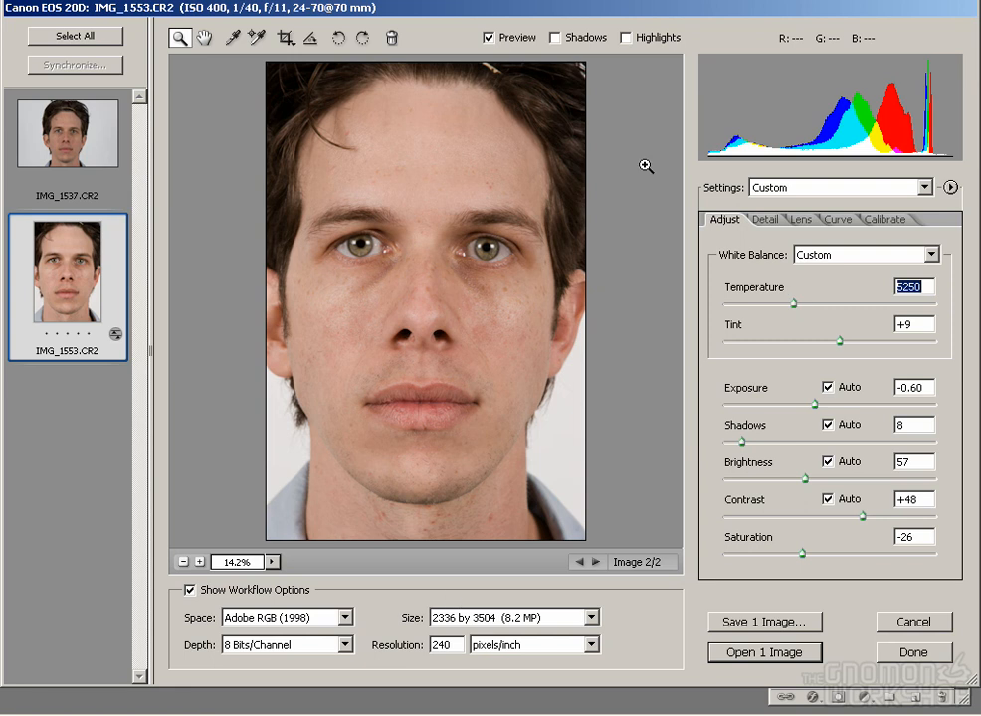
- Set the sharpness of the raw photo IMG_1553 to 75
left_click(555, 39)
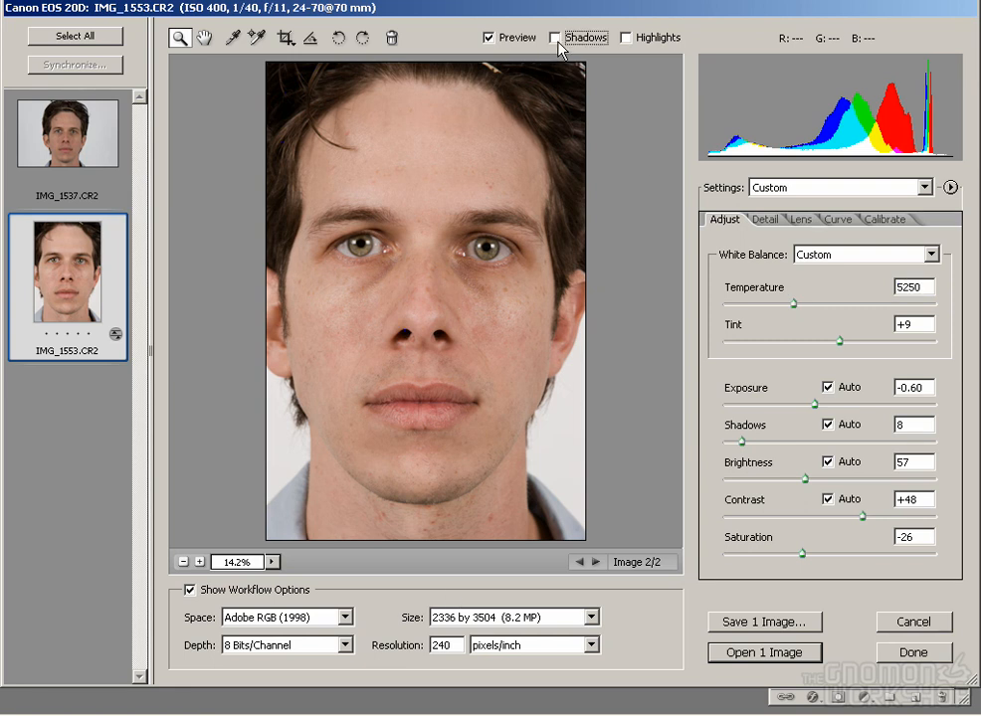
left_click(414, 254)
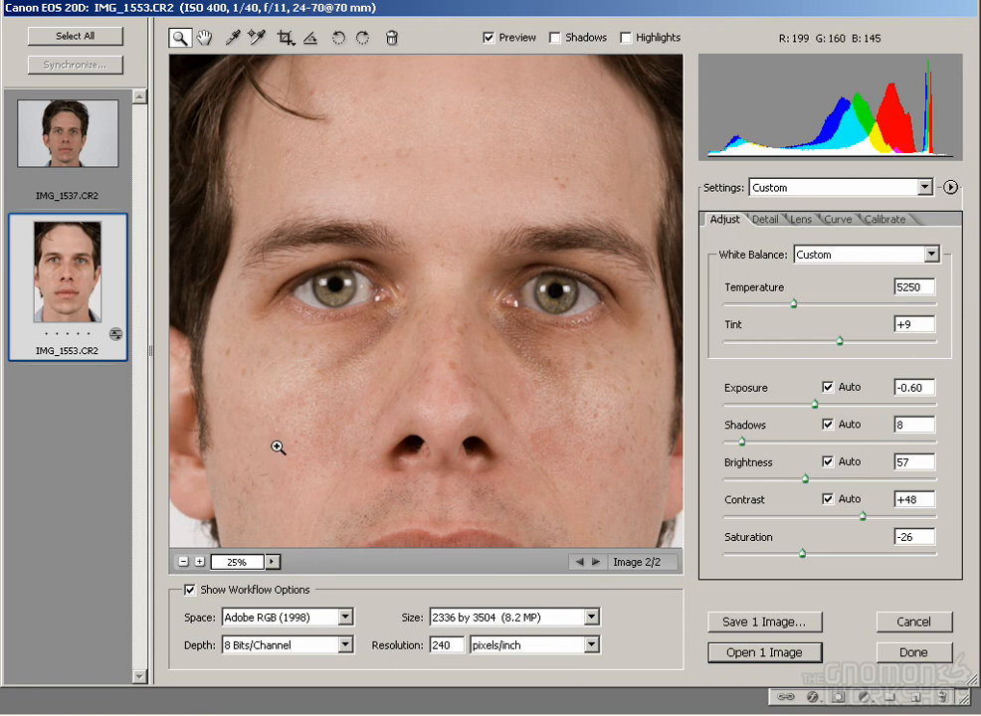
left_click(362, 449)
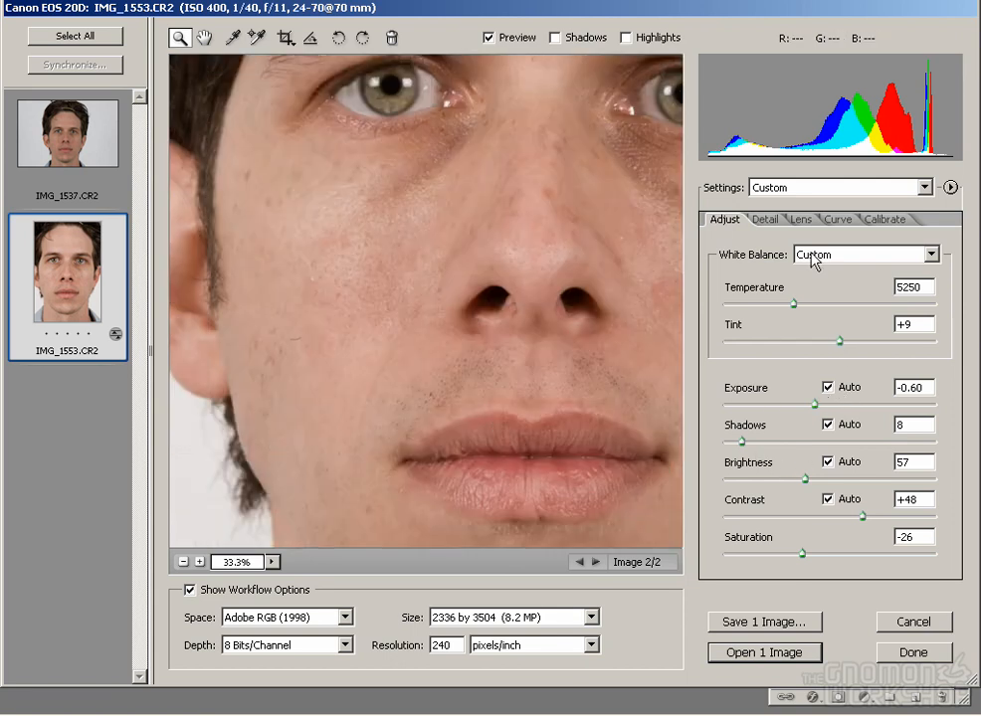
left_click(765, 220)
left_click_drag(833, 270, 884, 271)
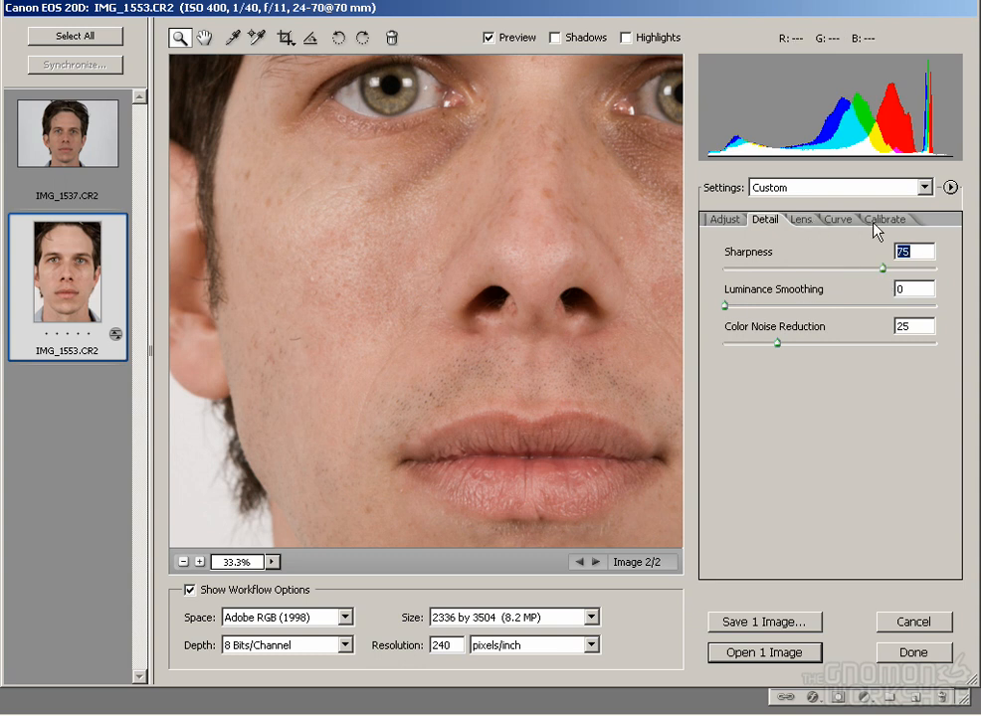
- Set the raw photo's exposure to -1.80, shadows to 10 and brightness to 87
left_click(842, 221)
left_click(725, 220)
left_click(760, 442)
mouse_move(760, 446)
left_mouse_down()
mouse_move(740, 451)
mouse_move(766, 448)
mouse_move(746, 445)
left_mouse_up()
left_click_drag(814, 405, 797, 407)
left_click_drag(805, 479, 848, 485)
left_click_drag(792, 406, 781, 407)
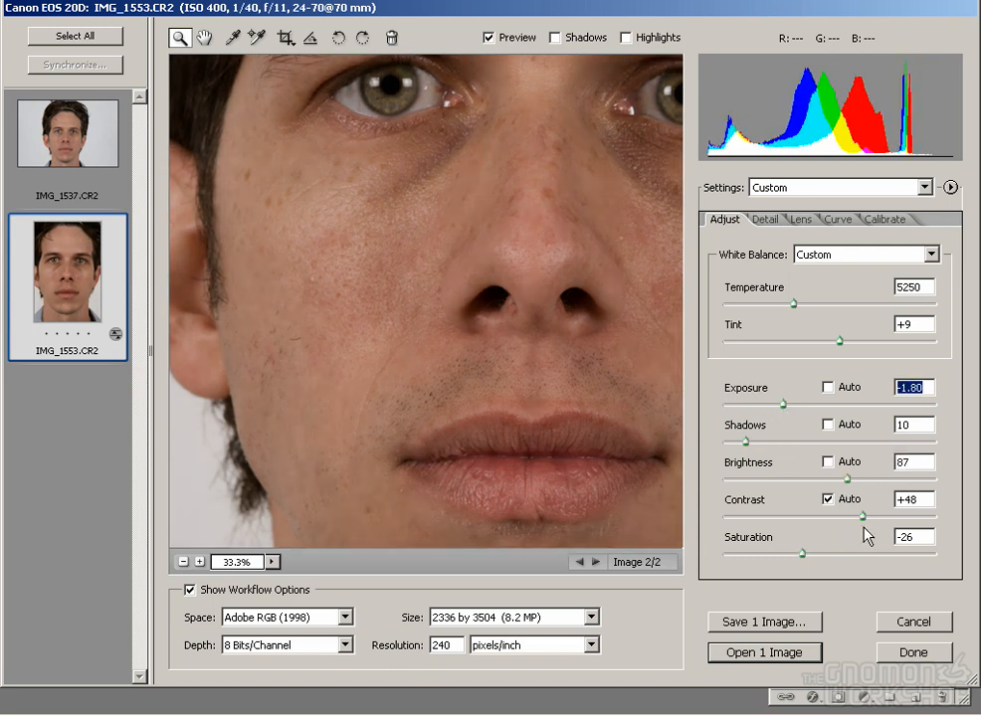
- Fix the contrast at +48, set saturation to -24, and set the white balance to temperature 5450 and tint +8
mouse_move(859, 516)
left_mouse_down()
mouse_move(845, 515)
mouse_move(862, 517)
left_mouse_up()
mouse_move(802, 554)
left_mouse_down()
mouse_move(783, 554)
mouse_move(805, 554)
left_mouse_up()
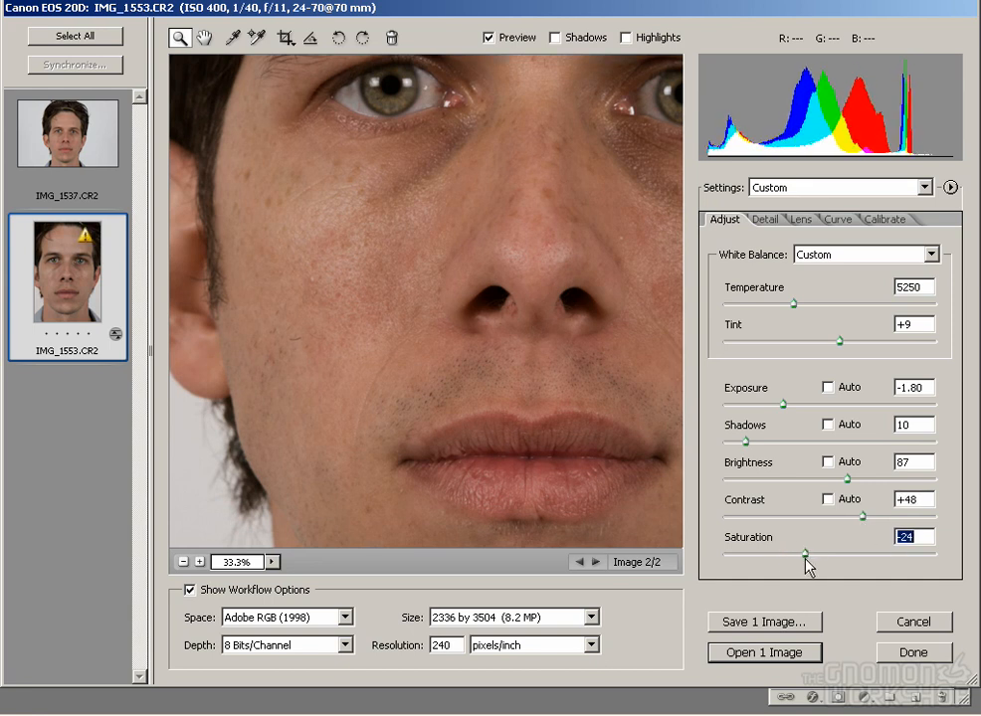
left_click_drag(793, 304, 797, 305)
left_click_drag(840, 340, 842, 351)
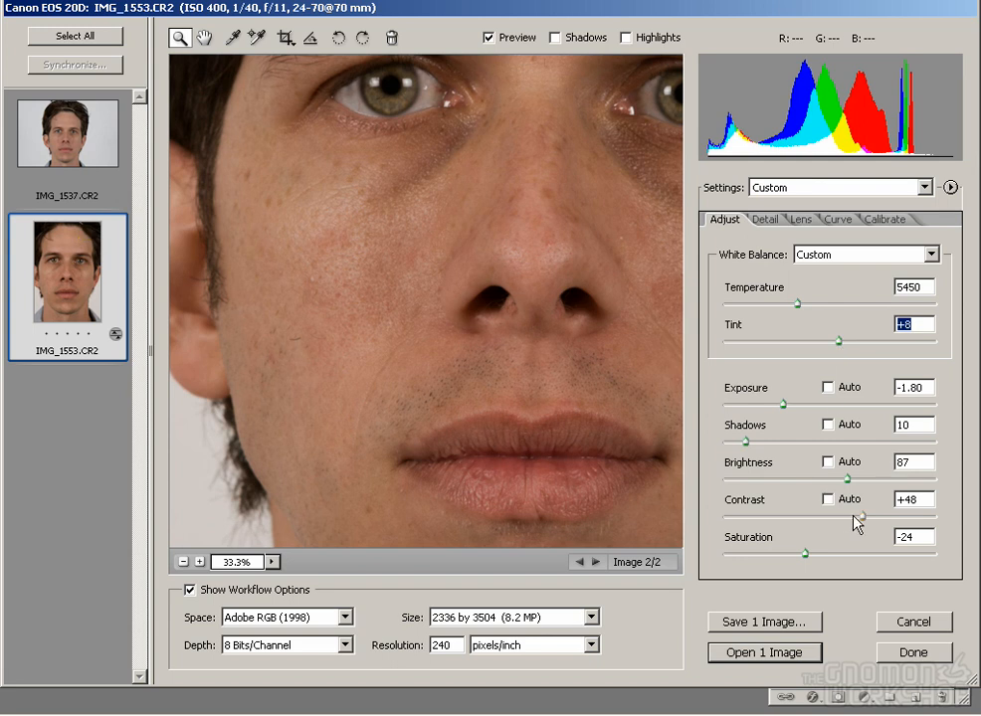
- Compare IMG_1553 with IMG_1537, and set the saturation of IMG_1553 to -29
left_click(44, 150)
left_click(51, 270)
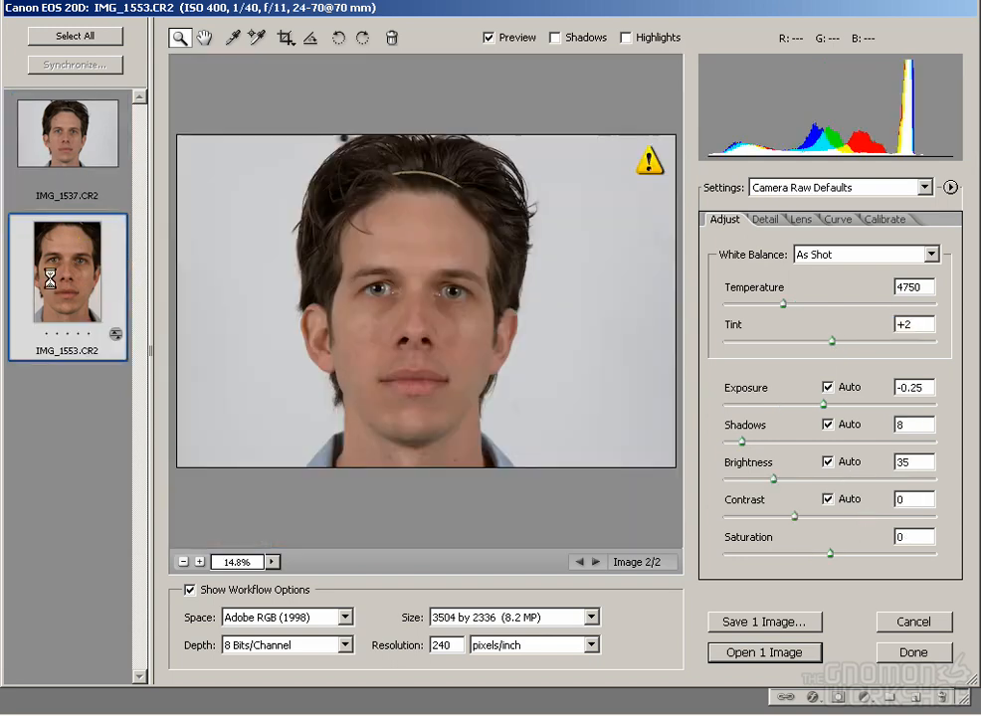
left_click_drag(808, 549, 801, 550)
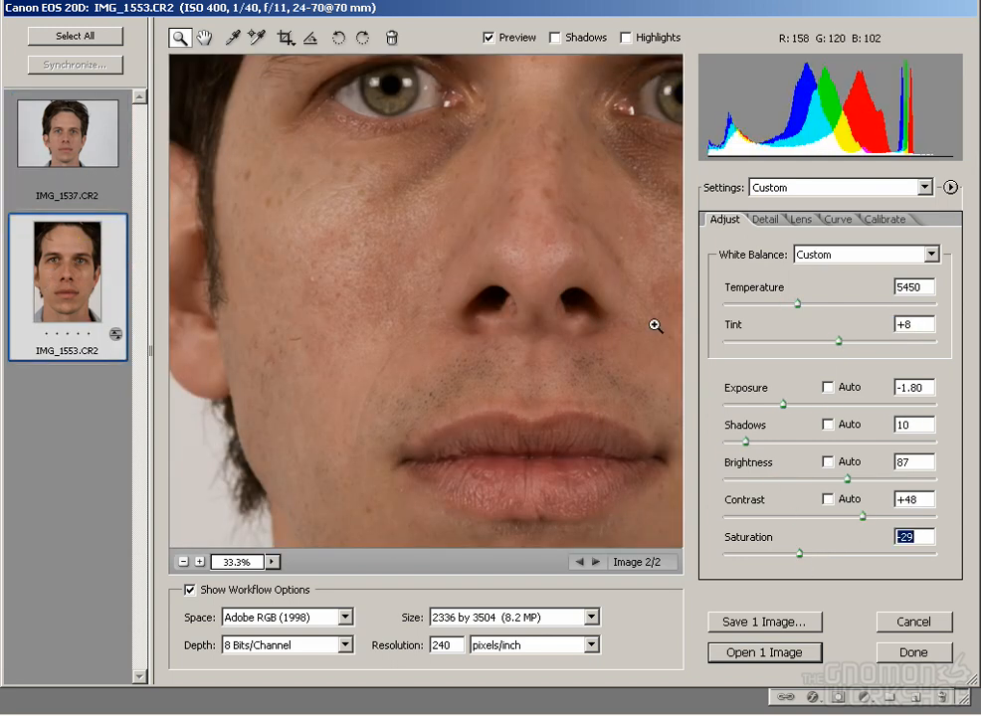
left_click(274, 561)
left_click(319, 562)
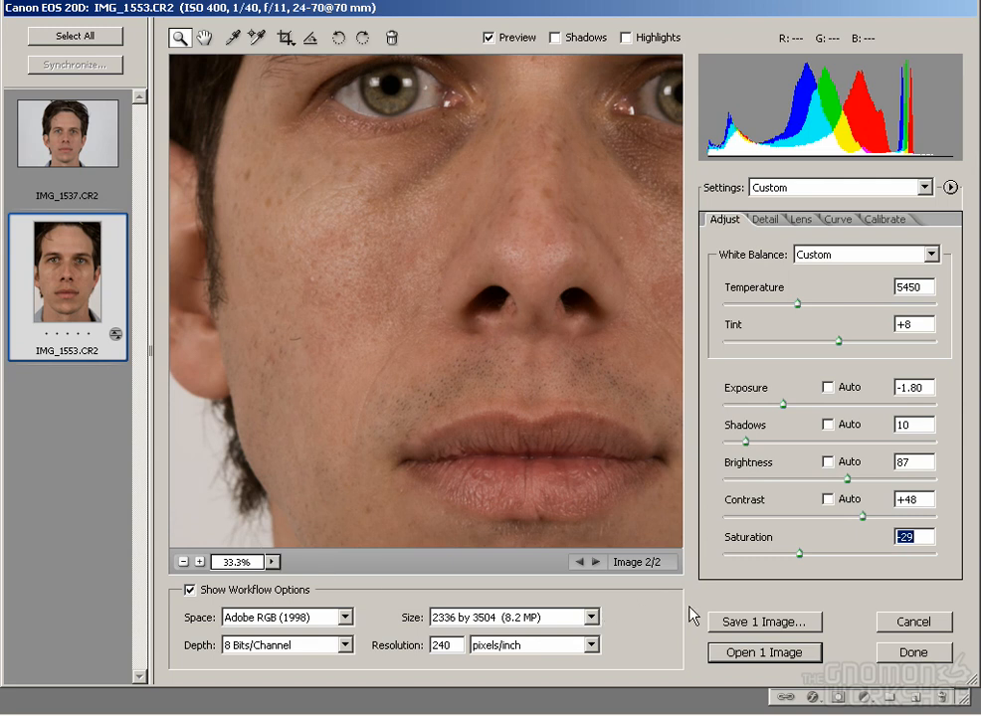
- Save the current raw conversion settings of IMG_1553 to a settings file
left_click(952, 188)
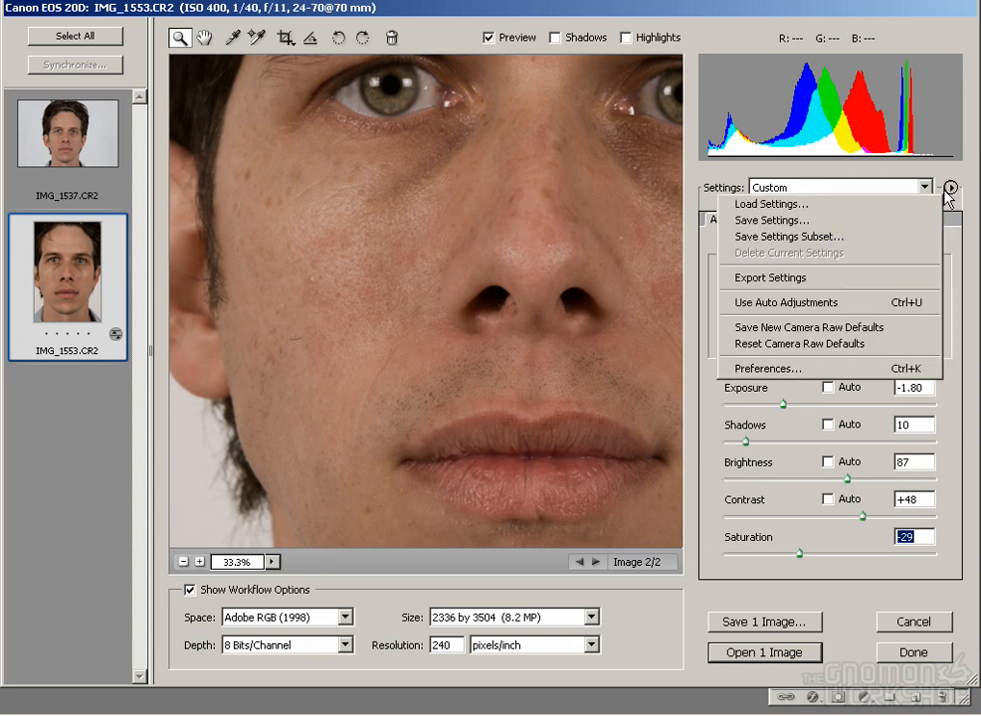
left_click(925, 220)
left_click(513, 85)
left_click(513, 84)
left_click(724, 547)
- Apply the saved IMG_1553 settings file to the photo IMG_1537
left_click(52, 136)
left_click(951, 187)
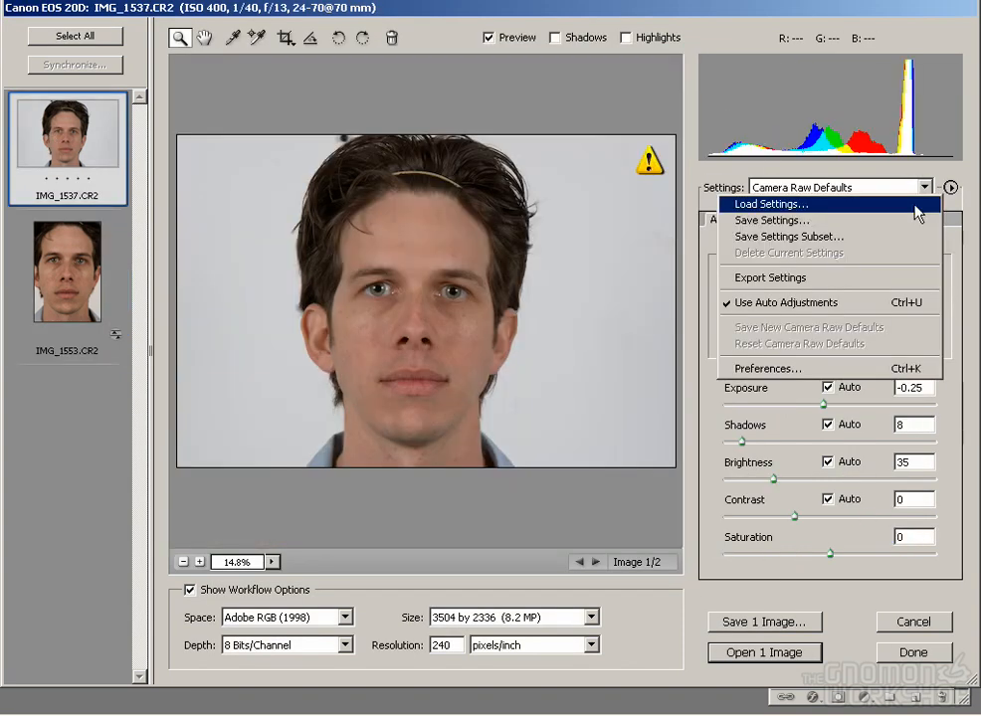
left_click(905, 206)
left_click(361, 102)
left_click(723, 549)
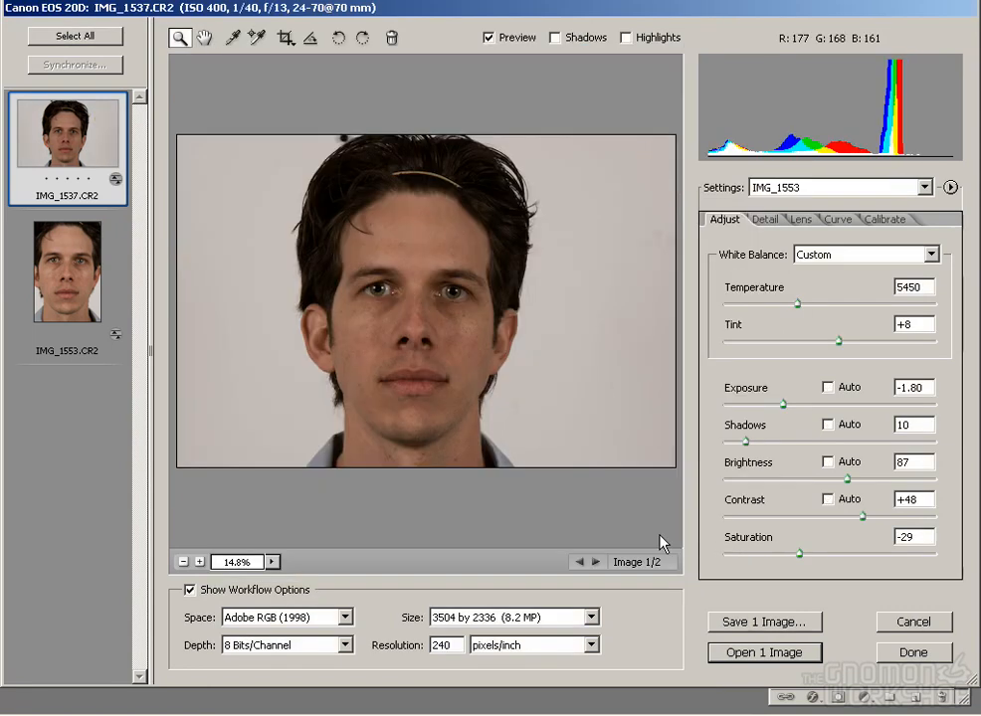
- Examine the skin detail around the mouth and nose in IMG_1537 and around the eye in IMG_1553
left_click(403, 363)
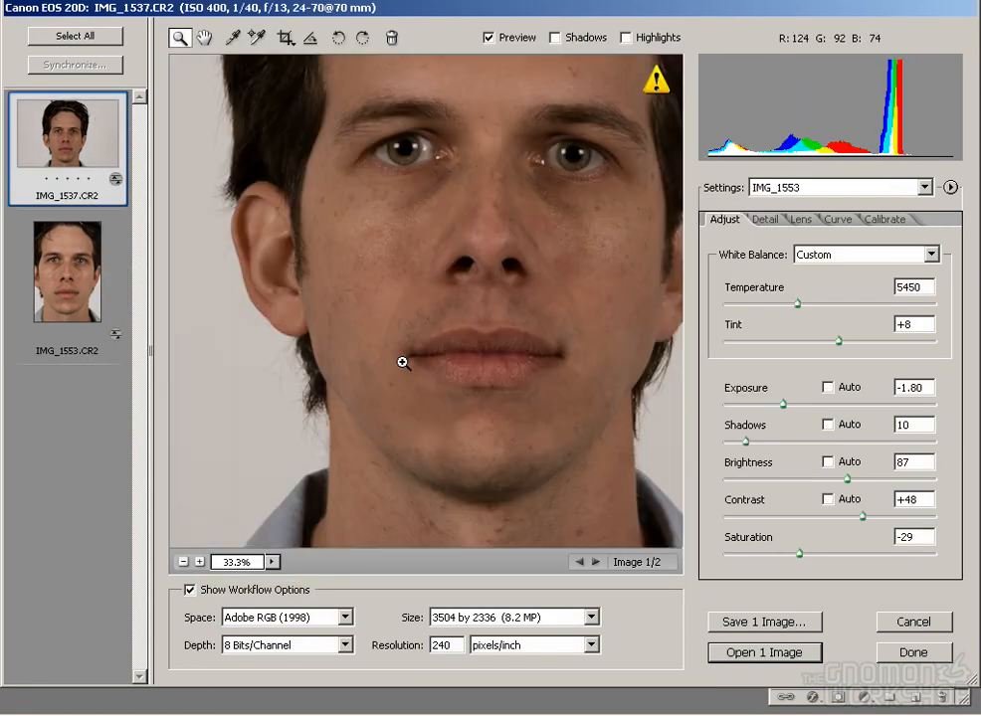
left_click(531, 340)
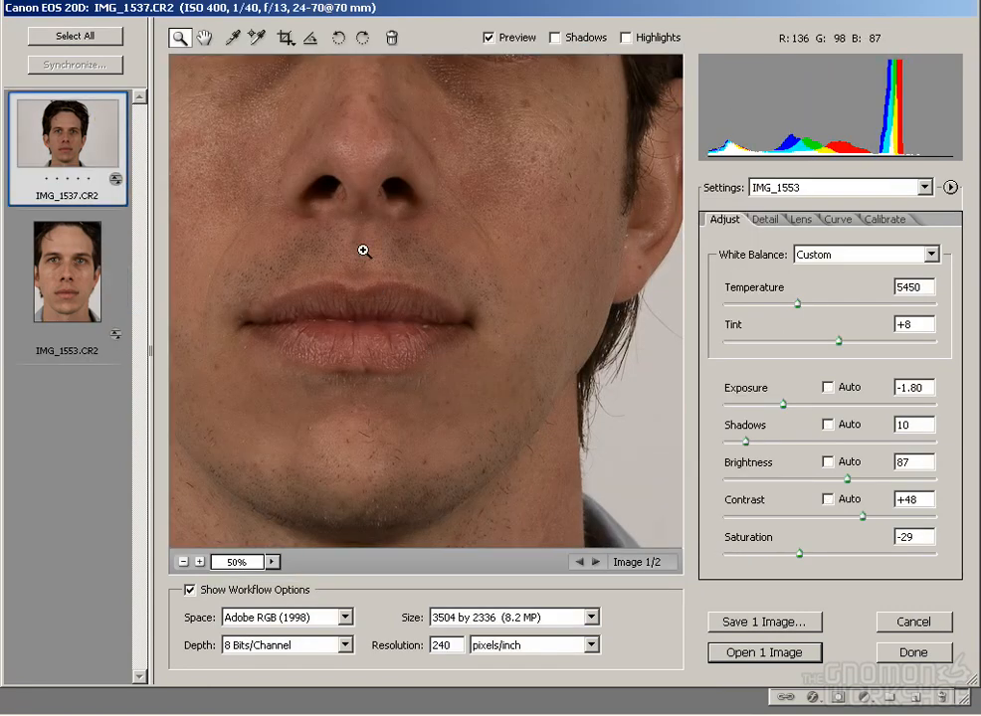
left_click_drag(332, 164, 434, 302)
left_click(86, 278)
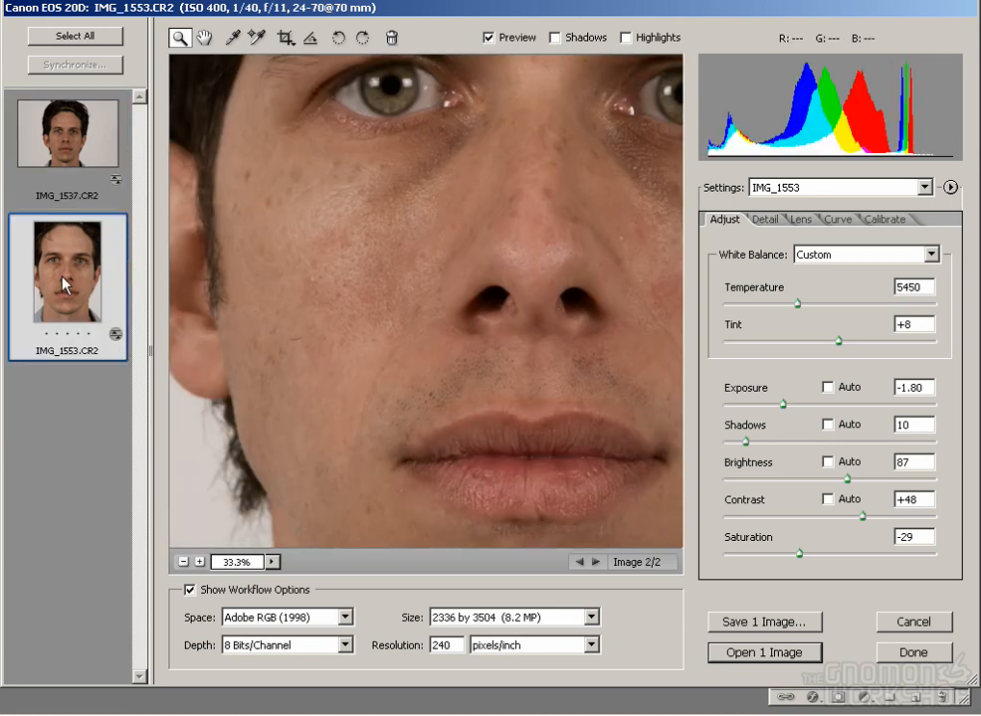
left_click(505, 326)
left_click(360, 326)
left_click_drag(273, 310, 469, 525)
left_click_drag(575, 255, 385, 454)
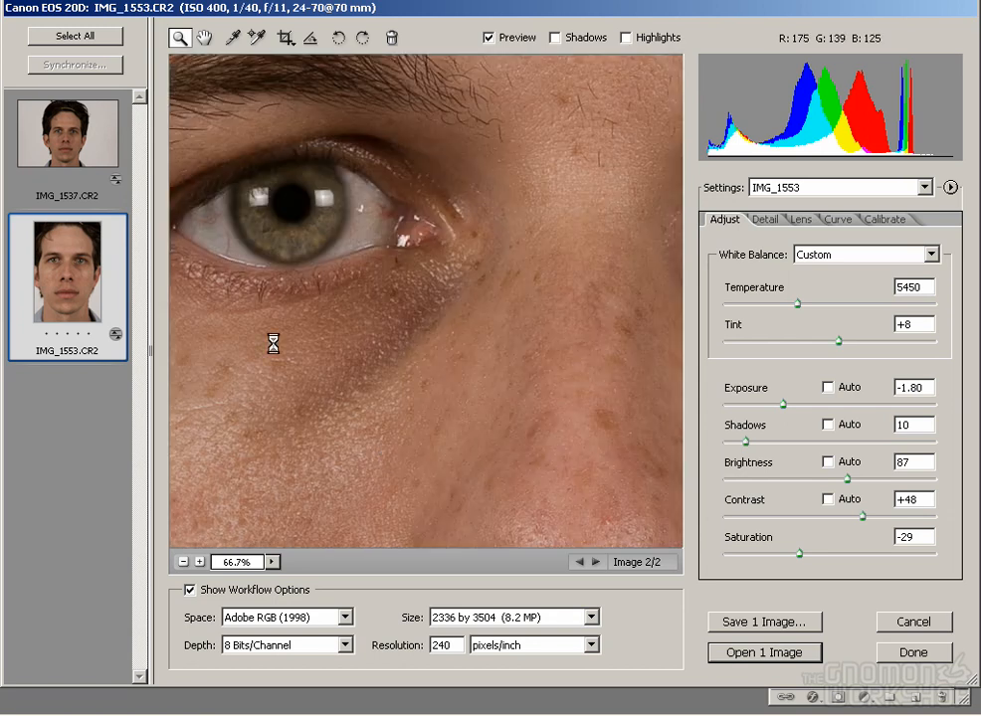
- Compare the close-up cheek and eye detail of IMG_1537 with that of IMG_1553
left_click(83, 164)
left_click(287, 280)
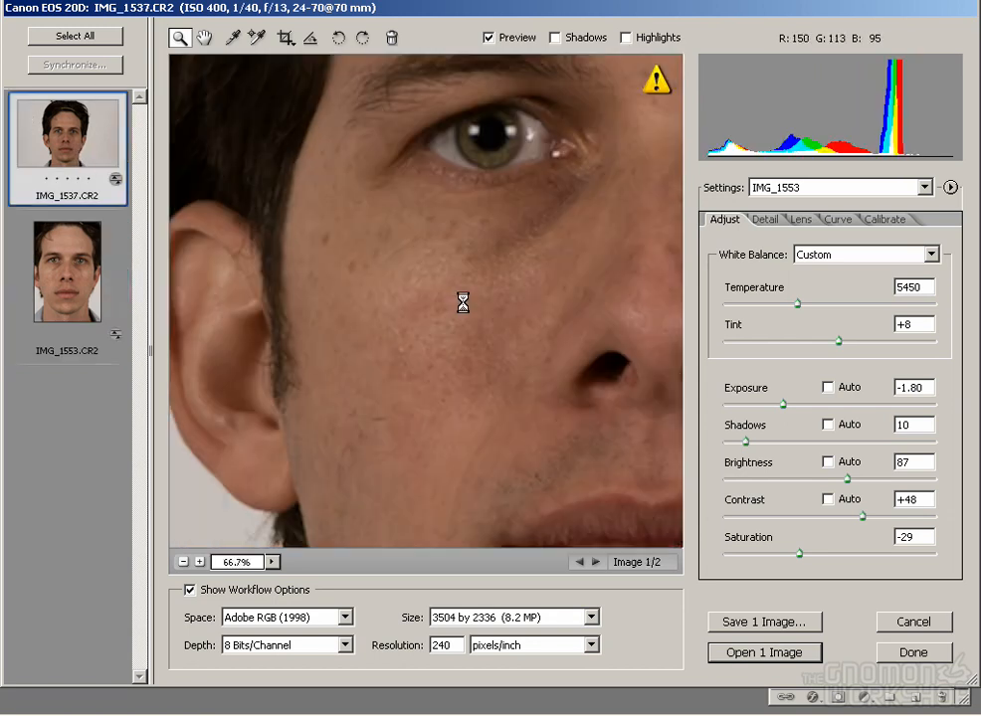
left_click(462, 302)
left_click_drag(463, 302, 497, 122)
left_click(70, 270)
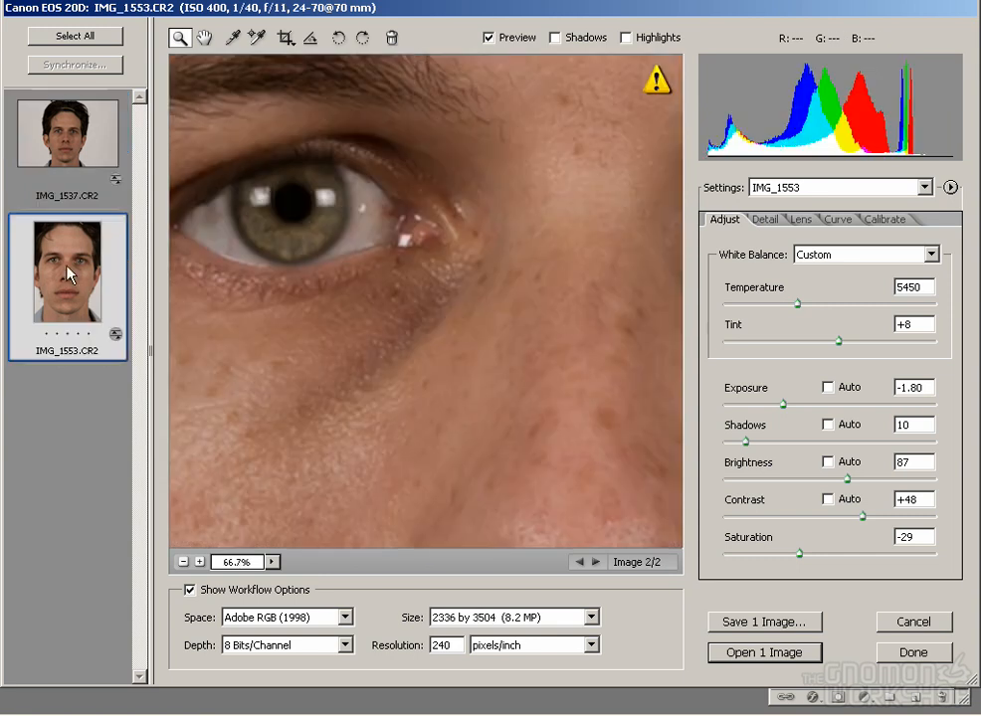
left_click_drag(374, 479, 439, 232)
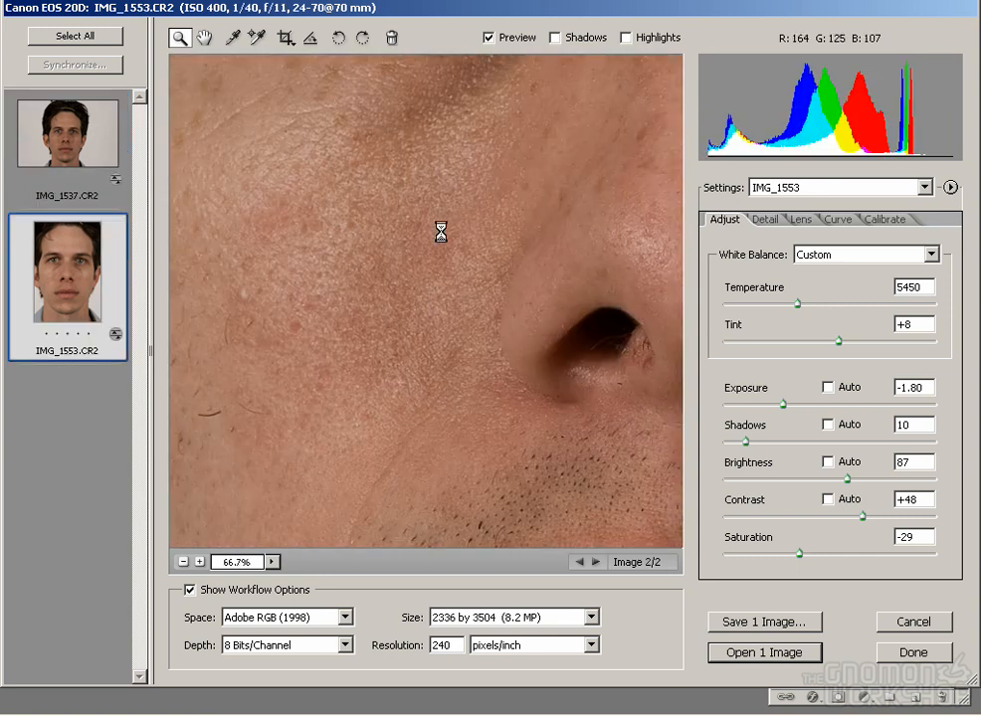
left_click_drag(435, 375, 440, 448)
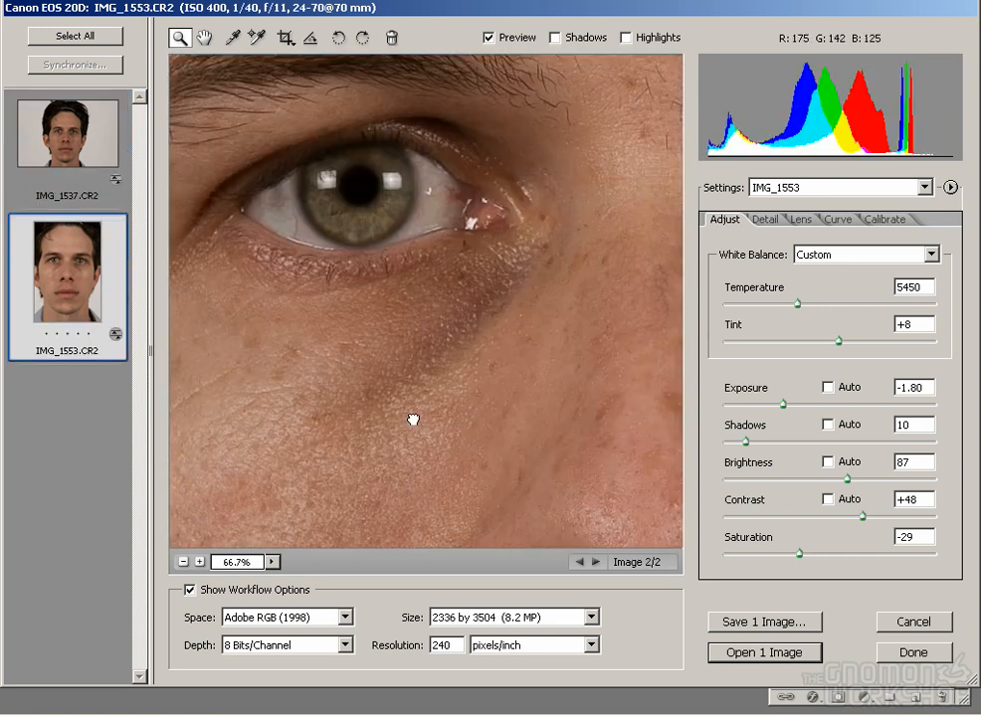
left_click(80, 157)
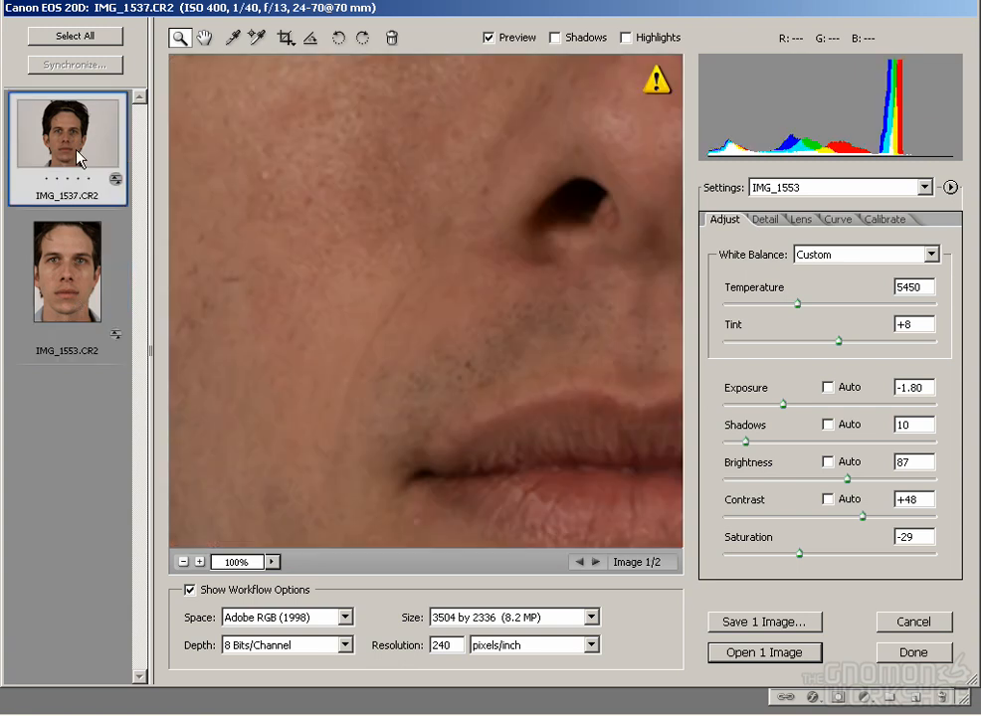
left_click(77, 304)
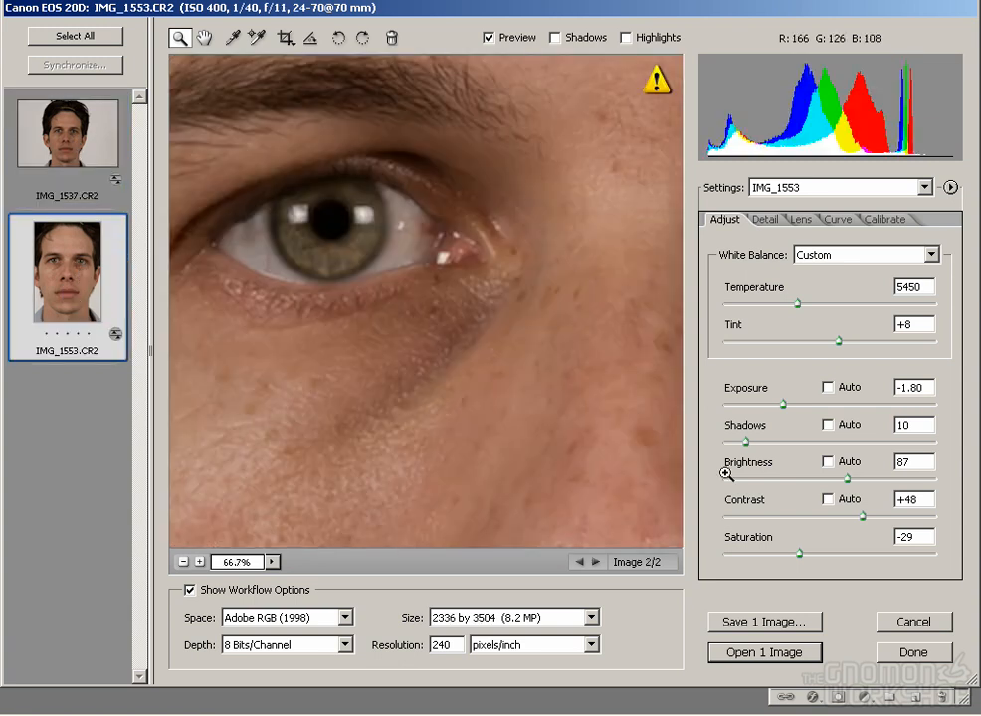
- Open IMG_1553 for editing, enlarge its document window and view the face at 25%
left_click(765, 653)
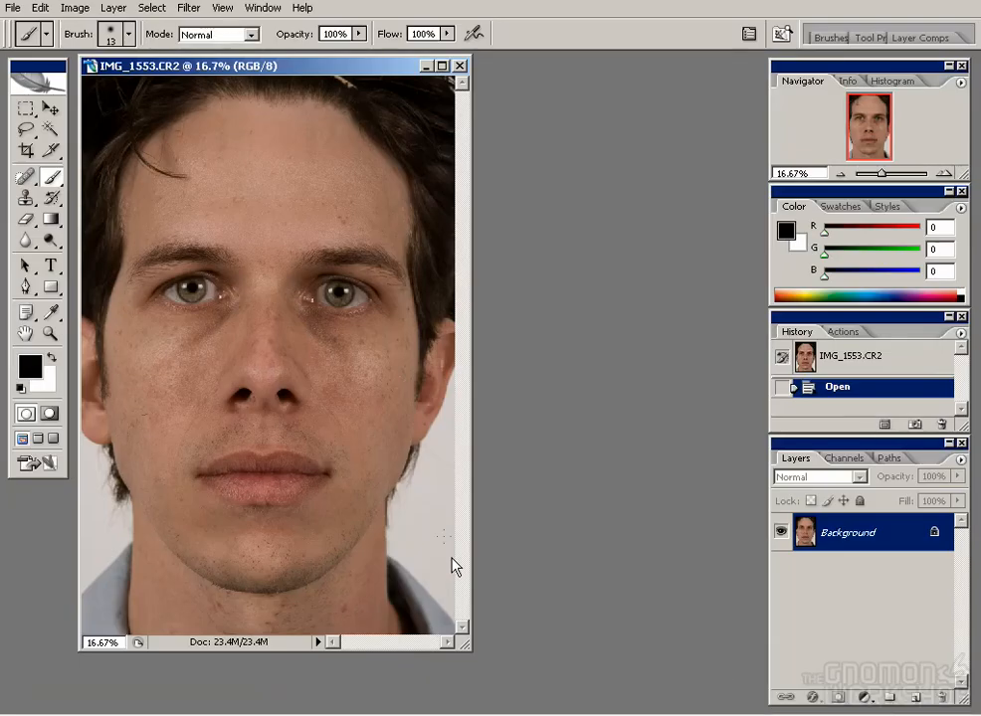
left_click_drag(466, 646, 766, 713)
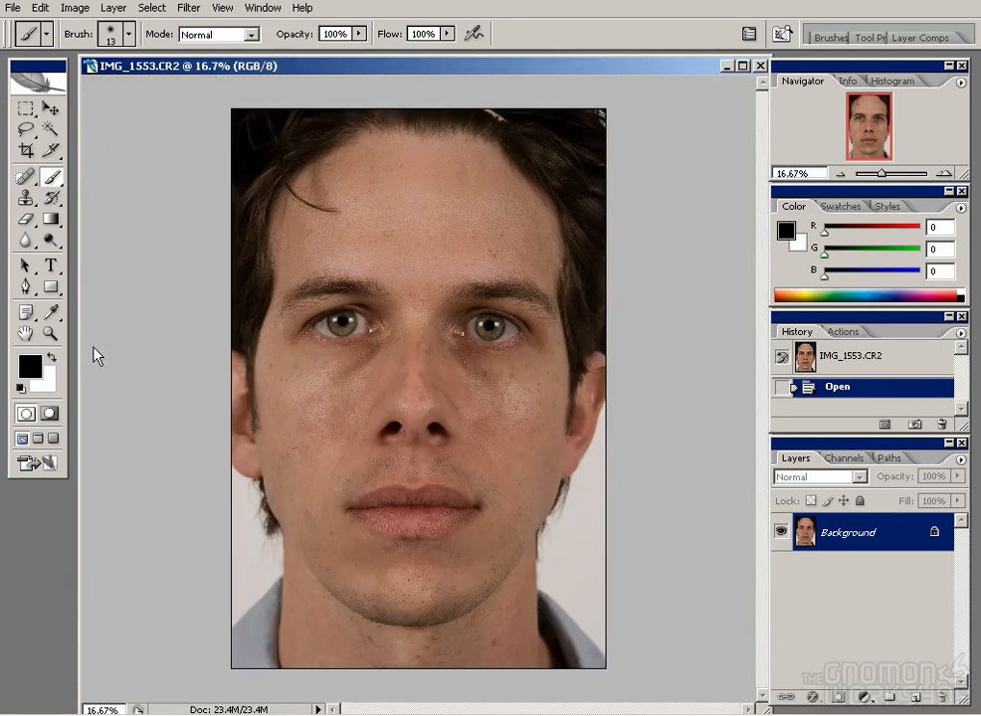
double_click(51, 334)
left_click_drag(428, 100, 428, 398)
key("ctrl+minus")
key("ctrl+minus")
left_click_drag(488, 465, 398, 390)
key("ctrl+minus")
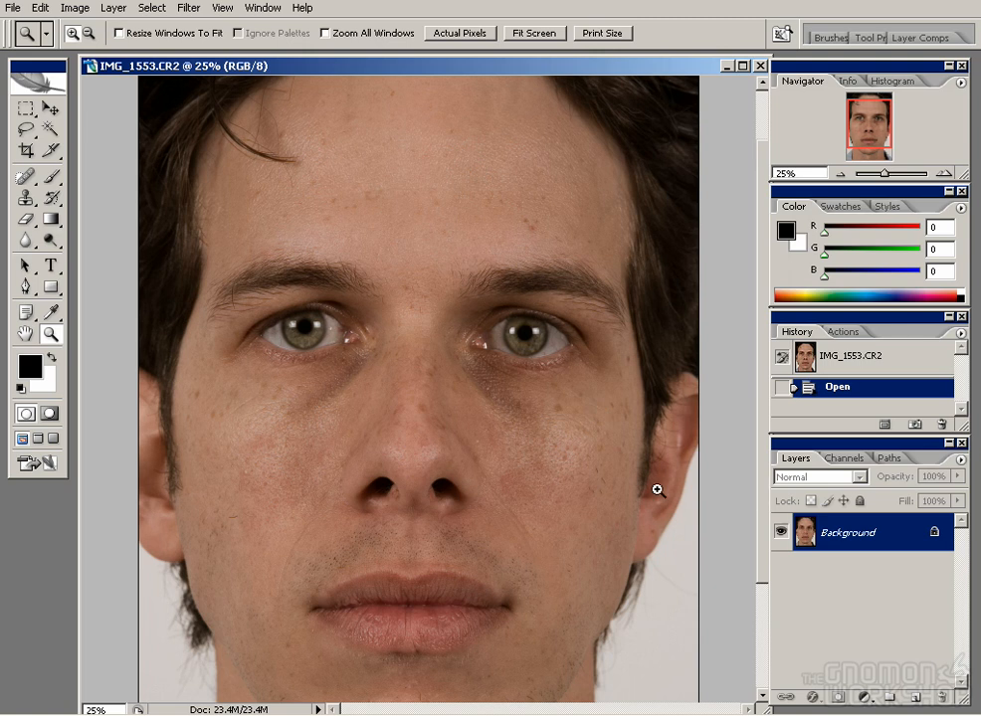
- Duplicate the Background layer and turn on Proof Colors
left_click_drag(908, 547, 913, 697)
left_click(76, 7)
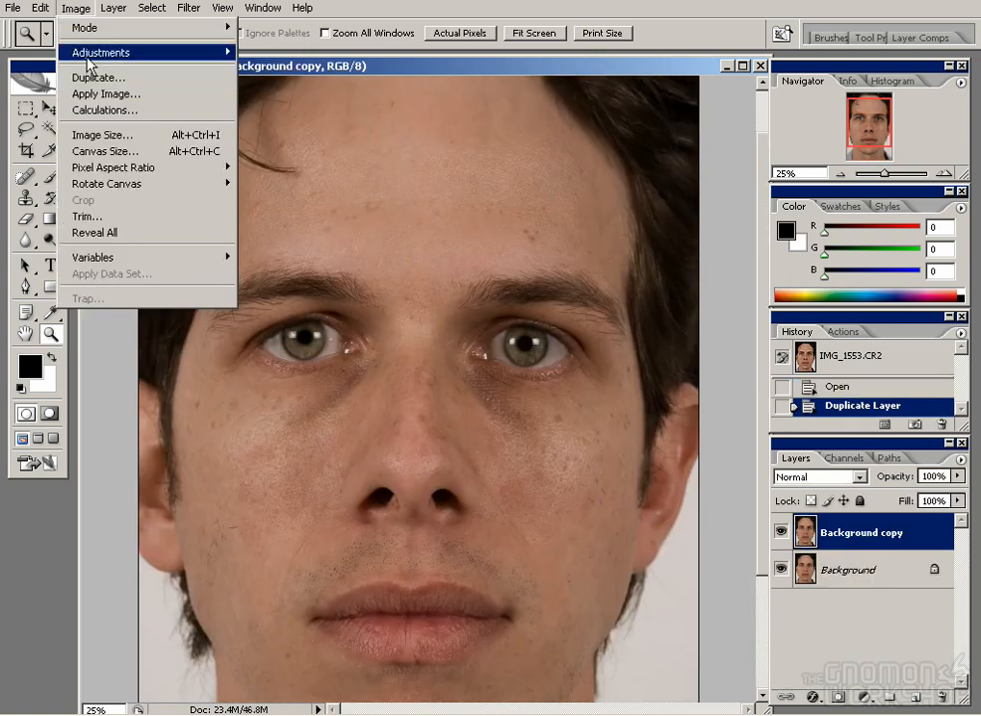
left_click(226, 9)
left_click(230, 42)
left_click(227, 10)
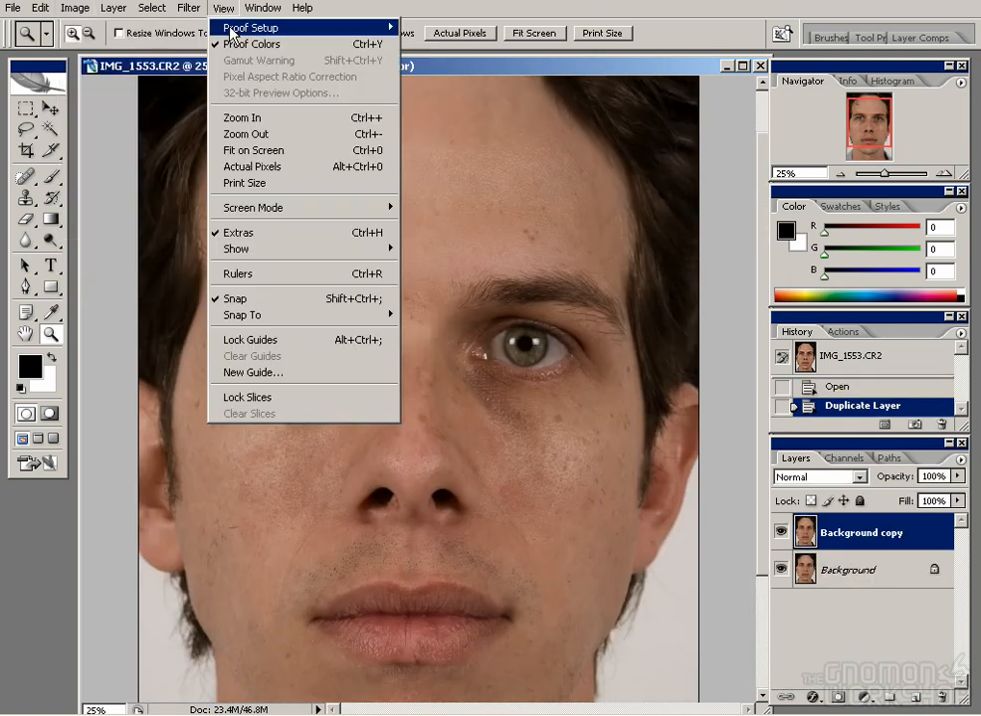
- Start a Shadow/Highlight adjustment on the duplicated layer and show its additional options
mouse_move(76, 8)
mouse_move(90, 51)
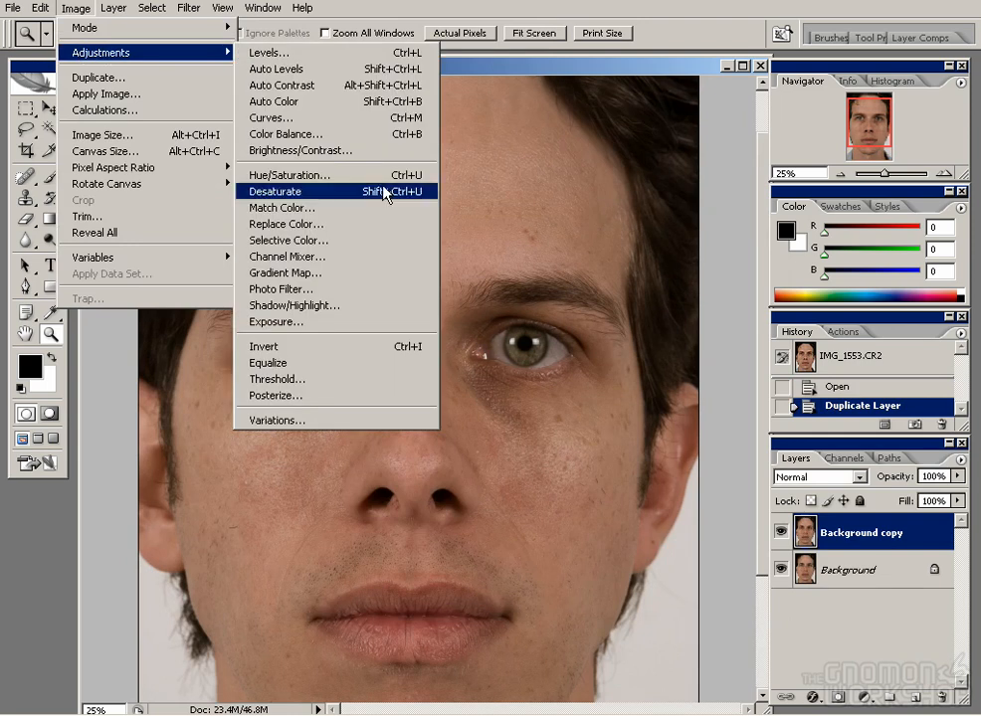
left_click(298, 304)
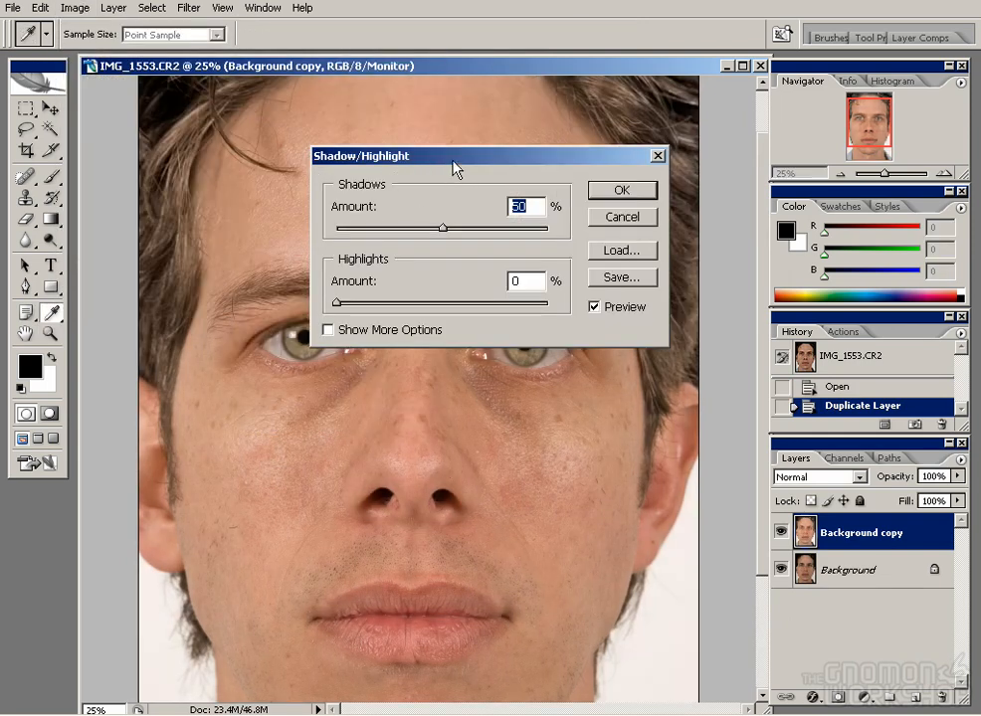
left_click(327, 329)
left_click_drag(442, 155, 766, 118)
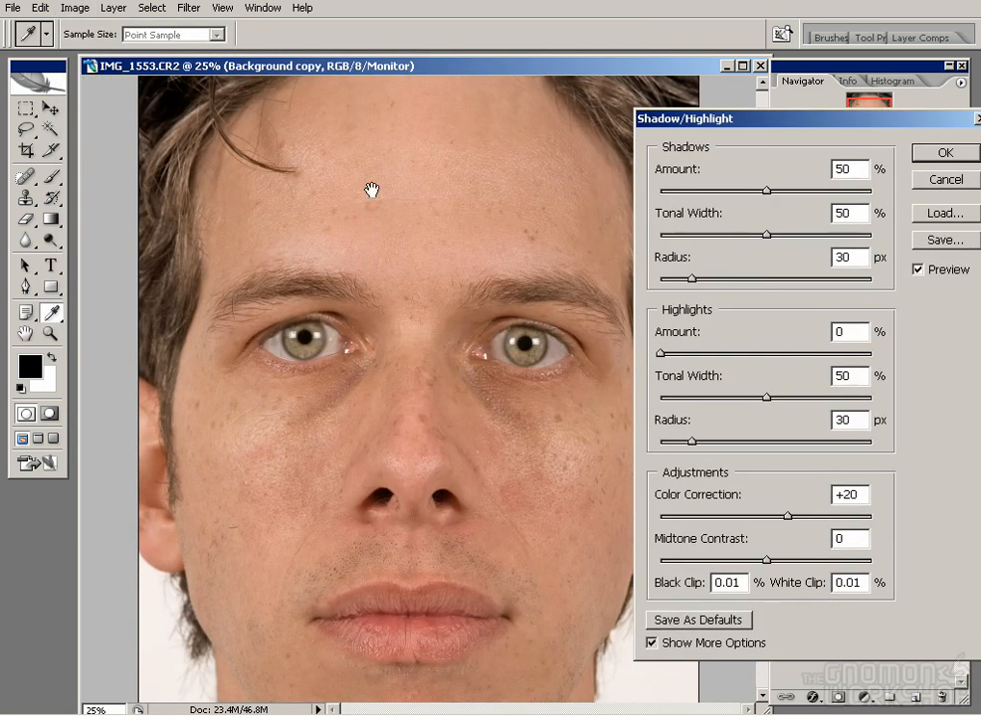
left_click(651, 653)
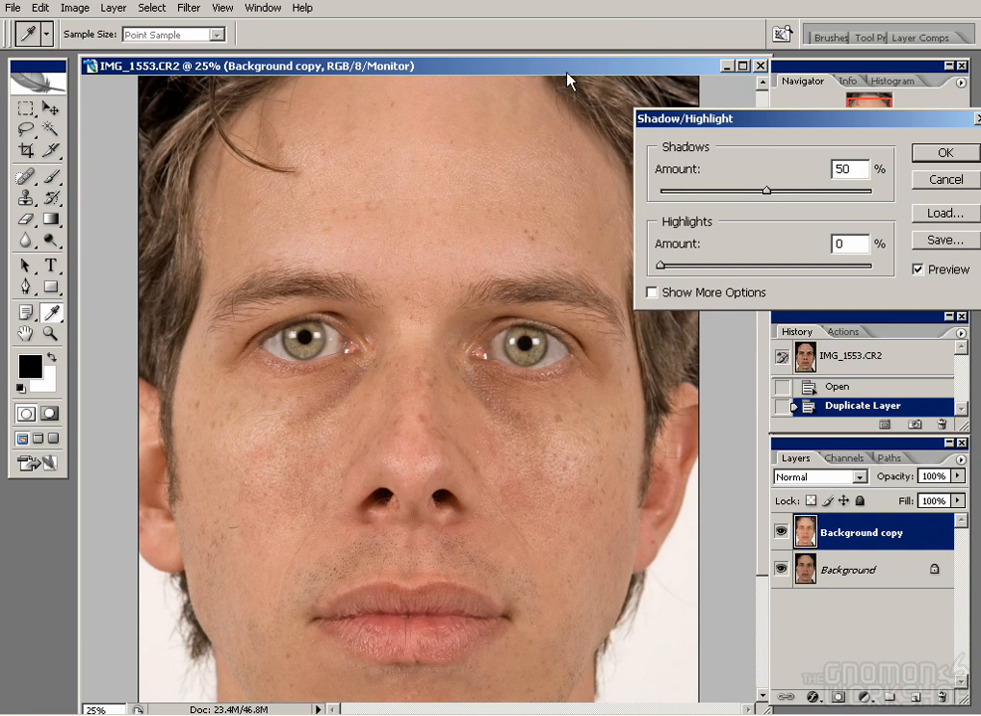
left_click_drag(755, 121, 644, 105)
left_click(608, 277)
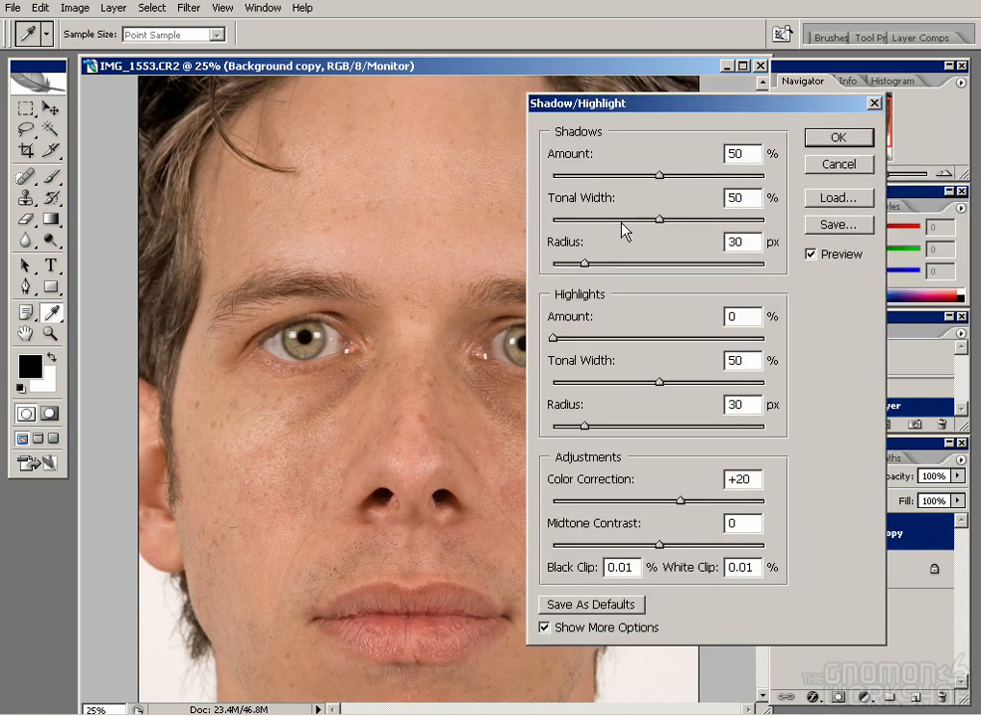
- Lower the Shadows radius to 7 px, keeping the Shadows tonal width at 50%
mouse_move(570, 267)
left_mouse_down()
mouse_move(705, 272)
mouse_move(553, 274)
left_mouse_up()
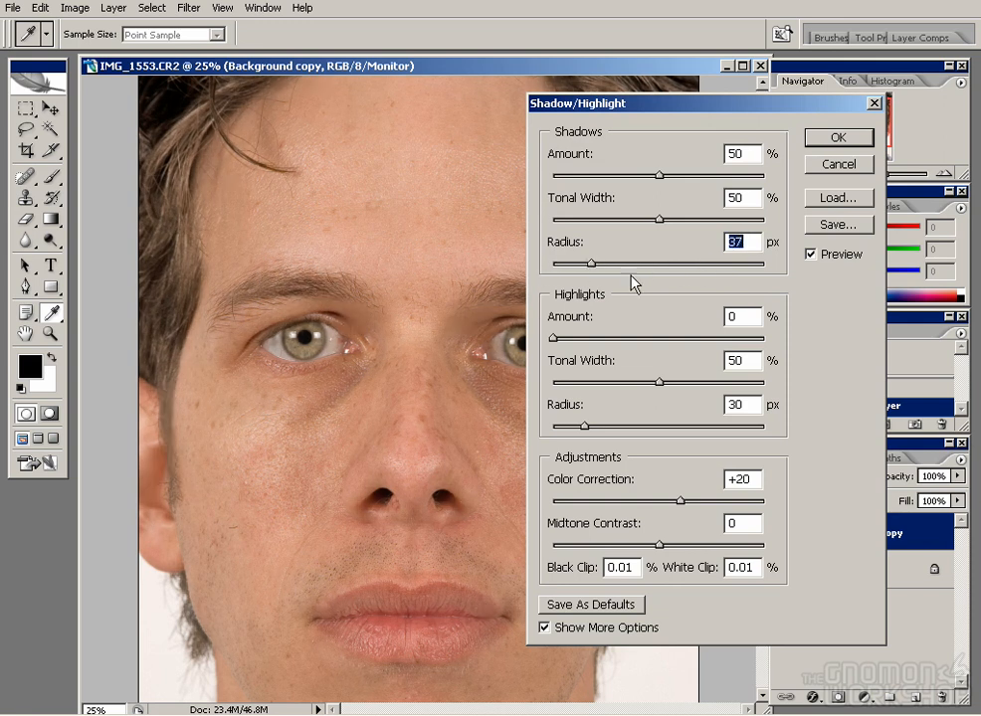
mouse_move(554, 266)
left_mouse_down()
mouse_move(576, 283)
mouse_move(562, 274)
left_mouse_up()
mouse_move(660, 221)
left_mouse_down()
mouse_move(741, 229)
mouse_move(658, 220)
left_mouse_up()
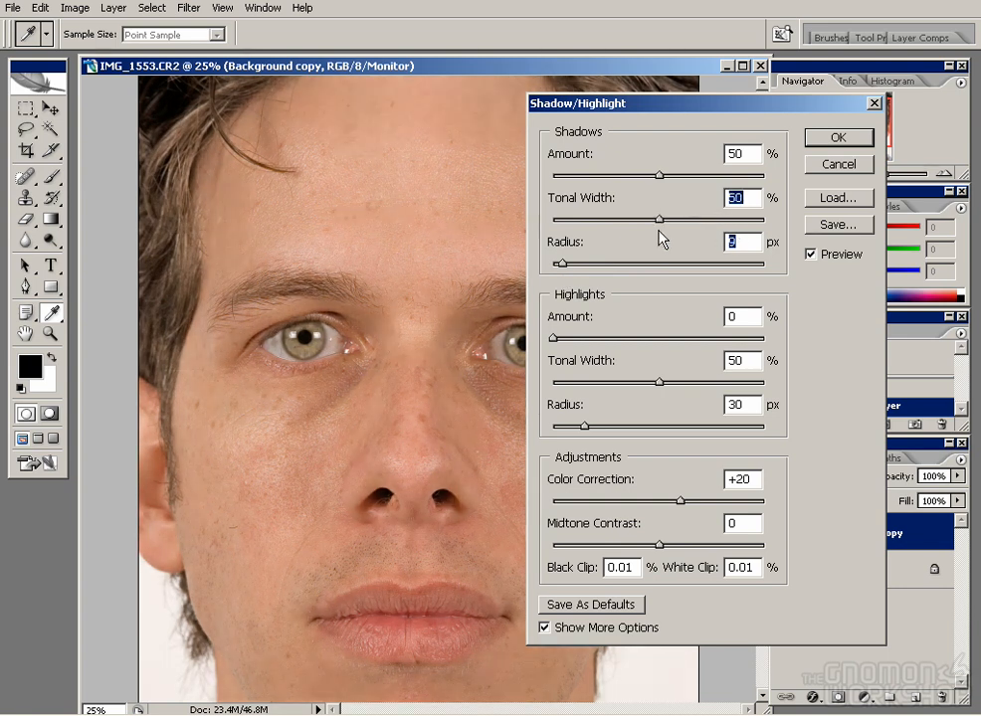
left_click_drag(563, 264, 561, 270)
- Set the Highlights to about 21% amount, 45% tonal width and 34 px radius, and apply the Shadow/Highlight adjustment
left_click_drag(573, 338, 601, 358)
left_click_drag(584, 427, 561, 427)
mouse_move(619, 383)
left_mouse_down()
mouse_move(704, 385)
mouse_move(635, 388)
left_mouse_up()
mouse_move(600, 339)
left_mouse_down()
mouse_move(649, 344)
mouse_move(528, 344)
mouse_move(592, 358)
left_mouse_up()
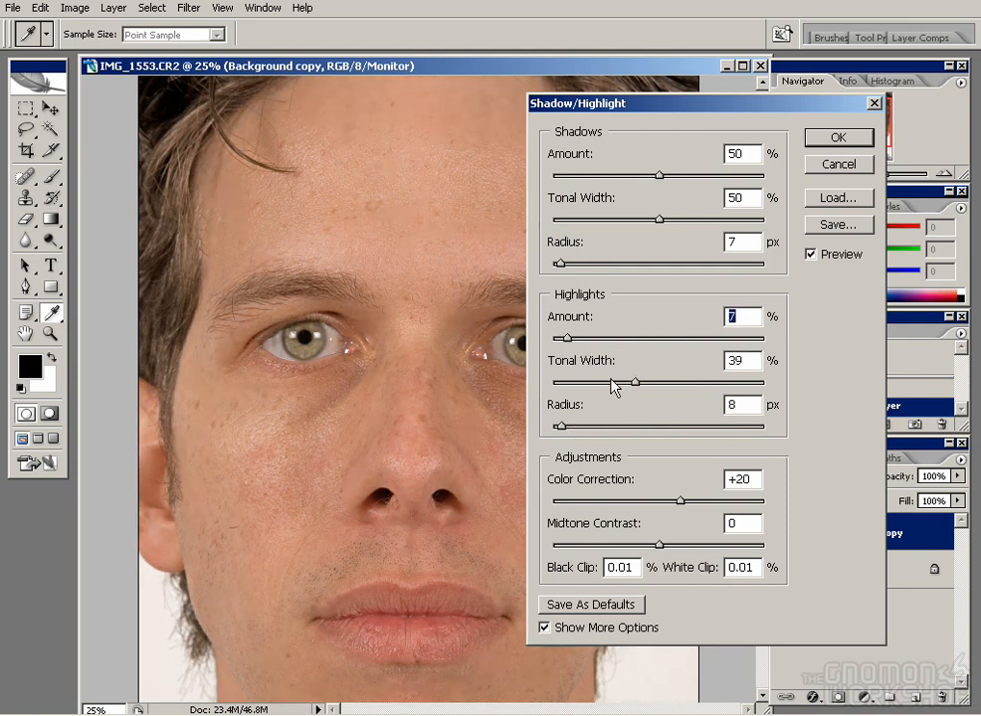
left_click_drag(547, 425, 587, 424)
left_click_drag(635, 384, 646, 384)
left_click_drag(566, 341, 589, 339)
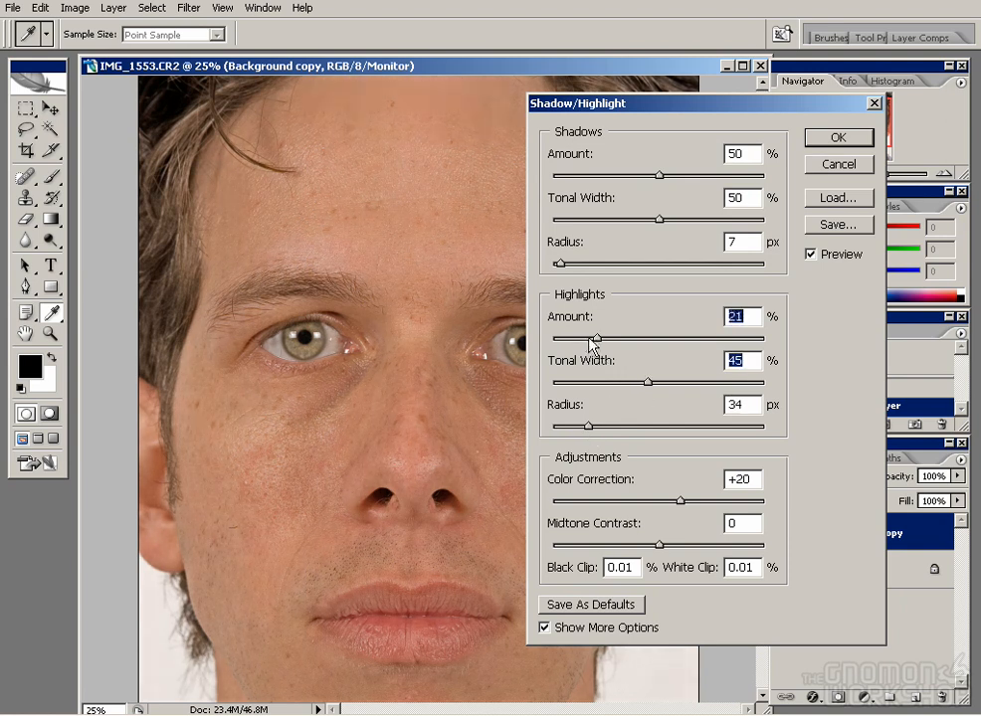
left_click(831, 141)
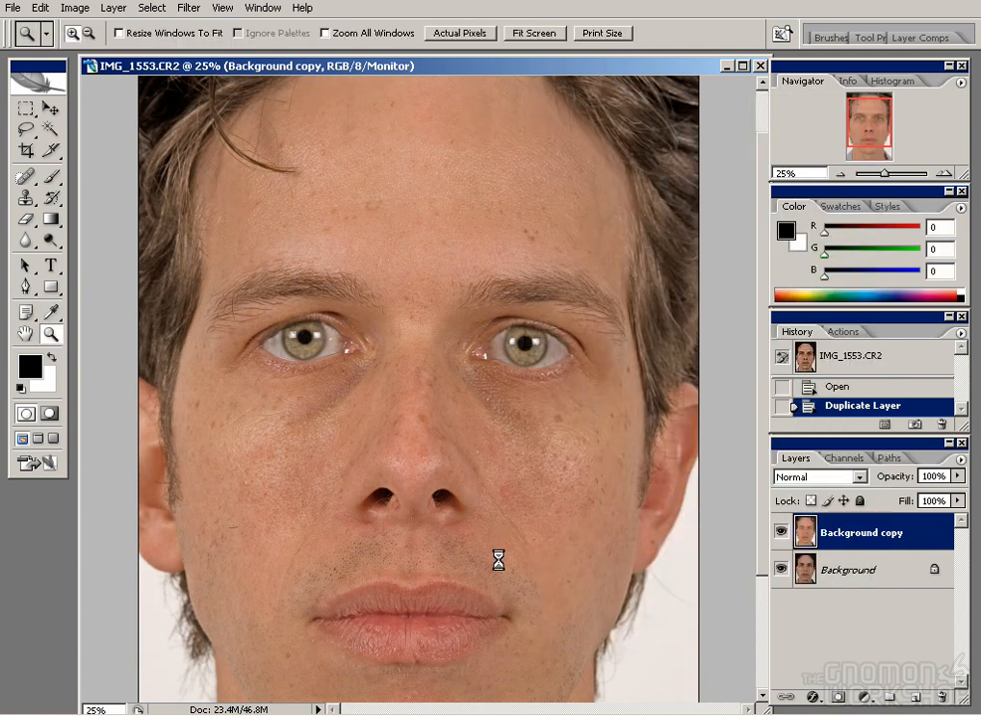
- Compare the face with and without the adjusted Background copy layer by toggling its visibility
left_click(780, 535)
left_click(781, 535)
left_click(782, 535)
left_click(782, 535)
left_click_drag(439, 478, 497, 418)
left_click(781, 534)
left_click(781, 534)
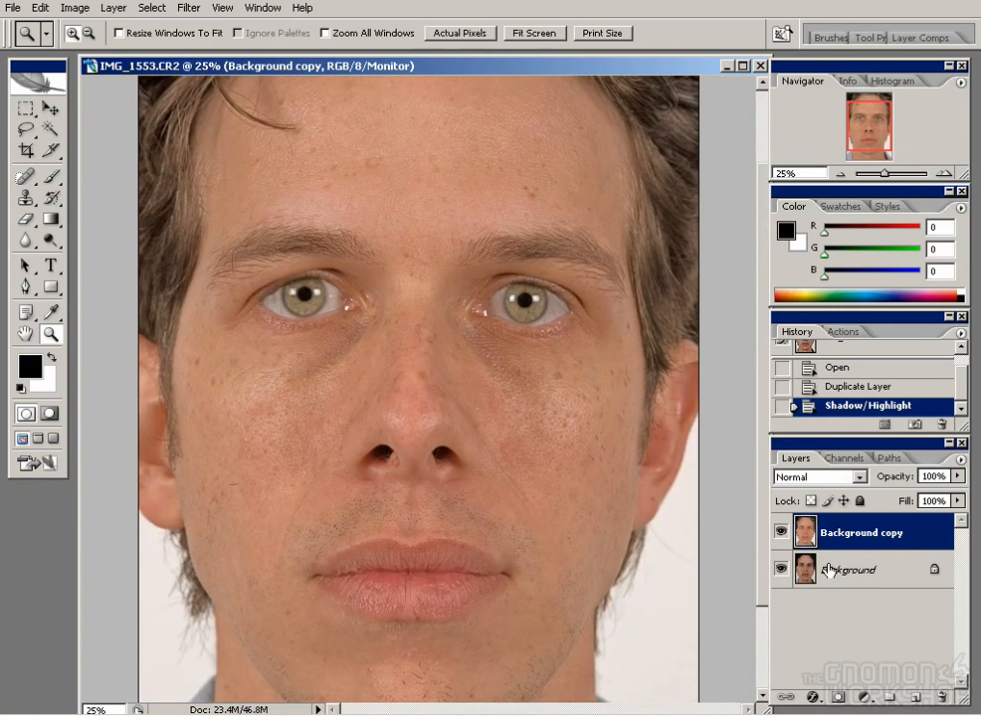
- Duplicate the Background copy layer and desaturate the duplicate
key("ctrl+j")
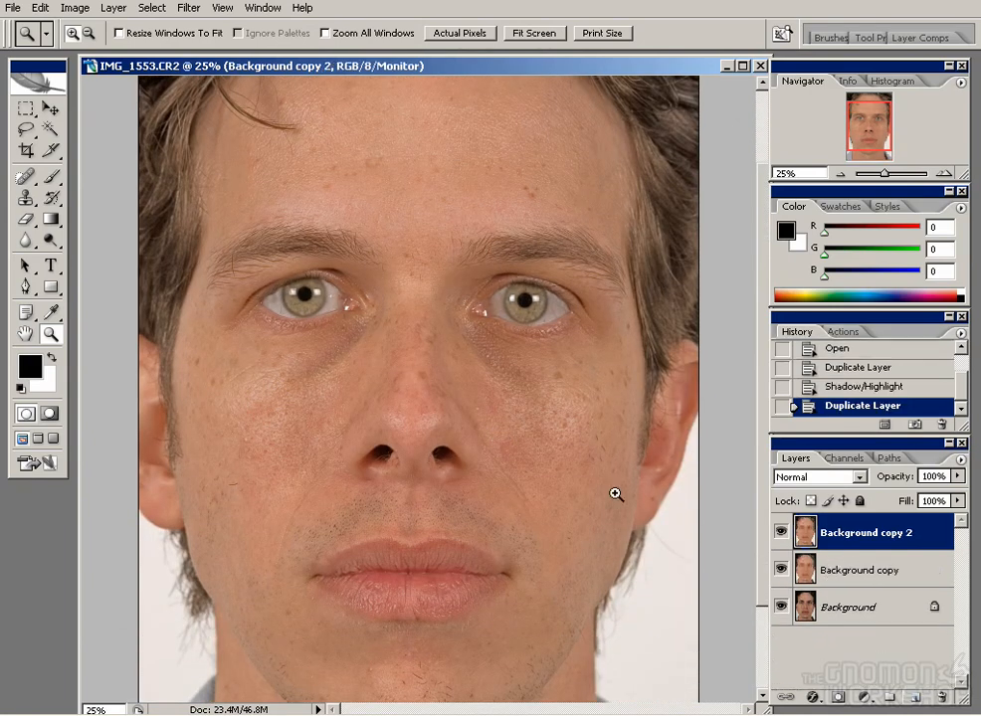
left_click(76, 8)
mouse_move(97, 52)
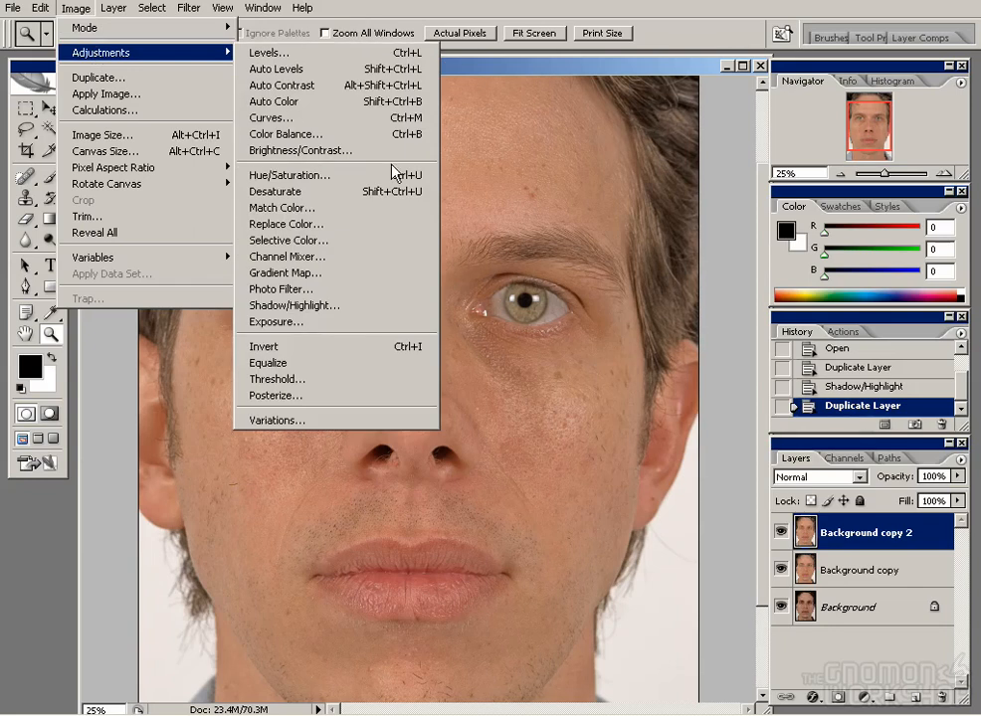
left_click(378, 190)
- Crush the desaturated layer with a Levels adjustment so only the shiny skin highlights and the backdrop stay light
left_click(76, 8)
left_click(213, 50)
left_click_drag(323, 314, 464, 314)
left_click_drag(439, 136, 716, 164)
left_click_drag(745, 348, 757, 349)
left_click_drag(848, 348, 772, 349)
left_click(884, 201)
- Copy the whole high-contrast image into a new alpha channel and deselect
key("z")
key("ctrl+a")
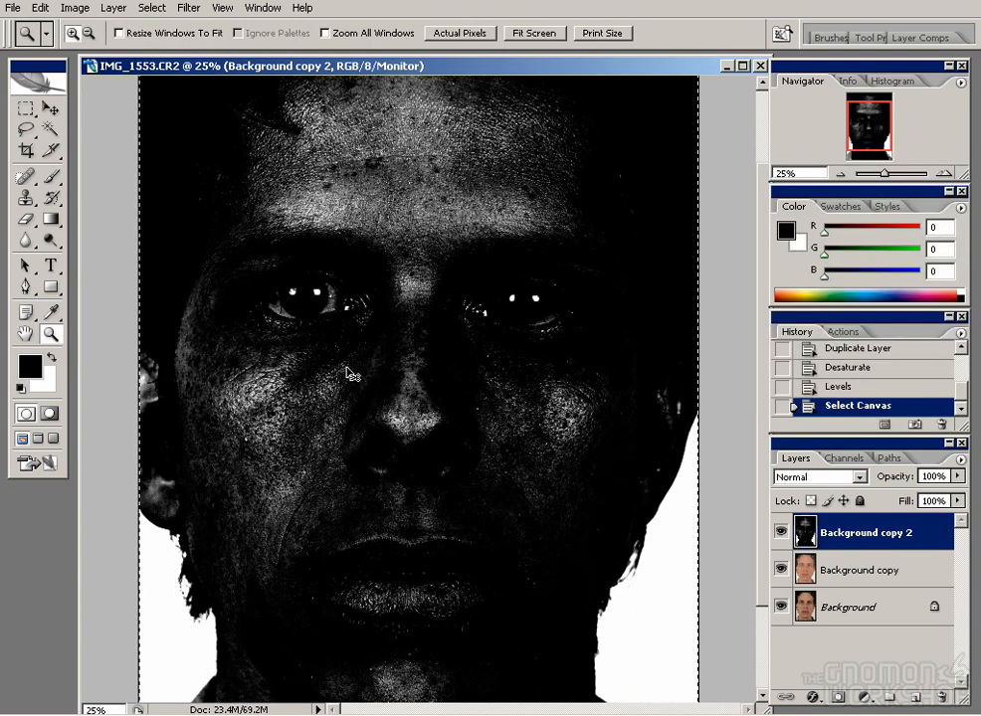
left_click(843, 458)
left_click(876, 589)
left_click(913, 696)
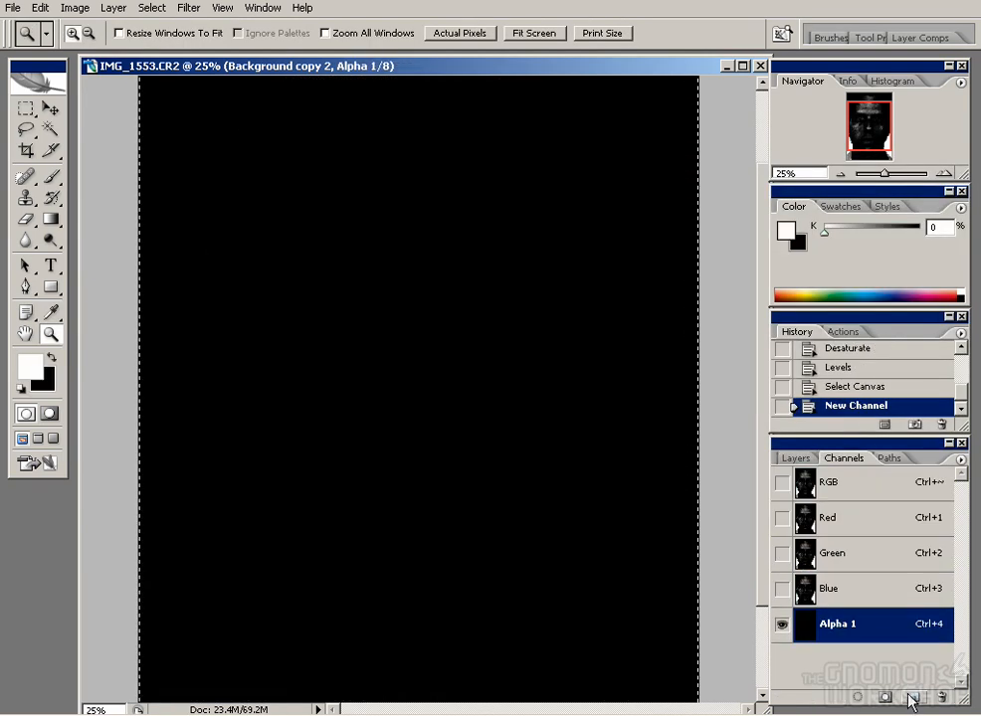
key("ctrl+v")
key("ctrl+d")
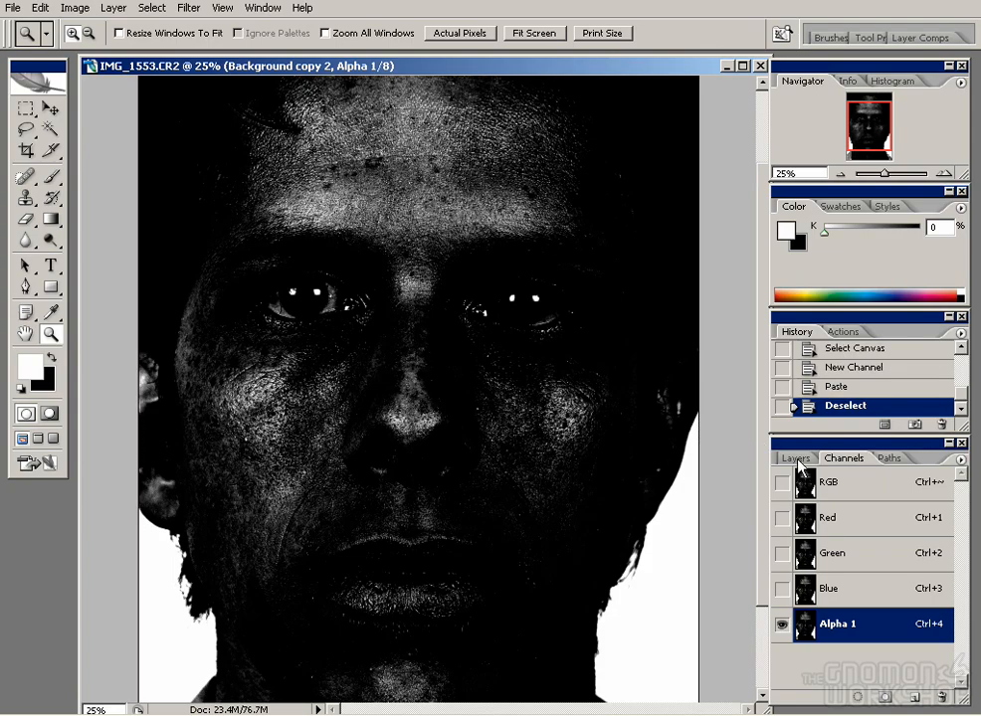
- Load the Alpha 1 channel as a selection and hide the Background copy 2 layer
left_click(804, 624, "ctrl")
left_click(795, 457)
left_click(822, 543)
left_click(843, 457)
left_click(795, 457)
left_click(781, 532)
- Duplicate the Background copy layer and add a Curves adjustment layer masked to the selection that darkens the skin highlights
left_click(873, 583)
left_click_drag(873, 584, 916, 697)
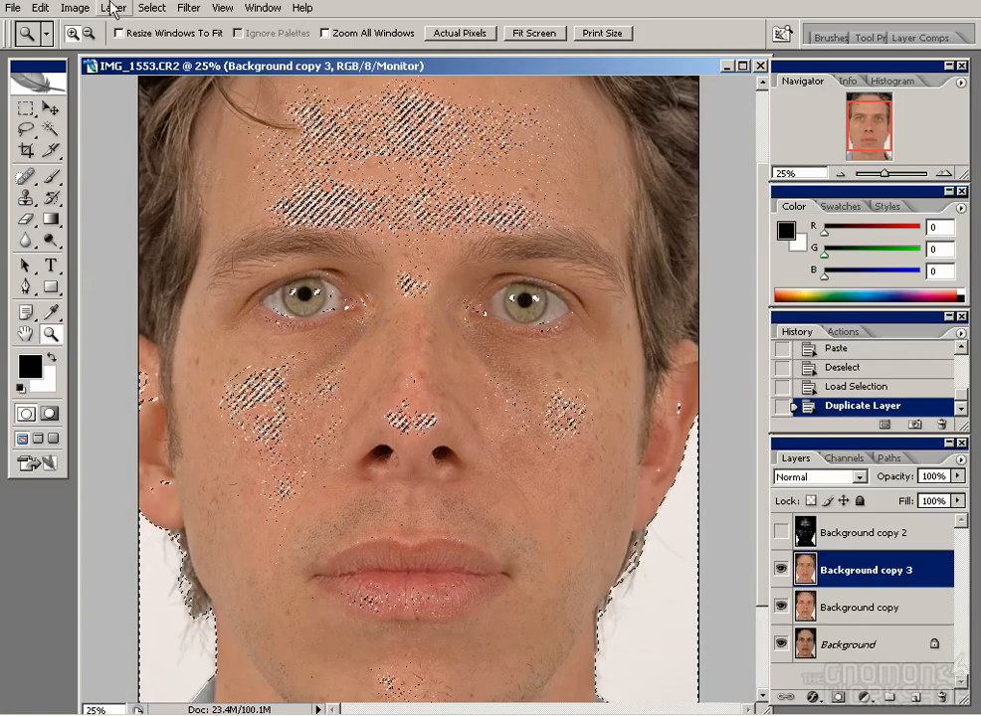
left_click(857, 696)
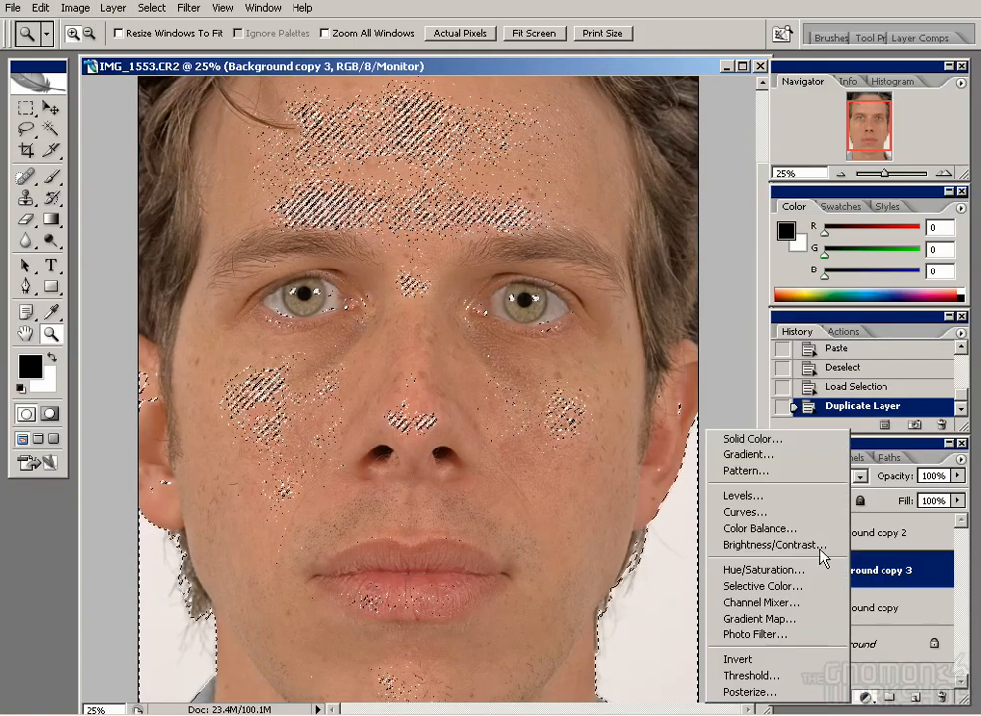
left_click(819, 513)
left_click_drag(642, 167, 795, 241)
mouse_move(835, 293)
left_mouse_down()
mouse_move(841, 317)
mouse_move(834, 324)
mouse_move(838, 288)
mouse_move(811, 321)
mouse_move(833, 293)
left_mouse_up()
mouse_move(707, 423)
left_mouse_down()
mouse_move(718, 435)
mouse_move(712, 418)
left_mouse_up()
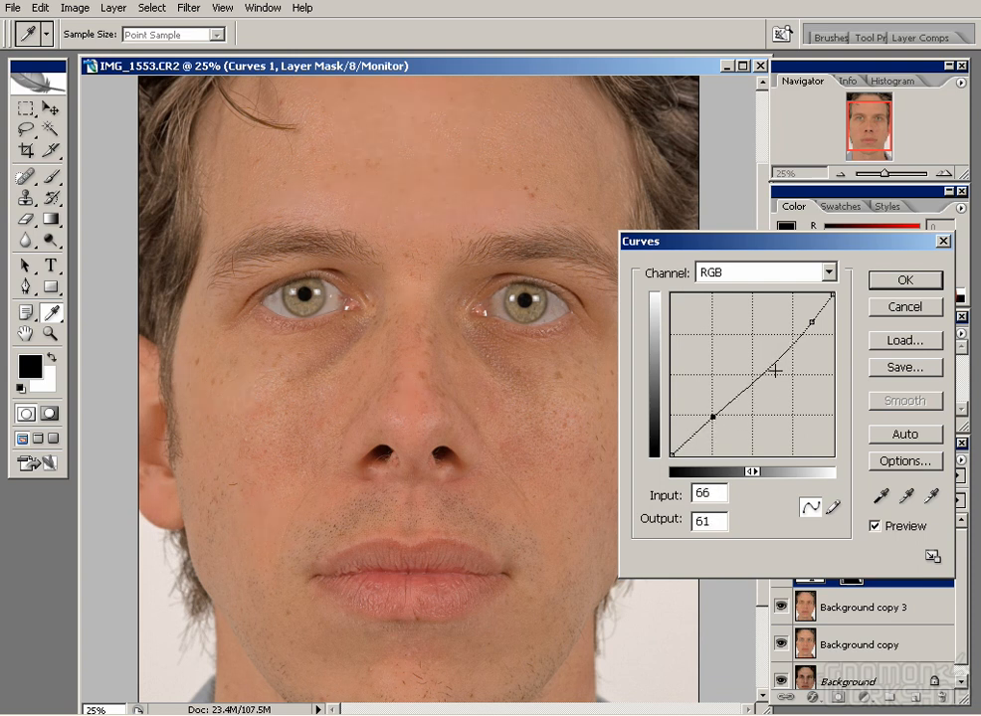
left_click_drag(812, 322, 814, 321)
left_click(907, 282)
- Examine the skin highlights with and without the masked Curves 1 layer by toggling its visibility
left_click(780, 569)
left_click(780, 569)
left_click(780, 569)
left_click(780, 569)
left_click(780, 570)
left_click(780, 571)
left_click_drag(363, 579, 358, 550)
mouse_move(781, 643)
left_mouse_down()
mouse_move(781, 575)
mouse_move(781, 643)
left_mouse_up()
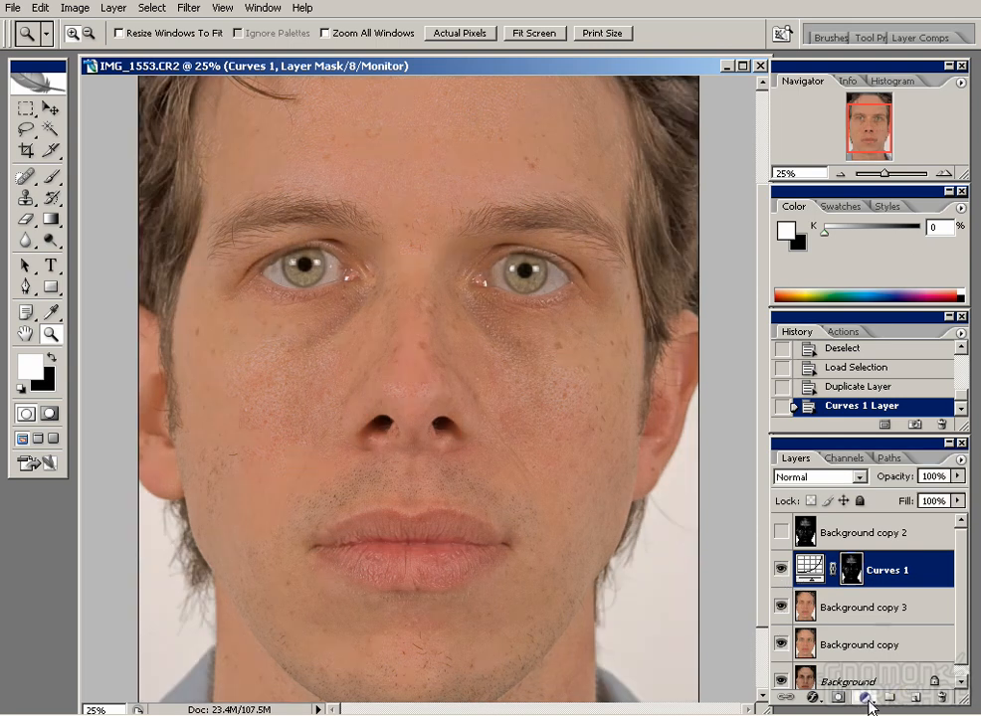
left_click(867, 699)
left_click(741, 497)
mouse_move(888, 426)
left_mouse_down()
mouse_move(872, 430)
mouse_move(891, 429)
left_mouse_up()
left_click_drag(764, 429, 793, 431)
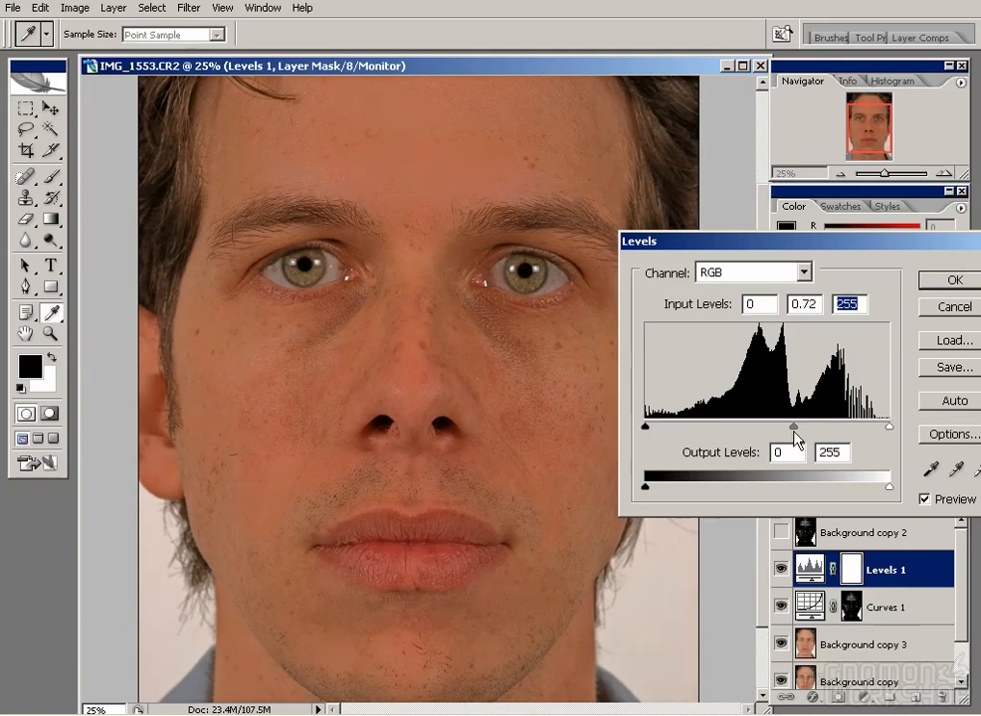
left_click(793, 427)
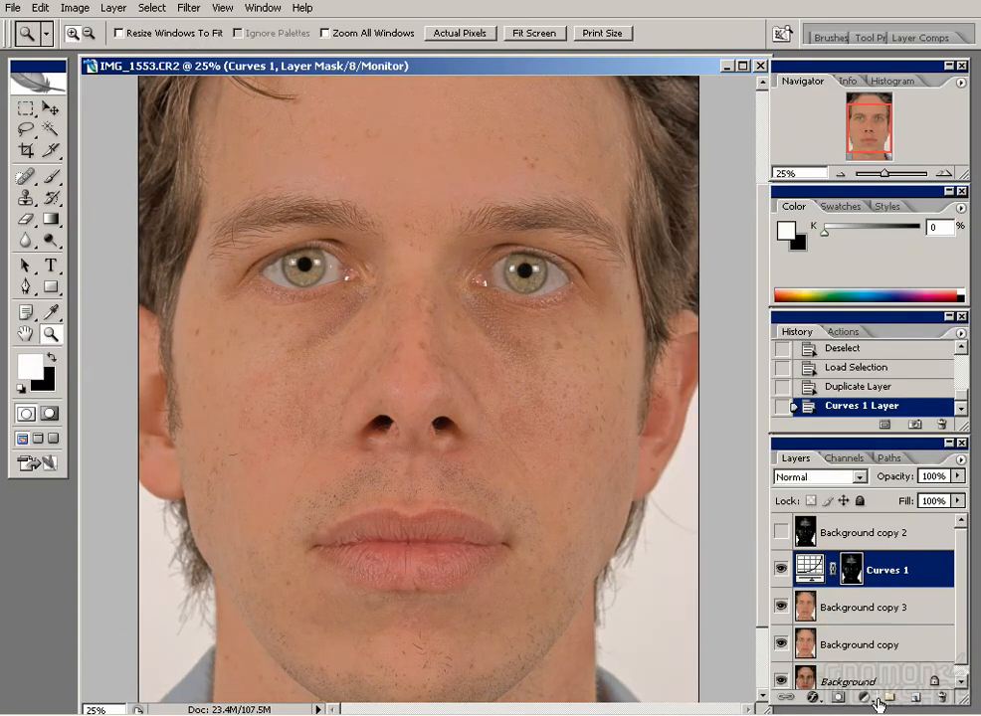
left_click(867, 700)
left_click(755, 542)
left_click_drag(736, 350, 760, 353)
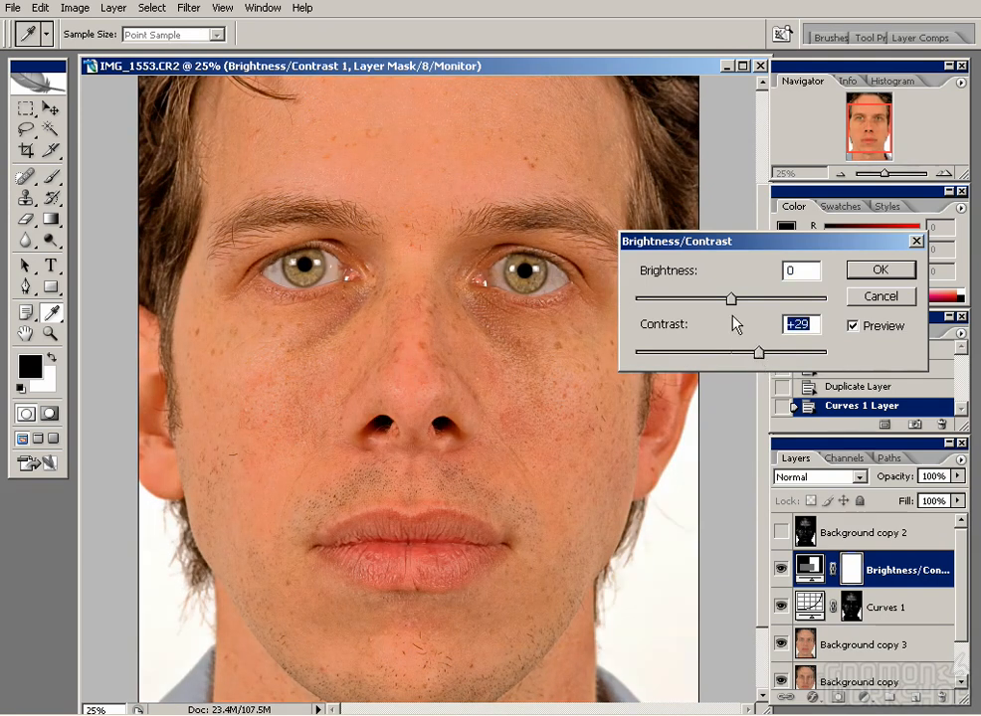
left_click_drag(731, 299, 709, 299)
key("Escape")
- Add a second, unmasked Curves adjustment layer that deepens the darker tones, and compare the face with and without it
left_click(864, 699)
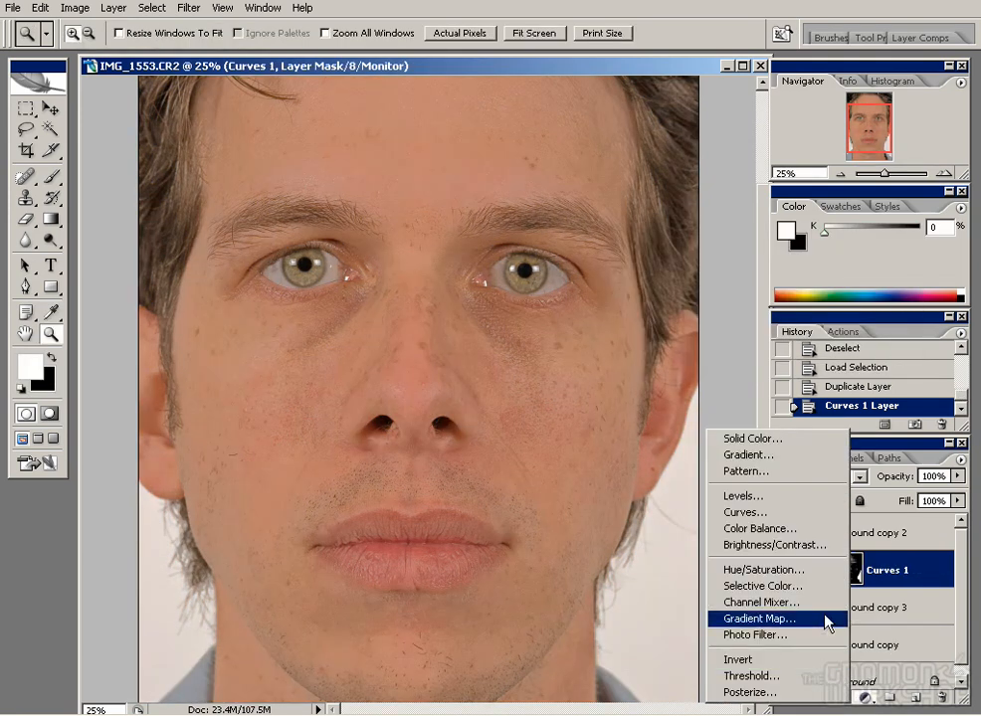
left_click(824, 512)
left_click_drag(709, 411, 710, 422)
left_click_drag(785, 329, 785, 331)
left_click(892, 282)
left_click(781, 570)
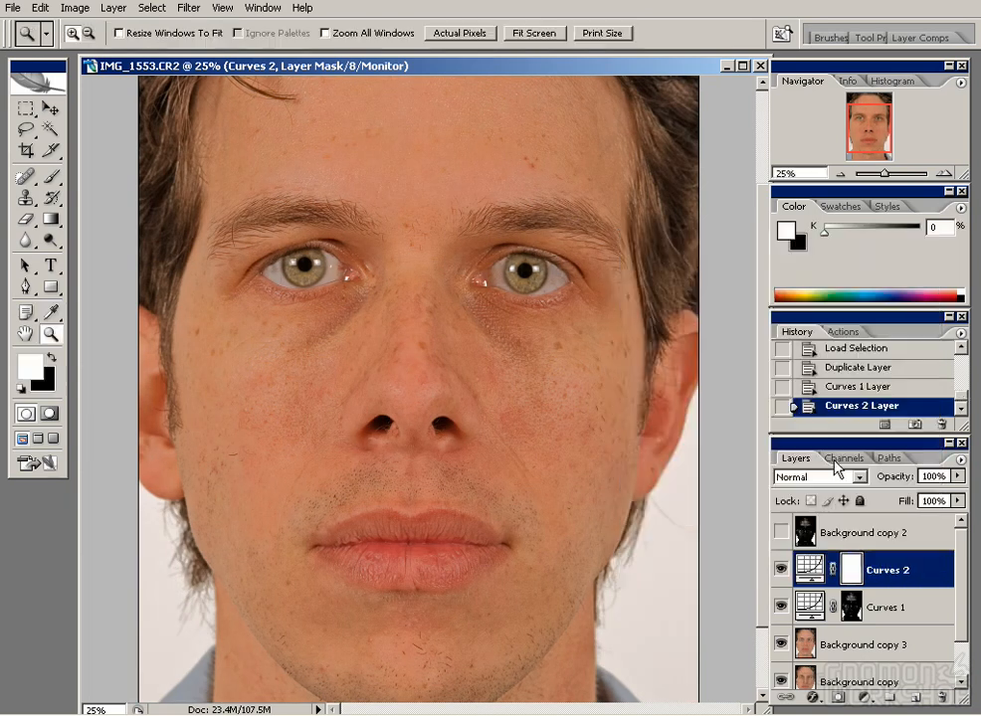
left_click(781, 570)
left_click(781, 570)
left_click(781, 570)
left_click(781, 570)
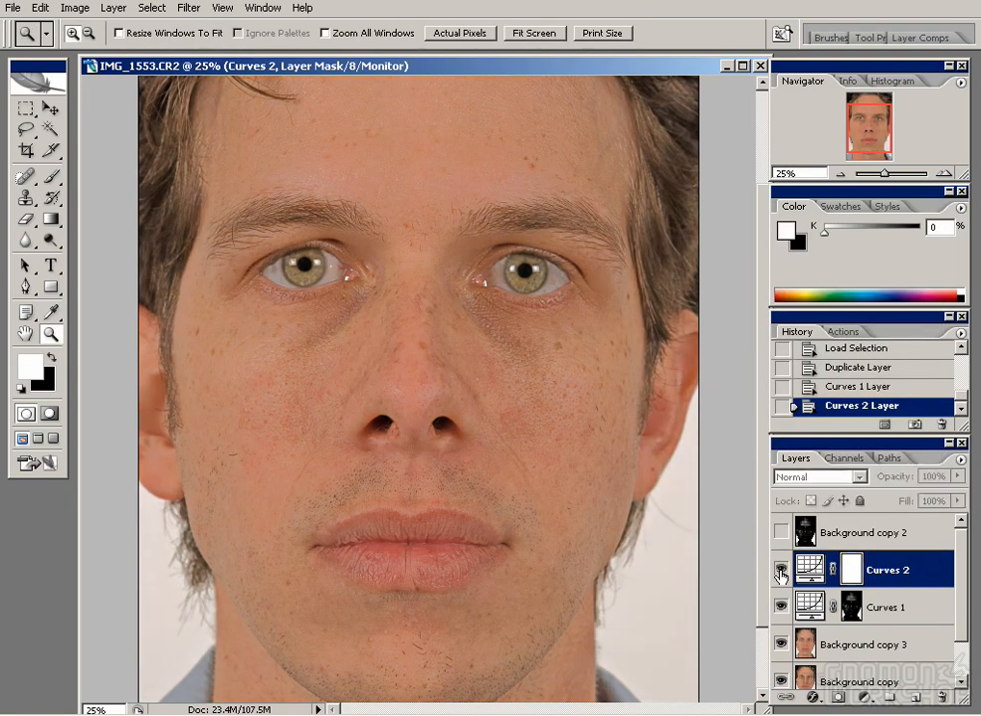
left_click(780, 570)
- Add a Hue/Saturation adjustment layer with slightly reduced saturation above Curves 2, and compare the skin tones with and without it
left_click(868, 701)
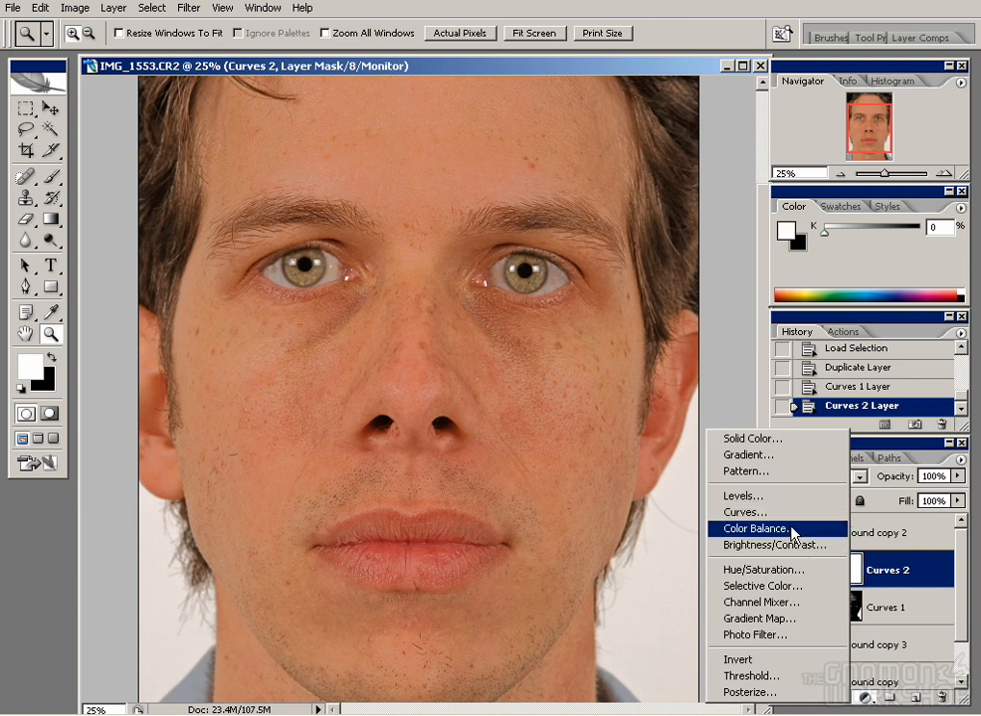
left_click(771, 567)
left_click_drag(772, 379, 753, 382)
key("Return")
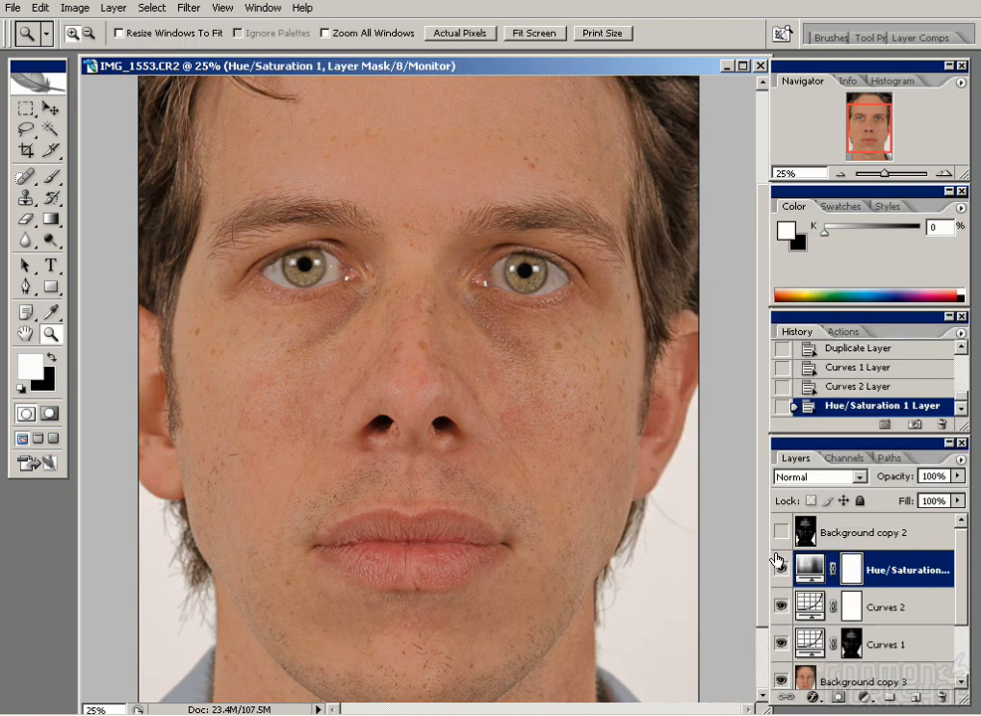
left_click_drag(458, 493, 458, 441)
left_click_drag(783, 608, 781, 571)
left_click(782, 569)
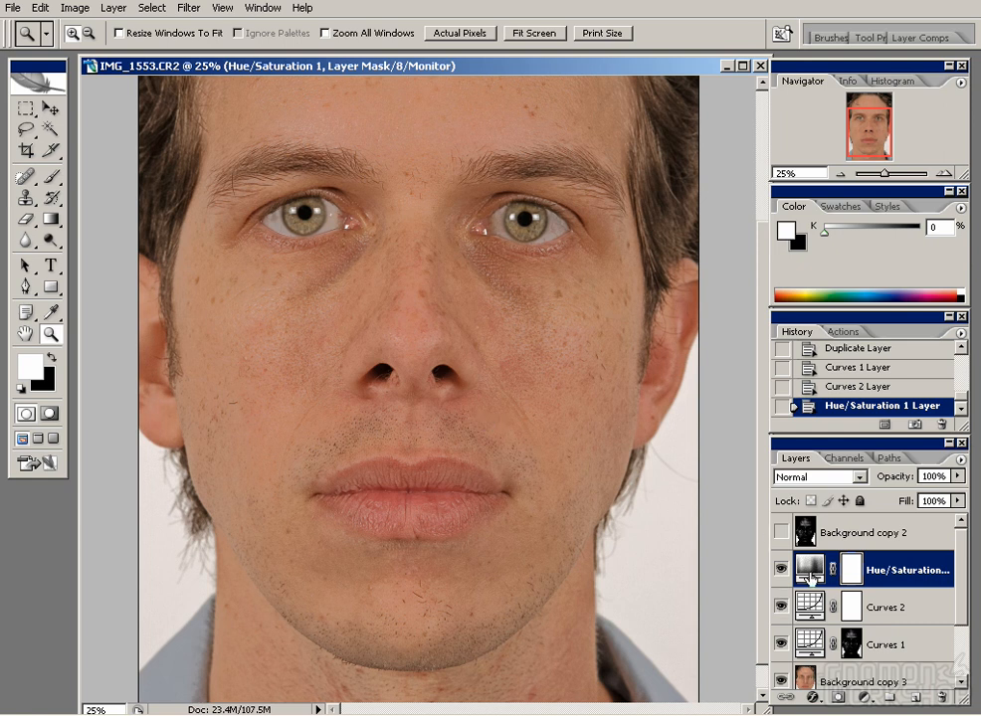
- Start saving the document under a new name and create a folder named projection source inside workarea
left_click(14, 8)
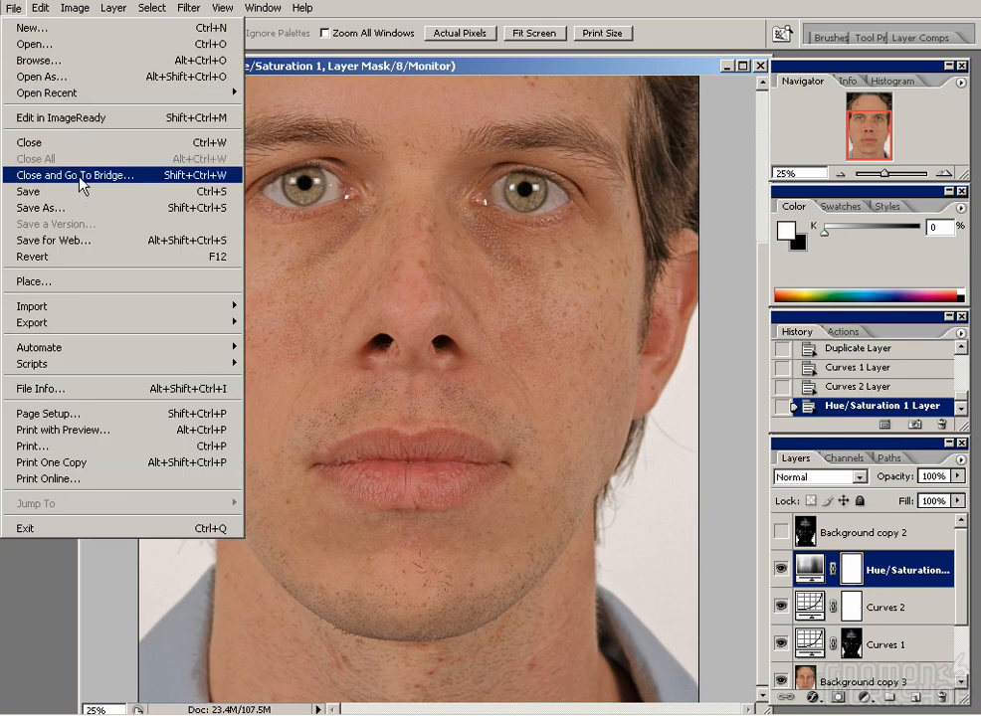
left_click(44, 201)
left_click(603, 79)
left_click(624, 78)
type("pro")
type("jection source")
key("Return")
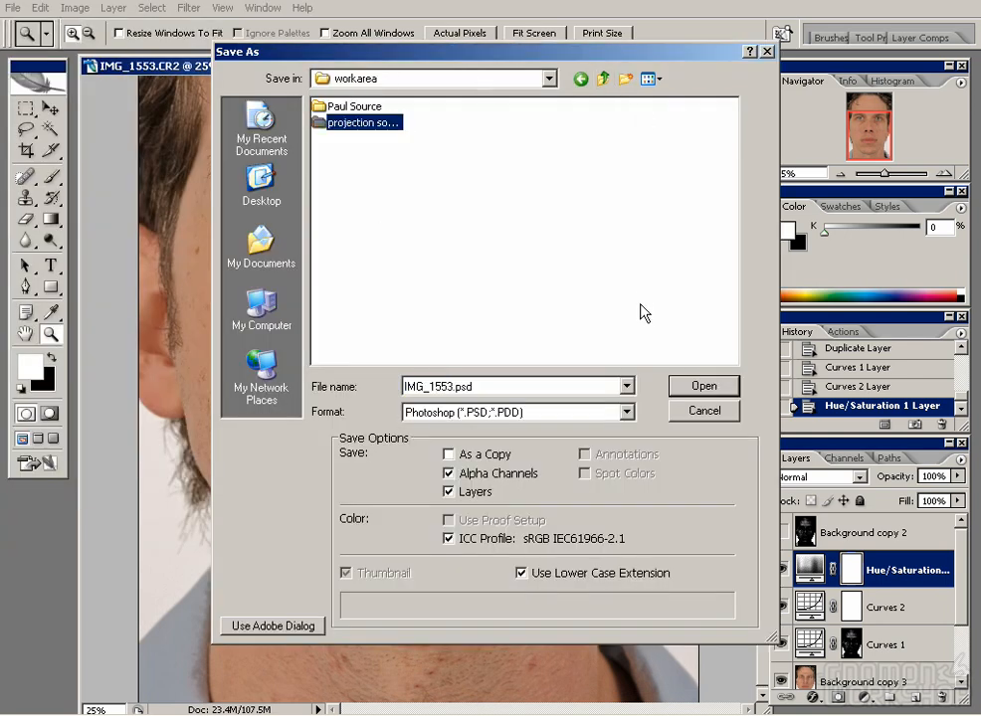
- Save the portrait in the projection source folder as a PSD named with the subject's first name plus _front, with Maximize compatibility on
double_click(357, 120)
left_click(445, 388)
left_click_drag(453, 387, 411, 388)
type("paul_front")
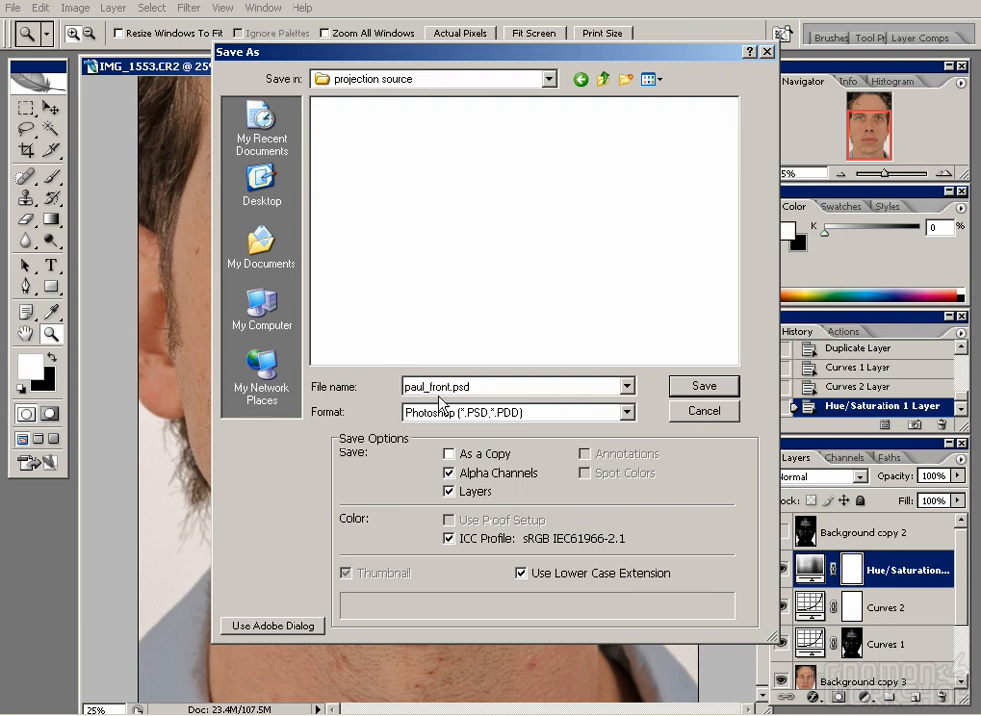
key("Return")
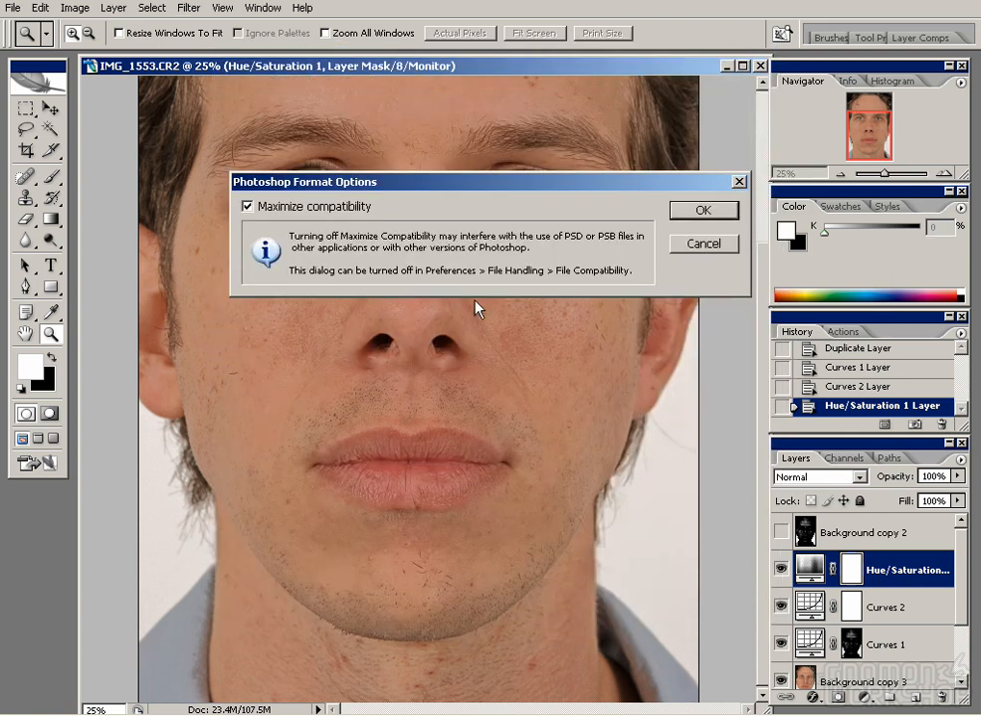
left_click(708, 207)
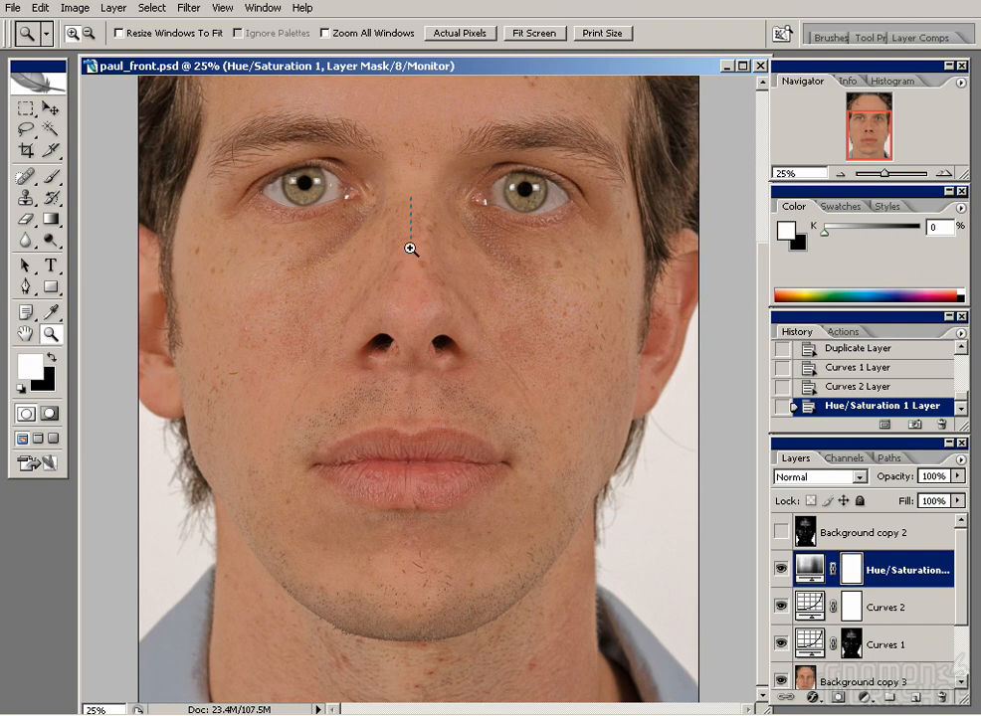
- Inspect the corrected skin and eye detail at 50%, and view the whole portrait at 16.7%
left_click_drag(416, 224, 476, 171)
key("ctrl+minus")
key("ctrl+minus")
key("ctrl+minus")
key("ctrl+minus")
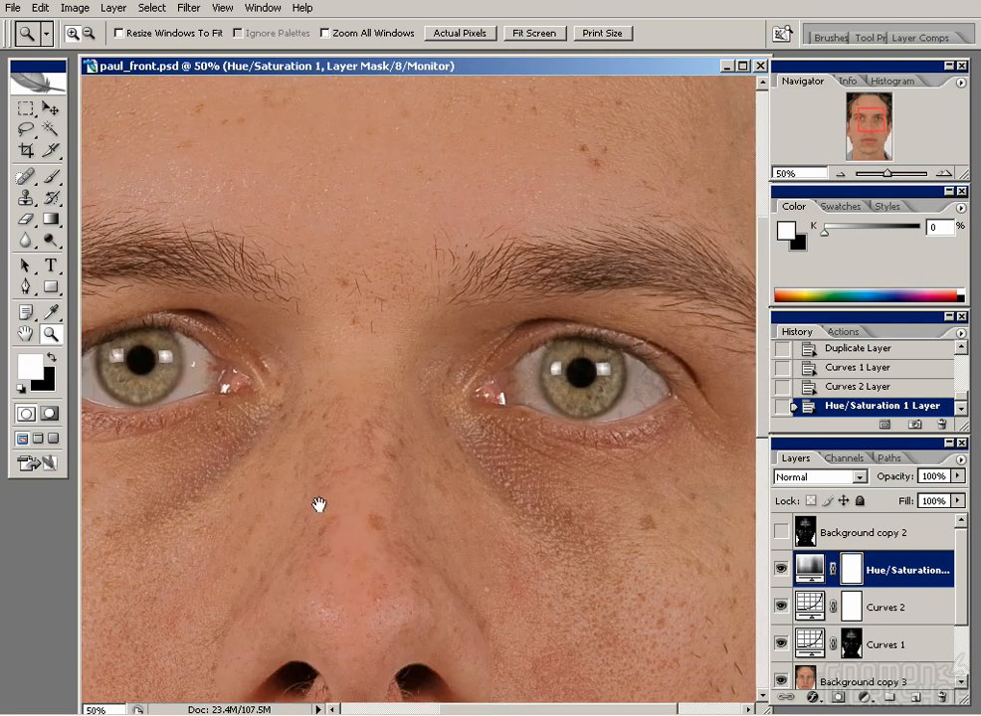
left_click_drag(339, 517, 611, 480)
left_click_drag(591, 211, 447, 372)
key("ctrl+minus")
left_click_drag(326, 421, 633, 396)
key("ctrl+minus")
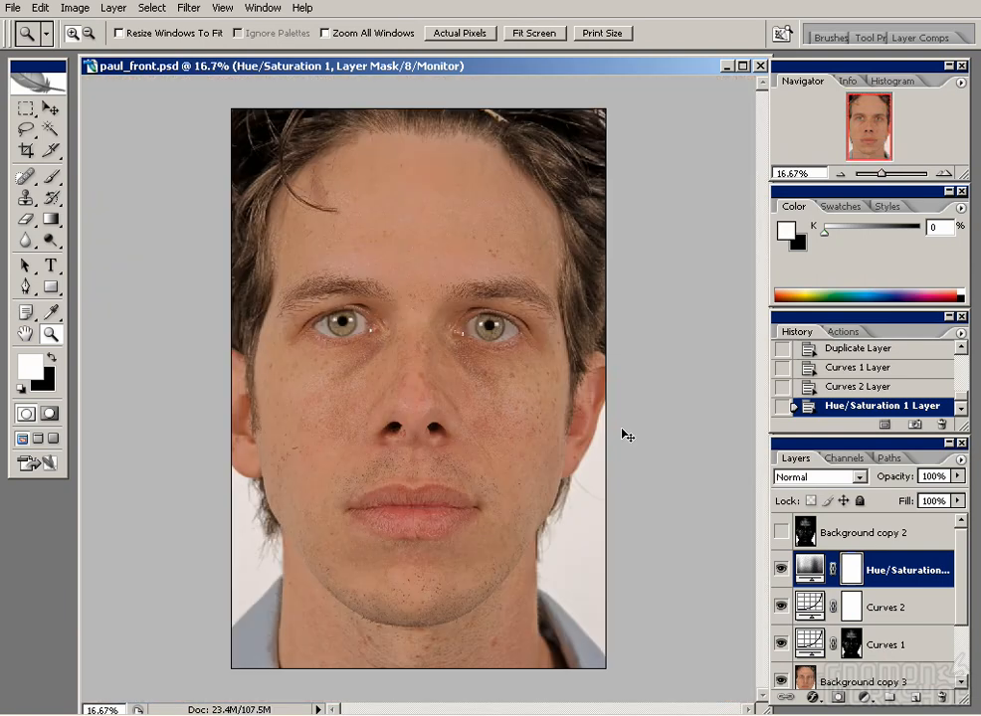
- Crop the portrait tightly around the face, from the hairline to just below the chin and cutting off most of the ears
key("c")
left_click_drag(256, 135, 580, 631)
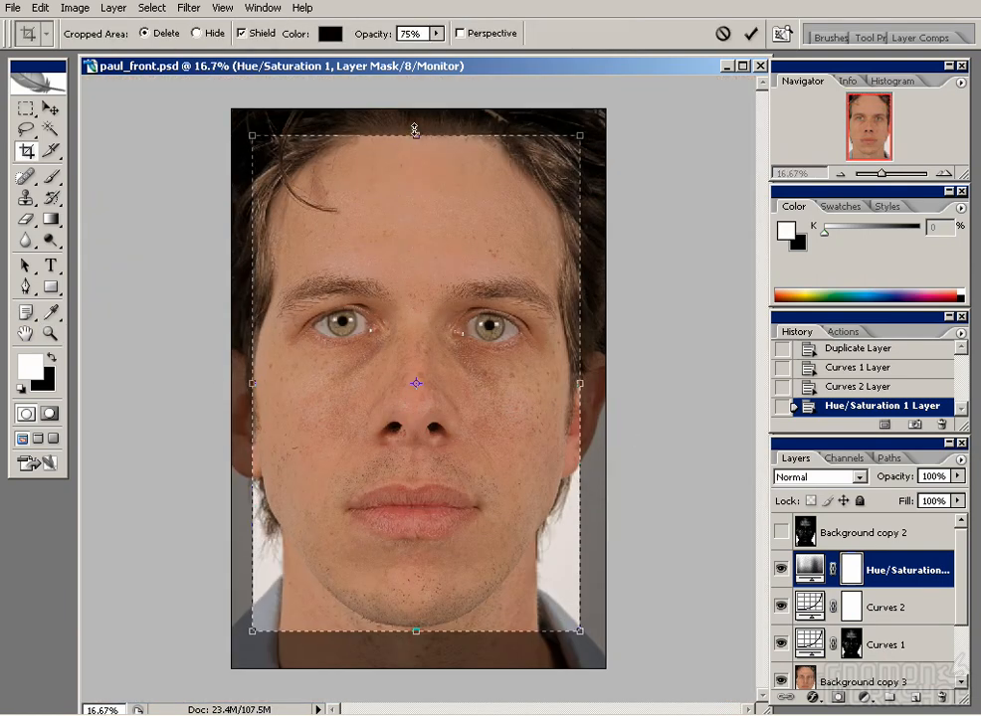
left_click_drag(579, 415, 574, 416)
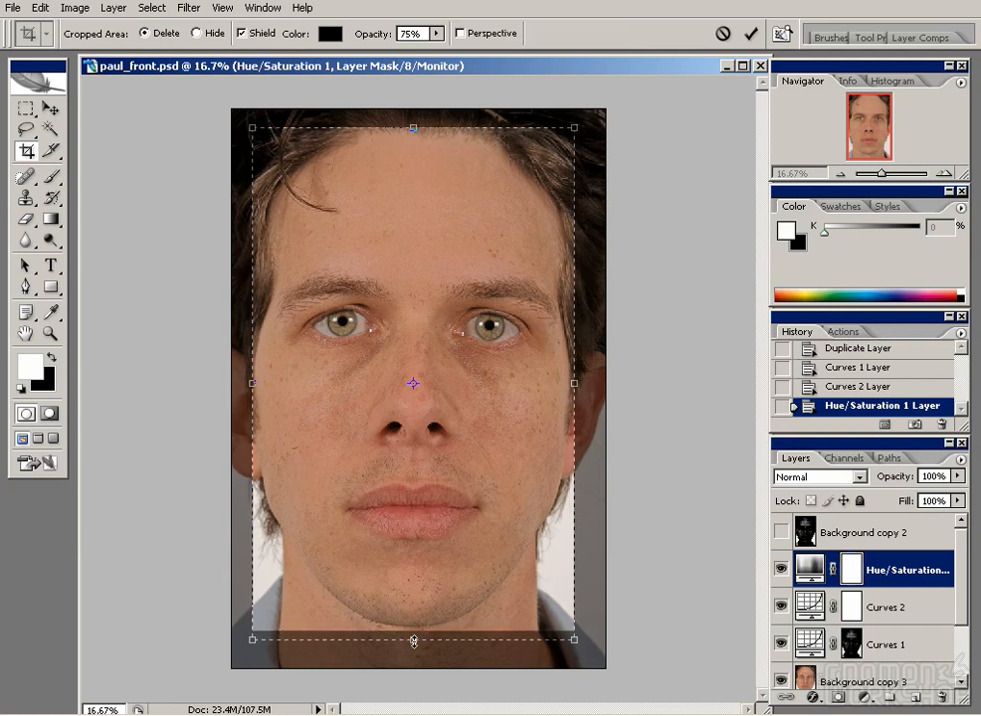
double_click(546, 367)
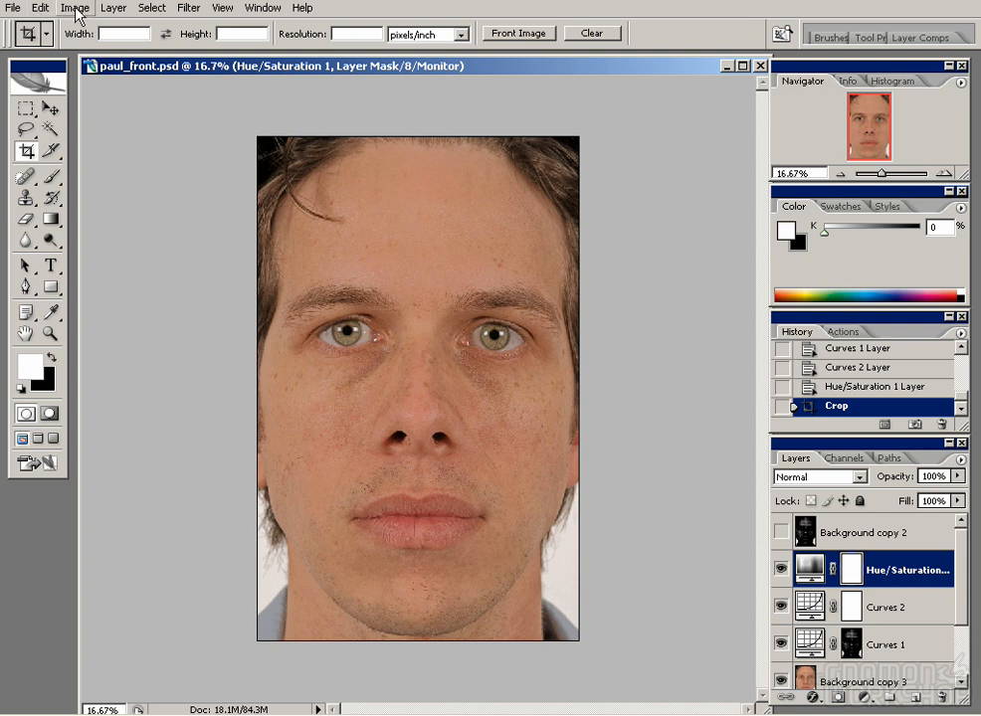
left_click_drag(185, 140, 641, 664)
key("Escape")
left_click_drag(356, 287, 554, 485)
left_click_drag(403, 350, 306, 203)
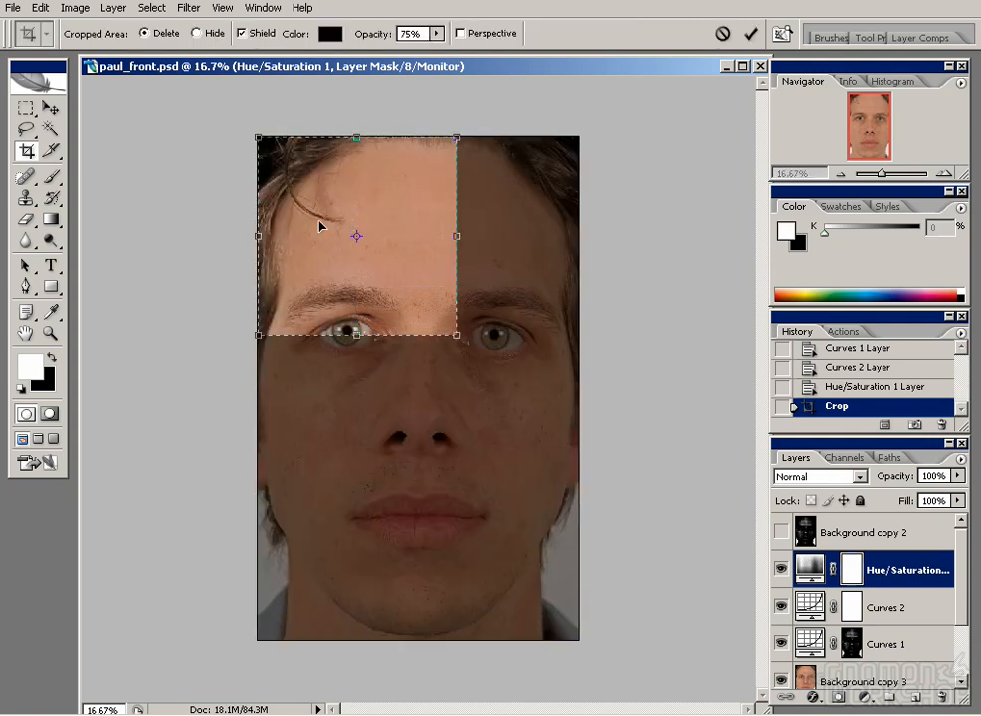
key("Escape")
- Widen the cropped portrait's canvas to 3156 pixels with a centred anchor, making it square with a black background extension
left_click(75, 8)
left_click(134, 152)
left_click(546, 237)
left_click(531, 270)
left_click(532, 269)
left_click(540, 297)
left_click(489, 267)
key("shift+Tab")
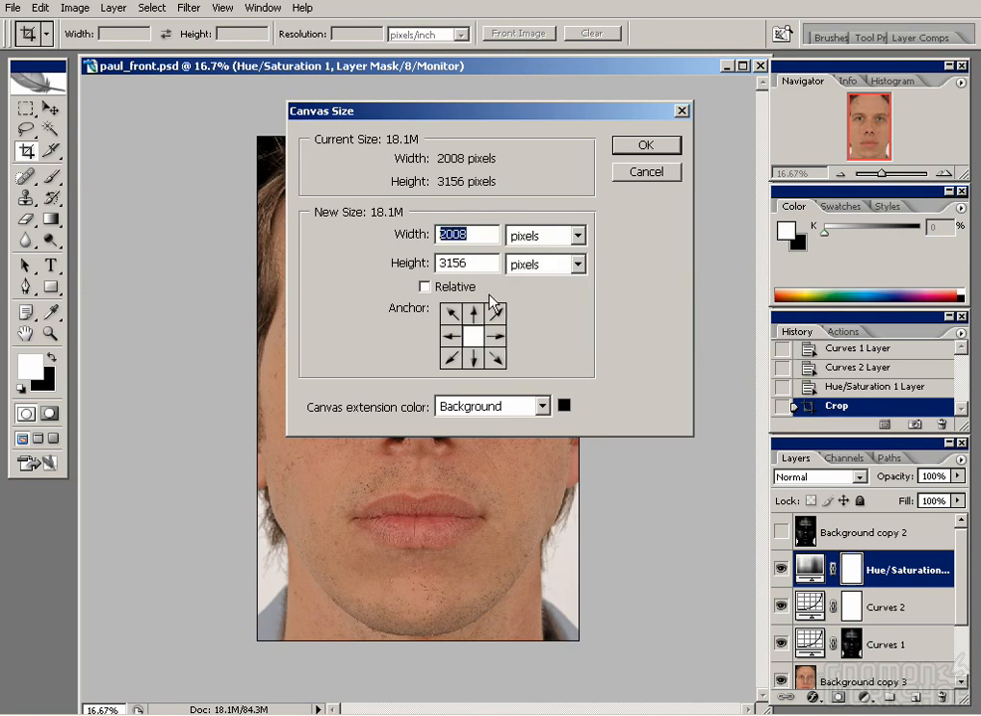
type("3156")
left_click(646, 147)
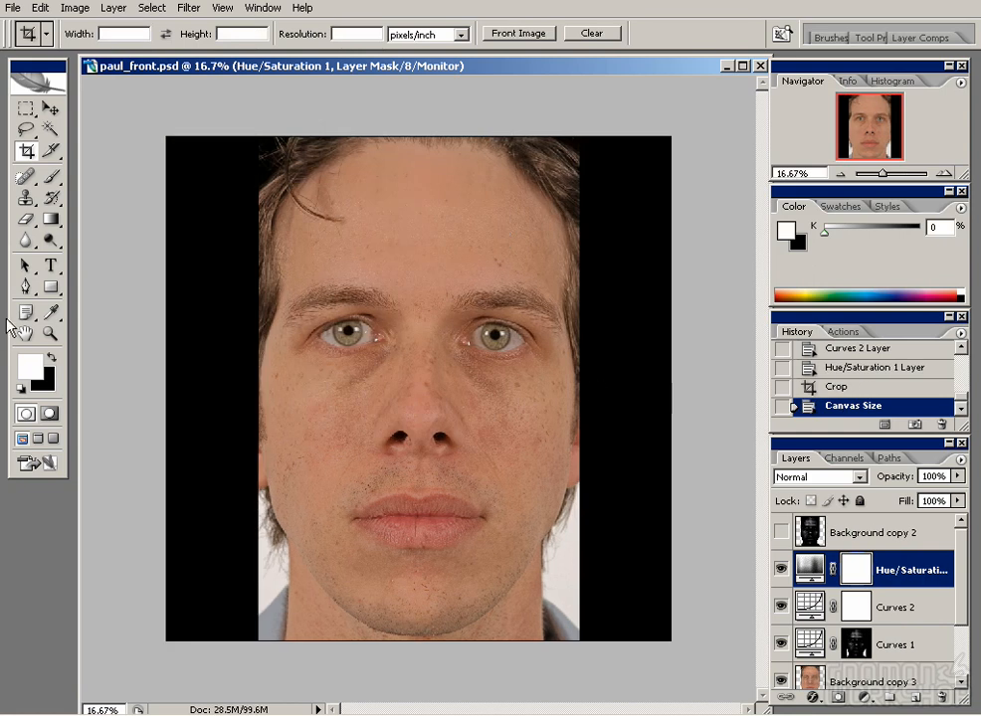
- Flatten the portrait into a single background layer, discarding the hidden layers
left_click(960, 460)
left_click(806, 407)
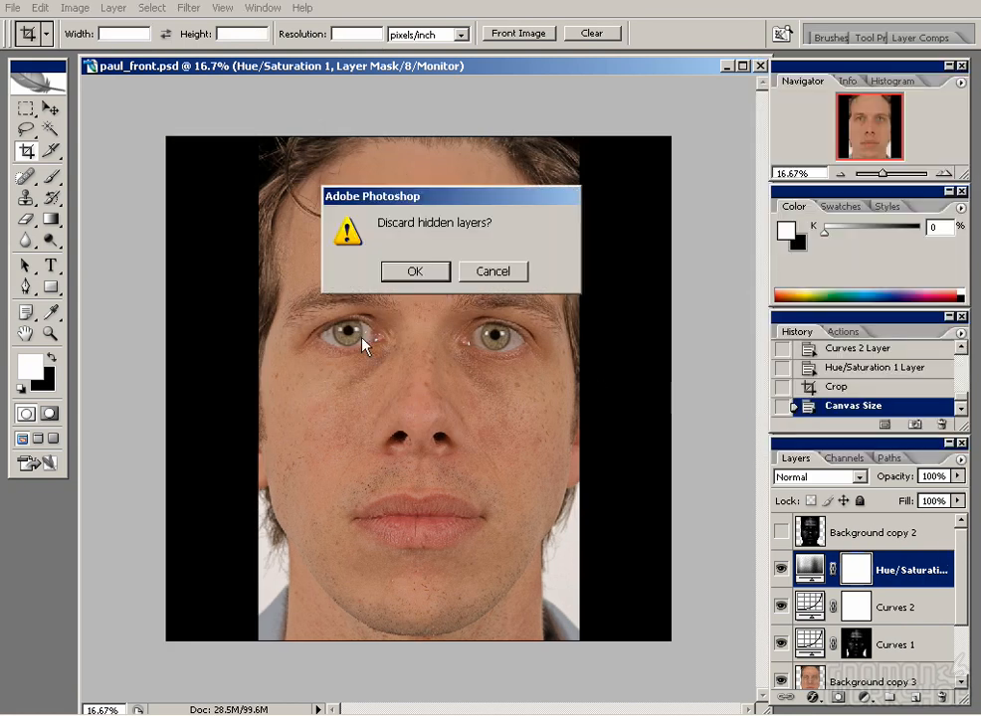
left_click(413, 269)
- Inspect the flattened portrait's forehead, eyes and skin detail up close, and compare it at 33.3% and 25% zoom
double_click(50, 335)
left_click_drag(361, 298, 509, 528)
key("ctrl+minus")
key("ctrl+minus")
left_click_drag(302, 468, 266, 547)
key("ctrl+minus")
mouse_move(357, 325)
left_mouse_down()
mouse_move(362, 400)
mouse_move(337, 416)
mouse_move(347, 345)
left_mouse_up()
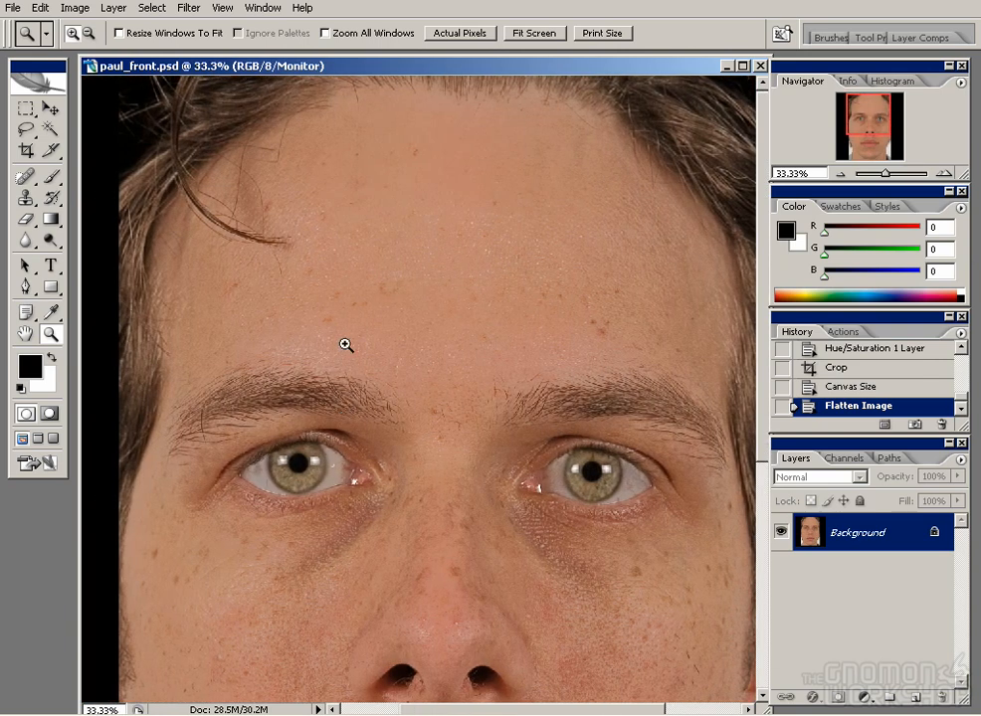
key("ctrl+minus")
left_click_drag(459, 531, 464, 500)
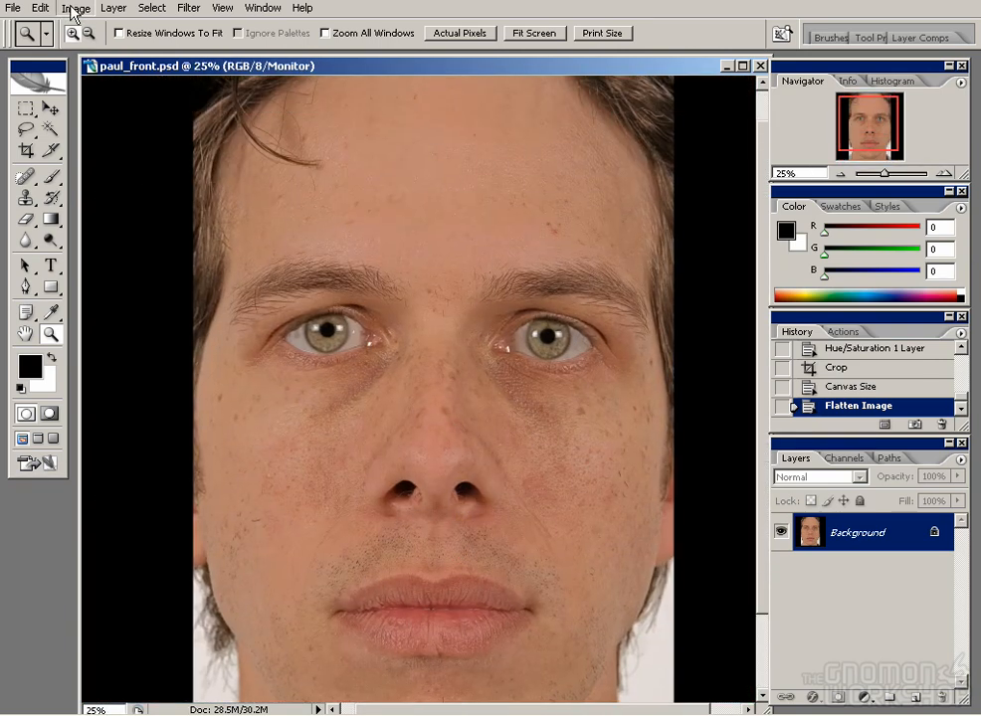
- Resize the flattened portrait to 50 percent of its width and height, keeping proportions constrained
left_click(72, 10)
left_click(95, 122)
left_click(527, 176)
left_click(488, 205)
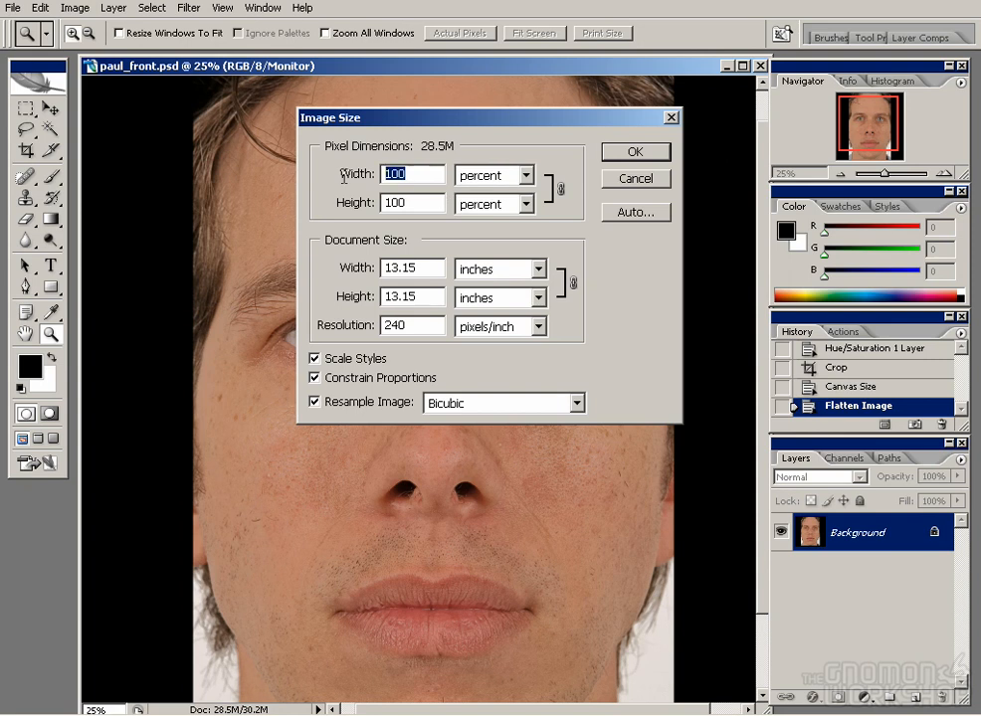
type("50")
key("Return")
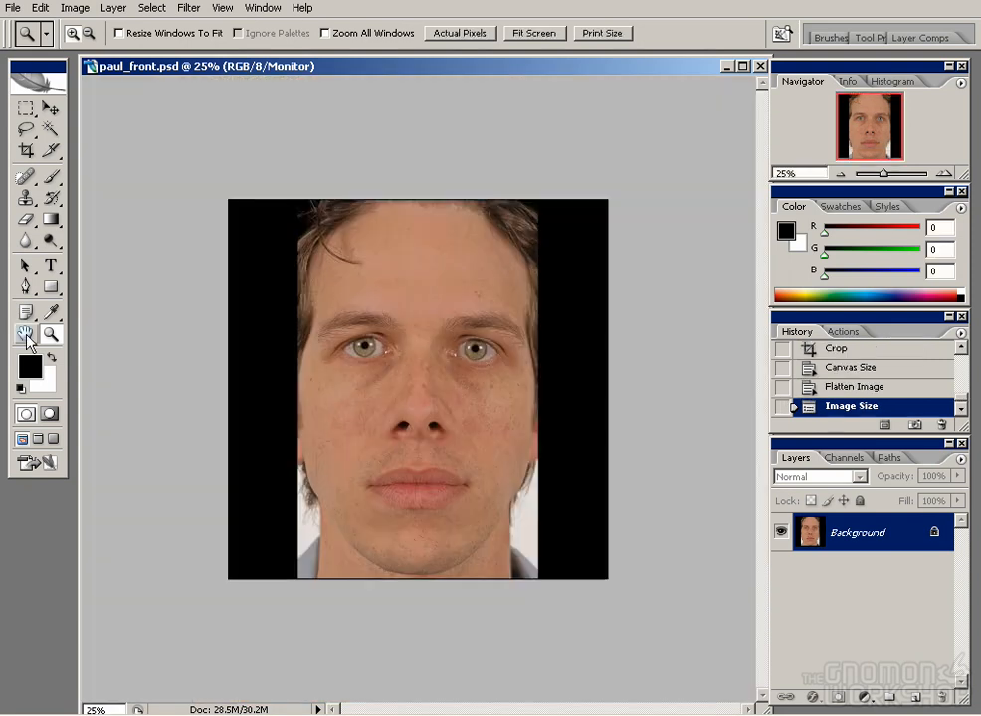
- Check the reduced portrait at 100%, and save it in the projection source folder as a PSD with _proj appended to its name
double_click(49, 332)
left_click_drag(484, 467, 589, 462)
left_click(12, 8)
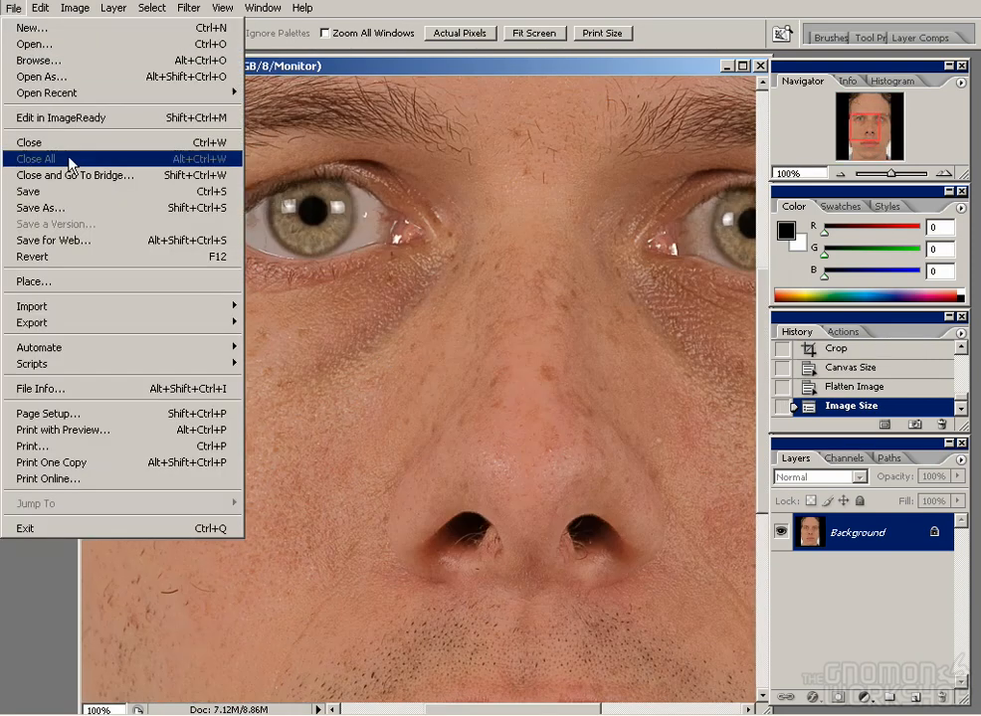
left_click(35, 87)
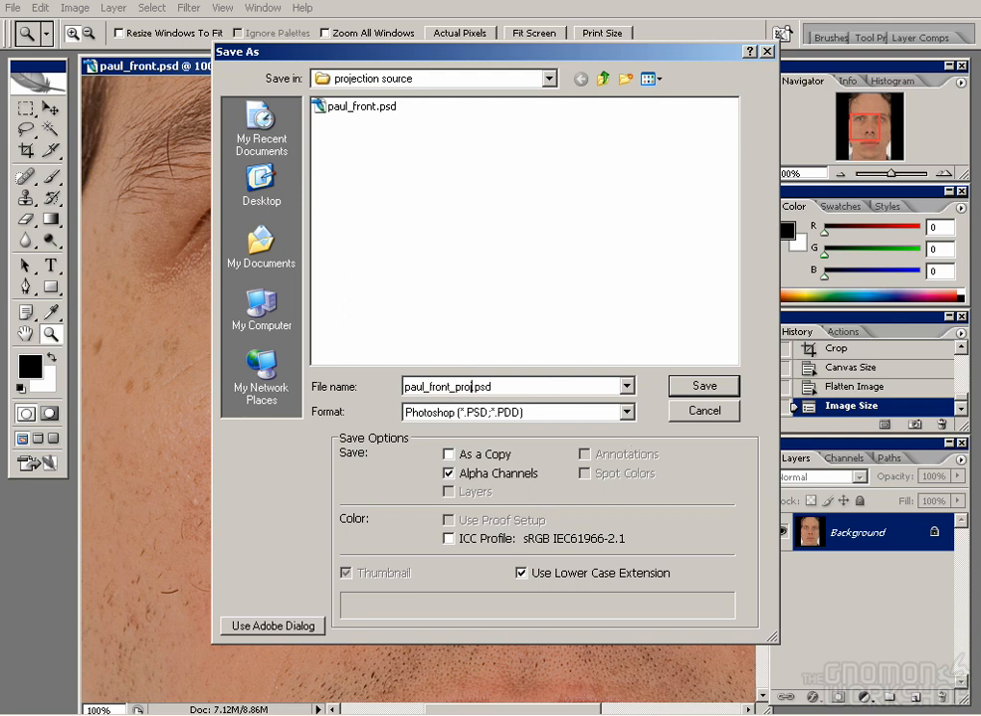
left_click(448, 474)
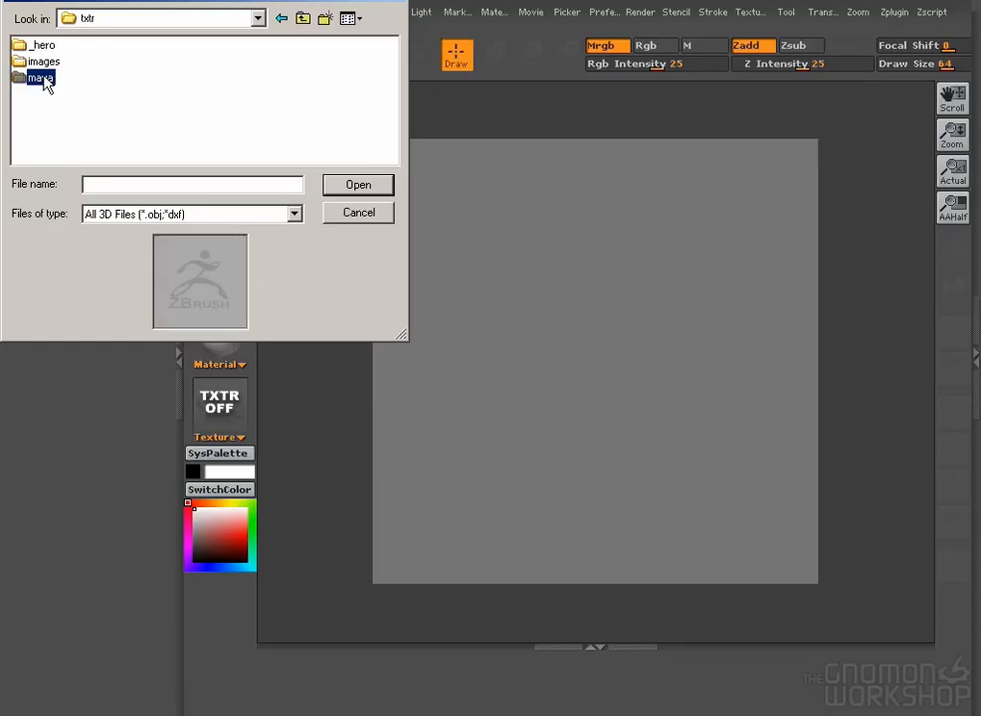
- In ZBrush, import the geo_head model from the maya folder, draw it facing front on the canvas and enter Edit mode
double_click(40, 80)
left_click(60, 61)
left_click(355, 184)
left_click_drag(587, 364, 435, 326)
key("t")
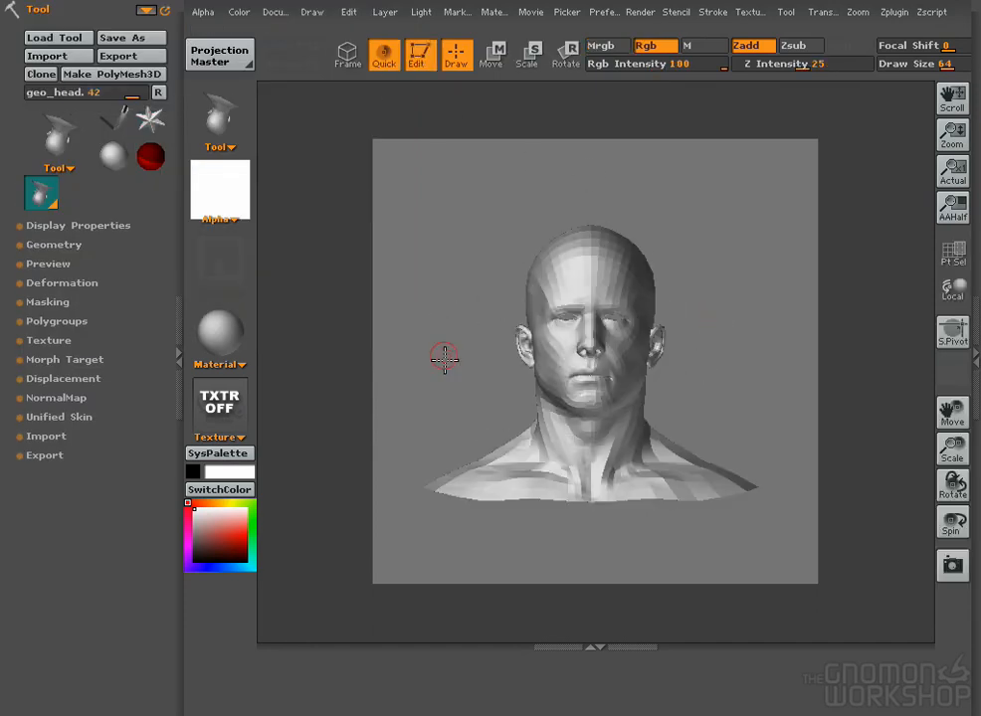
- Hide the model's shoulders and the back of the head, leaving only the face side and ears visible
left_click_drag(508, 192, 682, 432, "ctrl+shift")
left_click_drag(533, 411, 608, 400)
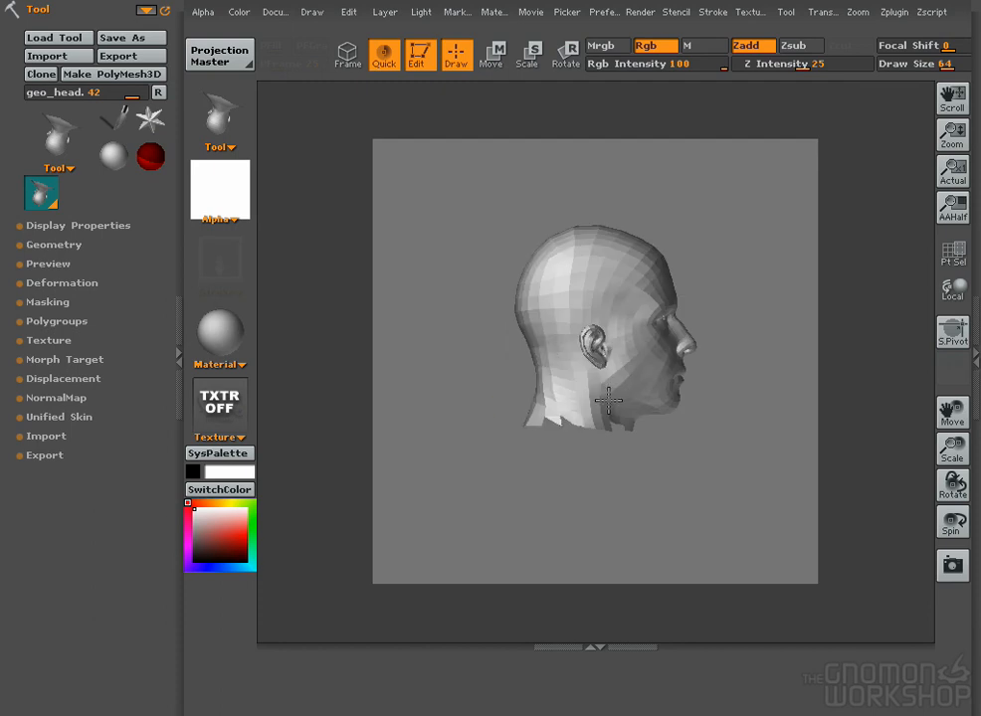
left_click(179, 360)
left_click_drag(381, 208, 575, 494, "ctrl+alt+shift")
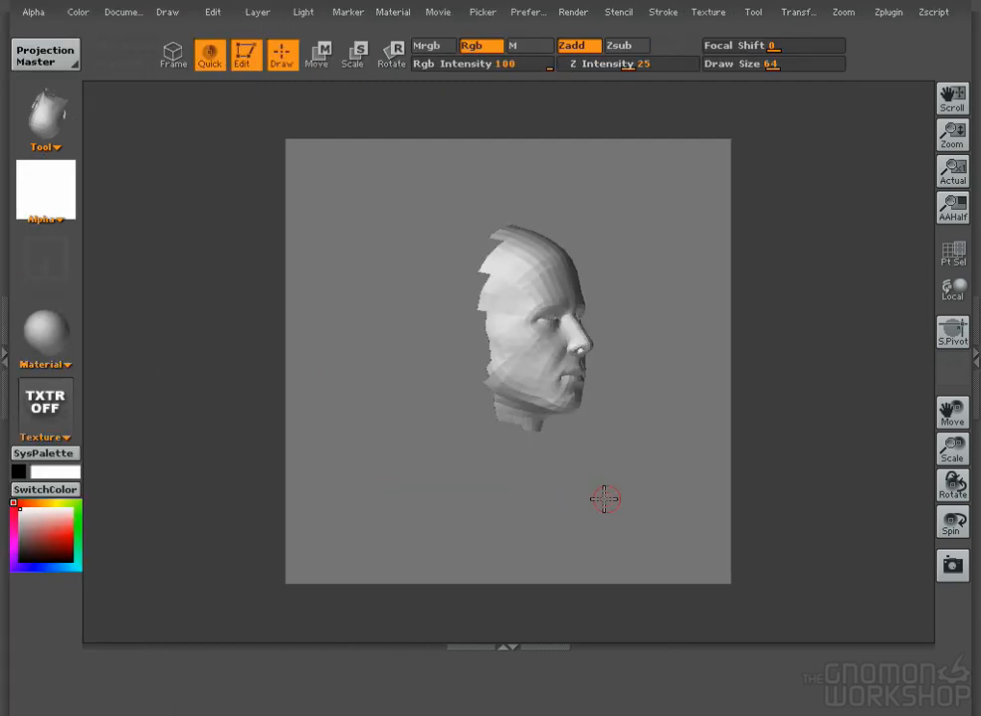
left_click(583, 499, "ctrl+shift")
left_click_drag(401, 427, 423, 403)
left_click_drag(667, 204, 537, 468, "ctrl+shift")
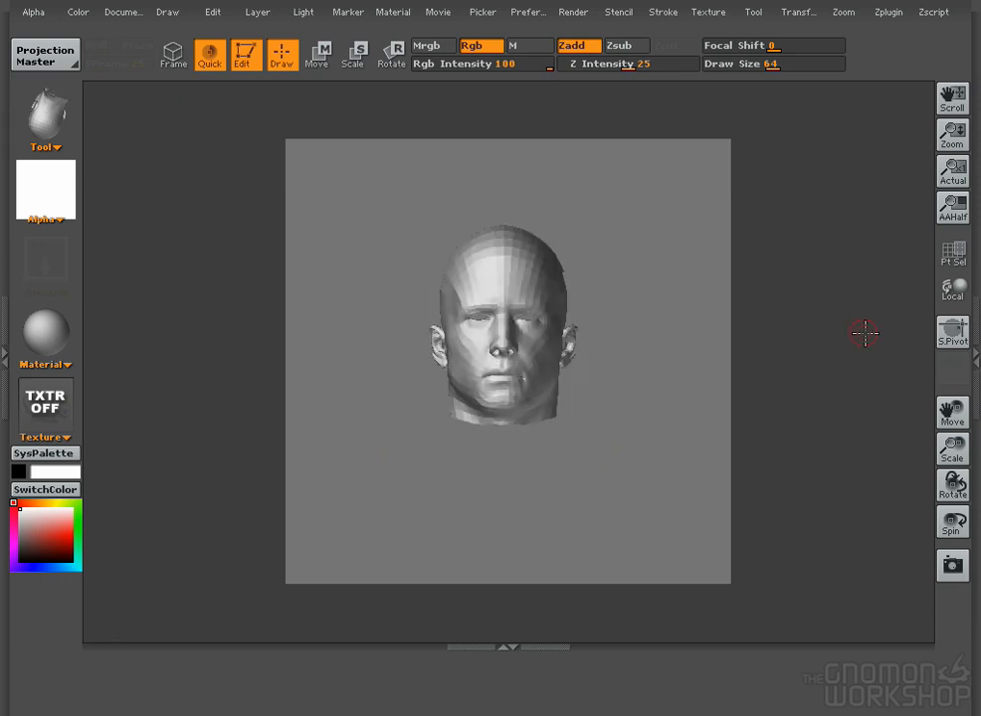
- Set the pivot on the visible head part and frame it from the front with a margin inside the canvas
left_click(952, 332)
key("f")
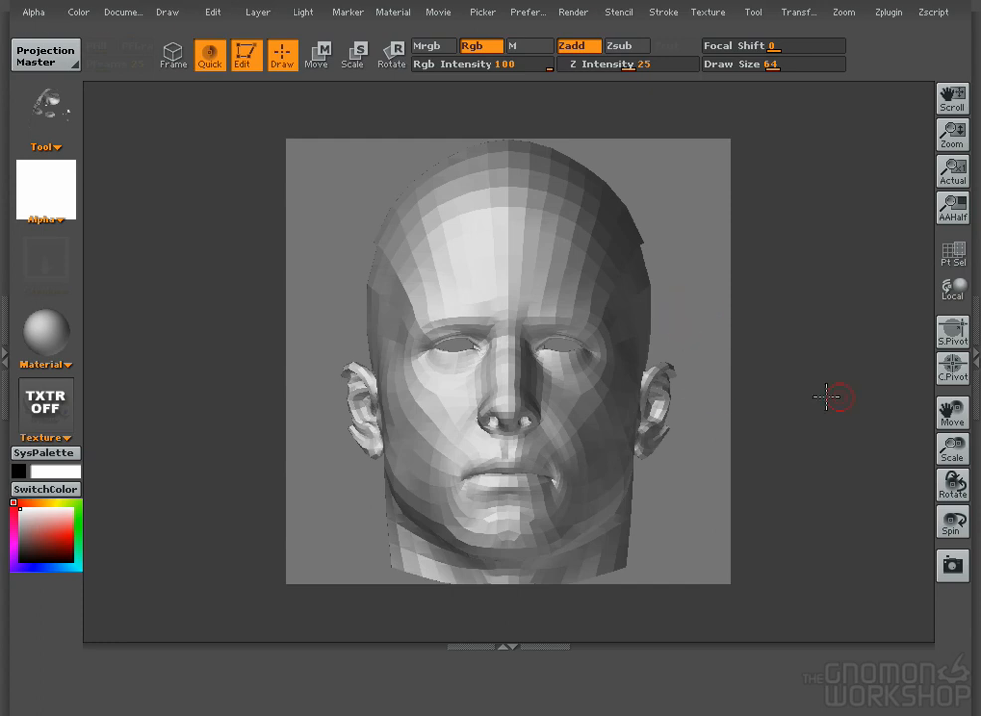
left_click_drag(953, 450, 673, 328)
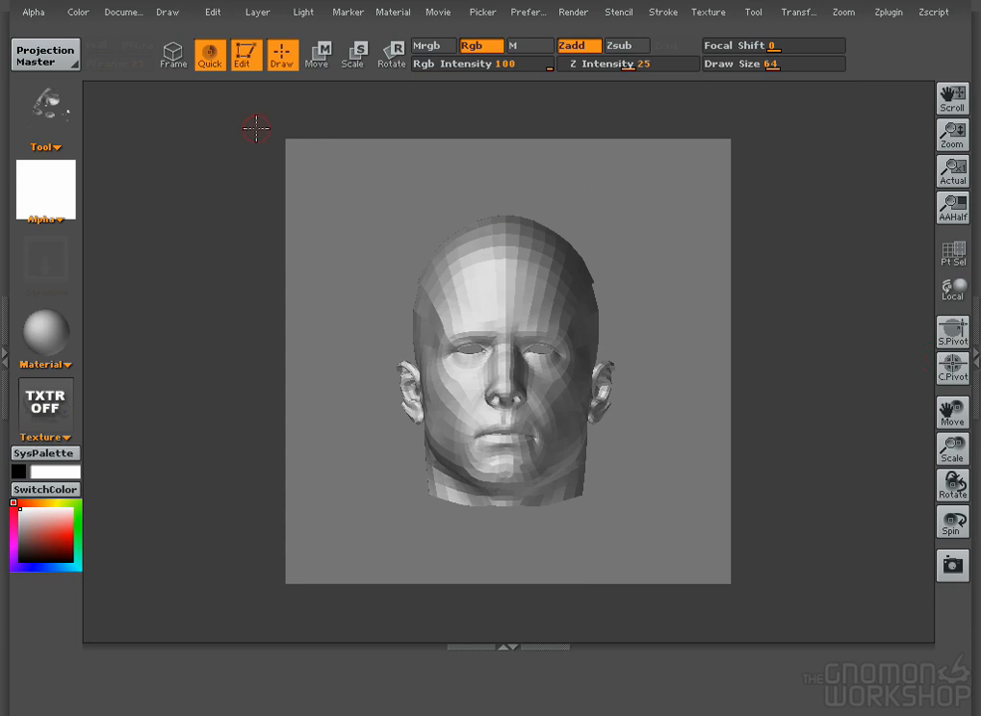
- Set the head's DSmooth display property to .001 and check the shading on the model
left_click(8, 176)
left_click(52, 224)
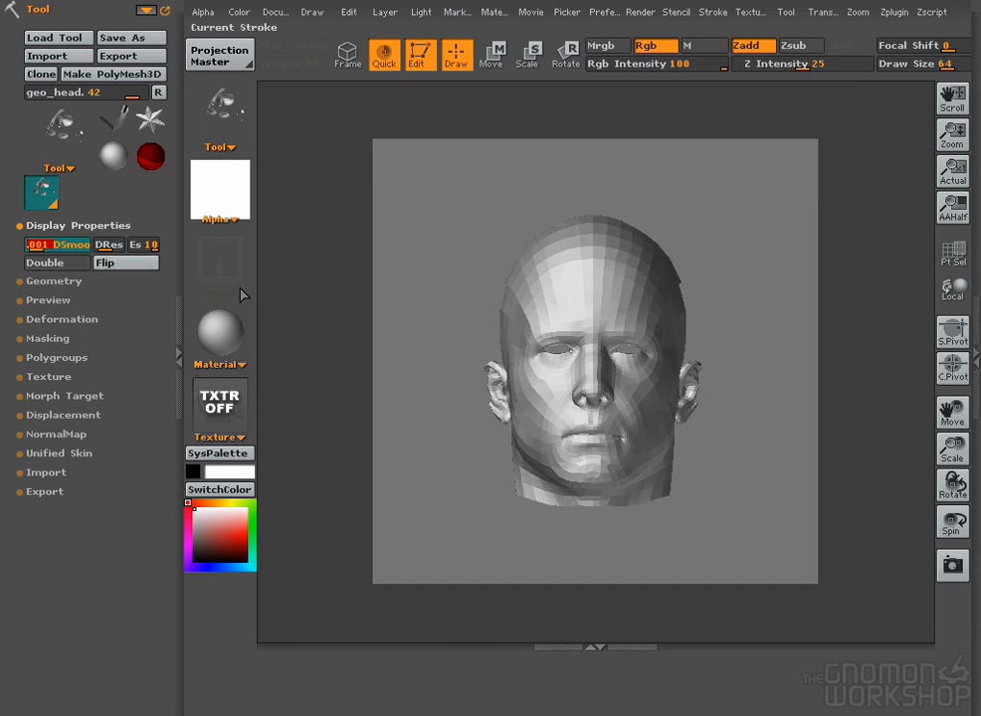
left_click_drag(471, 318, 435, 321)
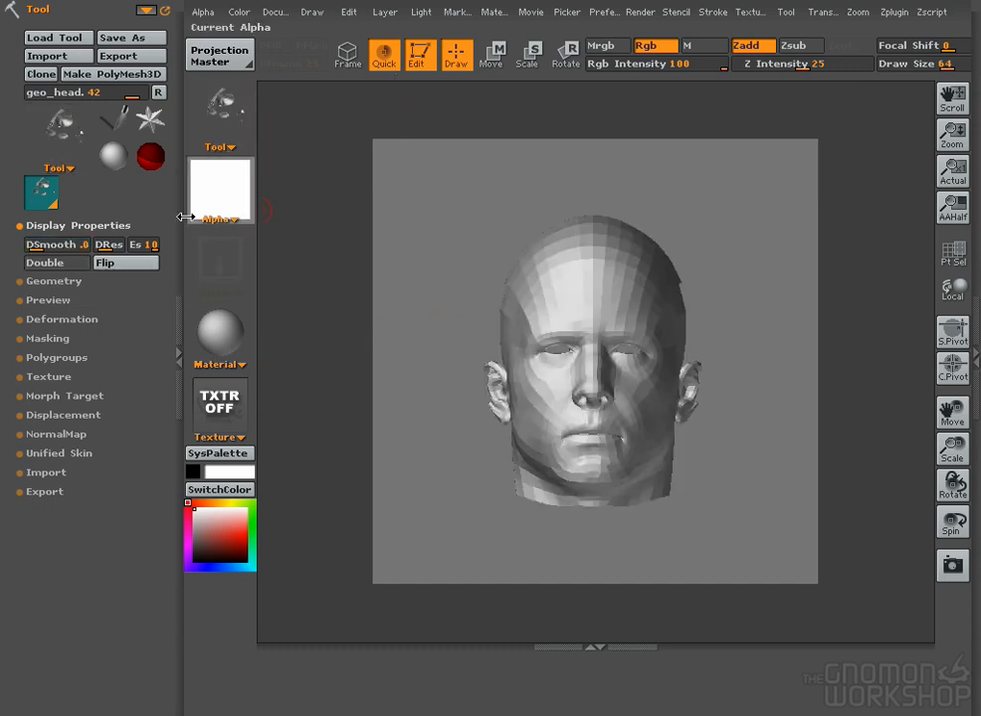
left_click(179, 21)
left_click(704, 13)
left_click_drag(748, 327, 860, 329)
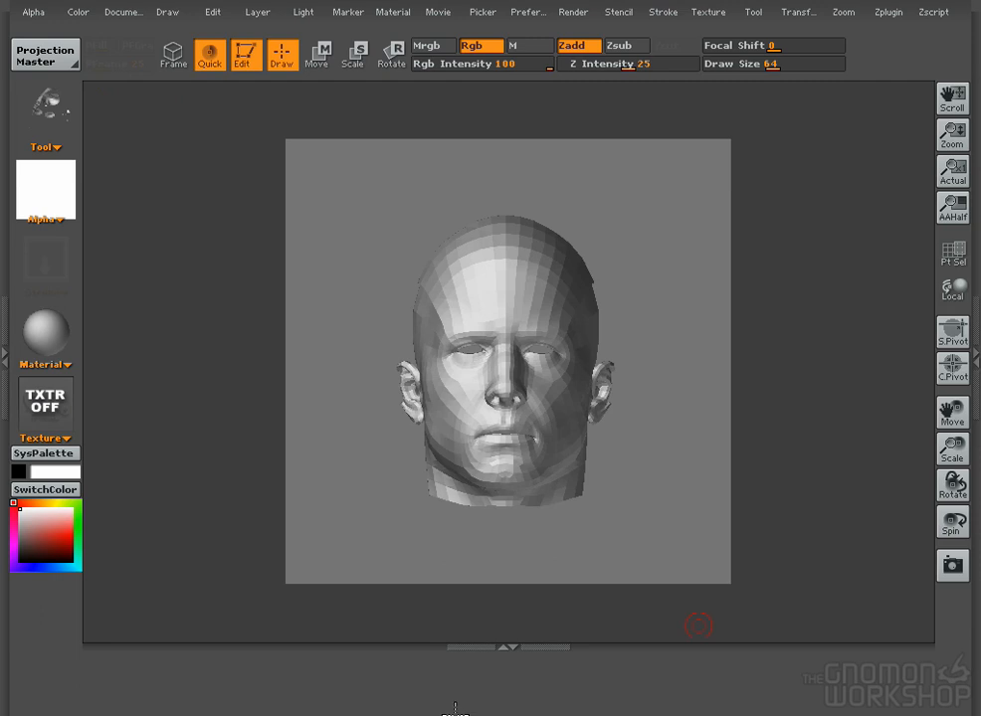
- Switch to Photoshop and create a white RGB document of 8192 by 8192 pixels at 72 pixels/inch
left_click(938, 2)
mouse_move(226, 704)
left_click(313, 702)
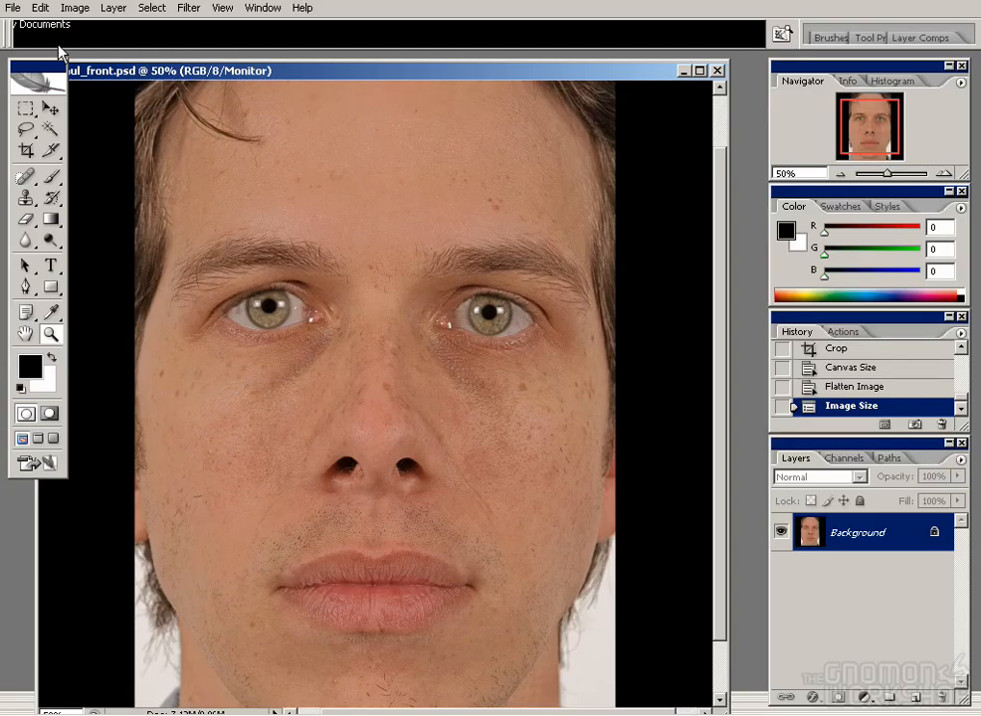
left_click(13, 9)
left_click(30, 27)
double_click(443, 213)
type("8192")
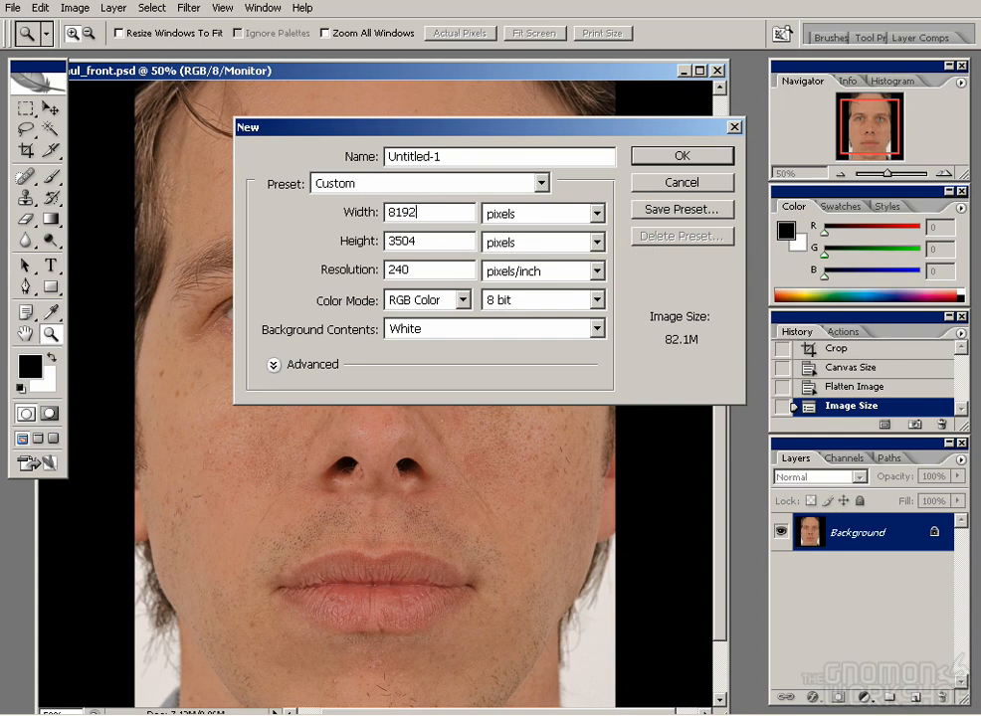
type("819")
double_click(436, 276)
type("72")
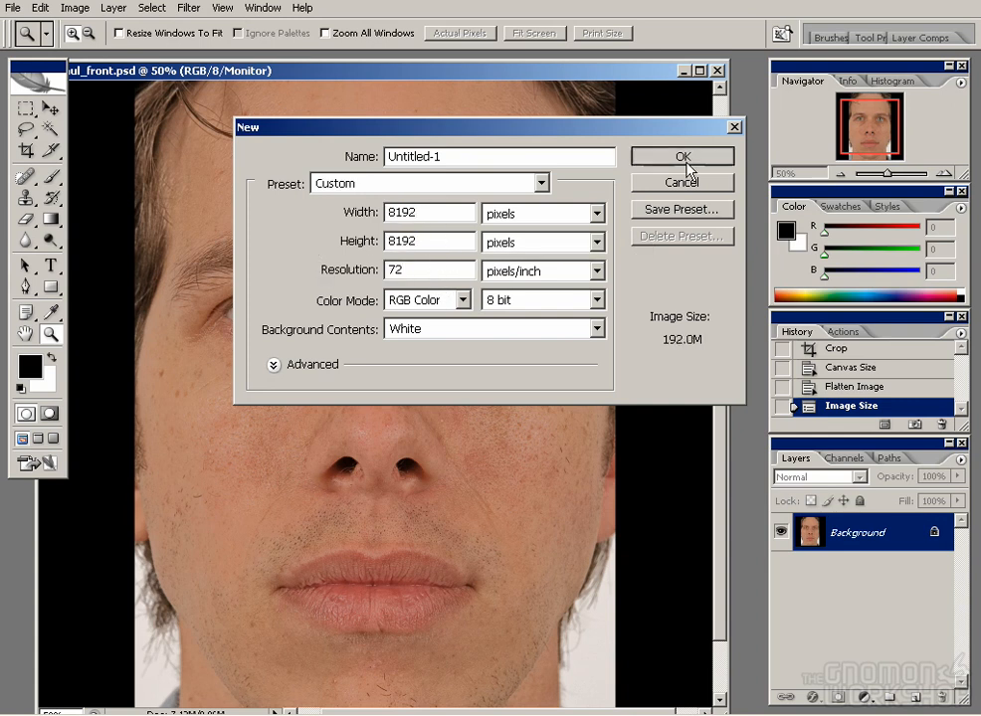
left_click(685, 159)
- Save the new blank document as 8k_template.psd in the workarea folder and close it
left_click(13, 8)
left_click(83, 212)
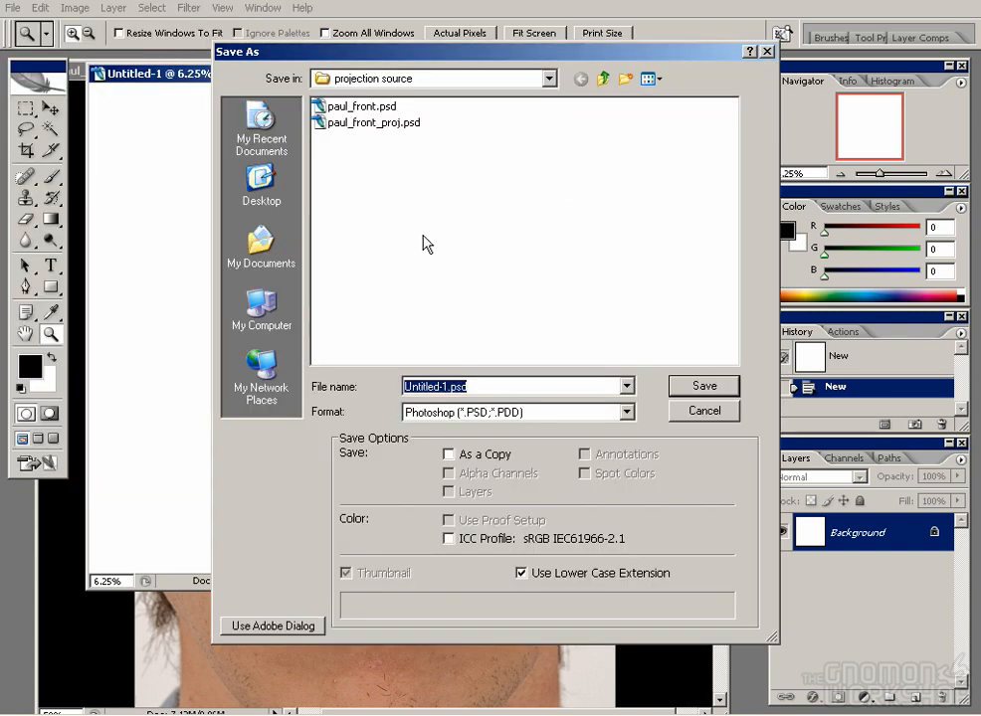
left_click(473, 86)
left_click(488, 314)
left_click(445, 387)
double_click(445, 387)
type("8k_templa")
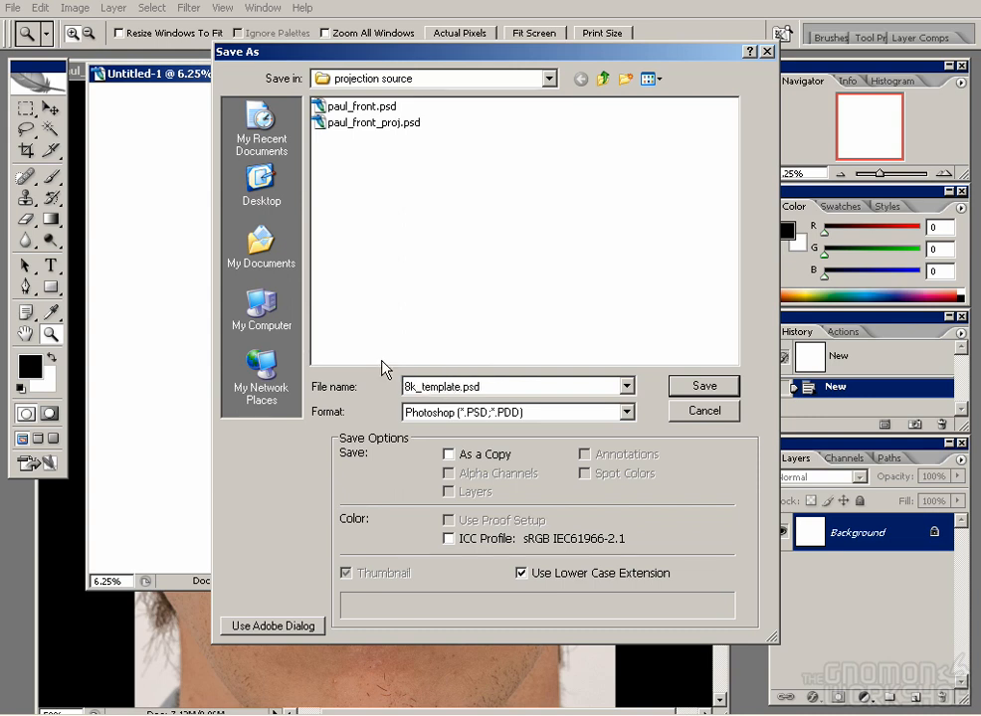
left_click(603, 79)
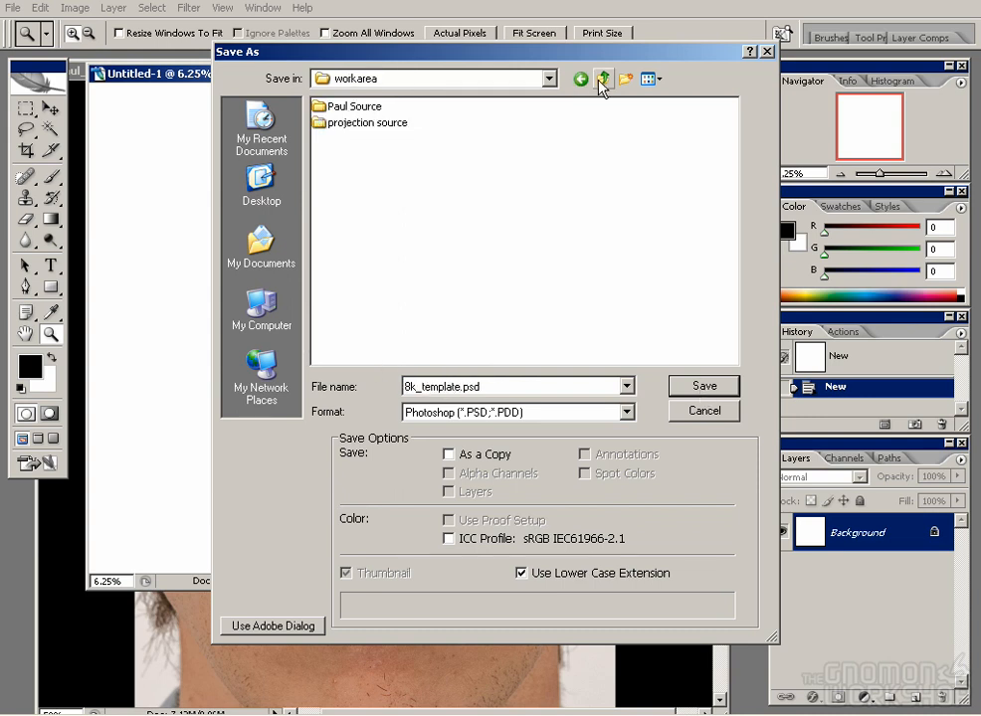
left_click(704, 387)
key("ctrl+w")
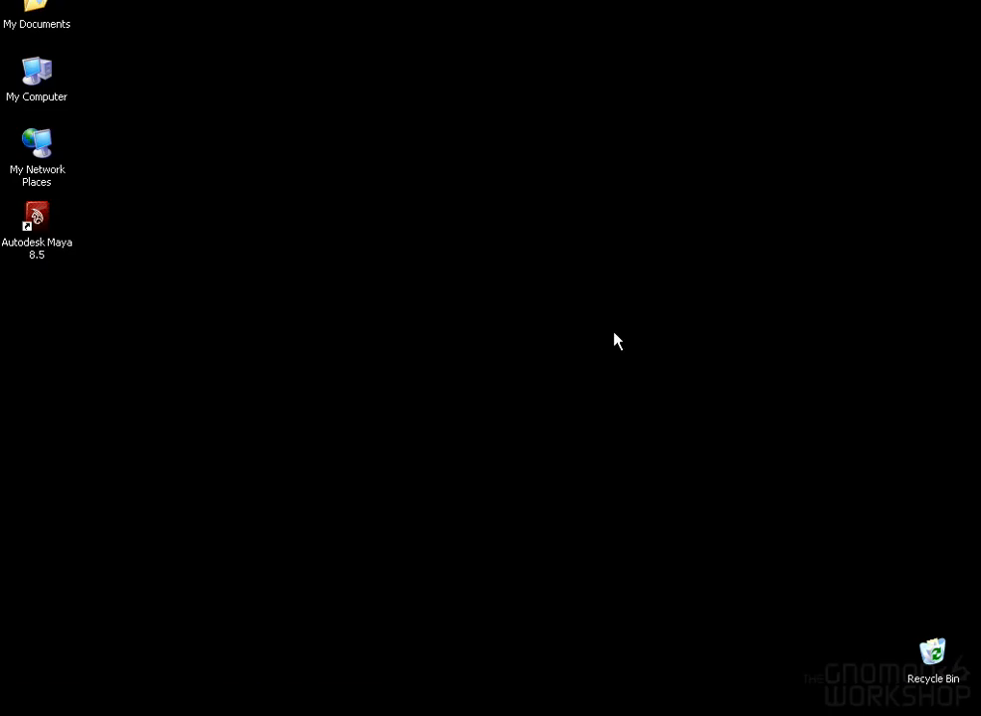
- Switch back to ZBrush and import the blank white 8K template from the images folder as the head's texture
left_click(471, 705)
left_click(709, 12)
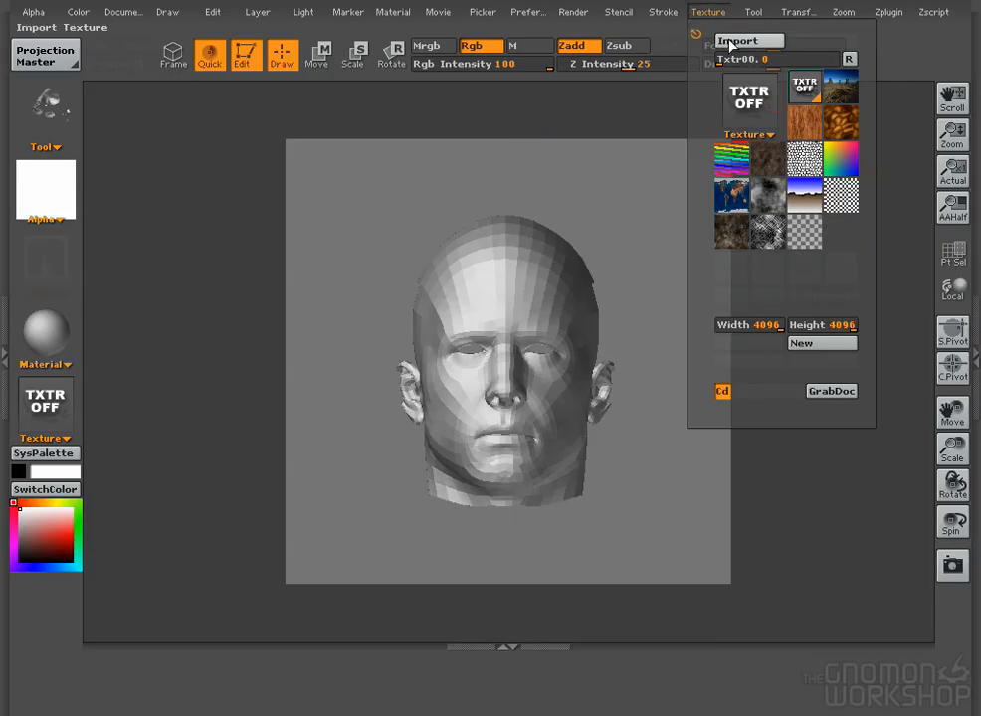
left_click(746, 40)
left_click(177, 20)
left_click(179, 194)
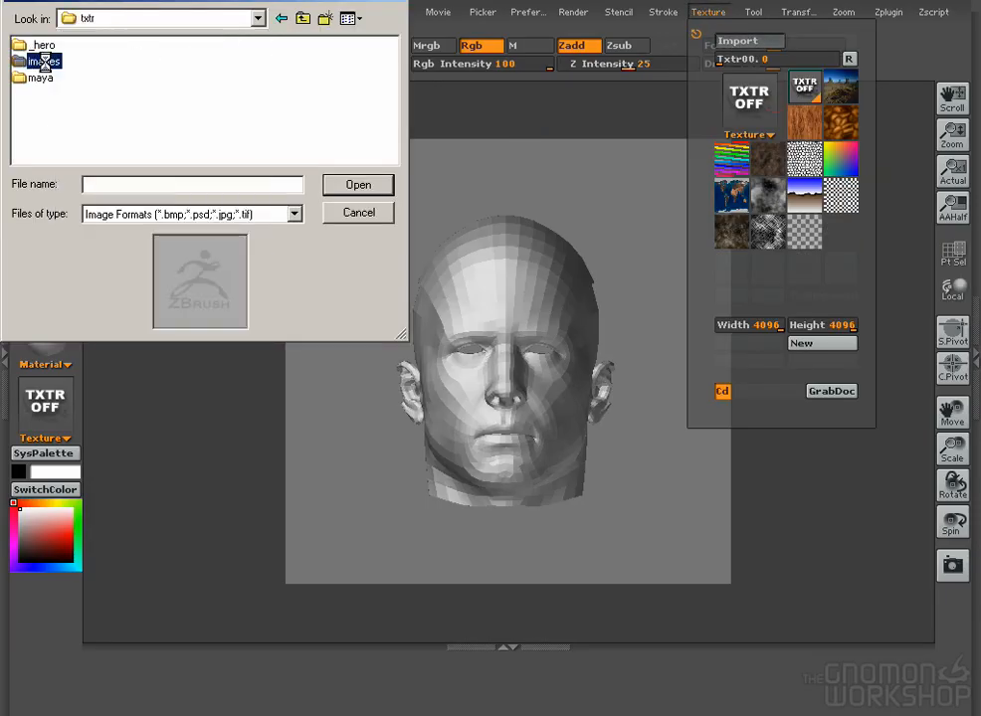
double_click(40, 61)
double_click(124, 78)
left_click(92, 78)
left_click(359, 188)
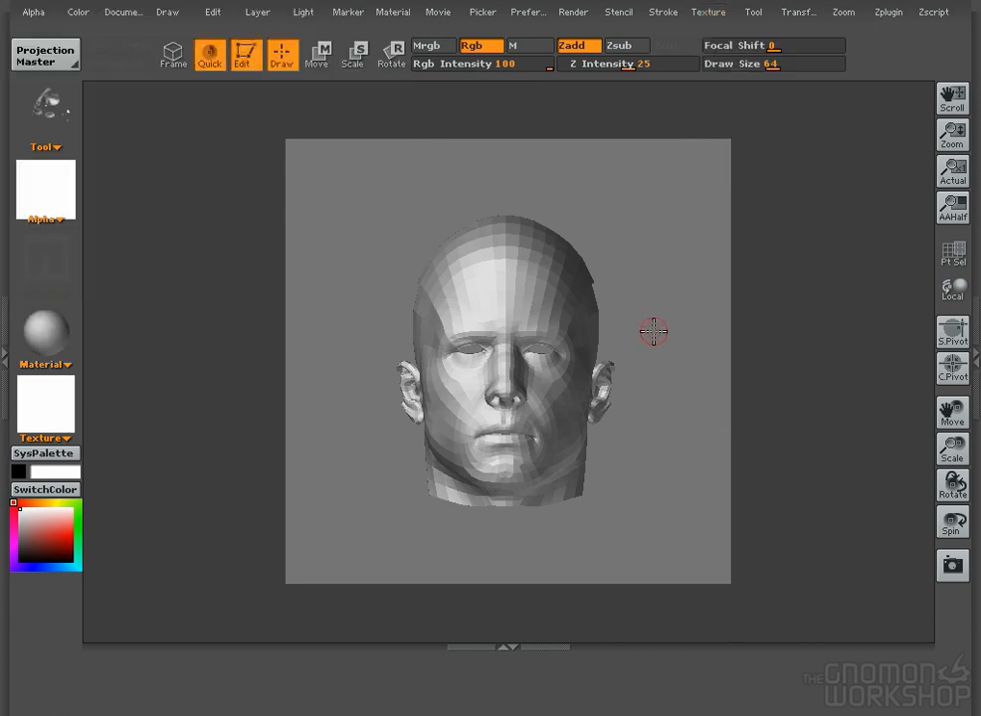
- Drop the head in Projection Master with Colors on and Fade off, and pick it up again
left_click(60, 64)
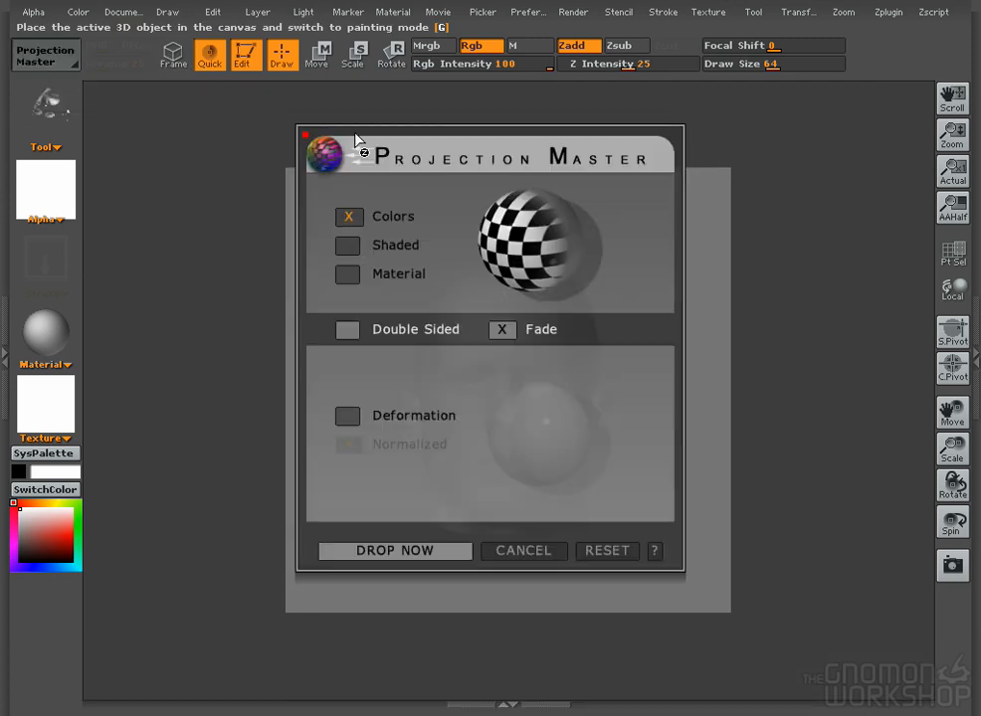
left_click(502, 330)
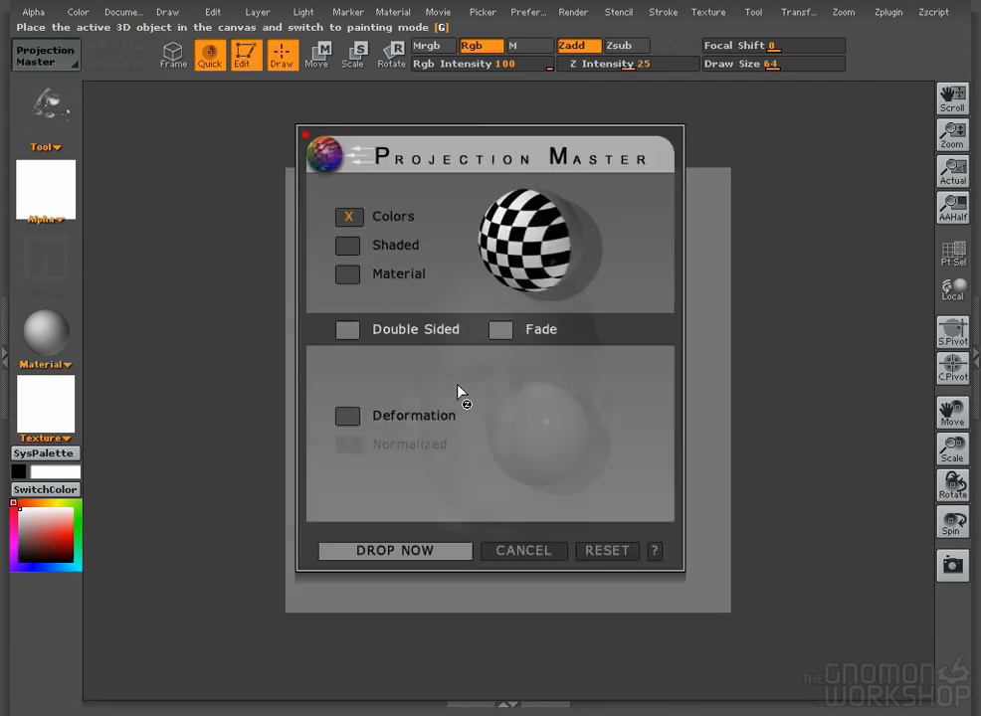
left_click(426, 551)
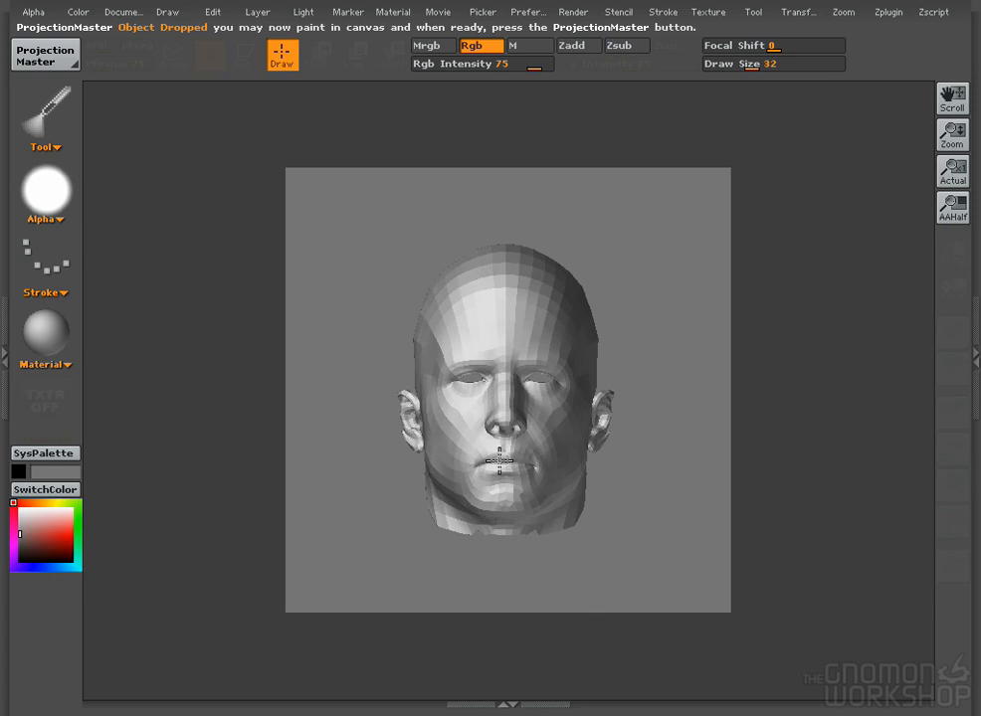
left_click(49, 55)
left_click(455, 552)
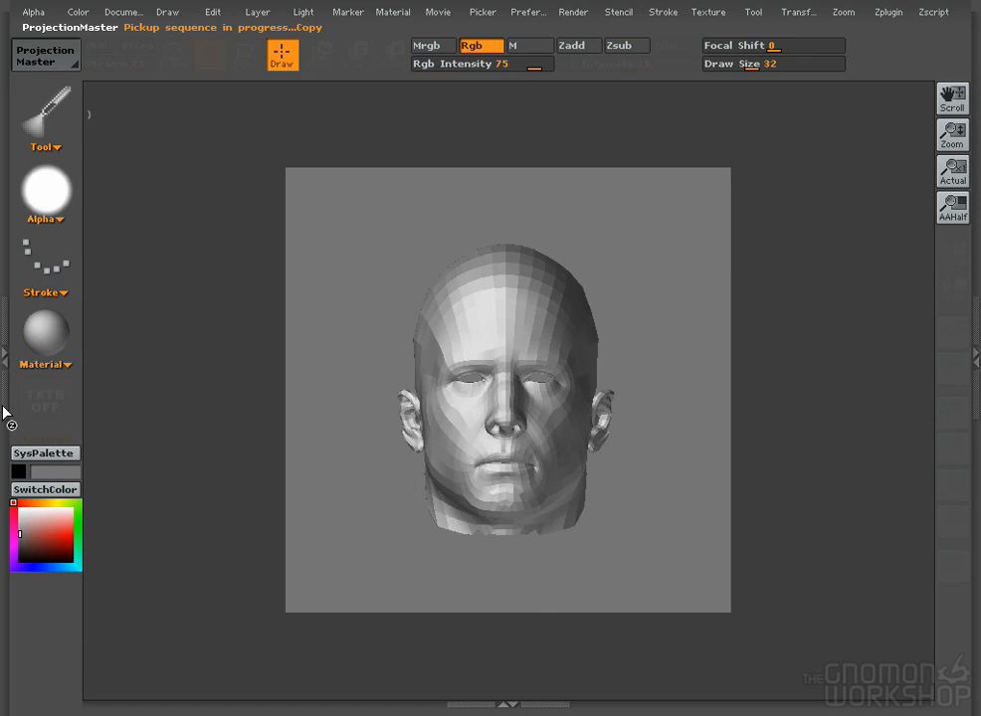
- Set the head's display smoothness (DSmooth) to 1 and drop it in Projection Master with Colors on
left_click(6, 359)
left_click(47, 226)
left_click(51, 247)
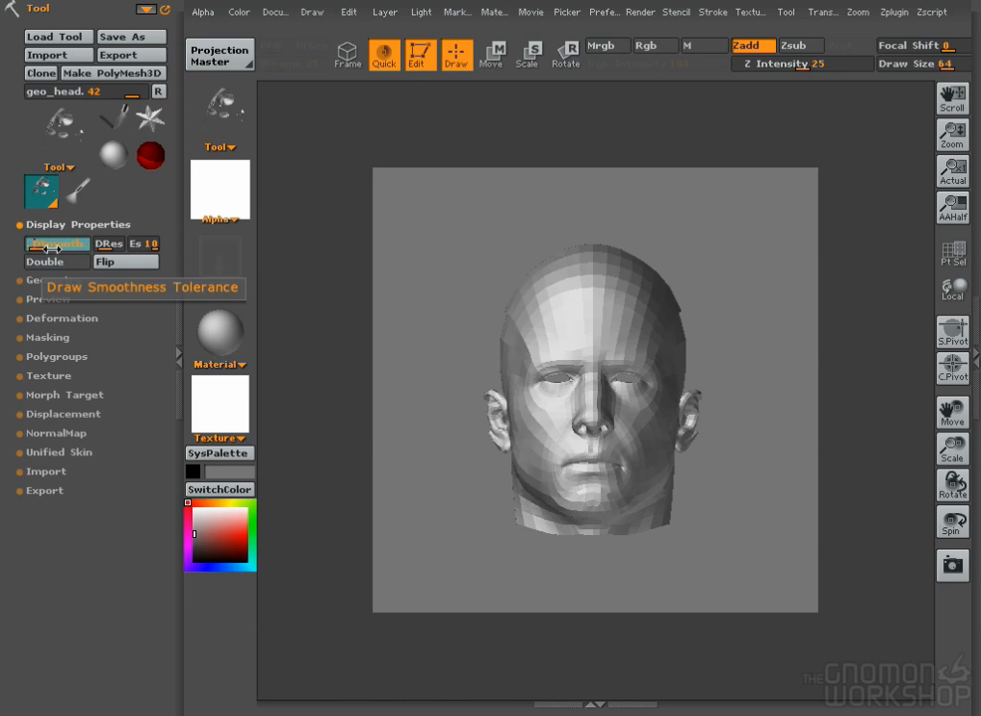
type("1")
left_click_drag(738, 356, 748, 354)
left_click(179, 345)
left_click(47, 58)
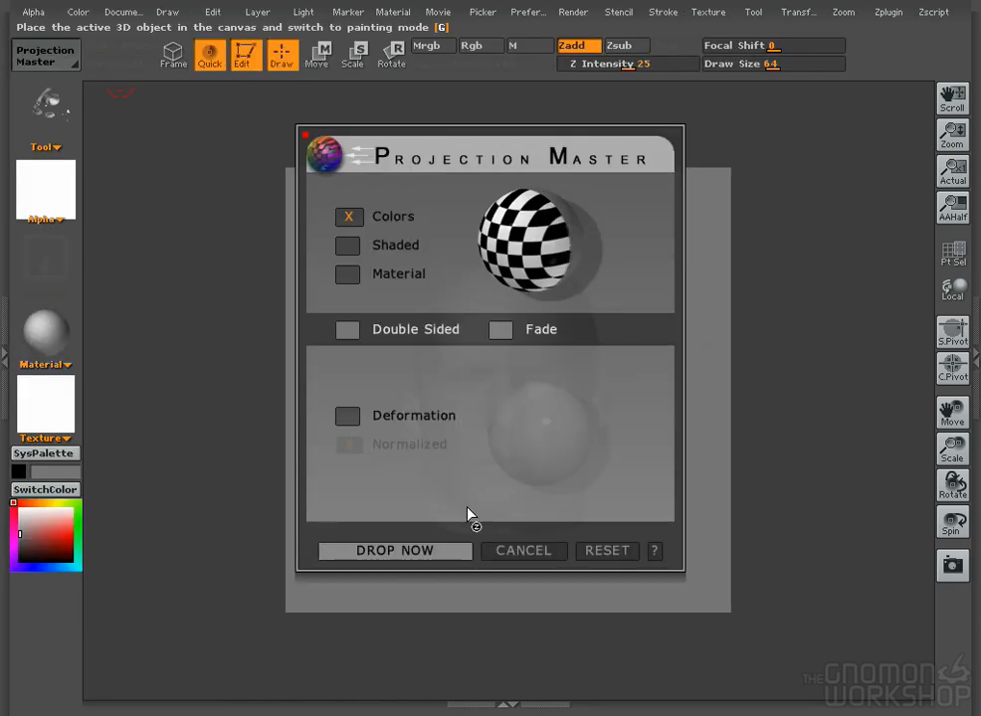
left_click(429, 554)
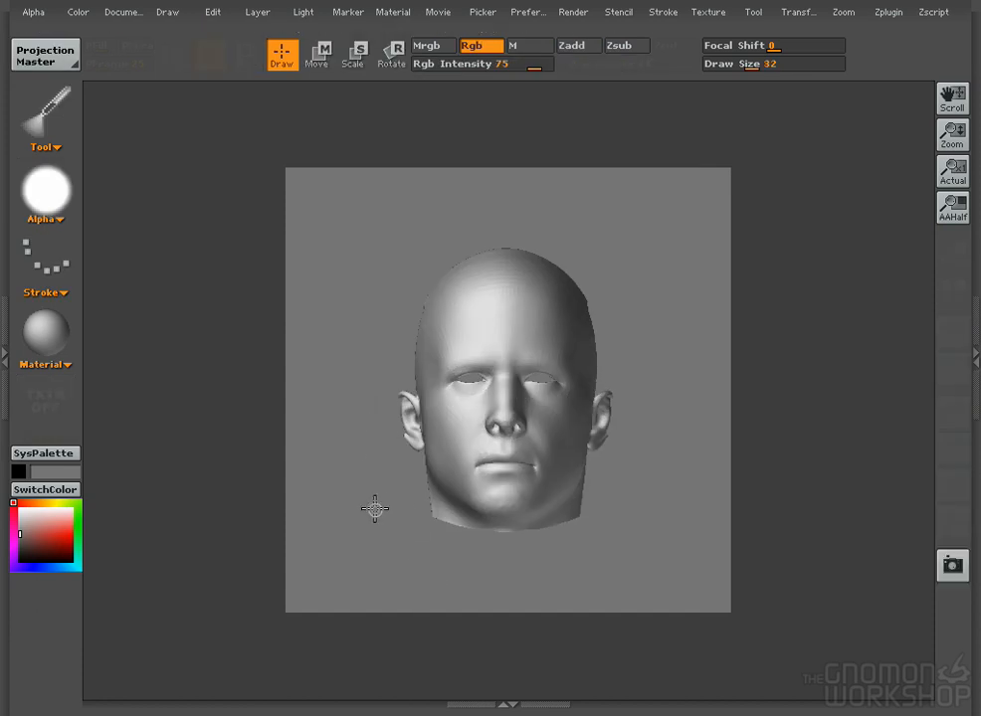
- Pick the head up from Projection Master with Colors off
left_click(11, 182)
left_click(4, 308)
key("g")
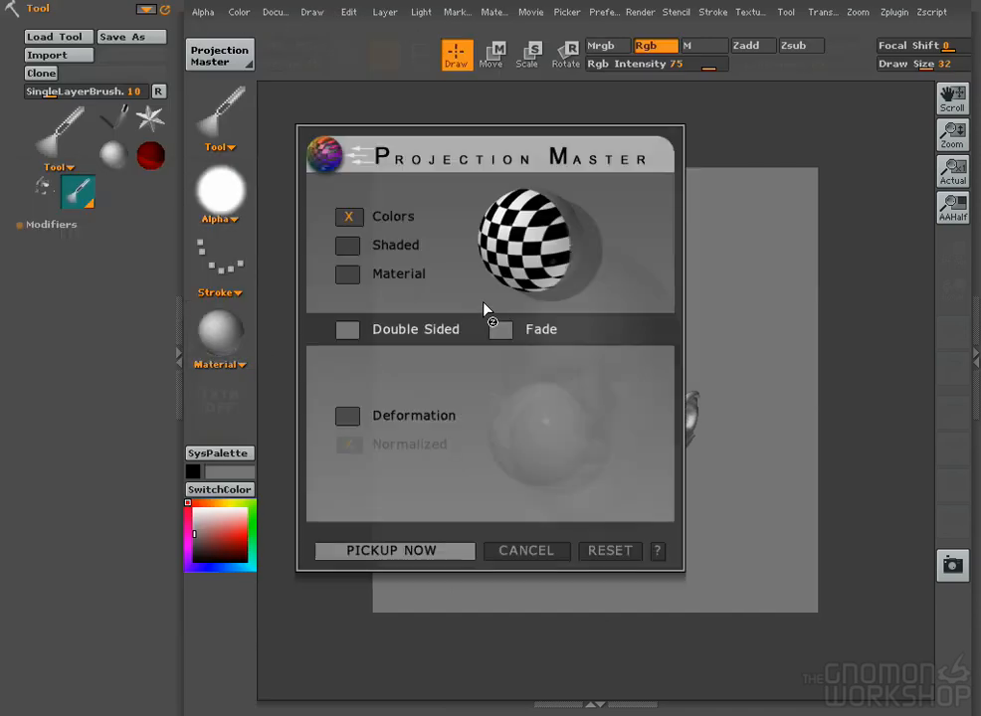
left_click(349, 217)
left_click(426, 553)
- Turn off Quick display for the head and set its DSmooth to .15
left_click(71, 225)
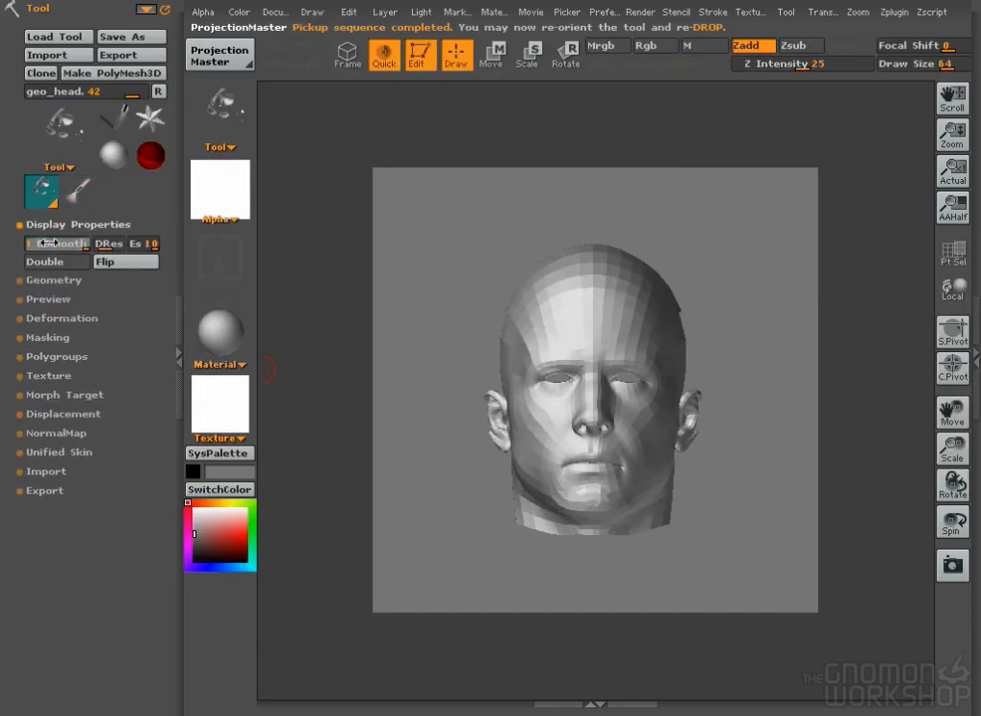
left_click(384, 52)
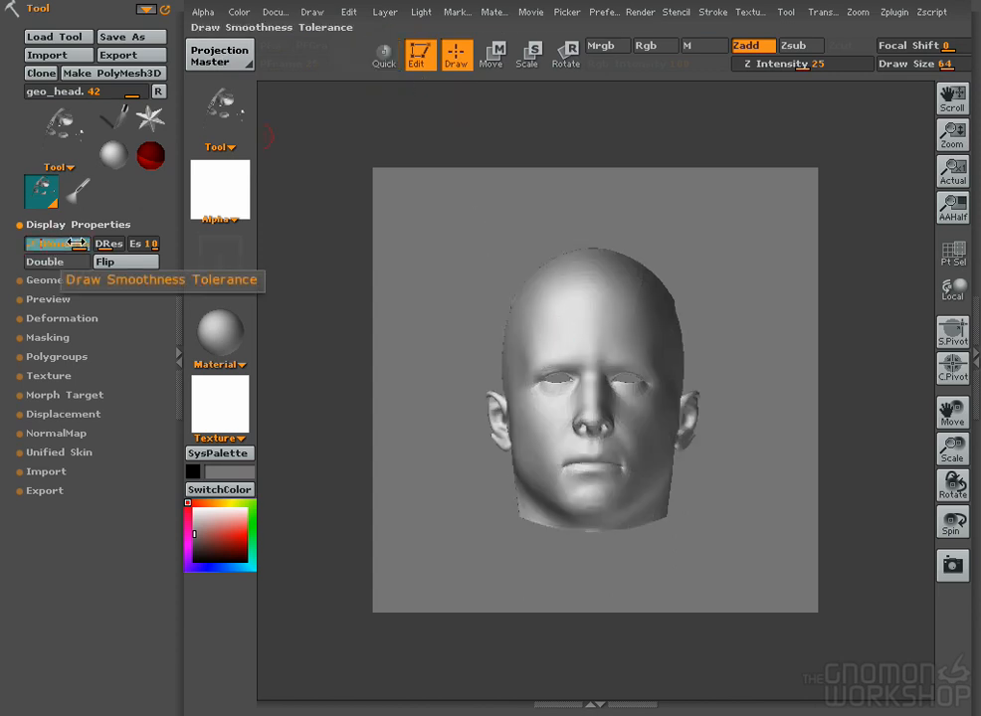
left_click(38, 243)
left_click(46, 244)
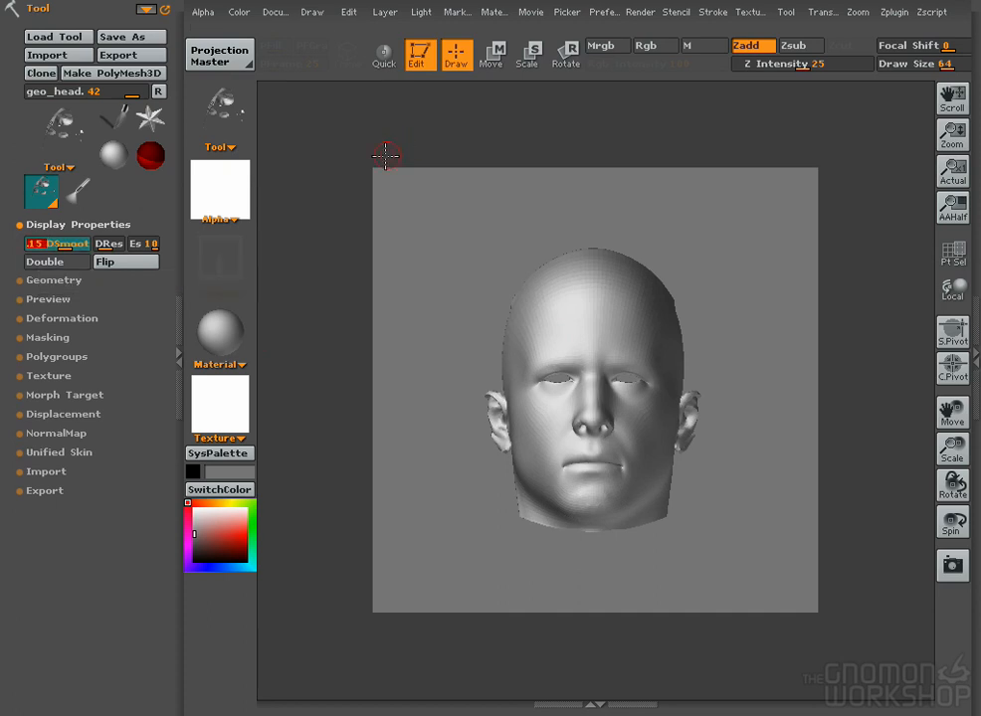
- Drop the head in Projection Master with Colors on and enlarge the face to fill the canvas
left_click(180, 301)
left_click(46, 57)
left_click(347, 216)
left_click(397, 548)
left_click(955, 180)
left_click_drag(952, 137, 952, 207)
left_click(708, 12)
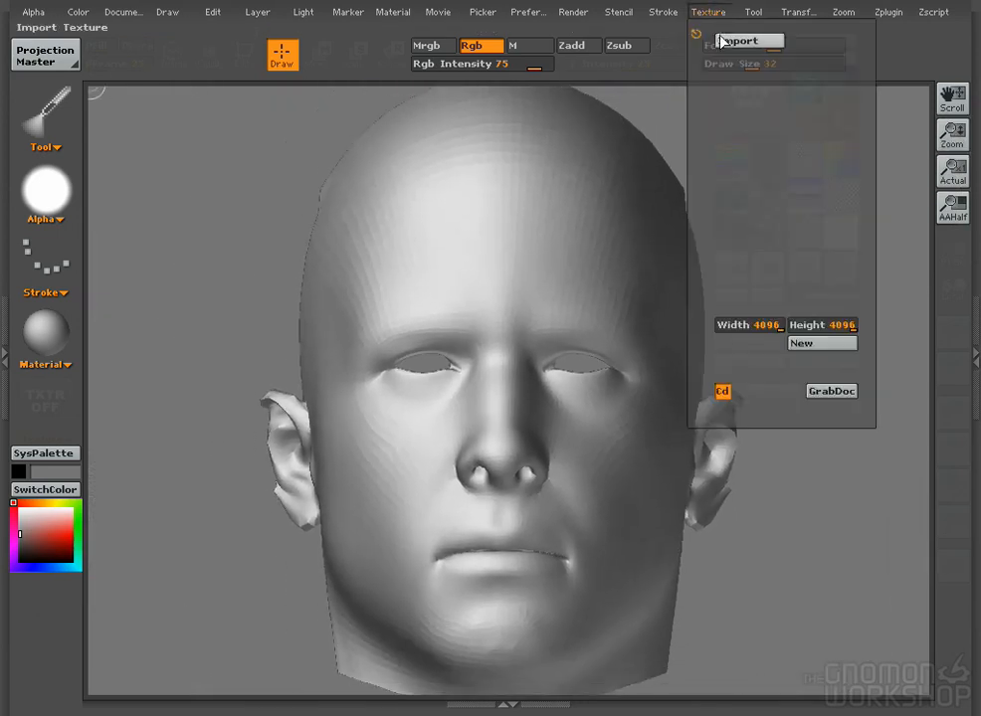
left_click(752, 38)
left_click(359, 212)
- Select the Plane3D tool and import the square front face photo as its texture
left_click(47, 115)
left_click(340, 229)
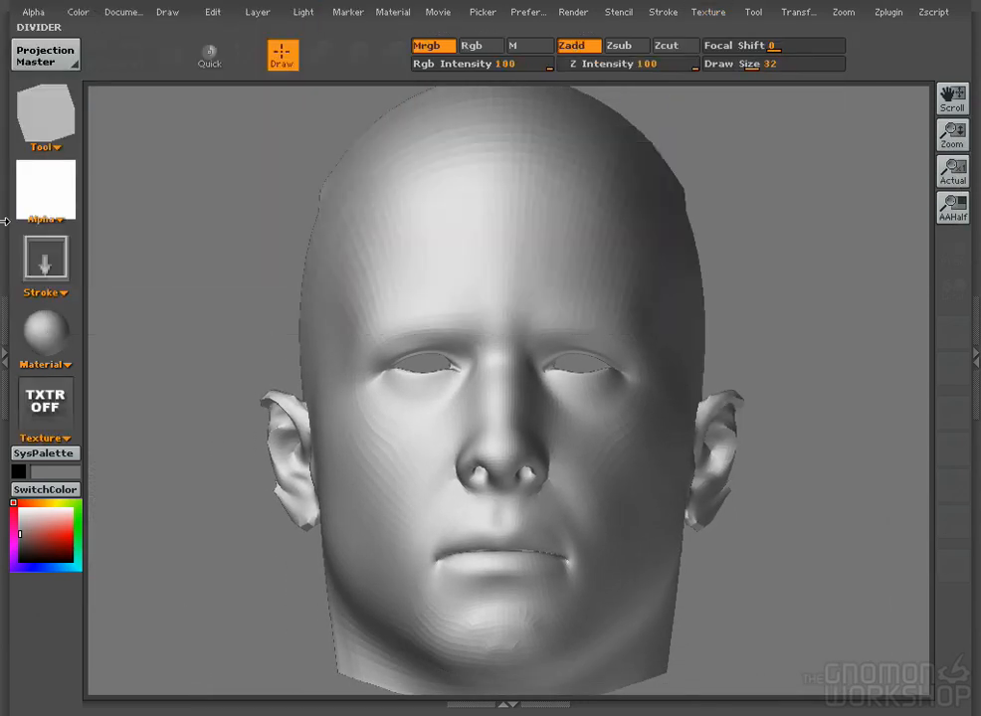
left_click(46, 403)
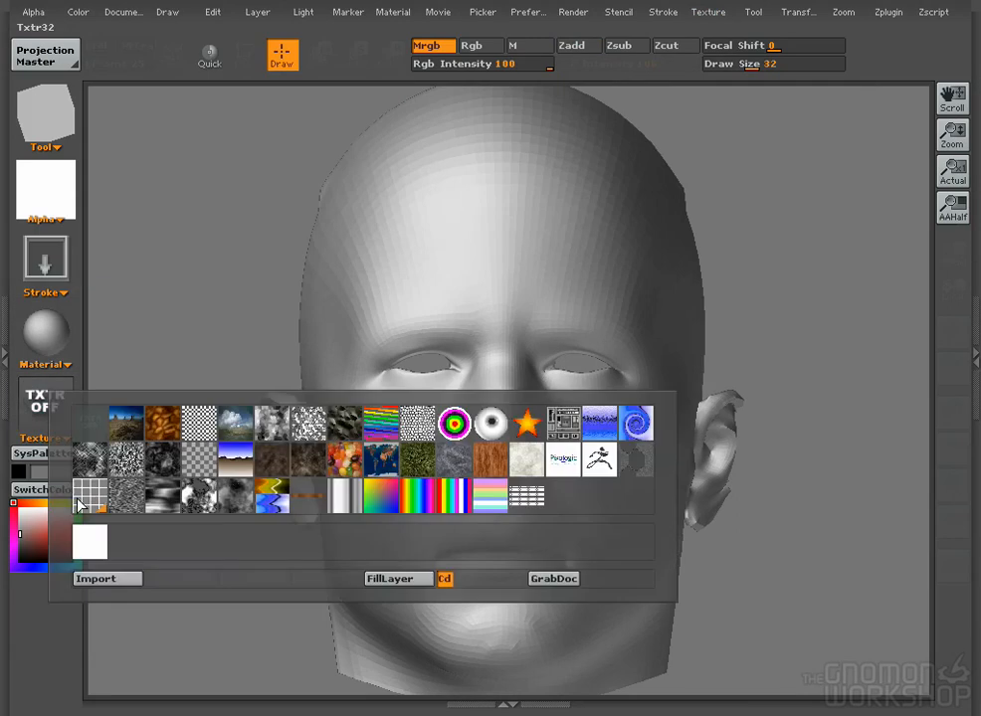
left_click(100, 578)
double_click(65, 61)
left_click(79, 61)
left_click(359, 184)
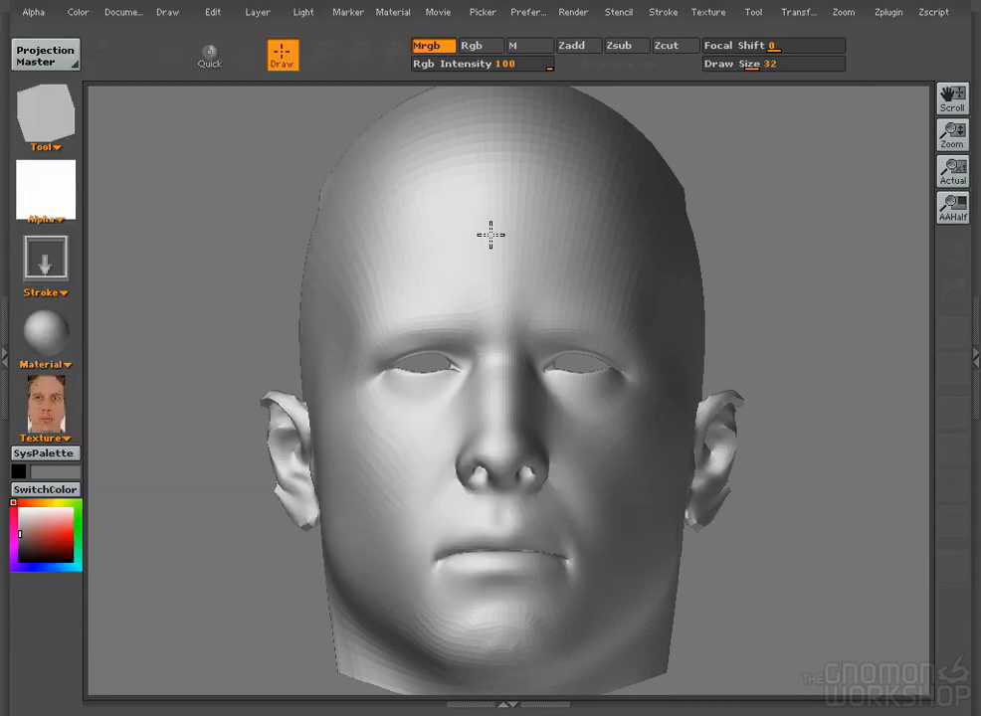
- Draw the photo-textured plane over the middle of the face and rotate it upright, square to the view
mouse_move(482, 387)
left_mouse_down()
mouse_move(508, 449)
mouse_move(500, 519)
left_mouse_up()
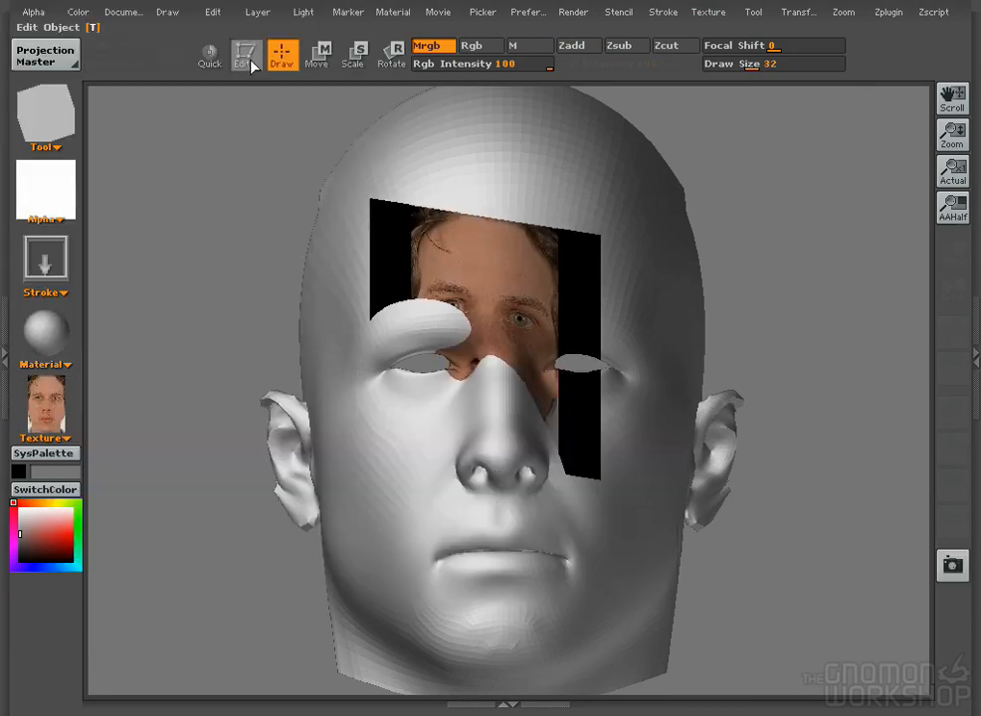
left_click(391, 57)
left_click_drag(472, 318, 493, 326, "shift")
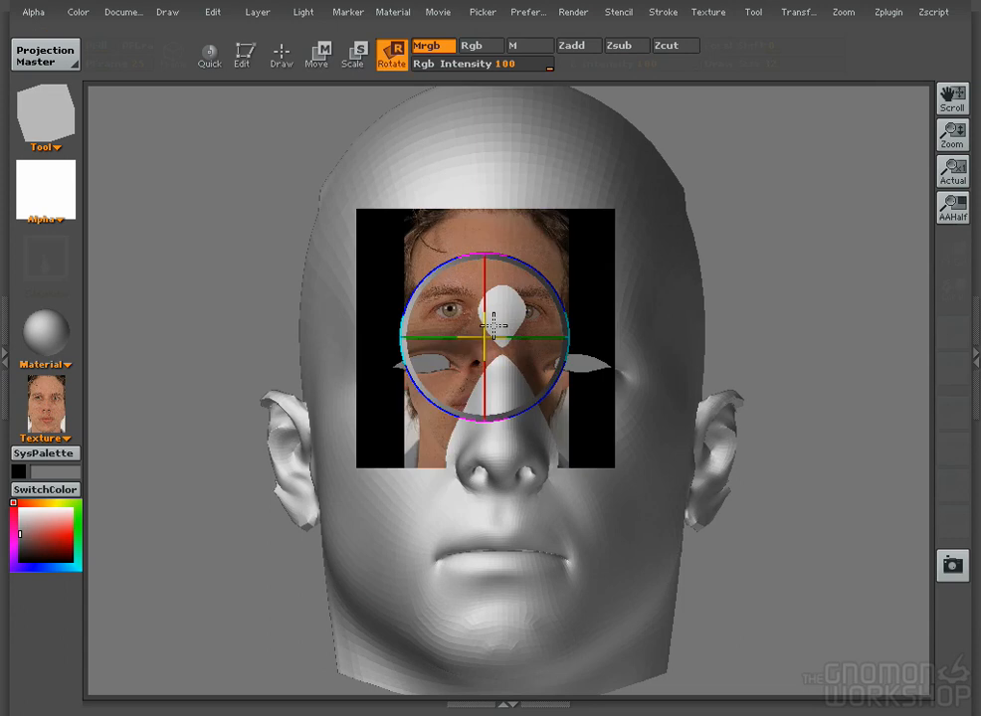
- Scale up and move the photo plane so its eyes, nose and mouth roughly line up with the head's features
left_click(321, 60)
left_click(352, 57)
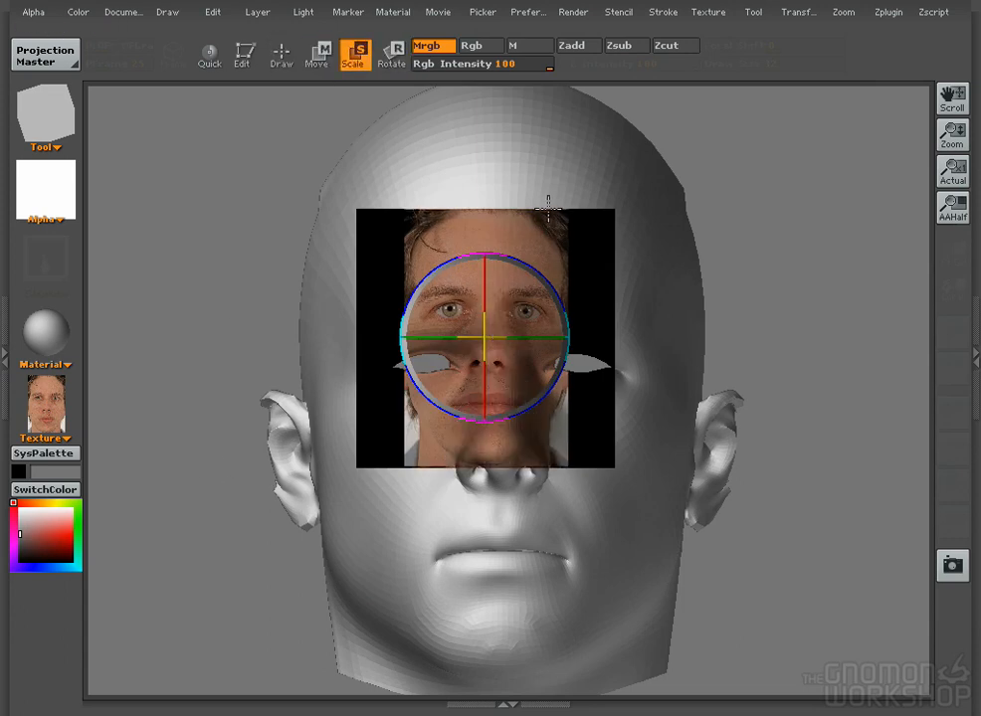
left_click_drag(530, 267, 643, 241)
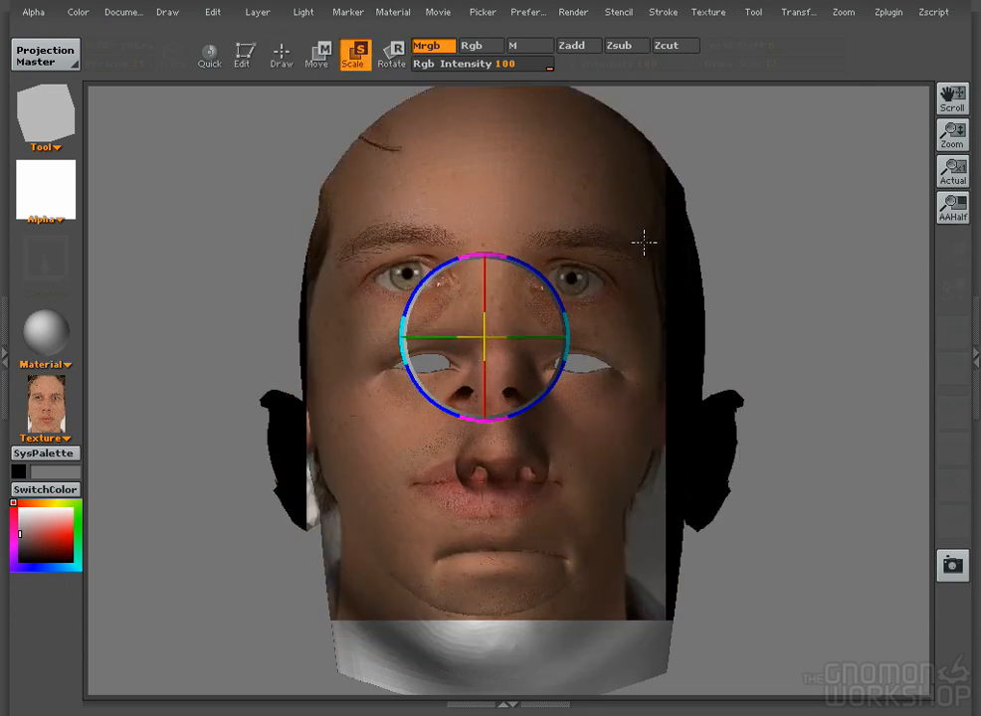
left_click(317, 55)
mouse_move(520, 260)
left_mouse_down()
mouse_move(536, 322)
mouse_move(531, 342)
mouse_move(517, 347)
mouse_move(530, 337)
mouse_move(561, 355)
left_mouse_up()
left_click(355, 56)
left_click(317, 55)
key("e")
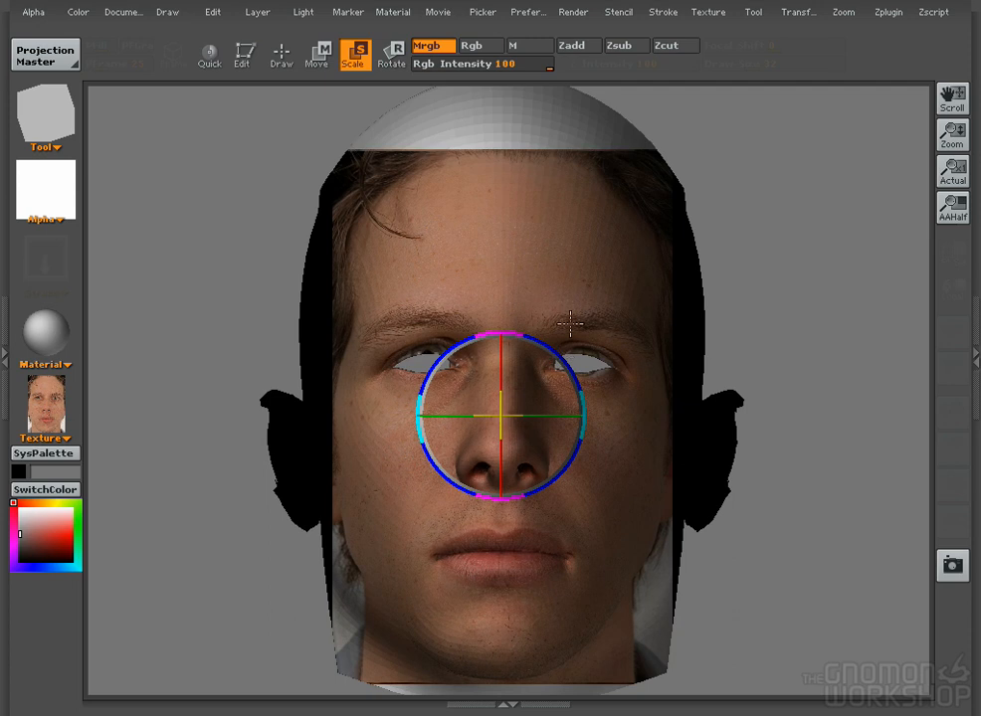
- View the document at actual size, shift the light further toward the left and raise the FastShader material's Ambient
left_click(954, 171)
left_click(304, 12)
mouse_move(348, 81)
left_mouse_down()
mouse_move(324, 81)
mouse_move(332, 83)
left_mouse_up()
left_click(393, 12)
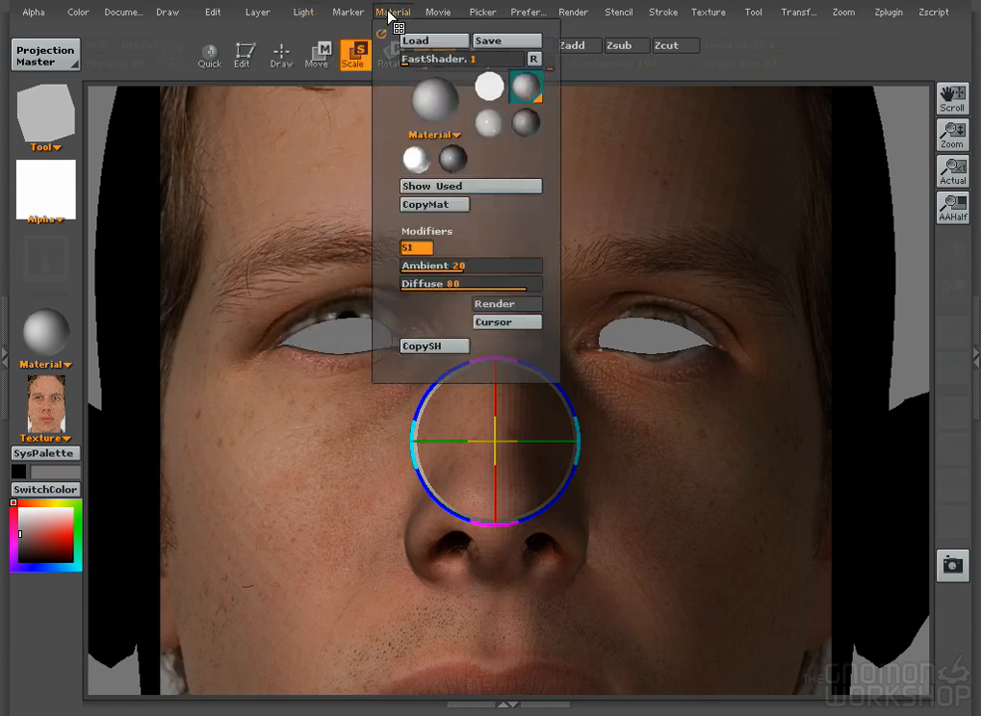
left_click_drag(466, 266, 480, 268)
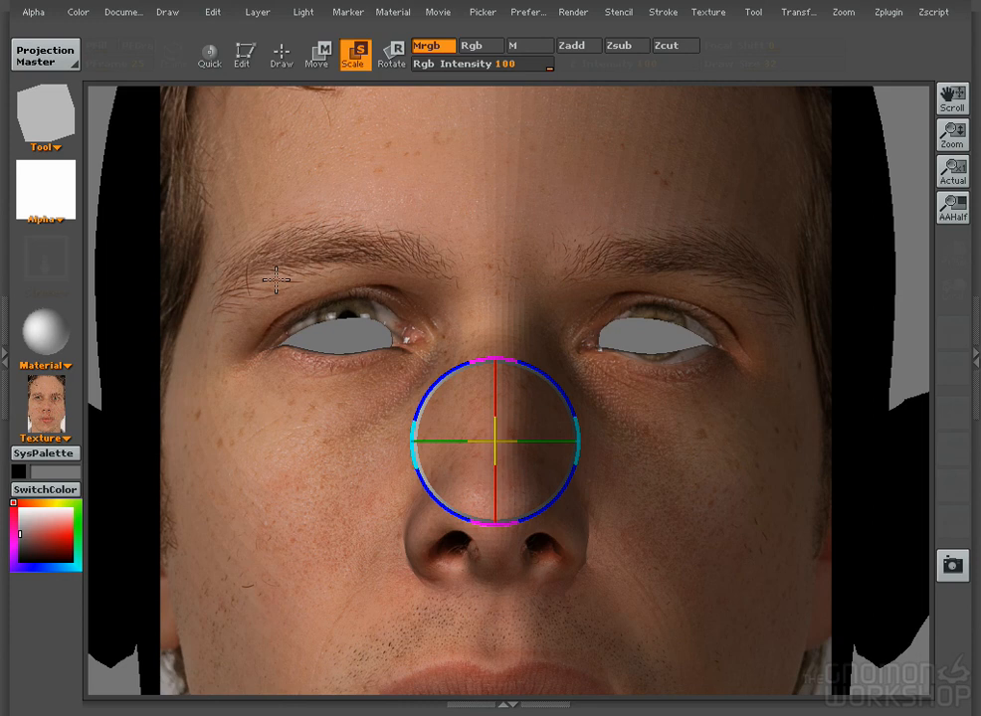
- Put the photo plane in Edit mode, open its Geometry settings and activate Move for warping the photo
key("w")
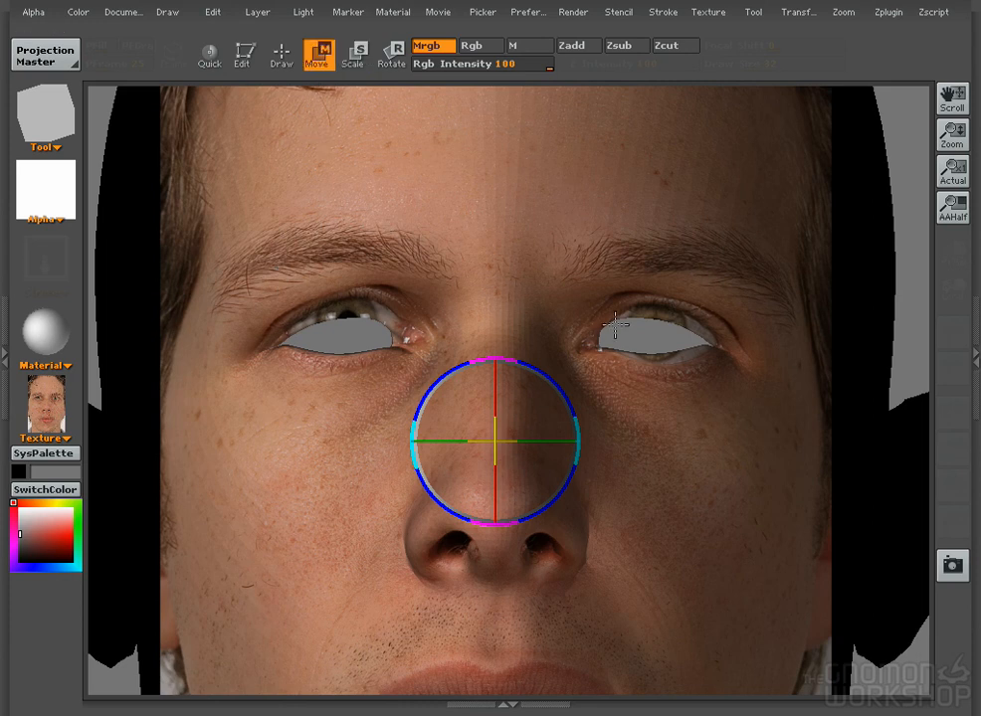
left_click_drag(715, 440, 680, 380)
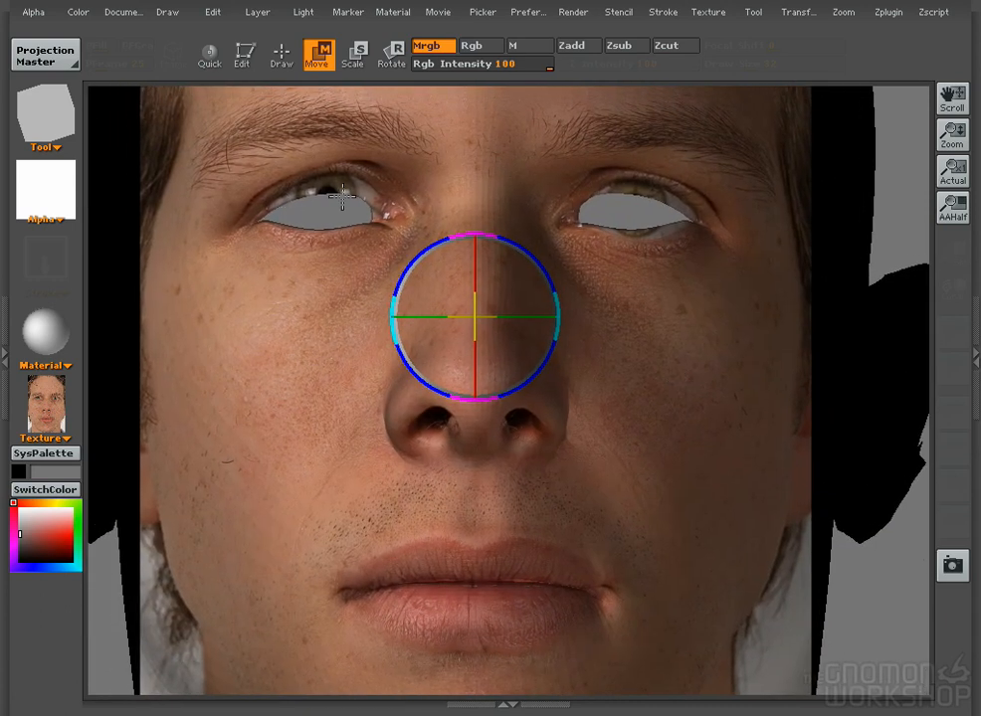
left_click(5, 210)
key("q")
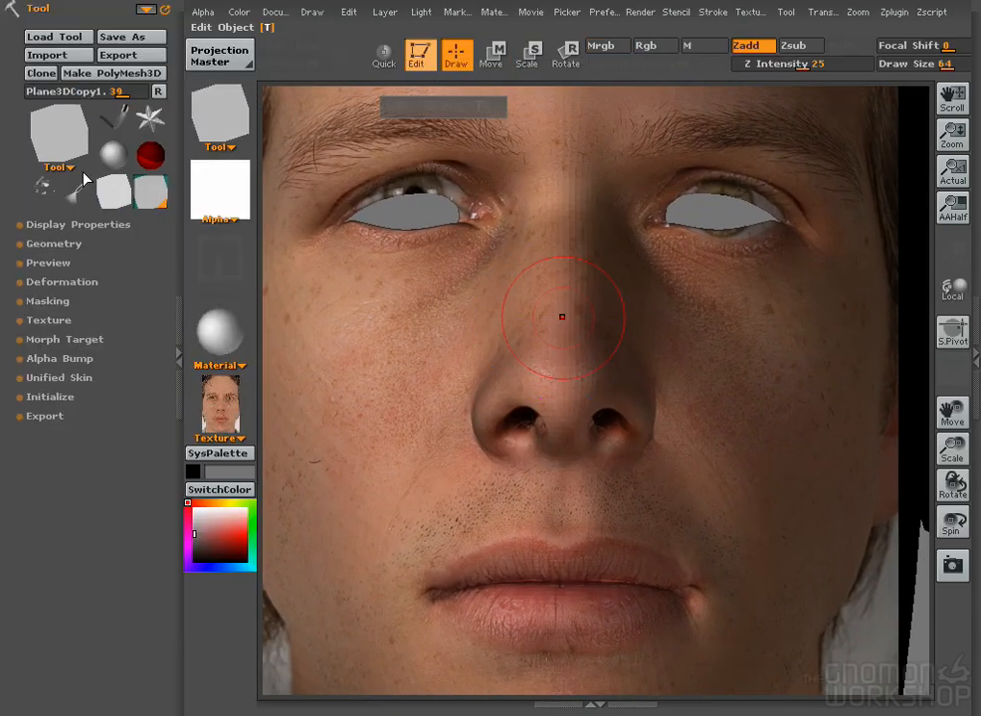
left_click(48, 245)
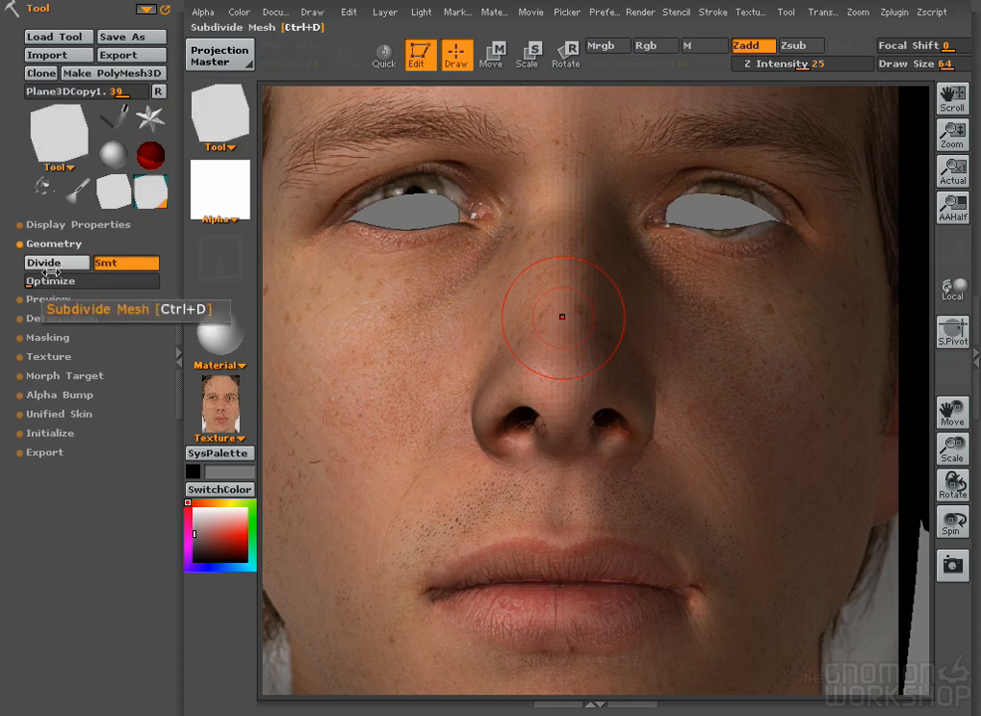
left_click(180, 316)
left_click(320, 57)
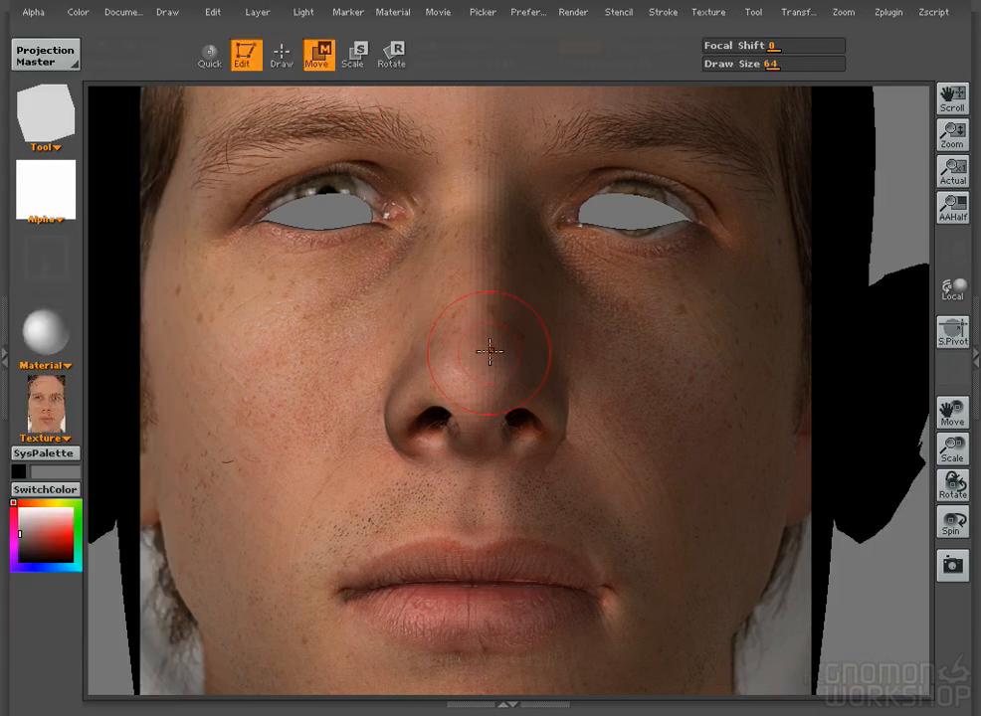
- Adjust the draw size and warp the photo around the left-hand eye until the lids follow the modelled eye opening
key("space")
mouse_move(459, 352)
left_mouse_down()
mouse_move(489, 357)
mouse_move(480, 356)
left_mouse_up()
left_click_drag(385, 193, 387, 206)
mouse_move(318, 182)
left_mouse_down()
mouse_move(317, 193)
mouse_move(317, 184)
left_mouse_up()
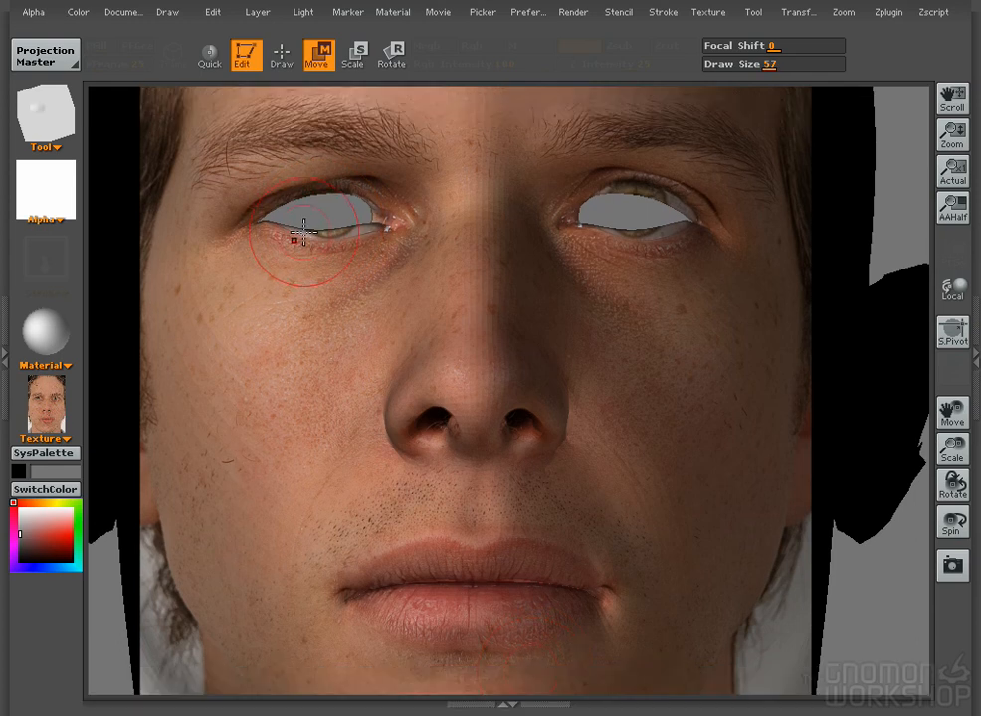
left_click_drag(350, 224, 364, 198)
left_click_drag(369, 242, 366, 232)
left_click_drag(291, 206, 297, 200)
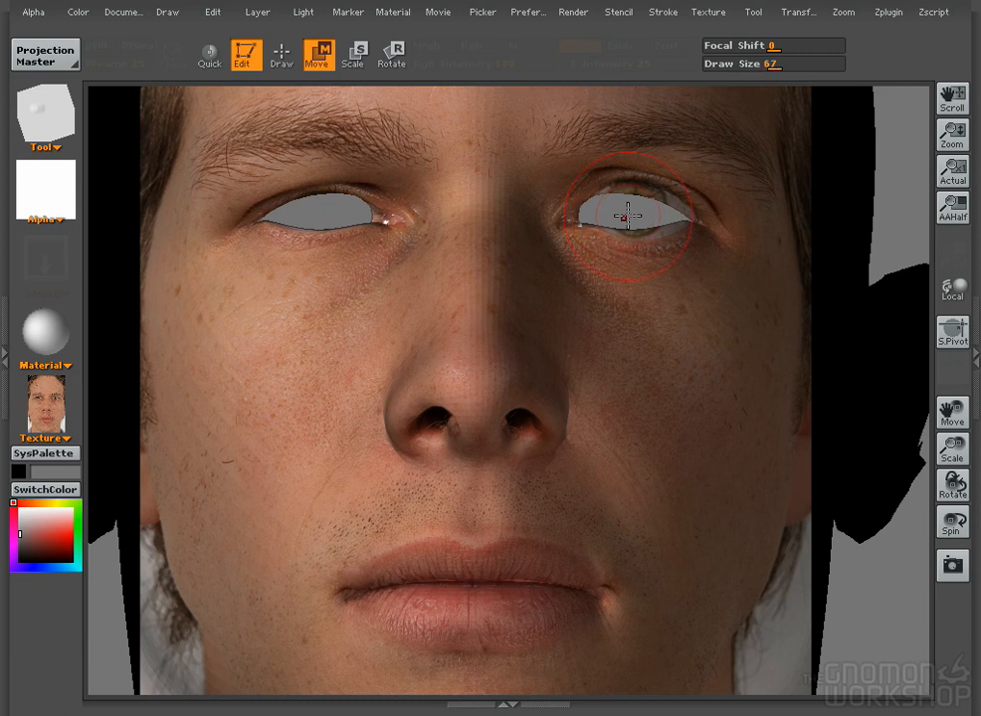
- Warp the photo around the right-hand eye to fit the modelled opening, using draw sizes from 67 down to 37
left_click_drag(618, 180, 669, 193)
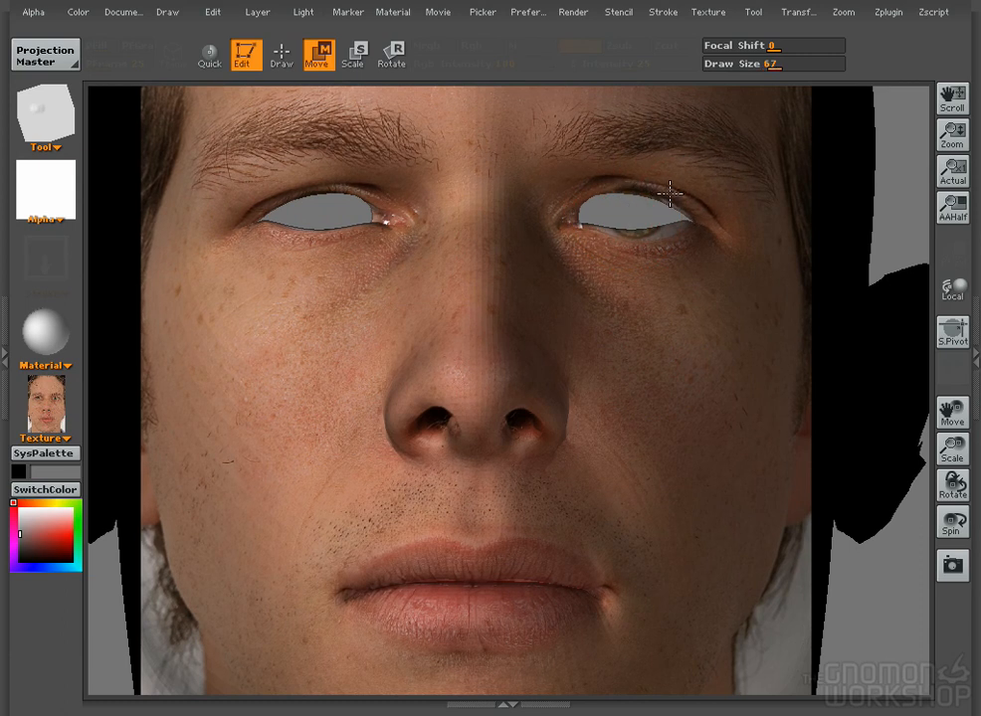
left_click_drag(586, 172, 582, 172)
left_click_drag(714, 212, 708, 214)
left_click_drag(662, 247, 664, 235)
left_click_drag(585, 237, 583, 232)
mouse_move(663, 204)
left_mouse_down()
mouse_move(674, 202)
mouse_move(679, 235)
mouse_move(705, 211)
left_mouse_up()
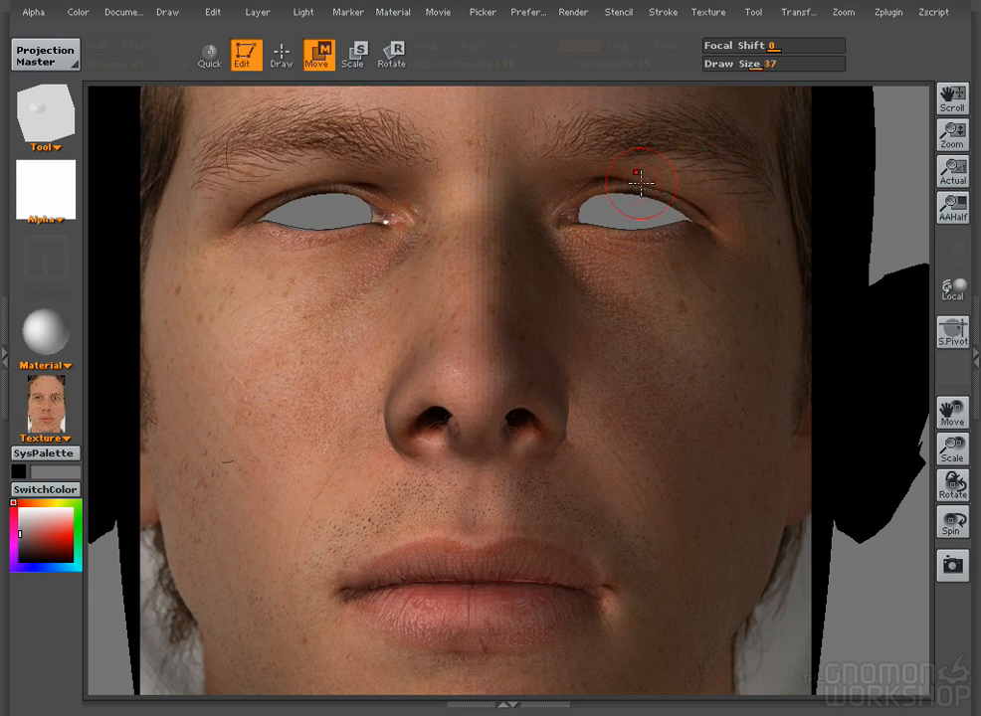
left_click_drag(604, 169, 645, 184)
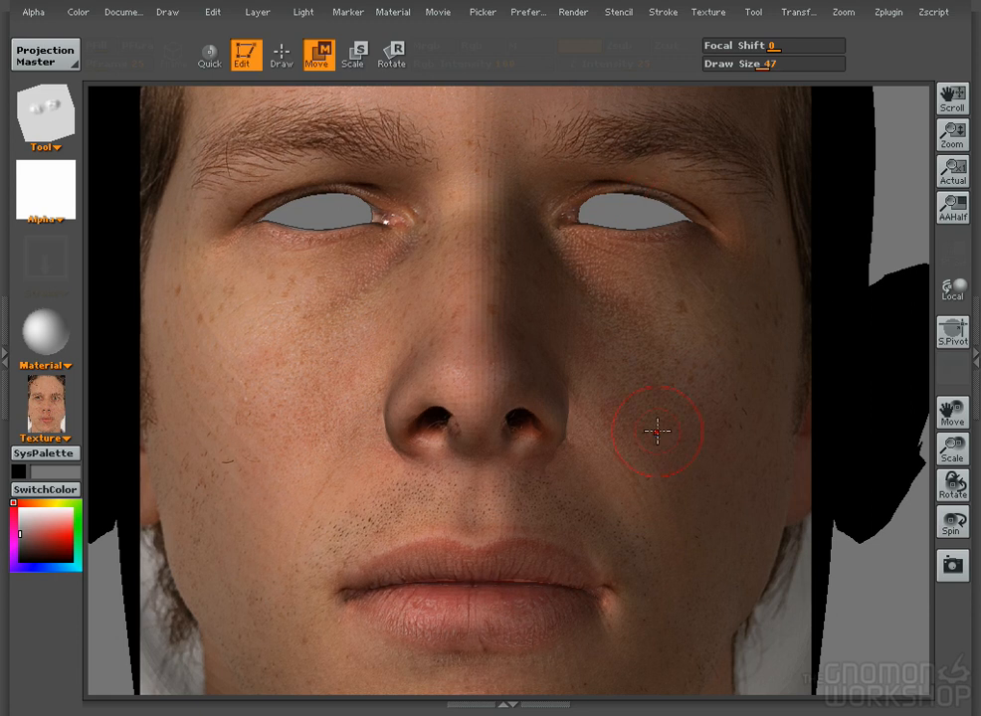
- Enlarge the draw size and warp the photo's nostrils to match the modelled nose, undoing a stroke along the way
key("bracketright")
key("bracketright")
key("bracketright")
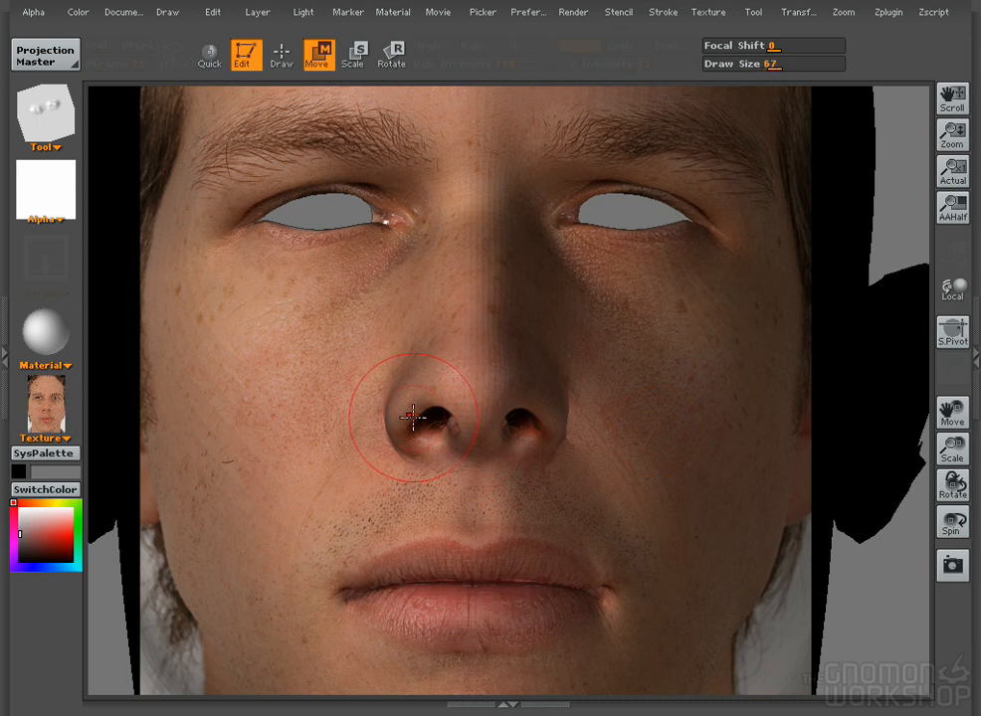
mouse_move(418, 456)
left_mouse_down()
mouse_move(433, 461)
mouse_move(432, 478)
mouse_move(428, 460)
mouse_move(442, 477)
mouse_move(400, 459)
mouse_move(417, 457)
mouse_move(423, 469)
mouse_move(445, 452)
mouse_move(449, 425)
left_mouse_up()
key("ctrl+z")
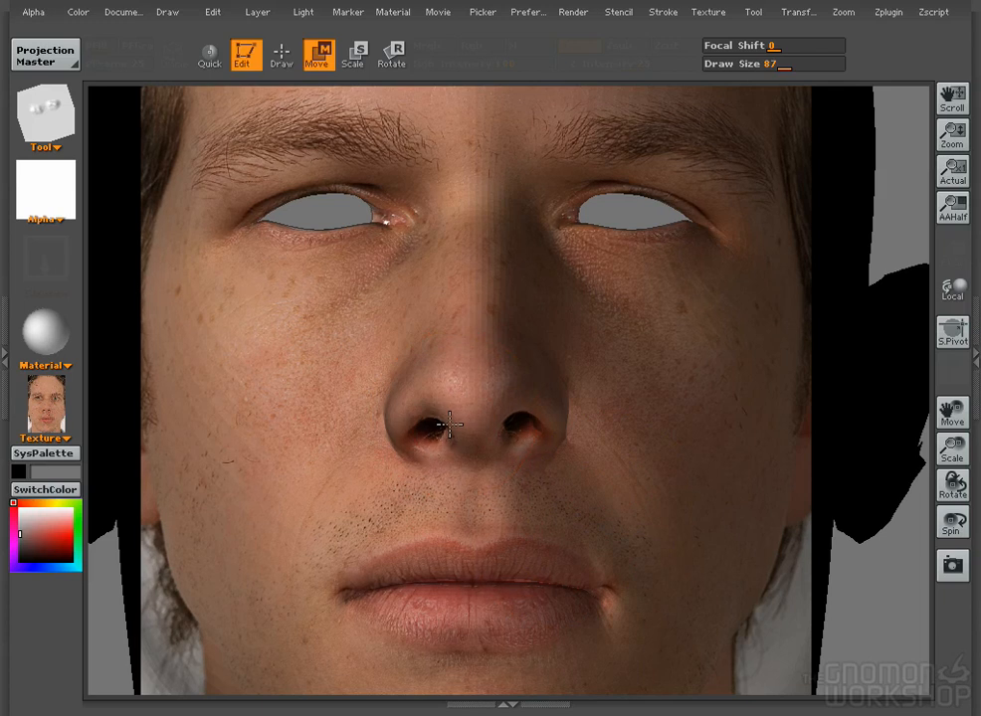
mouse_move(515, 434)
left_mouse_down()
mouse_move(517, 421)
mouse_move(504, 424)
mouse_move(538, 435)
left_mouse_up()
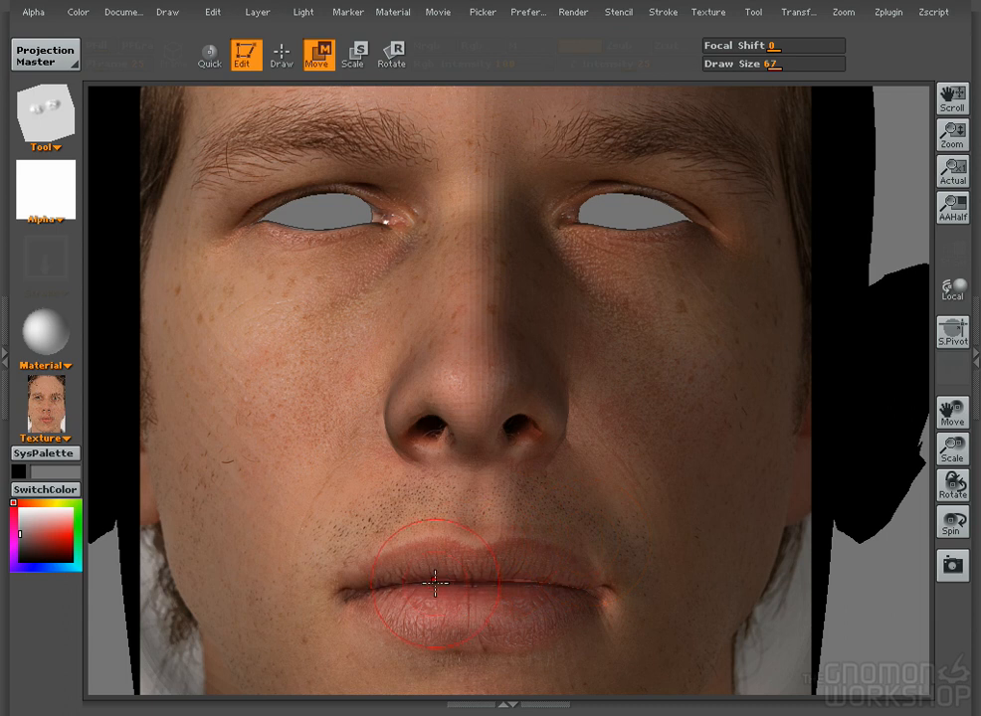
- Warp the photo's lip line and right-hand mouth corner to match the modelled mouth
left_click_drag(440, 590, 442, 578)
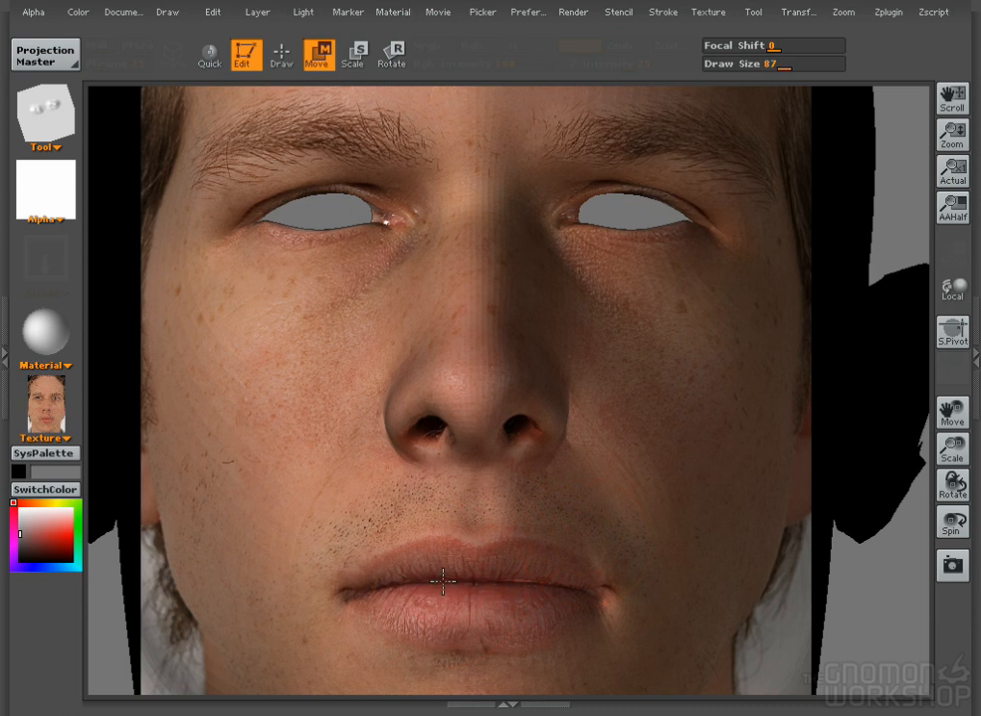
left_click_drag(525, 587, 525, 582)
key("bracketright")
mouse_move(601, 594)
left_mouse_down()
mouse_move(574, 598)
mouse_move(585, 609)
mouse_move(609, 598)
mouse_move(566, 599)
mouse_move(538, 582)
left_mouse_up()
- Pull the photo's left-hand mouth corner onto the modelled corner, reducing the draw size to 47
key("bracketleft")
key("bracketleft")
key("bracketleft")
key("bracketright")
key("bracketright")
key("bracketleft")
left_click_drag(345, 591, 376, 587)
key("bracketleft")
key("bracketleft")
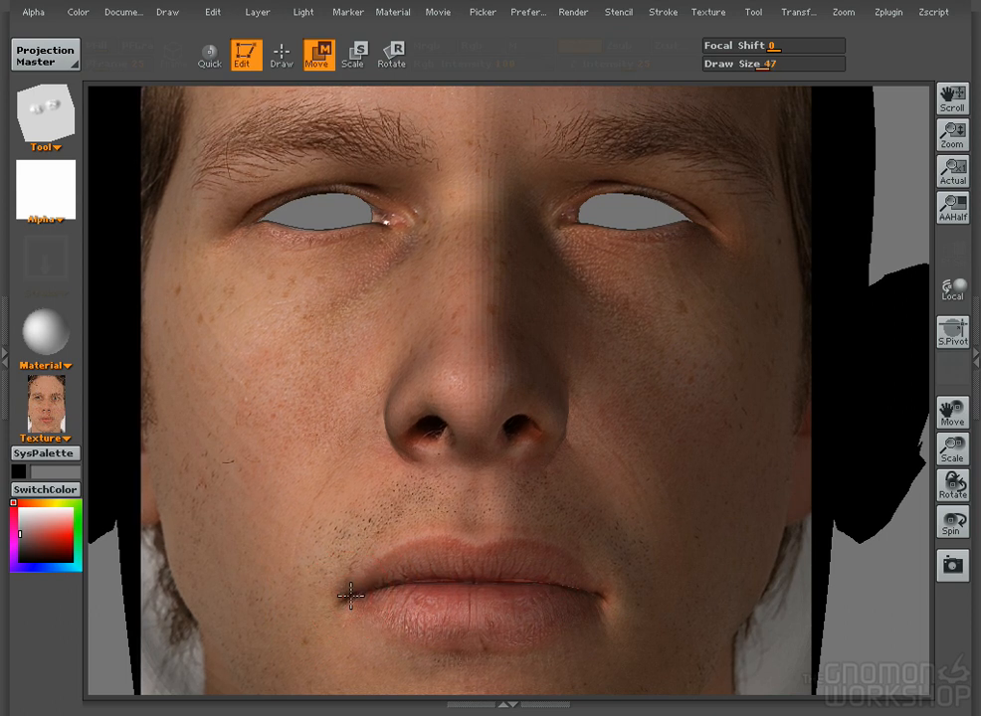
- Increase the draw size to 77 and move the light to the opposite side of the face
key("bracketright")
key("bracketright")
key("bracketright")
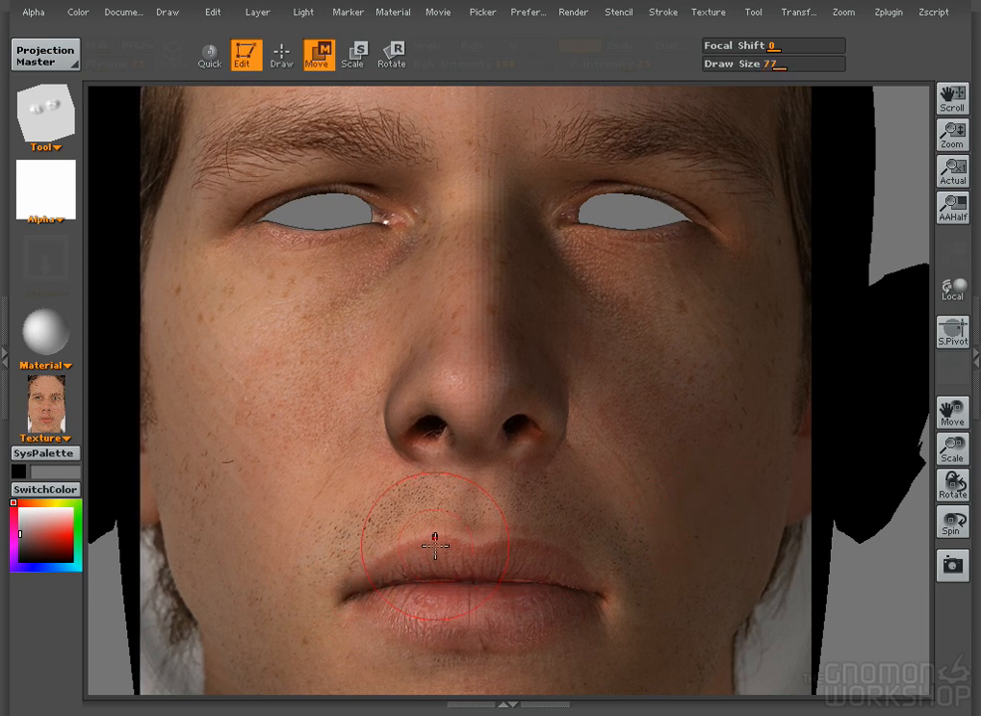
left_click(304, 12)
mouse_move(328, 85)
left_mouse_down()
mouse_move(350, 100)
mouse_move(346, 92)
mouse_move(362, 84)
mouse_move(371, 91)
left_mouse_up()
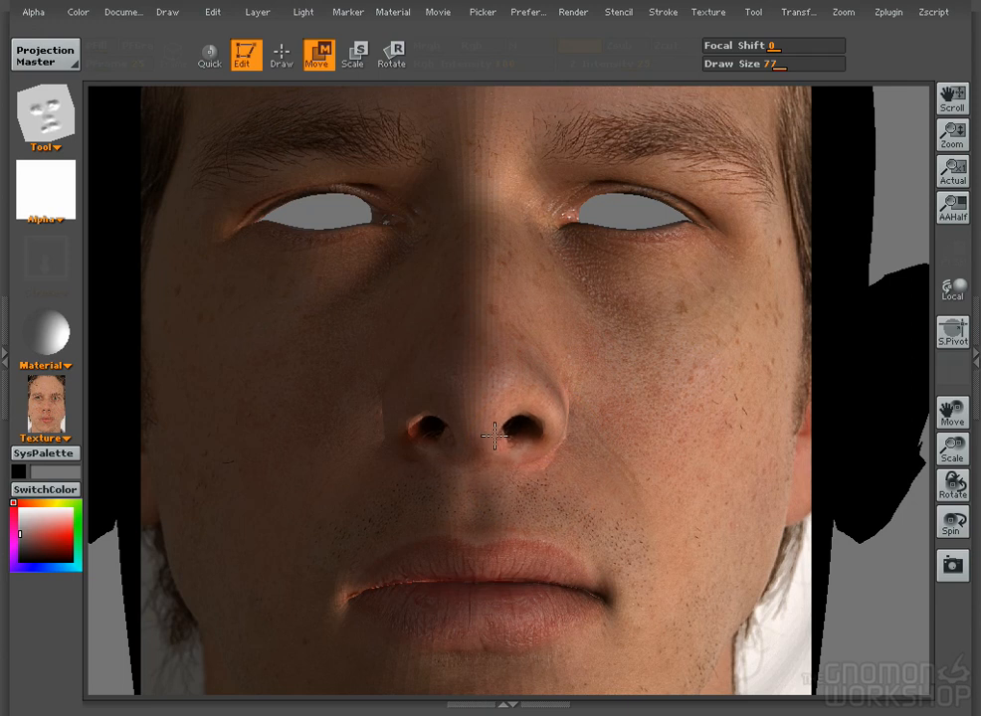
- Relight the face from several directions to check the photo's alignment, leaving the light near the front
left_click(282, 54)
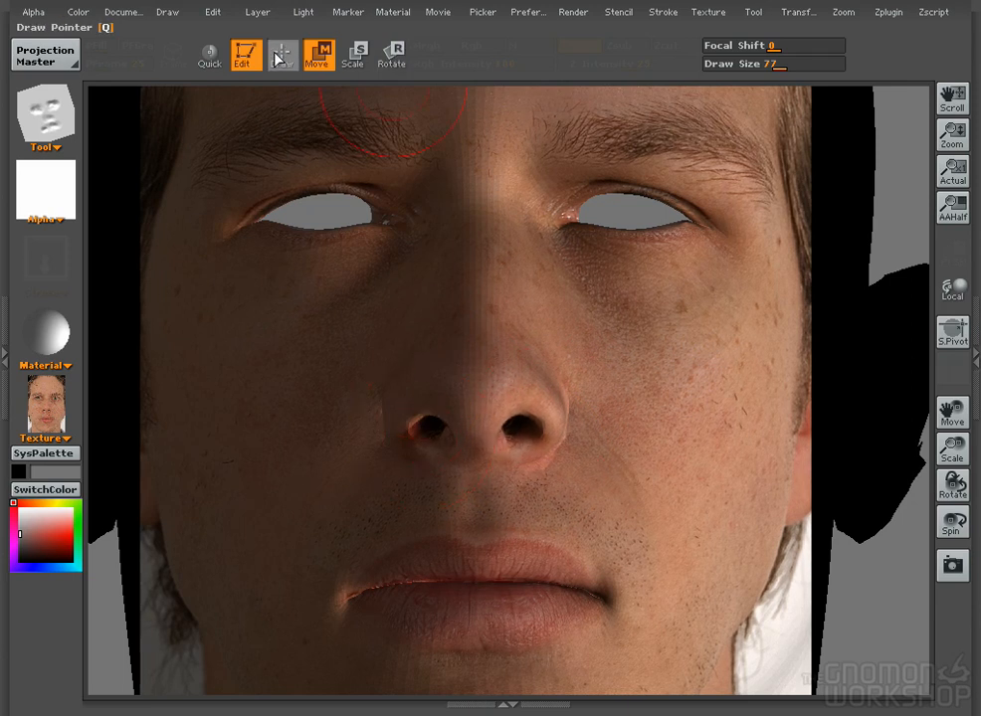
left_click(303, 11)
left_click(332, 87)
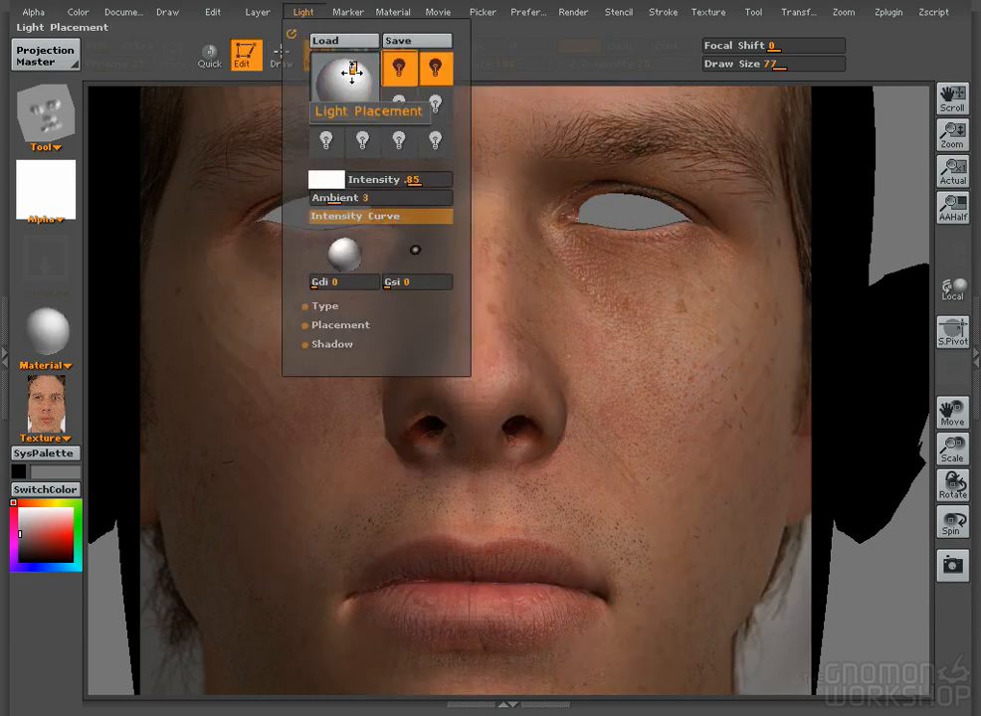
left_click(328, 99)
left_click(329, 100)
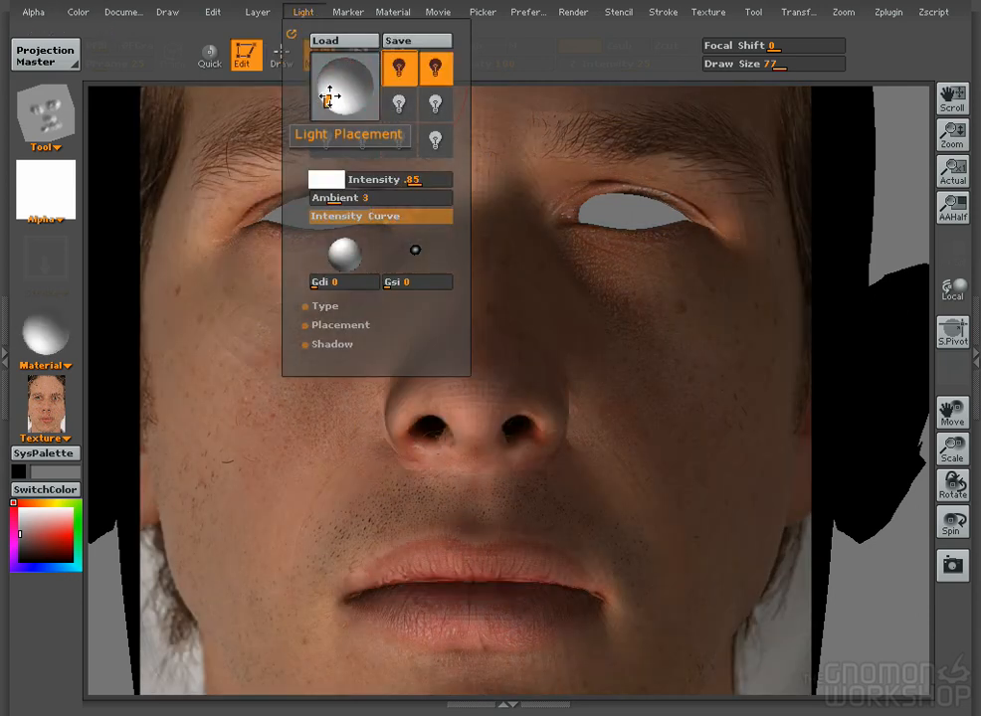
left_click(329, 90)
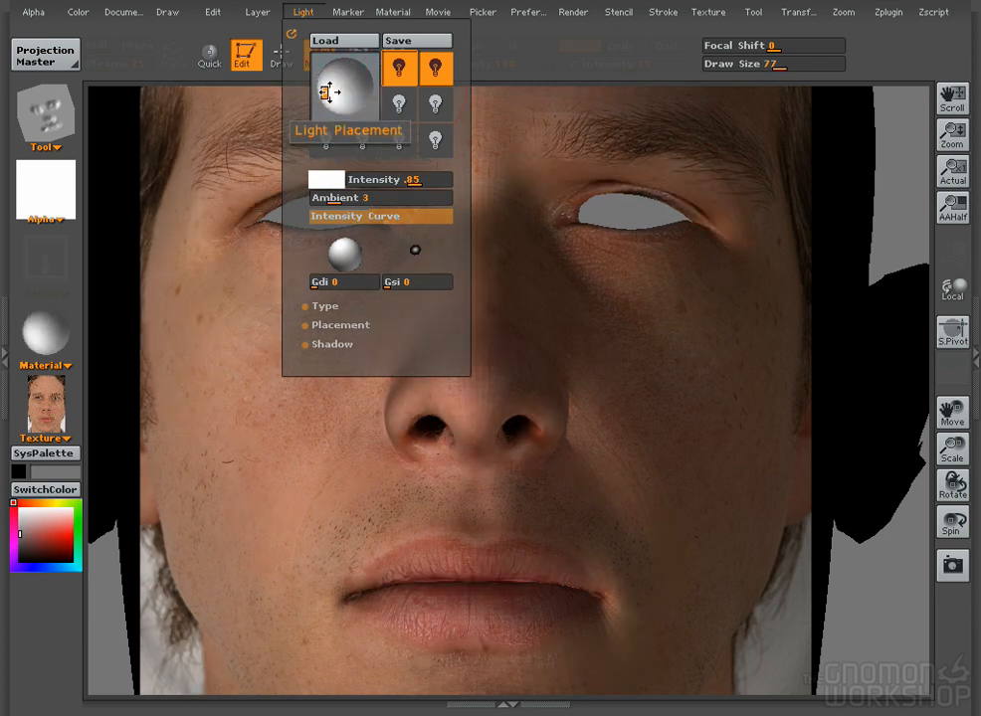
left_click(336, 89)
left_click(956, 171)
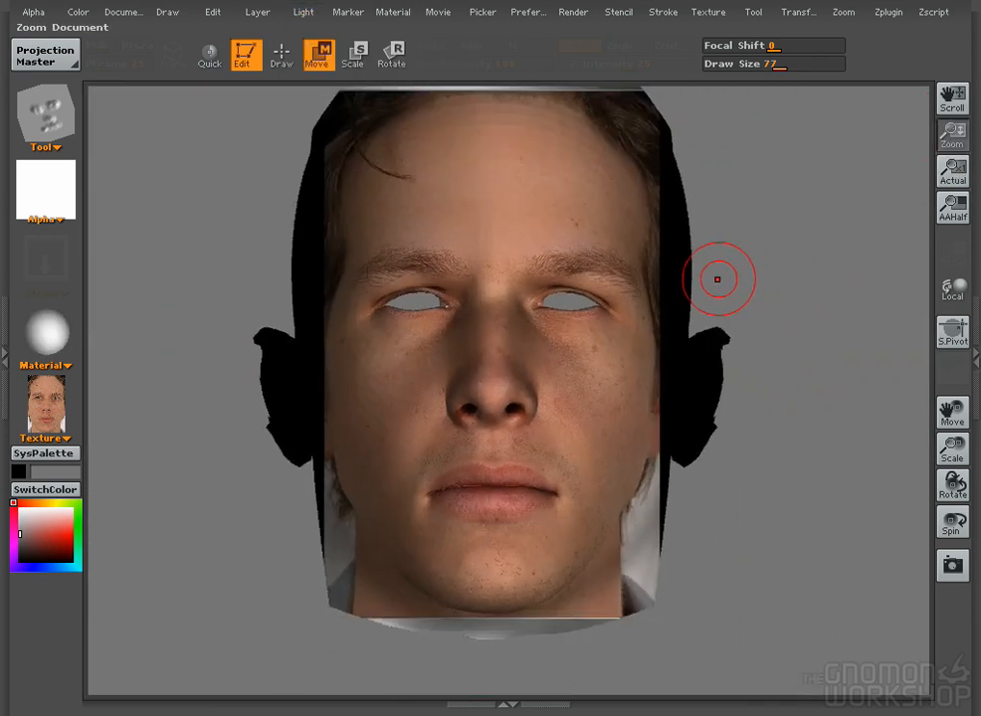
- Adjust the draw size to 97 and pull the photo's hairline and temple edges outward over the sides of the head
key("bracketright")
key("bracketright")
key("bracketright")
key("bracketright")
key("bracketright")
key("bracketright")
key("bracketright")
key("bracketright")
key("bracketright")
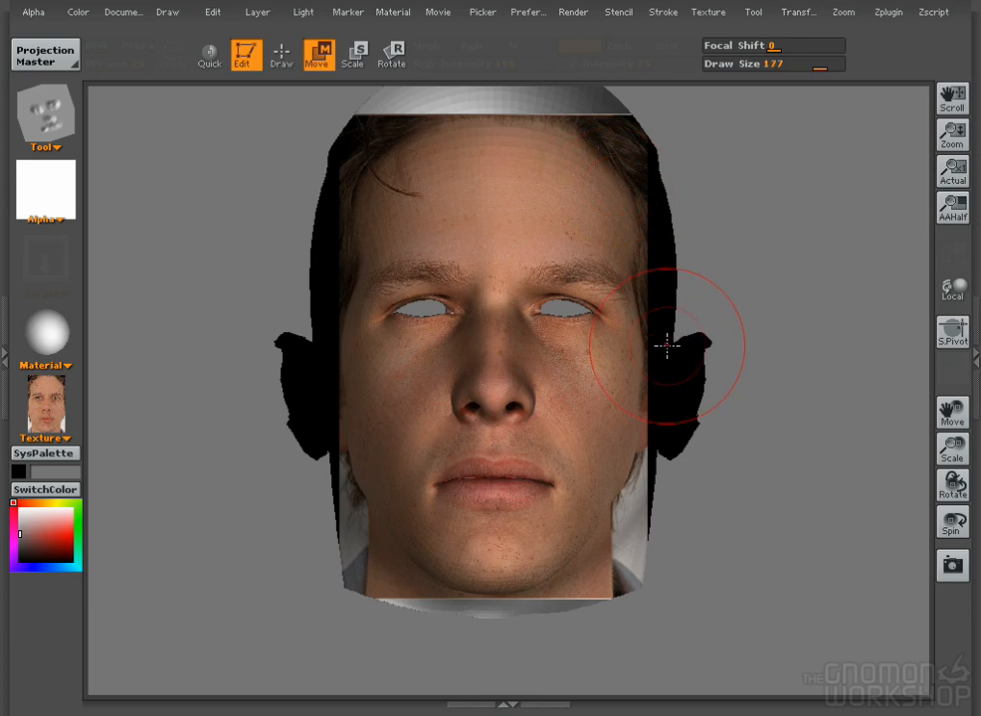
key("bracketleft")
key("bracketleft")
key("bracketleft")
key("bracketleft")
key("bracketleft")
key("bracketleft")
key("bracketleft")
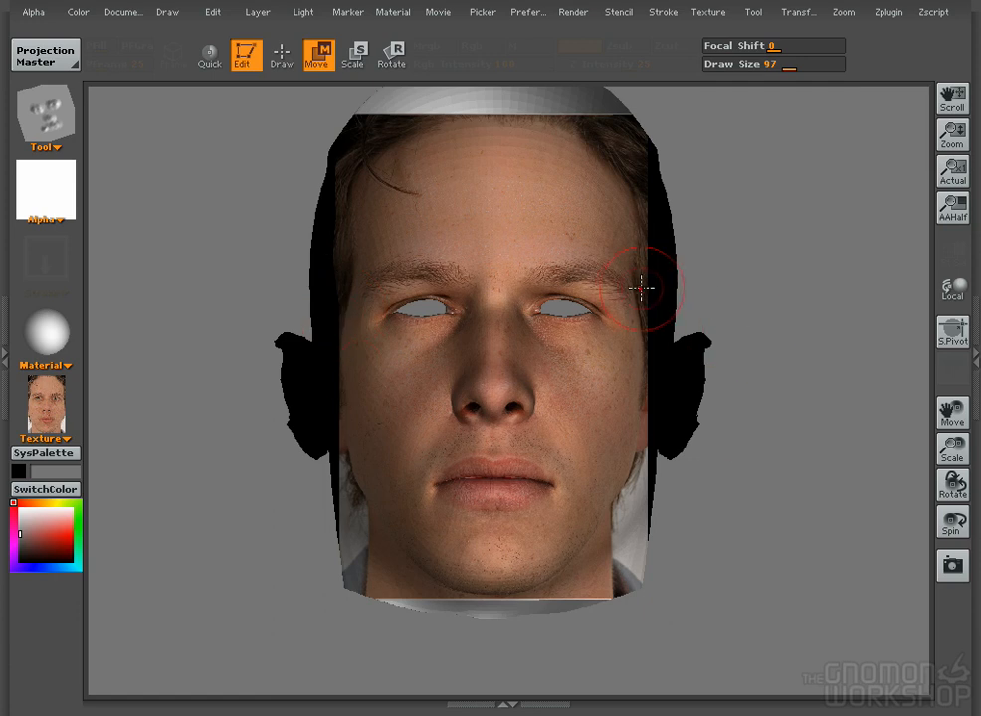
- Enlarge the draw size to 157 and pull the photo's cheek edge outward toward the ear
key("bracketright")
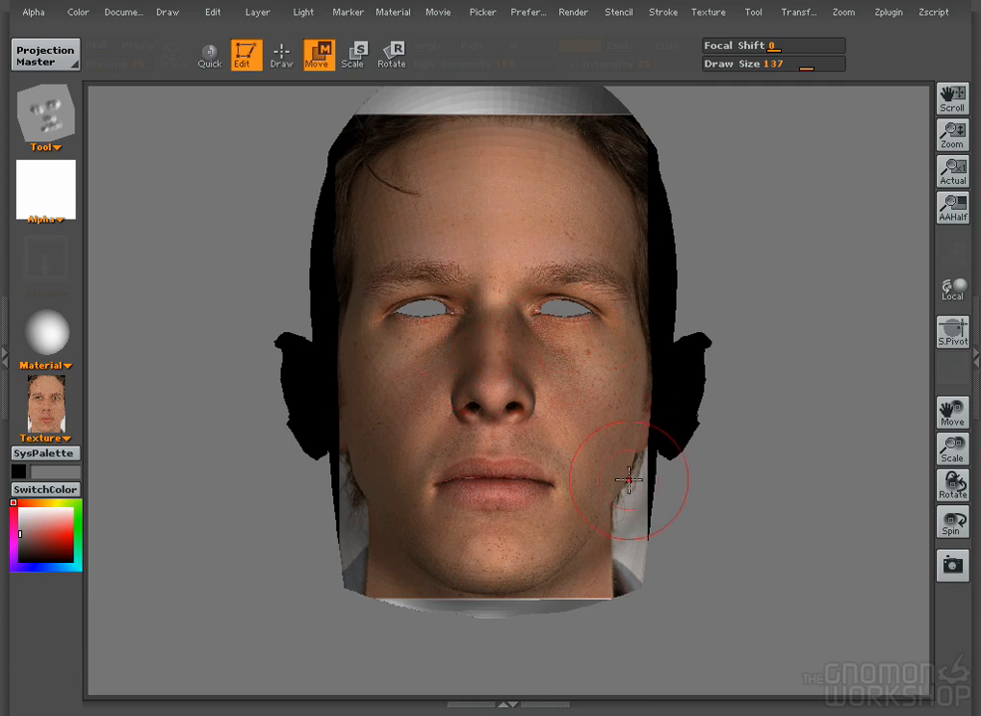
key("bracketright")
key("bracketright")
- Move the light around the head again, leaving the right-hand side of the face lit
mouse_move(303, 13)
left_click(351, 85)
left_click(330, 77)
left_click(327, 98)
left_click(326, 74)
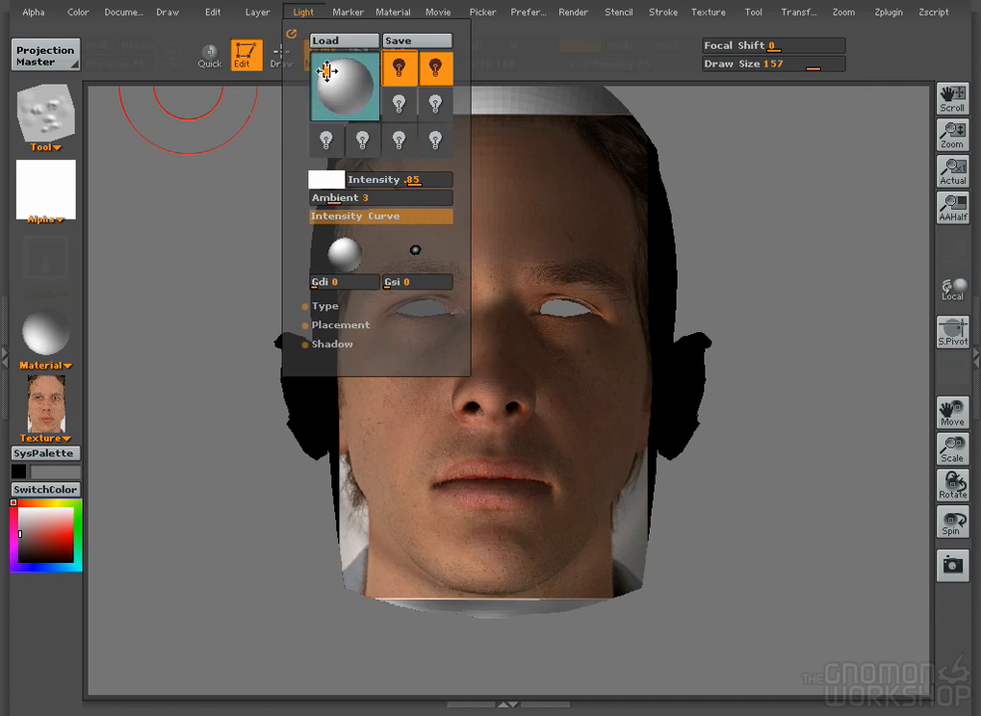
left_click(343, 77)
left_click(393, 12)
left_click(462, 265)
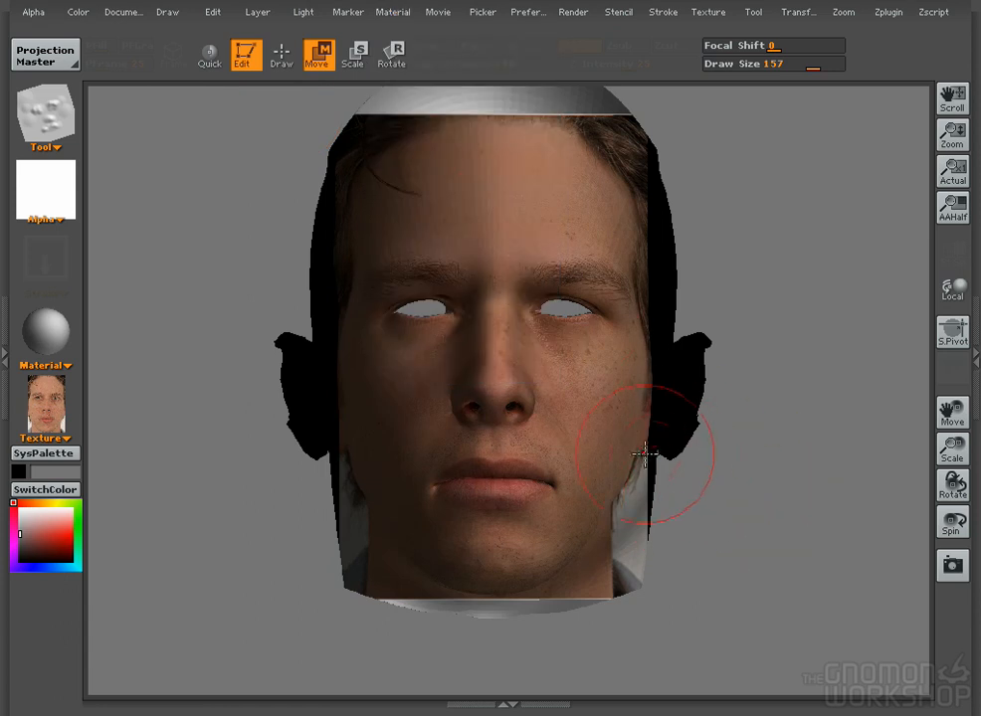
- Pick up the projected photo in Projection Master with only Colors enabled and rotate the head to inspect it
left_click(45, 56)
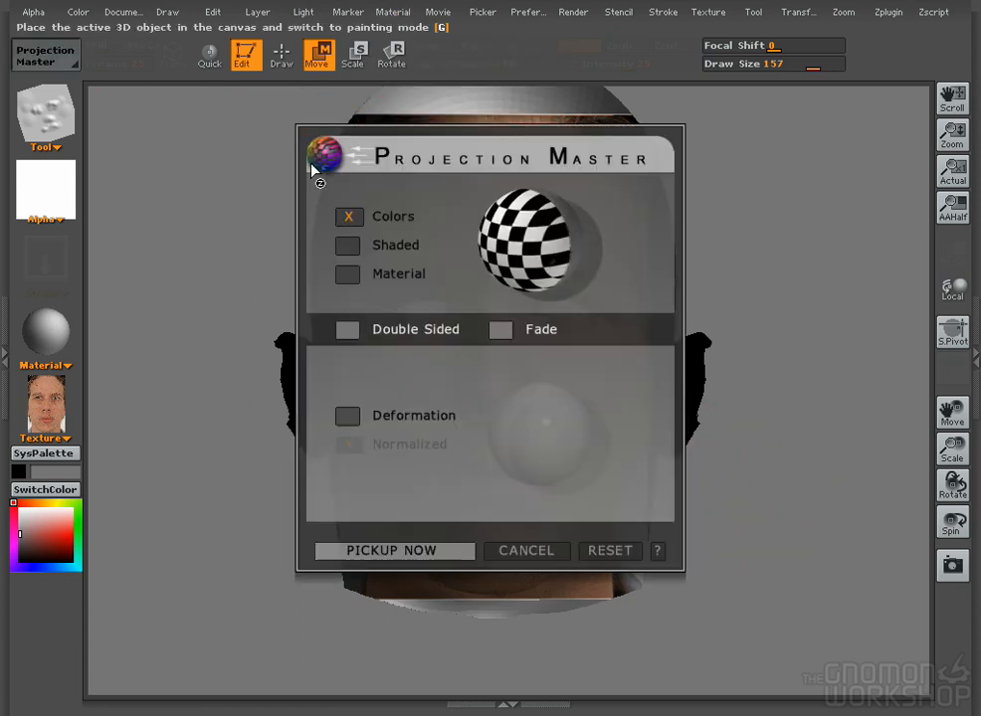
left_click(418, 551)
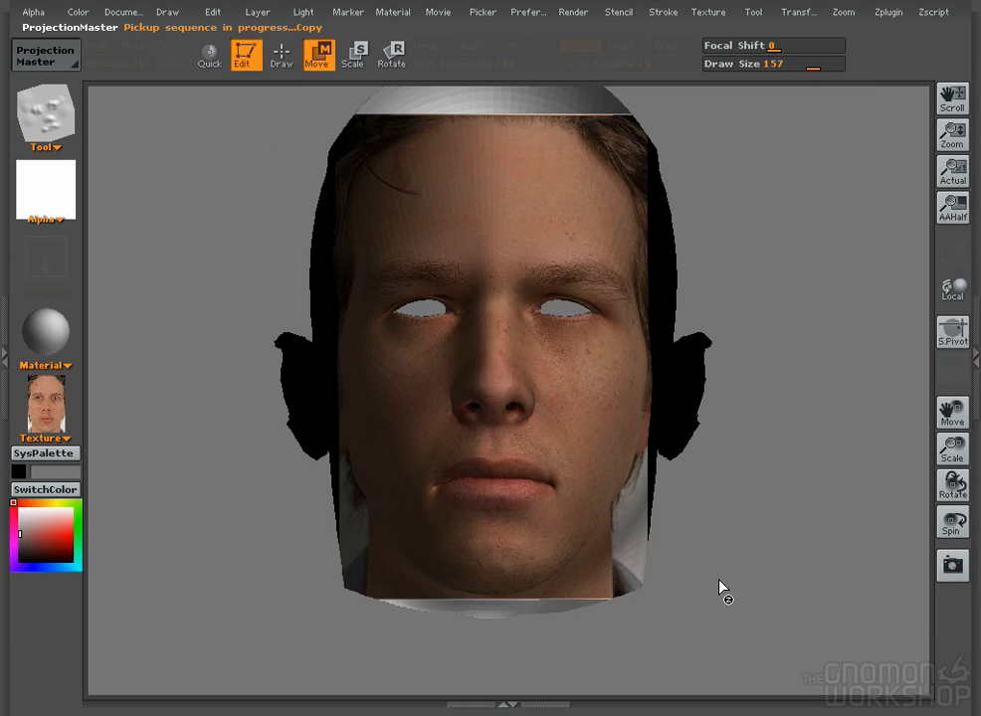
mouse_move(229, 512)
left_mouse_down()
mouse_move(729, 514)
mouse_move(751, 532)
mouse_move(691, 532)
mouse_move(731, 540)
mouse_move(732, 549)
mouse_move(701, 547)
left_mouse_up()
- Export the head texture as a Photoshop file named paul_front_proj.psd, creating a zbrush_out folder for it in projection source
left_click(44, 404)
left_click(165, 588)
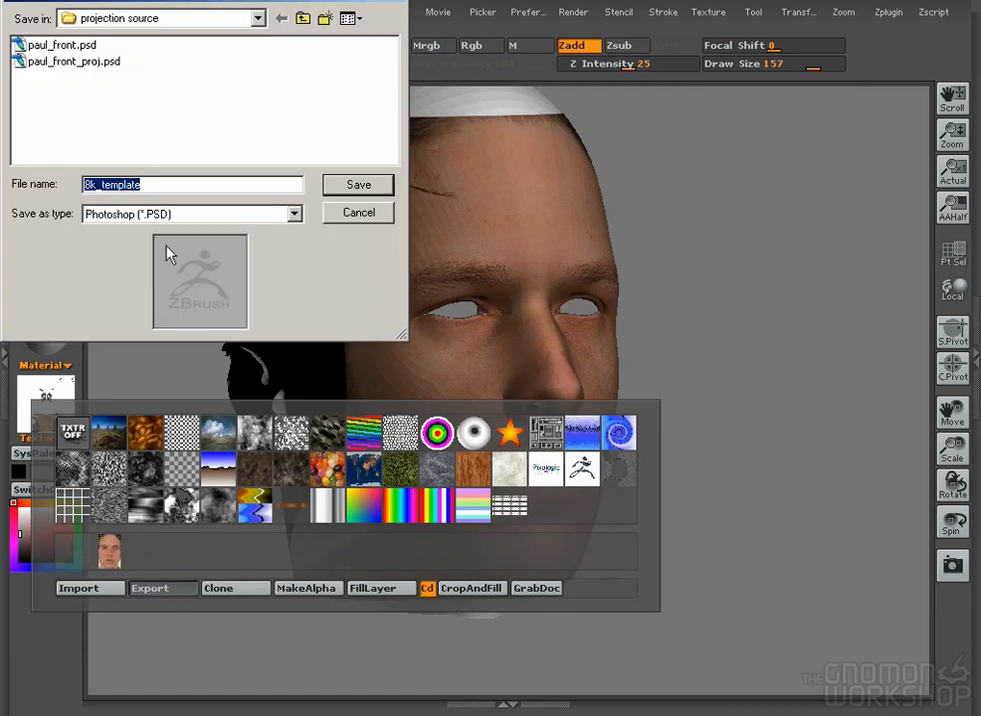
left_click(74, 61)
left_click(150, 185)
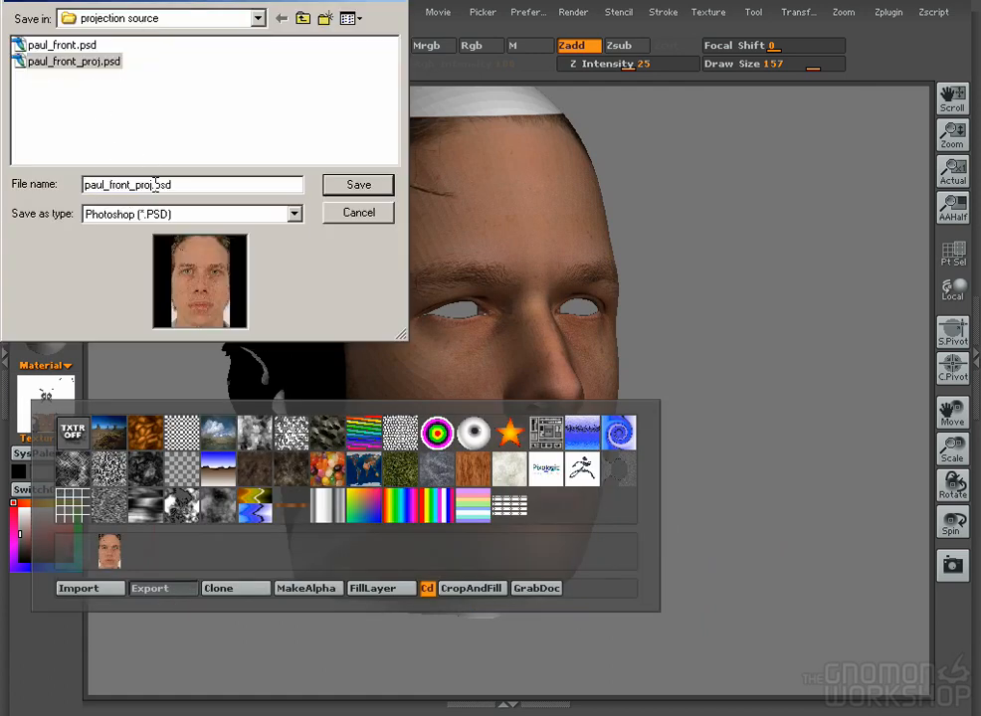
left_click(324, 18)
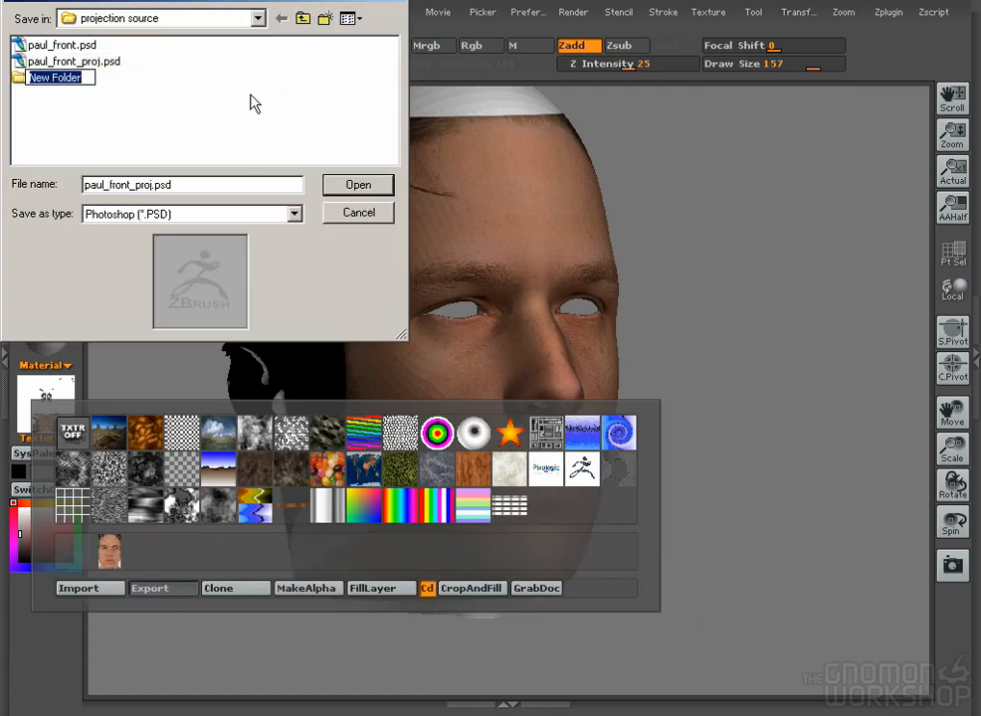
type("zbrush_out")
key("Return")
key("Return")
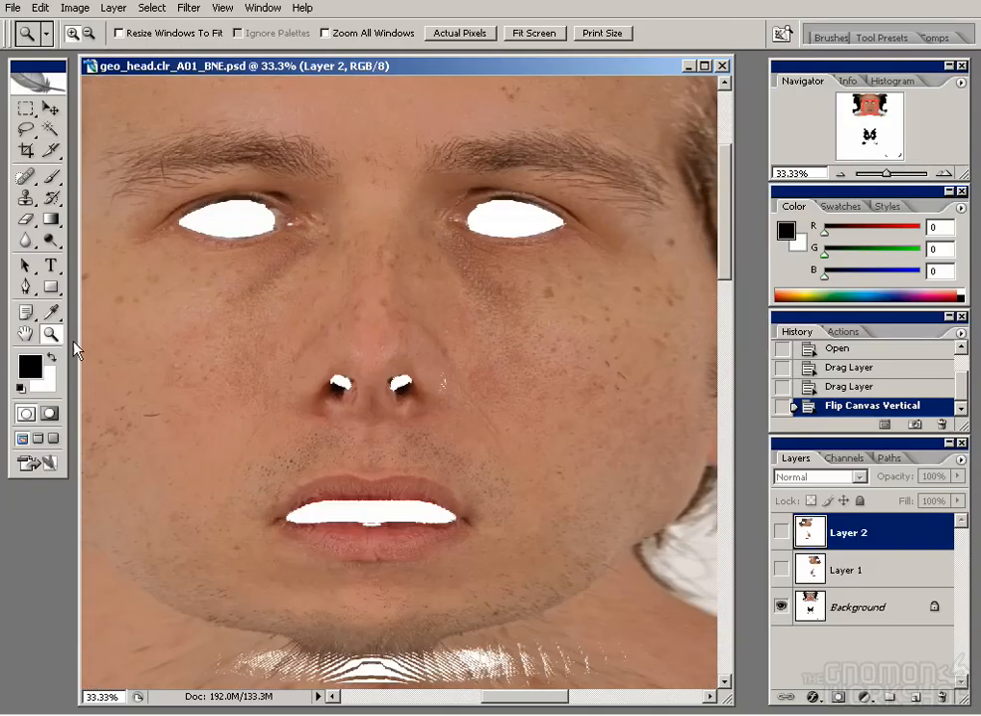
- In Photoshop, compare the layers of geo_head.clr_A01_BNE.psd, keep Layer 2 hidden, and add a layer mask to the visible Layer 1
left_click(459, 396)
left_click(460, 396, "alt")
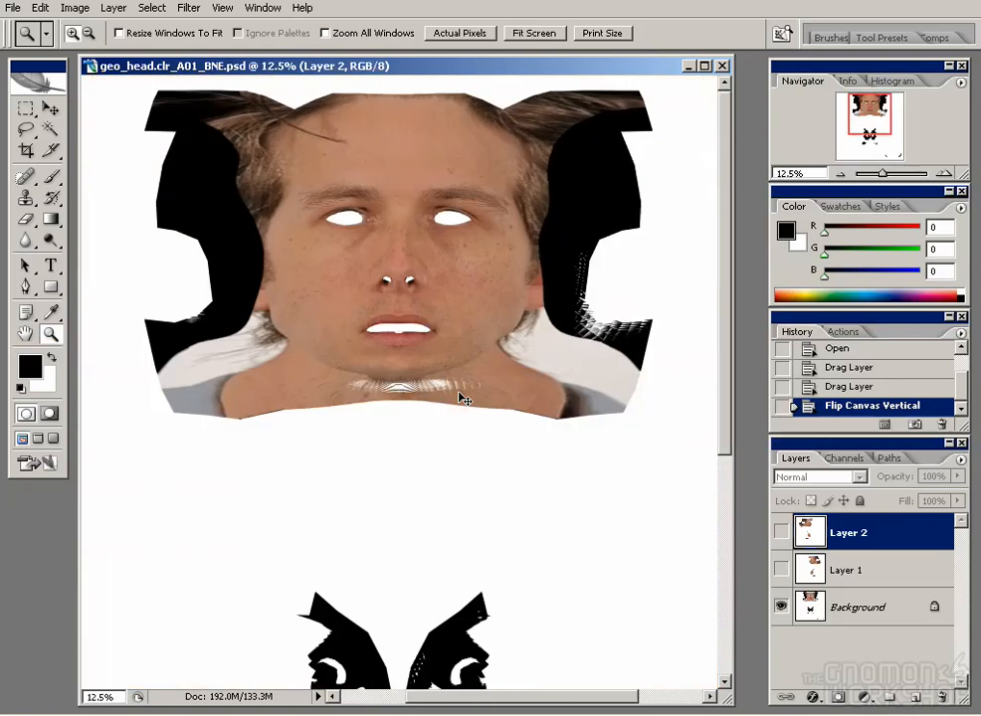
left_click(460, 396)
scroll(409, 304, "up", 5)
left_click(782, 533)
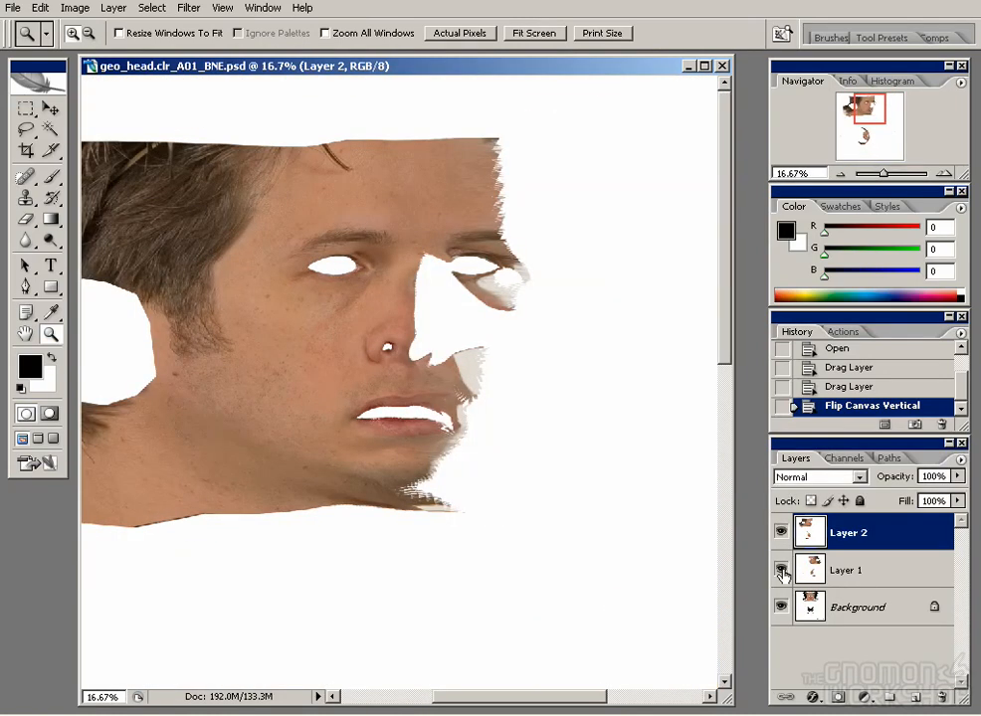
left_click(809, 576)
left_click(781, 532)
left_click(781, 569)
left_click(838, 698)
- Mask out a rectangular strip over Layer 1's distorted inner face edge by filling it with black, and clear the selection
left_click(27, 110)
left_click_drag(244, 141, 412, 577)
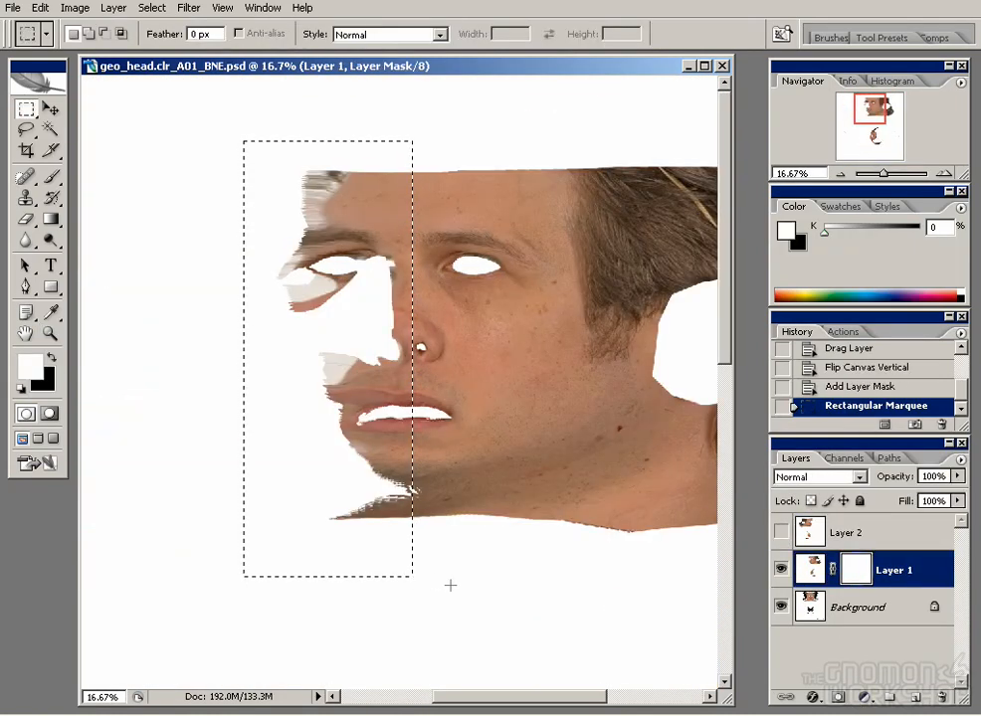
key("alt+BackSpace")
key("ctrl+BackSpace")
key("ctrl+d")
- Touch up Layer 1's mask along the vertical seam beside the nostrils, alternating between black and white paint
left_click(51, 333)
left_click(406, 364)
left_click(406, 364)
left_click(406, 364)
left_click(406, 364)
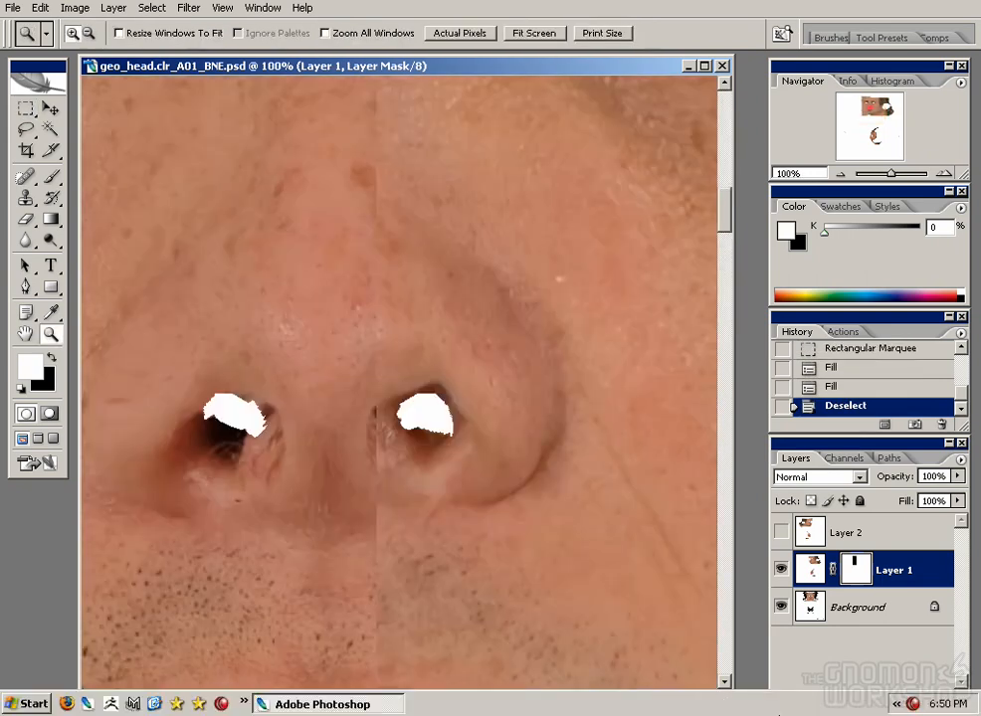
key("ctrl+minus")
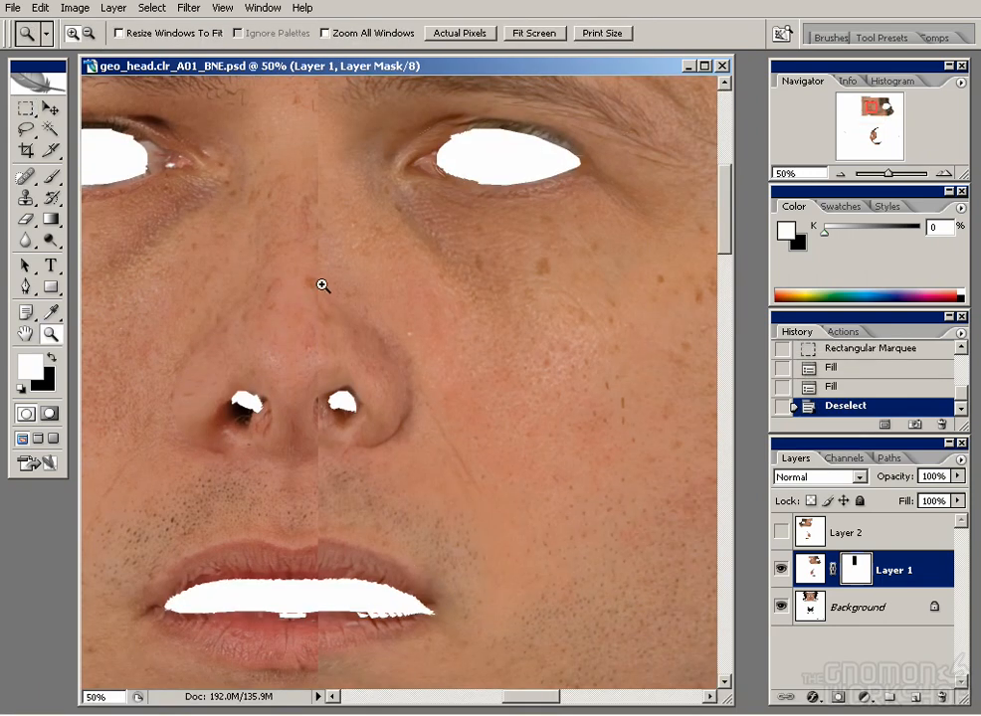
key("x")
mouse_move(291, 420)
left_mouse_down()
mouse_move(311, 452)
mouse_move(318, 411)
mouse_move(288, 400)
left_mouse_up()
key("x")
key("x")
left_click_drag(321, 393, 318, 418)
- Choose a brush tip for mask painting and enlarge it to 125 px
left_click(128, 34)
left_click_drag(217, 207, 217, 187)
left_click(130, 230)
left_click(286, 340)
key("bracketright")
key("bracketright")
key("bracketright")
key("bracketright")
key("bracketright")
key("bracketright")
key("bracketright")
key("bracketright")
key("bracketright")
key("bracketright")
- Paint Layer 1's mask along the nose bridge and around the nostril to blend the seam, alternating black and white
left_click_drag(330, 212, 321, 282)
key("x")
mouse_move(342, 273)
left_mouse_down()
mouse_move(370, 366)
mouse_move(362, 328)
left_mouse_up()
key("x")
left_click_drag(390, 422, 392, 455)
key("x")
left_click_drag(392, 456, 386, 428)
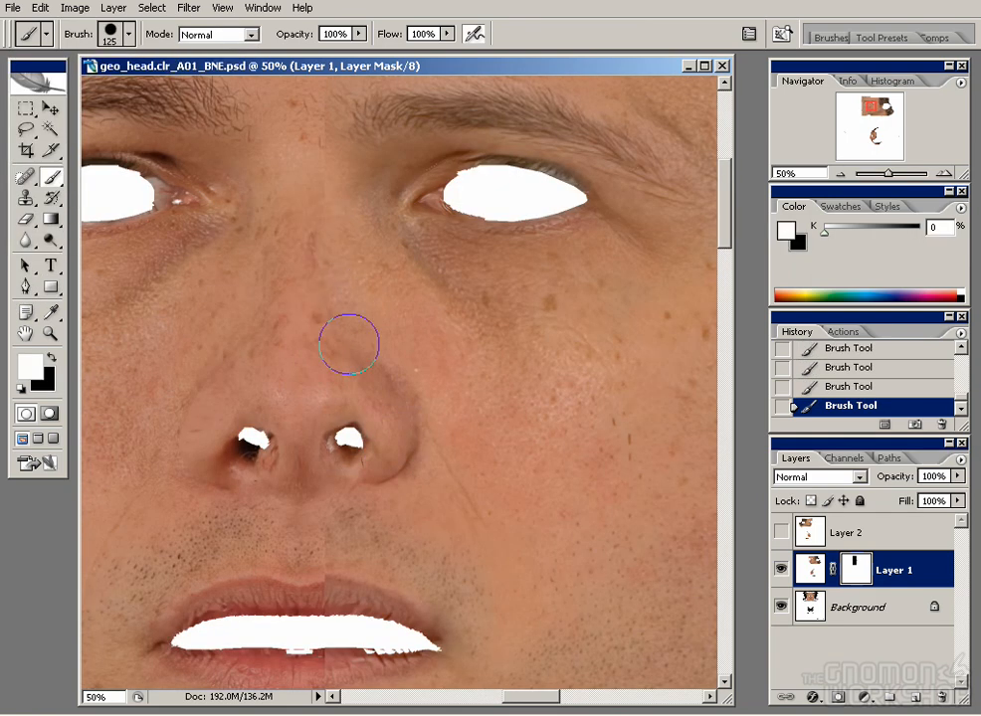
- Paint black on Layer 1's mask over the brow, eye, cheek and mouth to reveal the front photo
key("x")
mouse_move(318, 205)
left_mouse_down()
mouse_move(325, 294)
mouse_move(334, 142)
left_mouse_up()
mouse_move(336, 136)
left_mouse_down()
mouse_move(325, 294)
mouse_move(386, 125)
left_mouse_up()
key("ctrl+minus")
mouse_move(410, 171)
left_mouse_down()
mouse_move(385, 234)
mouse_move(378, 188)
mouse_move(184, 169)
left_mouse_up()
left_click_drag(232, 237, 378, 276)
mouse_move(398, 150)
left_mouse_down()
mouse_move(273, 155)
mouse_move(426, 172)
left_mouse_up()
left_click_drag(426, 173, 291, 172)
mouse_move(388, 142)
left_mouse_down()
mouse_move(440, 135)
mouse_move(561, 247)
left_mouse_up()
mouse_move(619, 465)
left_mouse_down()
mouse_move(520, 361)
mouse_move(562, 59)
left_mouse_up()
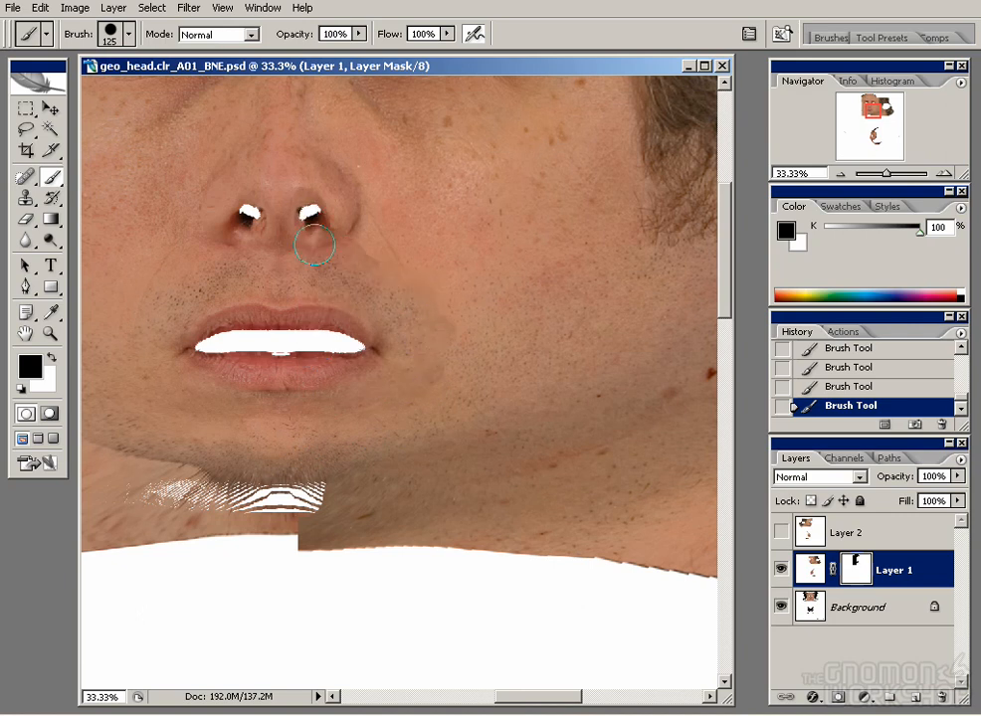
- Soften the 125 px brush tip by lowering its hardness
left_click(814, 41)
left_click(676, 85)
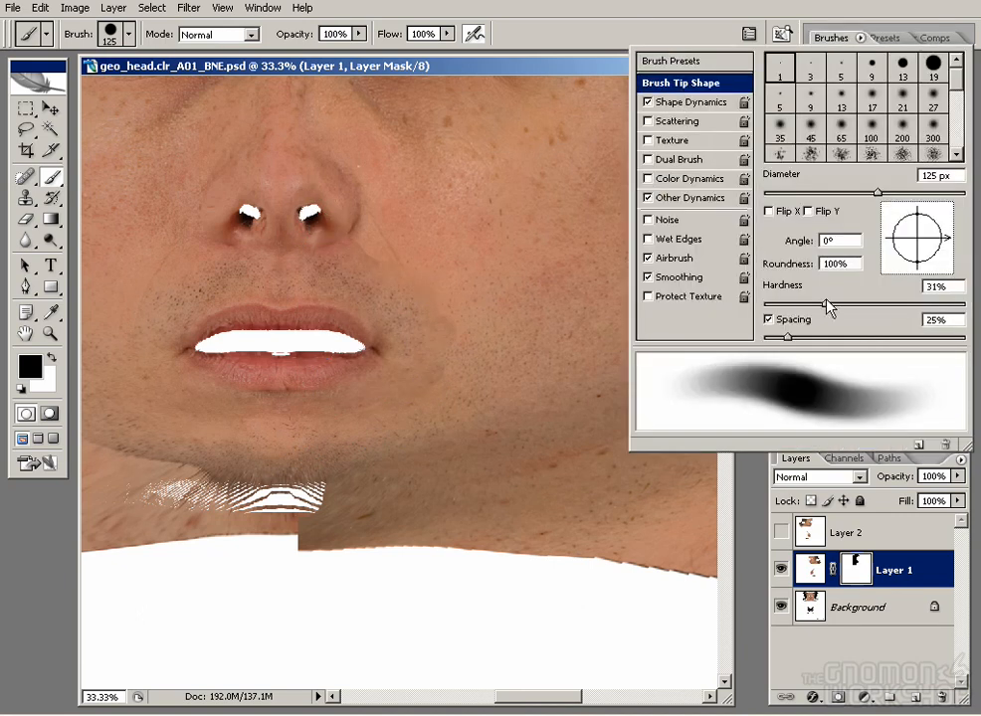
left_click_drag(961, 307, 768, 306)
left_click(517, 274)
- Blend Layer 1's mask edge across the cheek and beneath the eye with the soft brush
left_click_drag(362, 265, 390, 285)
key("x")
scroll(392, 249, "up", 4)
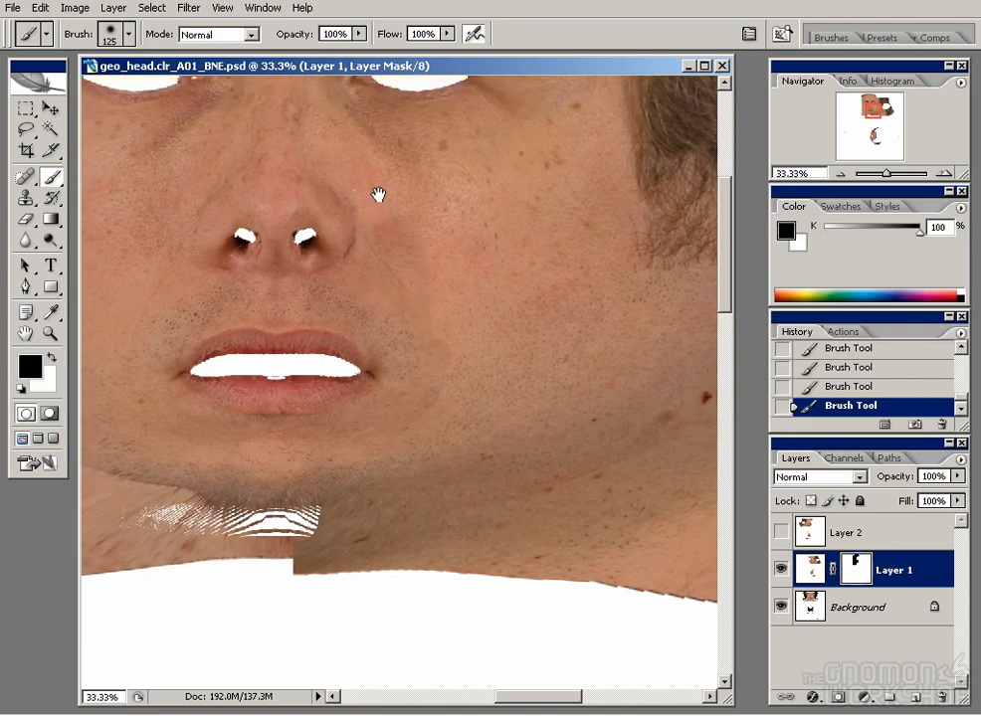
key("x")
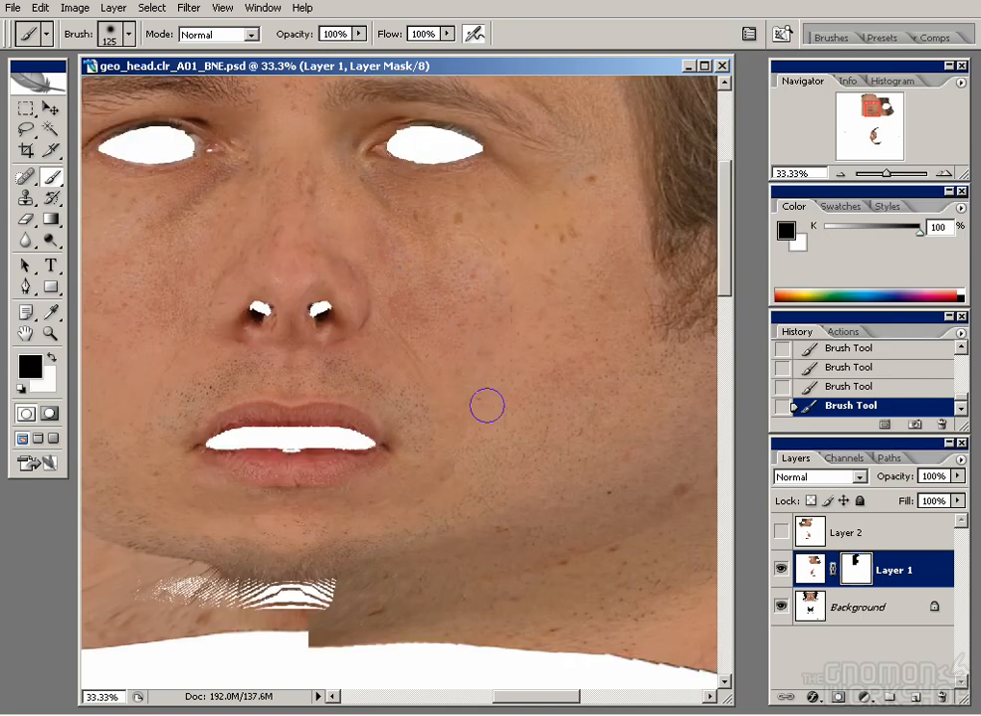
key("x")
key("x")
left_click_drag(535, 263, 597, 229)
key("x")
key("x")
left_click_drag(510, 214, 487, 282)
left_click_drag(388, 288, 378, 229)
- Enlarge the brush to 200 px and blend Layer 1's mask around the eyebrow and outer cheek
scroll(339, 227, "up", 3)
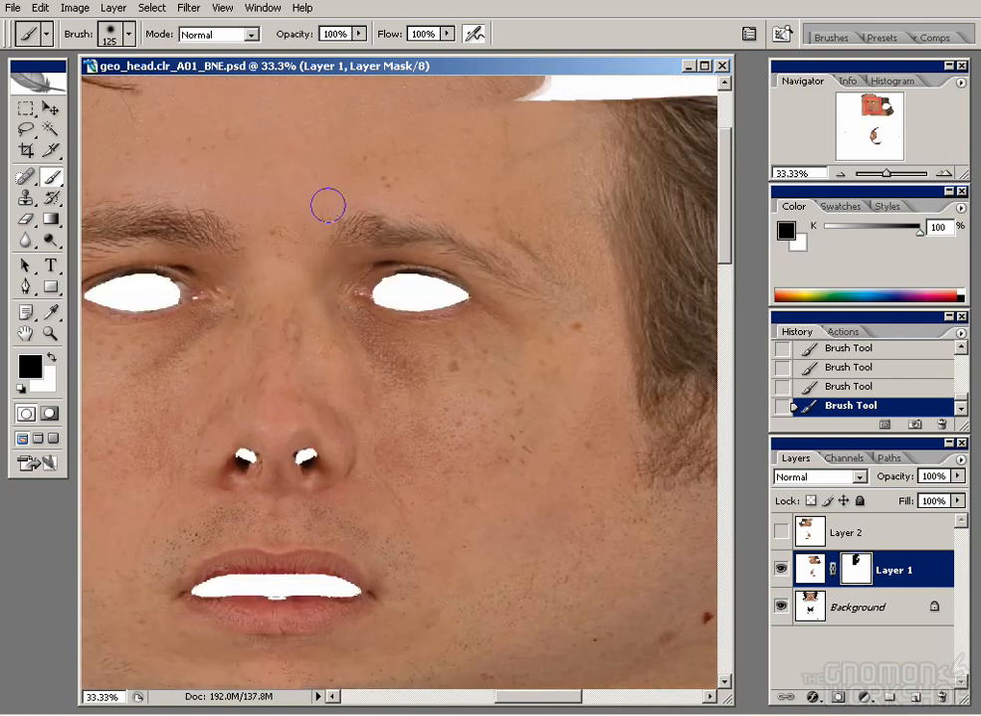
scroll(503, 221, "right", 1, "ctrl")
key("x")
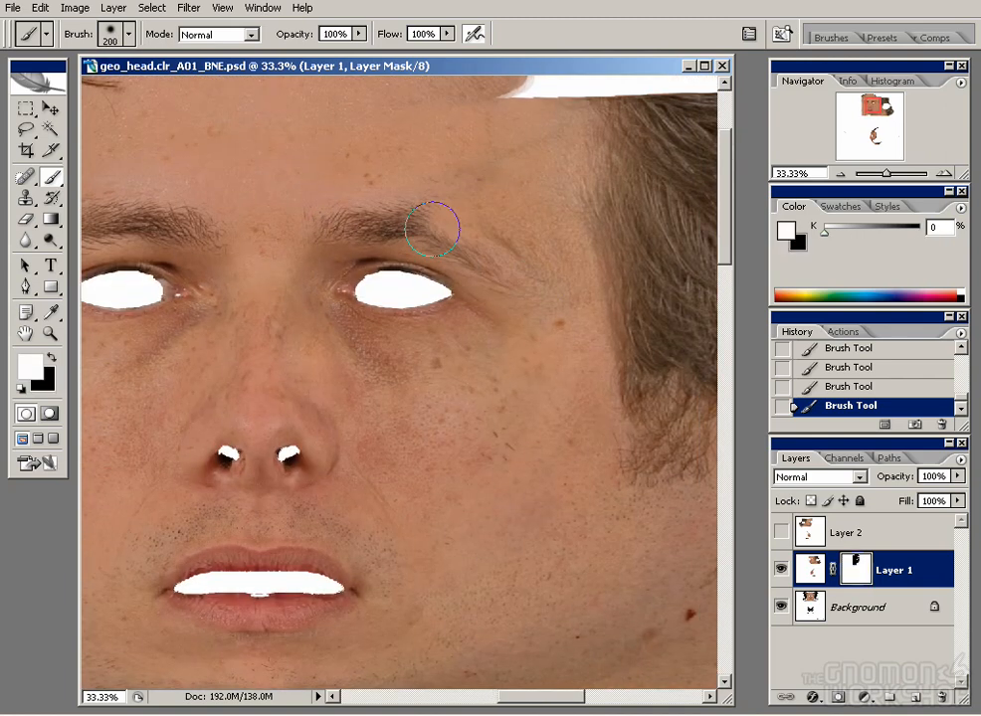
key("x")
mouse_move(323, 237)
left_mouse_down()
mouse_move(513, 292)
mouse_move(535, 229)
mouse_move(554, 302)
mouse_move(509, 269)
left_mouse_up()
key("x")
left_click_drag(537, 453, 491, 366)
key("x")
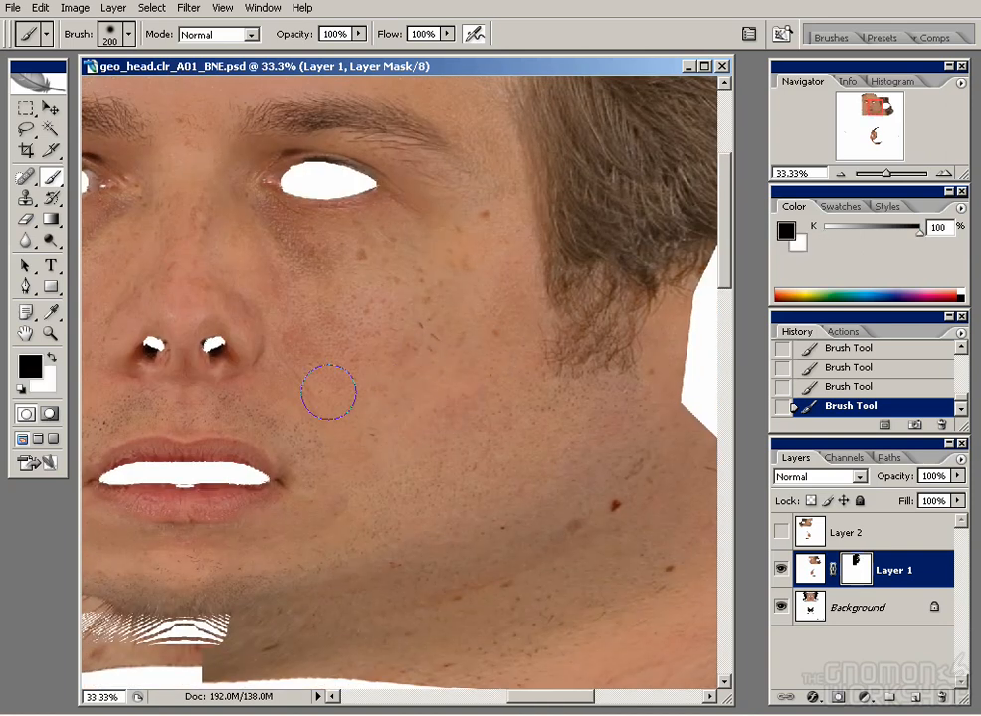
- Blend Layer 1's mask from beside the mouth across the cheek, jawline and neck
key("x")
mouse_move(266, 411)
left_mouse_down()
mouse_move(385, 385)
mouse_move(490, 307)
left_mouse_up()
mouse_move(388, 502)
left_mouse_down()
mouse_move(423, 539)
mouse_move(373, 506)
mouse_move(438, 557)
left_mouse_up()
key("x")
key("x")
key("x")
key("x")
left_click_drag(532, 467, 410, 515)
mouse_move(546, 502)
left_mouse_down()
mouse_move(378, 532)
mouse_move(348, 569)
left_mouse_up()
key("ctrl+minus")
key("ctrl+minus")
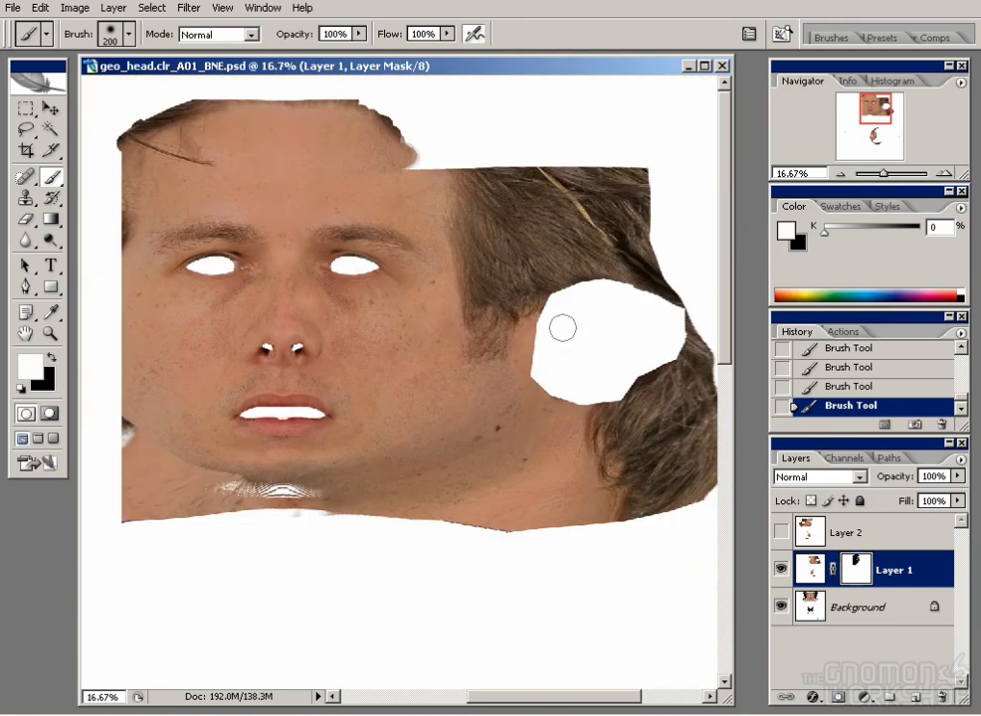
- Show Layer 2, mask it with a rectangular selection over the central face, and invert the mask to hide that area
left_click(778, 535)
left_click(807, 540)
key("m")
left_click_drag(189, 142, 293, 367)
left_click_drag(178, 142, 463, 529)
left_click_drag(261, 375, 318, 368)
left_click(838, 698)
key("ctrl+i")
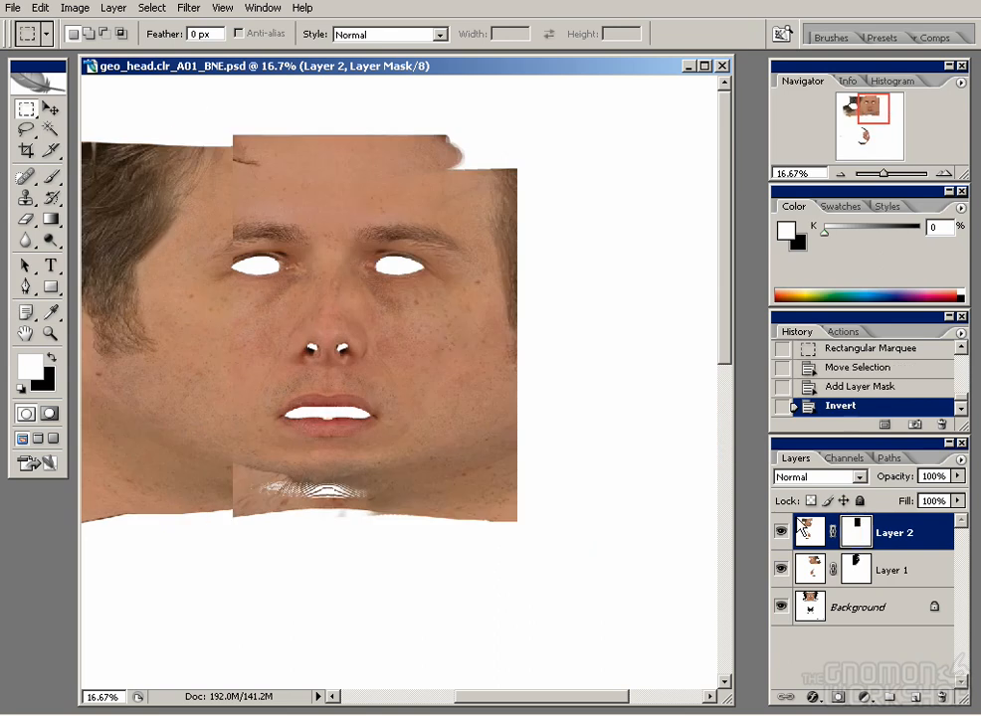
- Hide Layer 2 and paint black on Layer 1's mask along the upper forehead to reveal more of the front photo's hairline
key("ctrl+minus")
left_click(781, 534)
left_click(808, 571)
left_click(781, 574)
left_click(781, 574)
left_click(781, 574)
left_click(781, 574)
key("b")
key("x")
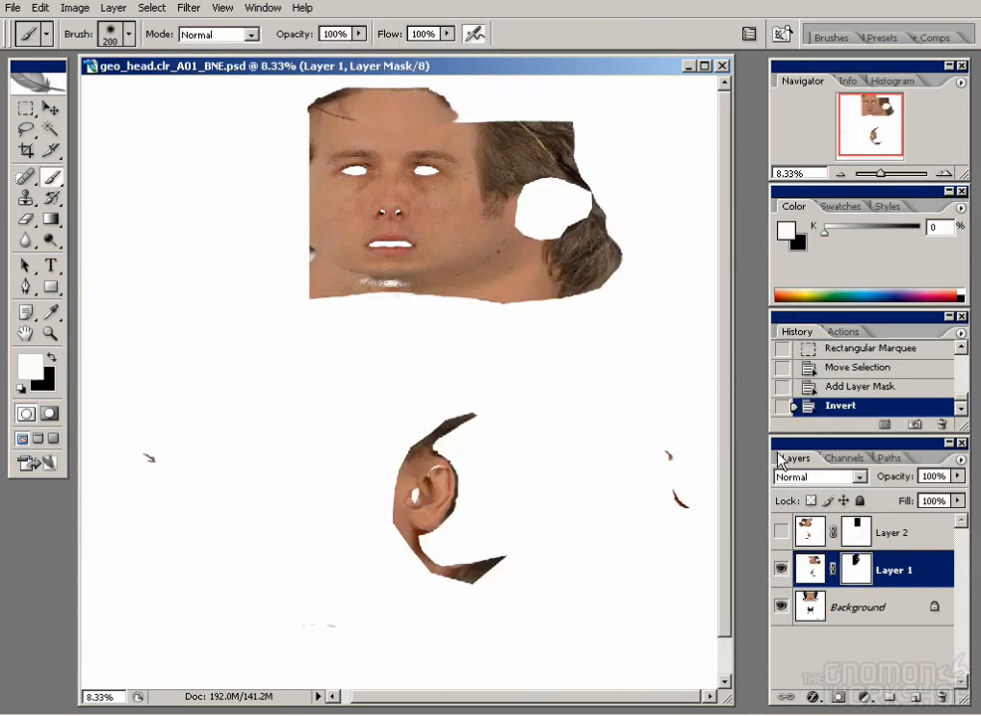
left_click_drag(453, 89, 423, 90)
mouse_move(316, 107)
left_mouse_down()
mouse_move(304, 181)
mouse_move(285, 181)
mouse_move(290, 142)
left_mouse_up()
- Show Layer 2 and fill its mask with black over everything on the right-hand side of the face's centre line
left_click(781, 532)
left_click(853, 529)
key("m")
left_click_drag(389, 87, 748, 633)
key("alt+BackSpace")
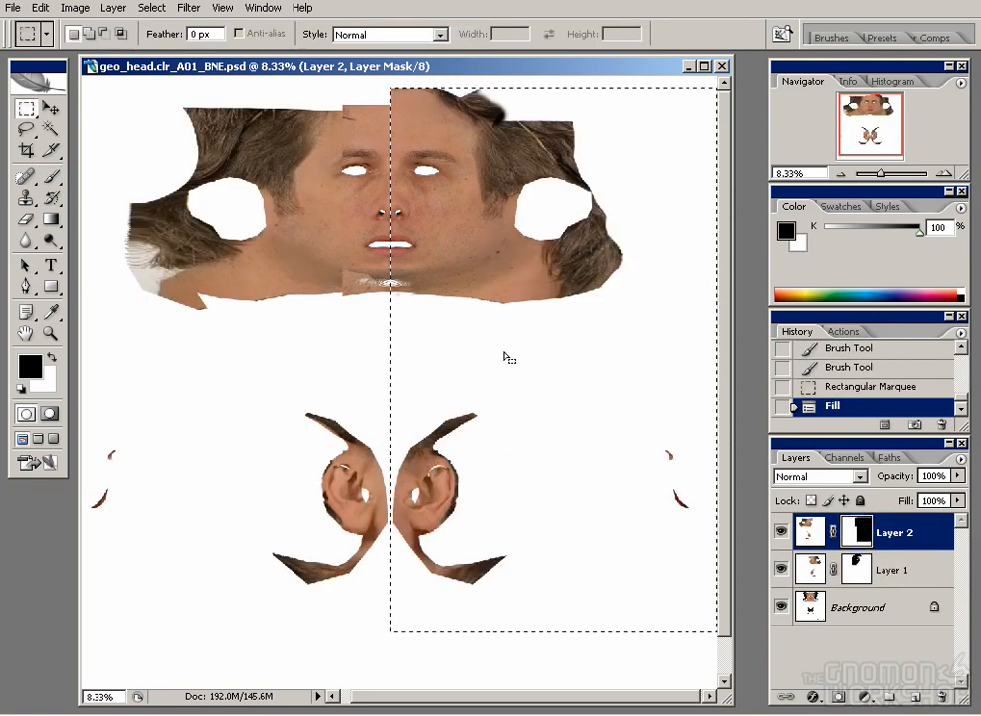
- Clear the selection and paint black on Layer 2's mask along the face's centre seam from the chin up to the nose
key("ctrl+d")
double_click(53, 336)
left_click_drag(298, 149, 434, 503)
left_click_drag(318, 109, 395, 382)
key("ctrl+minus")
key("ctrl+minus")
left_click_drag(415, 92, 423, 432)
key("b")
left_click_drag(348, 278, 362, 283)
mouse_move(358, 259)
left_mouse_down()
mouse_move(360, 342)
mouse_move(339, 287)
left_mouse_up()
left_click_drag(340, 278, 363, 214)
left_click_drag(312, 310, 298, 308)
- Paint black and white on Layer 2's mask across the cheek, brow and forehead to blend the side hair into the front photo
key("x")
key("ctrl+minus")
left_click_drag(417, 237, 368, 239)
key("x")
left_click_drag(316, 199, 446, 141)
mouse_move(446, 141)
left_mouse_down()
mouse_move(289, 173)
mouse_move(224, 271)
left_mouse_up()
key("x")
left_click(228, 292)
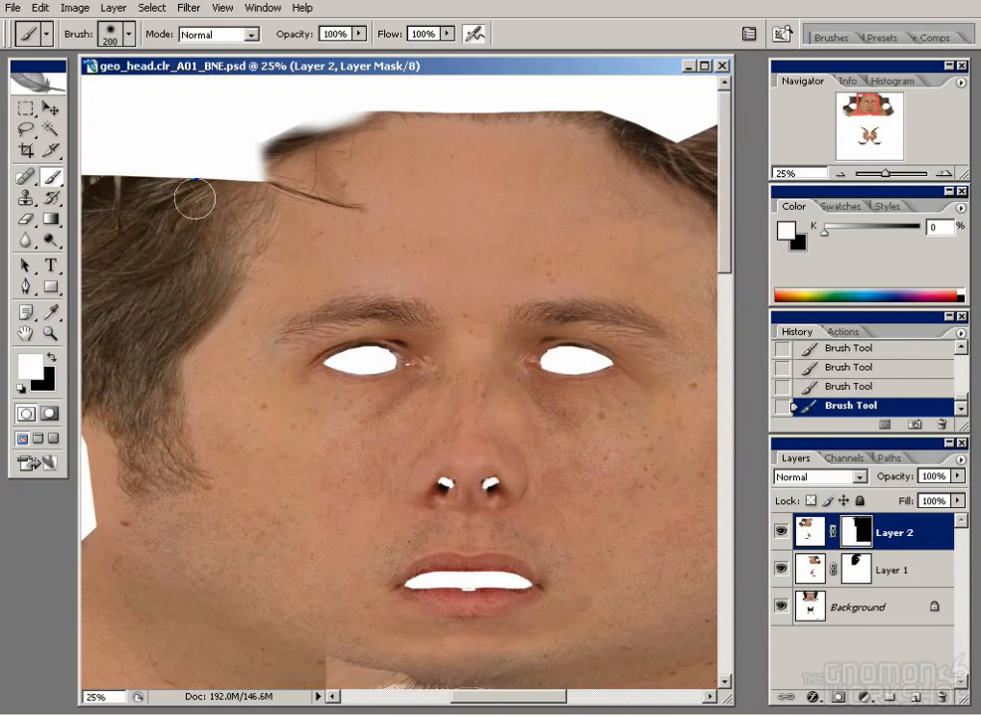
- Paint Layer 2's mask along the chin and neck, and touch up Layer 1's mask beside the mouth
scroll(324, 429, "down", 3)
key("x")
key("ctrl+plus")
key("x")
key("x")
key("x")
mouse_move(338, 569)
left_mouse_down()
mouse_move(374, 604)
mouse_move(527, 620)
mouse_move(580, 614)
left_mouse_up()
left_click(856, 569)
left_click_drag(399, 245, 381, 389)
- Compare the face with Layer 2 hidden and shown, undo a trial stroke, and refine Layer 2's mask around the cheek and chin
left_click(781, 534)
left_click(781, 536)
left_click_drag(314, 402, 308, 381)
key("ctrl+z")
left_click(848, 533)
key("x")
key("x")
left_click(781, 539)
left_click(781, 540)
key("x")
key("ctrl+minus")
left_click_drag(492, 335, 409, 392)
left_click_drag(501, 647, 388, 646)
key("ctrl+minus")
- Check Layer 1's contribution by toggling its visibility, and paint white on its mask over the cheek beside the mouth
left_click(781, 568)
left_click(781, 568)
key("ctrl+plus")
key("ctrl+plus")
key("ctrl+plus")
left_click_drag(578, 286, 512, 349)
left_click(856, 567)
key("x")
key("x")
key("x")
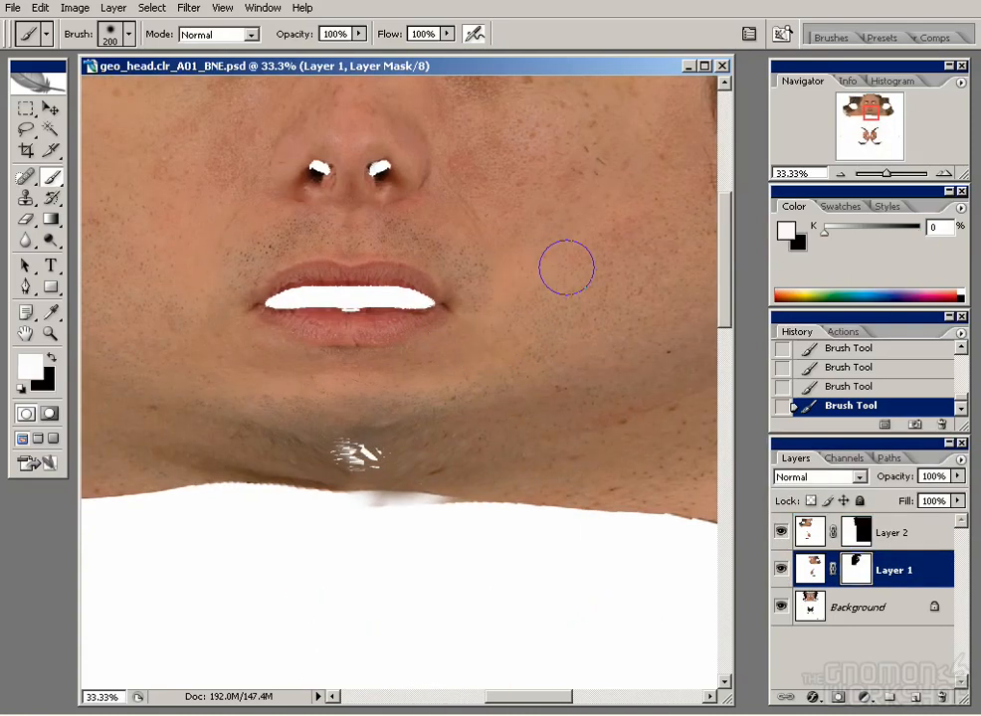
left_click_drag(525, 234, 458, 329)
- Select Layer 1's image and compare the blended face with Layer 2 hidden and shown
key("x")
key("ctrl+minus")
key("ctrl+minus")
key("ctrl+plus")
left_click(811, 569)
left_click(781, 532)
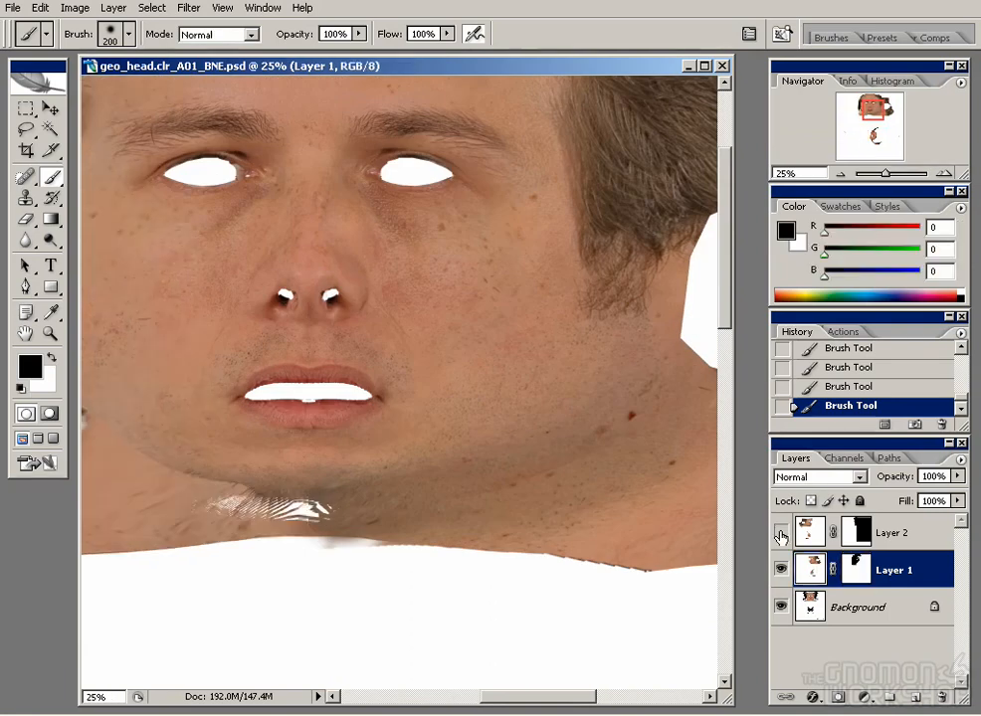
left_click(781, 532)
left_click_drag(52, 242, 99, 259)
left_click_drag(566, 384, 613, 460)
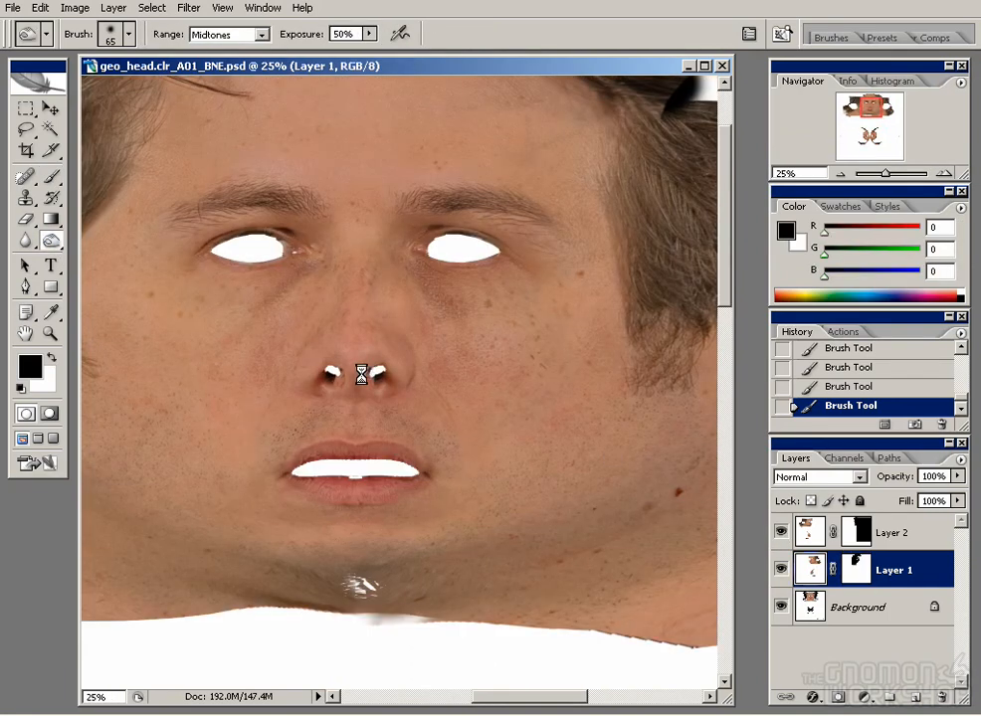
- Save the document as geo_head.clr_A02_BNE.psd with maximized compatibility and flatten its layers
left_click(13, 8)
left_click(40, 208)
left_click_drag(434, 395, 442, 395)
type("2")
left_click(628, 392)
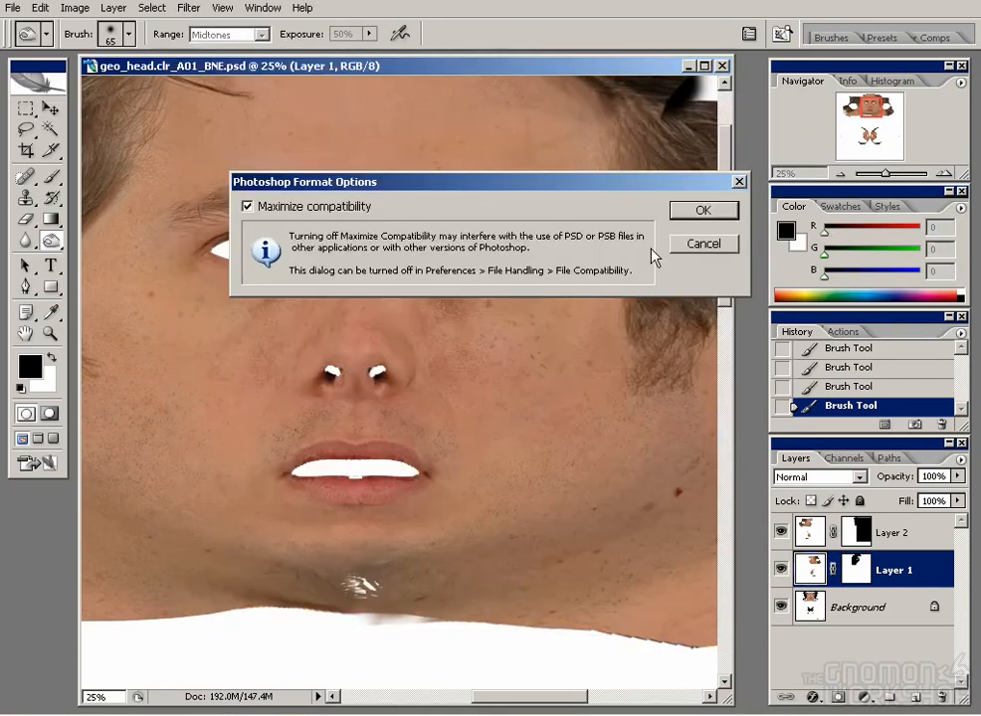
left_click(675, 213)
left_click_drag(625, 211, 622, 219)
left_click(960, 460)
left_click(856, 401)
- Burn the highlights on the cheek beside the nose and mouth at a lowered exposure, undoing a trial stroke in the shadows range
left_click_drag(52, 241, 110, 257)
left_click(262, 35)
left_click(224, 50)
left_click_drag(471, 410, 453, 496)
key("ctrl+z")
left_click(261, 35)
left_click(224, 84)
left_click_drag(454, 350, 504, 390)
left_click_drag(369, 34, 341, 57)
mouse_move(508, 488)
left_mouse_down()
mouse_move(489, 460)
mouse_move(469, 465)
left_mouse_up()
- Burn the skin around the mouth and chin with a smaller brush, undoing one stroke and switching the range to Midtones
key("bracketleft")
key("bracketleft")
key("bracketleft")
key("bracketleft")
key("ctrl+plus")
key("bracketleft")
mouse_move(414, 489)
left_mouse_down()
mouse_move(549, 437)
mouse_move(602, 554)
left_mouse_up()
mouse_move(213, 450)
left_mouse_down()
mouse_move(234, 571)
mouse_move(299, 617)
left_mouse_up()
key("ctrl+z")
left_click(261, 35)
left_click(224, 66)
left_click_drag(418, 656, 419, 531)
- Paint over the edges of the white gap between the lips with dark reds sampled from the lips
key("b")
left_click(438, 408, "alt")
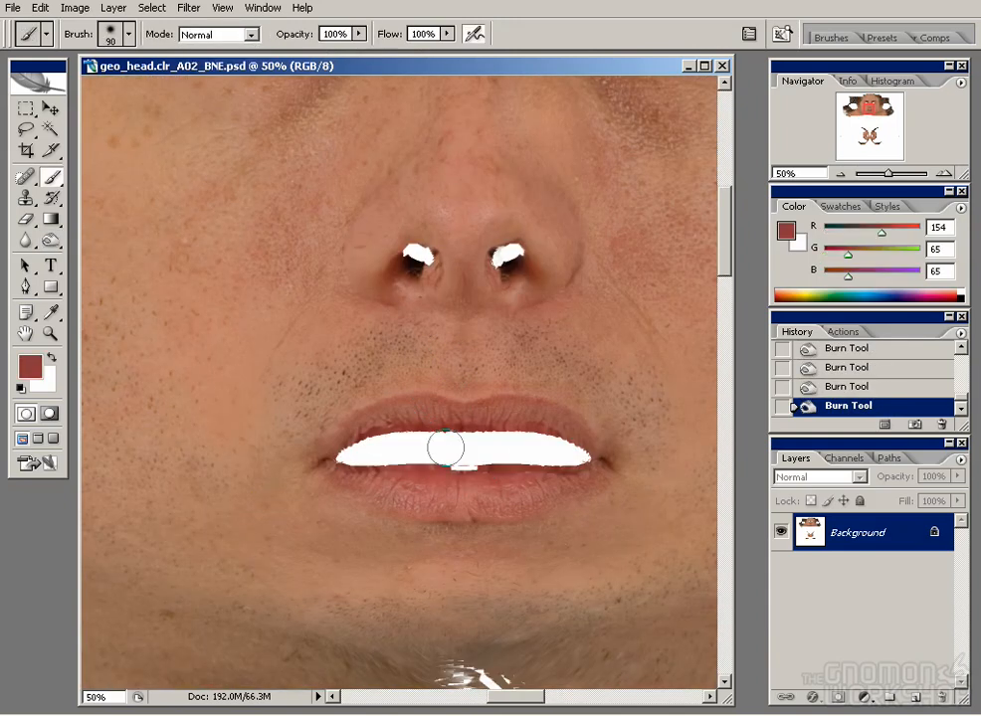
left_click_drag(364, 460, 519, 463)
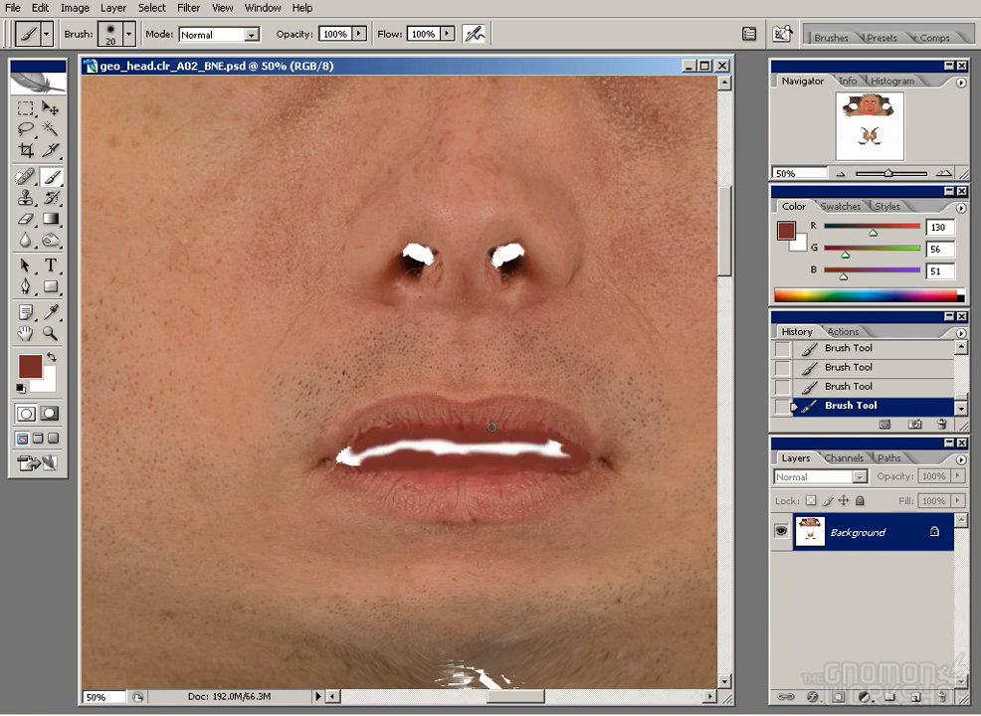
- Fill the white spots in both nostrils with dark brown sampled from the nostril shadows, using a size 20 brush
scroll(390, 287, "up", 2)
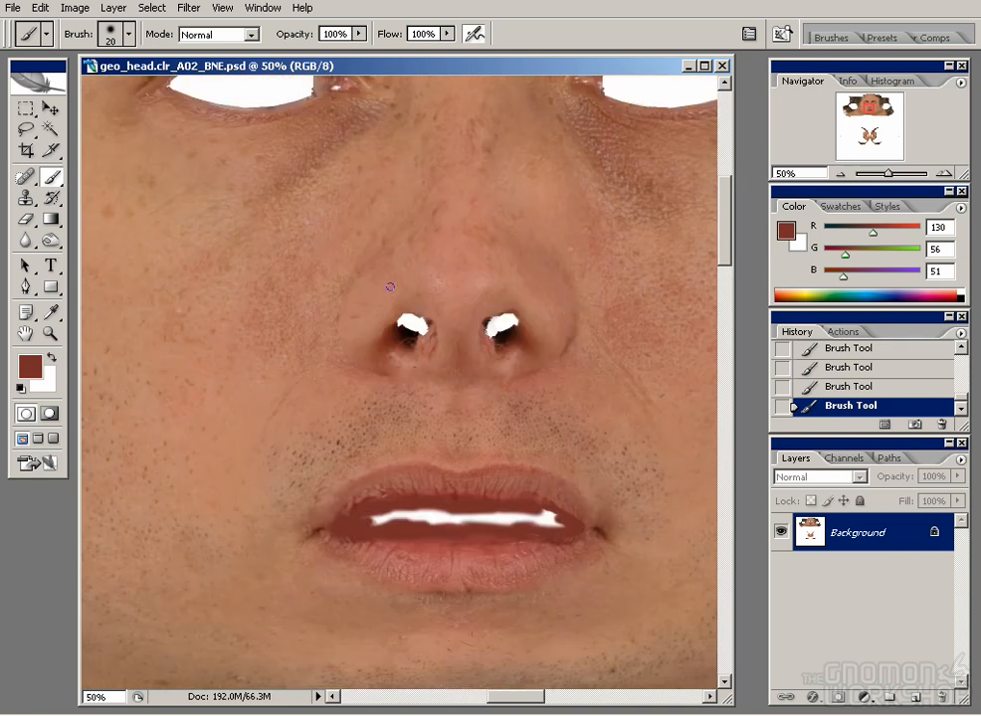
left_click(426, 322, "alt")
left_click(504, 330, "alt")
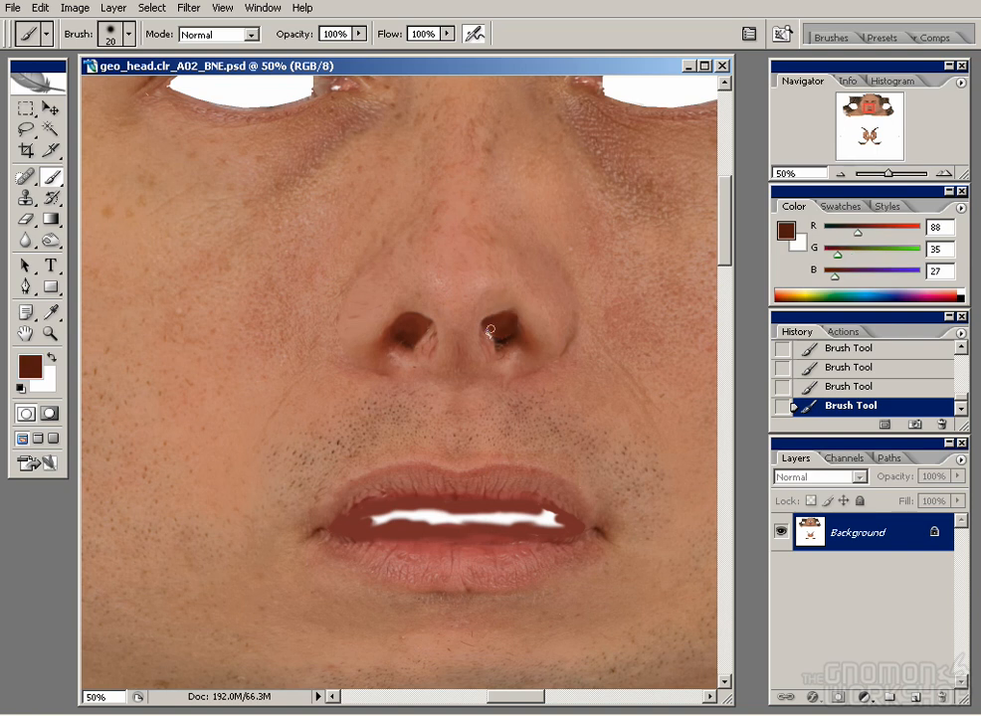
- Turn on proof colours for the face texture
scroll(366, 335, "up", 7)
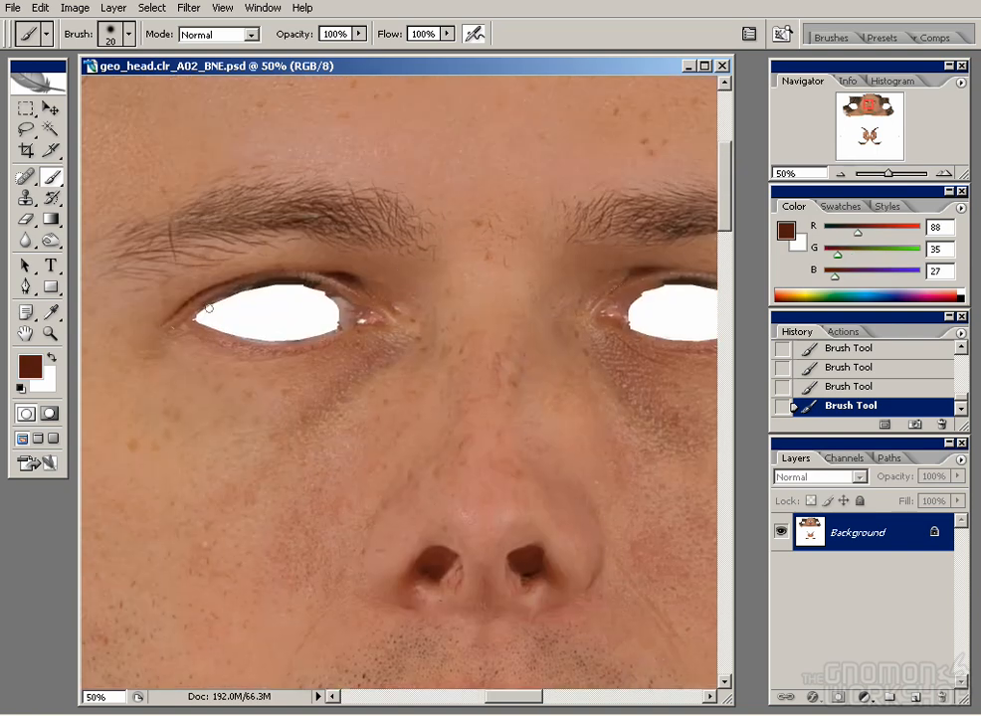
key("ctrl+minus")
left_click(255, 9)
mouse_move(225, 10)
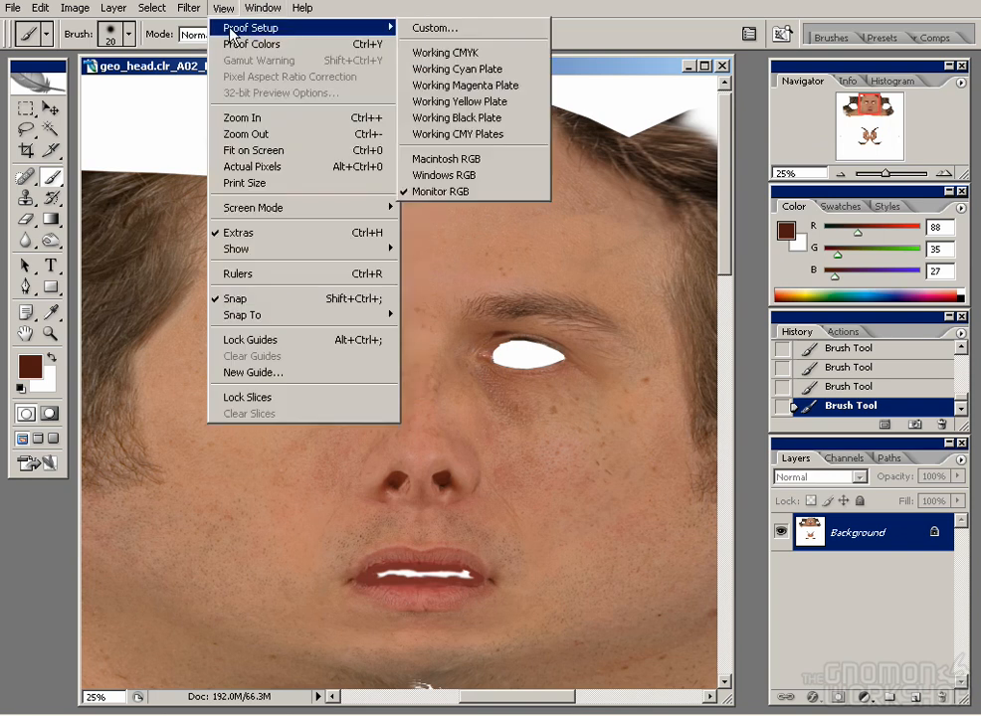
left_click(234, 44)
- Clone clean skin over the white specks under the chin and the stray hair strand across the forehead
left_click_drag(410, 408, 385, 270)
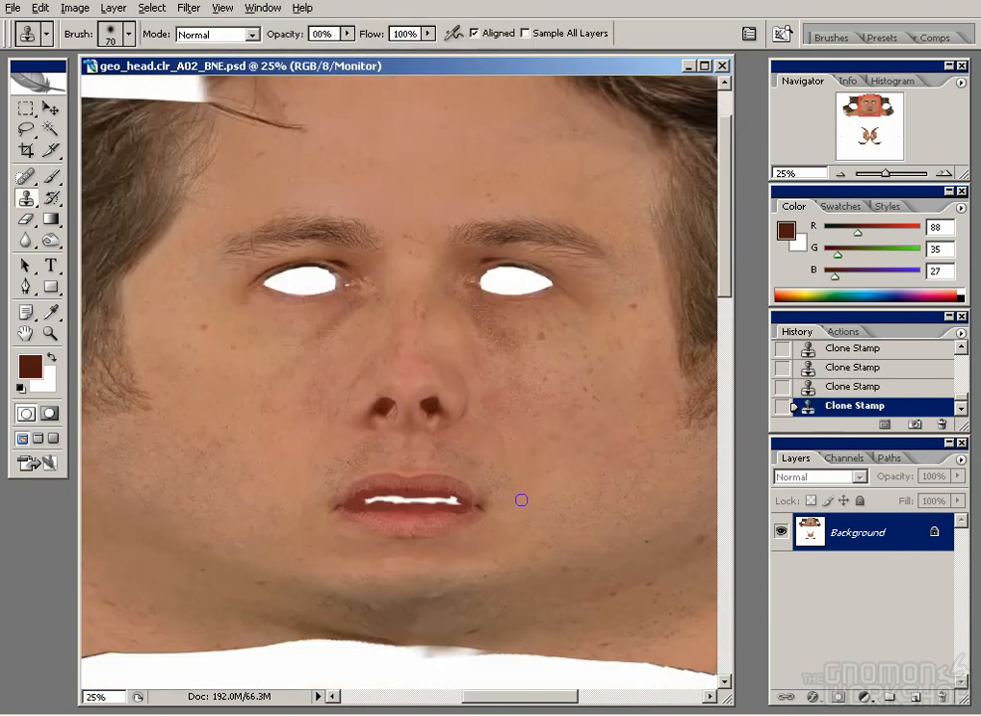
scroll(372, 226, "up", 3)
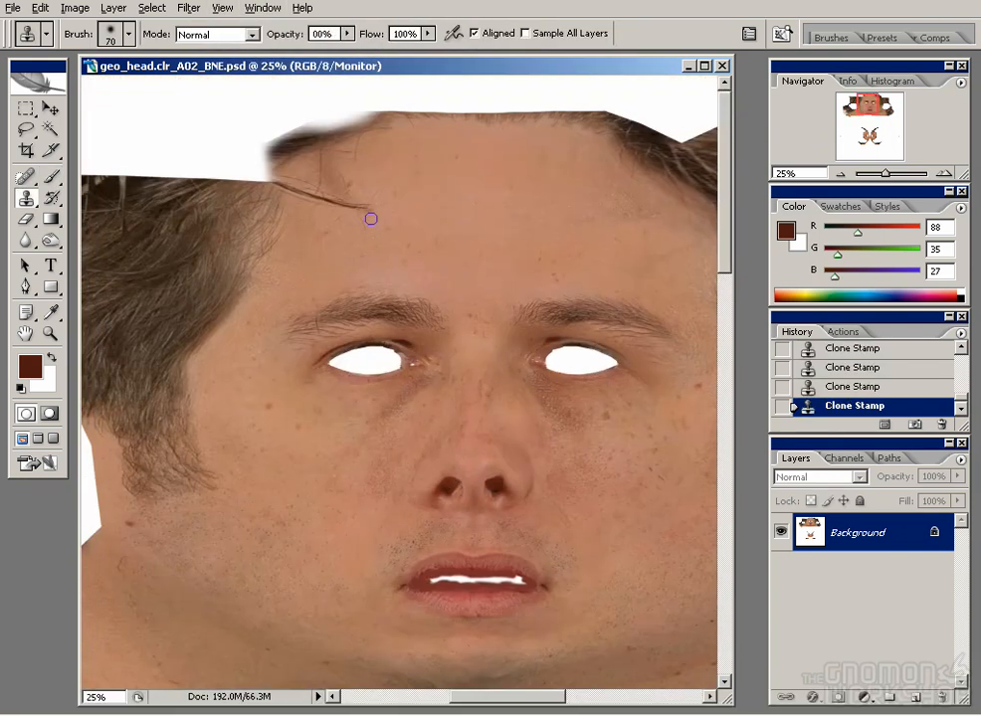
key("ctrl+plus")
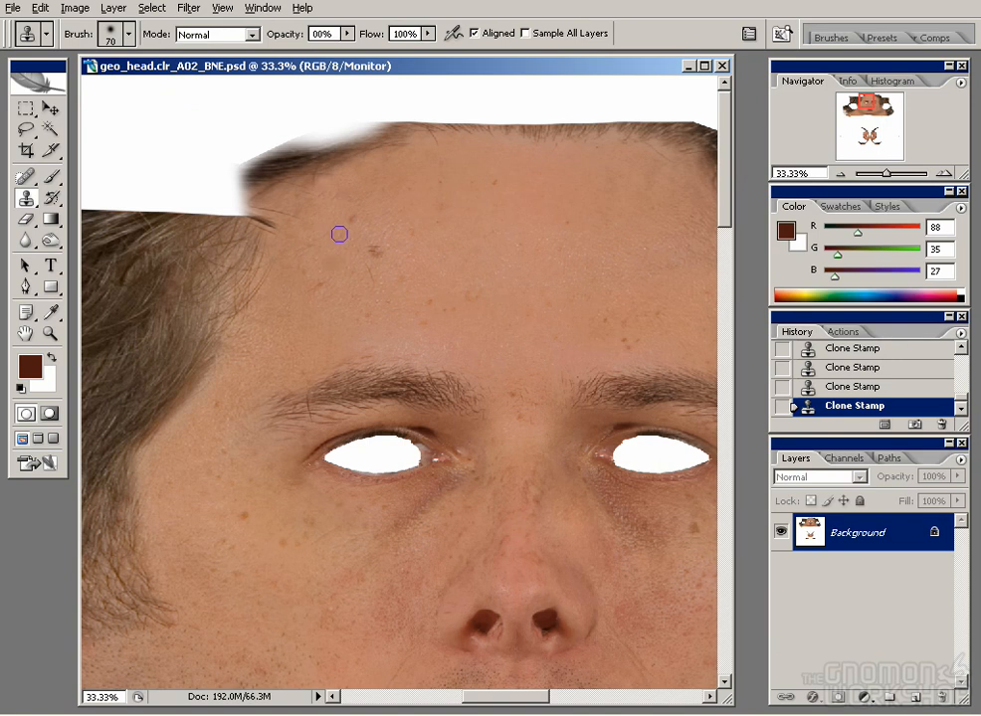
left_click_drag(362, 300, 238, 149)
left_click_drag(578, 403, 379, 518)
left_click_drag(436, 422, 364, 94)
- Open the two neck projection files, paul_neck_proj_Z.PSD and paul_neck2_proj_Z.PSD
left_click(13, 8)
left_click(32, 42)
double_click(340, 120)
left_click(341, 153)
left_click(348, 168, "shift")
key("Return")
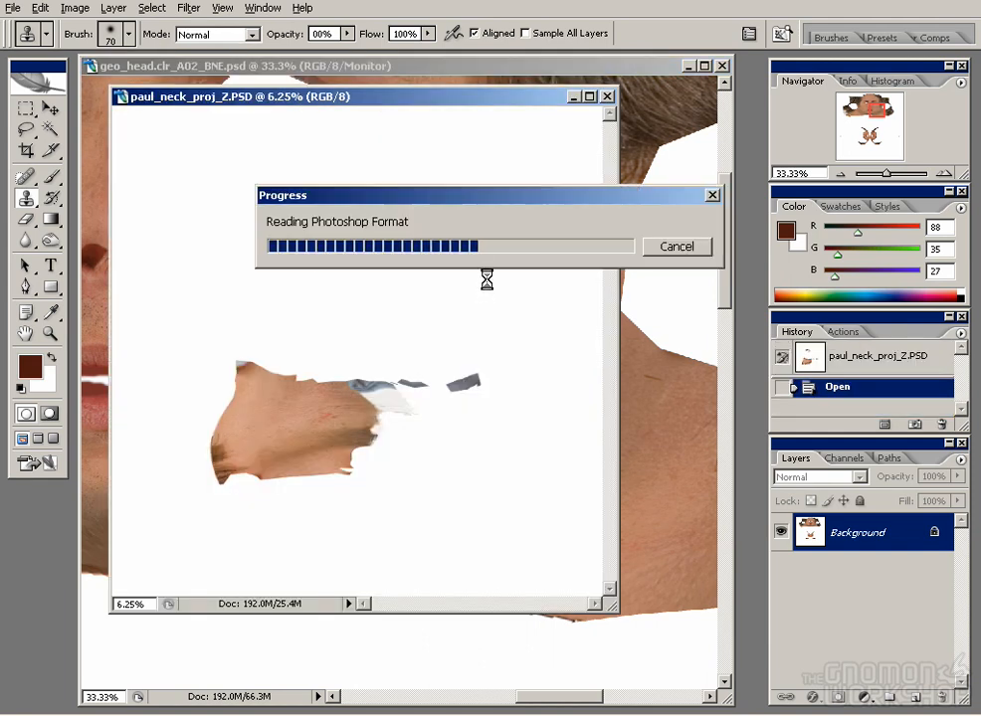
- Copy the paul_neck_proj_Z.PSD image as an aligned layer into paul_neck2_proj_Z.PSD and close the source file
left_click_drag(177, 106, 327, 145)
left_click(250, 98)
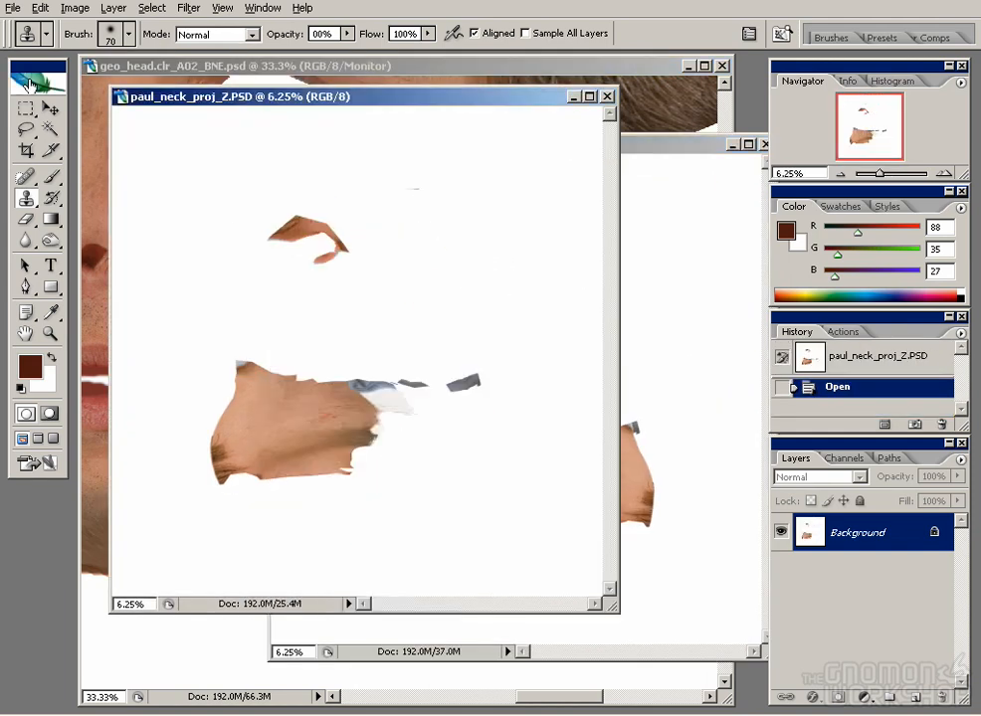
key("v")
left_click_drag(315, 379, 664, 455, "shift")
left_click(607, 97)
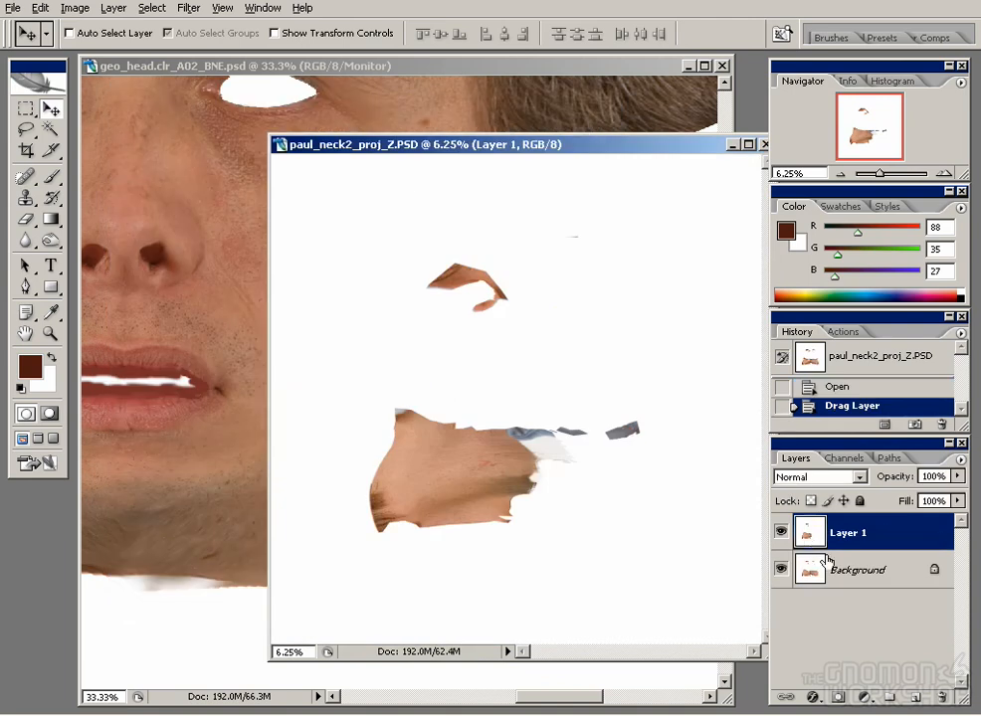
- Add a layer mask to Layer 1 of the neck document and fill it with black
left_click(838, 696)
key("alt+BackSpace")
key("b")
key("ctrl+plus")
key("ctrl+plus")
key("ctrl+plus")
mouse_move(522, 561)
left_mouse_down()
mouse_move(512, 451)
mouse_move(484, 360)
left_mouse_up()
- Paint white and black on Layer 1's mask with a size 500 brush to blend the two neck projections at the centre
key("bracketright")
key("bracketright")
key("bracketright")
key("x")
left_click_drag(443, 414, 490, 438)
key("x")
mouse_move(478, 382)
left_mouse_down()
mouse_move(388, 335)
mouse_move(457, 327)
left_mouse_up()
left_click(510, 416)
key("x")
key("x")
left_click_drag(482, 473, 487, 435)
left_click_drag(525, 497, 613, 567)
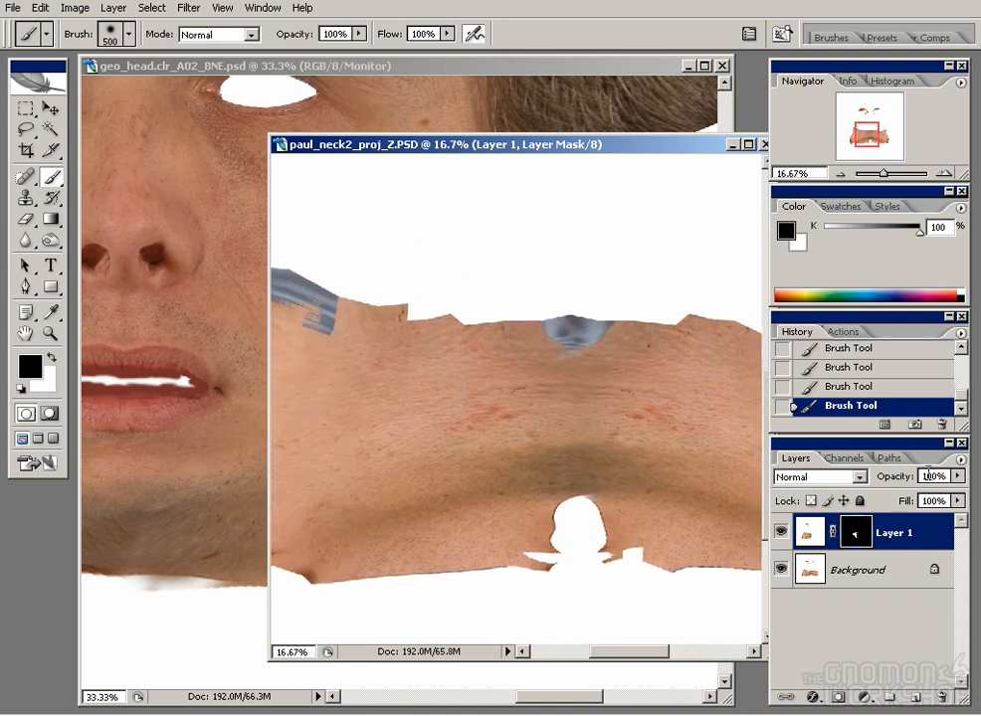
- Flatten the blended neck image and flip its canvas vertically
left_click(960, 460)
left_click(903, 418)
key("v")
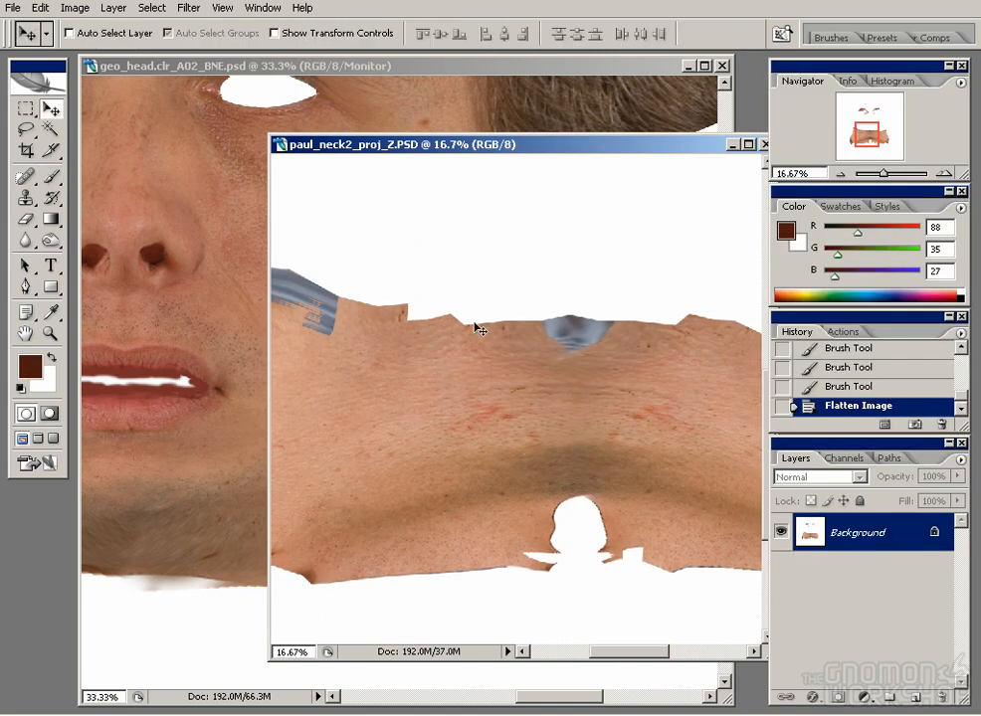
left_click(89, 9)
mouse_move(151, 182)
left_click(309, 274)
- Copy the flipped neck as an aligned layer into geo_head.clr_A02_BNE.psd and hide it with a black layer mask
left_click_drag(511, 364, 218, 355, "shift")
key("ctrl+minus")
key("ctrl+minus")
key("ctrl+minus")
key("alt+BackSpace")
key("ctrl+z")
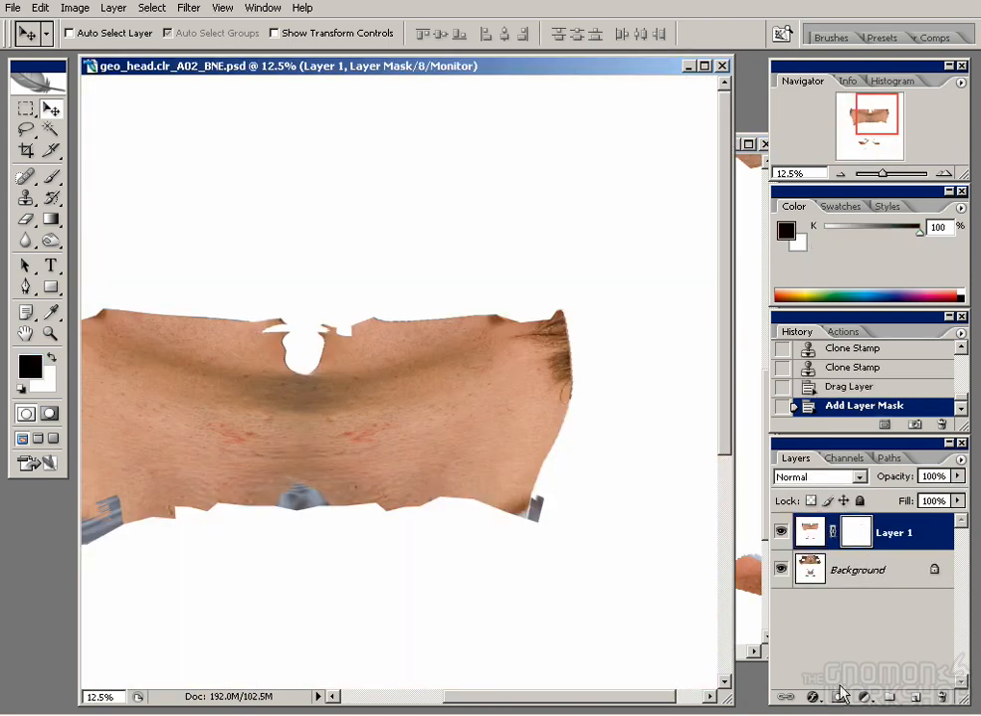
left_click(838, 697)
key("d")
key("alt+BackSpace")
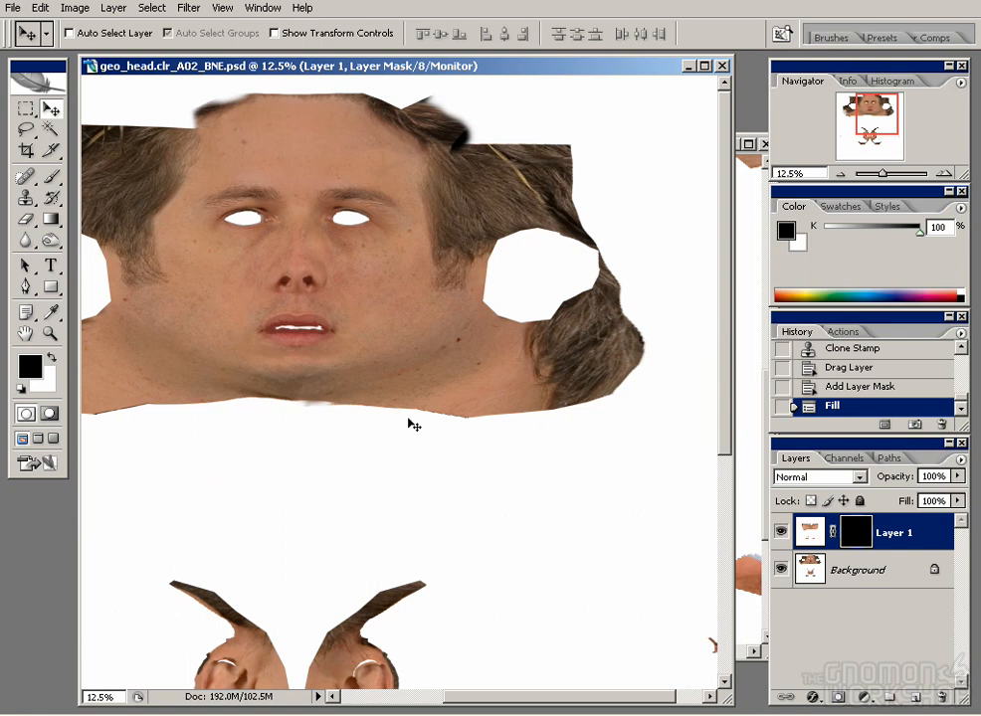
- Paint white and black on Layer 1's mask with a size 500 brush to reveal the neck below the jaw and chin
key("b")
key("ctrl+plus")
mouse_move(352, 423)
left_mouse_down()
mouse_move(438, 383)
mouse_move(285, 431)
mouse_move(536, 422)
mouse_move(599, 453)
left_mouse_up()
key("x")
key("bracketleft")
key("bracketleft")
key("bracketleft")
key("bracketleft")
key("bracketleft")
key("bracketleft")
key("bracketleft")
left_click_drag(378, 438, 552, 408)
mouse_move(373, 414)
left_mouse_down()
mouse_move(324, 414)
mouse_move(417, 418)
left_mouse_up()
left_click_drag(288, 428, 149, 403)
left_click_drag(280, 368, 342, 315)
mouse_move(210, 359)
left_mouse_down()
mouse_move(602, 426)
mouse_move(453, 452)
left_mouse_up()
mouse_move(512, 459)
left_mouse_down()
mouse_move(629, 475)
mouse_move(560, 468)
mouse_move(442, 548)
left_mouse_up()
left_click_drag(601, 487, 624, 440)
left_click_drag(218, 437, 622, 413)
mouse_move(229, 408)
left_mouse_down()
mouse_move(218, 438)
mouse_move(258, 448)
left_mouse_up()
key("x")
key("x")
mouse_move(238, 398)
left_mouse_down()
mouse_move(305, 501)
mouse_move(358, 550)
left_mouse_up()
mouse_move(695, 455)
left_mouse_down()
mouse_move(533, 441)
mouse_move(456, 552)
left_mouse_up()
key("ctrl+plus")
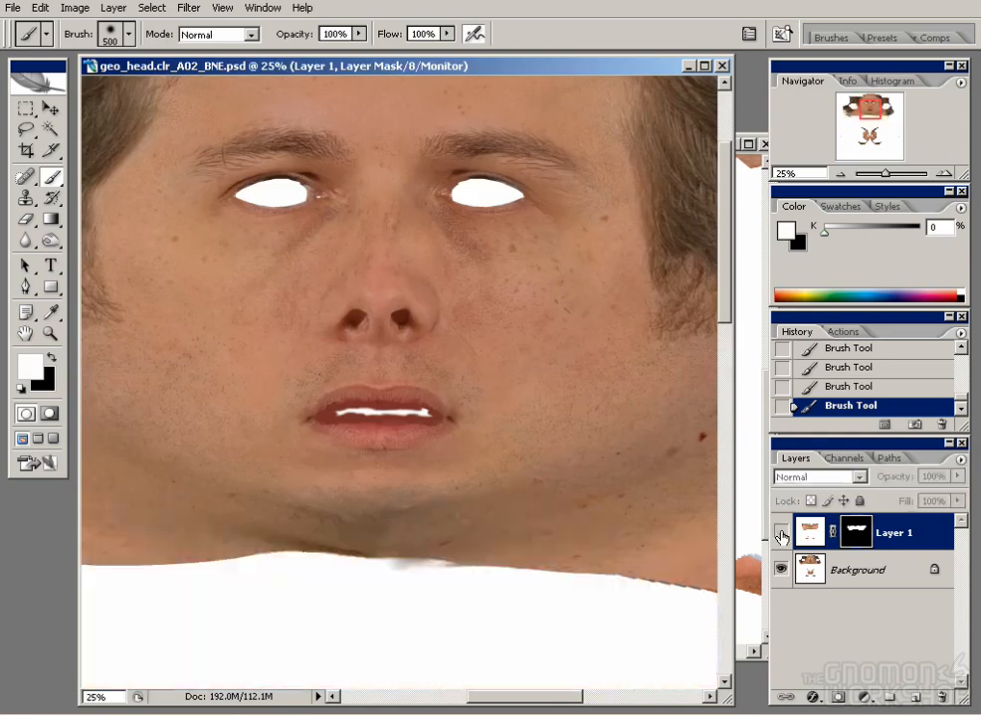
- Refine Layer 1's mask along the jawline and chin with a size 250 brush, alternating black and white
key("bracketleft")
key("bracketleft")
key("bracketleft")
key("x")
mouse_move(596, 508)
left_mouse_down()
mouse_move(560, 545)
mouse_move(618, 537)
left_mouse_up()
key("x")
key("x")
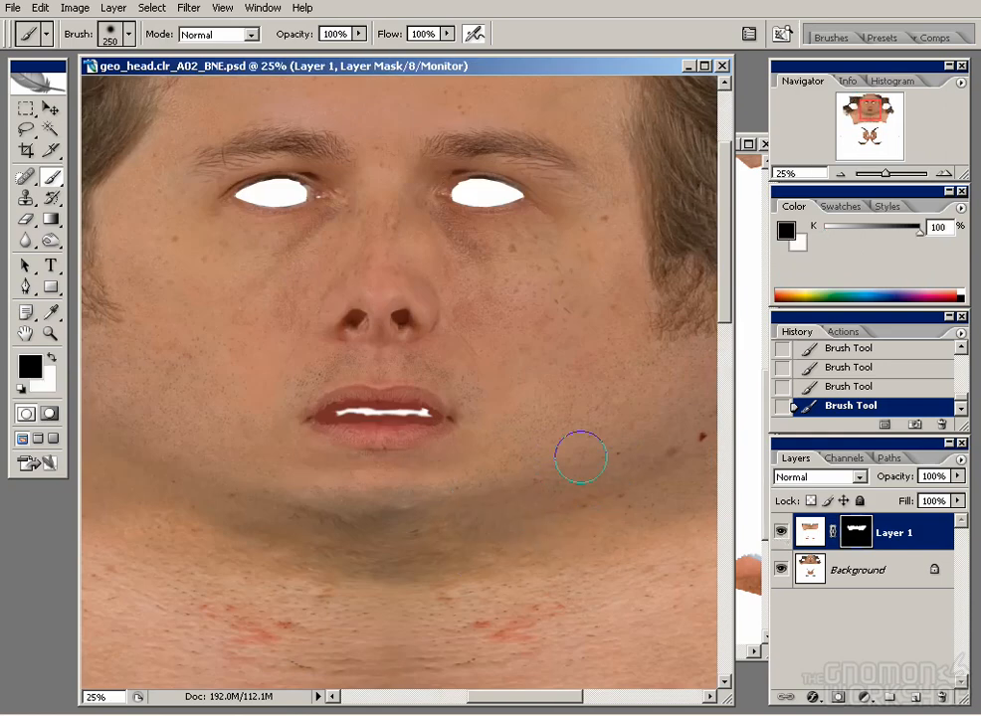
left_click_drag(563, 441, 674, 372)
key("x")
left_click_drag(247, 472, 184, 438)
key("x")
left_click_drag(365, 462, 363, 472)
key("x")
left_click_drag(474, 504, 398, 481)
mouse_move(400, 482)
left_mouse_down()
mouse_move(489, 477)
mouse_move(392, 473)
mouse_move(477, 489)
mouse_move(420, 484)
left_mouse_up()
key("x")
key("x")
key("x")
left_click_drag(454, 436, 426, 443)
key("x")
left_click_drag(426, 443, 458, 428)
mouse_move(572, 482)
left_mouse_down()
mouse_move(521, 471)
mouse_move(426, 418)
left_mouse_up()
key("ctrl+minus")
- Clone clean skin over the right-hand red blotches and across the neck on Layer 1, enlarging the brush to 150
key("ctrl+plus")
key("ctrl+grave")
key("s")
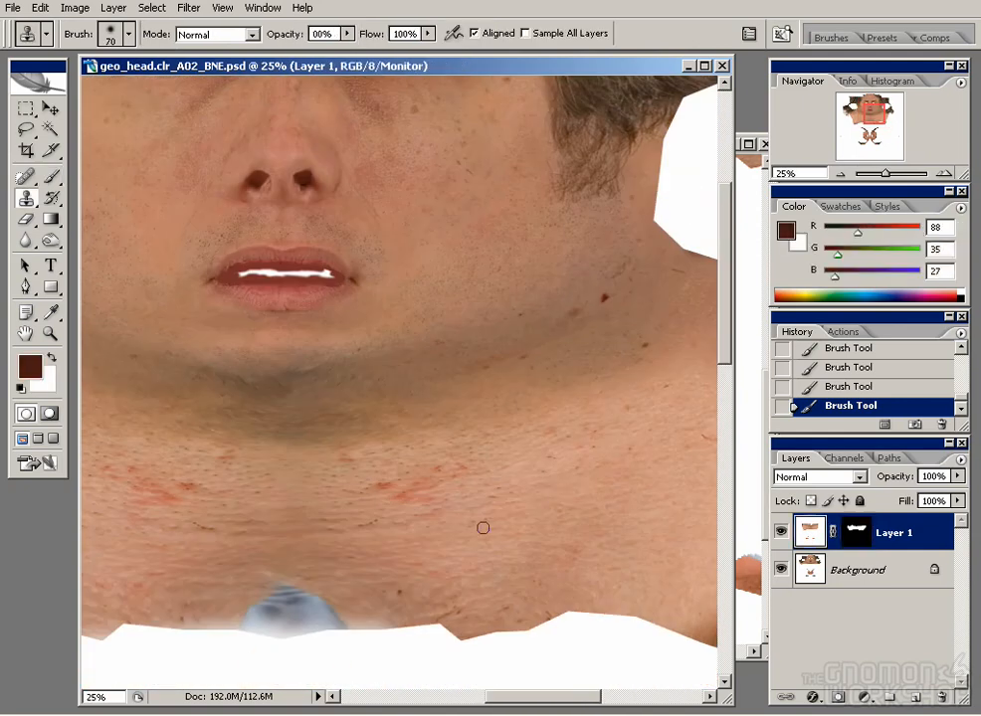
left_click_drag(413, 473, 388, 484)
left_click_drag(392, 483, 374, 489)
left_click_drag(310, 535, 429, 514)
key("bracketright")
key("bracketright")
key("bracketright")
key("bracketright")
key("bracketright")
left_click(592, 517, "alt")
left_click(819, 40)
left_click(647, 101)
left_click(819, 41)
left_click(826, 37)
left_click(709, 194)
left_click(826, 38)
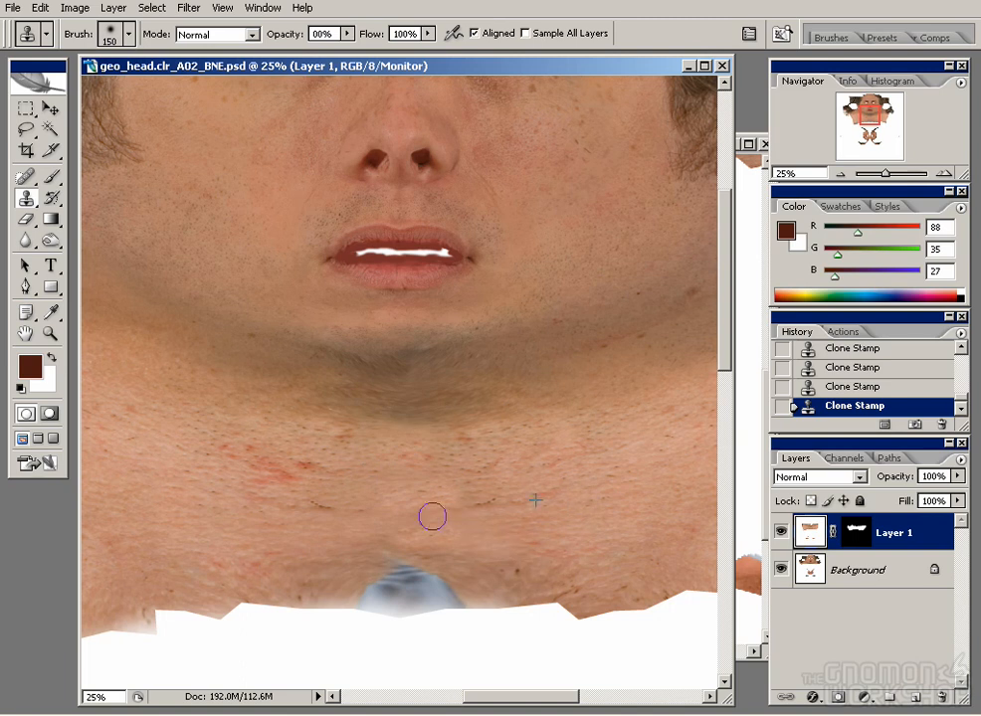
- Clone neck skin over the blue shirt collar at the centre of the neck's lower edge, using brush sizes 150 and 250
left_click(335, 526, "alt")
mouse_move(287, 570)
left_mouse_down()
mouse_move(291, 580)
mouse_move(372, 581)
left_mouse_up()
left_click_drag(289, 564, 398, 534)
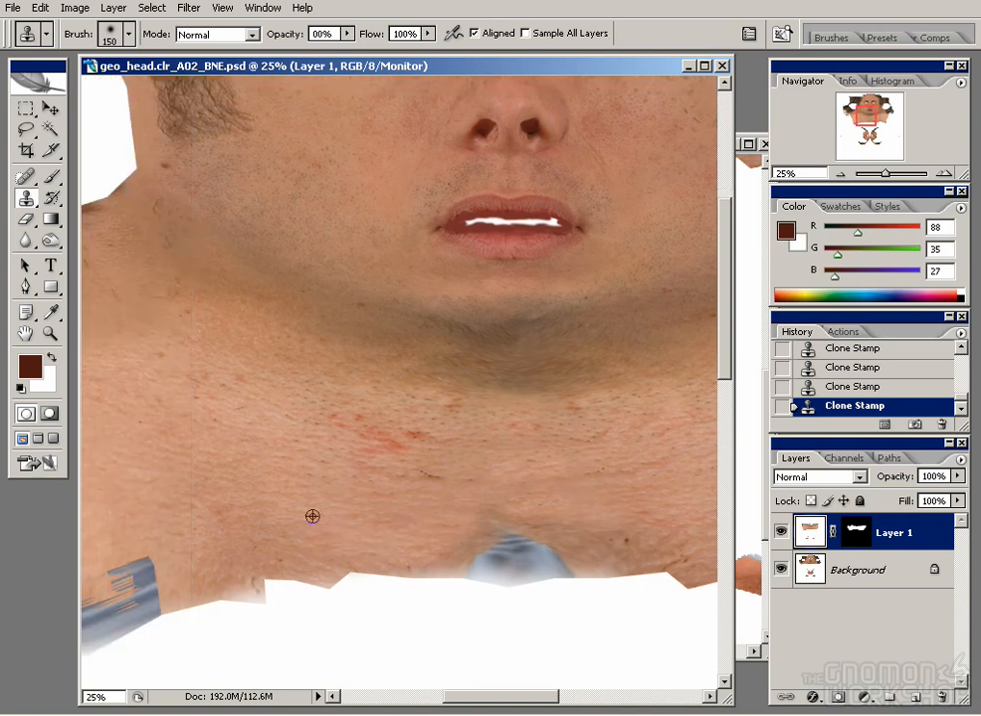
left_click_drag(501, 533, 537, 538)
left_click(390, 537, "alt")
left_click_drag(460, 559, 533, 558)
mouse_move(603, 532)
left_mouse_down()
mouse_move(488, 523)
mouse_move(533, 524)
left_mouse_up()
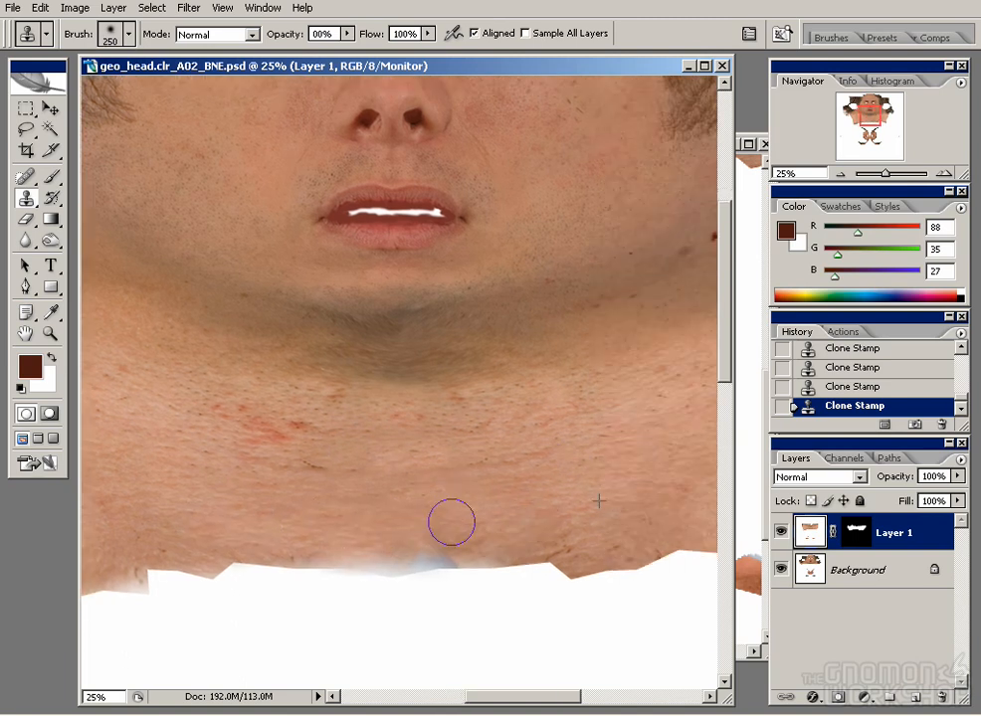
- Compare the blend with Layer 1 hidden and shown, and touch up its mask near the jaw with a size 250 brush
left_click_drag(564, 369, 371, 373)
left_click(782, 532)
left_click(782, 533)
key("b")
key("d")
left_click(857, 532)
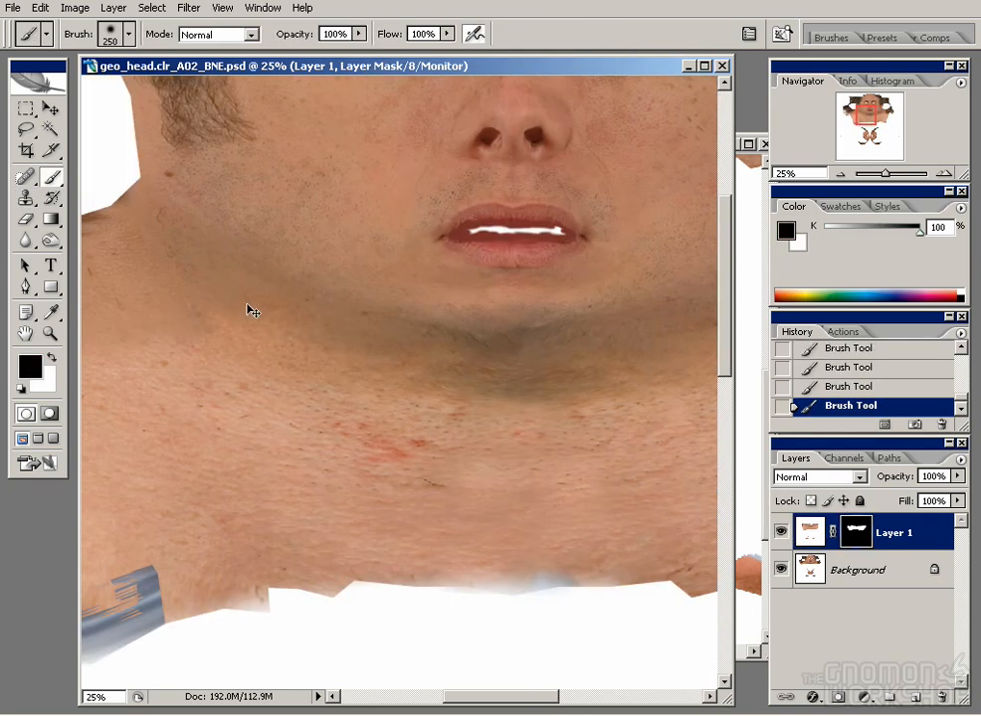
- Desaturate Layer 1's skin under both sides of the jaw using the Sponge tool at size 300 and 50% flow
key("ctrl+minus")
left_click(810, 533)
key("o")
key("shift+o")
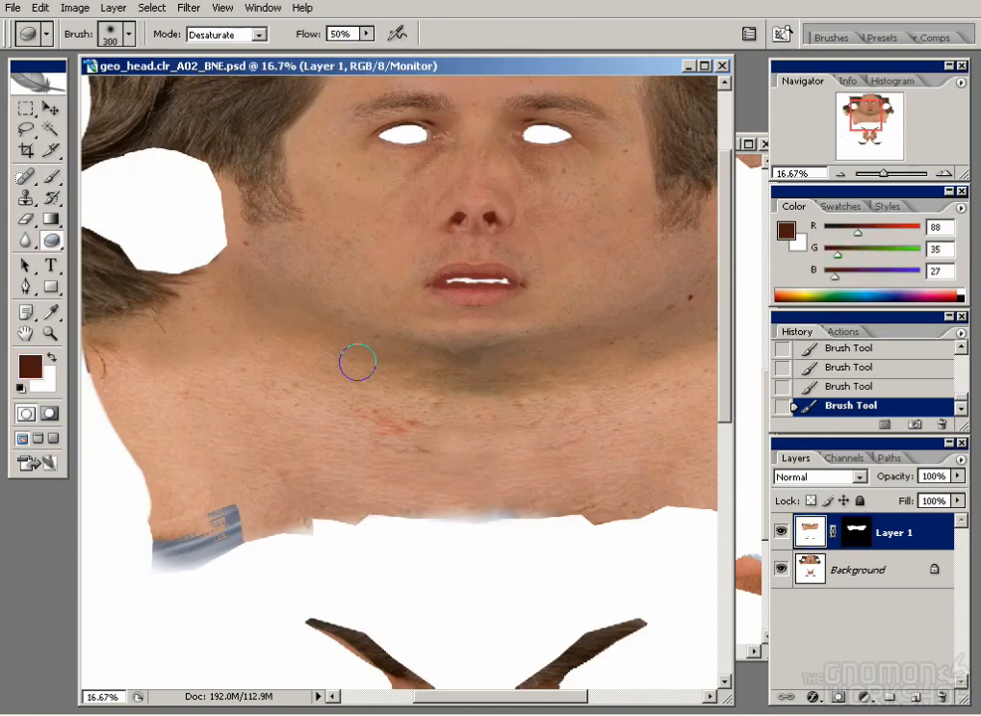
left_click_drag(325, 358, 219, 256)
key("bracketright")
left_click_drag(250, 275, 418, 359)
left_click_drag(659, 297, 558, 355)
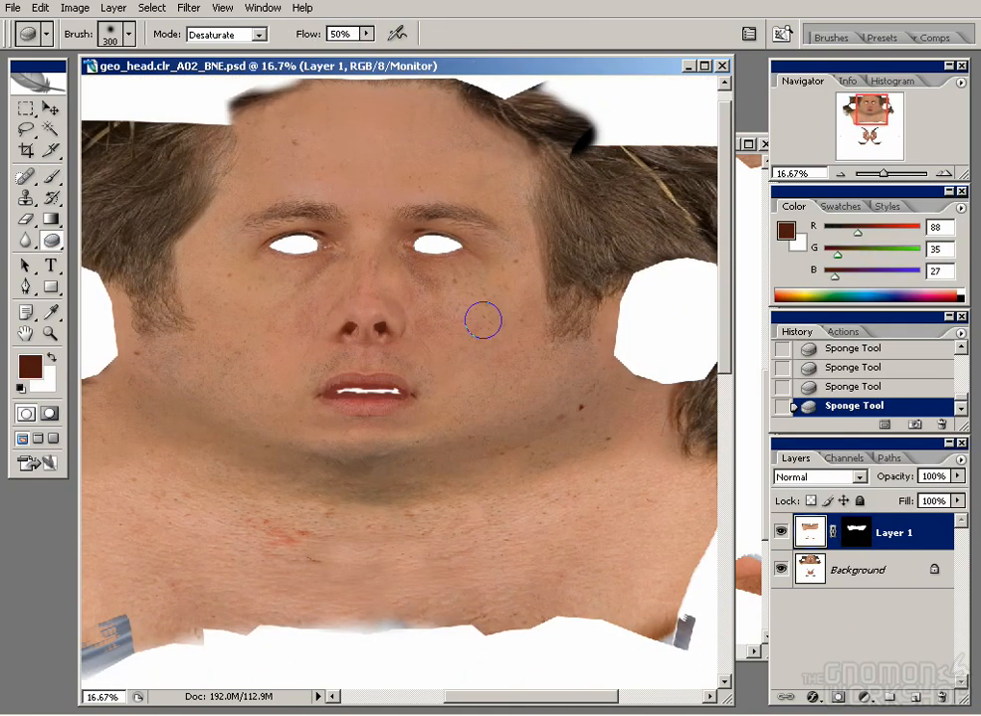
- Clone skin over the last bit of blue collar and paint Layer 1's mask white along the neck's lower edge
scroll(443, 409, "down", 2)
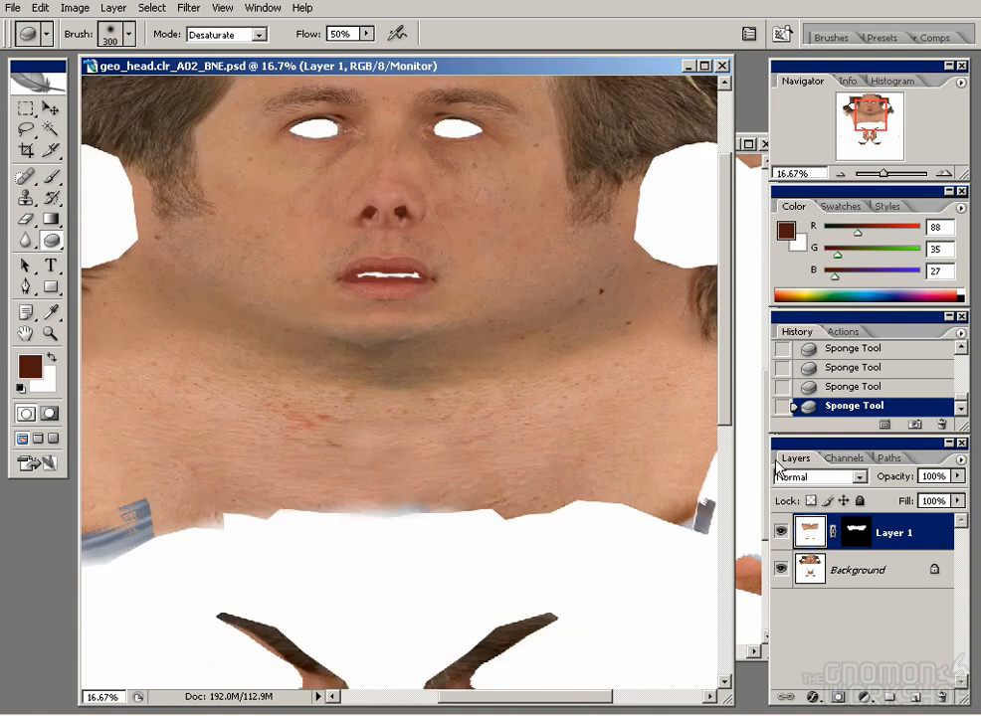
key("s")
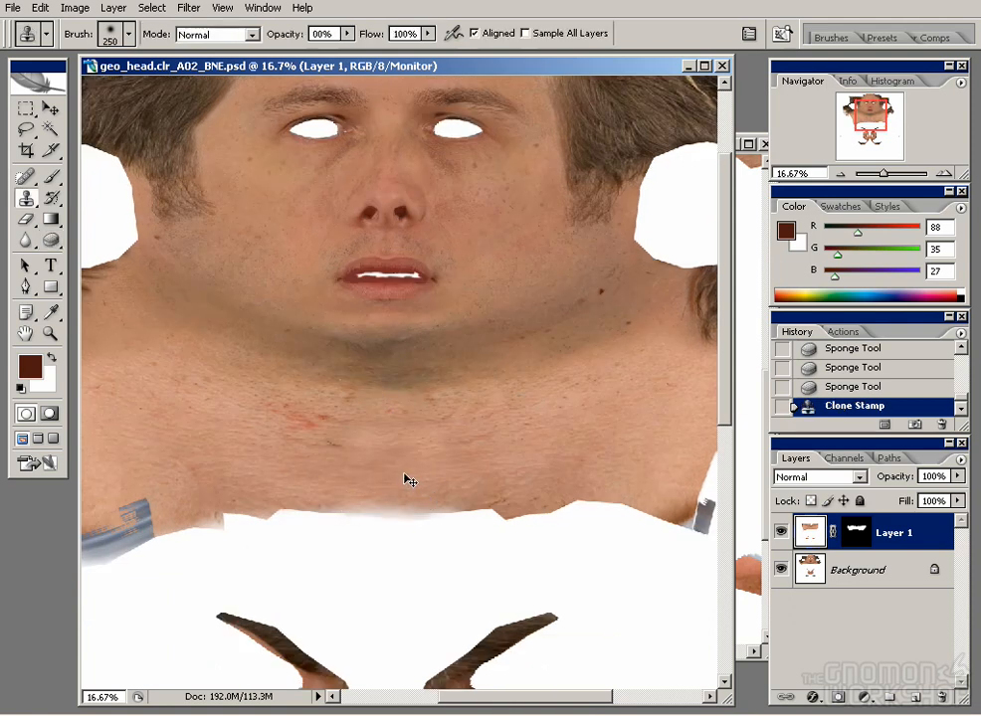
left_click(851, 527)
key("b")
left_click_drag(378, 506, 339, 511)
key("ctrl+z")
key("x")
mouse_move(418, 516)
left_mouse_down()
mouse_move(250, 531)
mouse_move(185, 517)
left_mouse_up()
- Clone skin along the neck's lower edge and over the remaining blemishes on Layer 1
left_click(809, 533)
key("s")
left_click_drag(390, 510, 343, 514)
left_click_drag(383, 514, 428, 506)
left_click_drag(320, 422, 305, 434)
left_click_drag(521, 382, 537, 480)
key("alt+space")
left_click_drag(332, 437, 361, 455)
left_click(76, 8)
mouse_move(101, 52)
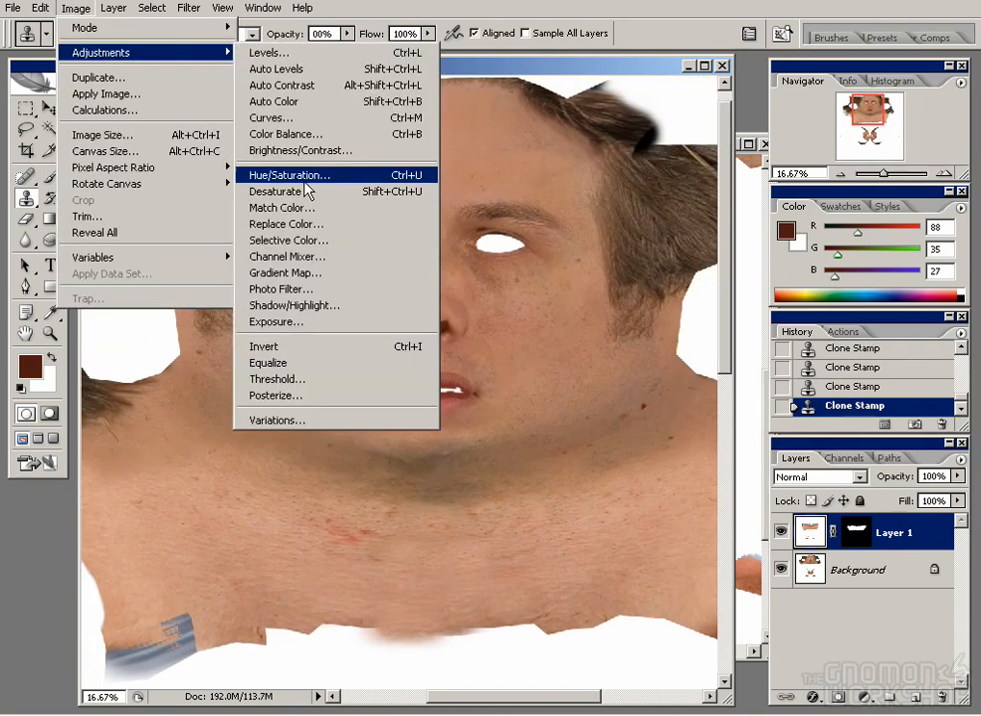
left_click(271, 117)
left_click_drag(410, 281, 408, 290)
left_click_drag(447, 105, 753, 171)
left_click_drag(719, 357, 713, 356)
left_click(904, 241)
- Lower Layer 1's brightness and contrast slightly with Brightness/Contrast and compare the neck before and after
left_click(113, 7)
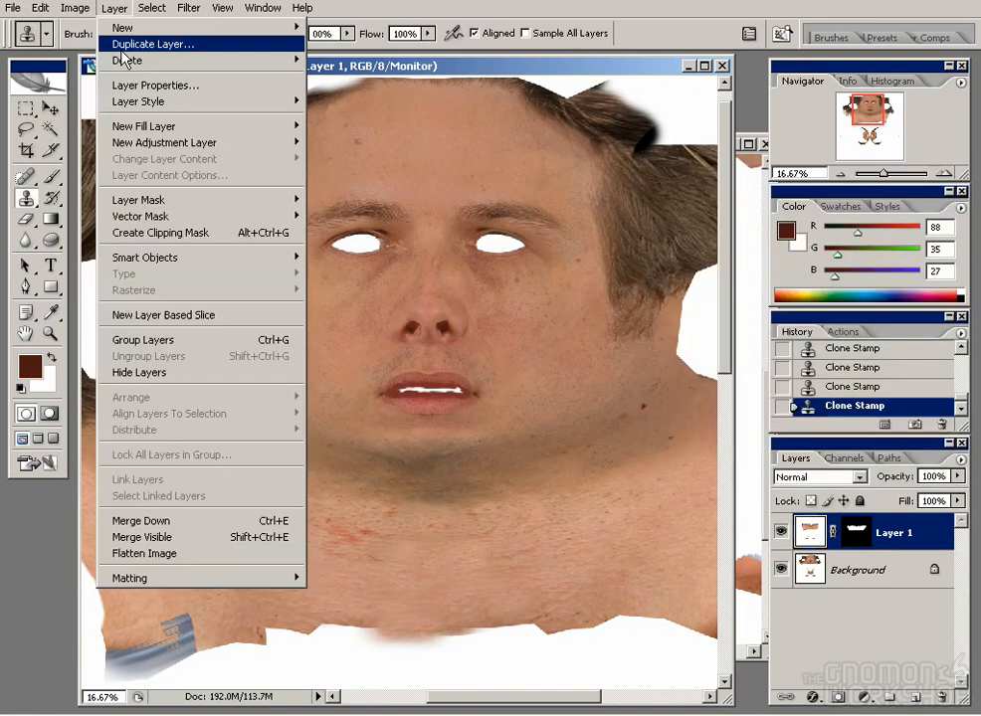
mouse_move(102, 53)
left_click(394, 151)
left_click_drag(447, 236, 430, 236)
left_click_drag(447, 288, 433, 288)
left_click_drag(430, 236, 424, 236)
left_click_drag(434, 288, 439, 289)
left_click_drag(440, 289, 438, 288)
left_click_drag(414, 233, 422, 234)
left_click(579, 204)
key("ctrl+z")
key("ctrl+z")
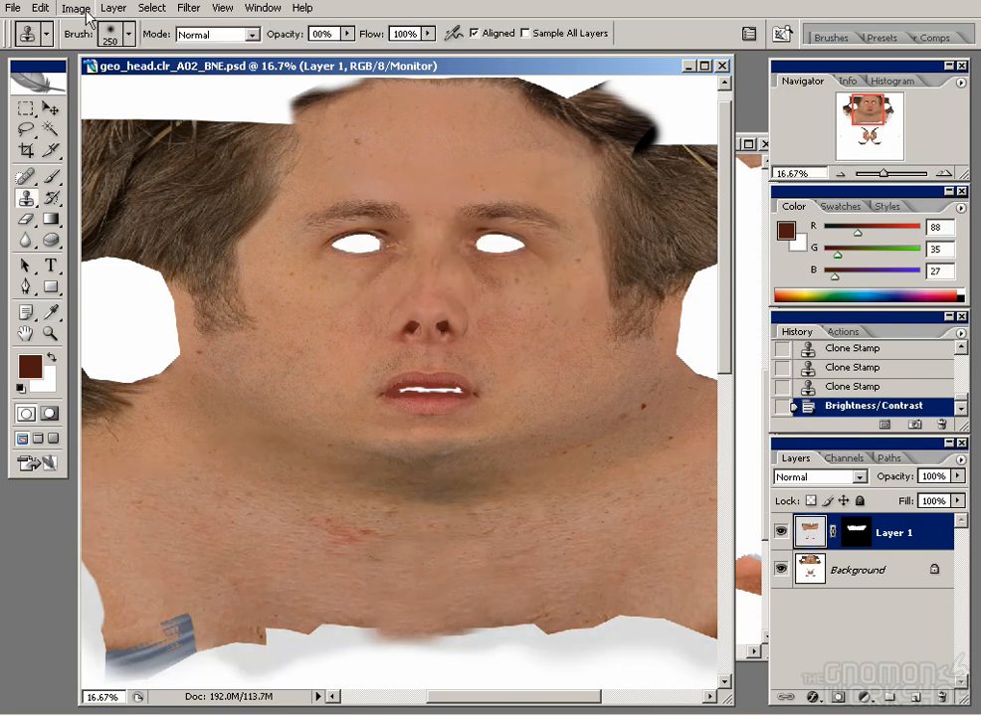
- Clone skin over the blue collar patch at the neck's outer edge and save the document
key("ctrl+u")
key("Escape")
key("s")
left_click_drag(517, 269, 465, 291)
key("ctrl+s")
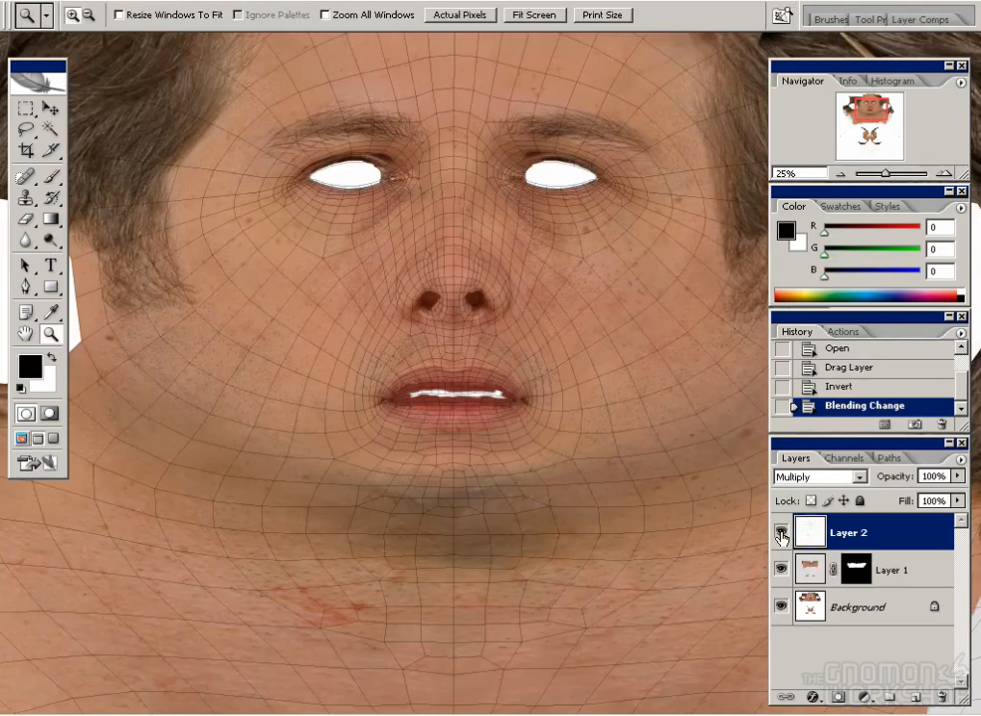
- Browse to the folder of source photos for opening a file and show its contents as thumbnails
left_click_drag(244, 229, 619, 216)
key("ctrl+minus")
left_click_drag(623, 378, 363, 378)
key("ctrl+o")
left_click(572, 92)
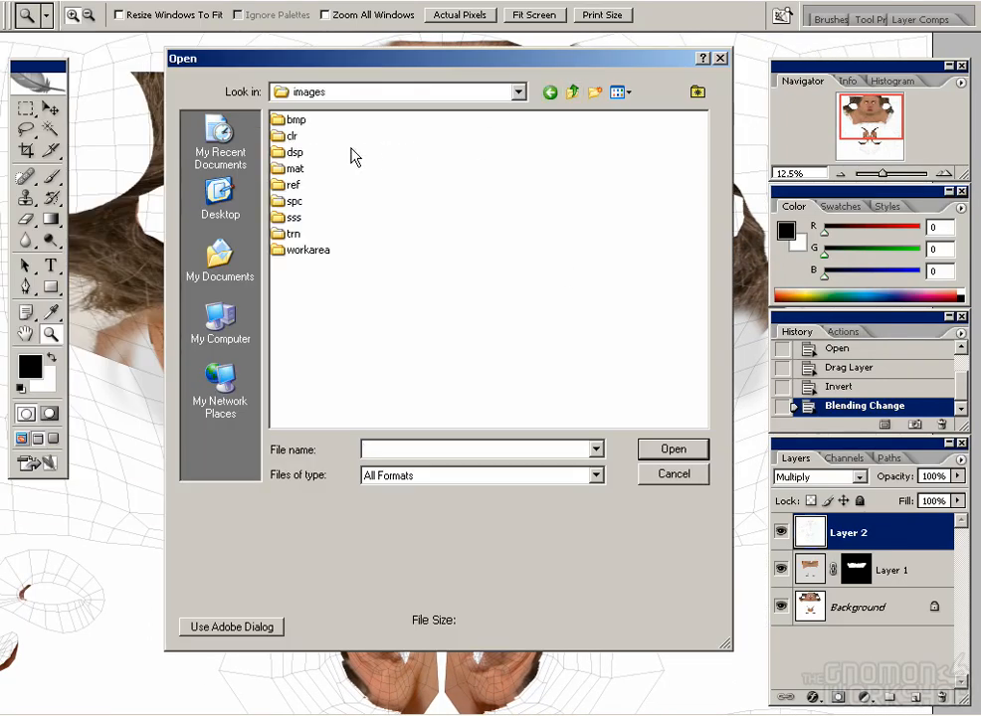
double_click(325, 121)
left_click(620, 92)
left_click(638, 107)
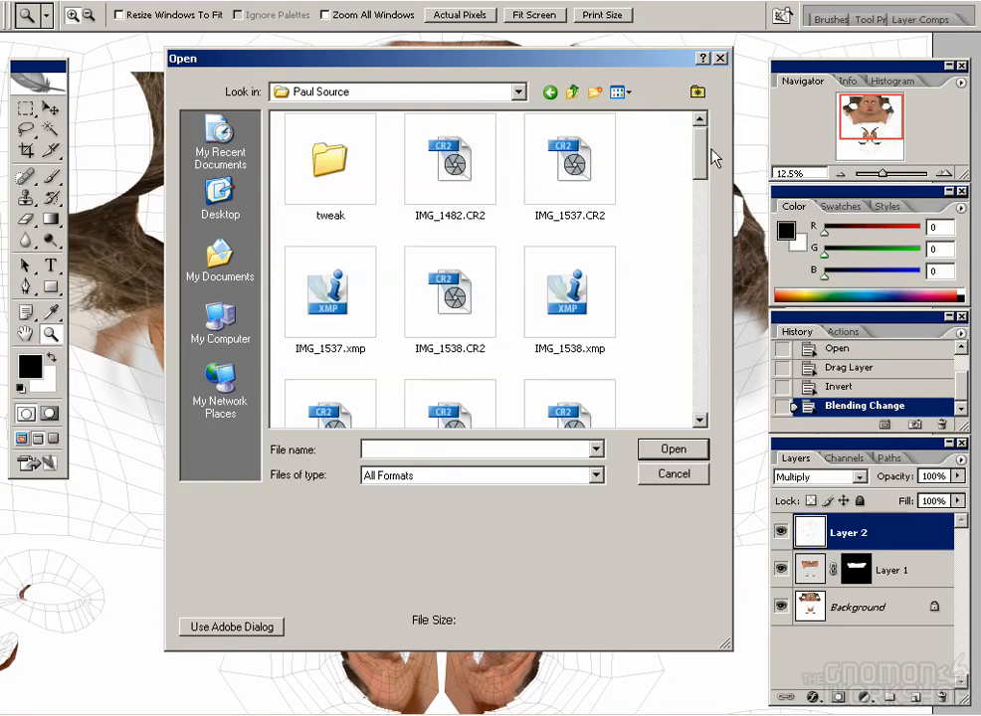
- Examine the raw head photos in the source folder to find a suitable side view
left_click(574, 161)
left_click_drag(702, 156, 702, 204)
left_click(322, 195)
left_click(322, 239)
left_click(569, 260)
left_click(572, 289)
left_click(454, 283)
left_click(563, 298)
left_click(457, 371)
left_click(352, 215)
left_click(477, 163)
left_click(600, 170)
left_click(501, 169)
left_click(444, 294)
- Open the side-view photo IMG_1543.CR2, discarding its embedded colour profile
left_click(606, 237)
double_click(605, 244)
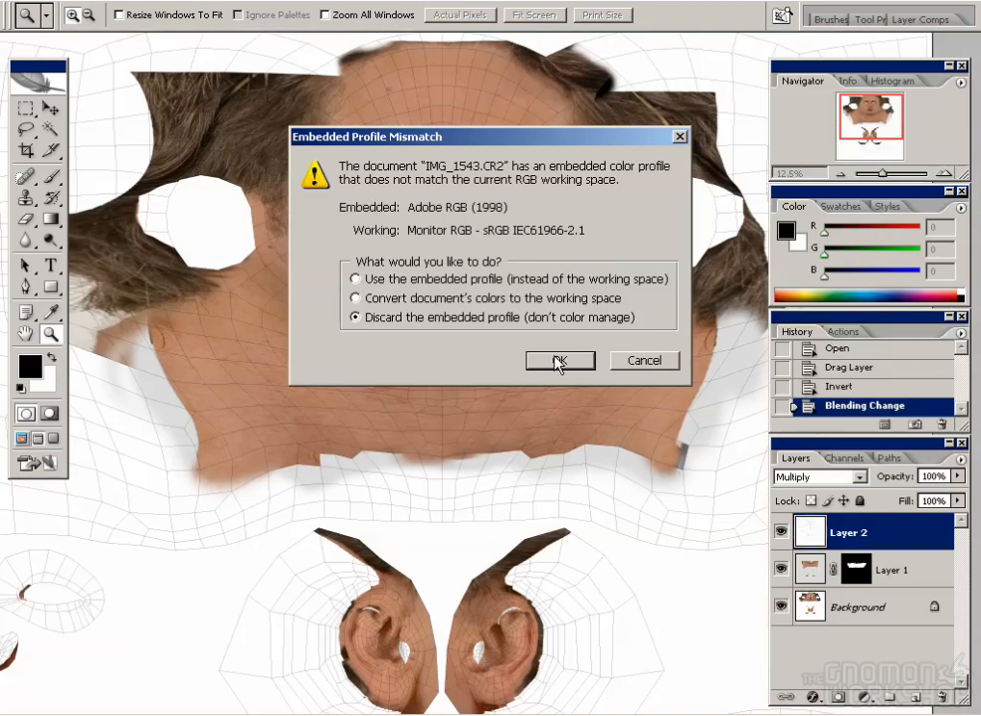
left_click(559, 361)
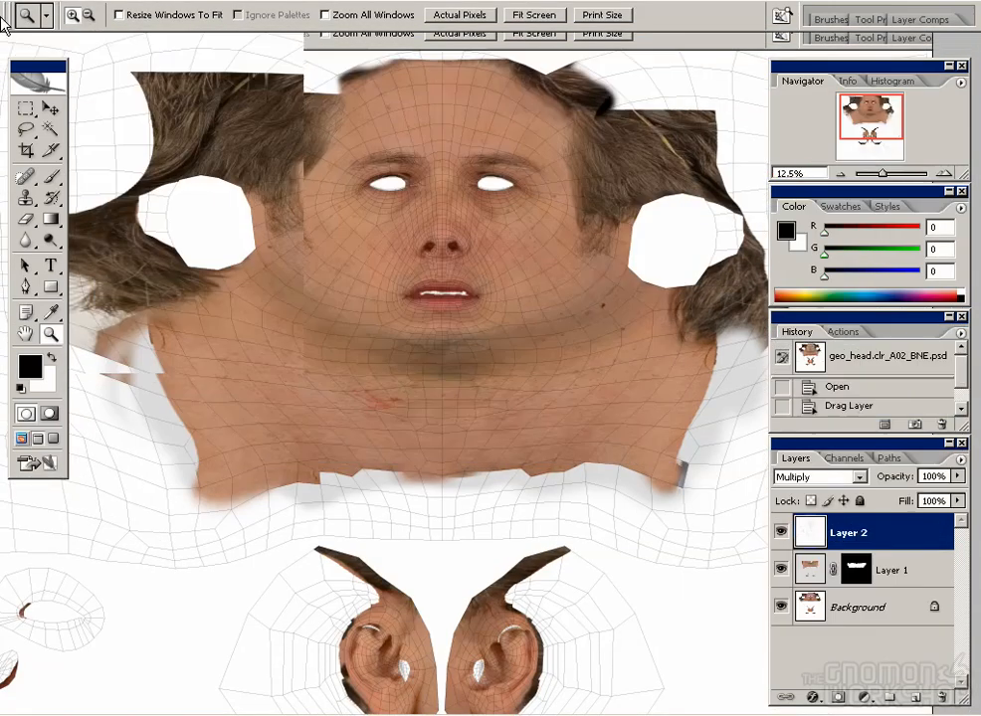
- Reopen the recently used side-view photo IMG_1543.CR2 through Camera Raw
left_click(14, 9)
mouse_move(130, 75)
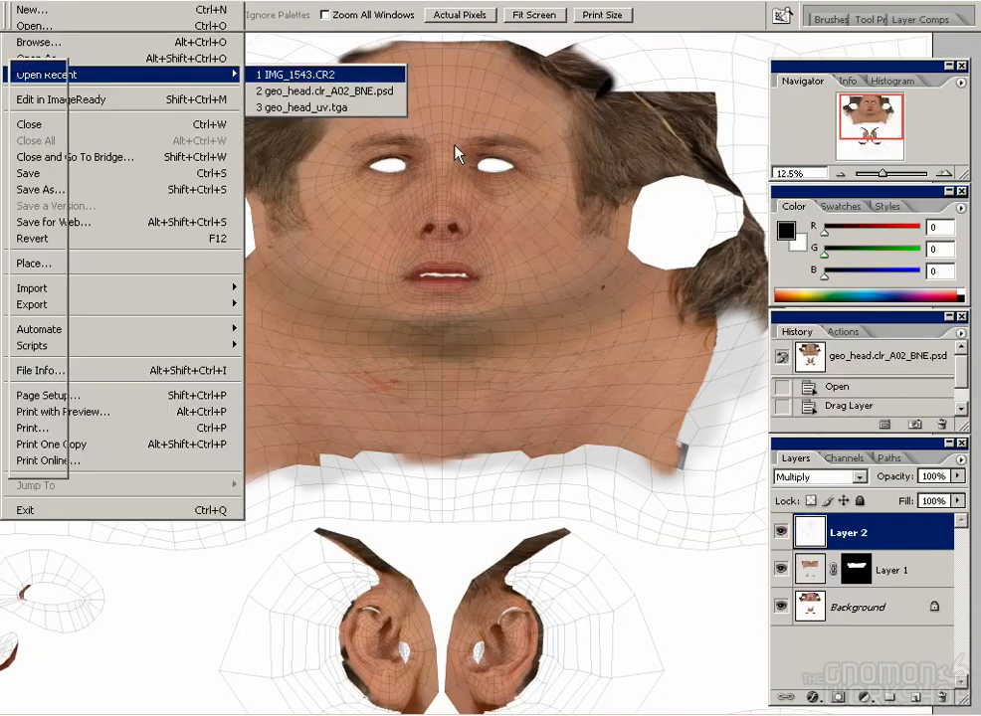
left_click(296, 75)
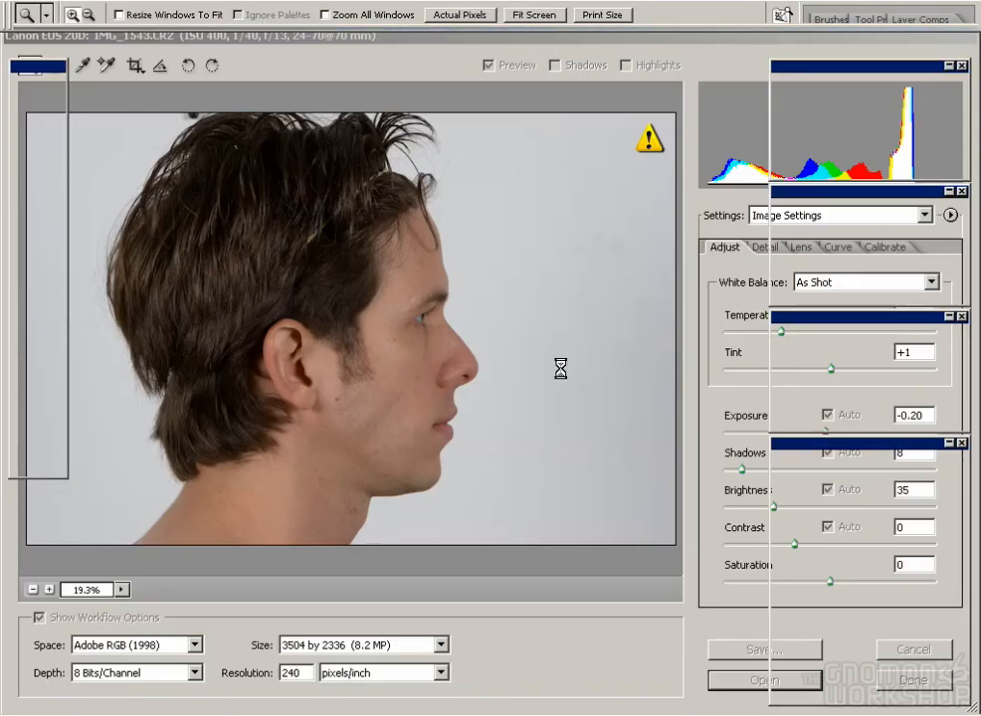
left_click(448, 317)
left_click(560, 359)
- Copy the nape, neck and jaw region from the side-view photo and paste it over the outer neck of the head texture
key("v")
key("m")
left_click_drag(204, 320, 432, 453)
key("ctrl+c")
left_click(449, 497)
key("ctrl+v")
key("v")
left_click_drag(602, 574, 280, 424)
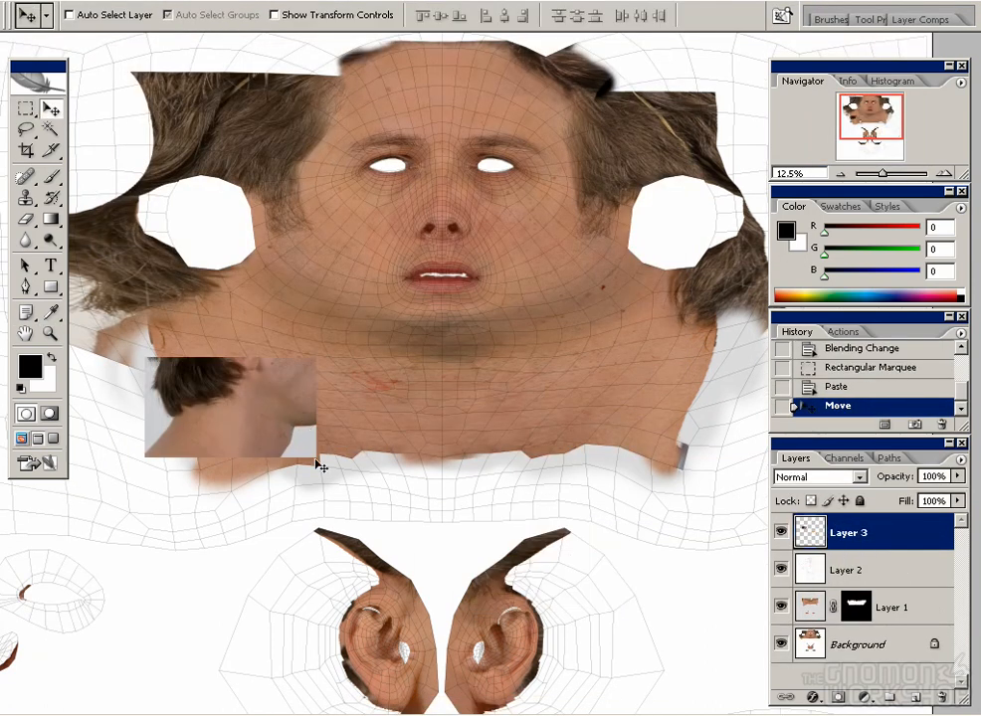
- Enable the transform controls and scale the pasted neck patch up proportionally, comparing its skin detail with the texture
left_click(274, 15)
left_click_drag(316, 356, 400, 306, "alt+shift")
key("Return")
double_click(50, 334)
key("ctrl+minus")
key("ctrl+minus")
key("ctrl+minus")
key("ctrl+minus")
key("ctrl+minus")
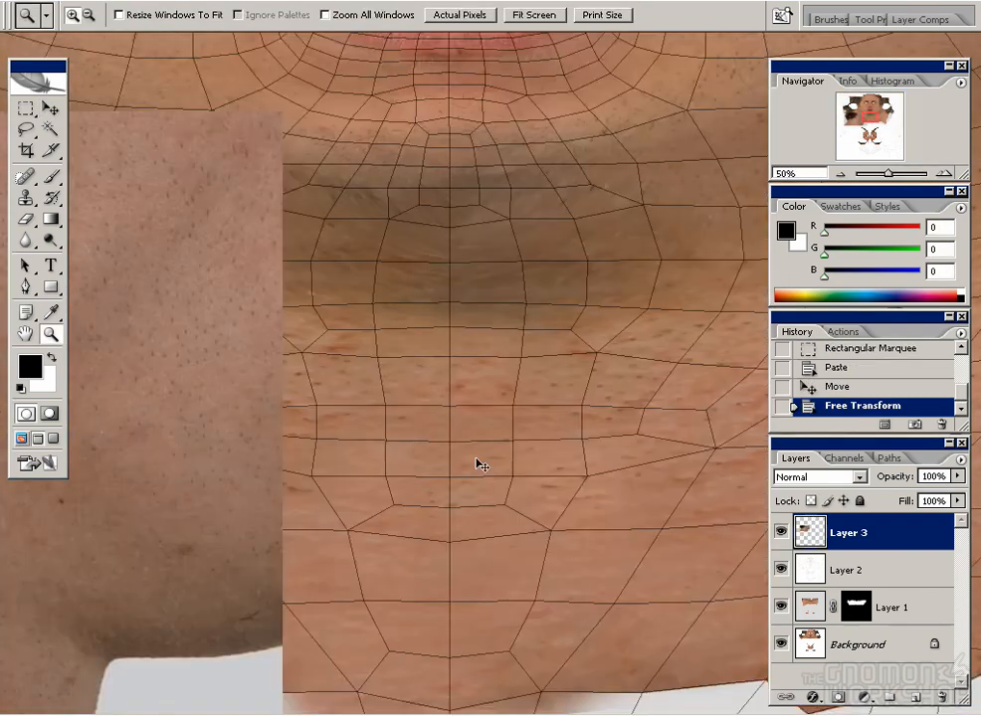
- Reposition and further enlarge the neck patch so it covers the outer neck and nape up to the chin
left_click_drag(314, 481, 528, 509)
key("v")
left_click_drag(433, 405, 348, 430)
left_click_drag(550, 339, 620, 289, "alt+shift")
left_click_drag(456, 417, 447, 377)
left_click_drag(615, 606, 638, 621, "alt+shift")
key("Return")
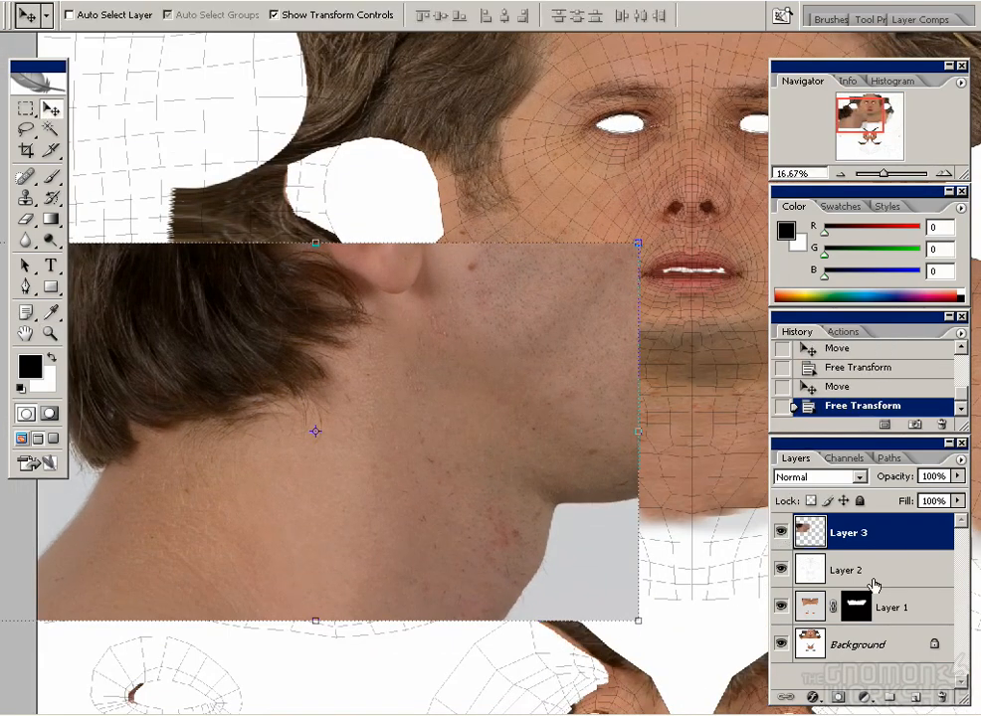
- Apply Shadow/Highlight to the neck patch with shadows radius 9, highlights amount 16% and radius 13, colour correction +10 and midtone contrast +15
left_click(75, 1)
mouse_move(109, 34)
left_click(295, 288)
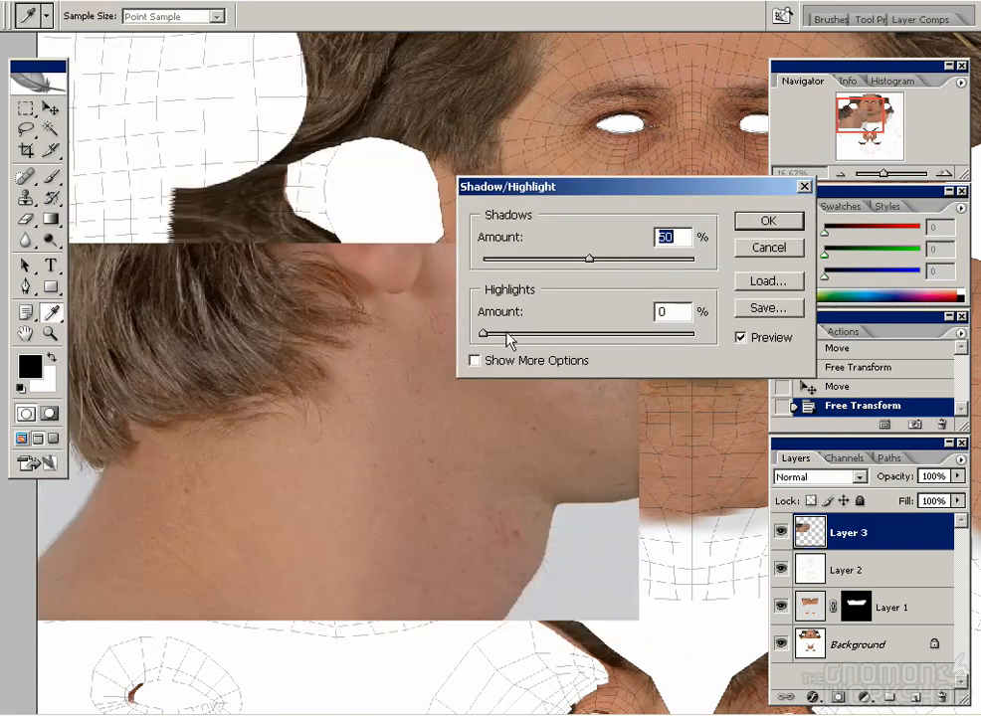
left_click(475, 356)
left_click_drag(525, 430, 517, 421)
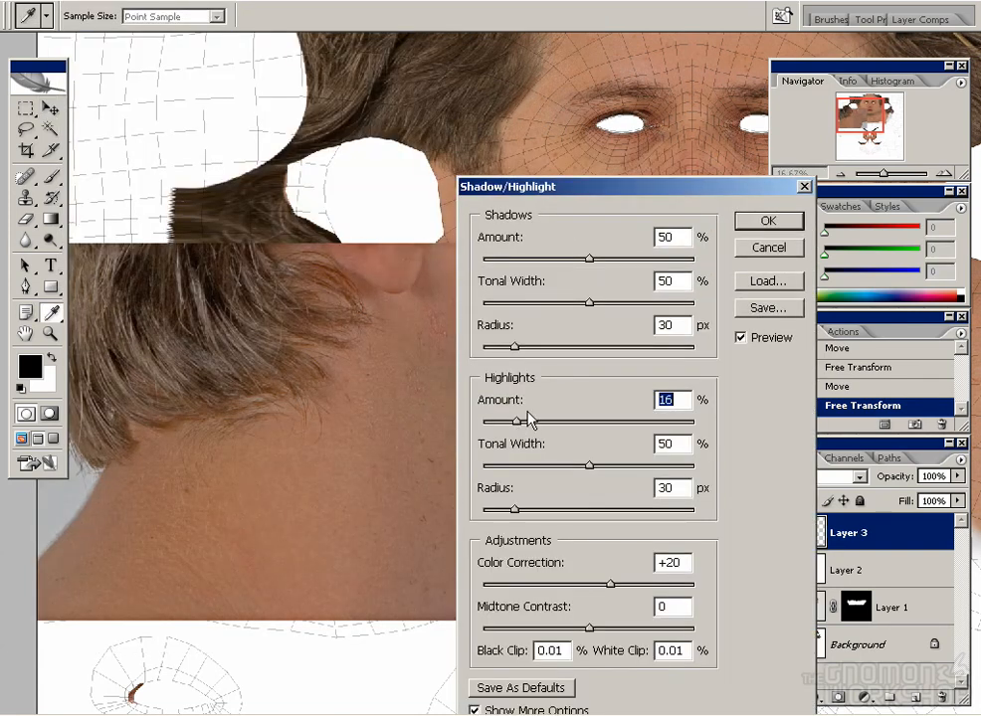
left_click(602, 628)
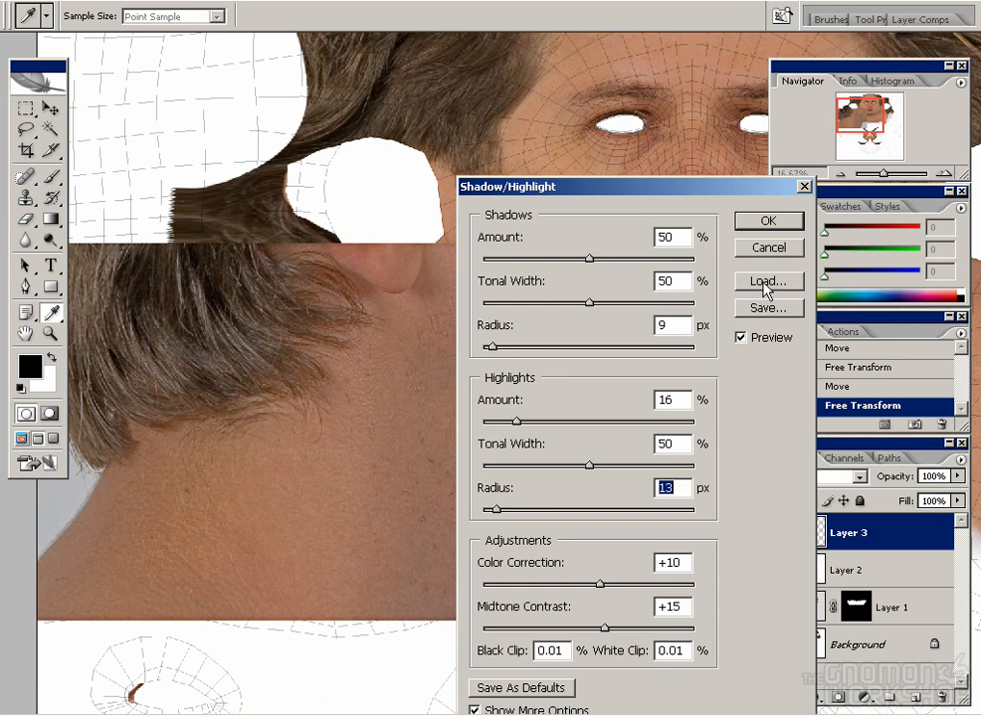
key("Return")
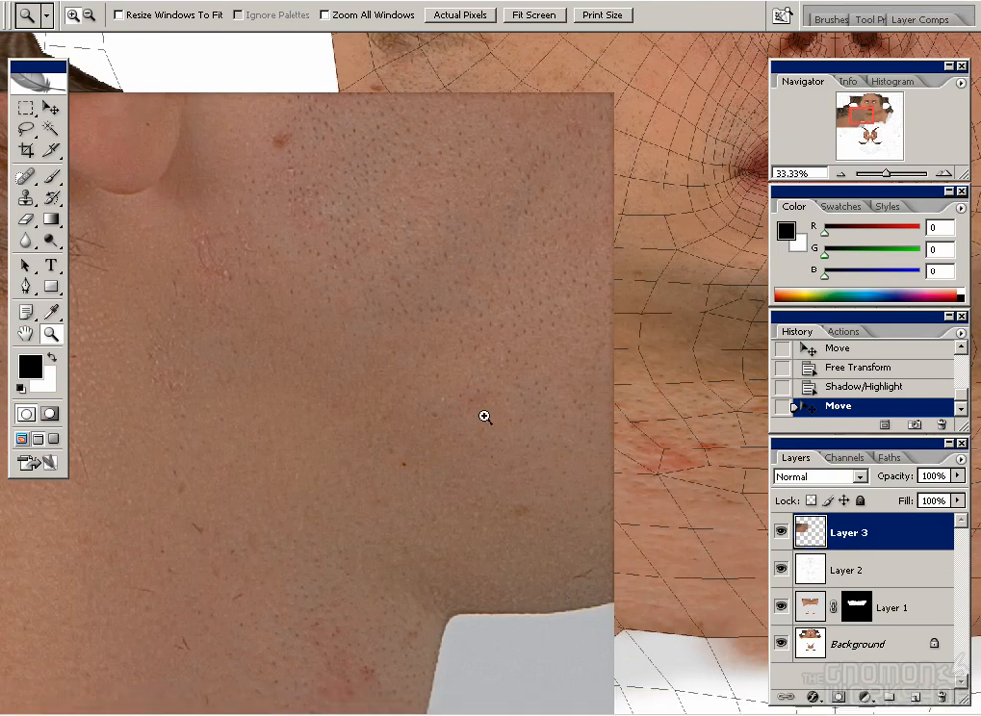
left_click(79, 0)
left_click(234, 151)
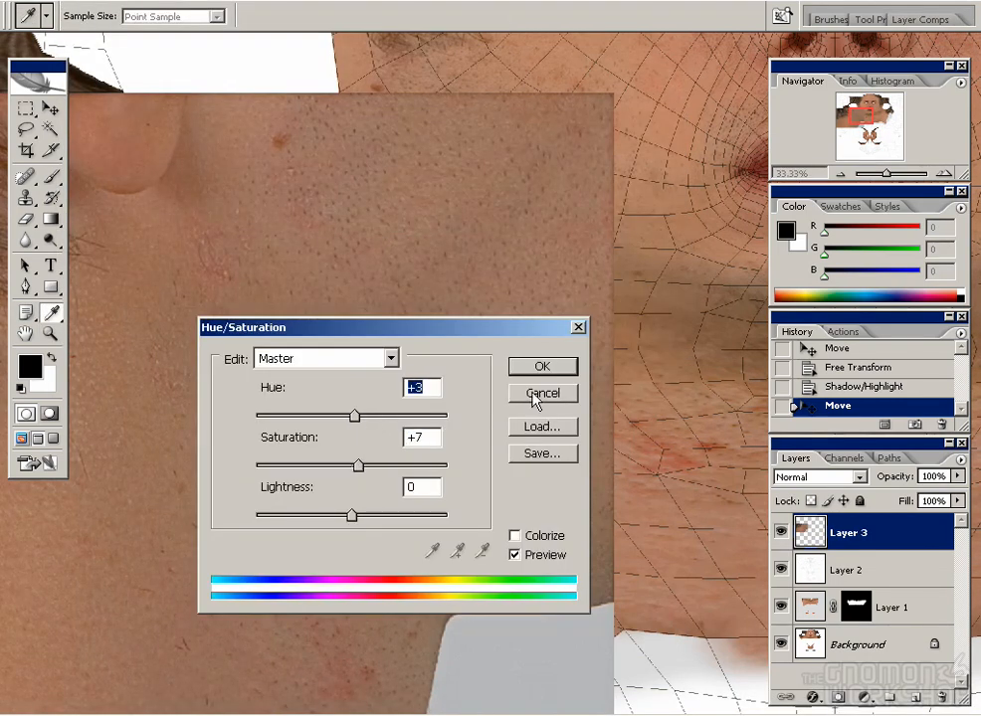
left_click(324, 358)
left_click(390, 407)
left_click_drag(351, 464, 396, 465)
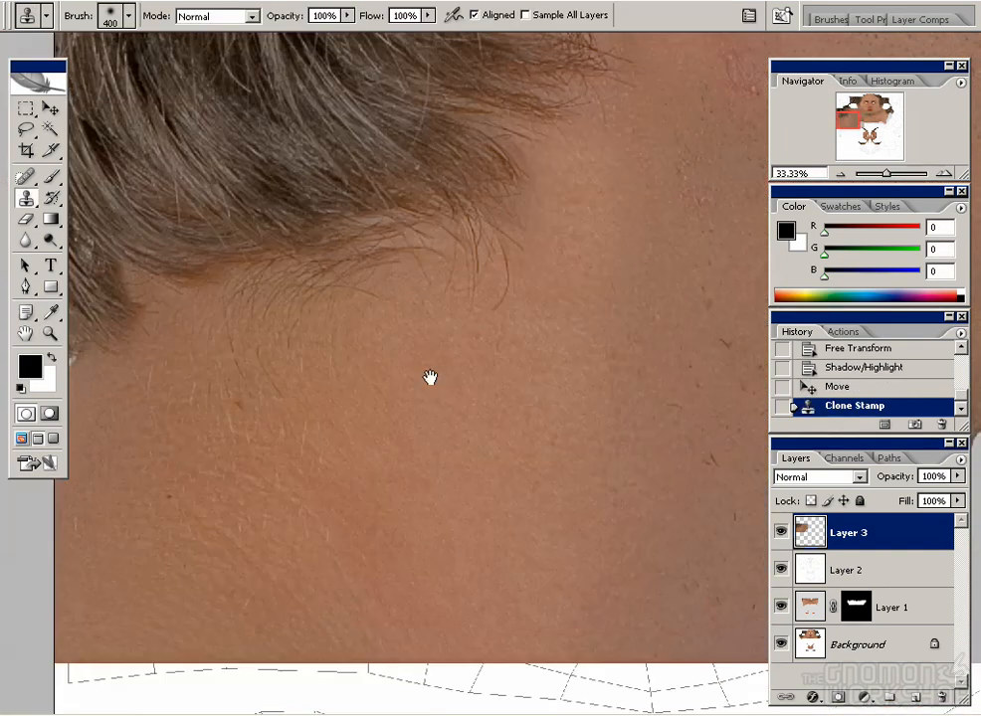
- Reposition the neck patch over the texture's outer neck and add a layer mask to it
key("ctrl+minus")
key("ctrl+bracketleft")
key("ctrl+minus")
key("v")
mouse_move(433, 419)
left_mouse_down()
mouse_move(480, 386)
mouse_move(480, 410)
mouse_move(457, 379)
mouse_move(466, 358)
left_mouse_up()
mouse_move(517, 394)
left_mouse_down()
mouse_move(461, 382)
mouse_move(548, 418)
mouse_move(532, 398)
left_mouse_up()
left_click(841, 698)
- Enlarge the brush to 500 pixels, undo a trial mask stroke on the patch, and adjust the brush's dynamics options
key("b")
key("bracketright")
key("bracketright")
key("bracketright")
key("bracketright")
left_click(493, 395)
key("x")
mouse_move(423, 304)
left_mouse_down()
mouse_move(527, 343)
mouse_move(504, 258)
mouse_move(459, 199)
mouse_move(455, 280)
mouse_move(292, 237)
mouse_move(412, 441)
mouse_move(316, 380)
mouse_move(413, 371)
left_mouse_up()
key("ctrl+z")
left_click(829, 20)
left_click(649, 85)
left_click(647, 180)
left_click(689, 181)
- Paint black and white on the patch's layer mask to blend its jaw side into the existing neck skin
key("x")
mouse_move(378, 390)
left_mouse_down()
mouse_move(321, 306)
mouse_move(398, 398)
left_mouse_up()
key("x")
left_click_drag(398, 299, 403, 398)
key("x")
left_click_drag(337, 320, 456, 344)
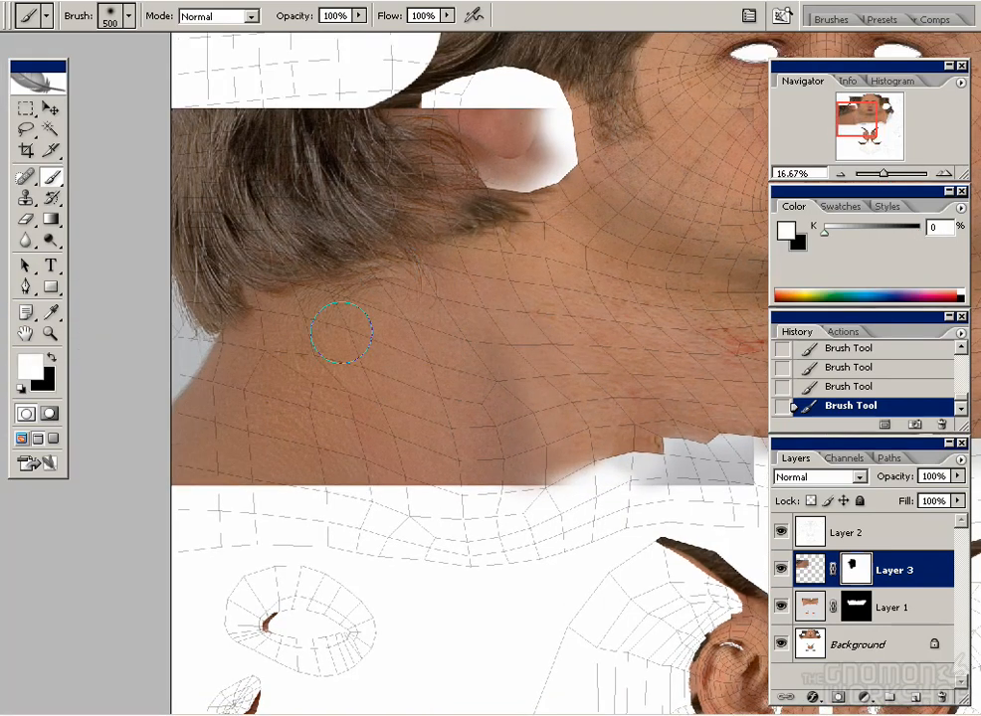
- Hide the wireframe layer and refine the patch's mask along the seam across the neck
key("s")
left_click(781, 532)
key("ctrl+plus")
key("d")
key("b")
left_click(855, 569)
mouse_move(505, 292)
left_mouse_down()
mouse_move(486, 368)
mouse_move(538, 538)
left_mouse_up()
key("x")
left_click_drag(497, 381, 540, 498)
key("x")
left_click_drag(447, 268, 442, 385)
- Lighten the dark band of skin along the patch's neck seam using the Dodge tool with its range set to Highlights
left_click(57, 242)
key("bracketleft")
key("bracketleft")
mouse_move(512, 572)
left_mouse_down()
mouse_move(505, 453)
mouse_move(447, 493)
left_mouse_up()
key("ctrl+z")
left_click(810, 569)
key("ctrl+z")
left_click_drag(259, 17, 226, 56)
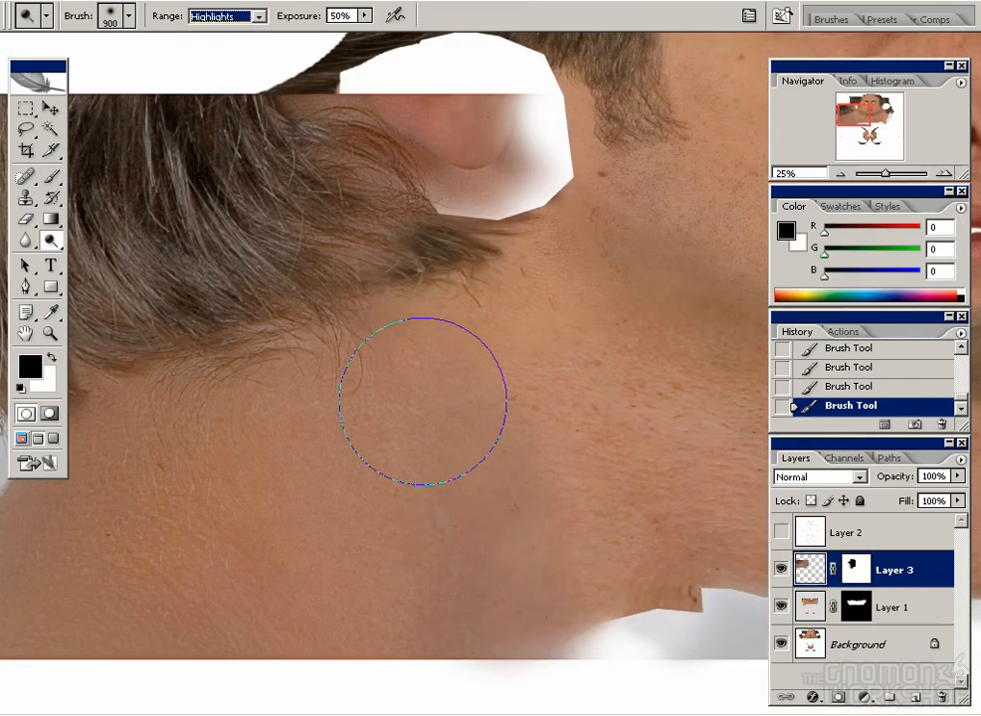
left_click_drag(512, 572, 423, 443)
left_click_drag(448, 438, 497, 587)
left_click_drag(553, 528, 510, 334)
left_click_drag(511, 333, 563, 637)
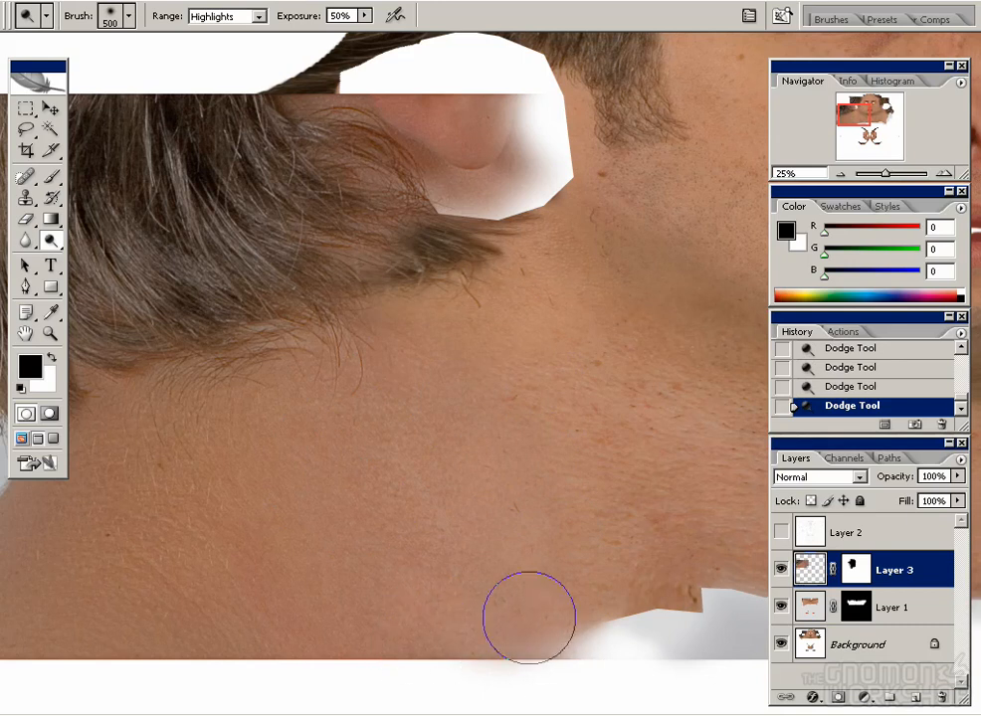
left_click_drag(288, 492, 250, 510)
- Adjust the neck patch's midtone colour balance to match the surrounding neck skin
key("ctrl+minus")
left_click_drag(459, 290, 317, 387)
left_click(71, 2)
left_click(298, 97)
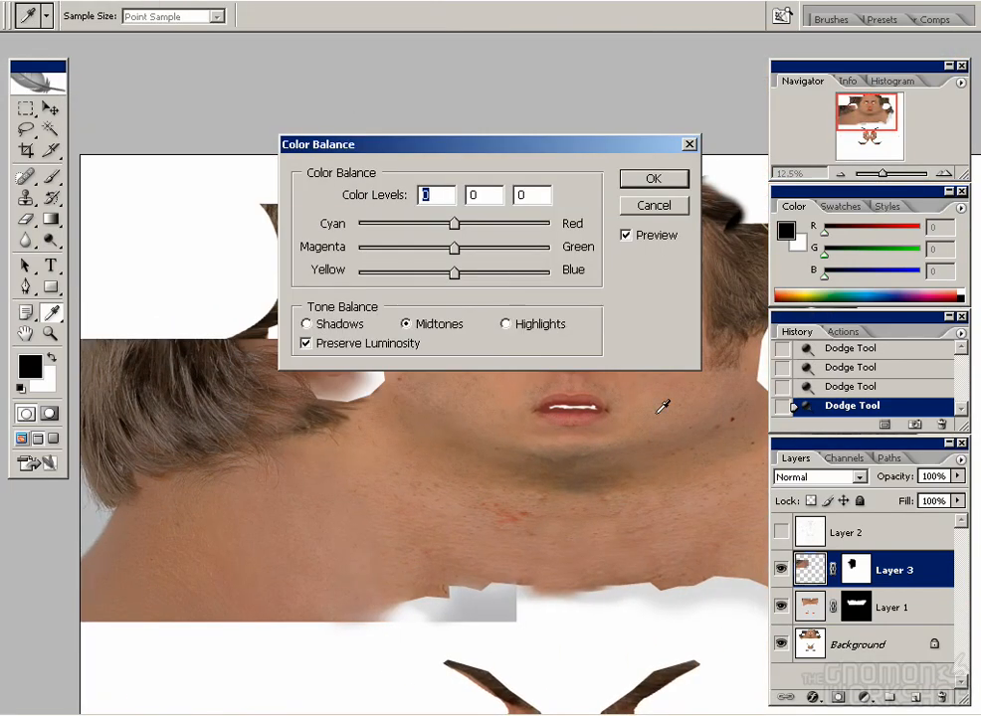
left_click(653, 179)
left_click_drag(501, 249, 491, 257)
- Lighten the outermost neck skin of the patch with a larger Dodge brush at 21% exposure, undoing the first stronger stroke
key("bracketright")
key("bracketright")
key("bracketright")
mouse_move(136, 585)
left_mouse_down()
mouse_move(164, 553)
mouse_move(252, 503)
mouse_move(174, 617)
left_mouse_up()
key("ctrl+z")
key("2")
key("1")
left_click_drag(174, 617, 151, 498)
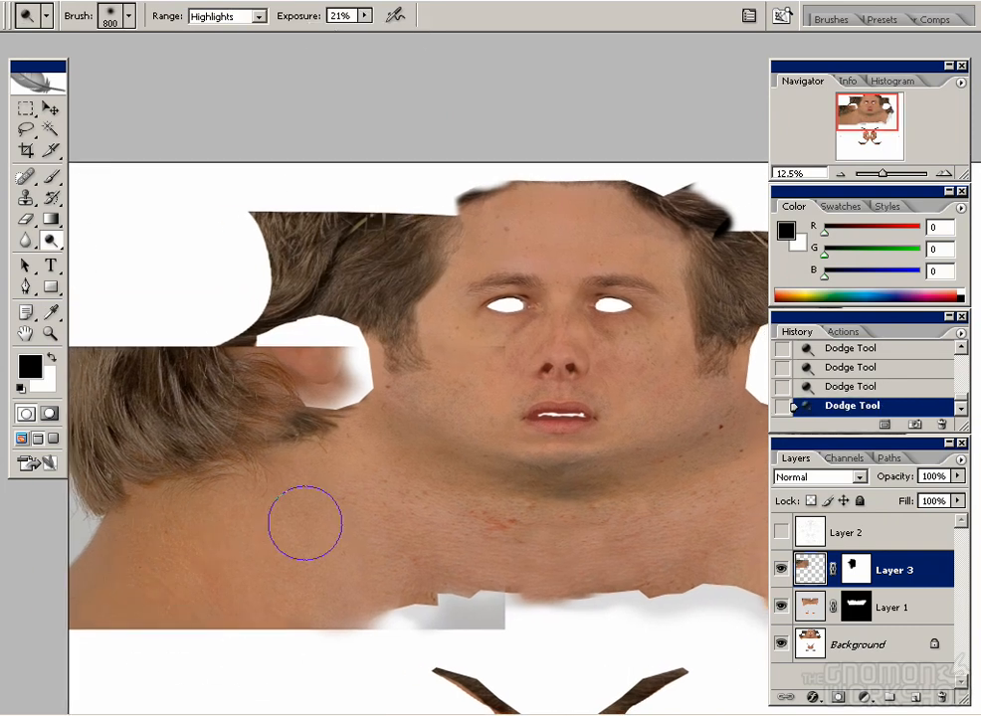
- Slightly reduce the neck patch's saturation with Hue/Saturation
left_click_drag(410, 252, 388, 295)
left_click(71, 2)
mouse_move(112, 36)
left_click(318, 157)
left_click_drag(350, 465, 329, 465)
left_click_drag(365, 323, 492, 128)
left_click_drag(461, 269, 473, 268)
left_click(673, 174)
- Paint the patch's layer mask to hide the grey backdrop below the neck and the leftover earlobe by the ear opening
left_click(853, 570)
key("b")
mouse_move(461, 400)
left_mouse_down()
mouse_move(474, 381)
mouse_move(382, 381)
mouse_move(451, 654)
mouse_move(420, 654)
left_mouse_up()
key("x")
mouse_move(330, 415)
left_mouse_down()
mouse_move(228, 381)
mouse_move(316, 426)
left_mouse_up()
mouse_move(248, 420)
left_mouse_down()
mouse_move(214, 440)
mouse_move(271, 374)
left_mouse_up()
- Clone skin and hair over the grey backdrop at the outer edge of the neck patch
key("s")
left_click(290, 511, "alt")
left_click(808, 572)
left_click_drag(147, 503, 168, 474)
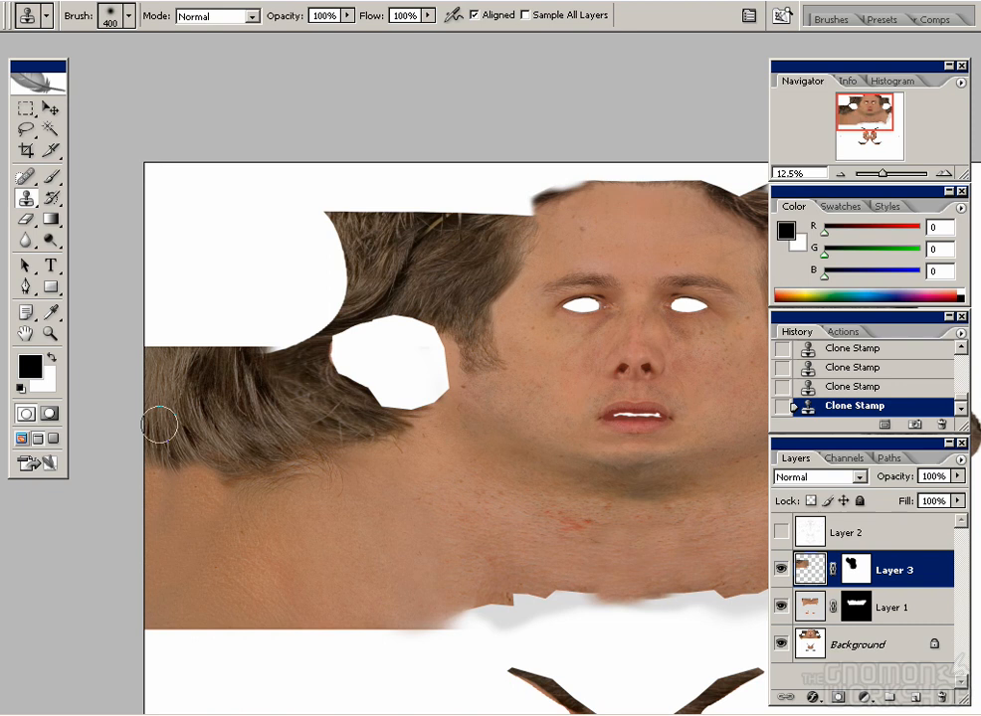
- Adjust the Clone Stamp brush's dynamics options and clone skin to even out the neck below the hairline
key("ctrl+plus")
left_click_drag(270, 545, 552, 288)
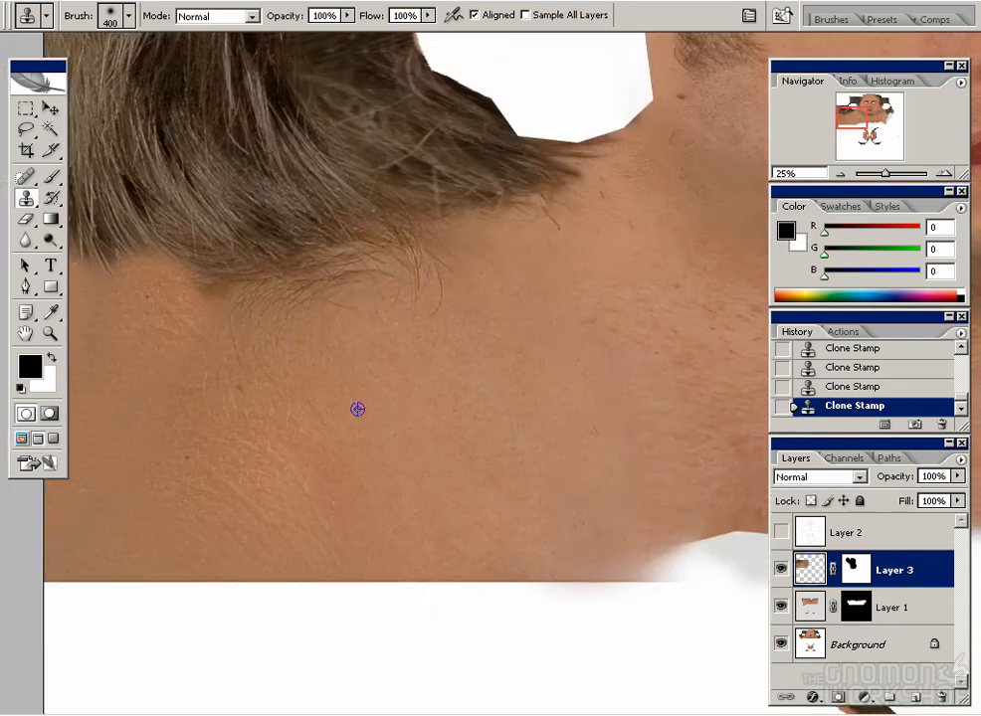
left_click(831, 20)
left_click(648, 84)
left_click(648, 180)
left_click(907, 75)
left_click(853, 116)
left_click_drag(153, 347, 230, 343)
mouse_move(367, 301)
left_mouse_down()
mouse_move(319, 326)
mouse_move(547, 232)
left_mouse_up()
left_click_drag(628, 262, 494, 358)
left_click(493, 358, "alt")
mouse_move(563, 327)
left_mouse_down()
mouse_move(526, 322)
mouse_move(400, 381)
left_mouse_up()
key("ctrl+minus")
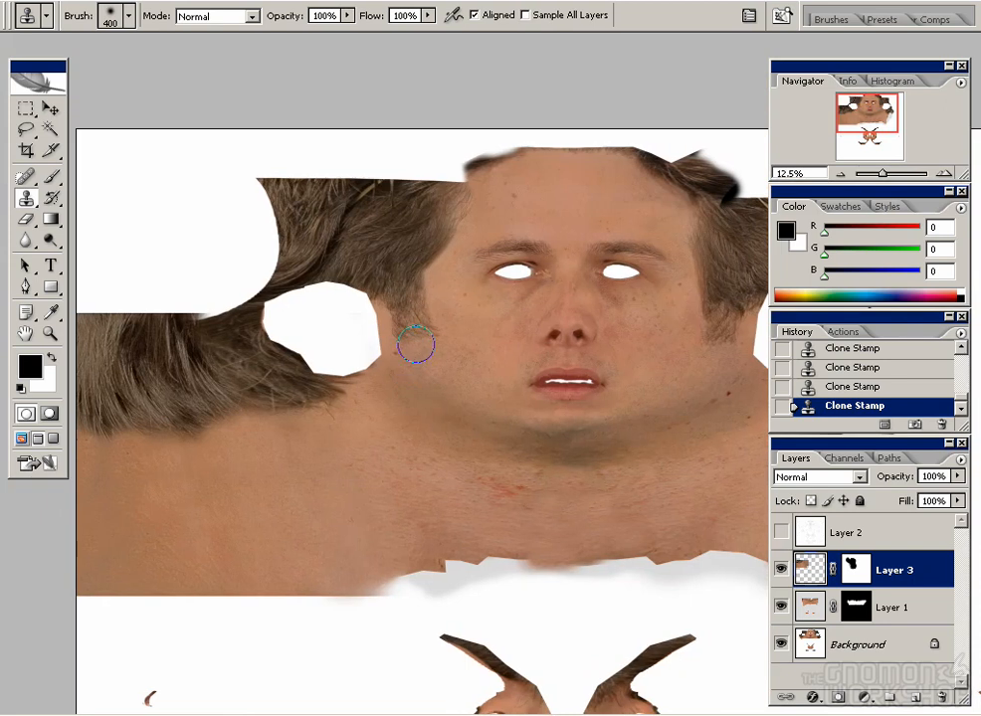
- Show the wireframe layer and check the extended neck against the UV layout
left_click_drag(462, 308, 431, 275)
left_click(781, 532)
left_click_drag(297, 515, 278, 489)
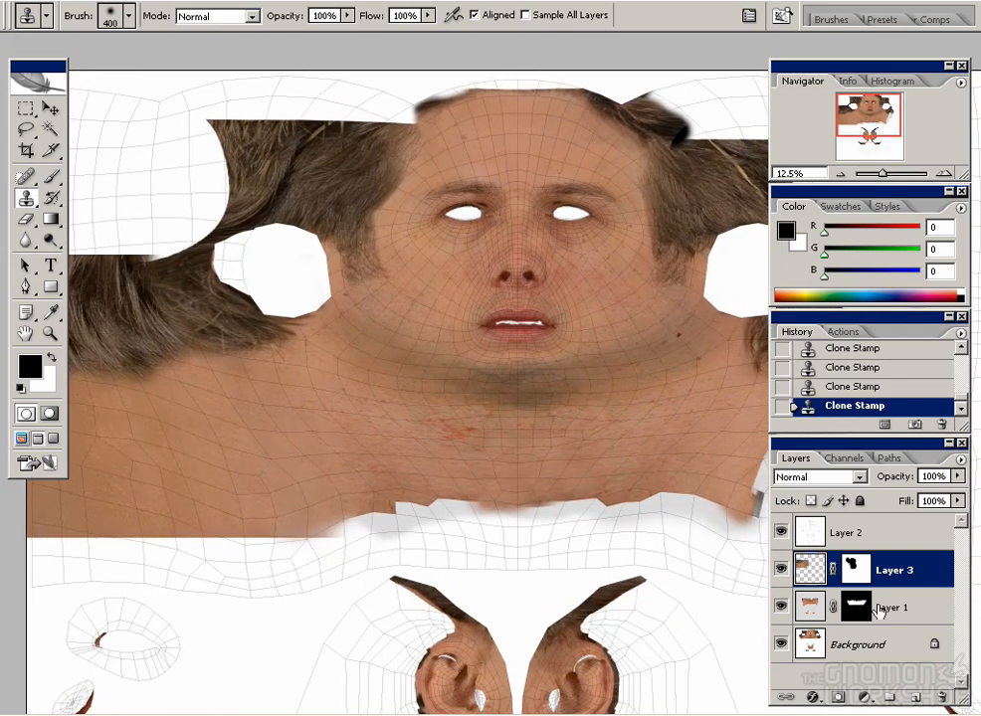
- Hide the wireframe layer, merge the visible layers, and save the document with Save As
left_click(781, 532)
left_click(960, 460)
left_click(831, 387)
key("ctrl+shift+s")
left_click(444, 393)
key("Return")
- Add a new layer and, sampling all layers, clone skin over the ragged lower edge and blotchy areas of the neck
left_click_drag(372, 485, 238, 437)
left_click(915, 698)
left_click(525, 15)
left_click(274, 480, "alt")
left_click_drag(316, 505, 415, 499)
left_click(368, 445, "alt")
left_click_drag(293, 408, 375, 421)
- Merge the clone layer into the Background and copy the left neck and nape area onto a new layer
key("m")
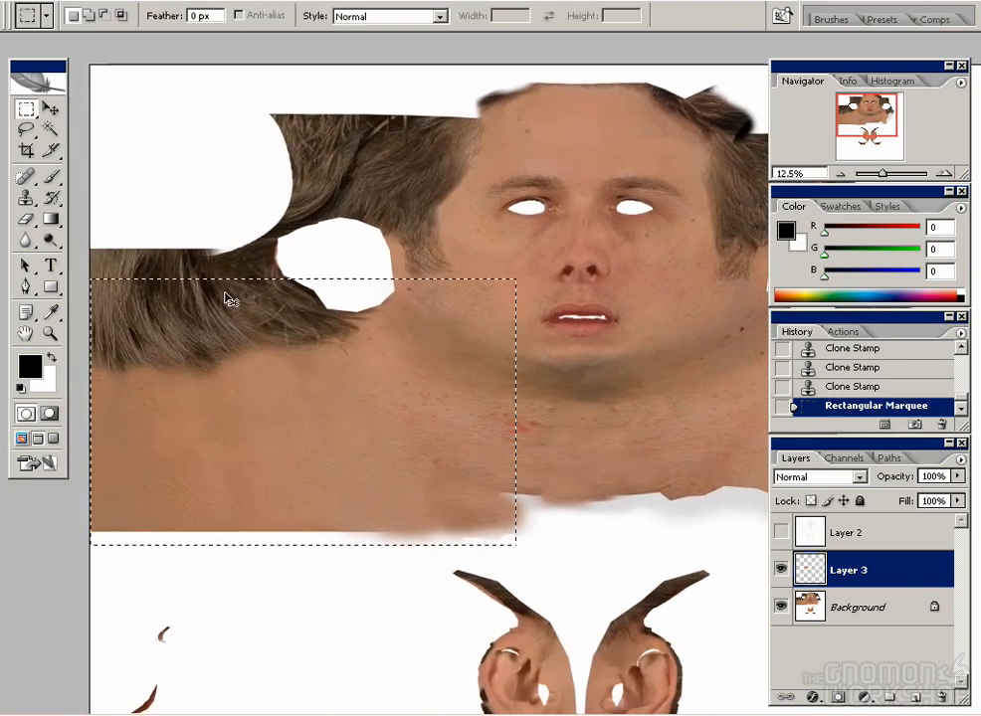
left_click_drag(78, 277, 516, 543)
left_click(960, 460)
left_click(920, 383)
key("ctrl+c")
key("ctrl+v")
- Flip the copied patch horizontally and move it to the right side of the neck, aligning it with the UV wireframe
left_click(49, 109)
left_click(47, 2)
mouse_move(133, 295)
left_click(343, 484)
left_click_drag(274, 430, 250, 445, "shift")
left_click(781, 533)
left_click_drag(214, 396, 498, 382, "shift")
left_click(783, 533)
- Set up a large soft Eraser brush and adjust its brush dynamics options
key("e")
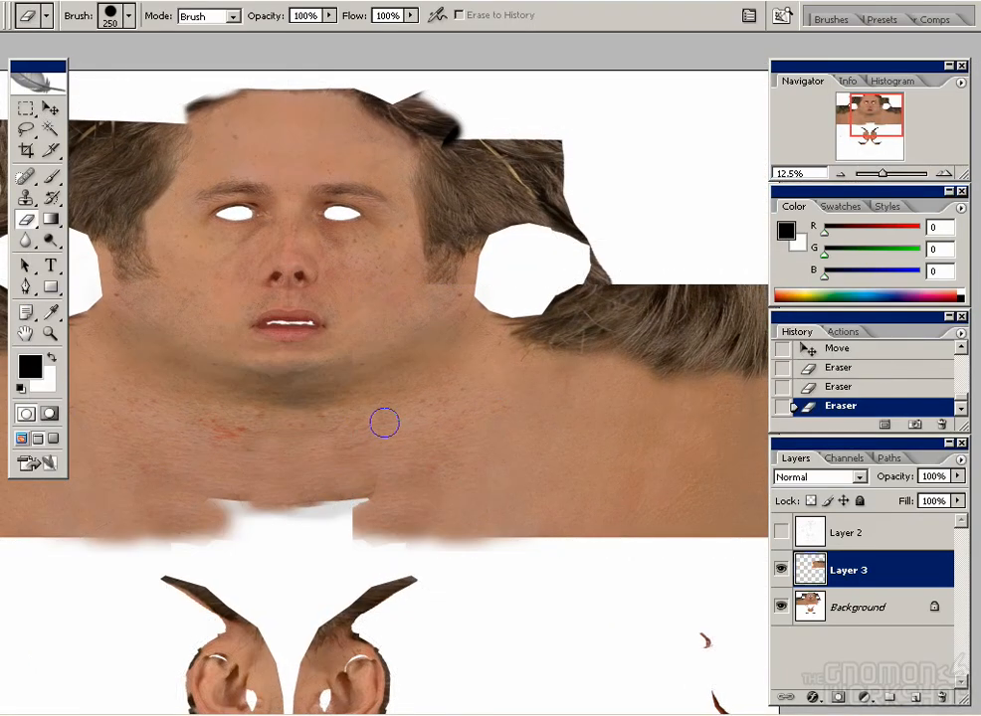
left_click(129, 17)
left_click_drag(216, 178, 217, 207)
double_click(129, 197)
left_click(831, 20)
left_click(708, 179)
left_click(909, 75)
left_click(861, 127)
- Erase the mirrored patch's inner edge so it blends into the neck and jaw below the right ear hole
left_click(489, 339)
left_click_drag(529, 348, 593, 320)
mouse_move(408, 510)
left_mouse_down()
mouse_move(394, 462)
mouse_move(439, 461)
left_mouse_up()
left_click_drag(557, 409, 522, 528)
key("x")
key("ctrl+z")
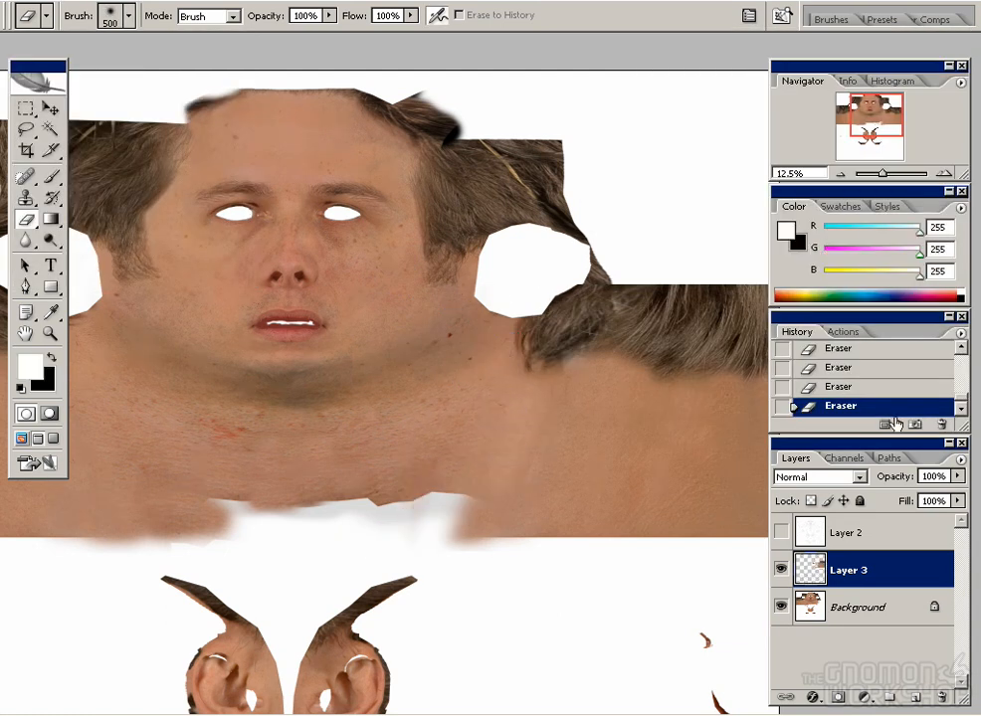
mouse_move(439, 368)
left_mouse_down()
mouse_move(635, 381)
mouse_move(470, 389)
left_mouse_up()
- Clone skin beneath the mirrored hairline and erase more of the patch's edge on the right side of the neck
key("s")
left_click(629, 430, "alt")
left_click(598, 386)
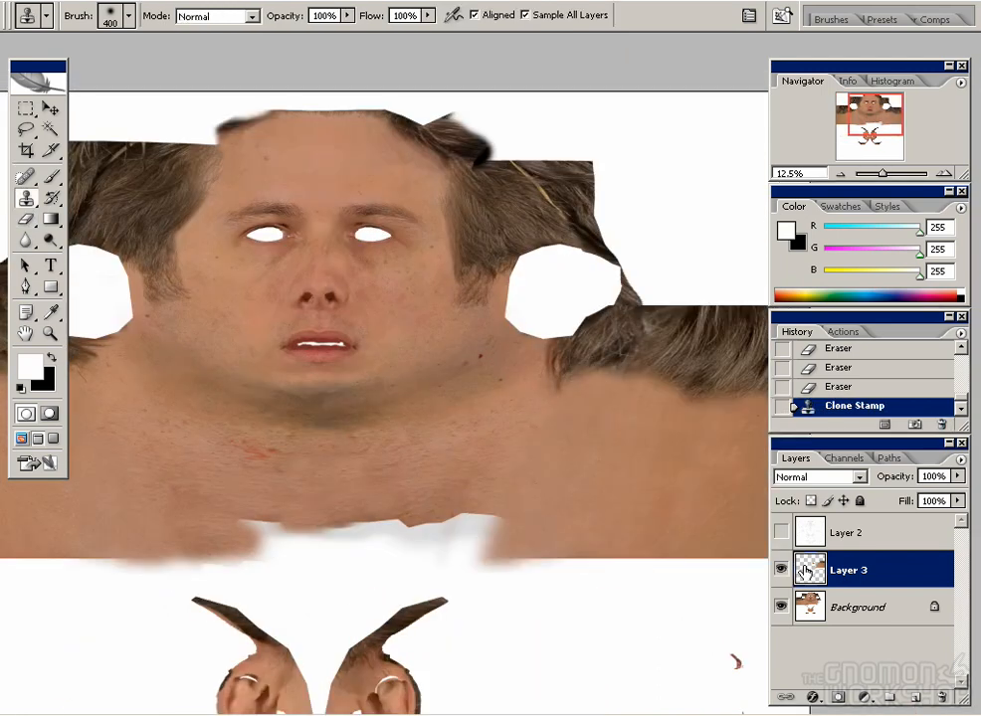
key("e")
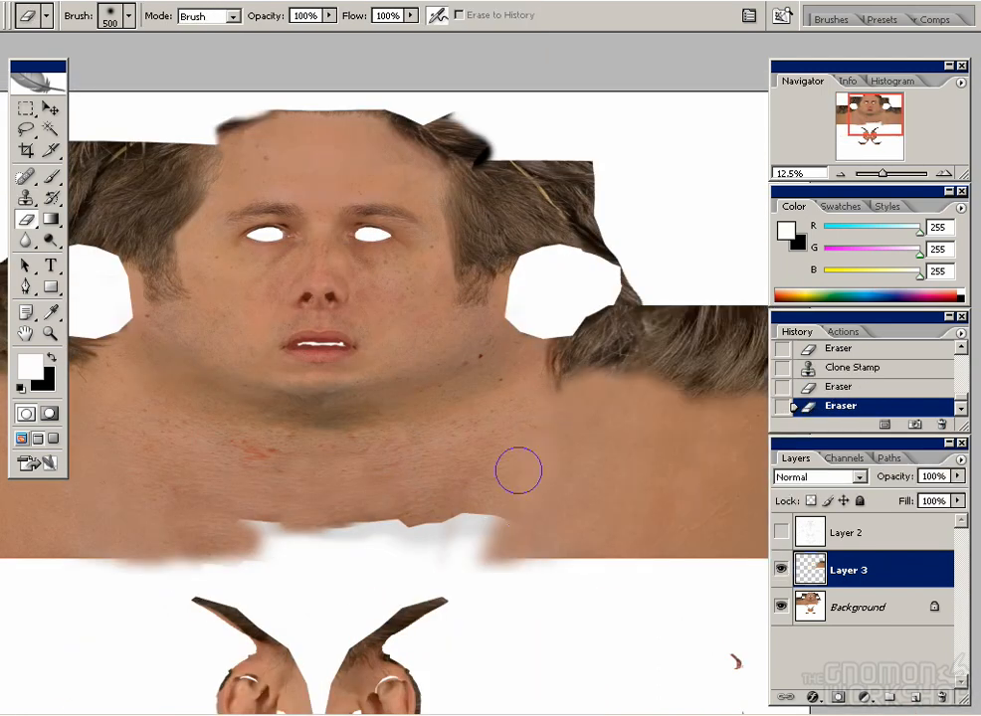
- Clone skin over the gaps along the neck's lower front edge and check the coverage against the wireframe
key("s")
left_click(435, 491, "alt")
left_click(409, 537)
left_click(781, 532)
left_click(374, 531)
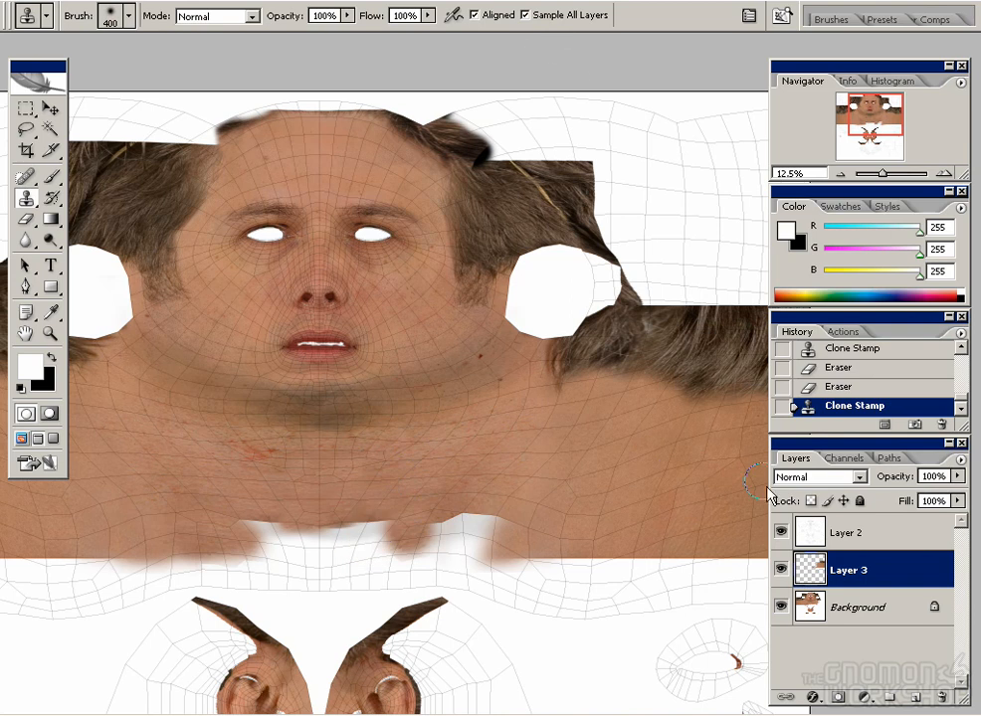
left_click(781, 532)
left_click(248, 505)
left_click(314, 540)
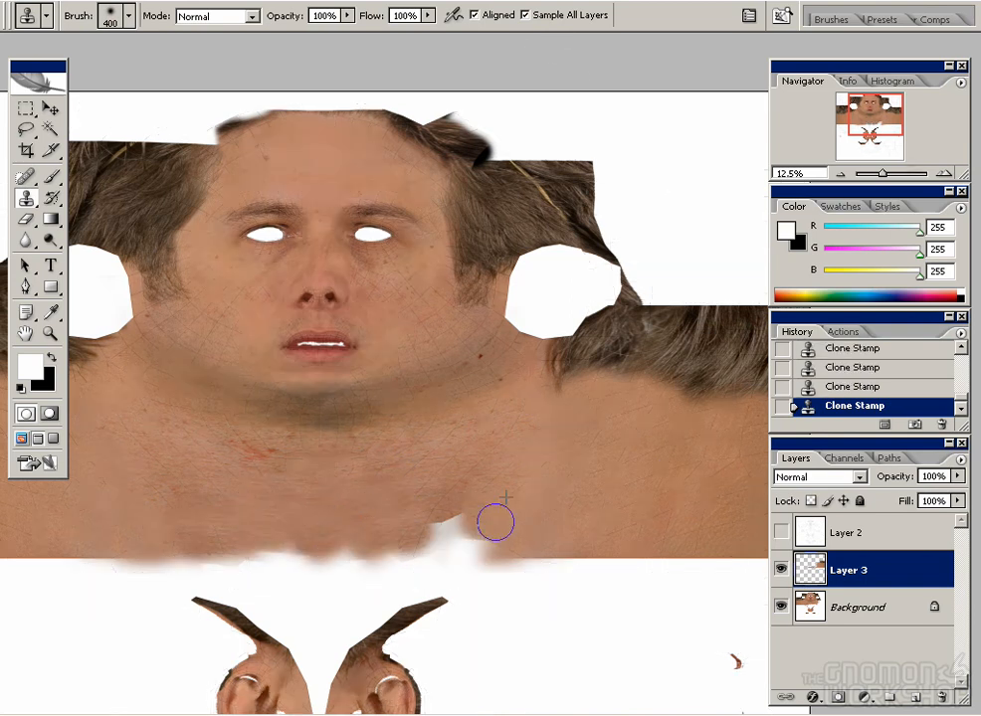
left_click_drag(477, 517, 460, 540)
left_click_drag(240, 516, 328, 453)
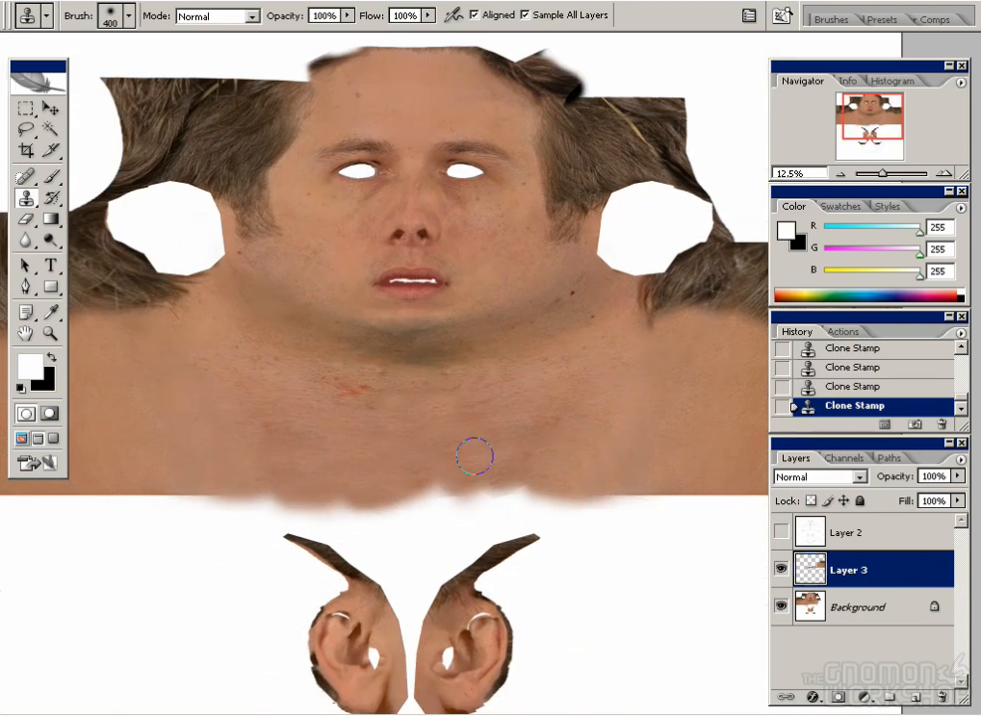
key("ctrl+plus")
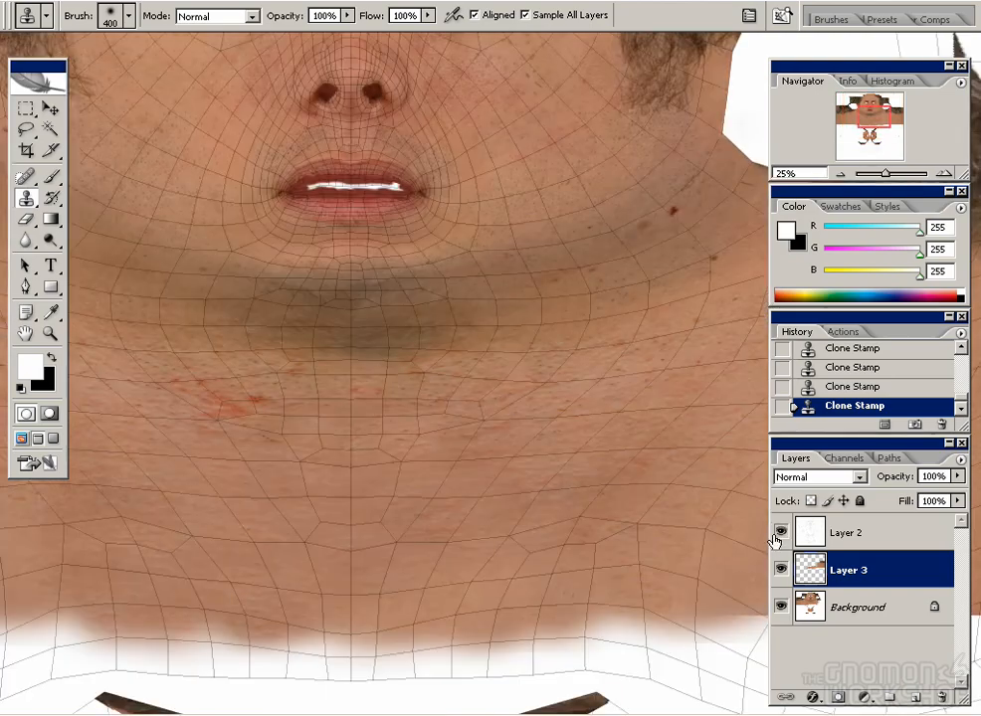
key("ctrl+minus")
key("ctrl+minus")
key("ctrl+minus")
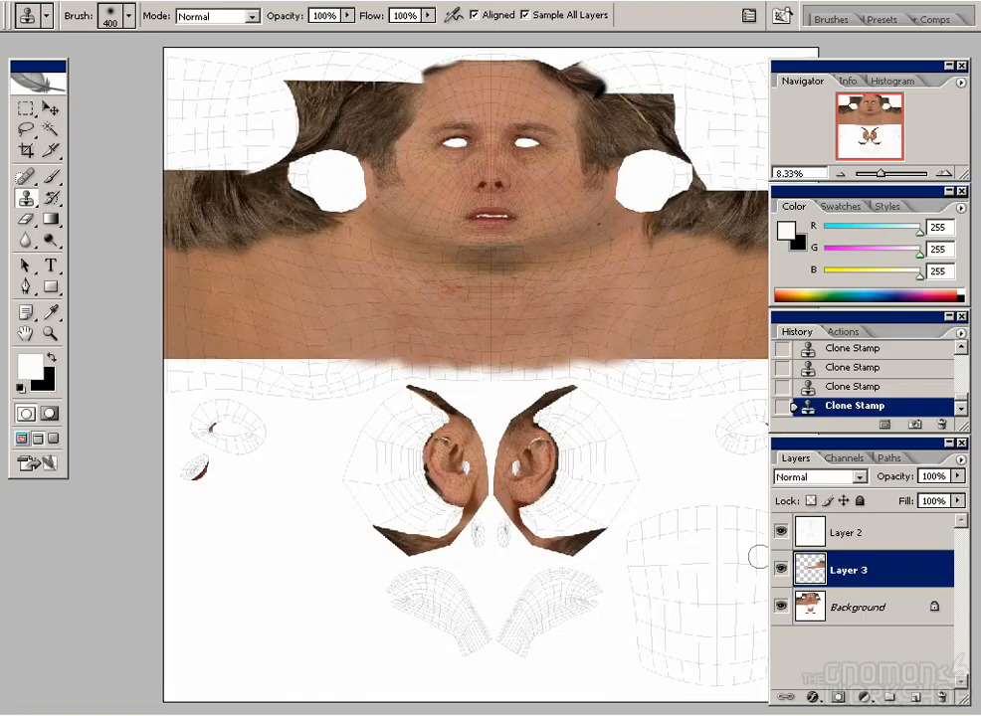
- Lighten the darker neck skin on the Background with a large soft Dodge brush set to Midtones
key("o")
left_click(812, 606)
left_click(258, 17)
left_click(234, 42)
left_click(347, 294)
left_click(781, 532)
left_click_drag(186, 290, 35, 298)
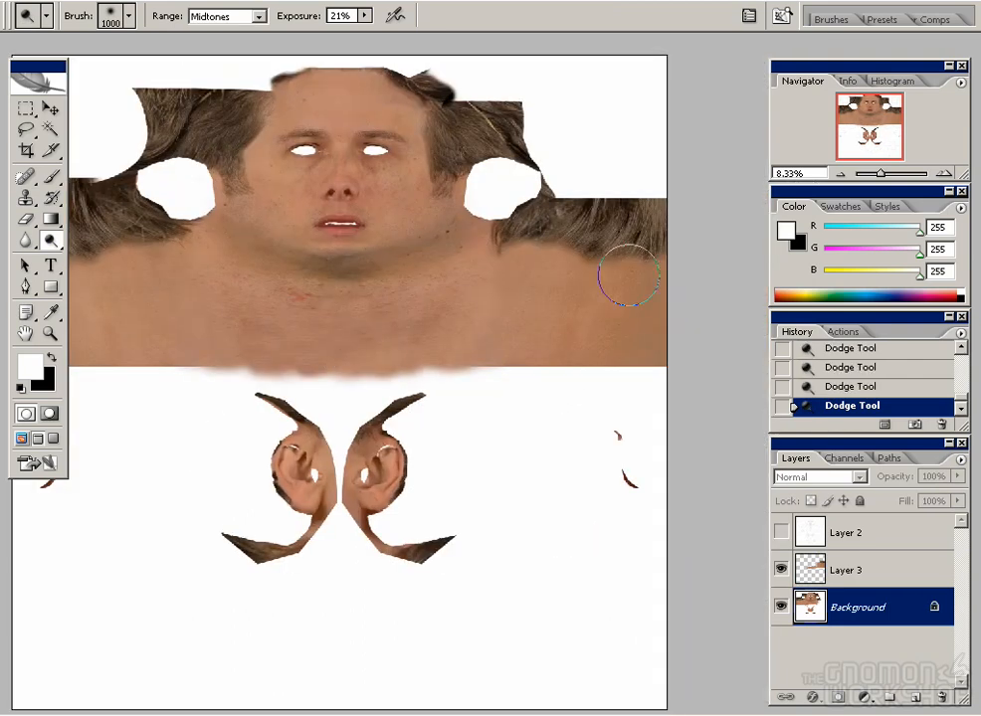
- Merge Layer 3 with the Background and save the texture as a new numbered version of the geo_head.clr PSD file
left_click(845, 570)
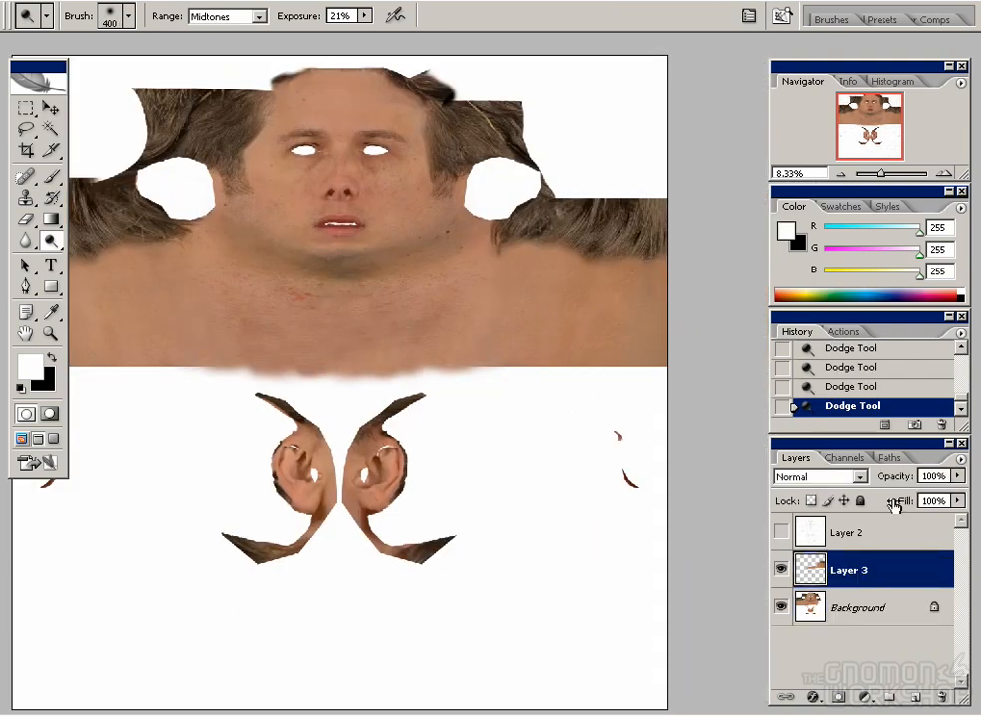
left_click(857, 607, "shift")
left_click(961, 460)
left_click(868, 375)
key("ctrl+plus")
key("ctrl+plus")
key("ctrl+plus")
left_click_drag(468, 199, 538, 370)
key("ctrl+shift+s")
left_click(437, 393)
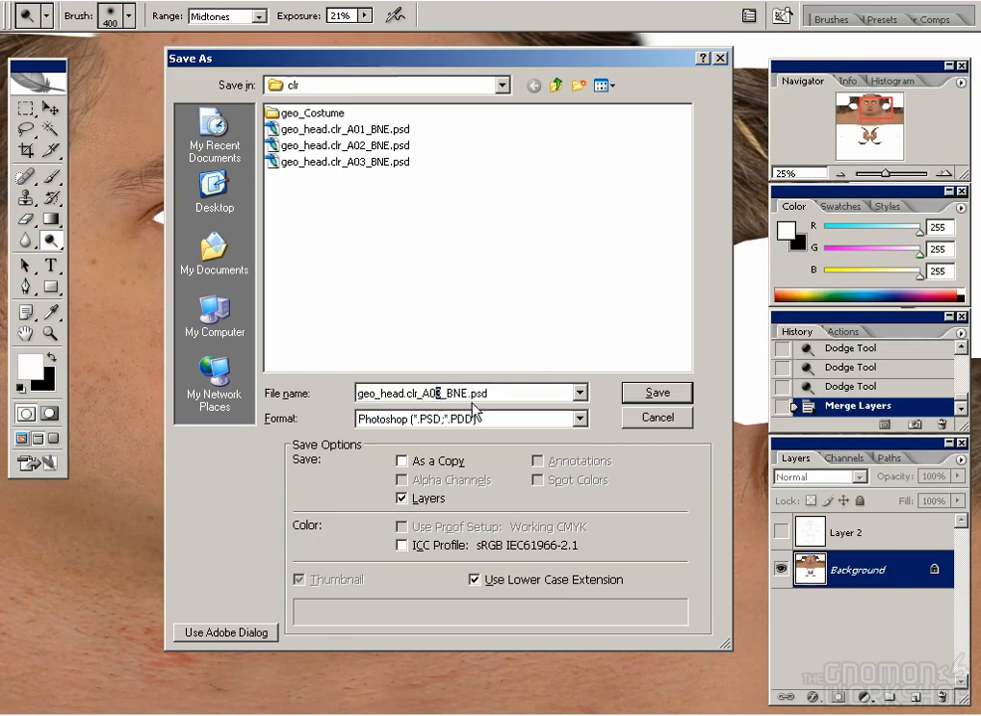
key("Return")
- Clone skin over the stray hair and uneven hairline below and behind the right ear hole with a smaller brush
left_click_drag(595, 258, 404, 208)
key("s")
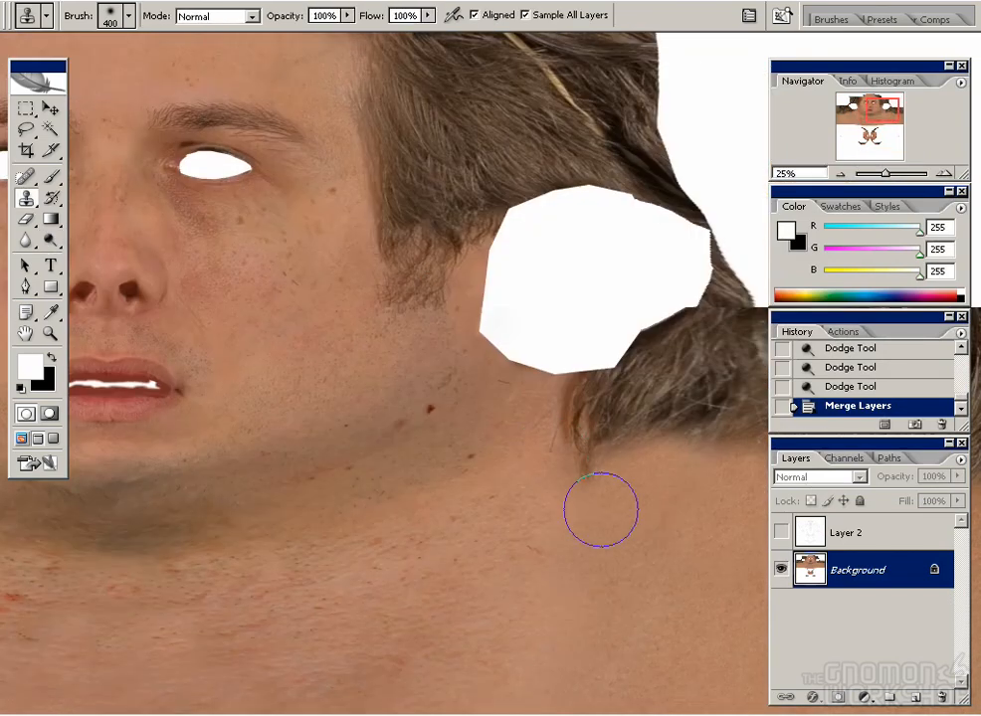
left_click_drag(582, 464, 582, 485)
key("bracketleft")
key("bracketleft")
left_click_drag(569, 390, 629, 438)
mouse_move(609, 396)
left_mouse_down()
mouse_move(653, 430)
mouse_move(579, 321)
left_mouse_up()
left_click_drag(532, 478, 340, 503)
mouse_move(547, 351)
left_mouse_down()
mouse_move(587, 357)
mouse_move(451, 289)
left_mouse_up()
left_click_drag(672, 383, 510, 324)
left_click_drag(464, 287, 567, 296)
left_click_drag(639, 406, 531, 396)
mouse_move(605, 330)
left_mouse_down()
mouse_move(683, 362)
mouse_move(529, 311)
mouse_move(685, 326)
left_mouse_up()
left_click_drag(274, 335, 398, 392)
left_click_drag(409, 316, 331, 307)
- Clone skin along the hairline and below the left ear hole to clean up that side of the nape
left_click_drag(271, 414, 766, 412)
left_click_drag(199, 412, 711, 410)
left_click_drag(149, 425, 304, 416)
left_click_drag(230, 356, 144, 406)
left_click_drag(147, 418, 247, 353)
left_click_drag(179, 423, 324, 387)
mouse_move(167, 366)
left_mouse_down()
mouse_move(123, 352)
mouse_move(331, 436)
mouse_move(263, 339)
mouse_move(635, 361)
mouse_move(522, 280)
mouse_move(665, 253)
left_mouse_up()
left_click_drag(623, 342, 361, 416)
left_click_drag(413, 323, 412, 310)
mouse_move(545, 296)
left_mouse_down()
mouse_move(370, 434)
mouse_move(175, 502)
left_mouse_up()
key("ctrl+minus")
mouse_move(537, 423)
left_mouse_down()
mouse_move(335, 392)
mouse_move(334, 383)
left_mouse_up()
left_click_drag(409, 431, 499, 466)
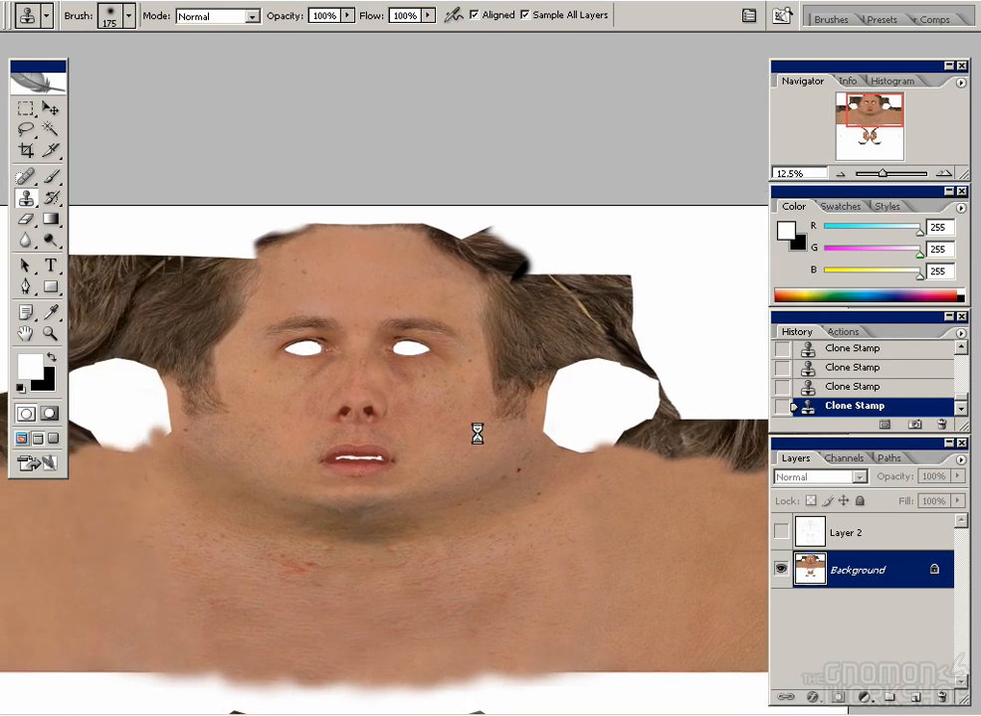
left_click_drag(494, 409, 620, 392)
left_click_drag(397, 425, 559, 412)
left_click(781, 532)
key("l")
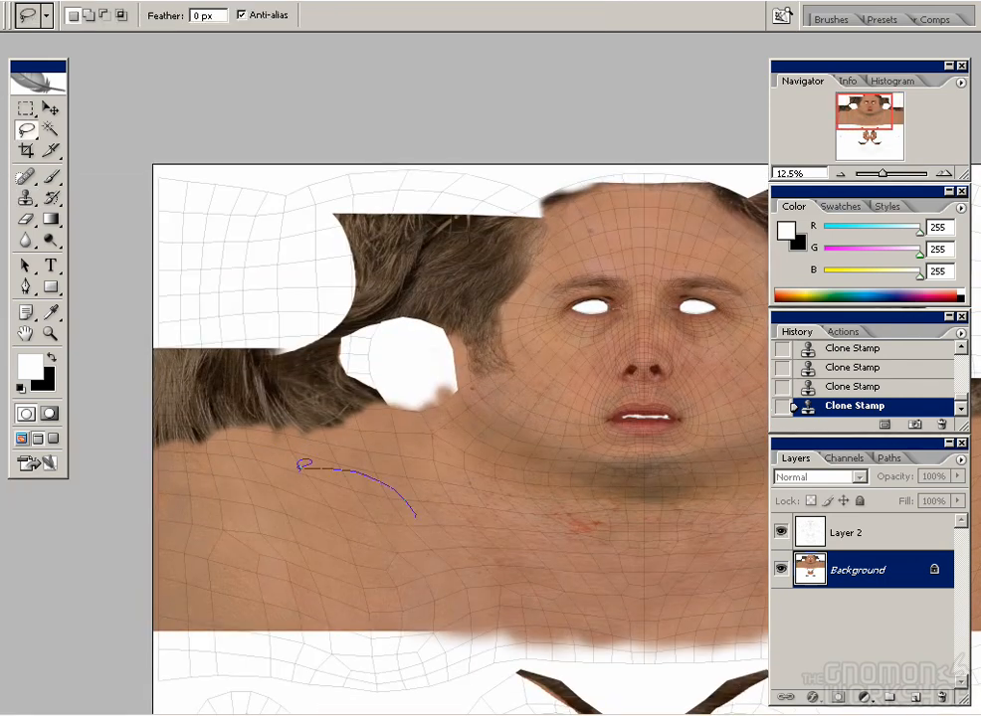
left_click_drag(414, 510, 417, 517)
key("v")
mouse_move(335, 555)
left_mouse_down("alt")
mouse_move(204, 418)
mouse_move(239, 397)
mouse_move(187, 333)
left_mouse_up("alt")
key("ctrl+z")
left_click(780, 529)
key("ctrl+d")
- Open a source image and place a large lassoed patch of plain skin over the left ear's UV shell
left_click_drag(515, 375, 383, 415)
left_click(20, 1)
left_click(29, 27)
double_click(311, 250)
left_click(661, 470)
left_click_drag(578, 423, 543, 229)
left_click_drag(553, 397, 470, 381)
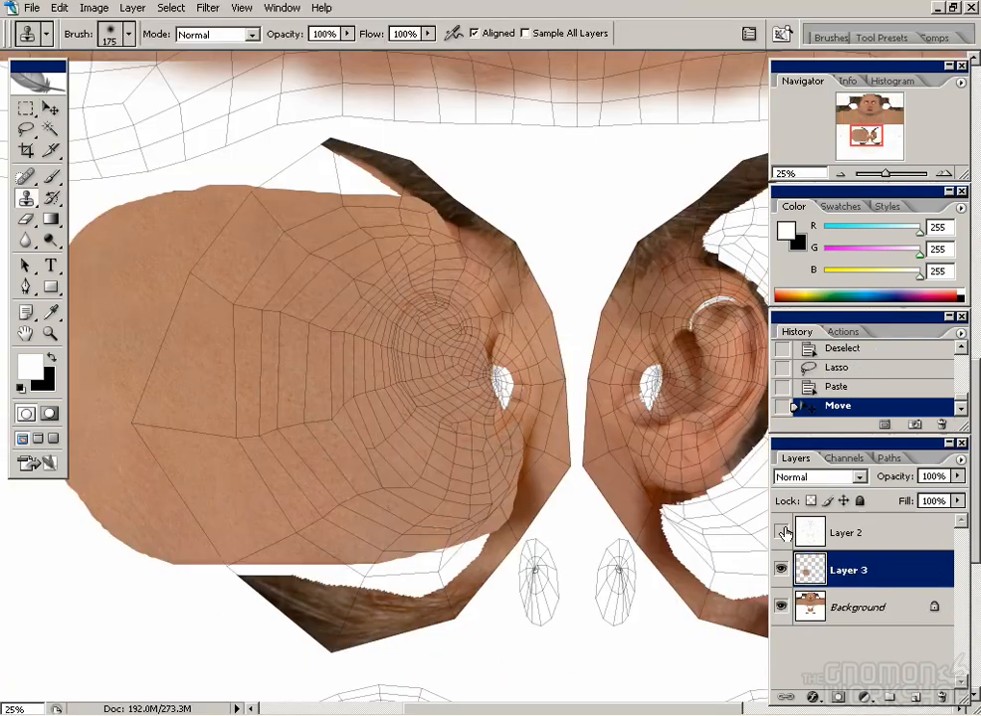
- Clone skin outward from the patch to cover the upper and lower corners of the left ear's UV shell
left_click_drag(329, 538, 403, 551)
mouse_move(289, 458)
left_mouse_down()
mouse_move(226, 440)
mouse_move(344, 616)
mouse_move(456, 558)
mouse_move(476, 412)
left_mouse_up()
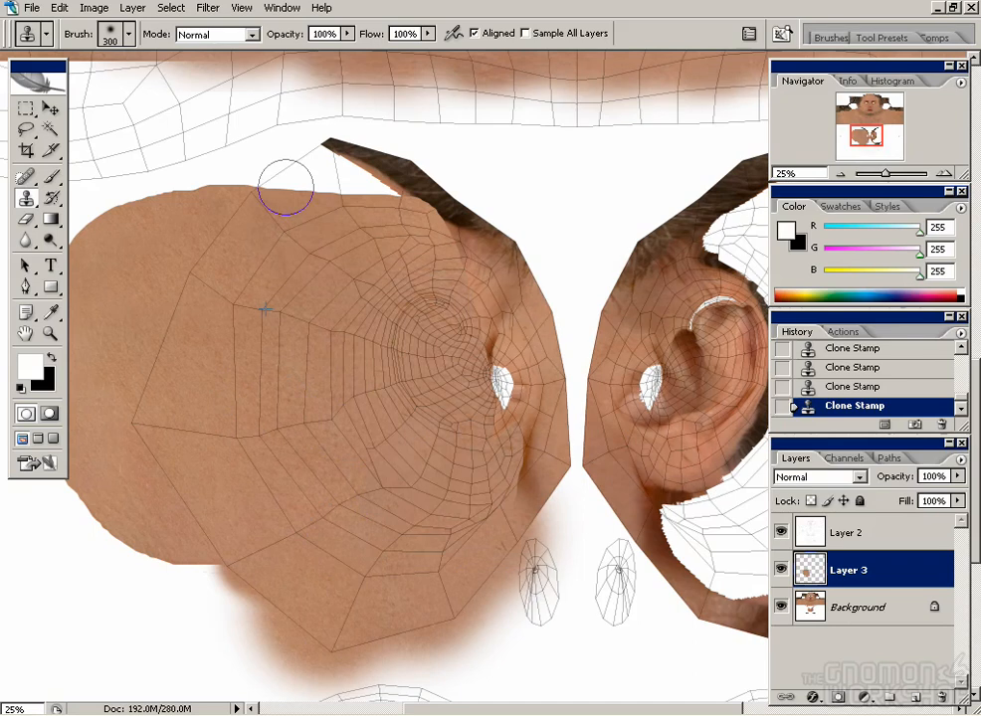
mouse_move(284, 184)
left_mouse_down()
mouse_move(239, 130)
mouse_move(488, 240)
left_mouse_up()
- Add a layer mask to the skin patch and paint it to reveal the left ear with soft edges, checking against the wireframe
left_click(838, 698)
key("x")
key("b")
left_click_drag(404, 340, 413, 336)
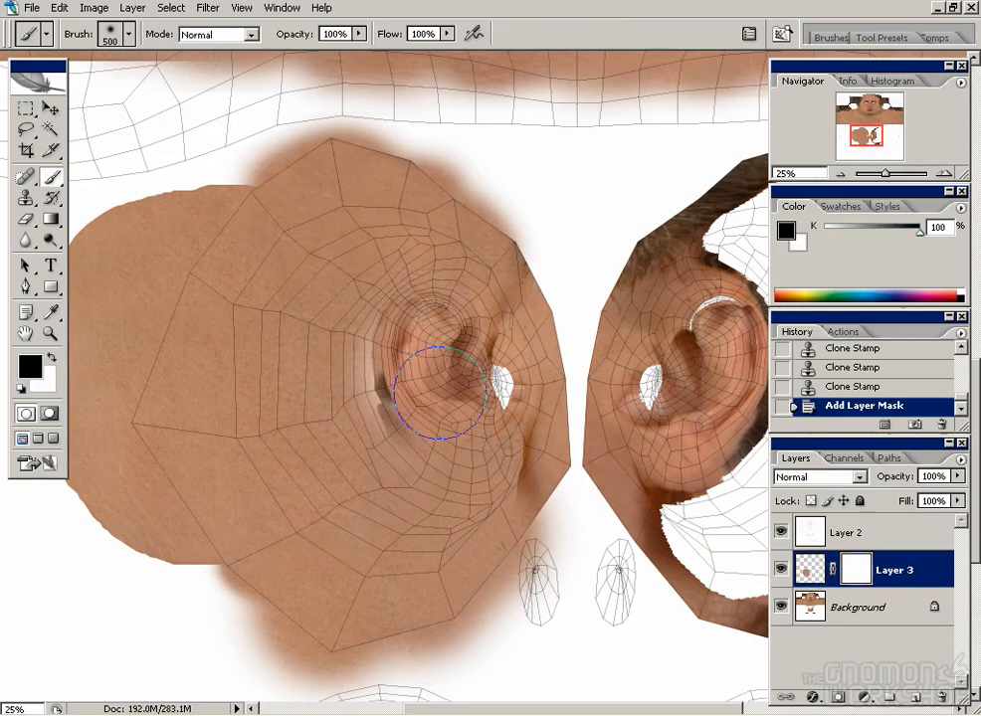
left_click_drag(479, 459, 485, 517)
key("x")
mouse_move(389, 424)
left_mouse_down()
mouse_move(372, 395)
mouse_move(411, 277)
mouse_move(422, 470)
left_mouse_up()
left_click(781, 532)
left_click_drag(480, 352, 445, 375)
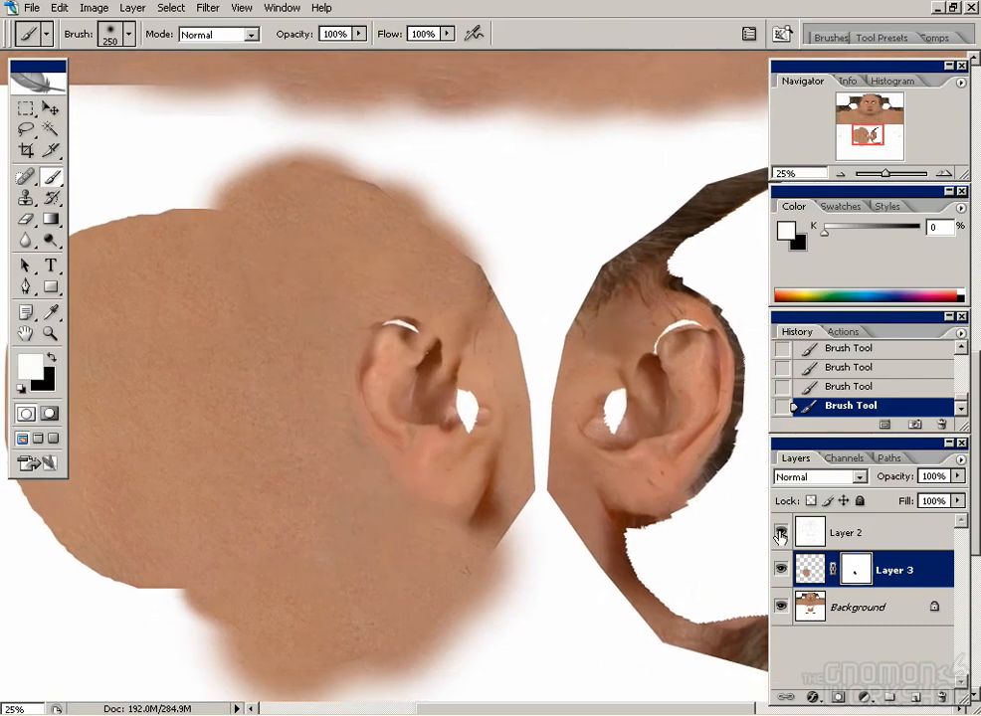
left_click(781, 533)
key("ctrl+plus")
left_click_drag(414, 422, 469, 386)
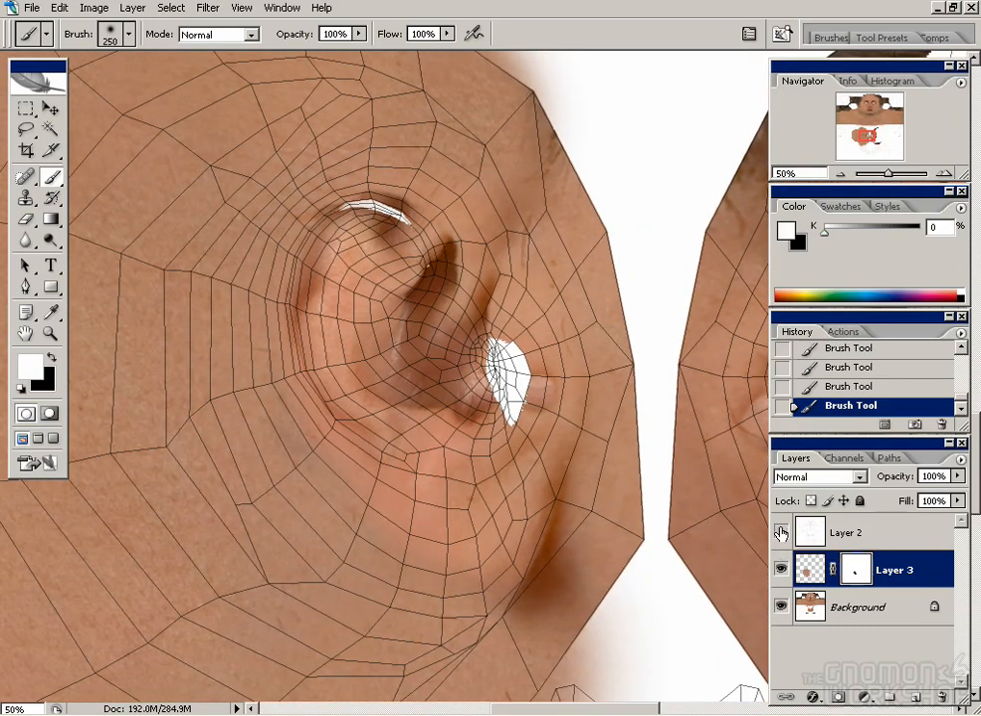
- Clone skin on the Background over the left ear's white gaps and soften the dark shadows inside the ear
left_click(781, 532)
left_click(855, 606)
key("s")
left_click_drag(537, 373, 520, 351)
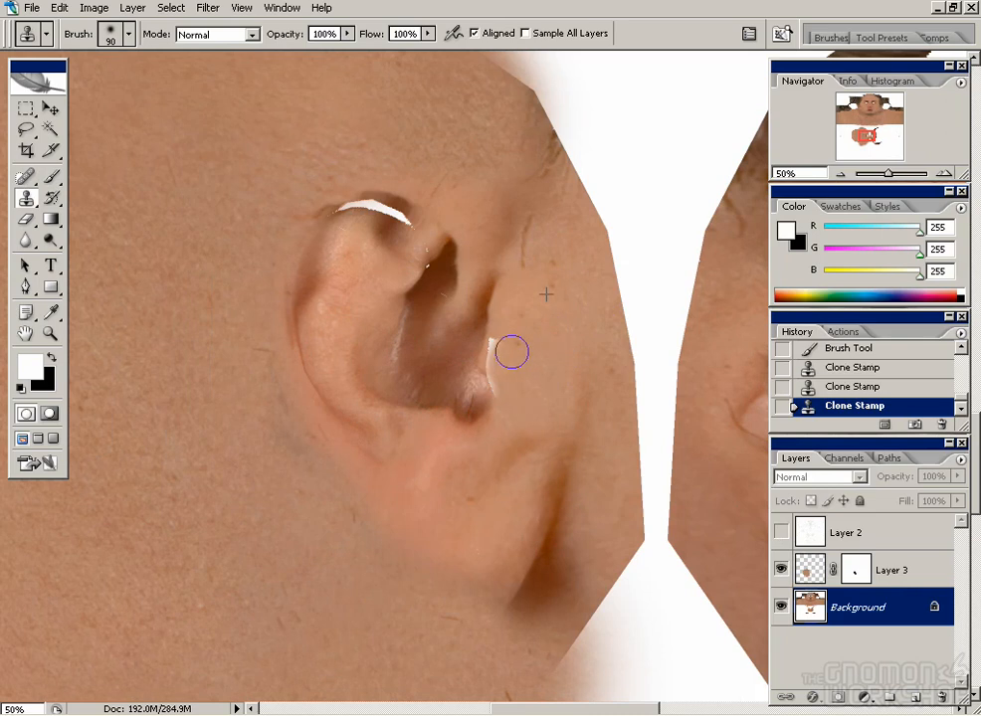
left_click_drag(490, 288, 447, 364)
left_click(830, 38)
left_click(342, 370, "alt")
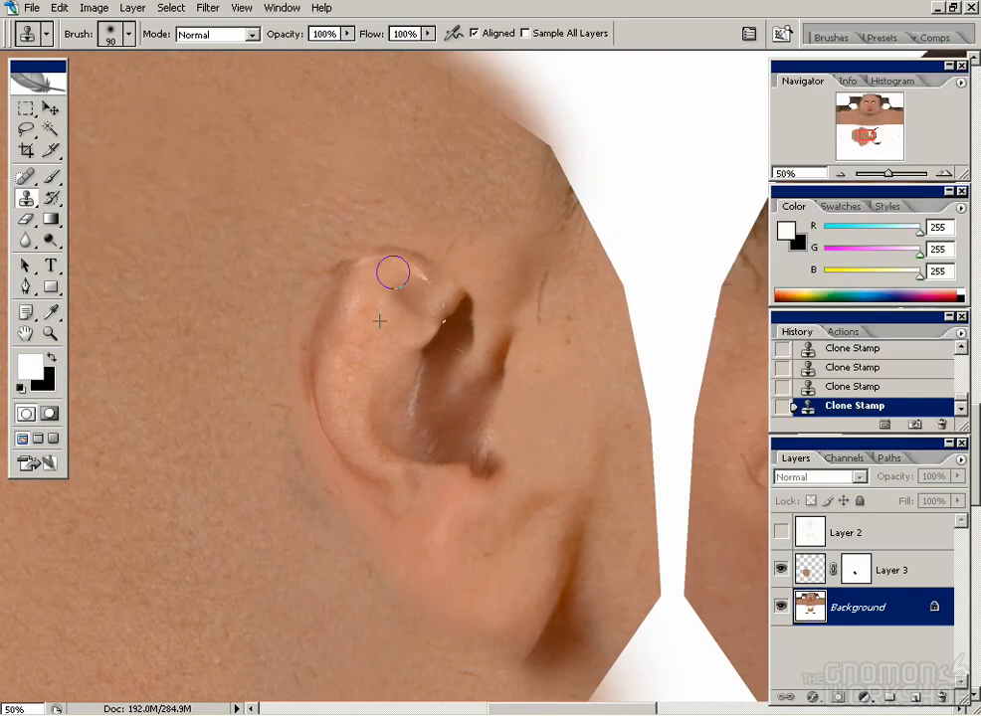
left_click_drag(267, 454, 240, 445)
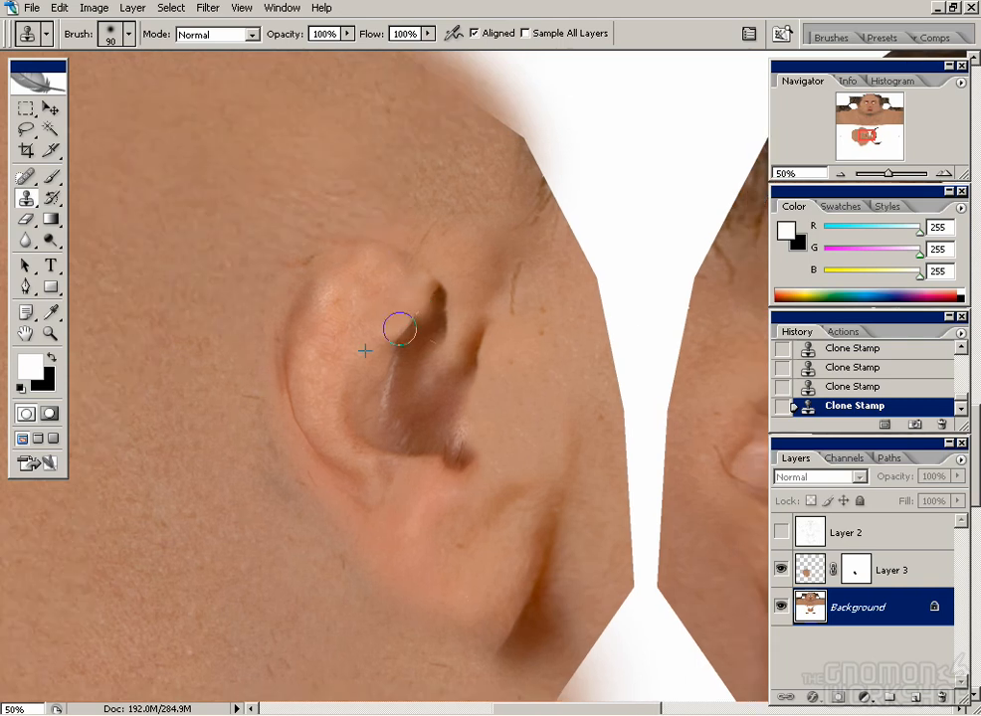
left_click(781, 532)
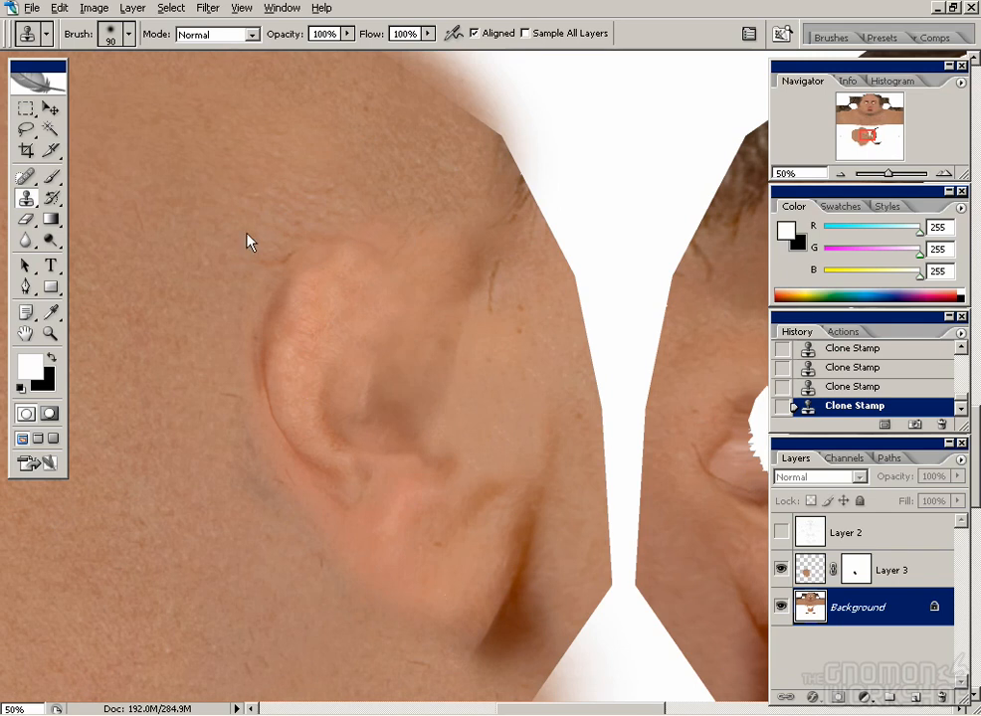
left_click(811, 569)
left_click_drag(313, 518, 339, 565)
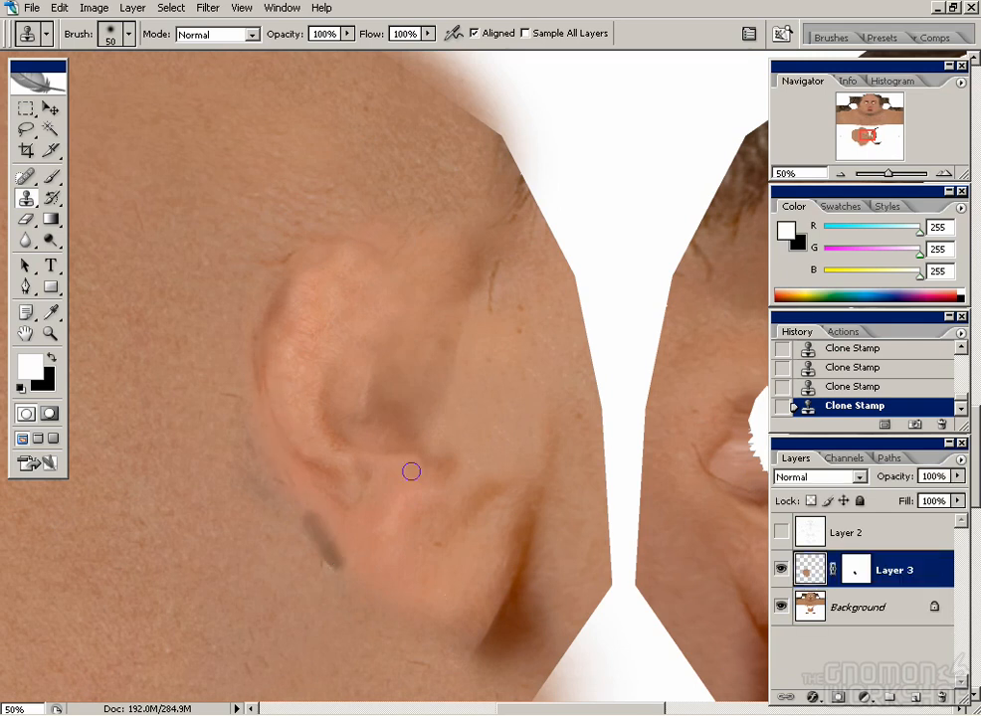
key("ctrl+z")
- Merge the masked skin patch with the Background and clone away the dark shadow beneath the left earlobe
key("ctrl+minus")
key("ctrl+minus")
key("ctrl+plus")
left_click(960, 461)
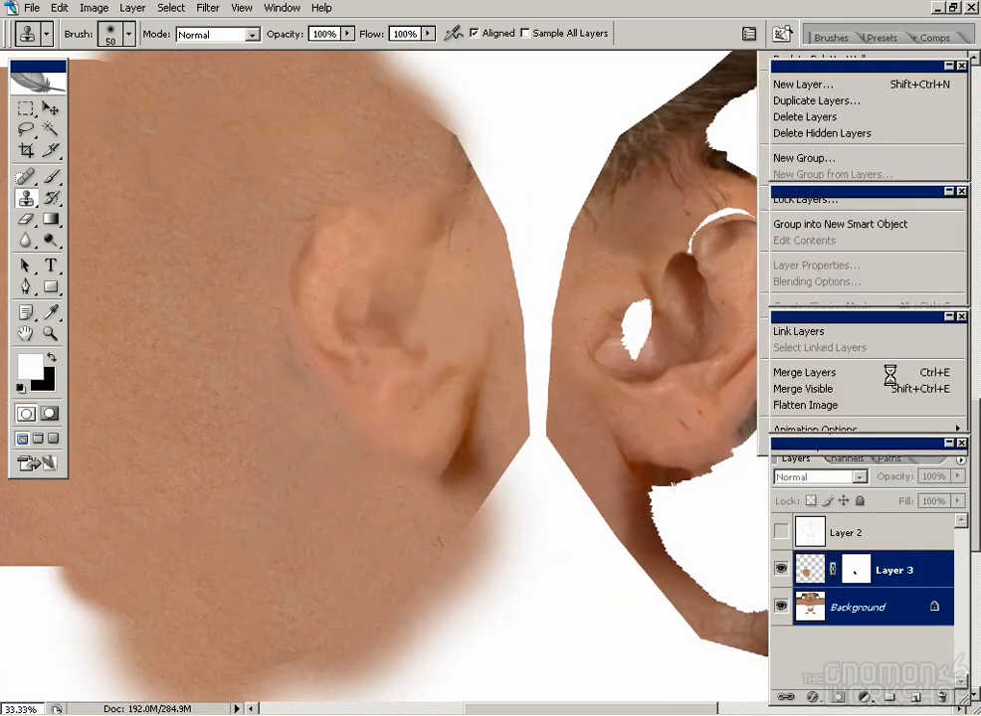
left_click(885, 376)
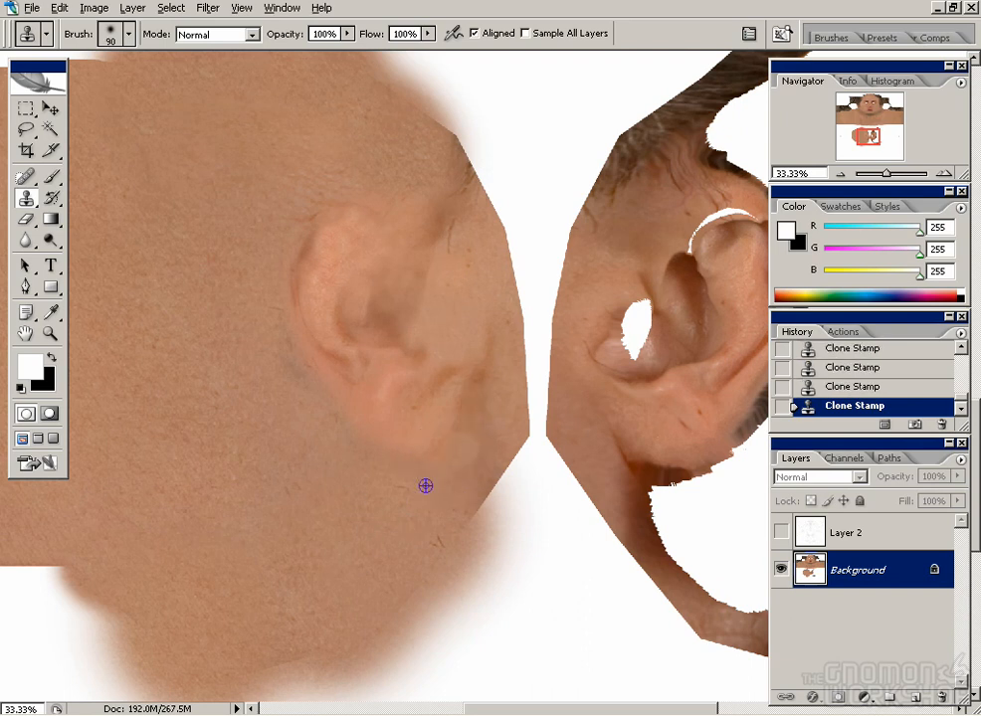
left_click_drag(285, 183, 266, 394)
key("ctrl+minus")
key("ctrl+minus")
key("ctrl+minus")
left_click_drag(473, 315, 455, 484)
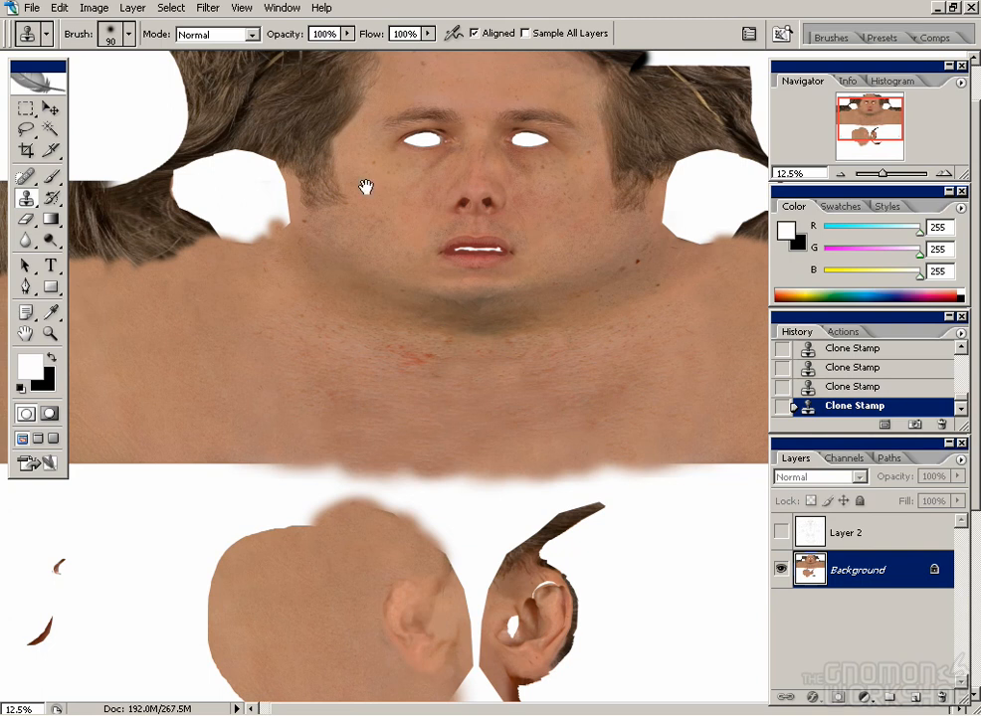
- Switch to ZBrush and import geo_head.clr_A04_BNE.psd as the head model's texture
left_click_drag(508, 263, 511, 318)
left_click(242, 8)
left_click(250, 44)
left_click_drag(511, 411, 468, 284)
left_click_drag(346, 303, 477, 399)
left_click(116, 703)
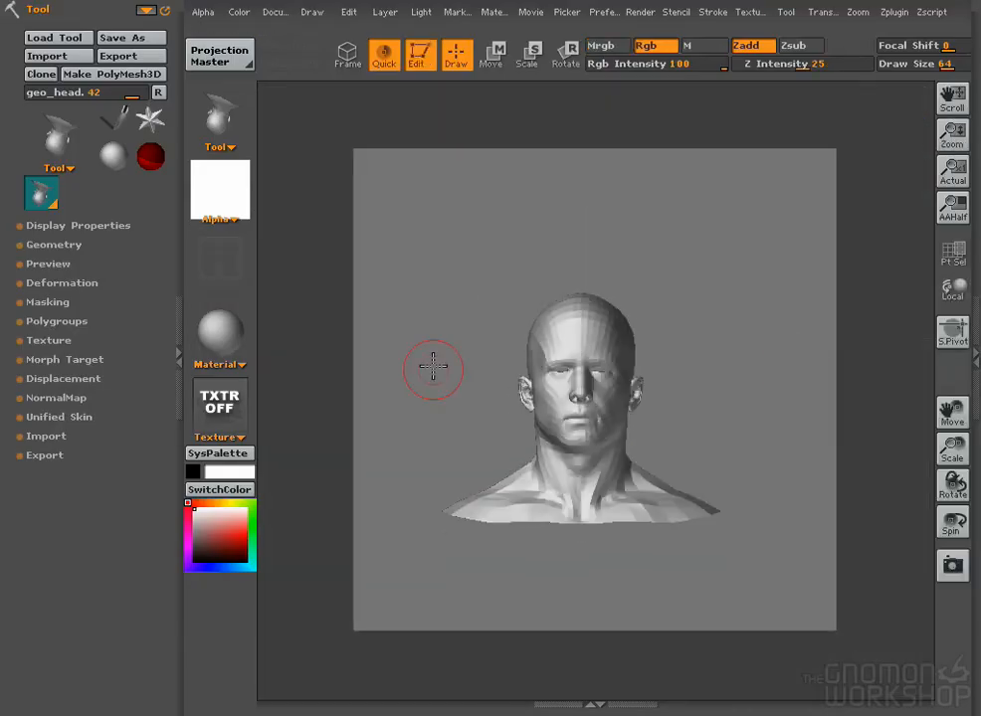
left_click(749, 12)
left_click(795, 41)
left_click(215, 19)
left_click(109, 108)
double_click(45, 62)
double_click(37, 63)
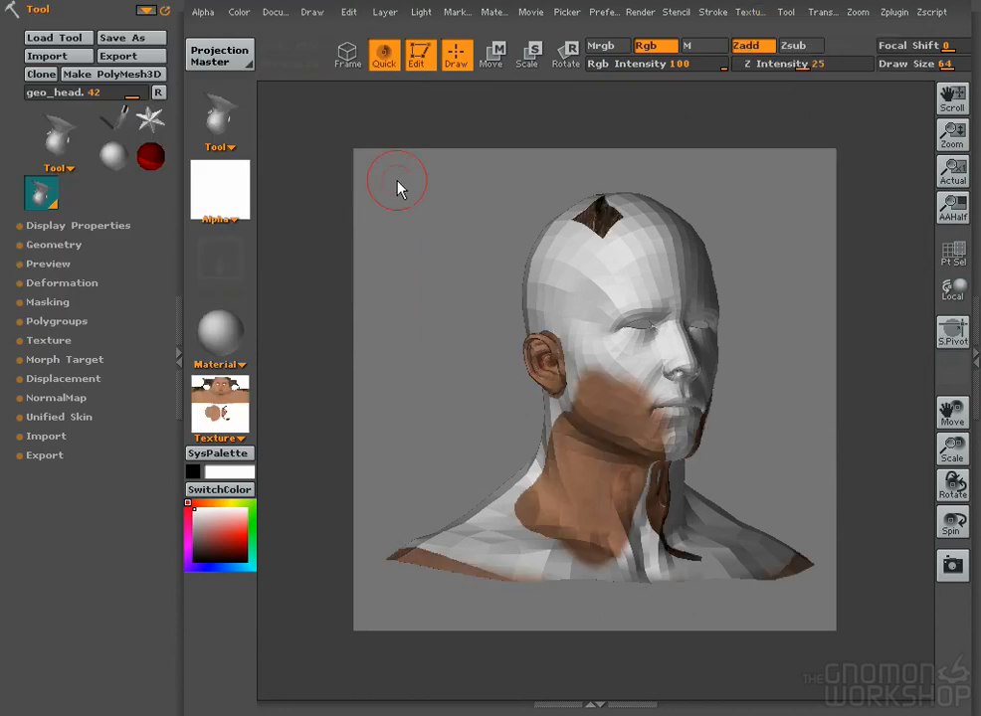
- Flip the imported texture vertically and isolate the polygons on the side of the head around the ear
left_click(749, 12)
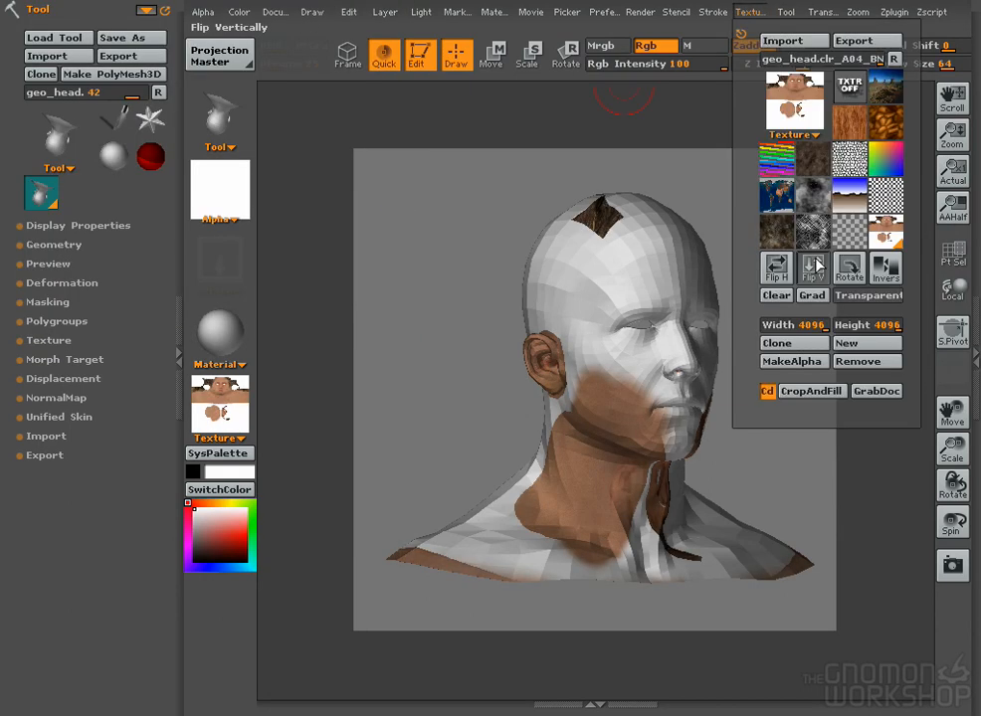
left_click_drag(753, 405, 842, 400)
left_click_drag(449, 365, 557, 388)
left_click(77, 225)
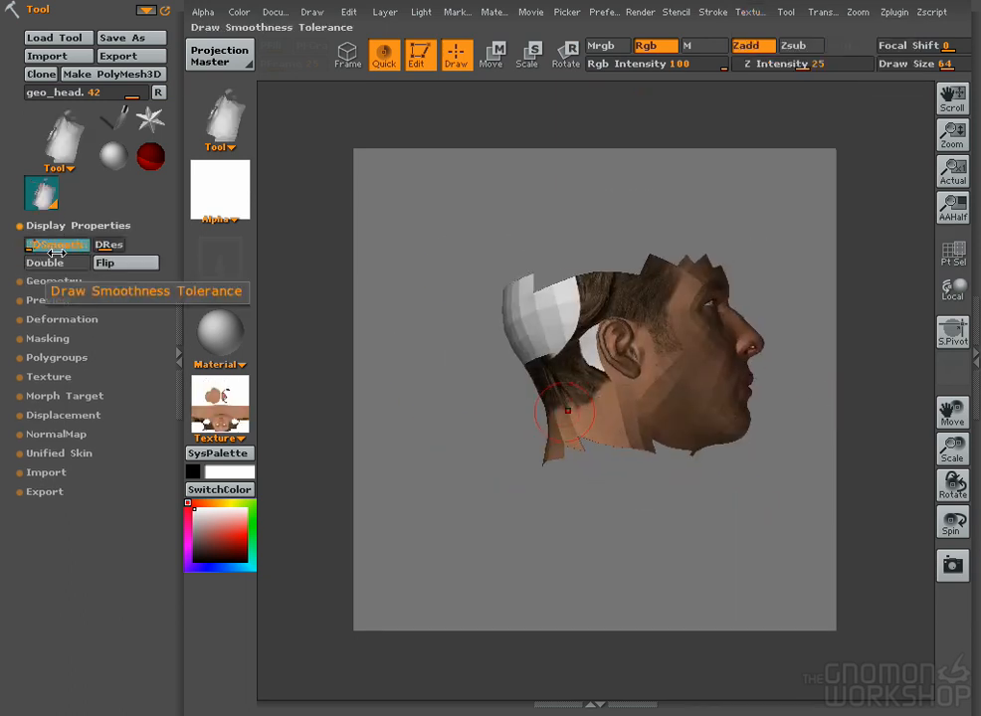
left_click_drag(697, 547, 771, 569, "alt")
left_click_drag(418, 191, 744, 512, "ctrl+shift")
left_click_drag(952, 413, 952, 438)
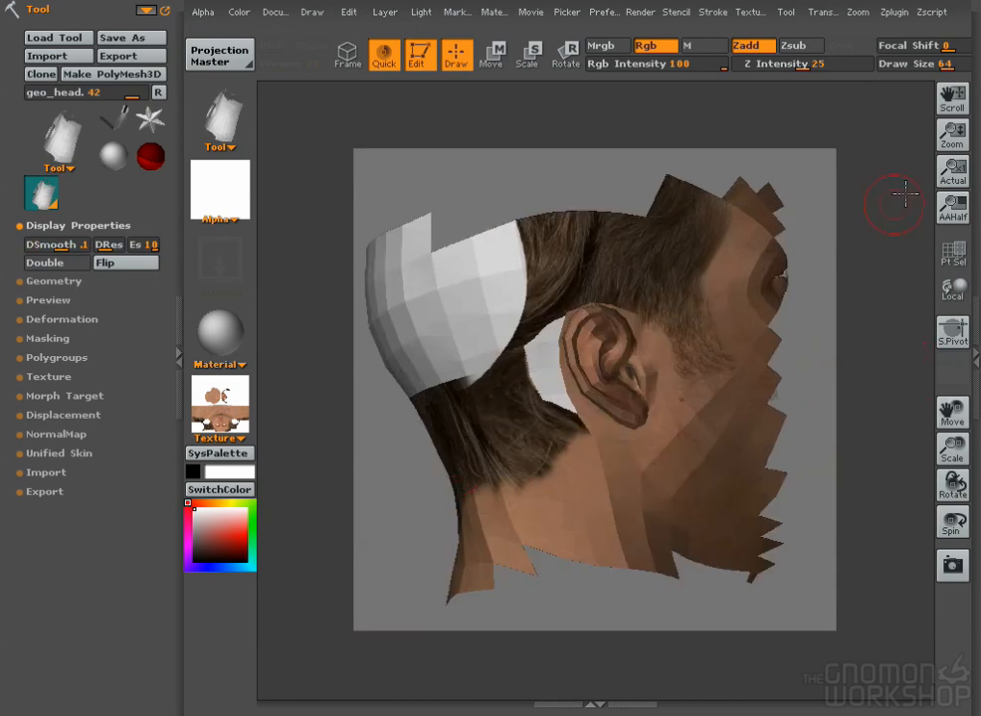
- Examine the ear's texture with an unshaded material, restore the shaded material and switch off Quick display
left_click(958, 179)
left_click(952, 207)
mouse_move(497, 12)
left_click(595, 86)
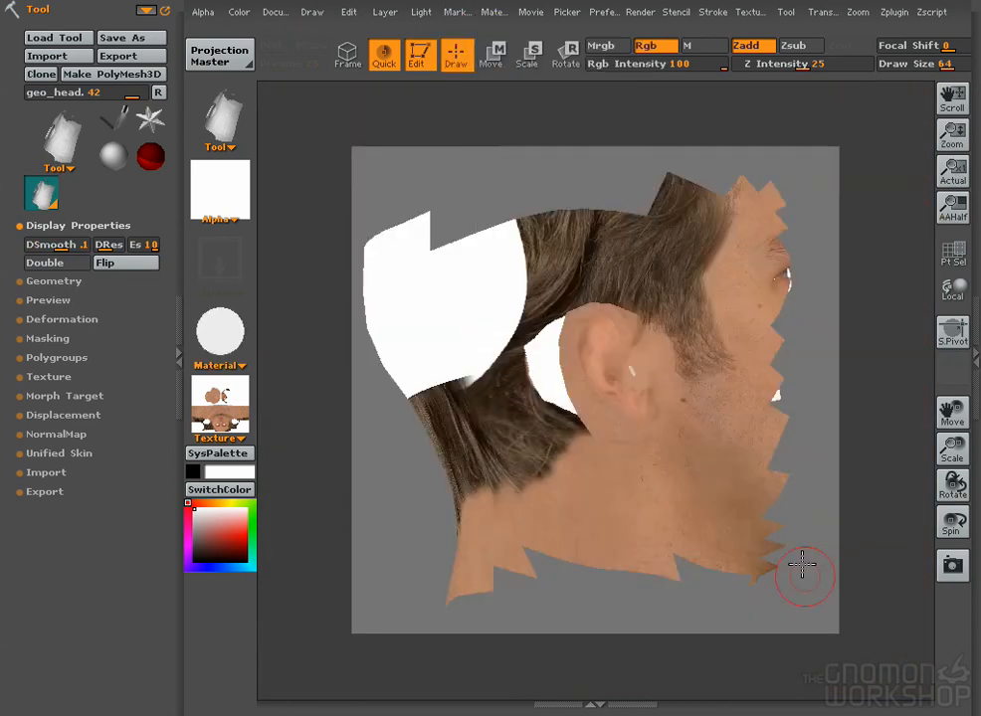
left_click_drag(781, 544, 698, 619)
left_click(626, 88)
mouse_move(418, 502)
left_mouse_down()
mouse_move(445, 515)
mouse_move(436, 463)
mouse_move(412, 427)
mouse_move(609, 519)
left_mouse_up()
left_click(391, 54)
left_click_drag(547, 522, 696, 587, "alt")
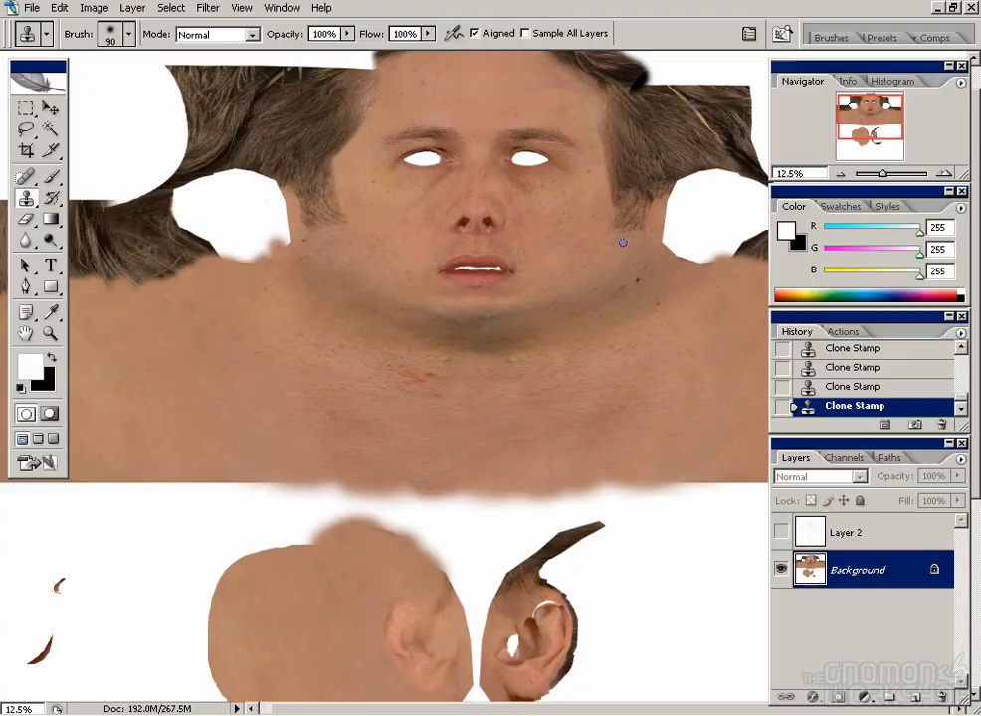
- Switch to Photoshop and step back in the history to restore the masked skin patch as a separate layer
scroll(487, 612, "down", 3)
scroll(895, 388, "down", 1)
left_click(895, 386)
left_click(781, 570)
left_click(781, 570)
left_click(858, 570)
key("ctrl+plus")
key("ctrl+plus")
key("ctrl+plus")
left_click_drag(458, 498, 534, 296)
left_click(781, 570)
left_click(858, 607)
key("l")
left_click_drag(482, 376, 500, 352)
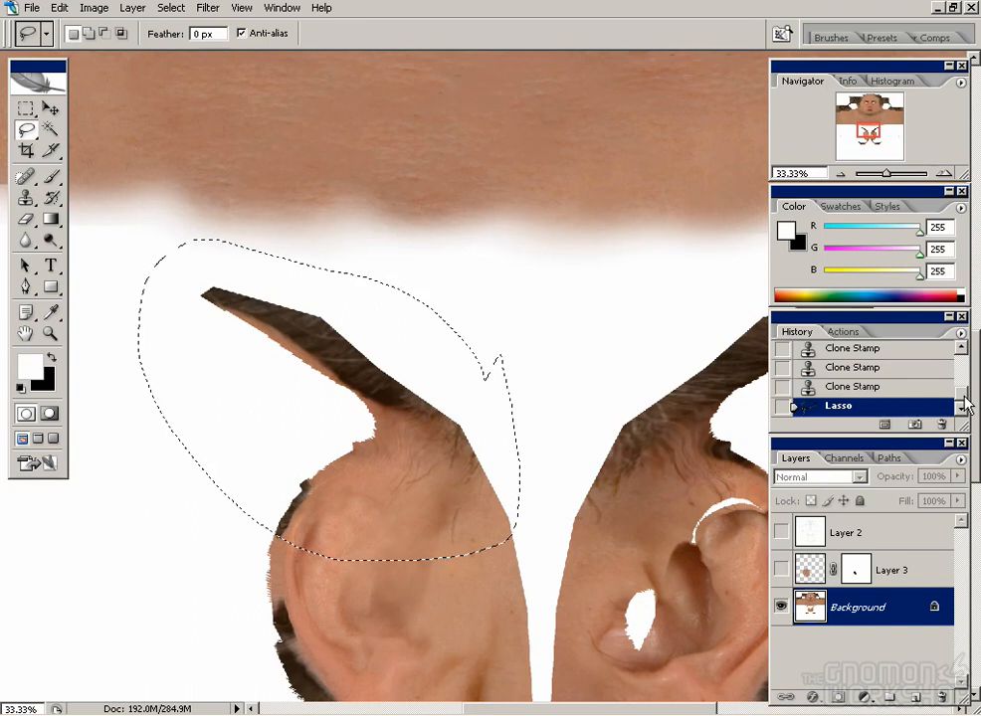
left_click(781, 570)
key("ctrl+d")
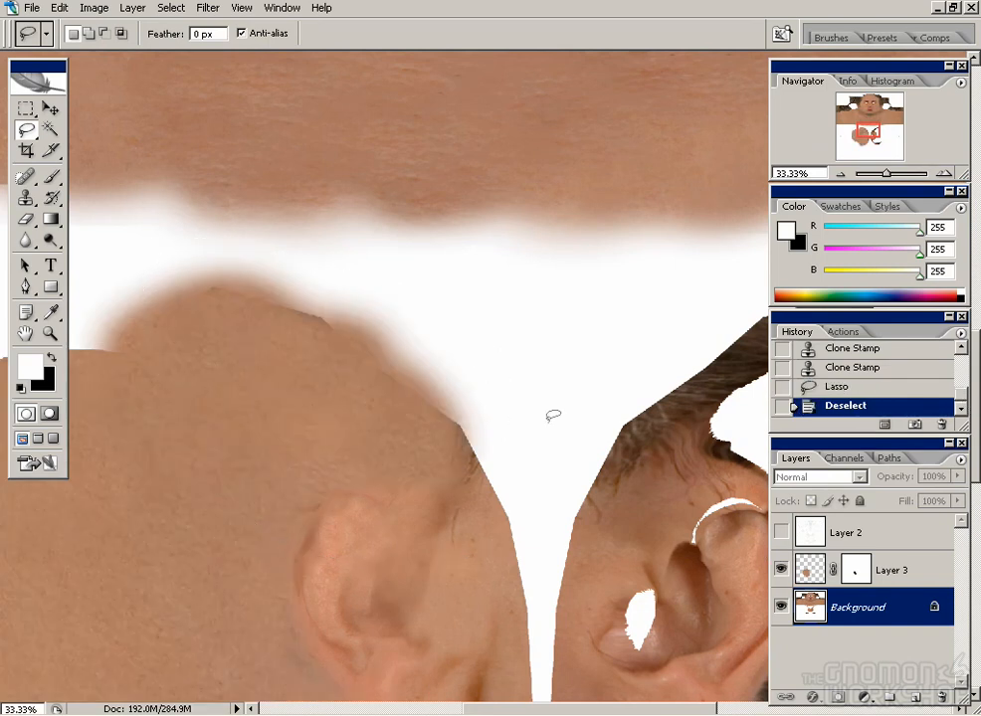
- Paint black on Layer 3's mask to reveal the hair along the upper edge of the left ear's shell
left_click(875, 570)
key("b")
key("x")
left_click_drag(435, 425, 457, 438)
mouse_move(425, 394)
left_mouse_down()
mouse_move(295, 326)
mouse_move(343, 407)
mouse_move(237, 336)
left_mouse_up()
- Refine Layer 3's mask along the hair tip with a white 100-pixel brush, using the UV wireframe as a guide
left_click(781, 532)
key("x")
key("bracketleft")
key("bracketleft")
key("bracketleft")
key("bracketleft")
key("bracketleft")
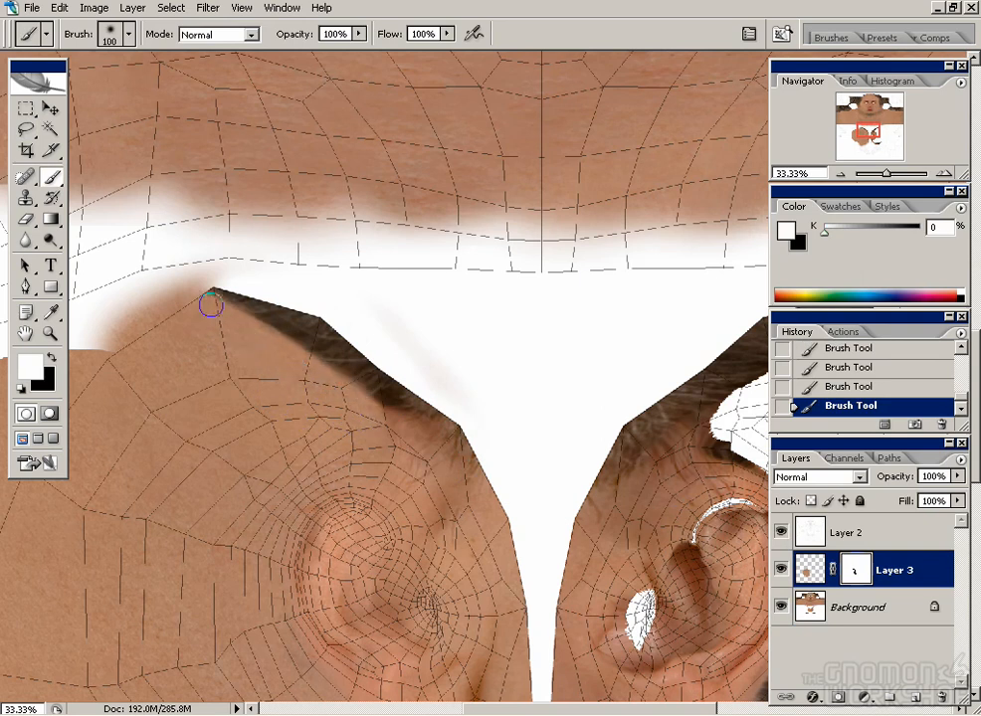
scroll(393, 504, "down", 5)
left_click(781, 532)
- Merge the masked skin patch with the Background and clone skin over the dark shadow under the left earlobe
key("s")
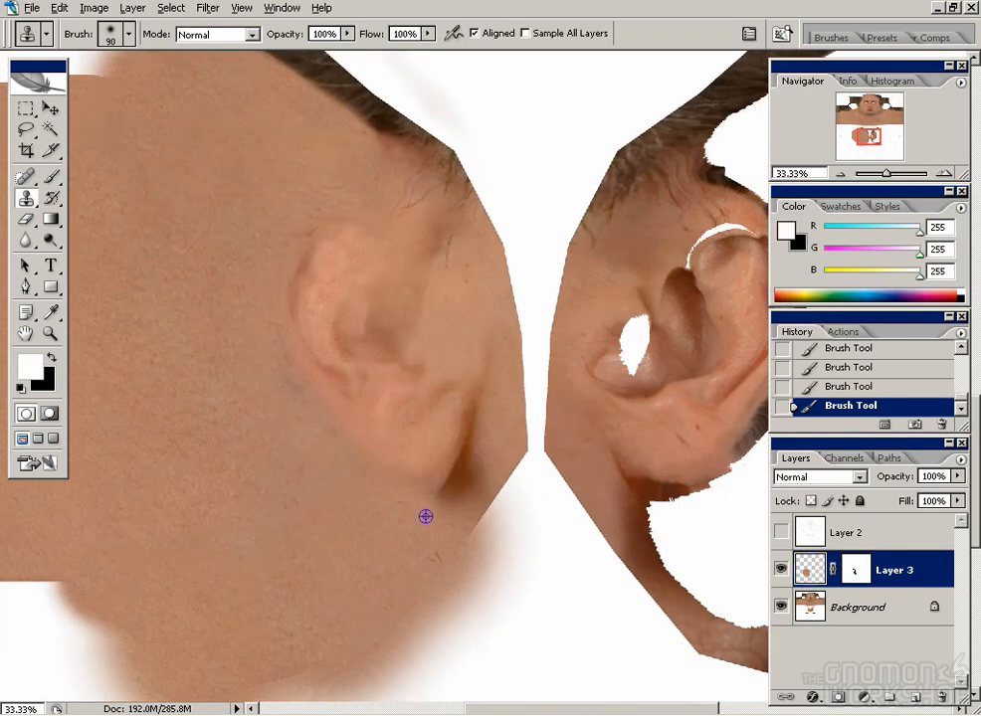
left_click(961, 459)
left_click(802, 373)
left_click_drag(376, 299, 333, 388)
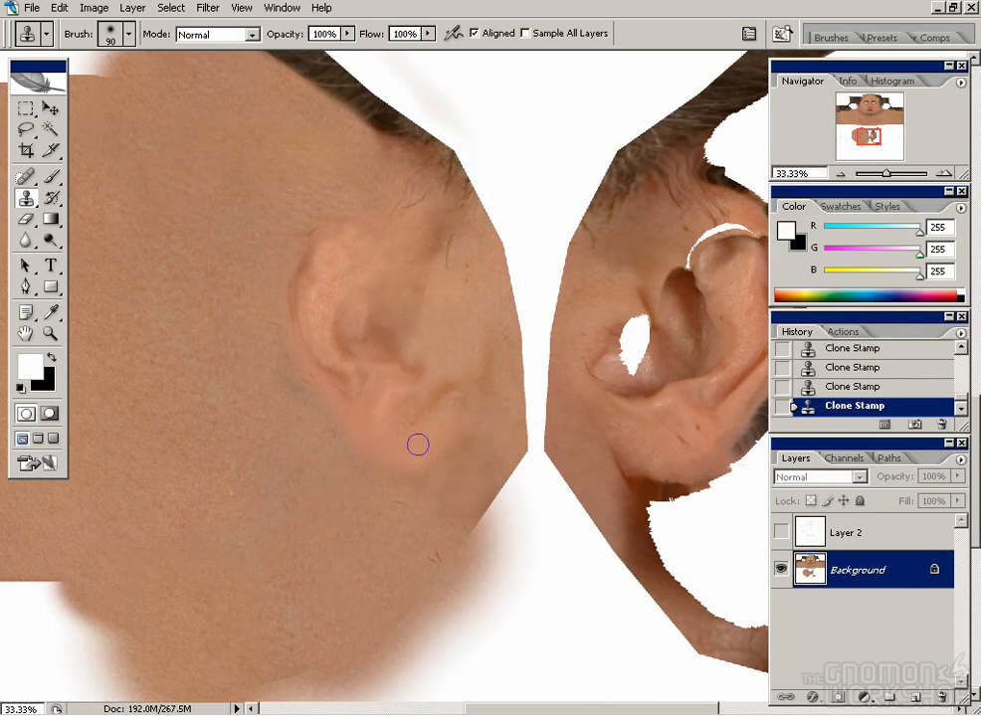
left_click_drag(431, 283, 447, 351)
left_click_drag(549, 273, 539, 288)
- Lasso the finished left ear shell against the wireframe and copy it to a new layer
key("ctrl+minus")
key("ctrl+minus")
left_click(781, 532)
key("l")
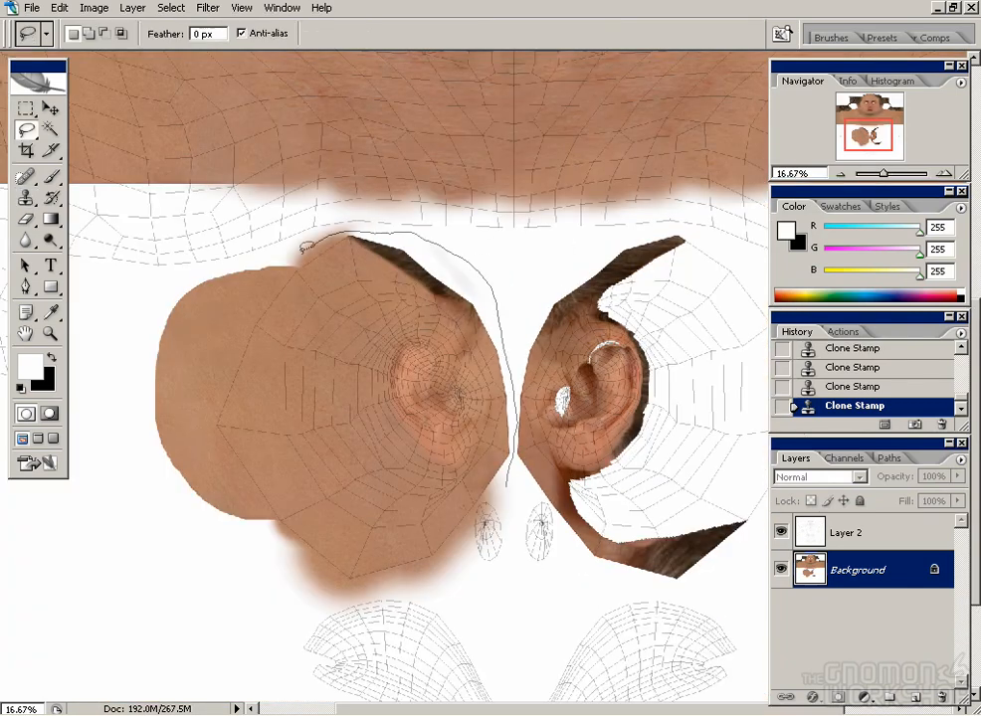
left_click_drag(472, 522, 475, 520)
key("ctrl+c")
key("ctrl+v")
- Flip the copied ear horizontally and align it with the right ear's UV shell
key("v")
left_click(59, 6)
mouse_move(87, 313)
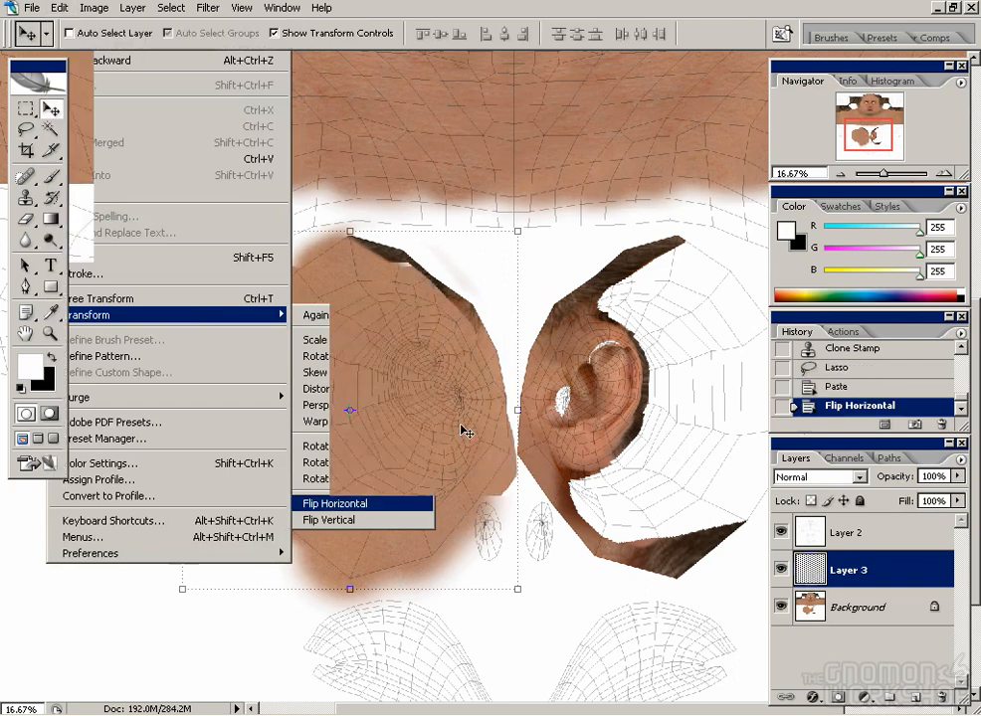
left_click(372, 501)
left_click_drag(598, 397, 644, 390)
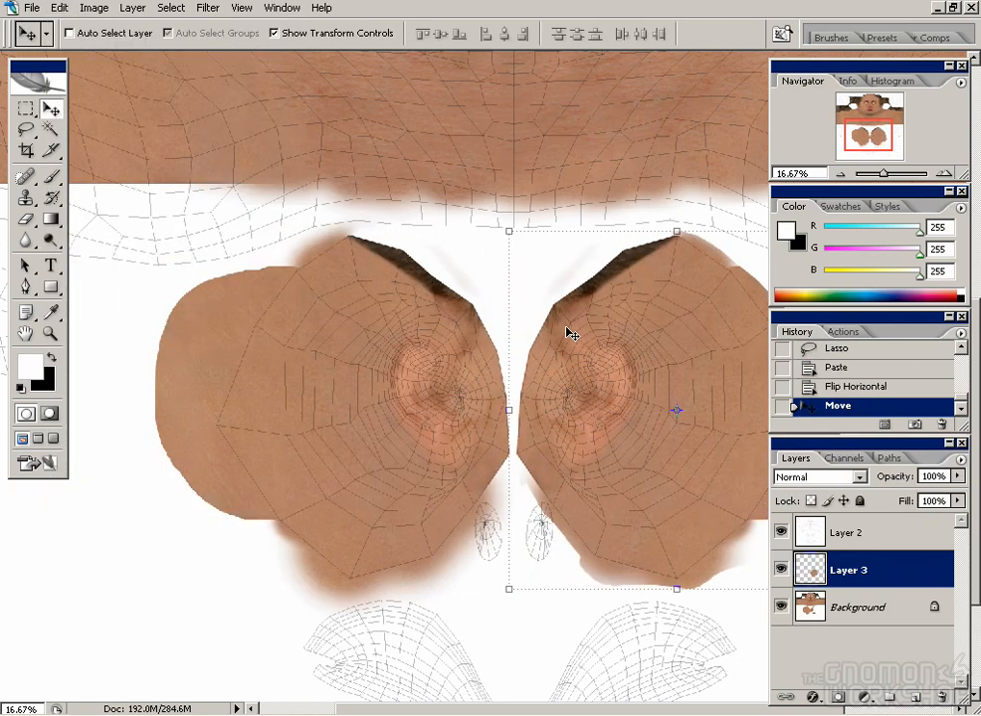
left_click_drag(740, 297, 543, 283)
key("ctrl+plus")
key("ctrl+plus")
left_click_drag(364, 281, 367, 282)
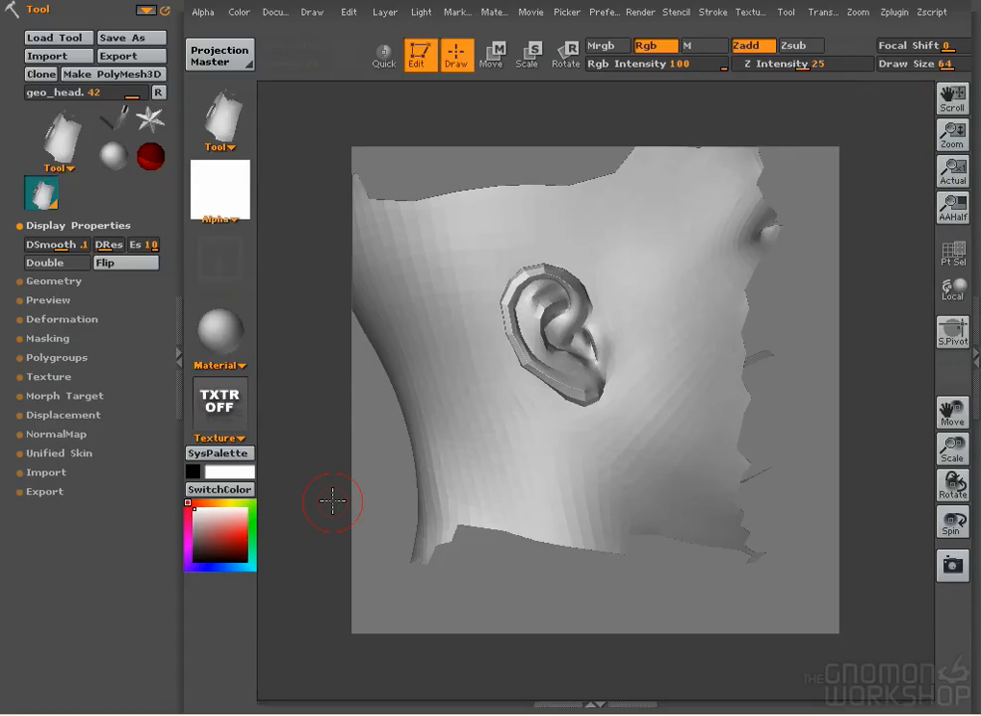
- Switch to ZBrush, remove the old head texture and import the updated geo_head.clr_A04_BNE.psd
left_click(219, 403)
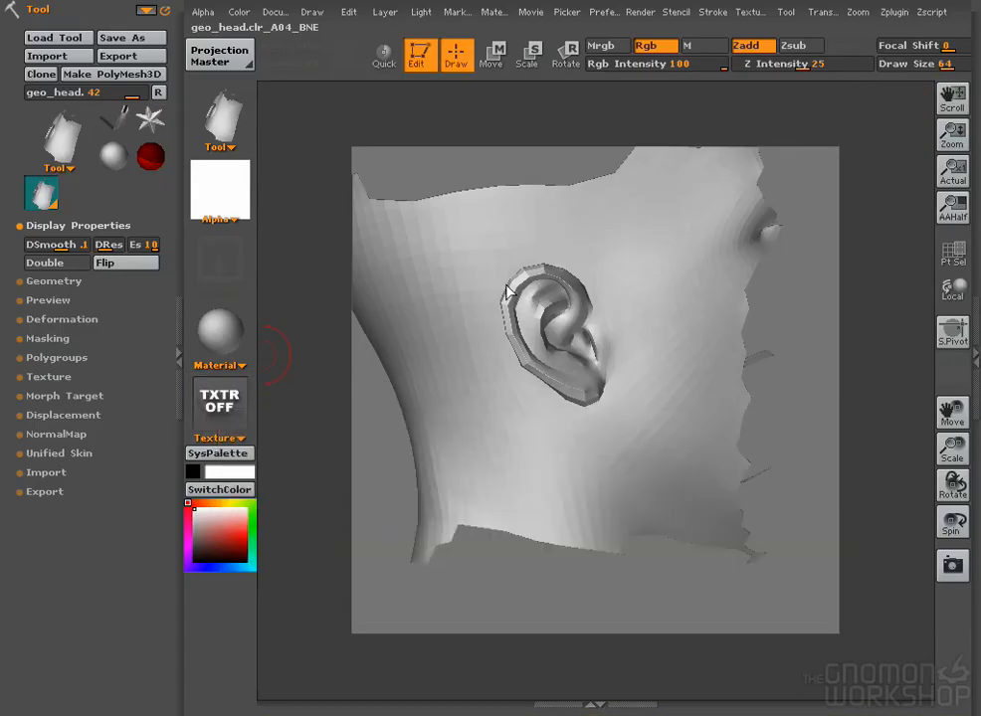
left_click(258, 560)
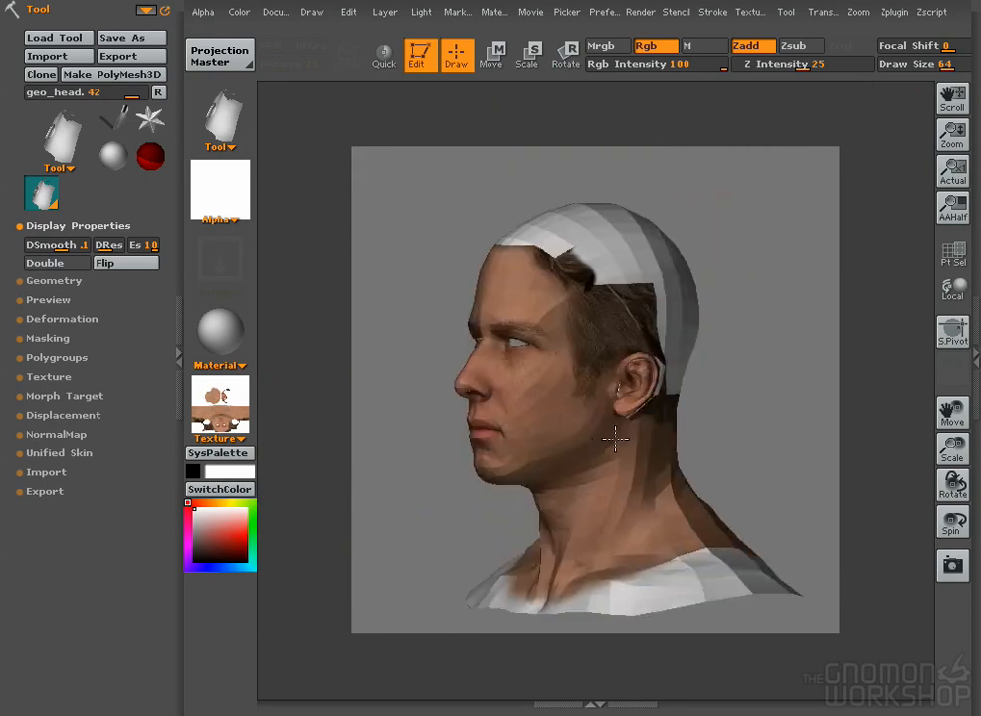
left_click(220, 403)
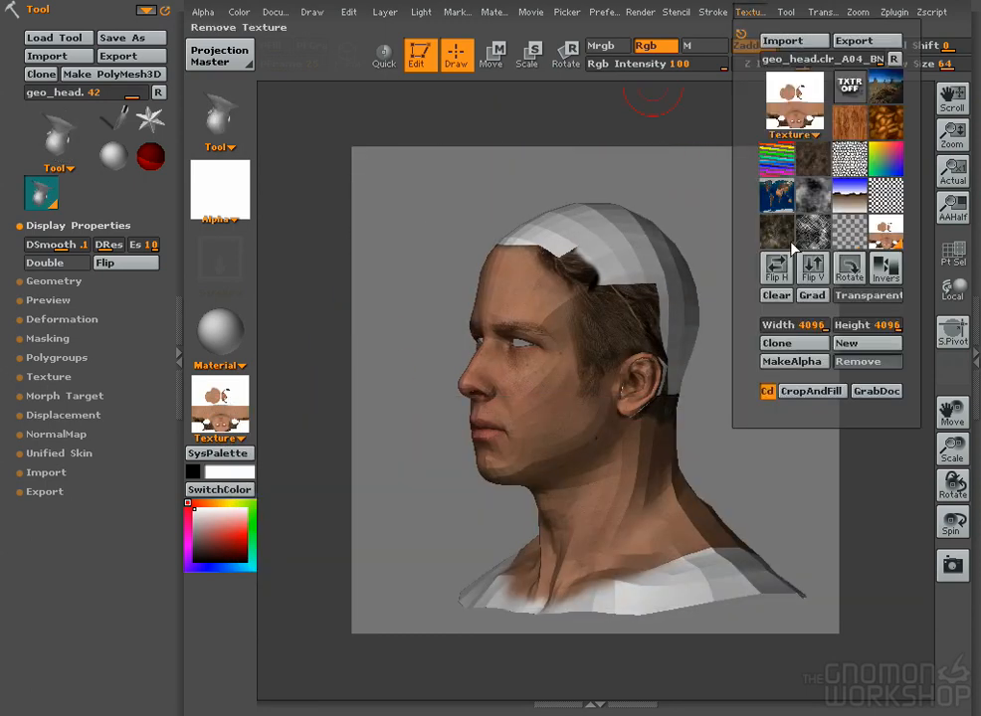
left_click(796, 41)
left_click(110, 110)
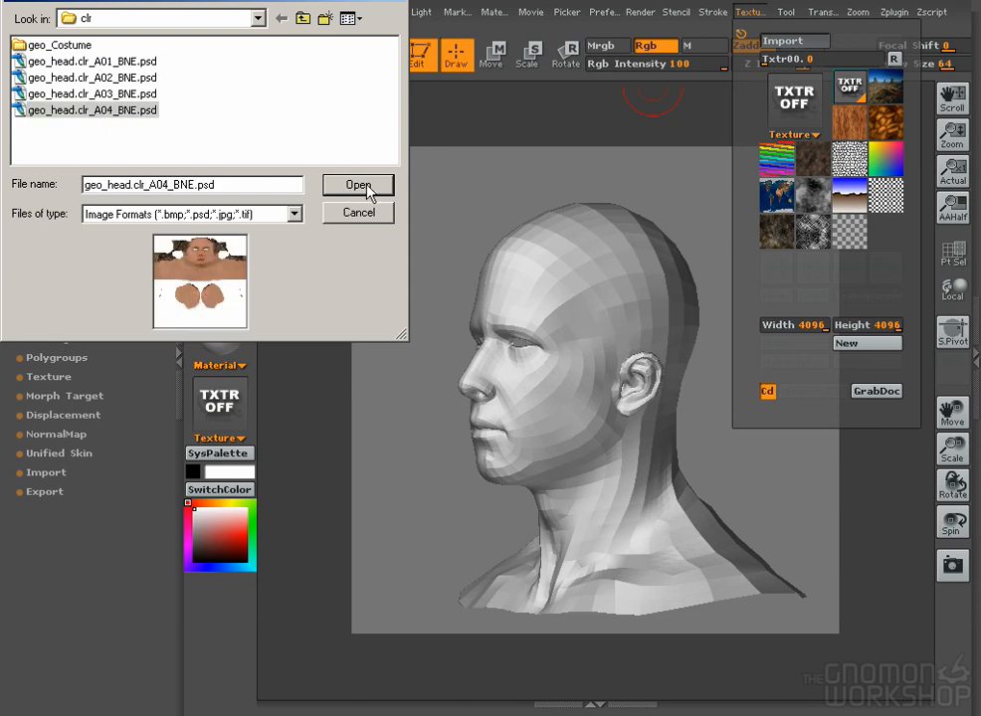
left_click(348, 187)
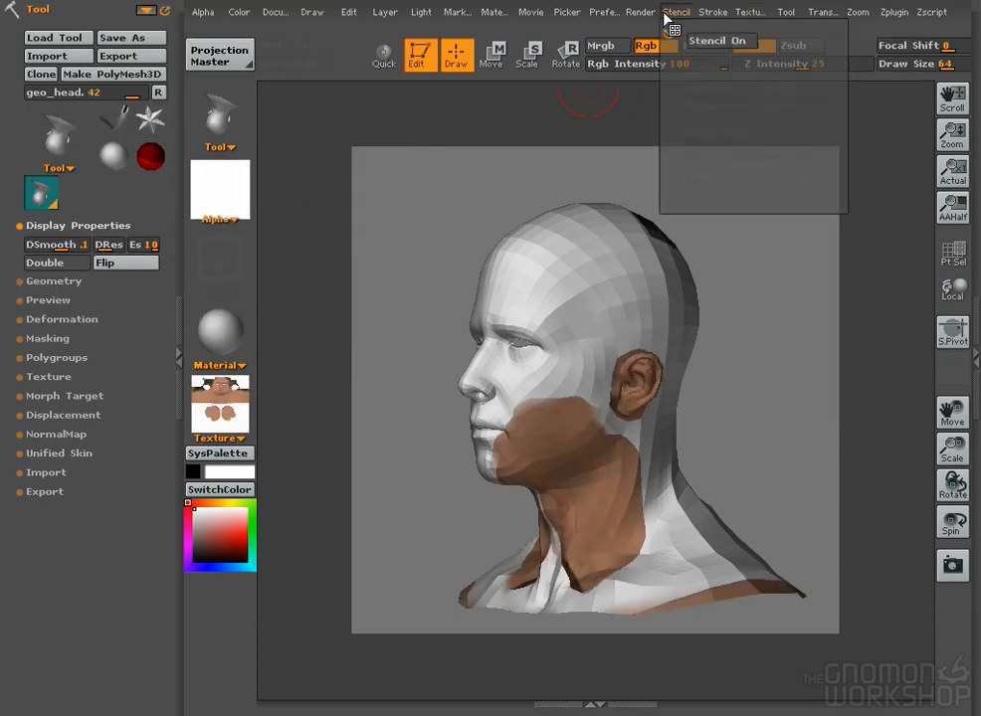
- Flip the updated texture vertically and isolate the polygons around the ear in a close view
left_click(749, 12)
left_click_drag(734, 273, 657, 328)
left_click_drag(664, 301, 740, 359, "ctrl+shift")
key("f")
left_click_drag(478, 201, 748, 565, "ctrl+shift")
left_click_drag(421, 342, 403, 322, "alt")
- Drop the ear view onto the canvas with Projection Master and adjust the material and light direction
left_click(210, 55)
left_click(379, 549)
key("plus")
left_click(493, 12)
left_click(595, 87)
left_click(421, 12)
left_click_drag(455, 72, 465, 84)
- Clone skin below the ear with the Cloner brush, using Zadd off and an Rgb Intensity of 68
left_click(58, 147)
left_click(275, 124)
left_click(747, 46)
left_click(703, 65)
mouse_move(504, 565)
left_mouse_down()
mouse_move(596, 598)
mouse_move(640, 567)
left_mouse_up()
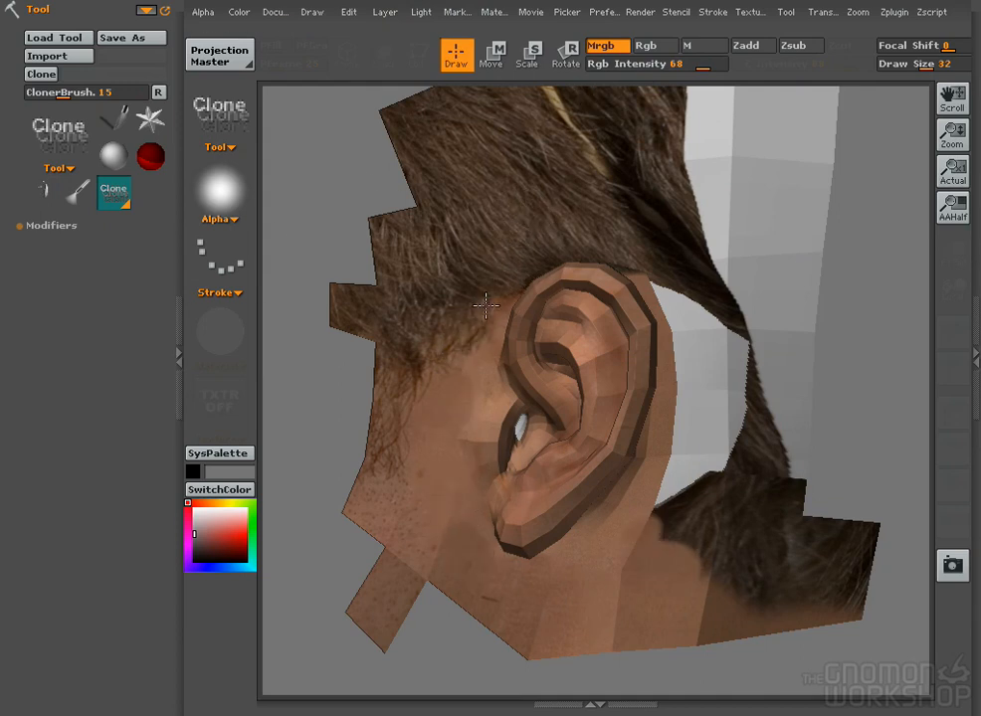
- Pick up the painted colors with Projection Master, show the whole head and examine its texture from several sides
left_click(231, 57)
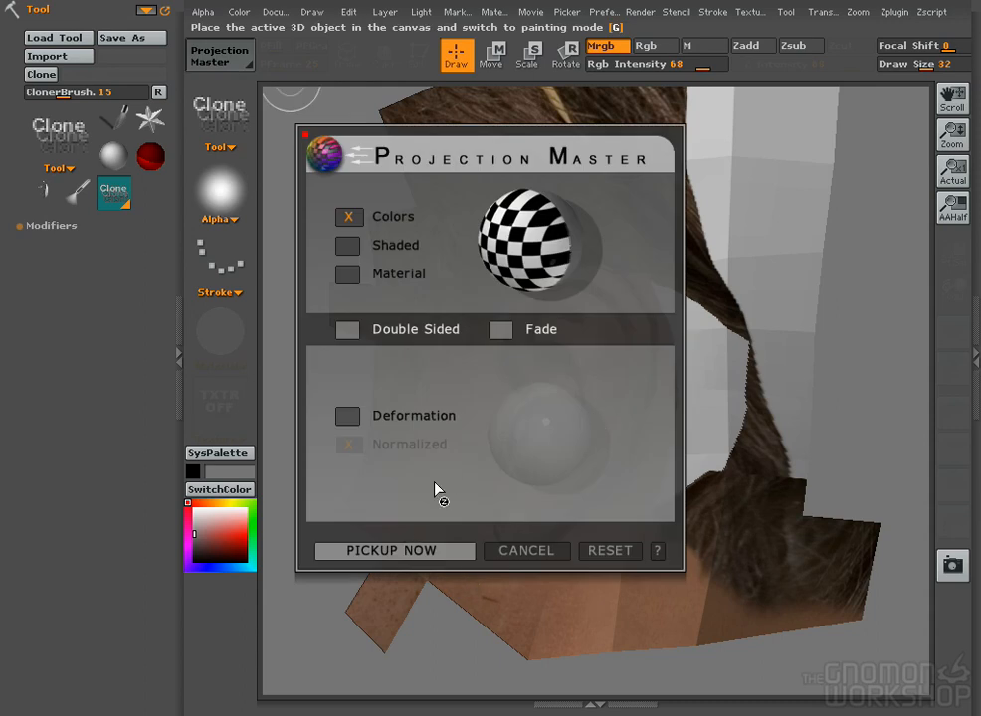
left_click(460, 551)
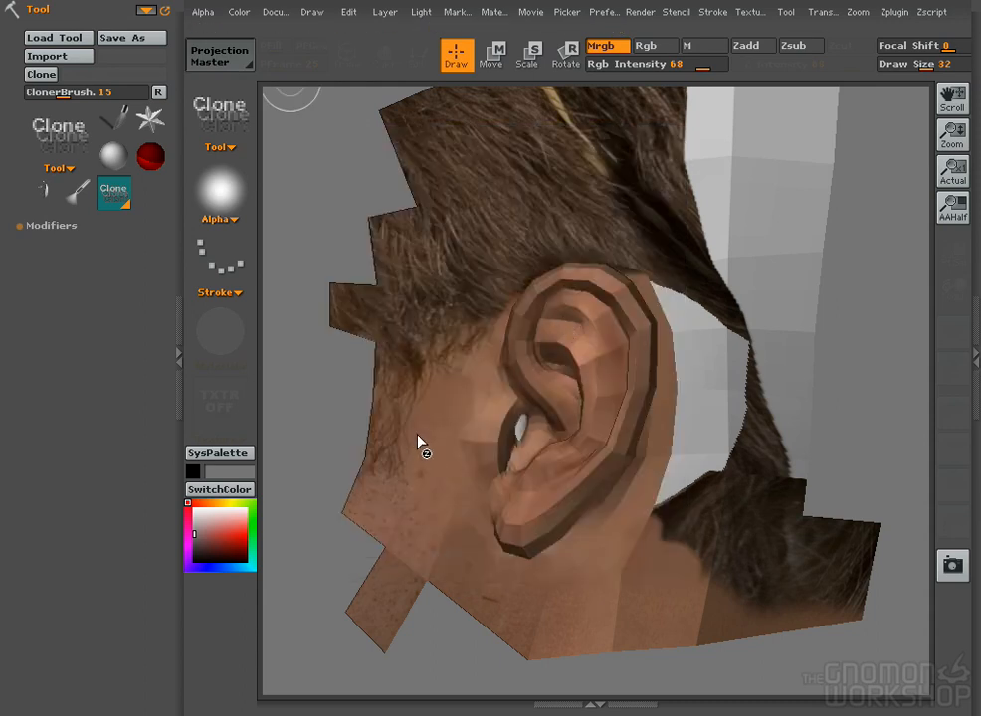
left_click_drag(296, 577, 454, 468, "alt")
left_click(455, 468, "ctrl+shift")
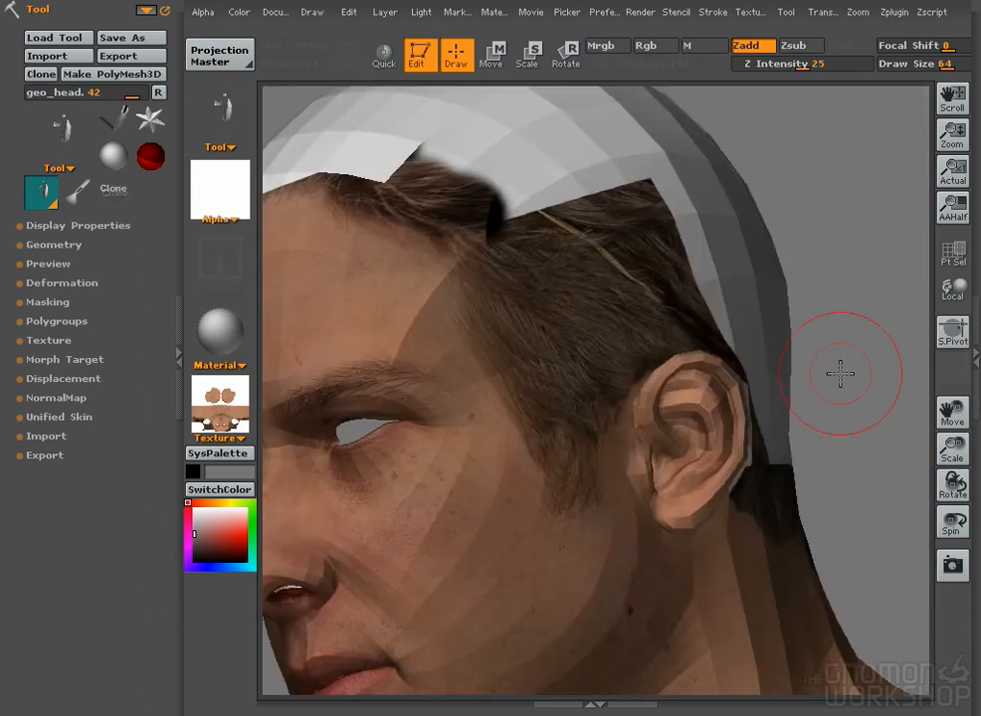
left_click_drag(943, 443, 814, 439)
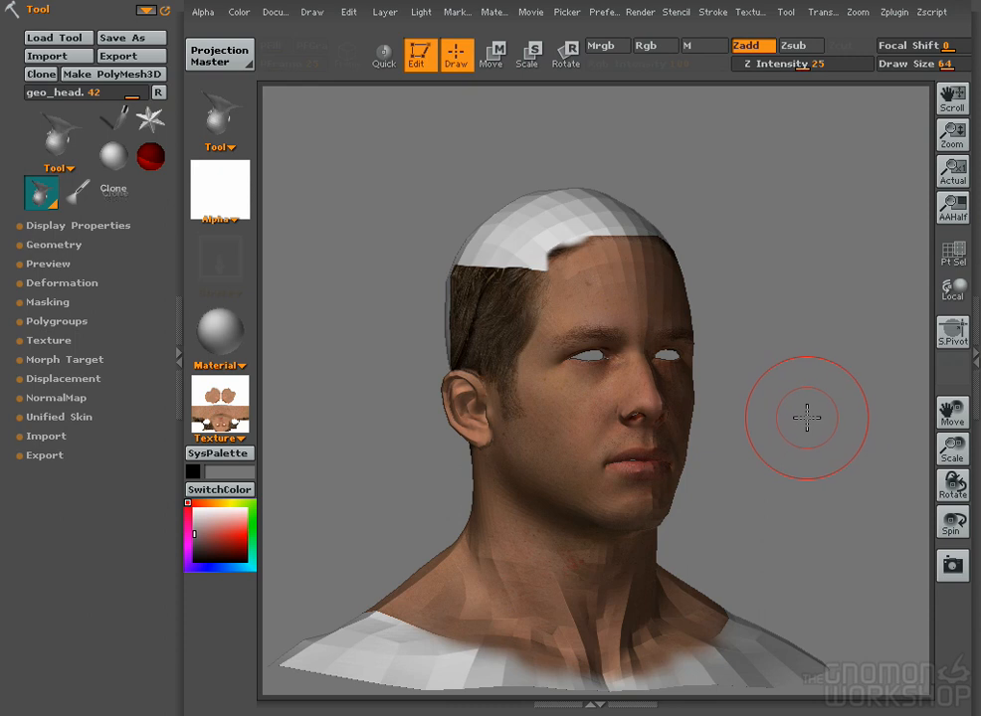
left_click_drag(779, 405, 762, 445)
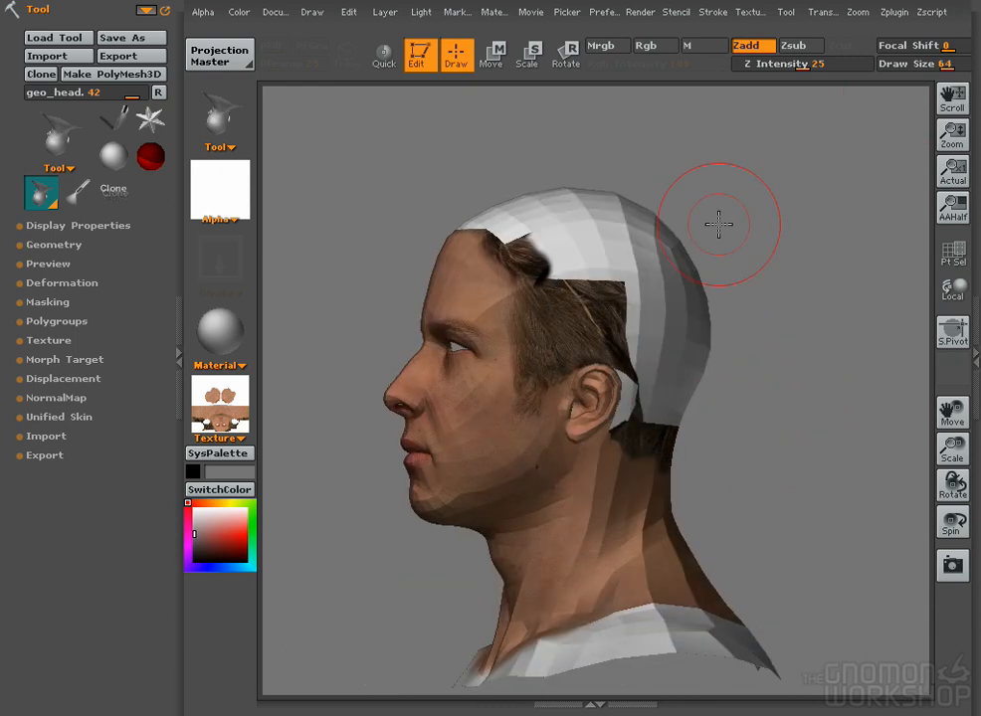
left_click_drag(813, 225, 910, 82)
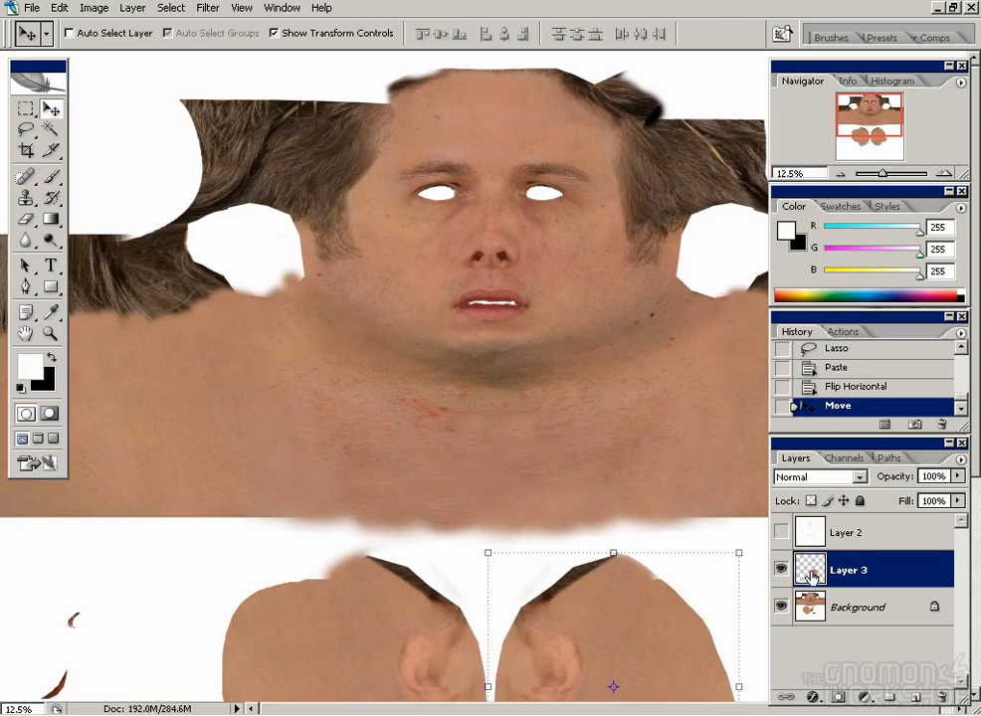
- Switch to Photoshop and merge the mirrored right ear layer with the Background
left_click(883, 607, "shift")
left_click(959, 459)
left_click(866, 618)
- Copy a lassoed area of neck skin to a new layer and place it over the hair beside the face
key("l")
left_click_drag(225, 384, 92, 459)
key("Tab")
left_click_drag(277, 352, 275, 356)
left_click_drag(231, 400, 131, 289)
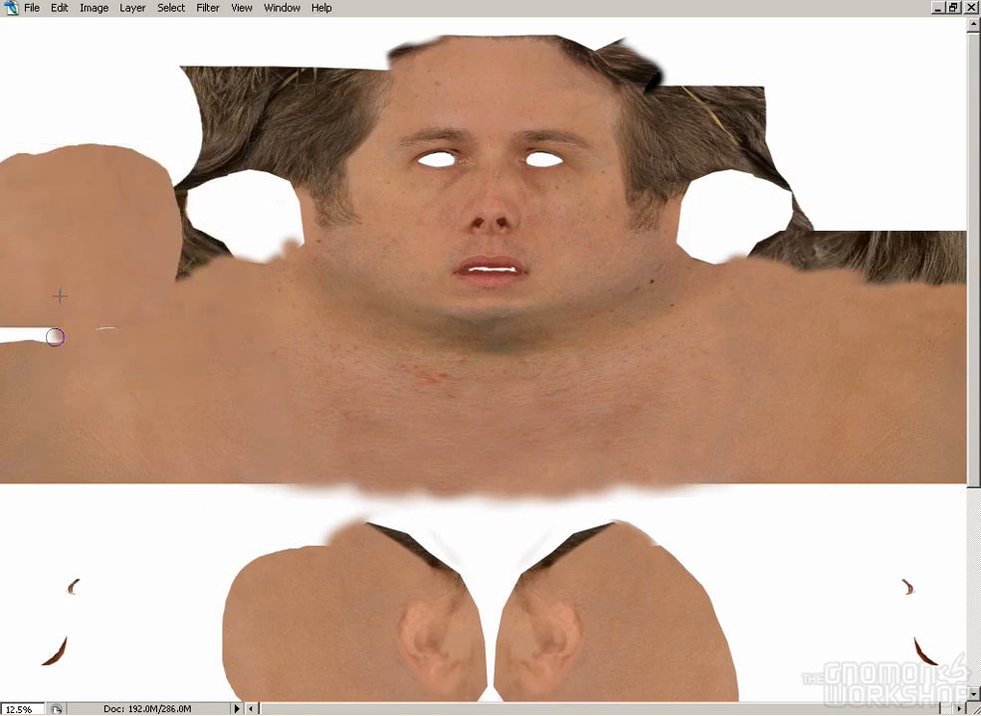
- Clone skin across the new patch to extend it over the hair above and around the left ear gap
key("Tab")
key("Tab")
mouse_move(215, 279)
left_mouse_down()
mouse_move(161, 172)
mouse_move(145, 105)
mouse_move(142, 131)
mouse_move(77, 120)
mouse_move(146, 81)
mouse_move(50, 134)
mouse_move(91, 78)
left_mouse_up()
scroll(267, 143, "up", 2, "alt")
mouse_move(203, 281)
left_mouse_down()
mouse_move(221, 258)
mouse_move(308, 311)
left_mouse_up()
left_click(70, 381, "alt")
left_click_drag(277, 220, 350, 212)
left_click(122, 249, "alt")
mouse_move(299, 117)
left_mouse_down()
mouse_move(273, 93)
mouse_move(422, 91)
left_mouse_up()
left_click(126, 162, "alt")
left_click_drag(333, 144, 374, 167)
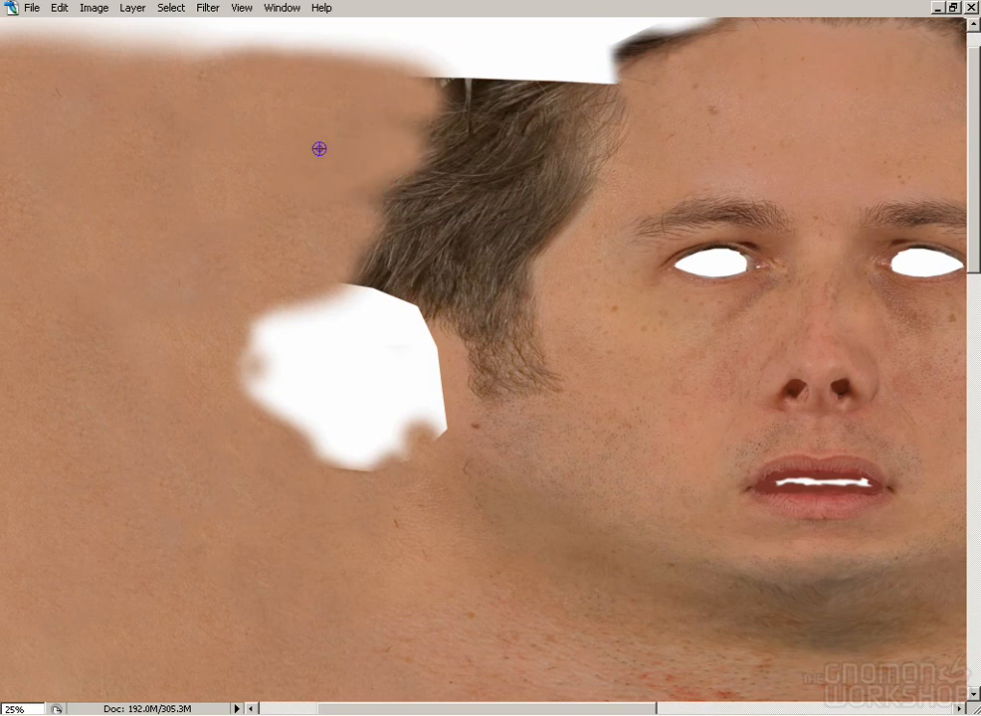
left_click_drag(150, 230, 262, 232)
mouse_move(311, 195)
left_mouse_down()
mouse_move(285, 223)
mouse_move(208, 231)
left_mouse_up()
left_click_drag(199, 398, 352, 145)
left_click(131, 385, "alt")
left_click_drag(50, 457, 86, 519)
left_click_drag(166, 508, 166, 473)
- Lasso an area of clean skin and copy it to another new layer
key("l")
left_click_drag(292, 231, 294, 230)
key("Tab")
key("ctrl+c")
key("ctrl+v")
- Move and transform the copied skin to cover the hair at the temple beside the left eyebrow
key("v")
left_click_drag(384, 460, 470, 238)
mouse_move(471, 238)
left_mouse_down()
mouse_move(394, 527)
mouse_move(248, 517)
left_mouse_up()
left_click_drag(248, 517, 508, 294)
left_click_drag(615, 302, 533, 415)
left_click_drag(526, 357, 523, 365)
key("Return")
- Clone skin over the sideburn hair to extend the temple patch toward the cheek
key("s")
left_click_drag(286, 332, 294, 352)
left_click(525, 514, "alt")
left_click_drag(416, 412, 428, 445)
left_click(458, 415)
left_click(520, 505, "alt")
- Hide Layer 3 and erase the hard edges of the temple patch on Layer 4 around the cheek, forehead and upper border
key("e")
mouse_move(618, 315)
left_mouse_down("space")
mouse_move(519, 328)
mouse_move(519, 188)
left_mouse_up("space")
left_click(781, 569)
left_click_drag(408, 368, 388, 394)
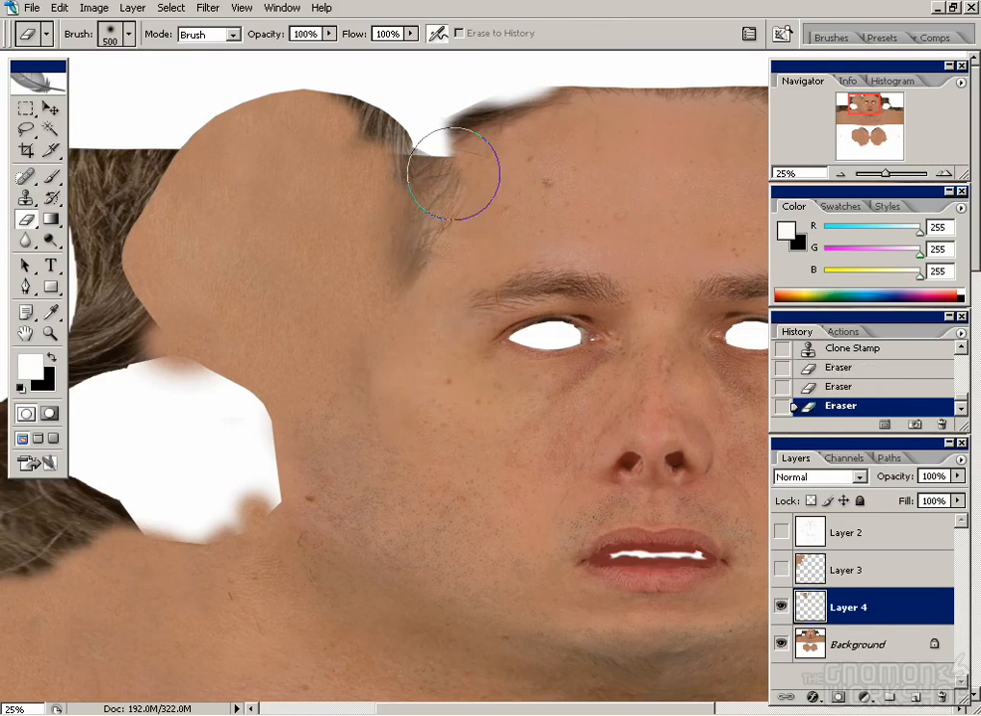
left_click_drag(428, 328, 409, 328)
left_click_drag(428, 189, 398, 129)
left_click_drag(388, 111, 294, 116)
- Lasso an area of lightly stubbled face skin and copy it to a new layer
key("l")
mouse_move(511, 535)
left_mouse_down()
mouse_move(378, 622)
mouse_move(510, 537)
left_mouse_up()
key("ctrl+c")
key("ctrl+v")
- Move and transform the copied skin over the remaining temple hair, and place its layer above Layer 3
key("v")
left_click_drag(423, 517, 382, 257)
mouse_move(423, 157)
left_mouse_down()
mouse_move(483, 306)
mouse_move(462, 347)
left_mouse_up()
left_click_drag(435, 253, 418, 196)
key("Return")
left_click_drag(848, 645, 850, 552)
- Erase the outer edge of the new temple patch and clone skin over its seam with the patch below
key("e")
mouse_move(262, 189)
left_mouse_down()
mouse_move(359, 336)
mouse_move(348, 285)
mouse_move(340, 363)
left_mouse_up()
key("s")
left_click(384, 204, "alt")
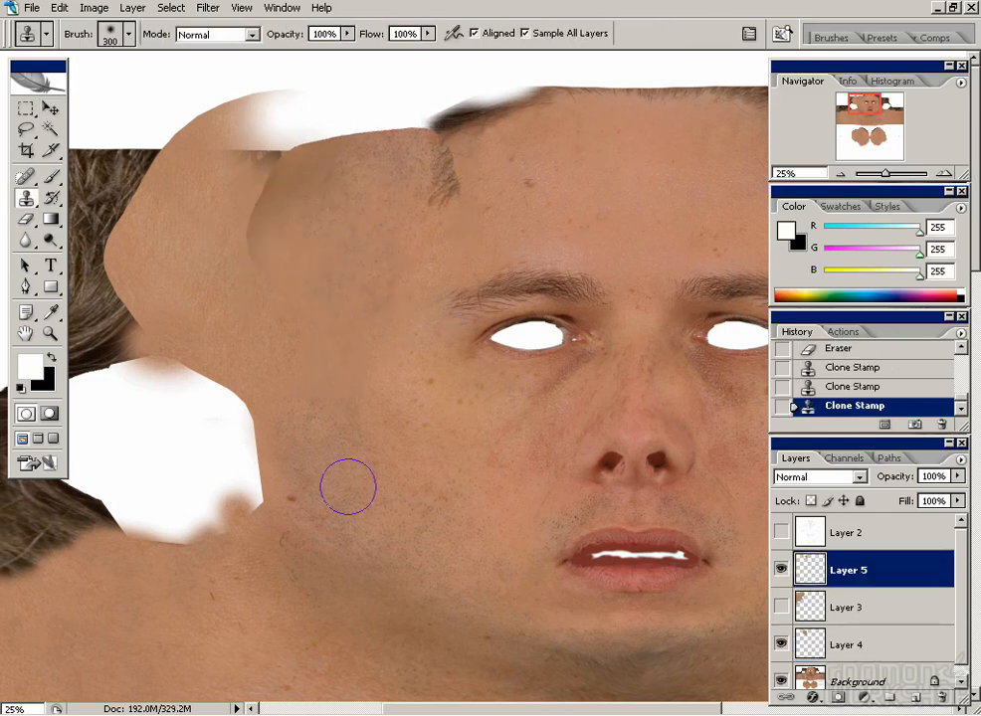
left_click_drag(261, 267, 314, 267)
left_click(249, 258, "alt")
left_click_drag(307, 191, 332, 179)
- Show Layer 3 again and toggle it to compare how its skin meets the temple patches
left_click_drag(187, 420, 480, 241)
left_click(781, 607)
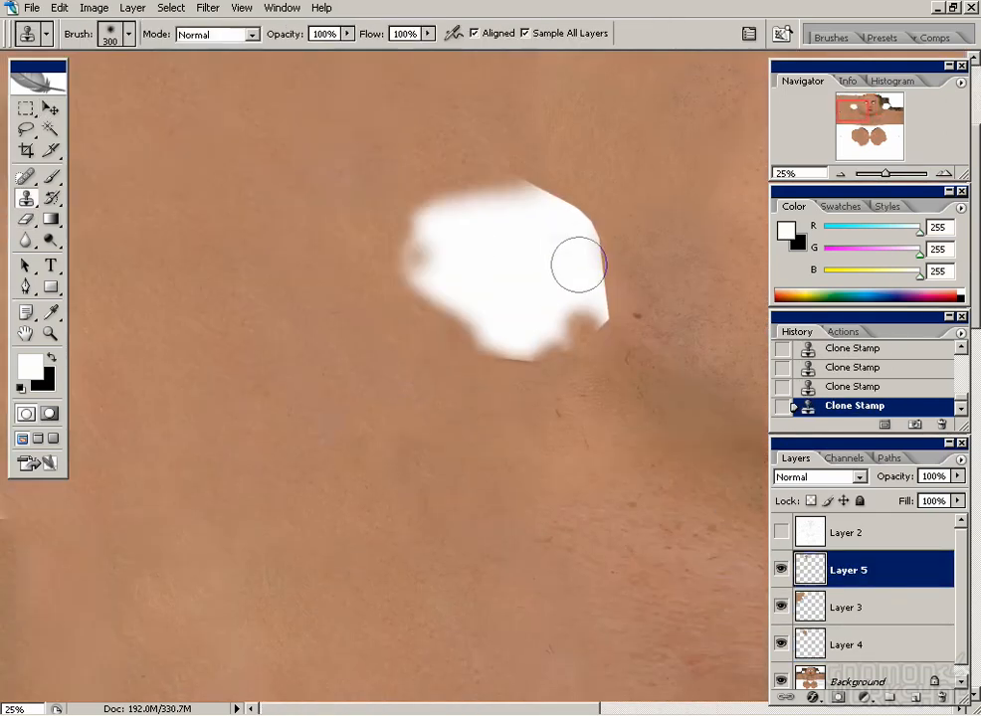
key("ctrl+minus")
key("ctrl+plus")
left_click_drag(363, 62, 549, 346)
left_click(781, 607)
left_click(781, 607)
- Soften the temple patch's upper edge with the Eraser and clone skin over the seams around it
key("e")
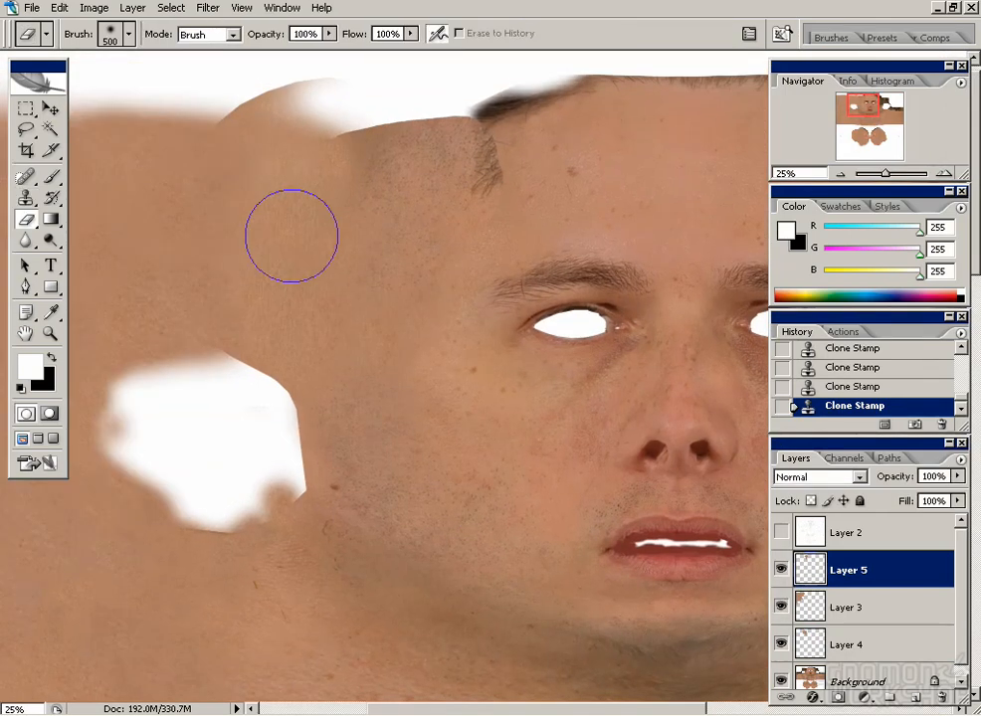
left_click_drag(333, 127, 300, 140)
left_click_drag(357, 175, 343, 183)
key("s")
left_click(301, 182, "alt")
left_click_drag(386, 134, 358, 169)
left_click_drag(343, 149, 298, 199)
left_click_drag(284, 347, 184, 358)
- Erase the patch's border along the left forehead hairline with a smaller brush
key("e")
key("bracketleft")
key("bracketleft")
key("bracketleft")
left_click_drag(396, 204, 390, 168)
left_click_drag(388, 159, 382, 141)
mouse_move(386, 139)
left_mouse_down()
mouse_move(376, 164)
mouse_move(390, 207)
left_mouse_up()
- Clone skin over the hair strands left between the temple patch and the forehead, using a 200-pixel brush
key("s")
key("ctrl+z")
left_click(190, 265, "alt")
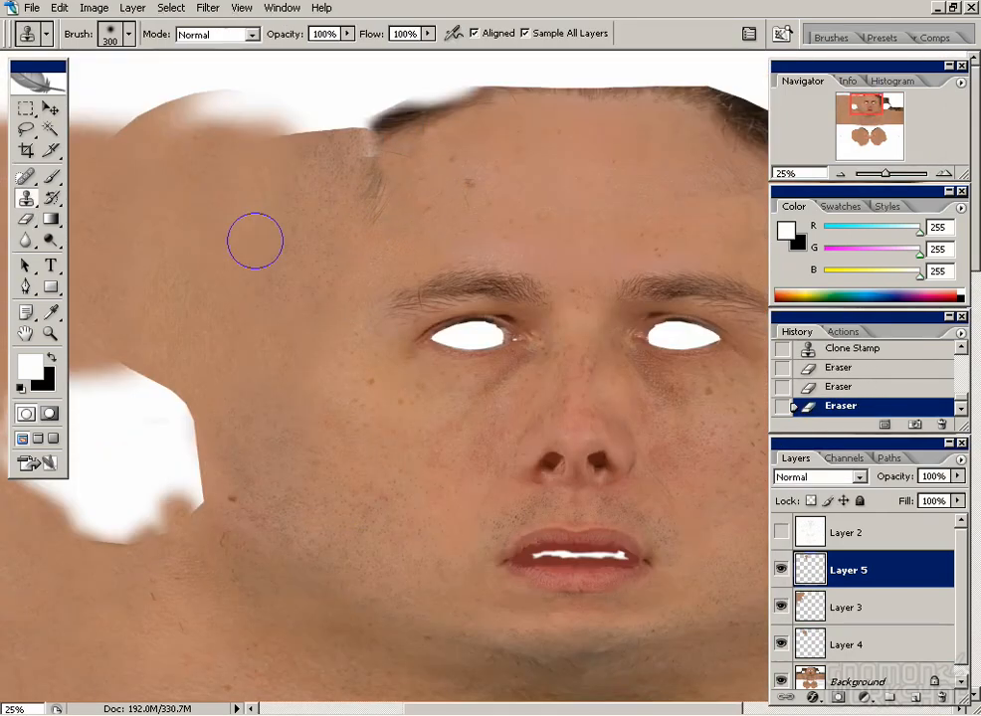
left_click_drag(372, 164, 374, 209)
key("bracketleft")
mouse_move(398, 119)
left_mouse_down()
mouse_move(345, 139)
mouse_move(239, 101)
left_mouse_up()
left_click_drag(267, 186, 239, 186)
left_click_drag(177, 96, 207, 105)
left_click_drag(250, 222, 220, 222)
- Clone forehead skin upward over the dark hairline, filling to the edge of the wireframe on Layer 2
left_click(416, 143, "alt")
mouse_move(344, 115)
left_mouse_down()
mouse_move(430, 94)
mouse_move(421, 87)
left_mouse_up()
left_click(502, 138, "alt")
left_click_drag(542, 85, 408, 77)
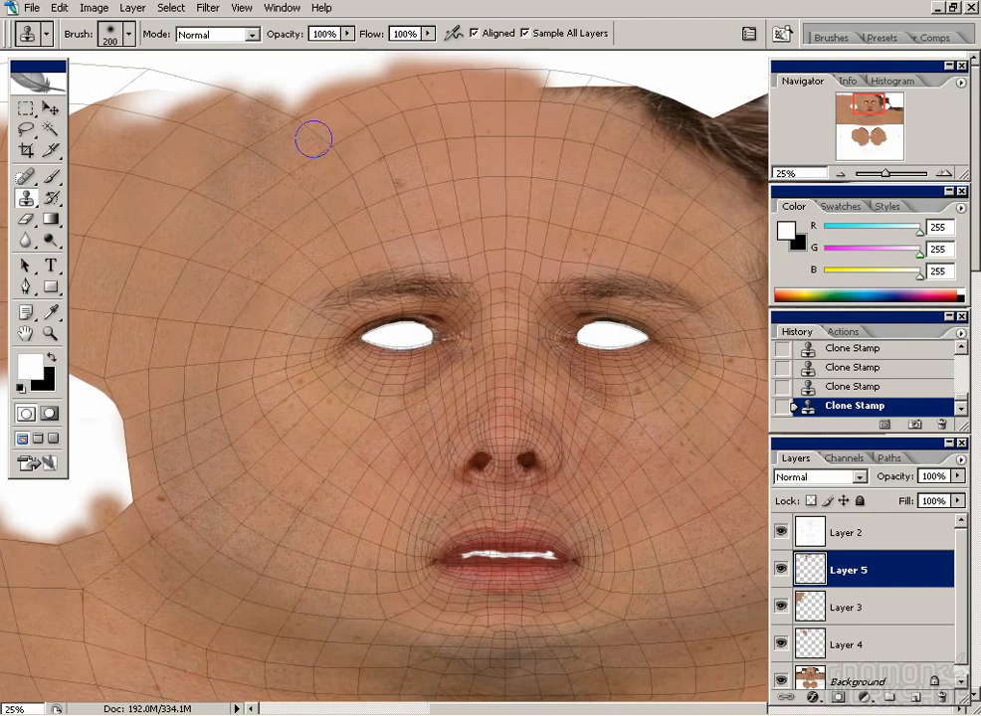
left_click_drag(331, 113, 440, 48)
key("ctrl+minus")
left_click(781, 534)
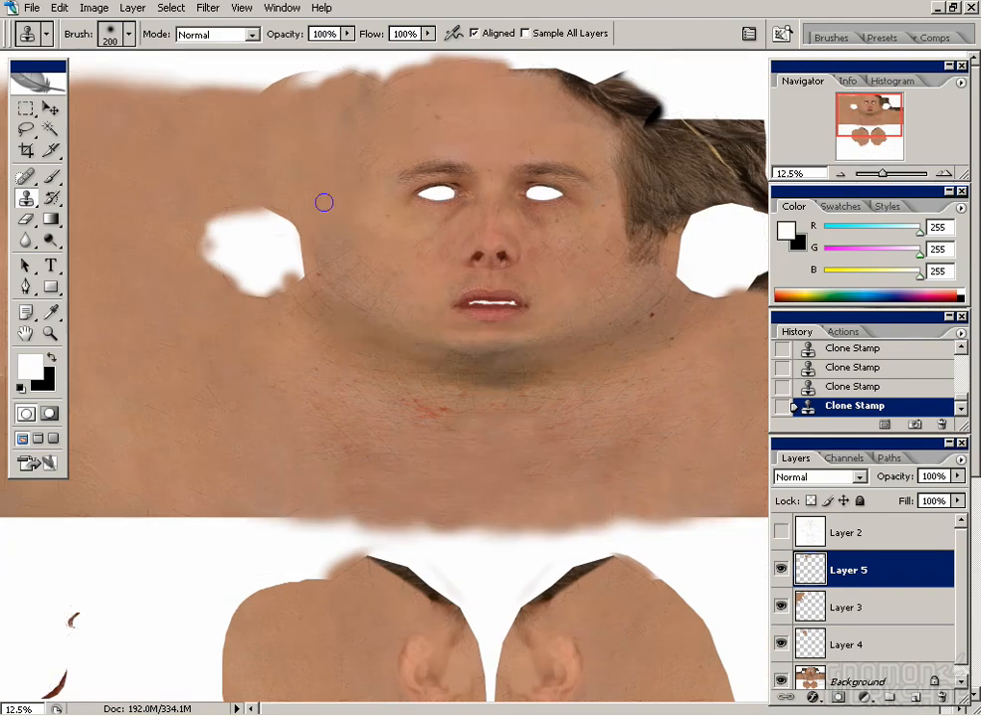
- Clone skin along the scalp's upper border and around the left ear gap, checking coverage against the Layer 2 wireframe
key("Tab")
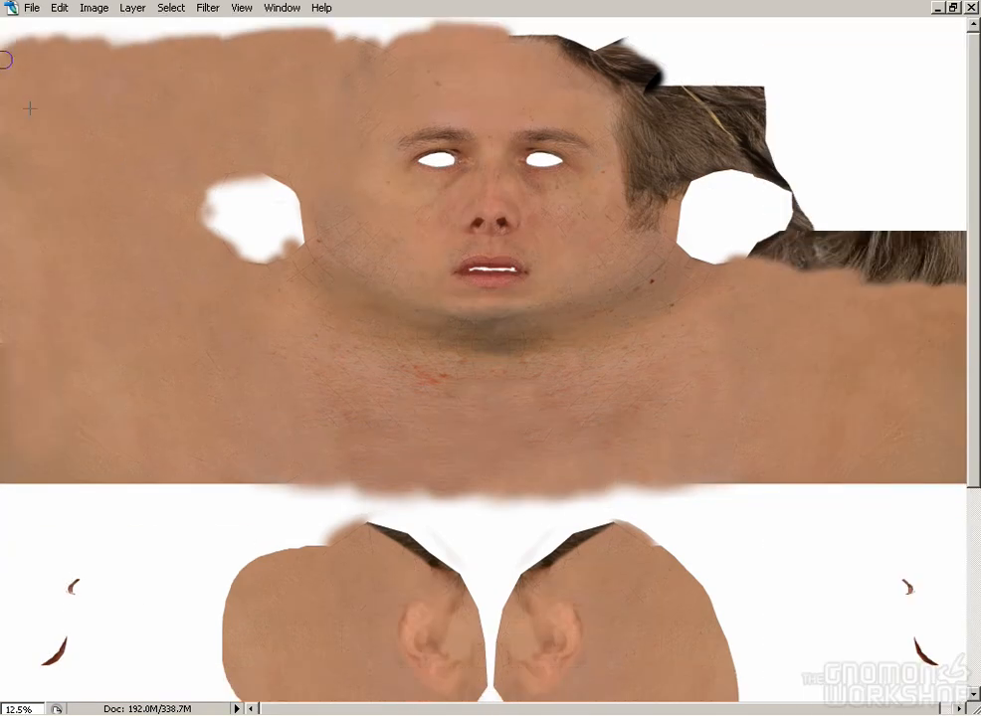
key("Tab")
left_click(781, 533)
left_click(781, 534)
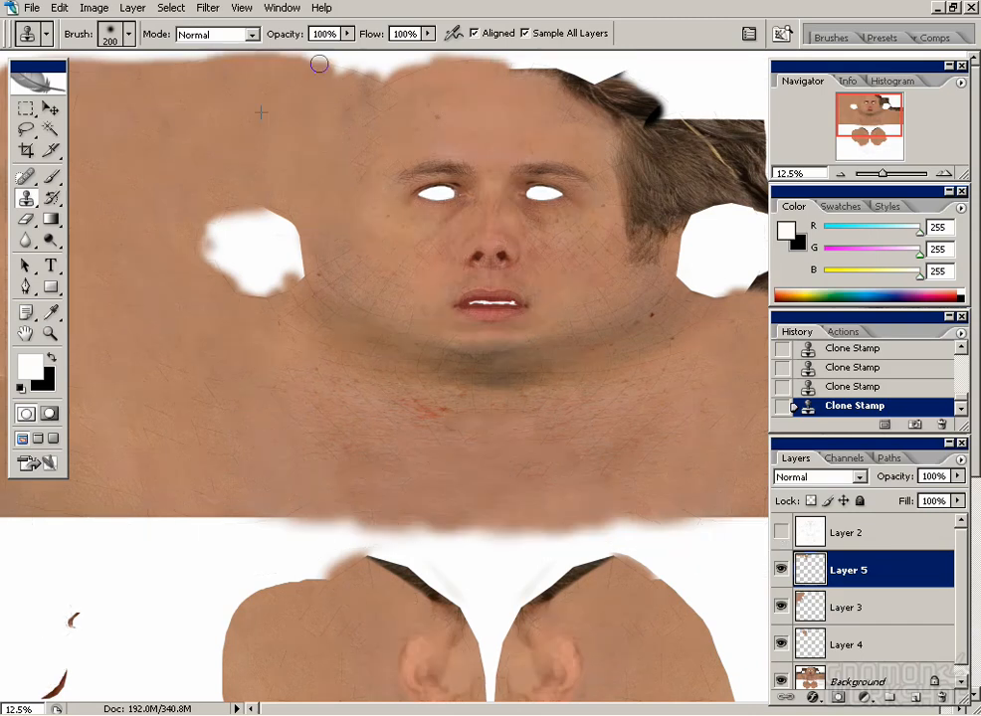
left_click(781, 534)
left_click(781, 533)
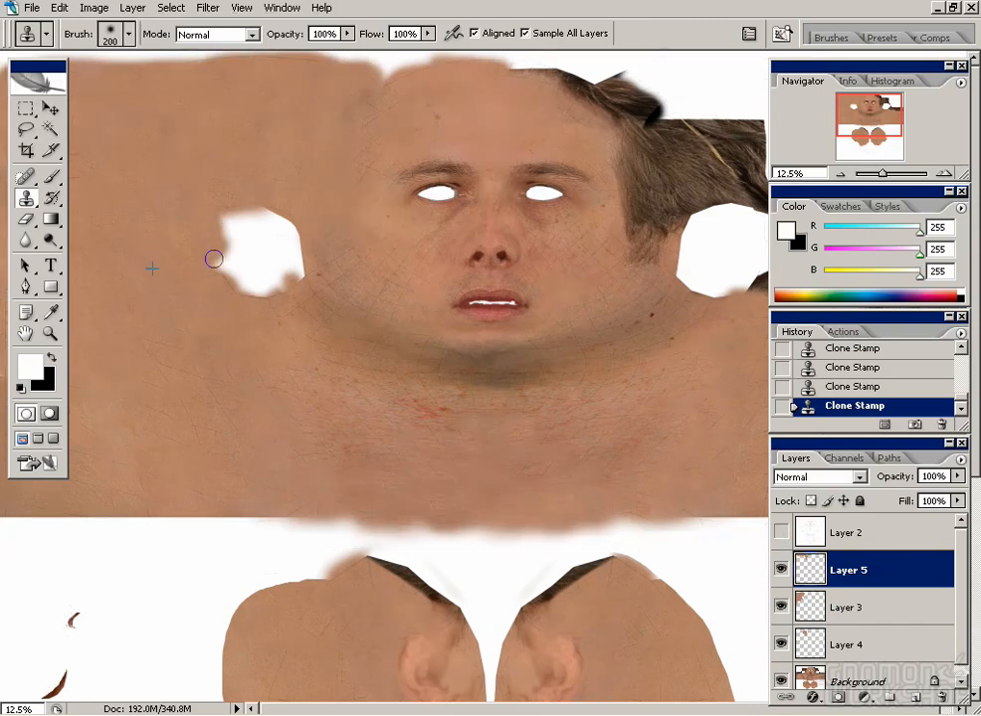
left_click(780, 533)
key("Tab")
key("ctrl+plus")
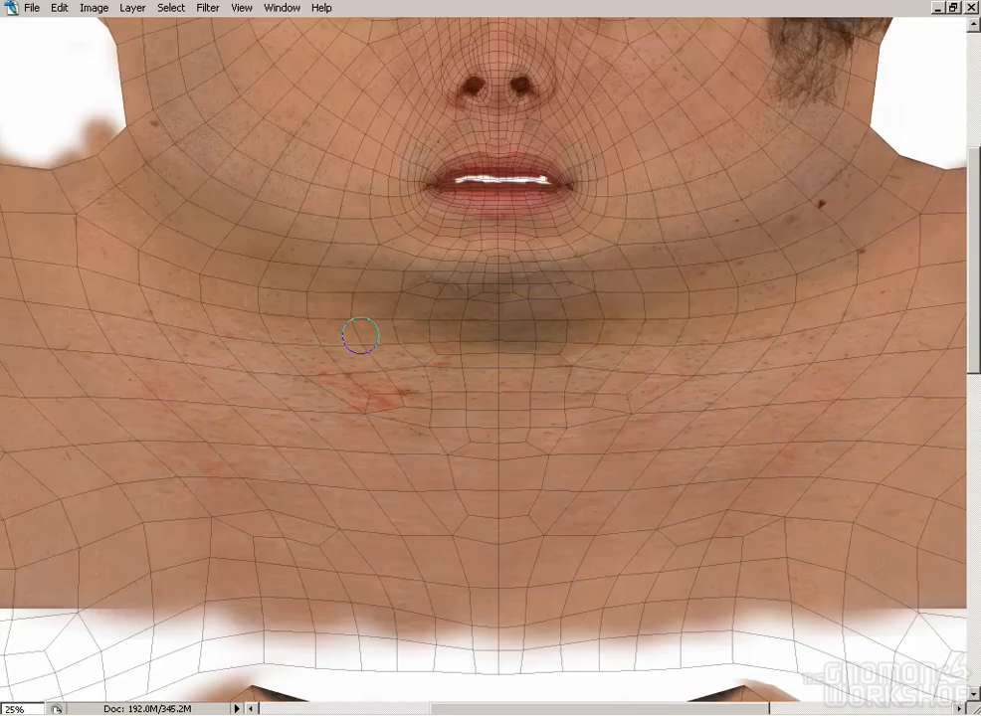
- Hide the wireframe, merge Layers 3, 4 and 5 into one layer, and save the texture as a new file
key("Tab")
left_click(781, 522)
left_click(894, 635, "shift")
key("ctrl+e")
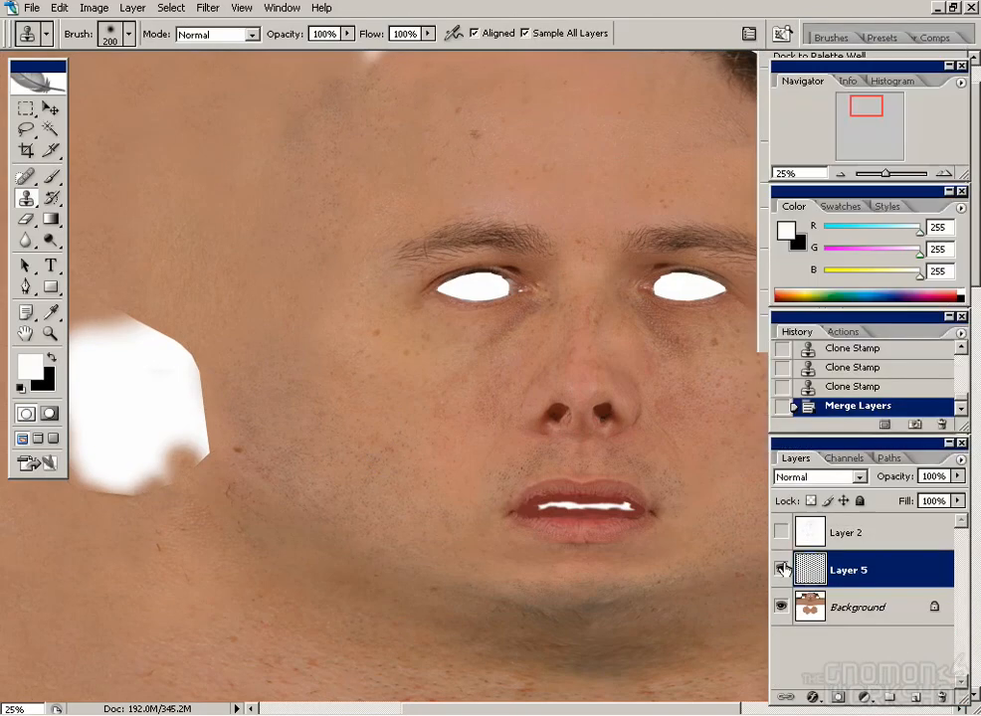
key("ctrl+minus")
key("ctrl+shift+s")
key("Return")
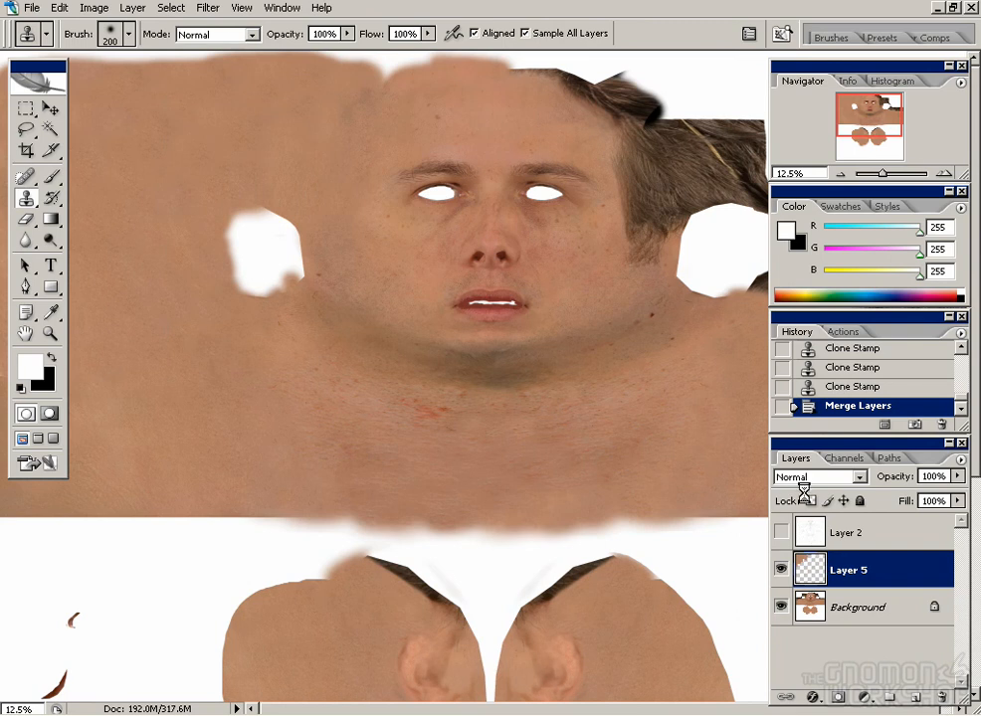
- Duplicate the merged skin layer, flip the copy horizontally and move it over the hair on the opposite side of the head
left_click_drag(911, 694, 916, 697)
key("v")
left_click(59, 8)
mouse_move(84, 315)
left_click(335, 500)
left_click_drag(174, 318, 596, 321)
key("Tab")
left_click_drag(560, 187, 653, 189)
key("Tab")
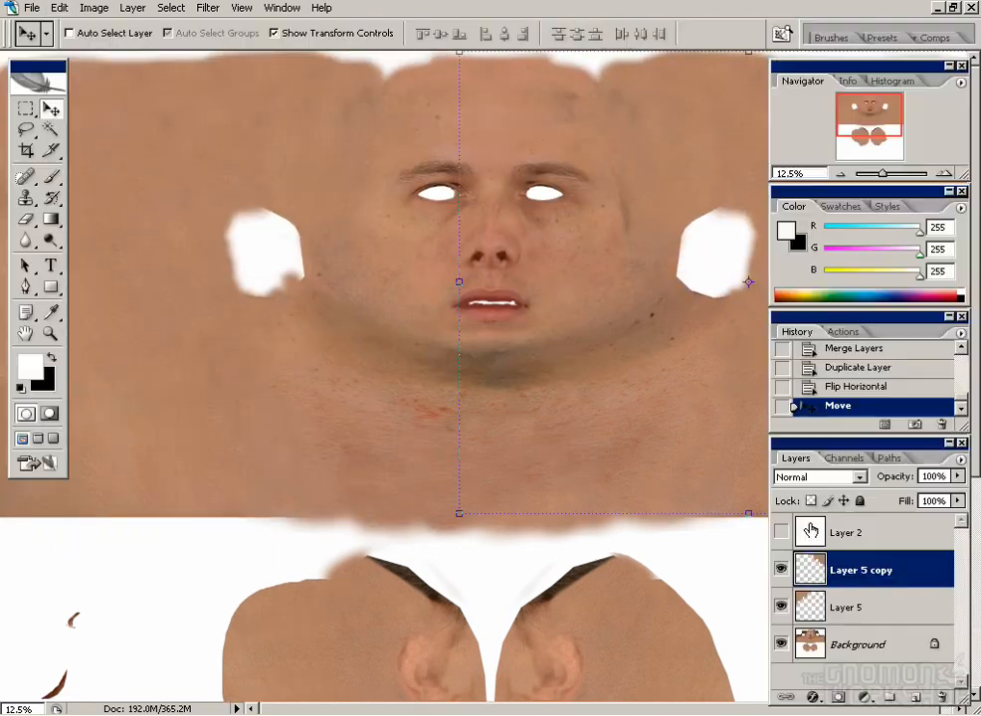
left_click(780, 570)
left_click(780, 570)
- Clone skin over the dark seam between the mirrored patch and the face, from the temple down to the cheek
key("s")
key("ctrl+plus")
left_click_drag(637, 179, 405, 314)
left_click(554, 280, "alt")
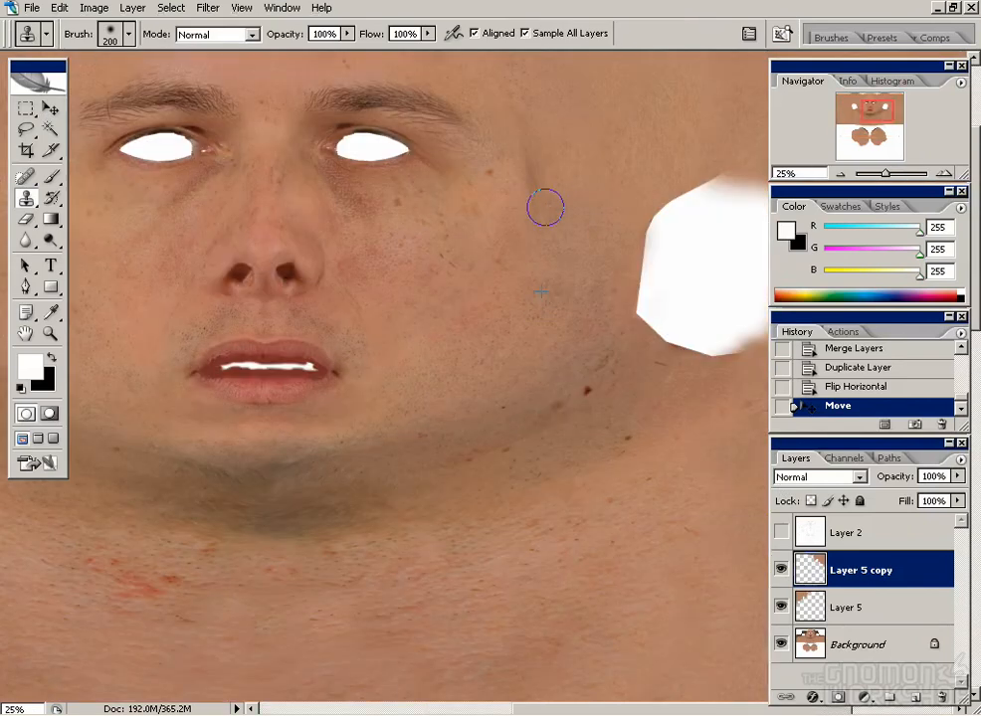
left_click_drag(544, 181, 556, 205)
left_click(532, 146)
left_click_drag(532, 146, 604, 190)
left_click(603, 190)
left_click(587, 199)
scroll(545, 231, "up", 4)
key("e")
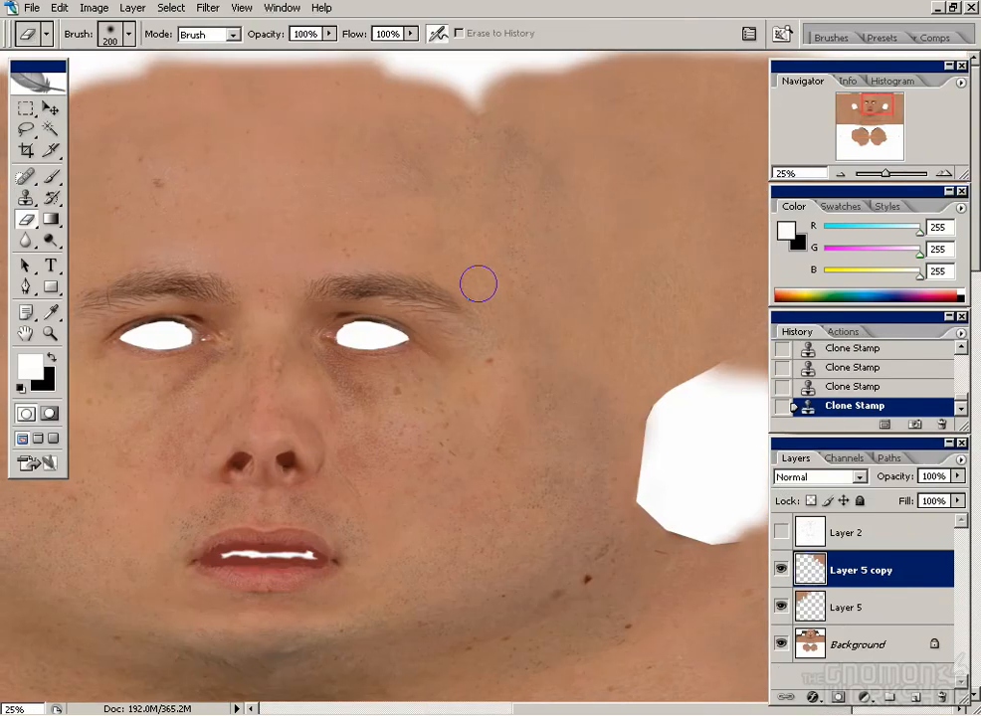
left_click_drag(563, 430, 398, 156)
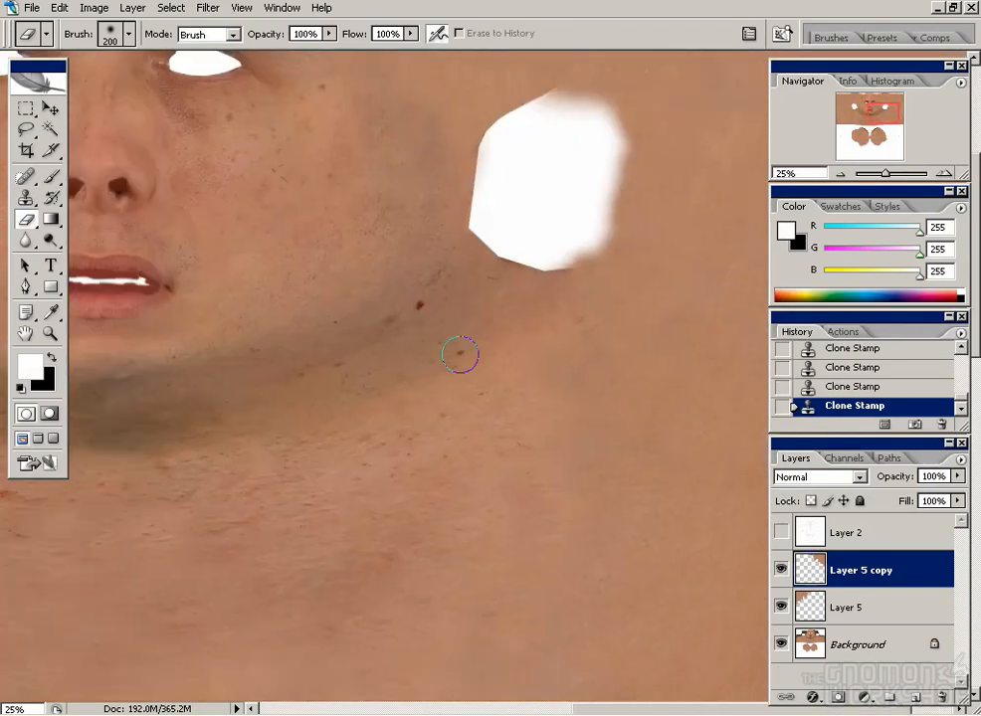
key("ctrl+minus")
key("ctrl+minus")
key("ctrl+minus")
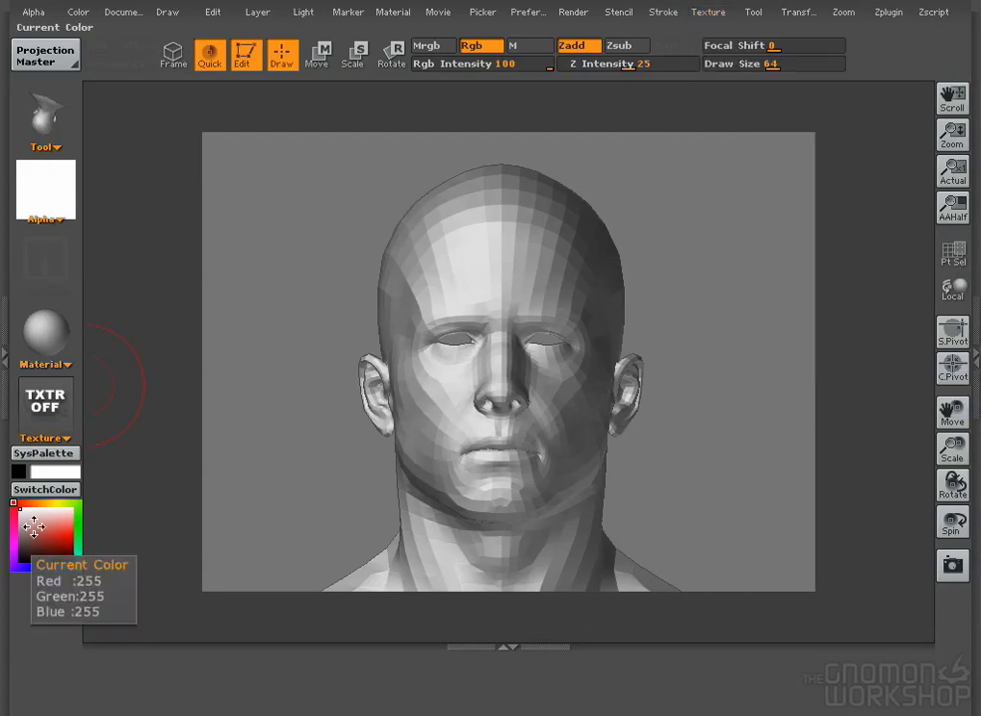
- Switch to ZBrush, choose a near-black colour and create a new texture filled with it
left_click_drag(32, 525, 10, 548)
mouse_move(707, 12)
left_click(822, 341)
- Raise the head model's subdivision level and turn off Quick display mode
left_click(5, 356)
left_click(74, 226)
left_click_drag(37, 247, 109, 247)
left_click(180, 302)
left_click(213, 64)
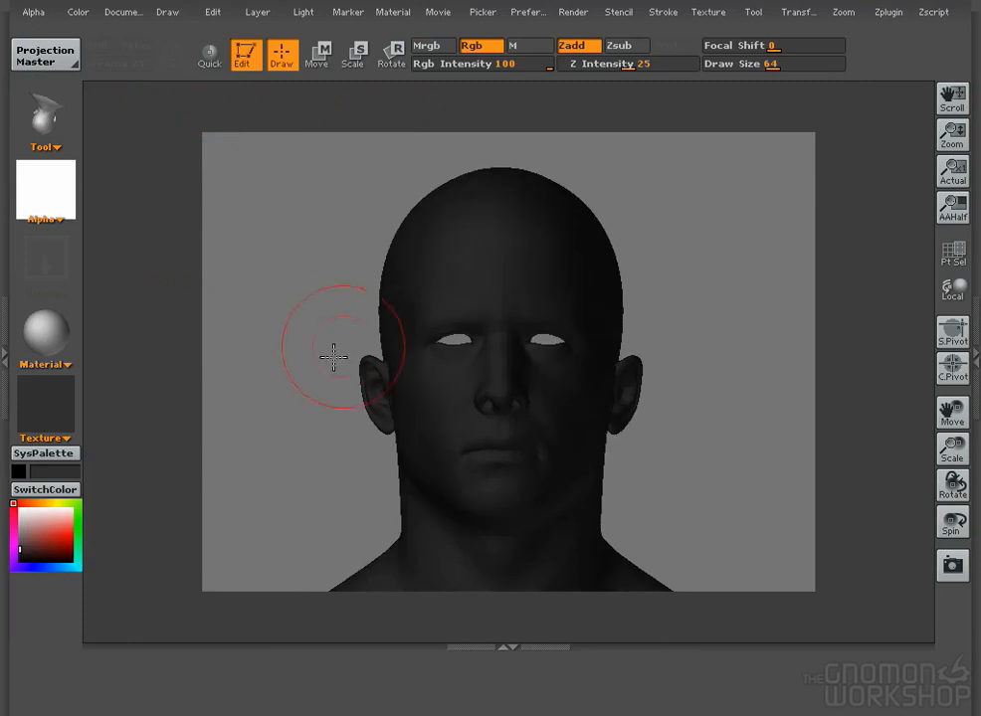
- Drop the head into Projection Master, choose another stroke with a speckled alpha, and set Rgb Intensity to 11
left_click(45, 55)
left_click(418, 550)
left_click(39, 261)
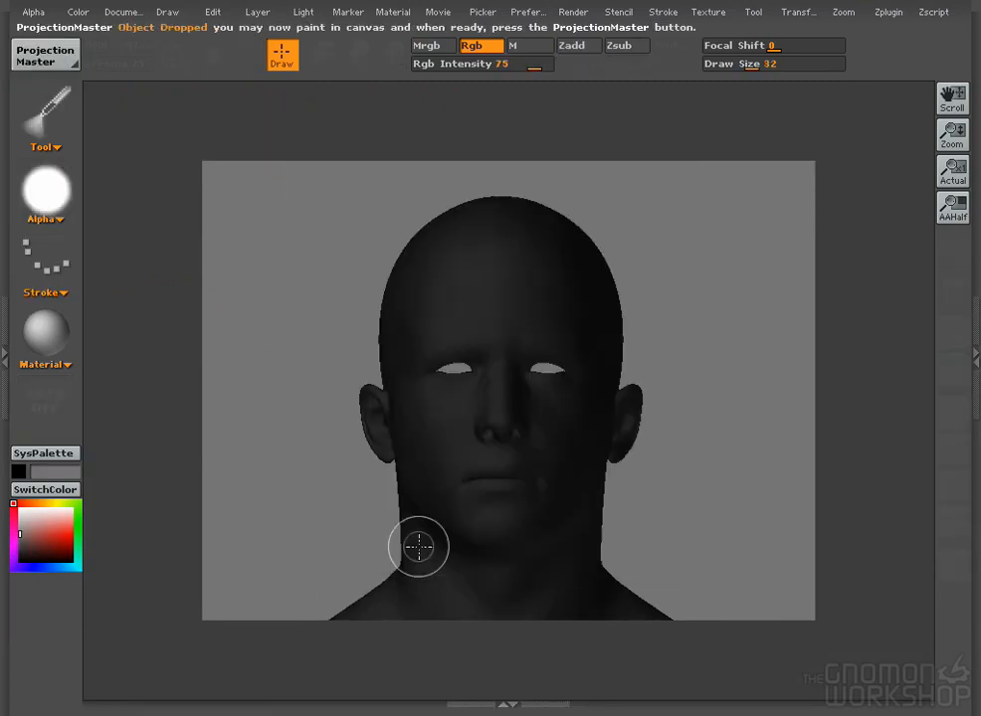
left_click(133, 291)
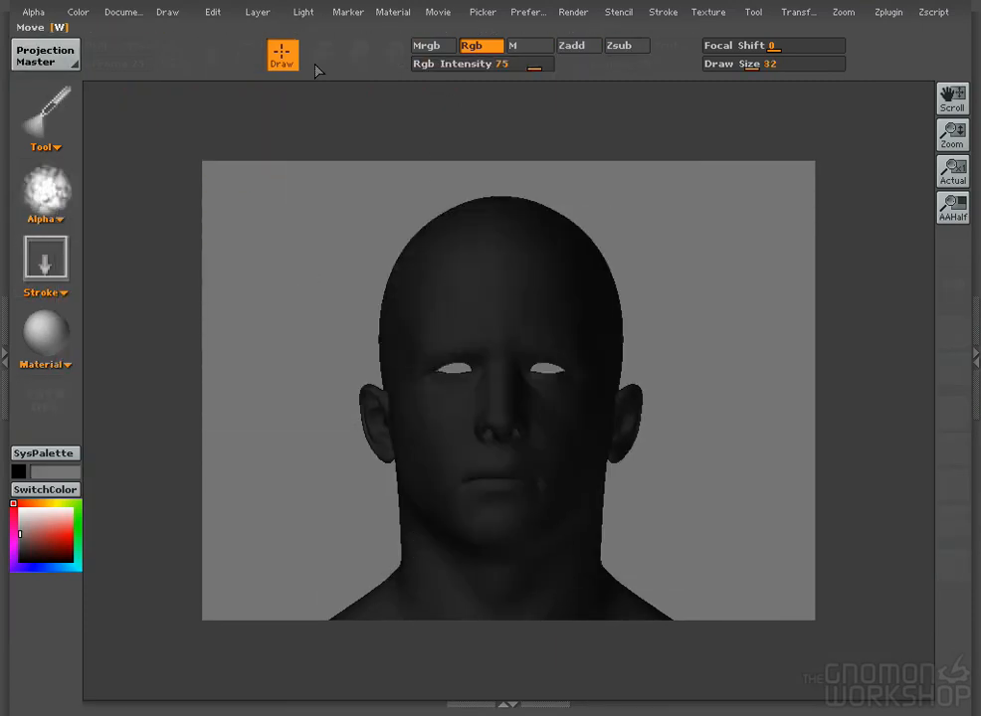
left_click_drag(532, 64, 458, 64)
- Paint light grey mottling over the forehead, nose, cheeks and lips, and pick the model up from Projection Master
left_click_drag(434, 344, 575, 397)
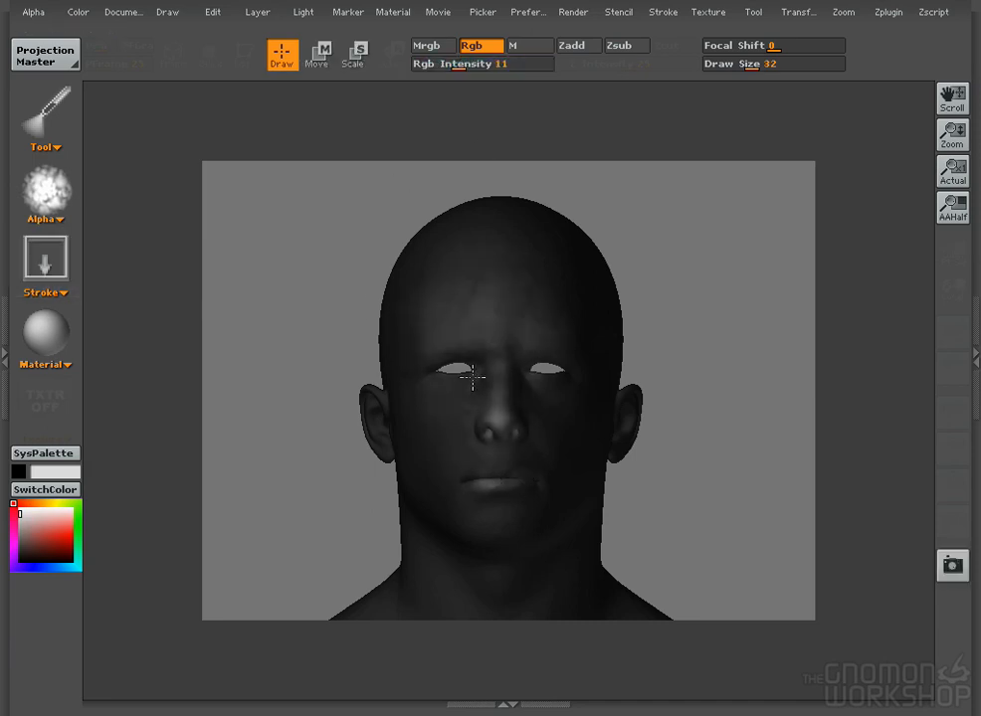
mouse_move(484, 284)
left_mouse_down()
mouse_move(438, 294)
mouse_move(419, 317)
left_mouse_up()
left_click_drag(430, 416, 574, 486)
left_click_drag(426, 471, 575, 469)
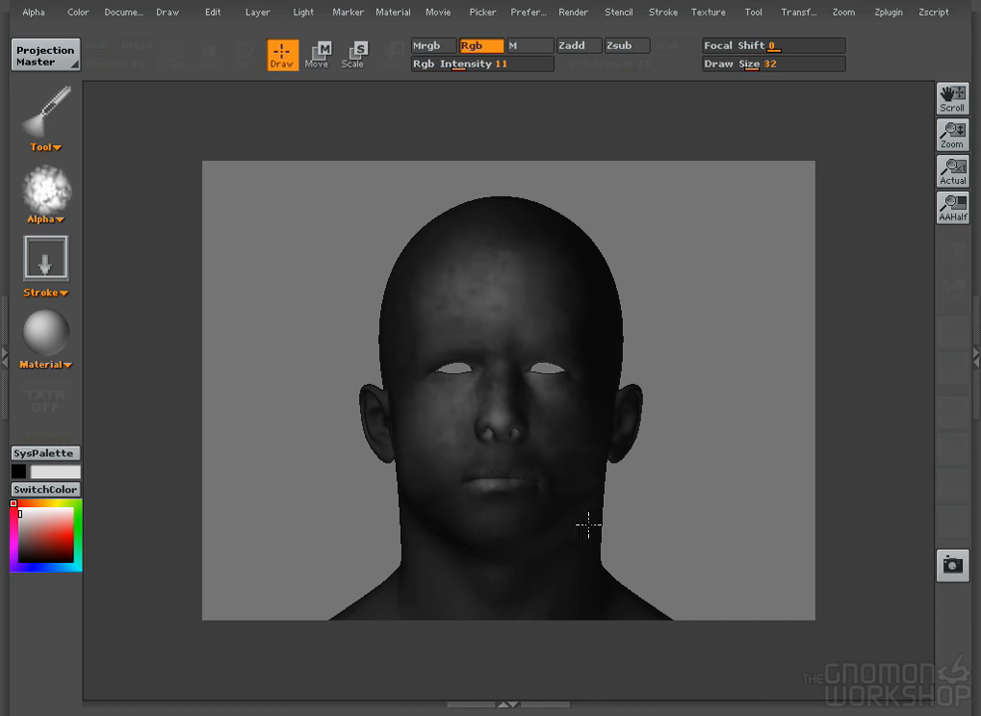
left_click(44, 55)
left_click(391, 549)
- Drop a close three-quarter view of the face into Projection Master and paint light mottling over the cheek, nose, inner eye corner and lips
left_click_drag(254, 428, 307, 421)
mouse_move(622, 271)
left_mouse_down("alt")
mouse_move(654, 364)
mouse_move(742, 365)
left_mouse_up("alt")
left_click_drag(664, 245, 434, 543, "ctrl+shift")
left_click_drag(736, 427, 651, 428)
mouse_move(696, 398)
left_mouse_down("alt")
mouse_move(740, 503)
mouse_move(666, 467)
mouse_move(677, 447)
mouse_move(565, 556)
left_mouse_up("alt")
left_click(44, 55)
left_click(392, 550)
mouse_move(482, 329)
left_mouse_down()
mouse_move(442, 502)
mouse_move(364, 398)
left_mouse_up()
mouse_move(589, 388)
left_mouse_down()
mouse_move(607, 447)
mouse_move(593, 411)
mouse_move(545, 433)
left_mouse_up()
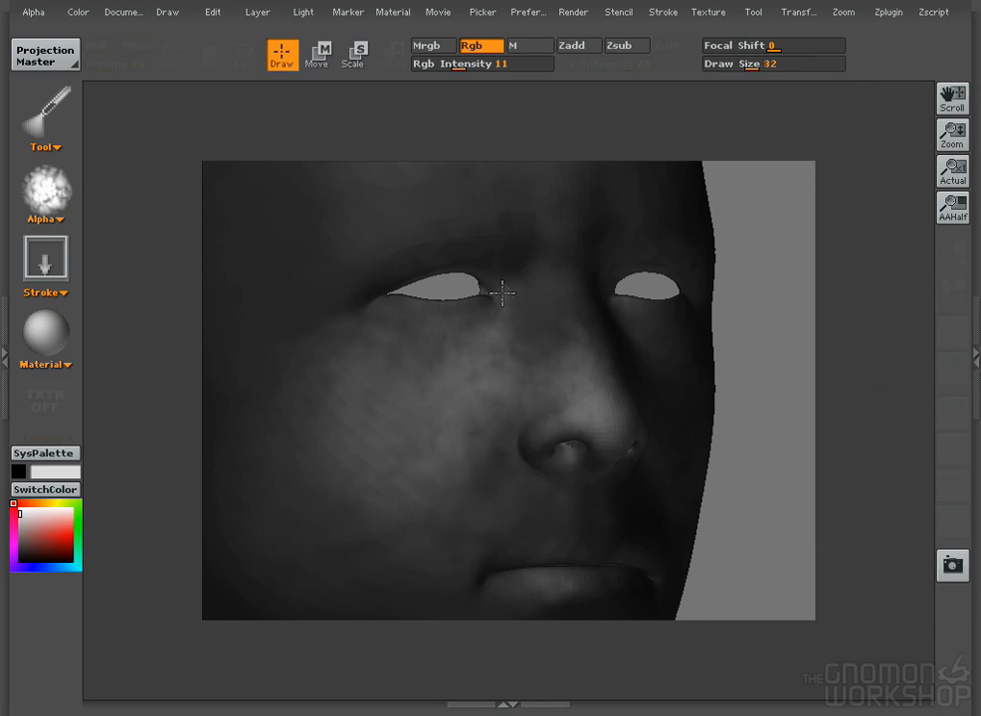
left_click_drag(359, 367, 358, 369)
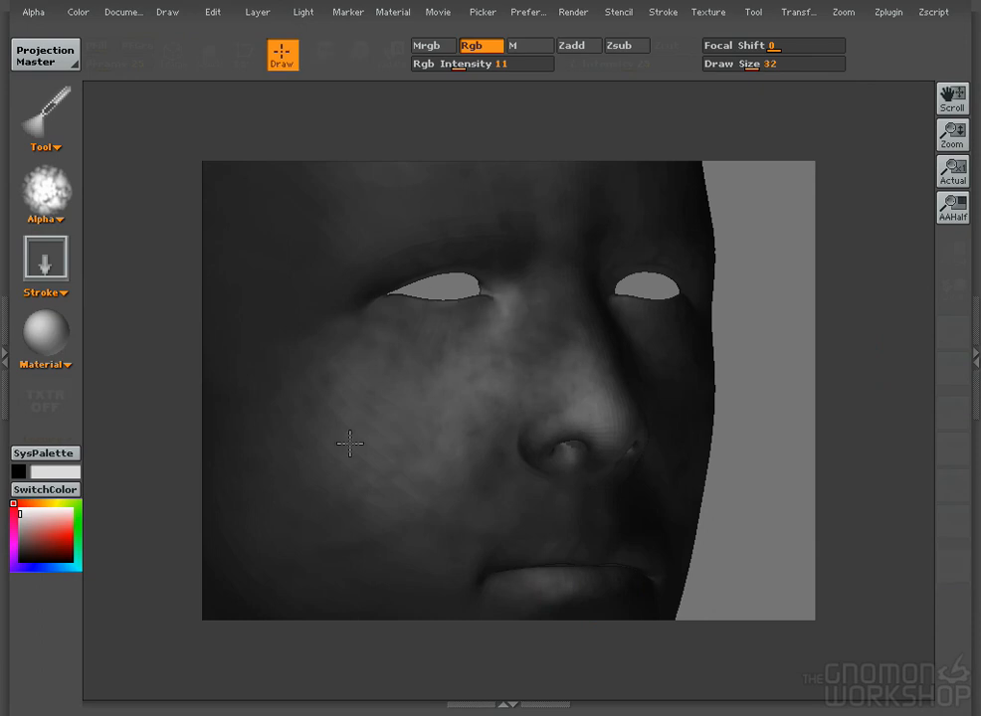
mouse_move(471, 330)
left_mouse_down()
mouse_move(466, 519)
mouse_move(247, 173)
left_mouse_up()
mouse_move(395, 432)
left_mouse_down()
mouse_move(398, 314)
mouse_move(553, 594)
left_mouse_up()
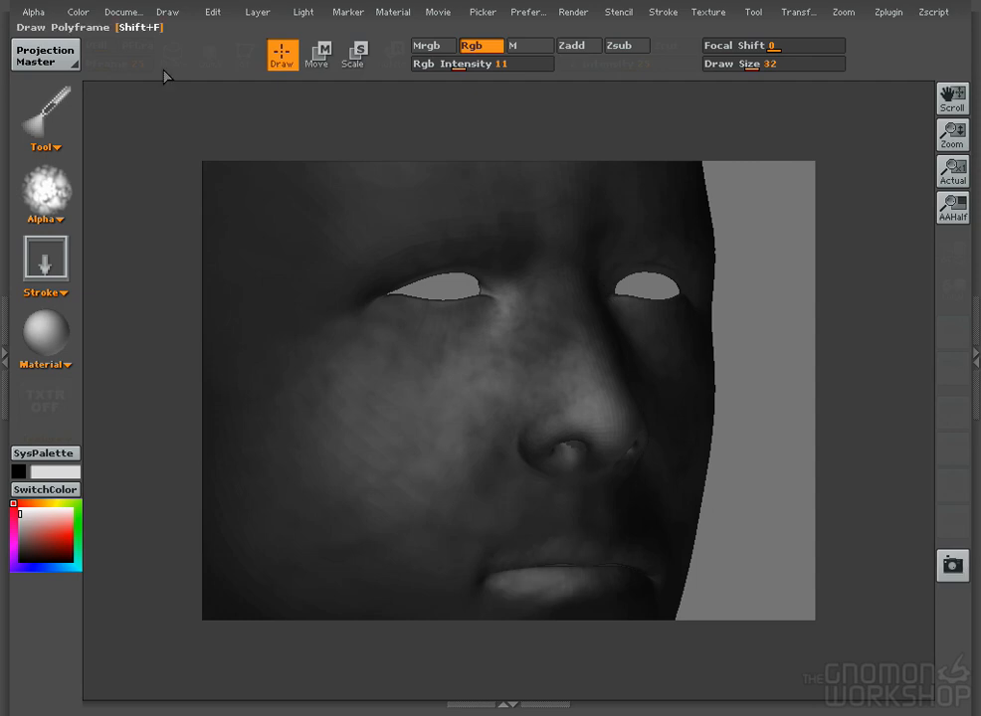
- Pick the model up and drop the opposite close three-quarter view of the face into Projection Master
key("g")
left_click(434, 557)
key("g")
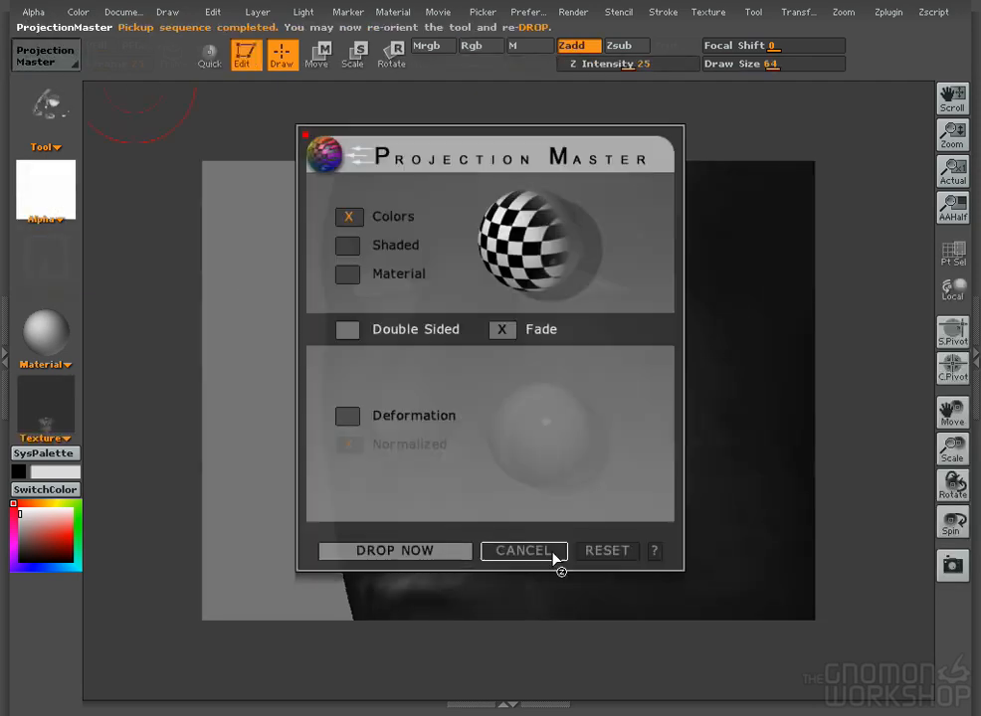
left_click(438, 551)
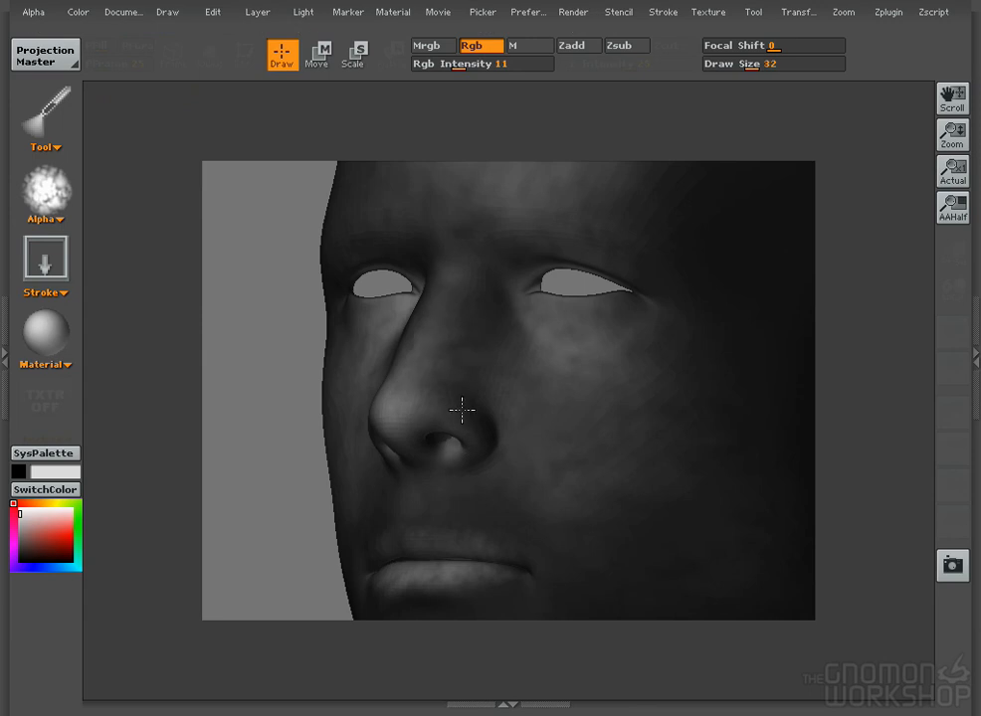
left_click(301, 13)
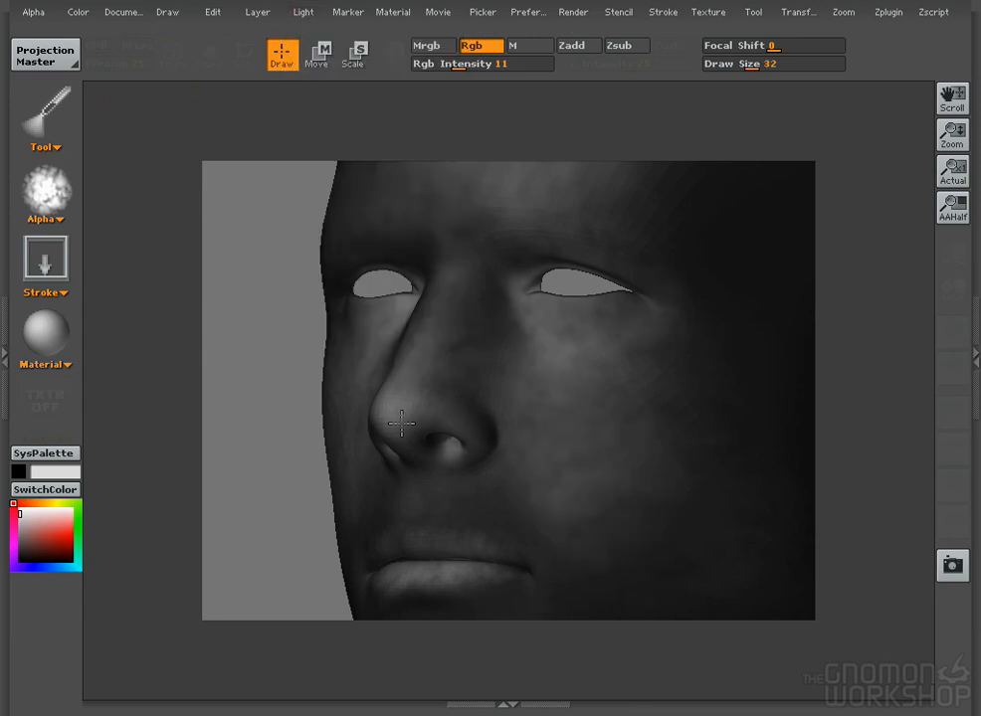
- Try strokes on the cheek and lip area, lower the Rgb Intensity, paint light mottling over the cheek, and pick the model up
left_click_drag(613, 383, 527, 468)
key("ctrl+z")
left_click_drag(475, 523, 436, 523)
key("ctrl+z")
left_click_drag(453, 64, 441, 64)
left_click_drag(597, 398, 527, 564)
left_click(46, 56)
left_click(373, 542)
- Drop a frontal view of the forehead into Projection Master, paint light mottling at Rgb Intensity 12, and pick the model up
left_click_drag(283, 511, 758, 338)
left_click(46, 56)
left_click(393, 551)
left_click_drag(438, 64, 450, 89)
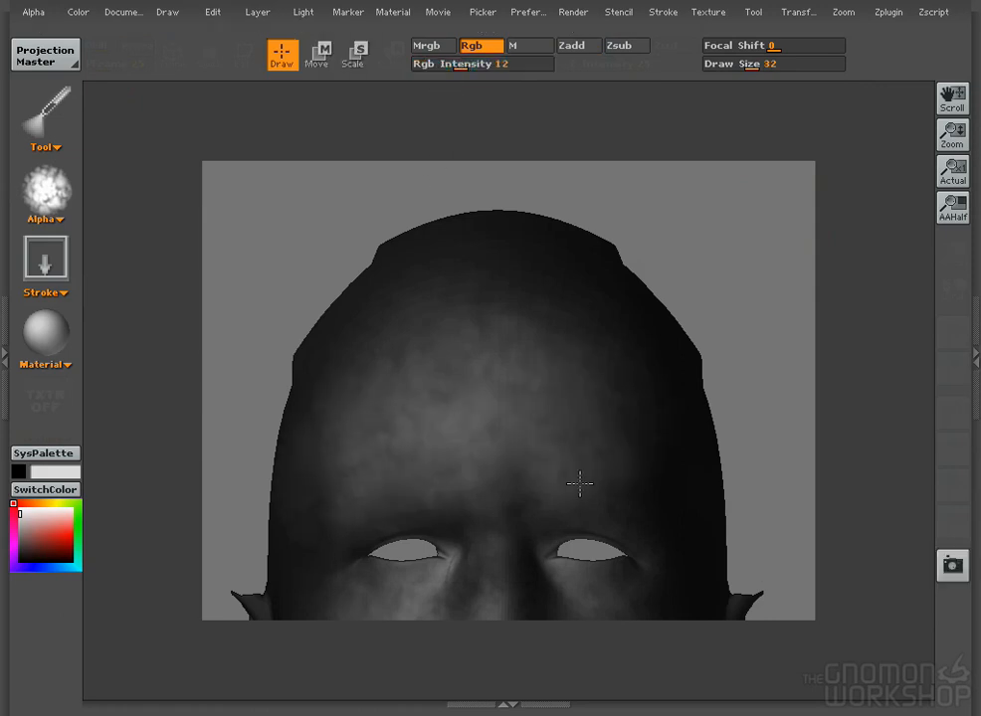
left_click(45, 56)
left_click(379, 427)
- Drop a low-angle view of the face, paint faint mottling over the chin and cheeks at Rgb Intensity 7, and pick it up
mouse_move(767, 520)
left_mouse_down()
mouse_move(650, 461)
mouse_move(596, 390)
mouse_move(619, 508)
mouse_move(680, 422)
mouse_move(648, 432)
mouse_move(642, 444)
mouse_move(766, 600)
mouse_move(608, 415)
mouse_move(624, 377)
mouse_move(711, 478)
left_mouse_up()
left_click(46, 55)
left_click(378, 428)
left_click_drag(465, 495, 525, 536)
key("ctrl+z")
left_click(463, 63)
type("7")
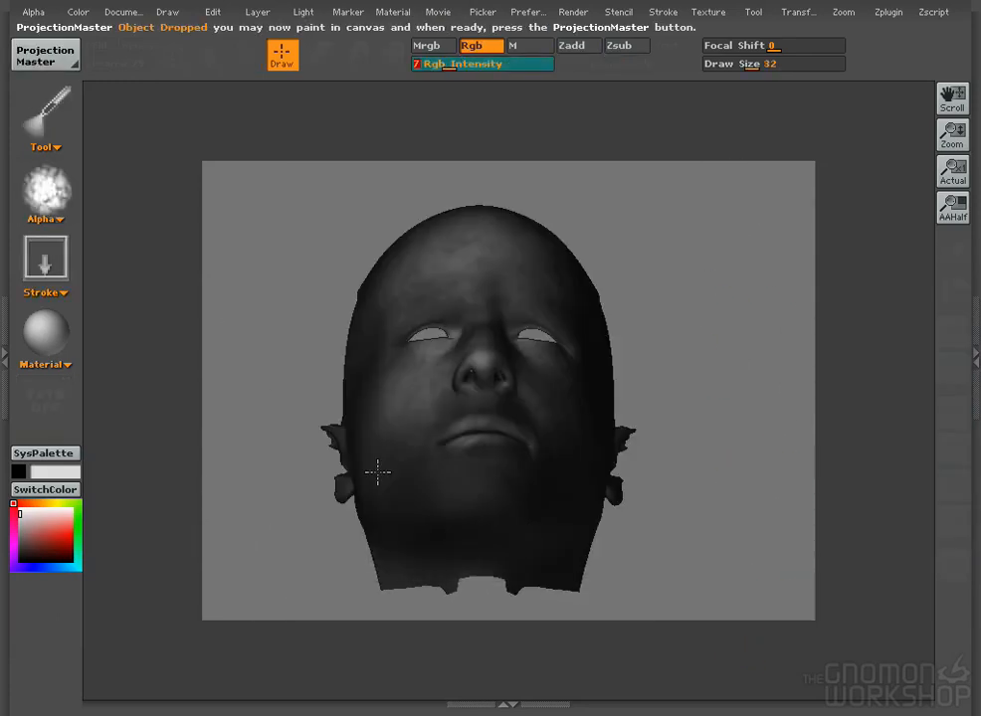
key("Return")
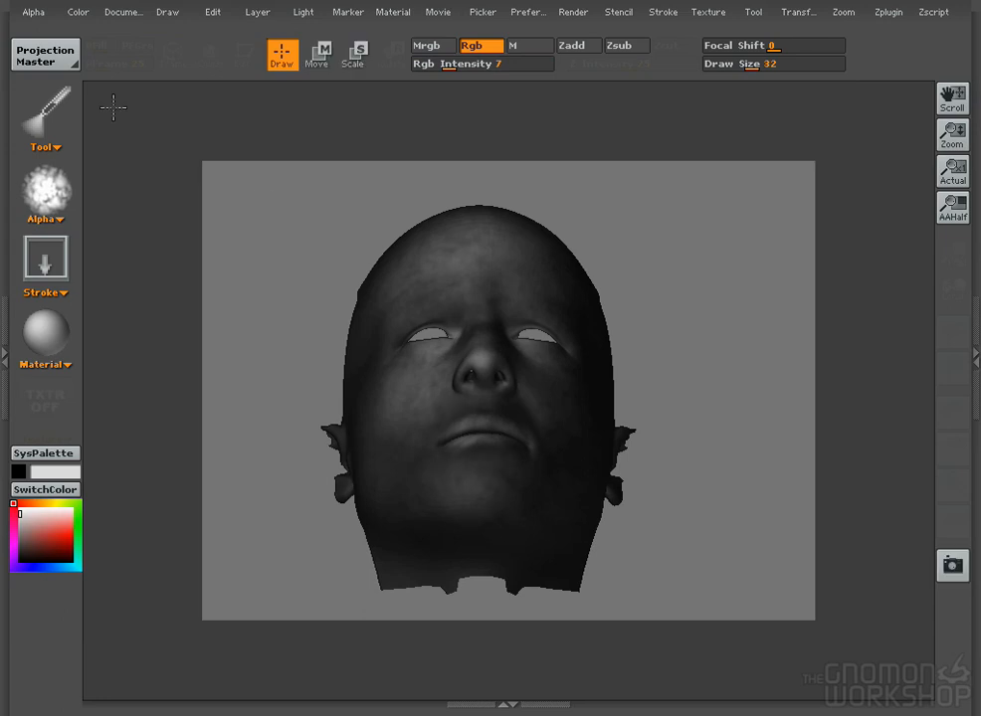
left_click(45, 56)
left_click(378, 428)
- Drop a close front view of the face, tone it with dark grey at Rgb Intensity 11, and pick the model up
left_click_drag(295, 328, 398, 323)
mouse_move(657, 328)
left_mouse_down("alt")
mouse_move(679, 432)
mouse_move(721, 423)
mouse_move(446, 358)
mouse_move(762, 501)
mouse_move(795, 347)
left_mouse_up("alt")
left_click(46, 56)
left_click(378, 554)
left_click_drag(464, 65, 465, 64)
mouse_move(447, 416)
left_mouse_down()
mouse_move(438, 445)
mouse_move(412, 414)
left_mouse_up()
left_click(457, 65)
left_click_drag(297, 454, 250, 418)
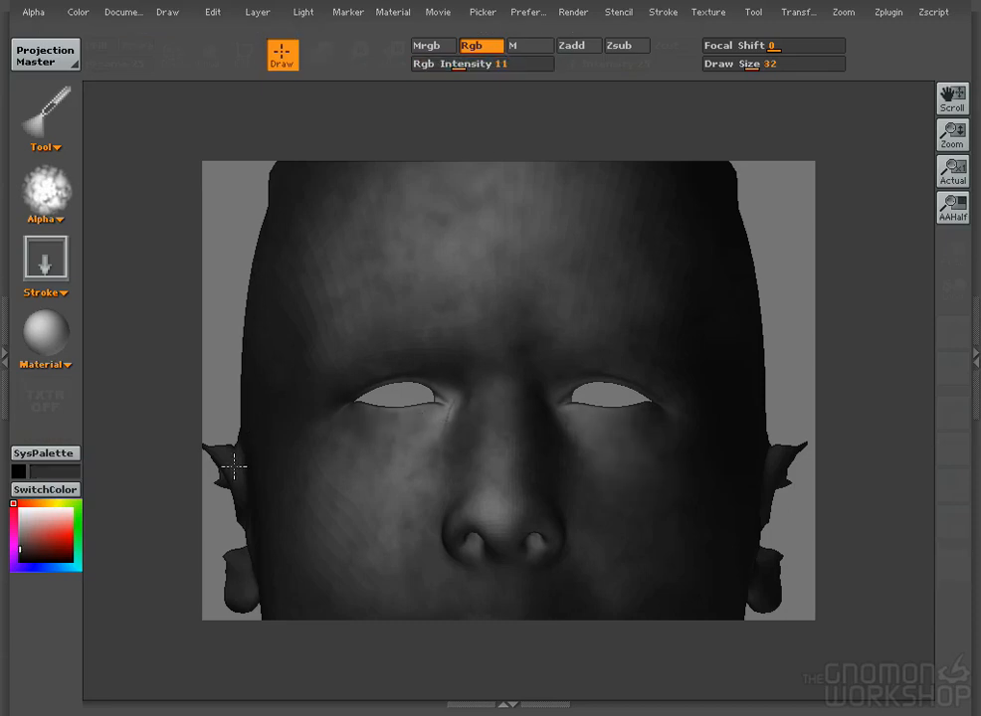
left_click_drag(371, 425, 375, 418)
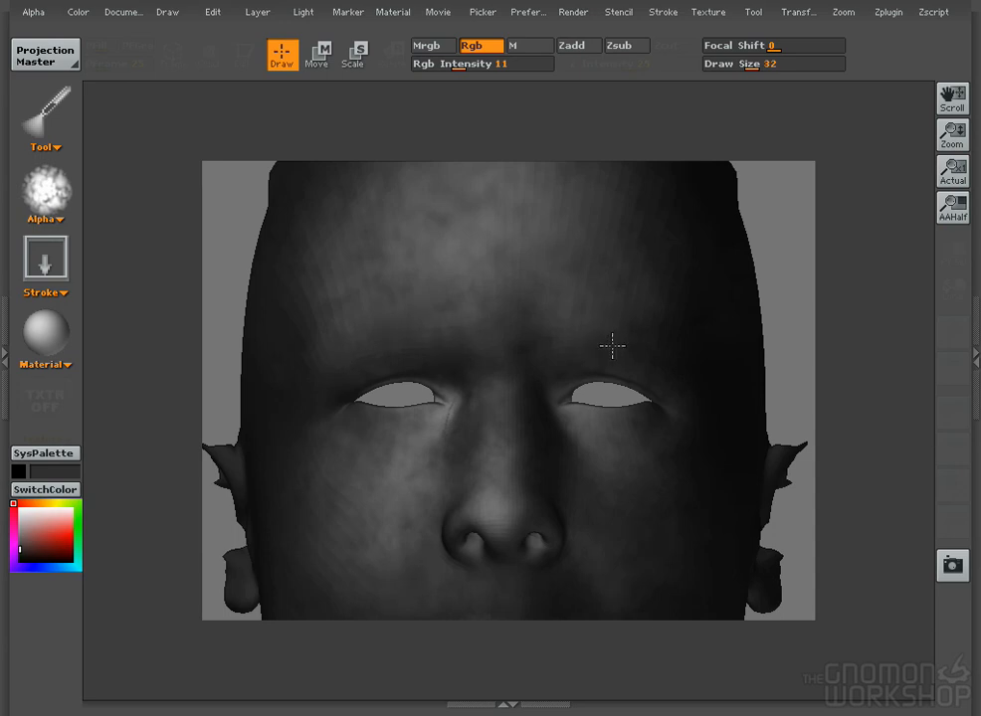
key("g")
left_click(394, 549)
- Isolate the mouth and chin part of the head, enlarge it, and drop it into Projection Master
left_click_drag(952, 448, 935, 383)
left_click_drag(605, 470, 403, 567)
left_click_drag(657, 502, 597, 500, "shift")
left_click(951, 340)
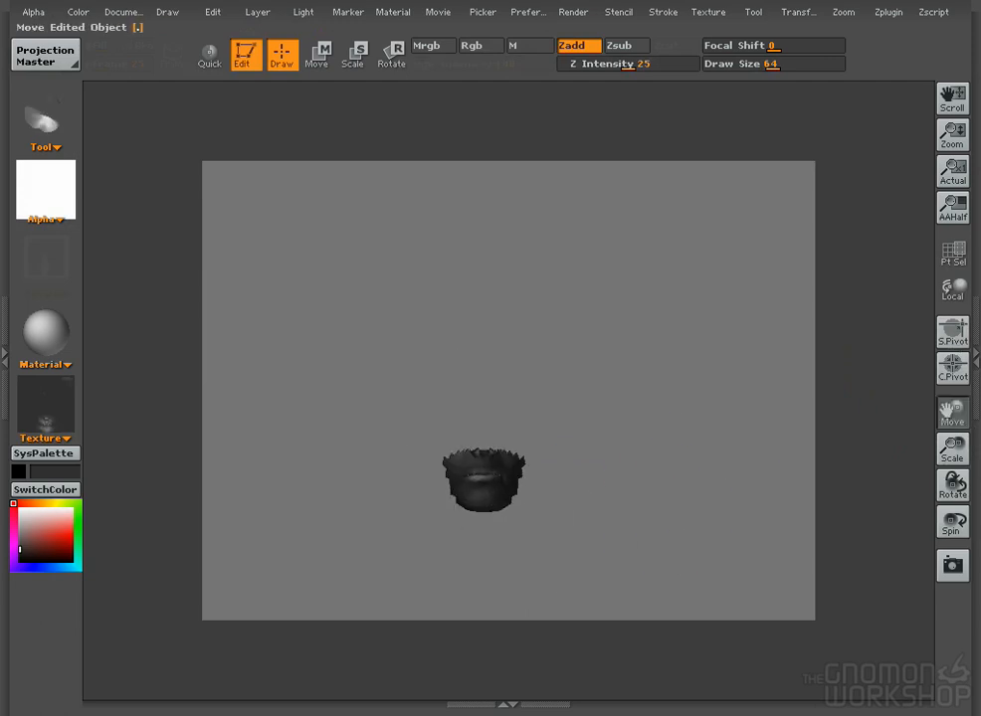
left_click(949, 410)
left_click(66, 62)
left_click(394, 550)
- Paint the lips and chin with a lighter grey, reducing Rgb Intensity to 9, and pick the model up
left_click(480, 64)
left_click(20, 524)
left_click_drag(459, 386, 547, 450)
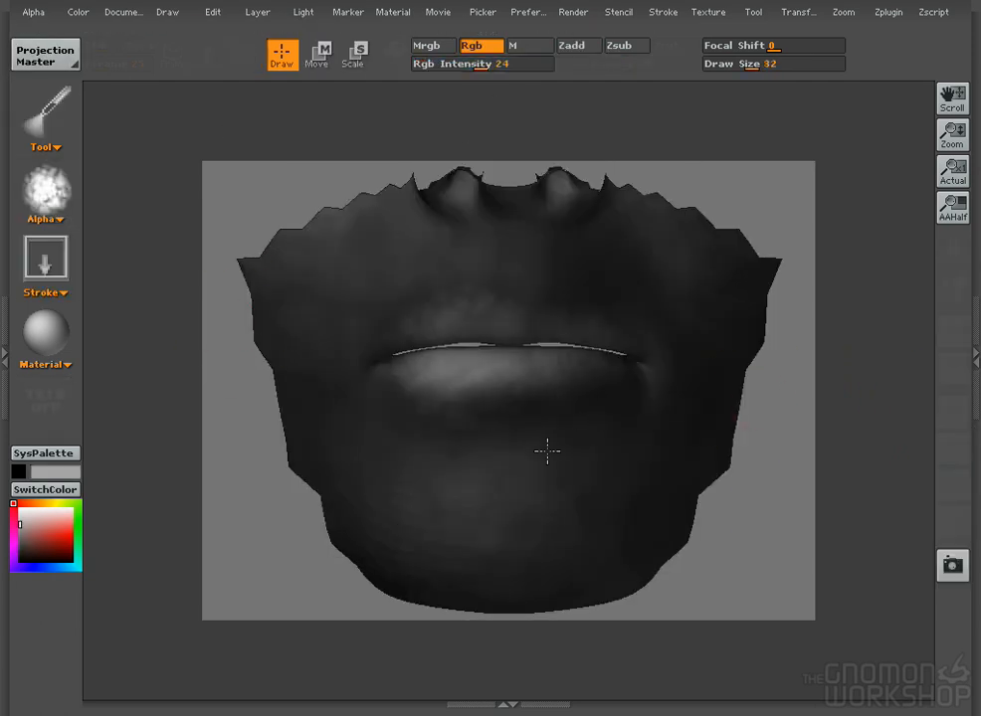
left_click_drag(415, 63, 454, 64)
left_click_drag(382, 372, 432, 388)
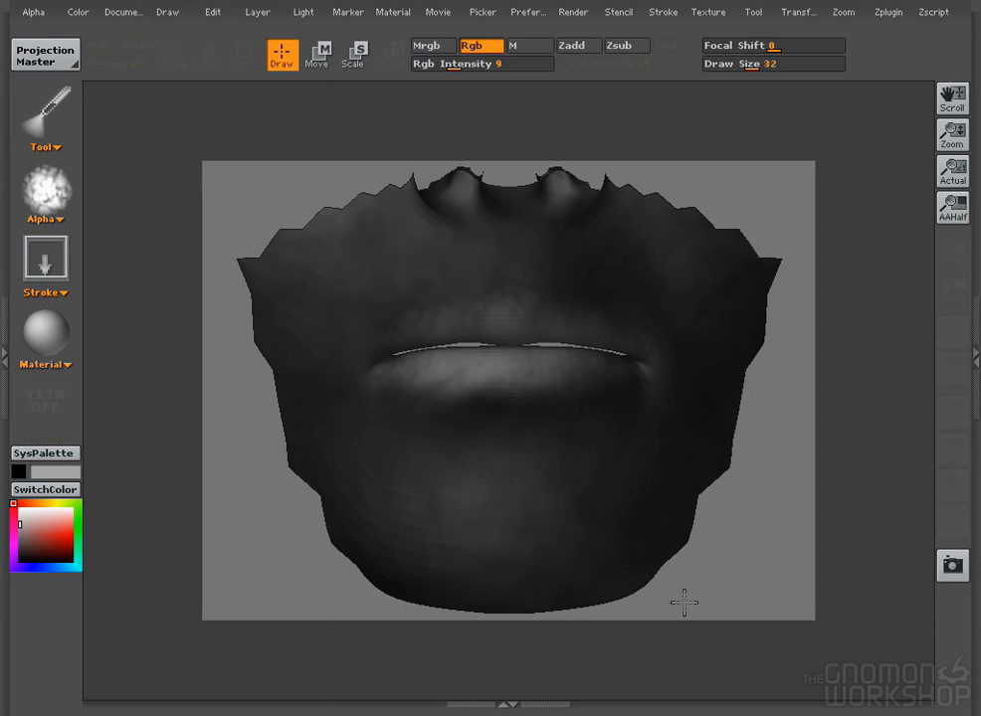
key("g")
left_click(396, 550)
- Drop the side of the head with the ear into Projection Master, paint it dark grey at Rgb Intensity 32, and pick it up
mouse_move(779, 434)
left_mouse_down()
mouse_move(626, 310)
mouse_move(566, 558)
mouse_move(438, 427)
left_mouse_up()
key("g")
left_click(422, 554)
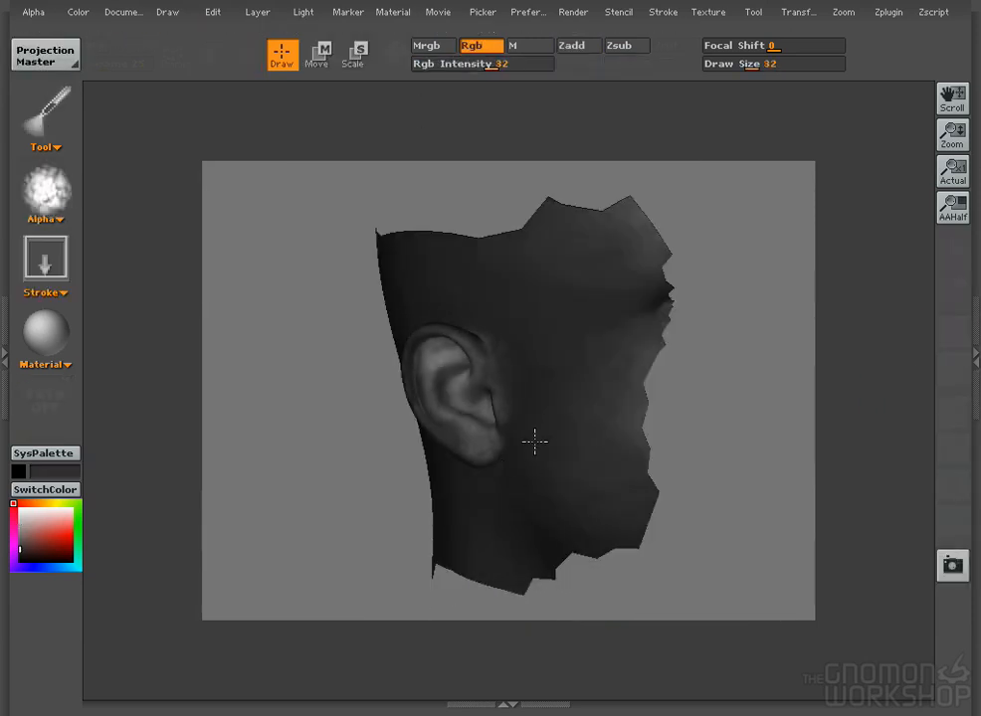
left_click(44, 55)
- Drop a side view of the skull, paint faint grey mottling over the temple at Rgb Intensity 7, and pick the model up
mouse_move(725, 471)
left_mouse_down()
mouse_move(394, 477)
mouse_move(748, 278)
mouse_move(335, 326)
mouse_move(649, 344)
left_mouse_up()
key("g")
left_click(419, 549)
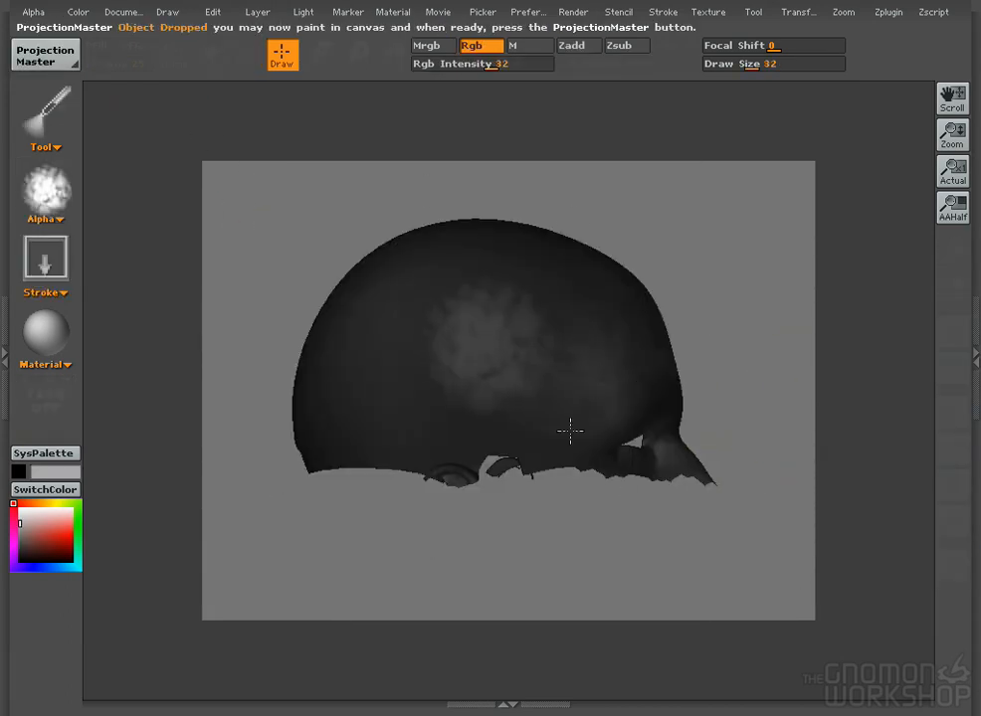
key("g")
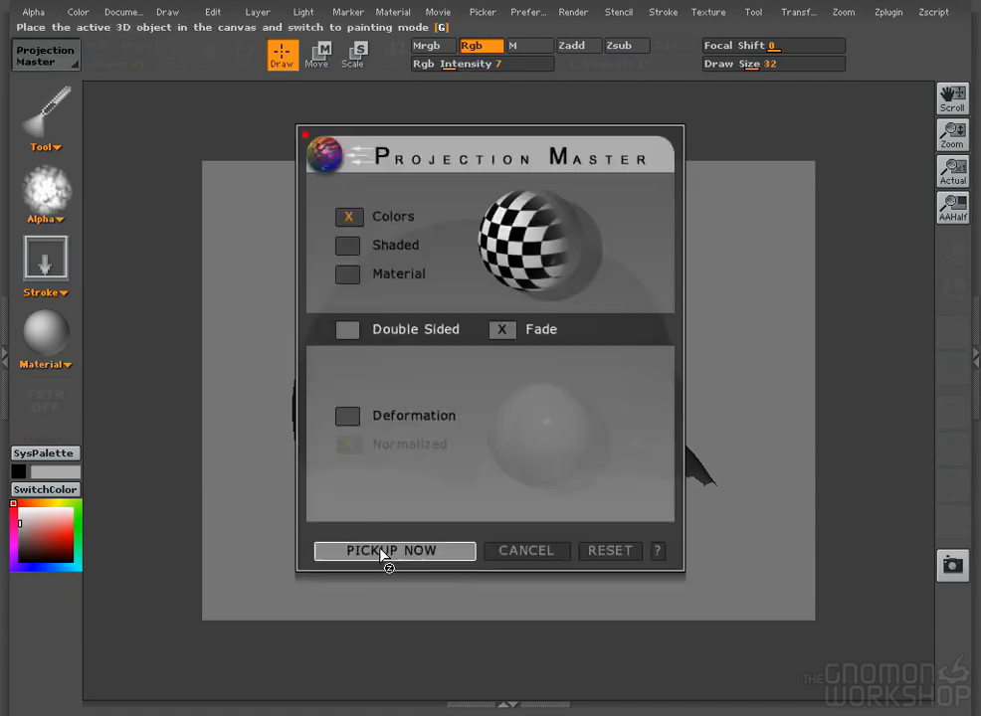
left_click(377, 548)
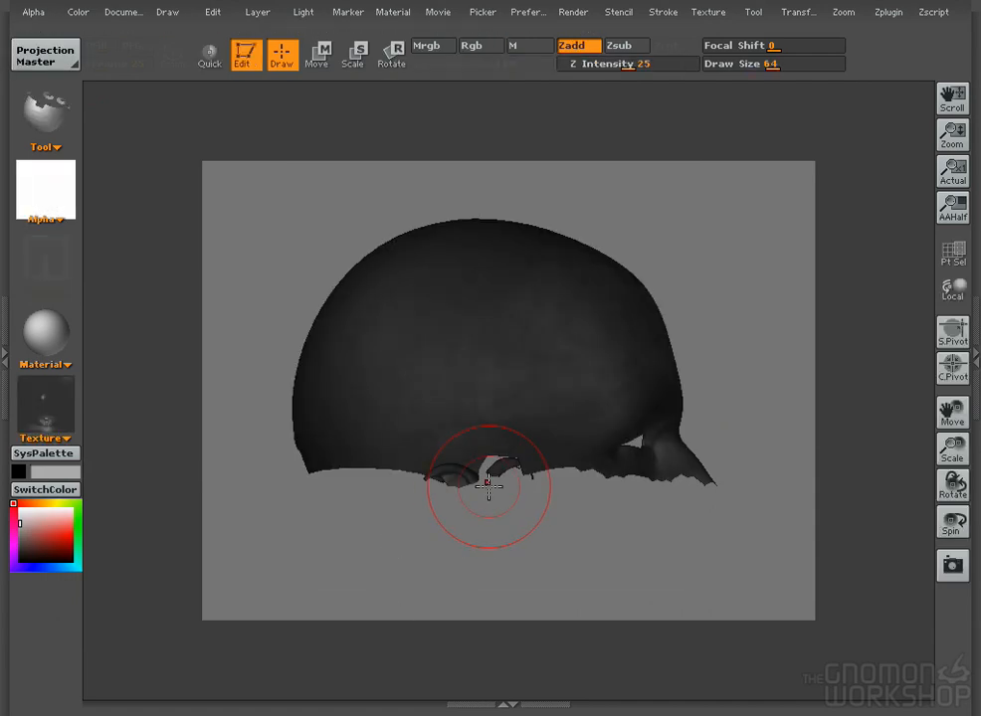
- Drop the opposite side of the skull, paint matching faint mottling over the temple, and pick the model up
left_click_drag(747, 256, 219, 171)
key("g")
left_click(431, 344)
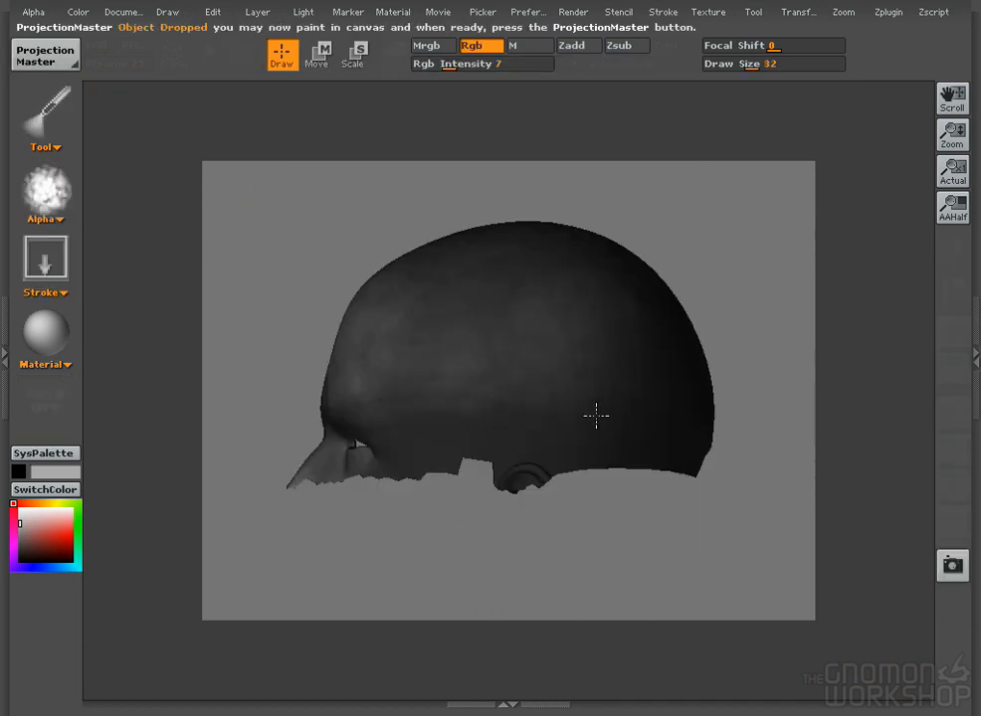
key("g")
left_click(388, 549)
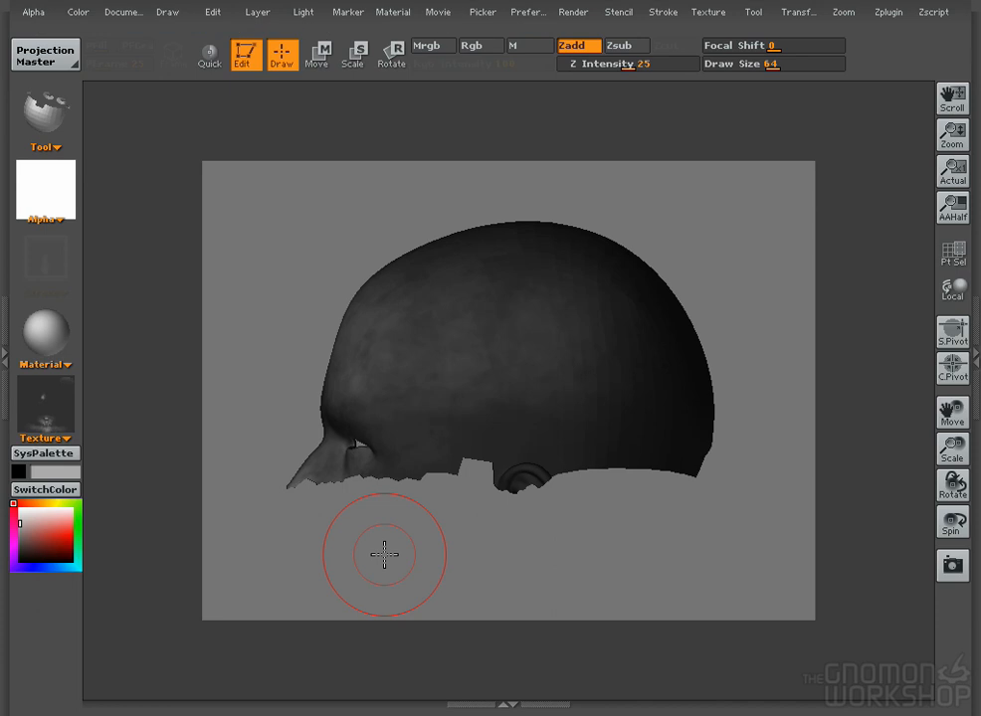
- Export the painted head texture, switch to Photoshop, and save it as geo_head.spc_A01.PSD with maximized compatibility
left_click_drag(296, 305, 616, 489)
left_click_drag(751, 481, 611, 505)
left_click(46, 406)
left_click(150, 586)
double_click(45, 62)
left_click(133, 80)
double_click(34, 126)
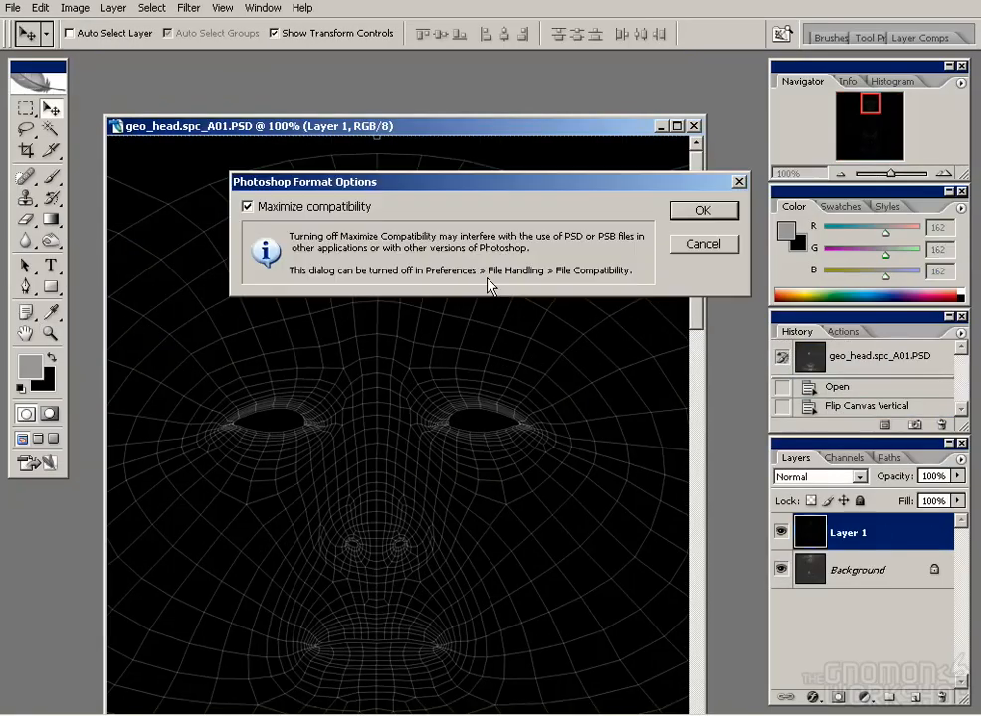
left_click(702, 210)
- Set the wireframe layer's blending mode to Screen and its opacity to 20%
left_click(820, 476)
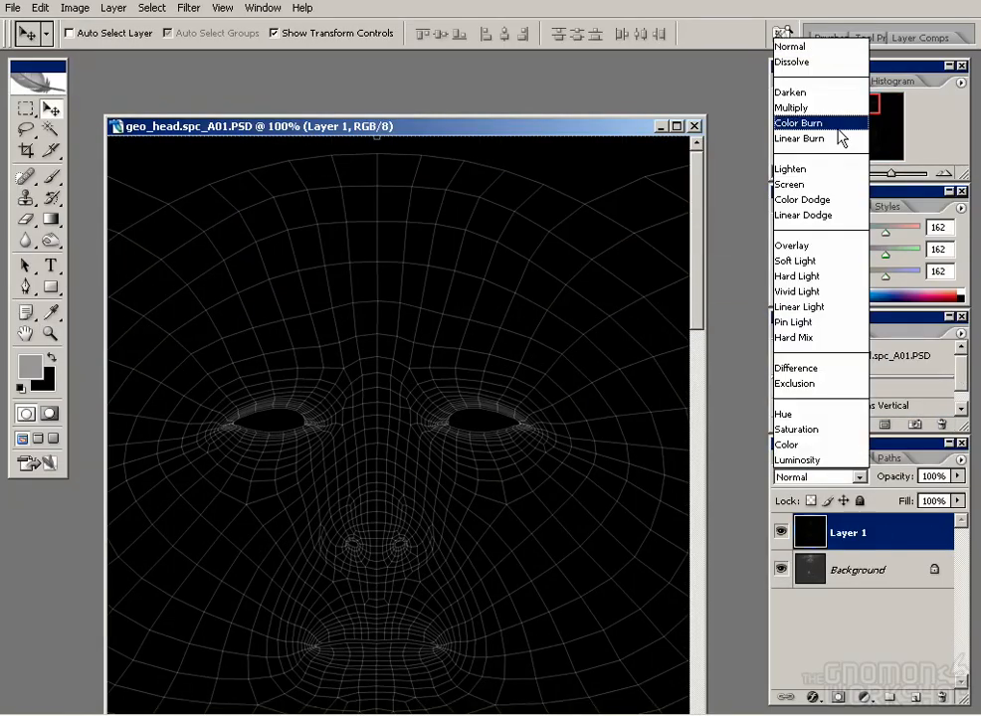
left_click(791, 169)
key("ctrl+plus")
left_click(820, 476)
left_click(796, 180)
left_click_drag(958, 476, 882, 500)
- Clone Stamp on the Background layer over the inner corner of the left eye and the cheek below it
left_click_drag(423, 395, 511, 285)
key("s")
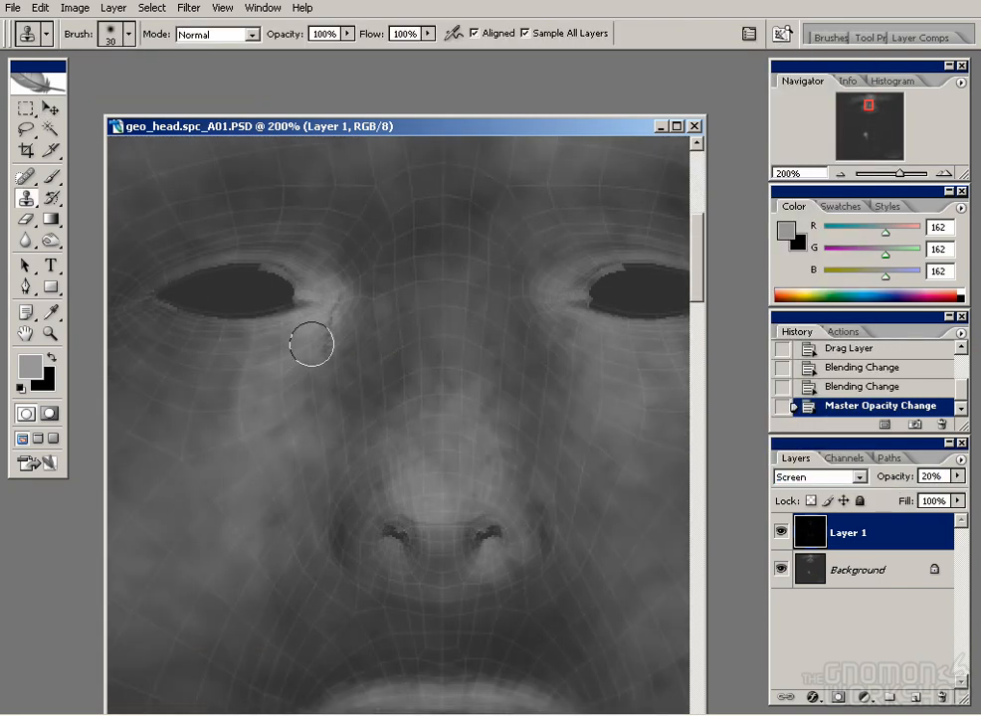
left_click(810, 587)
mouse_move(339, 296)
left_mouse_down()
mouse_move(330, 344)
mouse_move(350, 311)
left_mouse_up()
left_click(401, 278, "alt")
left_click(351, 311)
mouse_move(275, 396)
left_mouse_down()
mouse_move(389, 315)
mouse_move(339, 314)
left_mouse_up()
left_click(320, 427)
- Clone light grey skin over the nose tip and the dark nostril openings
left_click(400, 312, "alt")
mouse_move(458, 400)
left_mouse_down()
mouse_move(379, 362)
mouse_move(430, 378)
left_mouse_up()
left_click(460, 359, "alt")
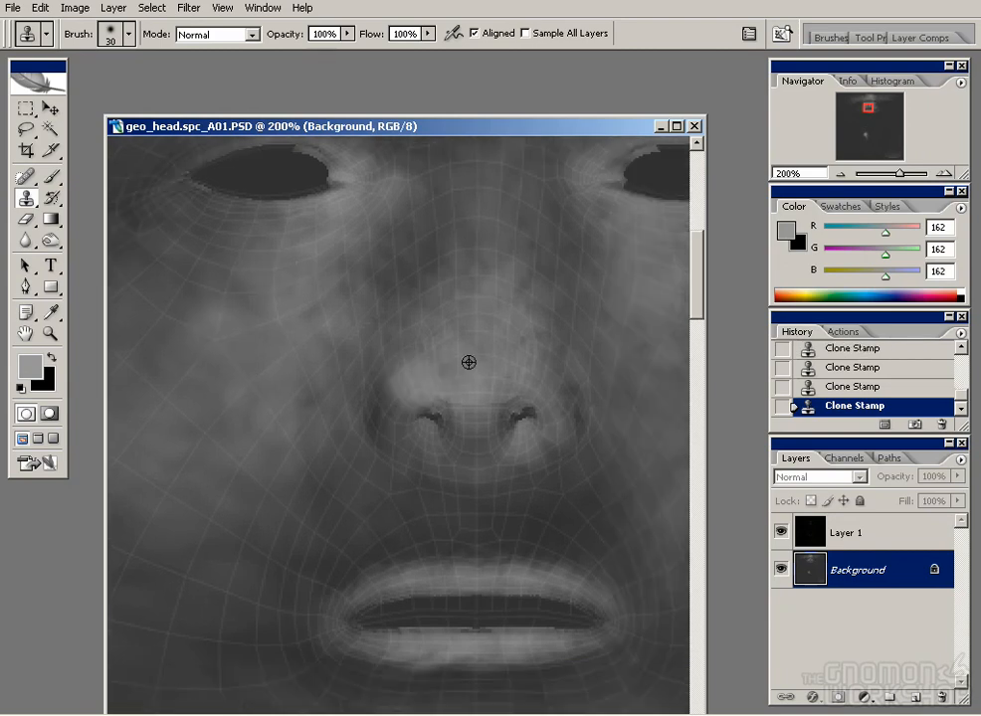
left_click_drag(553, 393, 521, 410)
left_click_drag(434, 413, 480, 410)
left_click_drag(493, 244, 488, 310)
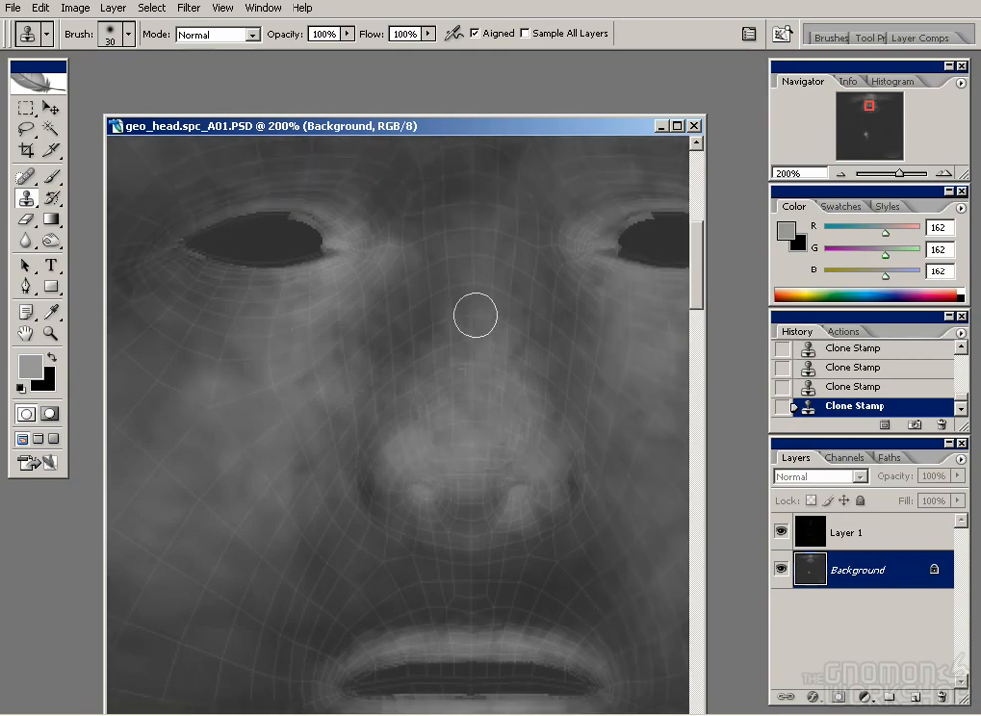
- Clone over the uneven patches on the cheeks and beneath both eyes
mouse_move(402, 391)
left_mouse_down()
mouse_move(524, 286)
mouse_move(574, 265)
mouse_move(374, 453)
mouse_move(316, 398)
left_mouse_up()
left_click(408, 482, "alt")
left_click_drag(370, 205, 331, 325)
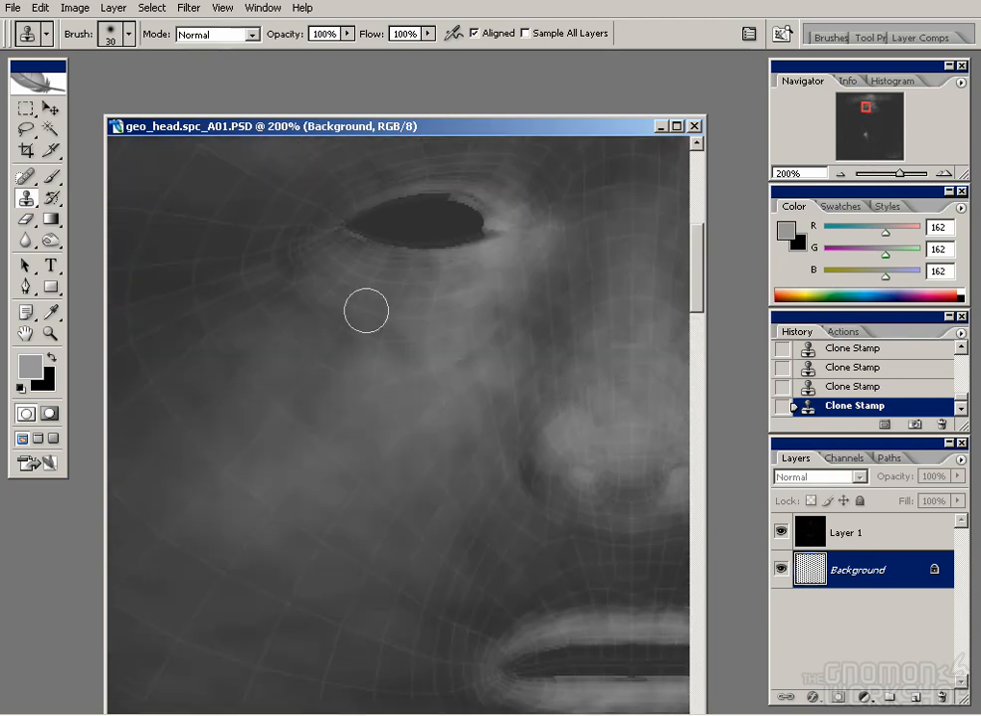
left_click_drag(642, 295, 330, 311)
left_click_drag(507, 307, 455, 305)
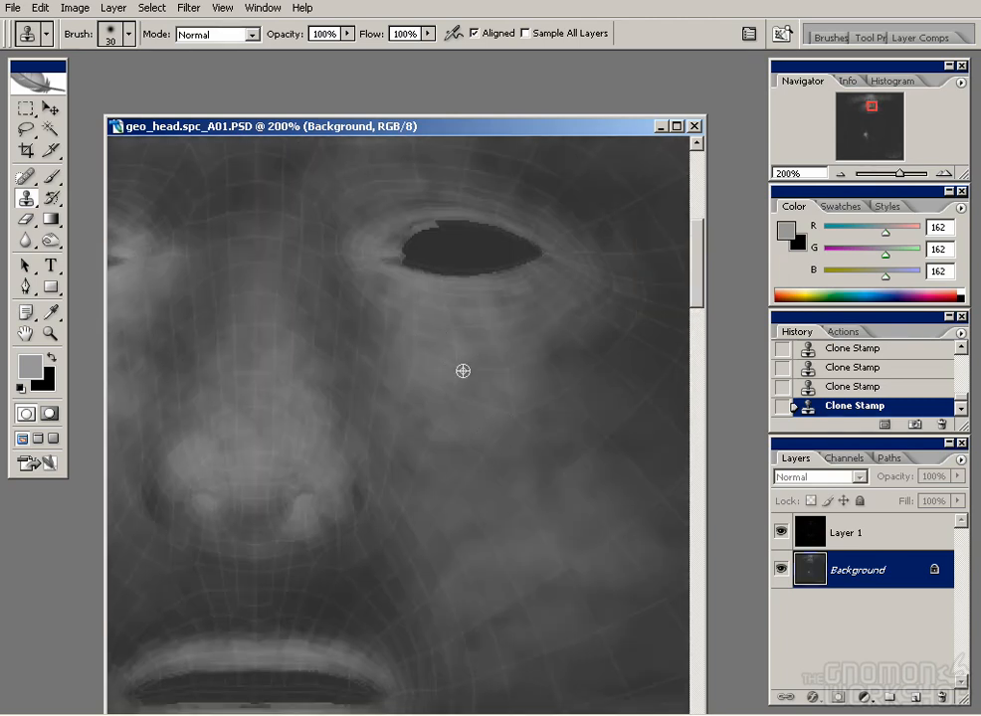
left_click_drag(614, 402, 575, 416)
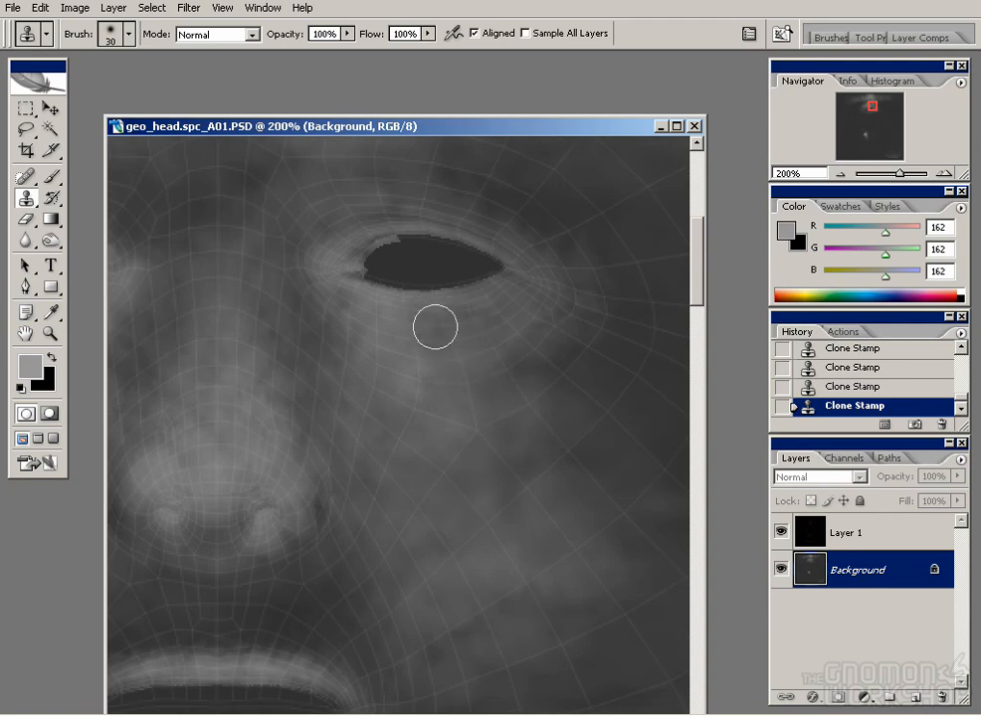
left_click_drag(486, 292, 481, 345)
- Clone over the hard transitions on the forehead and above the right eye
left_click_drag(259, 180, 350, 358)
left_click_drag(348, 413, 392, 461)
left_click(333, 520, "alt")
left_click_drag(334, 362, 370, 392)
left_click_drag(668, 434, 422, 425)
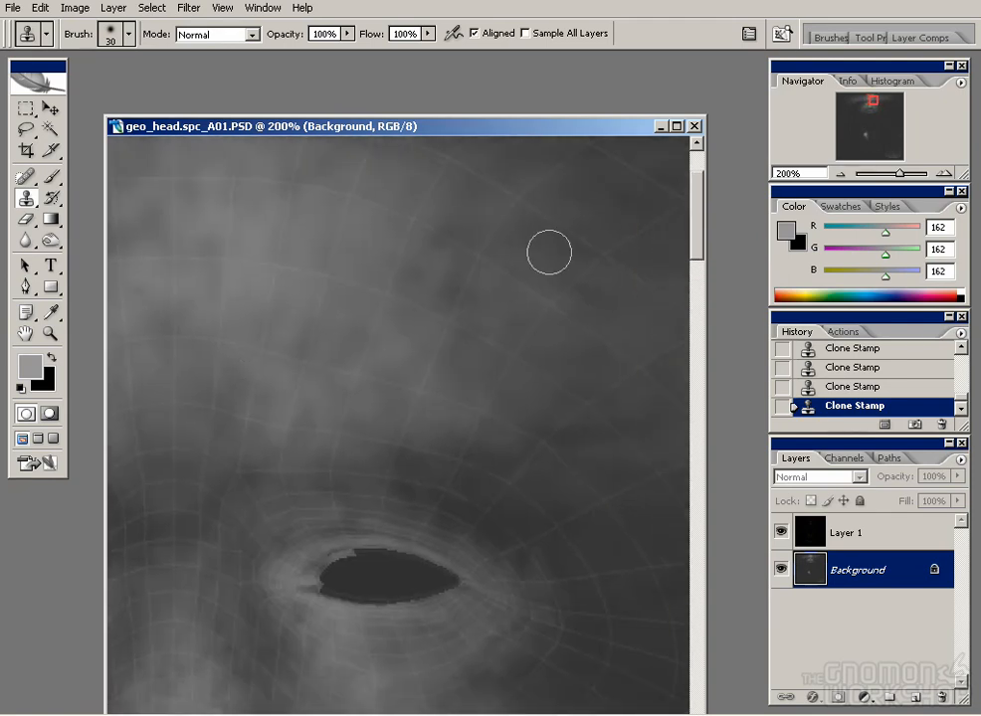
left_click_drag(487, 394, 442, 297)
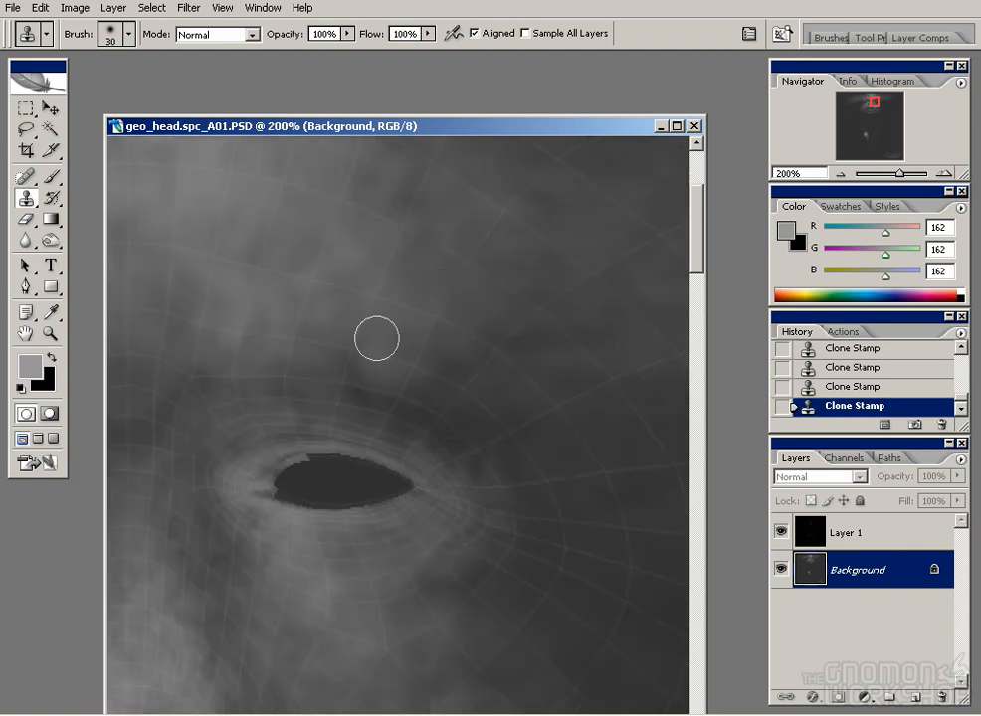
- Clone skin tones over the brow and the area around the left eye on the Background layer
mouse_move(302, 374)
left_mouse_down()
mouse_move(545, 389)
mouse_move(356, 411)
mouse_move(417, 391)
mouse_move(268, 371)
left_mouse_up()
left_click(578, 436, "alt")
left_click_drag(525, 368, 478, 368)
mouse_move(284, 360)
left_mouse_down()
mouse_move(528, 360)
mouse_move(390, 421)
mouse_move(350, 421)
mouse_move(368, 385)
left_mouse_up()
left_click_drag(348, 375, 300, 338)
mouse_move(298, 418)
left_mouse_down()
mouse_move(455, 543)
mouse_move(470, 581)
left_mouse_up()
- Clone skin tones over the inner eye corners and cheeks of the face map with a 30-pixel brush
key("ctrl+minus")
key("bracketright")
key("bracketright")
key("bracketright")
key("bracketright")
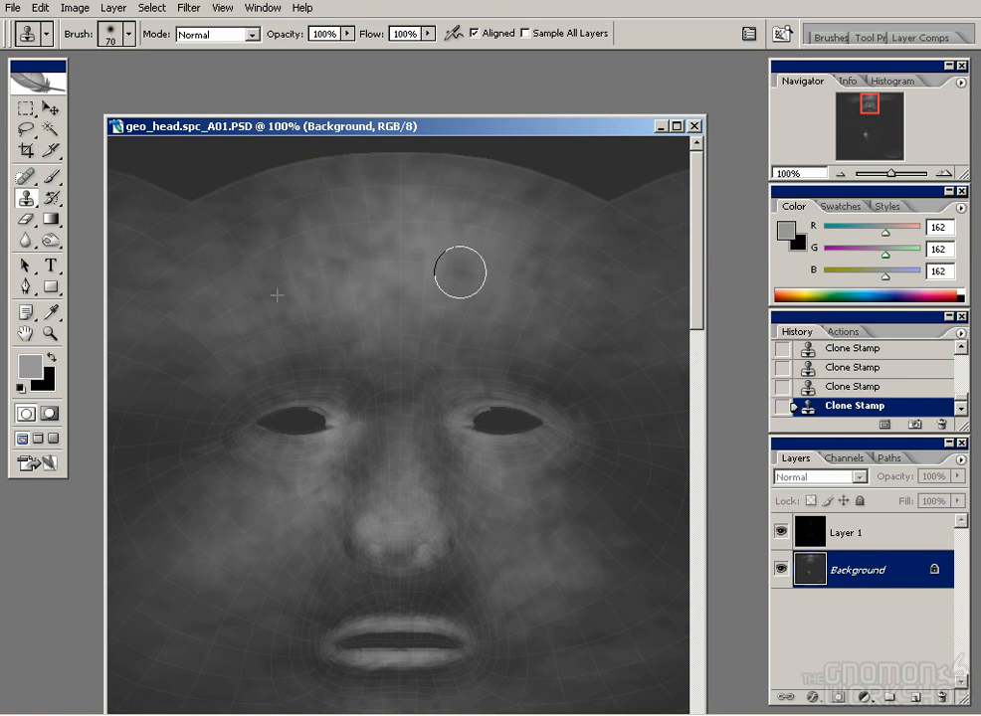
left_click_drag(515, 322, 526, 221)
key("bracketleft")
key("bracketleft")
key("bracketleft")
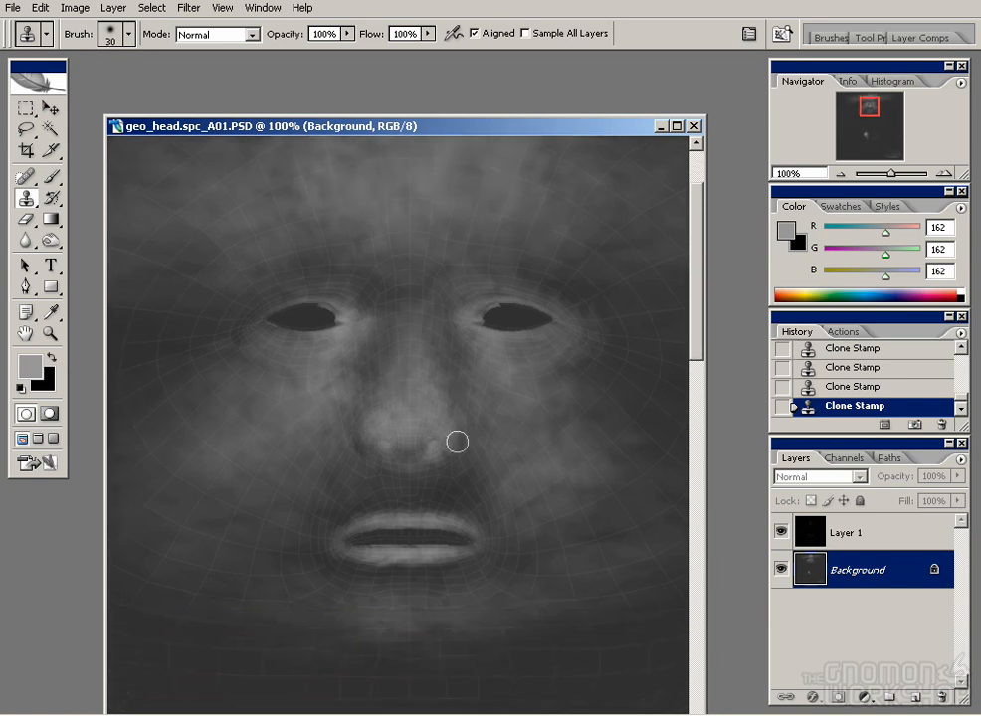
left_click_drag(434, 378, 405, 385)
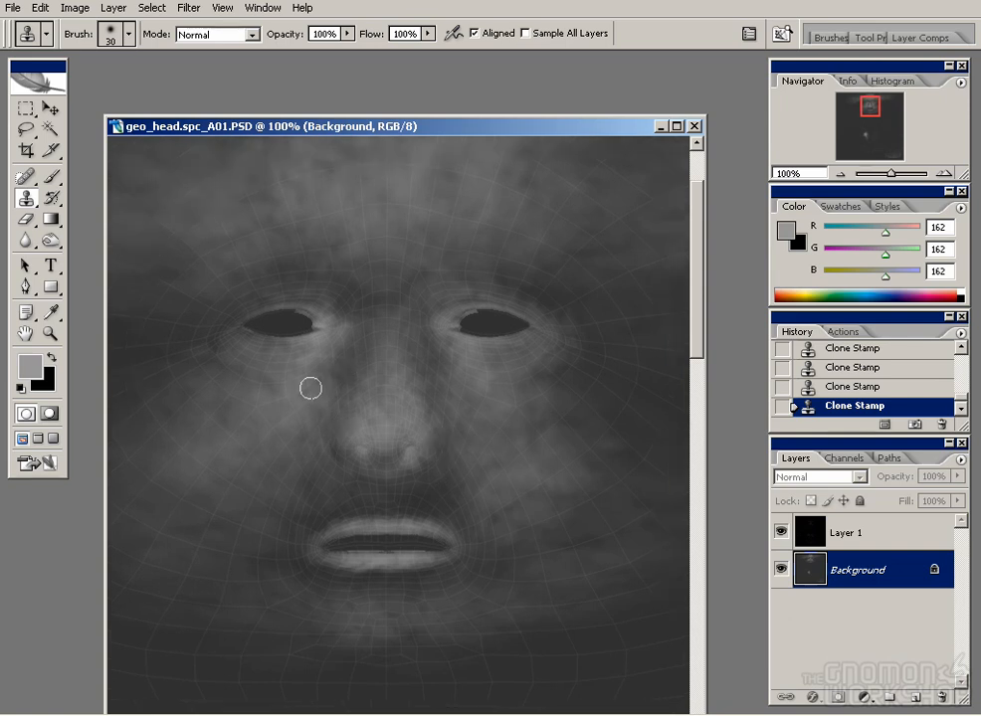
left_click_drag(447, 454, 438, 363)
left_click_drag(481, 432, 519, 423)
mouse_move(585, 429)
left_mouse_down()
mouse_move(550, 446)
mouse_move(486, 409)
mouse_move(553, 438)
left_mouse_up()
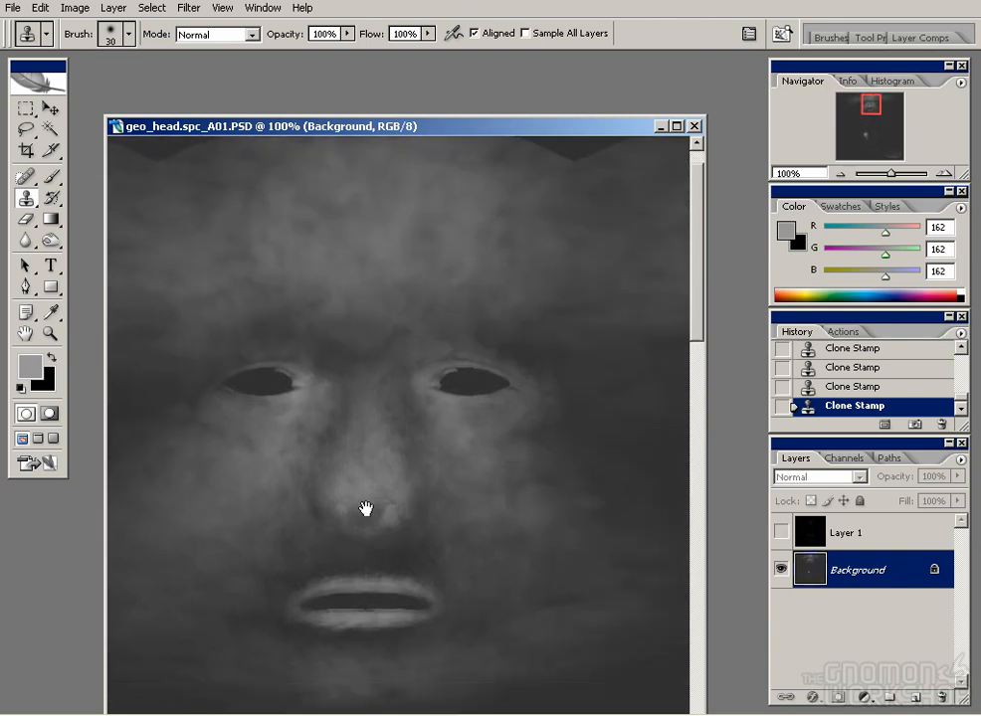
left_click_drag(355, 386, 360, 337)
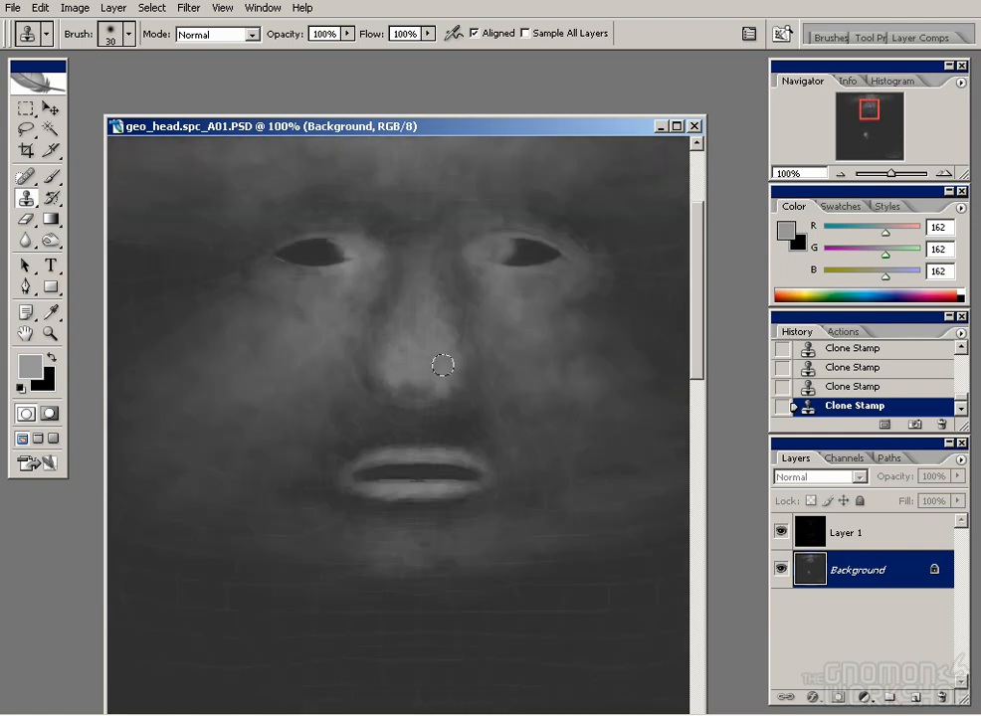
- Clone neighbouring tones over the edges of the lips and the dark gap between them at 300% zoom
key("ctrl+plus")
key("ctrl+plus")
left_click(235, 461, "alt")
mouse_move(259, 504)
left_mouse_down()
mouse_move(255, 529)
mouse_move(273, 591)
mouse_move(292, 595)
left_mouse_up()
left_click(230, 564, "alt")
left_click_drag(456, 435, 338, 434)
left_click(497, 431, "alt")
left_click_drag(502, 471, 555, 547)
left_click_drag(320, 564, 376, 561)
left_click(300, 580, "alt")
mouse_move(304, 521)
left_mouse_down()
mouse_move(361, 520)
mouse_move(260, 521)
mouse_move(234, 509)
mouse_move(244, 529)
mouse_move(165, 544)
mouse_move(177, 538)
left_mouse_up()
left_click(314, 582, "alt")
left_click(295, 522, "alt")
- Paint the mouth opening closed on the Background layer with a 7-pixel brush in lip gray 130, with Layer 1's wireframe shown
left_click(817, 537)
left_click(781, 532)
key("b")
left_click(817, 570)
key("bracketleft")
key("bracketleft")
key("bracketleft")
key("bracketleft")
key("bracketleft")
key("bracketleft")
key("bracketleft")
left_click(223, 522, "alt")
left_click_drag(369, 511, 508, 541)
left_click(781, 532)
left_click_drag(428, 543, 160, 552)
left_click_drag(271, 533, 502, 538)
mouse_move(206, 530)
left_mouse_down()
mouse_move(219, 545)
mouse_move(200, 534)
left_mouse_up()
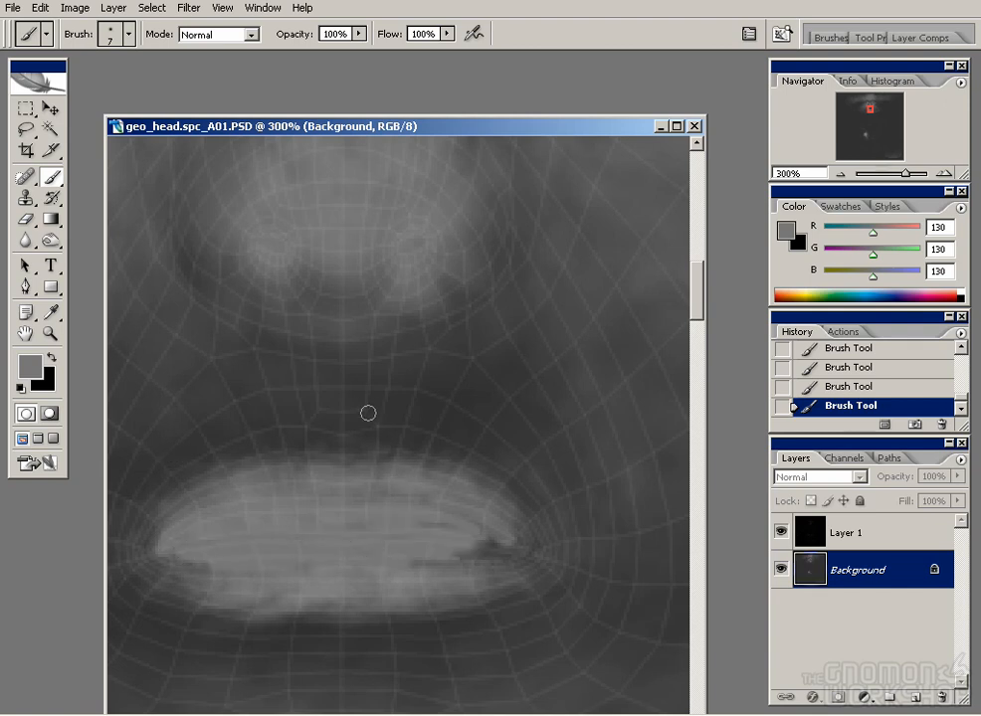
- Paint over the light specks beside the ear on the Background layer with sampled dark gray 58
left_click(781, 533)
key("ctrl+minus")
key("ctrl+minus")
key("ctrl+minus")
key("ctrl+z")
left_click_drag(399, 478, 469, 204)
left_click_drag(452, 487, 447, 314)
key("ctrl+plus")
key("ctrl+plus")
left_click_drag(404, 400, 576, 447)
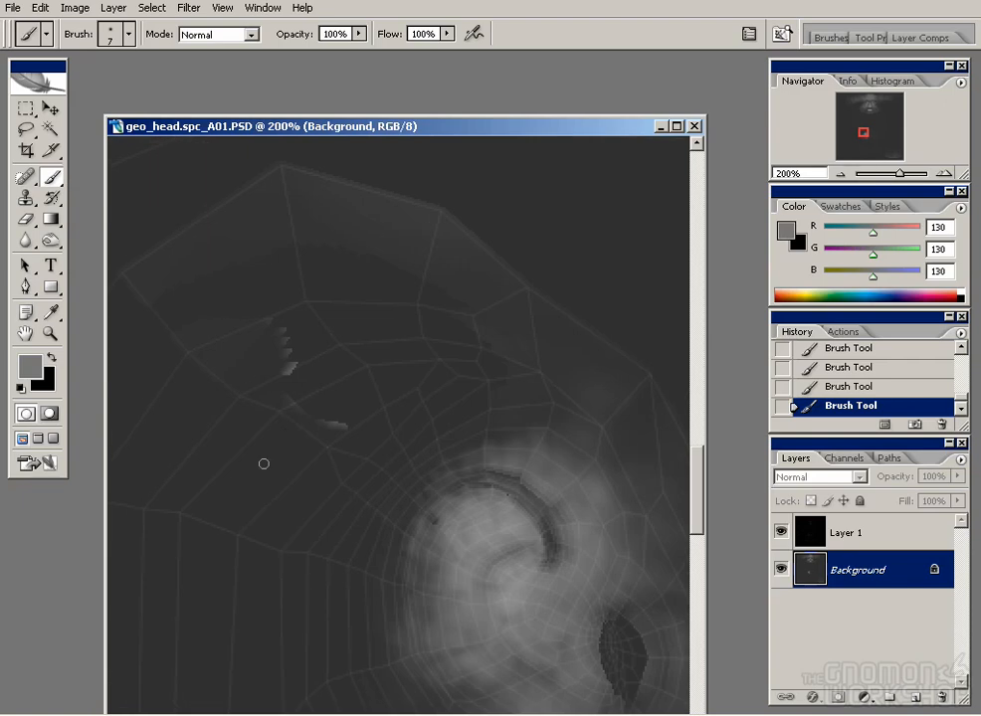
left_click(261, 448, "alt")
left_click_drag(341, 428, 318, 418)
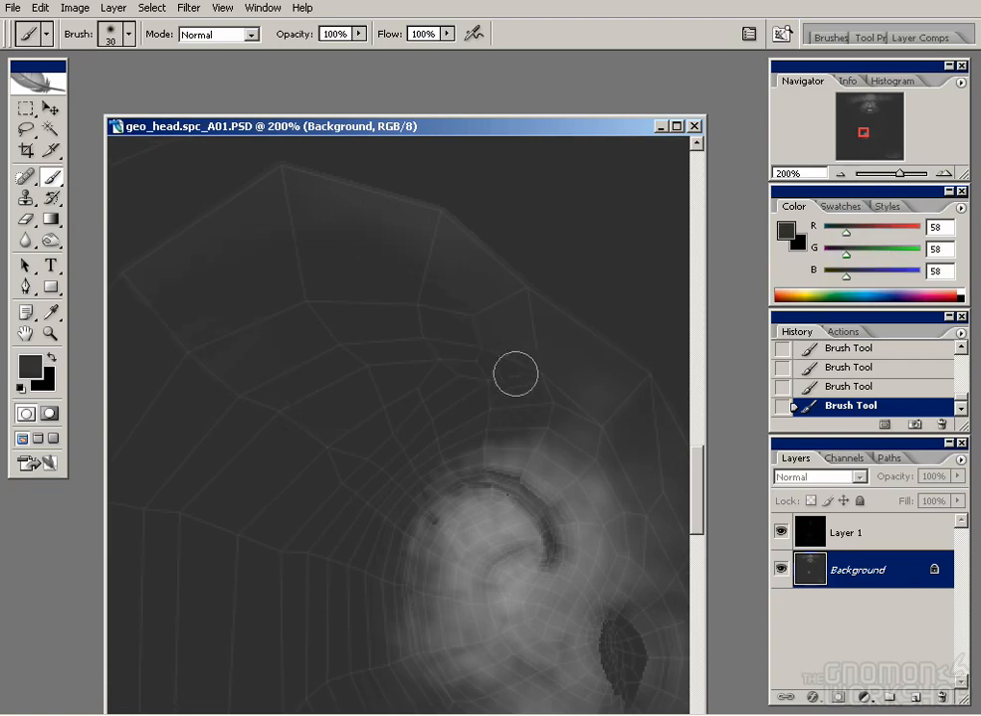
- Clone surrounding tones over the dark streaks and hard edges around the ear with a larger Clone Stamp brush
left_click_drag(483, 502, 445, 395)
key("s")
key("bracketright")
key("bracketright")
key("bracketright")
left_click(383, 466, "alt")
left_click_drag(386, 423, 383, 414)
mouse_move(437, 384)
left_mouse_down()
mouse_move(466, 399)
mouse_move(488, 379)
left_mouse_up()
left_click_drag(502, 396, 526, 424)
left_click_drag(490, 491, 433, 406)
left_click(458, 428, "alt")
mouse_move(519, 438)
left_mouse_down()
mouse_move(514, 495)
mouse_move(535, 440)
mouse_move(508, 445)
left_mouse_up()
- Hide Layer 1 and blur the ear and the hard edge beside the temple on the Background layer
left_click(781, 532)
key("r")
mouse_move(383, 296)
left_mouse_down()
mouse_move(441, 270)
mouse_move(463, 318)
left_mouse_up()
key("ctrl+minus")
key("ctrl+minus")
key("ctrl+minus")
key("ctrl+minus")
key("ctrl+minus")
key("ctrl+plus")
left_click_drag(148, 276, 287, 279)
- Paint out the edge left of the face and the faint arc above the ear with an 80-pixel brush in gray 58
key("b")
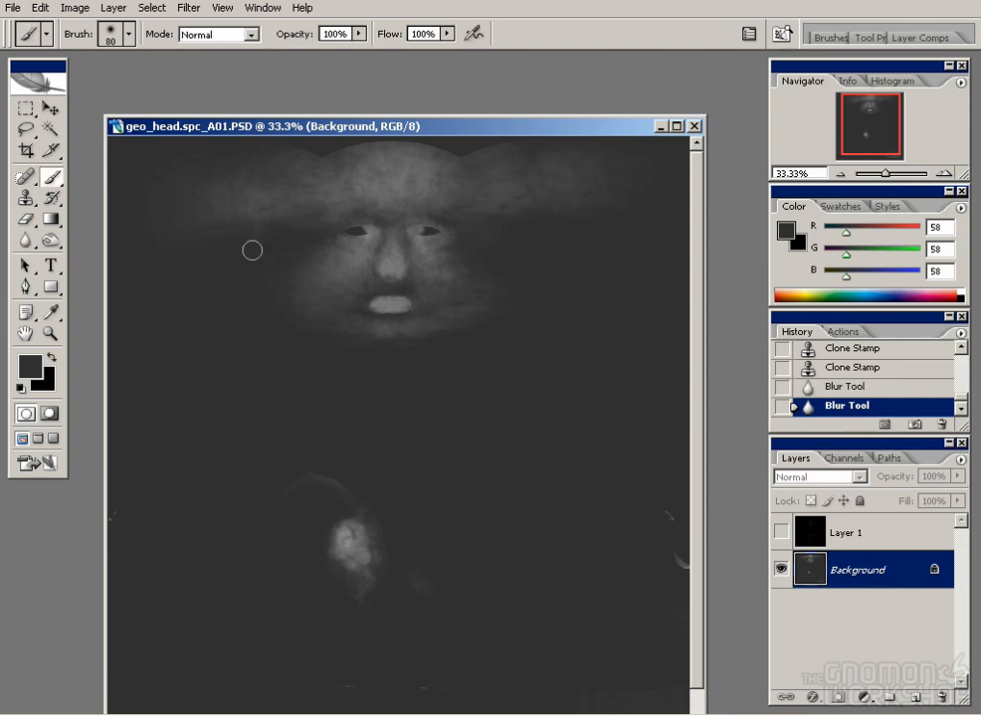
left_click_drag(251, 219, 235, 276)
left_click_drag(357, 467, 266, 500)
left_click_drag(283, 490, 376, 498)
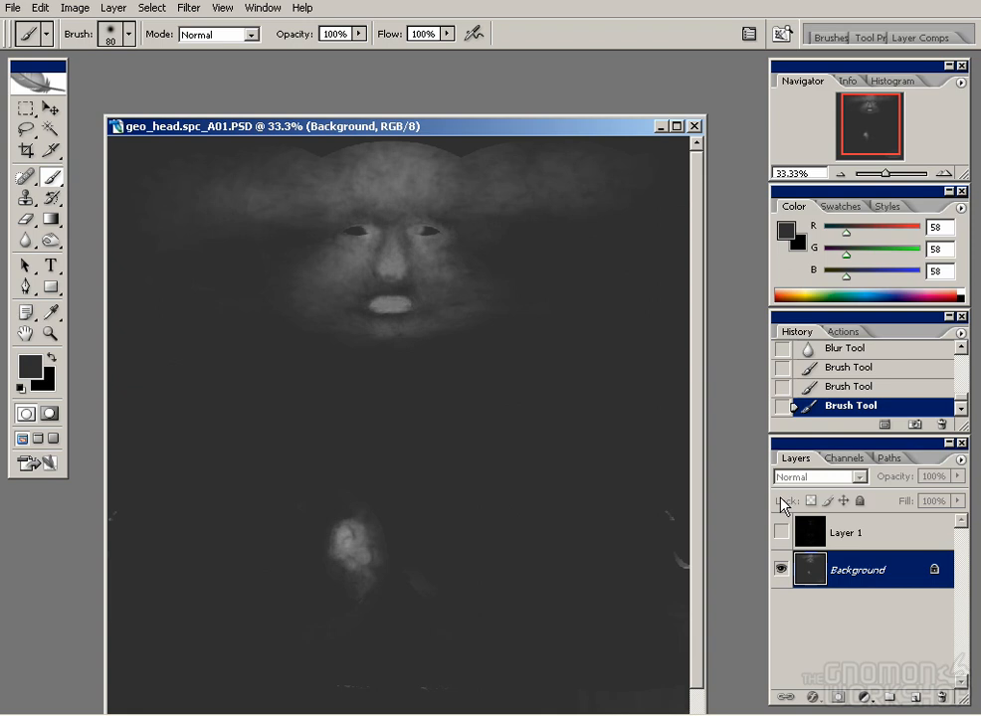
- Soften the mouth and eye corners with a 70-pixel Blur brush at 50% strength
key("ctrl+plus")
key("ctrl+plus")
key("ctrl+plus")
left_click_drag(363, 159, 402, 340)
key("r")
mouse_move(433, 208)
left_mouse_down()
mouse_move(378, 217)
mouse_move(388, 414)
left_mouse_up()
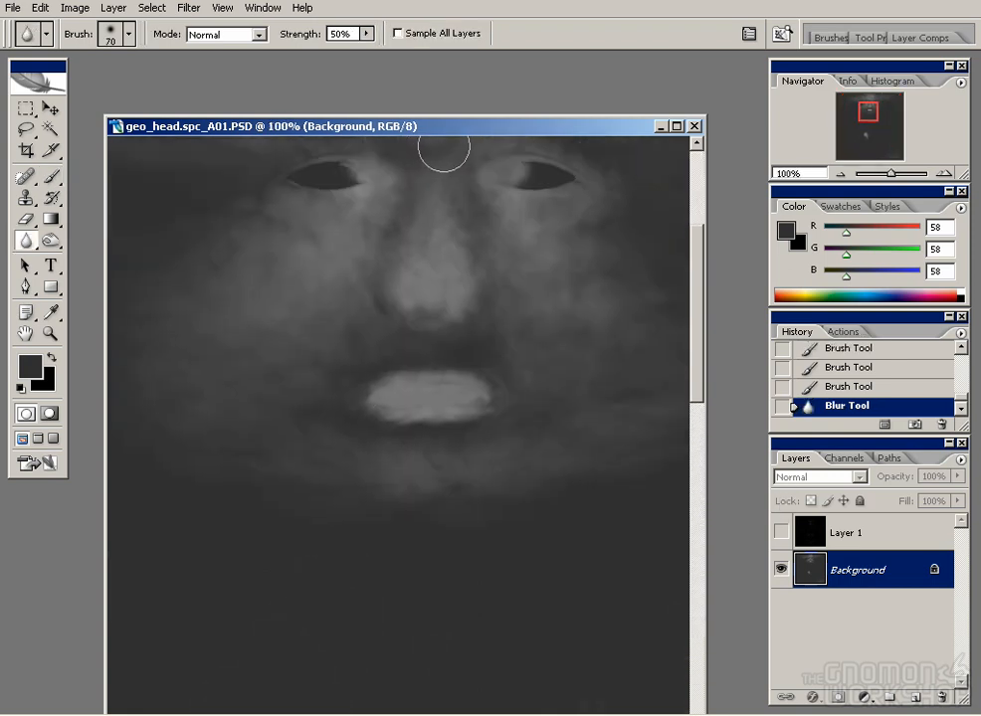
left_click_drag(309, 215, 381, 348)
left_click_drag(403, 296, 443, 290)
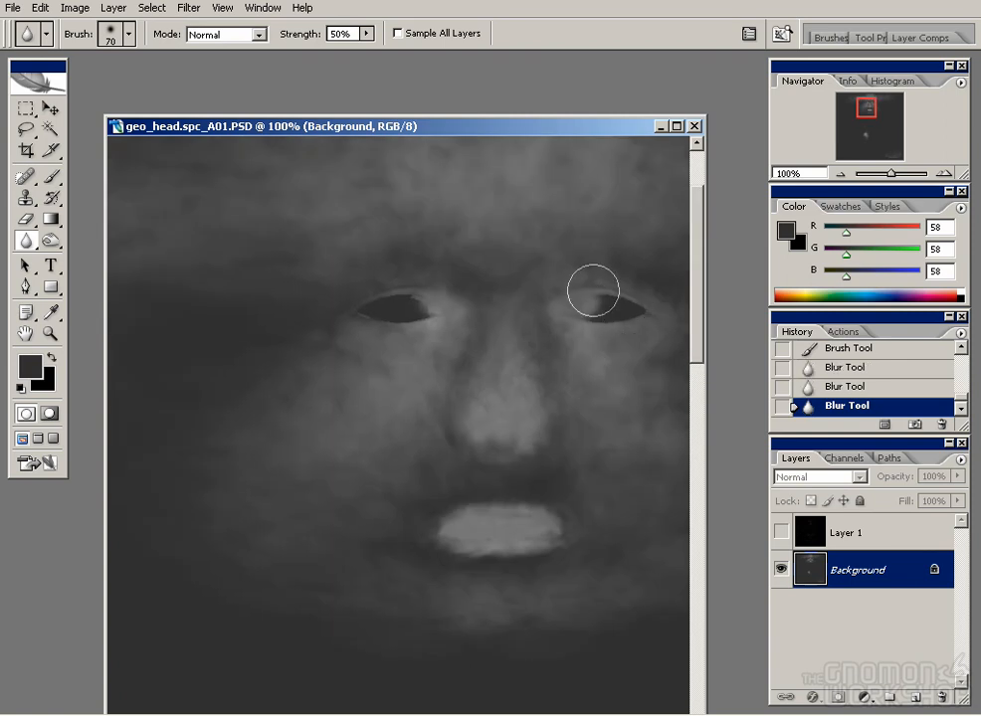
left_click_drag(631, 308, 603, 301)
- Paint over the dark eye openings with a small brush in the skin gray 139 sampled beside them
key("b")
key("ctrl+plus")
left_click_drag(438, 160, 436, 267)
key("bracketleft")
key("bracketleft")
key("bracketleft")
key("bracketleft")
key("bracketleft")
key("bracketleft")
key("bracketleft")
key("bracketleft")
left_click(460, 316, "alt")
left_click_drag(338, 314, 433, 319)
mouse_move(418, 321)
left_mouse_down()
mouse_move(461, 314)
mouse_move(355, 292)
mouse_move(414, 307)
left_mouse_up()
left_click_drag(501, 284, 238, 268)
mouse_move(529, 306)
left_mouse_down()
mouse_move(499, 301)
mouse_move(607, 295)
left_mouse_up()
mouse_move(512, 270)
left_mouse_down()
mouse_move(622, 289)
mouse_move(619, 304)
mouse_move(613, 296)
left_mouse_up()
- Blend the filled eye openings with clone and blur strokes, and paint over the dark slit left in the left eye
key("s")
left_click(603, 332, "alt")
key("r")
left_click_drag(586, 284, 508, 286)
left_click_drag(160, 294, 299, 327)
left_click_drag(288, 332, 266, 305)
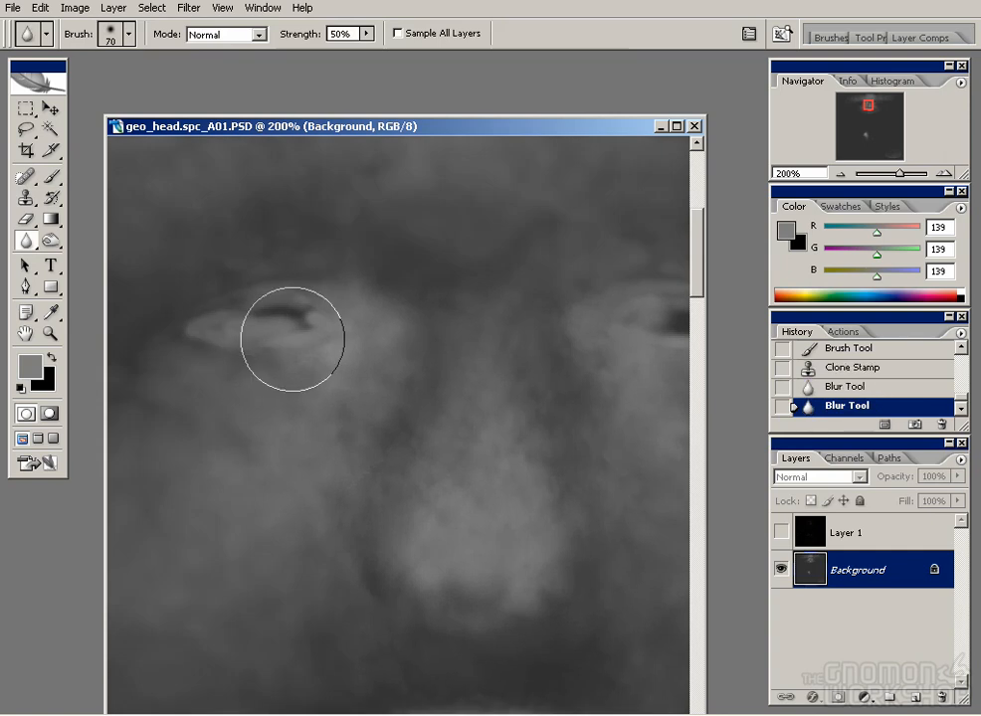
key("b")
left_click_drag(217, 339, 394, 313)
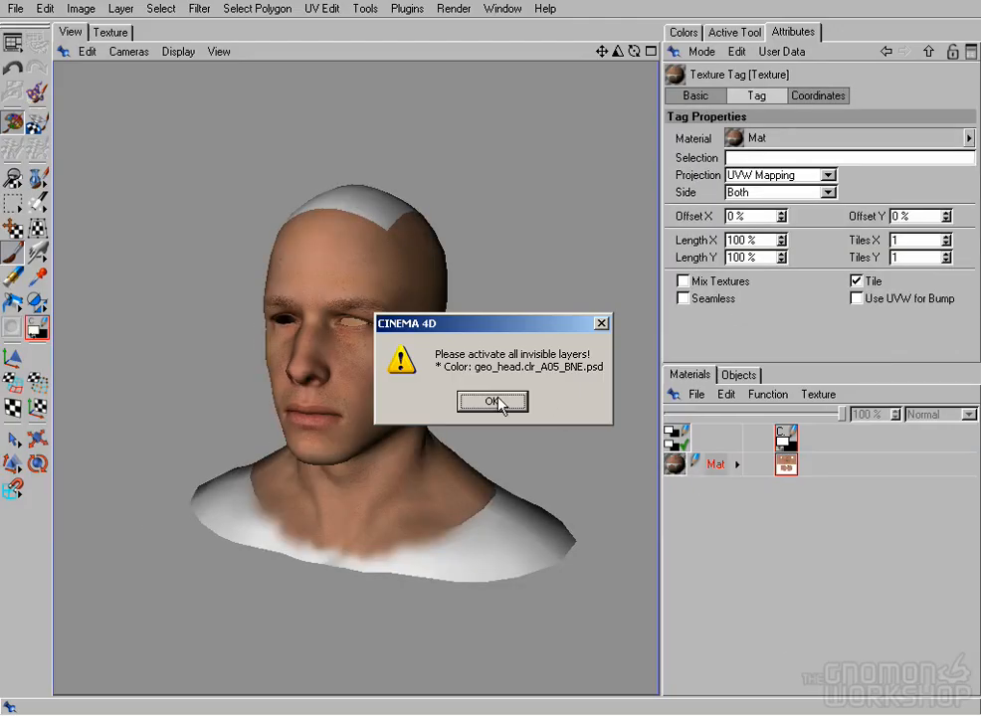
- In CINEMA 4D, make Layer 2 of the Mat texture visible and merge it into the layer below
left_click(499, 401)
left_click(737, 465)
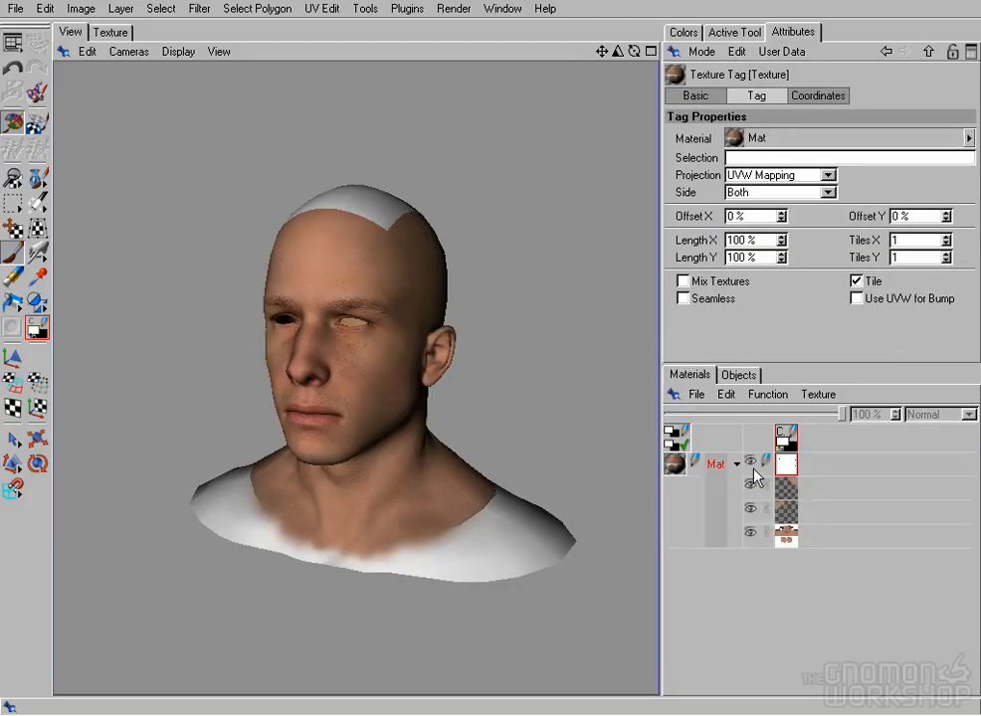
left_click(752, 460)
left_click(516, 419)
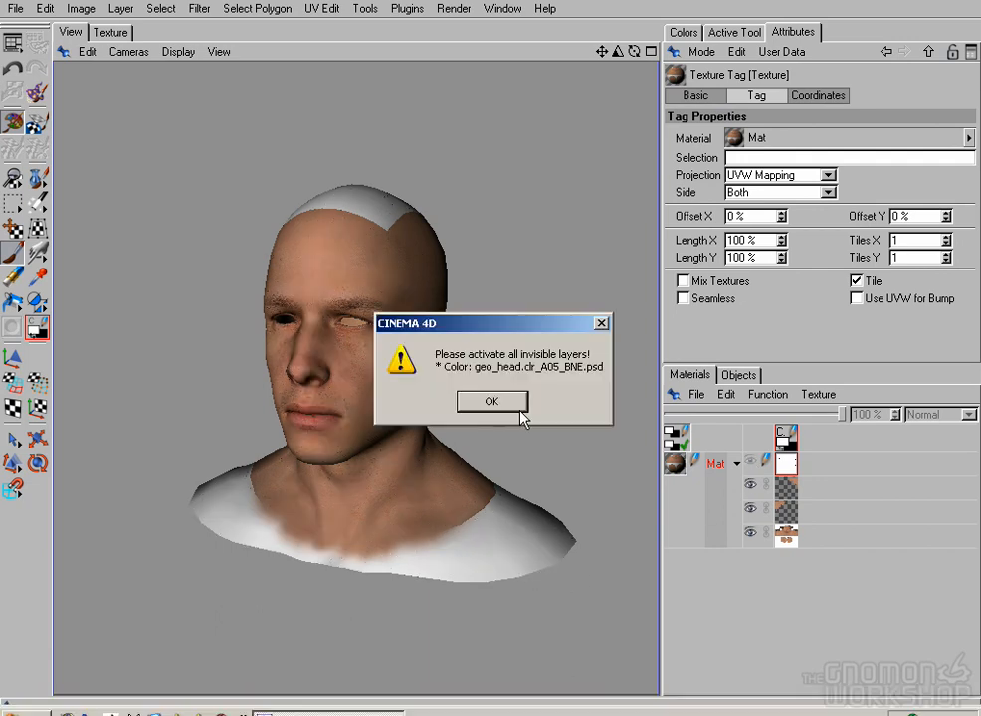
left_click(519, 406)
left_click(751, 461)
right_click(781, 466)
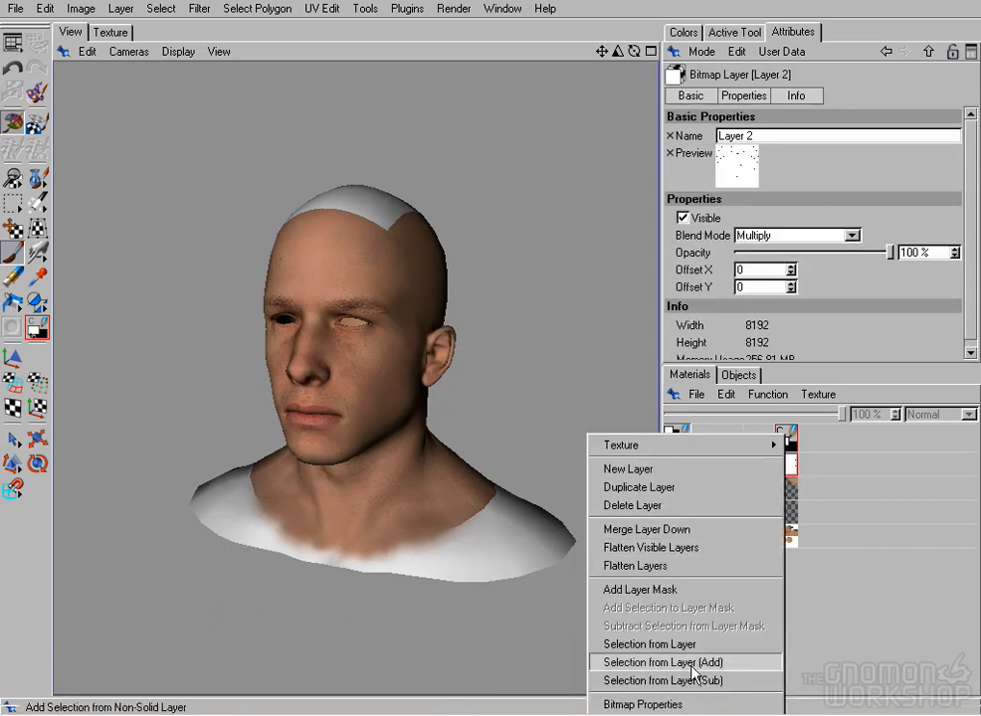
left_click(679, 528)
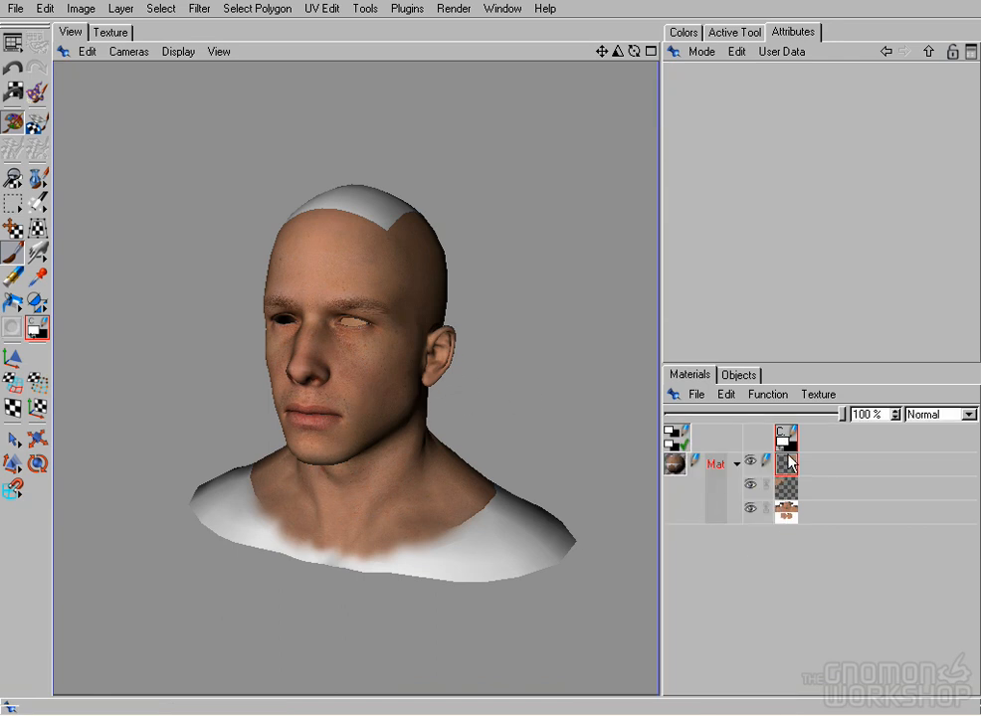
- Enable projection painting for the Mat material on the skin below the ear, and undo the trial brush stroke
left_click(677, 465)
left_click_drag(492, 408, 438, 437, "alt")
left_click_drag(310, 381, 569, 414, "alt")
left_click_drag(408, 399, 623, 406, "alt")
right_click_drag(124, 355, 177, 355, "alt")
middle_click_drag(268, 441, 448, 230, "alt")
left_click_drag(448, 230, 470, 266, "alt")
left_click(13, 122)
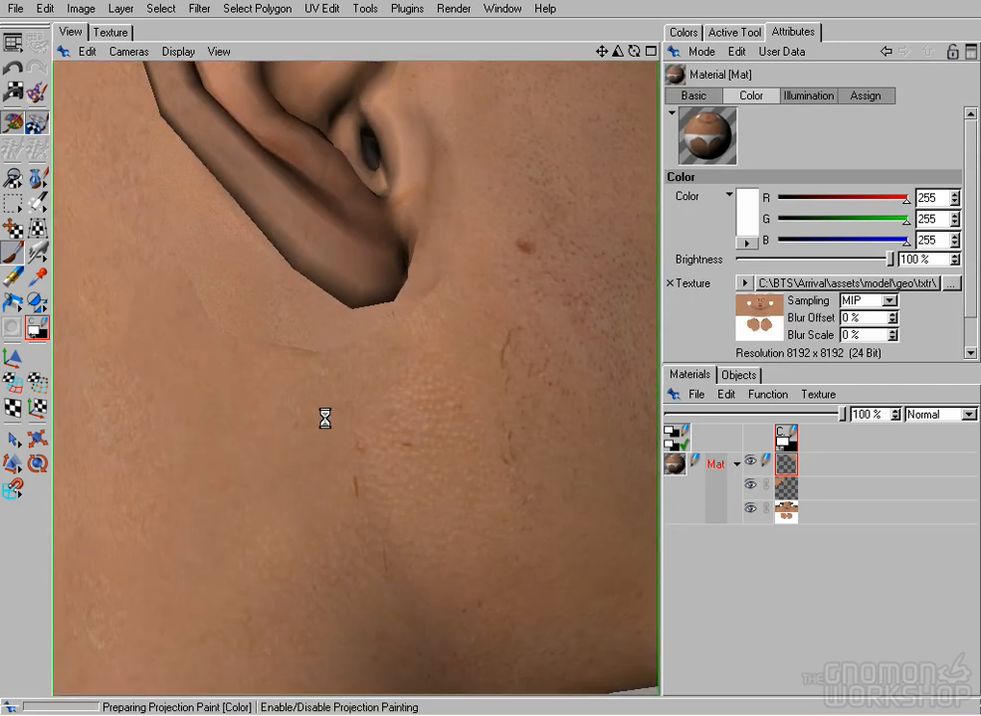
left_click_drag(498, 270, 531, 290)
key("ctrl+z")
- Activate the Clone tool with a soft round brush preset of size 25
left_click_drag(38, 252, 99, 265)
left_click(688, 33)
left_click(720, 35)
left_click(694, 169)
left_click(722, 192)
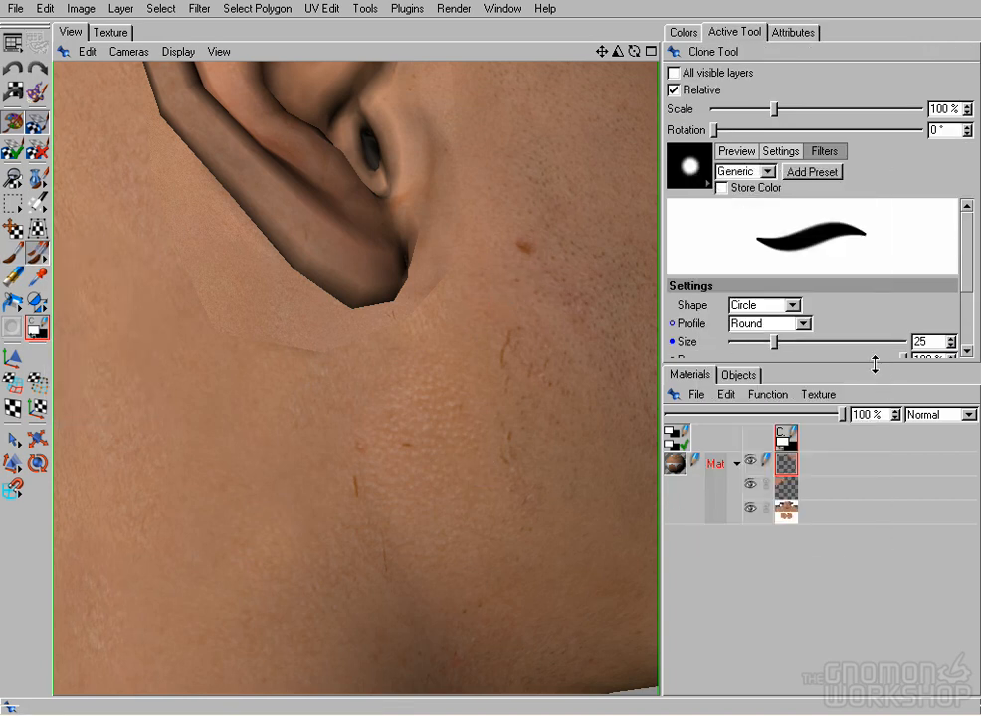
- Link pen pressure to the clone brush's Pressure instead of its Size, and clone skin over the seam beside the earlobe
left_click_drag(874, 364, 874, 467)
left_click(670, 341)
left_click(538, 263)
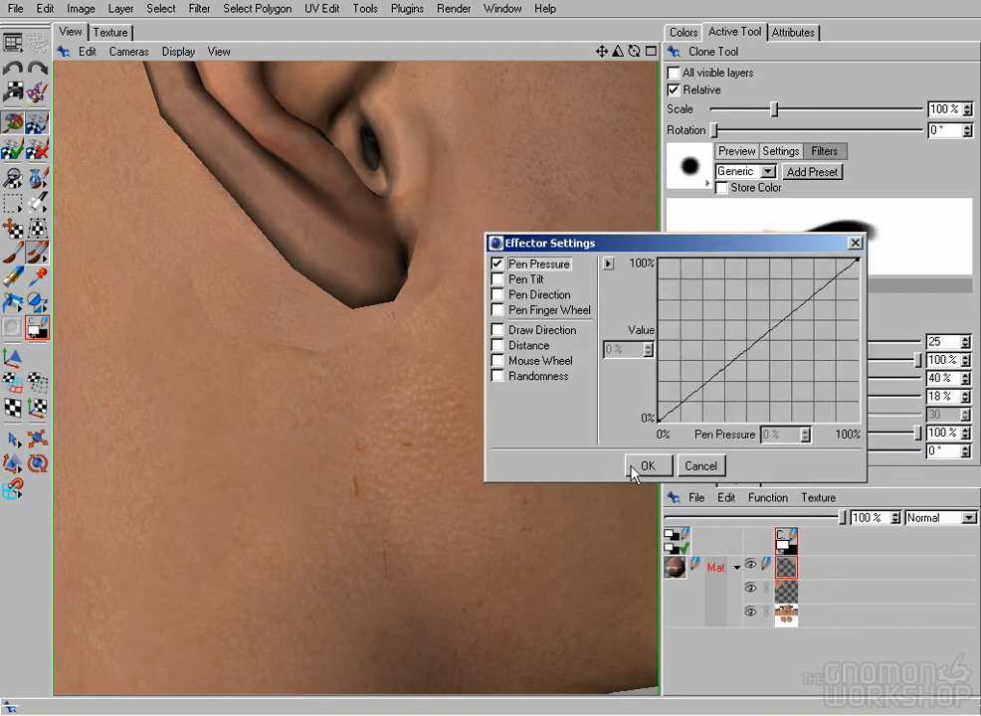
left_click(648, 465)
left_click(458, 303, "ctrl")
left_click_drag(431, 294, 422, 307)
- Add a new layer to the Mat texture and let the Clone tool sample all visible layers
left_click(818, 497)
left_click(826, 183)
left_click(716, 76)
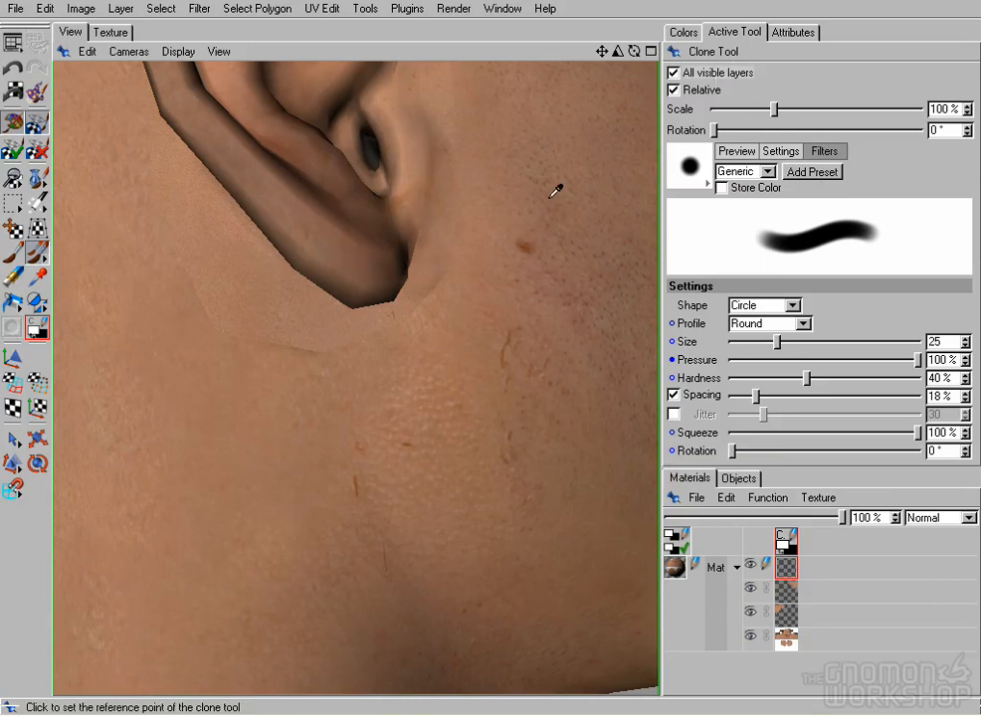
- Clone nearby skin over the visible seam below the earlobe on the new layer
left_click(323, 367, "ctrl")
left_click_drag(291, 345, 333, 354)
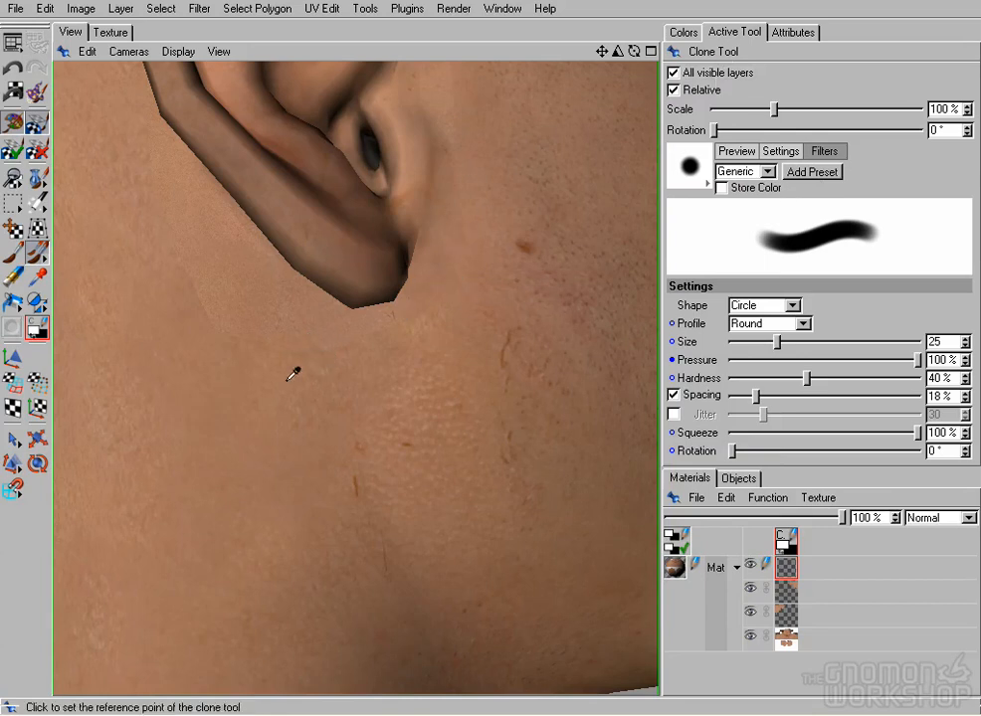
left_click(360, 354, "ctrl")
left_click_drag(391, 314, 358, 332)
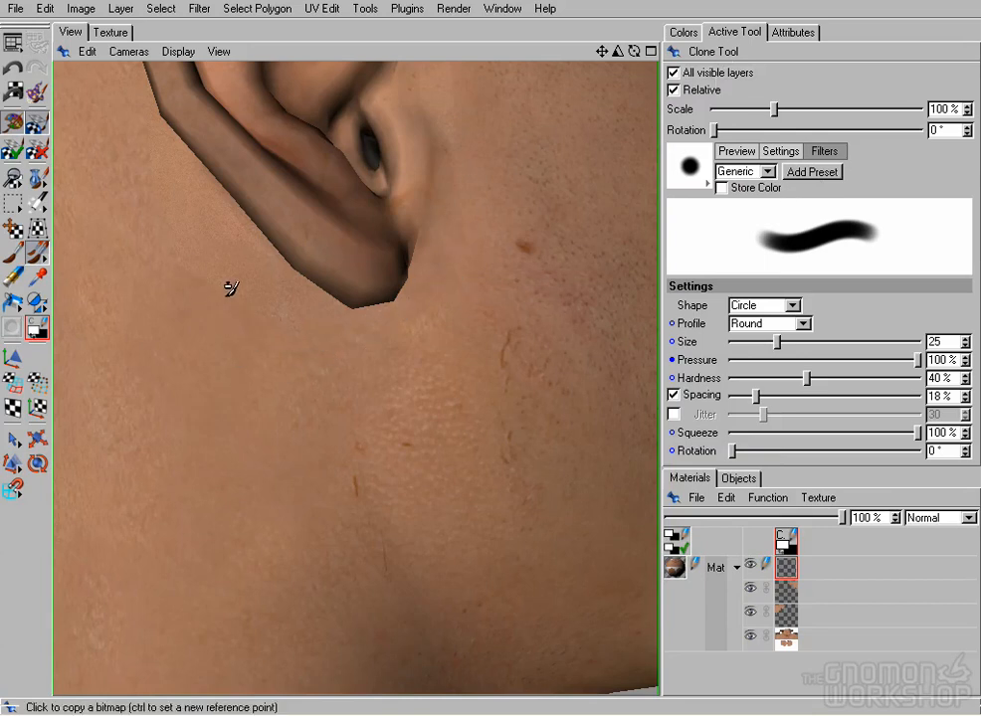
- Enlarge the clone brush to size 50, blend the skin below the right earlobe, and apply the projection painting
key("bracketright")
key("bracketright")
key("bracketright")
key("bracketright")
key("bracketright")
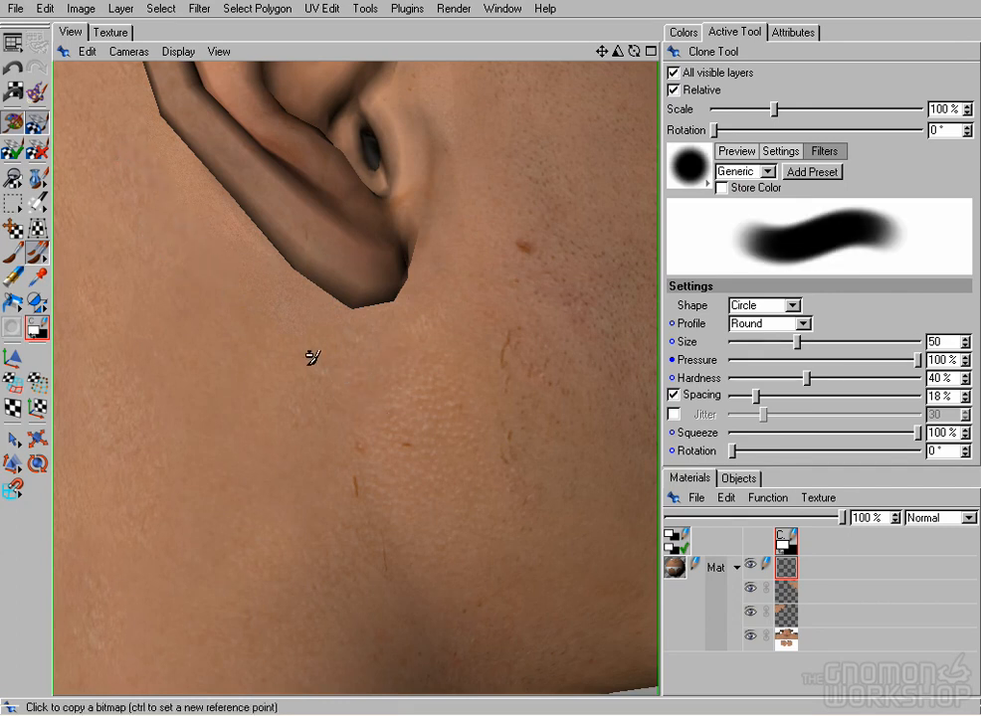
key("p")
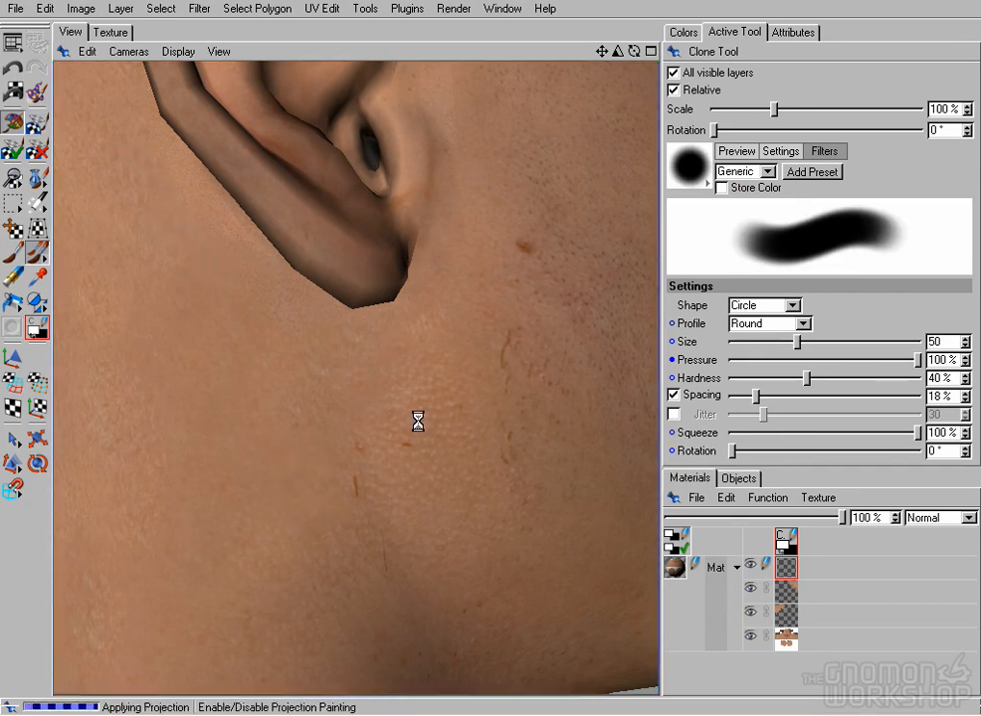
- Merge the two older clone layers of the Mat texture down into its base layer
left_click_drag(423, 423, 333, 250, "alt")
left_click(816, 501)
left_click(809, 614)
left_click(788, 593)
left_click(819, 498)
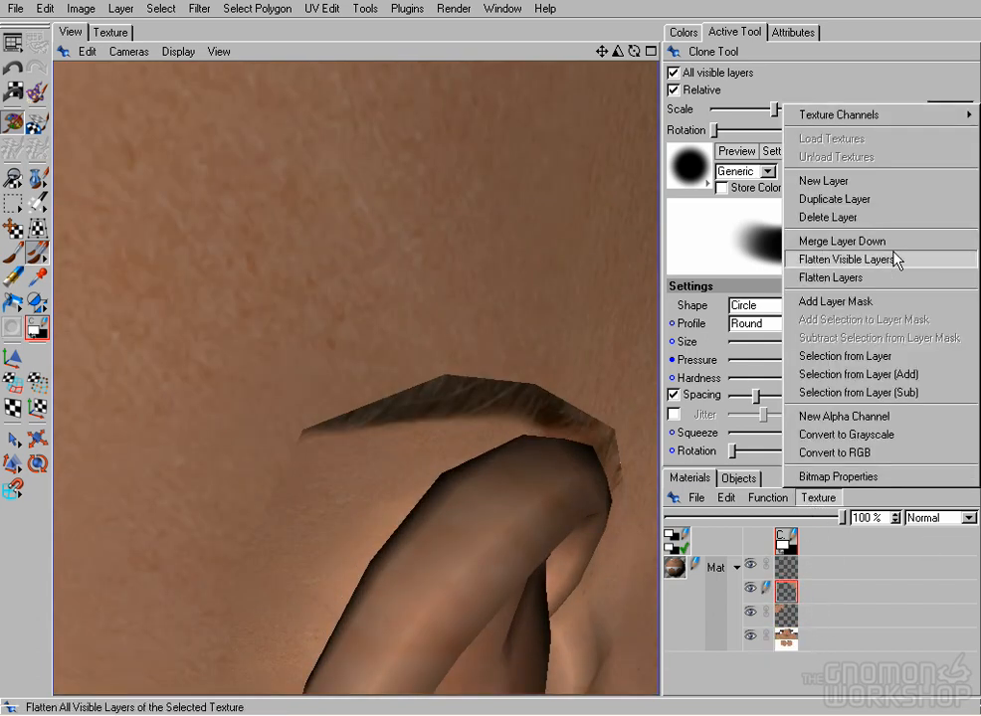
left_click(812, 498)
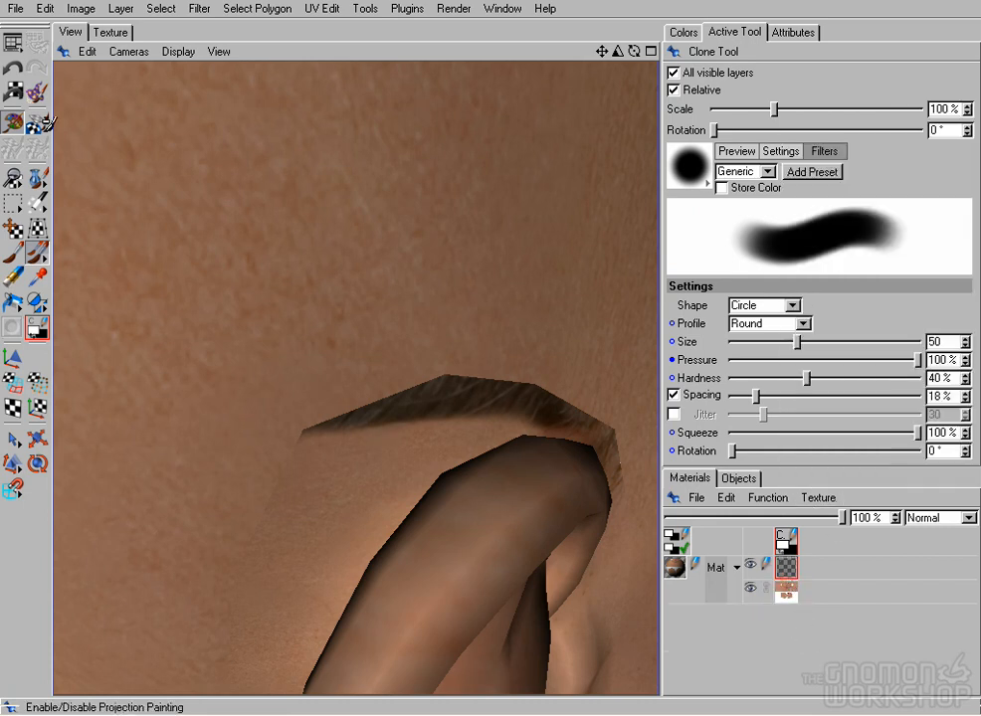
- Clone skin over the rear part of the dark hair patch above the right ear
left_click(338, 374, "ctrl")
mouse_move(316, 424)
left_mouse_down()
mouse_move(379, 406)
mouse_move(398, 378)
mouse_move(429, 394)
mouse_move(439, 383)
left_mouse_up()
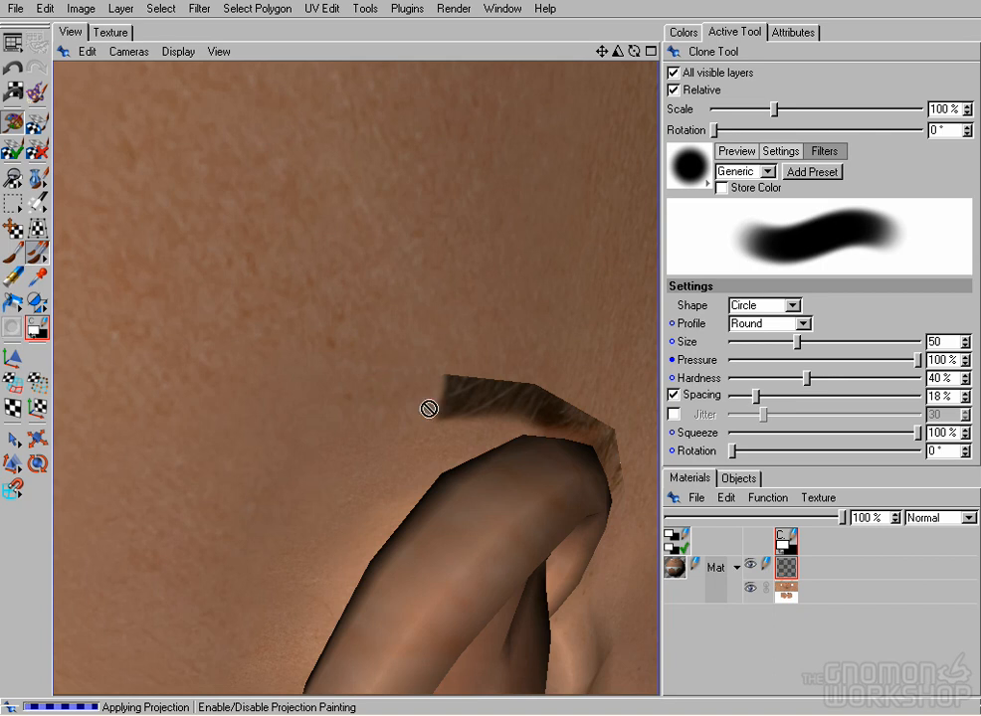
right_click_drag(428, 409, 289, 412, "alt")
left_click_drag(288, 411, 121, 342, "alt")
right_click_drag(121, 341, 381, 425, "alt")
middle_click_drag(89, 436, 406, 380, "alt")
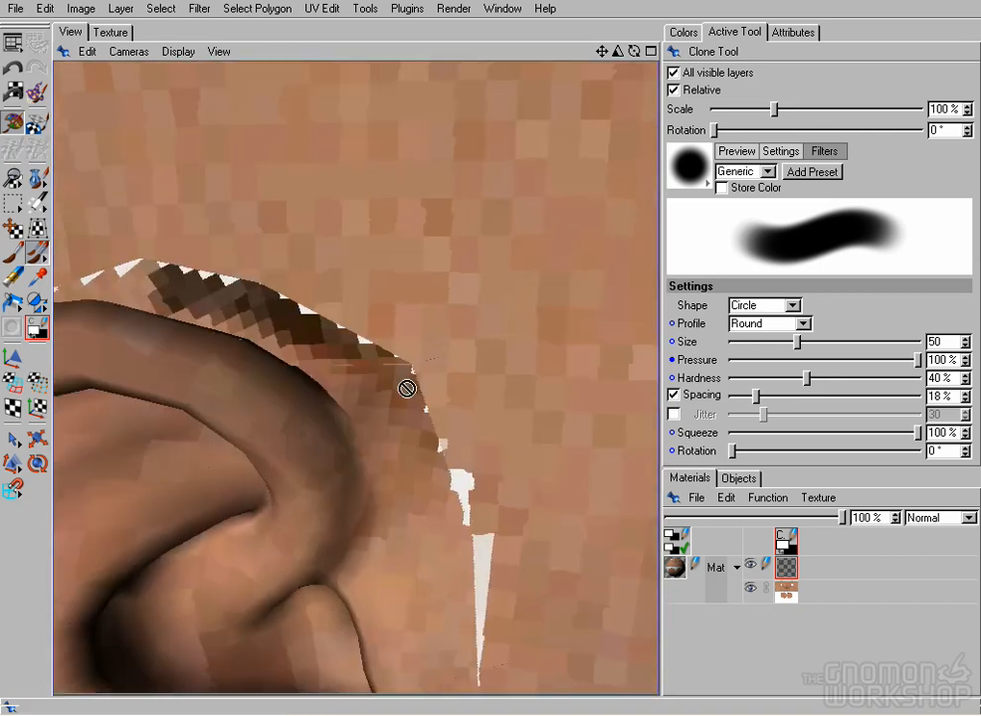
- Clone skin over the rest of the dark strip above and in front of the right ear, and apply the projection
right_click_drag(567, 398, 486, 394, "alt")
right_click_drag(84, 257, 169, 263, "alt")
left_click_drag(169, 263, 171, 280, "alt")
left_click(36, 125)
left_click(368, 290, "ctrl")
mouse_move(239, 283)
left_mouse_down()
mouse_move(171, 258)
mouse_move(171, 287)
mouse_move(394, 282)
mouse_move(426, 441)
mouse_move(350, 372)
mouse_move(401, 445)
left_mouse_up()
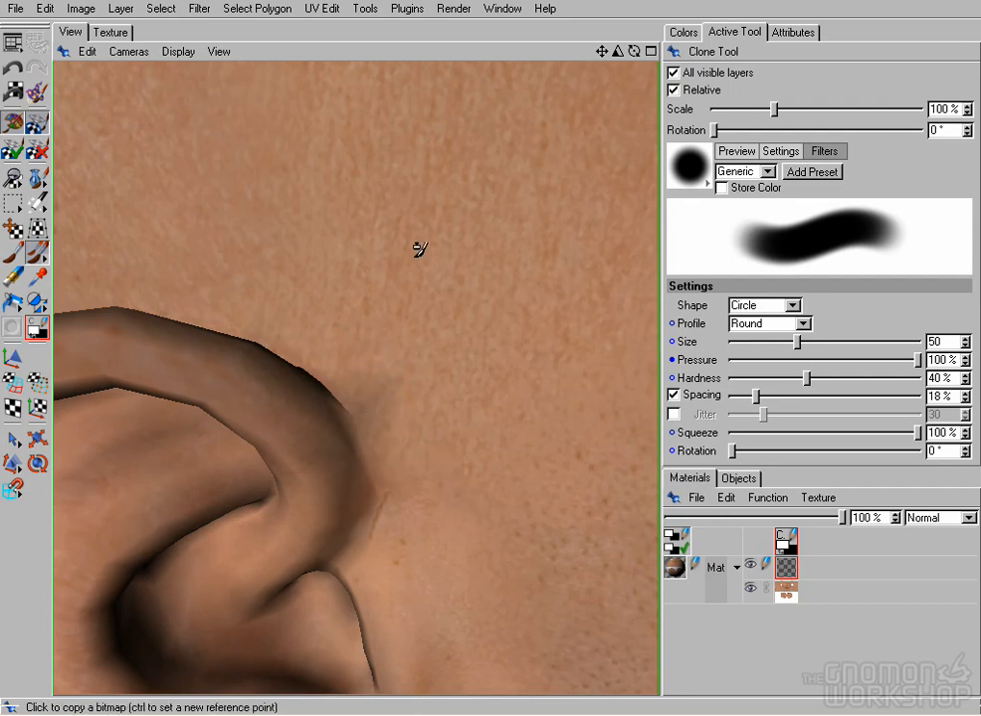
left_click(38, 124)
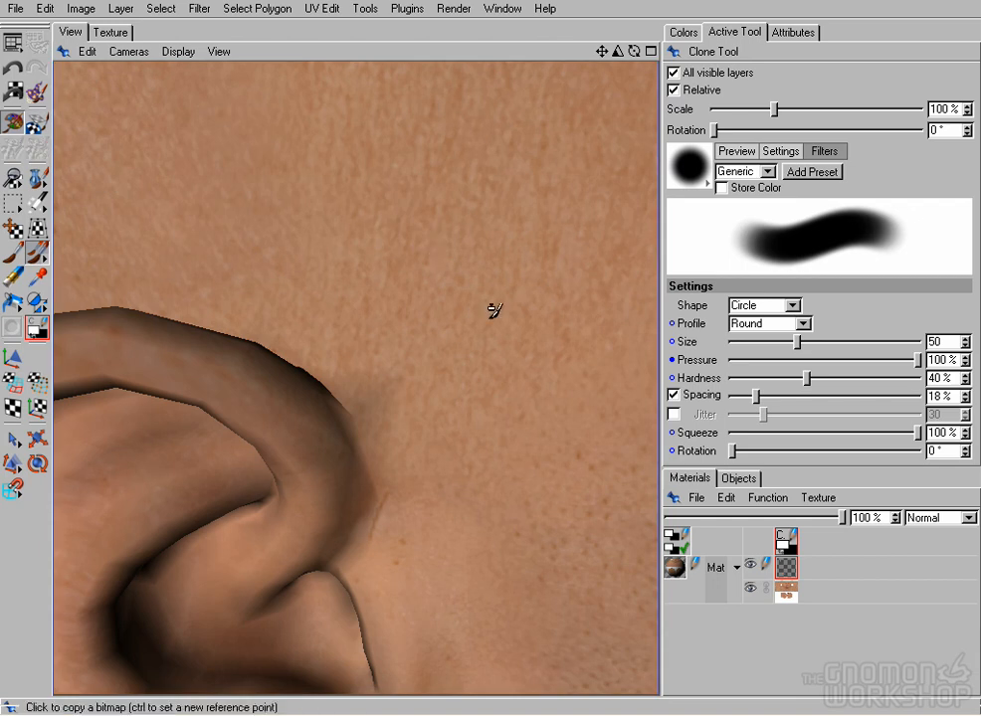
- Save the head's color texture as a PSD file in the clr folder
right_click_drag(573, 413, 313, 418, "alt")
left_click_drag(313, 418, 143, 338, "alt")
right_click_drag(143, 337, 384, 444, "alt")
right_click_drag(517, 483, 328, 428, "alt")
left_click_drag(328, 428, 686, 587, "alt")
right_click(788, 567)
mouse_move(815, 445)
left_click(687, 501)
left_click(692, 567)
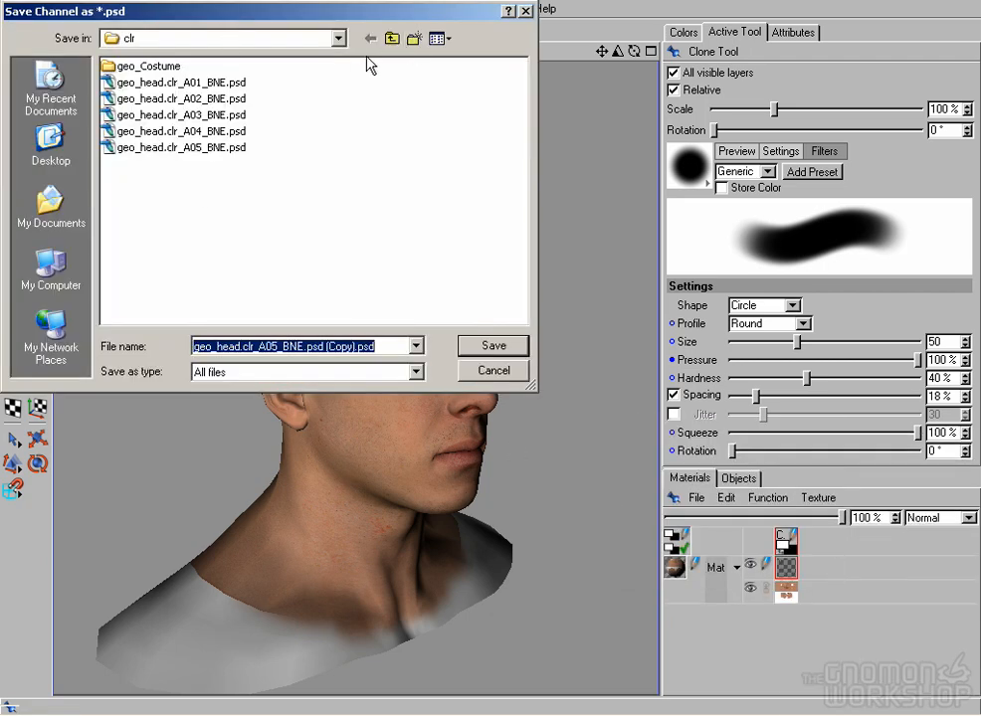
left_click(276, 346)
key("Return")
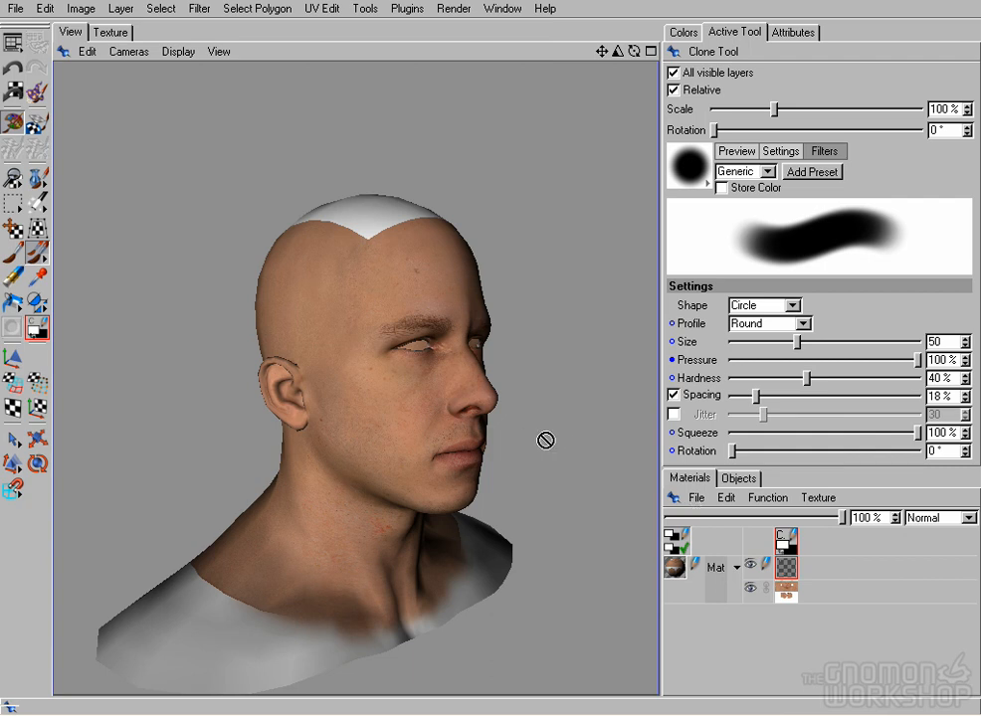
- Clone cheek skin over the front of the dark hair patch beside the top of the left ear
left_click_drag(615, 441, 215, 449, "alt")
right_click_drag(215, 449, 443, 502, "alt")
middle_click_drag(443, 501, 296, 407, "alt")
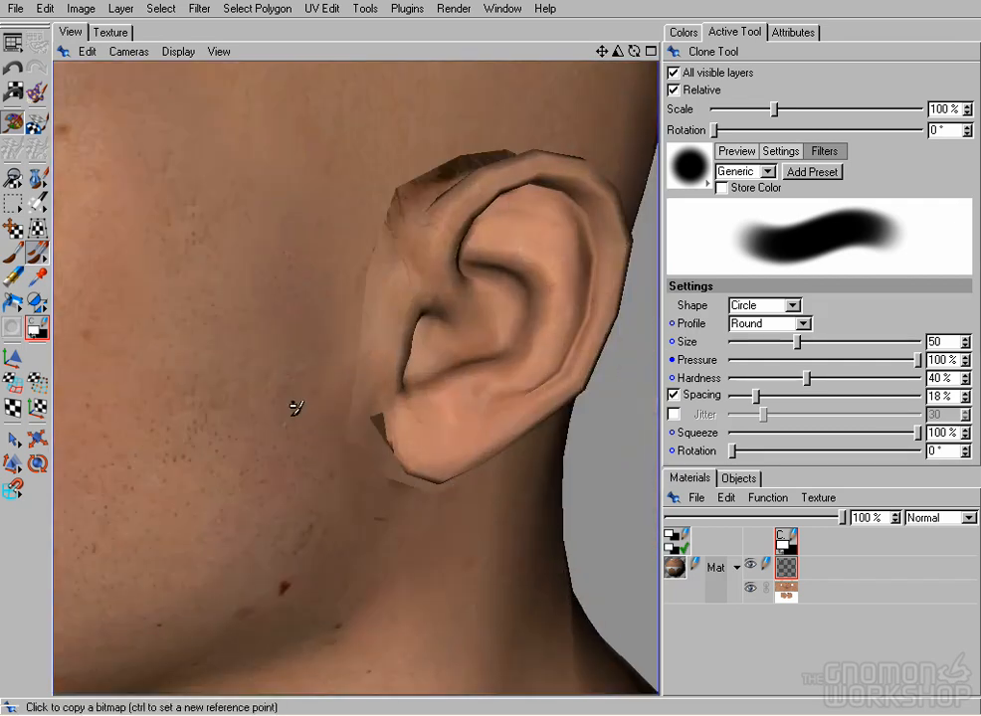
right_click_drag(296, 407, 306, 412, "alt")
middle_click_drag(307, 412, 276, 401, "alt")
right_click_drag(276, 241, 285, 258, "alt")
left_click(285, 259, "ctrl")
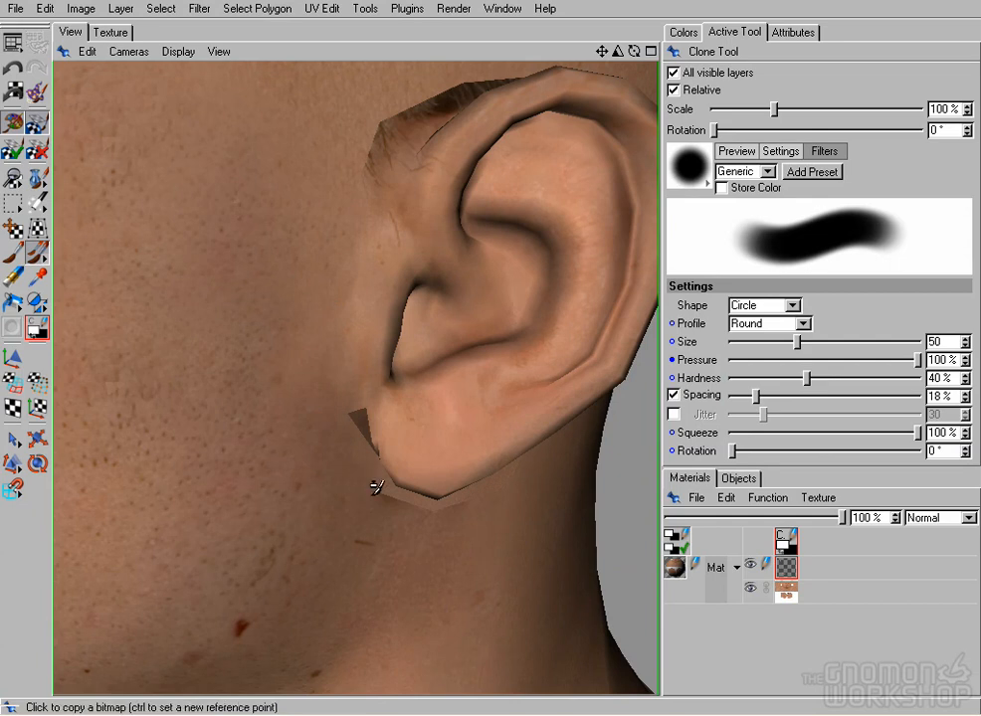
mouse_move(375, 132)
left_mouse_down()
mouse_move(390, 159)
mouse_move(406, 128)
left_mouse_up()
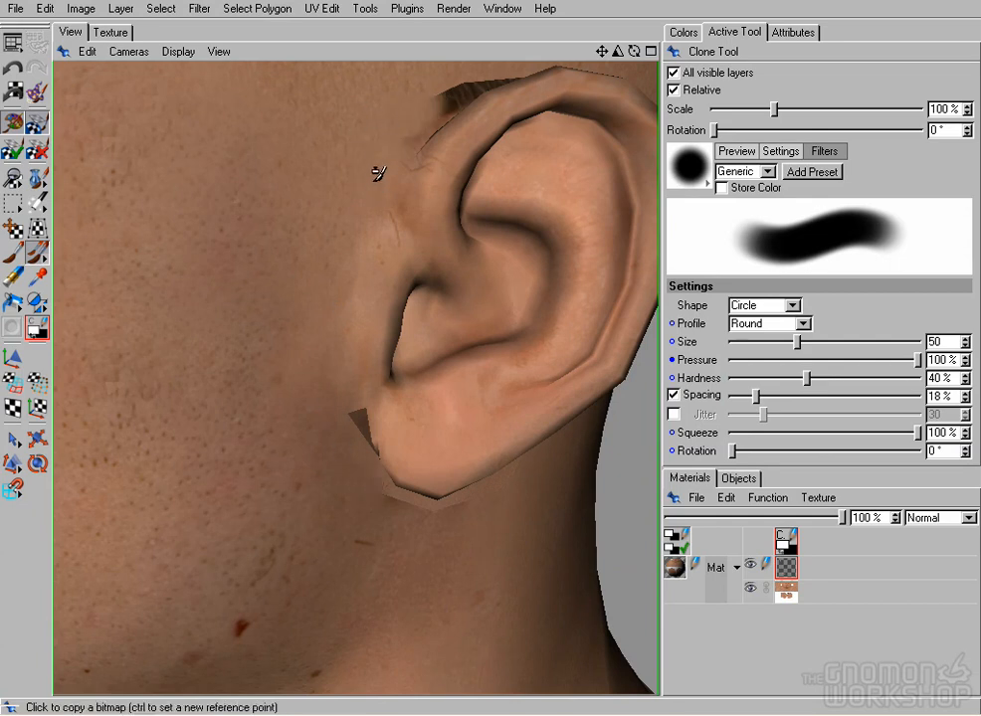
- Clone neck skin over the seam line and the small scratch below the left earlobe
left_click_drag(511, 363, 284, 338, "alt")
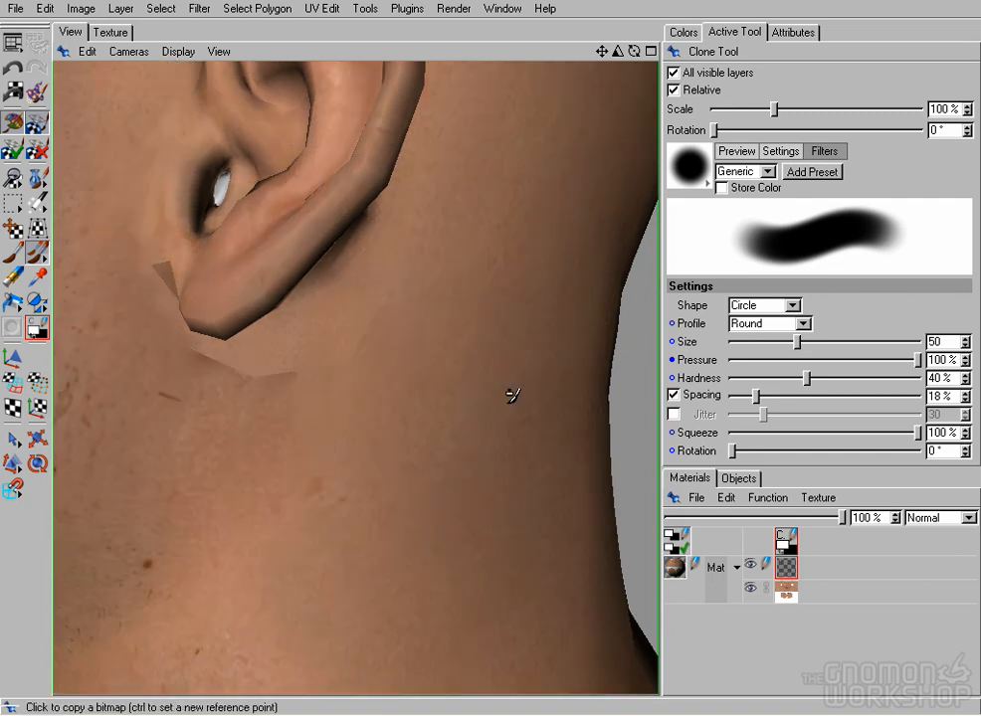
left_click(268, 413, "ctrl")
left_click_drag(277, 369, 200, 351)
left_click(212, 383, "ctrl")
left_click_drag(182, 399, 171, 396)
left_click_drag(296, 341, 321, 330)
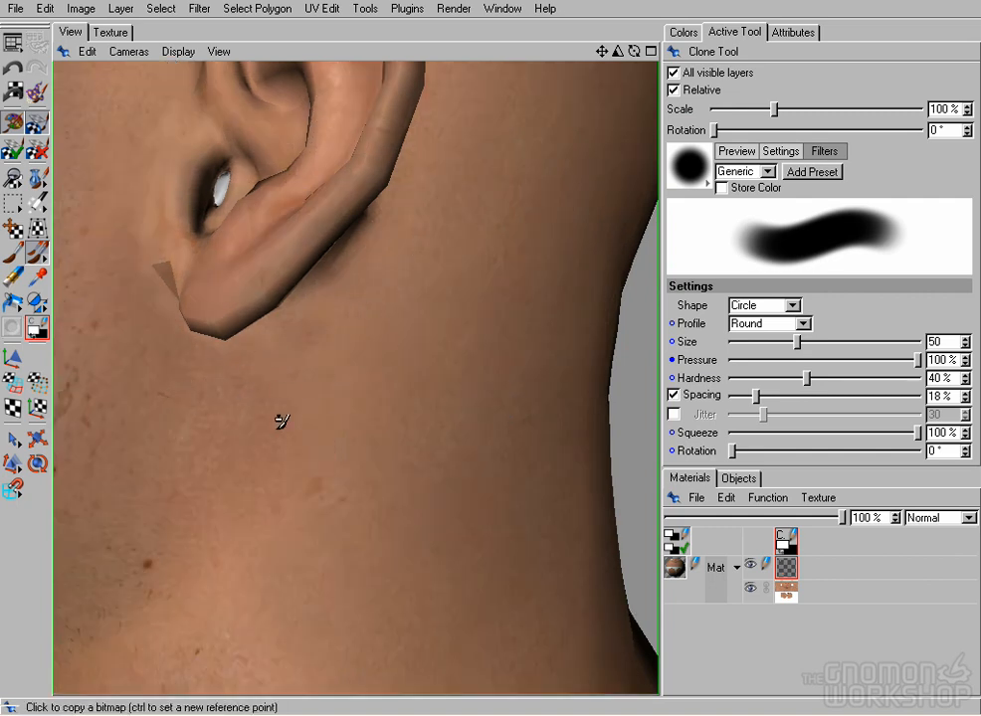
- Clone skin over the dark strip above the left ear and apply the projection painting
left_click_drag(423, 187, 407, 350, "alt")
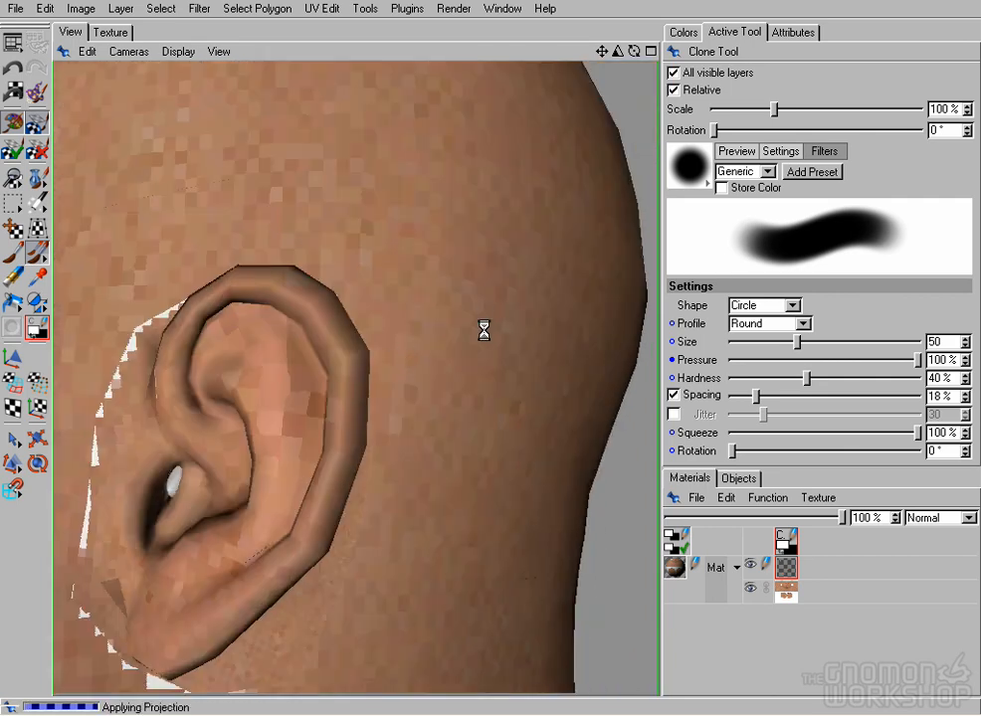
left_click_drag(467, 313, 303, 327, "alt")
mouse_move(386, 461)
left_mouse_down()
mouse_move(259, 423)
mouse_move(416, 457)
left_mouse_up()
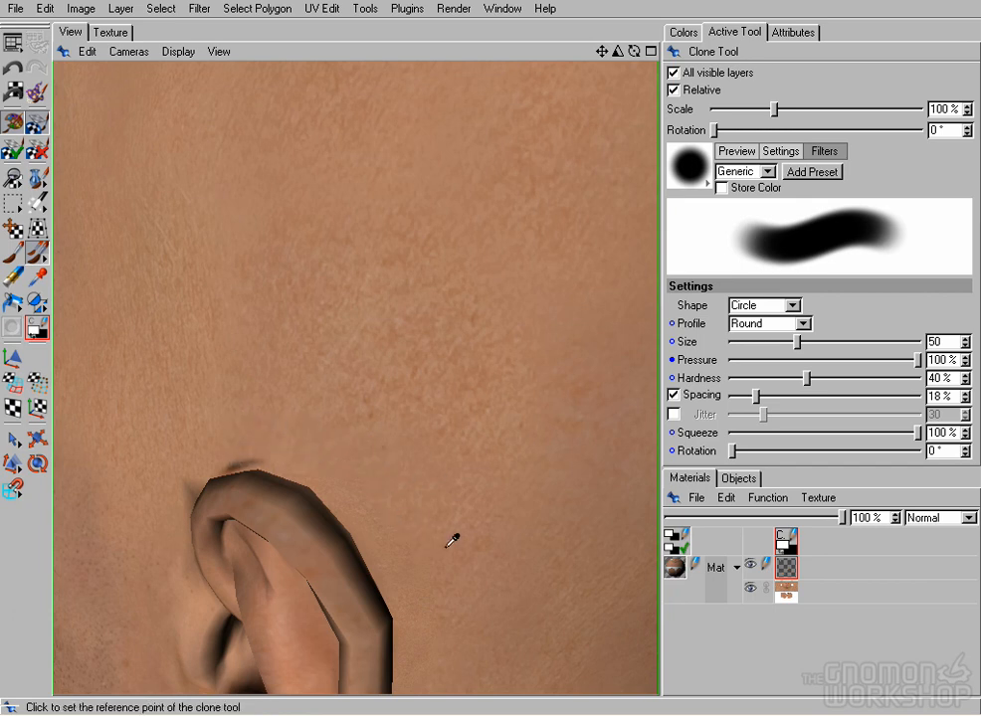
left_click_drag(236, 404, 452, 532, "alt")
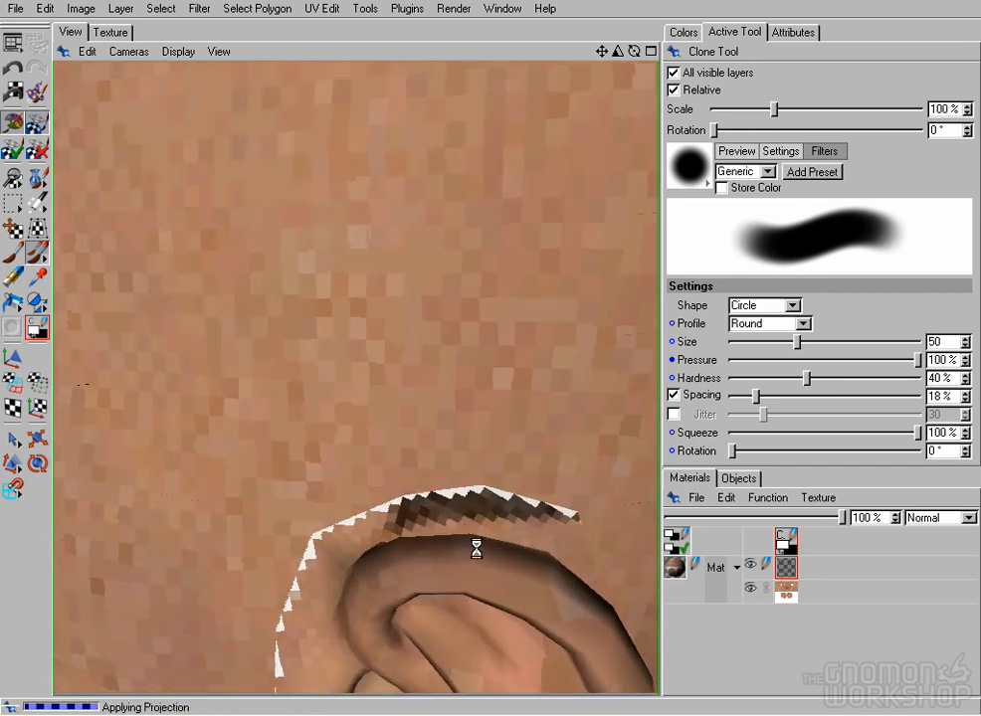
left_click_drag(389, 519, 443, 502)
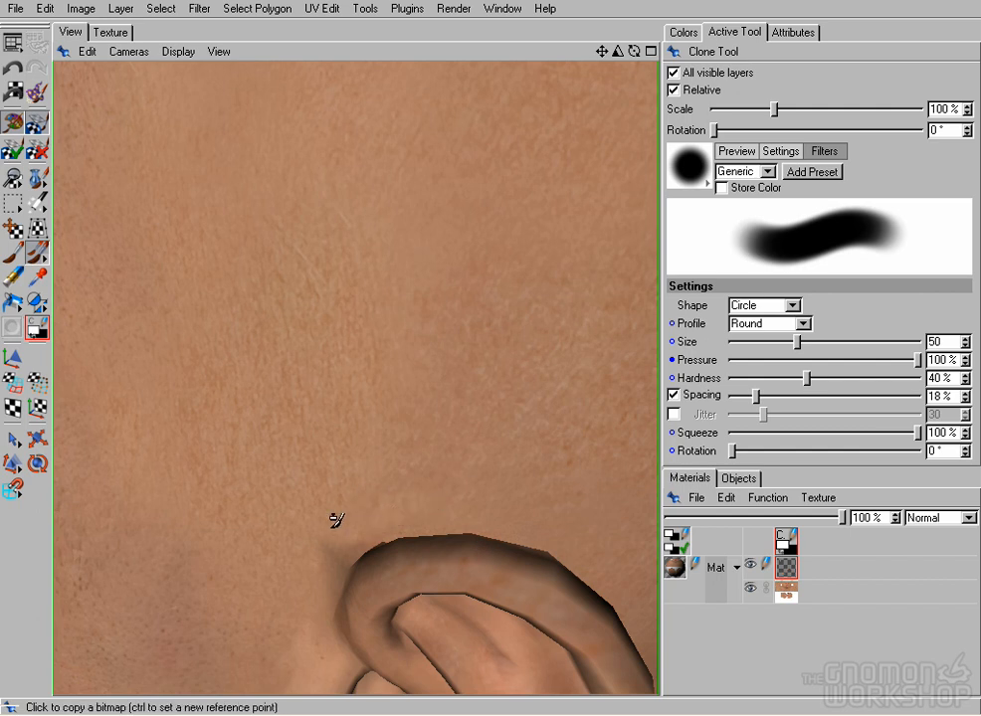
left_click(38, 124)
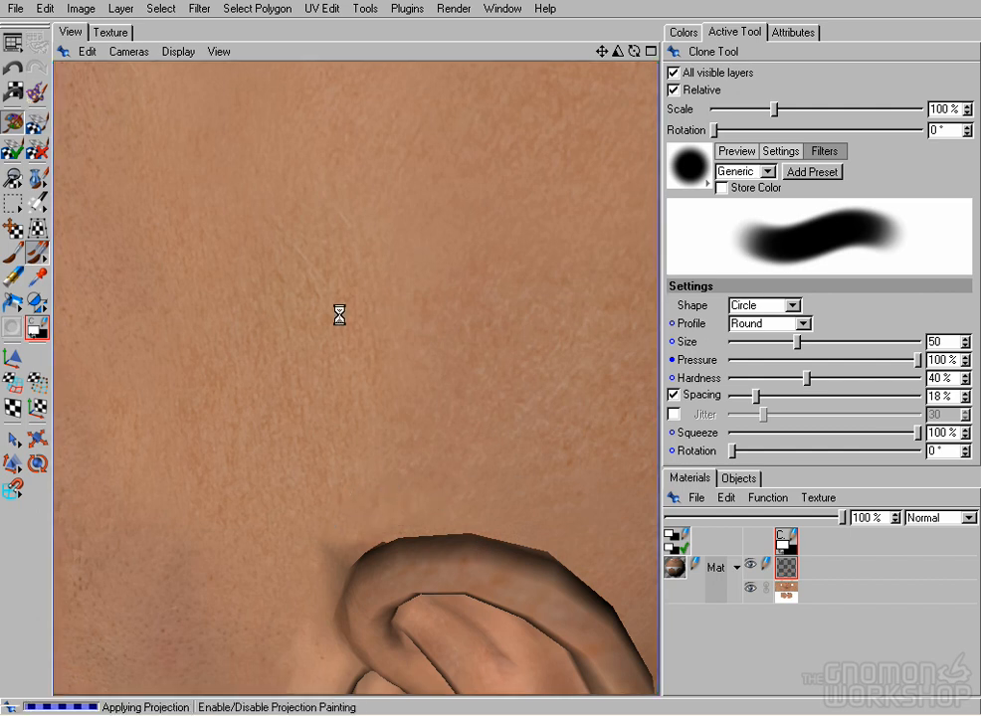
- Enlarge the clone brush to size 70, clone skin over the mirrored pattern on the back of the neck, and apply the projection
right_click_drag(528, 416, 521, 462, "alt")
left_click_drag(520, 461, 138, 455, "alt")
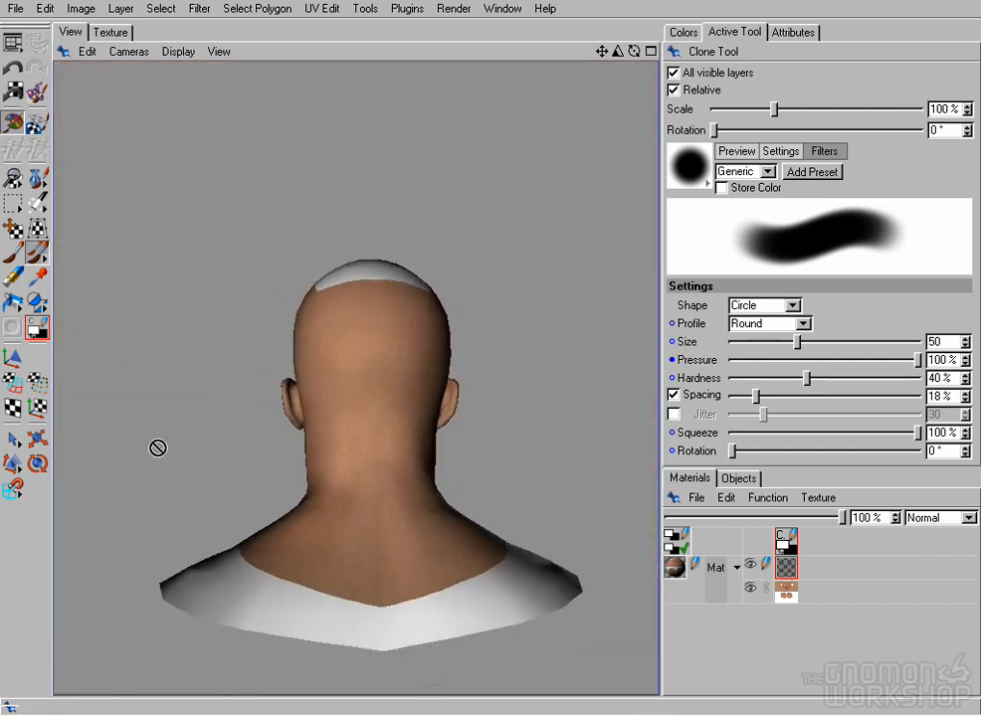
middle_click_drag(138, 454, 132, 383, "alt")
right_click_drag(132, 383, 556, 405, "alt")
right_click_drag(90, 401, 234, 400, "alt")
middle_click_drag(636, 384, 591, 390, "alt")
right_click_drag(591, 389, 646, 390, "alt")
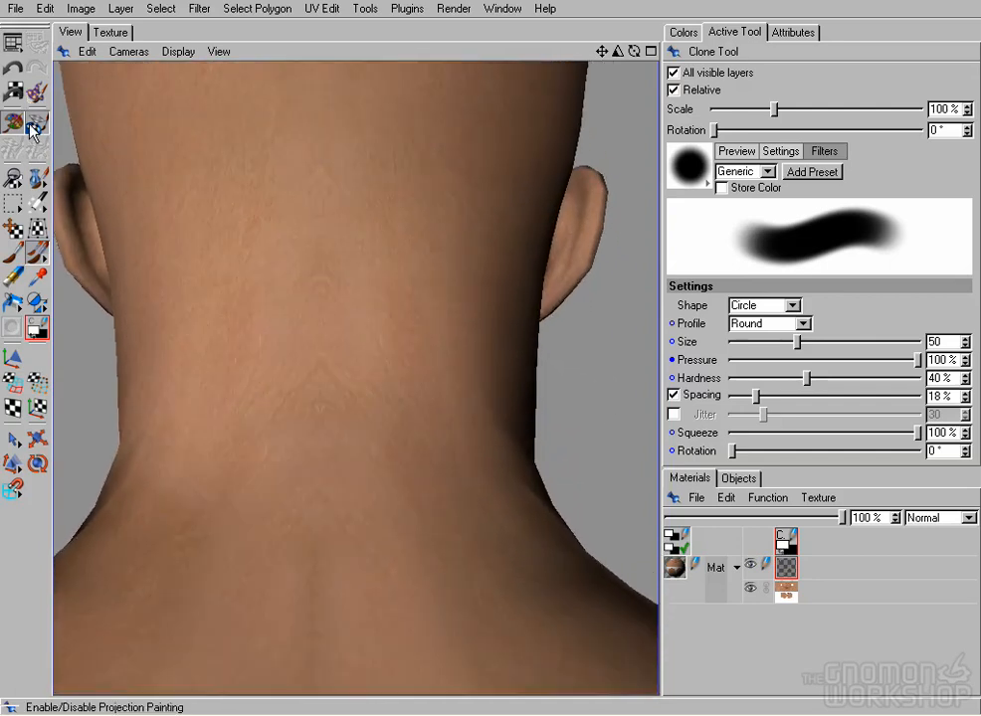
left_click(34, 132)
key("bracketright")
key("bracketright")
left_click(405, 236, "ctrl")
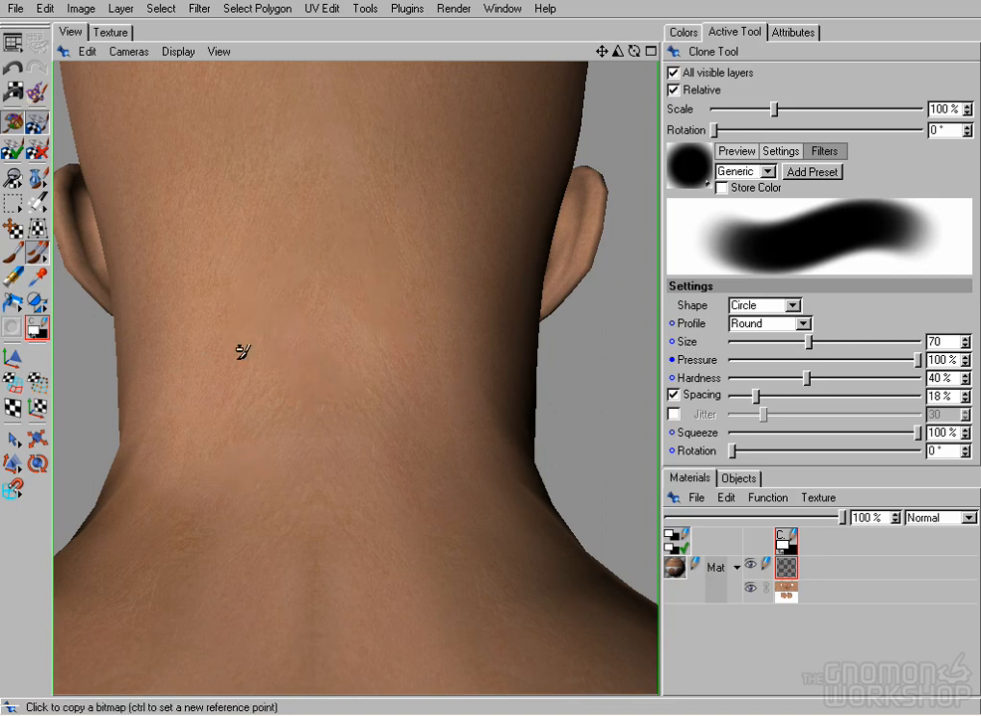
left_click(37, 124)
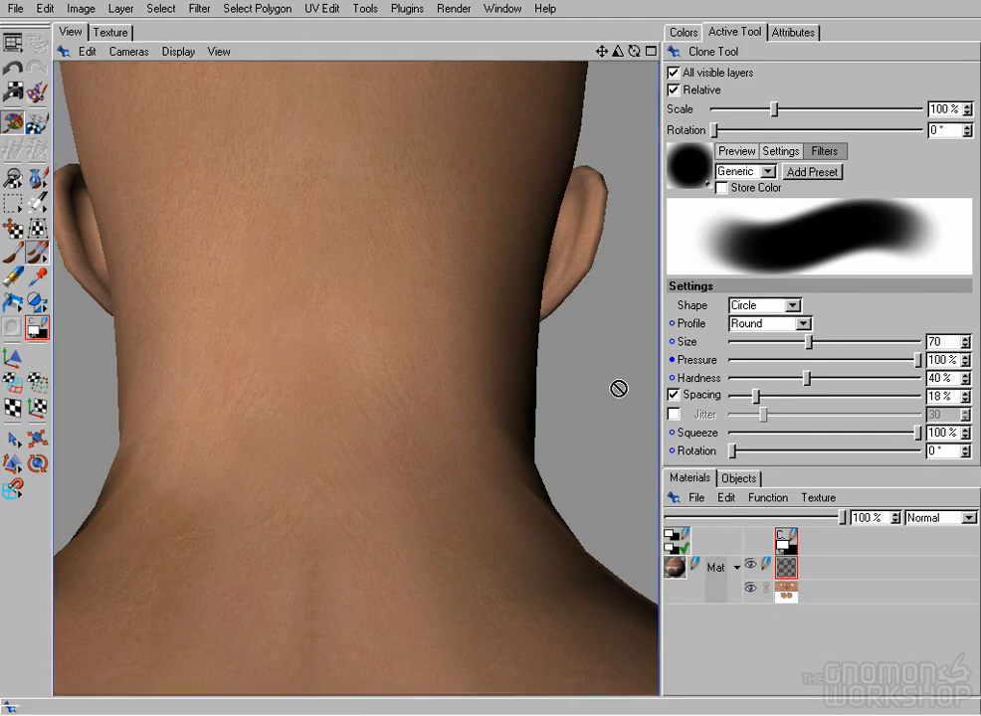
- Enable projection painting at the inner corner of the right eye and reduce the clone brush to size 40
right_click_drag(607, 387, 168, 385, "alt")
left_click_drag(518, 365, 271, 235, "alt")
middle_click_drag(272, 234, 315, 277, "alt")
right_click_drag(315, 277, 639, 447, "alt")
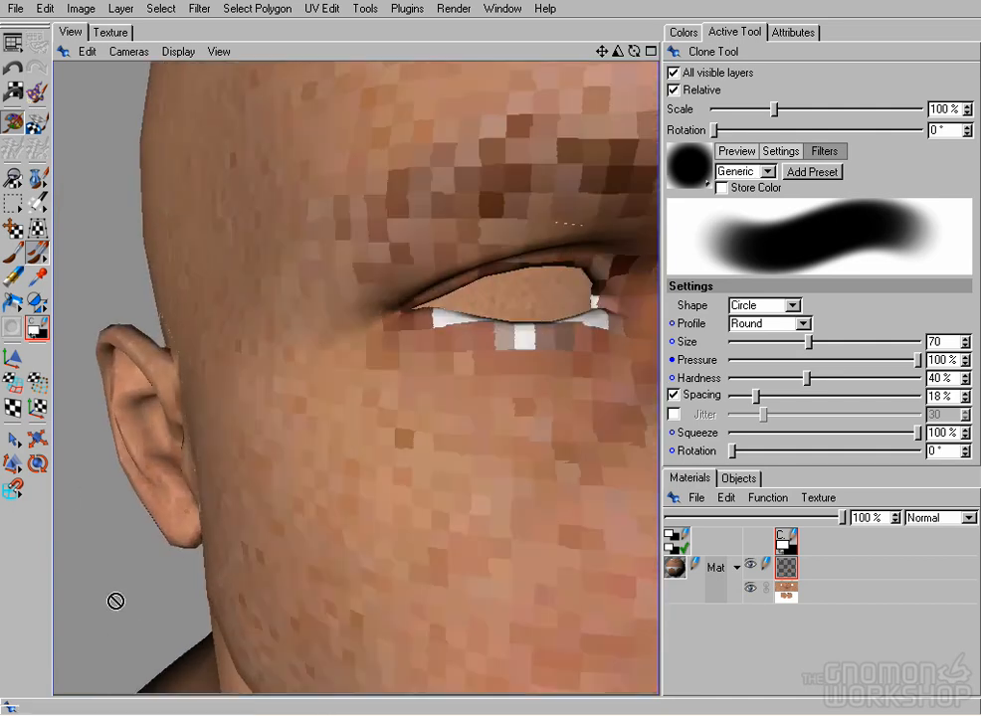
left_click_drag(119, 601, 202, 582, "alt")
right_click_drag(611, 379, 476, 432, "alt")
left_click_drag(476, 432, 534, 342, "alt")
middle_click_drag(535, 341, 472, 362, "alt")
right_click_drag(473, 362, 632, 364, "alt")
left_click_drag(269, 348, 453, 392, "alt")
right_click_drag(453, 392, 642, 422, "alt")
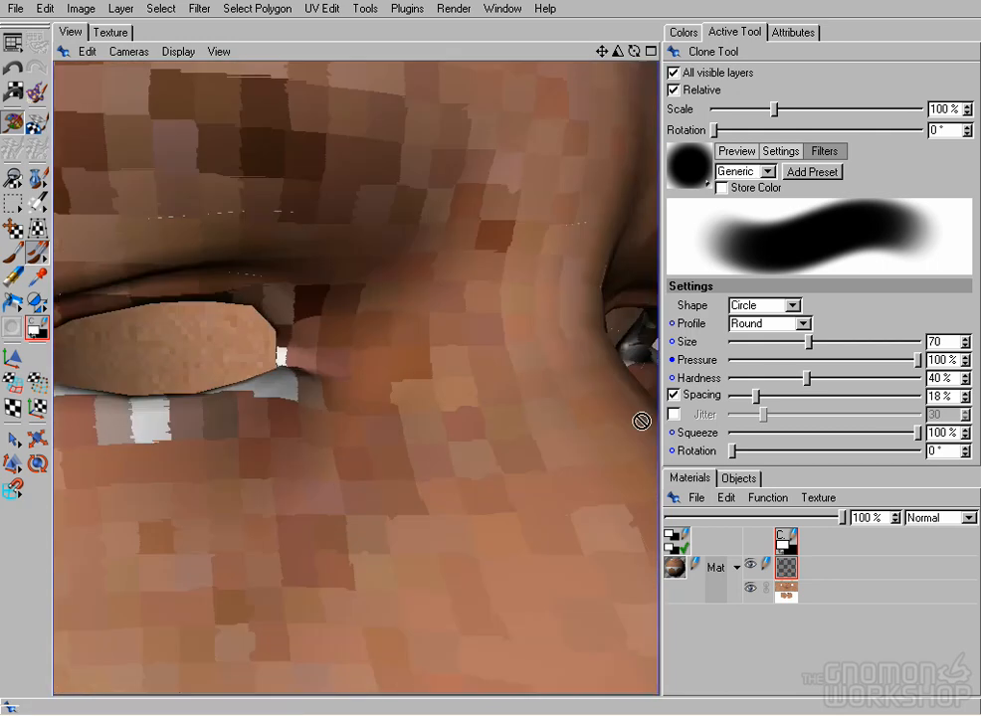
right_click_drag(574, 318, 374, 379, "alt")
mouse_move(374, 379)
left_mouse_down("alt")
mouse_move(406, 372)
mouse_move(393, 360)
mouse_move(346, 367)
left_mouse_up("alt")
left_click(37, 123)
key("bracketleft")
key("bracketleft")
key("bracketleft")
- Clone skin around the inner corner of the right eye and undo the last stroke
left_click(396, 336, "ctrl")
left_click(403, 383, "ctrl")
left_click(322, 414, "ctrl")
left_click(409, 330, "ctrl")
key("ctrl+z")
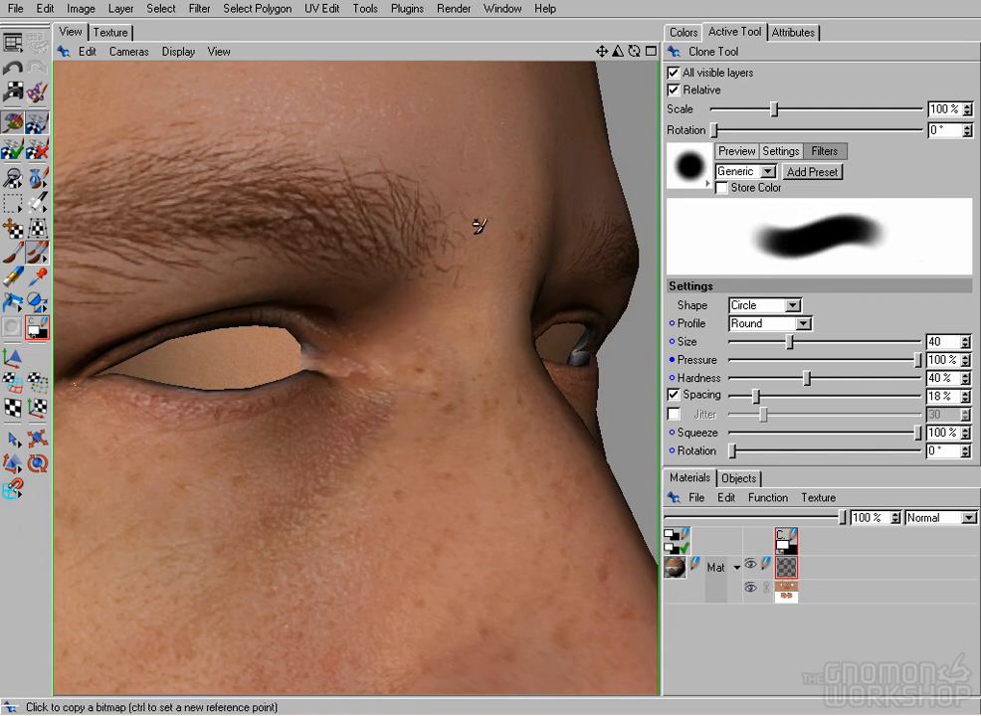
- Reduce the clone brush to size 20, clone skin around the inner corner of the left eye, and apply the projection
left_click_drag(456, 185, 273, 423, "alt")
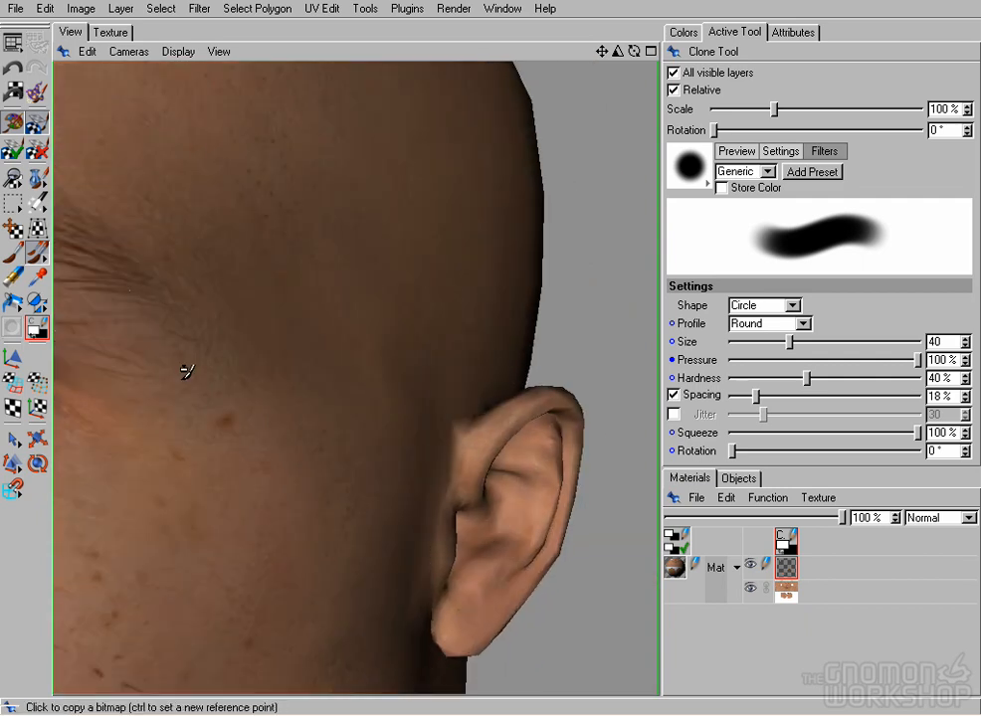
left_click_drag(186, 371, 429, 407, "alt")
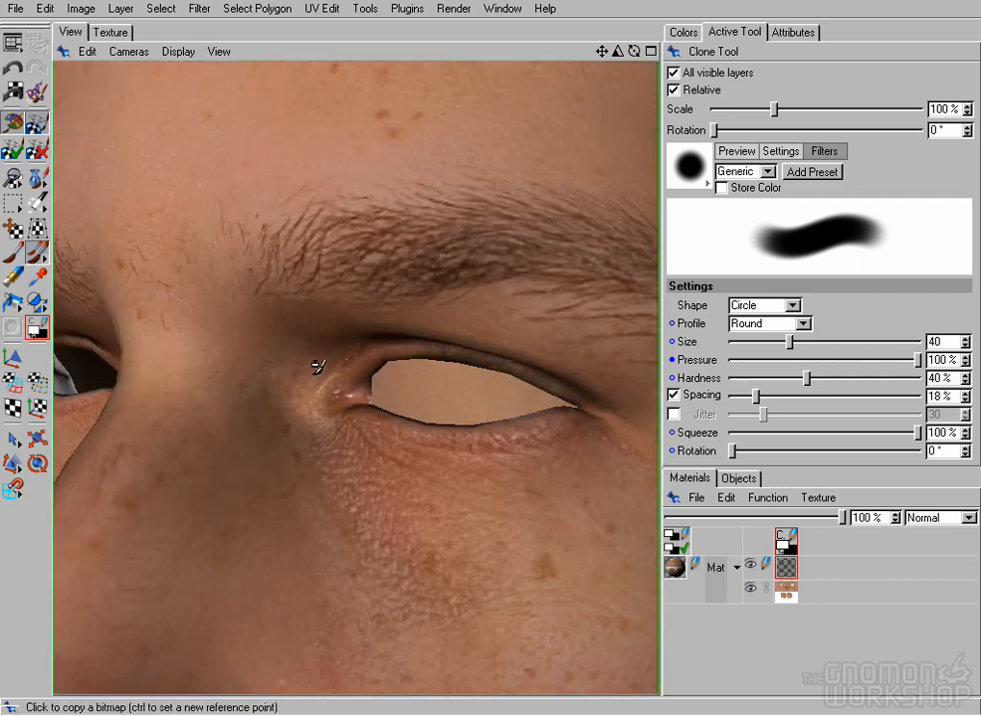
key("bracketleft")
key("bracketleft")
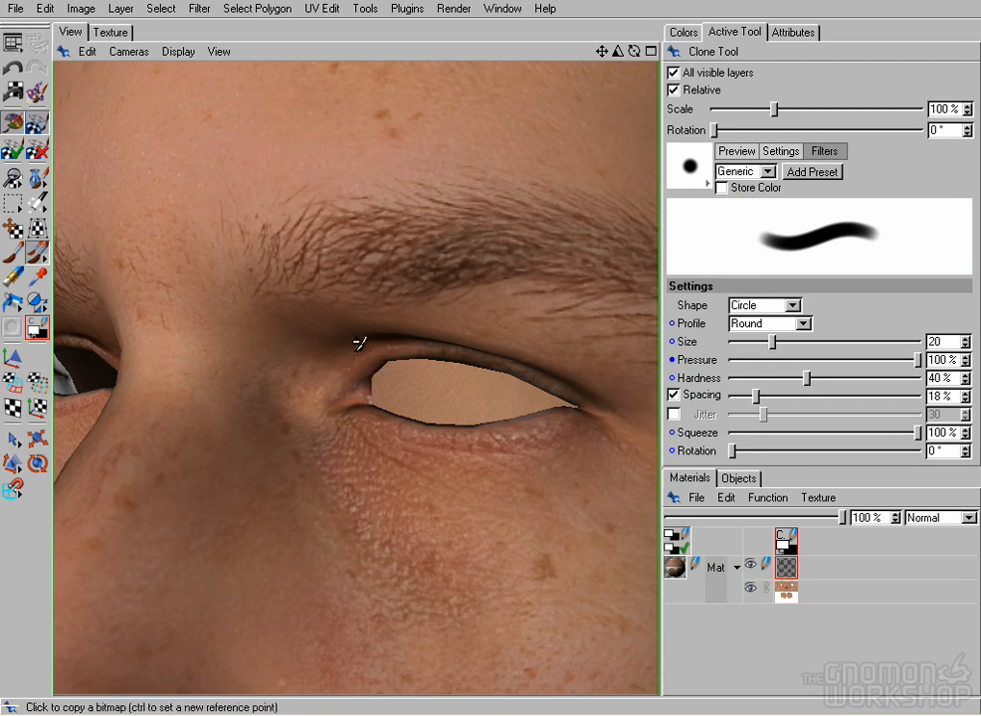
left_click(539, 415, "ctrl")
key("ctrl+z")
left_click(36, 123)
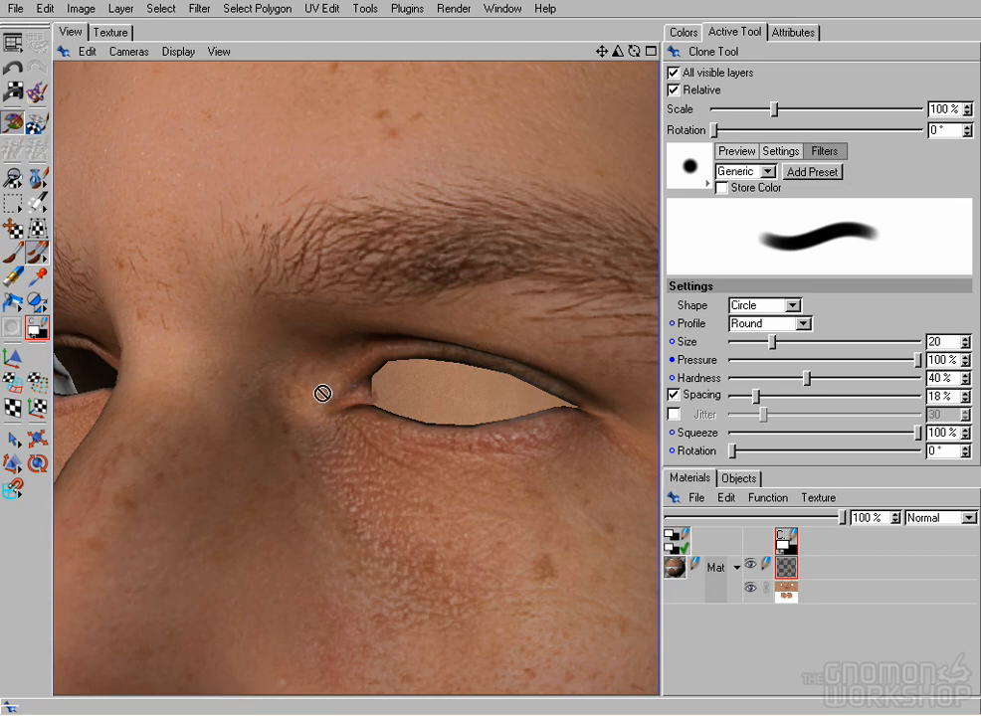
- On the base layer of the flat texture, outline the lower-left skin area with a freehand selection and show the UV mesh
right_click_drag(324, 394, 215, 392, "alt")
left_click_drag(215, 392, 383, 403, "alt")
left_click(110, 33)
right_click_drag(459, 202, 372, 291, "alt")
middle_click_drag(372, 291, 373, 441, "alt")
right_click_drag(373, 441, 373, 504, "alt")
left_click(785, 591)
left_click(13, 202)
left_click_drag(13, 202, 58, 191)
left_click_drag(220, 401, 226, 396)
left_click(134, 53)
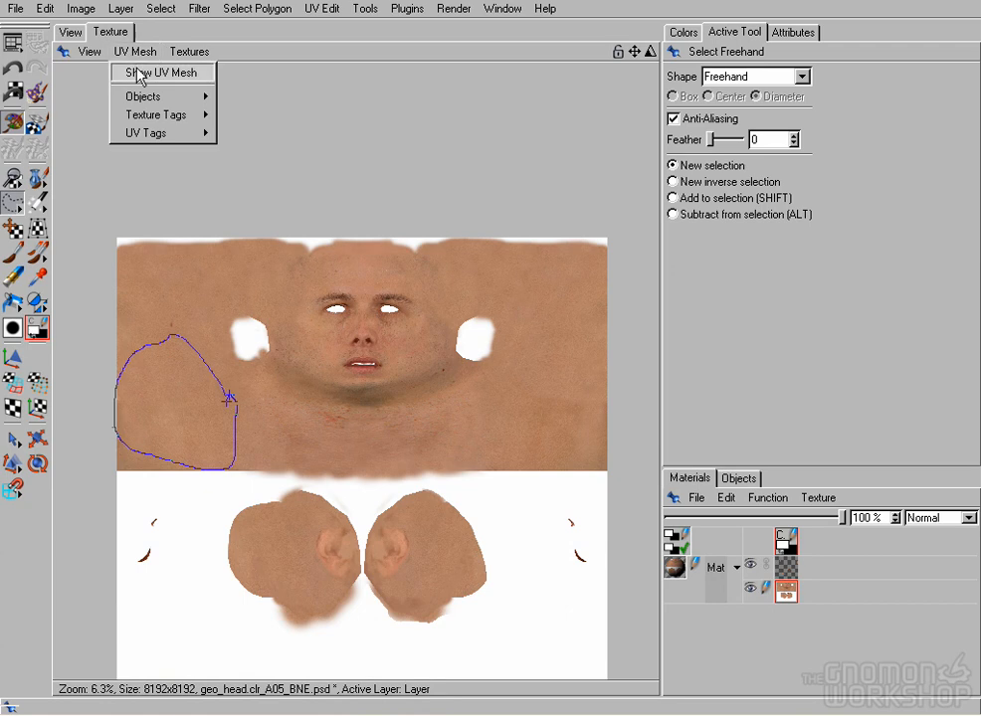
left_click(139, 72)
- Copy the selected skin area of the base layer and paste it into the texture
left_click(44, 10)
left_click(77, 108)
left_click(48, 11)
left_click(110, 149)
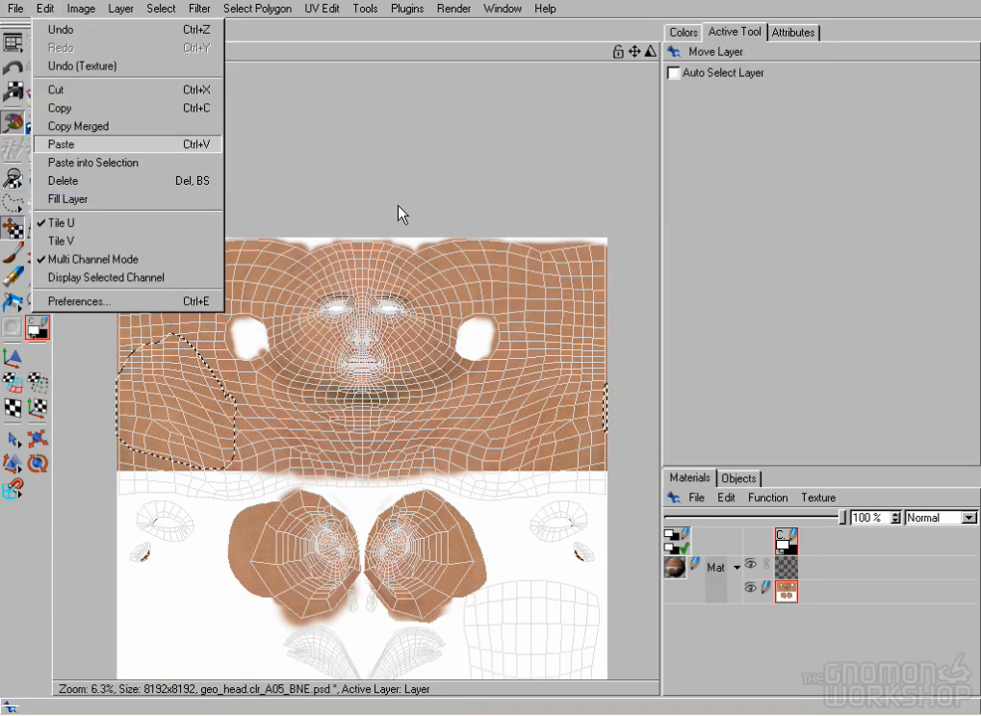
- Move the pasted skin patch over the unpainted grid-shaped UV island at the texture's lower right and apply the transform
left_click(37, 227)
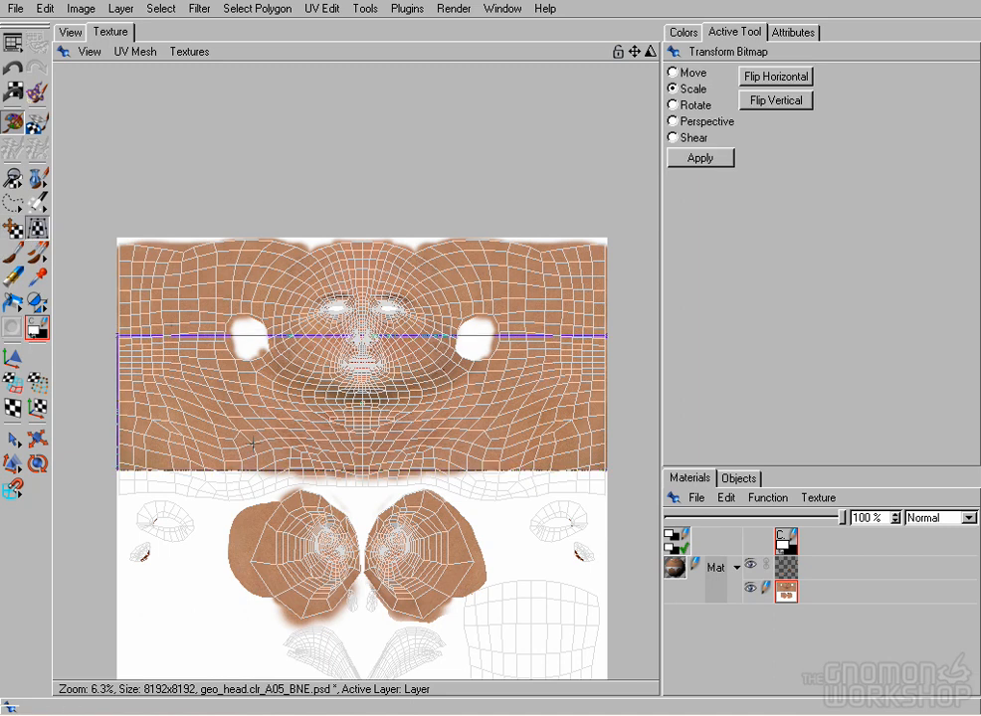
left_click_drag(197, 393, 250, 424)
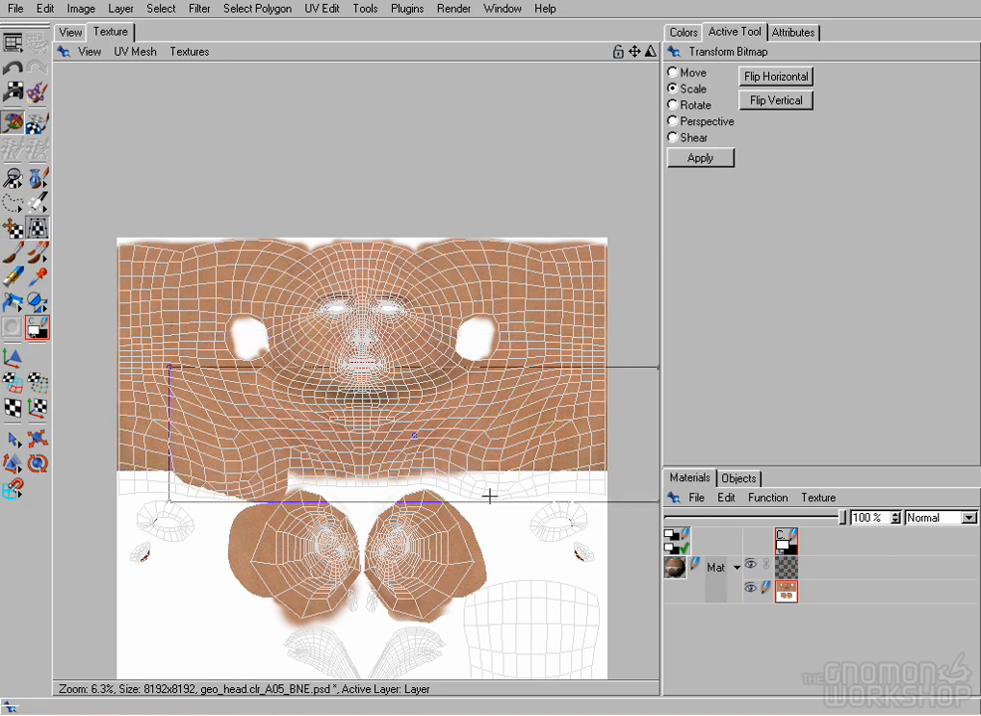
middle_click_drag(483, 453, 417, 294, "alt")
left_click_drag(499, 536, 470, 509)
left_click(693, 161)
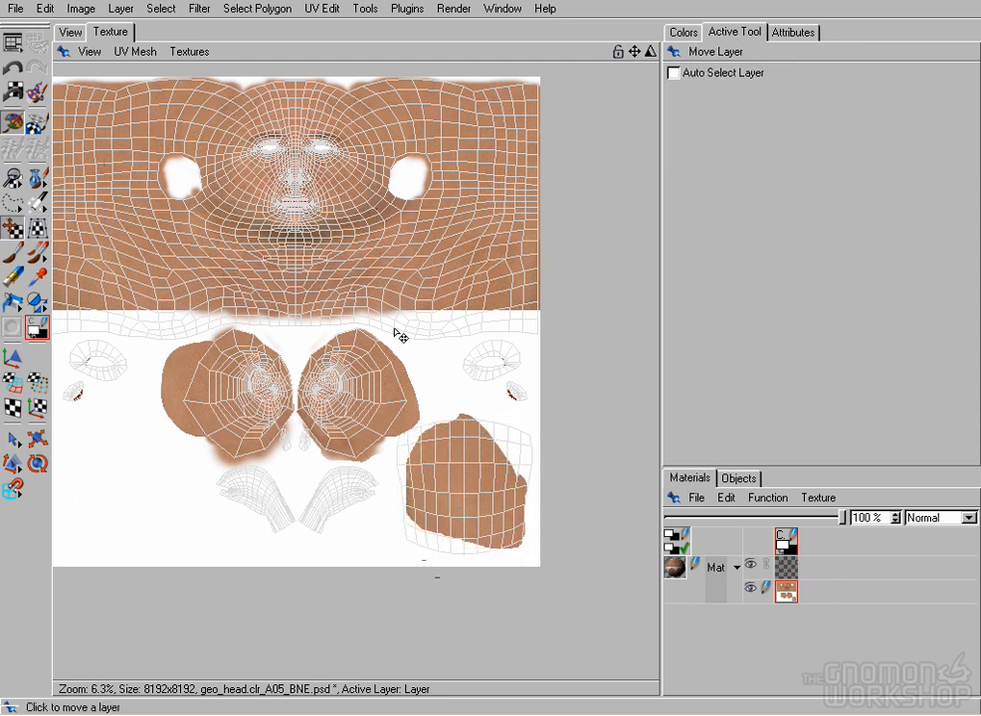
- Return to the 3D view of the head, make the empty upper layer active and save the texture
left_click(72, 34)
left_click_drag(288, 368, 217, 265, "alt")
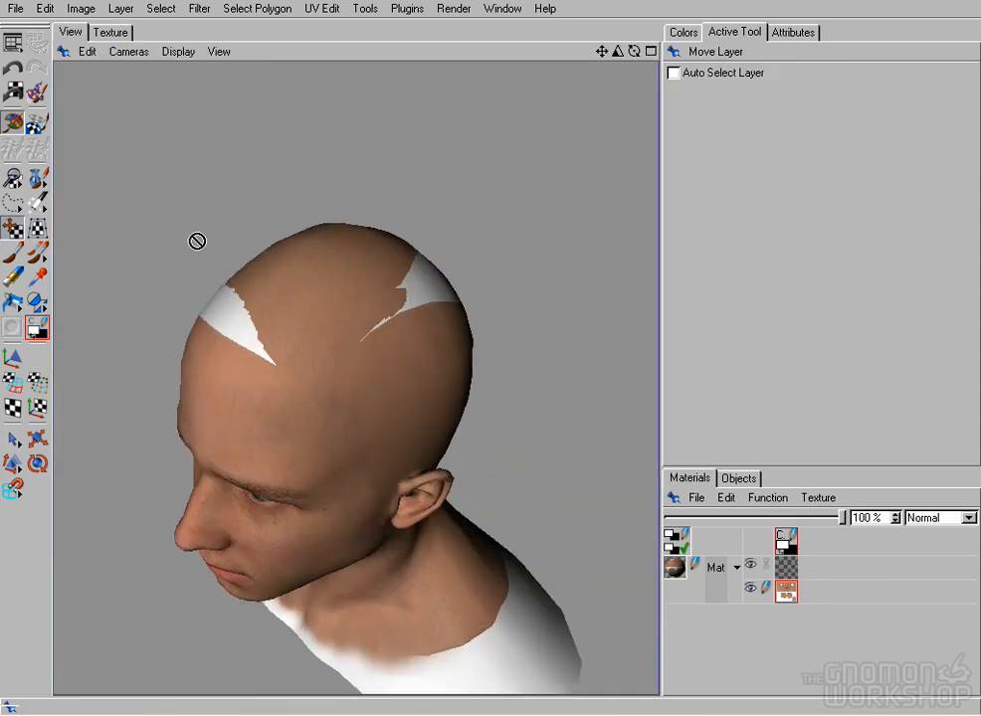
right_click(784, 568)
mouse_move(736, 445)
left_click(881, 490)
left_click(189, 164)
left_click(484, 347)
left_click(460, 401)
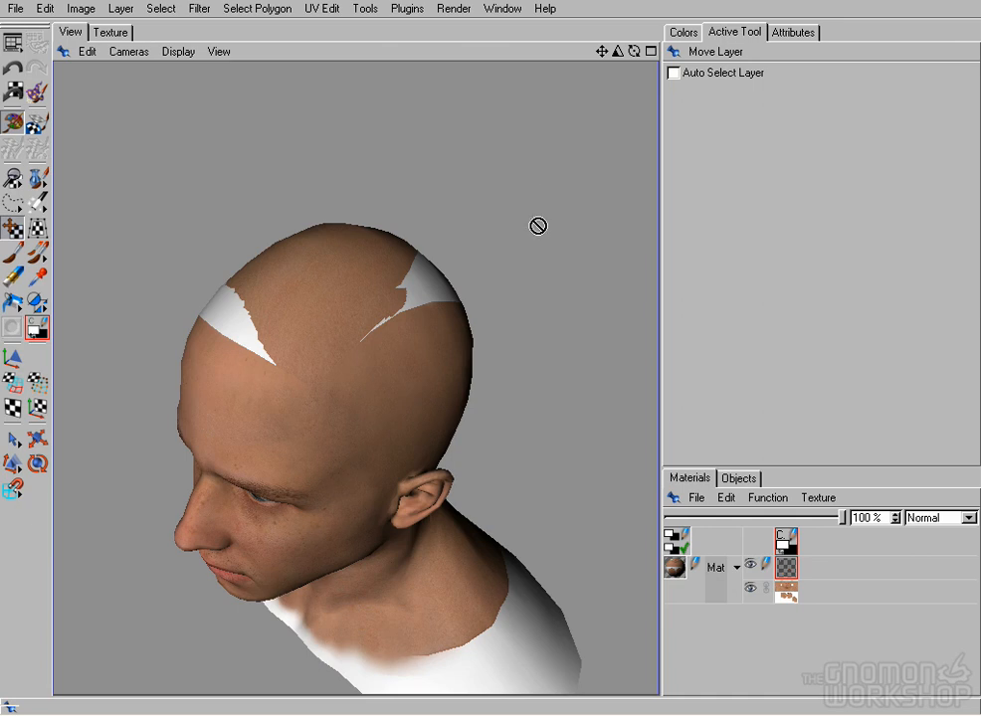
- Enable projection painting at the white gap on the side of the crown and enlarge the clone brush
left_click_drag(538, 225, 42, 291, "alt")
right_click_drag(214, 358, 498, 463, "alt")
left_click(37, 123)
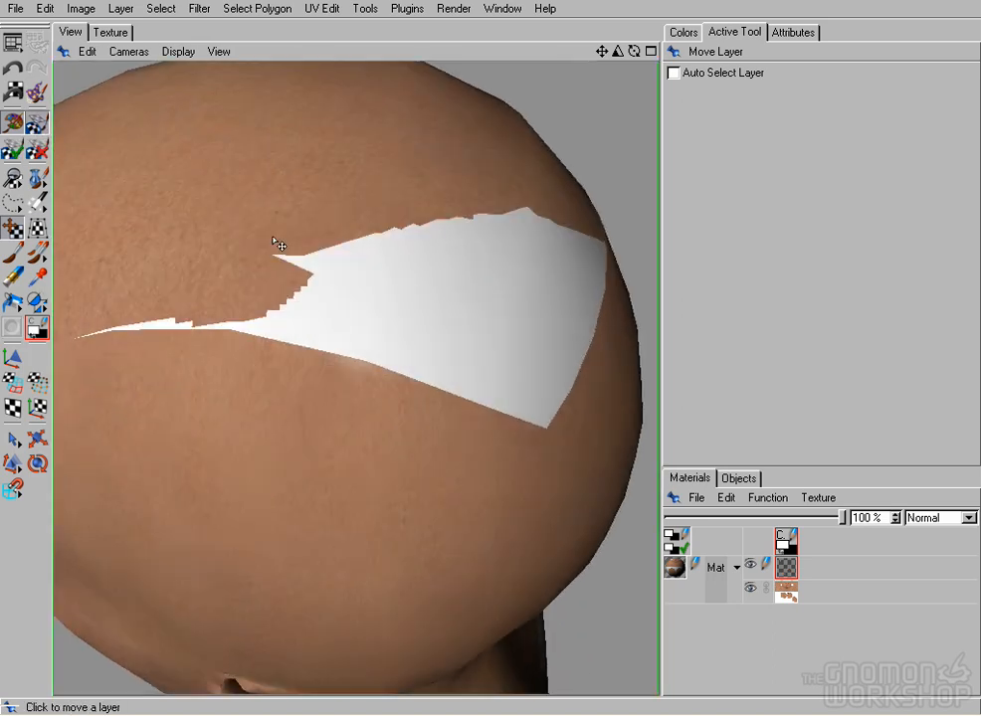
left_click(37, 253)
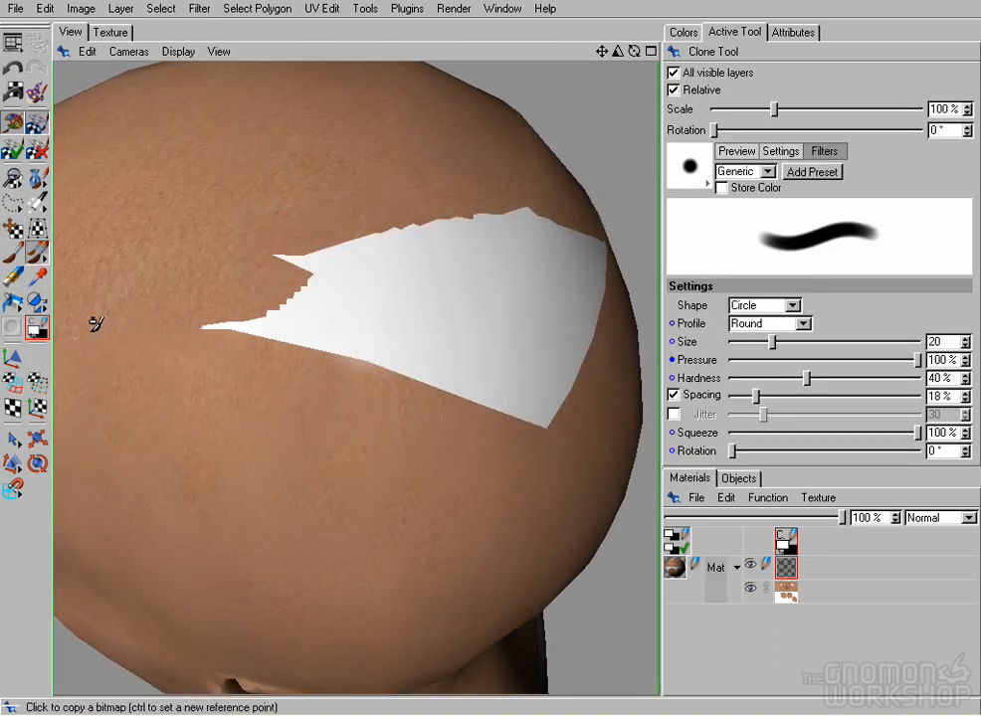
key("bracketright")
key("bracketright")
key("bracketright")
- Clone skin over the narrow tip and the lower edge of the white gap
left_click(192, 273, "ctrl")
left_click_drag(204, 328, 340, 368)
left_click(427, 451, "ctrl")
left_click_drag(443, 391, 353, 361)
- Enlarge the clone brush to size 70 and clone skin over the gap's jagged upper edge and its lower edge
left_click(313, 103, "ctrl")
key("bracketright")
key("bracketright")
mouse_move(334, 265)
left_mouse_down()
mouse_move(320, 269)
mouse_move(329, 294)
mouse_move(284, 307)
left_mouse_up()
left_click(506, 469, "ctrl")
left_click_drag(496, 405, 536, 405)
left_click_drag(451, 346, 386, 324)
mouse_move(426, 237)
left_mouse_down()
mouse_move(416, 222)
mouse_move(456, 229)
left_mouse_up()
- Clone skin across the middle of the white gap from fresh source points and apply the projection
left_click(238, 274, "ctrl")
left_click_drag(403, 282, 471, 244)
left_click(304, 360, "ctrl")
mouse_move(462, 351)
left_mouse_down()
mouse_move(570, 340)
mouse_move(497, 253)
mouse_move(463, 246)
left_mouse_up()
left_click(479, 316, "ctrl")
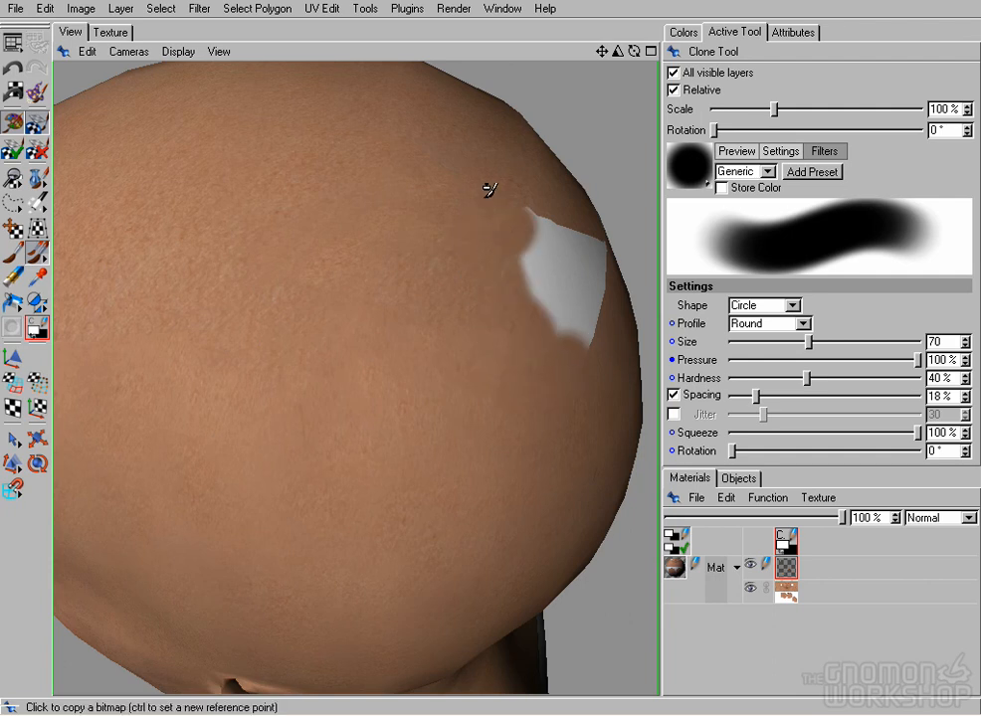
left_click(37, 124)
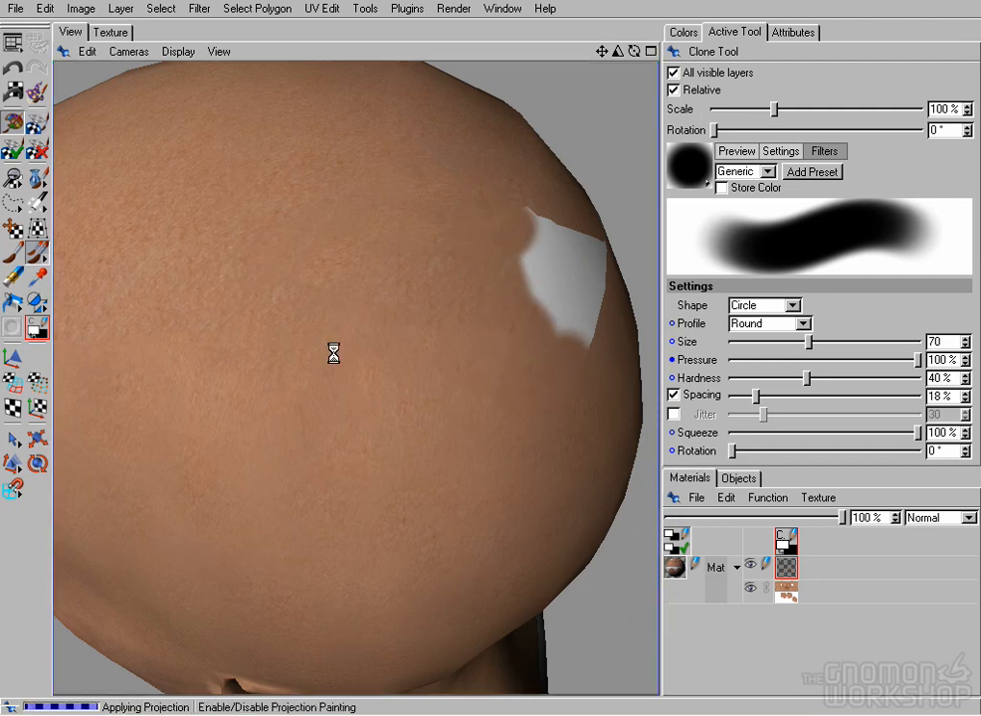
- Project-paint cloned skin over the rest of the white gap from the back of the head and apply the projection
left_click_drag(626, 98, 297, 250, "alt")
right_click_drag(297, 250, 571, 102, "alt")
left_click_drag(358, 248, 412, 228, "alt")
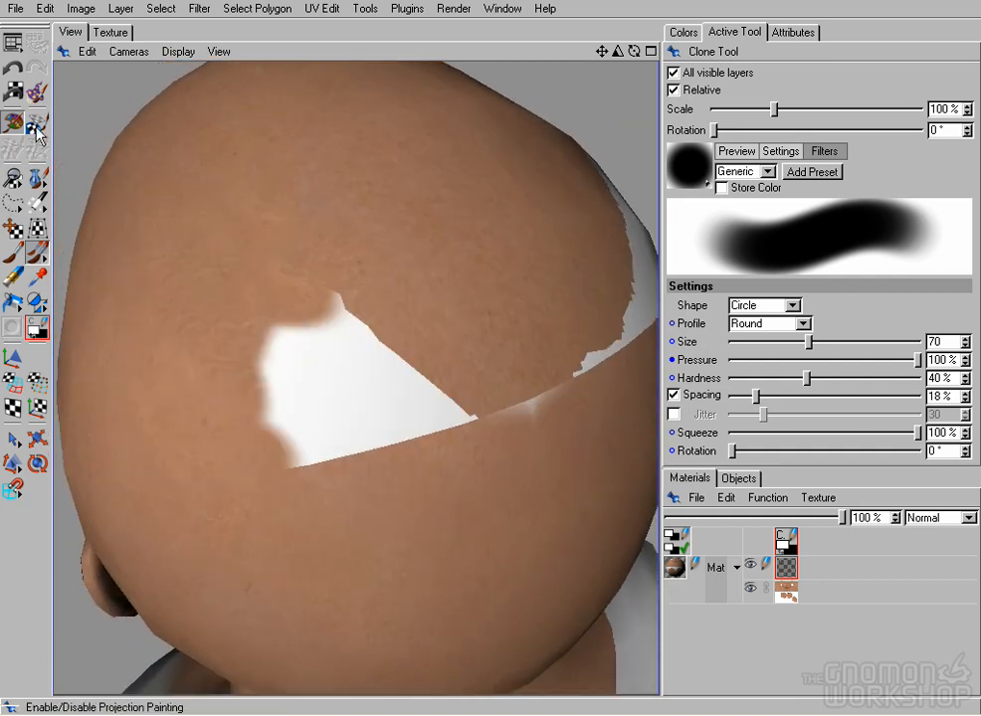
left_click(36, 127)
mouse_move(565, 308)
left_mouse_down()
mouse_move(396, 368)
mouse_move(495, 418)
mouse_move(303, 437)
mouse_move(373, 400)
mouse_move(316, 329)
mouse_move(337, 378)
left_mouse_up()
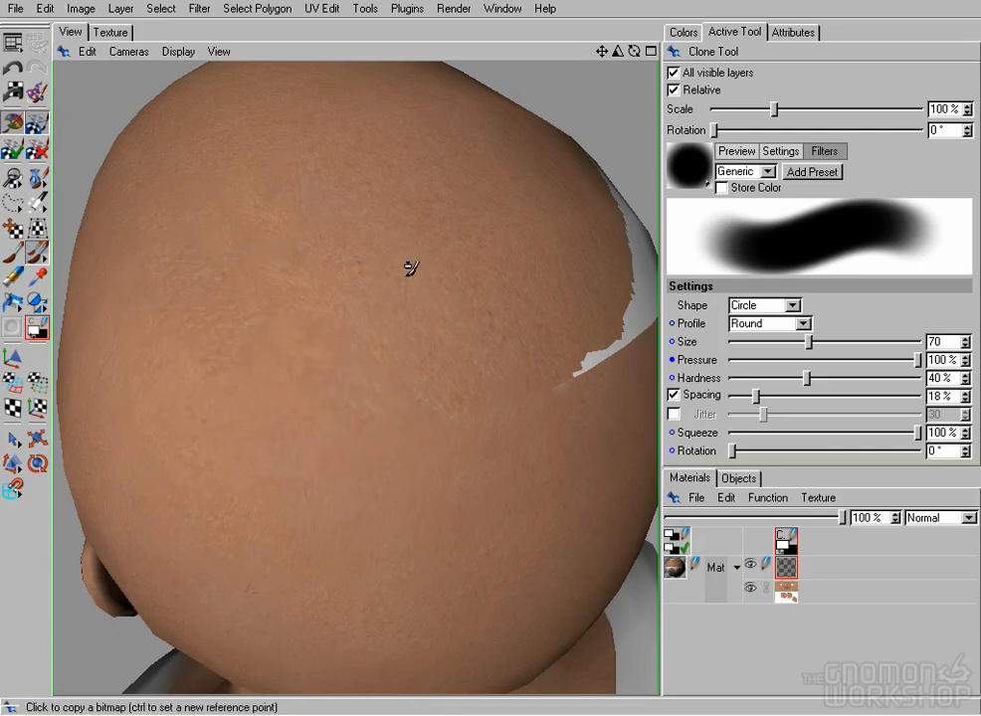
left_click(38, 125)
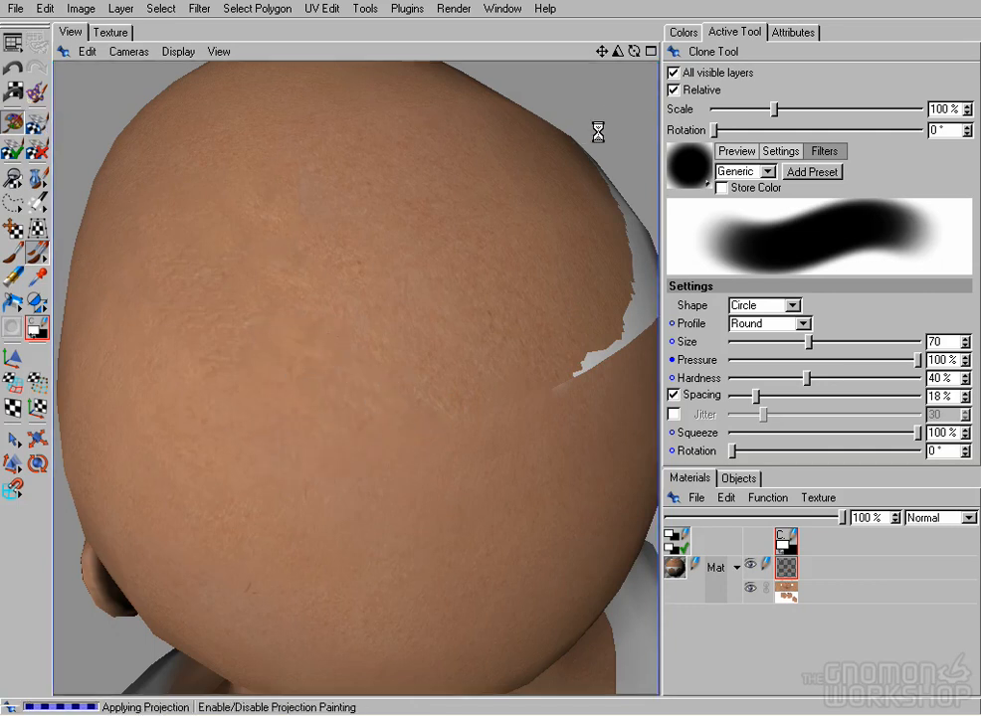
- Enable projection painting at the gap on the other side of the crown and clone skin over its wide rear end
mouse_move(632, 124)
left_mouse_down("alt")
mouse_move(354, 215)
mouse_move(381, 307)
left_mouse_up("alt")
left_click(37, 124)
mouse_move(307, 408)
left_mouse_down()
mouse_move(356, 456)
mouse_move(437, 409)
mouse_move(184, 466)
mouse_move(132, 351)
mouse_move(257, 370)
left_mouse_up()
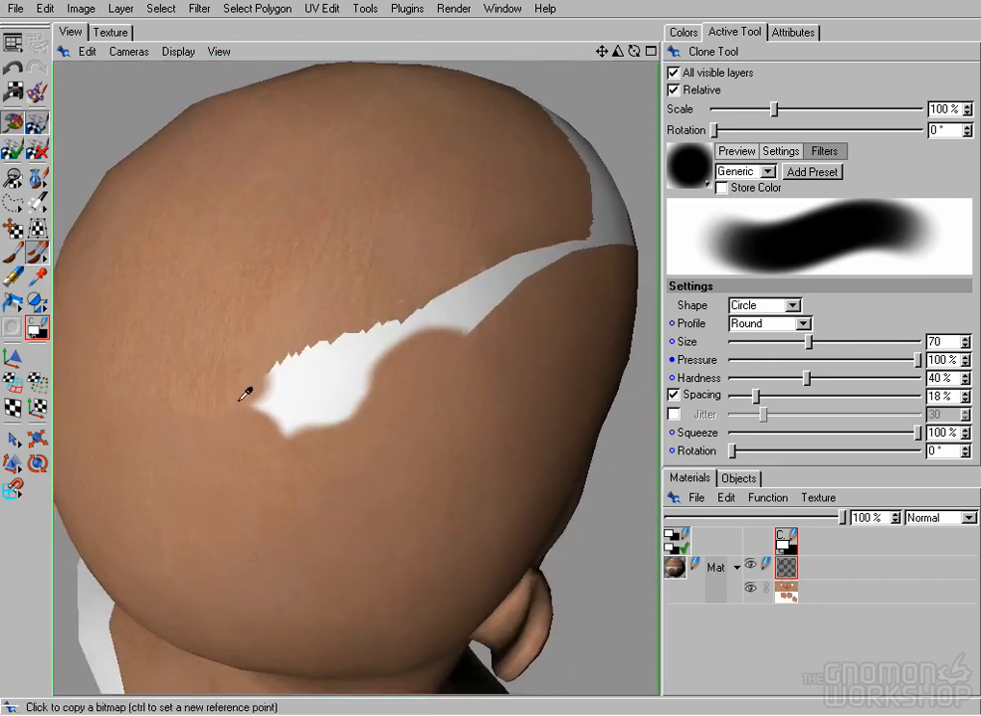
left_click(393, 457, "ctrl")
mouse_move(295, 428)
left_mouse_down()
mouse_move(282, 397)
mouse_move(314, 369)
mouse_move(317, 338)
left_mouse_up()
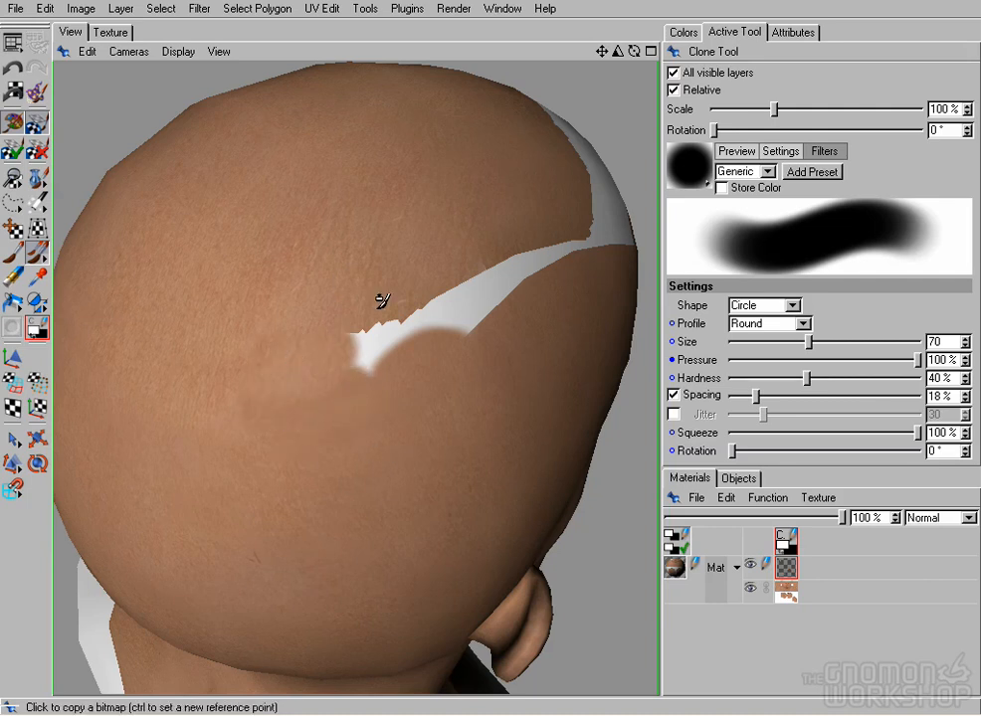
left_click_drag(384, 299, 382, 374)
- Clone skin over the narrow strip of the remaining crown gap, undo the stray white dab and apply the projection
left_click(299, 430, "ctrl")
mouse_move(198, 416)
left_mouse_down()
mouse_move(403, 318)
mouse_move(478, 308)
mouse_move(298, 333)
mouse_move(294, 321)
left_mouse_up()
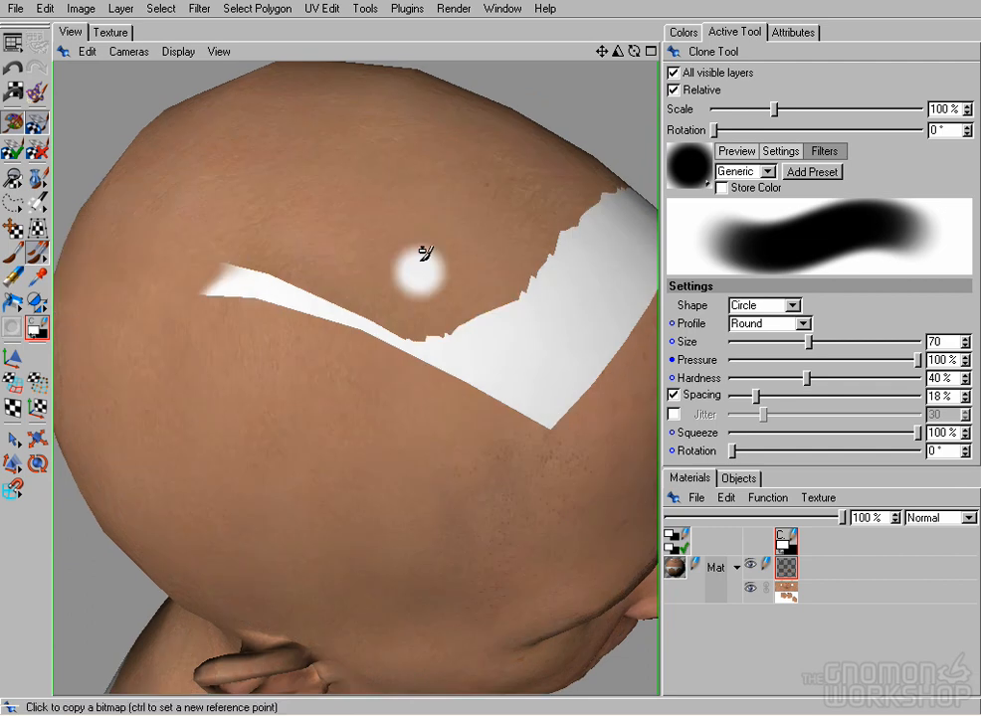
key("ctrl+z")
left_click_drag(221, 278, 283, 297)
mouse_move(269, 341)
left_mouse_down()
mouse_move(368, 326)
mouse_move(361, 288)
left_mouse_up()
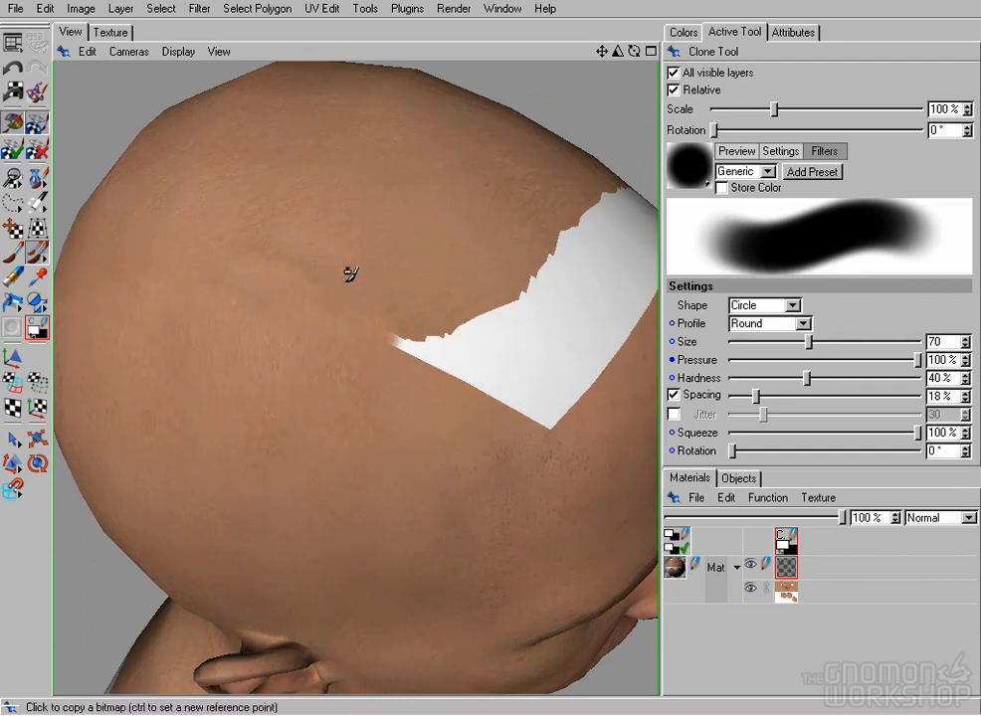
left_click_drag(467, 318, 499, 306)
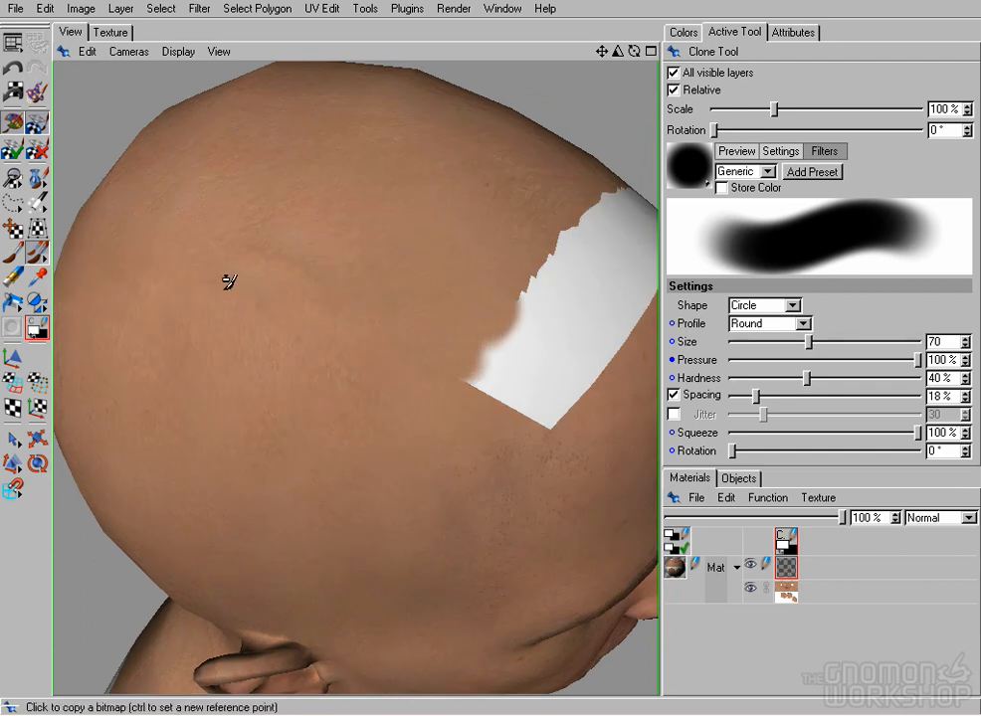
left_click(38, 90)
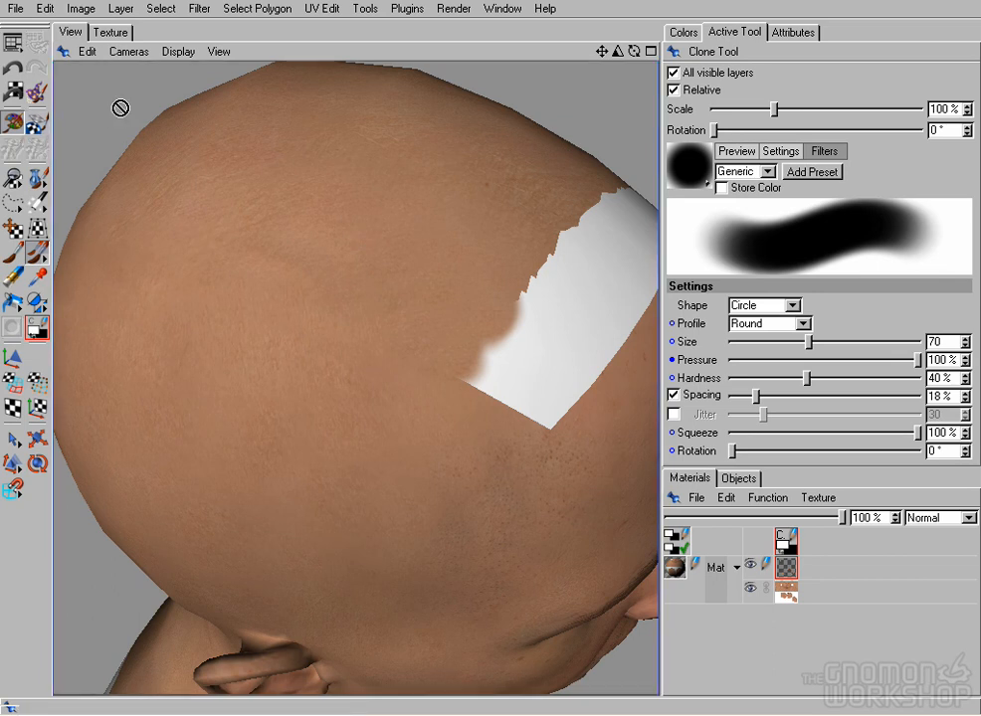
- On the flat texture, try cloning skin over the unfilled rows of the lower-right UV island with a larger brush
left_click(111, 32)
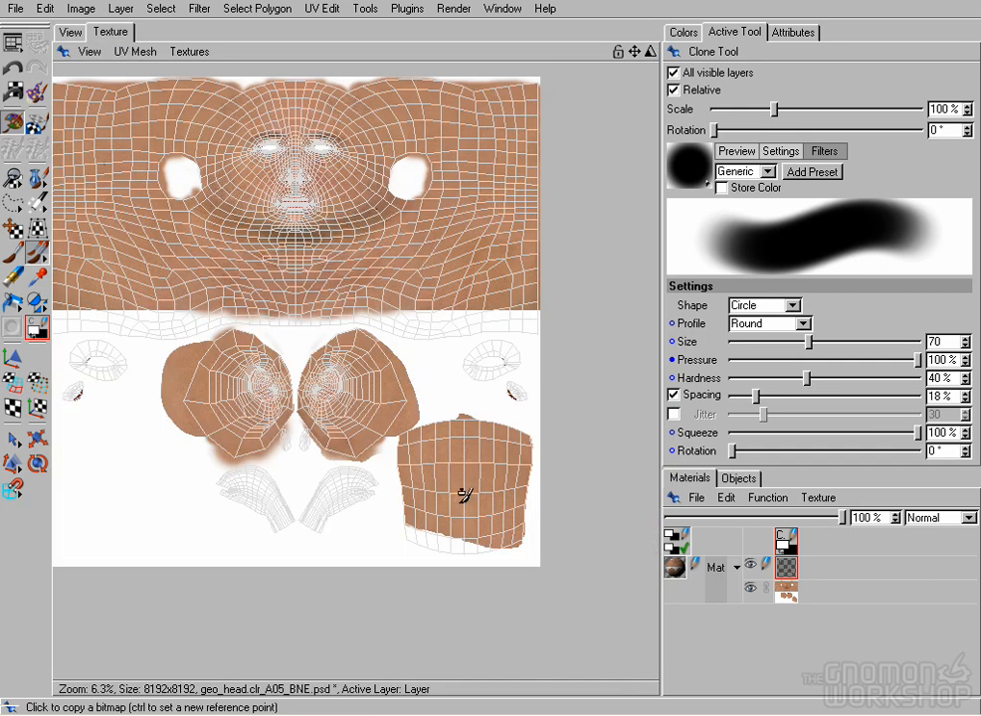
scroll(459, 452, "up", 2)
left_click(428, 341, "ctrl")
key("ctrl+z")
left_click_drag(307, 461, 427, 456)
key("]")
key("]")
key("]")
key("]")
left_click(447, 364, "ctrl")
key("ctrl+z")
- Enlarge the clone brush to size 500 and clone skin over the unfilled bottom rows of the lower-right UV island
key("]")
key("]")
key("]")
key("]")
key("]")
key("]")
key("]")
left_click(436, 382, "ctrl")
left_click_drag(364, 477, 527, 497)
- Enable projection painting on the crown in the 3D view and reduce the clone brush to size 70
left_click(71, 31)
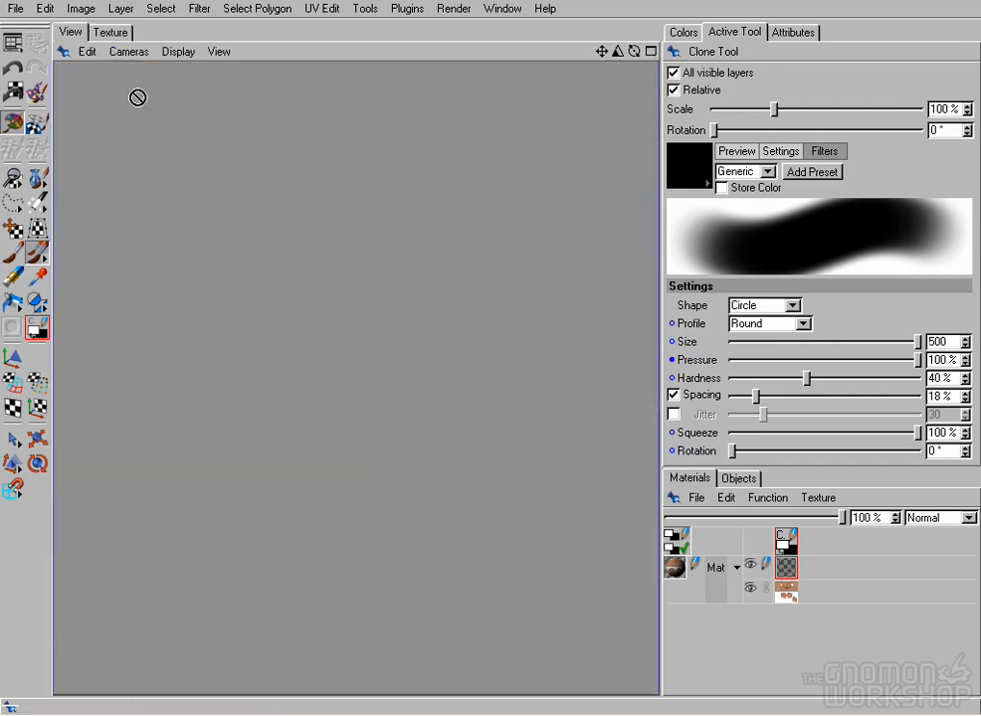
left_click(43, 116)
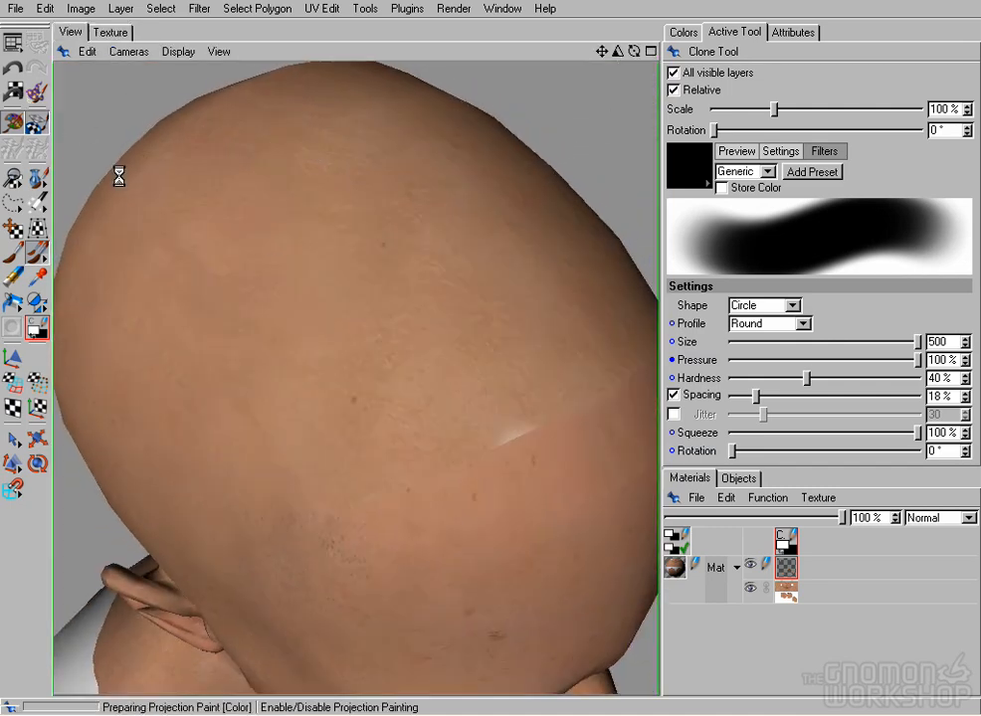
key("[")
key("[")
key("[")
key("[")
key("[")
key("[")
key("[")
key("[")
key("[")
key("[")
- Clone skin over the small white sliver above the forehead and apply the projection
left_click_drag(489, 435, 543, 416)
left_click(423, 434, "ctrl")
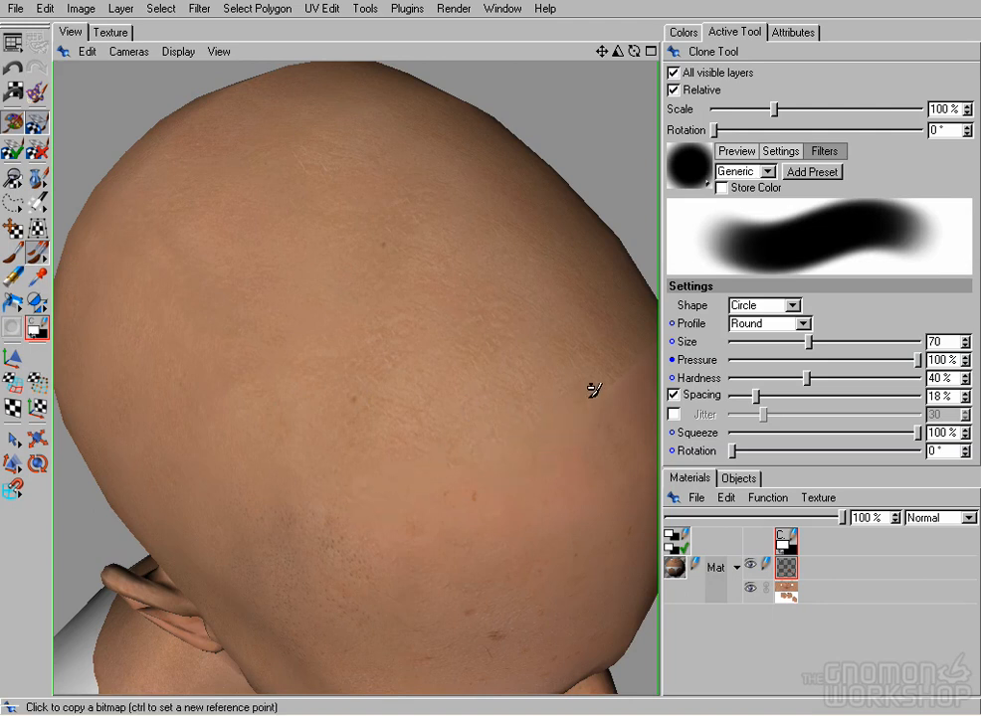
left_click(40, 119)
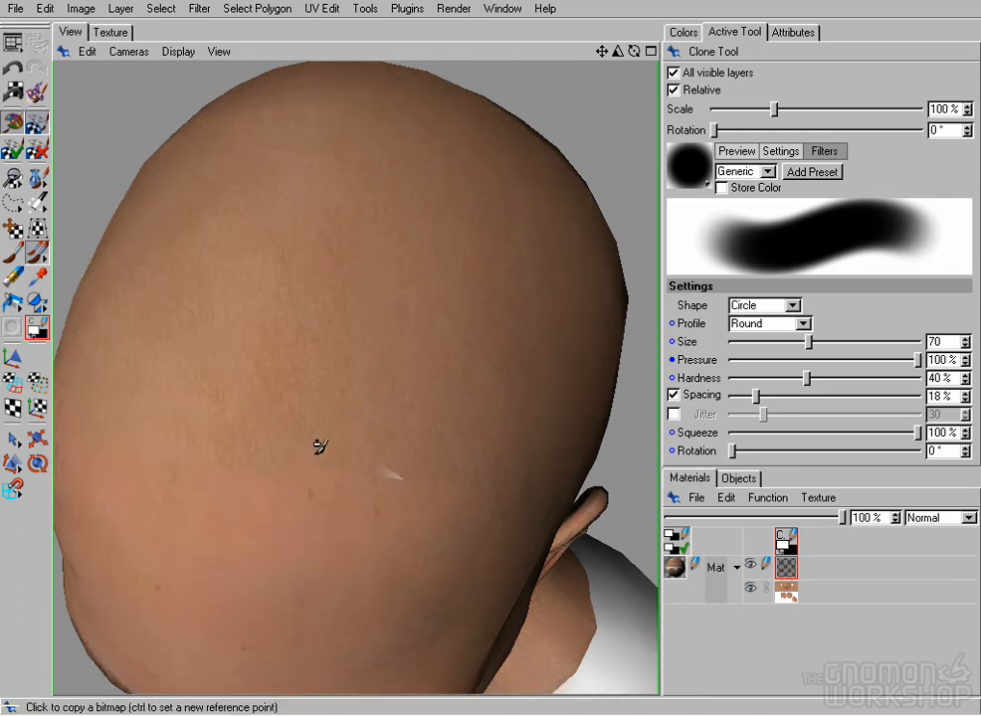
- Clone skin over the white sliver and nearby spot on the other side of the forehead and apply the projection
left_click(355, 436, "ctrl")
mouse_move(384, 471)
left_mouse_down()
mouse_move(473, 475)
mouse_move(390, 472)
mouse_move(310, 491)
left_mouse_up()
left_click(417, 437, "ctrl")
left_click(309, 441, "ctrl")
left_click_drag(516, 242, 201, 100, "alt")
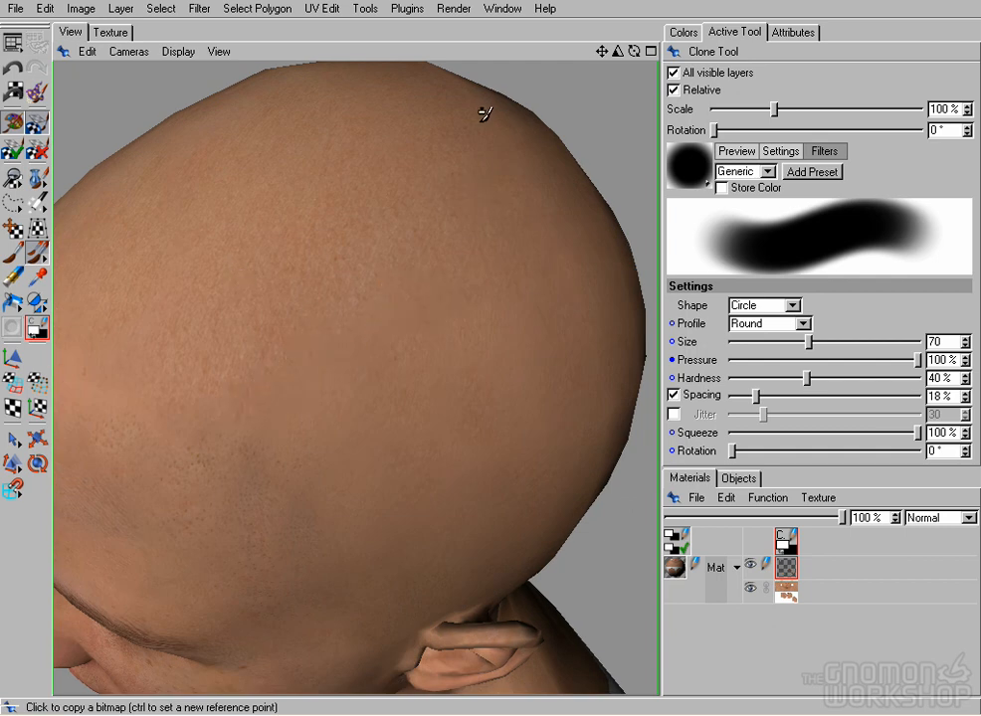
left_click(37, 124)
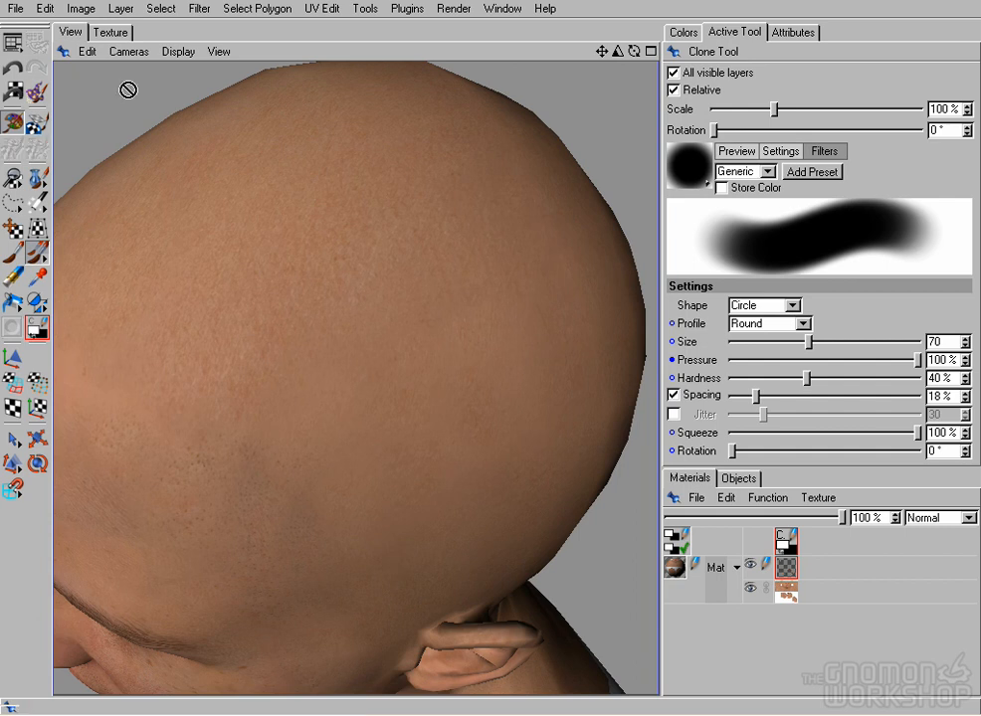
- Check the whole head from the front and save the texture in Photoshop (PSD) format
right_click_drag(343, 131, 159, 303, "alt")
left_click_drag(159, 303, 273, 225, "alt")
right_click_drag(273, 225, 578, 327, "alt")
right_click_drag(608, 490, 488, 447, "alt")
middle_click_drag(488, 447, 491, 411, "alt")
right_click(781, 570)
mouse_move(718, 445)
left_click(845, 559)
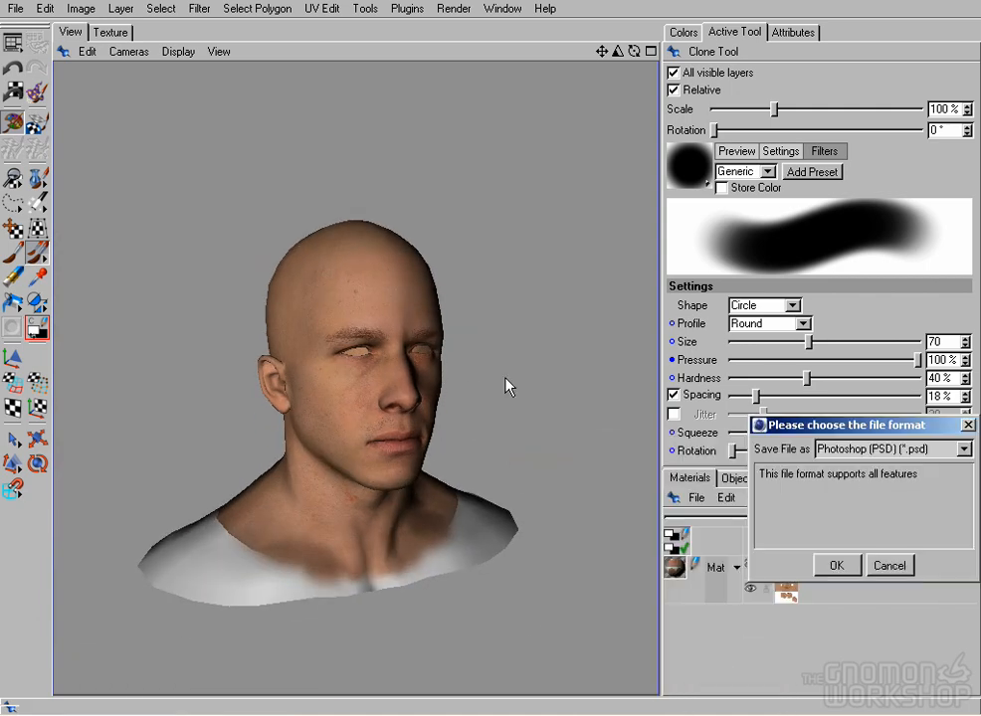
left_click(831, 564)
left_click(137, 162)
left_click(486, 347)
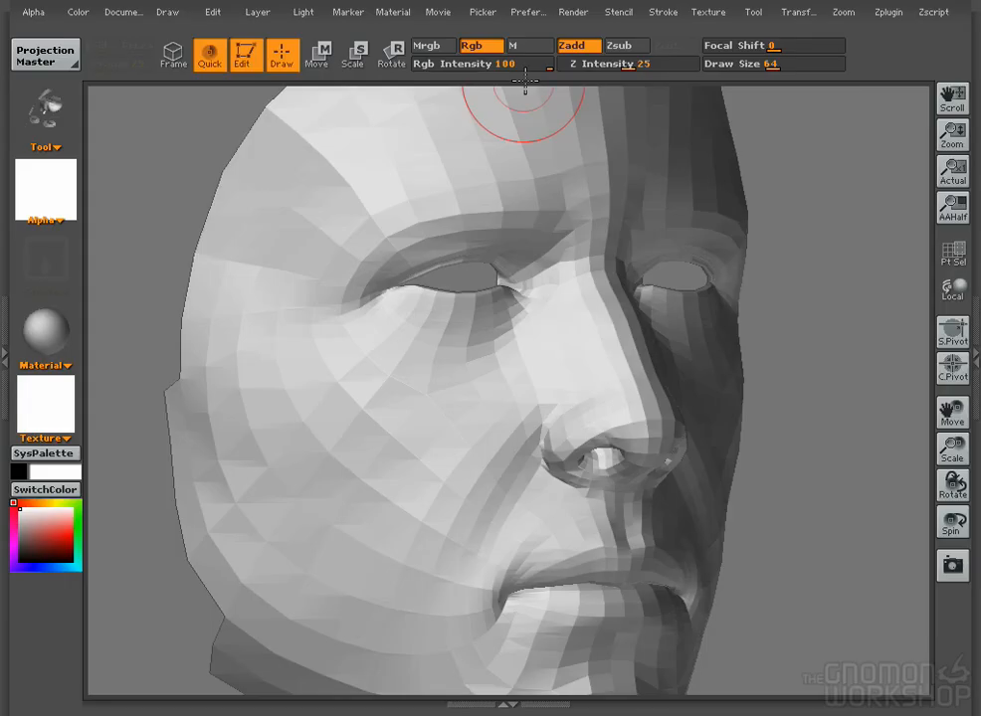
- Switch to ZBrush and load a ZMaterial file from a subfolder of Program Files on drive C
left_click(417, 44)
left_click(126, 18)
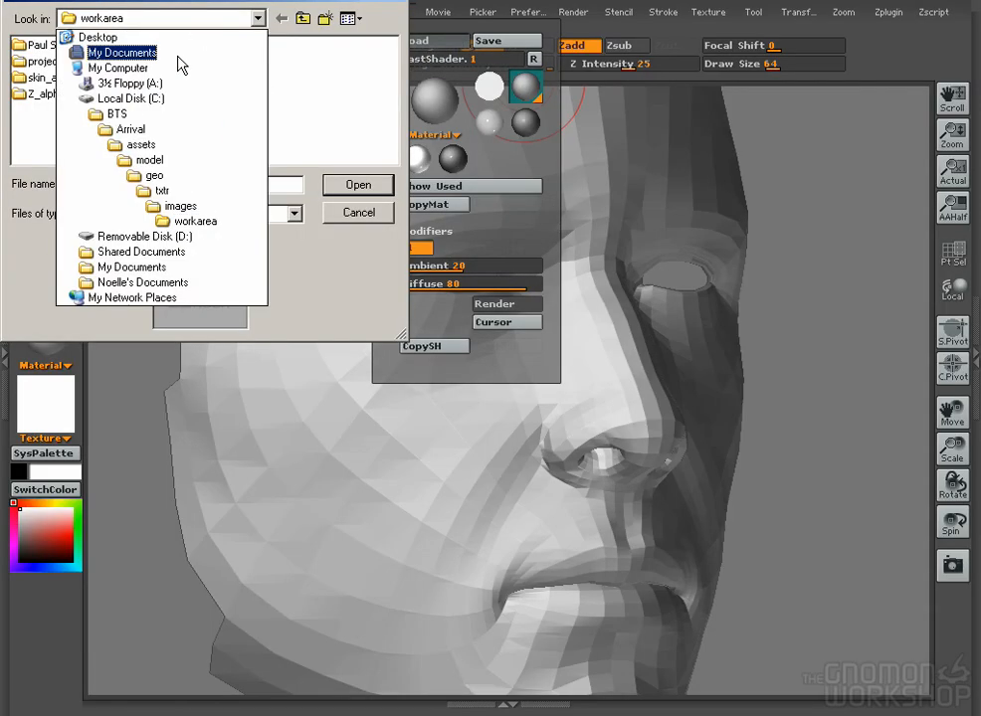
left_click(136, 100)
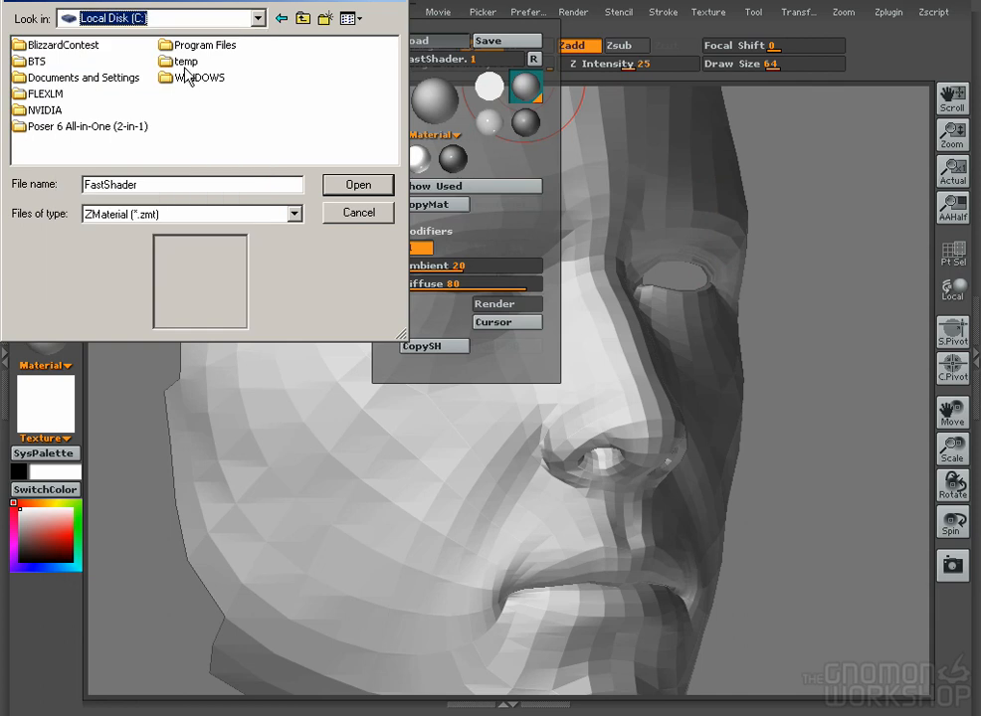
double_click(199, 46)
left_click_drag(111, 159, 304, 162)
double_click(60, 127)
double_click(45, 45)
double_click(144, 44)
left_click(99, 42)
left_click(374, 189)
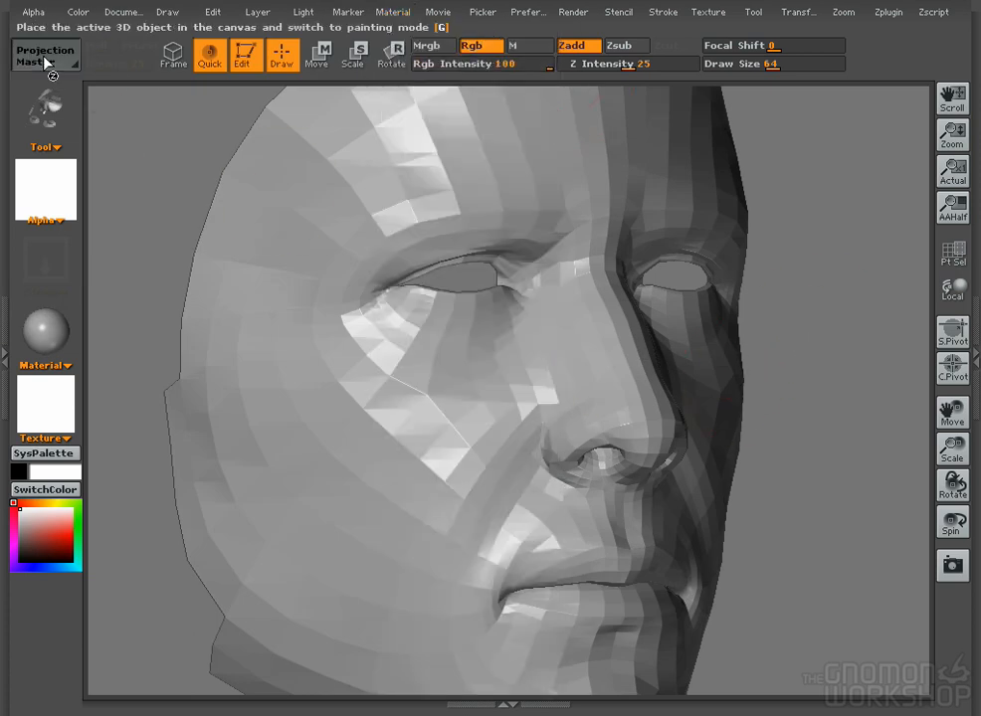
- Drop the head onto the canvas with Projection Master, keeping Colors on and turning Fade off
left_click(45, 62)
left_click(503, 330)
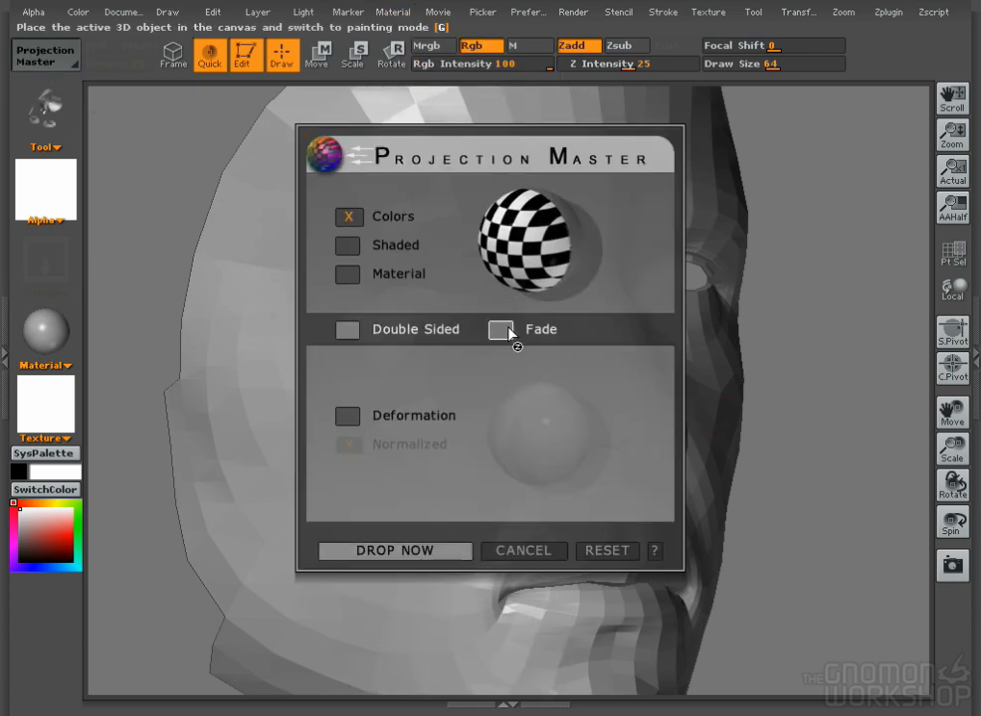
left_click(428, 550)
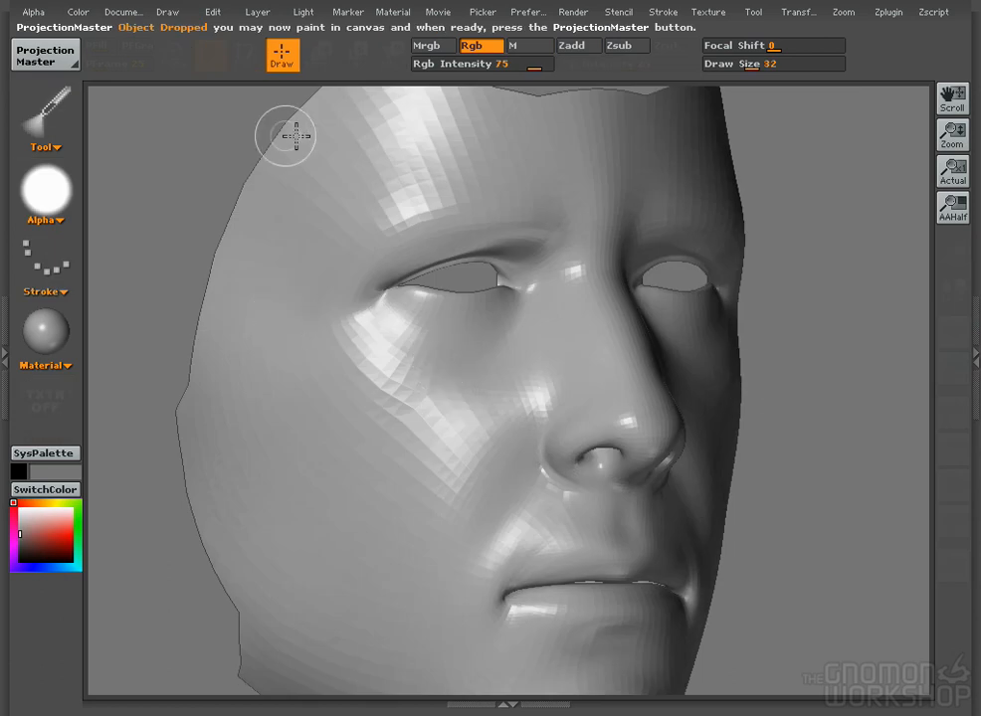
- Load two skin alphas from the Gnomon Alpha Browser, the second from the top row of page 2
mouse_move(887, 16)
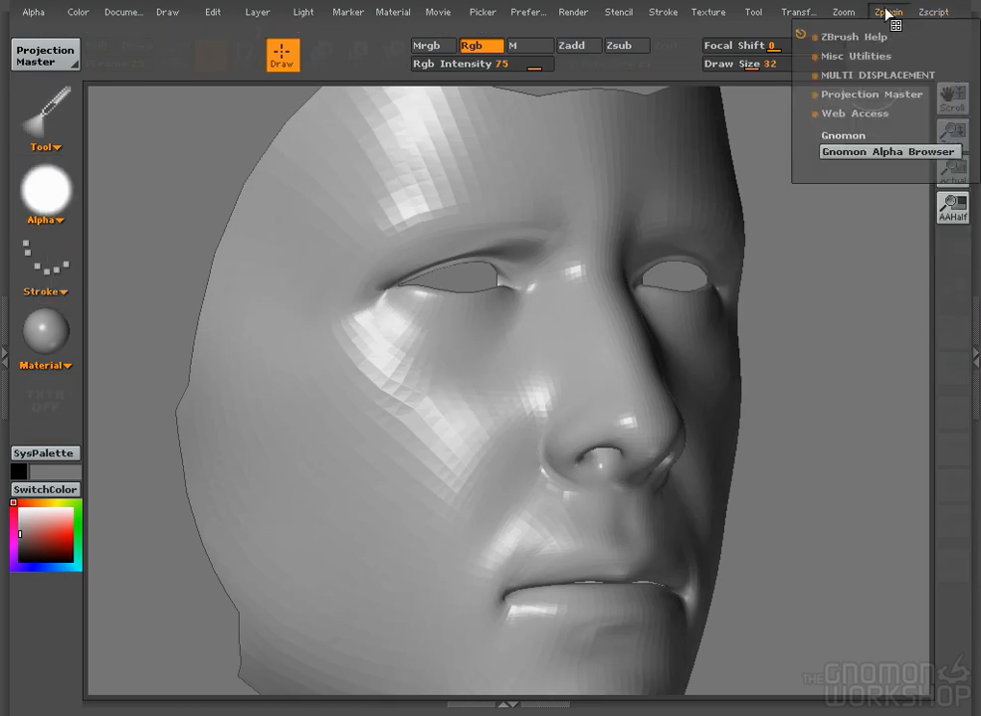
left_click(861, 154)
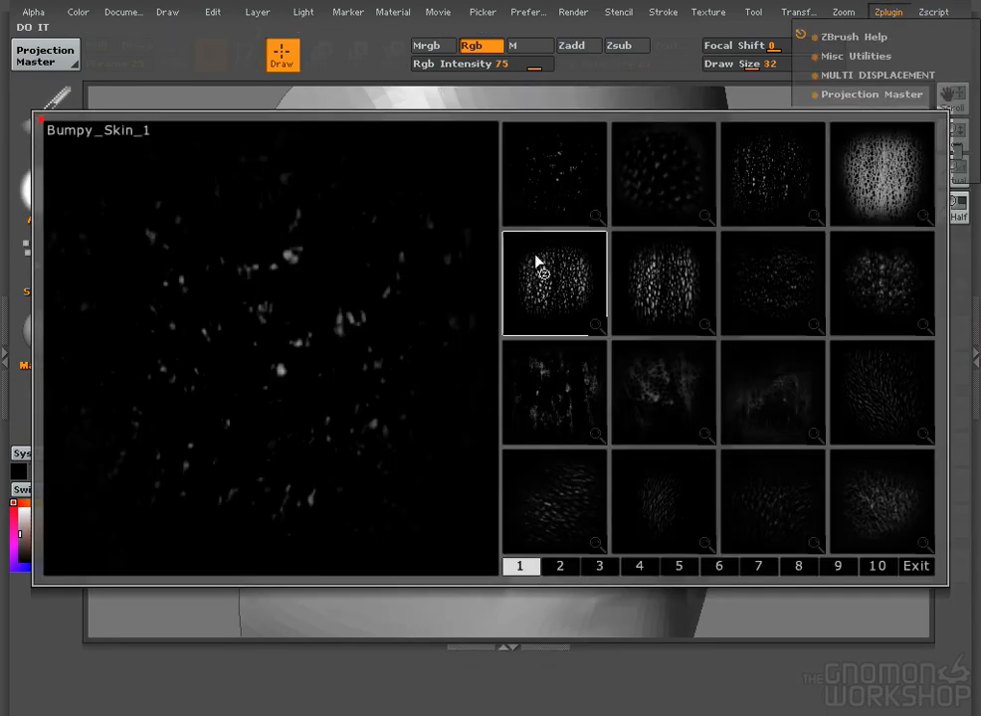
left_click(585, 381)
mouse_move(886, 14)
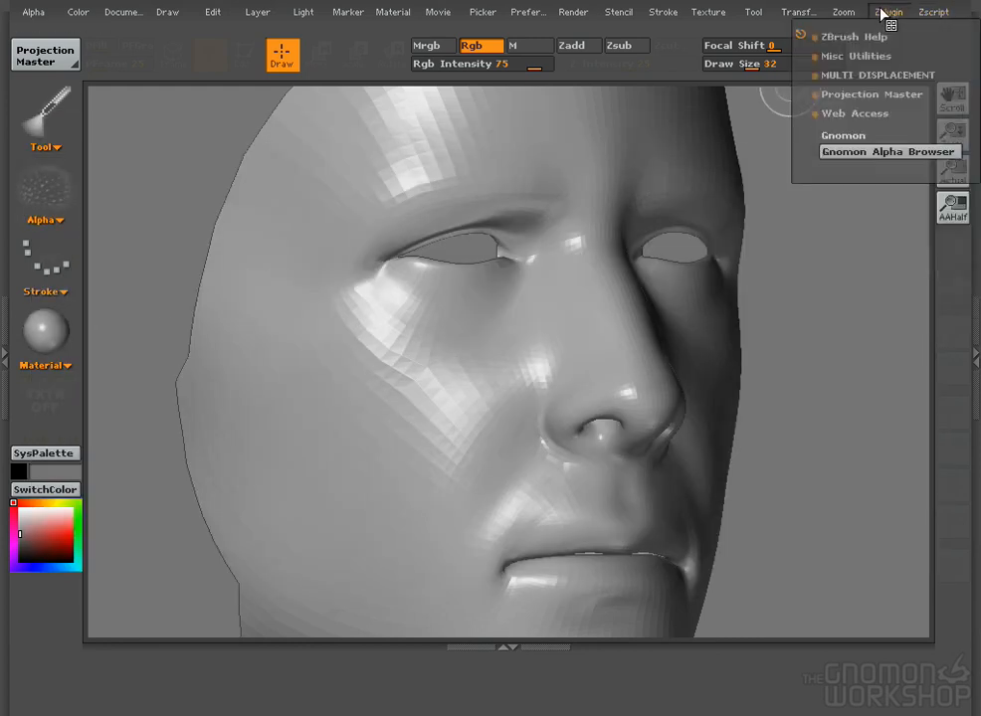
left_click(880, 137)
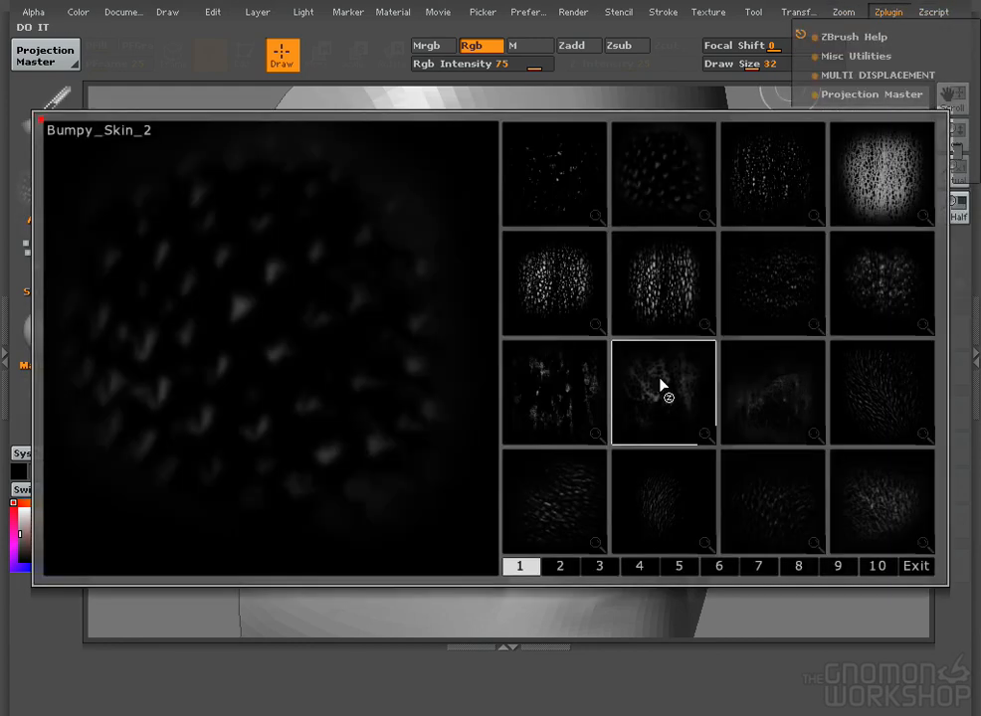
left_click(596, 546)
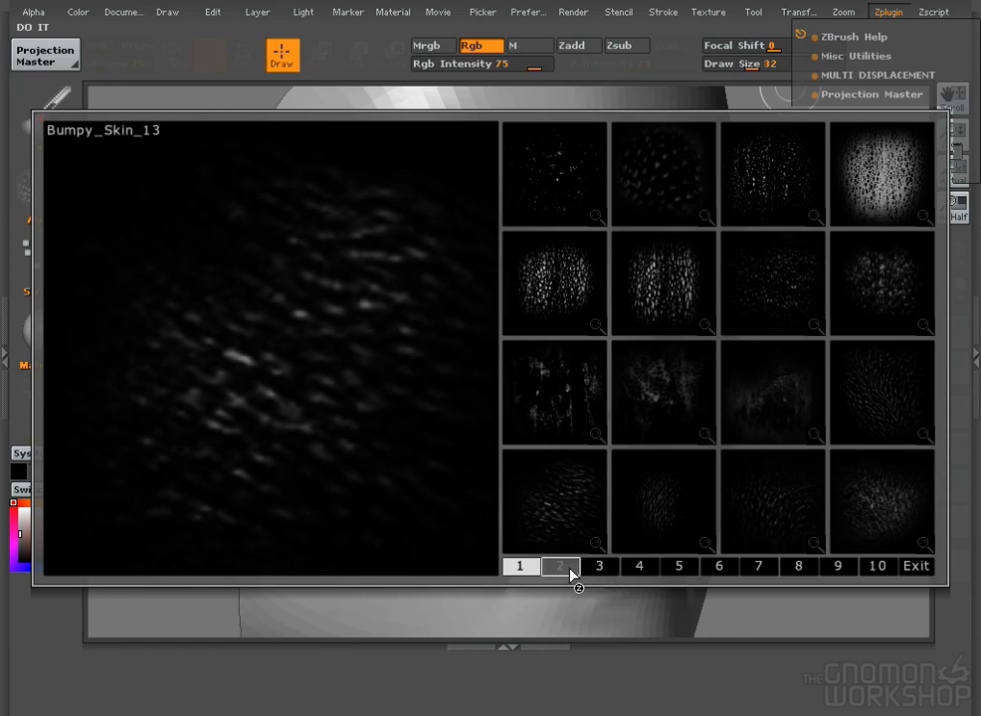
left_click(571, 567)
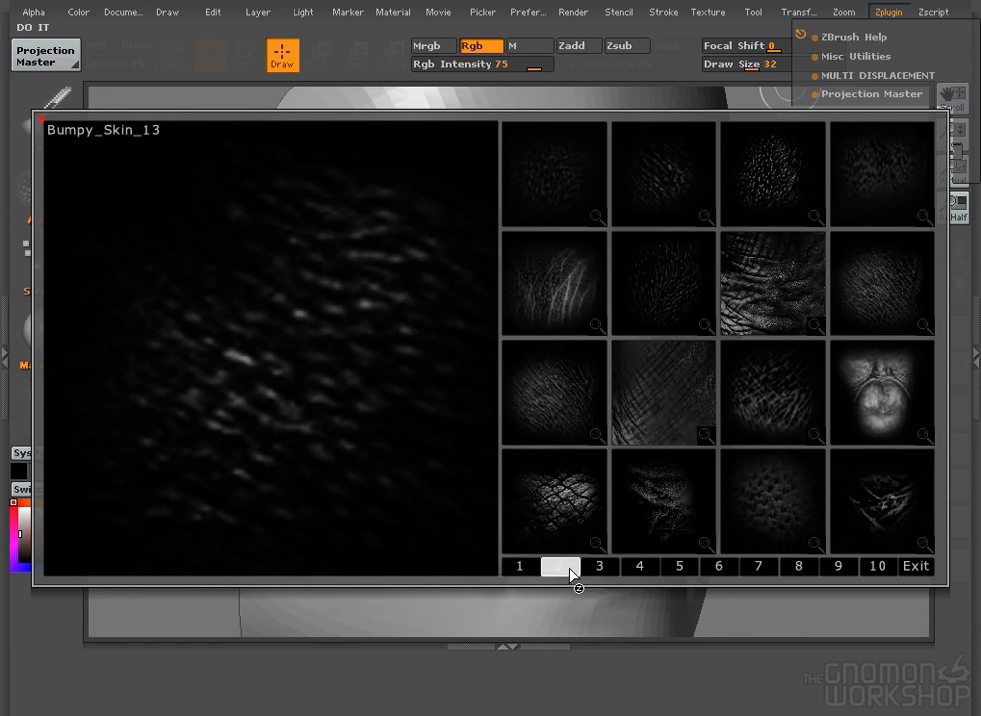
left_click(786, 200)
- Switch to the drag-rectangle stroke and test the alpha on the cheek, lowering Rgb Intensity to 6
left_click(42, 264)
left_click(138, 299)
left_click_drag(398, 360, 495, 513)
key("ctrl+z")
left_click(439, 64)
left_click_drag(440, 375, 515, 454)
- Start an alpha import and browse from drive C to the skin_alphas folder
left_click(43, 186)
left_click(90, 412)
left_click(186, 20)
left_click(135, 98)
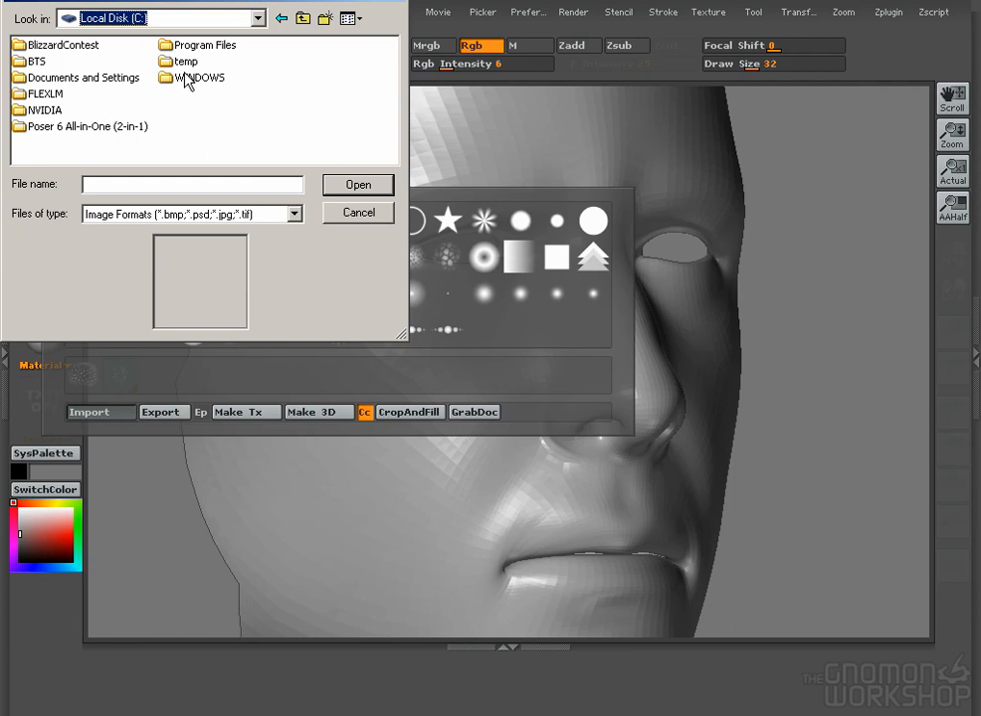
double_click(38, 62)
double_click(43, 46)
left_click(46, 48)
double_click(40, 46)
double_click(33, 47)
double_click(48, 78)
double_click(140, 77)
double_click(42, 79)
- Show the files as thumbnails and import several skin alphas, including neck bumps, long pores and lots o pores
left_click(350, 18)
left_click(381, 40)
left_click_drag(392, 57, 389, 152)
left_click(340, 81)
left_click(154, 139, "ctrl")
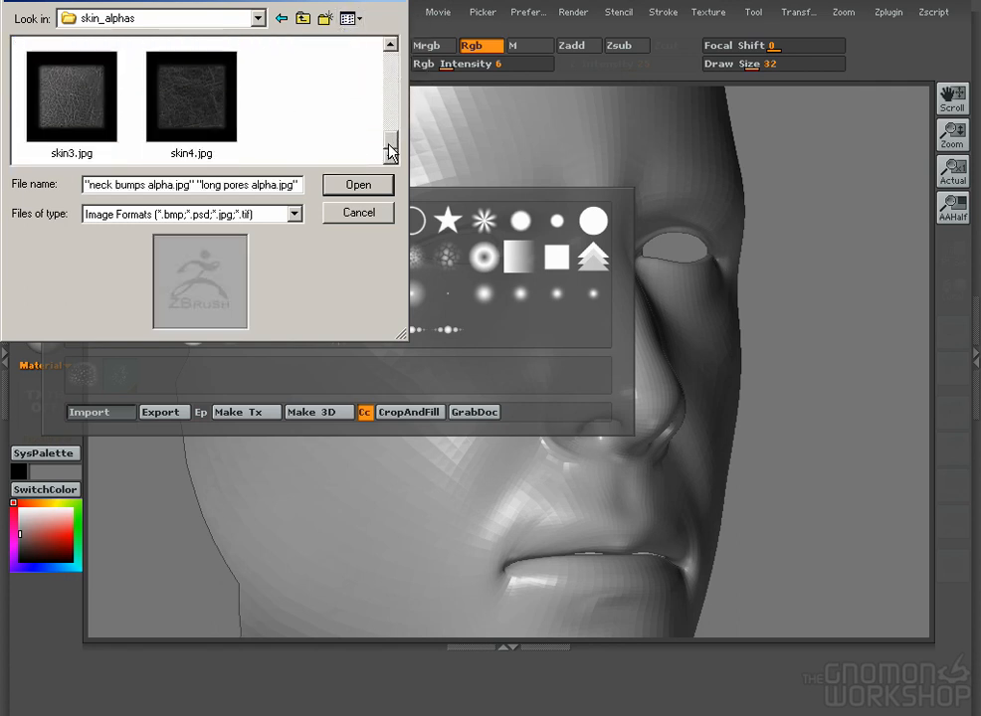
left_click(358, 184)
- Try an imported pore alpha on the cheek, undo the stroke, and move the light toward the upper centre
left_click(47, 199)
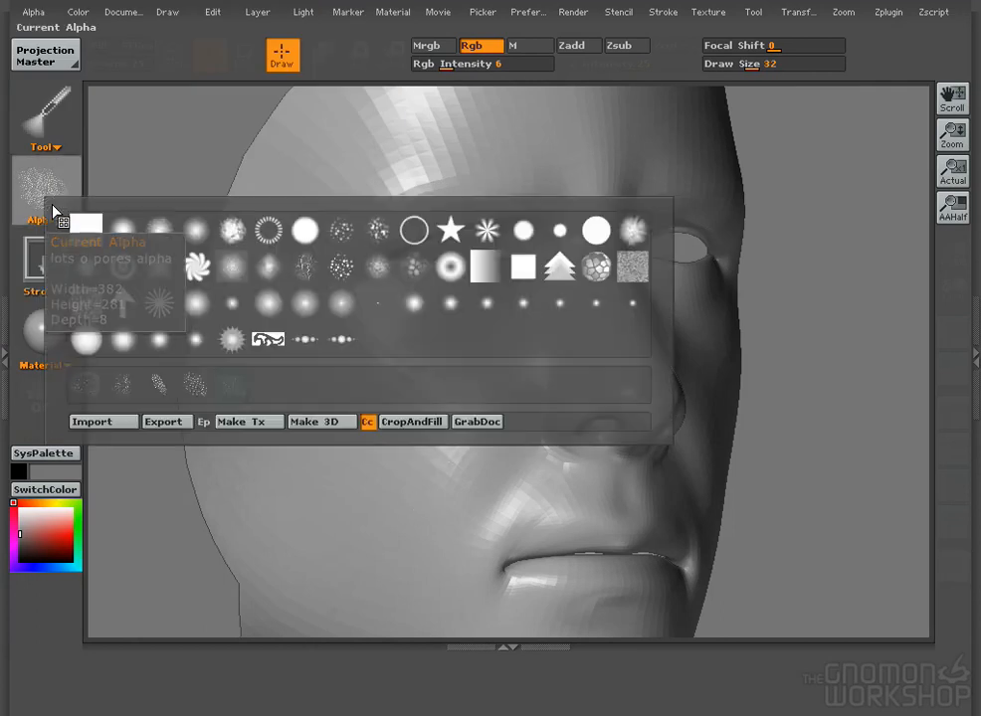
left_click(48, 187)
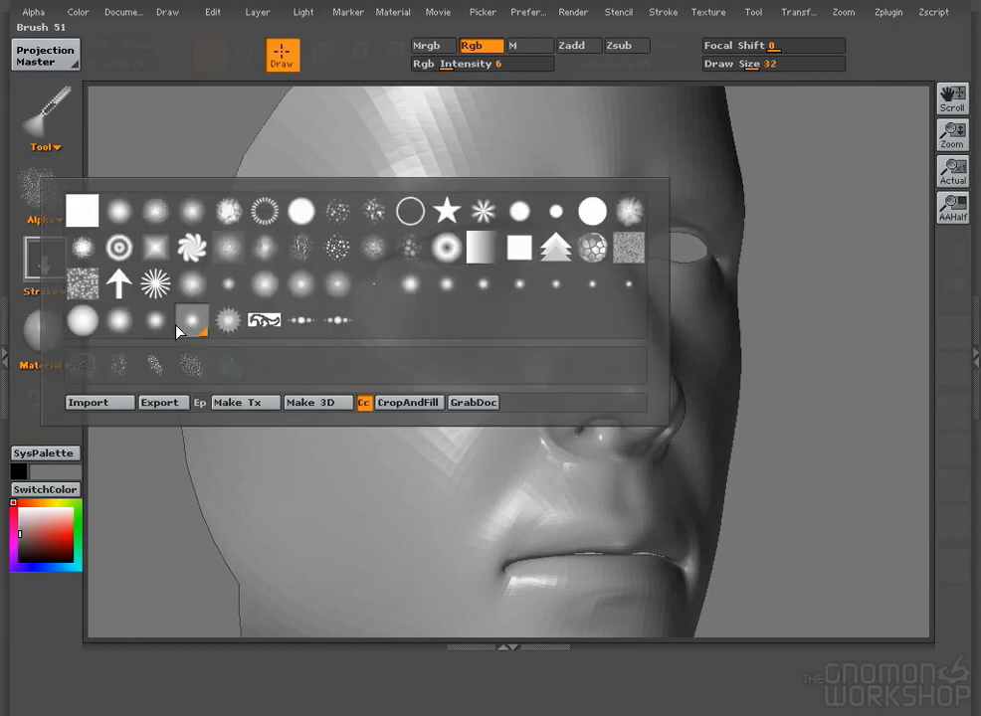
left_click(192, 367)
left_click_drag(447, 391, 479, 453)
key("ctrl+z")
left_click(302, 12)
left_click(353, 69)
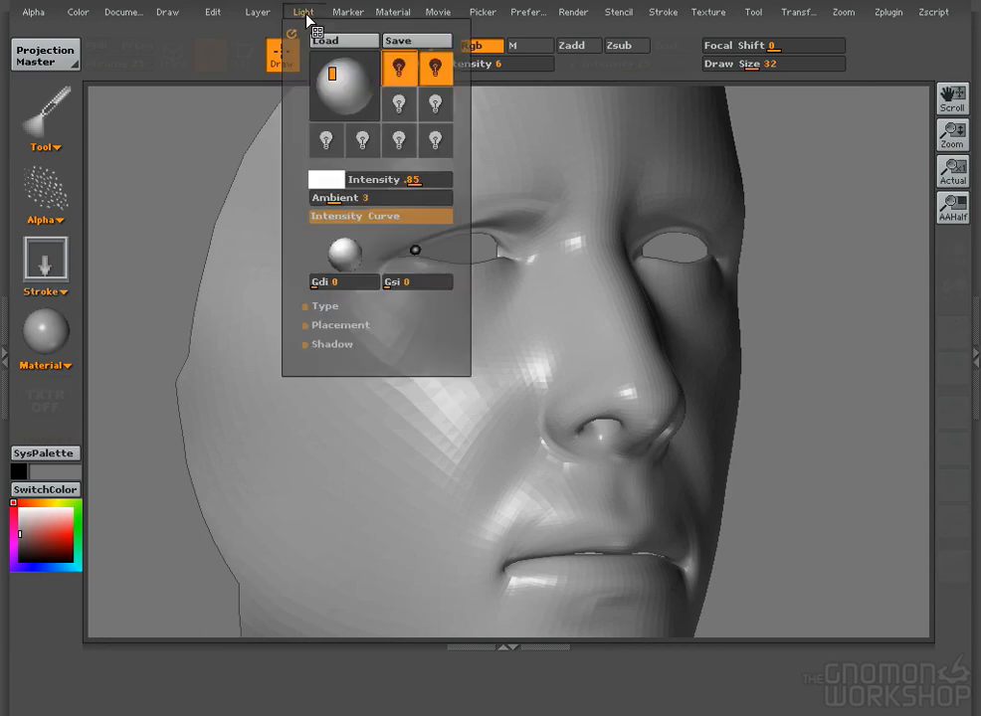
- Compare the loaded pore alphas, select the second one in the list, test it on the cheek and undo the stroke
left_click(46, 194)
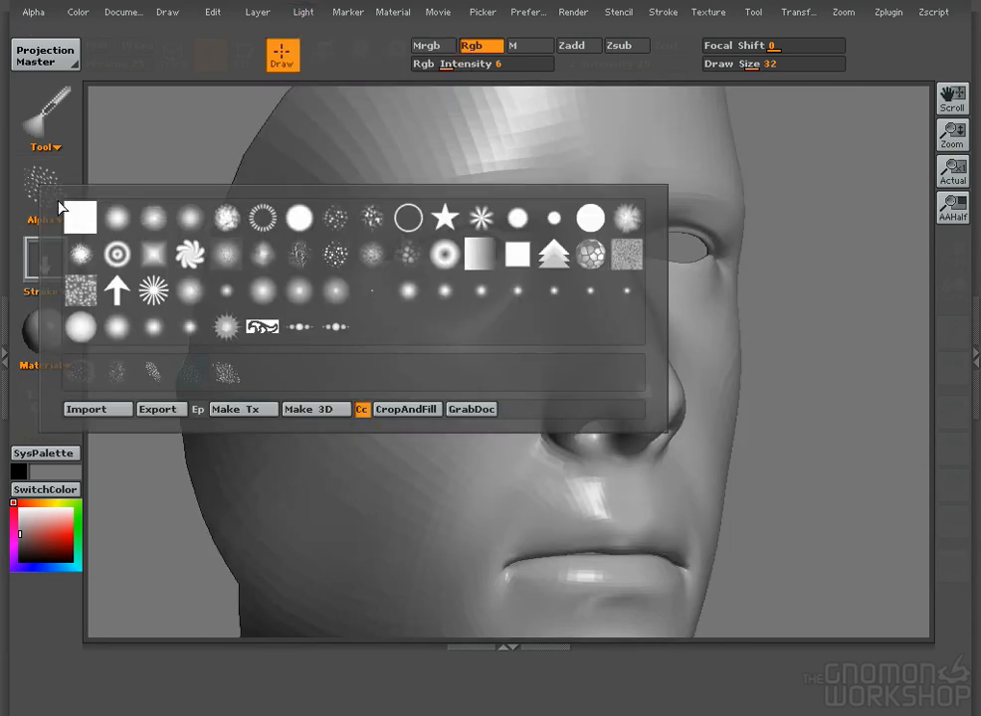
left_click(128, 376)
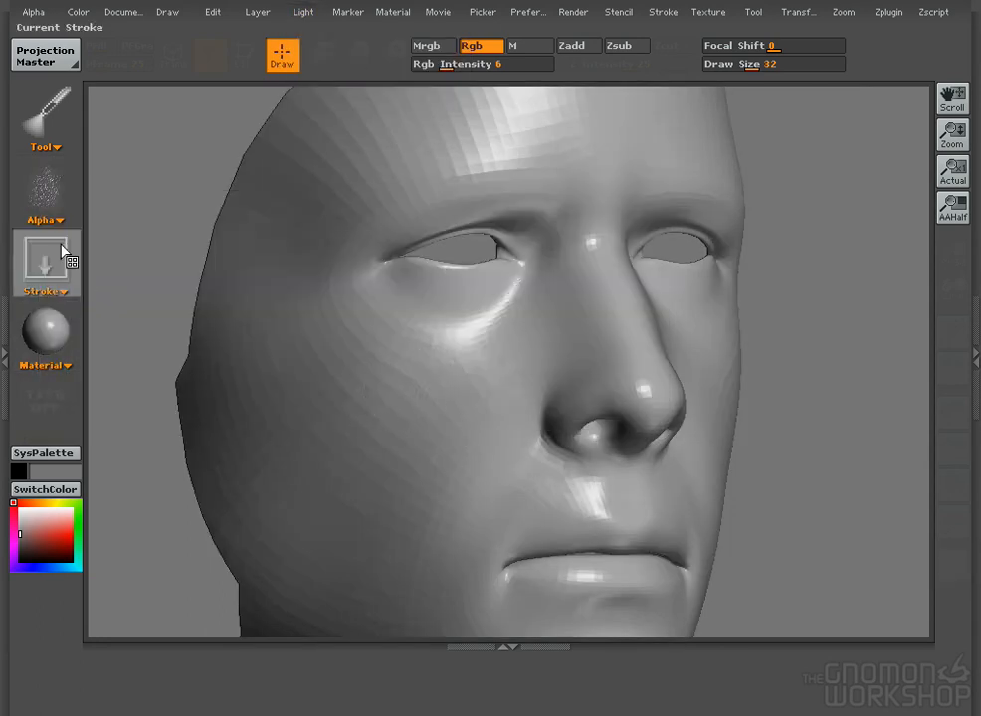
left_click(44, 187)
left_click(199, 401)
left_click(44, 189)
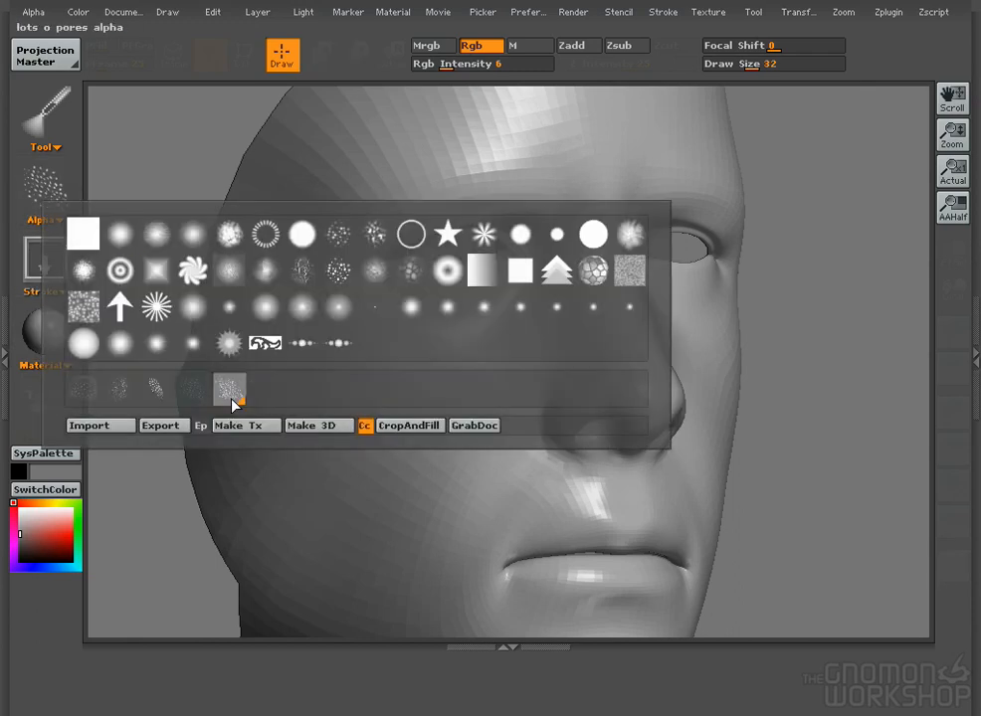
left_click(45, 194)
left_click(129, 371)
left_click_drag(391, 412, 446, 514)
key("ctrl+z")
- Set Rgb Intensity to 7 and stamp the pore alpha over the cheek, temple and around the eye
left_click(448, 63)
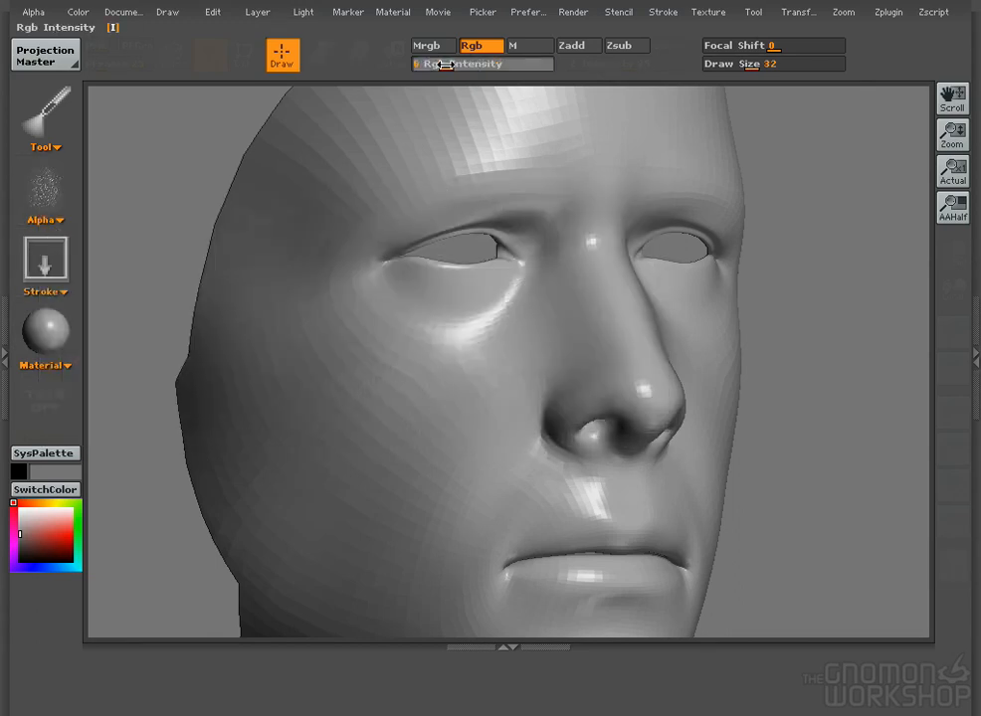
left_click_drag(366, 399, 445, 470)
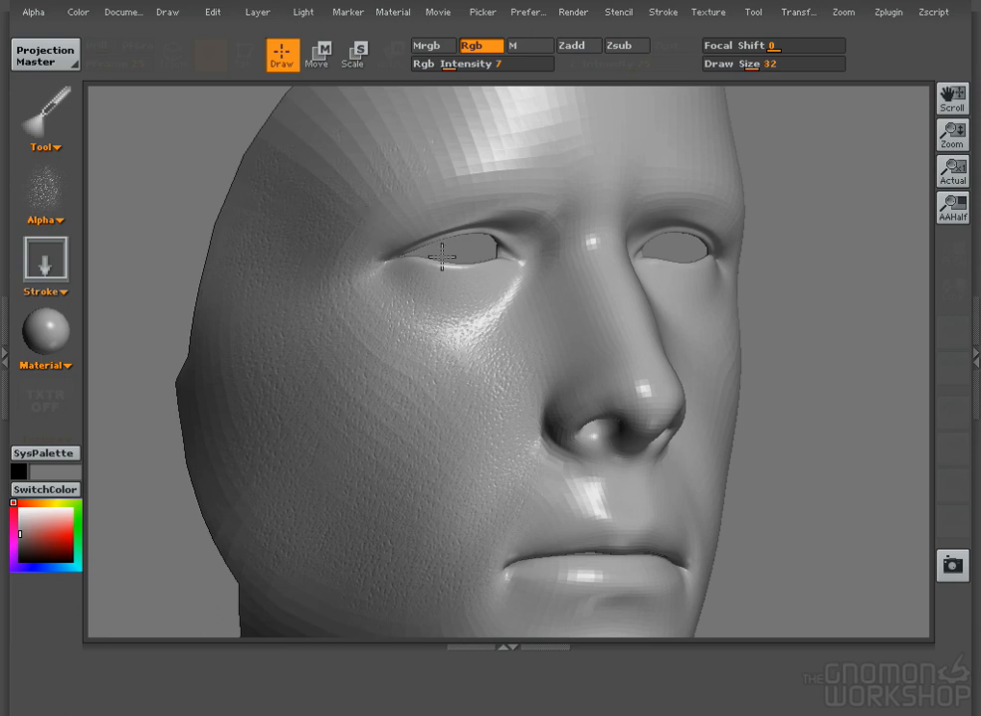
left_click_drag(395, 233, 395, 235)
left_click_drag(410, 294, 412, 296)
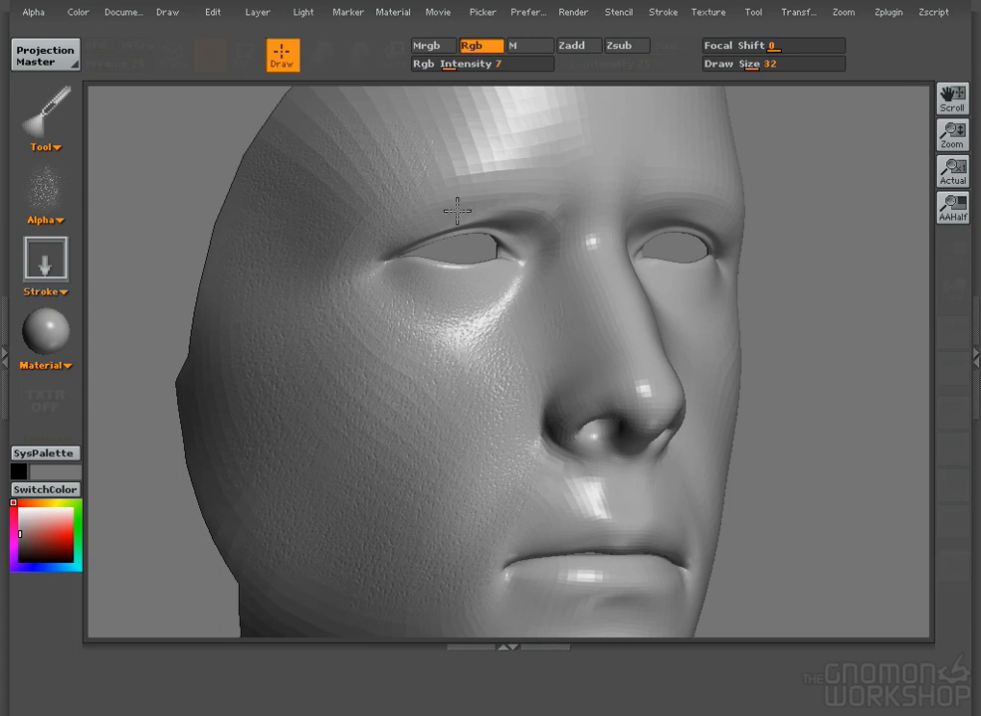
- Move the light to shine from the lower side and pick the painted pore detail back up with Projection Master
left_click(304, 12)
left_click(354, 95)
left_click_drag(354, 95, 362, 109)
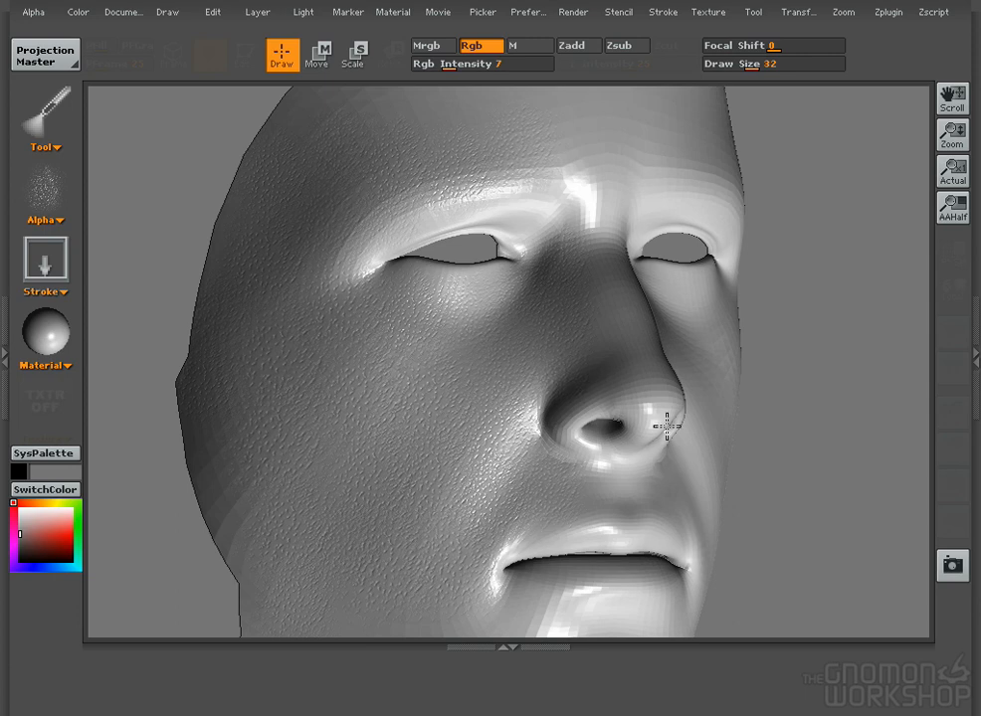
left_click(74, 61)
left_click(436, 552)
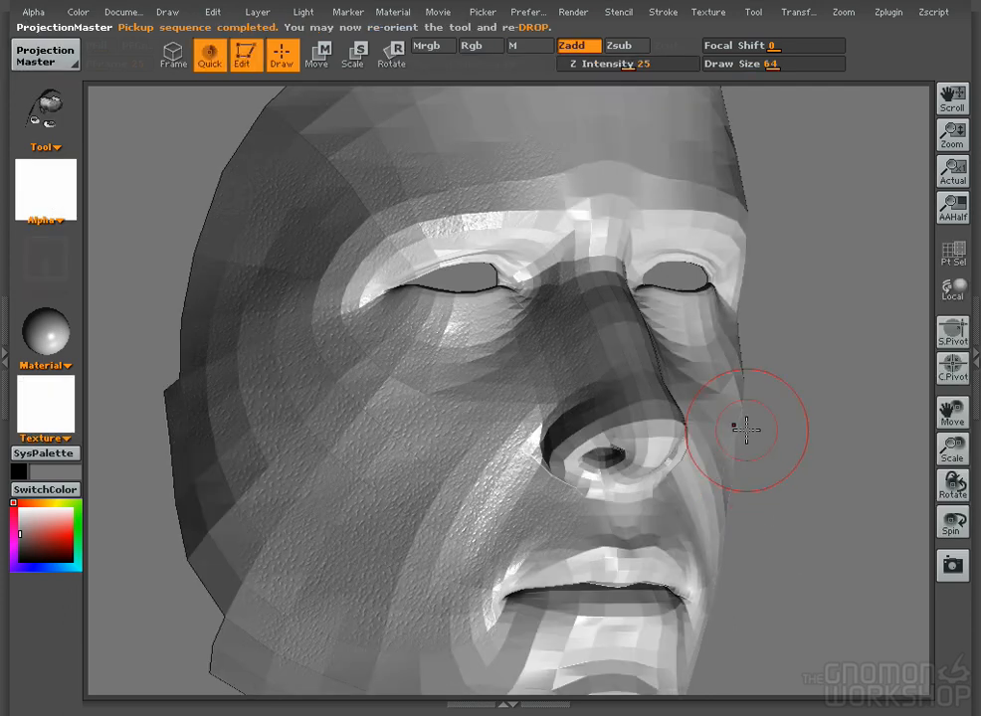
- Isolate the lower half of the face, angle it to expose the jaw, and drop it again with Projection Master
mouse_move(746, 430)
left_mouse_down()
mouse_move(755, 416)
mouse_move(804, 412)
mouse_move(793, 494)
mouse_move(811, 479)
mouse_move(784, 525)
mouse_move(804, 526)
mouse_move(740, 359)
left_mouse_up()
left_click_drag(264, 126, 852, 450, "ctrl+shift")
left_click_drag(252, 385, 894, 284)
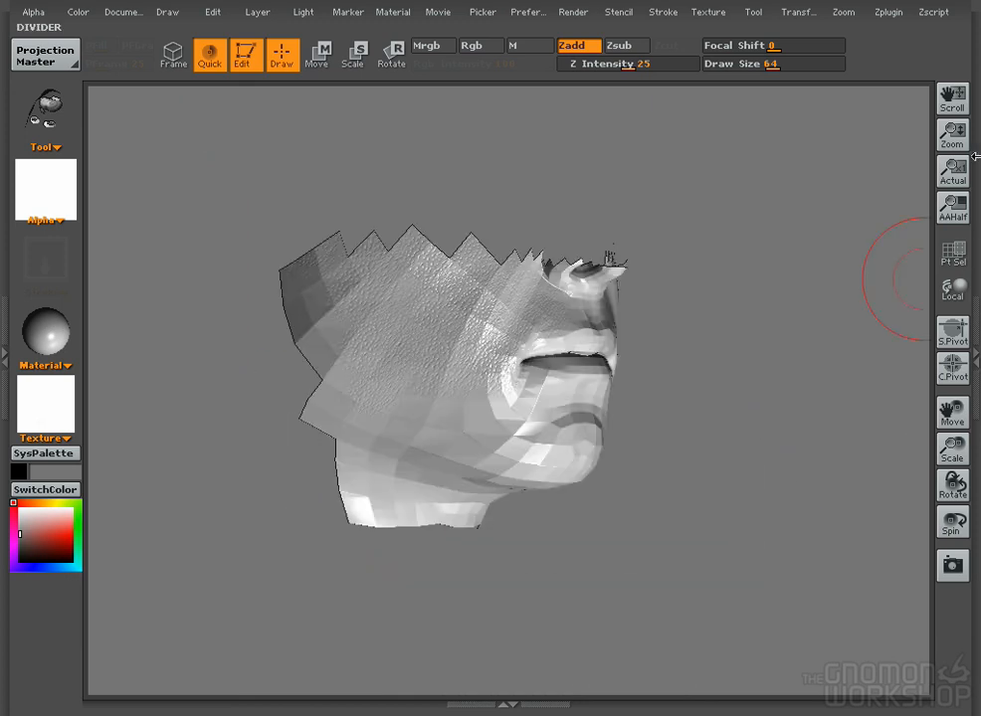
left_click(950, 206)
left_click_drag(655, 435, 680, 528, "alt")
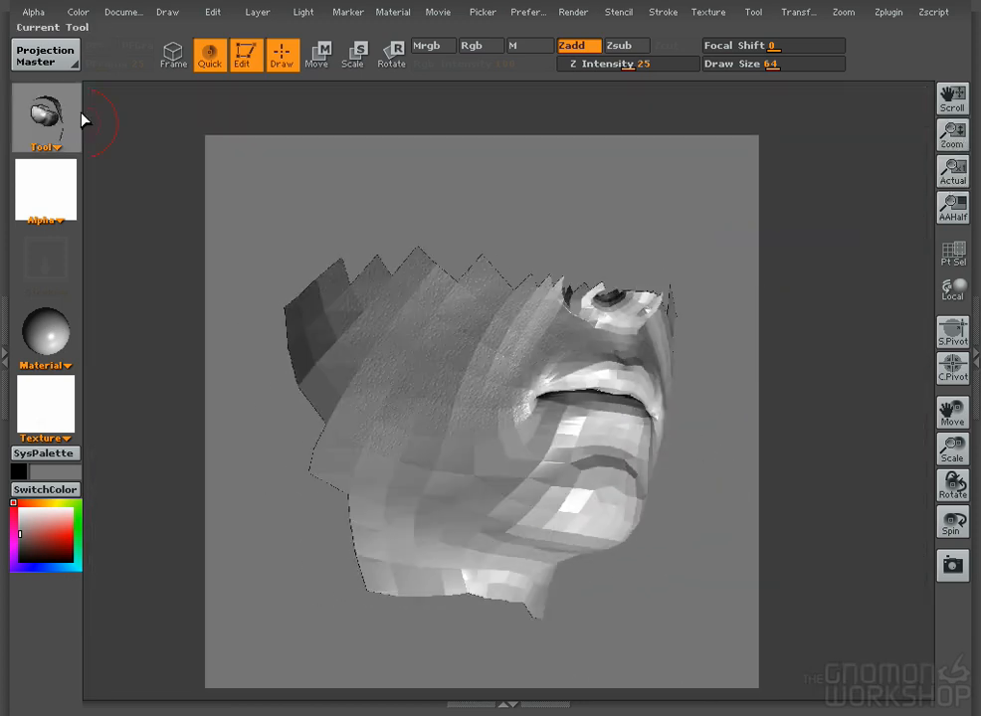
left_click(69, 55)
left_click(387, 552)
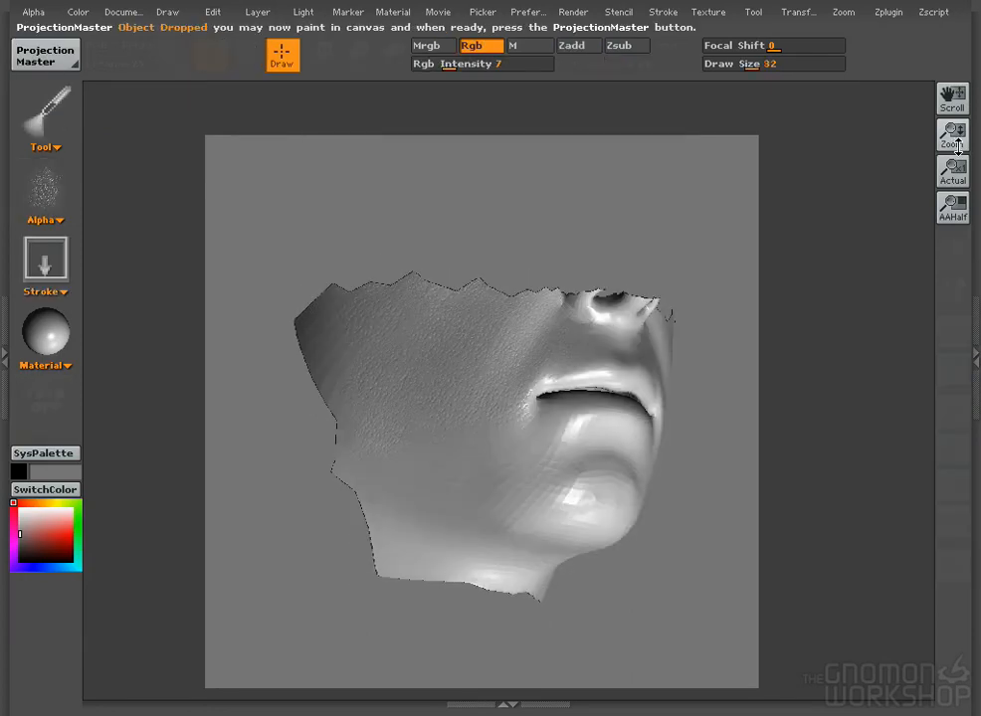
- View the canvas at actual size and stamp pores over the lower cheek and jawline
key("0")
left_click_drag(834, 534, 841, 558)
mouse_move(370, 487)
left_mouse_down()
mouse_move(416, 576)
mouse_move(463, 573)
left_mouse_up()
left_click_drag(454, 501, 515, 580)
left_click_drag(512, 487, 569, 585)
left_click_drag(467, 589, 531, 652)
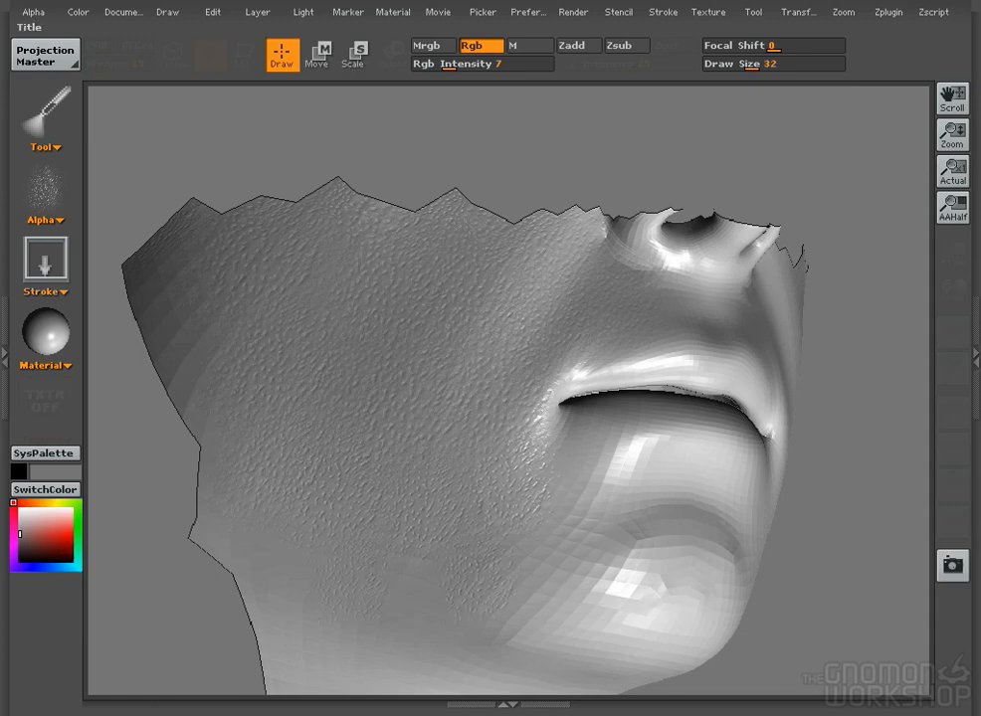
- Rotate the alpha a quarter turn and stamp pores beside the mouth corner and onto the chin
left_click(40, 15)
left_click(130, 310)
left_click_drag(552, 571, 598, 667)
left_click_drag(581, 497, 613, 584)
left_click_drag(592, 465, 615, 501)
mouse_move(637, 565)
left_mouse_down()
mouse_move(696, 631)
mouse_move(665, 617)
left_mouse_up()
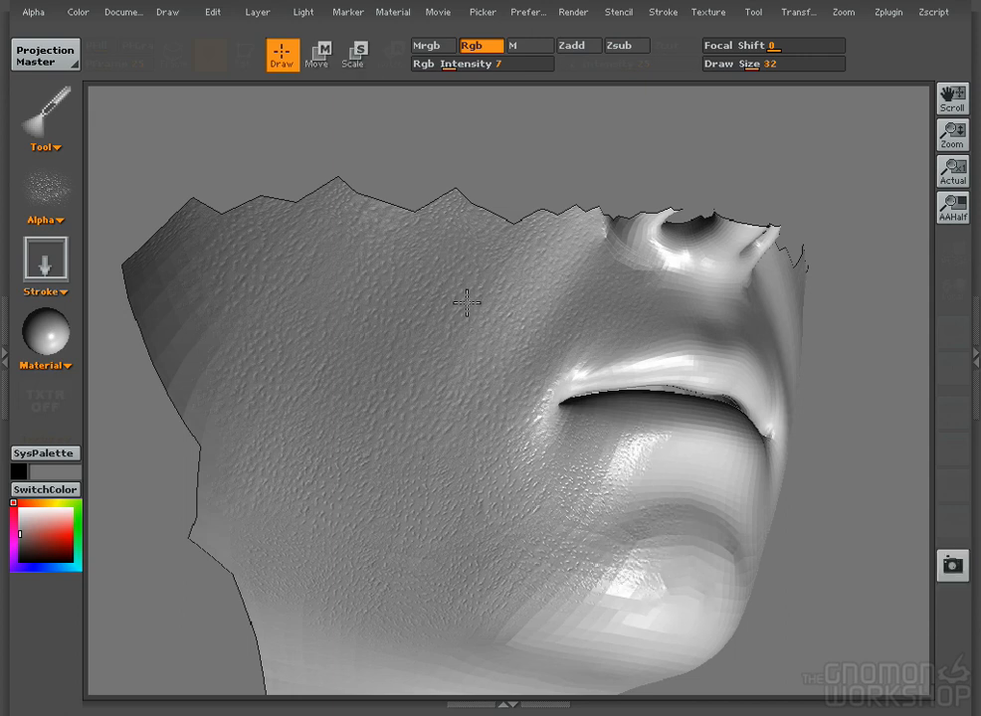
- Pick up the painted detail, turn the lower face to its other side, and drop it for painting at actual size
left_click(46, 56)
left_click(394, 550)
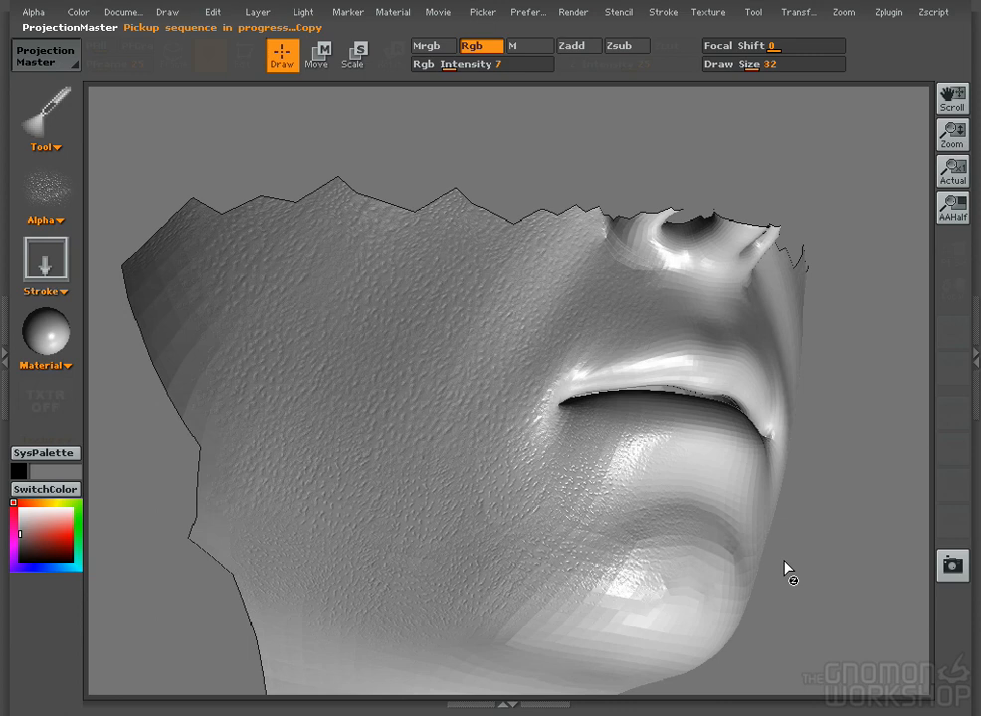
left_click_drag(838, 538, 208, 449)
left_click_drag(953, 144, 952, 119)
left_click(279, 550, "alt")
mouse_move(700, 596)
left_mouse_down()
mouse_move(708, 556)
mouse_move(722, 574)
left_mouse_up()
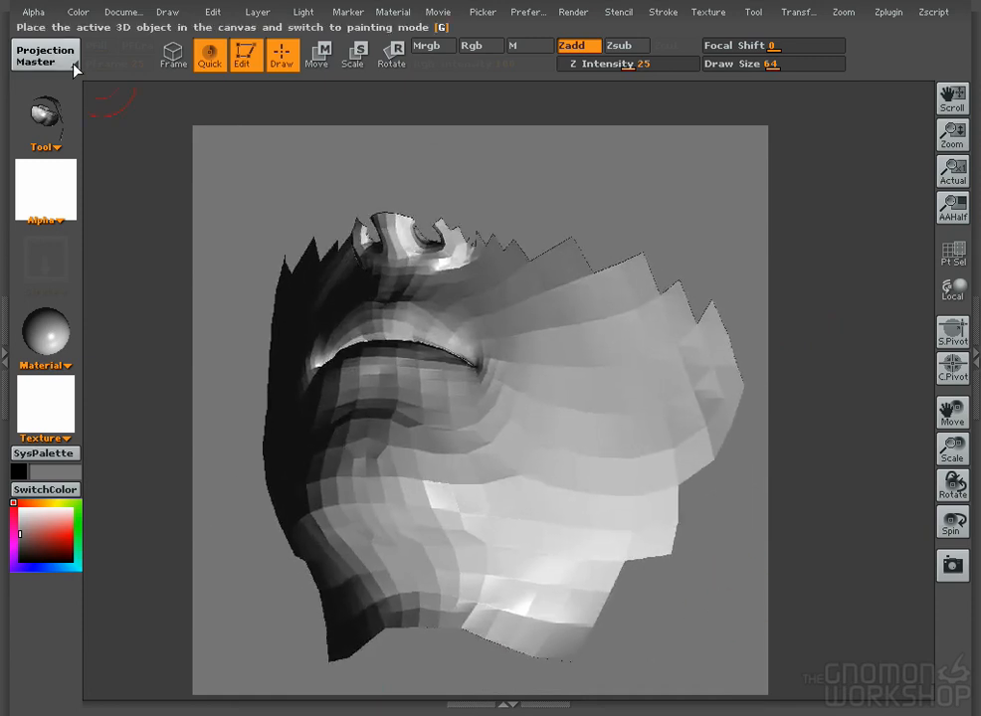
left_click(50, 56)
left_click(398, 544)
left_click(954, 176)
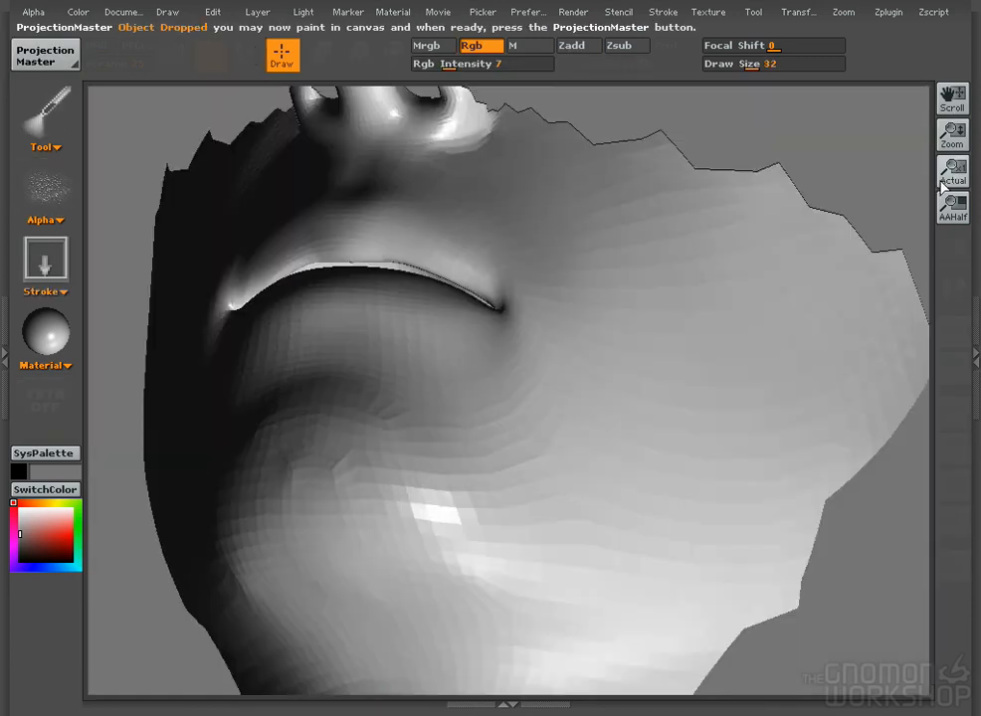
- Reposition the light so it shines on the mouth and chin from below, undoing stray marks
mouse_move(295, 14)
left_click(350, 65)
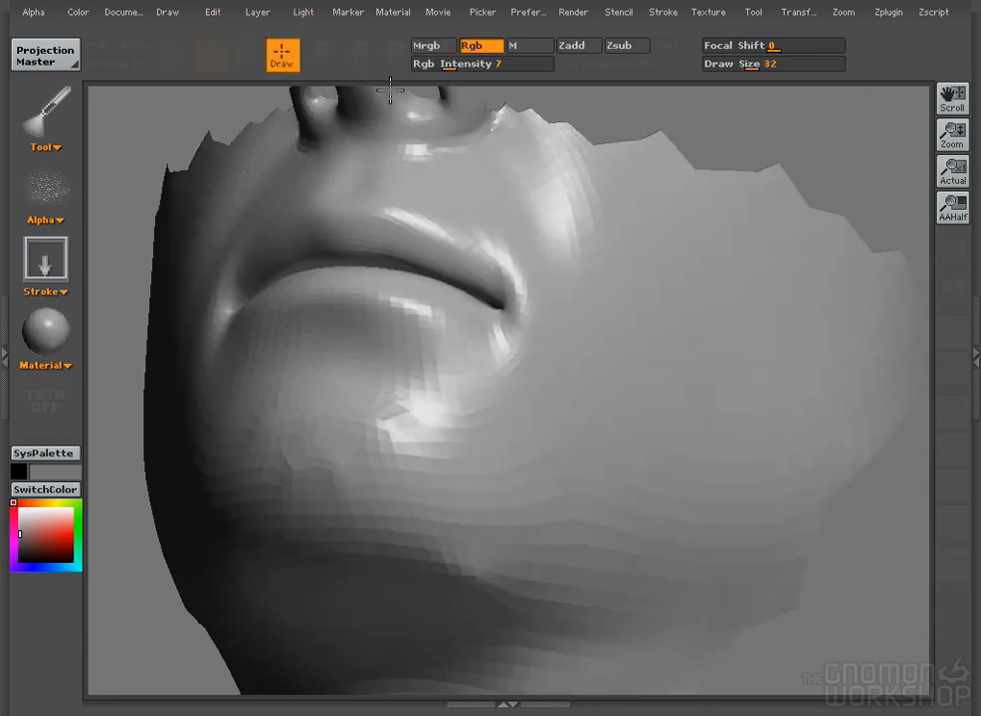
left_click(334, 73)
key("ctrl+z")
left_click_drag(533, 466, 531, 466)
left_click(343, 108)
key("ctrl+z")
- Stamp pores below the lower lip, over the chin and along the other side of the jaw
left_click_drag(348, 317, 383, 335)
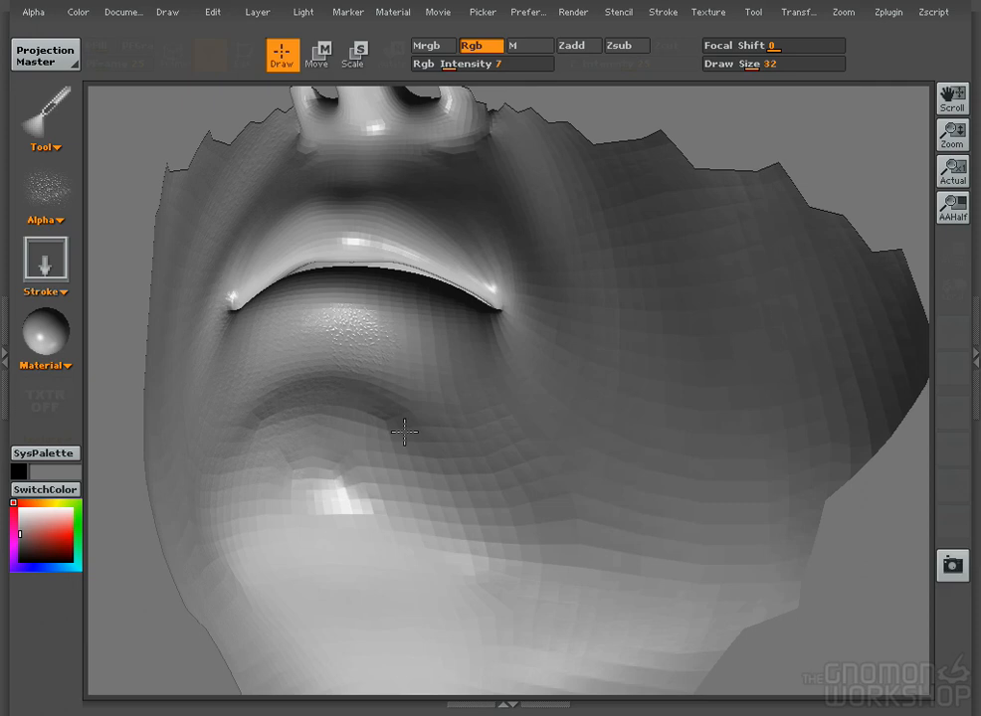
left_click_drag(487, 480, 521, 517)
left_click_drag(405, 501, 451, 561)
left_click_drag(339, 443, 354, 568)
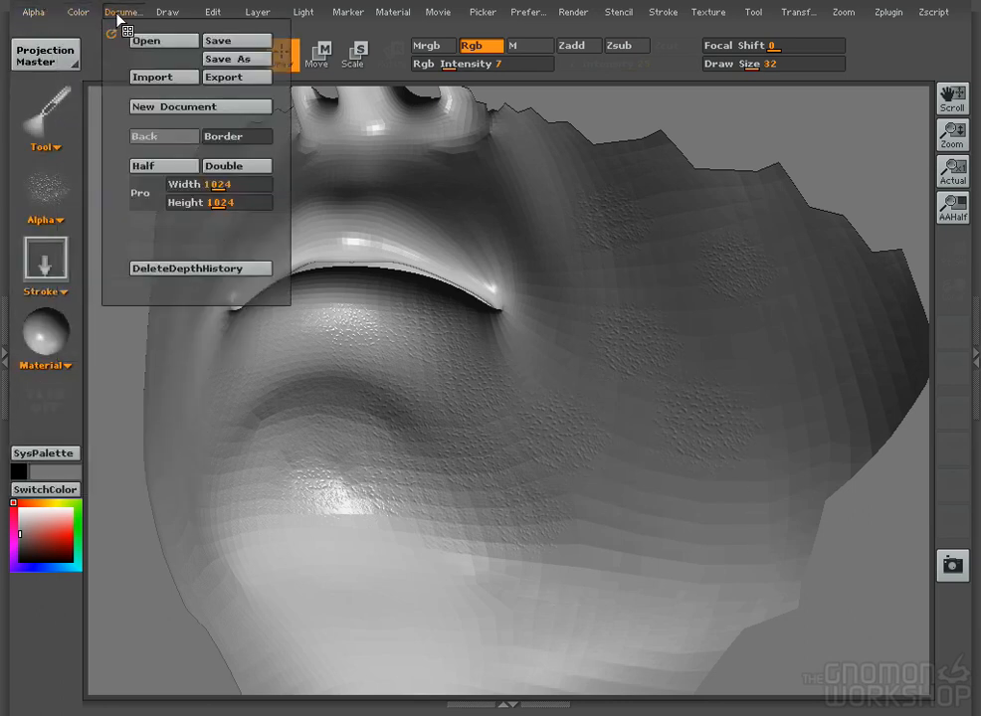
- Rotate the alpha a quarter turn, fill the cheek and mouth corner with pores, and pick up the painting
mouse_move(40, 12)
left_click(128, 301)
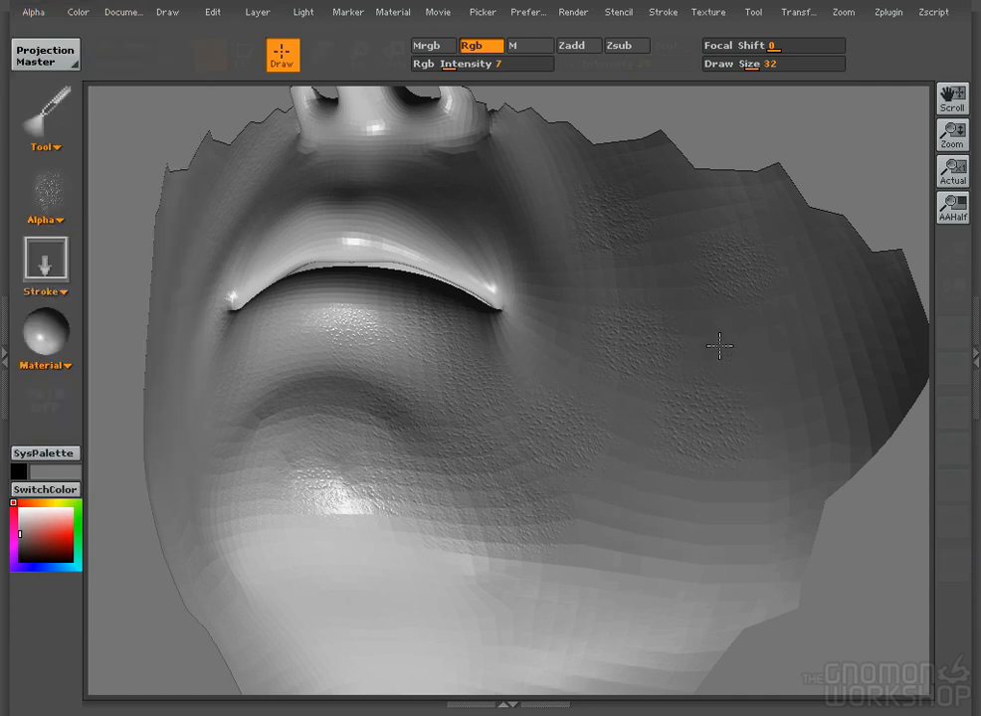
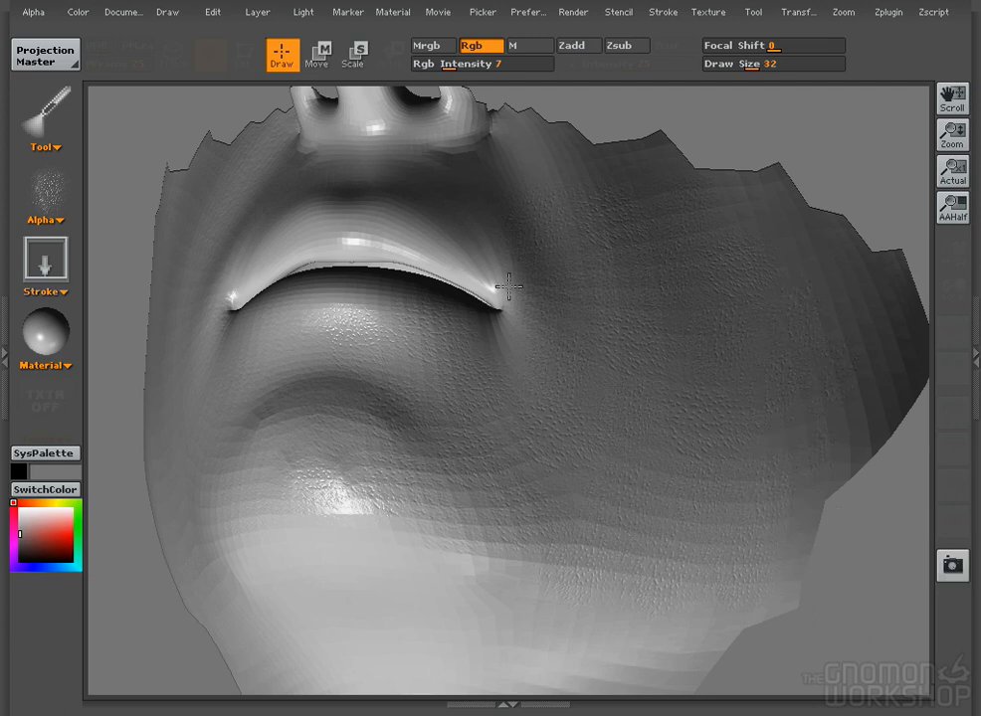
left_click_drag(501, 336, 501, 337)
left_click(45, 55)
left_click(420, 550)
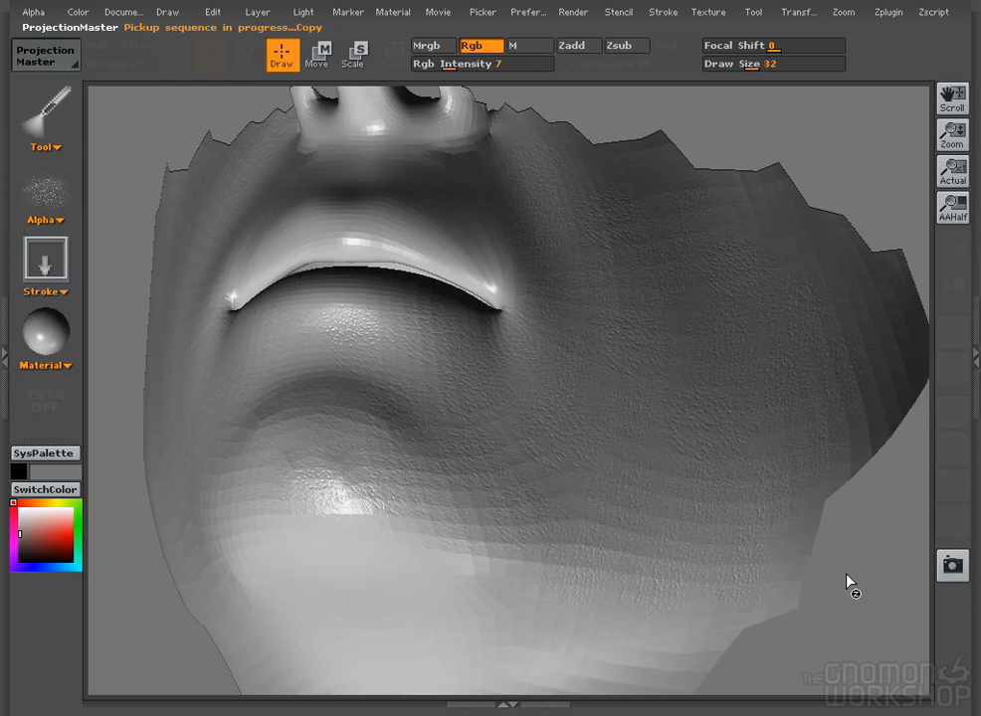
- Begin exporting the texture as a Photoshop file, creating and opening a geo_Head folder inside the bmp folder
left_click_drag(875, 593, 795, 420, "alt")
left_click(45, 406)
left_click(164, 579)
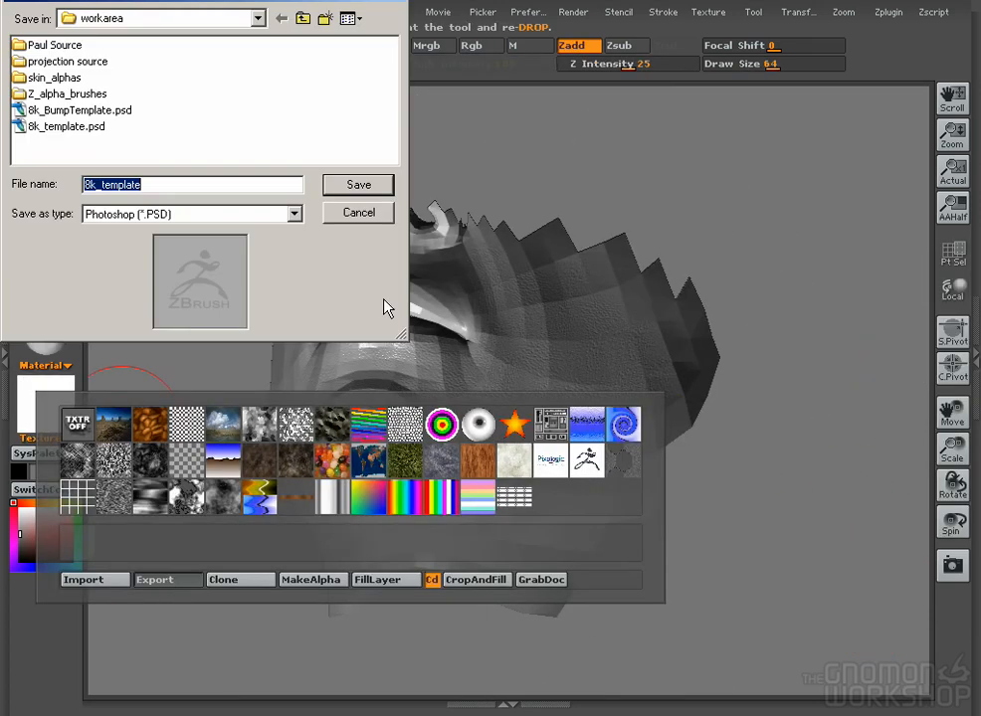
left_click(302, 18)
double_click(40, 45)
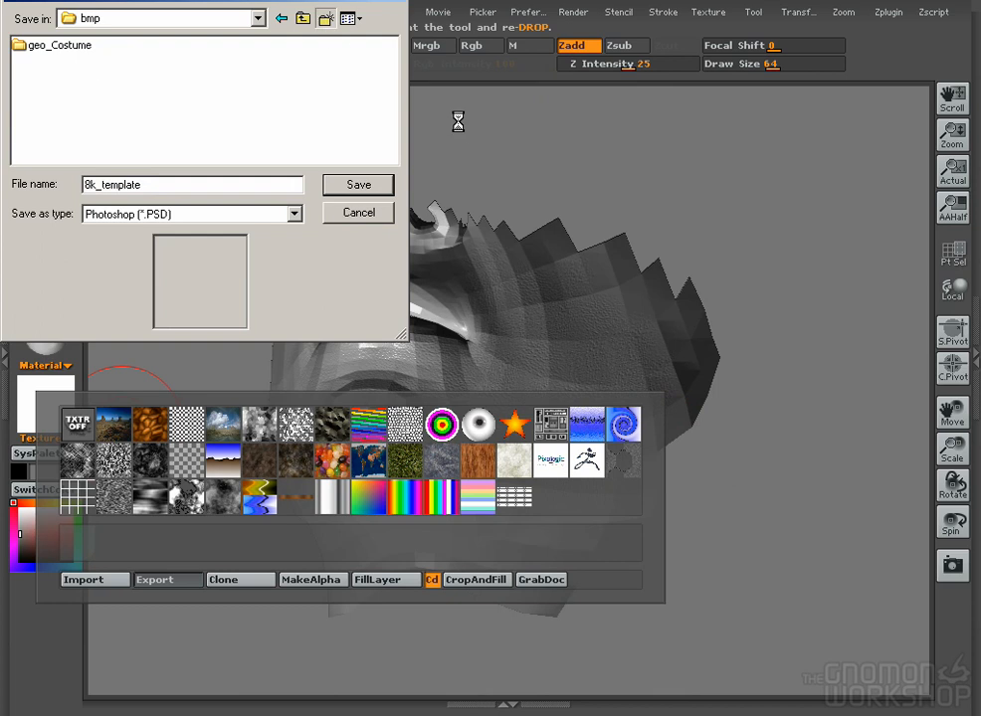
left_click(325, 18)
type("geo_head")
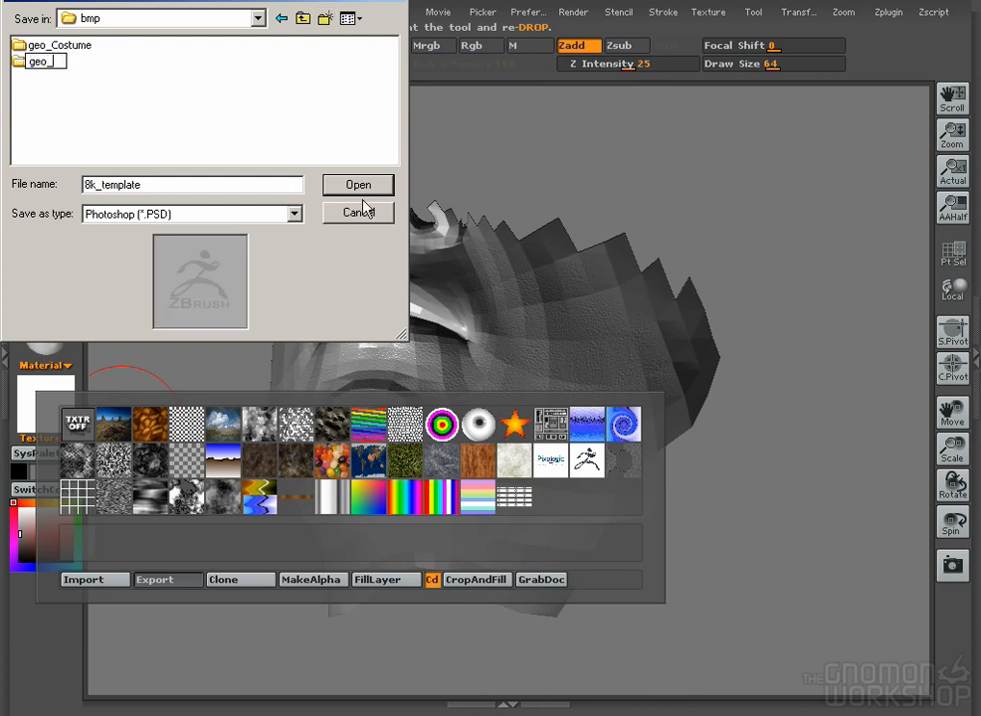
key("Return")
double_click(52, 62)
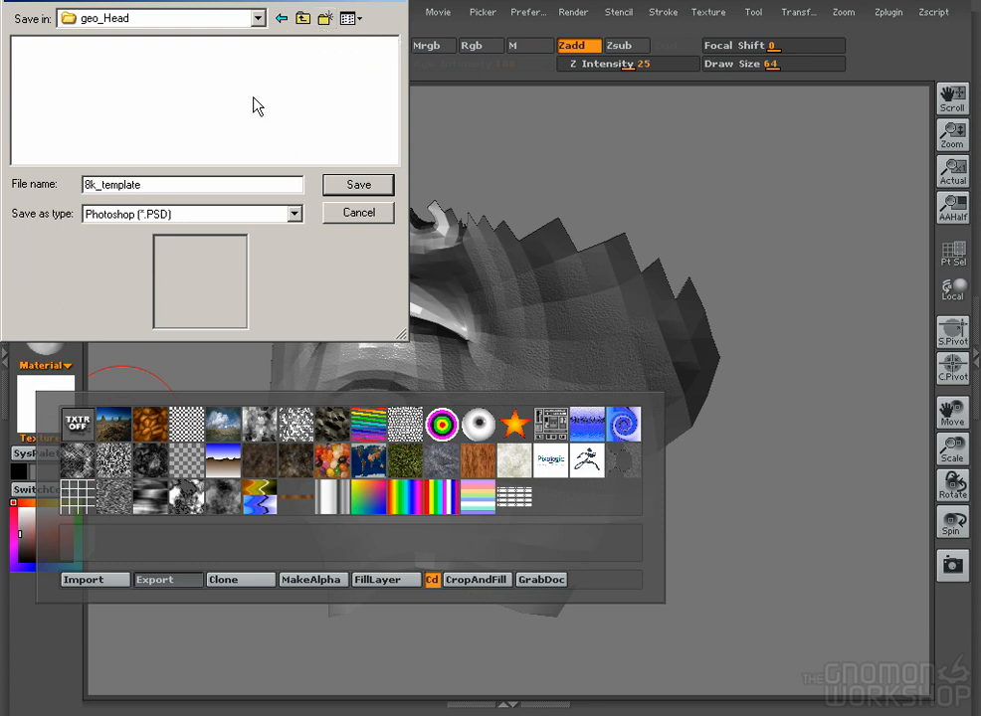
- Name the exported texture geo_pores.bmp_A01 and save it in the geo_Head folder
double_click(144, 184)
type("geo_pores.bmp_A01")
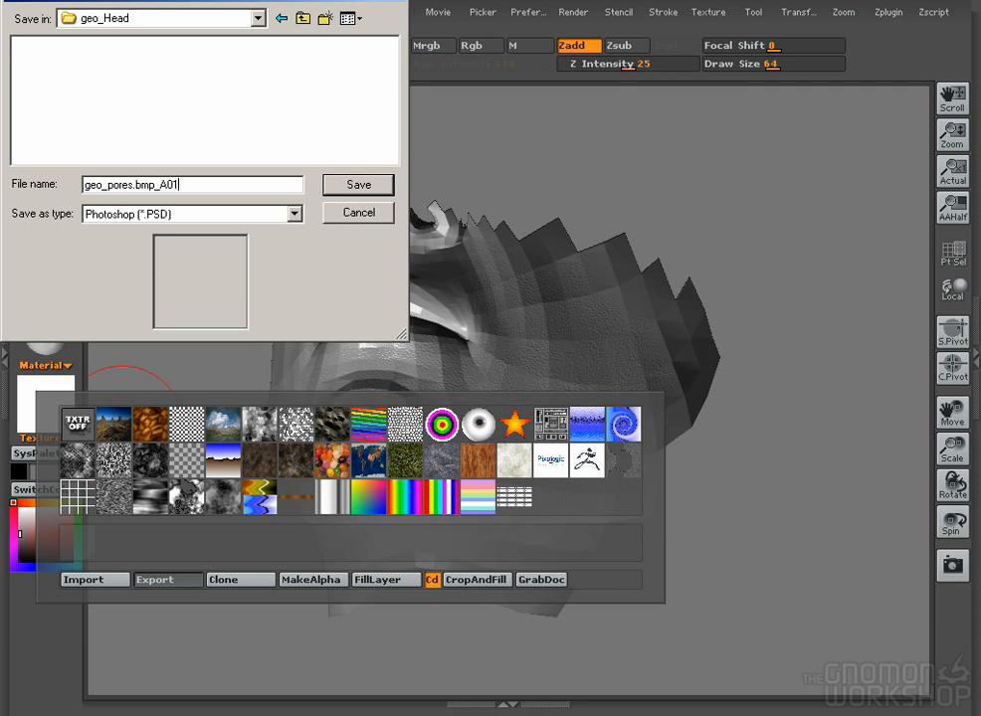
key("Return")
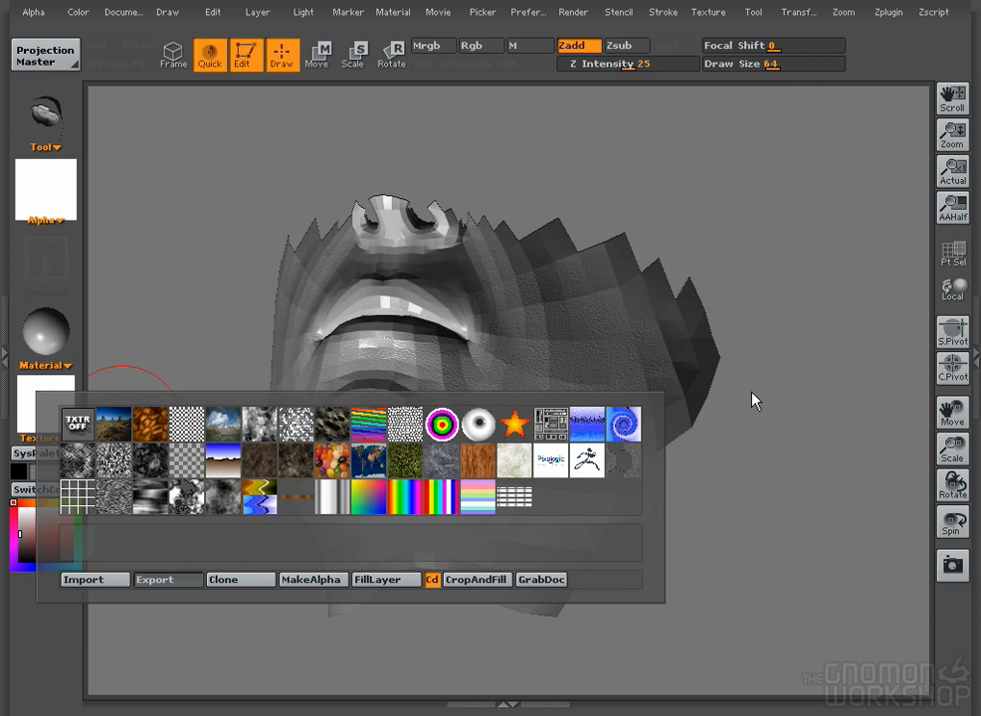
- Unhide the whole head and reposition the light so it shines on the face from the upper front
mouse_move(753, 399)
left_mouse_down()
mouse_move(751, 518)
mouse_move(738, 587)
mouse_move(703, 495)
mouse_move(654, 418)
mouse_move(663, 482)
mouse_move(839, 421)
mouse_move(756, 438)
mouse_move(678, 432)
mouse_move(671, 444)
mouse_move(779, 416)
mouse_move(848, 416)
mouse_move(685, 440)
left_mouse_up()
left_click(770, 441, "ctrl+shift")
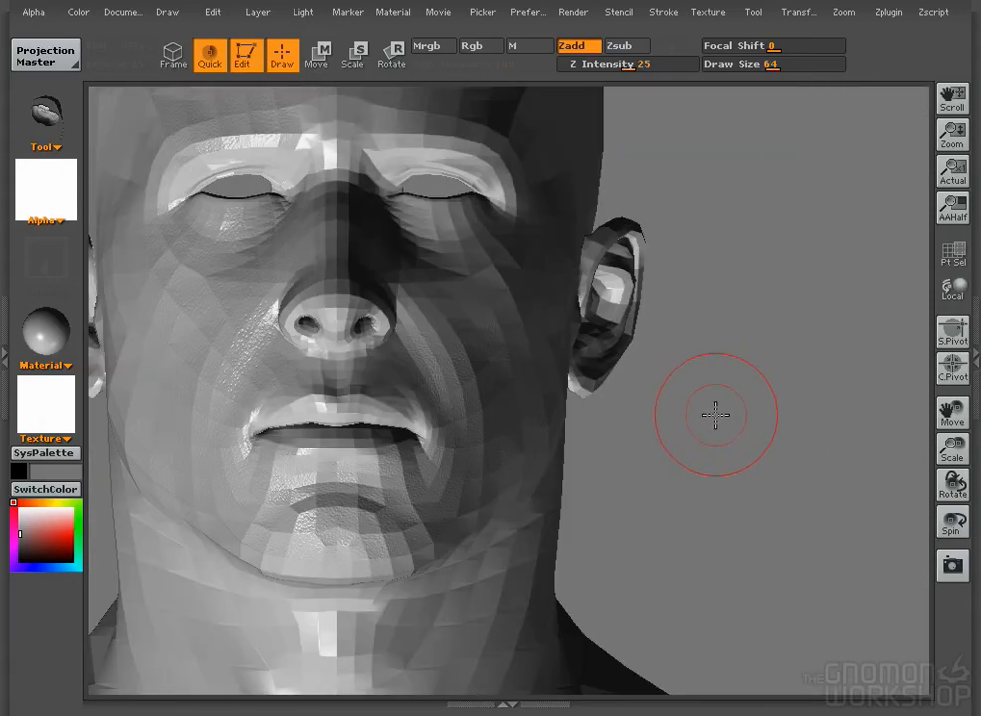
left_click(306, 12)
left_click(352, 76)
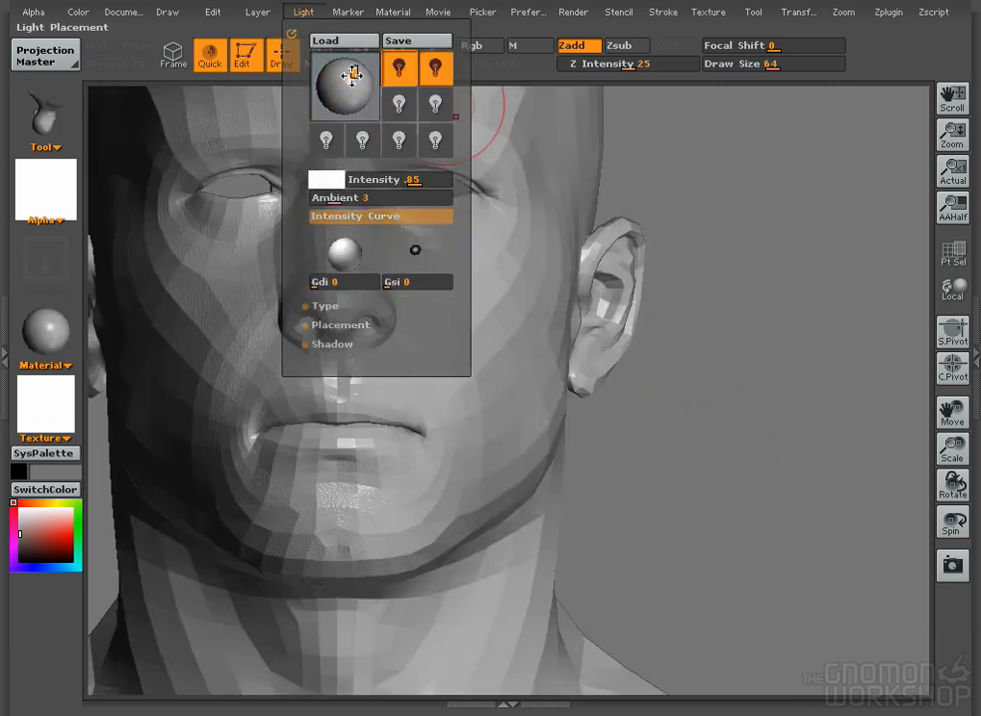
- Turn the head to a three-quarter view, isolate the face from forehead to mouth, and drop it for colour painting
mouse_move(631, 456)
left_mouse_down()
mouse_move(609, 454)
mouse_move(804, 449)
mouse_move(676, 420)
mouse_move(724, 454)
mouse_move(584, 448)
mouse_move(162, 366)
left_mouse_up()
left_click_drag(952, 136, 952, 125)
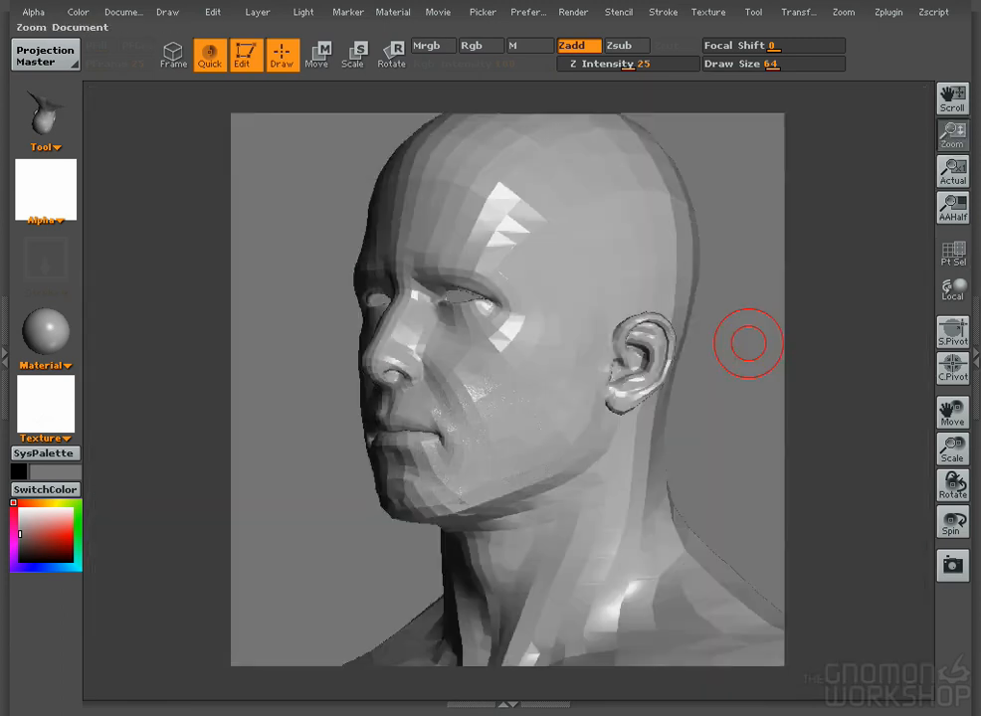
left_click_drag(333, 223, 642, 462, "ctrl+shift")
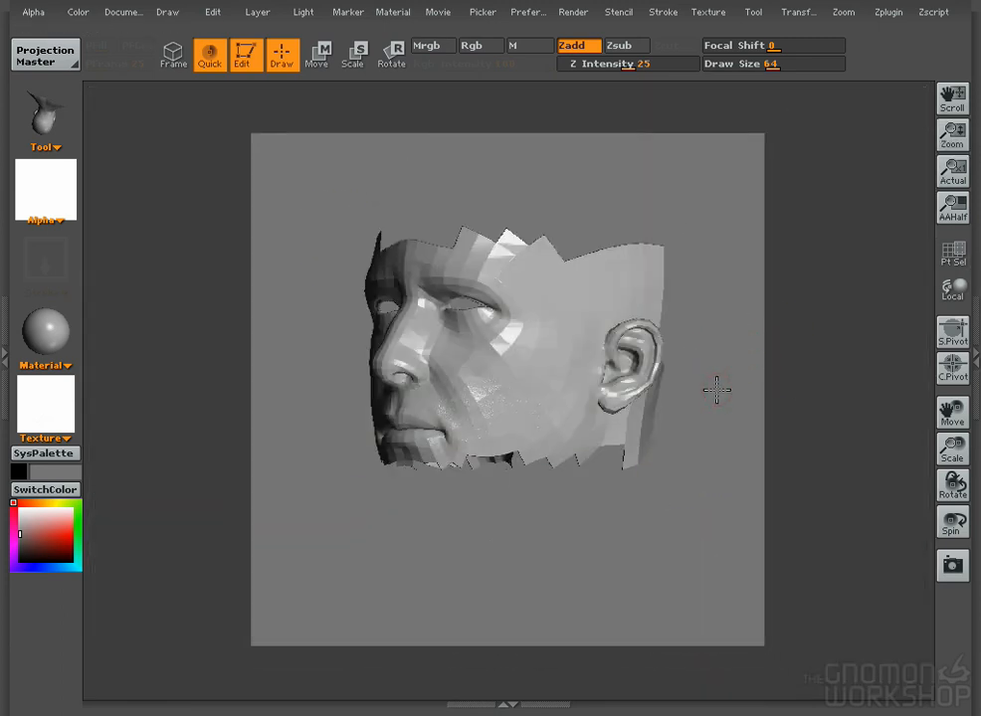
key("f")
left_click_drag(668, 563, 598, 569)
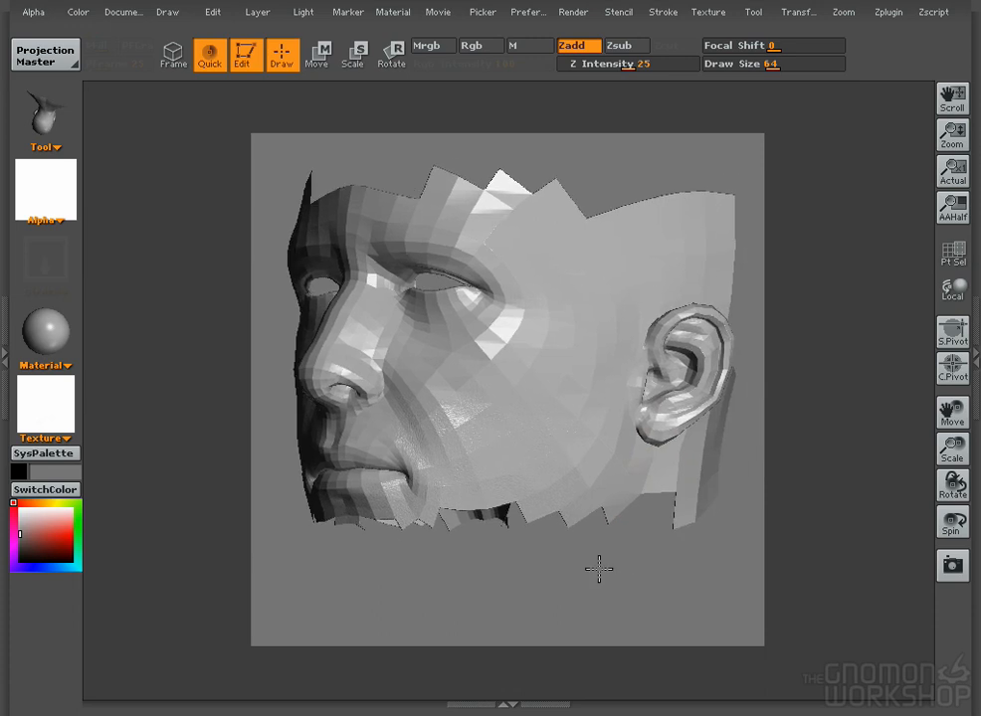
left_click(49, 63)
left_click(404, 552)
left_click_drag(952, 135, 950, 151)
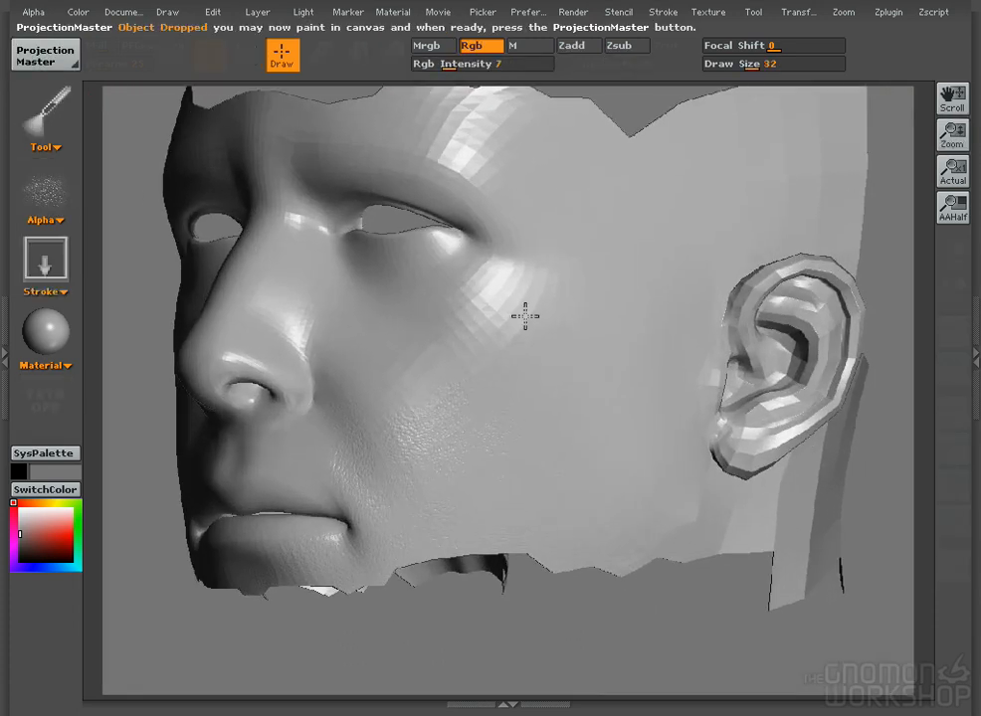
- Move the light to the nose side of the face so it rakes across the cheek
left_click(303, 12)
left_click(342, 82)
left_click(362, 96)
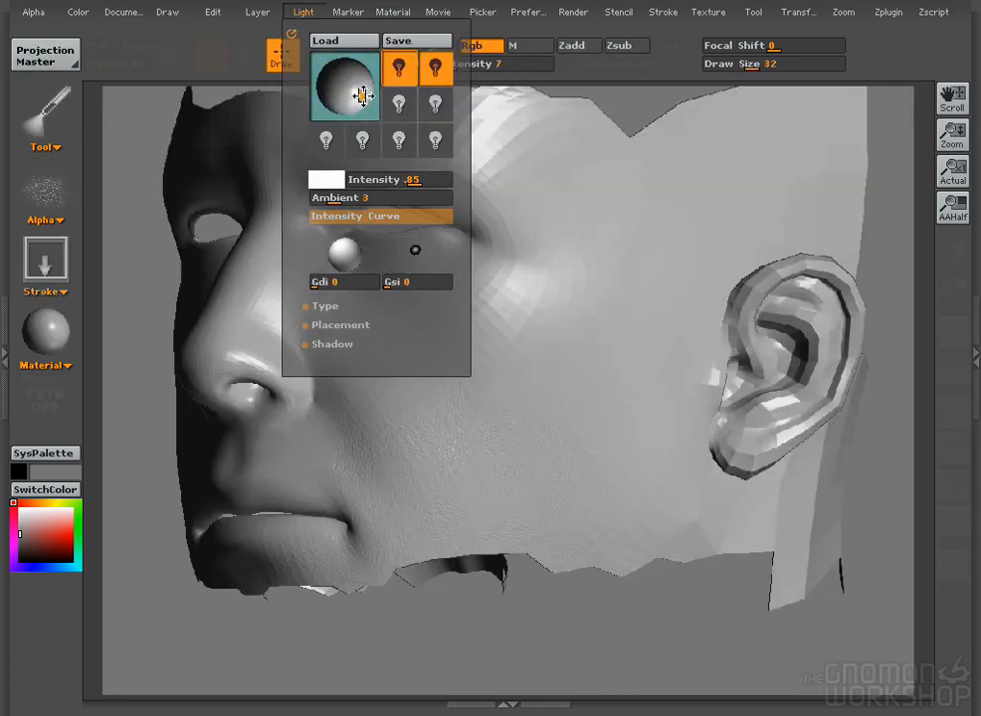
left_click(361, 101)
left_click(333, 99)
left_click(319, 75)
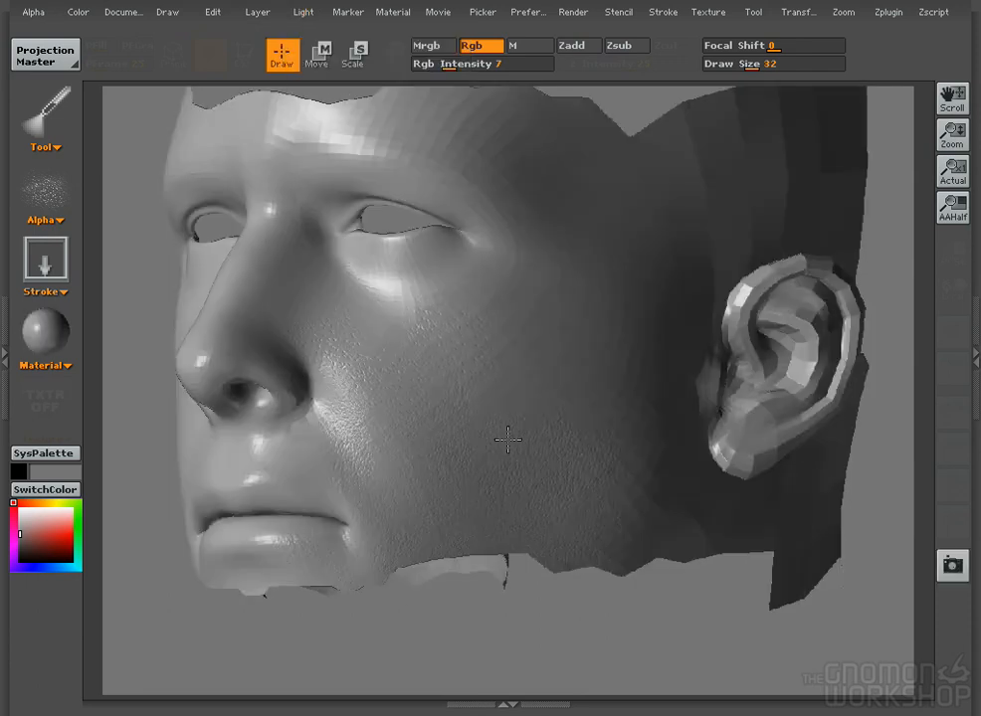
- Stamp pores over the cheek, under the eye, beside the nose and on the temple, then pick up the painting
key("ctrl+z")
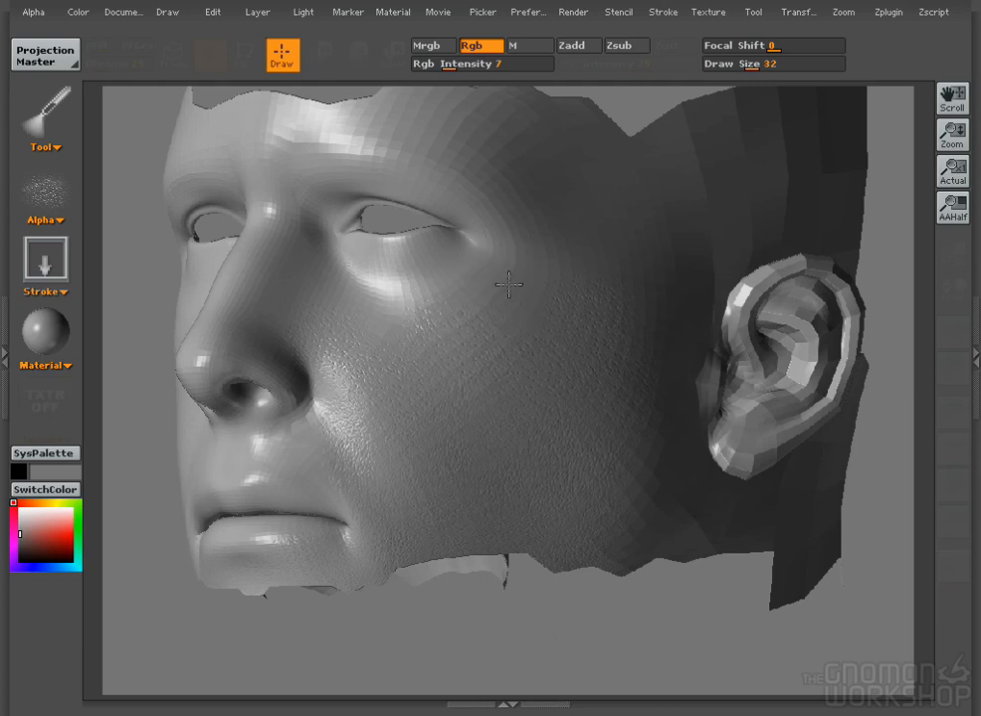
mouse_move(537, 335)
left_mouse_down()
mouse_move(432, 339)
mouse_move(416, 361)
mouse_move(421, 259)
mouse_move(456, 332)
left_mouse_up()
left_click_drag(438, 280, 455, 327)
left_click_drag(300, 246, 318, 308)
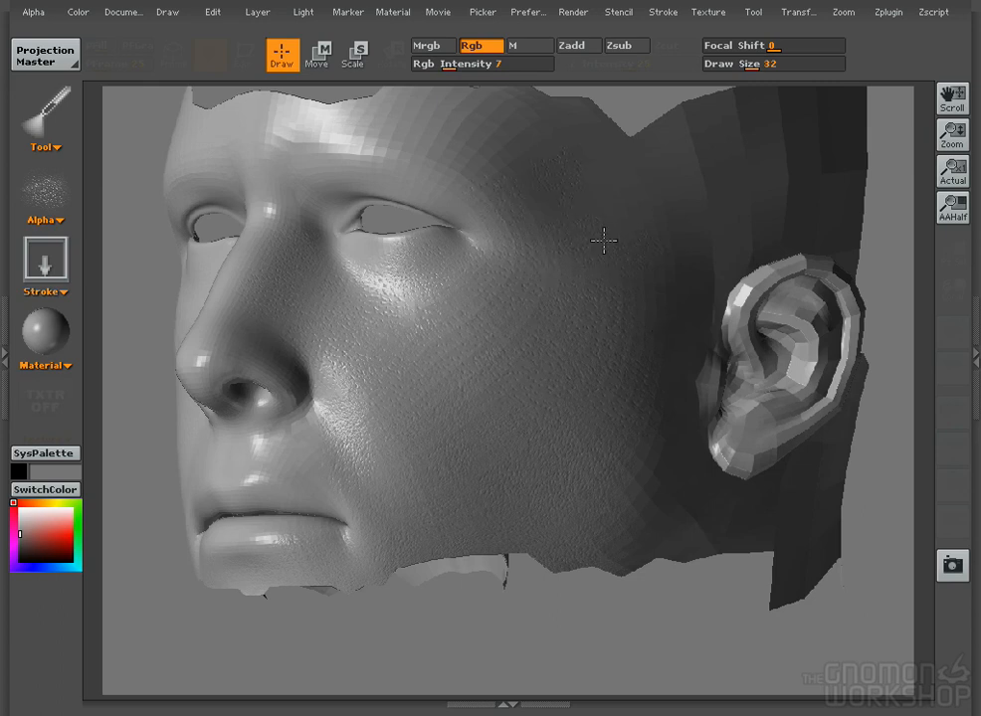
left_click_drag(655, 252, 642, 202)
left_click_drag(697, 264, 677, 255)
left_click(45, 55)
left_click(379, 549)
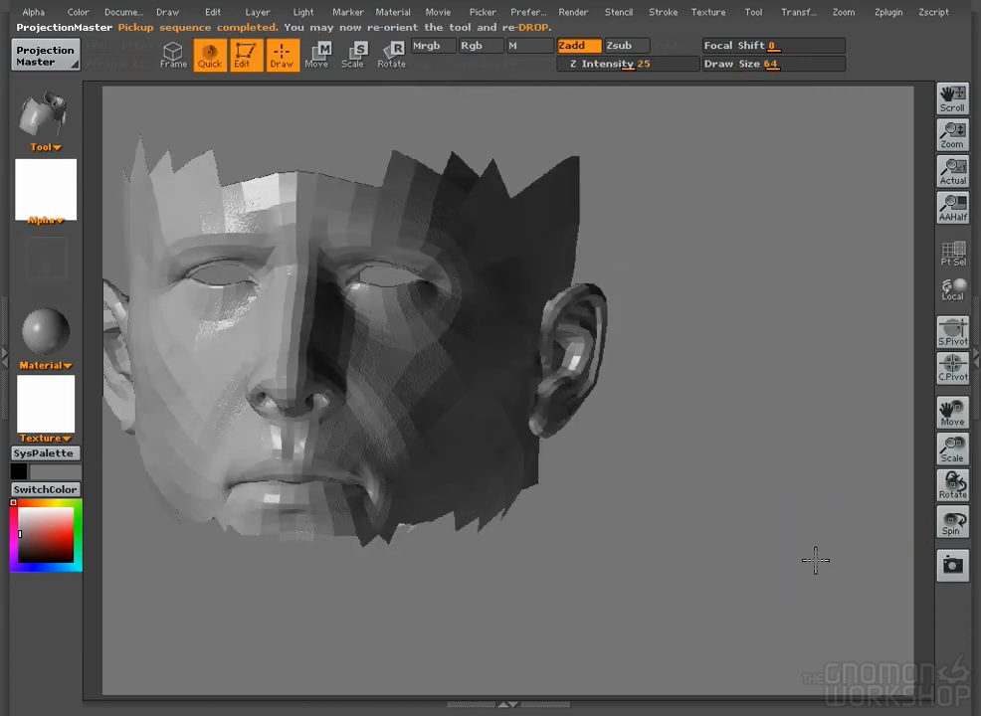
- Unhide the whole head, isolate the forehead and upper skull from the front, and centre it to fill the canvas
left_click_drag(667, 463, 805, 498)
left_click(711, 460, "ctrl+shift")
left_click_drag(496, 525, 743, 372)
left_click_drag(624, 373, 174, 87, "ctrl+shift")
left_click_drag(701, 328, 559, 329)
left_click(955, 343)
left_click_drag(952, 412, 950, 587)
left_click(891, 165, "alt")
left_click_drag(952, 136, 953, 203)
mouse_move(952, 450)
left_mouse_down()
mouse_move(952, 488)
mouse_move(952, 464)
left_mouse_up()
- Drop the forehead for colour painting and display it at actual size, cancelling the premature pickup
left_click(40, 52)
left_click(461, 550)
left_click(50, 58)
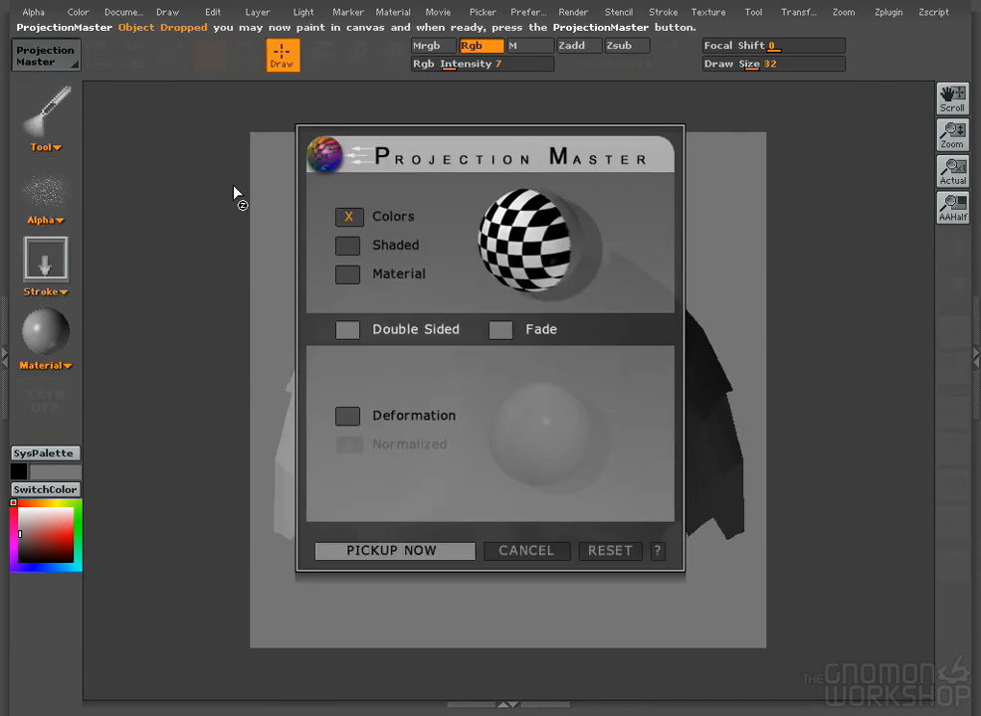
left_click(526, 551)
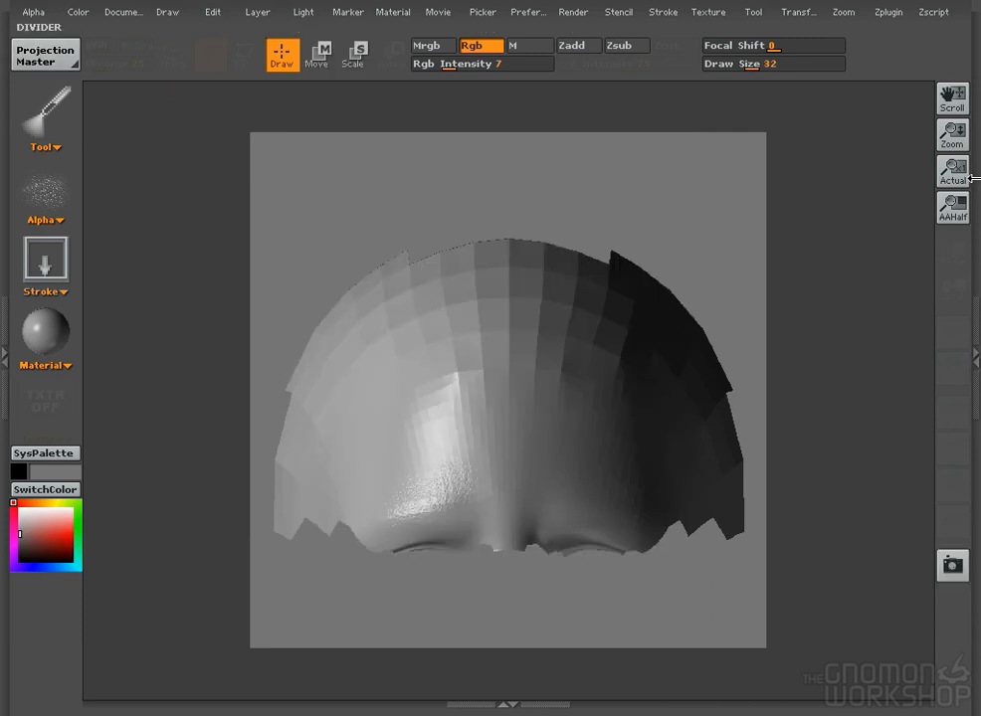
left_click(952, 172)
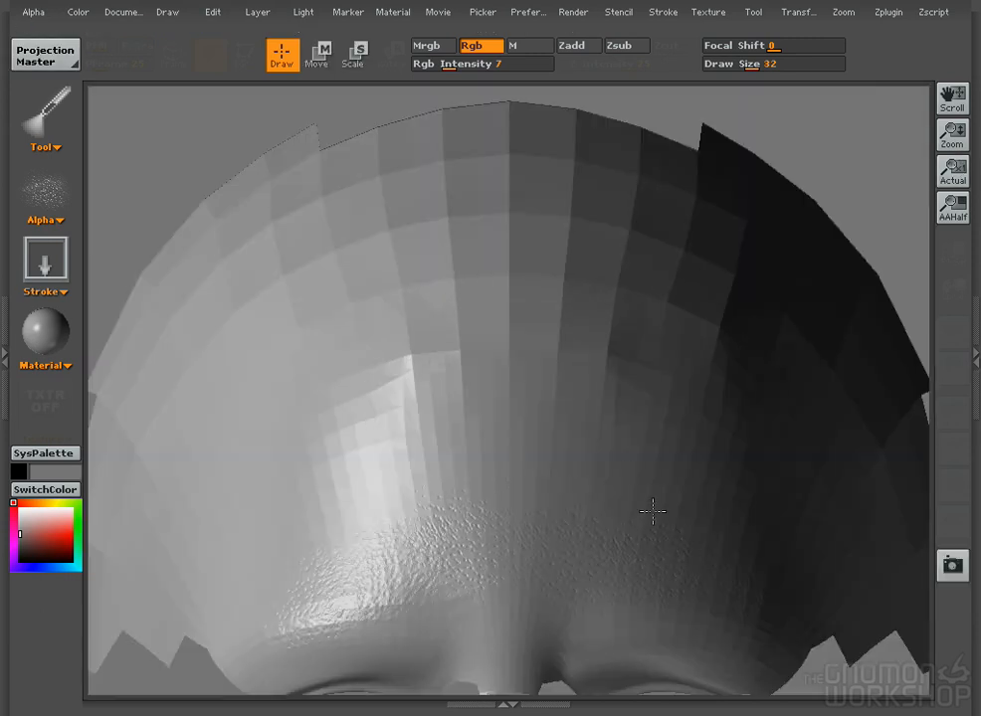
- Stamp pores across the forehead from the brows up toward the hairline and out to both sides
mouse_move(517, 527)
left_mouse_down()
mouse_move(328, 510)
mouse_move(432, 401)
mouse_move(511, 396)
mouse_move(530, 416)
left_mouse_up()
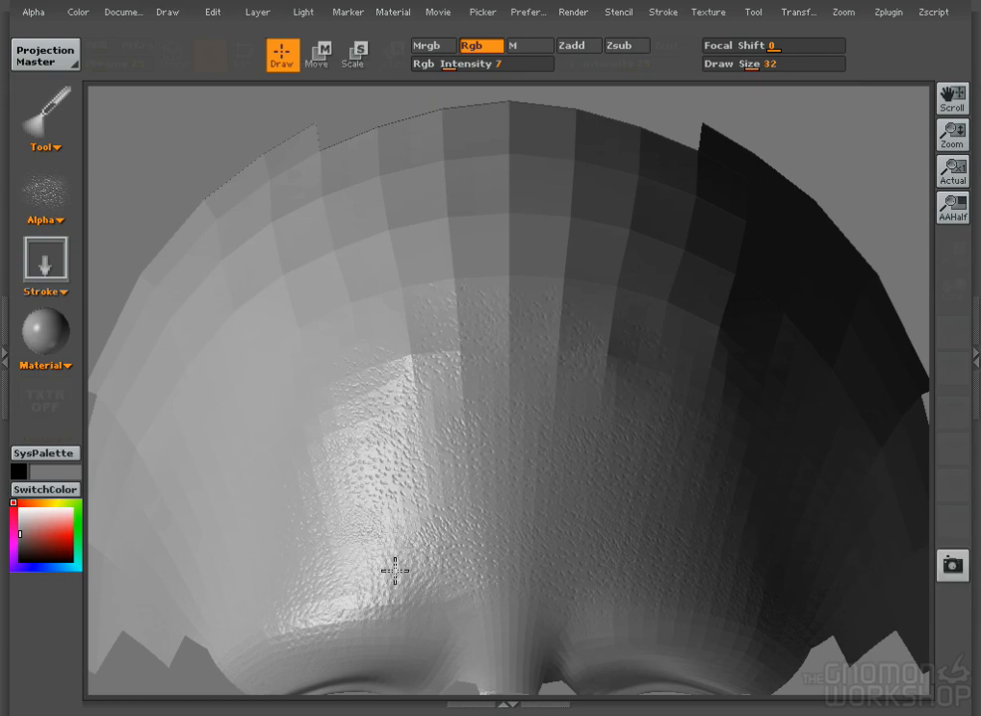
left_click_drag(385, 556, 247, 492)
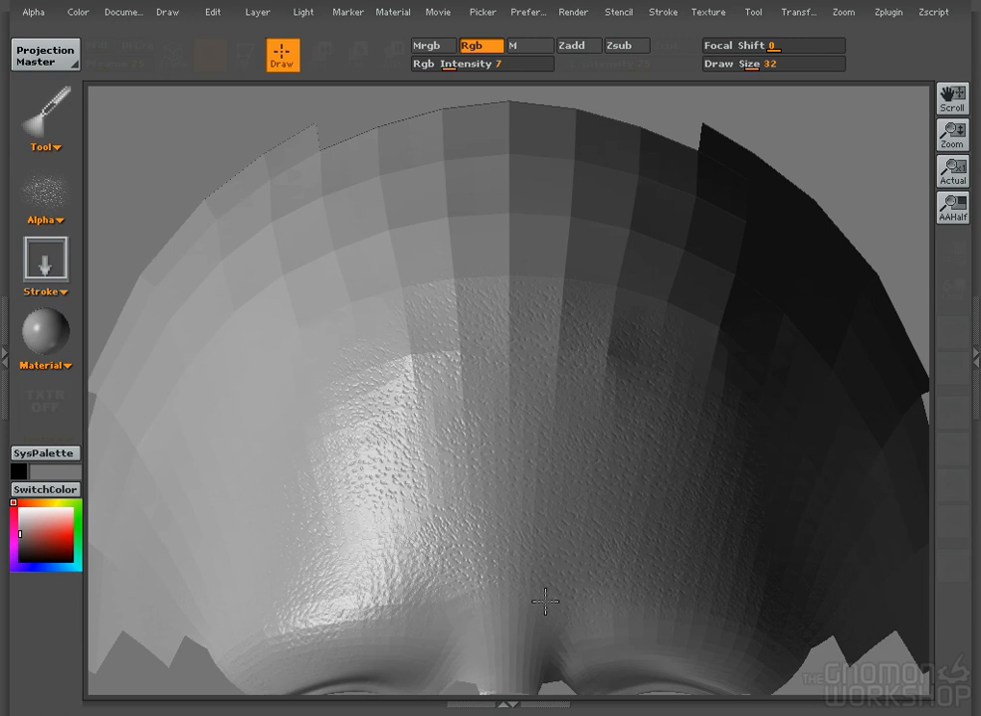
left_click_drag(544, 603, 561, 479)
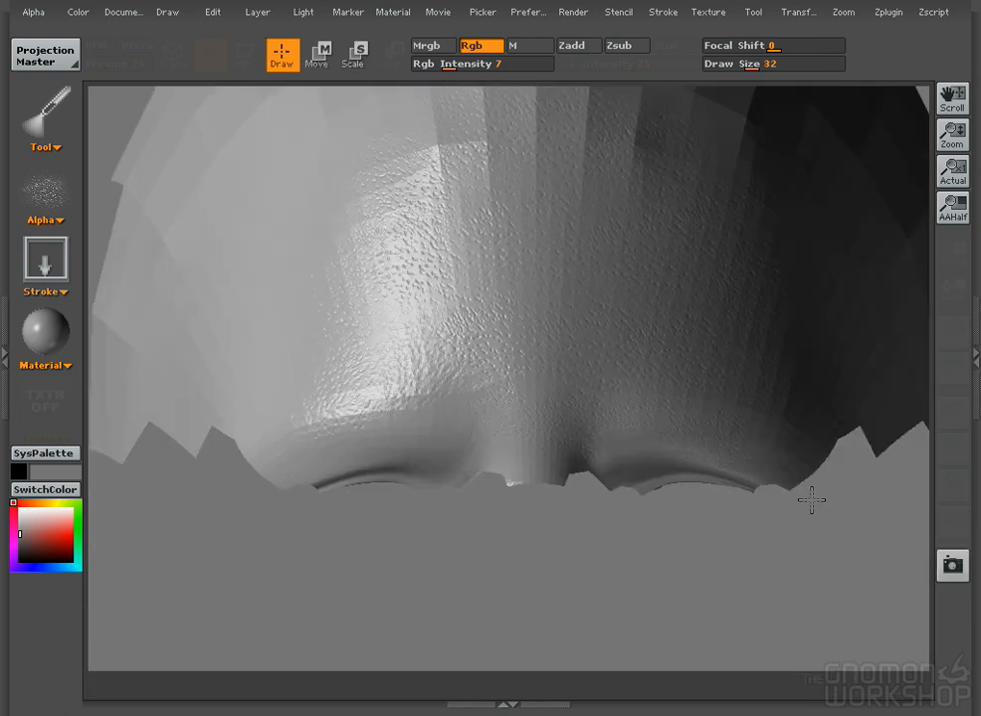
- Relight the forehead from the front and from below while extending the pores toward its sides
left_click(298, 12)
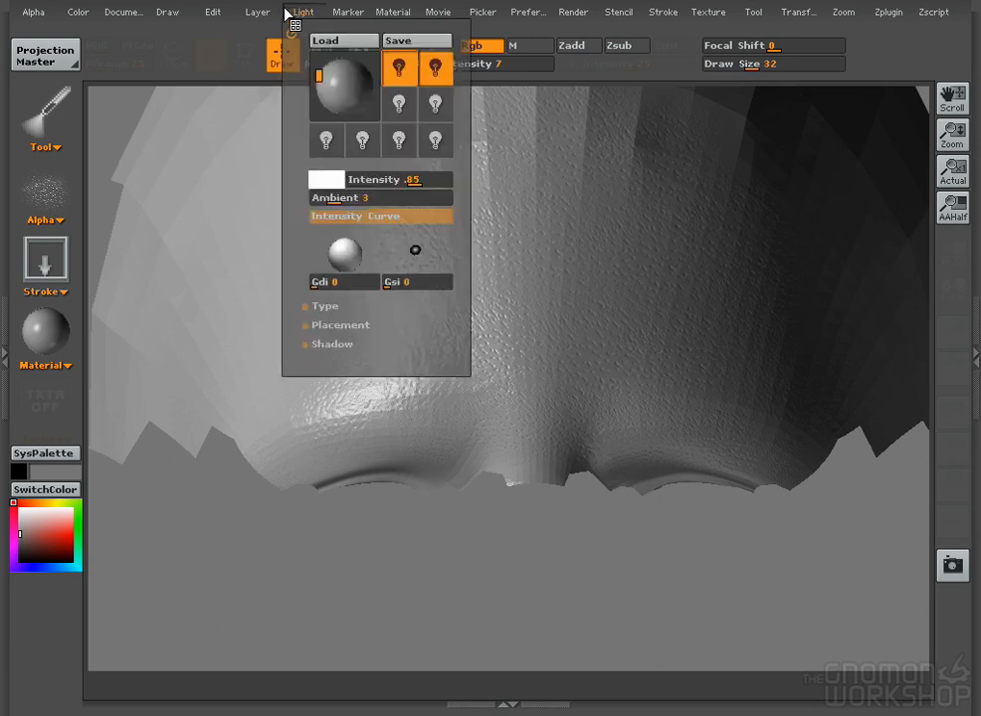
left_click(344, 85)
left_click_drag(385, 249, 342, 472)
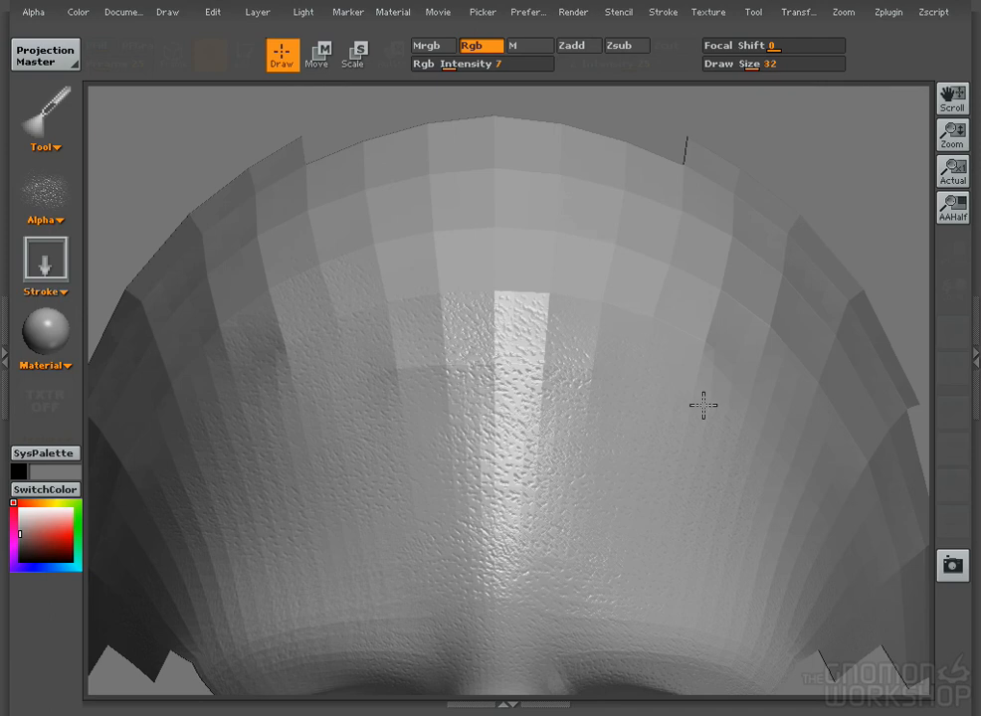
left_click(304, 13)
left_click(363, 76)
left_click(363, 101)
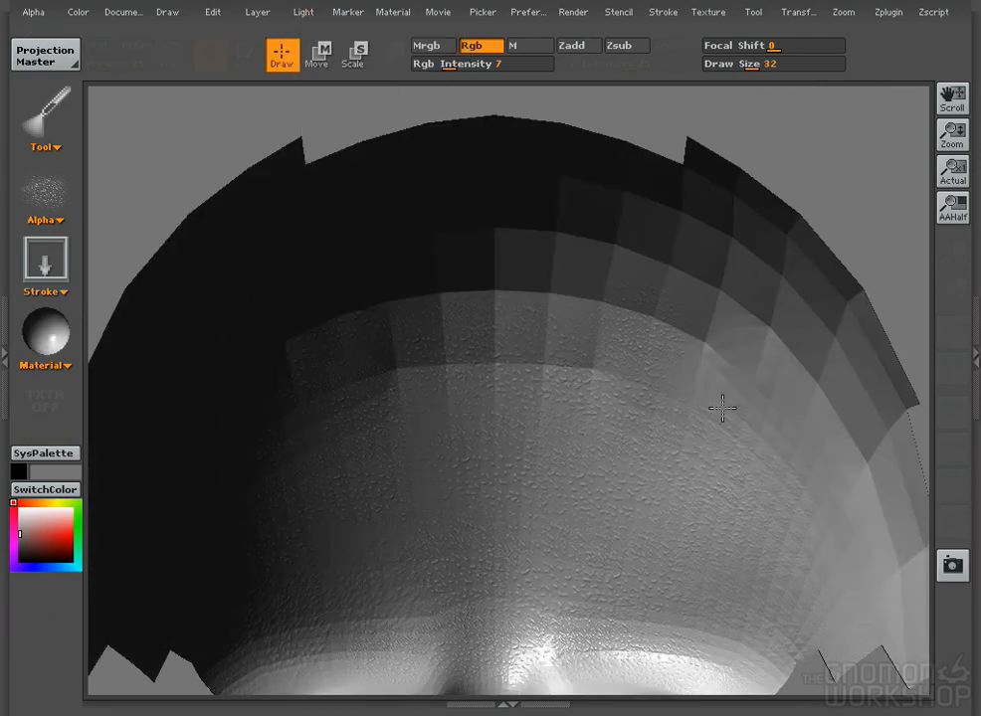
- Pick up the painted forehead and export the texture over the existing geo_pores.bmp_A01.PSD
left_click(46, 56)
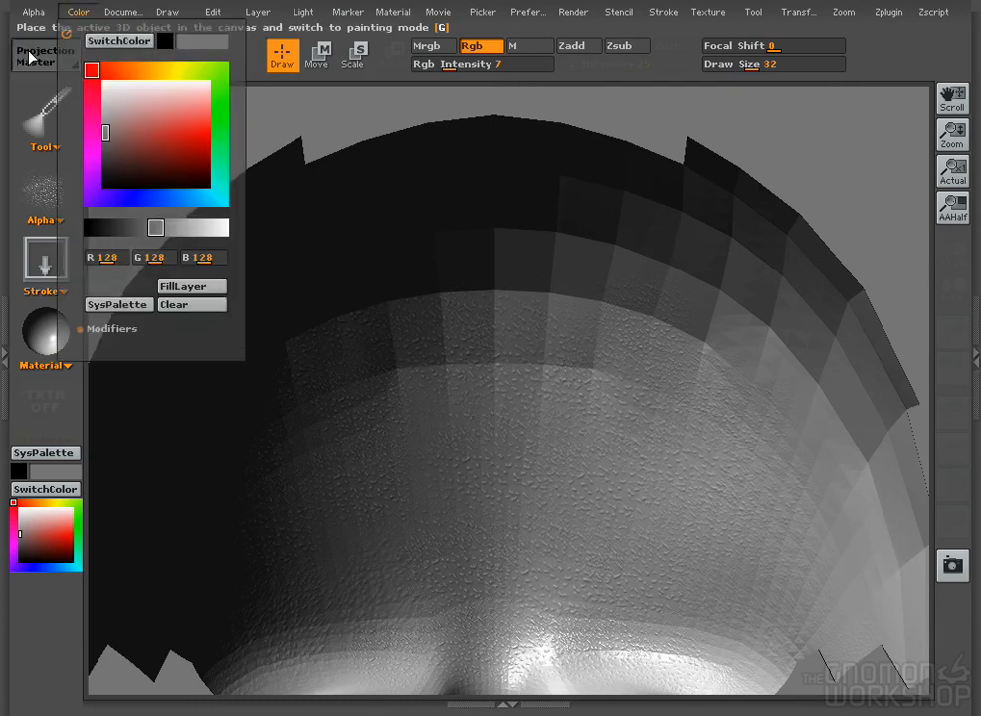
left_click(409, 554)
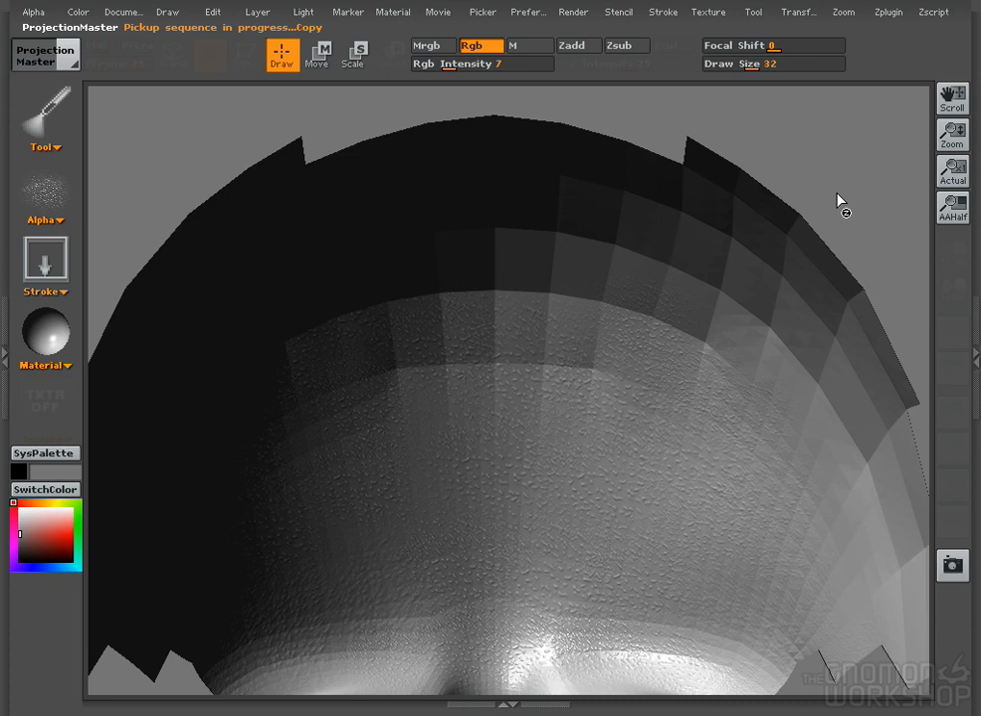
left_click(46, 410)
left_click(177, 589)
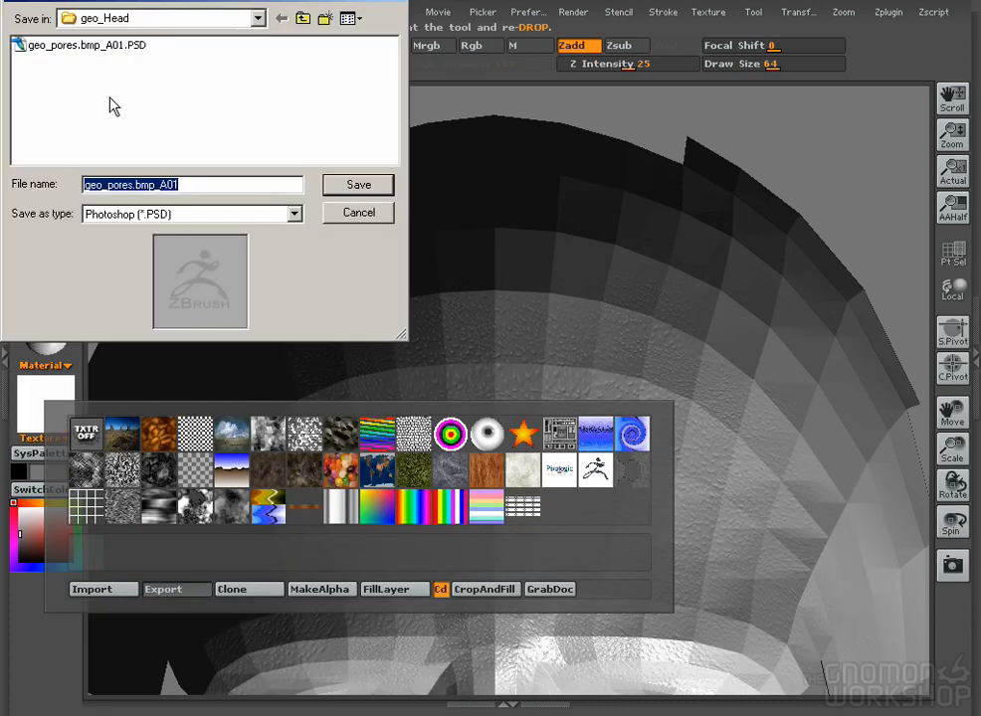
left_click(77, 51)
left_click(88, 64)
left_click(343, 185)
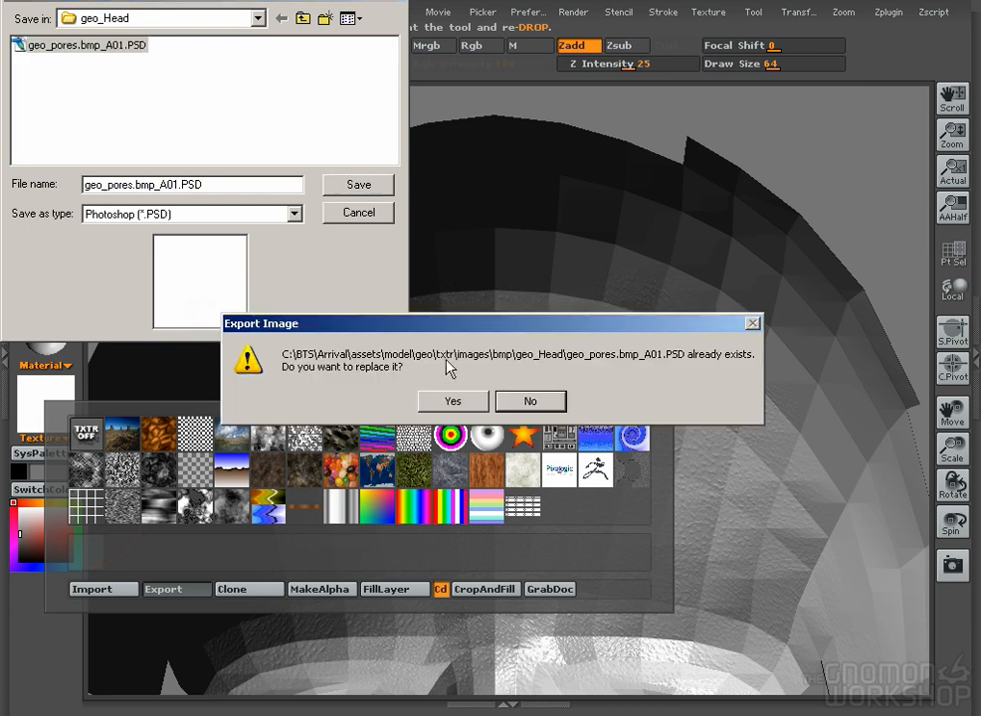
left_click(451, 401)
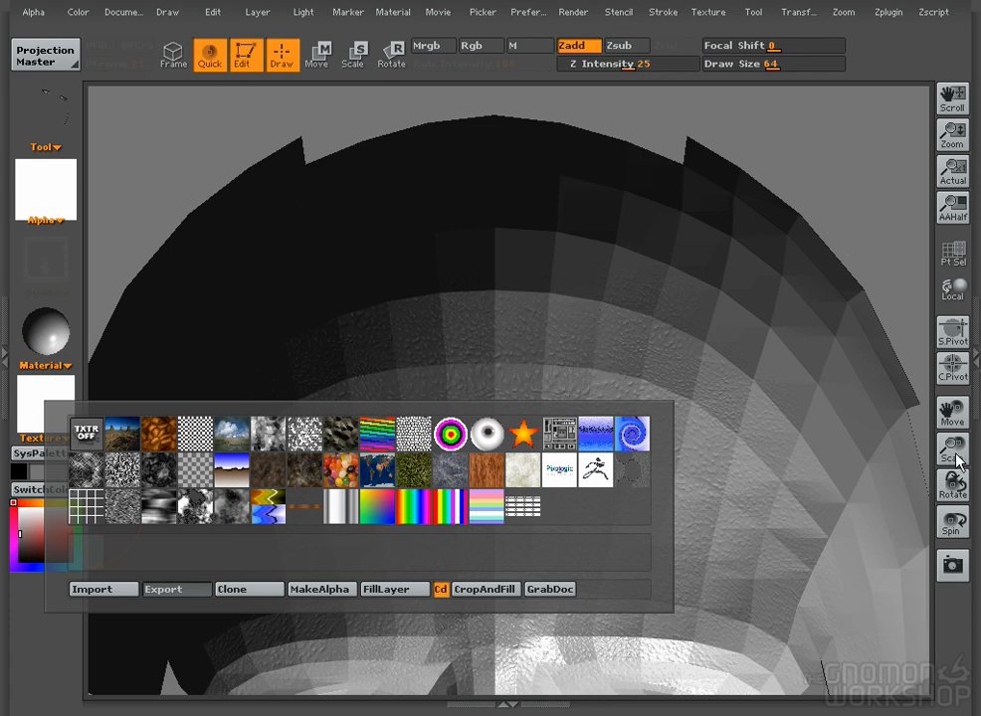
- Unhide the head, isolate the band around the eyes and nose bridge, and frame it from the front
left_click_drag(956, 455, 917, 453)
left_click_drag(871, 234, 875, 204)
left_click_drag(953, 455, 901, 448)
left_click_drag(692, 448, 637, 239)
left_click(740, 467, "ctrl+shift")
left_click_drag(646, 268, 749, 287)
left_click_drag(594, 278, 694, 318)
left_click_drag(600, 372, 459, 483, "ctrl+shift")
left_click_drag(669, 455, 554, 442)
left_click_drag(913, 373, 925, 345)
left_click(947, 409)
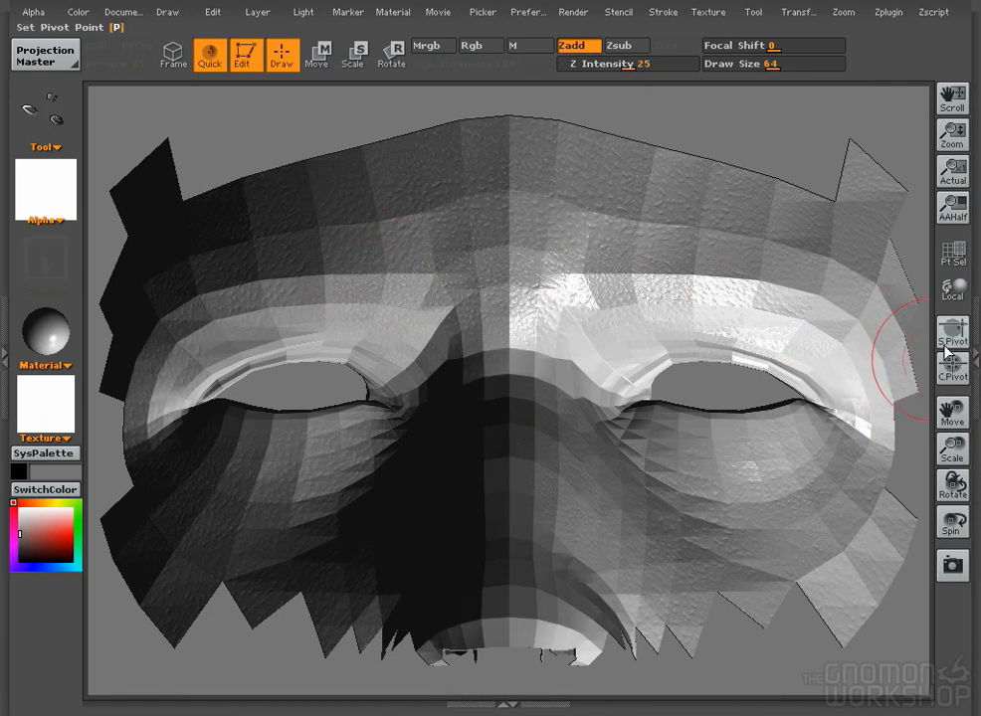
- Drop the eye and nose region for colour painting and display it at actual size
left_click(953, 171)
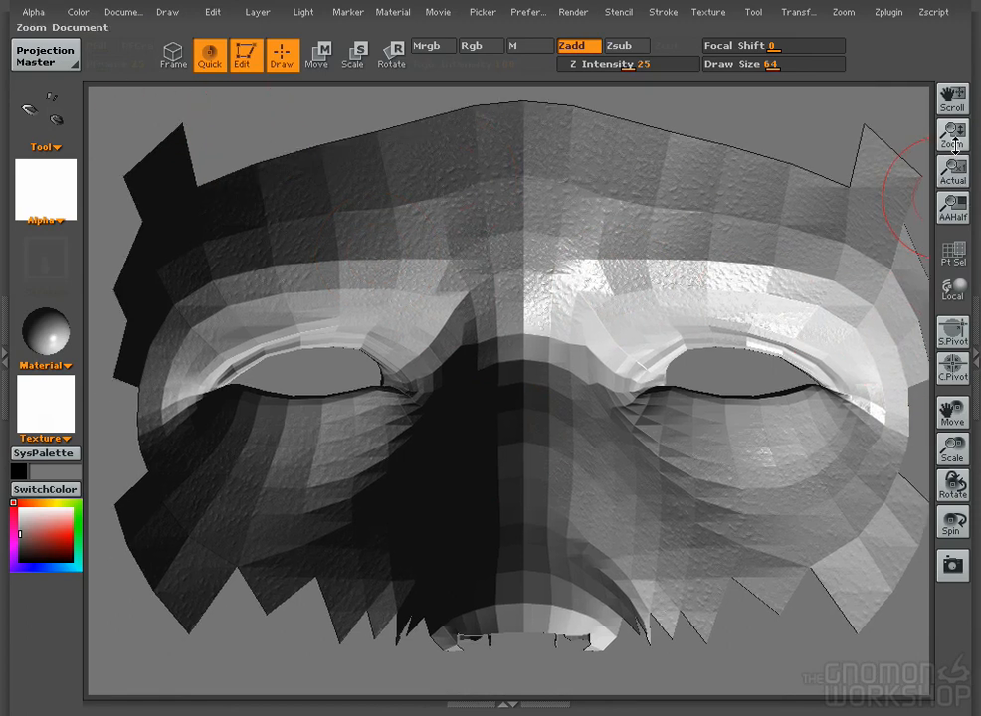
left_click(47, 56)
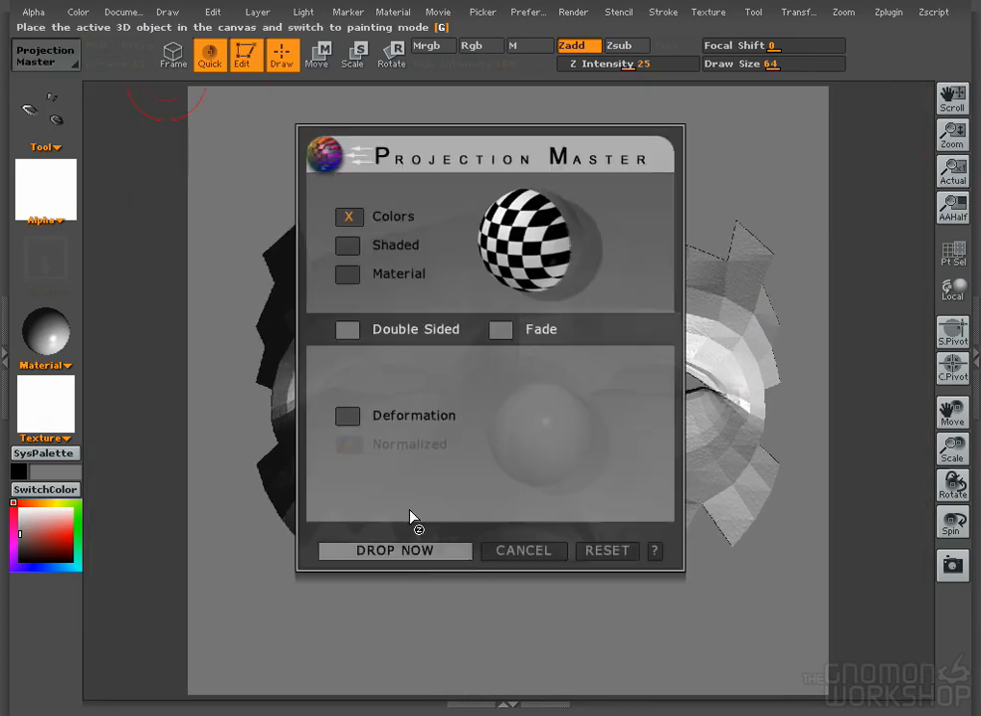
left_click(409, 552)
left_click_drag(952, 136, 952, 157)
left_click(951, 204)
left_click(954, 176)
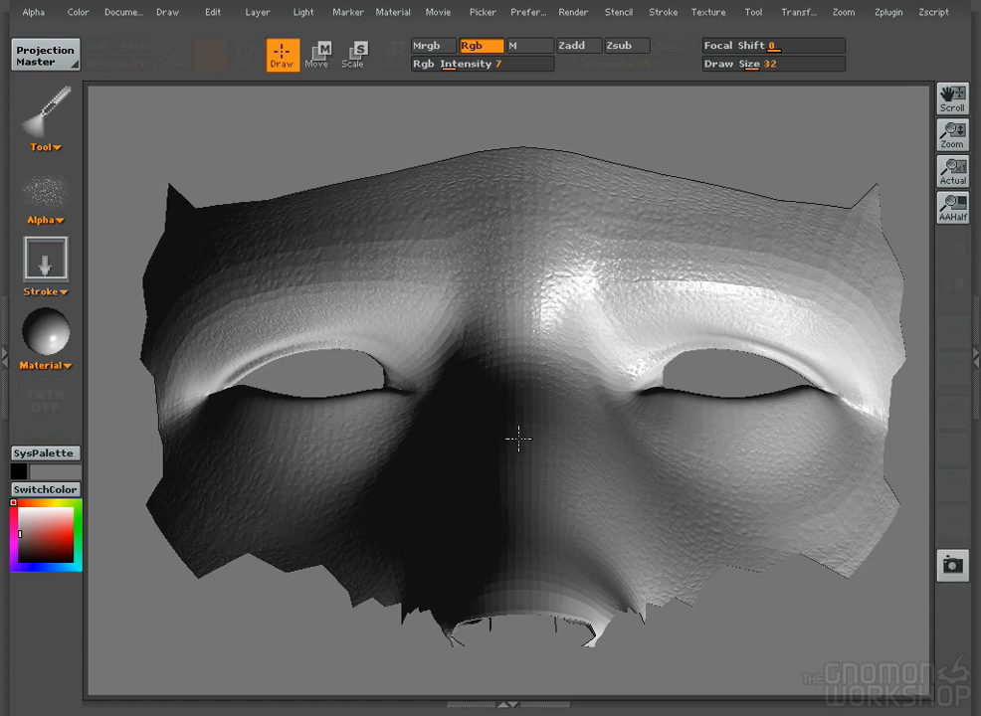
- Relight the eye and nose region from above, first from one side and then from the other
left_click(303, 11)
mouse_move(338, 88)
left_mouse_down()
mouse_move(330, 71)
mouse_move(324, 84)
mouse_move(368, 64)
mouse_move(356, 63)
mouse_move(350, 78)
left_mouse_up()
left_click(303, 12)
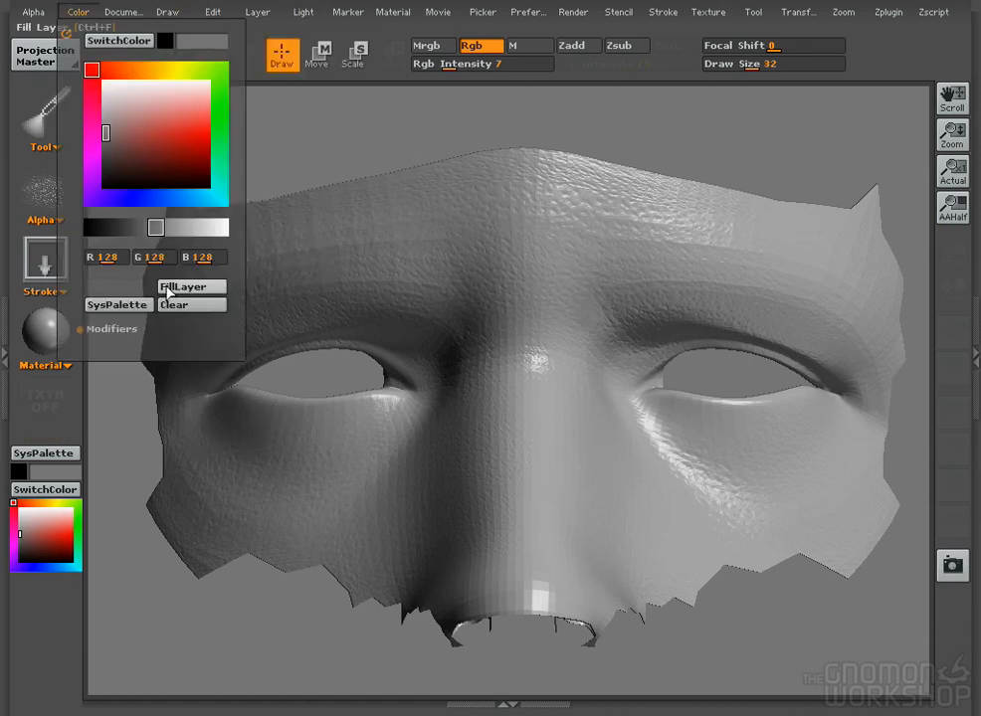
left_click(125, 11)
left_click(304, 11)
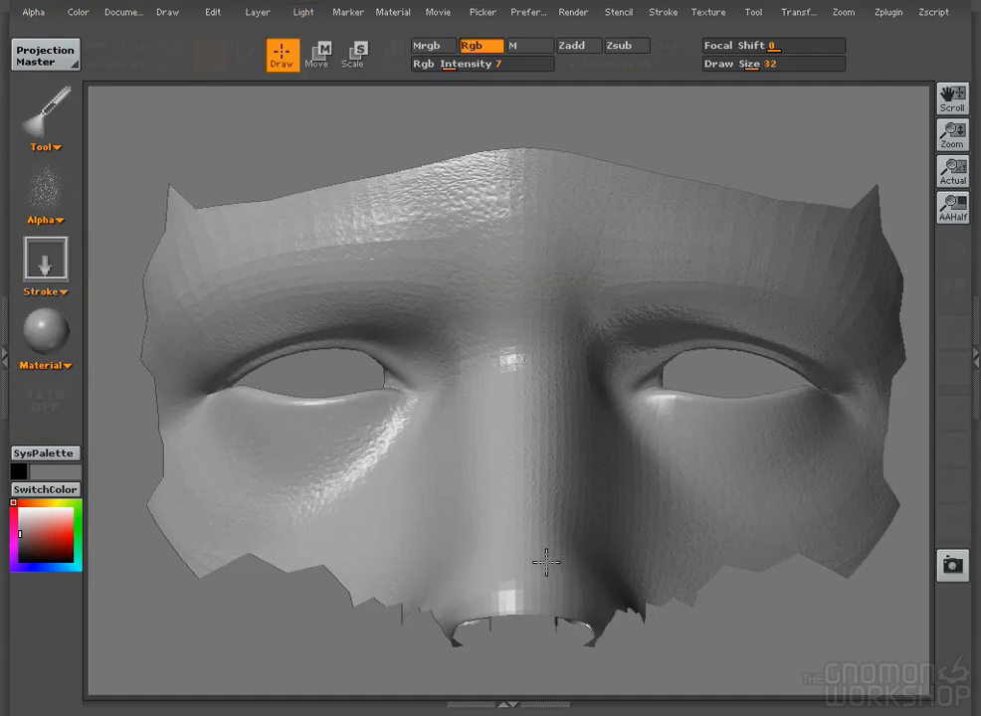
- Paint pores beneath the model's left eye with the Bumpy_Skin_19 alpha and pick up the painted region
key("ctrl+z")
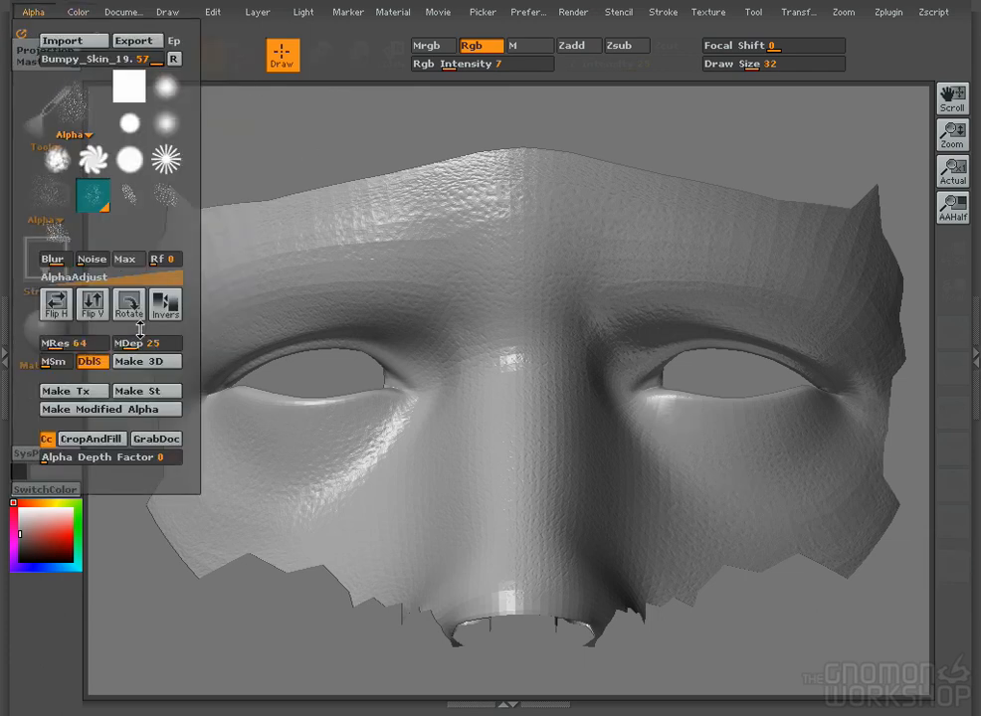
left_click_drag(671, 424, 740, 477)
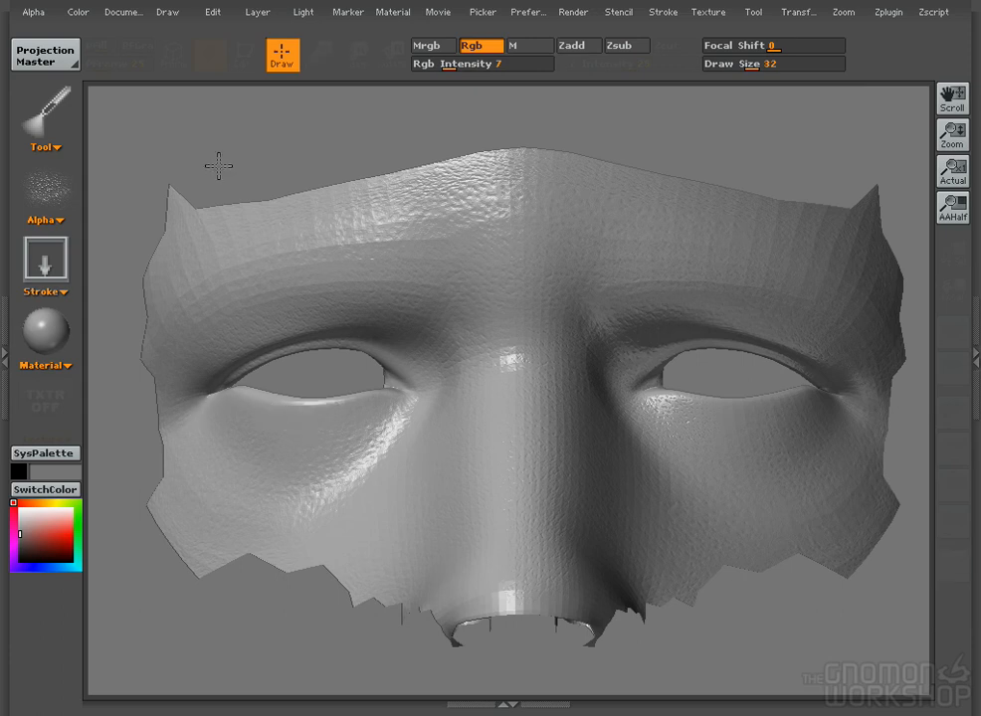
key("g")
left_click(395, 551)
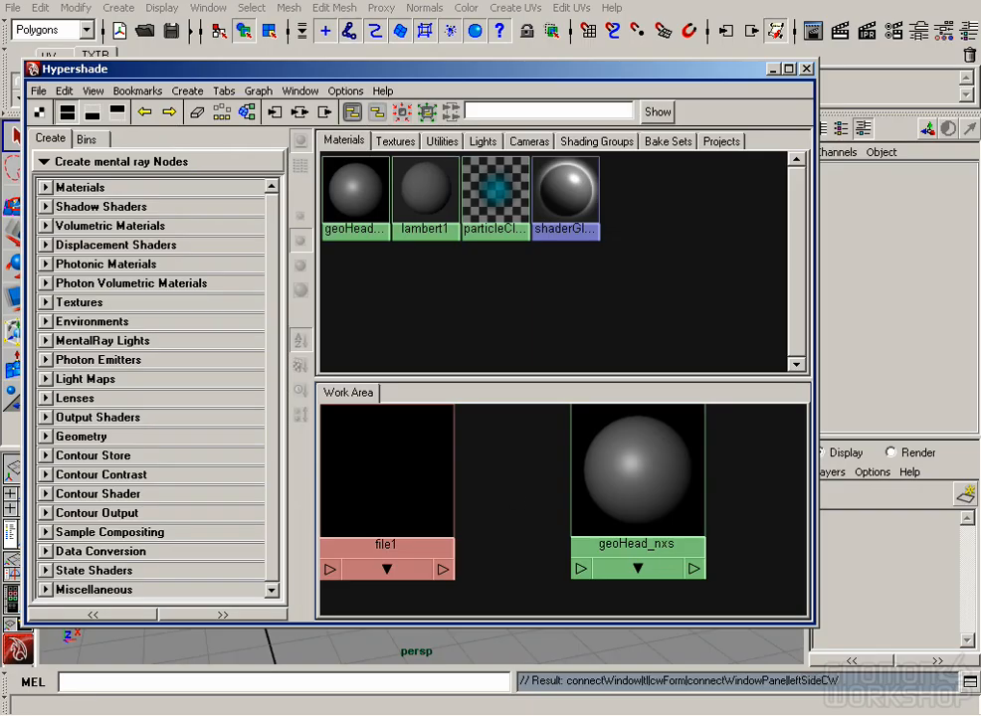
- Switch to Maya, graph the connections of the geoHead_nxs shader, and bring the file1 texture into the work area
double_click(653, 494)
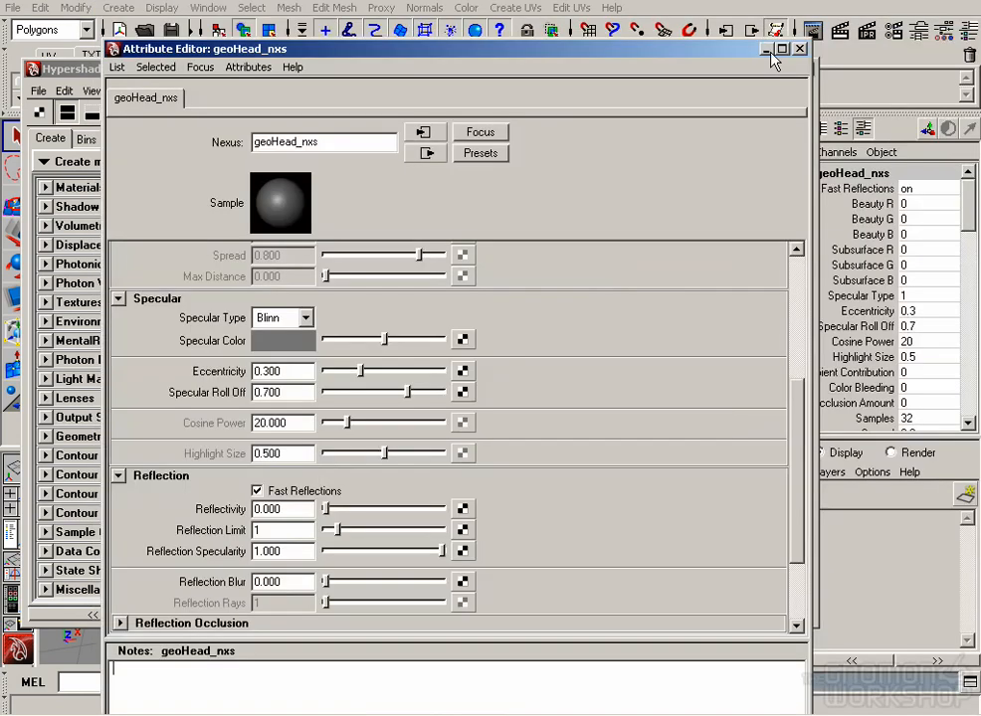
left_click(770, 51)
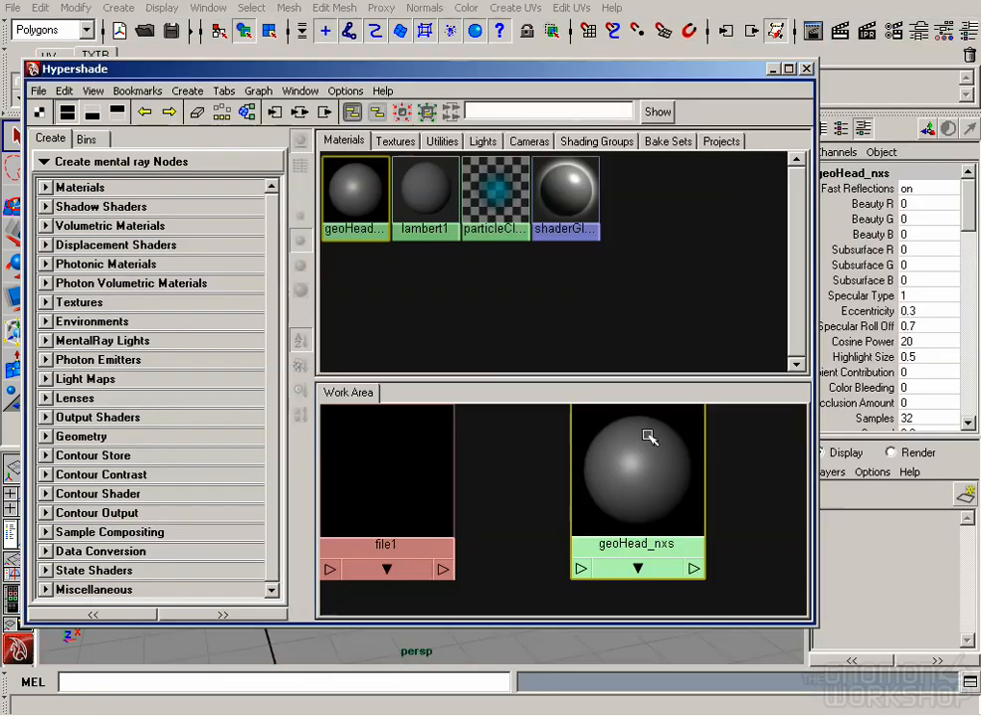
left_click(323, 112)
left_click(406, 144)
middle_click_drag(350, 203, 532, 449)
- Connect the file1 texture to the displacement slot of the Nexus1SG shading group
left_click(638, 505)
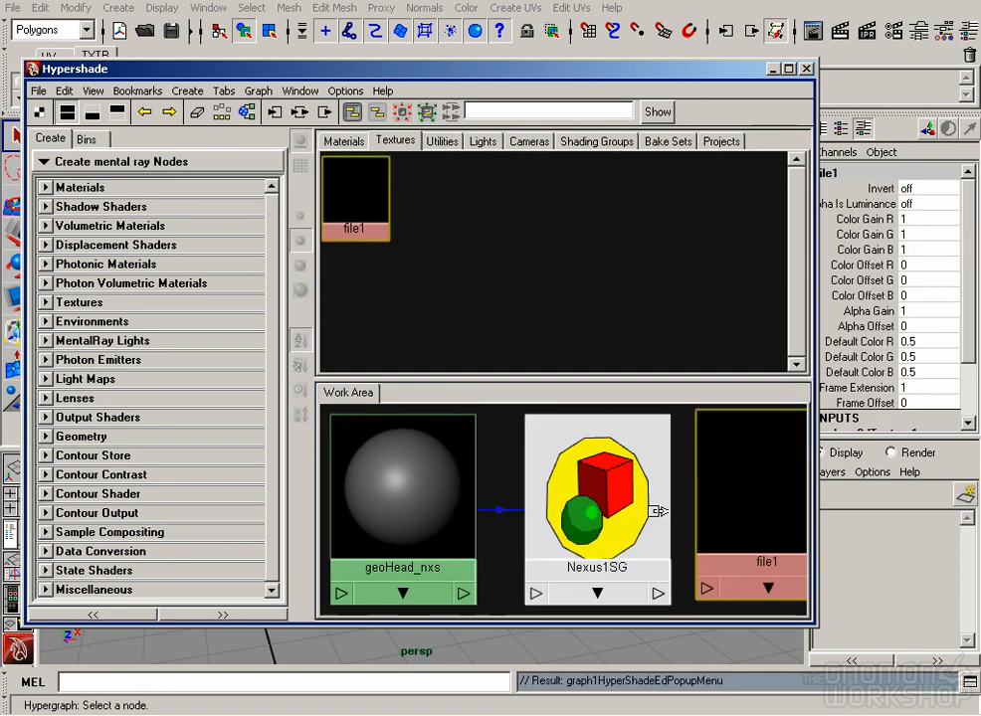
double_click(637, 507)
left_click_drag(812, 40, 496, 29)
left_click_drag(530, 71, 523, 255)
left_click_drag(330, 250, 384, 362)
middle_click_drag(409, 490, 249, 302)
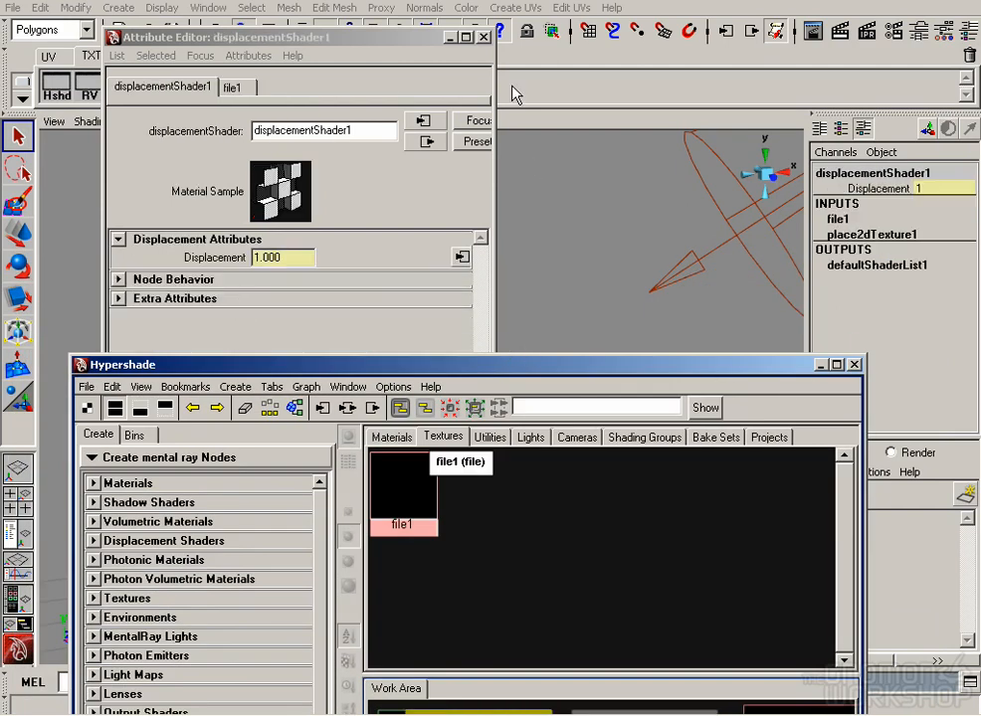
left_click(483, 38)
left_click_drag(580, 365, 507, 8)
- Graph the input and output connections of the Nexus1SG shading group and rename the file1 texture node as head_dsp
left_click(317, 412)
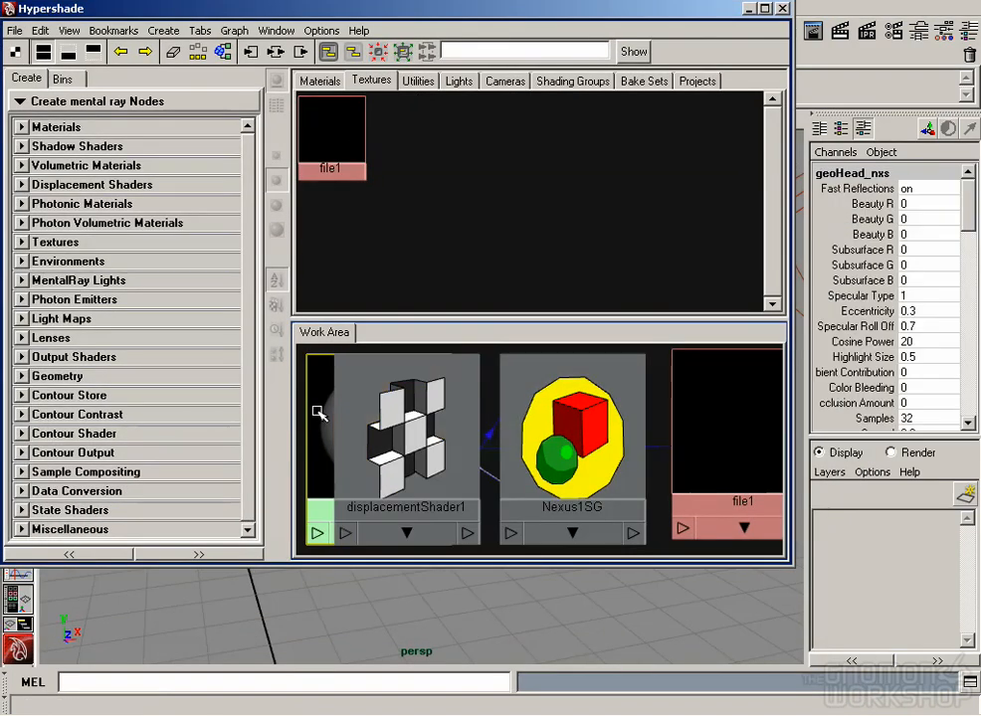
left_click(276, 53)
scroll(506, 462, "down", 3)
left_click(532, 460)
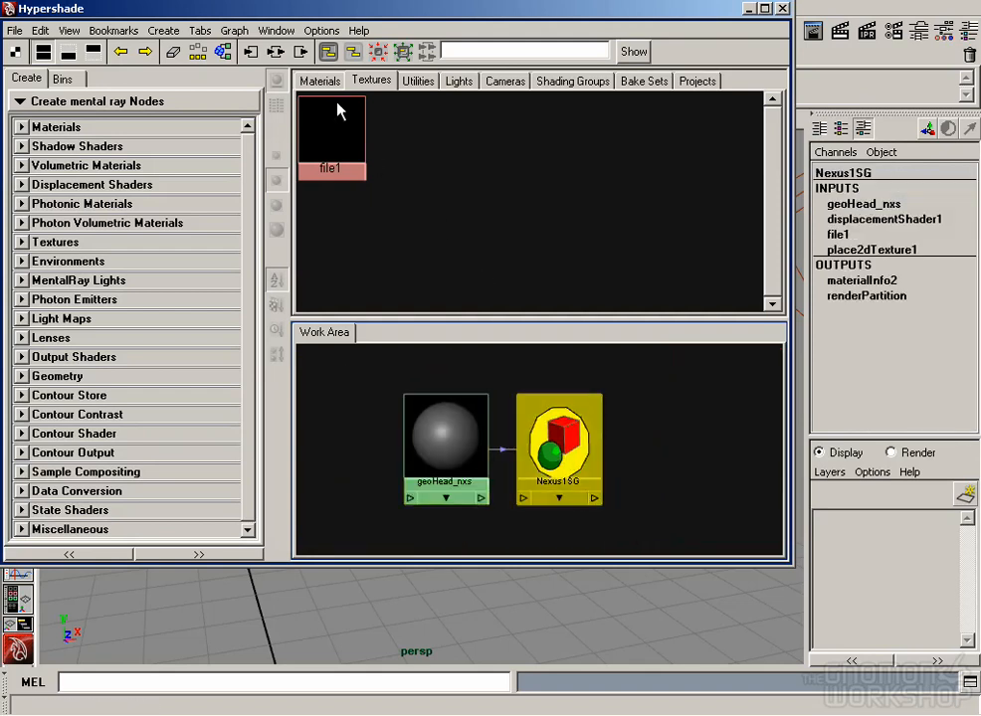
left_click(276, 53)
double_click(378, 518)
type("head_dsp")
key("Return")
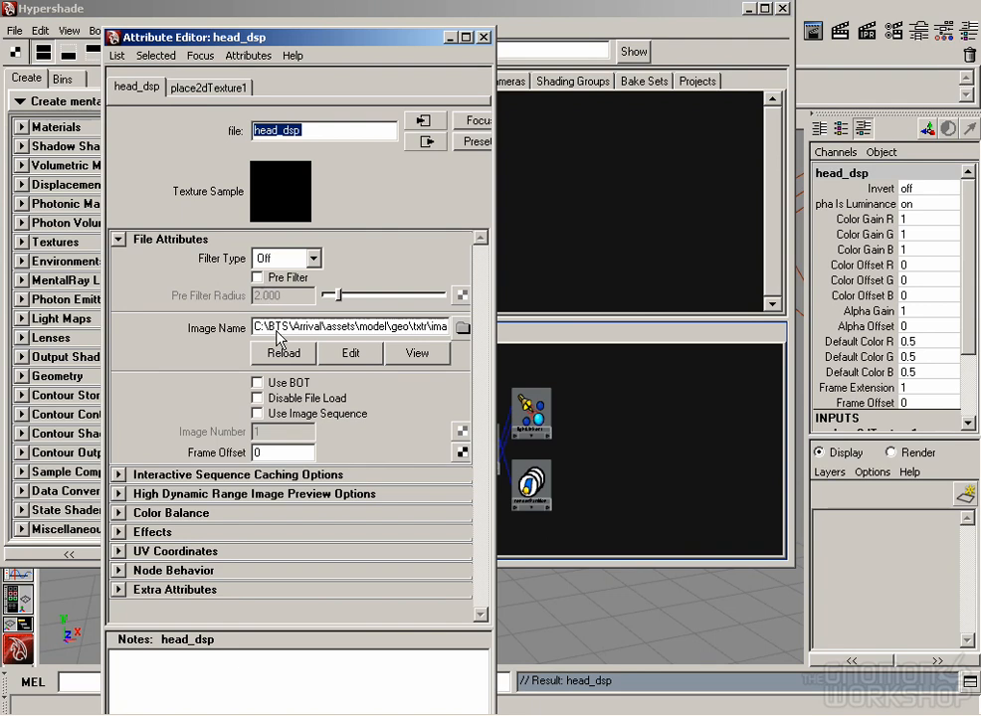
- Set the head_dsp texture's Alpha Gain to 0.1 and Alpha Offset to -0.05 in its colour balance
left_click(119, 513)
left_click_drag(481, 513, 484, 582)
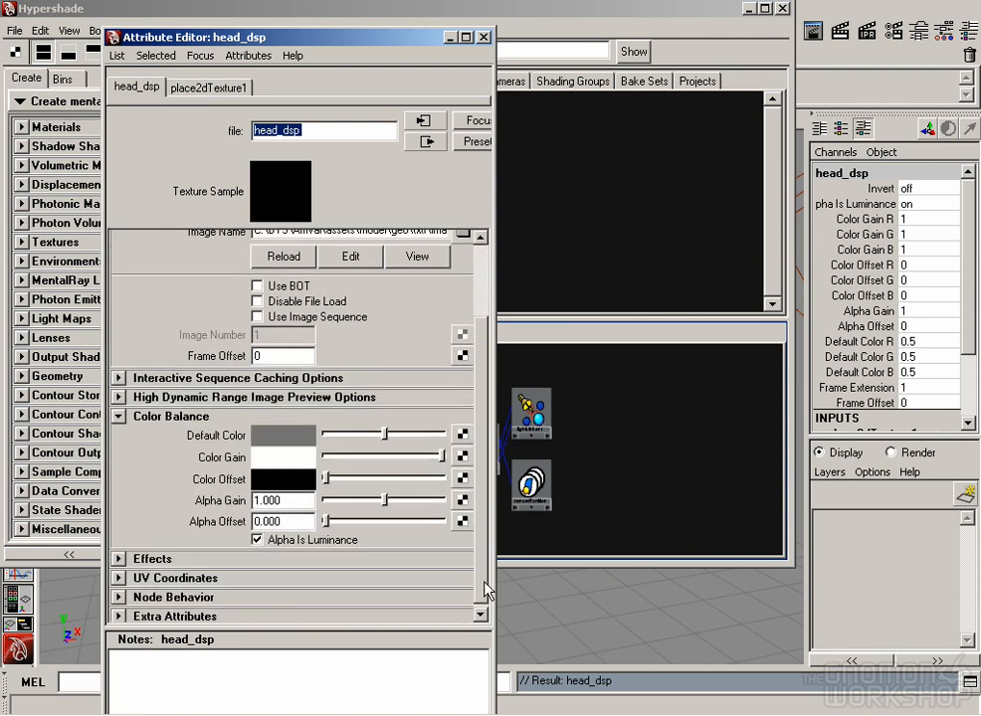
left_click(270, 502)
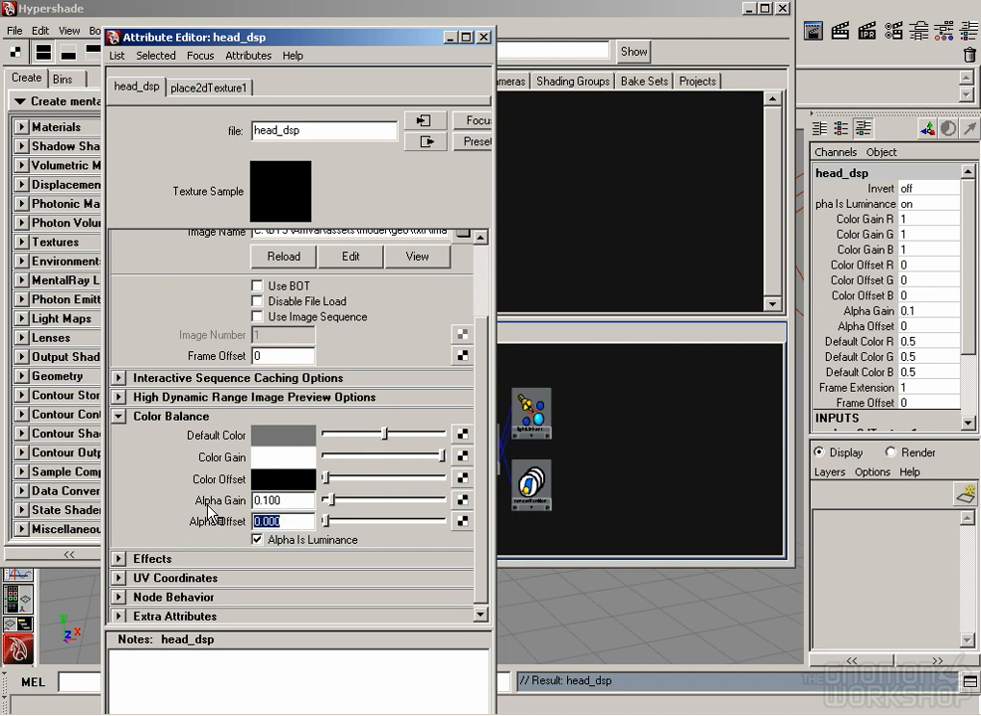
left_click(482, 37)
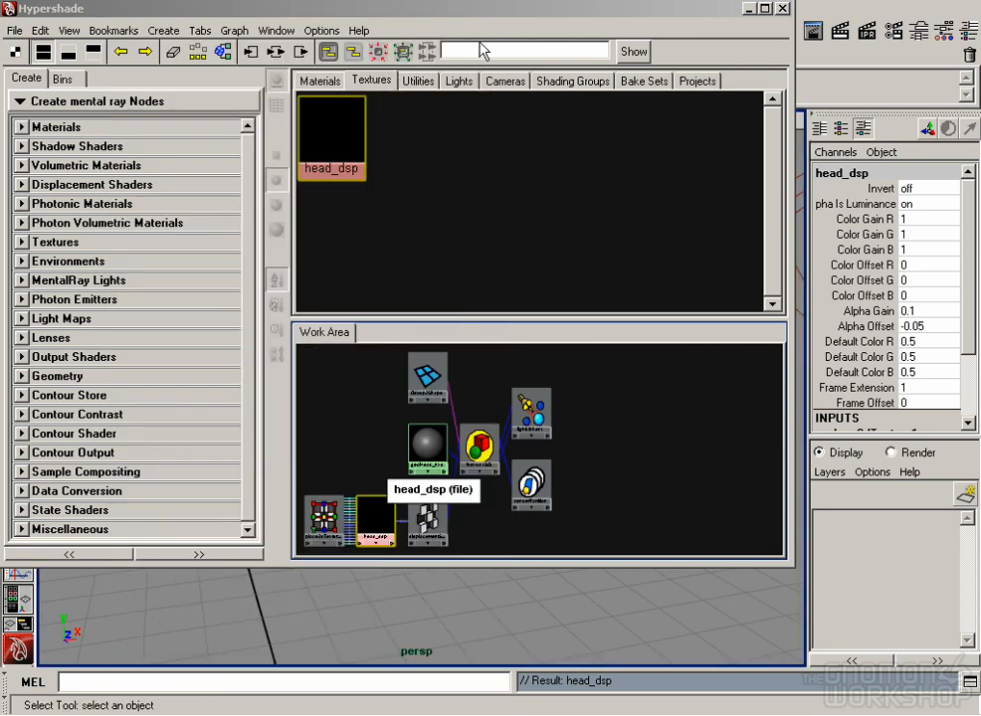
left_click(783, 9)
- Select the head mesh and soften its edge normals
left_click(447, 339)
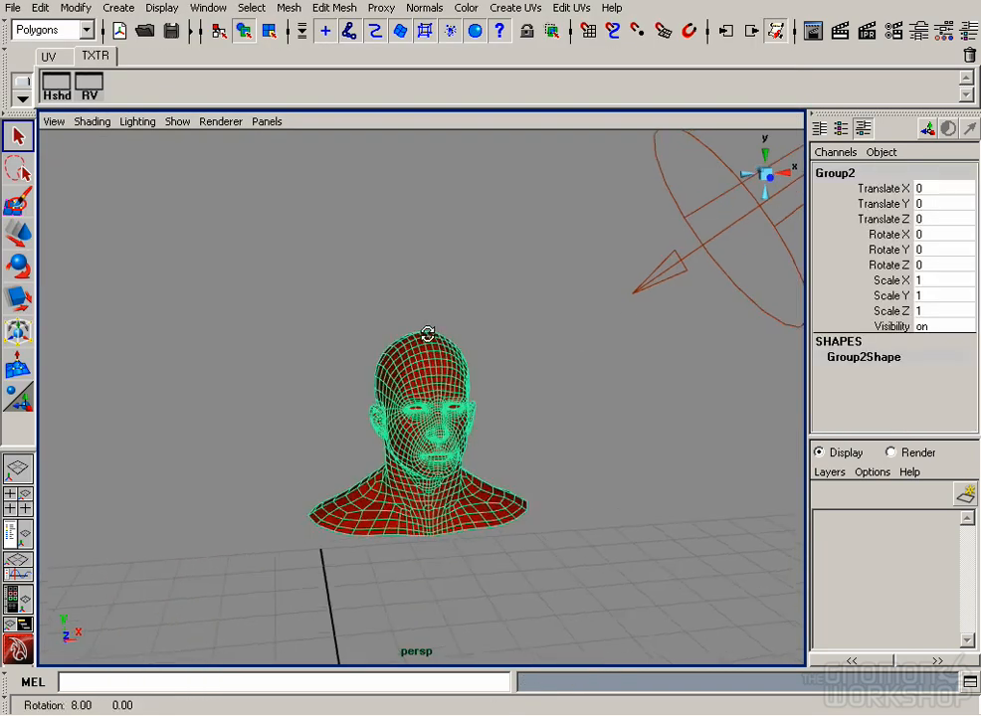
left_click_drag(447, 339, 467, 343, "alt")
left_click(424, 8)
left_click(476, 127)
left_click(425, 8)
left_click(448, 191)
left_click(245, 31)
left_click(256, 271)
left_click_drag(376, 318, 404, 318, "alt")
key("z")
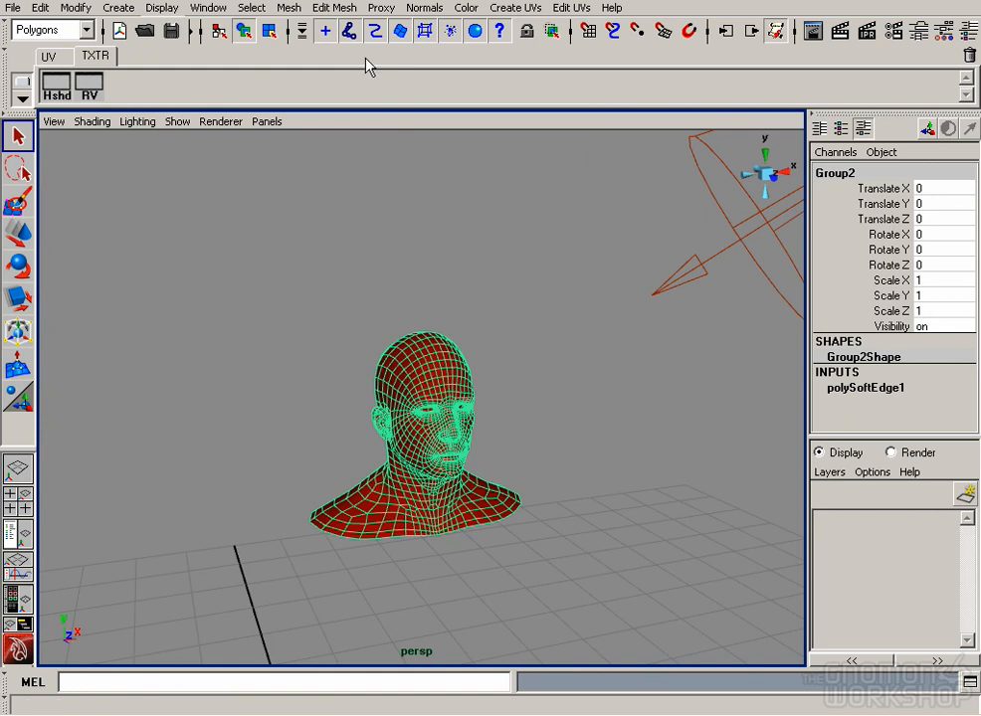
- Set the render image size to the HD 720 preset
left_click(893, 30)
left_click(174, 131)
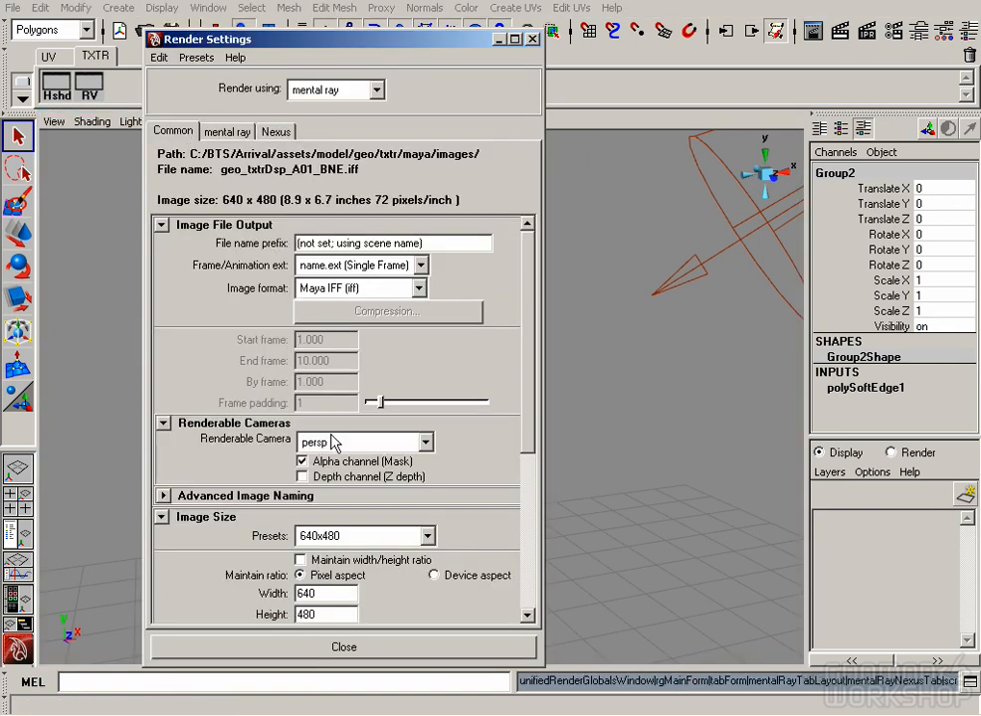
left_click(363, 535)
left_click(361, 313)
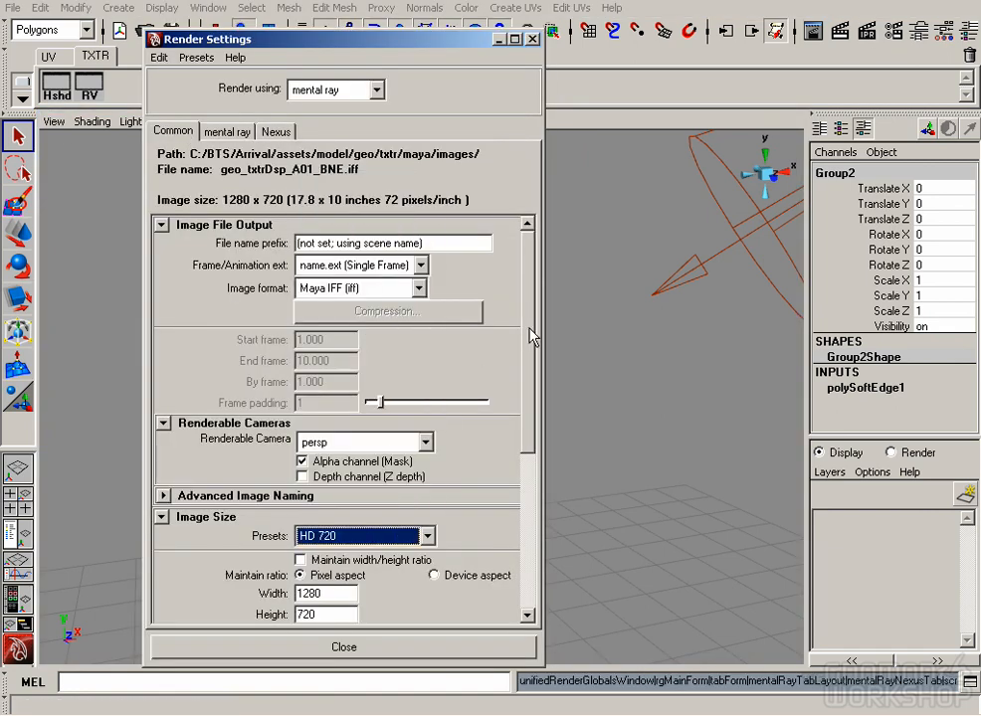
left_click(534, 40)
- Display the resolution gate in the perspective view and frame the head and shoulders inside it
left_click(54, 122)
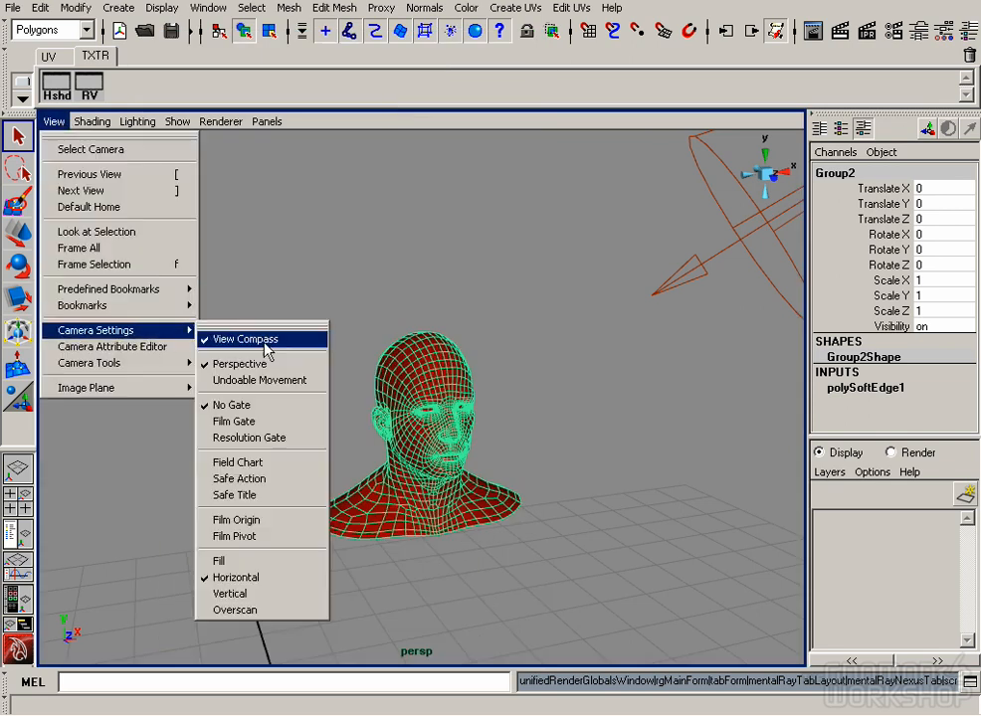
mouse_move(171, 334)
left_click(273, 440)
left_click(279, 438)
right_click_drag(387, 398, 368, 323, "alt")
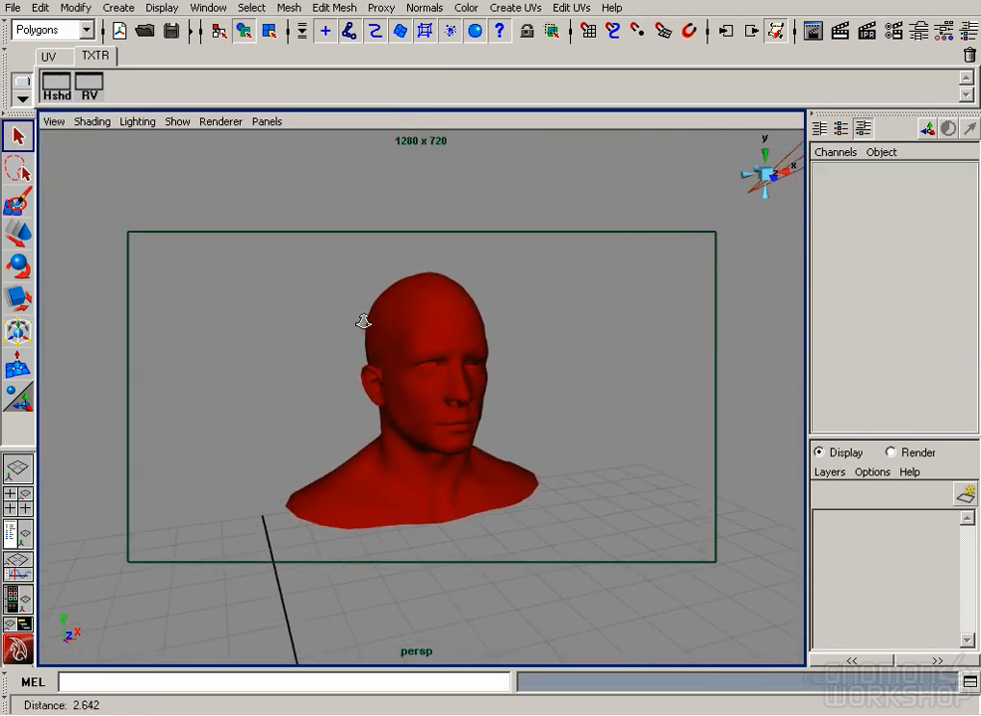
- Set the persp camera's focal length to 45 and reframe the bust within the resolution gate
left_click(54, 121)
left_click(89, 150)
double_click(928, 403)
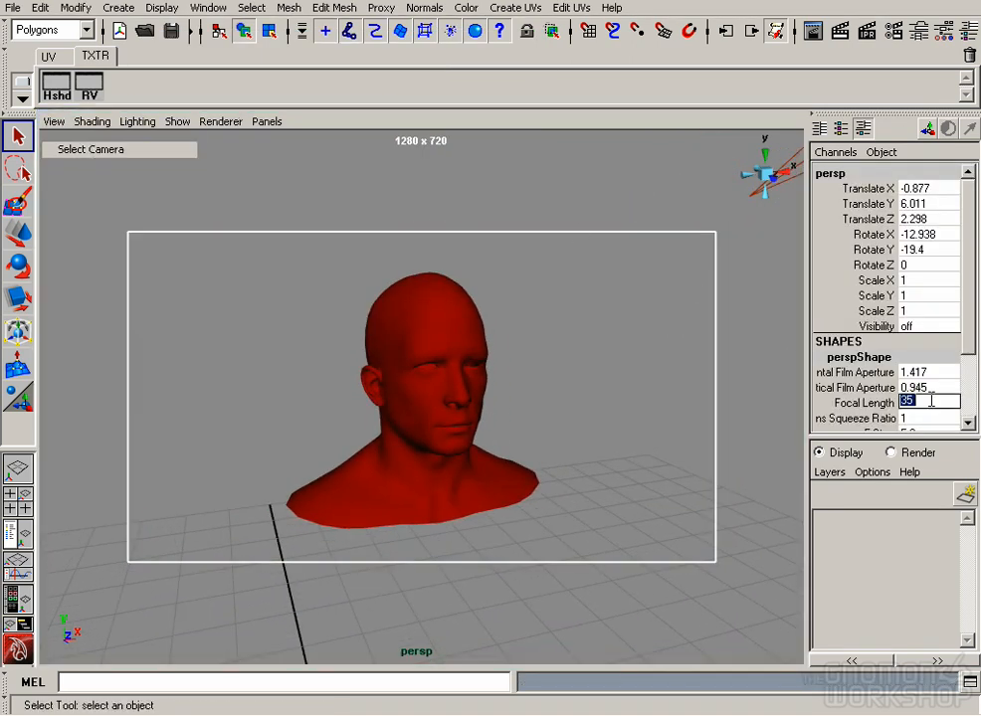
type("45")
key("Return")
right_click_drag(537, 418, 479, 410, "alt")
left_click(509, 362)
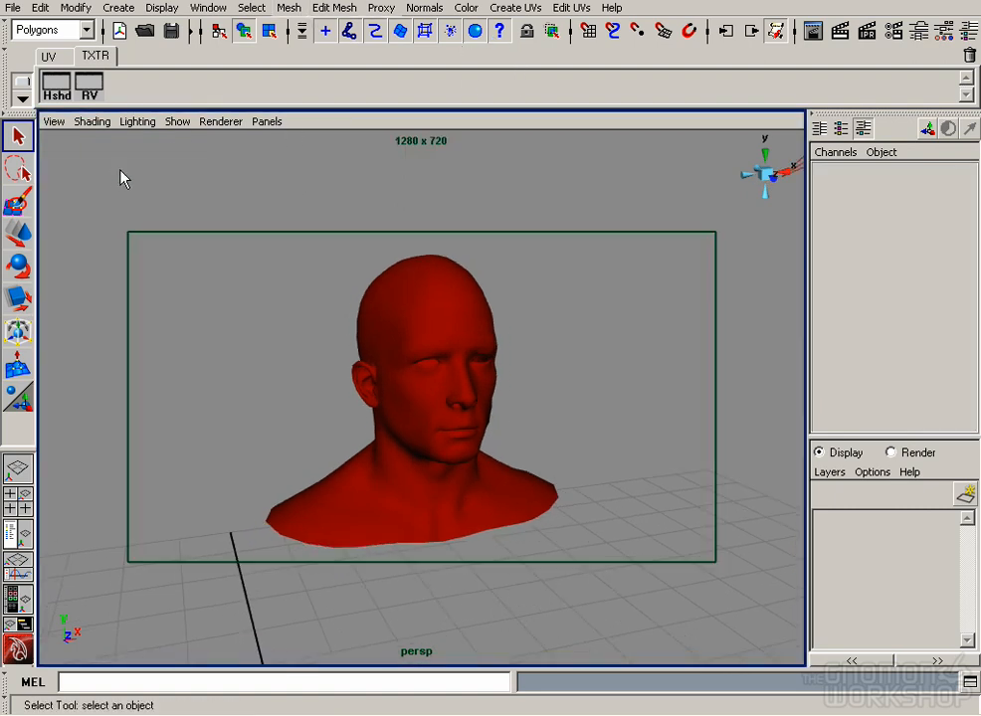
- Turn on ray trace shadows for the spotLightShape1 light and set its shadow rays to 4
left_click(57, 88)
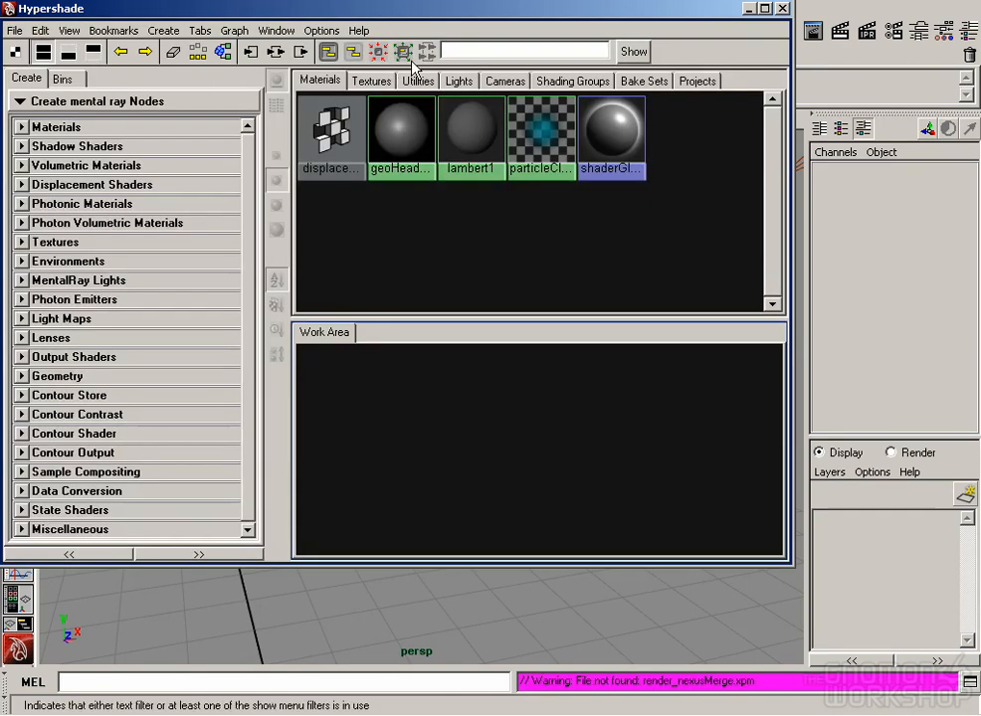
left_click(457, 79)
double_click(404, 137)
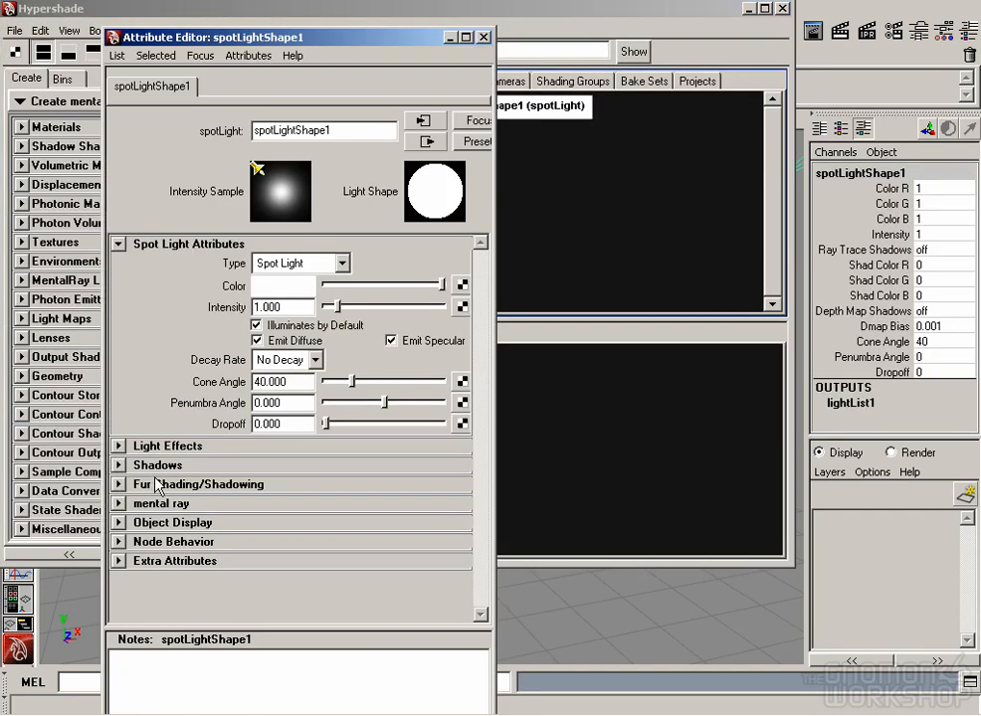
left_click(118, 465)
left_click(259, 475)
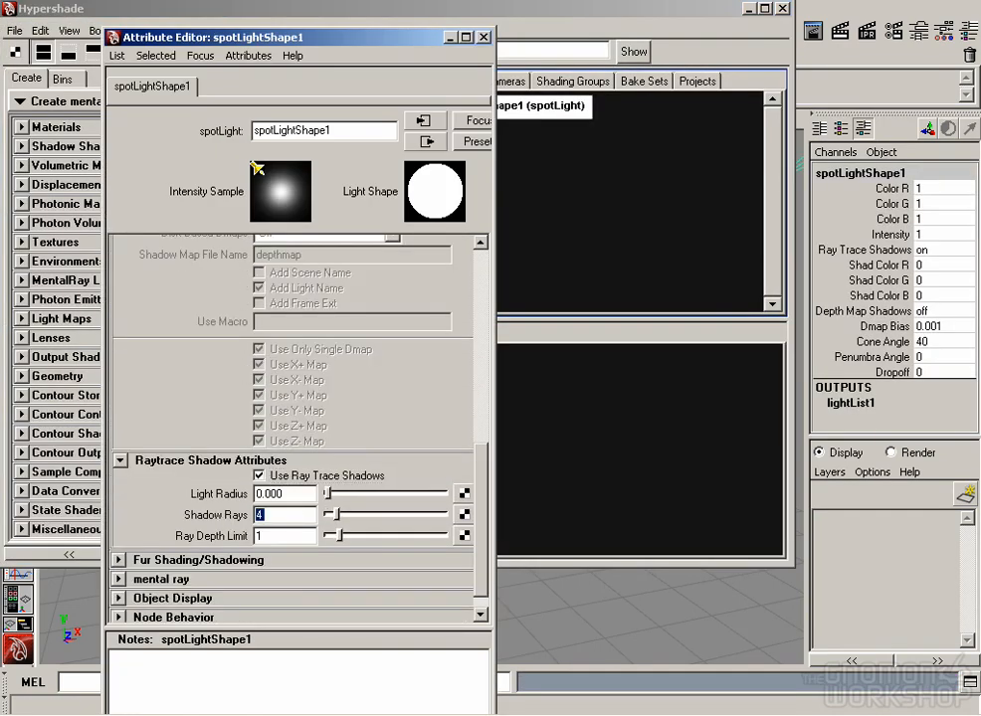
left_click(483, 38)
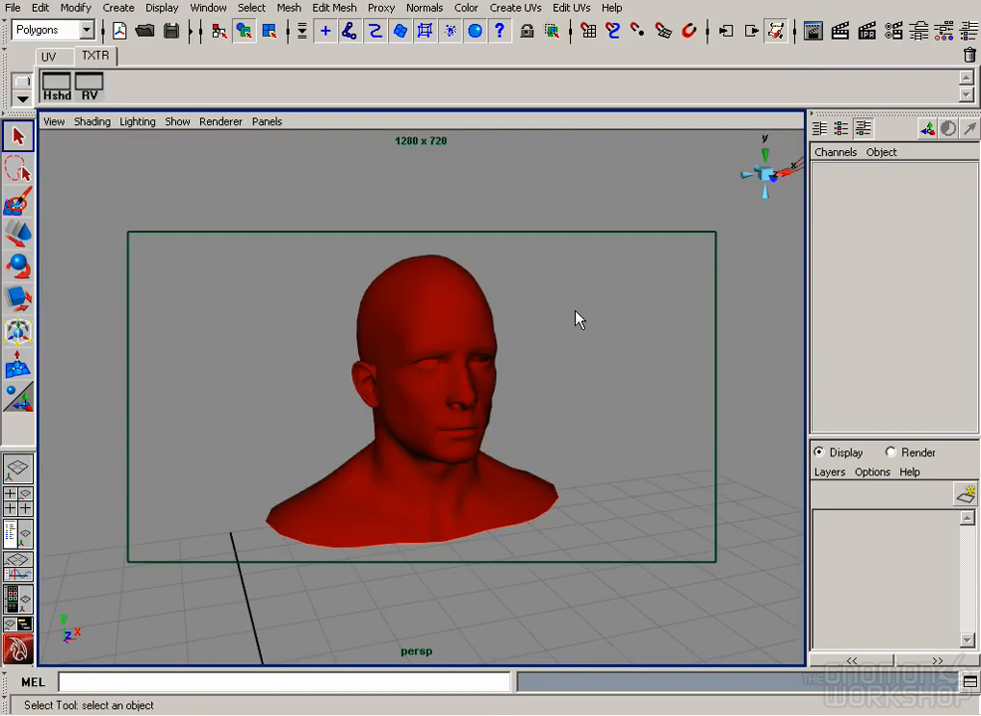
- Create a mental ray displacement approximation node for the head mesh
left_click(423, 335)
left_click(209, 8)
mouse_move(262, 47)
mouse_move(405, 105)
left_click(595, 116)
left_click_drag(535, 237, 278, 44)
left_click(458, 137)
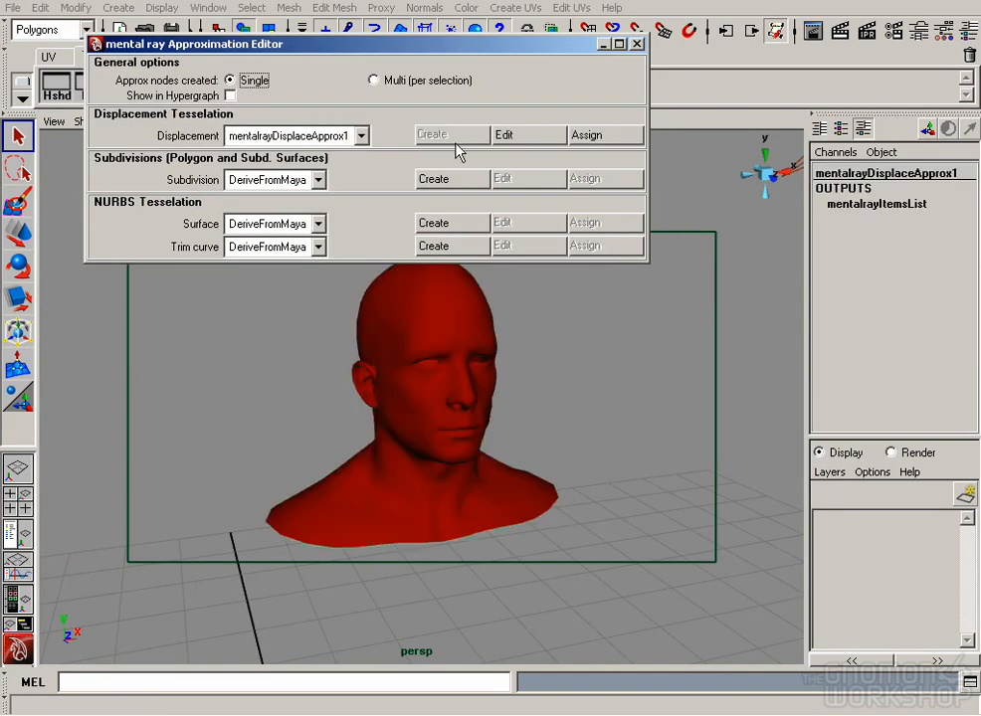
- Set the displacement approximation to Spatial, Fine, 2 minimum and 4 maximum subdivisions, length 0.2, and view dependent
left_click(504, 135)
left_click(325, 236)
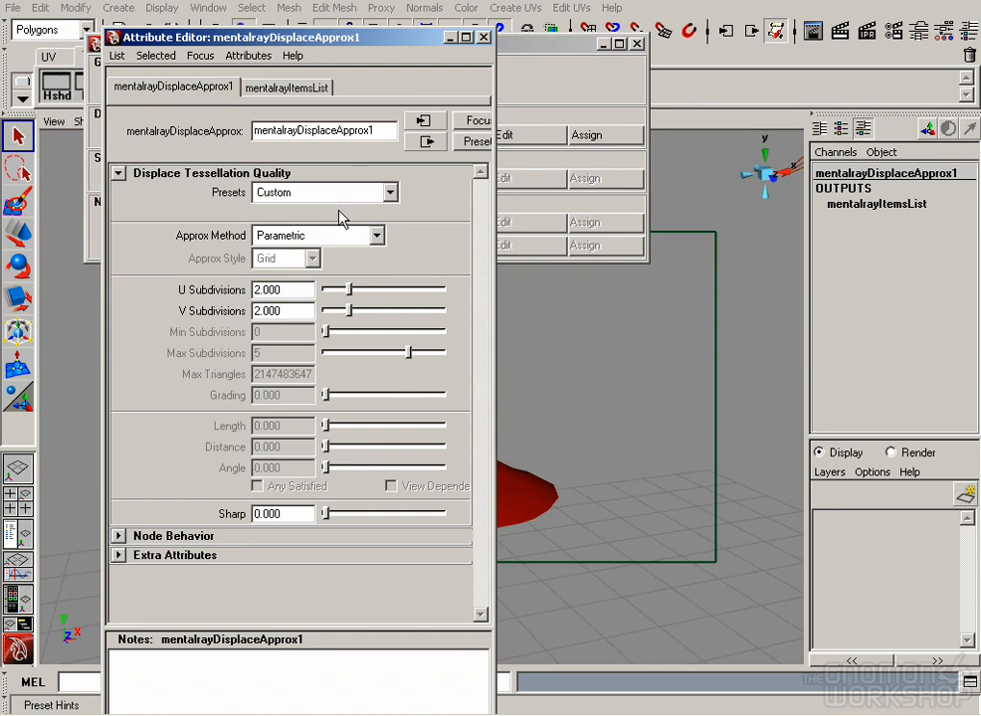
left_click(286, 302)
left_click(301, 259)
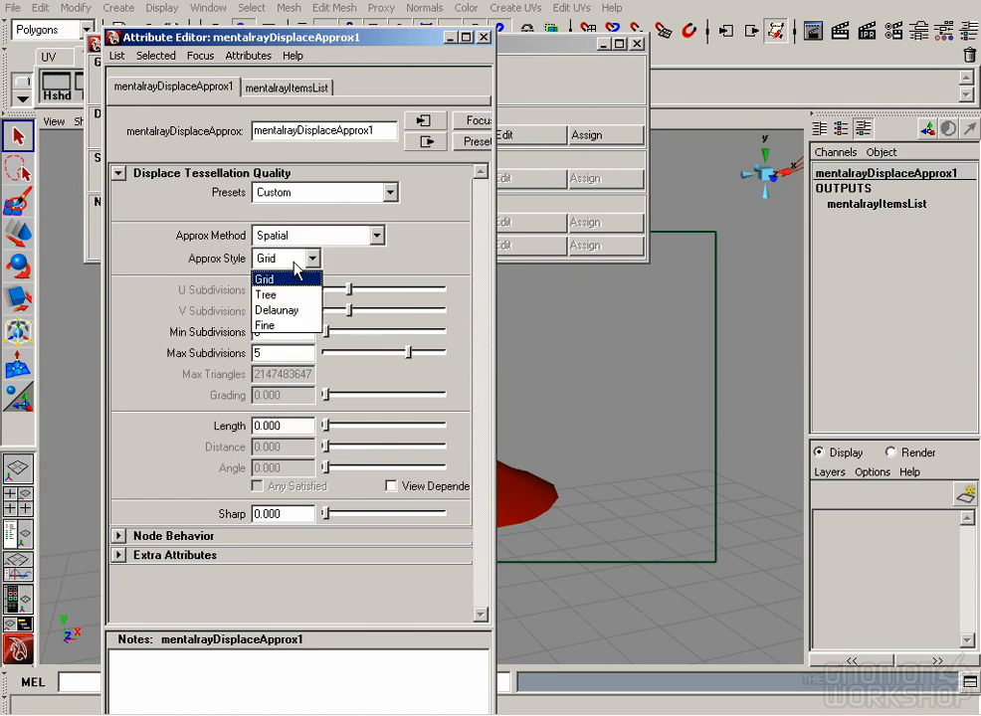
left_click(296, 327)
left_click(297, 332)
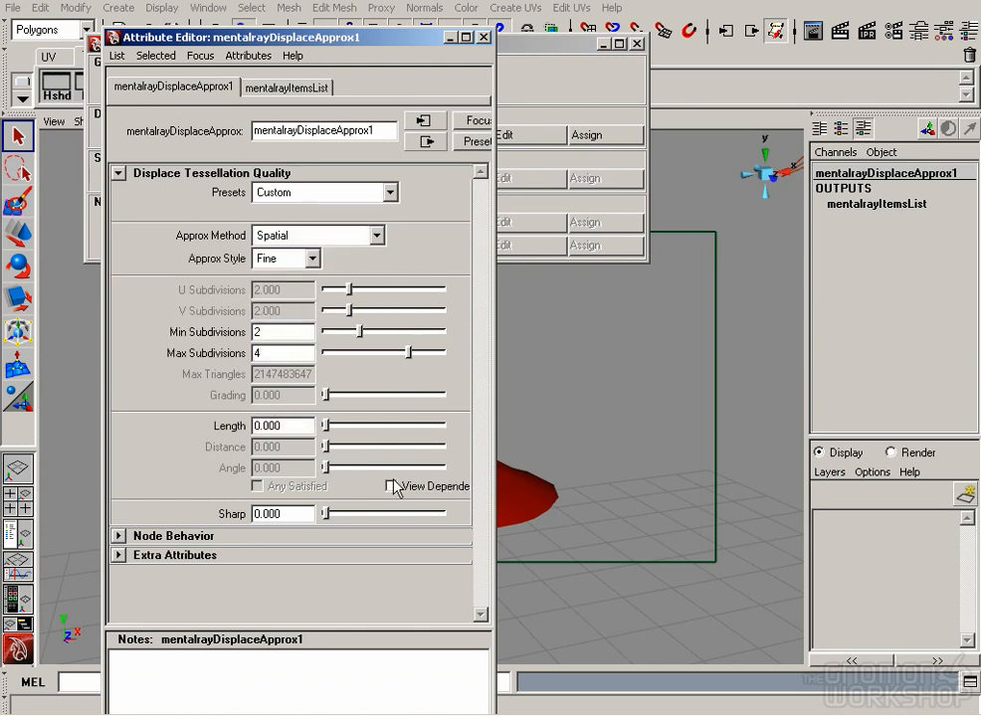
double_click(299, 427)
type(".2")
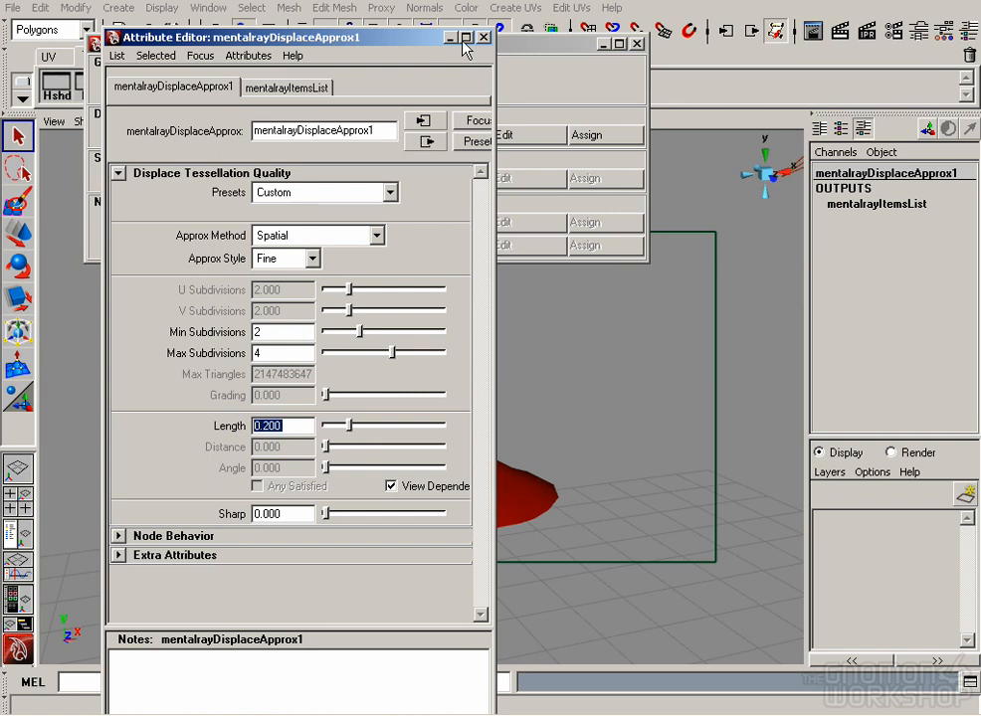
- Close the displacement approximation settings, deselect everything, and save the scene
left_click(482, 37)
left_click(637, 43)
left_click(149, 196)
key("ctrl+s")
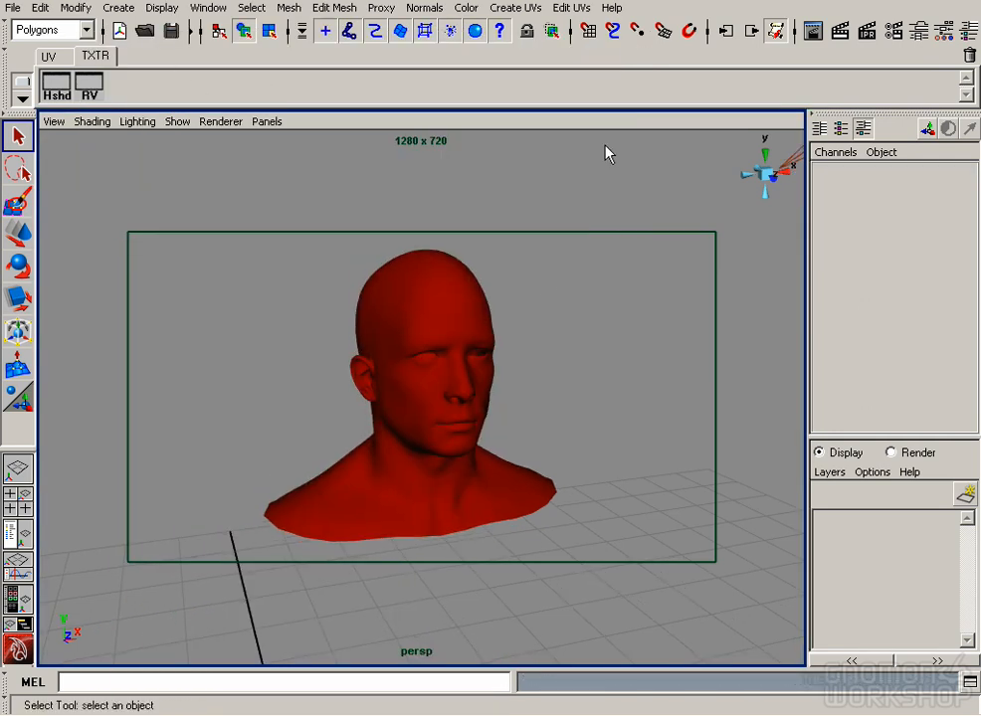
- Graph the shading network of the geoHead_nxs material in the Hypershade
left_click(57, 87)
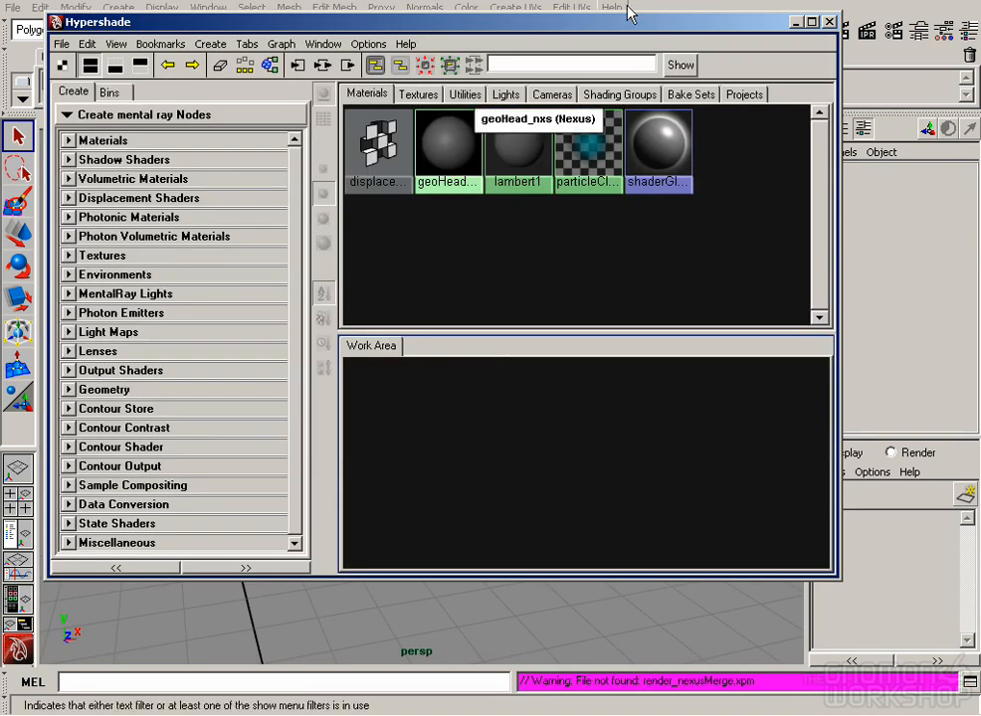
right_click_drag(441, 148, 439, 300)
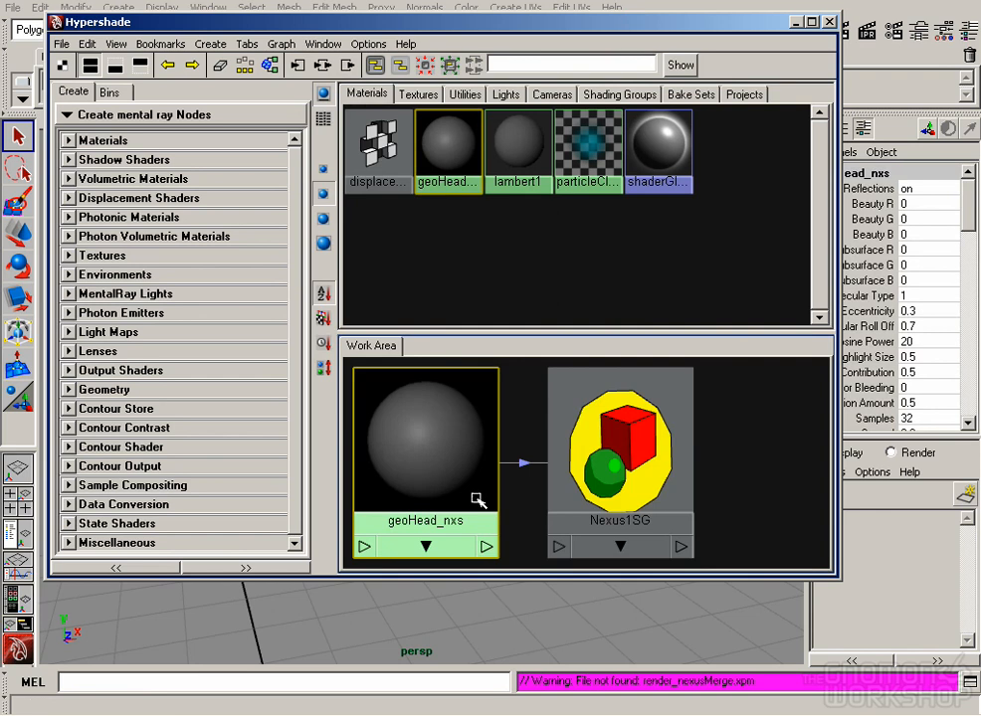
- Slightly darken the Specular Color of the geoHead_nxs material and close its attributes
left_click(422, 491)
double_click(430, 458)
mouse_move(349, 336)
left_mouse_down()
mouse_move(373, 338)
mouse_move(346, 344)
left_mouse_up()
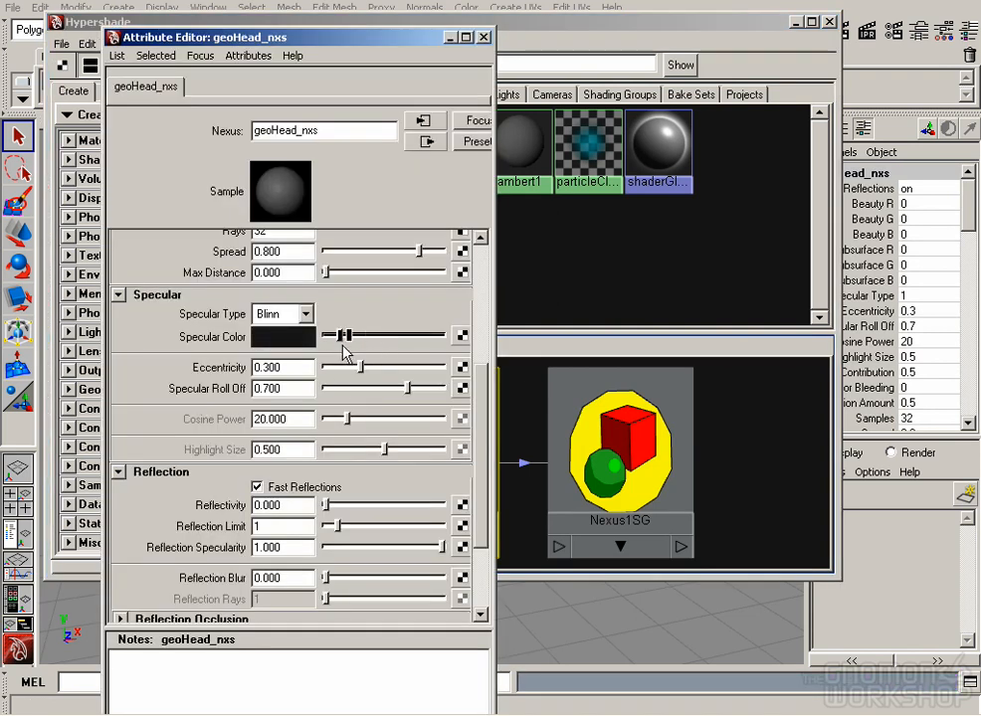
left_click(482, 37)
- Set the mental ray anti-aliasing Max Sample Level to 2 in the render settings, close them, and deselect everything
left_click(915, 30)
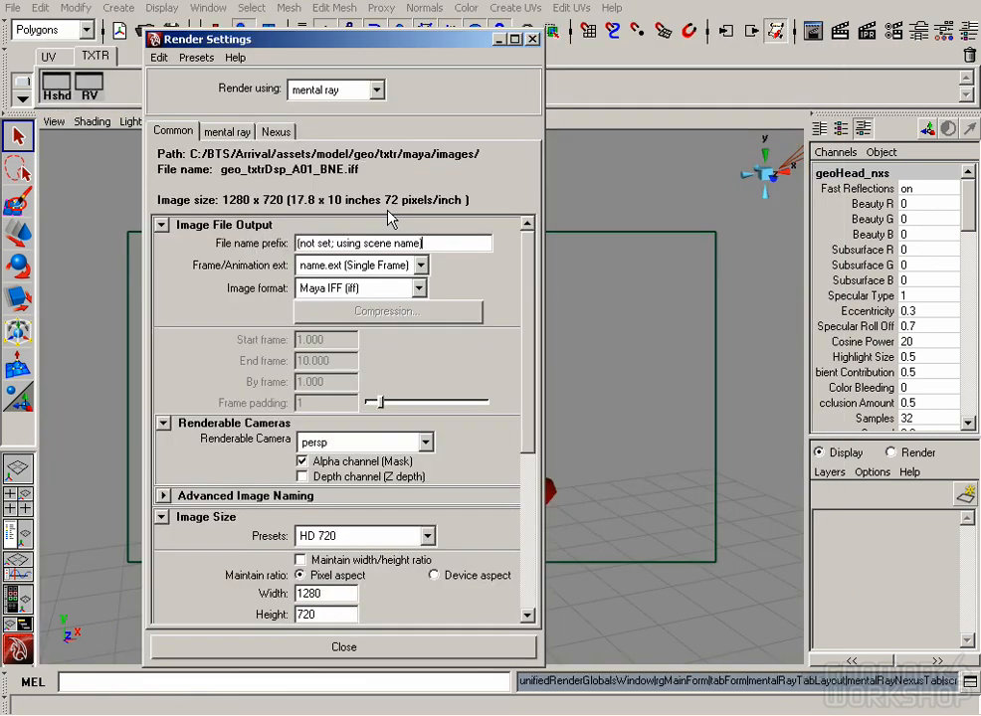
left_click(227, 131)
left_click(197, 336)
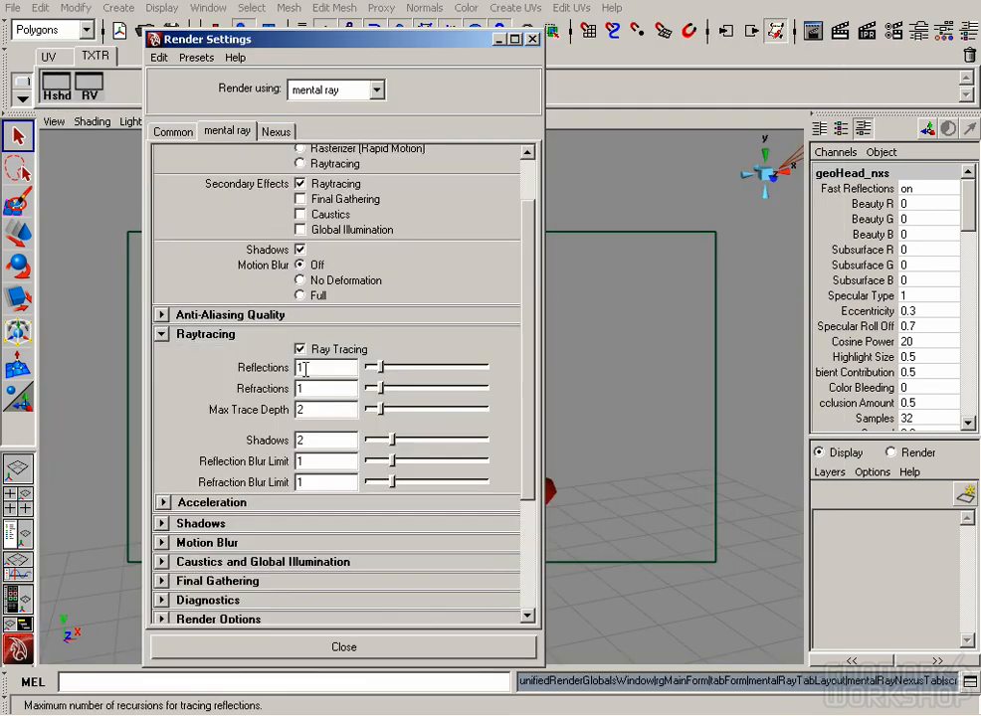
left_click(163, 315)
left_click_drag(408, 399, 449, 399)
scroll(348, 589, "down", 3)
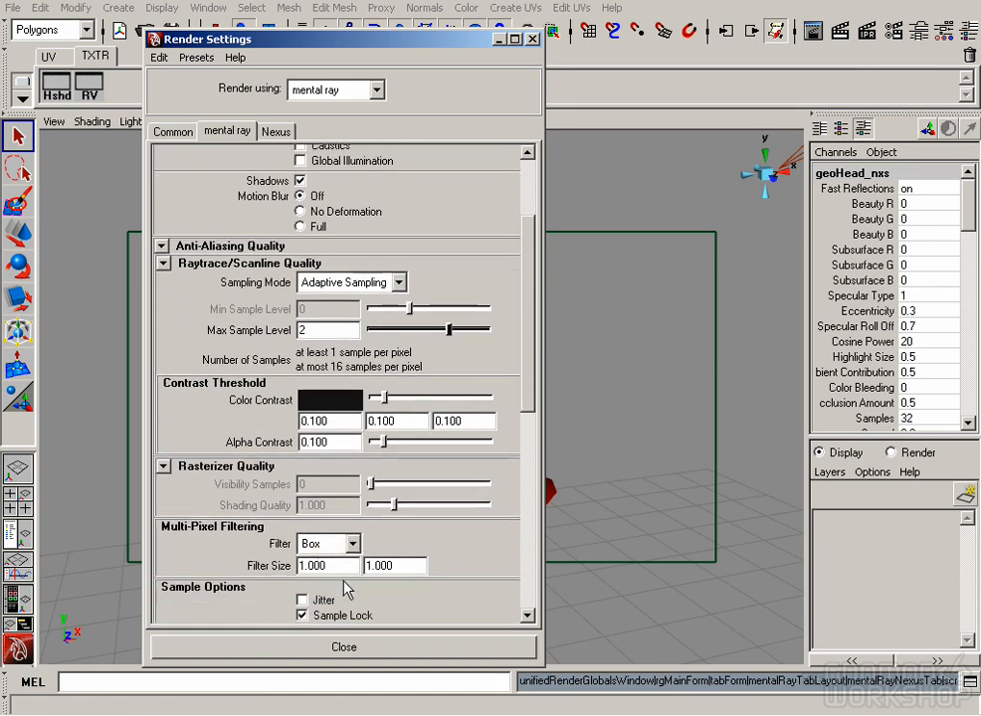
left_click(376, 647)
left_click(597, 446)
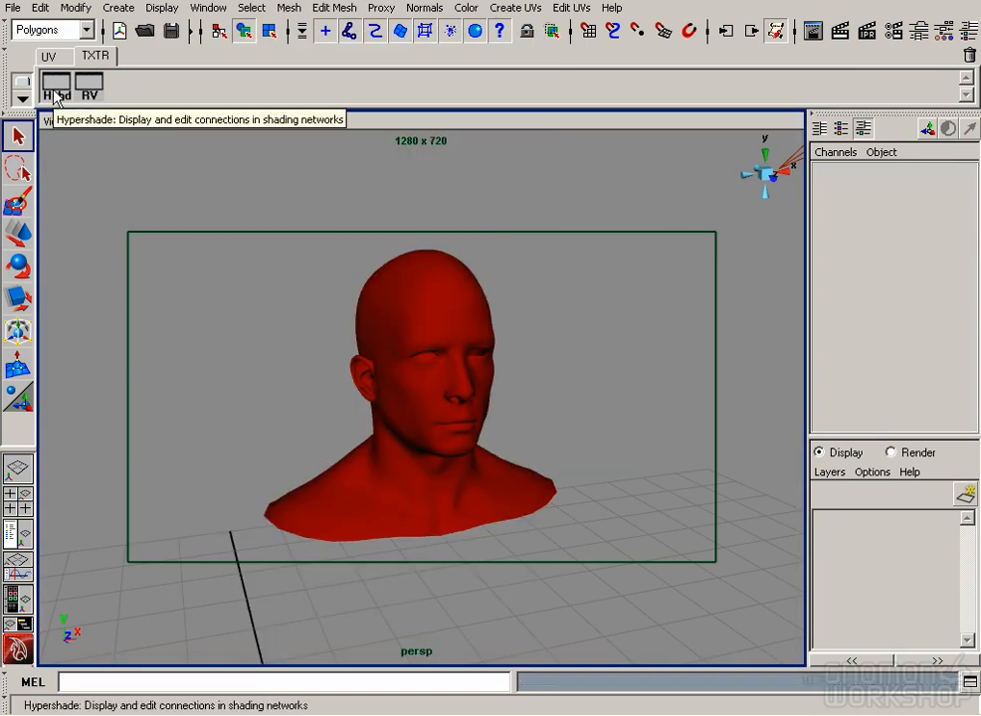
- Orbit the persp camera to a more frontal view of the bust, take a wireframe snapshot, and render the frame
left_click(89, 90)
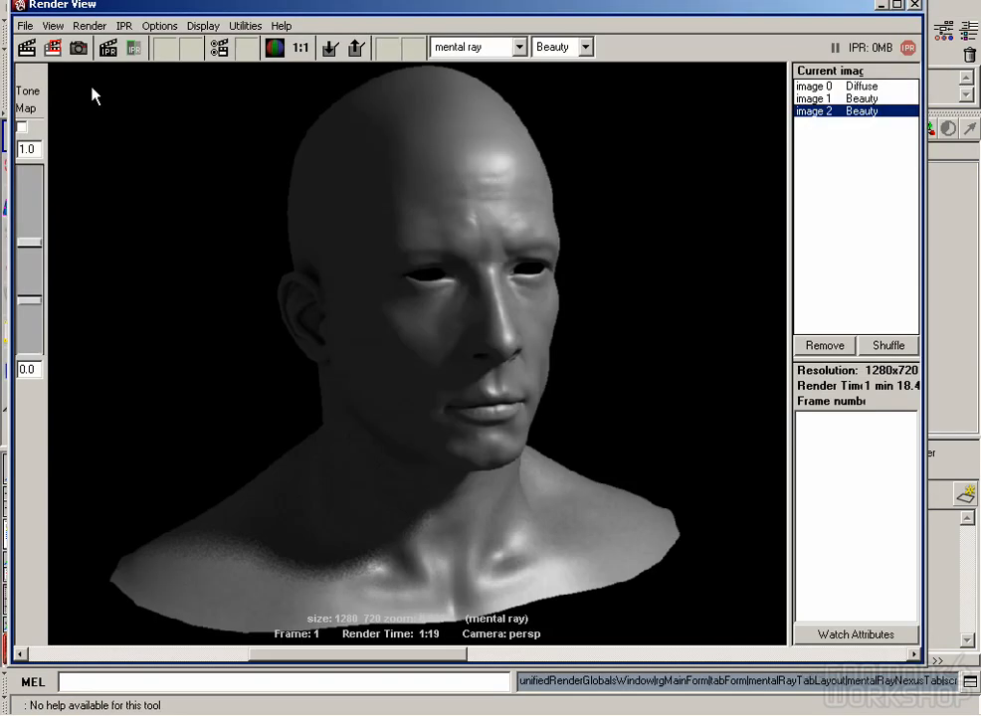
right_click_drag(527, 320, 562, 291, "alt")
left_click(914, 5)
left_click_drag(557, 353, 363, 326, "alt")
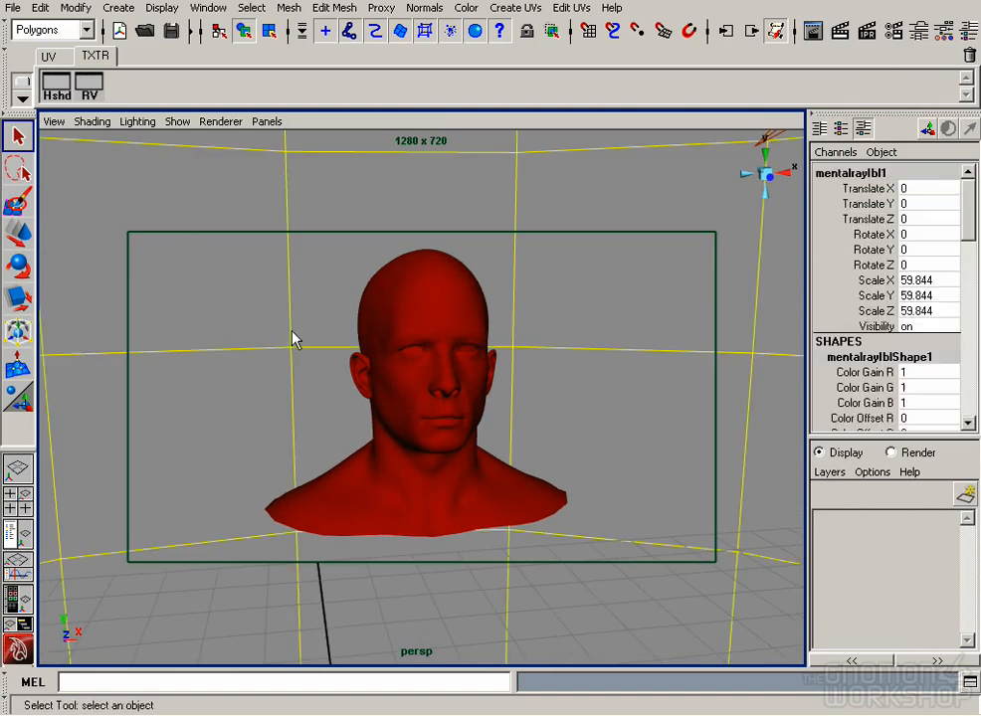
left_click(88, 89)
left_click(78, 52)
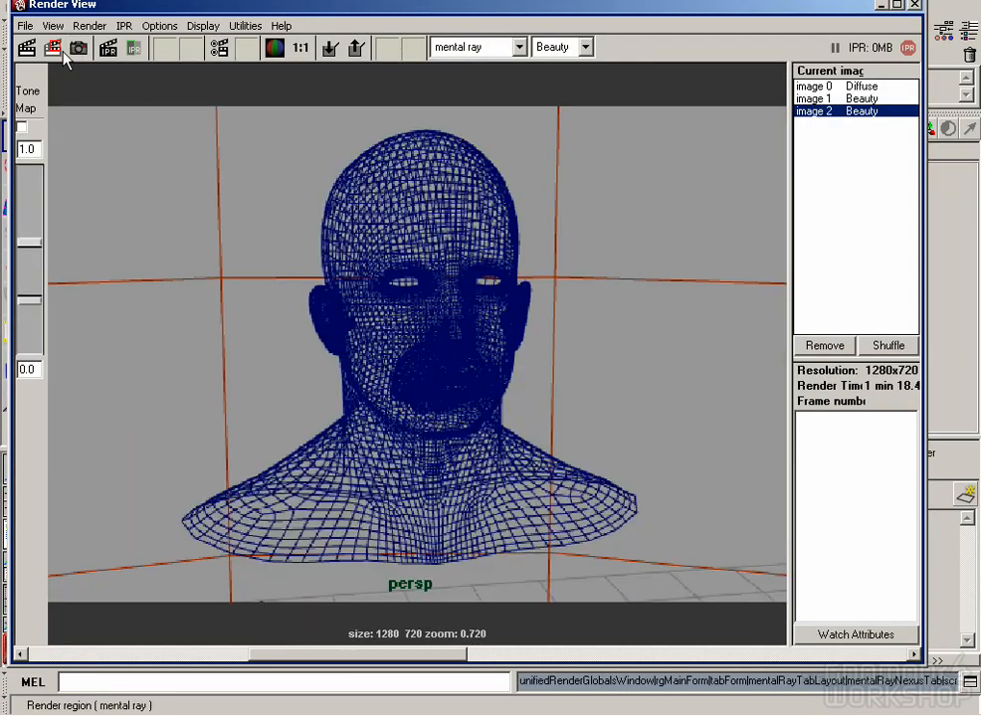
left_click(30, 46)
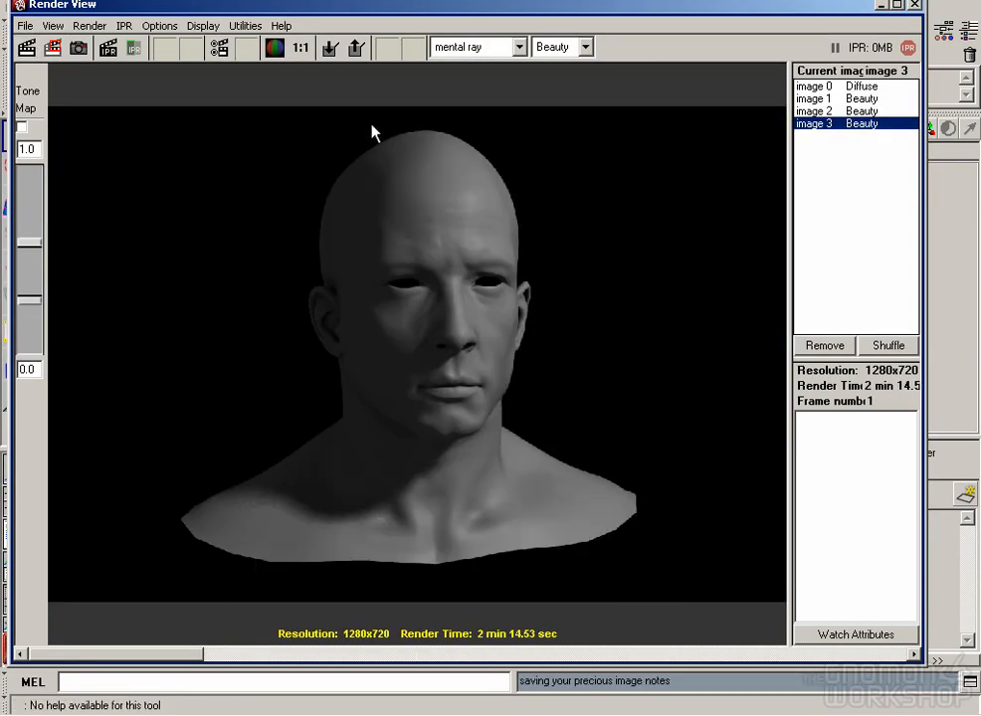
- Examine the rendered bust at actual size and close up, checking the displacement detail on the face and shoulders
left_click(300, 47)
left_click(590, 236)
right_click_drag(590, 236, 678, 398, "alt")
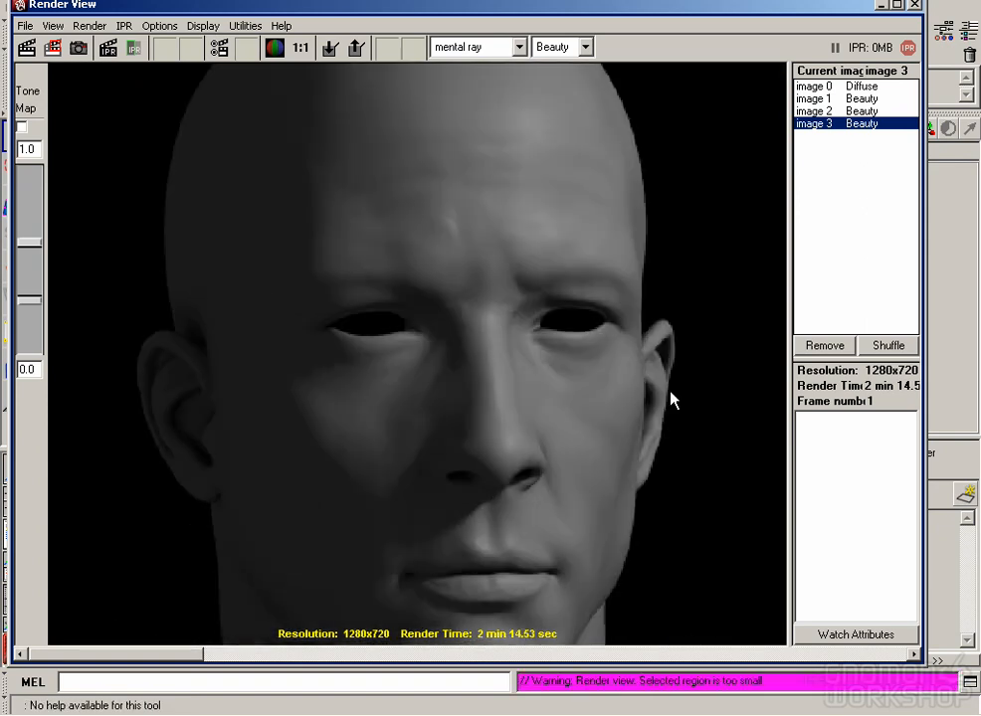
middle_click_drag(599, 369, 489, 243, "alt")
middle_click_drag(444, 315, 543, 309, "alt")
right_click_drag(653, 334, 245, 300, "alt")
middle_click_drag(261, 265, 264, 302, "alt")
right_click_drag(363, 297, 377, 296, "alt")
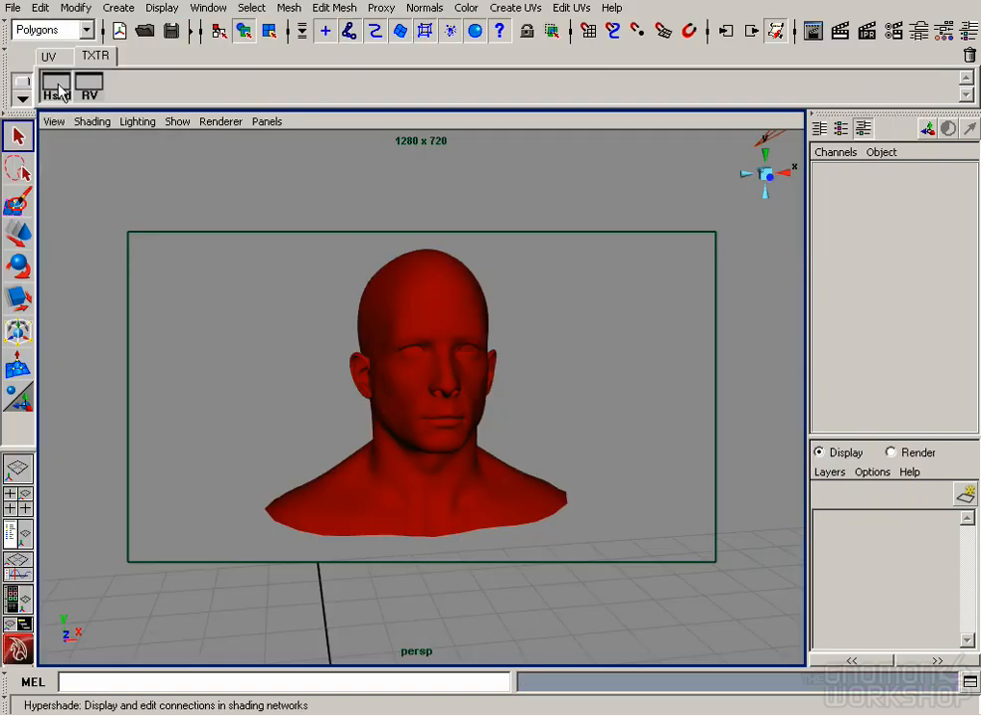
- Inspect the settings of the file texture in the Hypershade
left_click(48, 87)
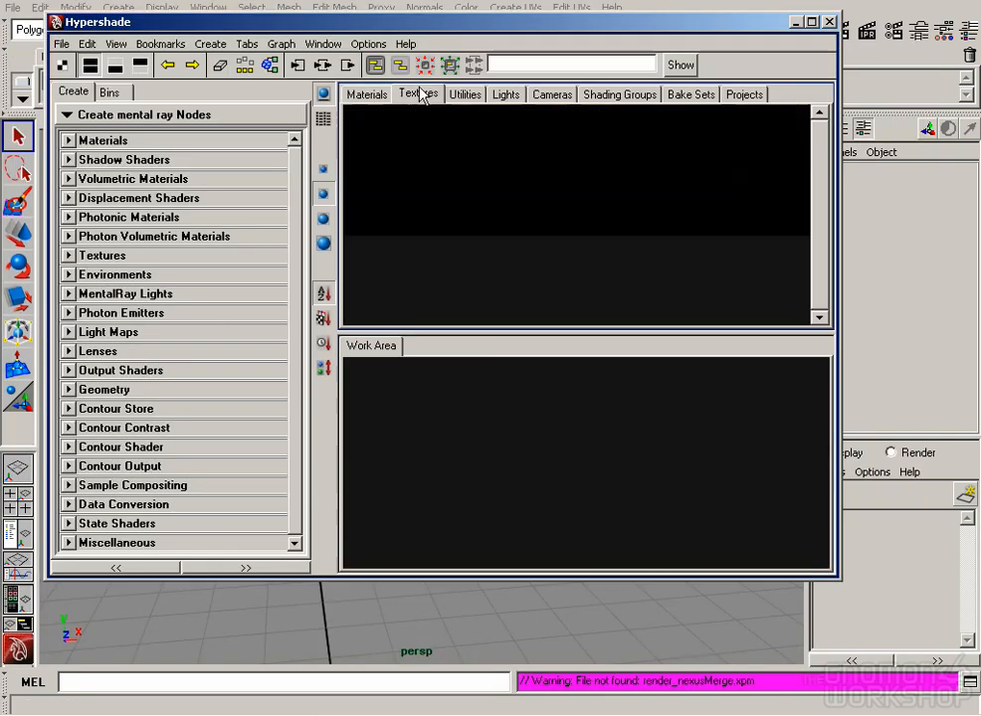
left_click(419, 94)
double_click(382, 146)
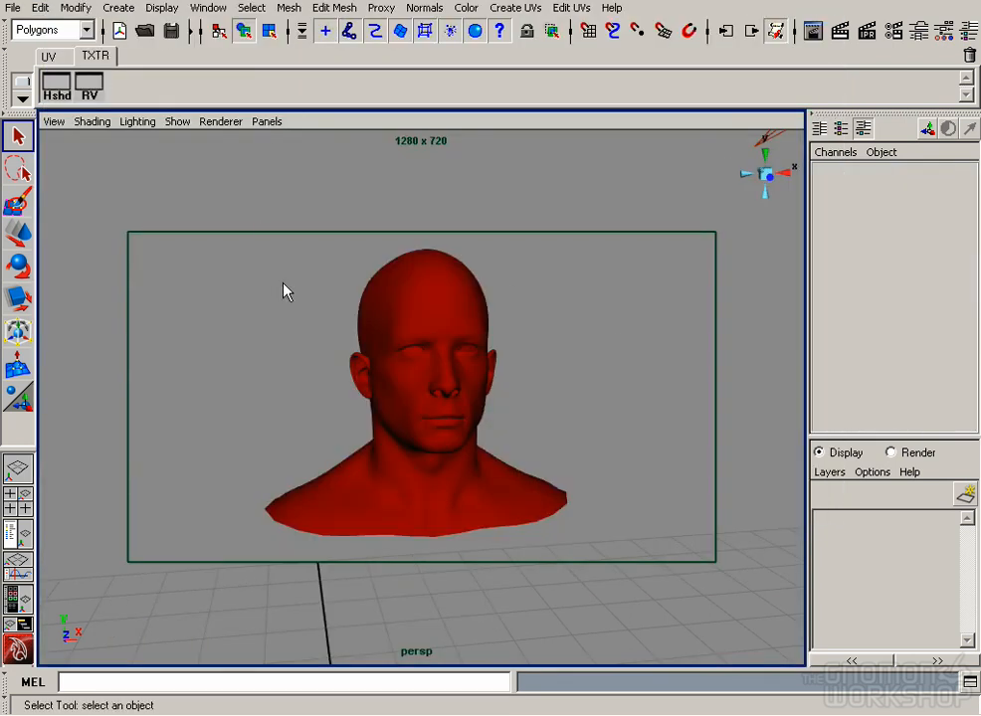
- Create a spot light with default settings and look through it in the viewport
left_click(118, 8)
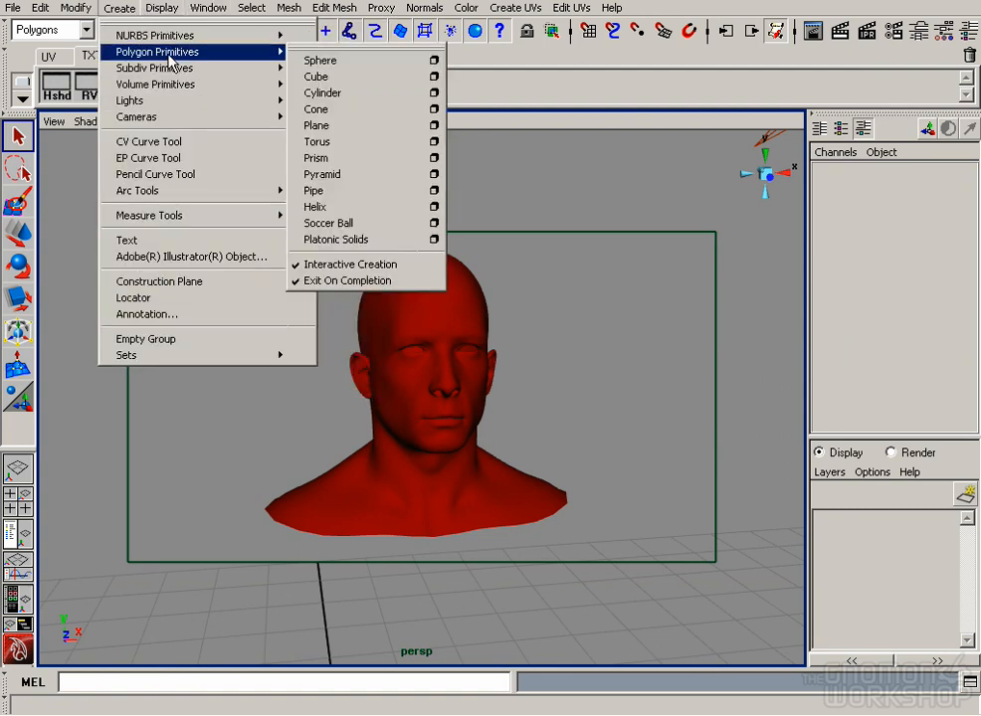
mouse_move(248, 101)
left_click(353, 157)
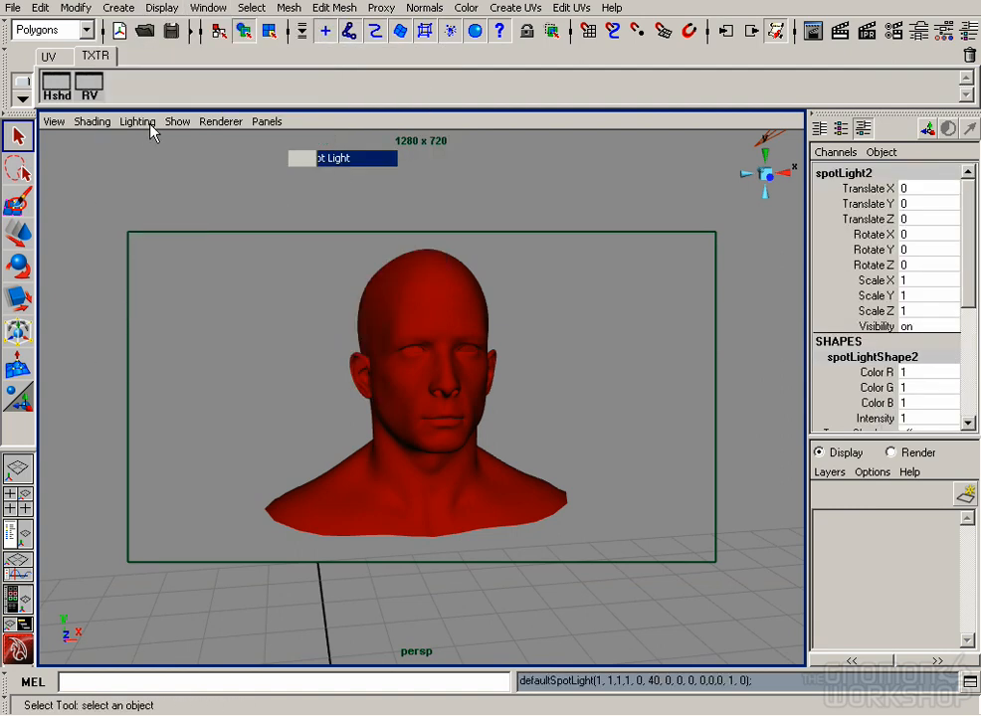
left_click(266, 121)
left_click(305, 174)
- Frame the bust through the new spot light and orbit the light around to the side of the head
right_click_drag(480, 369, 450, 280, "alt")
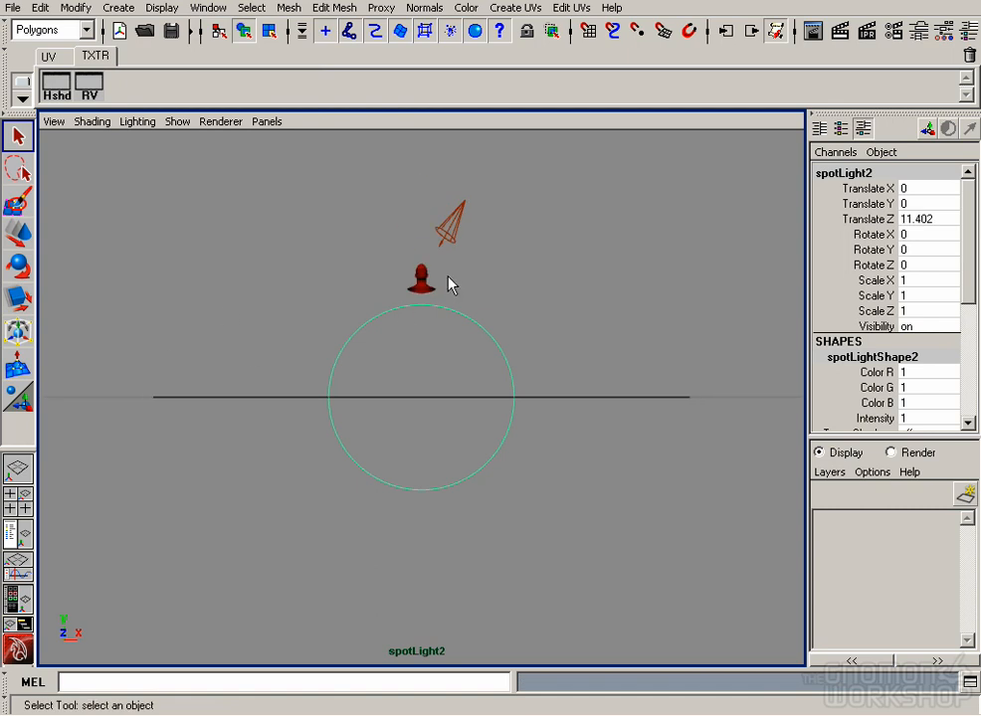
left_click(425, 278)
key("f")
right_click_drag(403, 380, 169, 368, "alt")
left_click_drag(169, 368, 343, 353, "alt")
right_click_drag(344, 352, 266, 350, "alt")
left_click_drag(266, 351, 284, 351, "alt")
- Enable ray trace shadows on the new spot light with a light radius of 0.1
left_click(514, 395)
key("ctrl+a")
left_click(314, 474)
left_click(278, 495)
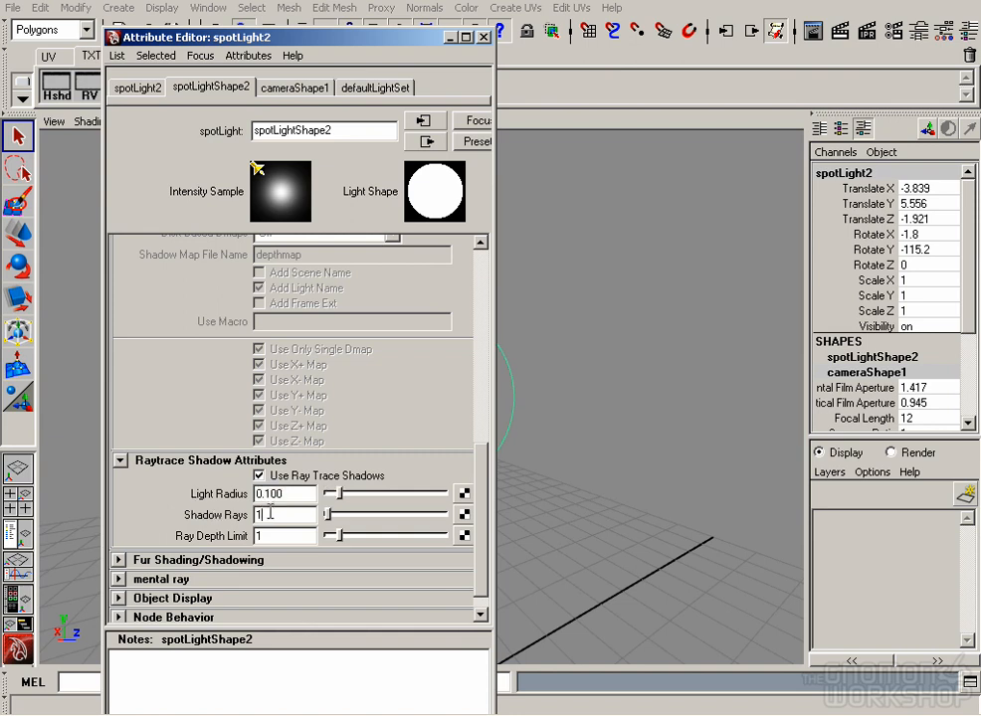
left_click_drag(482, 523, 484, 248)
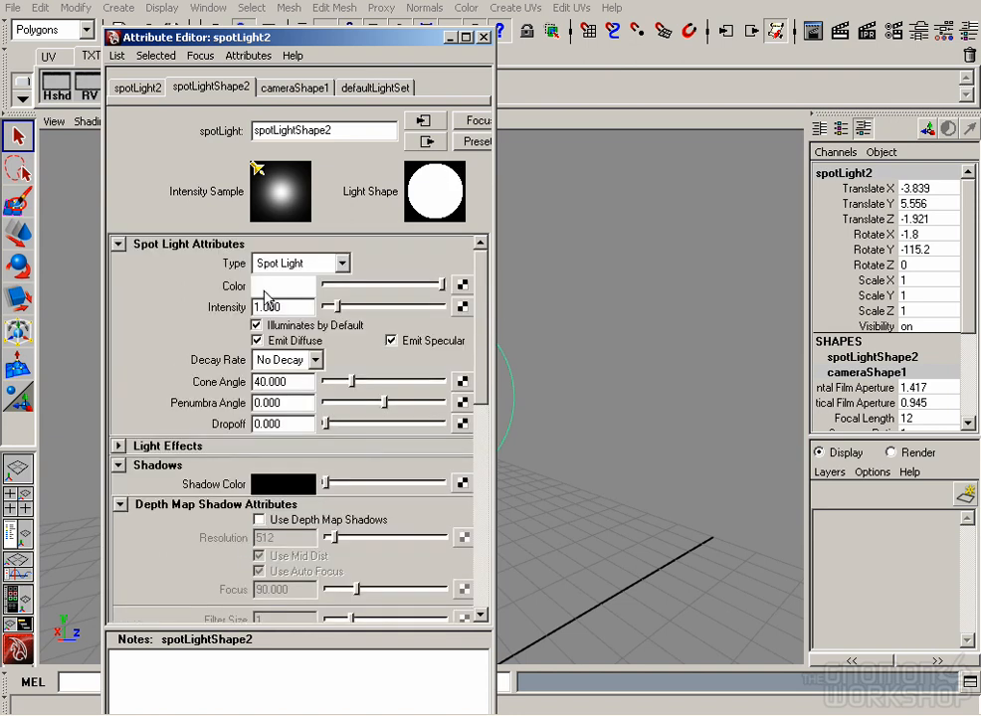
- Give the new spot light a cool color tint, close its attributes, and deselect it
left_click(288, 284)
left_click(125, 162)
left_click(47, 440)
left_click(483, 37)
left_click(611, 291)
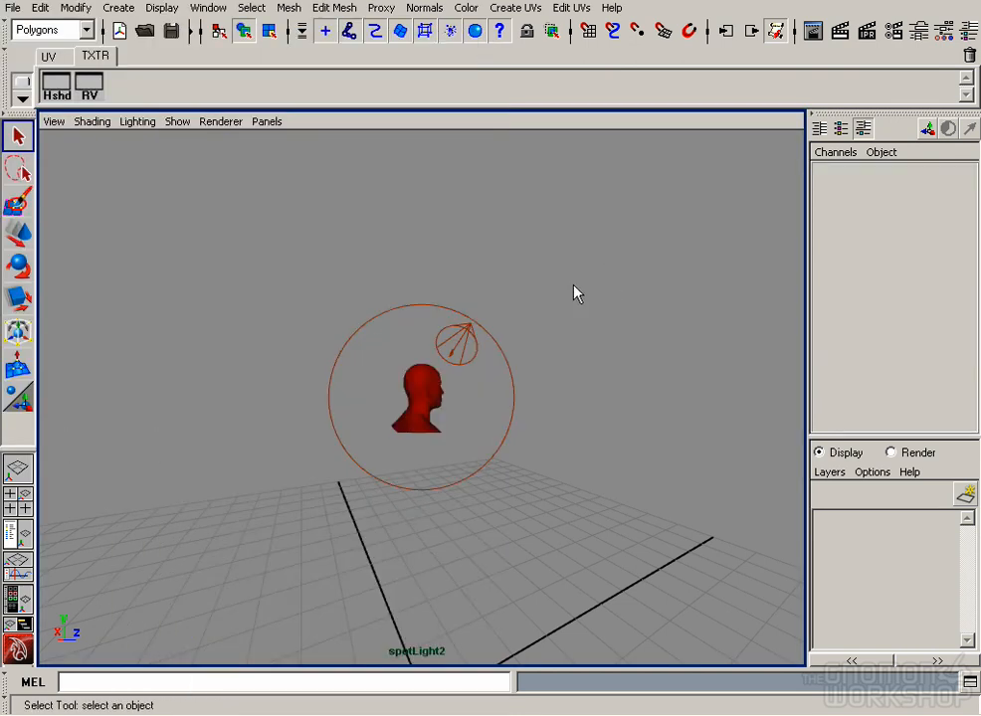
- Return the viewport to the persp camera and display the bust shaded with the scene's lights
left_click(267, 121)
left_click(443, 140)
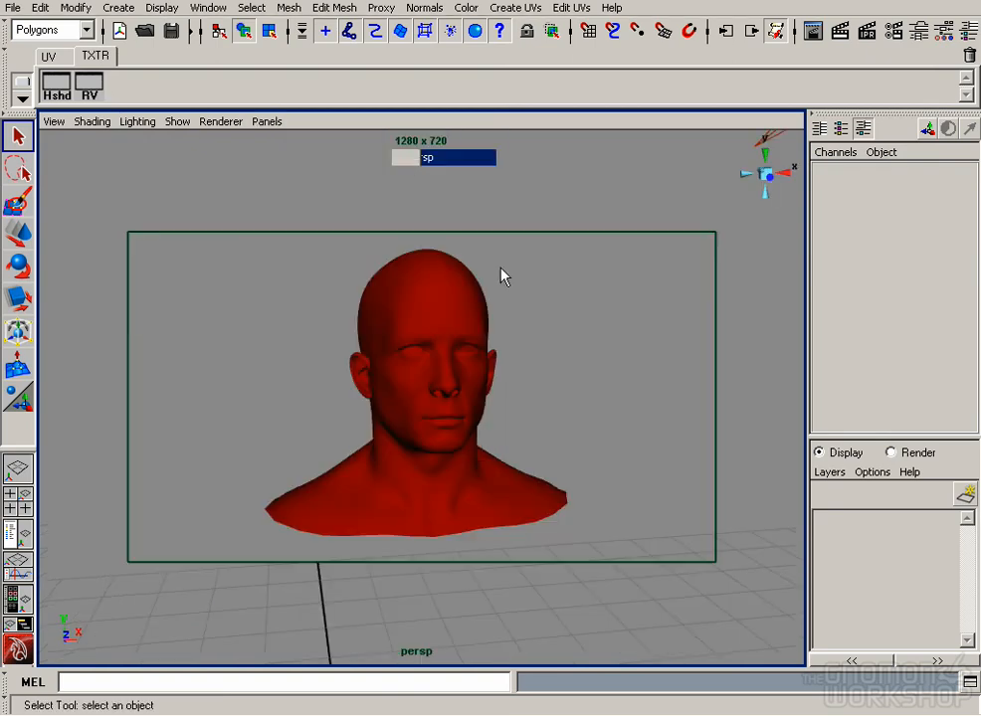
left_click(138, 121)
left_click(164, 167)
left_click(92, 121)
left_click(153, 281)
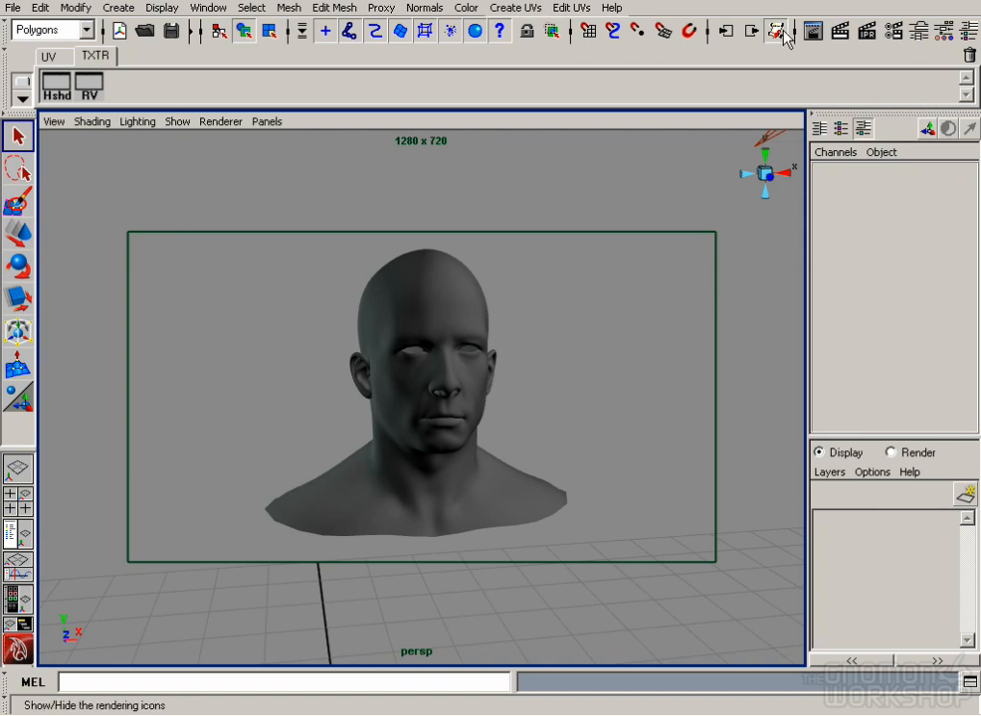
- Set the mental ray render option Verbosity Level to Progress Messages and calculate the memory limit from available memory
key("F4")
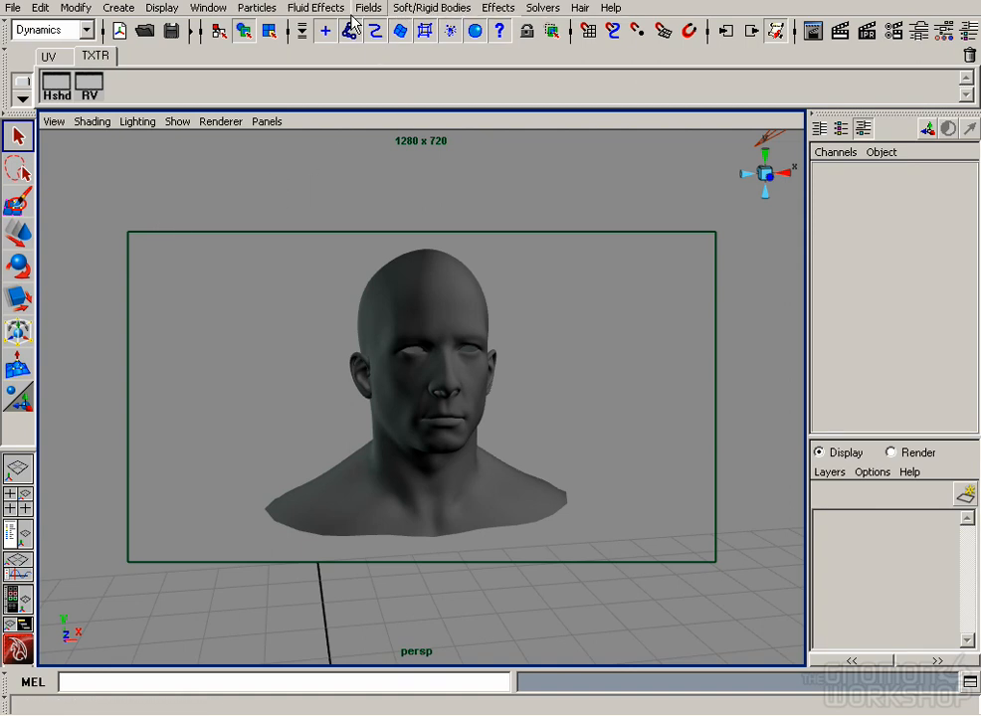
key("F3")
key("F4")
left_click(37, 30)
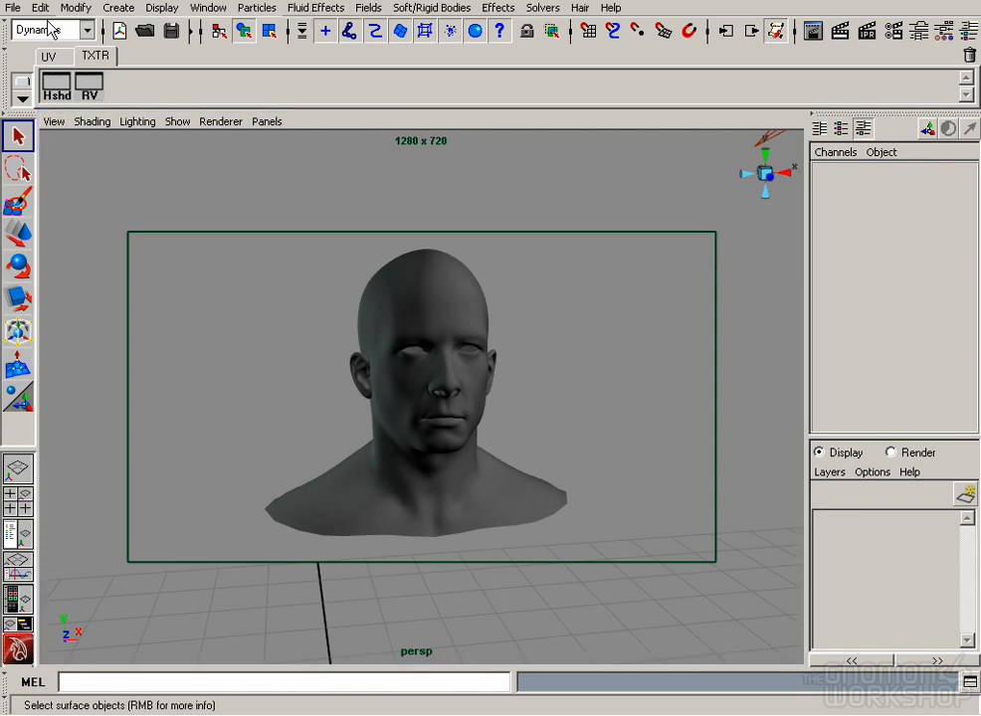
left_click(40, 110)
left_click(398, 8)
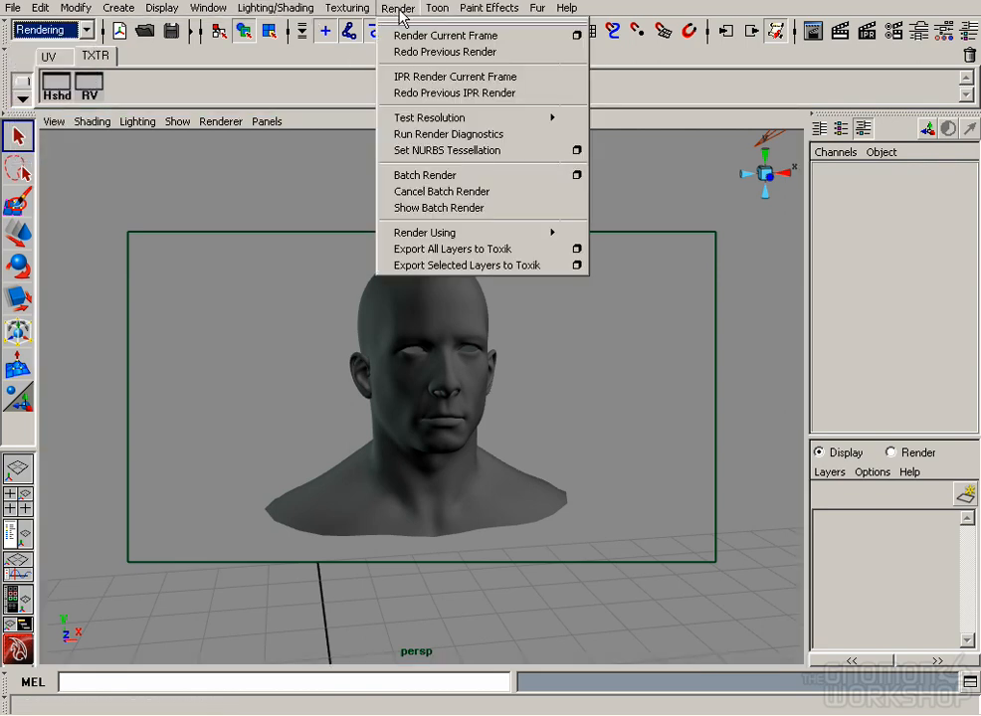
left_click(575, 35)
left_click(543, 279)
left_click(555, 372)
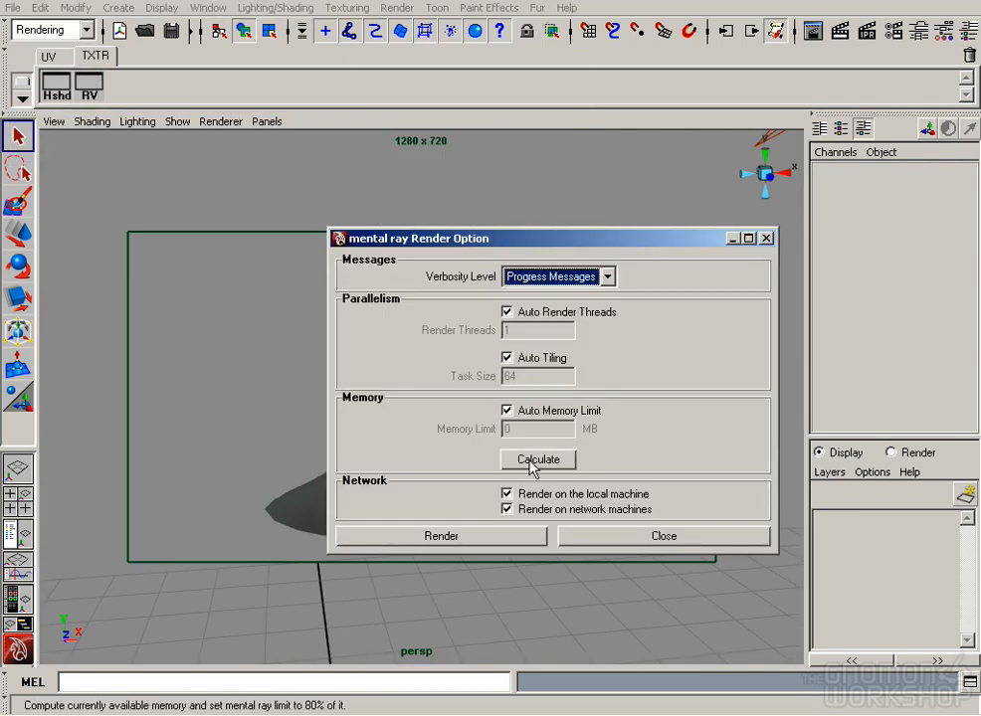
left_click(543, 459)
left_click(629, 533)
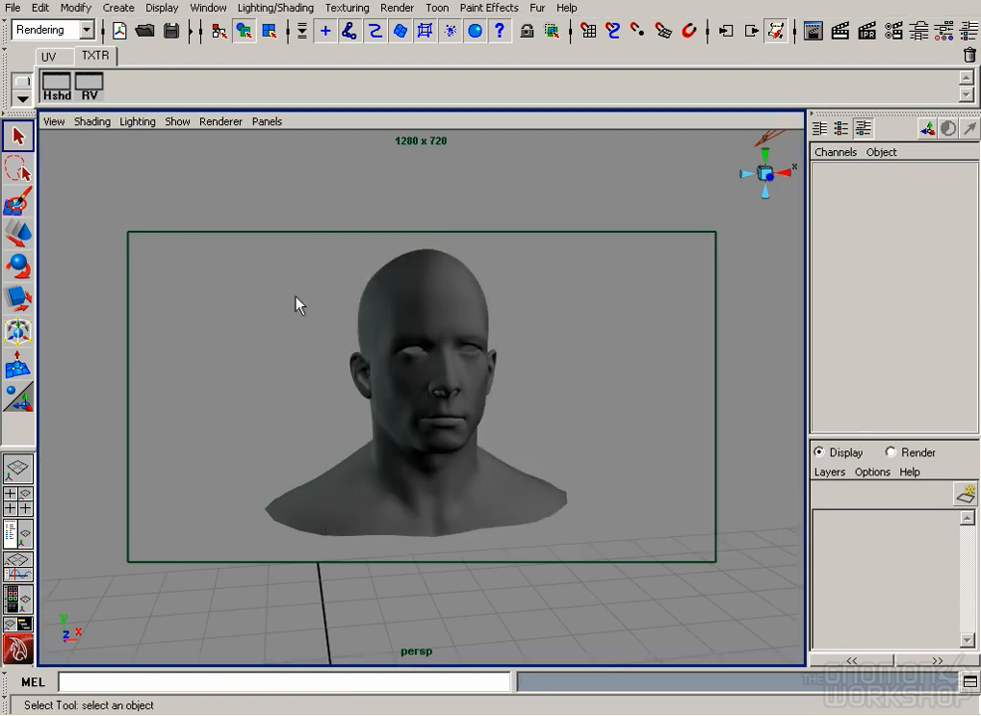
- Render the bust from the persp camera with the added spot light at actual size
left_click(89, 87)
left_click(301, 48)
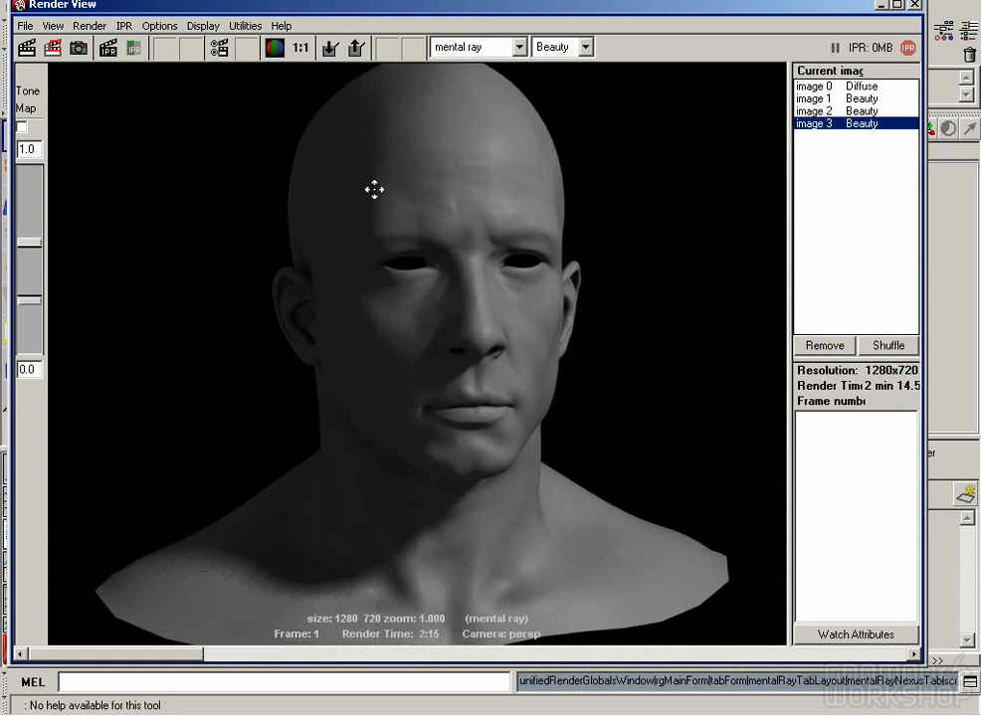
left_click(25, 47)
left_click(448, 704)
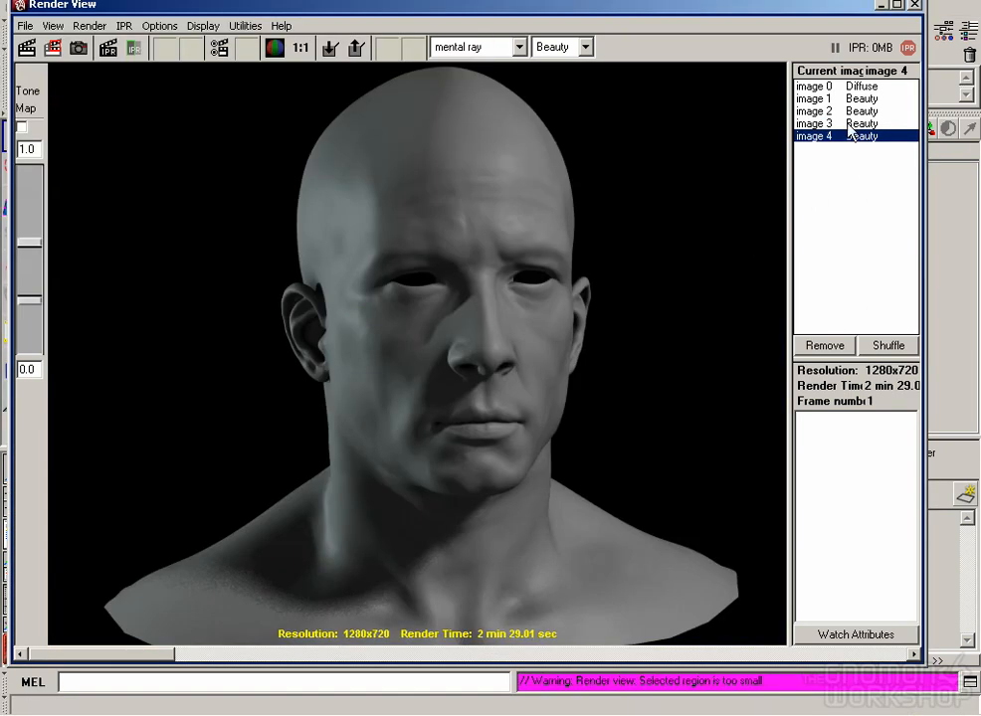
- Compare the last two renders and inspect the new one's facial detail and rim lighting up close
left_click(849, 126)
left_click(851, 138)
middle_click_drag(520, 348, 497, 312, "alt")
middle_click_drag(611, 365, 604, 428, "alt")
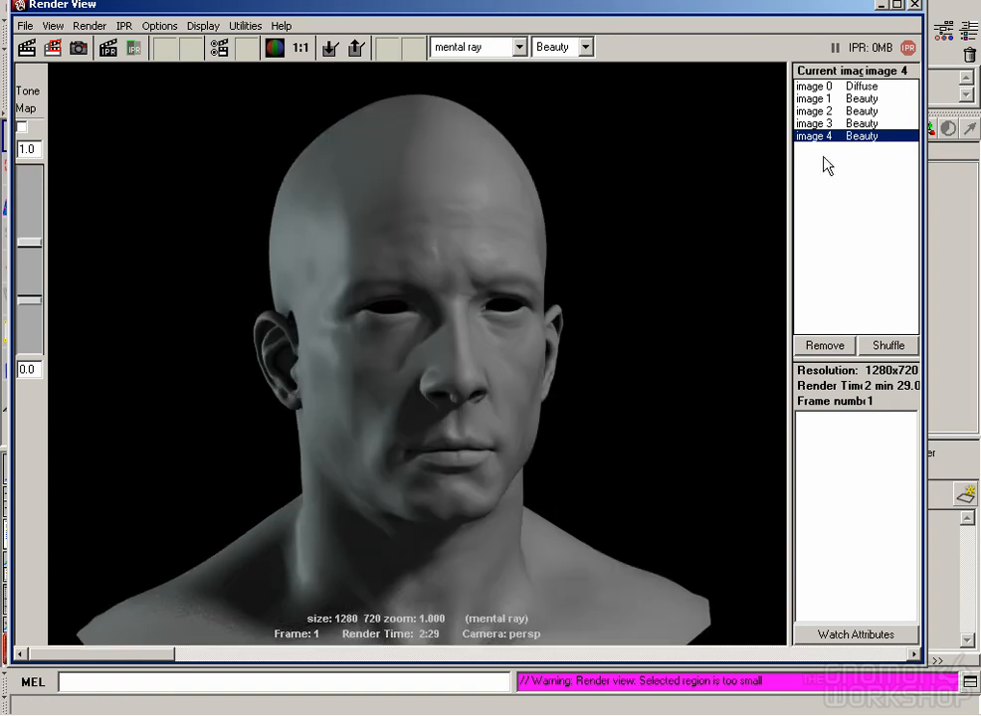
middle_click_drag(474, 274, 473, 261, "alt")
right_click_drag(474, 267, 606, 278, "alt")
key("f")
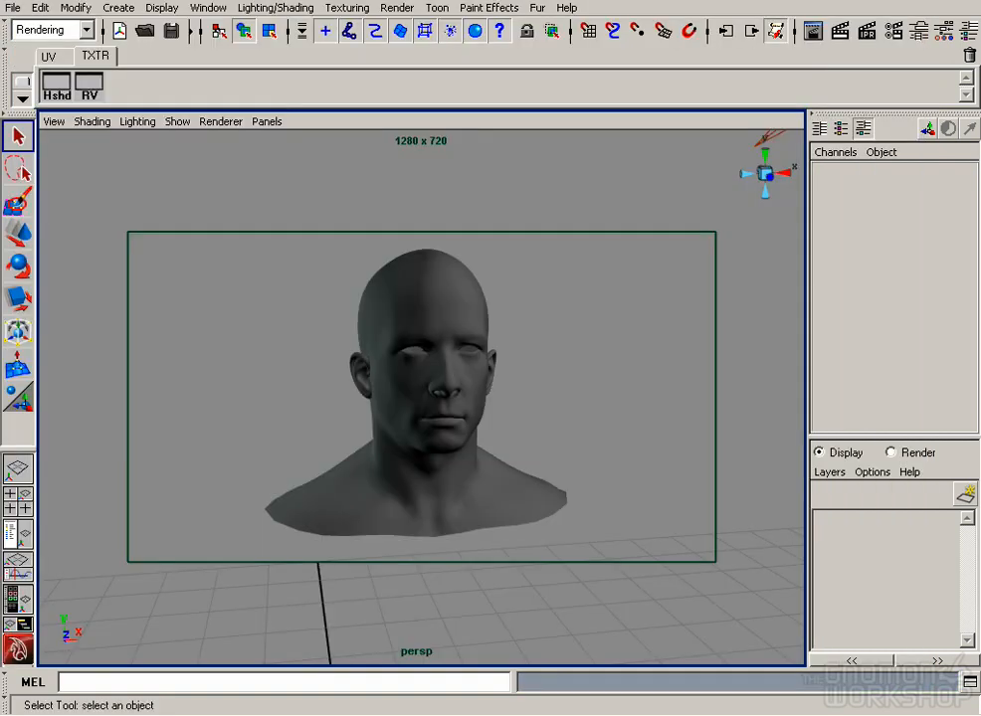
- Switch to Photoshop and open Geo_mesh_A09_CHY.tif from the workarea folder inside images
left_click(635, 702)
left_click(13, 7)
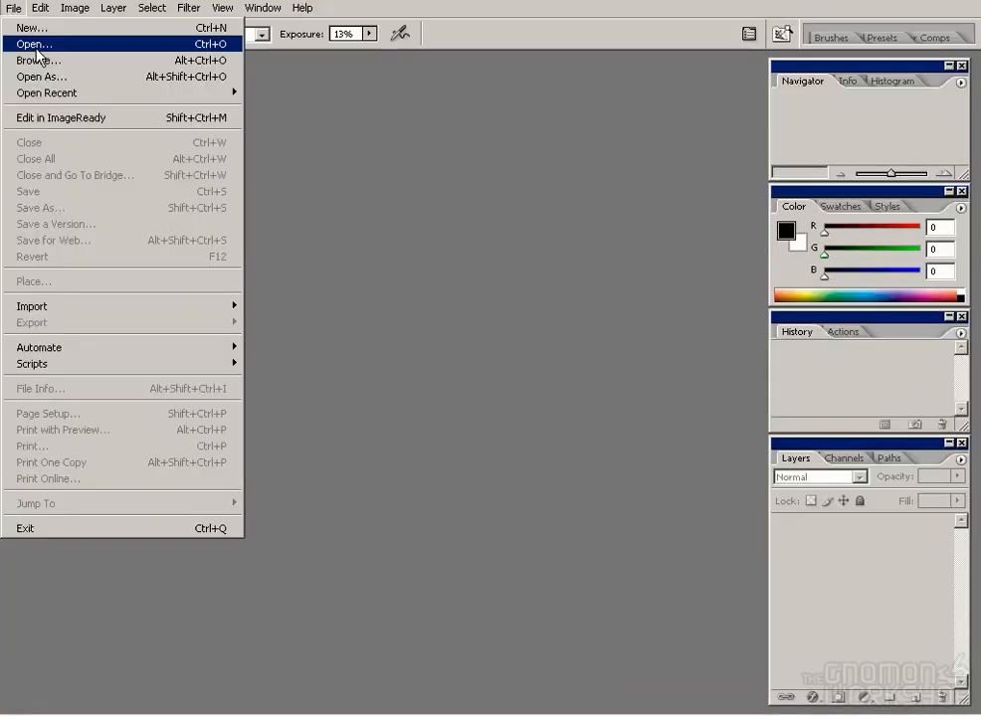
left_click(38, 45)
left_click(518, 91)
left_click(470, 270)
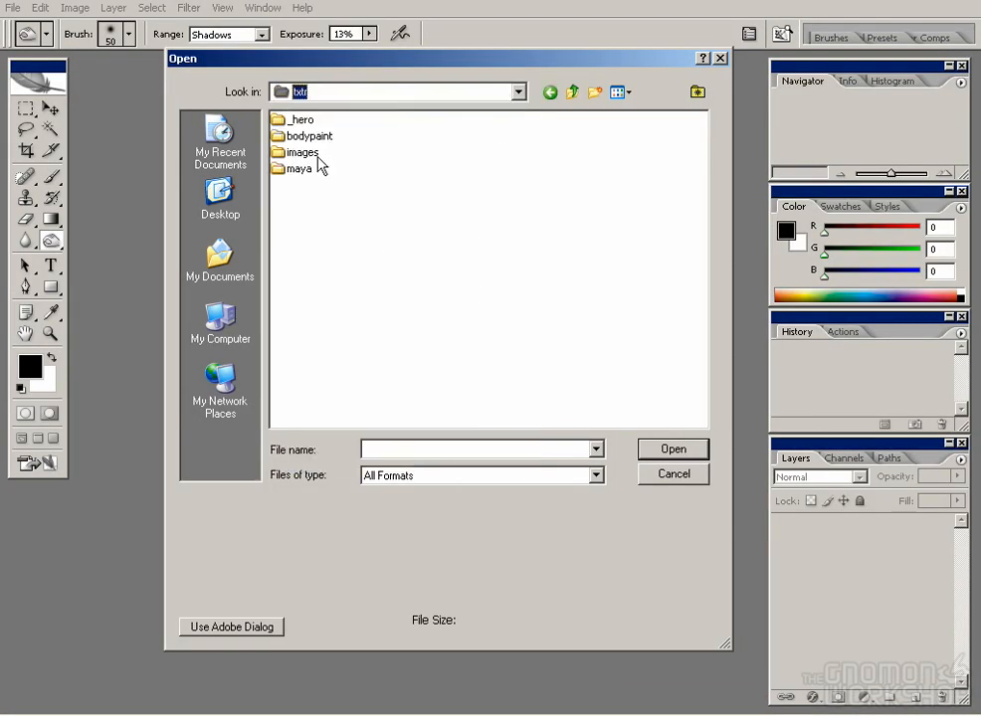
double_click(295, 152)
double_click(307, 250)
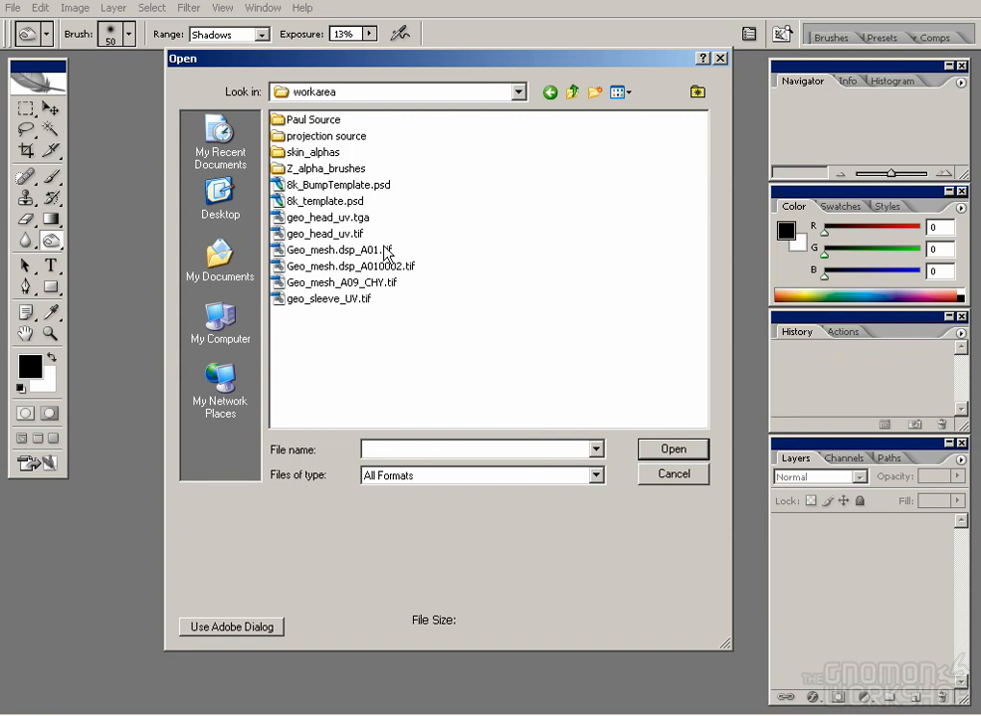
double_click(389, 281)
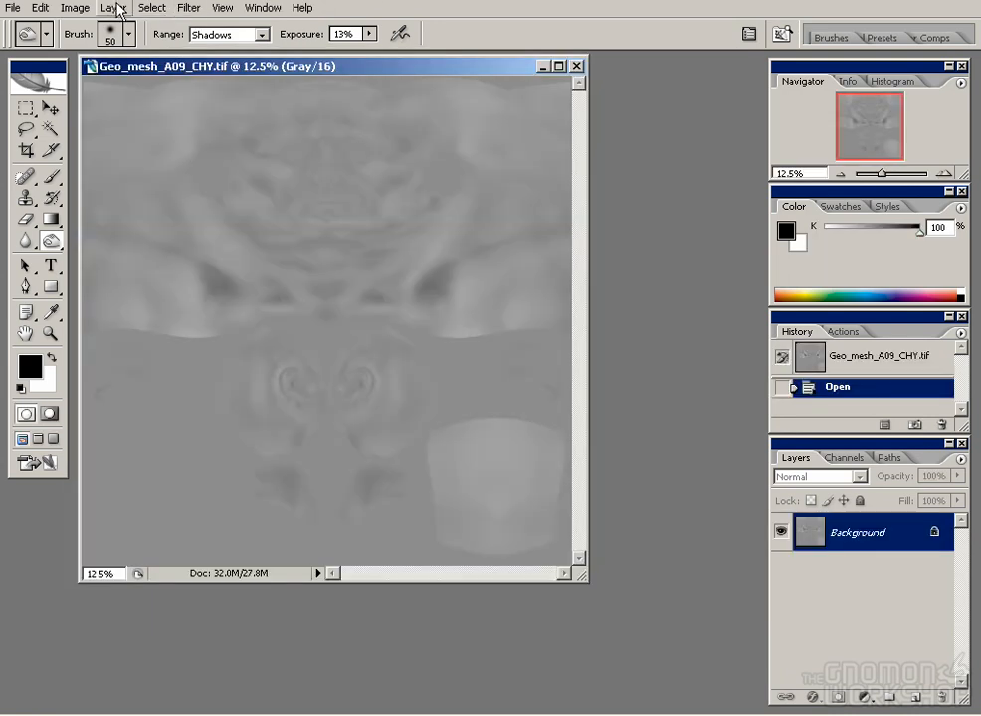
- Add a Levels adjustment layer above the Background with input black at 73 and input white at 203
left_click(870, 704)
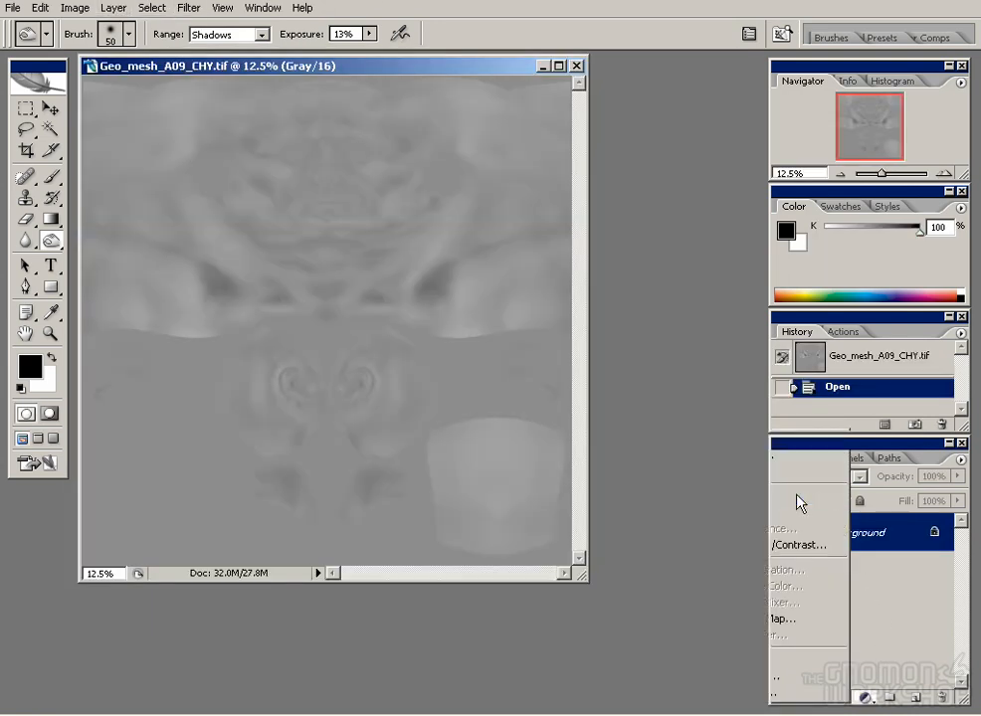
left_click(801, 505)
left_click_drag(835, 571, 778, 571)
left_click_drag(593, 570, 671, 573)
left_click_drag(777, 571, 787, 571)
left_click_drag(670, 571, 663, 571)
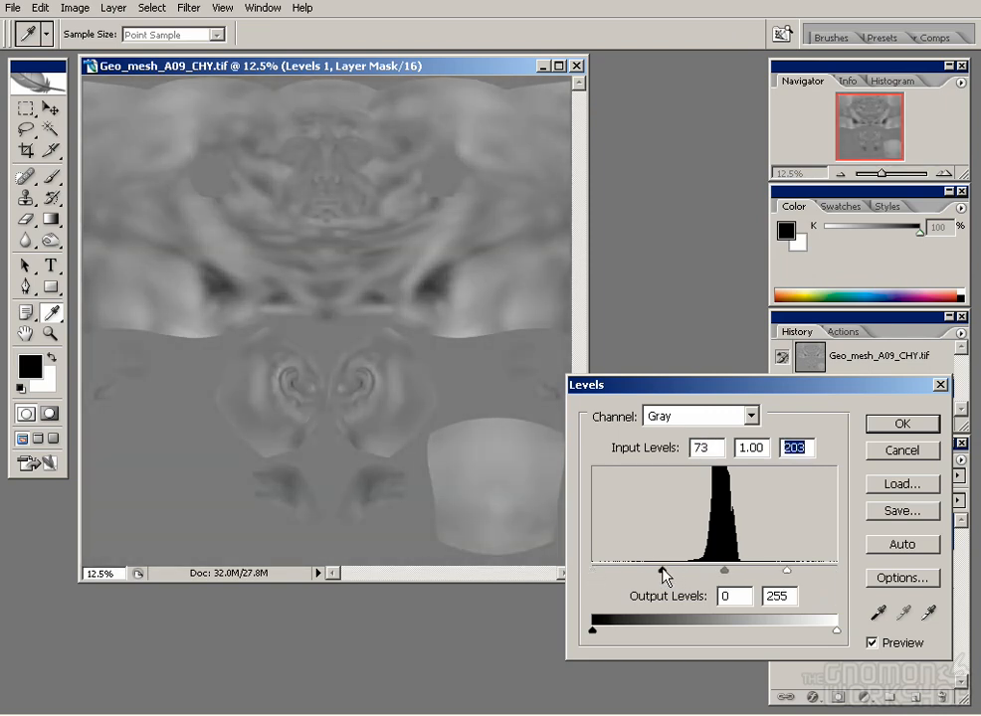
left_click(915, 430)
- Sharpen the Background layer with Unsharp Mask at 49% amount, 4.1 pixels radius and threshold 0
double_click(52, 333)
left_click_drag(298, 179, 290, 528)
left_click_drag(363, 109, 375, 528)
left_click_drag(375, 202, 362, 497)
key("ctrl+minus")
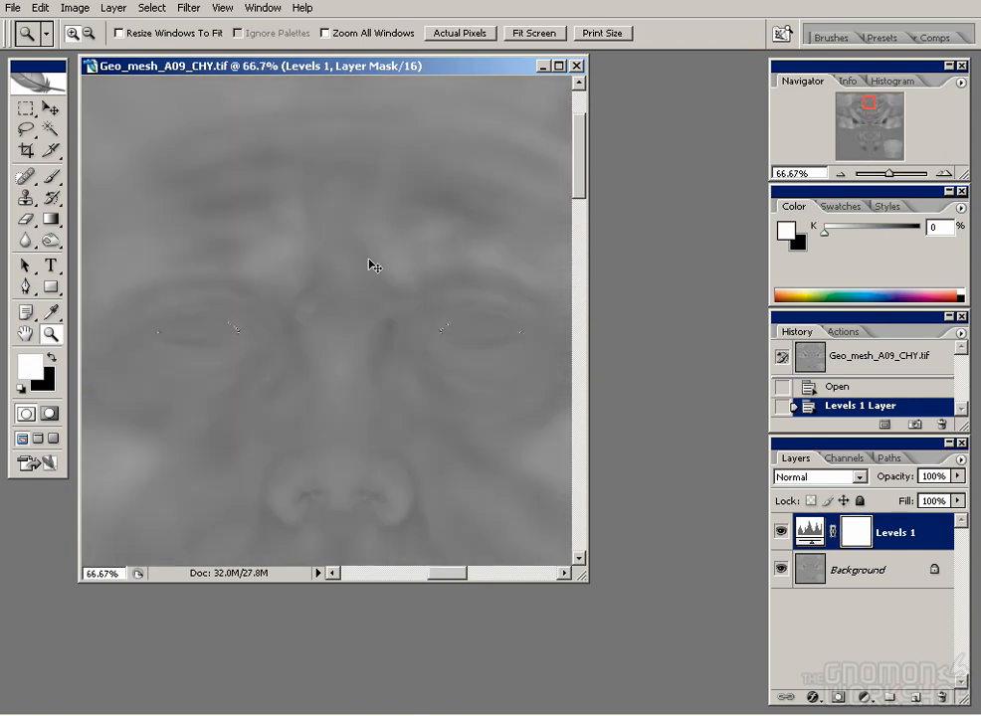
left_click(815, 575)
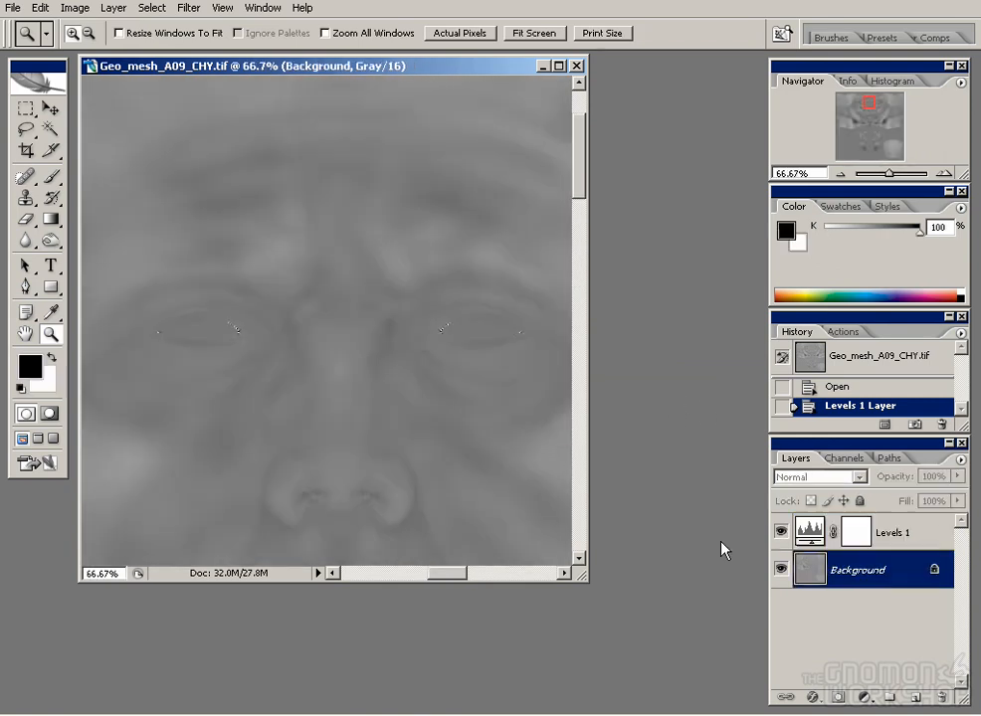
left_click(196, 9)
left_click(441, 321)
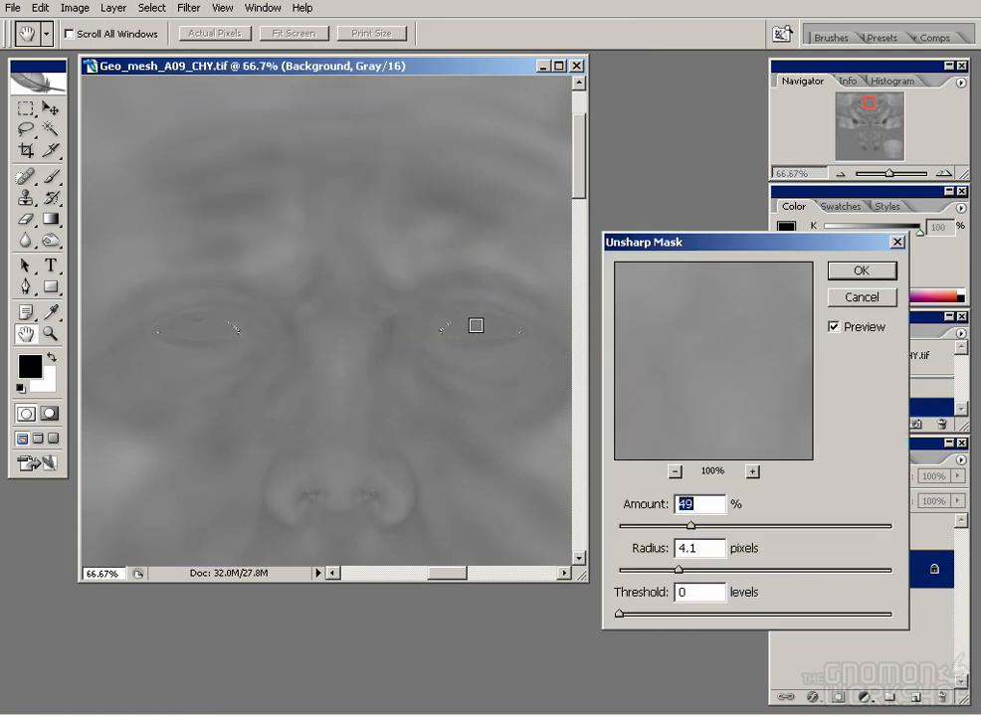
left_click(834, 326)
key("Return")
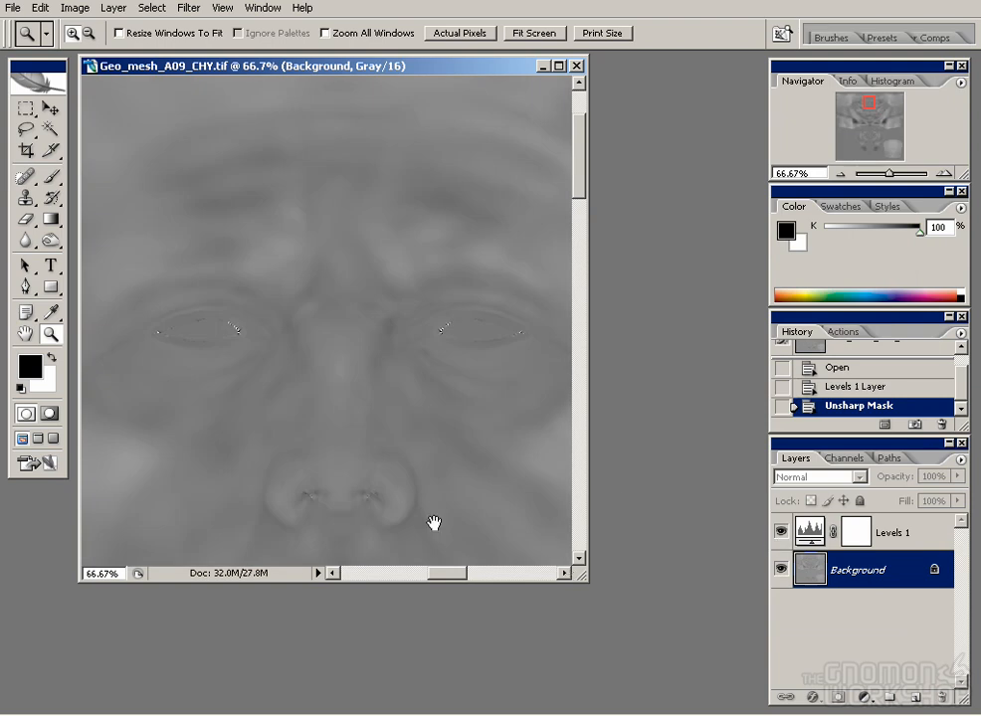
- Convert the sharpened grayscale map to 8 bits per channel
left_click_drag(434, 521, 435, 423)
left_click_drag(583, 579, 712, 678)
left_click_drag(377, 388, 403, 463)
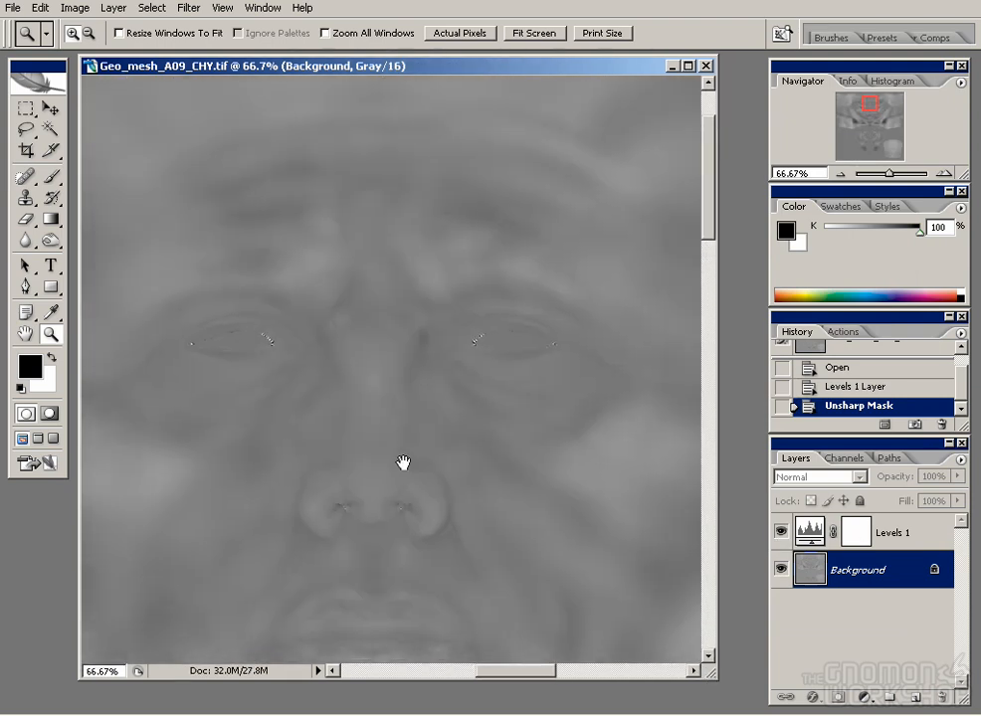
left_click(75, 7)
mouse_move(89, 26)
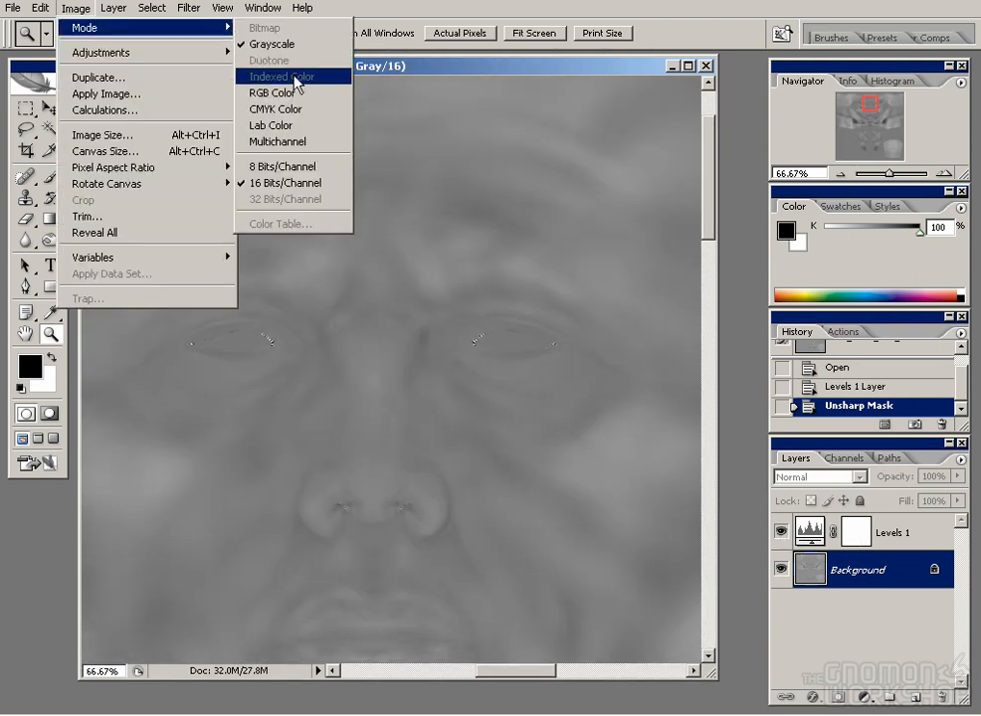
left_click(285, 164)
- Save the map in the workarea folder as a layered TIFF named Geo_base.bmp_A01_BNE
left_click(13, 7)
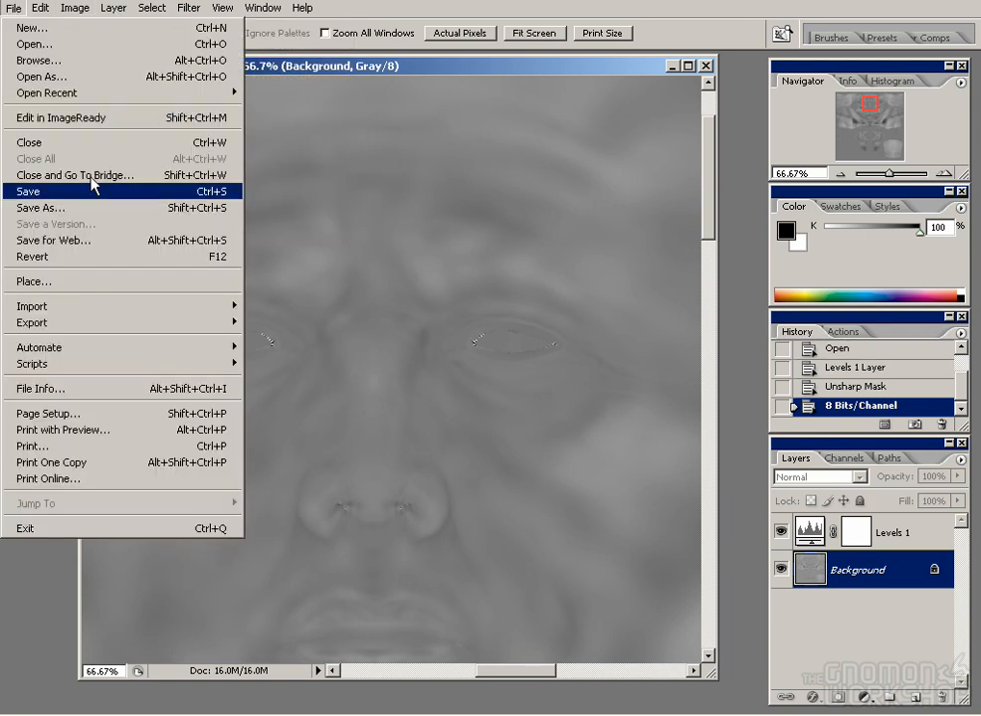
left_click(59, 208)
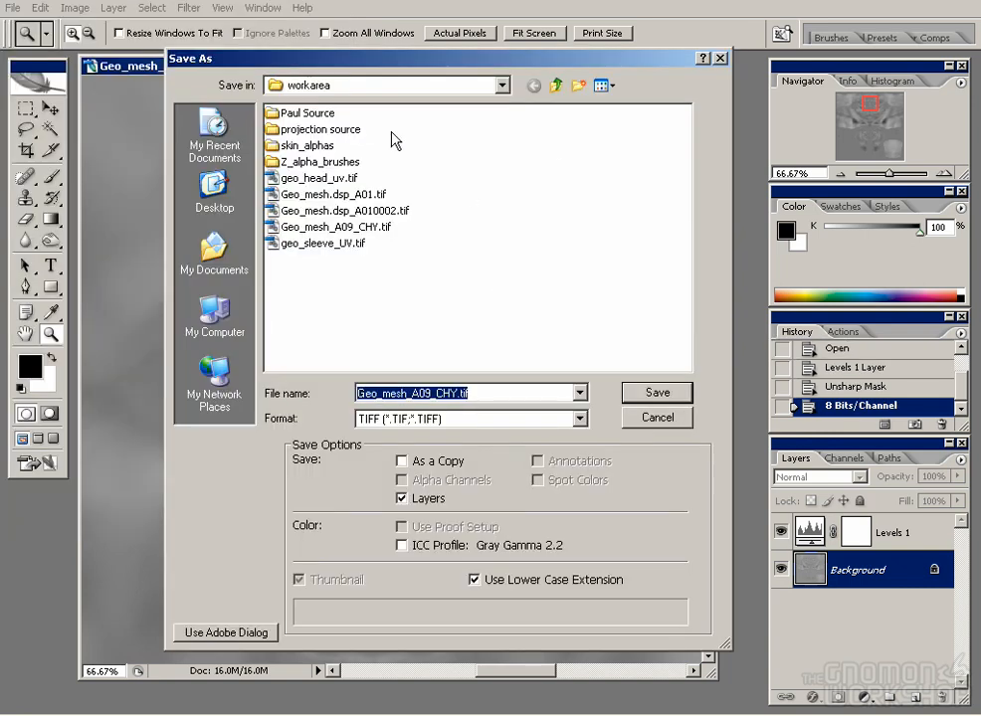
left_click(554, 85)
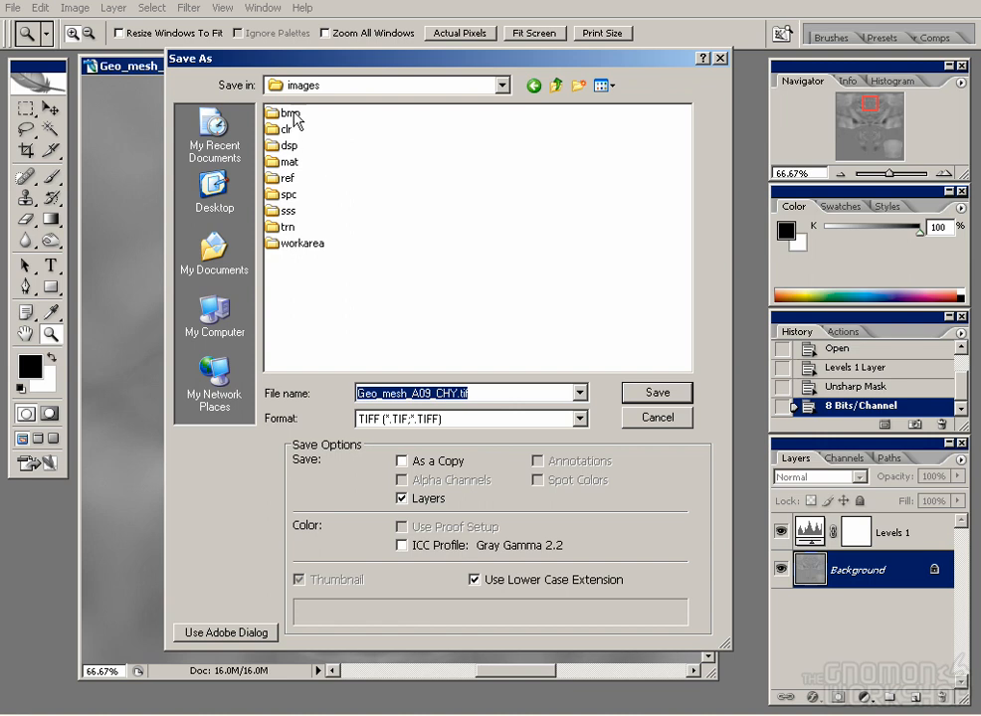
double_click(300, 243)
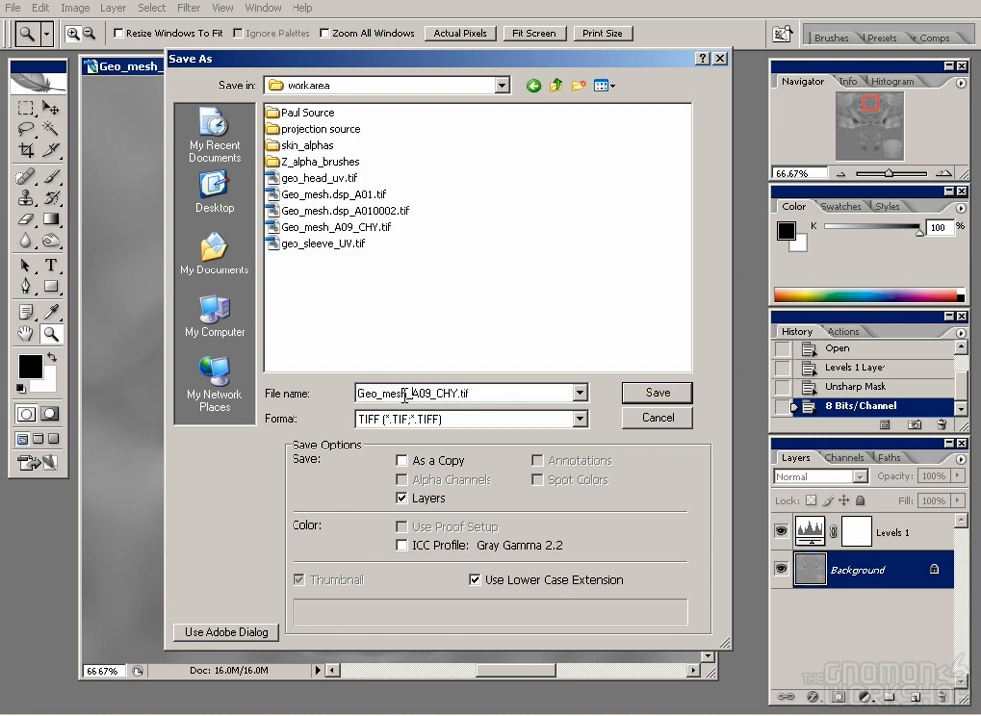
left_click_drag(380, 395, 428, 393)
type("head")
key("BackSpace")
type("base.bmp_A01_BNE")
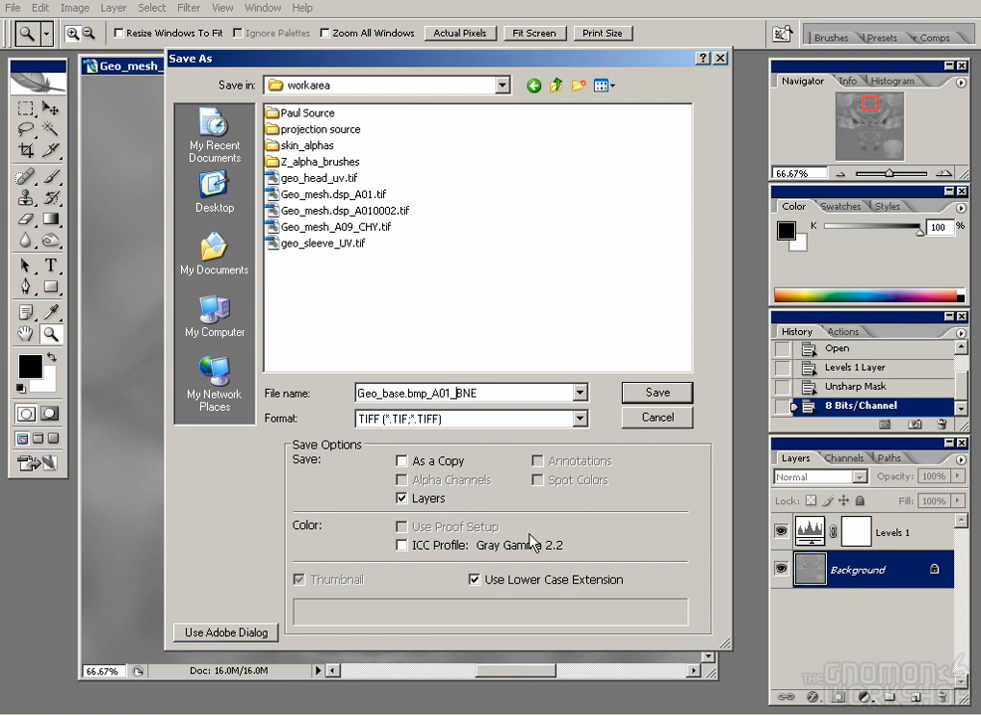
left_click(643, 400)
left_click(619, 100)
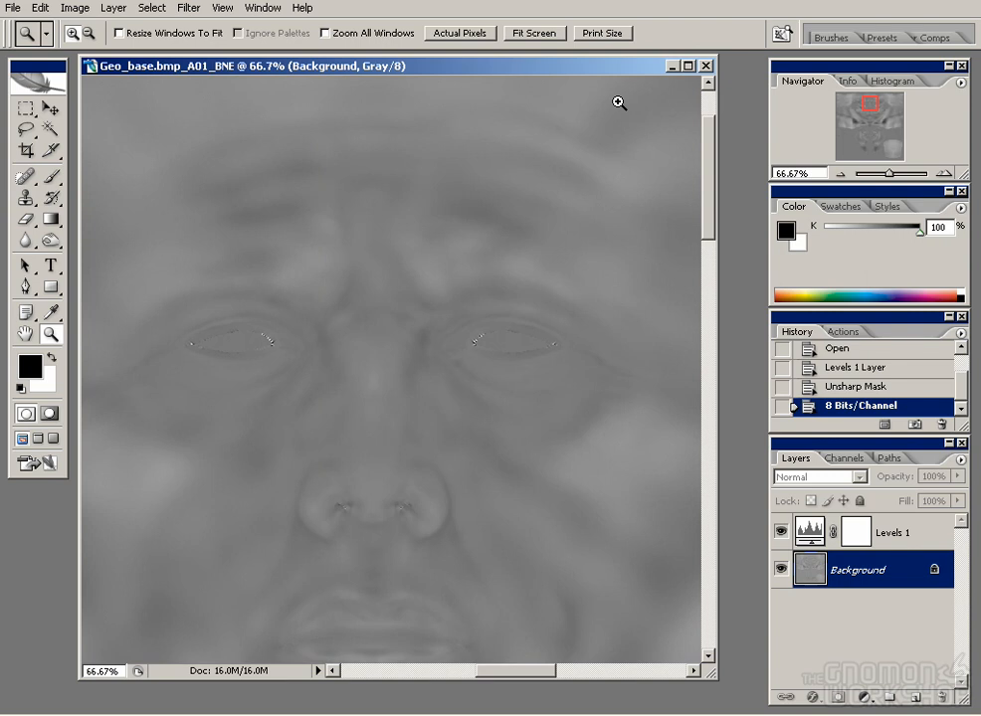
- Open geo_pores.bmp_A02.PSD from the geo_Head folder inside the bmp images folder
left_click(13, 8)
left_click(32, 42)
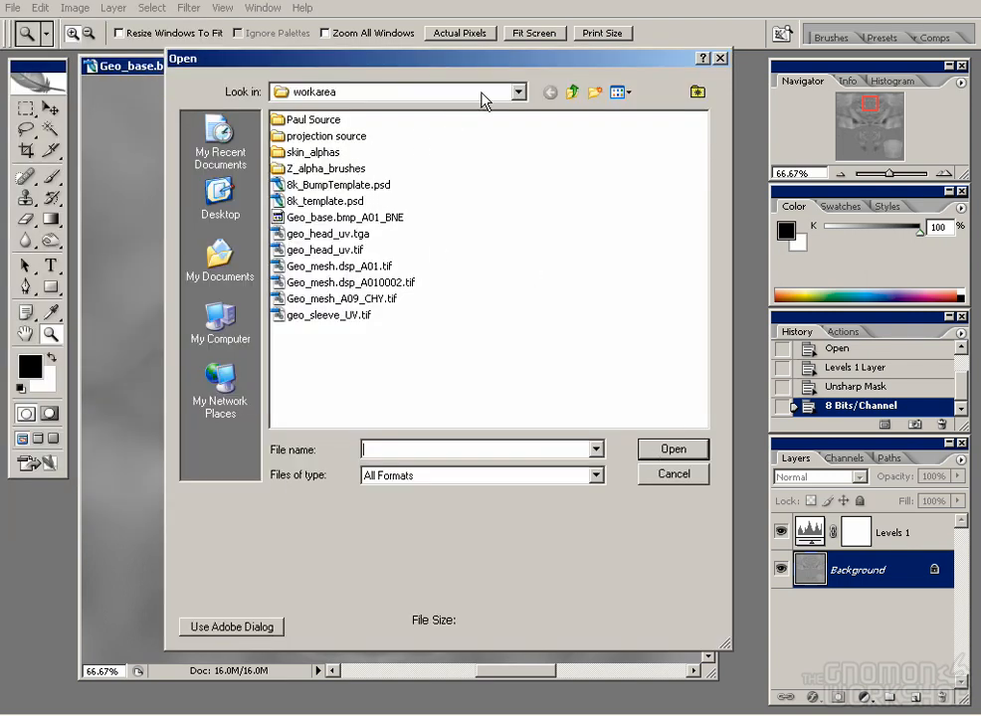
left_click(575, 94)
double_click(297, 121)
double_click(308, 137)
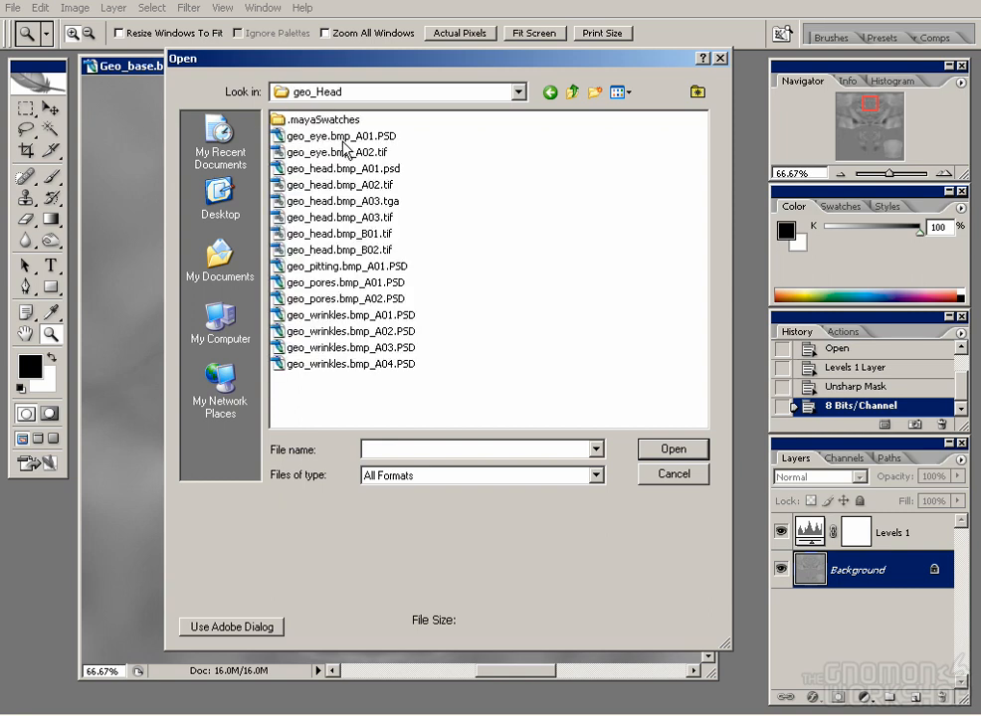
double_click(334, 299)
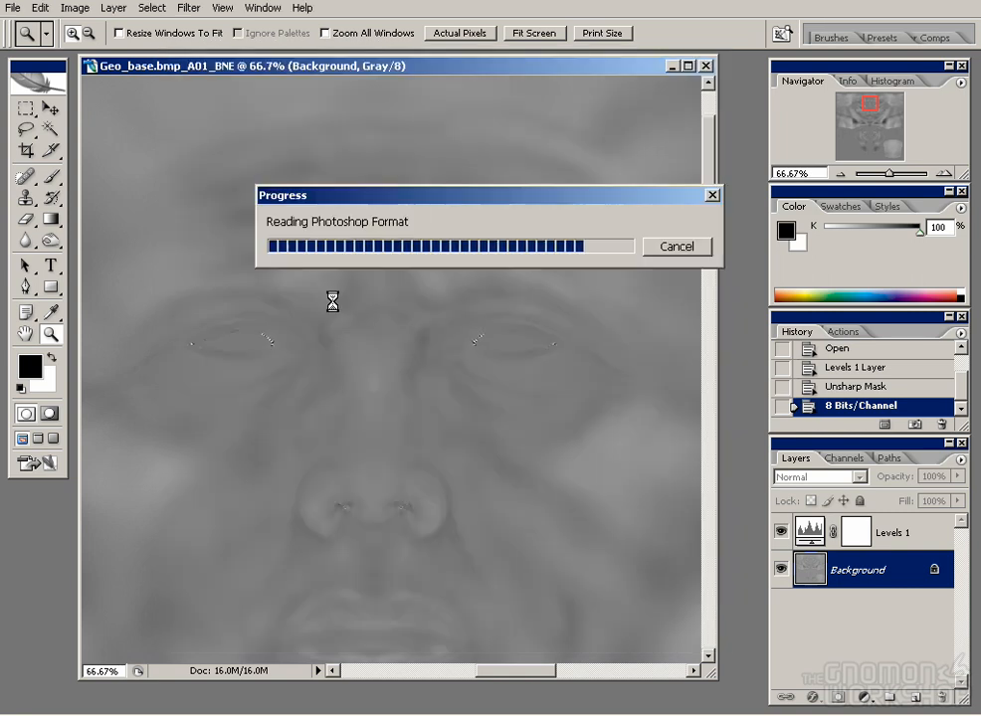
- Resize the geo_pores.bmp_A02.PSD image to 50 percent of its width and height
left_click(48, 107)
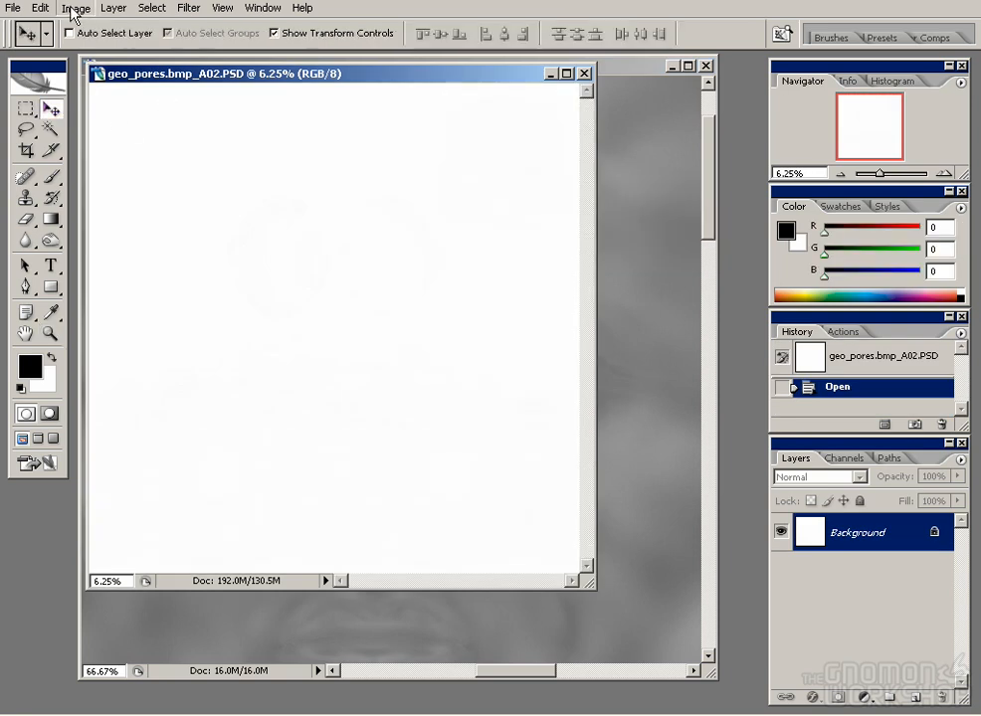
left_click(75, 8)
left_click(142, 137)
left_click(478, 181)
left_click(482, 194)
left_click_drag(413, 177, 336, 178)
type("50")
key("Return")
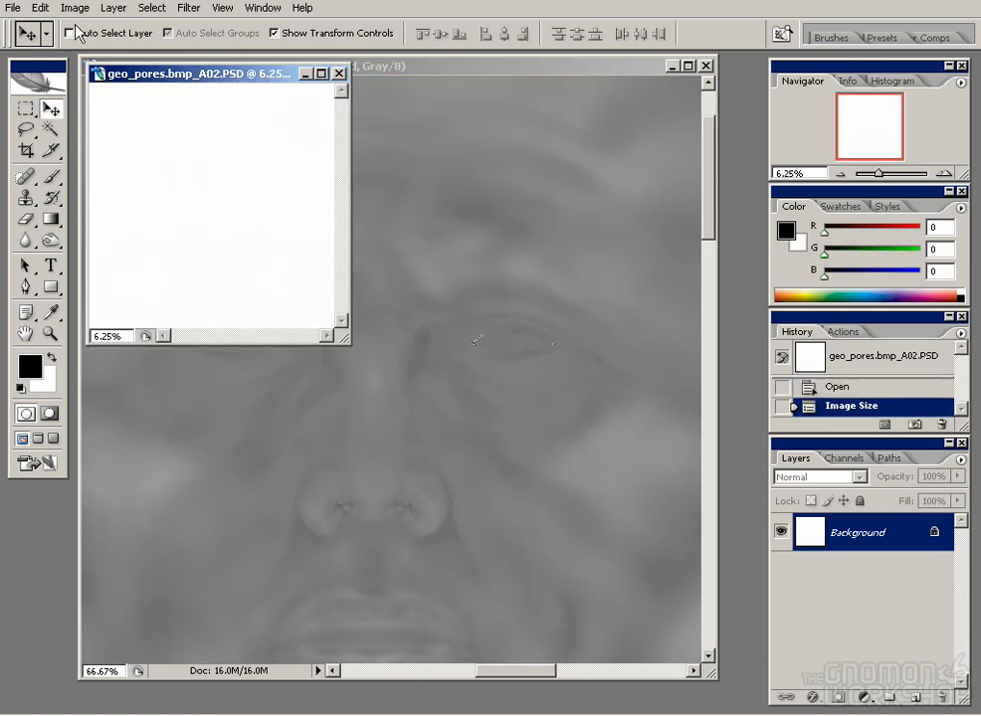
- Flip the pores image's canvas vertically and copy its layer into Geo_base.bmp_A01_BNE
left_click(75, 8)
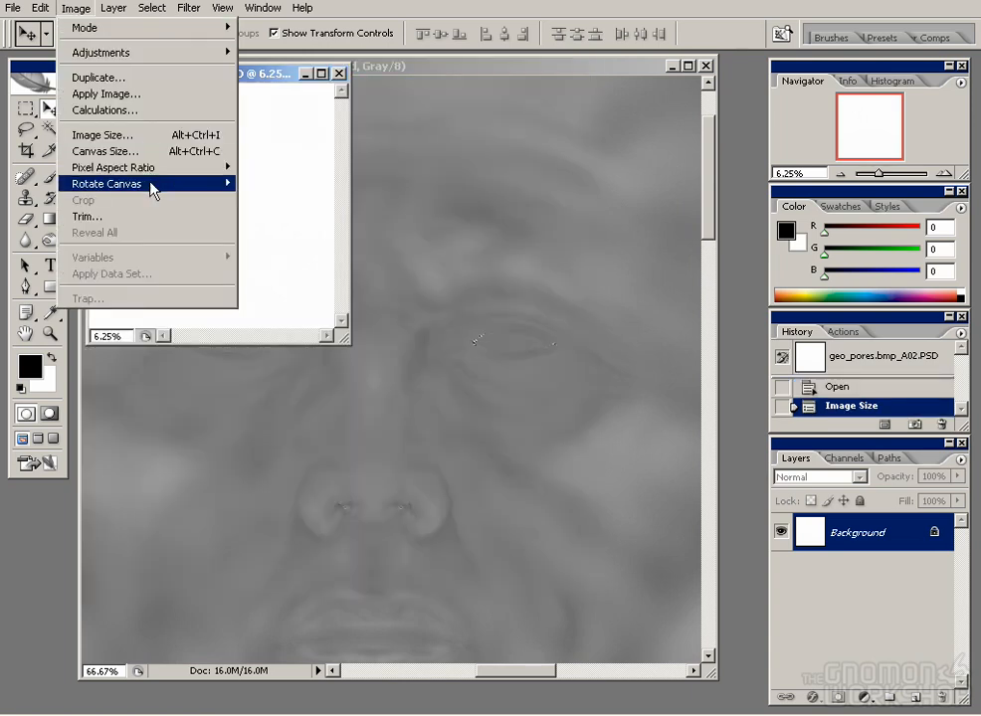
left_click(298, 281)
left_click_drag(244, 233, 536, 368)
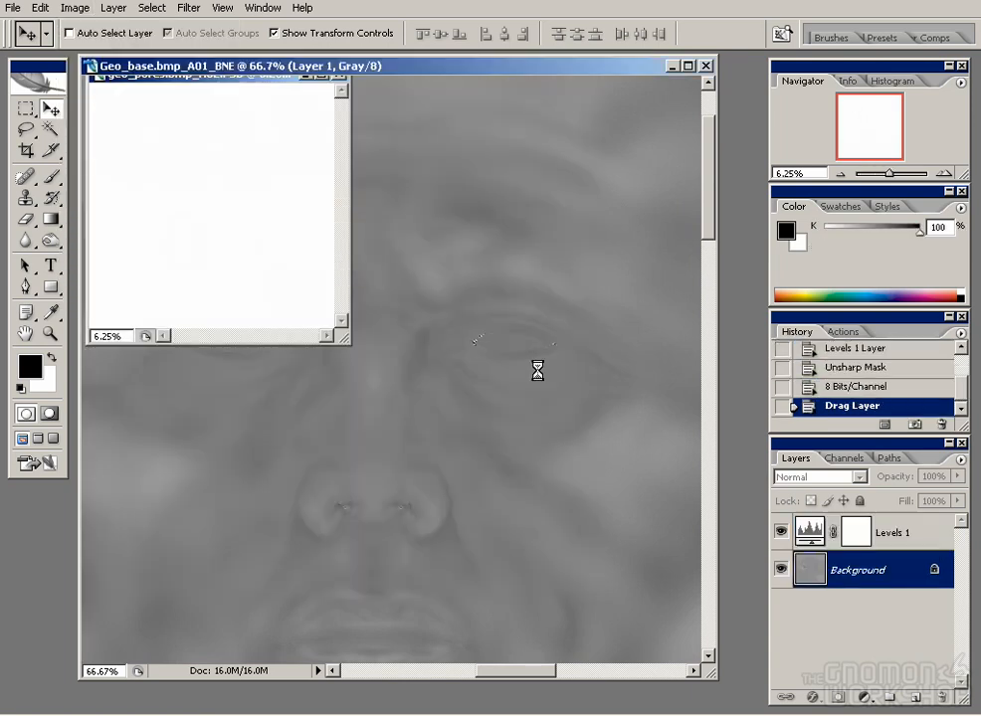
- Move the copied pores layer above Levels 1 and set its blending mode to Multiply
left_click_drag(810, 569, 810, 519)
left_click(819, 476)
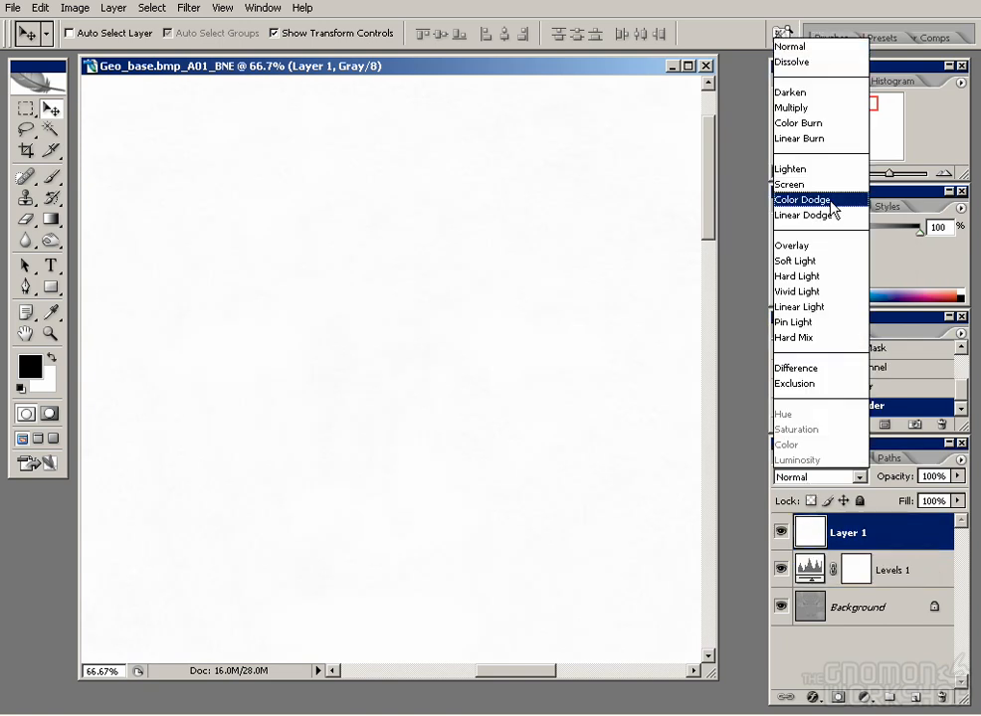
left_click(806, 125)
- Darken the pore detail on Layer 1 with a Levels correction that raises its input black point
key("ctrl+plus")
key("ctrl+plus")
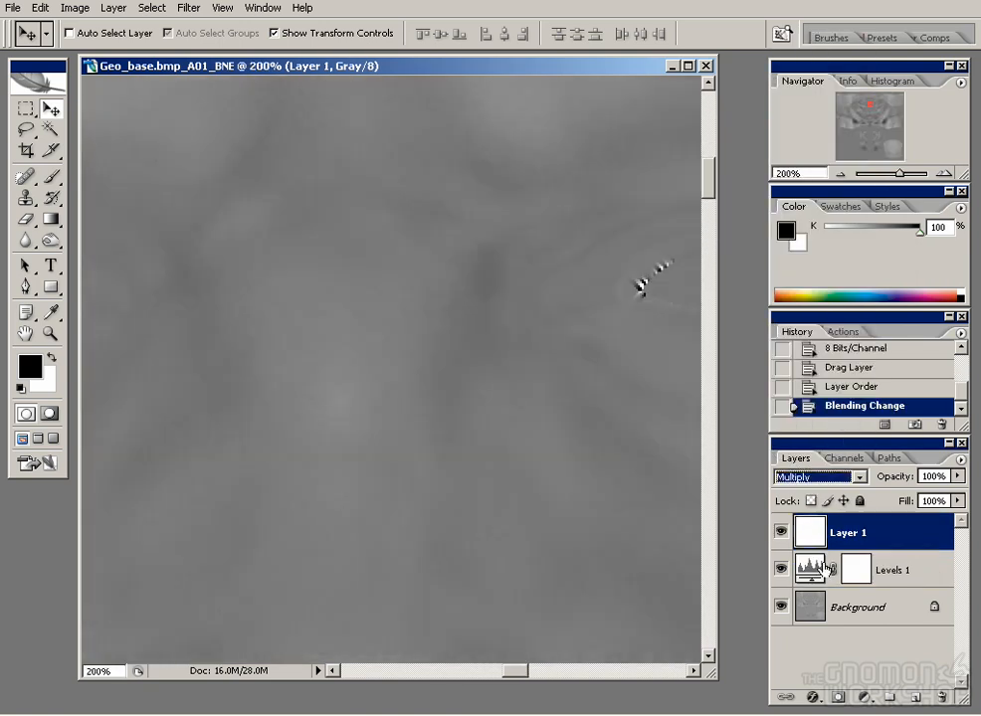
left_click(88, 10)
mouse_move(233, 60)
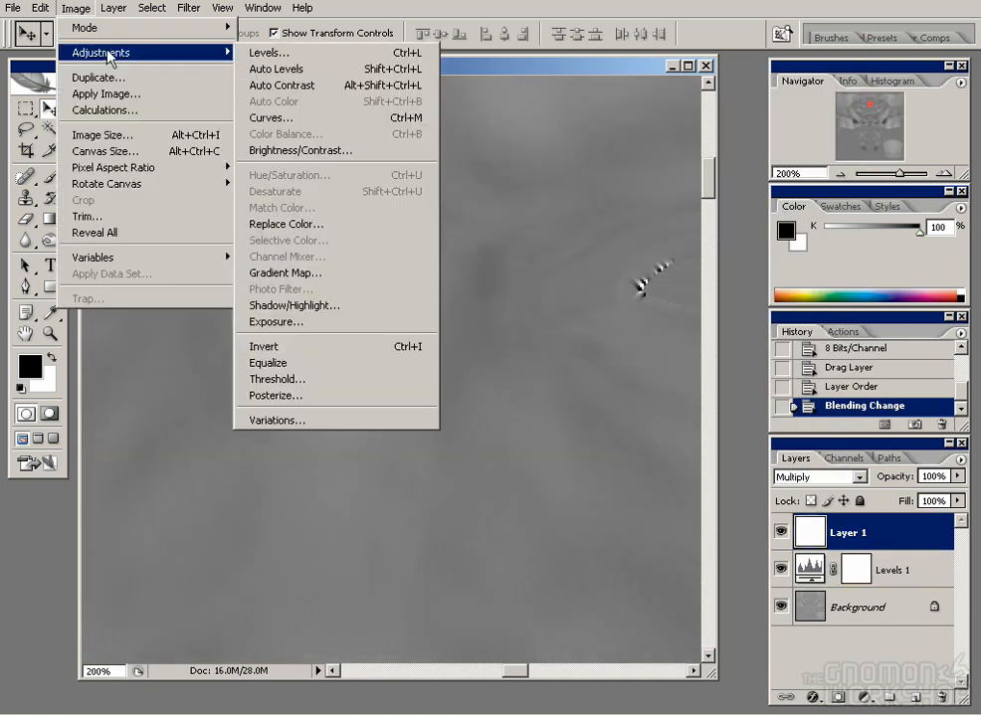
left_click(268, 53)
left_click_drag(621, 469, 721, 470)
left_click_drag(807, 476, 819, 472)
left_click(932, 327)
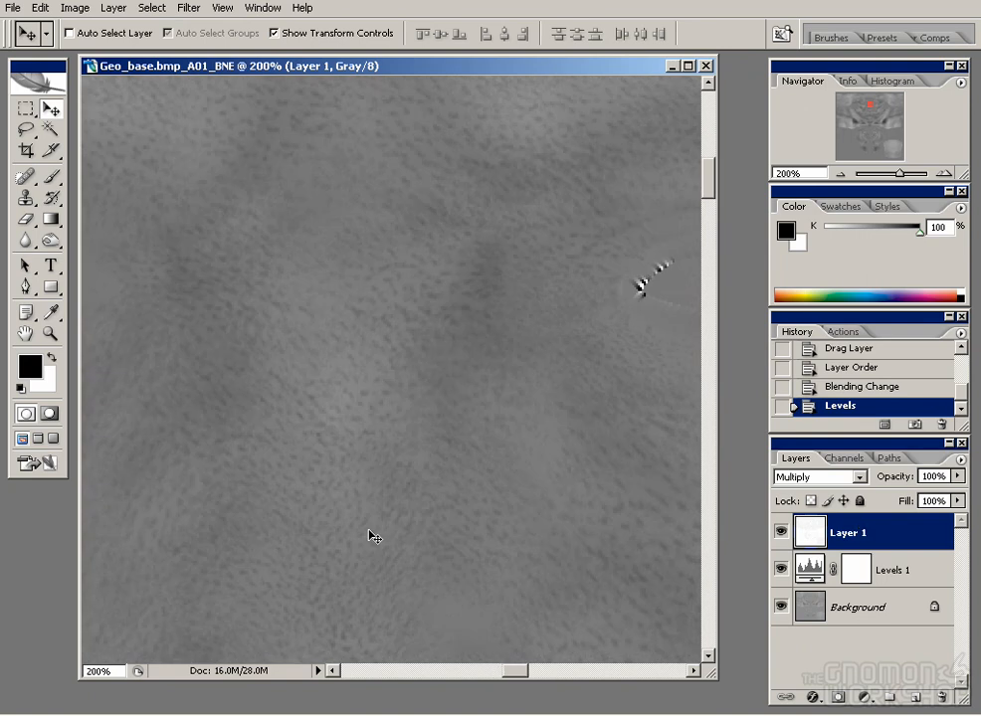
- Reduce Layer 1's opacity to 20% to soften the pores over the face
left_click_drag(398, 595, 344, 488)
left_click_drag(337, 311, 501, 368)
type("10")
key("Return")
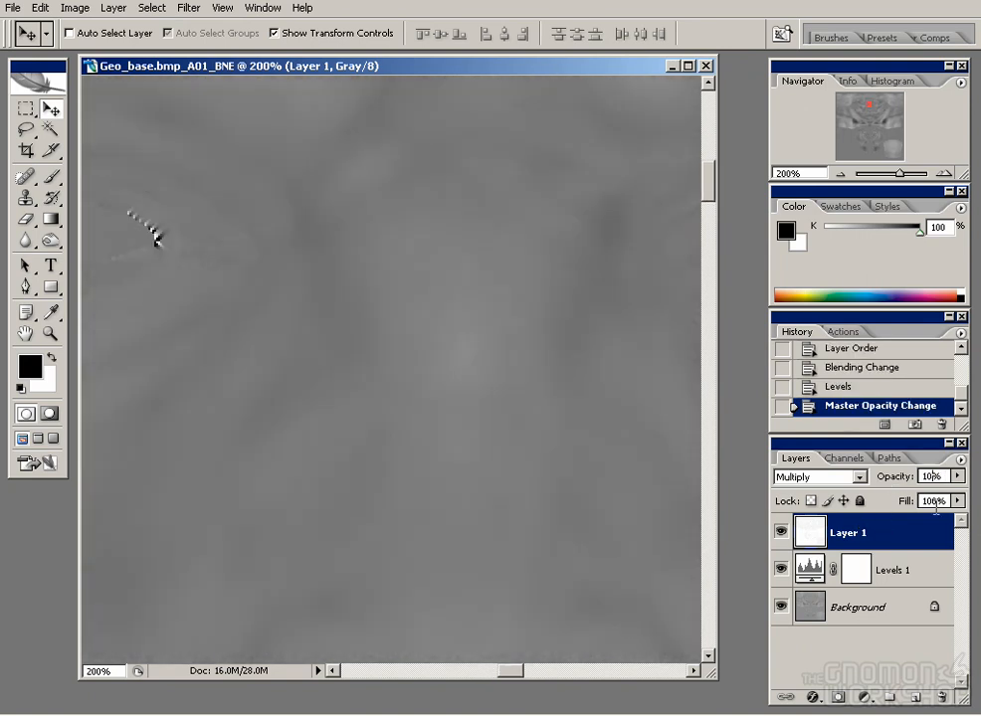
left_click_drag(345, 341, 405, 383)
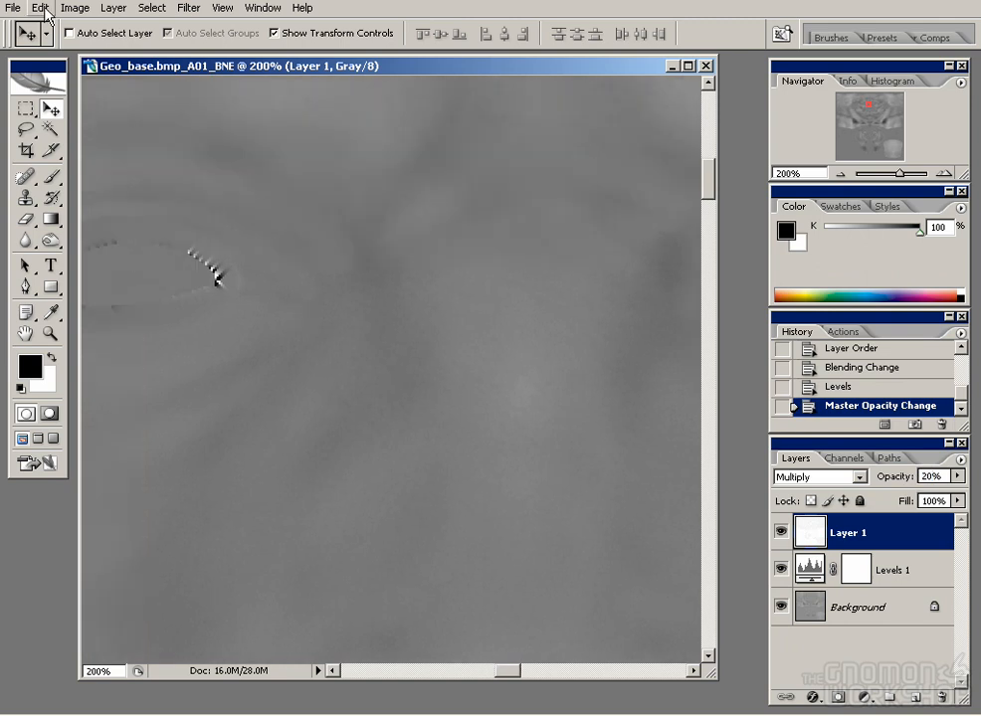
- Rename Layer 1 as pores
left_click(14, 8)
left_click(783, 330)
double_click(848, 533)
type("p")
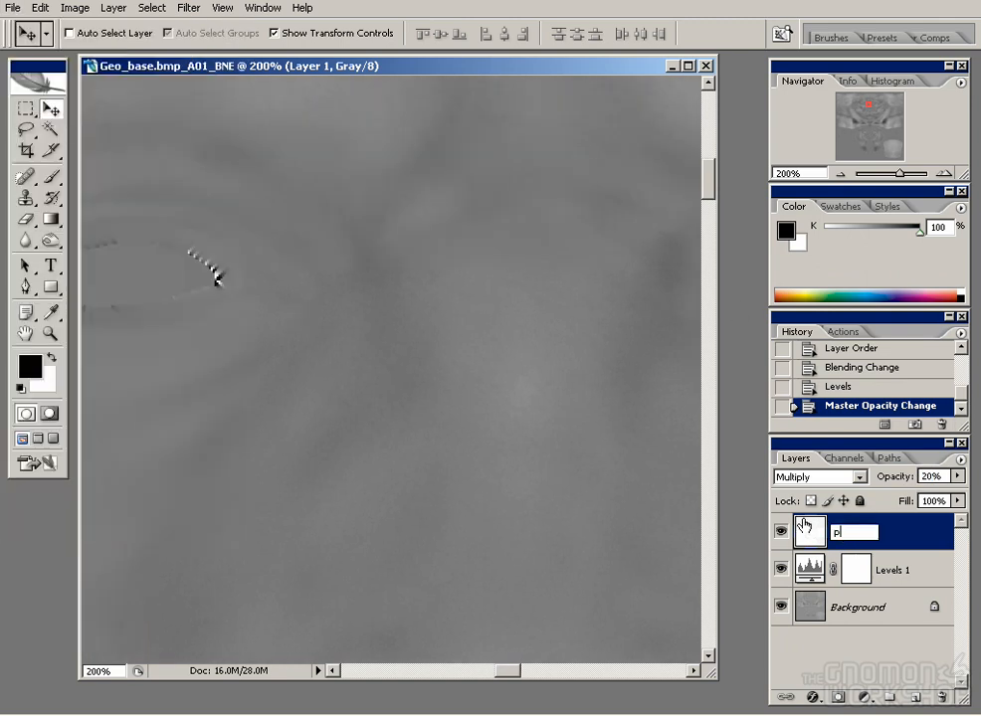
type("ores")
key("Return")
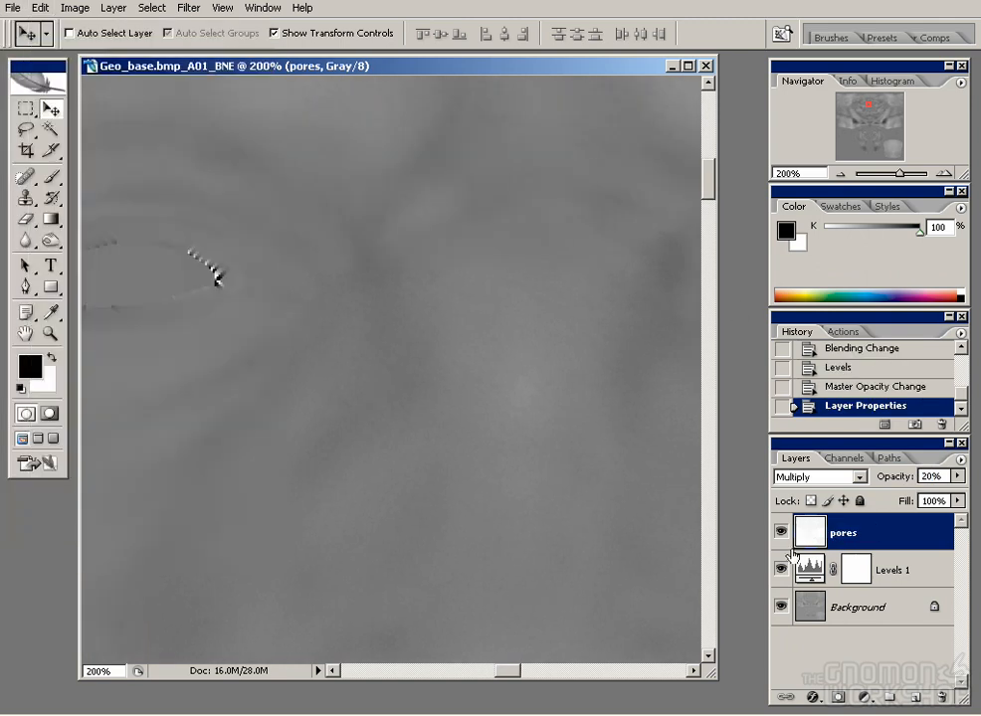
- Merge the Levels 1 adjustment layer with the Background layer
left_click(876, 570)
left_click(876, 606, "shift")
left_click(960, 461)
left_click(869, 372)
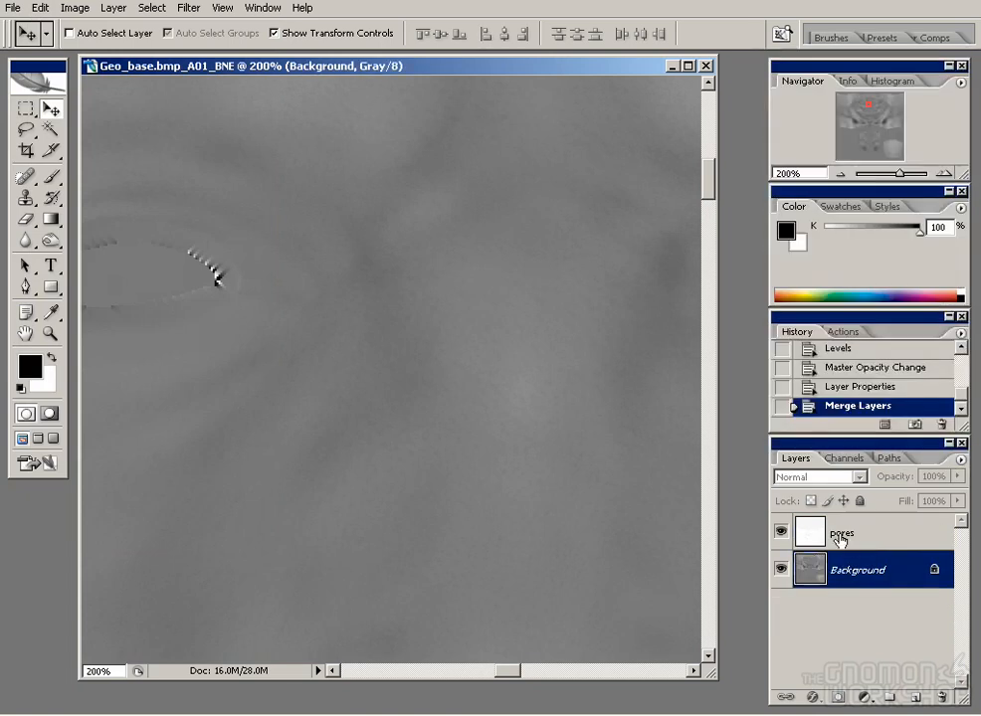
- Save the layered bump map as geo_head.bmp_B03.tif in the geo_Head folder inside bmp
left_click(8, 7)
left_click(83, 208)
left_click(556, 86)
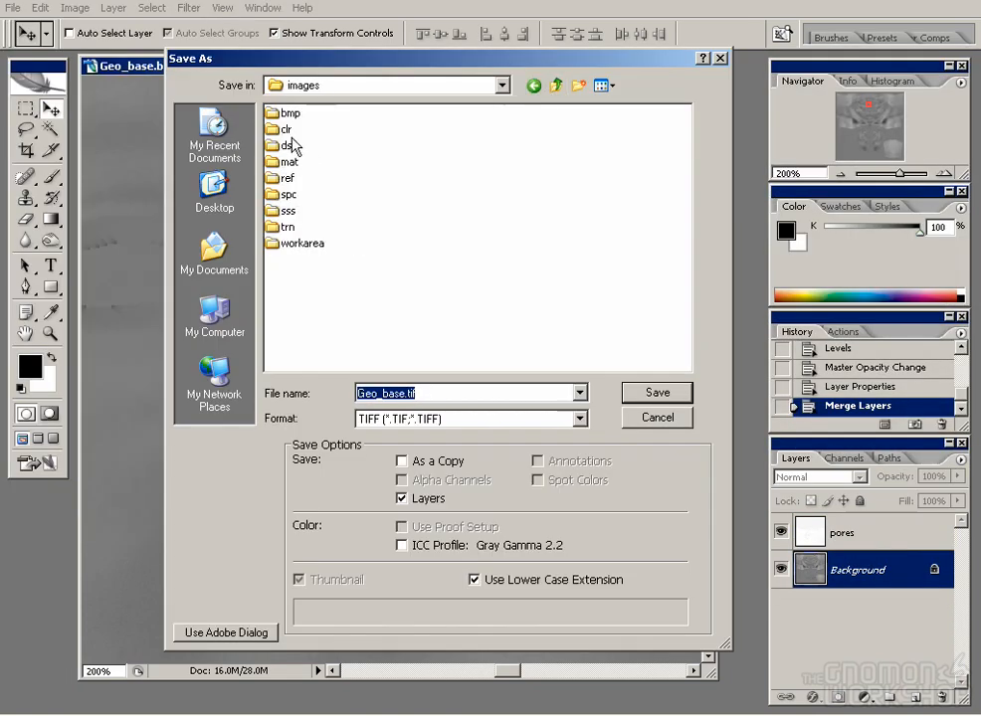
double_click(289, 112)
double_click(303, 129)
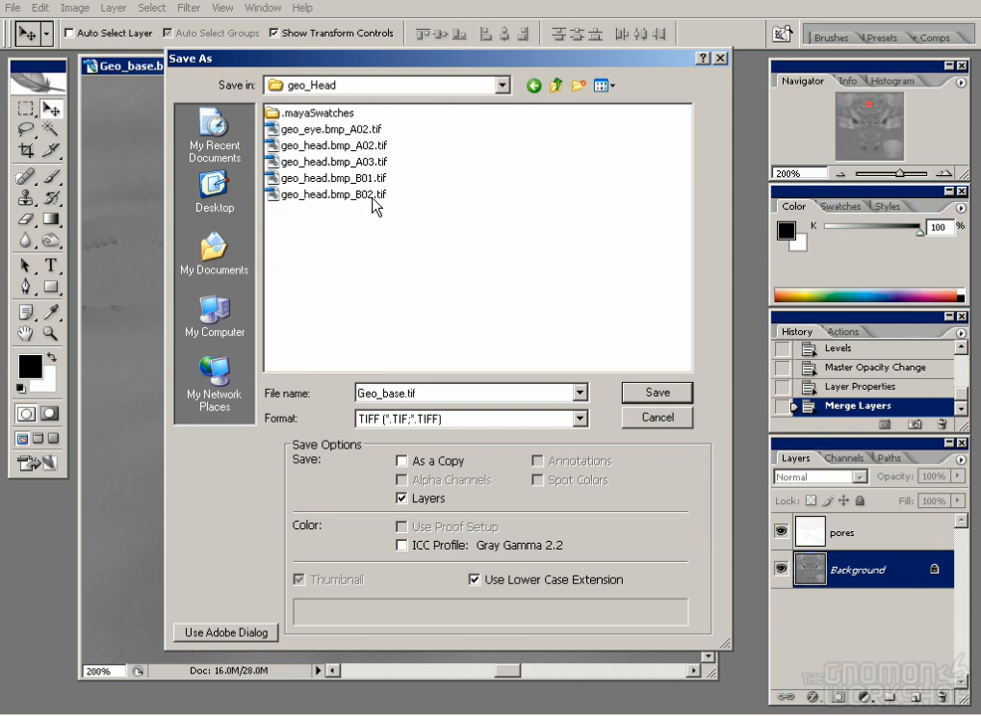
left_click(373, 198)
left_click(448, 393)
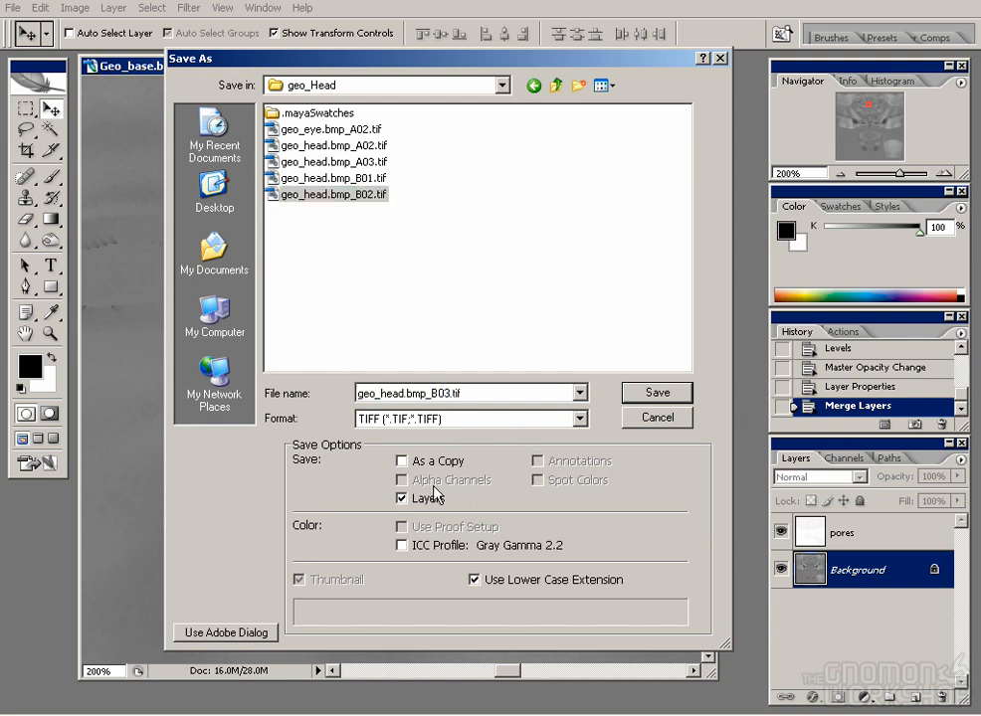
left_click(634, 397)
left_click(641, 100)
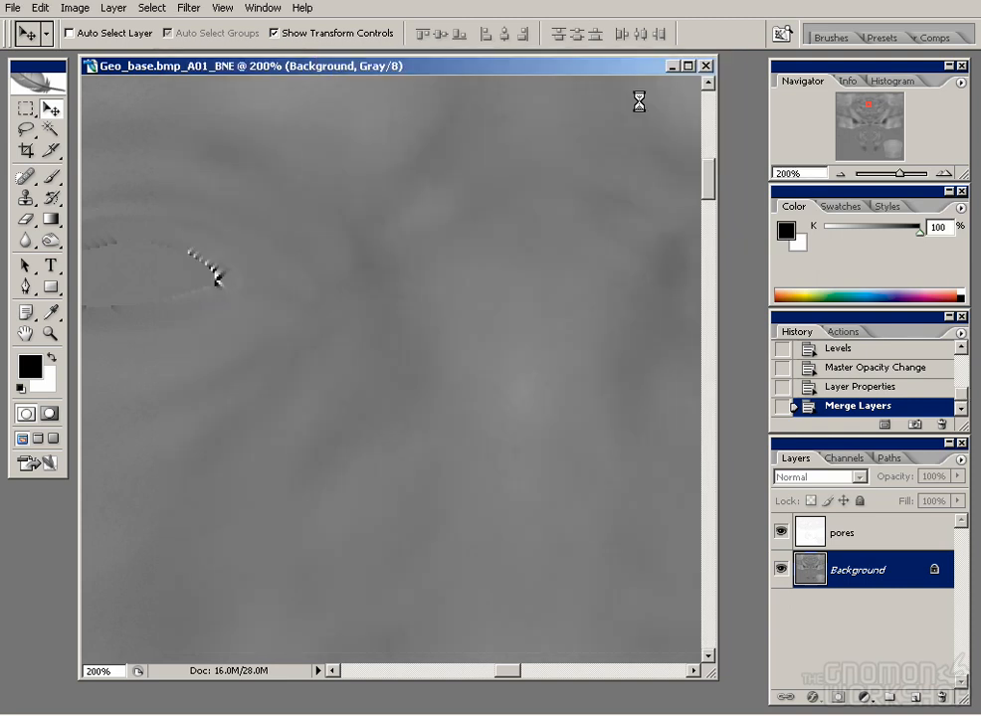
- Switch to Maya and create a 2D file texture node in the Hypershade
left_click(308, 701)
left_click(56, 86)
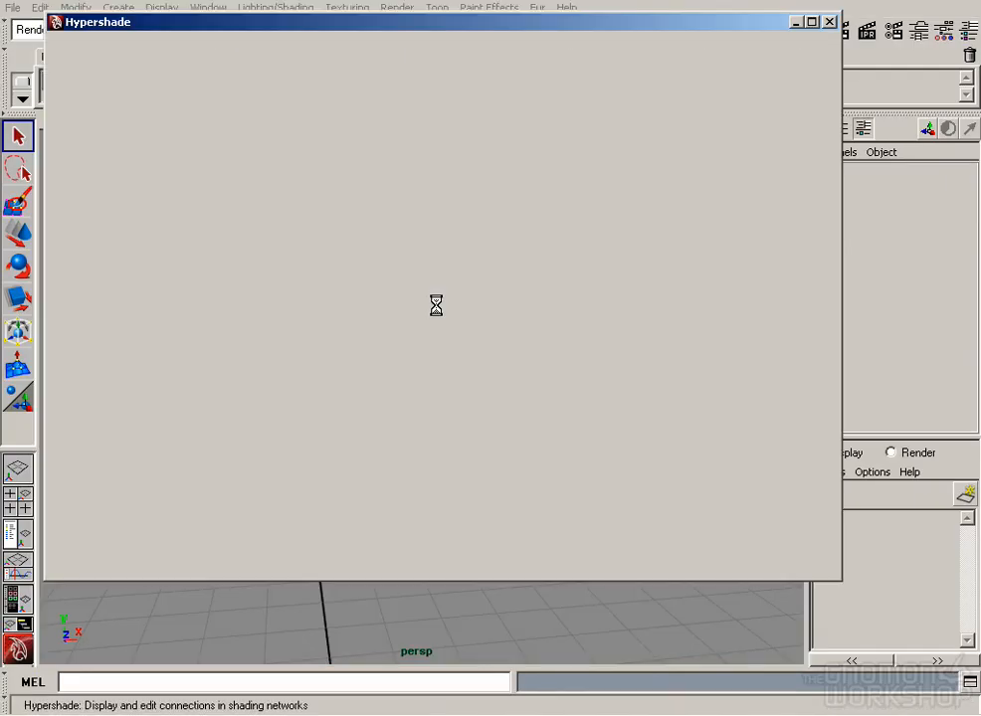
left_click(422, 97)
left_click(209, 44)
mouse_move(243, 90)
left_click(438, 146)
- Rename the new file texture node as head_bmp
double_click(471, 154)
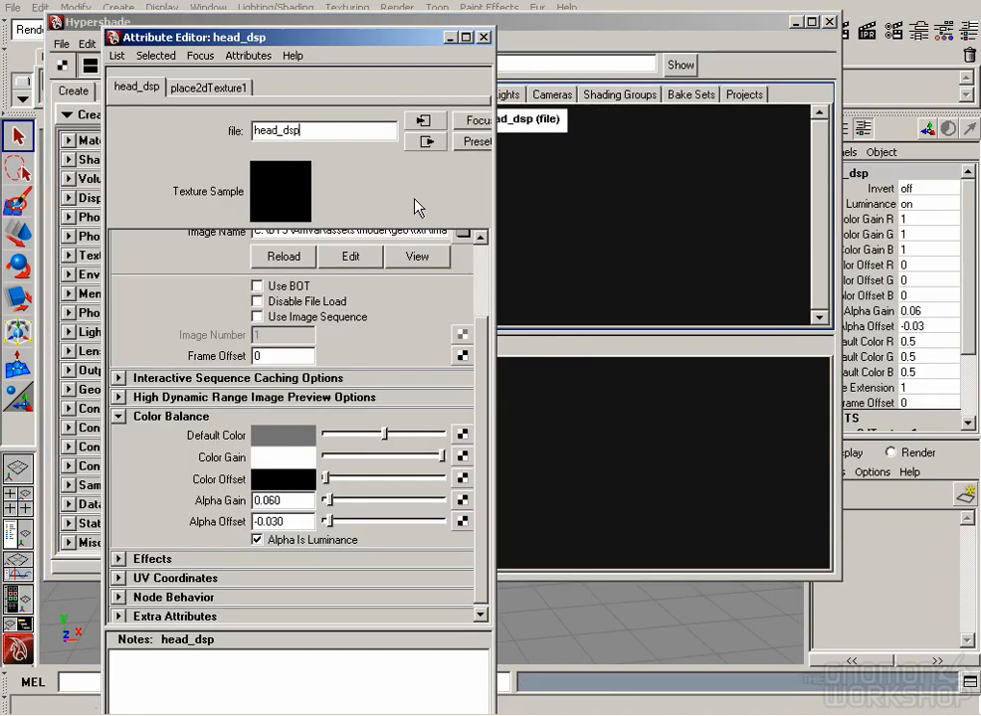
left_click(425, 141)
left_click_drag(278, 130, 235, 136)
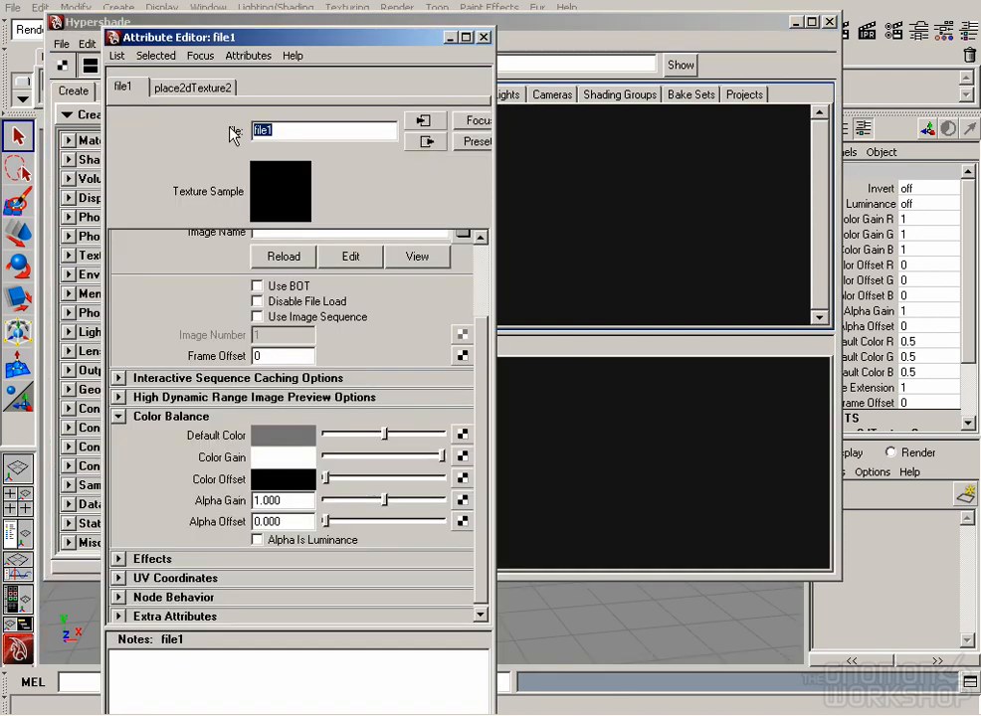
type("head_bmp")
key("Return")
- Set head_bmp's filter type to Off and load geo_head.bmp_B03.tif from the bmp\geo_Head folder as its image
scroll(481, 341, "up", 3)
left_click(285, 257)
left_click(308, 280)
left_click(462, 325)
left_click(613, 208)
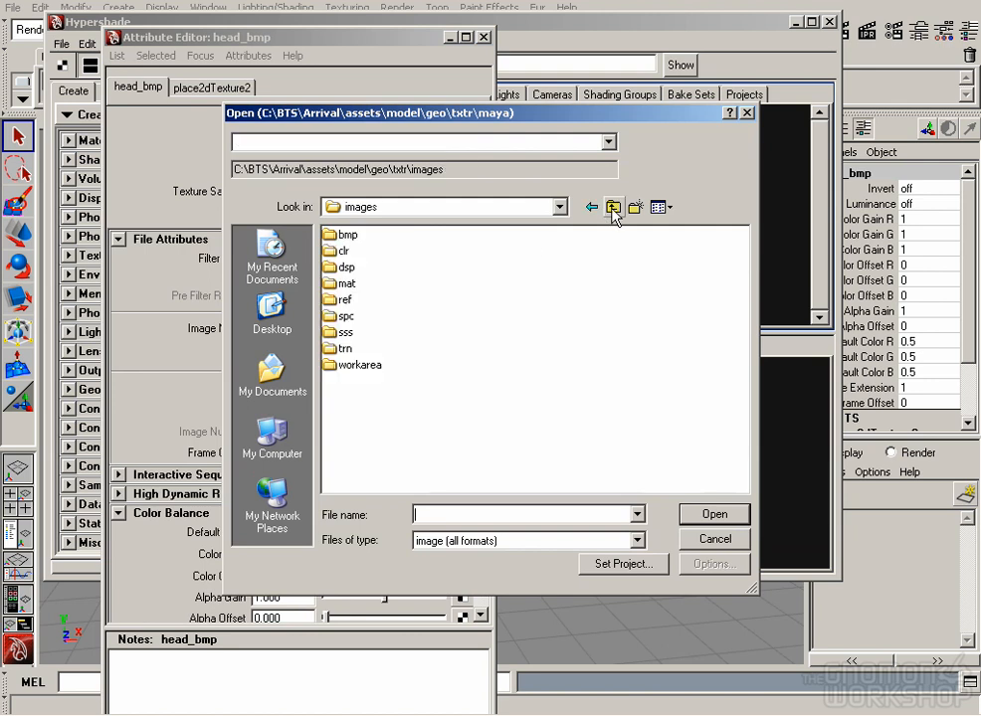
double_click(350, 235)
double_click(355, 251)
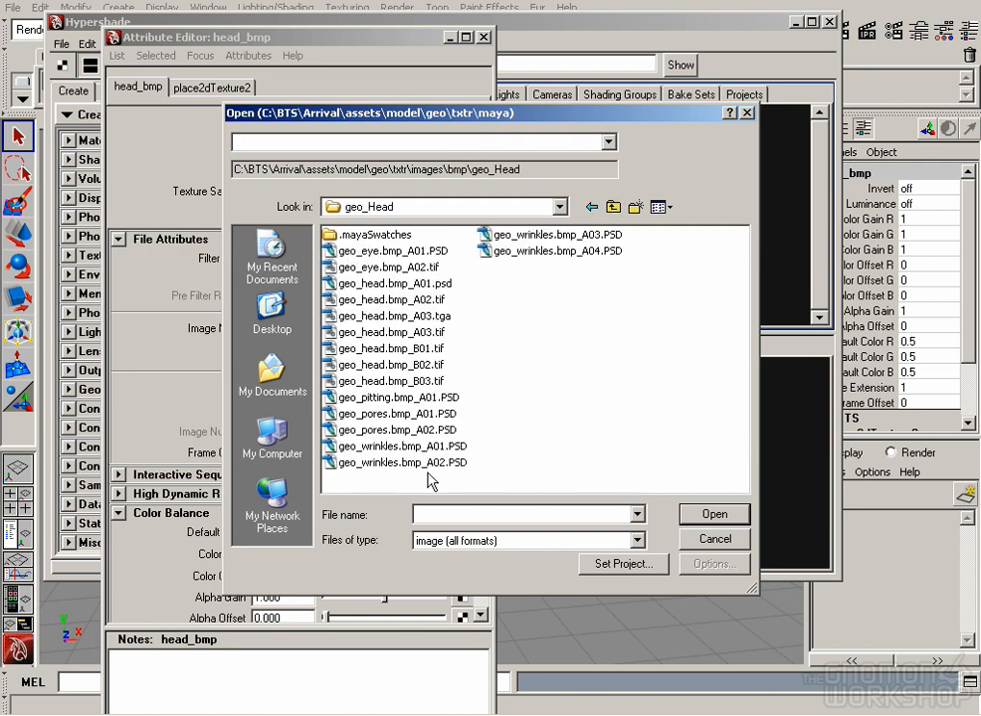
left_click(418, 381)
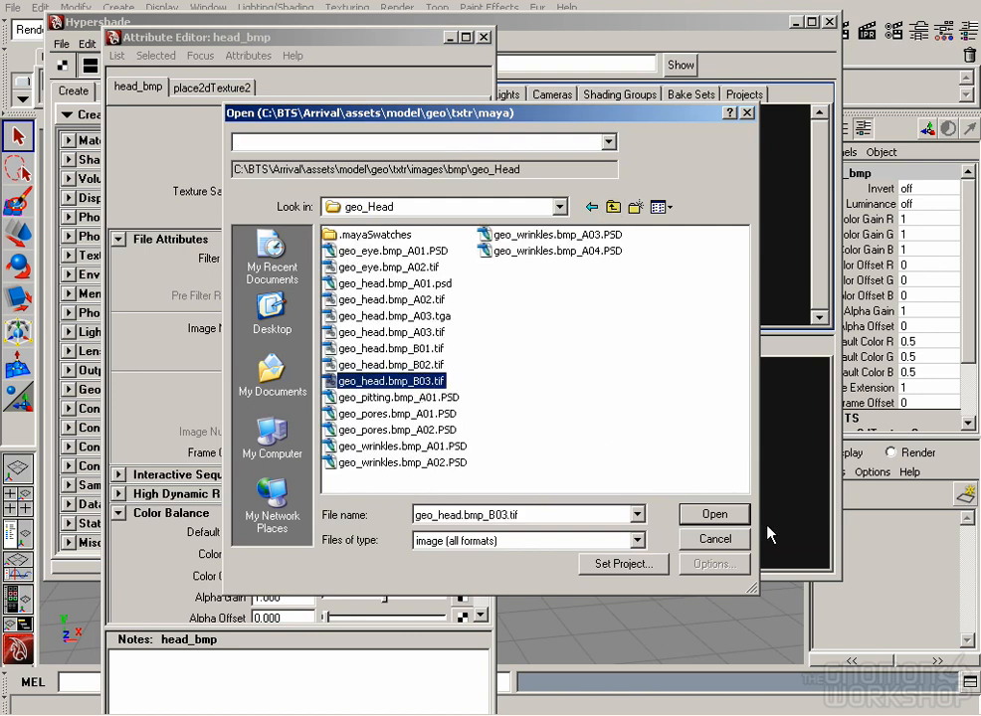
left_click(719, 517)
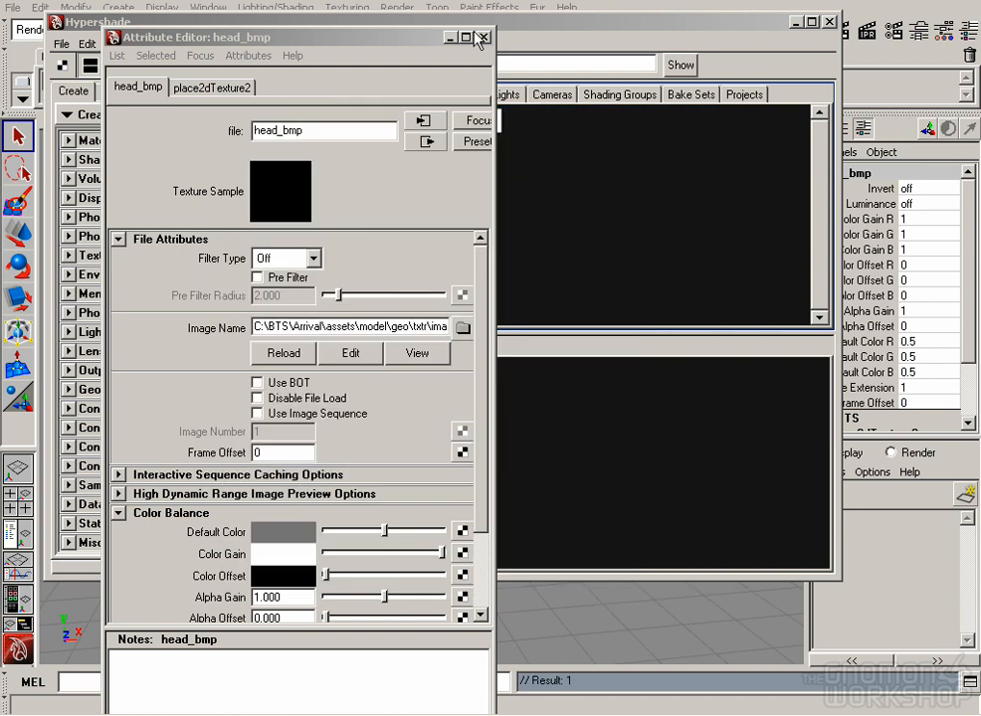
left_click_drag(388, 44, 382, 95)
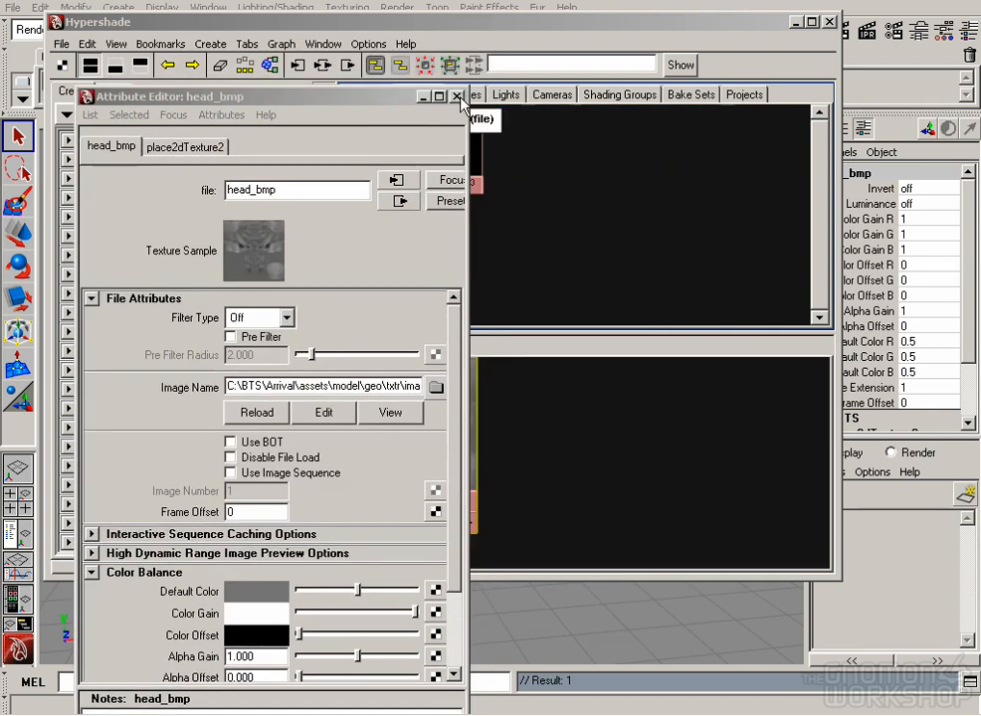
left_click(460, 96)
- Create a Bump 2d utility node and connect head_bmp to its bump value
left_click(221, 45)
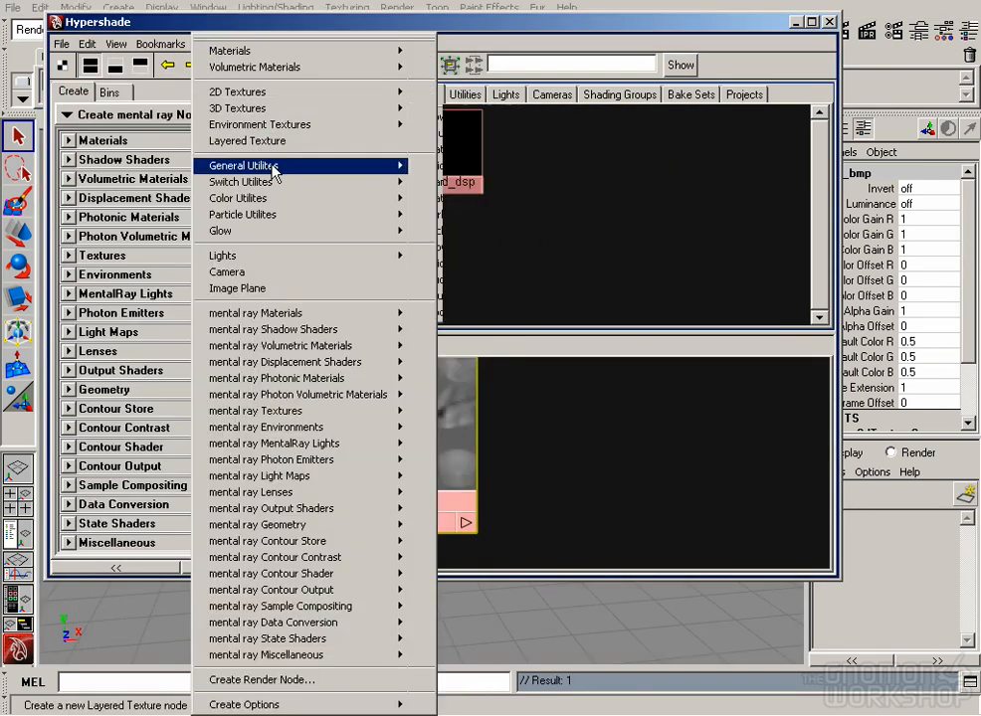
mouse_move(249, 164)
left_click(457, 190)
middle_click_drag(447, 436, 657, 446)
left_click(717, 478)
- Set the bump2d1 node's bump depth to 0.065 and its bump filter to 0.3
double_click(681, 458)
left_click_drag(262, 336, 175, 341)
type("0.065")
key("Return")
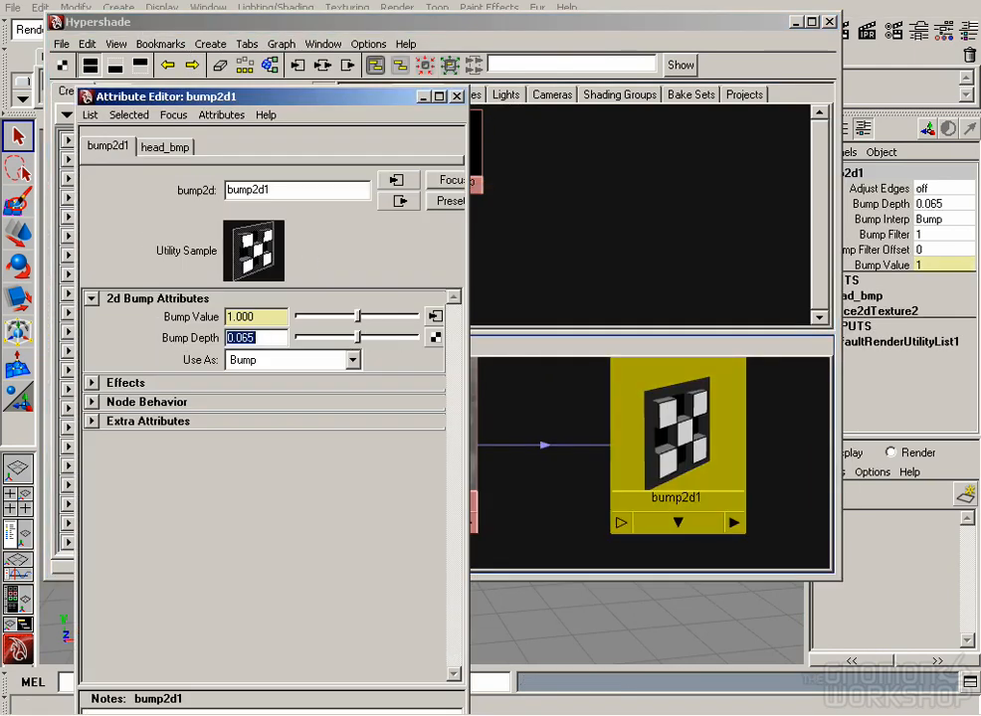
left_click(91, 382)
left_click_drag(255, 401, 193, 383)
type(".3")
key("Return")
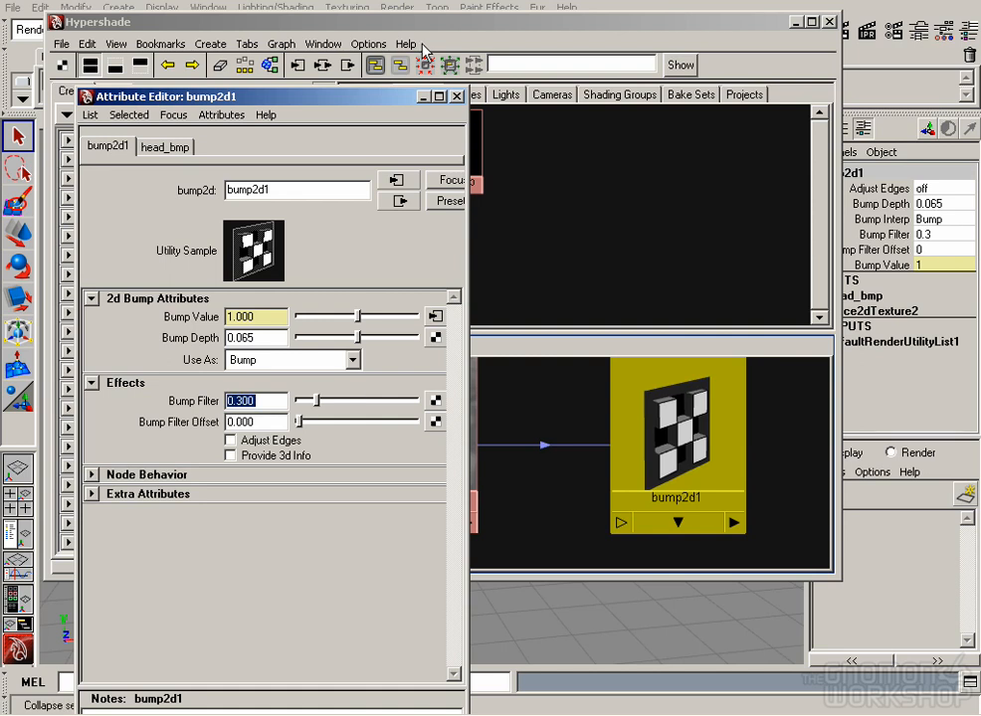
left_click(457, 97)
- Connect bump2d1 to the normalCamera input of the geoHead_nxs material and close the Hypershade
left_click(368, 94)
middle_click_drag(677, 438, 452, 161)
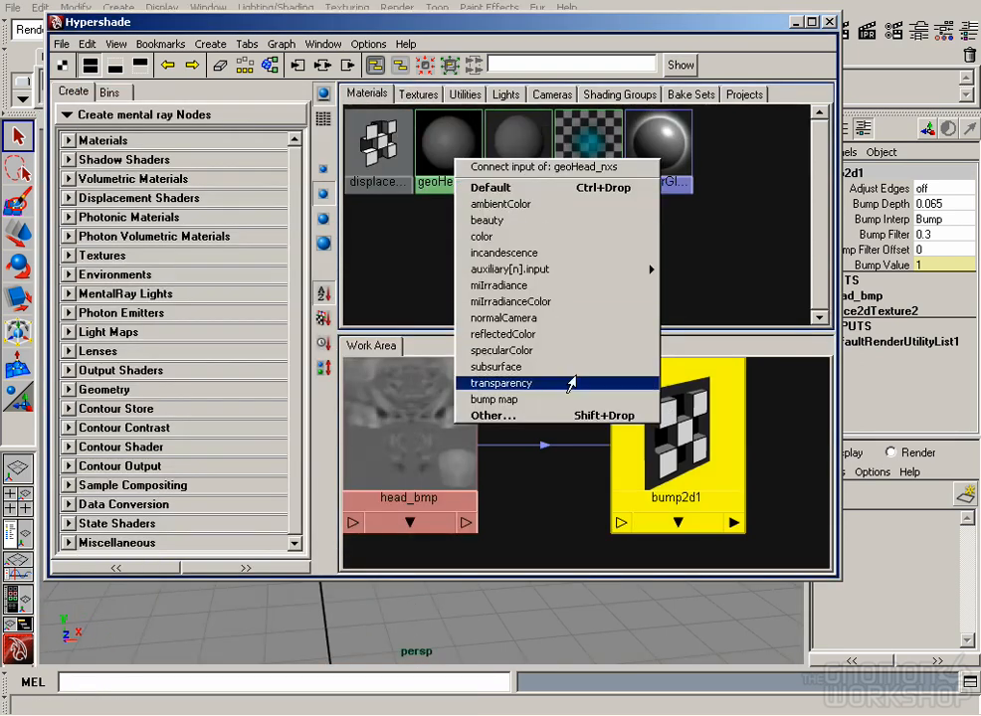
left_click(554, 317)
left_click(665, 362)
left_click(828, 22)
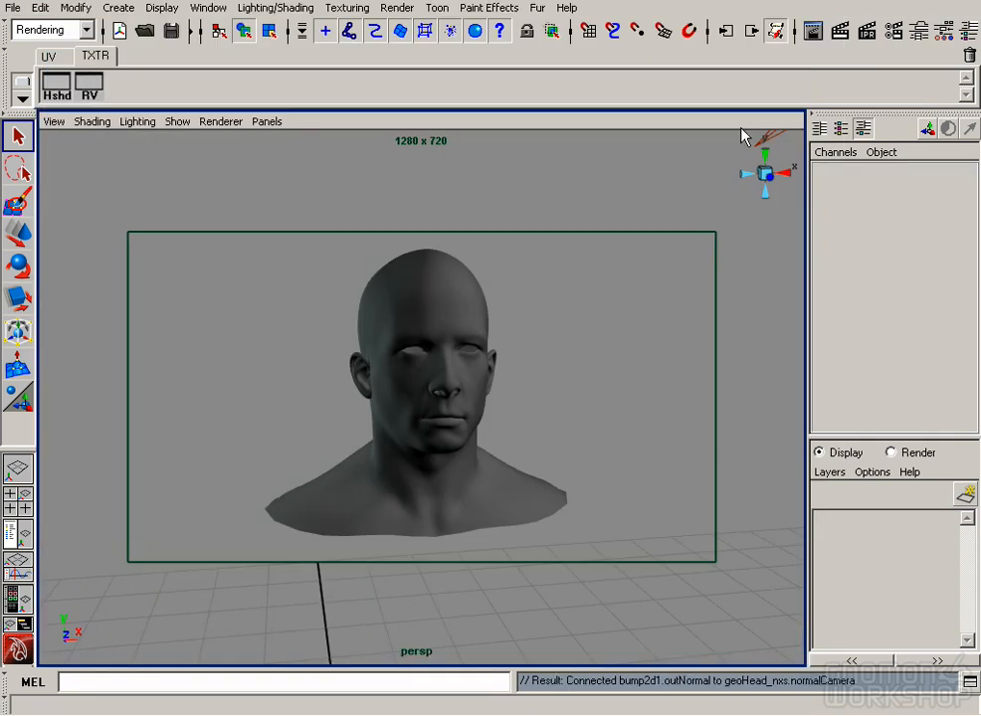
- Save the scene as a new version of the geo_txtrHead file in the scenes folder
left_click(18, 14)
left_click(59, 90)
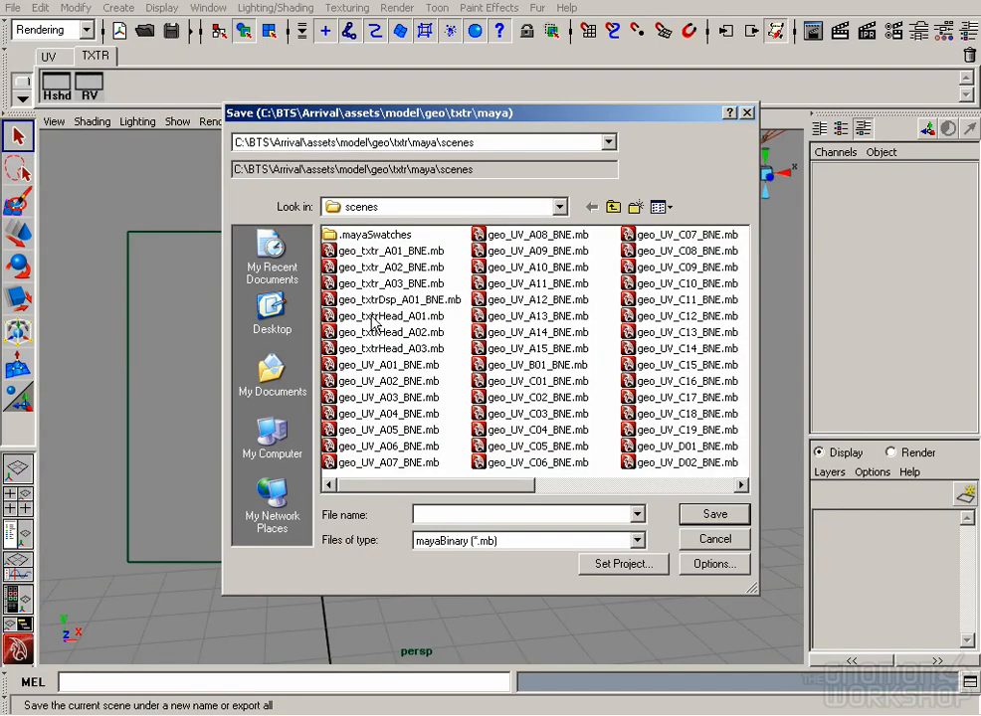
left_click(434, 304)
left_click(408, 349)
left_click(485, 516)
left_click(715, 515)
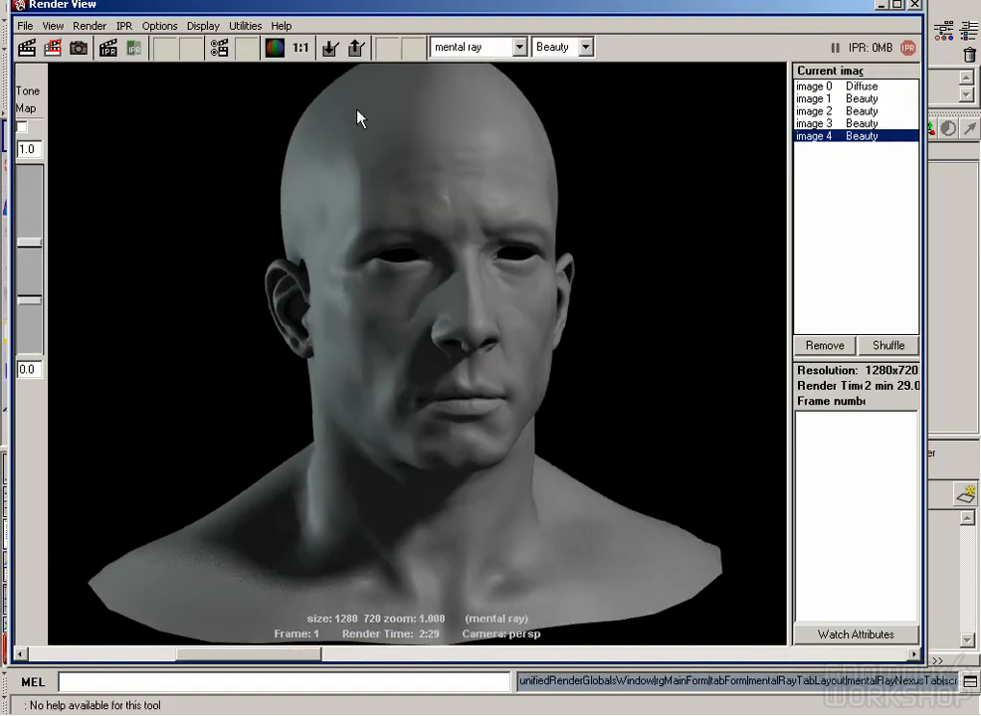
- Render a region around the face with mental ray and remove image 5 from the kept renders
left_click_drag(230, 175, 652, 459)
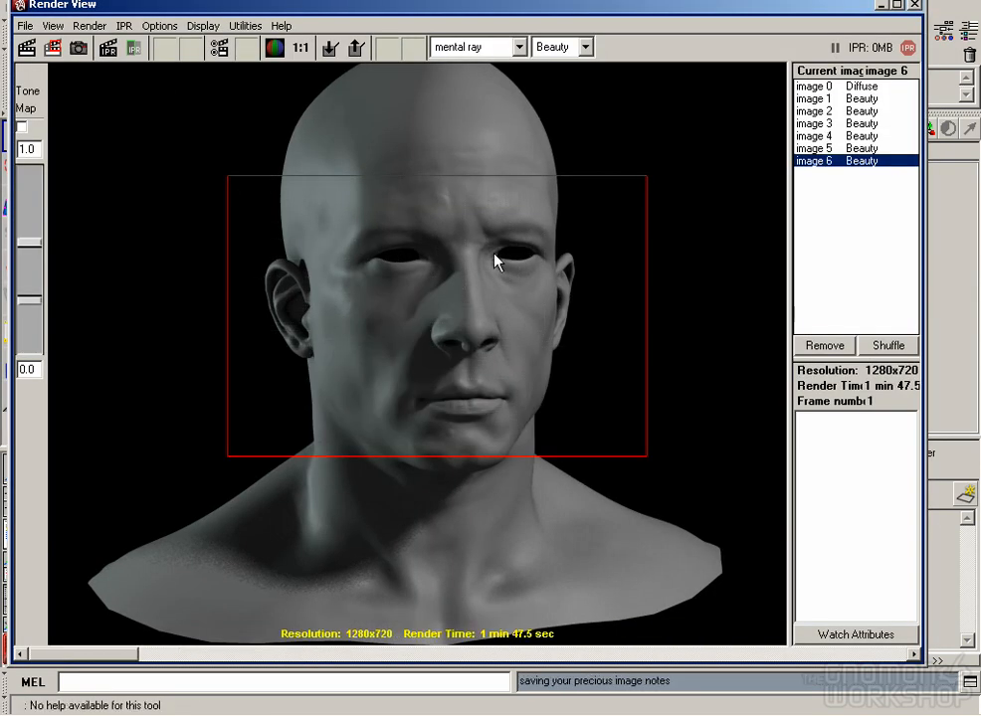
left_click(587, 295)
left_click(826, 148)
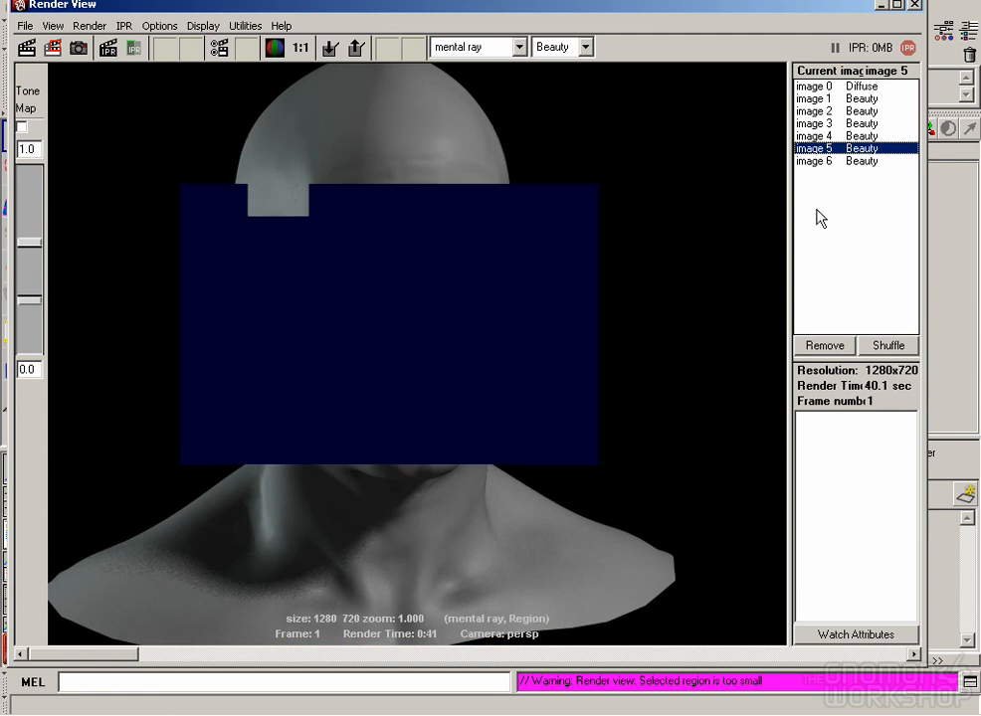
left_click(825, 345)
- Shuffle between render images 4 and 6 to compare the head without and with the bump map
left_click(842, 135)
left_click(839, 148)
left_click(826, 136, "ctrl")
left_click(881, 345)
left_click(876, 345)
left_click(875, 345)
left_click(876, 345)
left_click(875, 345)
left_click(875, 345)
left_click(876, 345)
left_click(875, 345)
left_click(875, 345)
left_click(876, 345)
left_click(876, 345)
- Adjust the render settings for the mental ray render and return to the Render View
left_click_drag(839, 4, 839, 208)
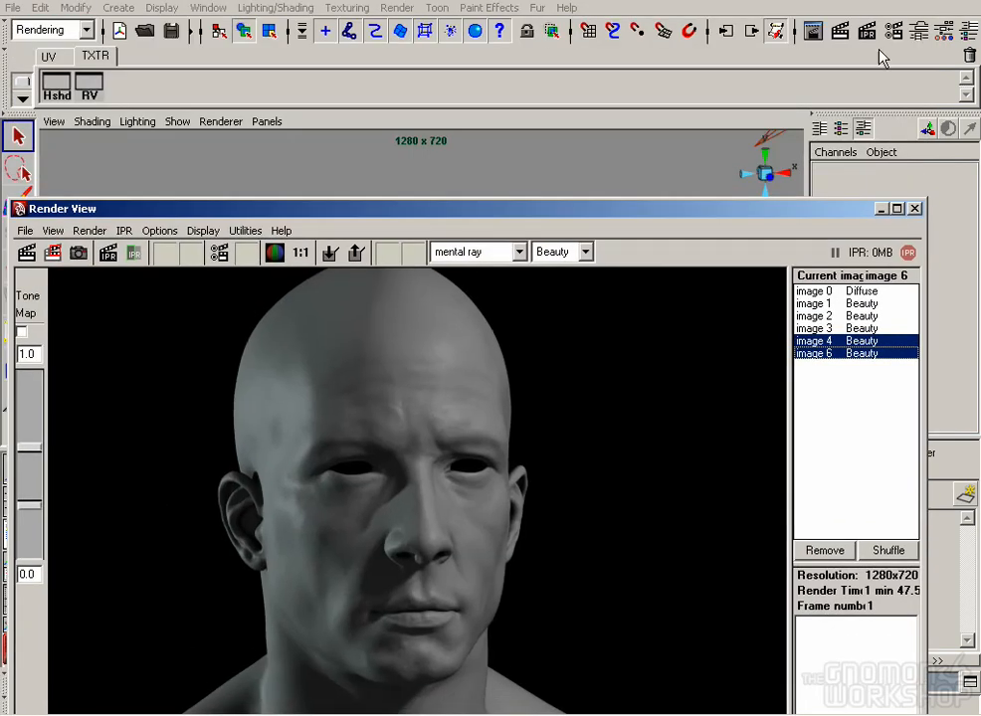
left_click(894, 33)
left_click(322, 545)
left_click(316, 604)
left_click(347, 646)
left_click_drag(465, 221, 474, 33)
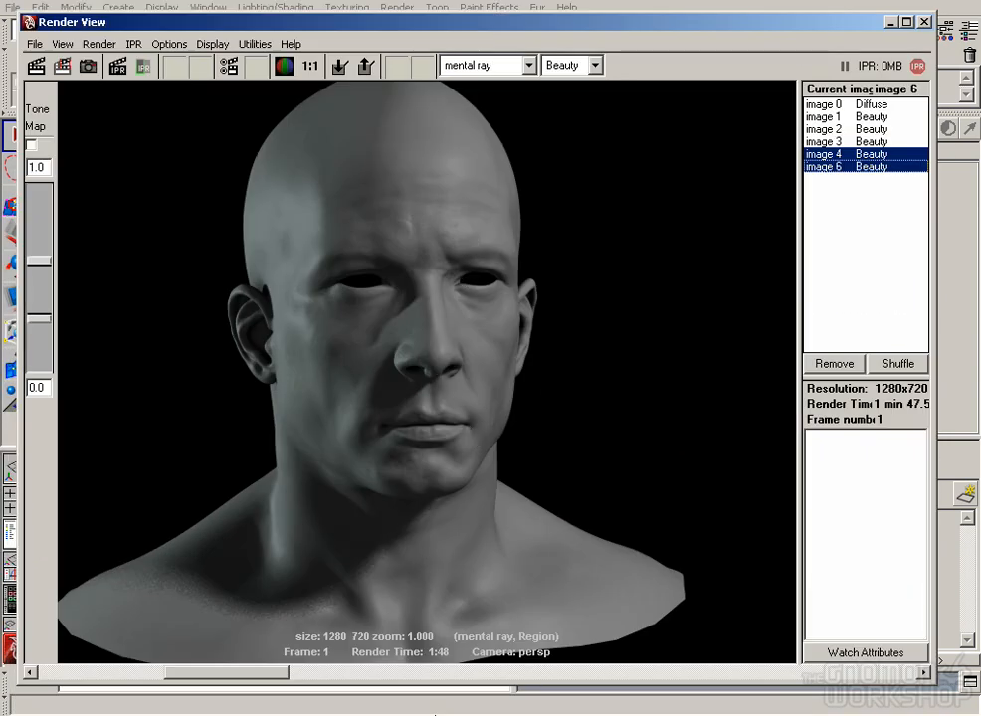
- Switch to Photoshop, change the pores layer's opacity and save geo_head.bmp_B03.tif
left_click(909, 701)
left_click(868, 534)
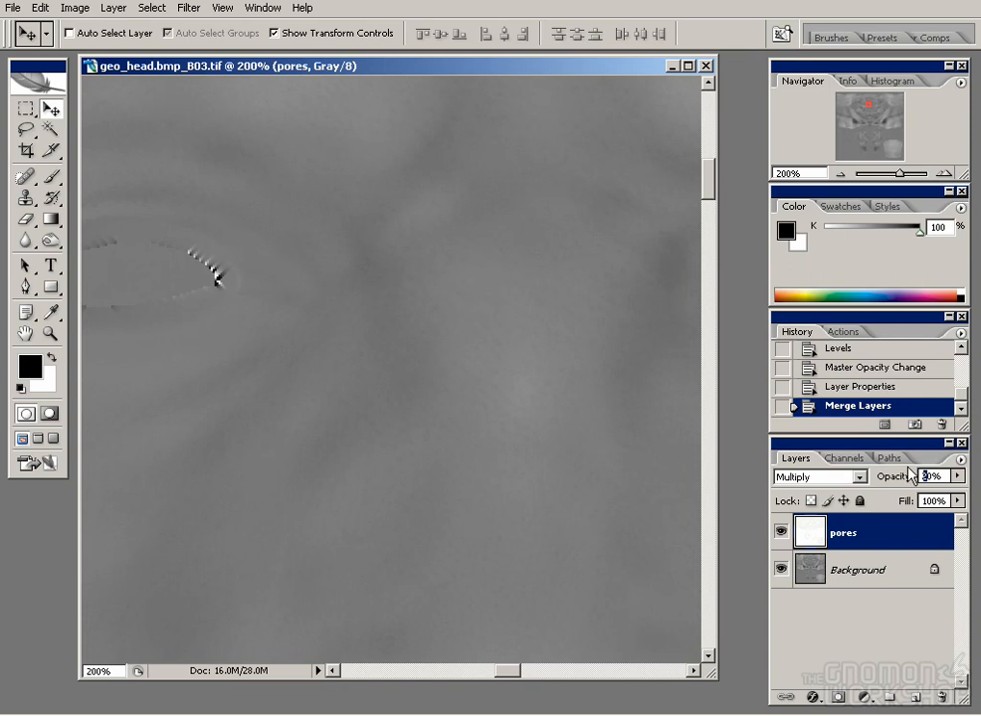
left_click_drag(908, 477, 911, 473)
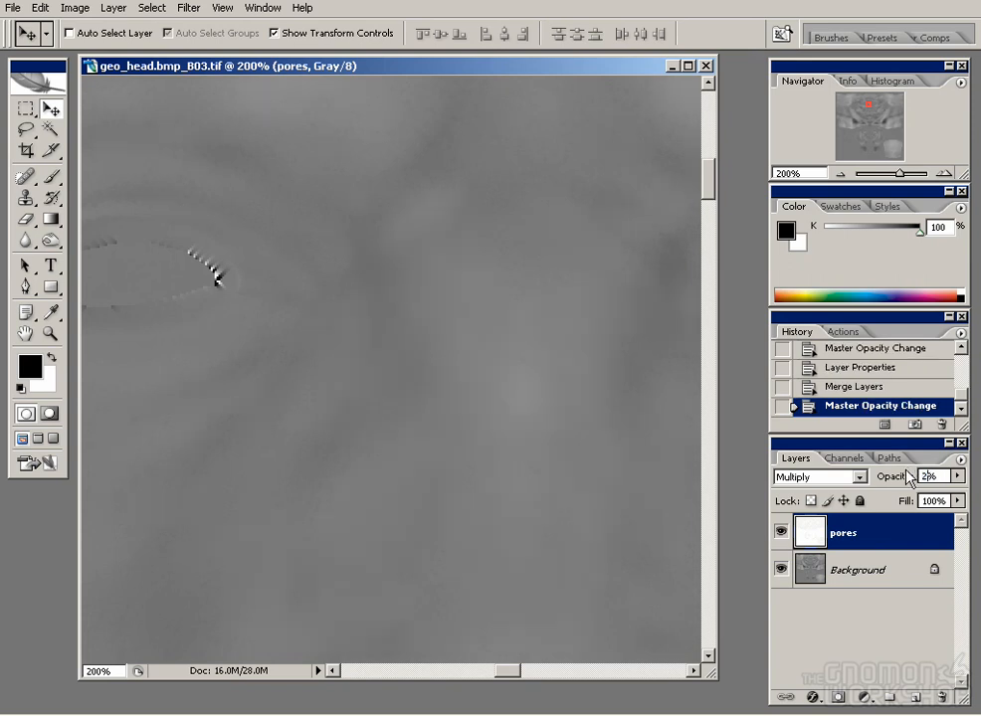
left_click(13, 7)
left_click(70, 192)
- Switch to Maya and flip repeatedly between images 4 and 6 to examine the bump detail on the face
left_click(329, 702)
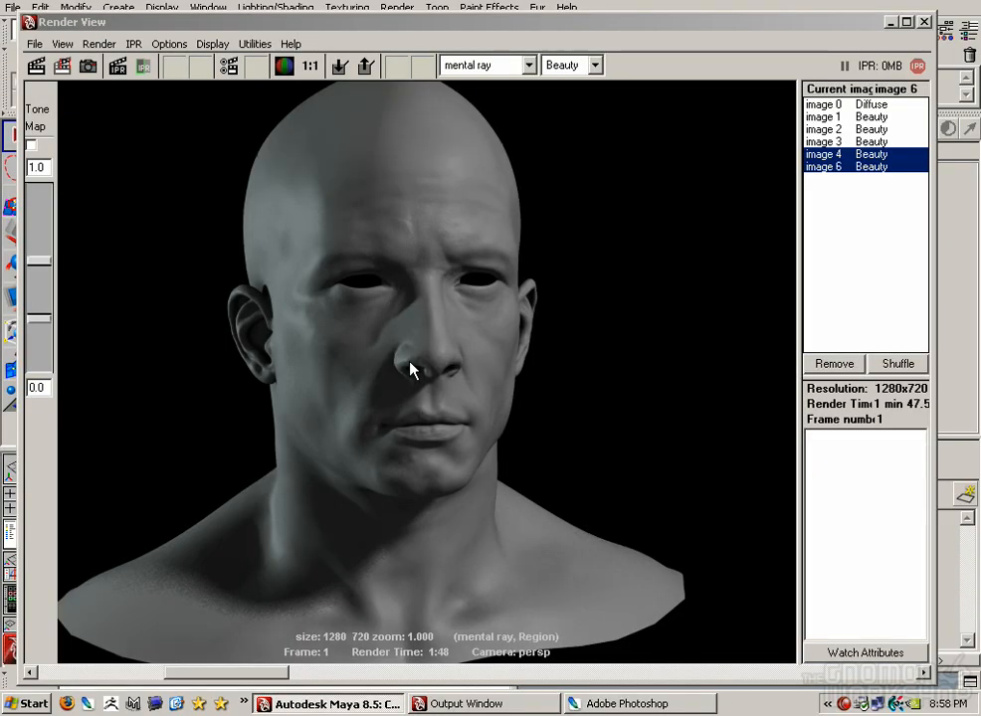
left_click(893, 365)
left_click(893, 364)
left_click(893, 364)
left_click(894, 364)
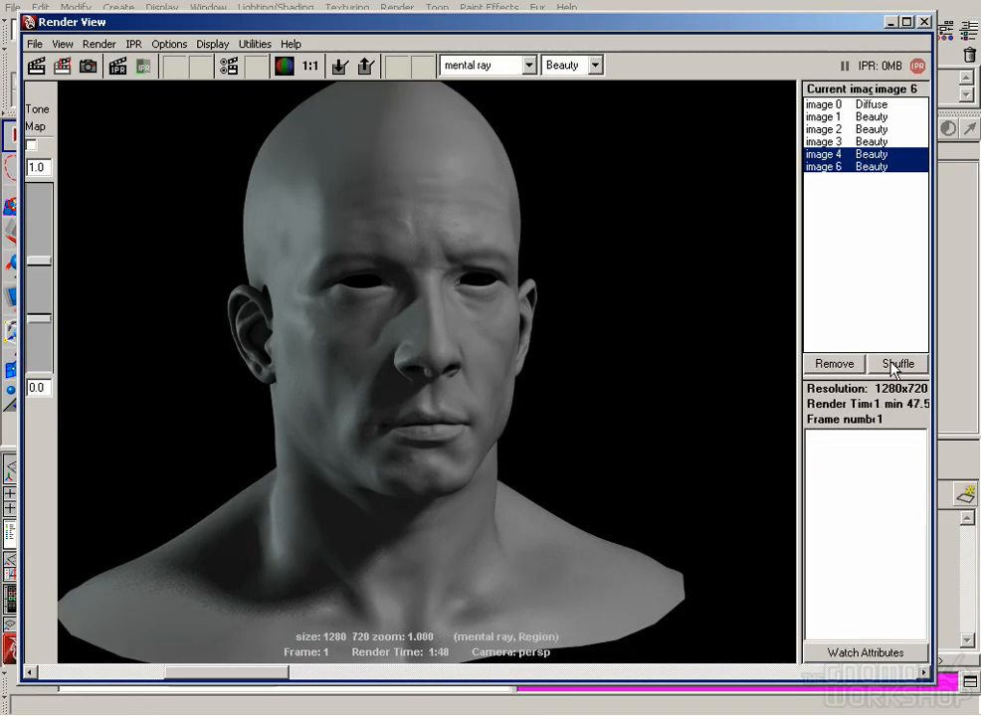
left_click(893, 365)
left_click(893, 364)
left_click(894, 365)
left_click(894, 364)
left_click(896, 365)
left_click(901, 364)
left_click(902, 365)
left_click(902, 365)
- Render the face region again with the updated bump map and compare the result with image 6
left_click(57, 65)
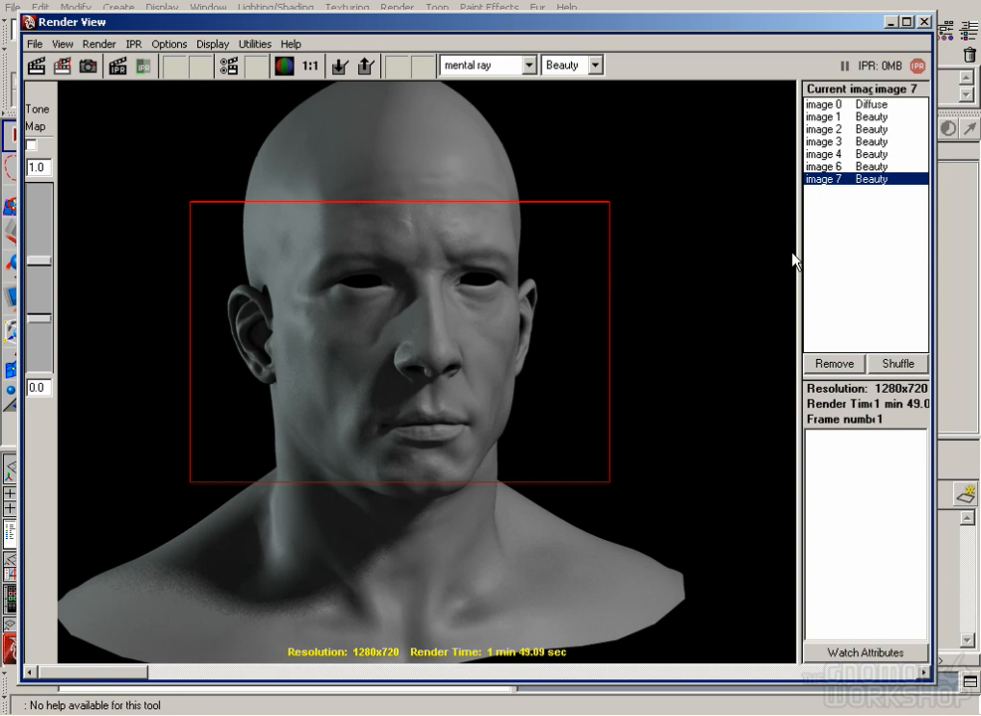
left_click(863, 167)
left_click(869, 181)
left_click(868, 169)
left_click(871, 182)
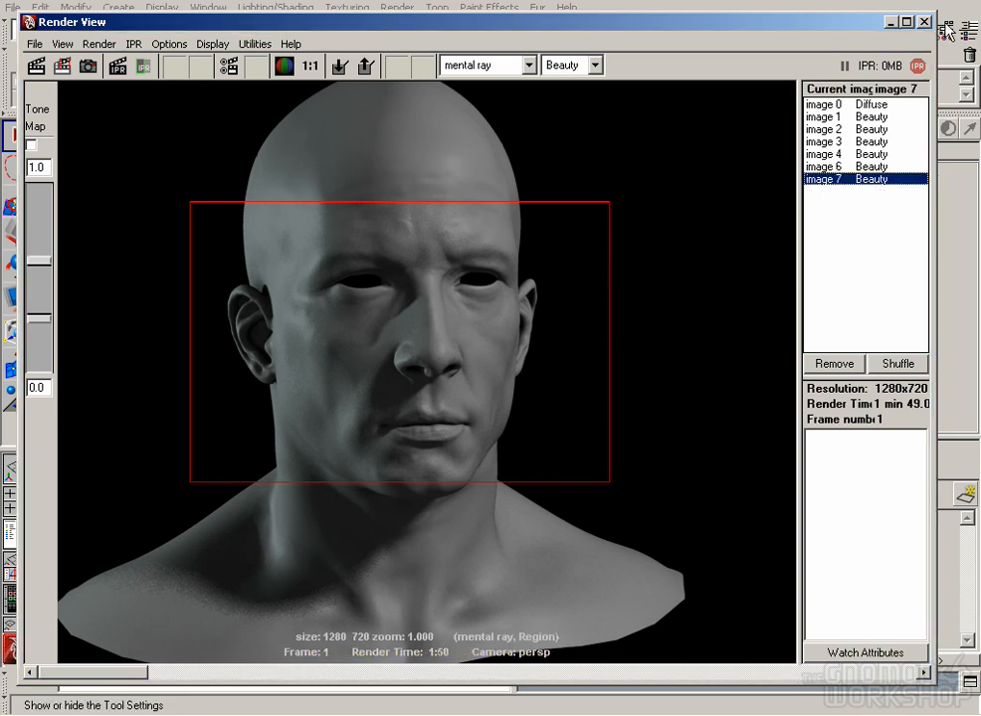
- Close the Render View and reposition spotLight2 by looking through it, keeping it aimed at the head
left_click(925, 22)
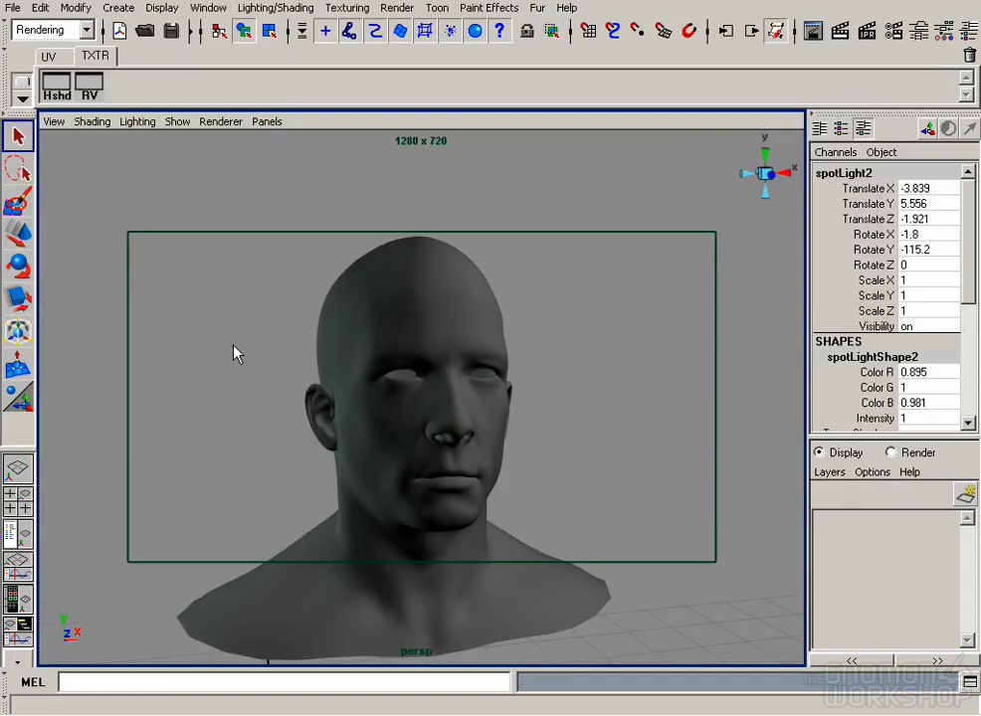
key("space")
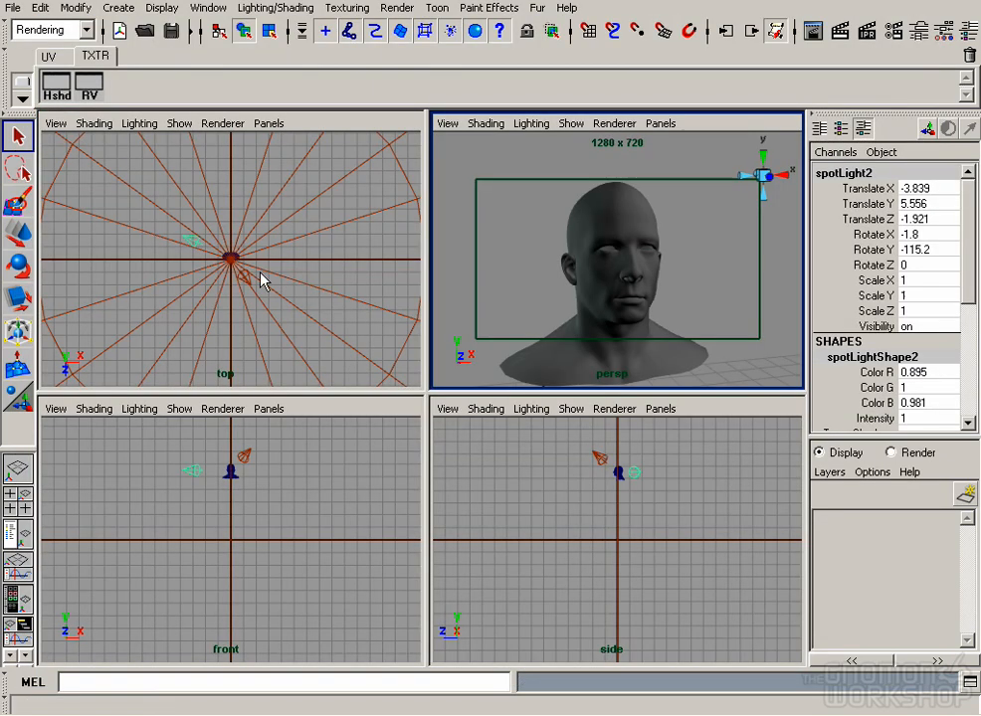
left_click(265, 124)
left_click(299, 173)
left_click_drag(244, 271, 228, 256, "alt")
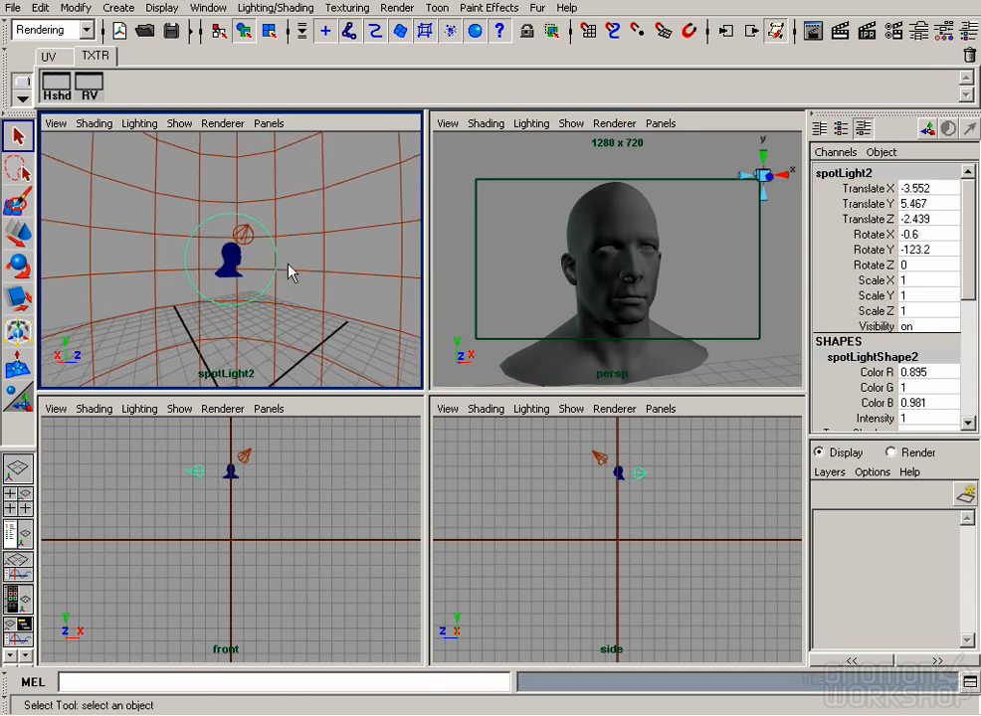
left_click(515, 255)
- Switch to Photoshop and set the pores layer's opacity to 52%
left_click(604, 704)
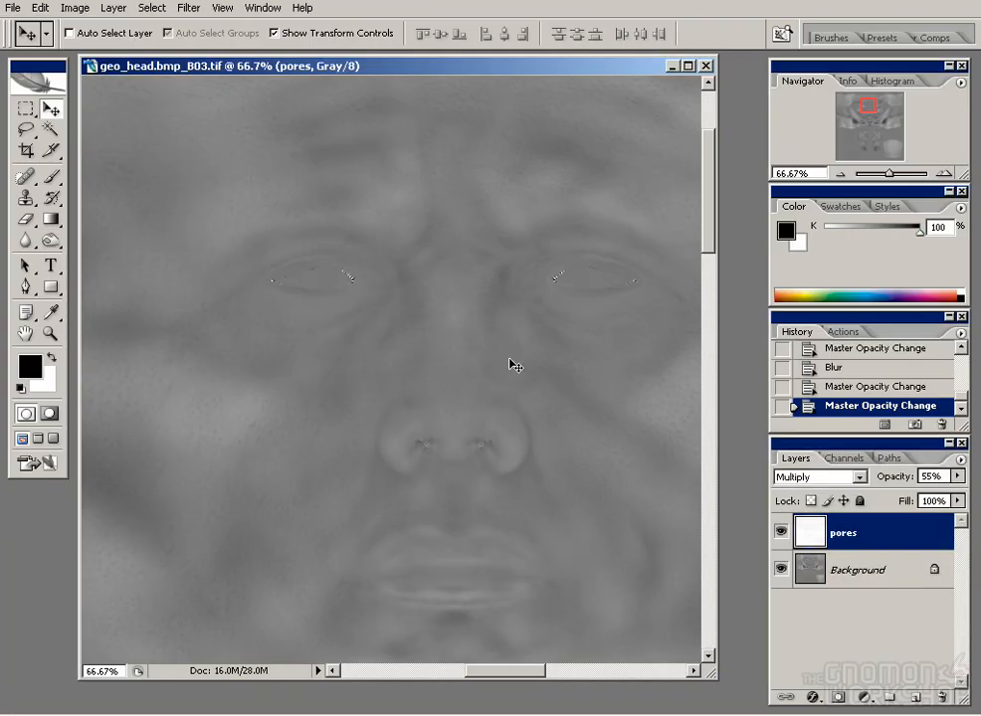
type("5")
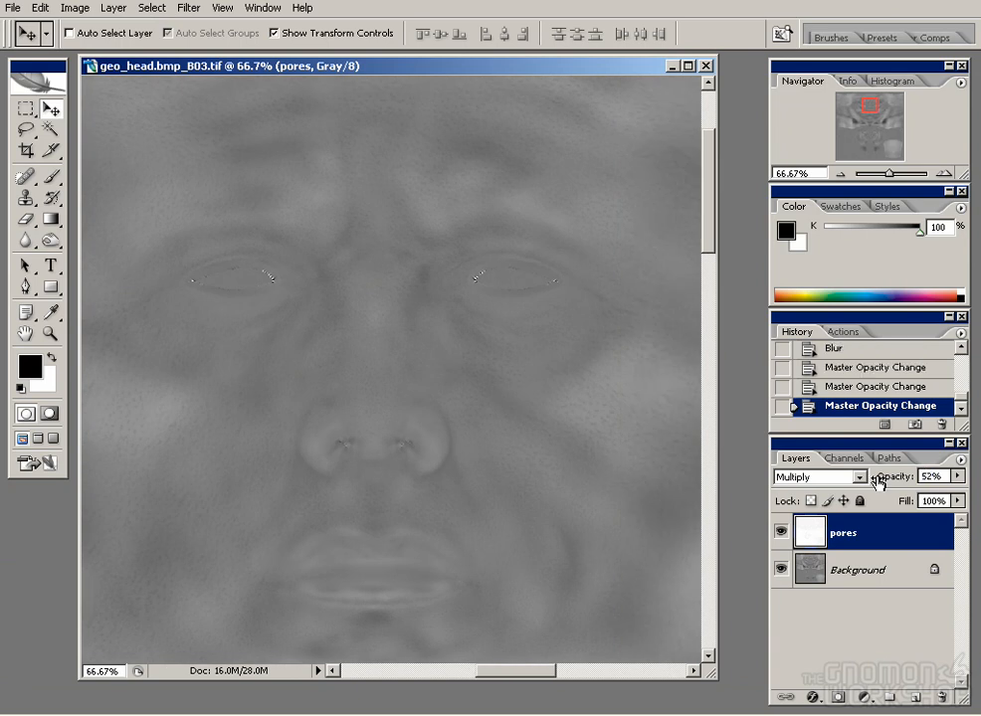
- Examine the pore detail around the eyes, nose and cheeks of the bump map up close and as a whole
left_click_drag(486, 209, 513, 323)
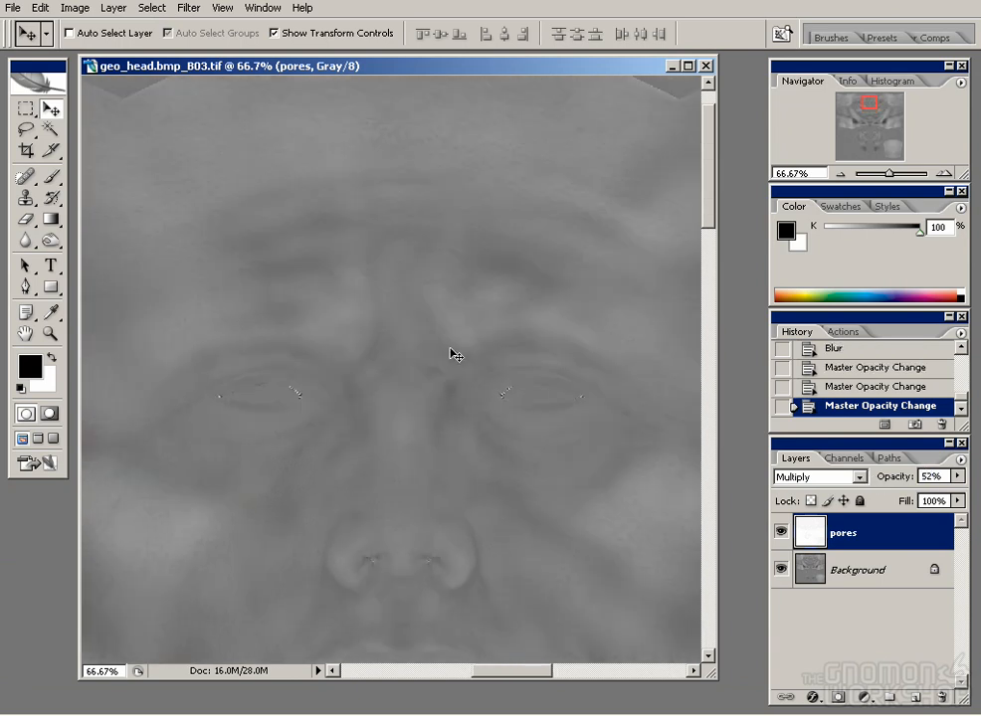
left_click_drag(356, 457, 388, 363)
key("ctrl+plus")
key("ctrl+plus")
left_click_drag(240, 269, 419, 320)
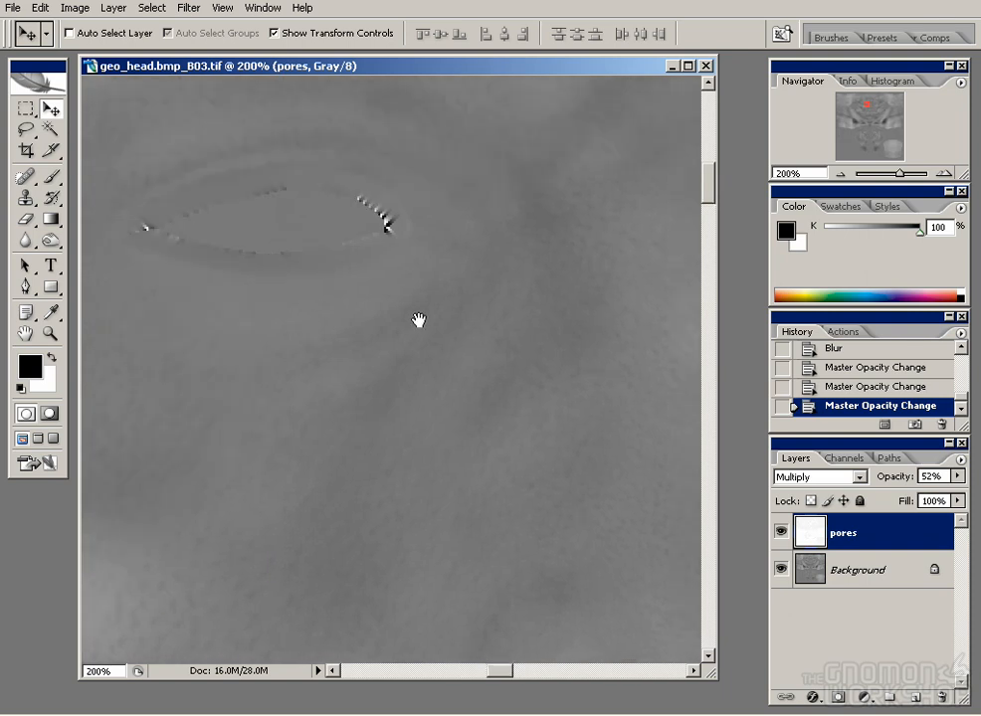
left_click_drag(588, 329, 499, 328)
left_click_drag(590, 353, 280, 376)
key("ctrl+plus")
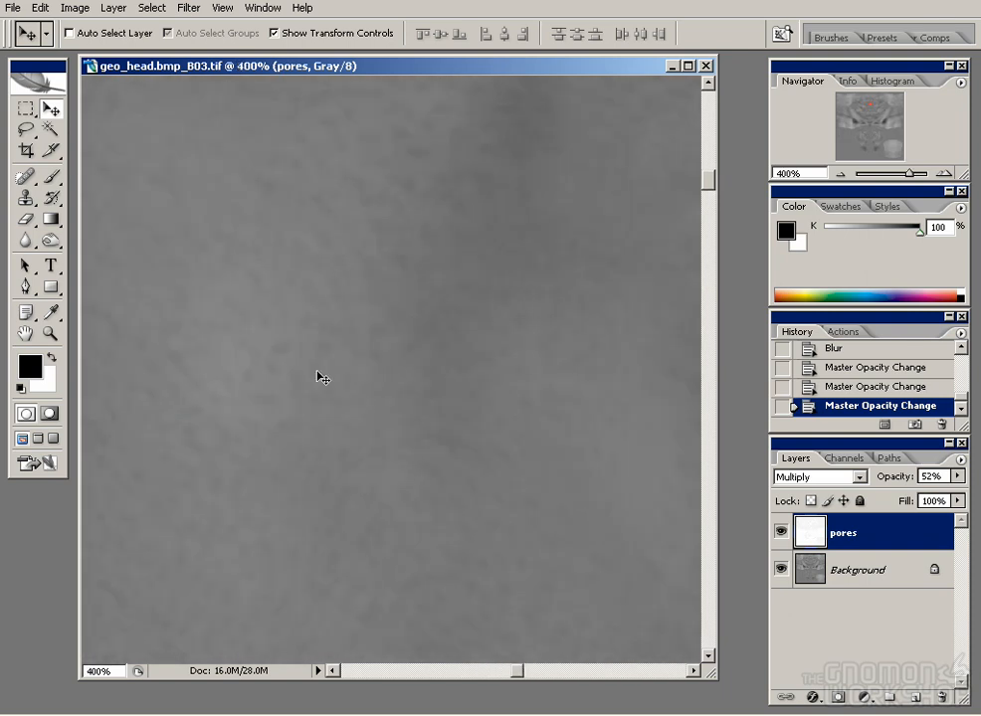
key("ctrl+minus")
key("ctrl+minus")
key("ctrl+minus")
key("ctrl+minus")
key("ctrl+minus")
scroll(466, 397, "down", 3)
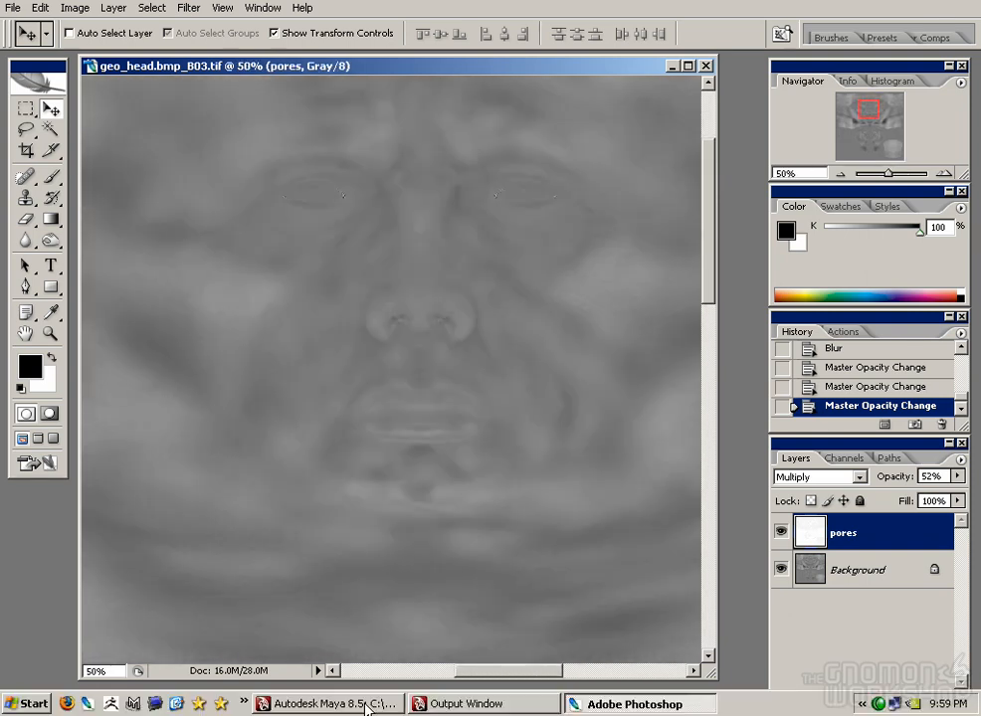
- Switch to Maya, render a region from the ear to the chin with the updated bump map, and compare it with image 9
left_click(328, 704)
left_click(92, 94)
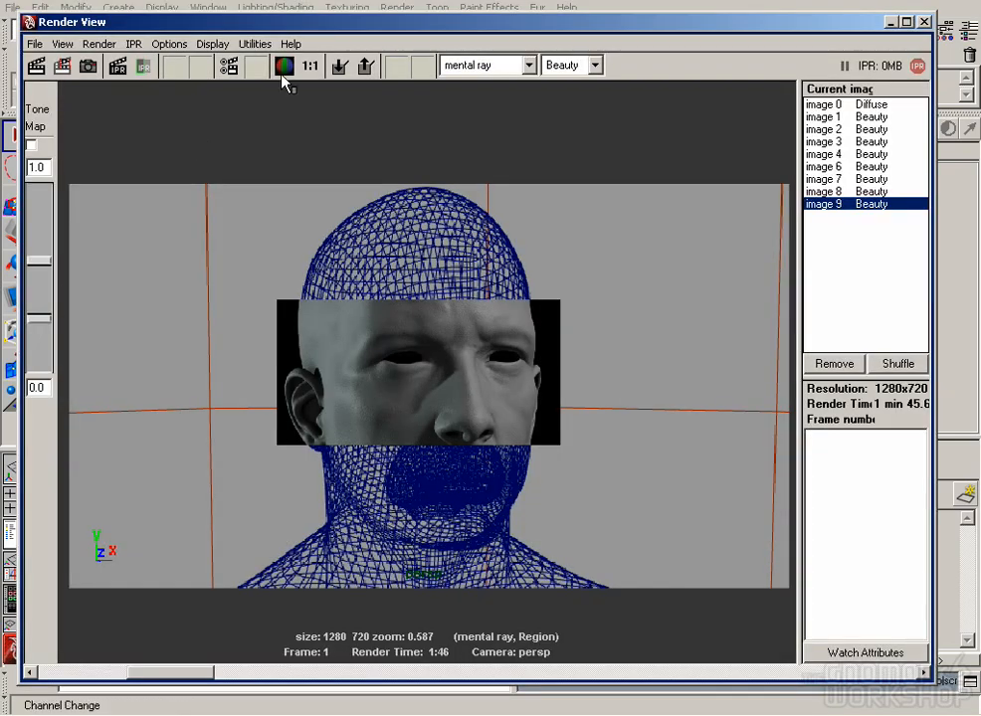
left_click(311, 75)
middle_click_drag(462, 377, 414, 250, "alt")
left_click_drag(144, 302, 611, 551)
left_click_drag(152, 174, 523, 547)
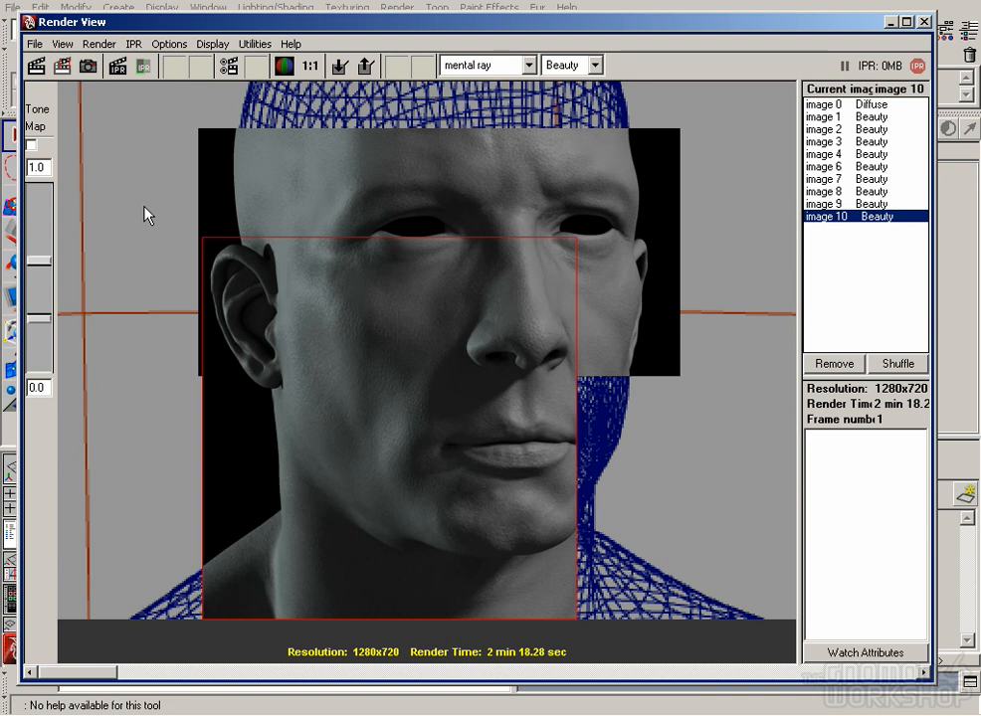
left_click(872, 205)
left_click(874, 217)
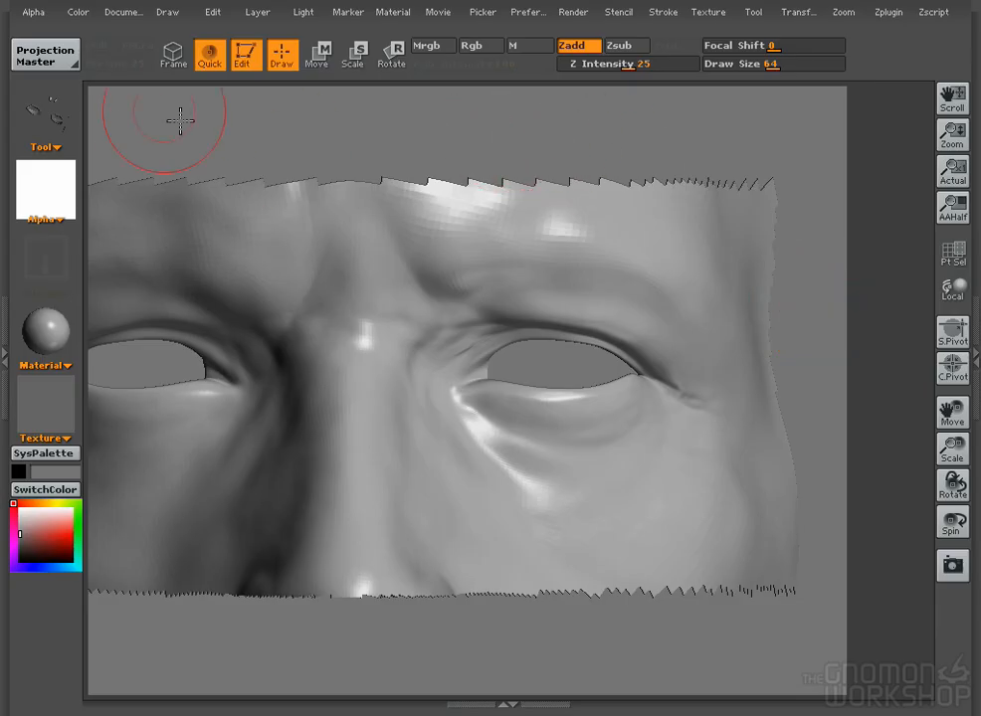
- Switch to ZBrush, drop the head in Projection Master with only Colors enabled, and choose a paint brush with a soft round alpha and no texture
left_click(50, 55)
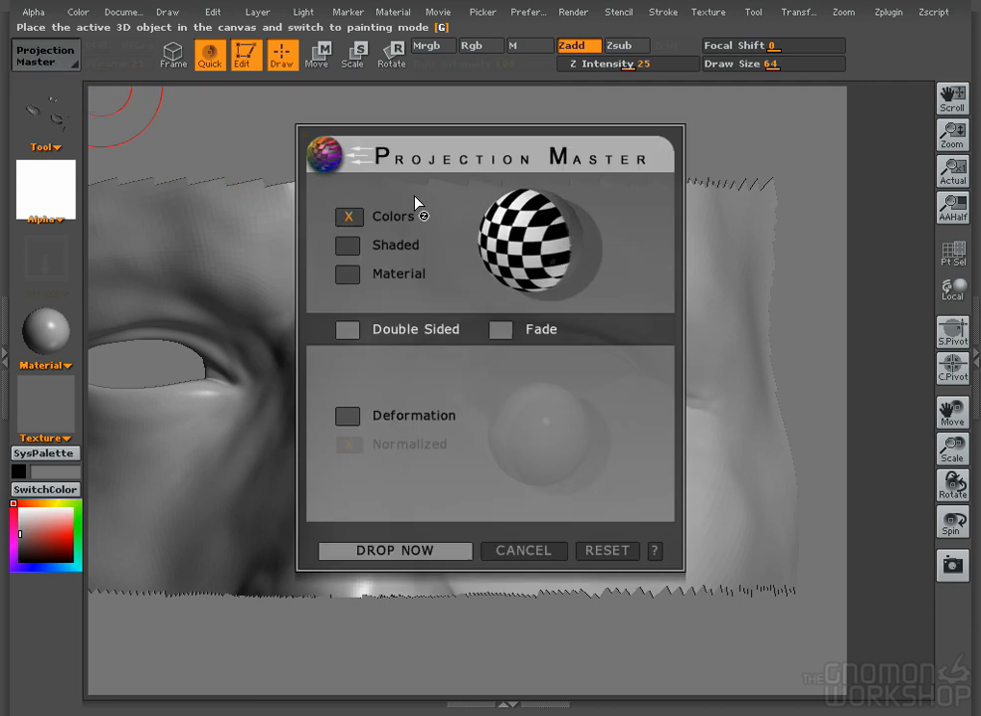
left_click(395, 550)
left_click(47, 131)
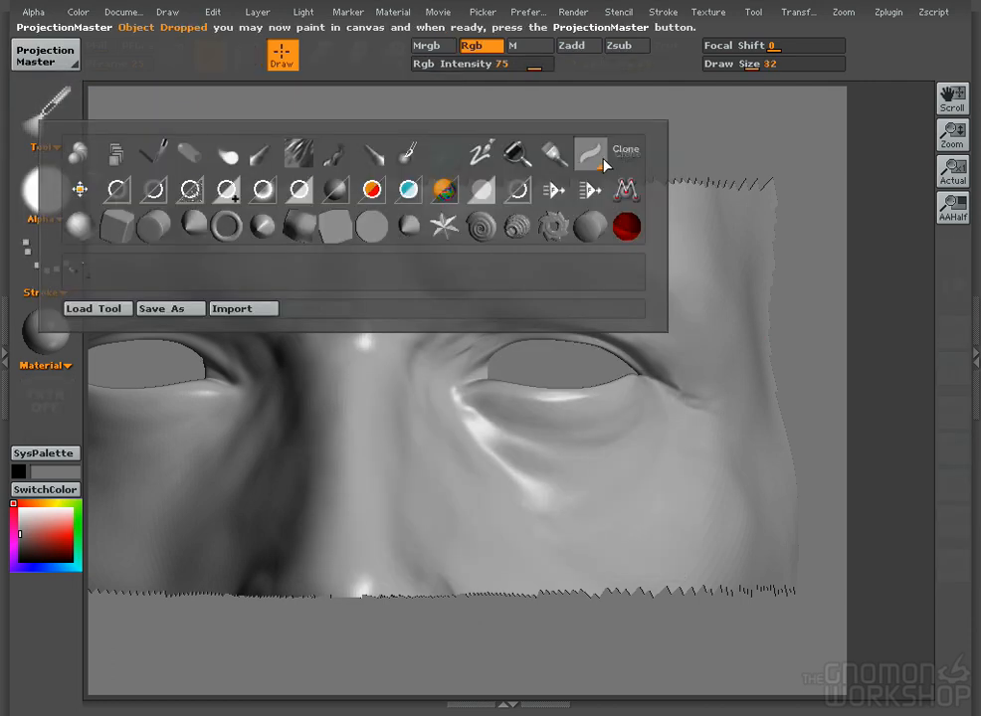
left_click(591, 165)
left_click(70, 404)
left_click(102, 430)
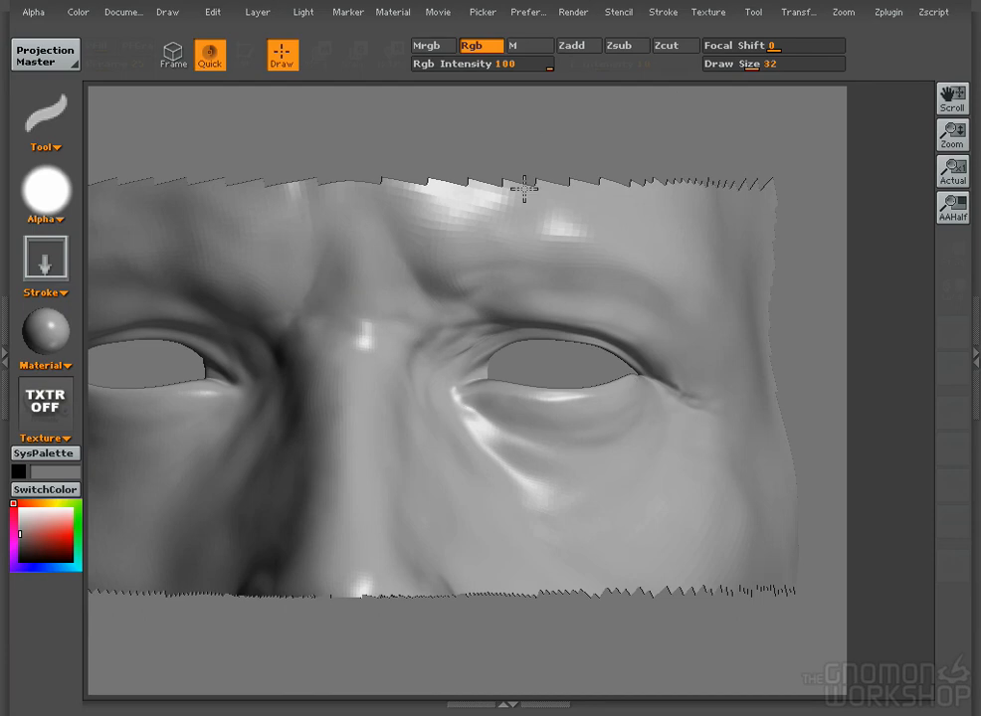
left_click(47, 194)
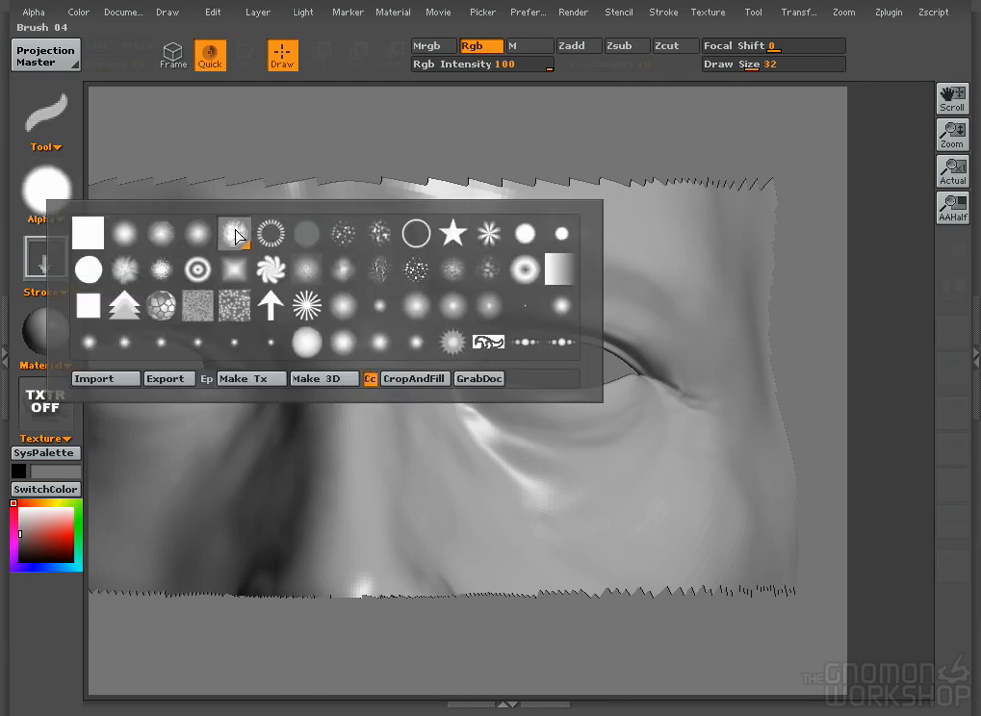
left_click(313, 284)
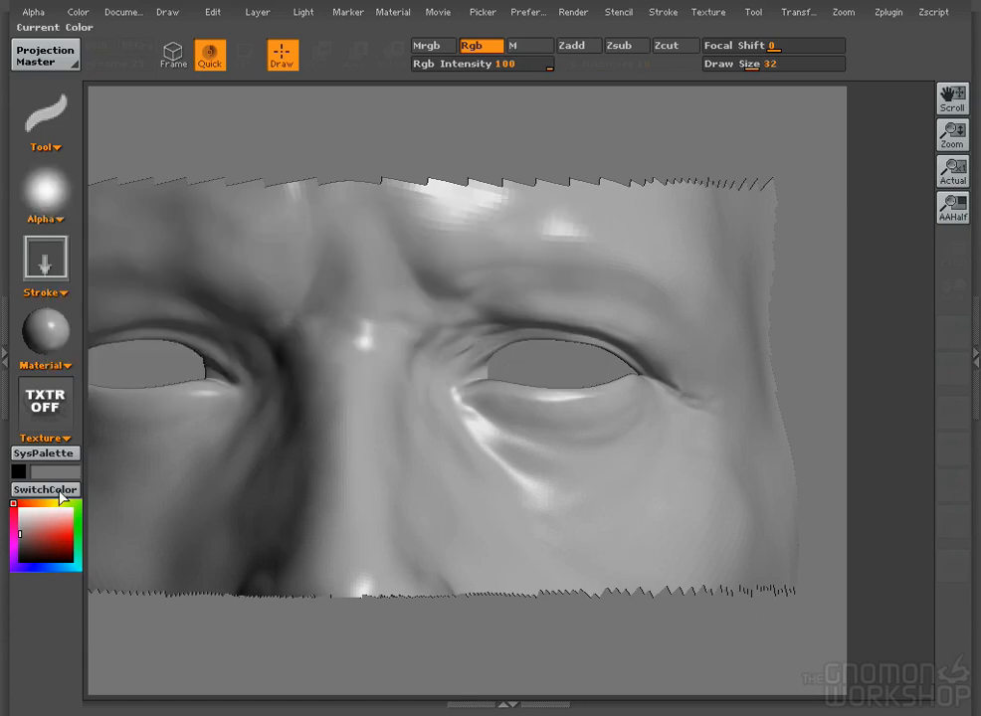
- Try crease strokes beside the nose and under the eye with draw size 8, settling on a dark gray colour and RGB intensity 49
left_click(18, 520)
key("space")
left_click_drag(401, 351, 370, 352)
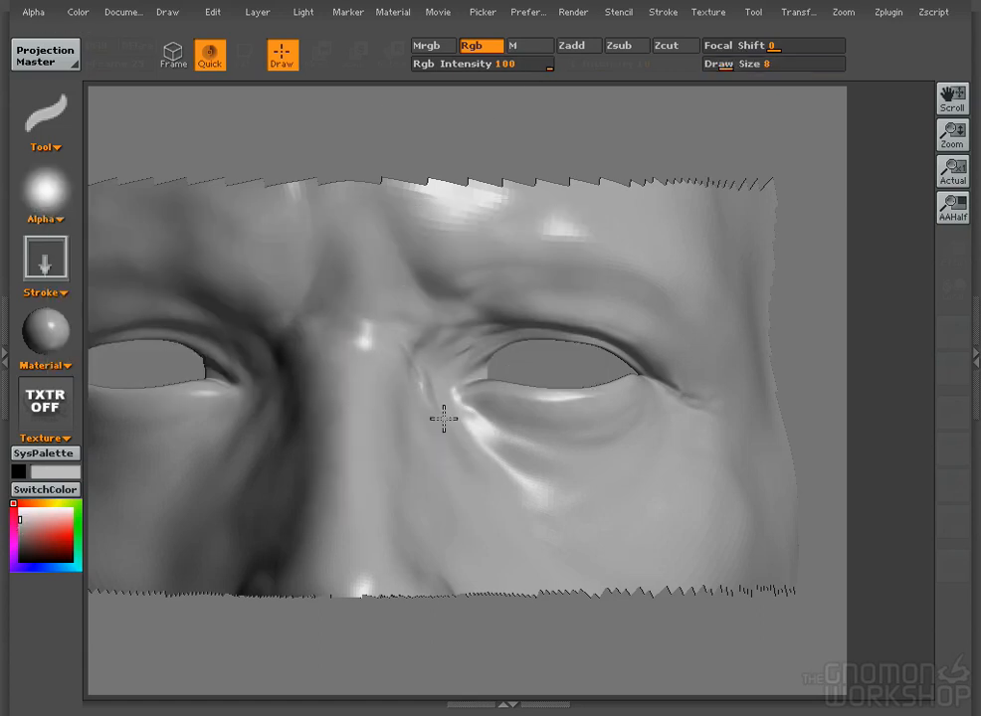
left_click(485, 61)
left_click(15, 542)
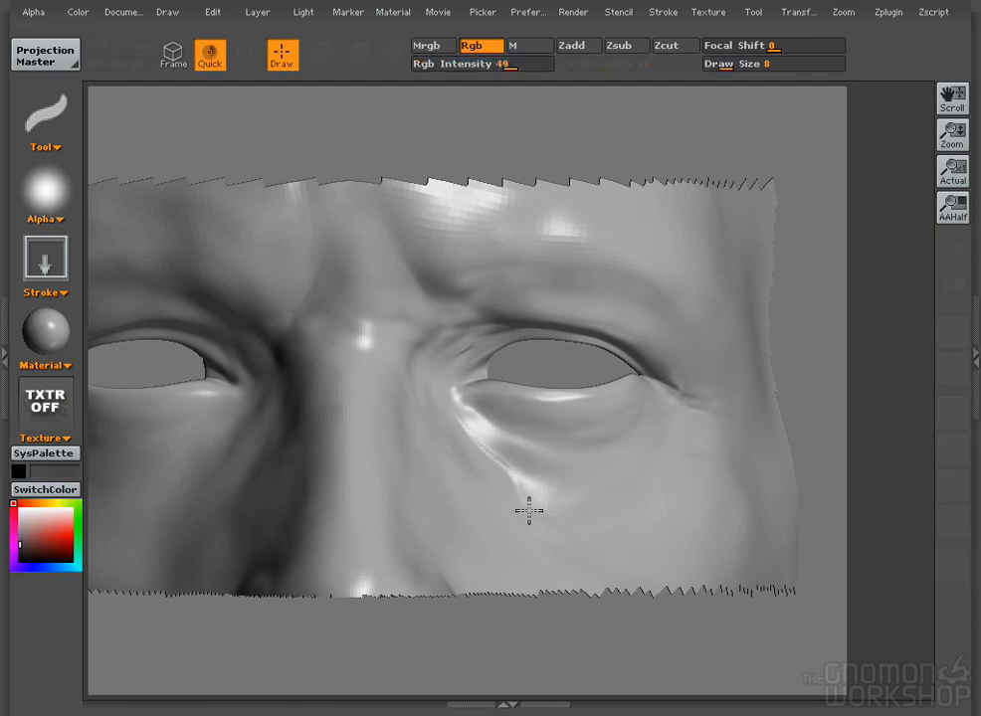
key("space")
left_click_drag(530, 444, 501, 445)
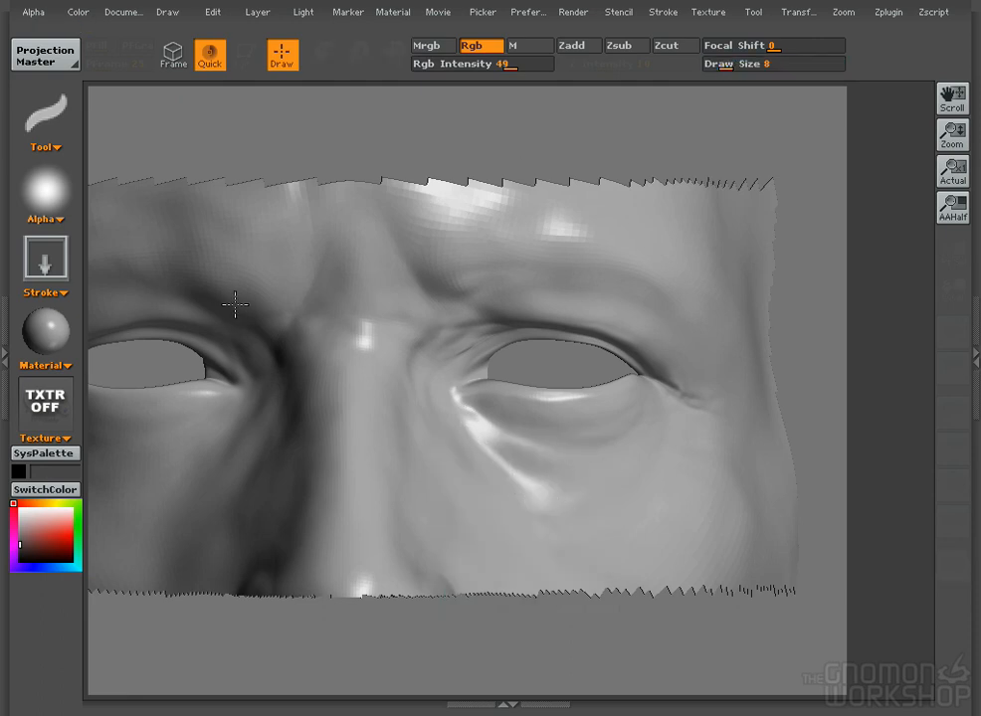
- Try under-eye creases with draw size 6 and RGB intensity 71, relighting the face from different directions to judge them
left_click(303, 12)
left_click(335, 68)
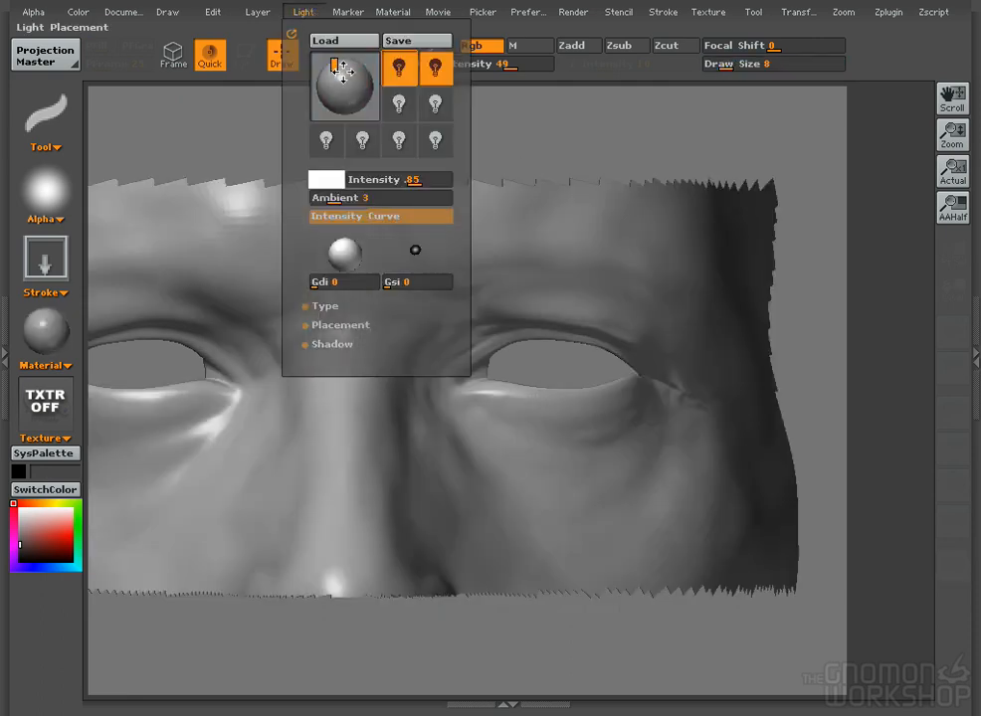
key("space")
left_click_drag(481, 324, 459, 325)
left_click_drag(511, 64, 536, 64)
key("space")
mouse_move(487, 439)
left_mouse_down()
mouse_move(461, 439)
mouse_move(477, 426)
mouse_move(560, 437)
left_mouse_up()
key("space")
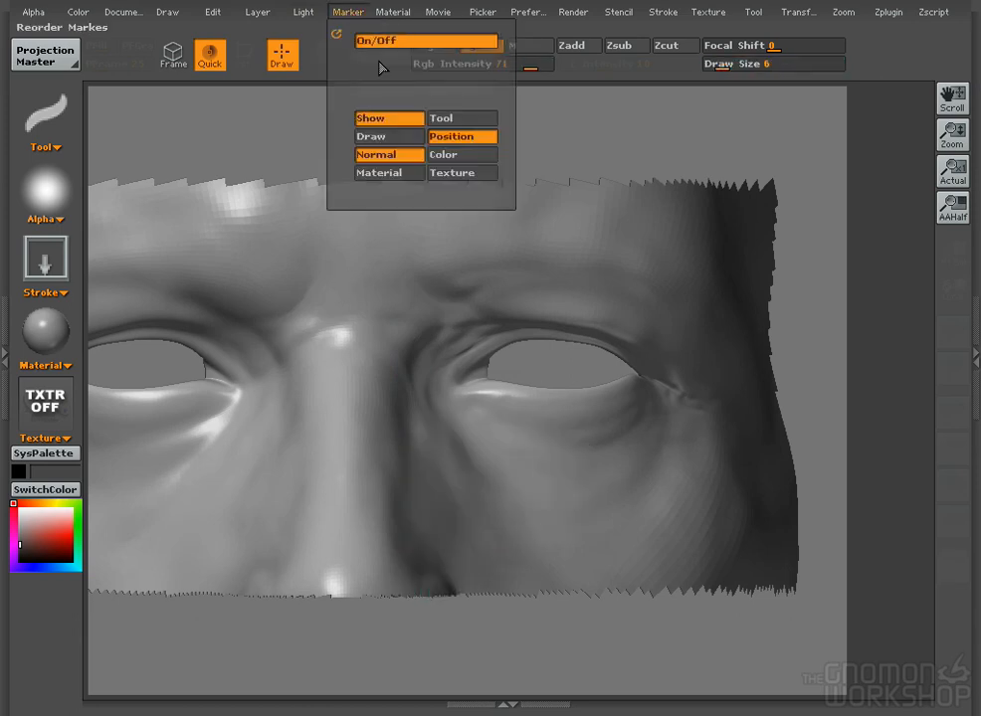
mouse_move(308, 18)
left_click(352, 68)
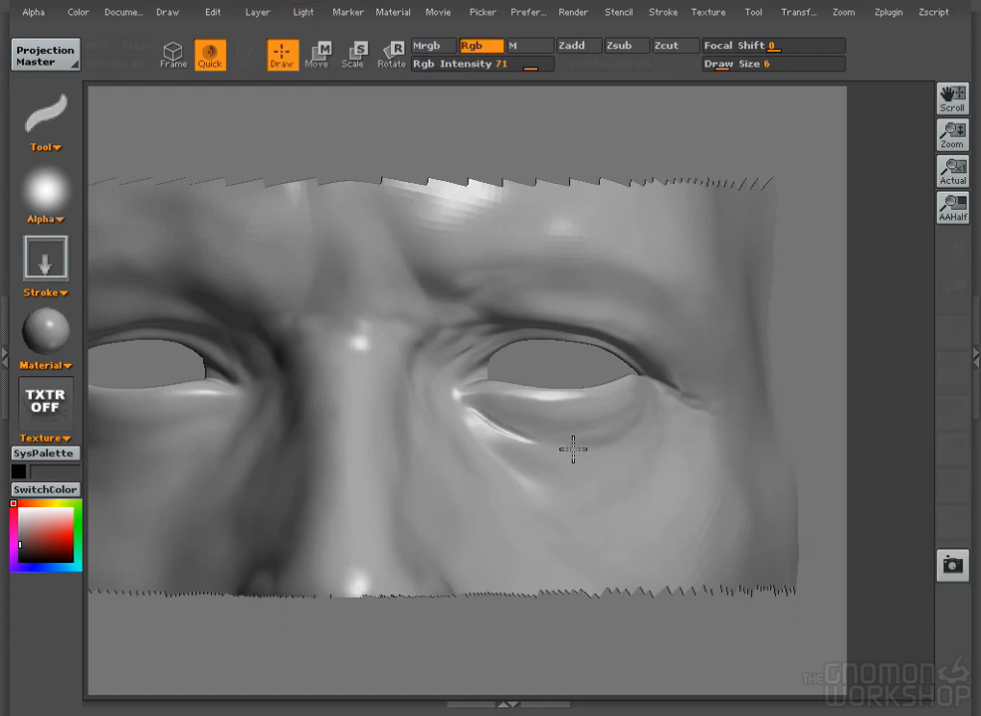
- Try a finer crease under the inner eye corner with draw size 3 and RGB intensity 40
key("space")
left_click_drag(491, 380, 481, 380)
key("space")
left_click_drag(502, 440, 458, 396)
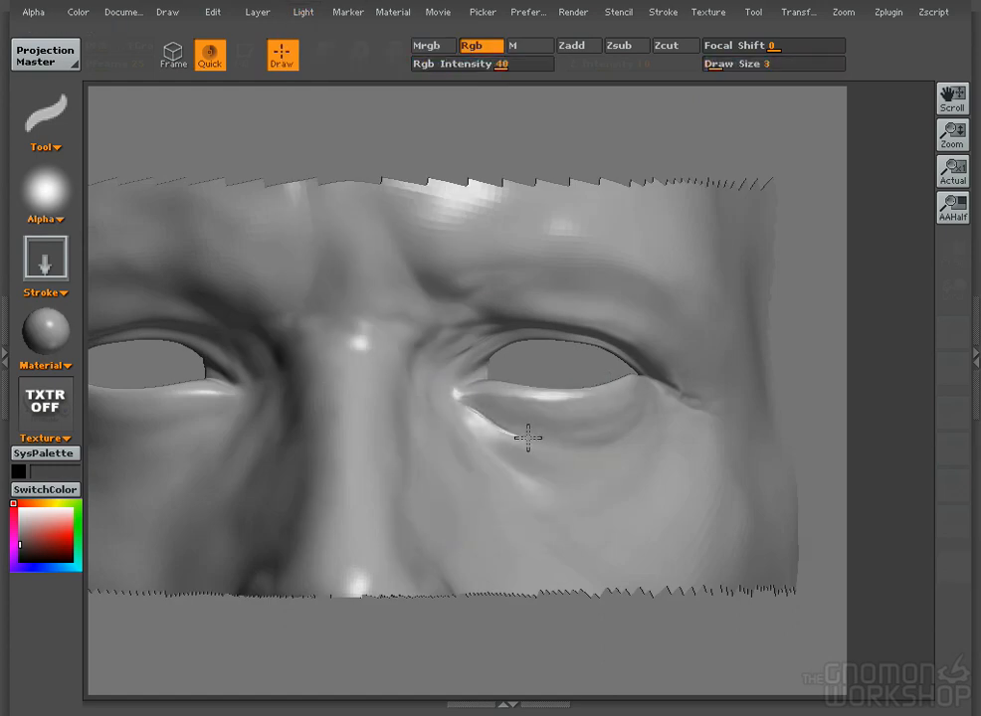
- Paint two dark crease lines running diagonally down from the eye's inner corner with draw size 2
left_click_drag(952, 134, 855, 478)
left_click(953, 169)
left_click(951, 137)
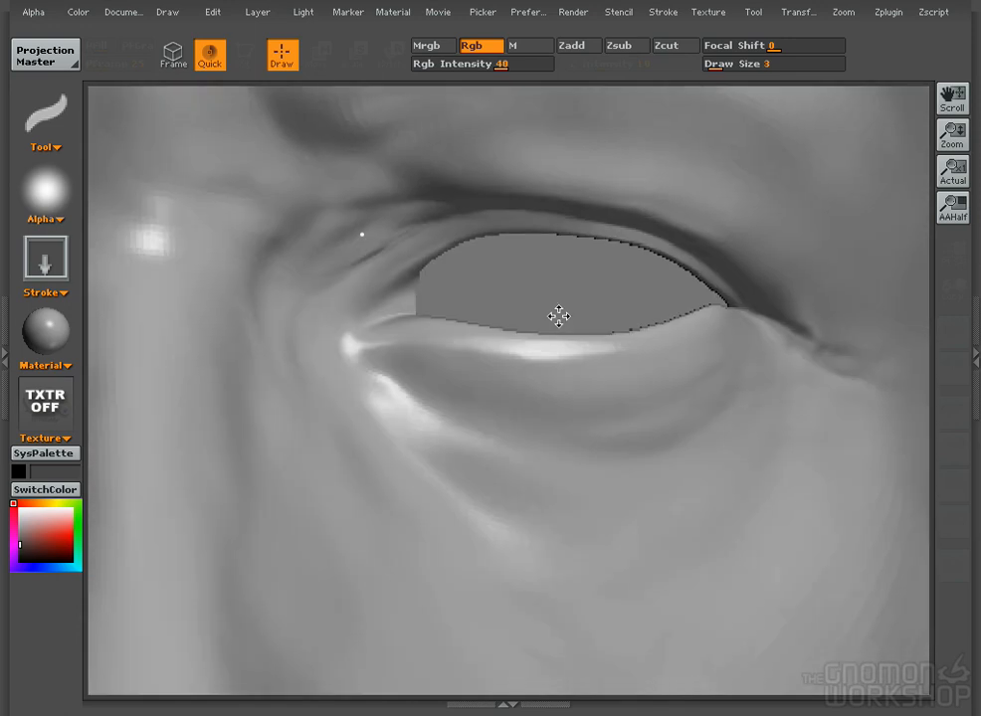
key("space")
left_click_drag(429, 409, 423, 410)
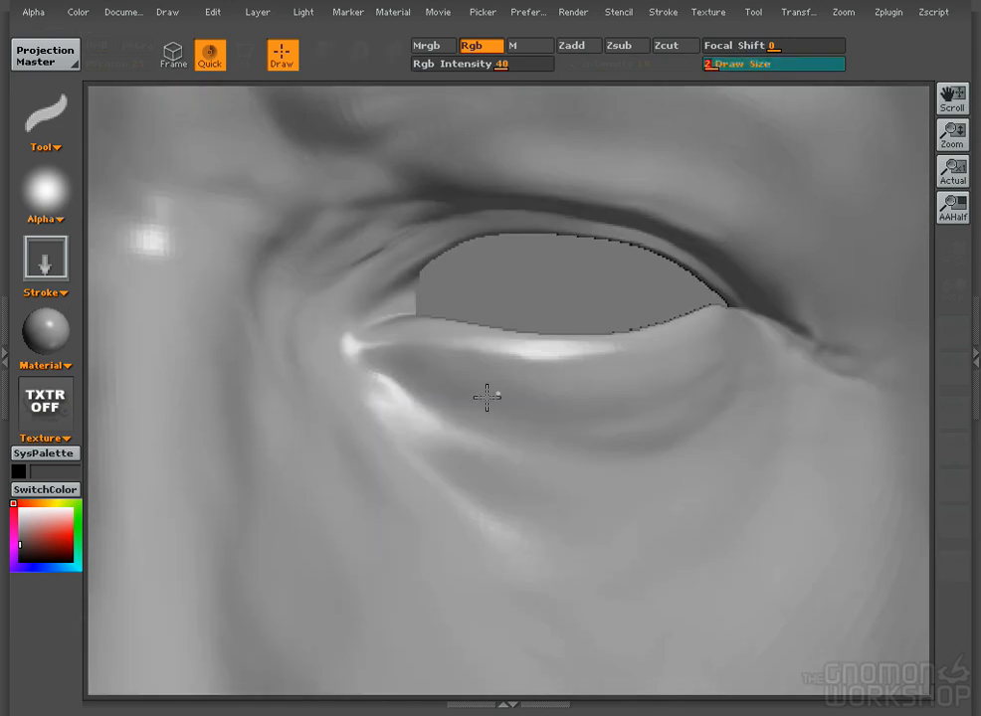
mouse_move(366, 393)
left_mouse_down()
mouse_move(545, 458)
mouse_move(406, 457)
left_mouse_up()
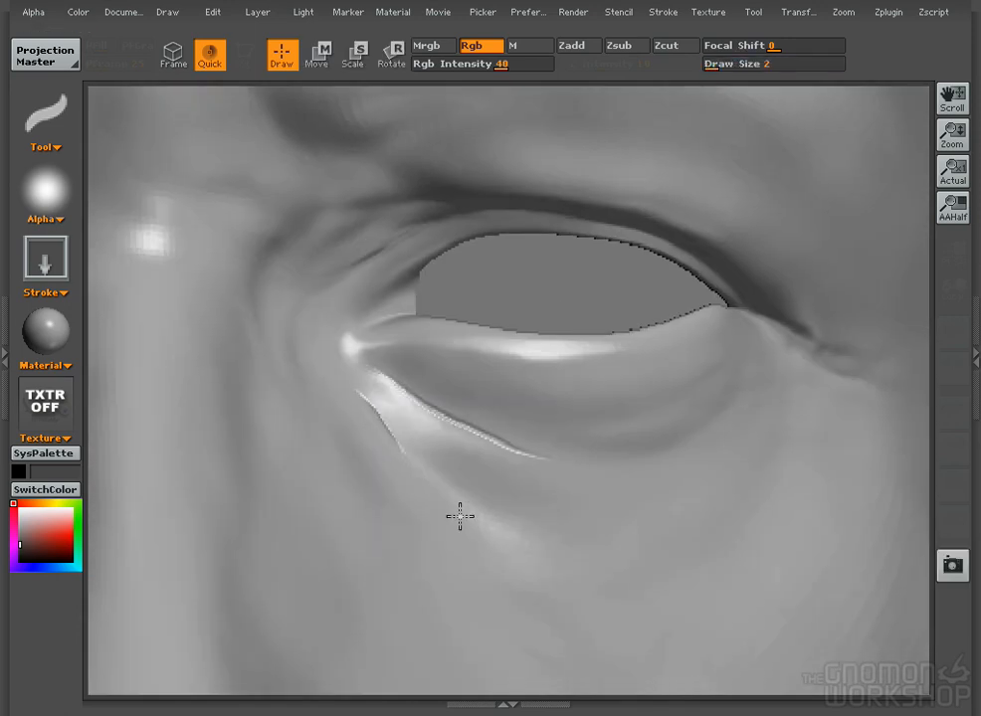
mouse_move(482, 530)
left_mouse_down()
mouse_move(406, 455)
mouse_move(504, 538)
left_mouse_up()
key("ctrl+z")
- Paint thin creases around the inner eye corner and along the folds of the lower eyelid with draw size 1
left_click_drag(386, 316, 353, 369, "alt")
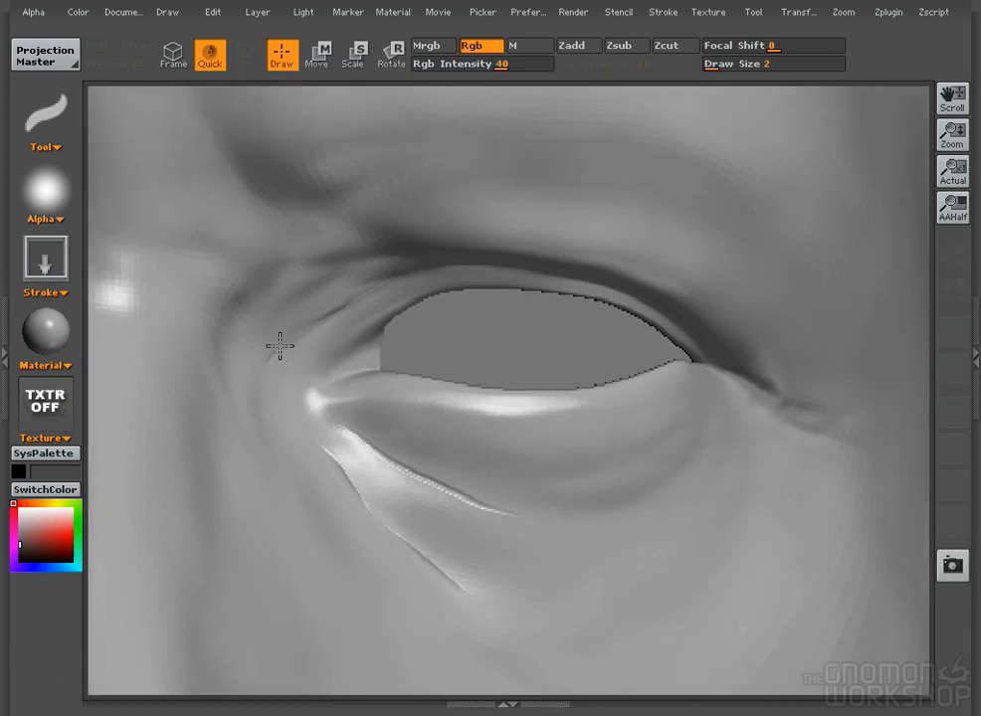
key("space")
mouse_move(244, 378)
left_mouse_down()
mouse_move(205, 377)
mouse_move(291, 432)
mouse_move(262, 431)
mouse_move(302, 495)
left_mouse_up()
key("ctrl+z")
mouse_move(697, 409)
left_mouse_down()
mouse_move(606, 462)
mouse_move(518, 474)
left_mouse_up()
left_click_drag(699, 436, 655, 489)
left_click_drag(599, 509, 593, 511)
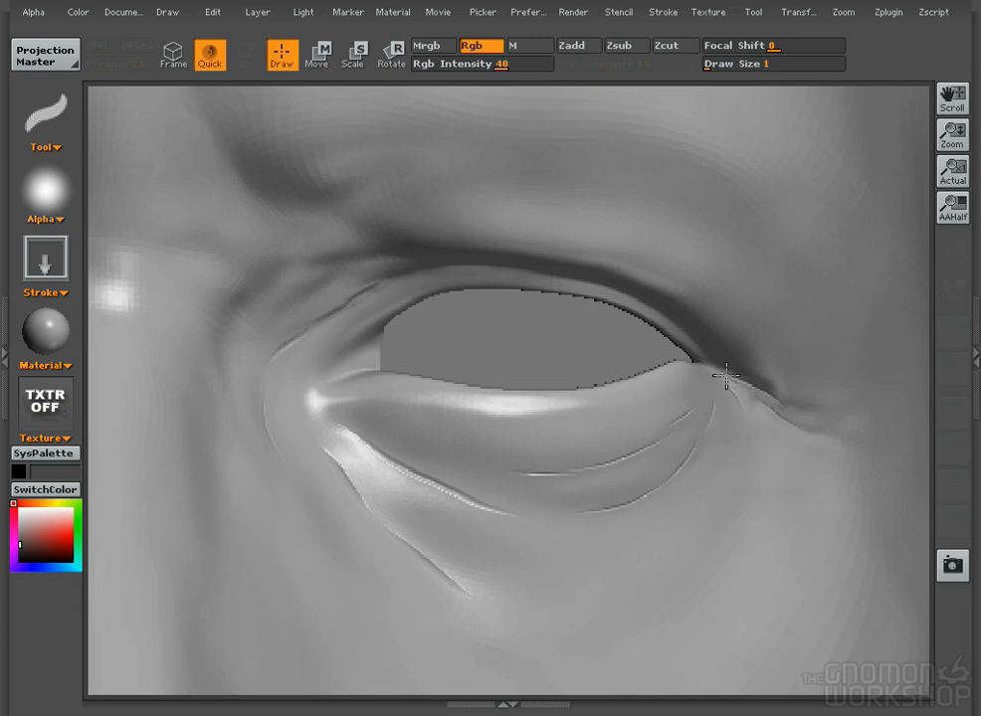
- Add creases at the outer eye corner, and fine lines under the lower lid and curving onto the cheek with RGB intensity 31
left_click_drag(805, 414, 762, 394)
key("ctrl+z")
left_click(492, 64)
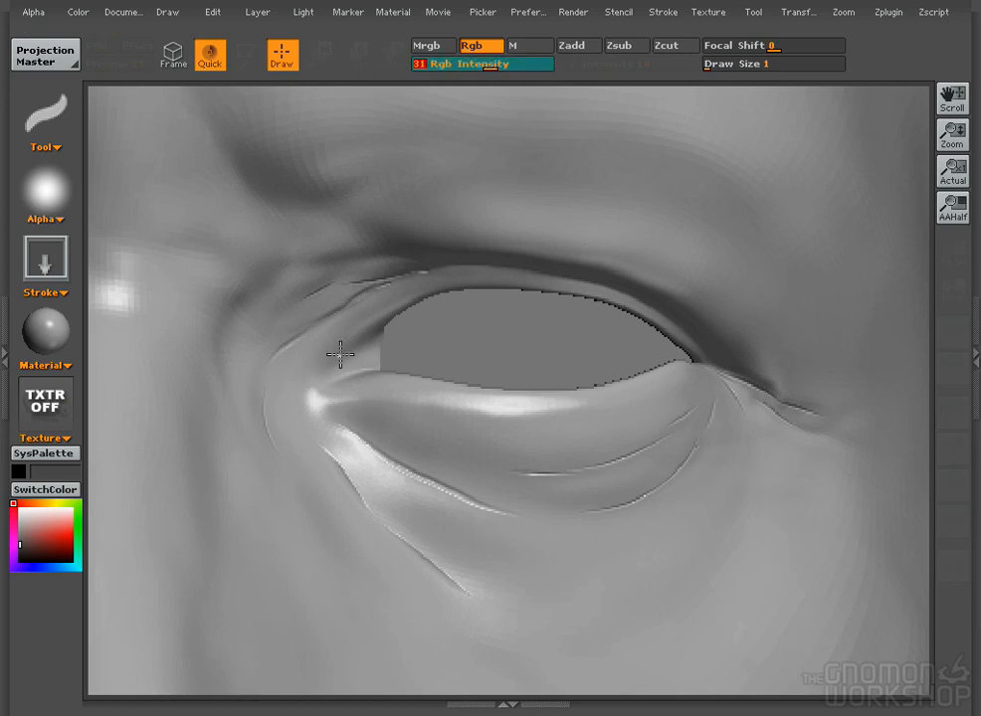
left_click_drag(553, 504, 609, 505)
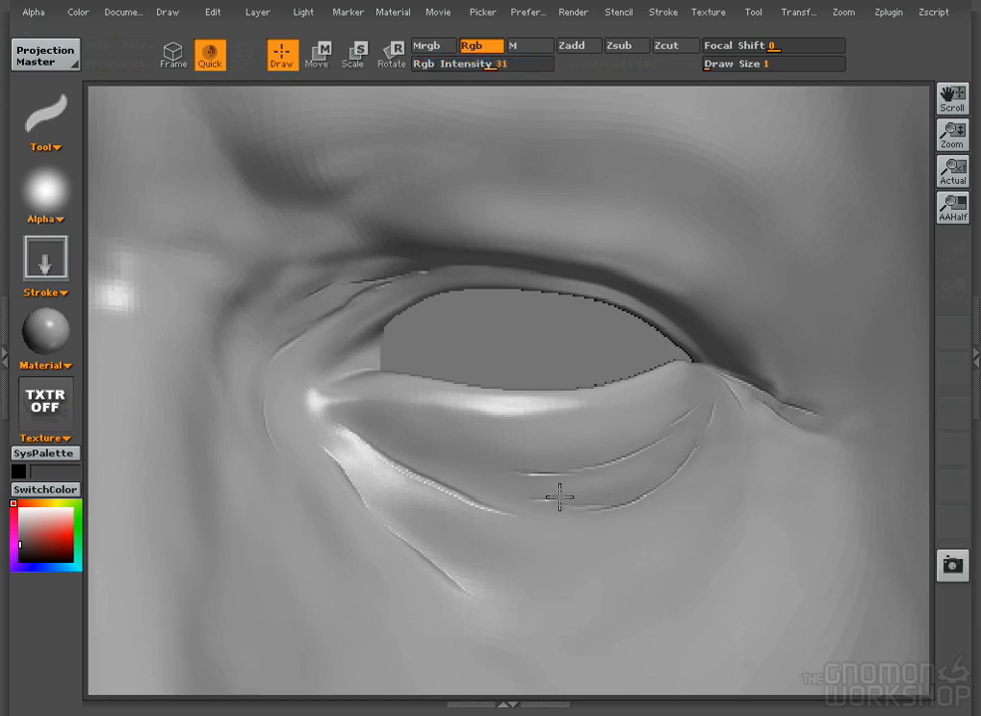
left_click_drag(489, 505, 663, 479)
left_click_drag(739, 452, 657, 635)
- Paint light gray highlights between the creases below the inner eye corner with draw size 11 and RGB intensity 25
key("space")
mouse_move(368, 464)
left_mouse_down()
mouse_move(339, 467)
mouse_move(394, 504)
left_mouse_up()
key("ctrl+z")
key("space")
left_click(344, 473)
mouse_move(340, 439)
left_mouse_down()
mouse_move(356, 465)
mouse_move(419, 502)
left_mouse_up()
key("ctrl+z")
left_click(482, 65)
left_click_drag(340, 438, 410, 502)
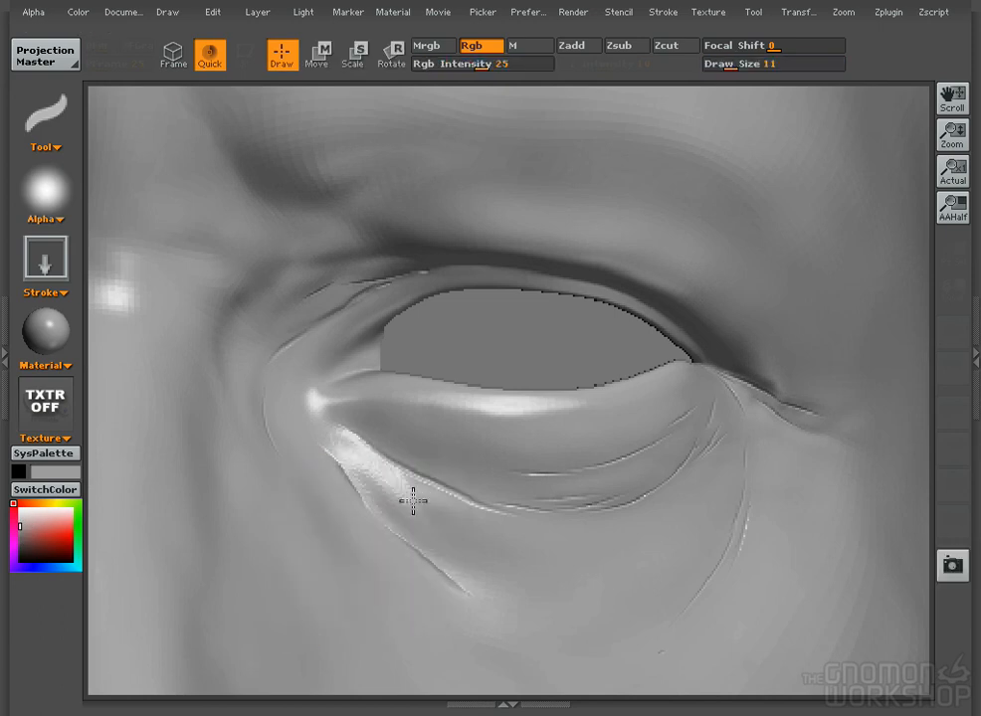
left_click_drag(357, 427, 507, 501)
- Raise the skin between the lower eyelid folds with light gray strokes at draw size 8, reducing RGB intensity to 19
key("space")
left_click(687, 418)
left_click_drag(713, 402, 693, 449)
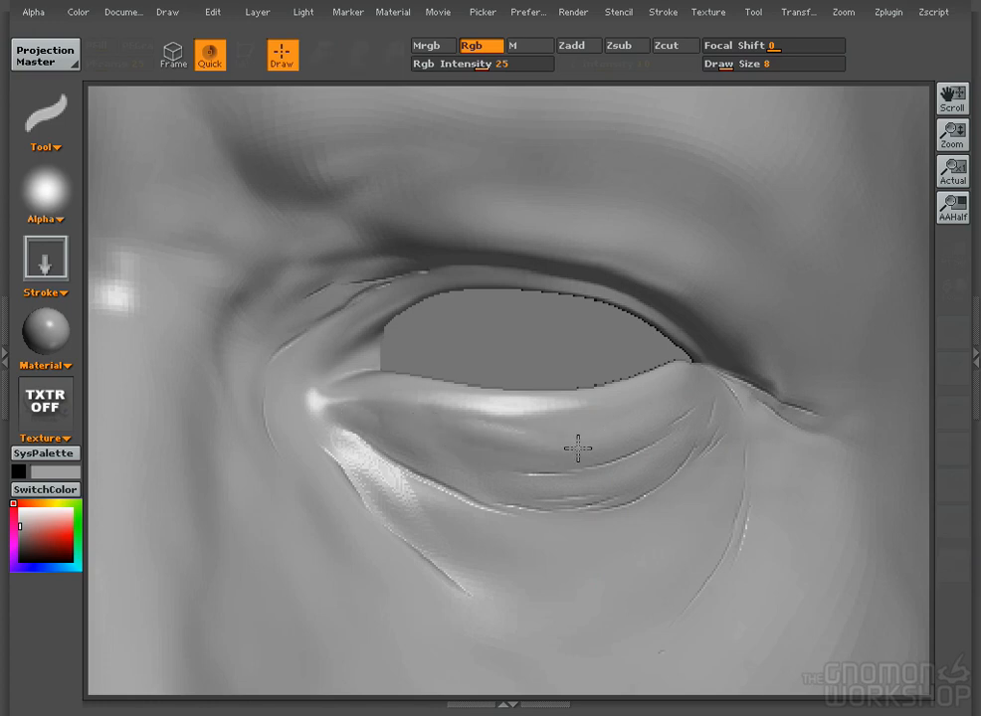
left_click(472, 64)
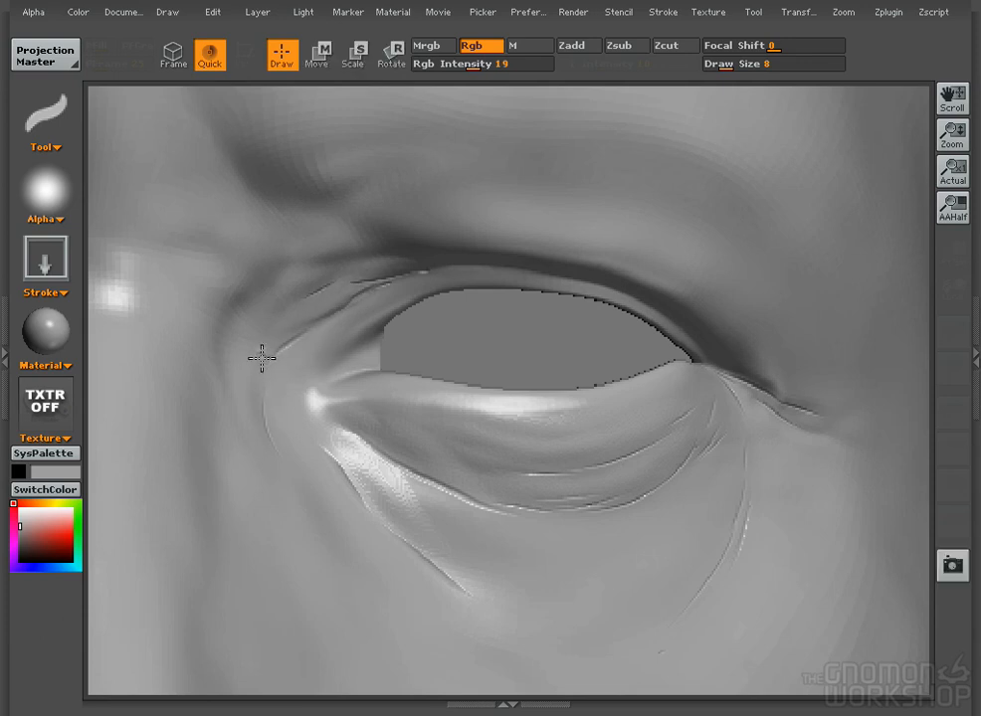
- Relight the face from the other side and paint light strokes beside the outer under-eye wrinkles with draw size 10
left_click(303, 12)
left_click(329, 73)
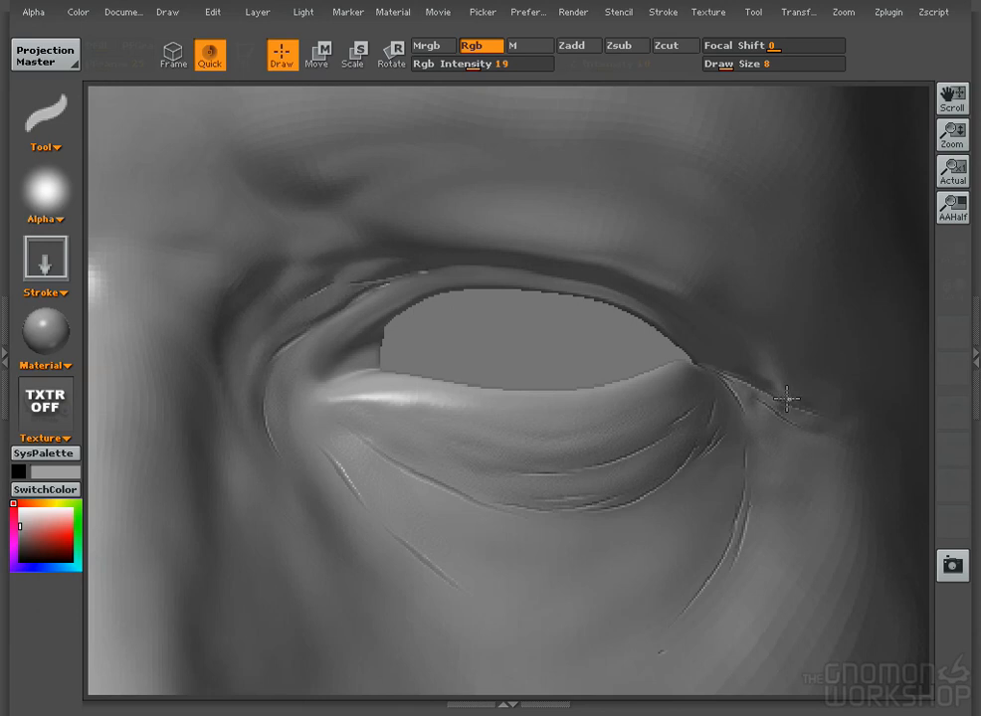
key("space")
left_click_drag(694, 501, 706, 501)
mouse_move(734, 452)
left_mouse_down()
mouse_move(727, 480)
mouse_move(618, 587)
left_mouse_up()
key("space")
left_click_drag(628, 486, 616, 486)
- Choose the blur brush with draw size 22 and RGB intensity 50, and soften the creases at the upper inner eye corner
left_click(953, 174)
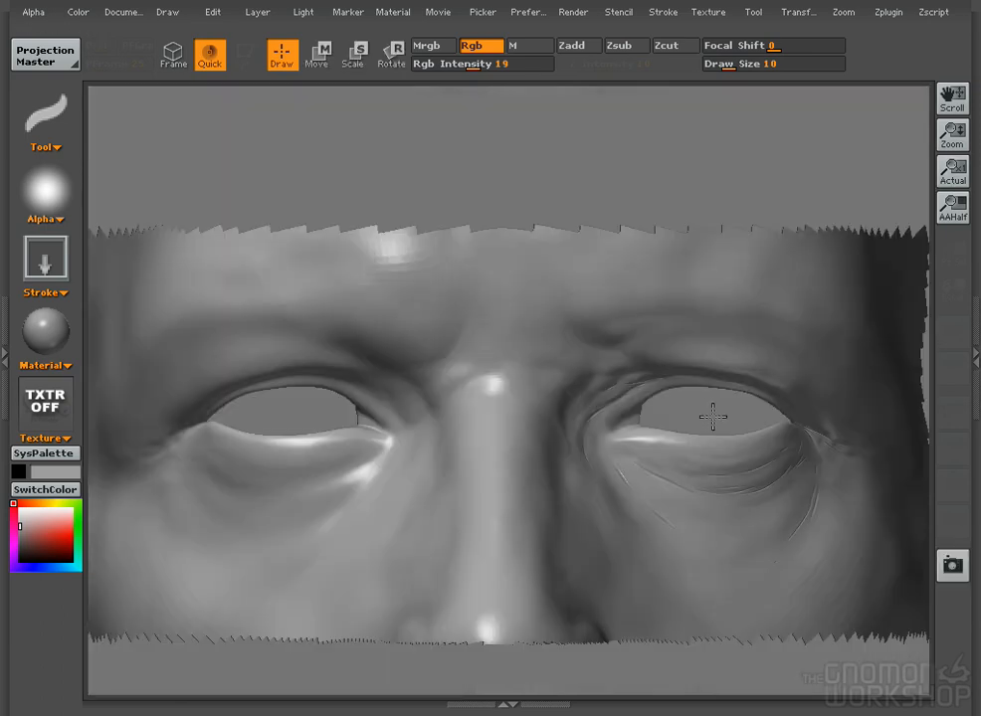
left_click(60, 139)
left_click(89, 139)
key("space")
left_click_drag(608, 474, 618, 473)
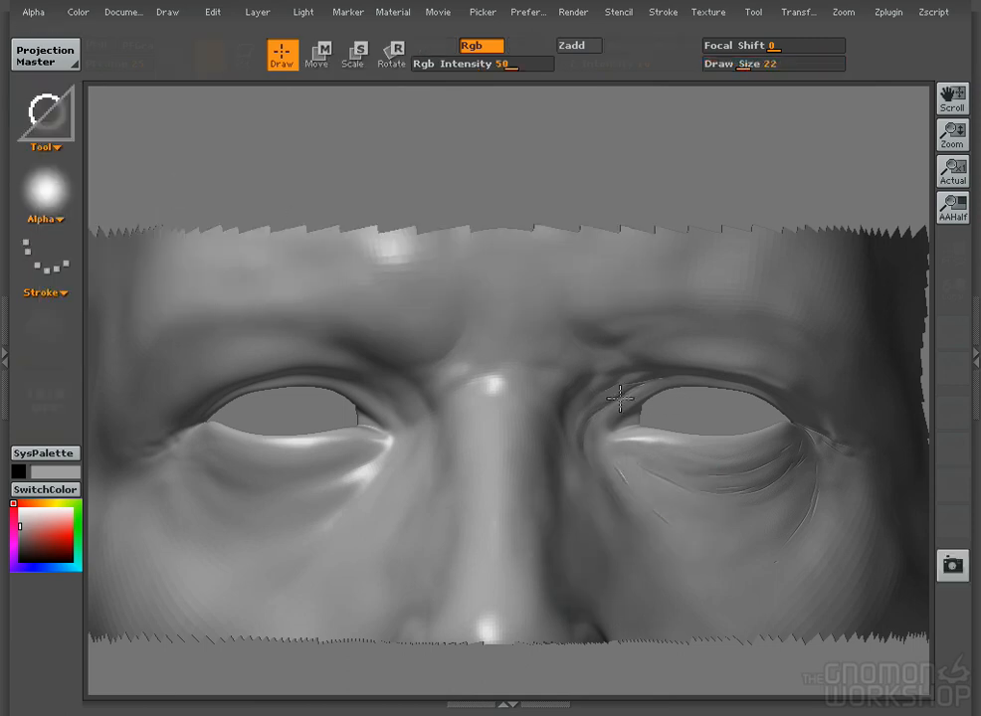
left_click_drag(616, 389, 644, 377)
left_click_drag(661, 372, 608, 400)
- Blur the wrinkles under the eye, at its outer corner and along the inner upper eyelid
mouse_move(609, 461)
left_mouse_down()
mouse_move(621, 486)
mouse_move(672, 523)
left_mouse_up()
left_click_drag(628, 459, 636, 466)
mouse_move(804, 447)
left_mouse_down()
mouse_move(816, 496)
mouse_move(759, 571)
left_mouse_up()
left_click_drag(822, 426, 839, 449)
left_click_drag(952, 137, 952, 199)
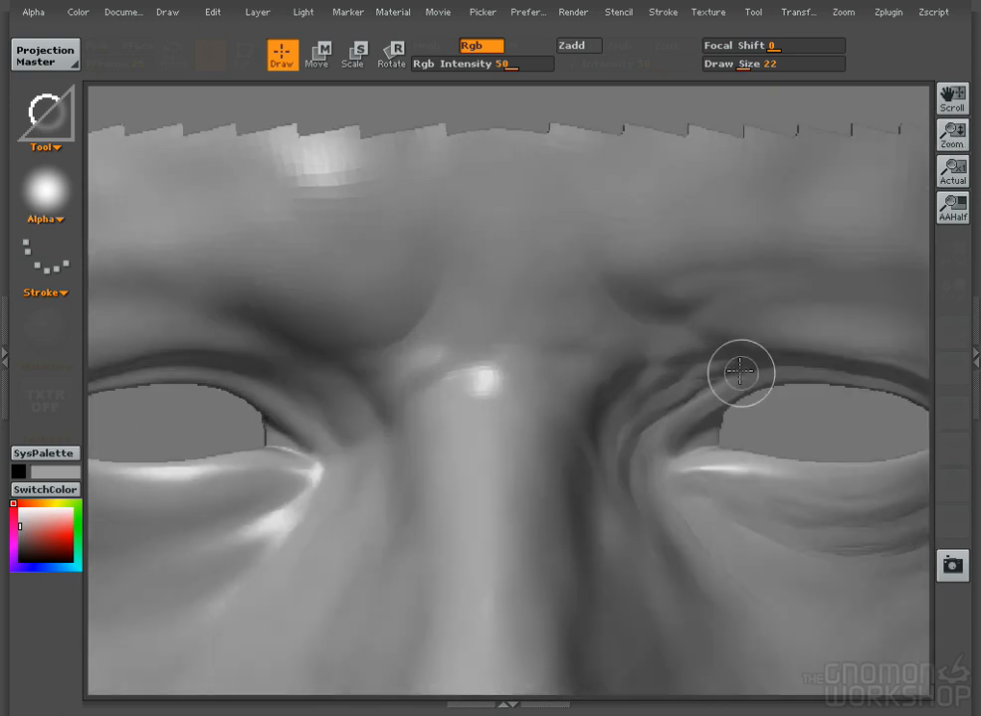
left_click_drag(734, 366, 616, 353)
- Return to the paint brush with draw size 7 and change the colour back to dark gray
left_click(43, 119)
left_click(583, 146)
key("space")
left_click_drag(518, 447, 460, 432)
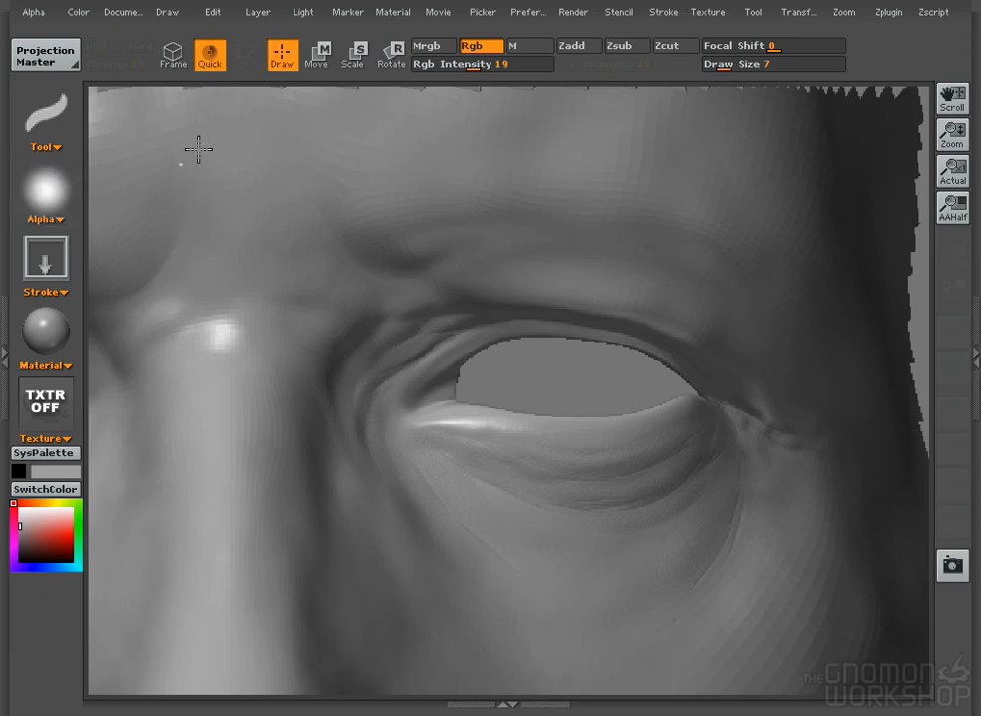
left_click(17, 544)
- Paint a thin dark crease at the inner end of the brow with draw size 1 and RGB intensity 35
key("space")
left_click(363, 271)
type("5")
key("space")
left_click(348, 242)
type("3")
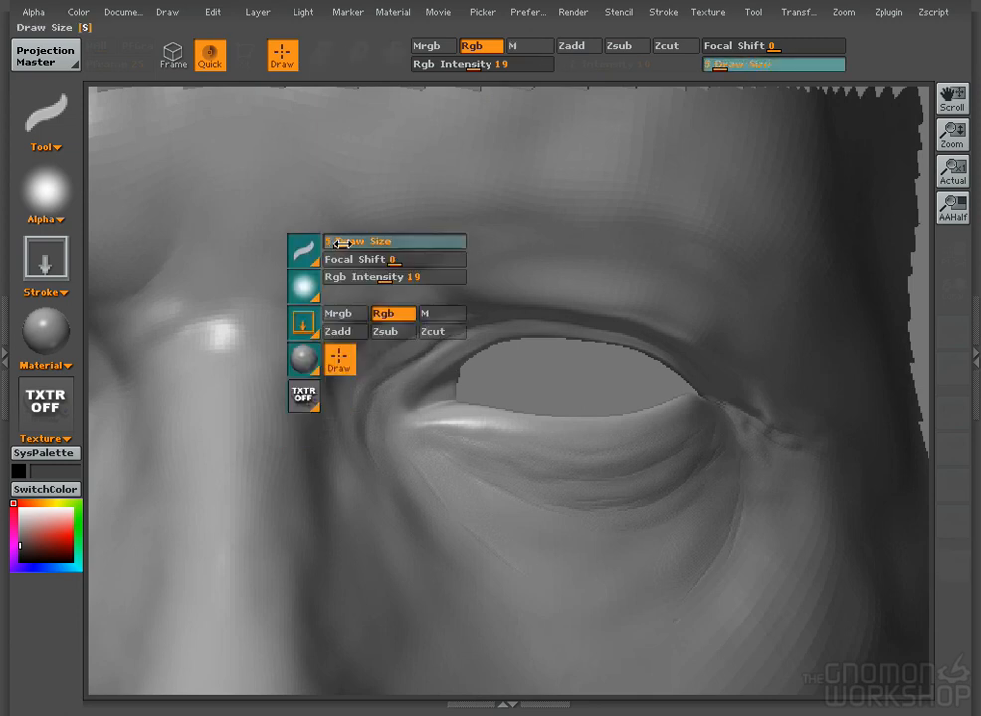
left_click(494, 65)
mouse_move(323, 213)
left_mouse_down()
mouse_move(337, 245)
mouse_move(391, 279)
left_mouse_up()
key("space")
left_click(362, 238)
type("1")
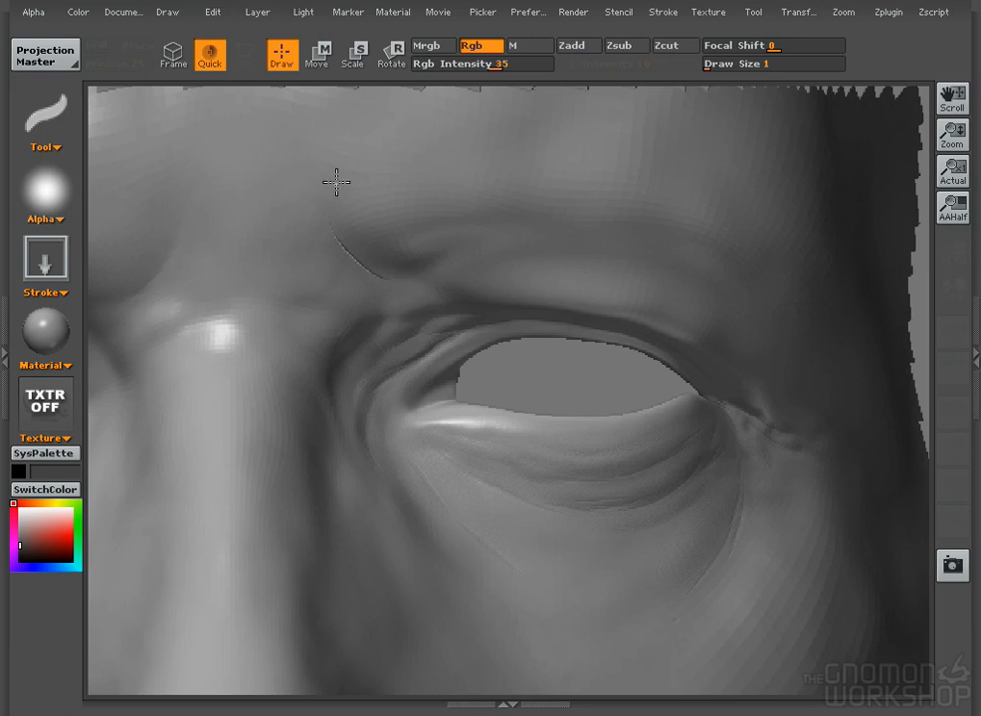
- Paint a matching crease at the inner end of the opposite brow and thin creases across the side of the nose bridge
left_click_drag(136, 302, 247, 294, "alt")
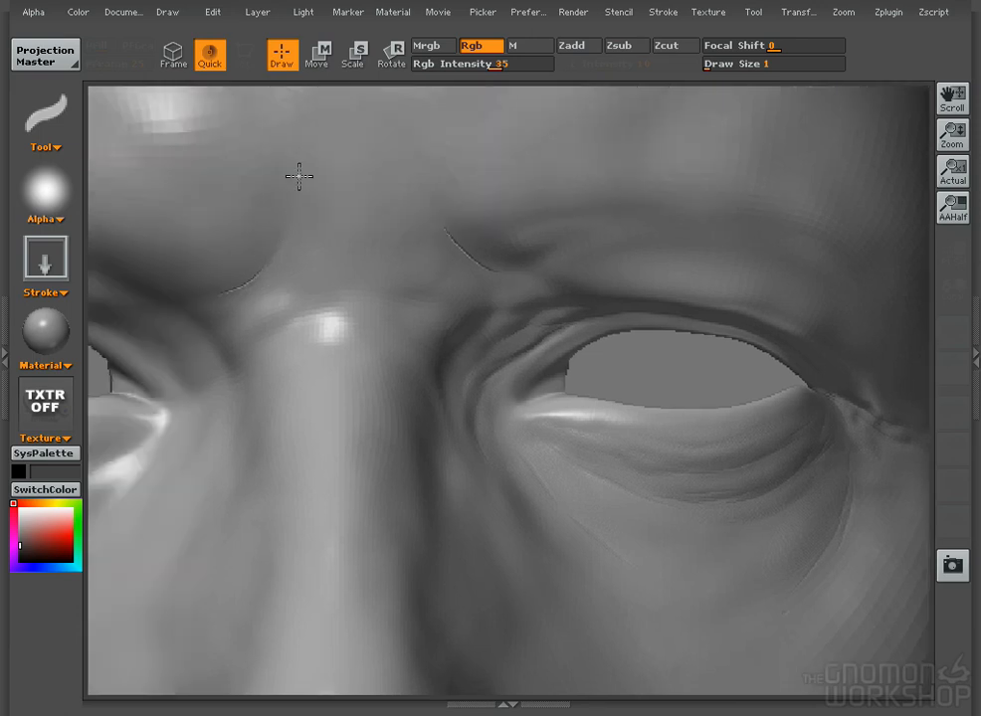
left_click_drag(407, 294, 440, 279, "alt")
left_click_drag(354, 298, 264, 348)
- Paint thin dark creases along the opposite eye's inner upper eyelid and at its outer corner
left_click_drag(477, 313, 455, 310, "alt")
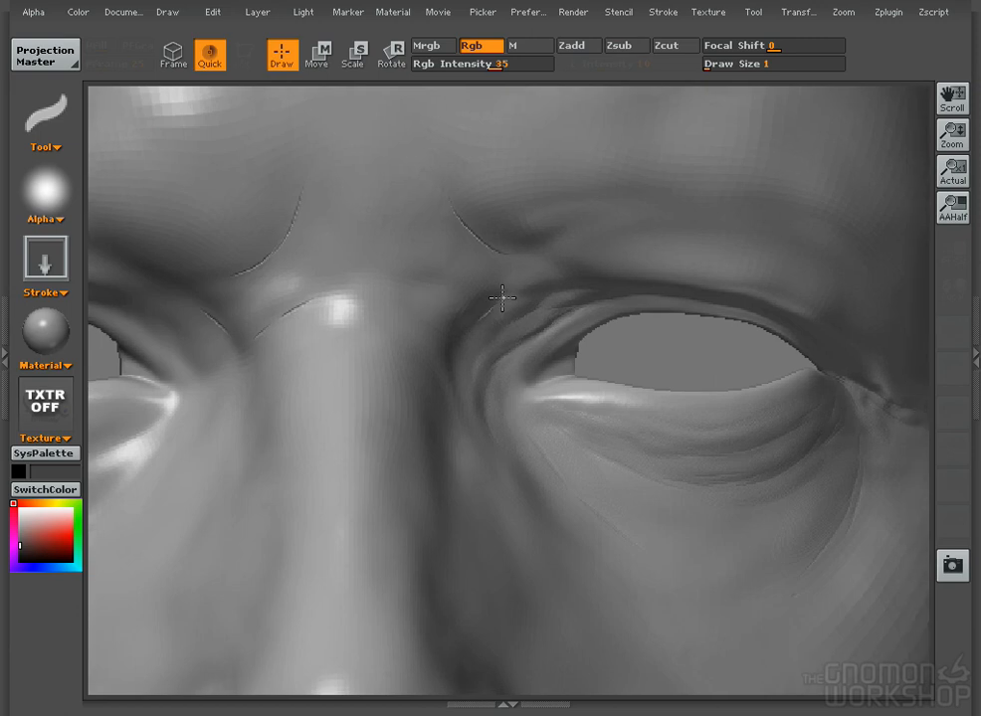
mouse_move(267, 334)
left_mouse_down("alt")
mouse_move(426, 288)
mouse_move(439, 296)
left_mouse_up("alt")
key("ctrl+z")
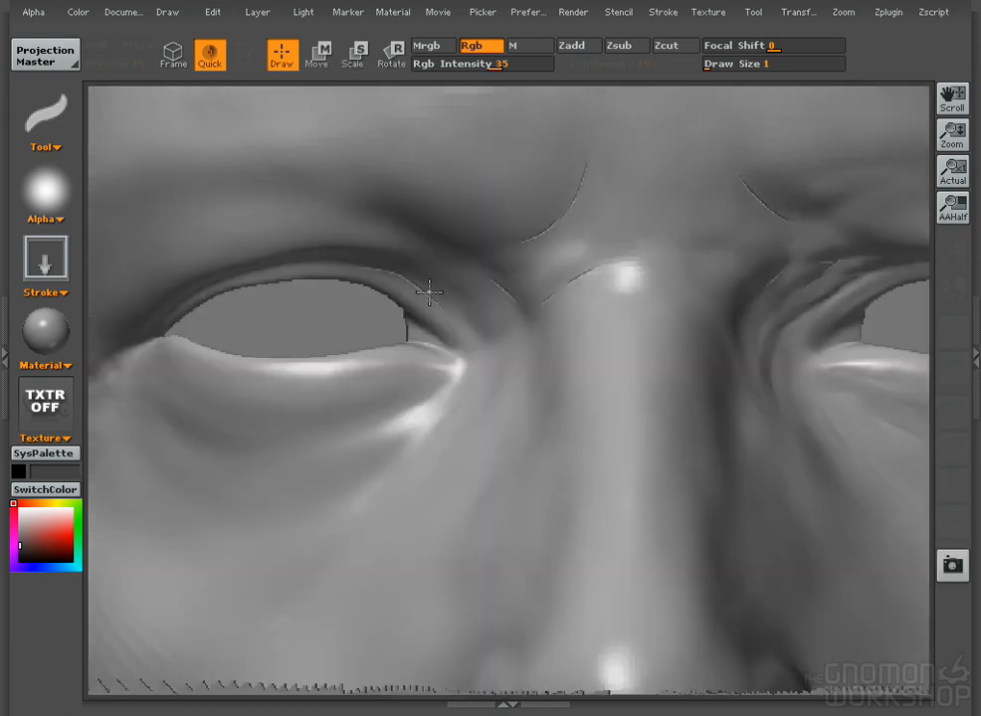
left_click_drag(207, 321, 229, 324)
left_click_drag(144, 361, 196, 333)
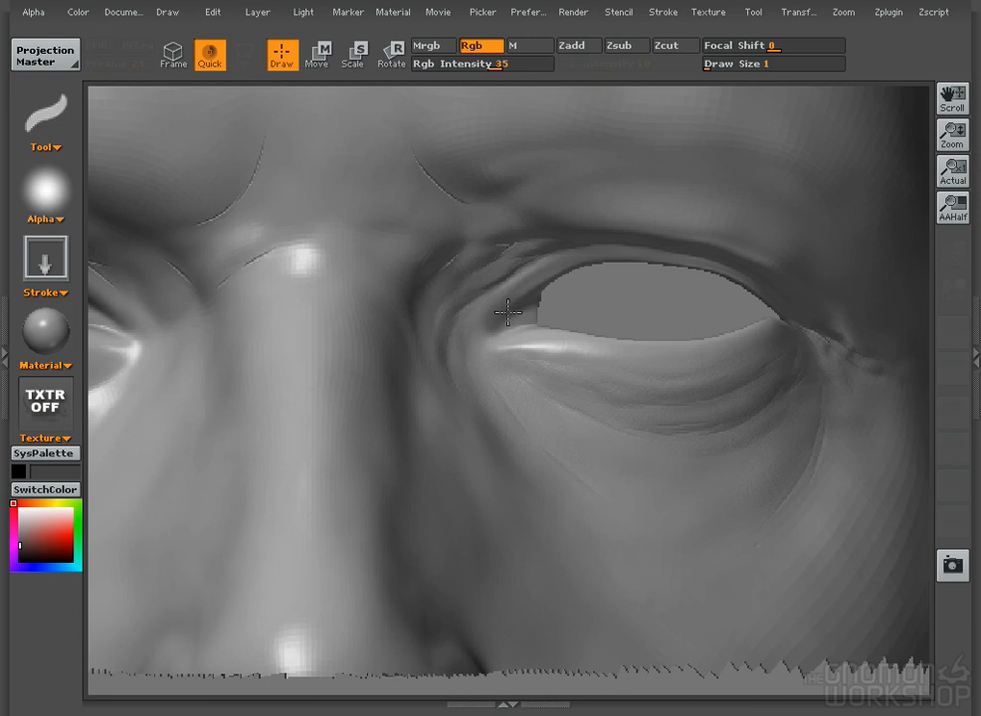
- Paint thin dark creases running diagonally from the opposite eye's inner corner down into the area beneath it
left_click_drag(183, 349, 370, 365)
left_click_drag(303, 341, 357, 322)
left_click_drag(284, 343, 315, 306, "alt")
left_click_drag(298, 407, 374, 361)
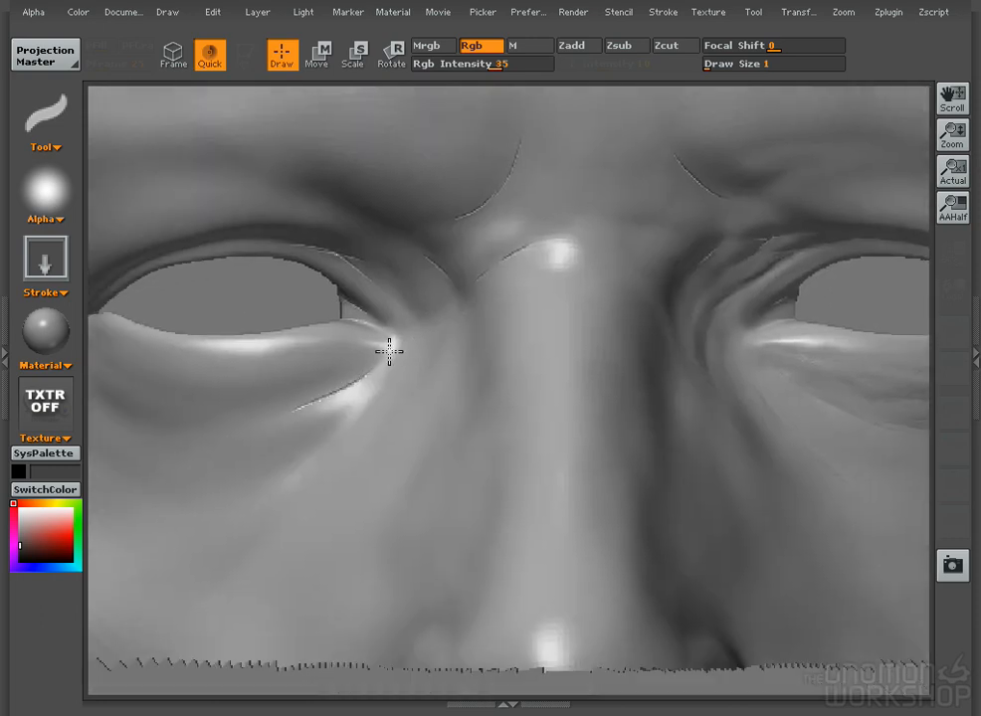
left_click_drag(321, 309, 337, 258, "alt")
left_click_drag(311, 428, 377, 364)
- Lower the RGB intensity to 23 and paint fainter curved creases under the opposite eye and around its bag
left_click_drag(192, 340, 317, 324, "alt")
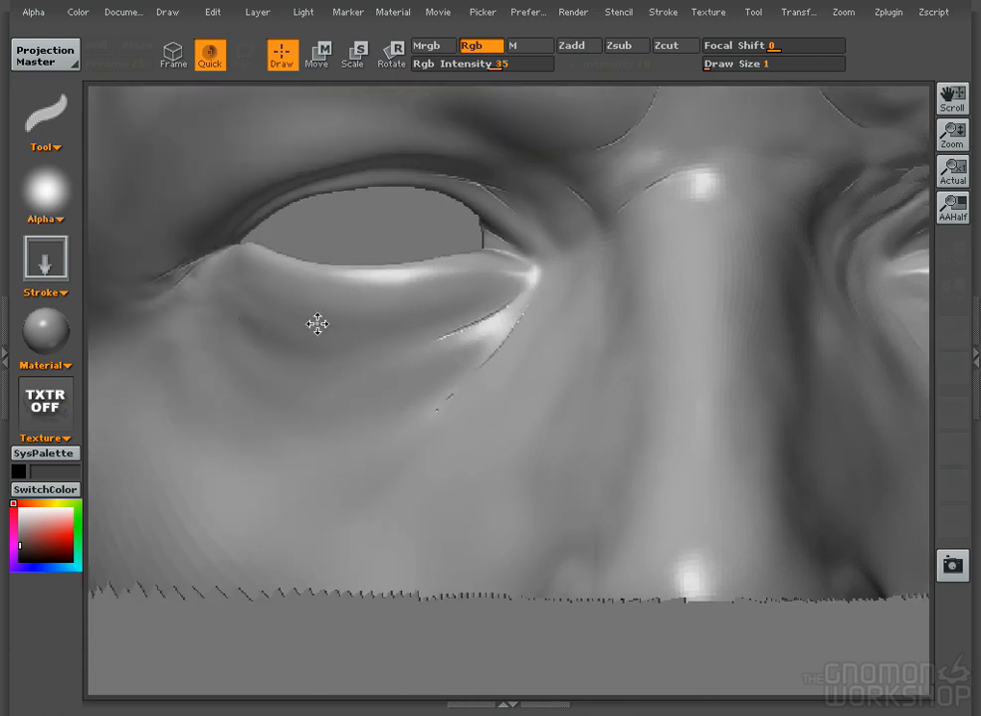
left_click(478, 65)
left_click_drag(234, 323, 303, 361)
left_click_drag(260, 303, 319, 326)
key("ctrl+z")
left_click_drag(240, 323, 299, 354)
left_click_drag(368, 323, 350, 312)
left_click_drag(142, 325, 223, 332)
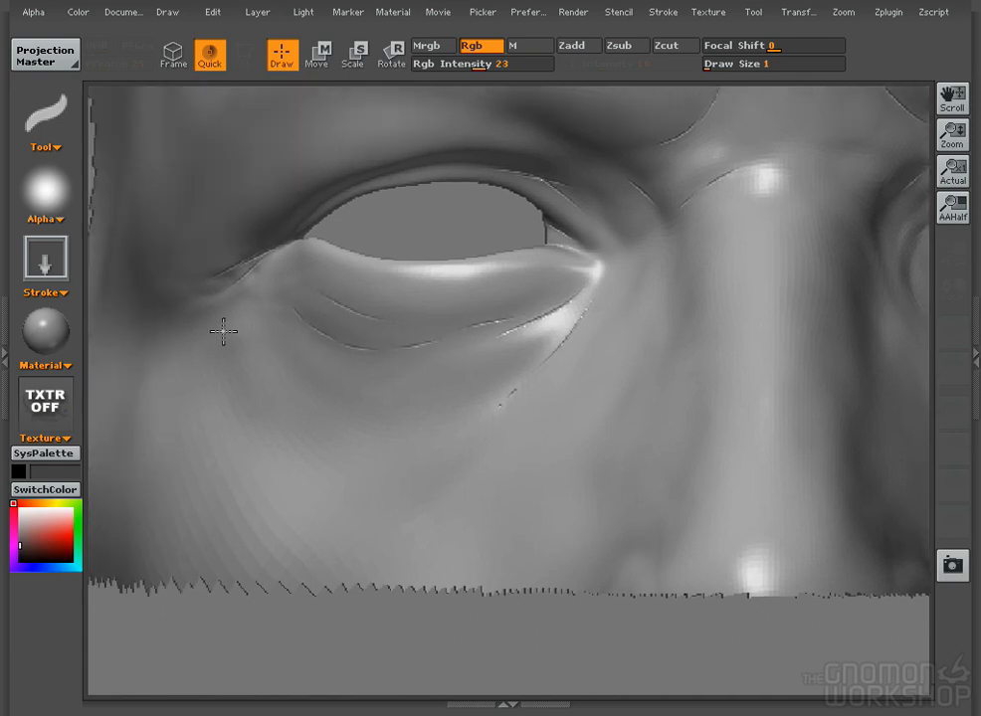
- Switch to the blur brush with draw size 14 and RGB intensity 50 and soften the new creases around the opposite eye
left_click(45, 114)
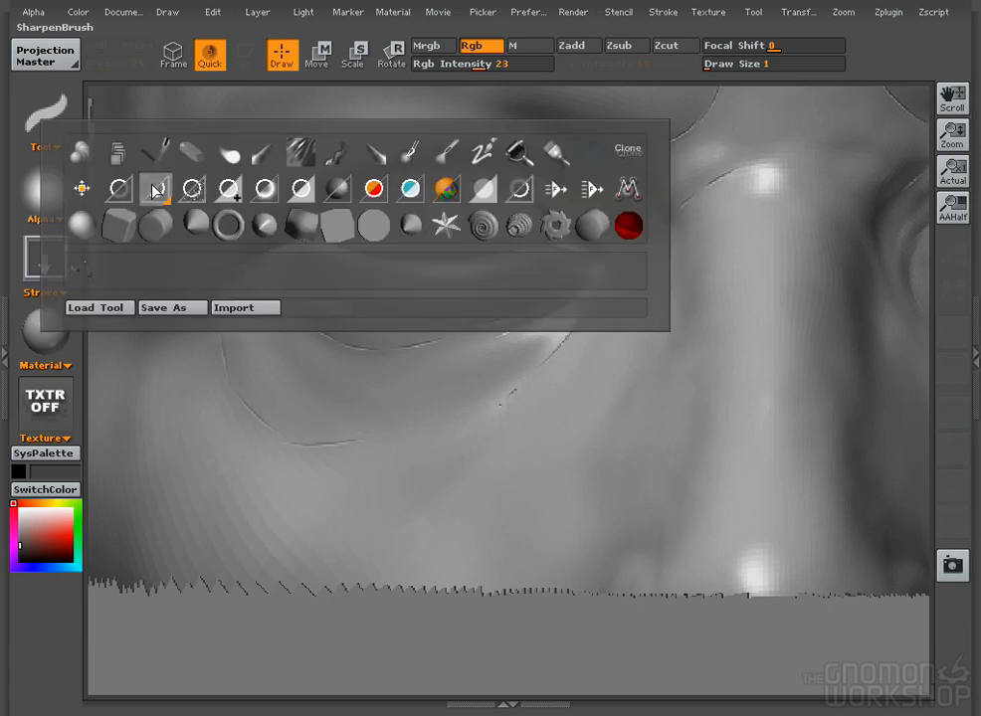
left_click(83, 152)
key("space")
left_click(245, 350)
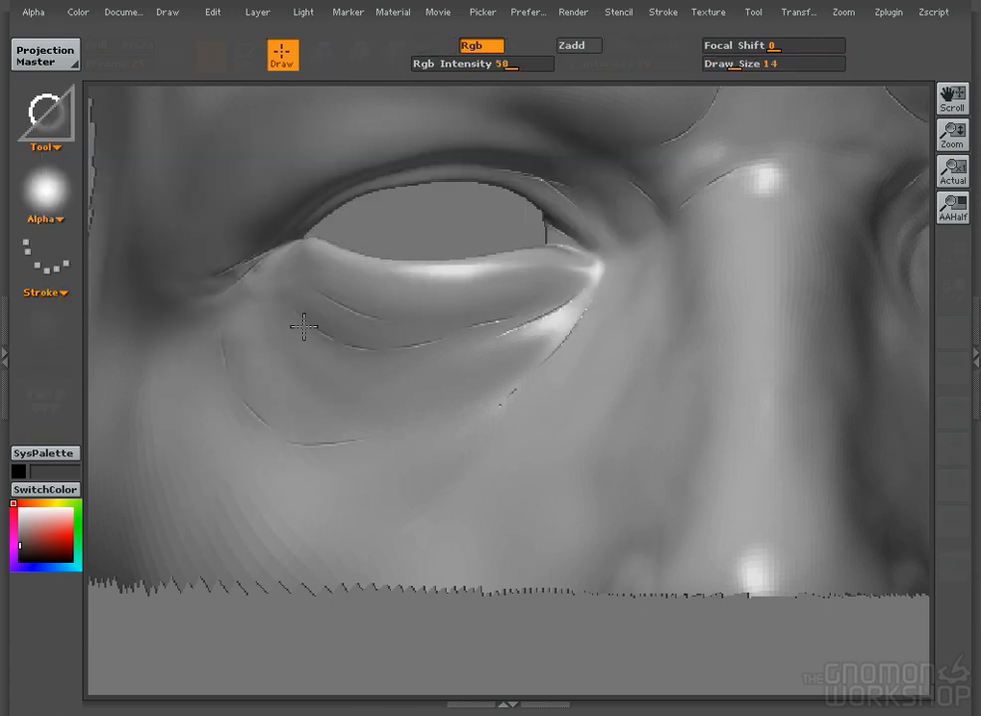
mouse_move(486, 321)
left_mouse_down()
mouse_move(571, 324)
mouse_move(541, 368)
mouse_move(591, 282)
left_mouse_up()
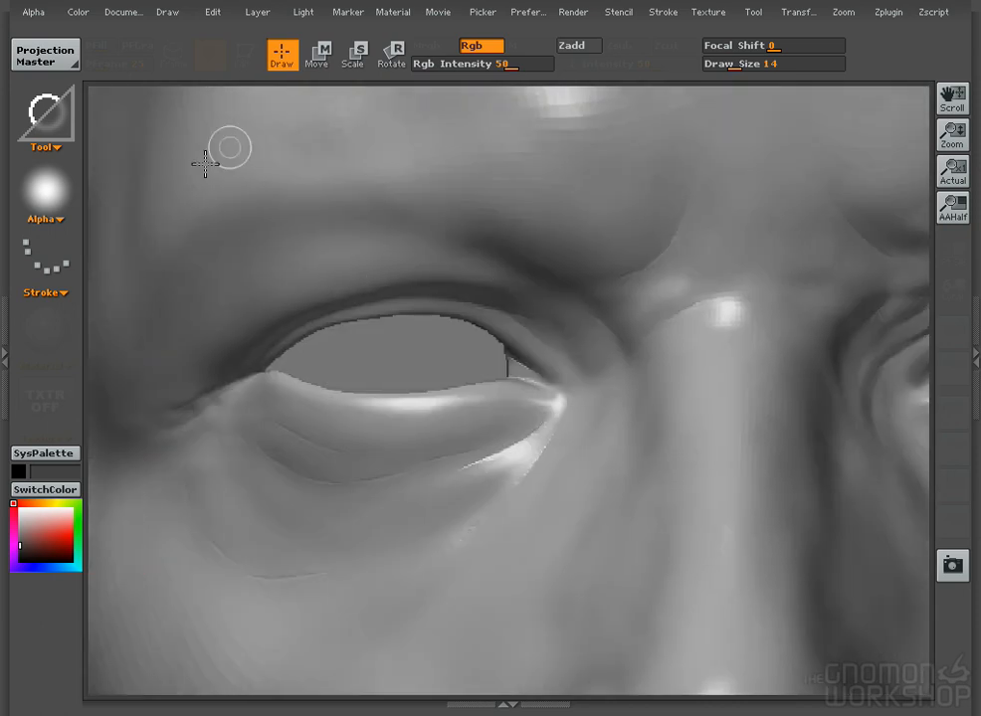
- Shift the light's direction toward the upper right so the opposite eye is lit from the nose side
left_click(260, 14)
left_click(303, 12)
left_click_drag(341, 71, 358, 74)
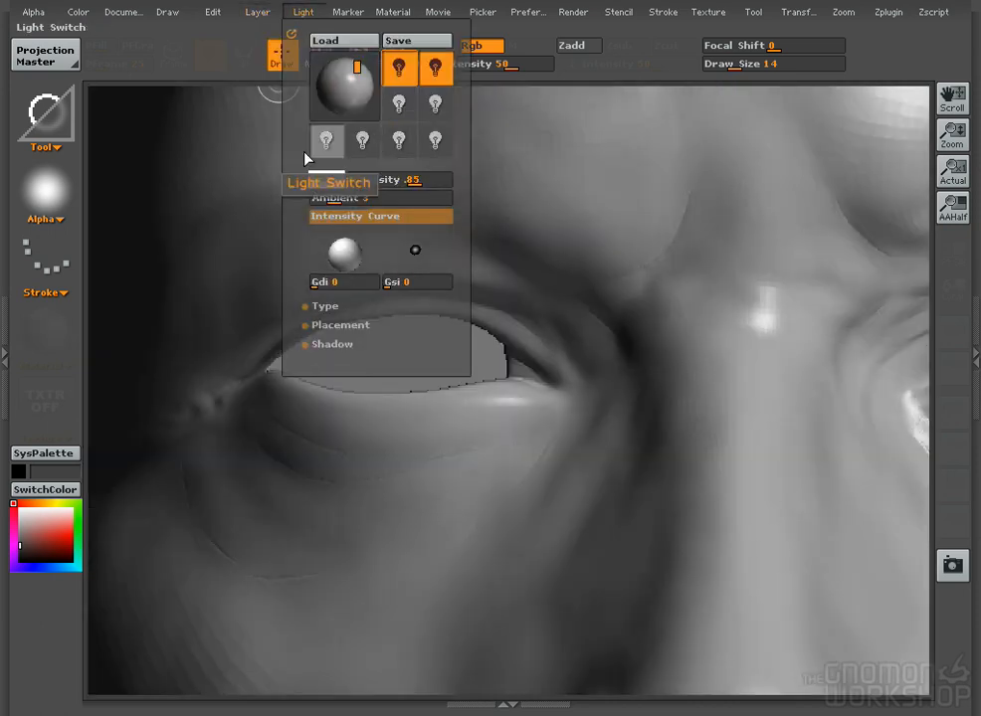
- Return to the paint brush with a lighter gray and draw size 9, and paint around the opposite eye's outer corner, upper eyelid and inner corner
left_click(39, 110)
left_click(184, 157)
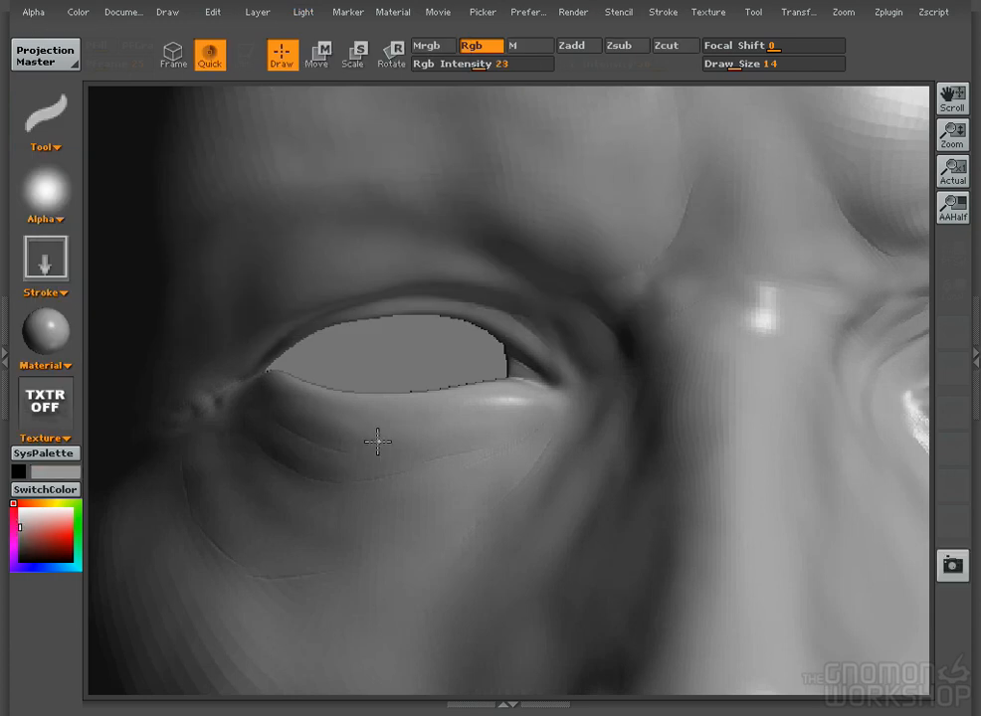
key("ctrl+z")
key("[")
left_click_drag(261, 378, 202, 392)
left_click_drag(252, 348, 321, 321)
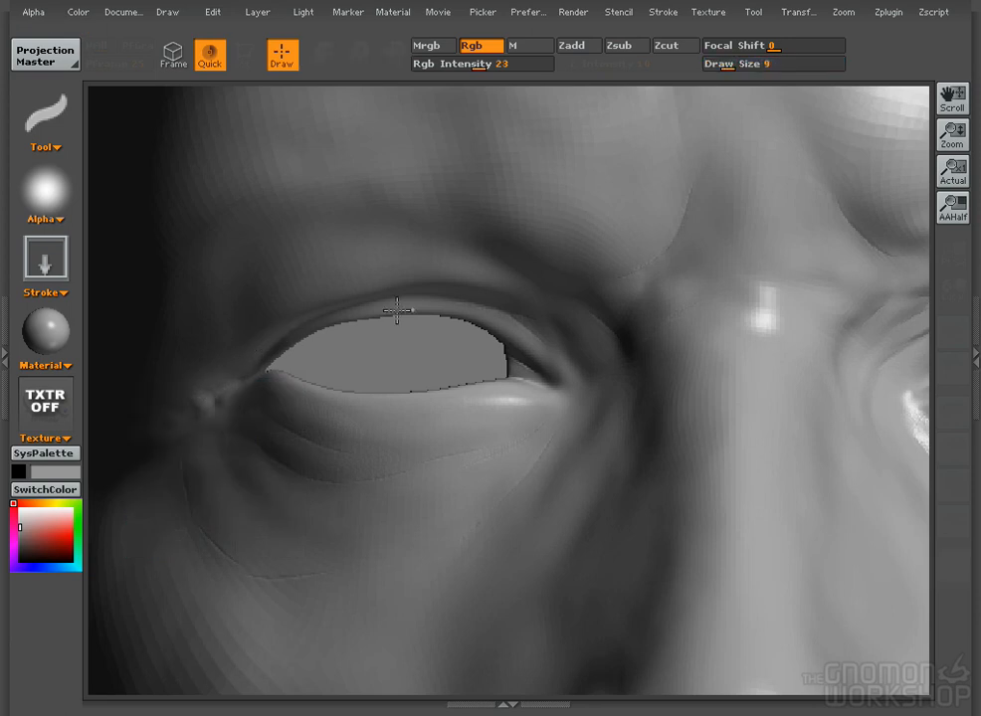
left_click_drag(527, 345, 554, 371)
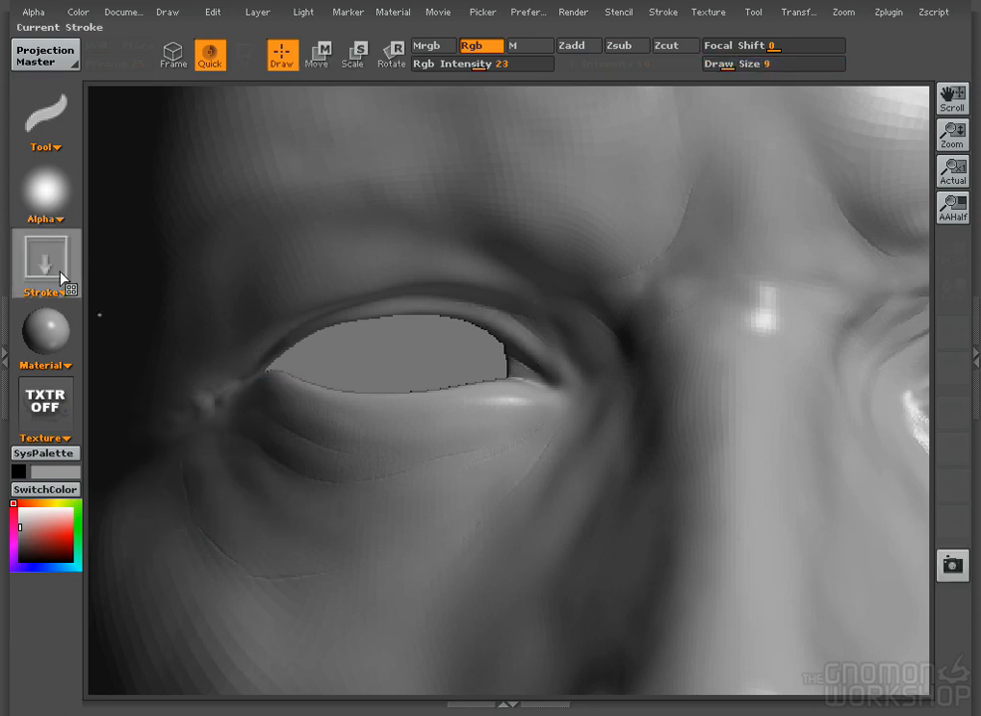
- Pick a darker gray, reduce the Draw Size to 1, and add fine crease lines above the left-hand eye
left_click(19, 544)
key("space")
left_click(443, 330)
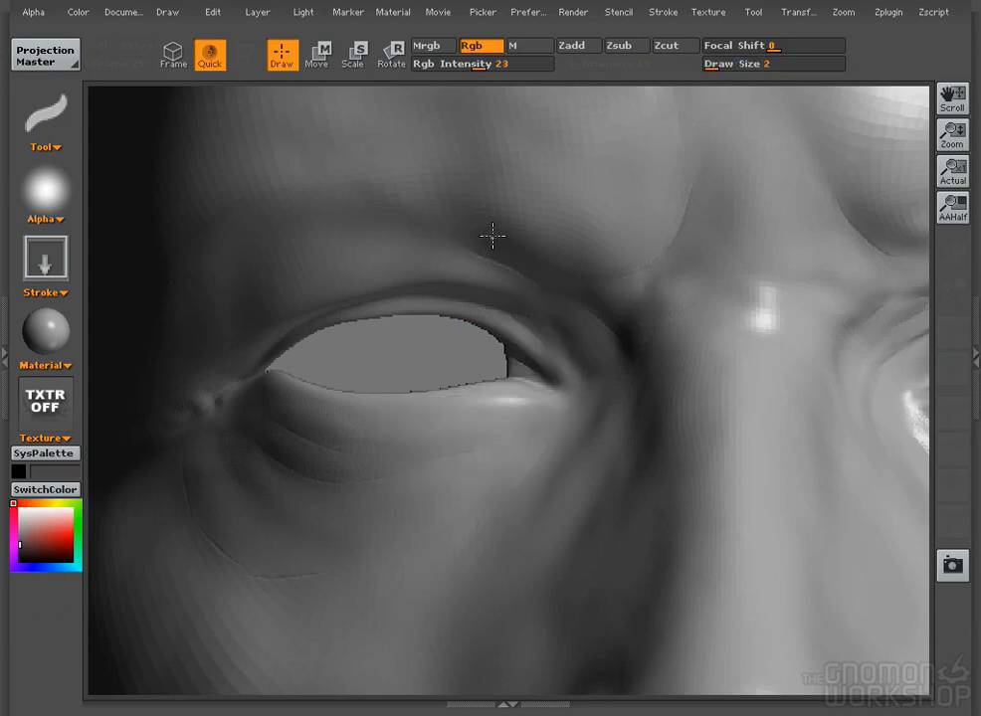
key("space")
left_click(443, 254)
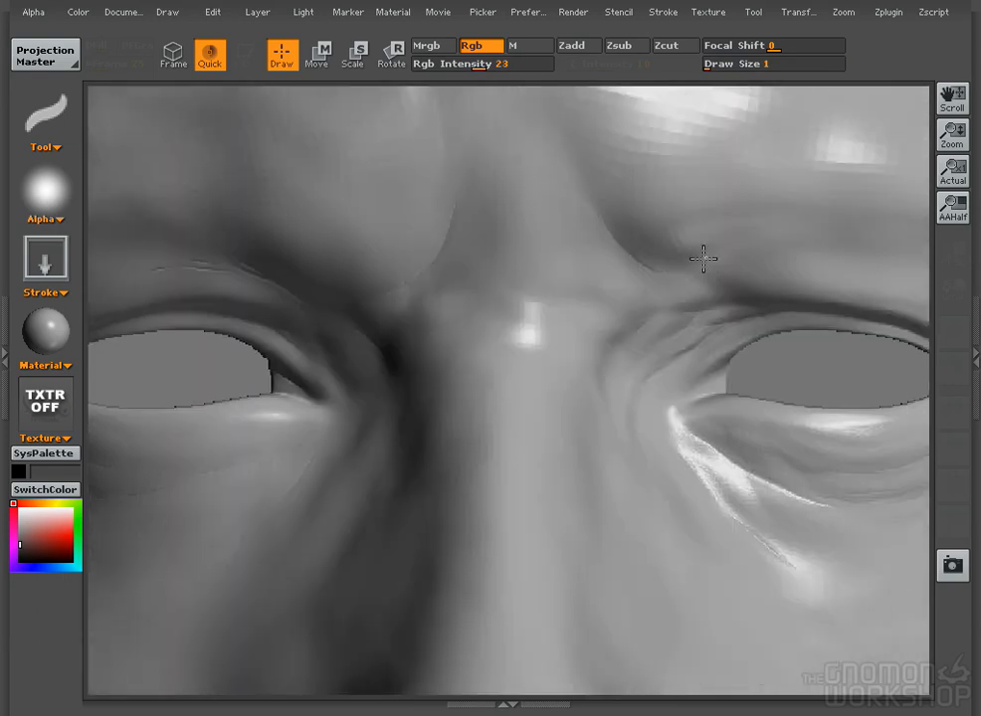
- Move the light toward the upper left of the light sphere to bring out the creases around the right-hand eye
left_click(350, 14)
left_click(304, 12)
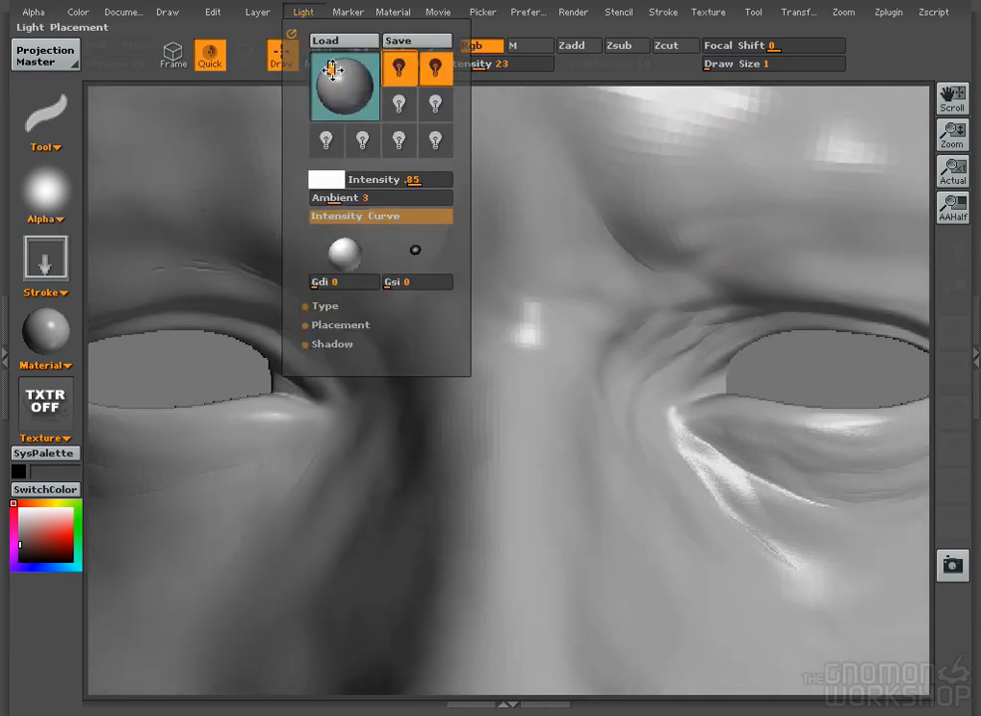
left_click_drag(333, 68, 320, 79)
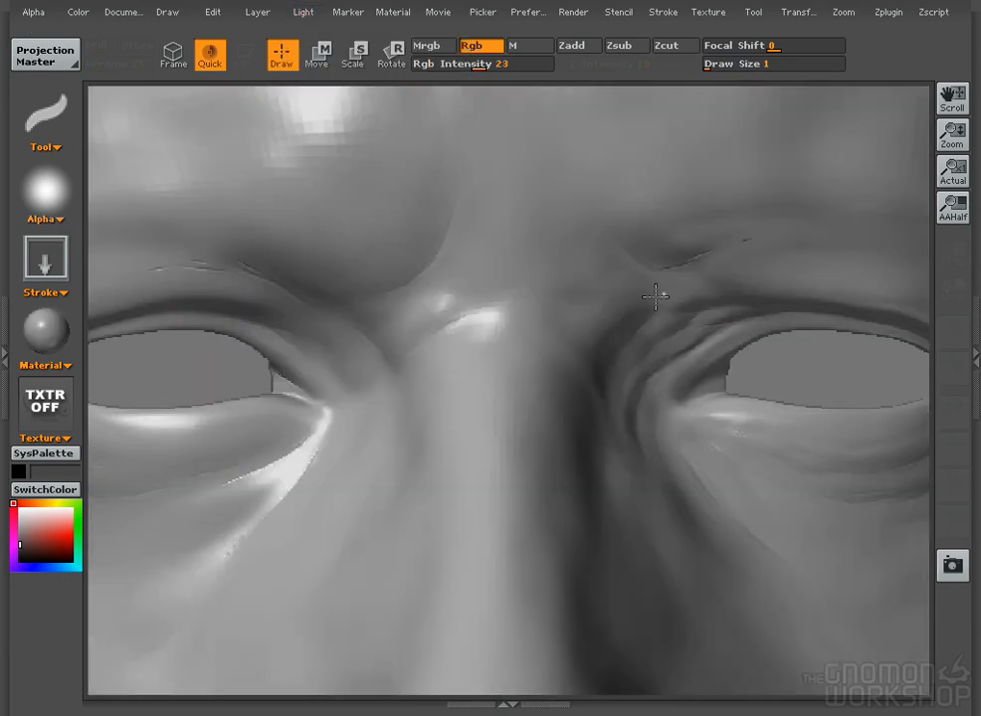
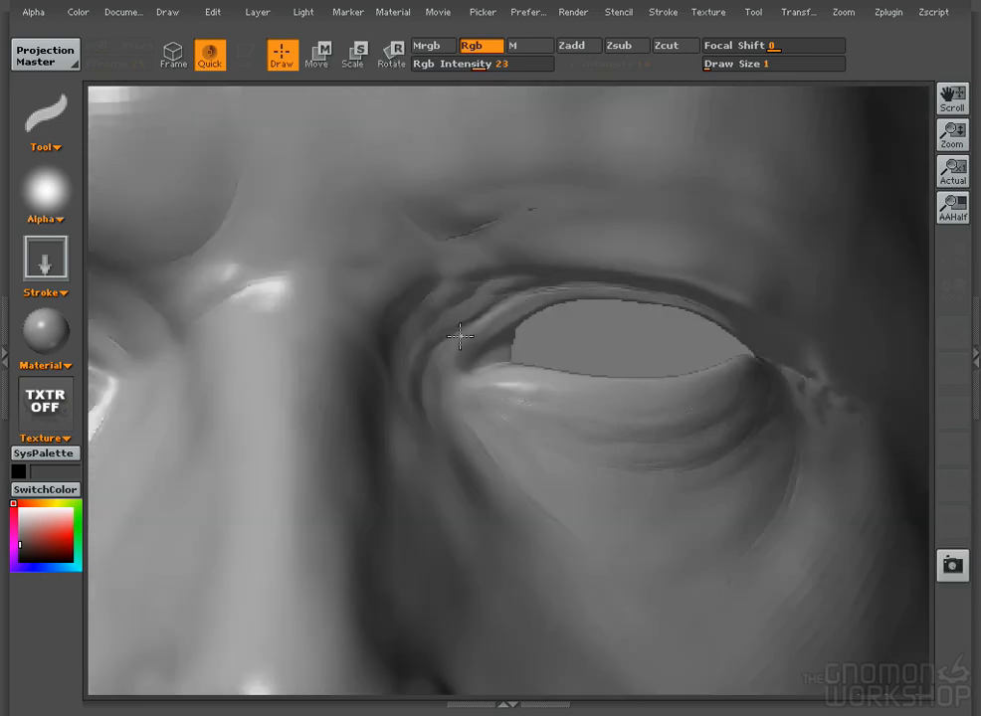
left_click_drag(477, 253, 479, 318)
left_click_drag(436, 282, 455, 284)
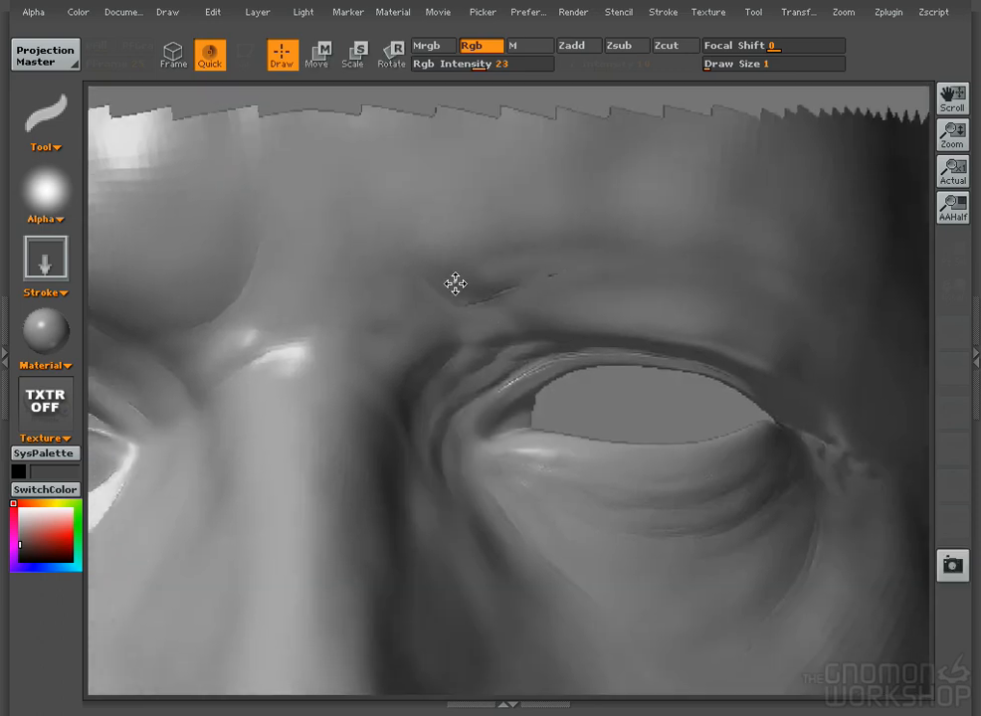
- Reposition the light farther along the sphere's left side to check the right-hand eye's folds from another angle
mouse_move(307, 14)
left_click(359, 73)
left_click_drag(359, 73, 328, 93)
left_click(327, 72)
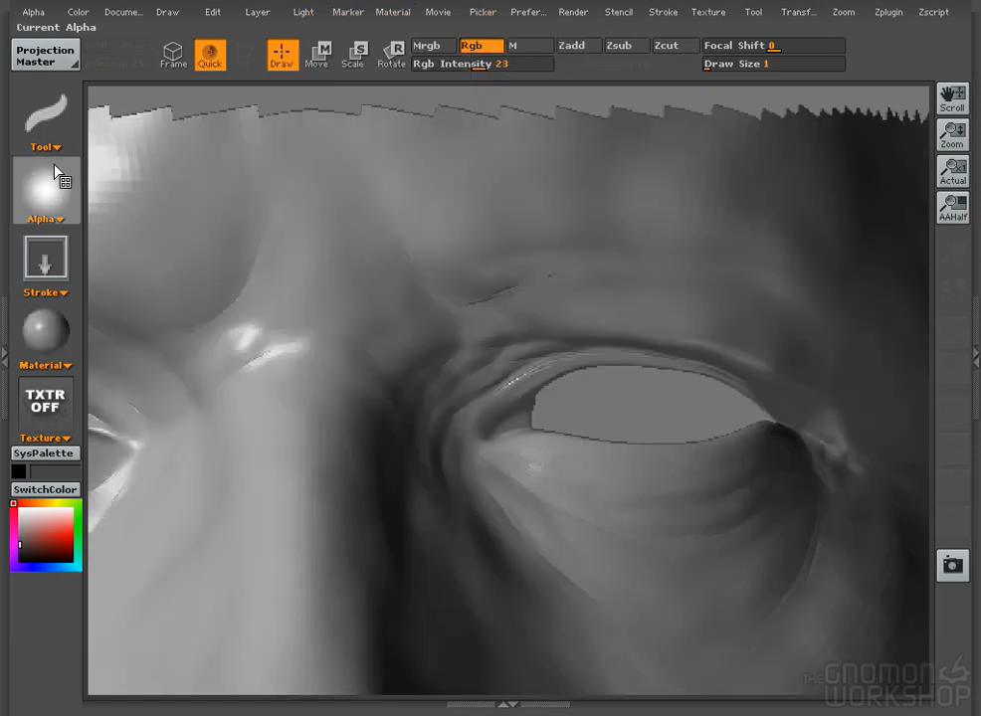
- Switch to a blurring brush and soften the sharp crease marks below the right-hand eyebrow
left_click(47, 119)
left_click(136, 215)
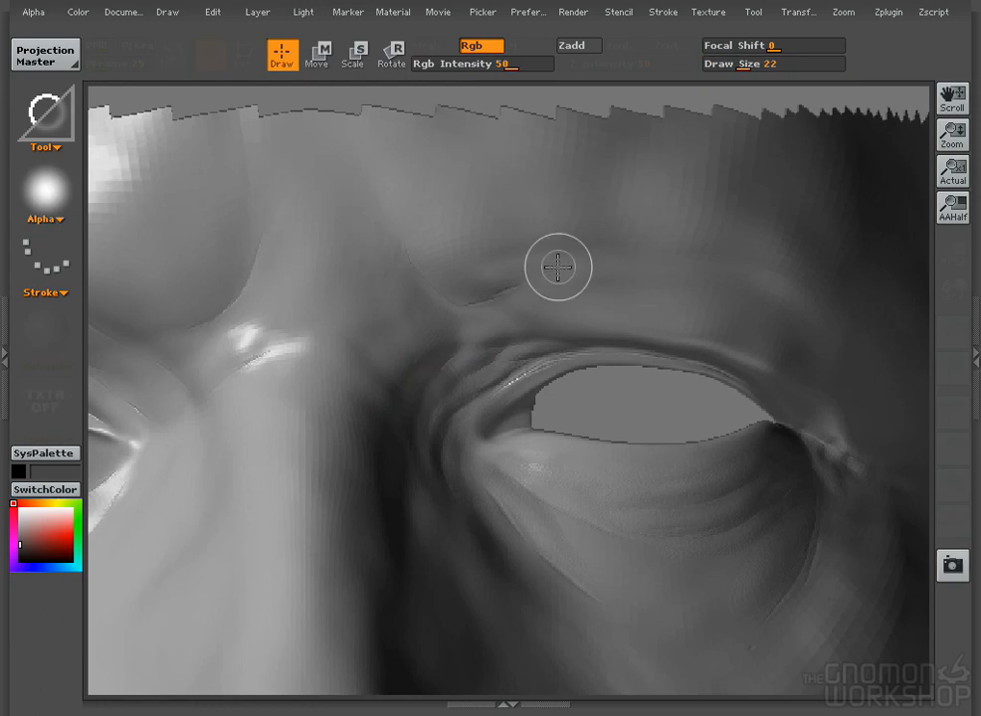
left_click_drag(449, 310, 512, 324)
left_click_drag(123, 329, 426, 286)
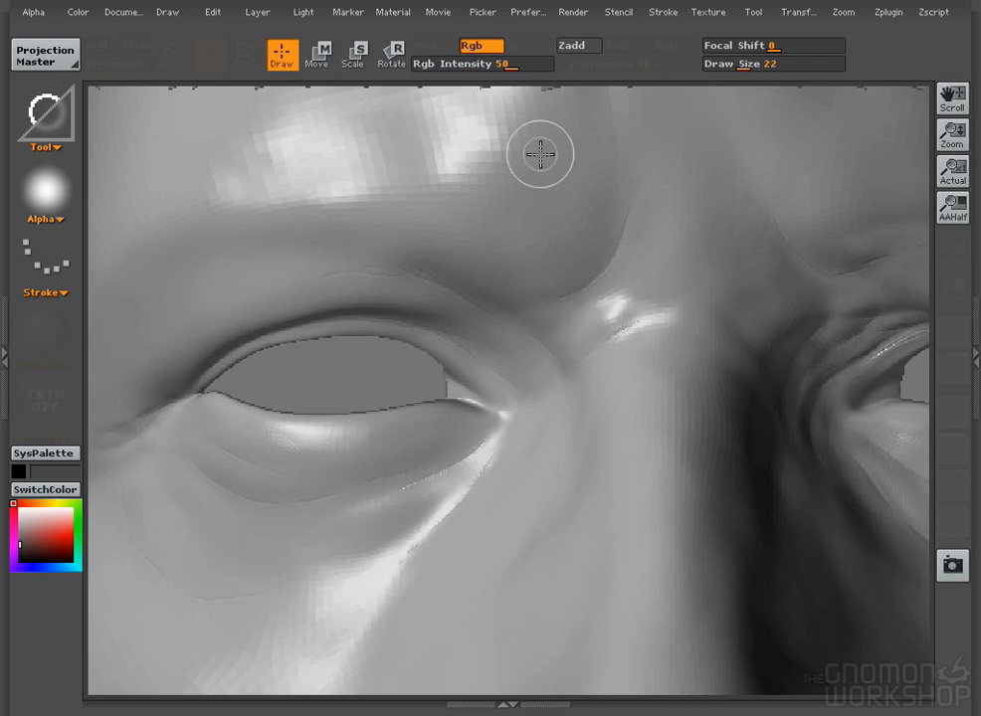
- Show the document at actual size and reposition the light to the upper left to compare both eyes
left_click(952, 171)
left_click(303, 12)
left_click(348, 71)
left_click_drag(350, 70, 349, 74)
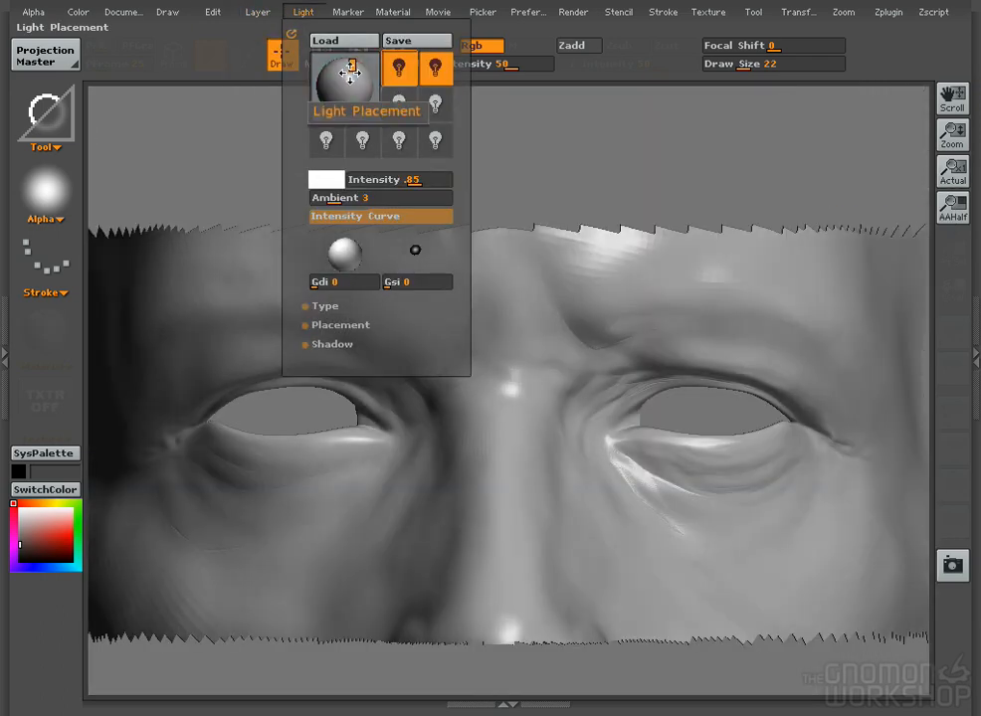
left_click_drag(394, 318, 411, 300, "alt")
left_click(809, 14)
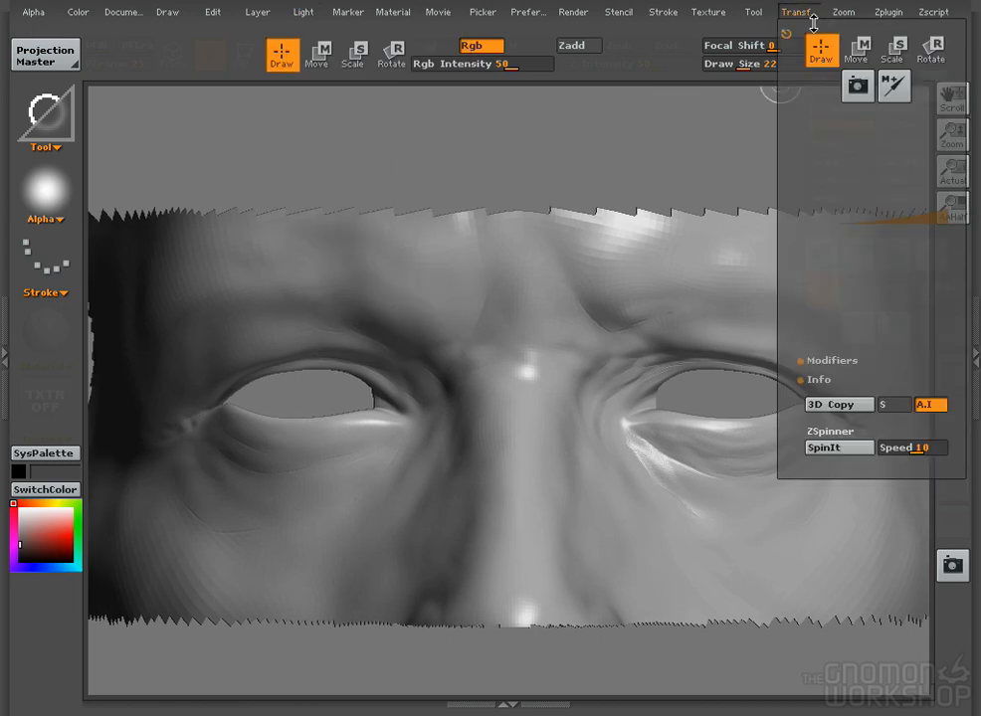
left_click(301, 14)
left_click(338, 72)
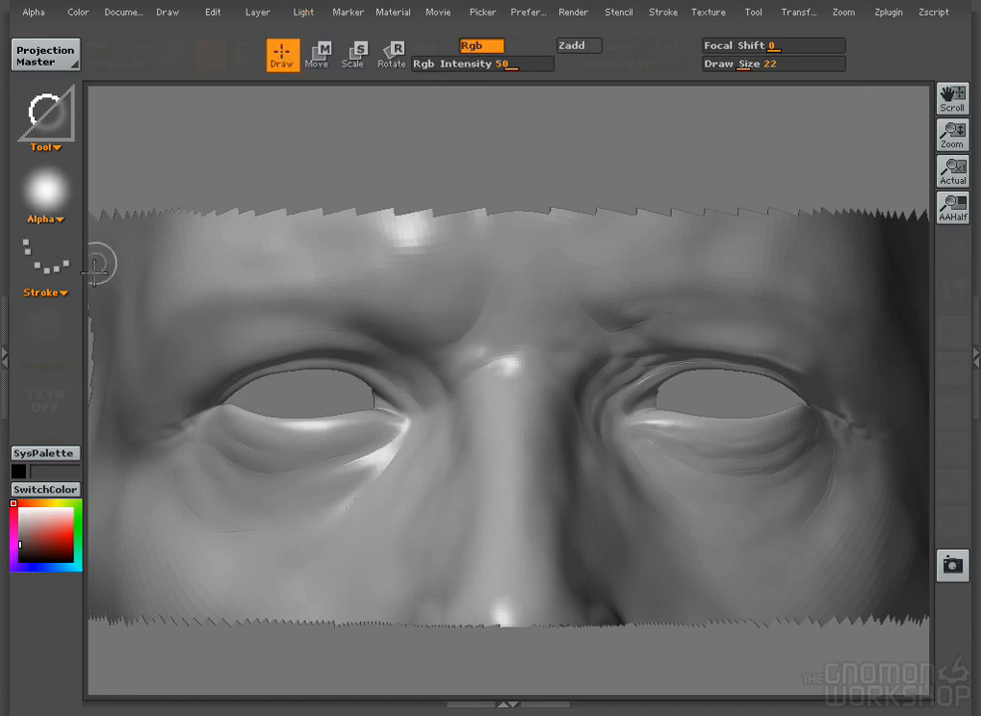
- Switch to a paintbrush-style tool for painting alpha detail on the face
left_click(47, 191)
left_click(45, 109)
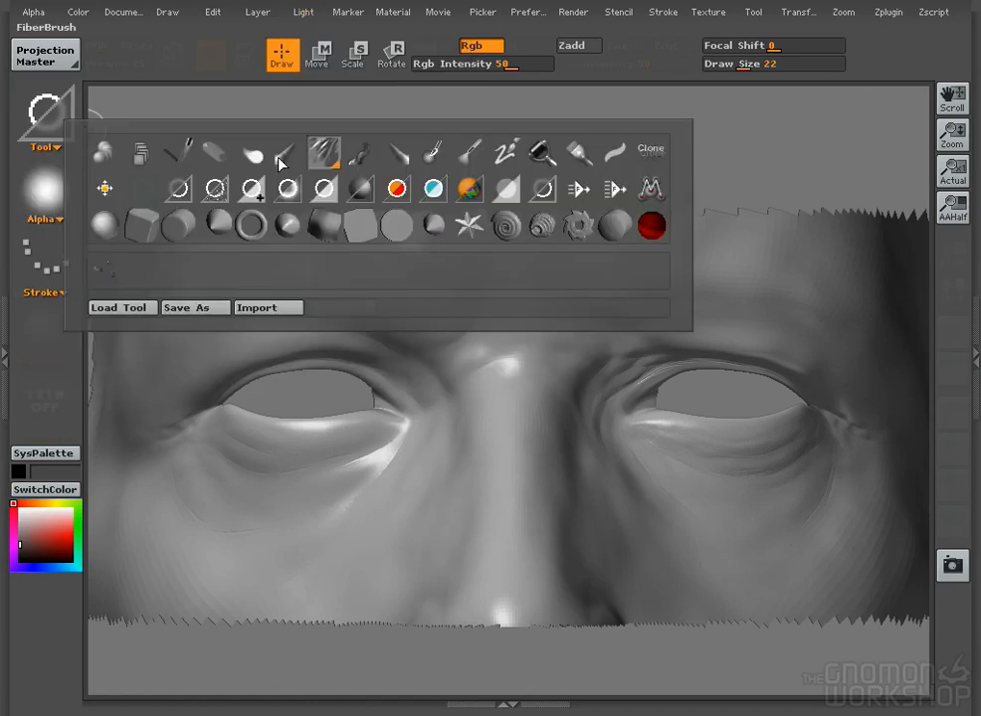
left_click(361, 151)
- Start loading a ZScript and browse through the project folders to the geo folder inside model
left_click(887, 11)
left_click(920, 14)
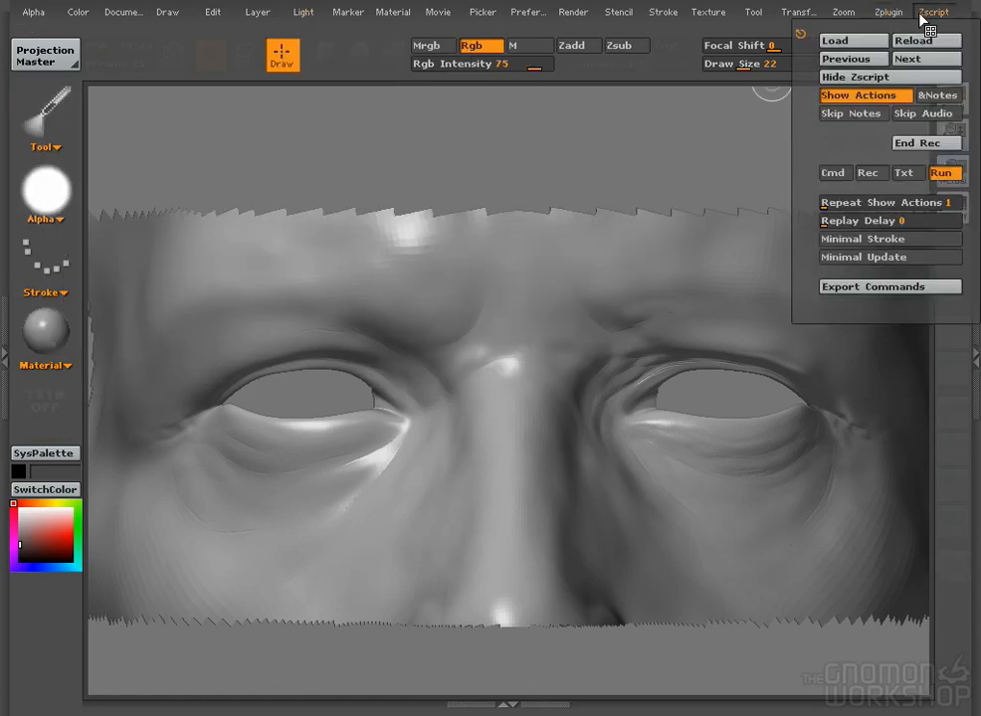
left_click(854, 40)
left_click(221, 20)
left_click(167, 99)
double_click(35, 62)
double_click(40, 46)
left_click(45, 47)
double_click(45, 47)
double_click(40, 45)
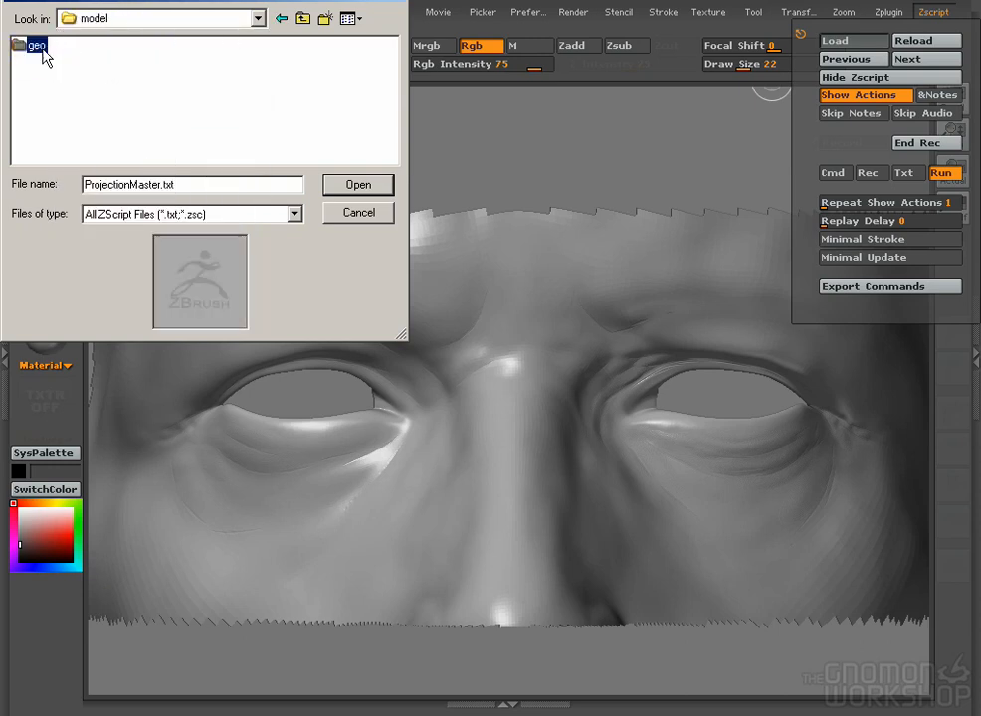
- Browse through images and workarea to the Z_alpha_brushes folder and load AlphaBrowser.zsc
double_click(37, 43)
double_click(44, 77)
left_click(129, 77)
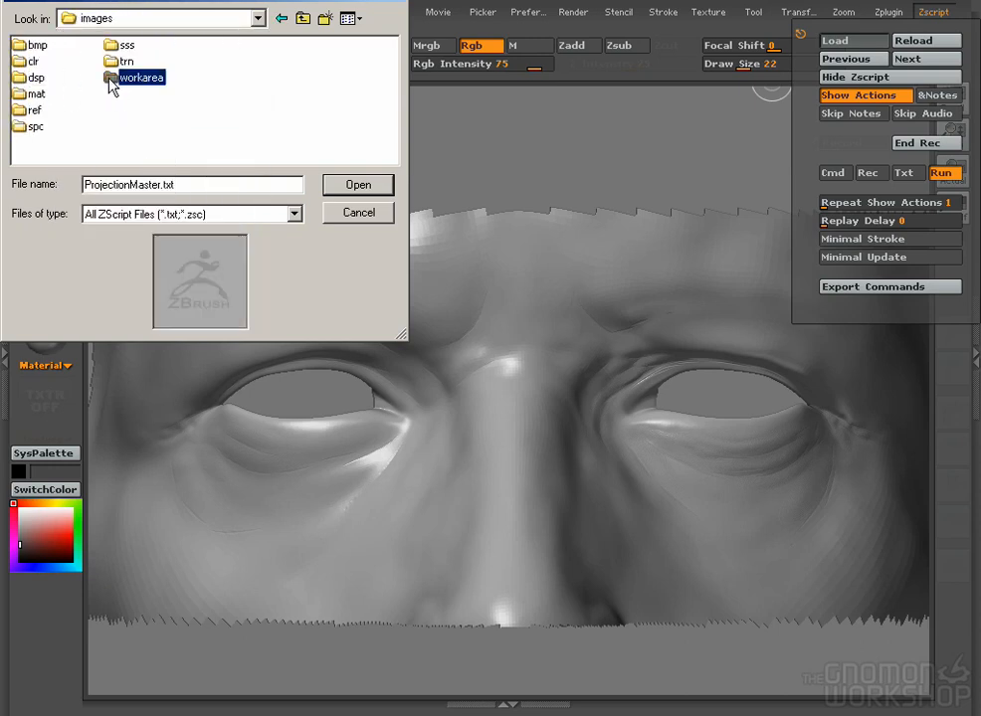
double_click(111, 78)
double_click(50, 94)
left_click(62, 93)
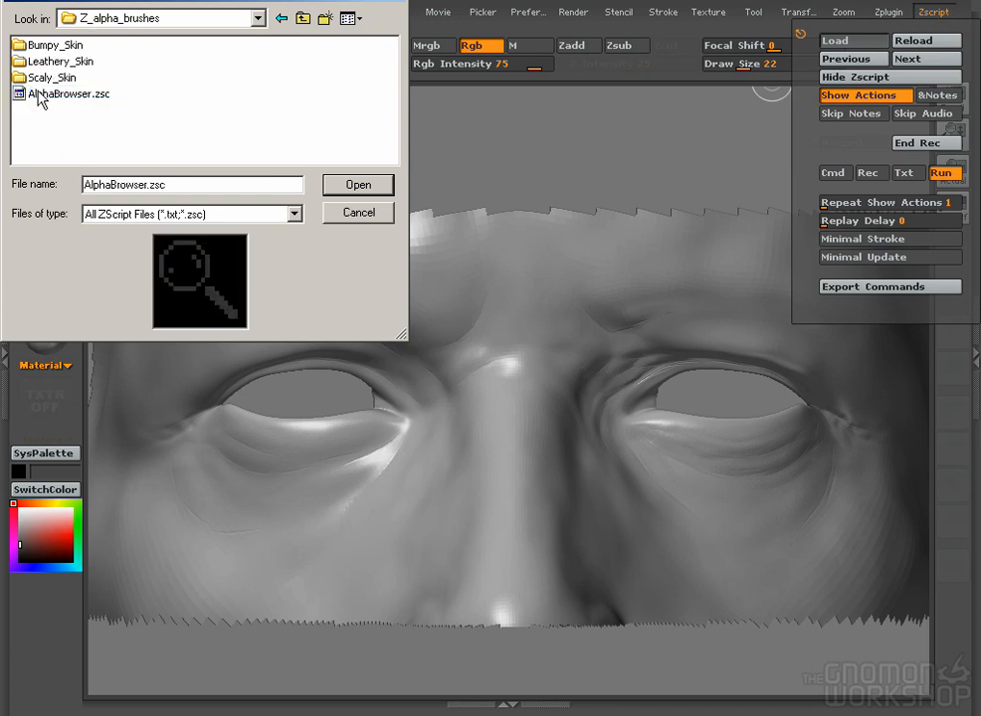
double_click(60, 94)
- Open the alpha browser, look through pages 3 to 5, and choose the Leathery_Skin_50 alpha
left_click(881, 14)
left_click(875, 154)
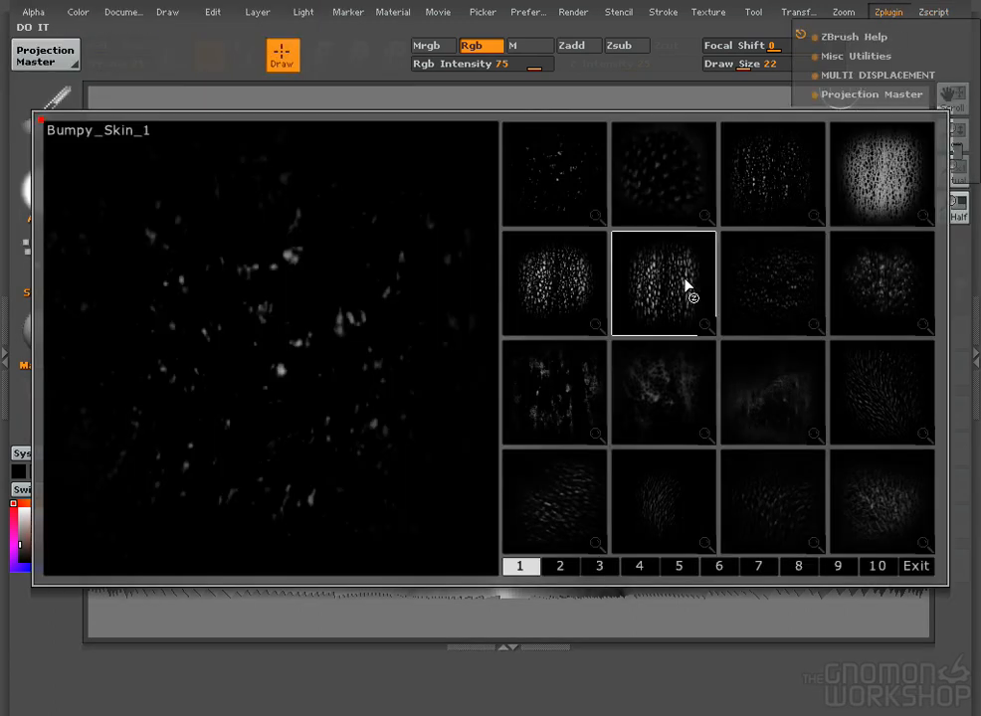
left_click(601, 566)
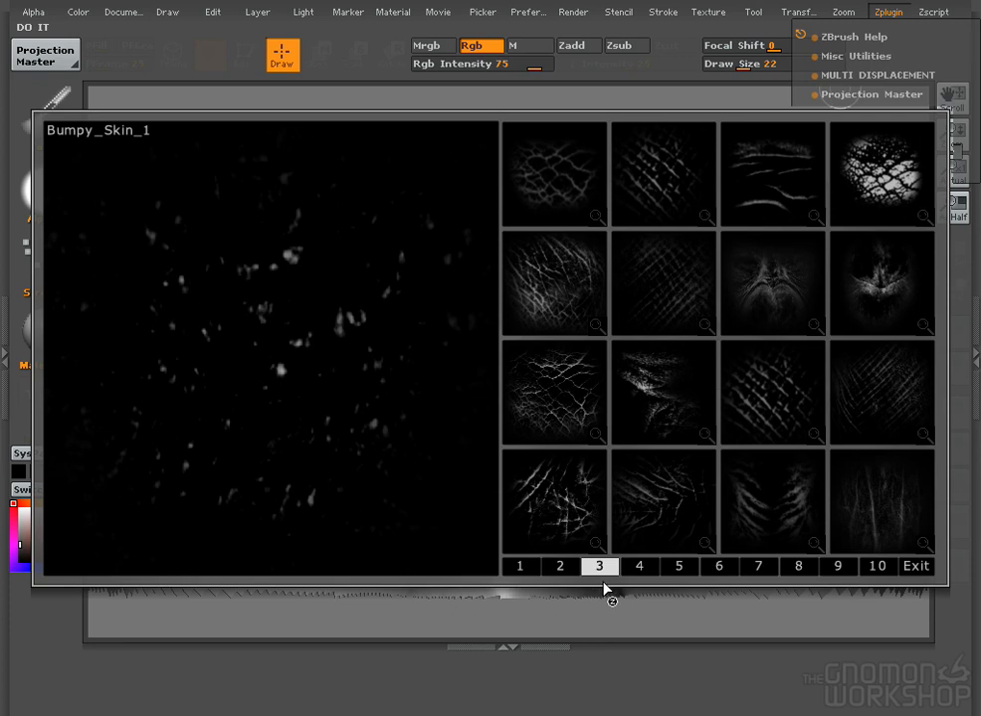
left_click(635, 569)
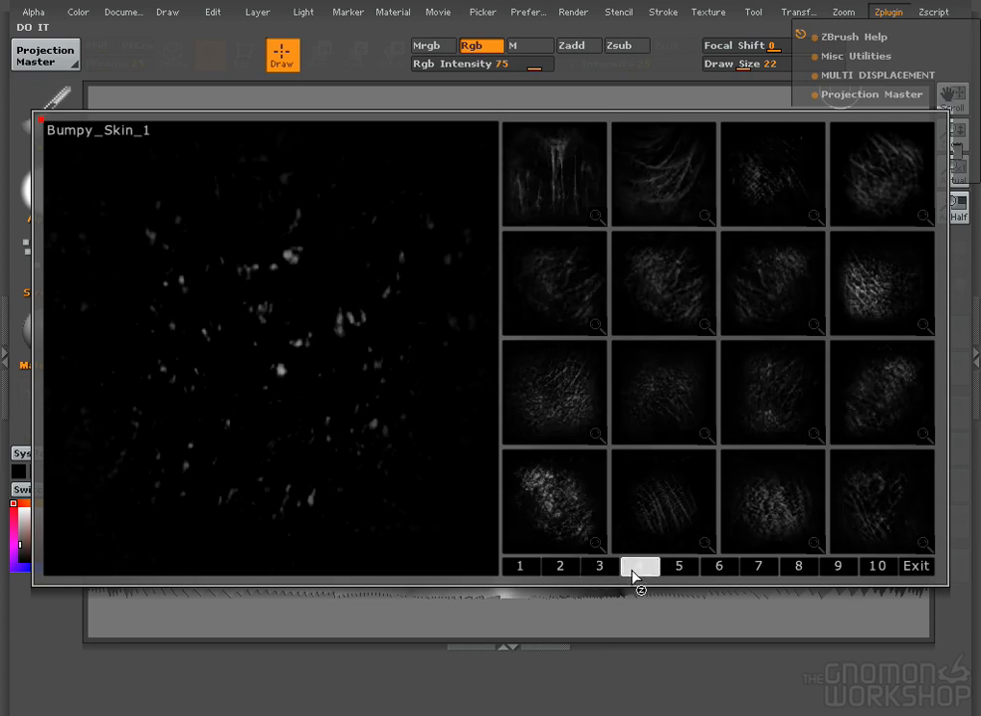
left_click(683, 568)
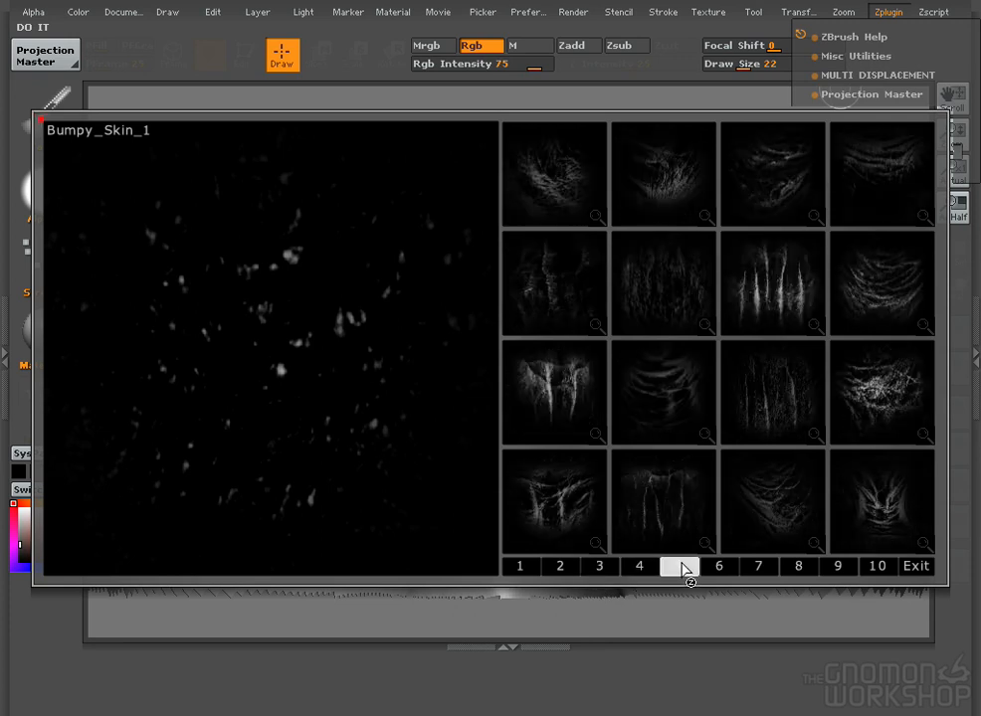
left_click(869, 311)
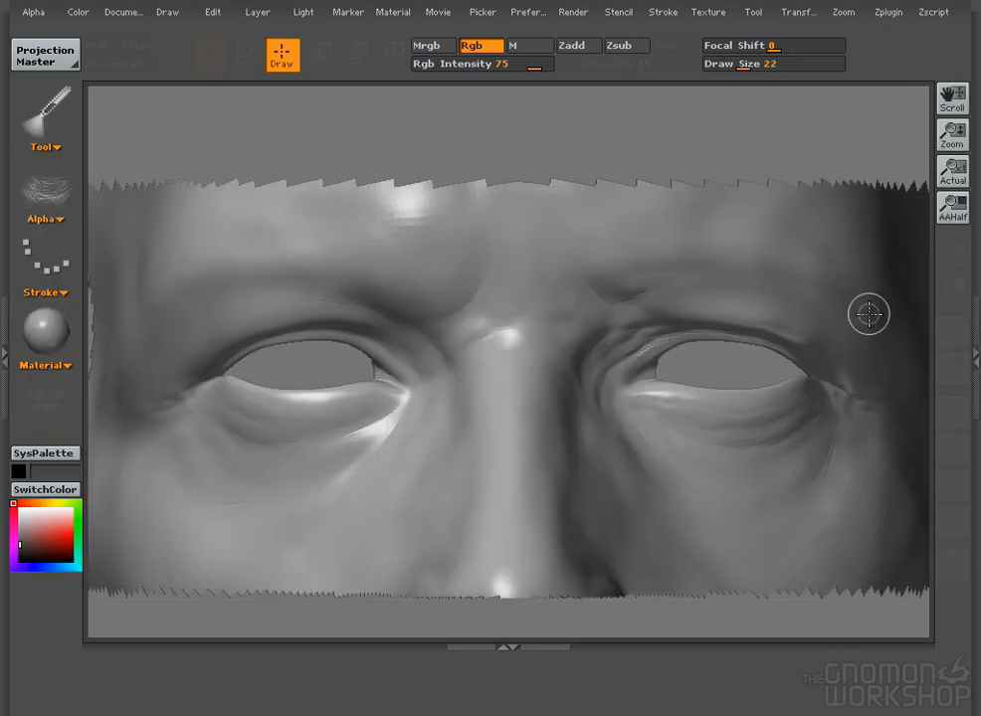
- Change the stroke type to a dragged rectangle, test the wrinkle alpha on the left-hand eye, and undo the test
left_click(42, 261)
left_click_drag(275, 237, 311, 346)
key("ctrl+z")
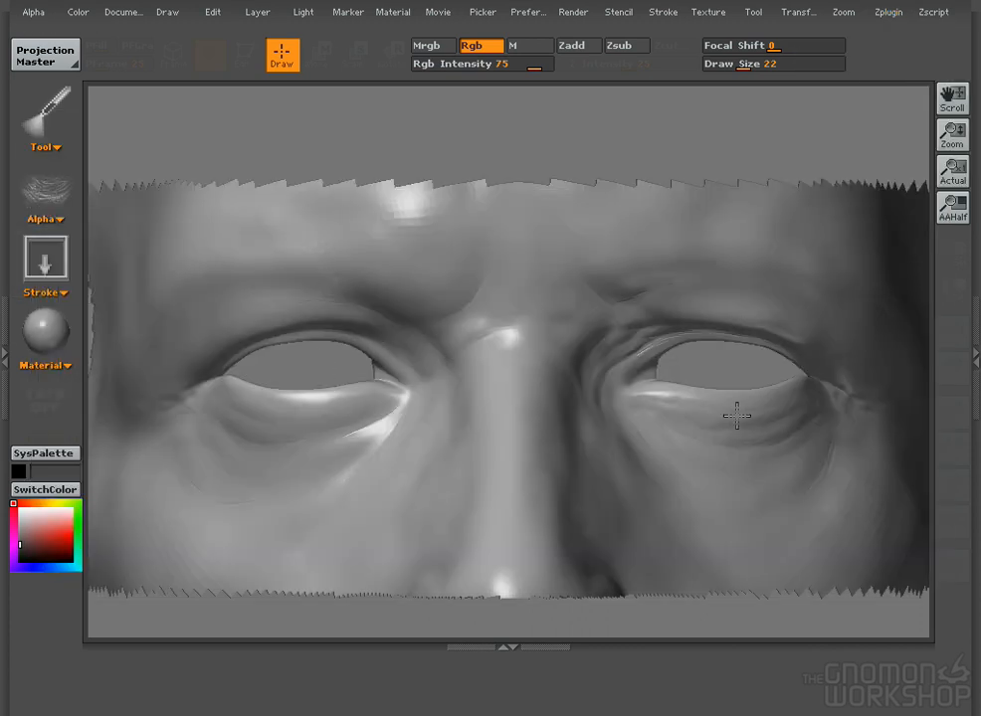
- Stamp the Leathery_Skin_50 wrinkles below the right-hand eye at Rgb Intensity 48, and move the active stamp up off the face
left_click(509, 66)
left_click_drag(736, 414, 754, 525)
left_click(354, 56)
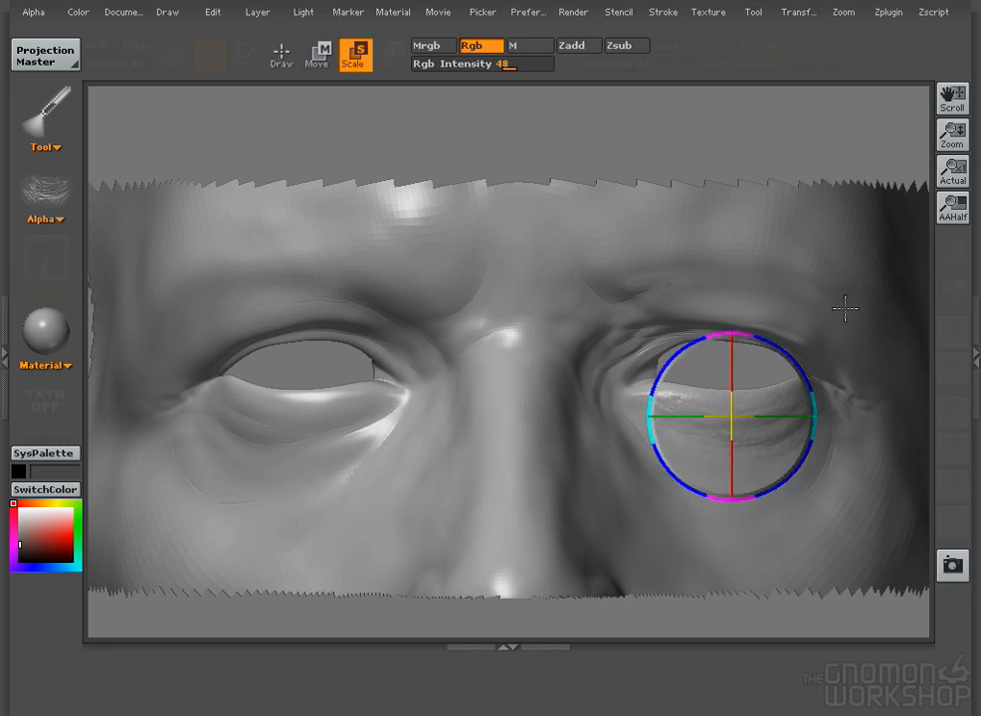
left_click(319, 54)
left_click_drag(781, 349, 766, 312)
mouse_move(682, 239)
left_mouse_down()
mouse_move(631, 138)
mouse_move(615, 60)
left_mouse_up()
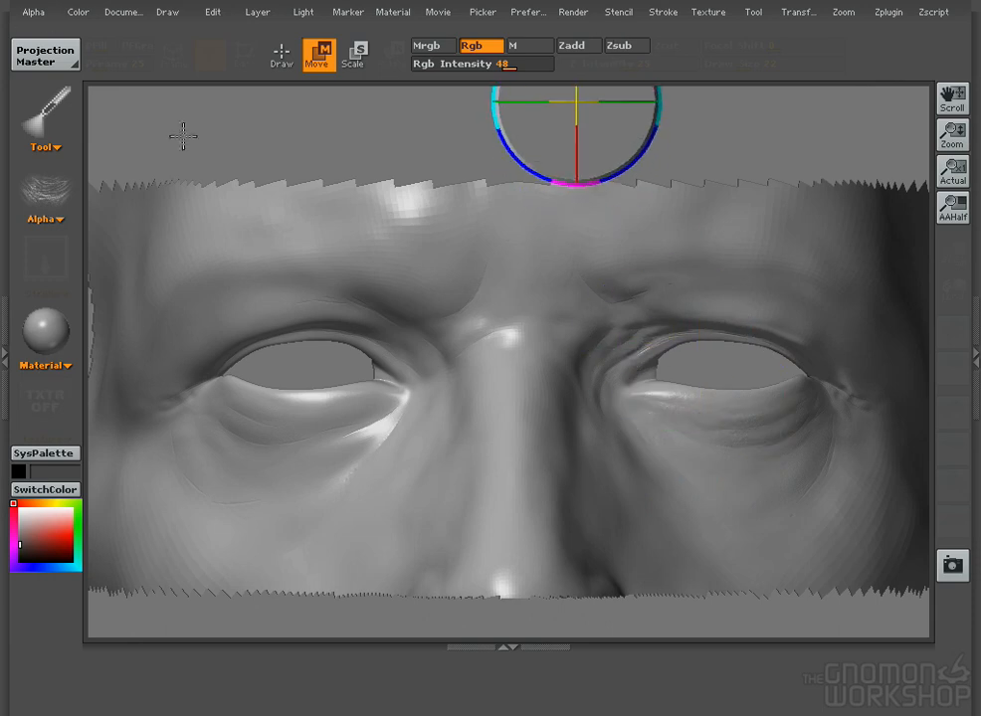
- Return to drawing, choose the Leathery_Skin_63 alpha from page 6 of the alpha browser, and undo the last stamp
left_click(287, 56)
left_click(888, 12)
left_click(878, 149)
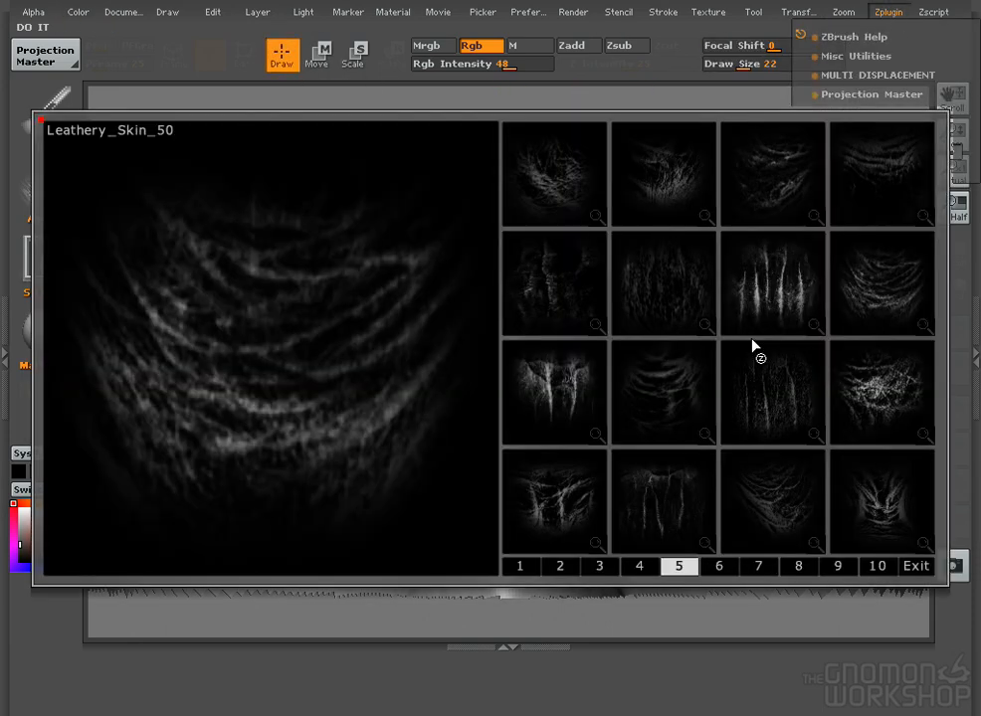
left_click(719, 566)
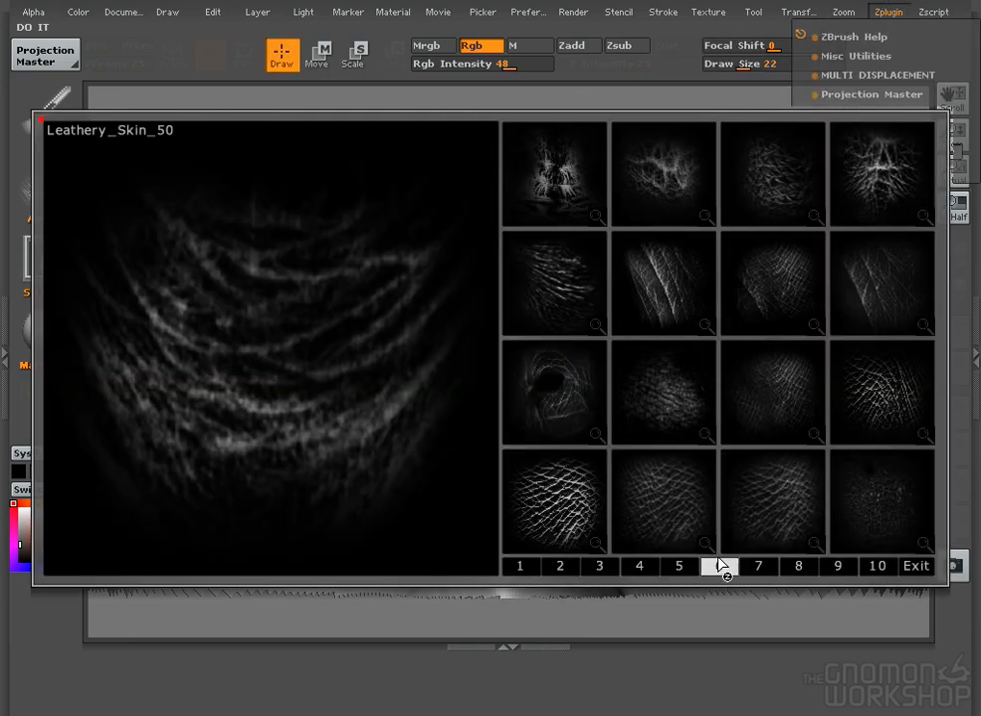
left_click(580, 269)
key("ctrl+z")
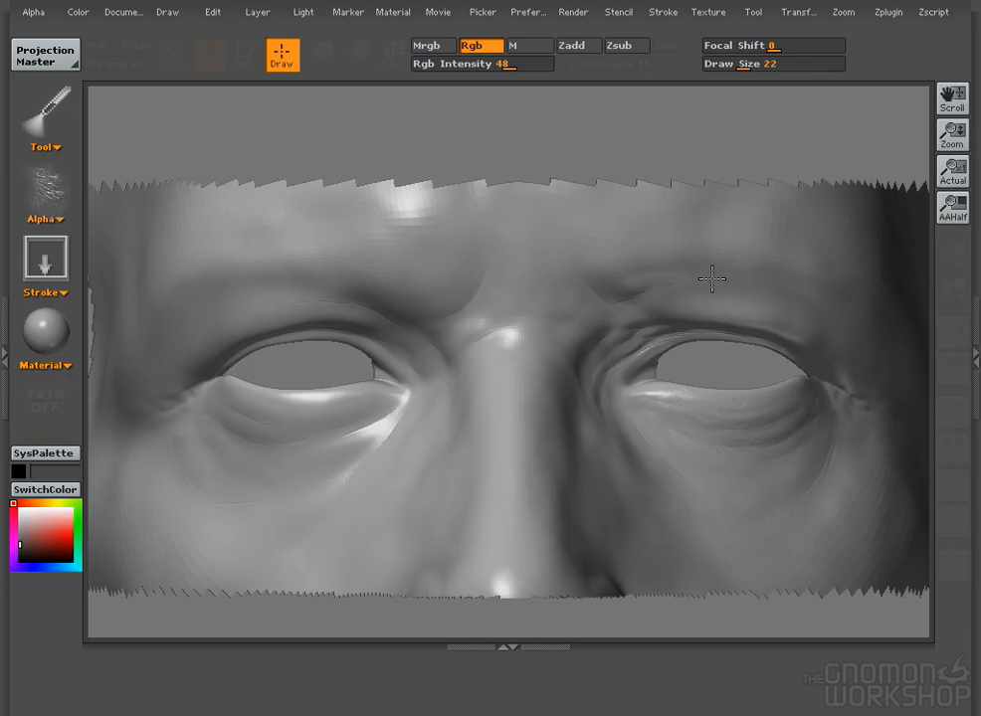
- Try stamping the Leathery_Skin_63 wrinkles below the right-hand eye at Rgb Intensity 22, comparing with undo and redo
left_click(503, 65)
type("22")
key("Return")
left_click_drag(698, 483, 699, 421)
key("ctrl+z")
key("ctrl+shift+z")
key("ctrl+z")
- Look through pages 7 and 8 of the alpha browser and choose the Leathery_Skin_97 alpha
left_click(884, 12)
left_click(861, 154)
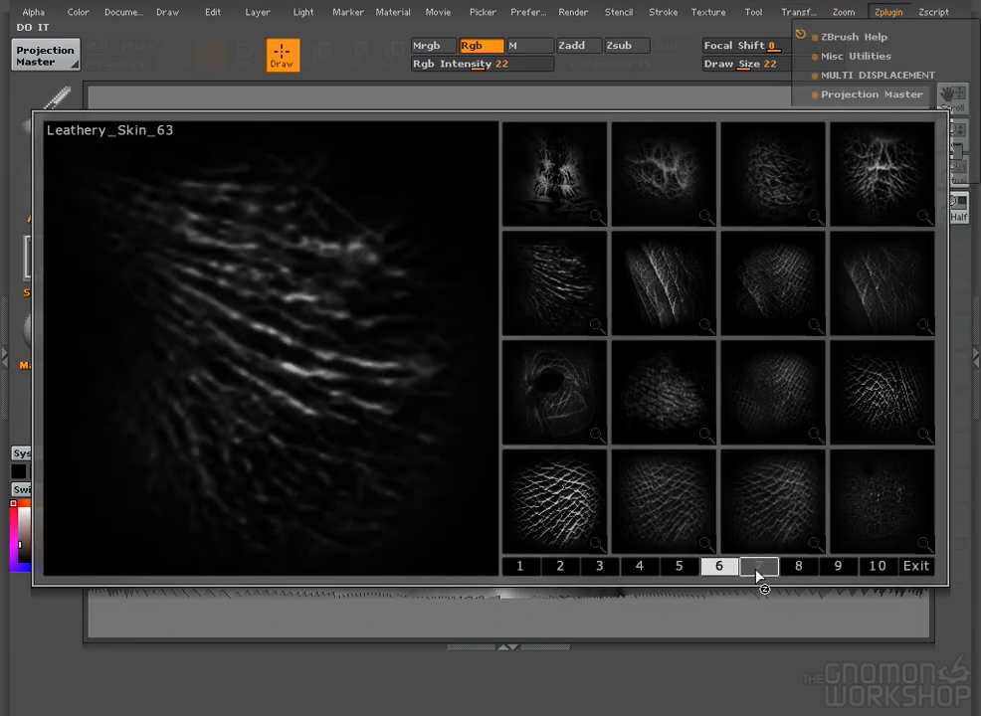
left_click(758, 572)
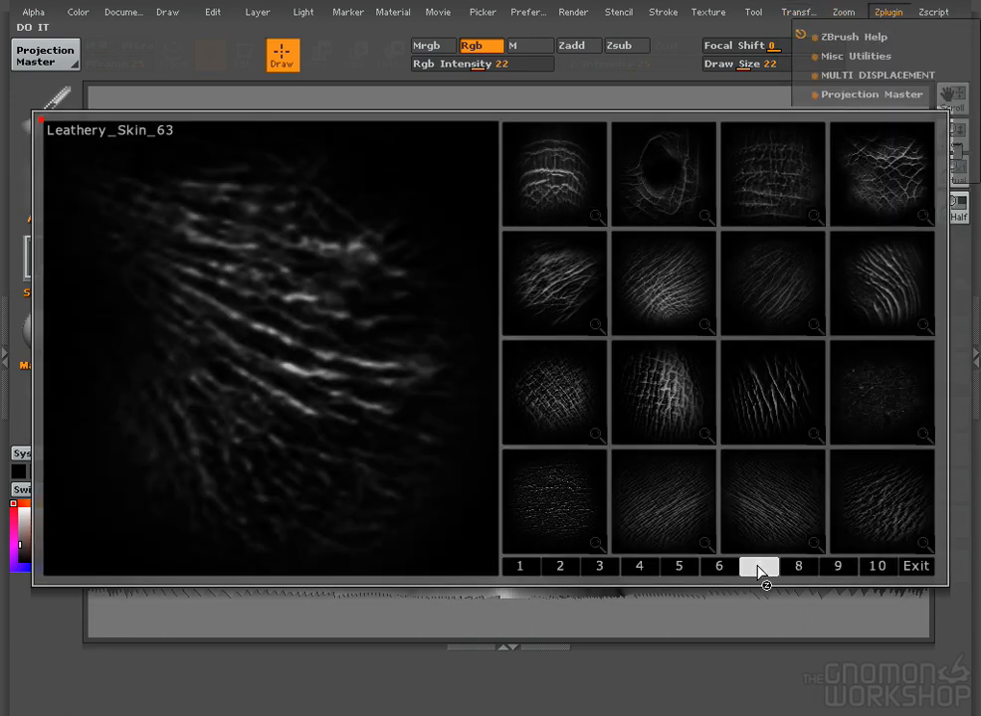
left_click(790, 572)
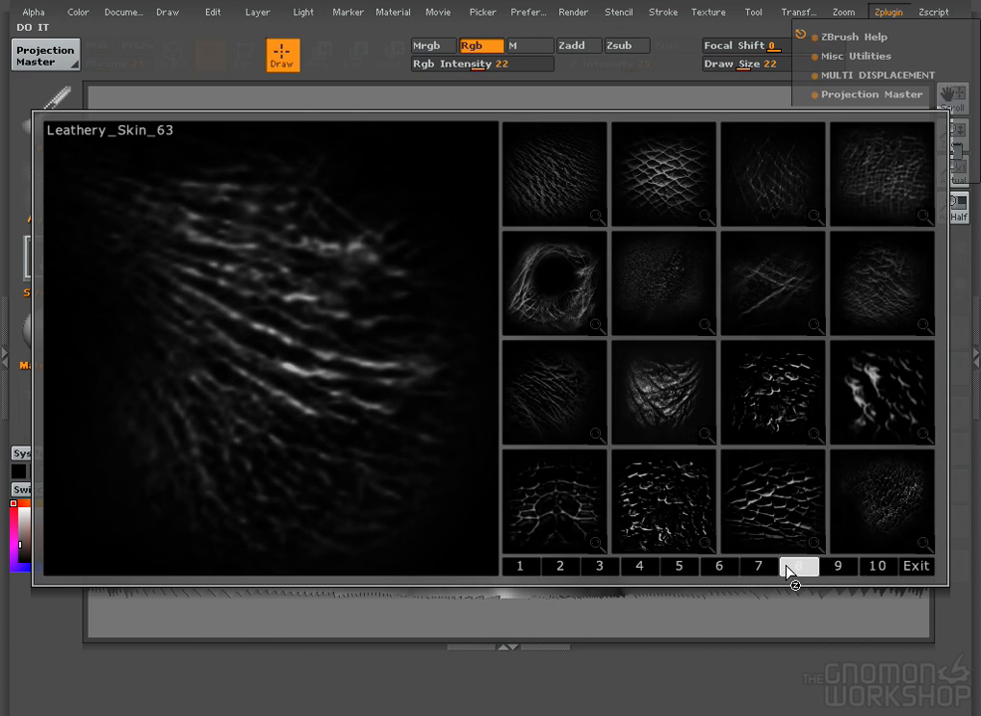
left_click(746, 291)
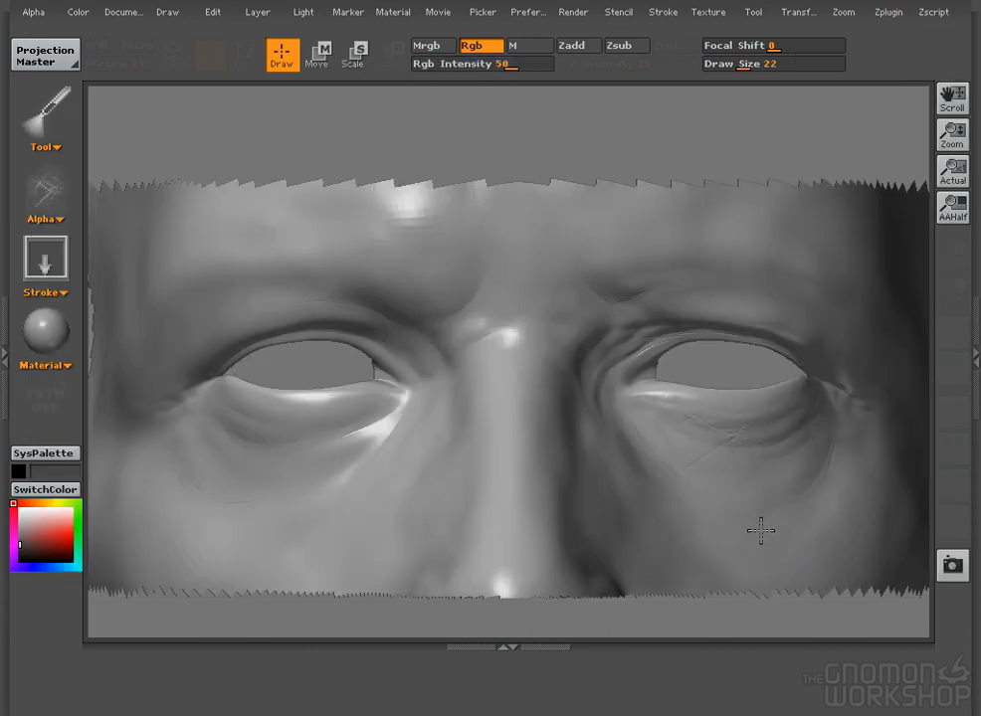
- Adjust the crease alpha and undo its trial stamps below the right-hand eye
mouse_move(42, 13)
left_click(103, 261)
key("ctrl+z")
mouse_move(773, 436)
left_mouse_down()
mouse_move(779, 462)
mouse_move(821, 479)
mouse_move(788, 525)
left_mouse_up()
key("ctrl+z")
key("ctrl+z")
- Set the Rgb Intensity to 60 and stamp the crease alpha at the outer and middle parts of the right-hand eye bag
left_click_drag(512, 63, 523, 63)
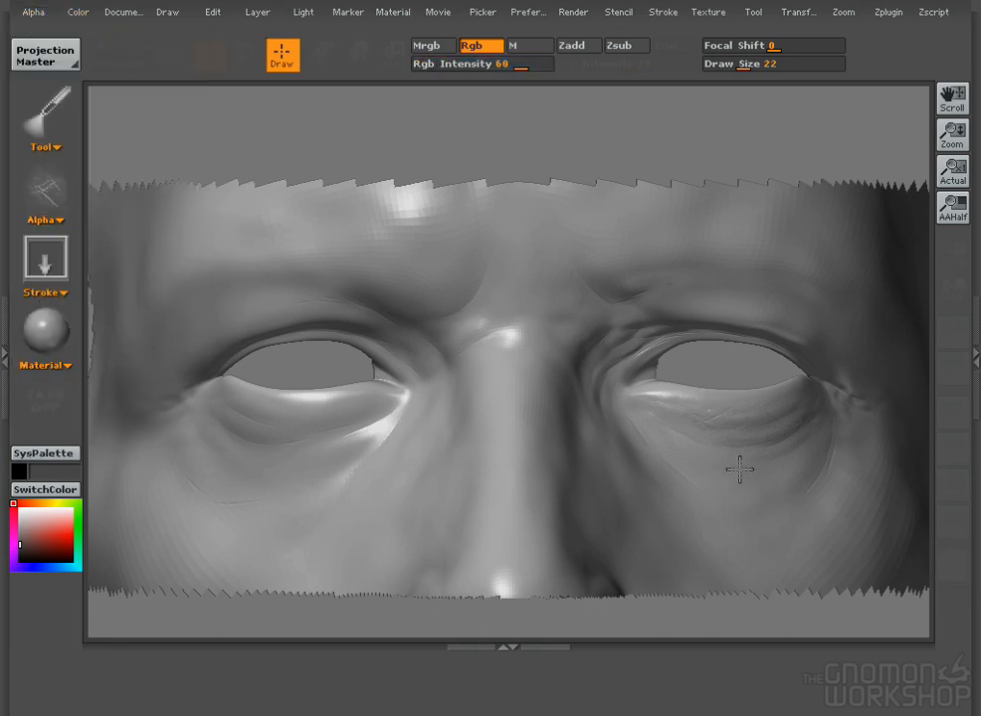
left_click_drag(791, 452, 832, 514)
left_click_drag(707, 409, 695, 468)
- Try crease stamps near the inner corner of the right-hand eye, lowering the Rgb Intensity to 43, and undo them
left_click_drag(649, 426, 670, 471)
key("ctrl+z")
left_click(502, 64)
left_click_drag(661, 399, 677, 482)
key("ctrl+z")
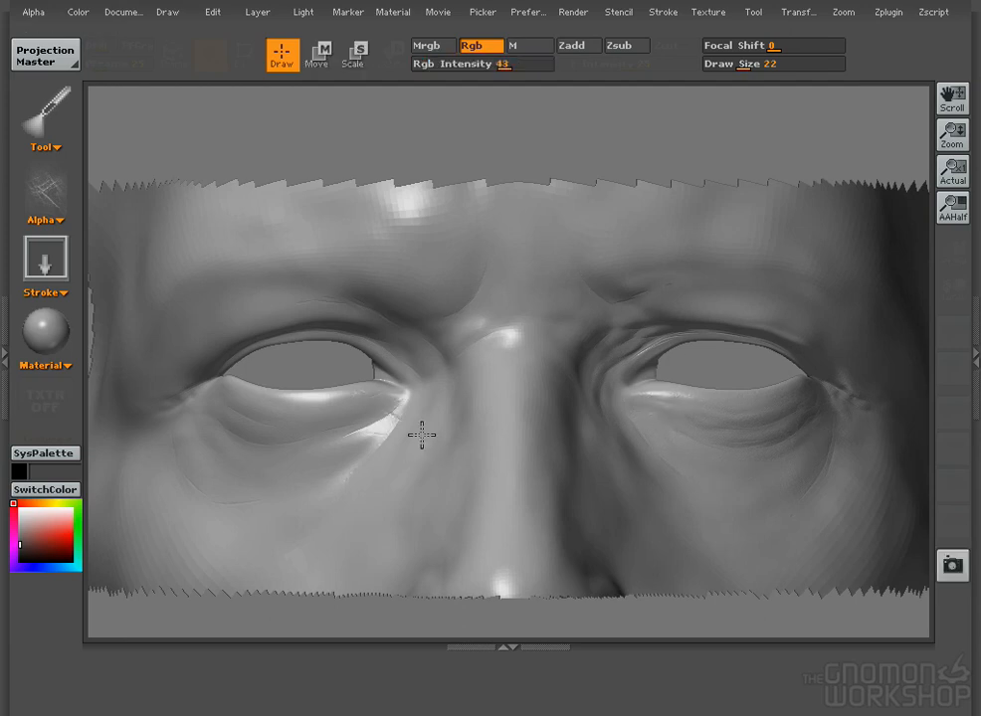
- Choose the Leathery_Skin_100 alpha, lower the Rgb Intensity to 21, and undo the trial stamps below the right-hand eye
left_click(885, 12)
left_click(889, 150)
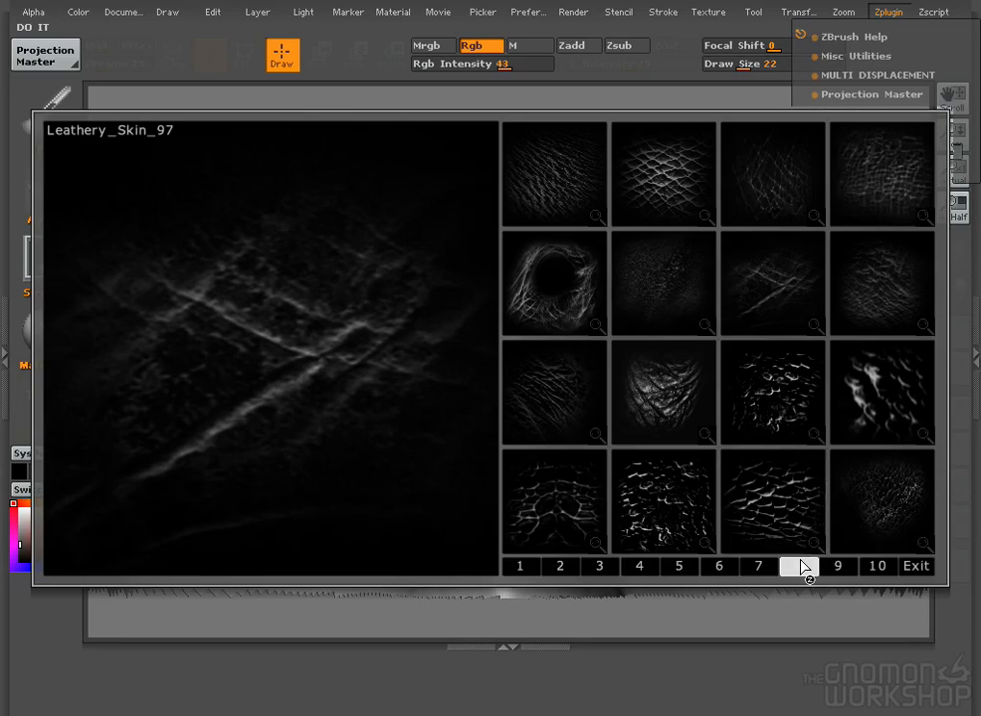
left_click(732, 417)
mouse_move(700, 421)
left_mouse_down()
mouse_move(698, 445)
mouse_move(757, 505)
mouse_move(756, 497)
left_mouse_up()
key("ctrl+z")
left_click(19, 520)
key("ctrl+z")
left_click(477, 63)
key("ctrl+z")
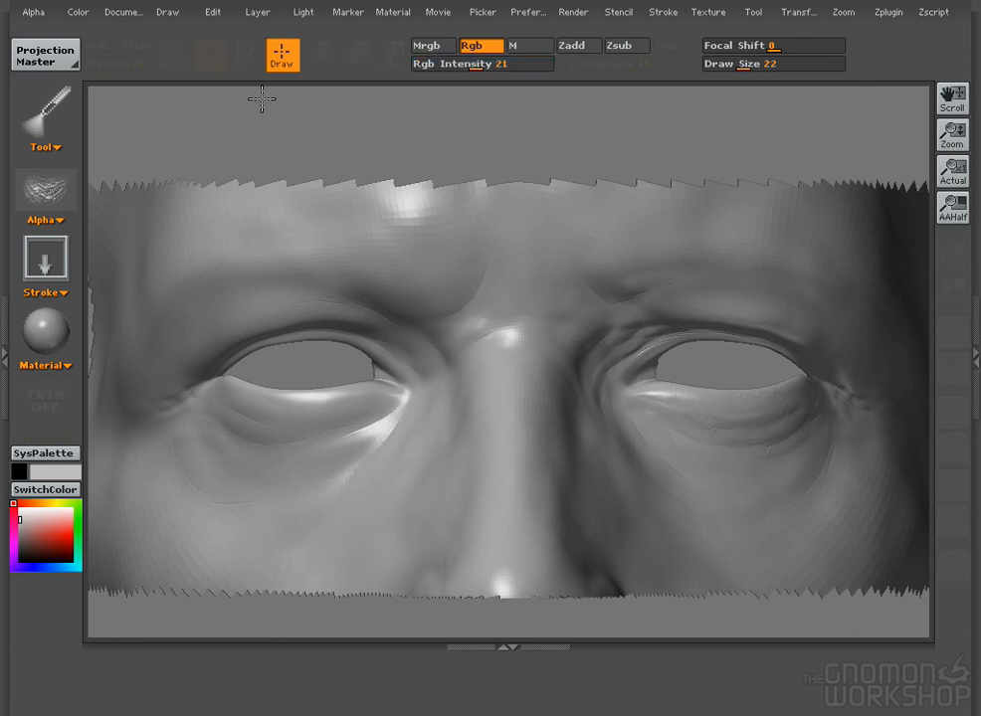
- Try a light grey stamp of the leathery alpha on the cheek below the right-hand eye and undo it
mouse_move(34, 13)
left_click_drag(743, 548, 743, 546)
key("ctrl+z")
left_click(19, 528)
left_click_drag(706, 465, 728, 570)
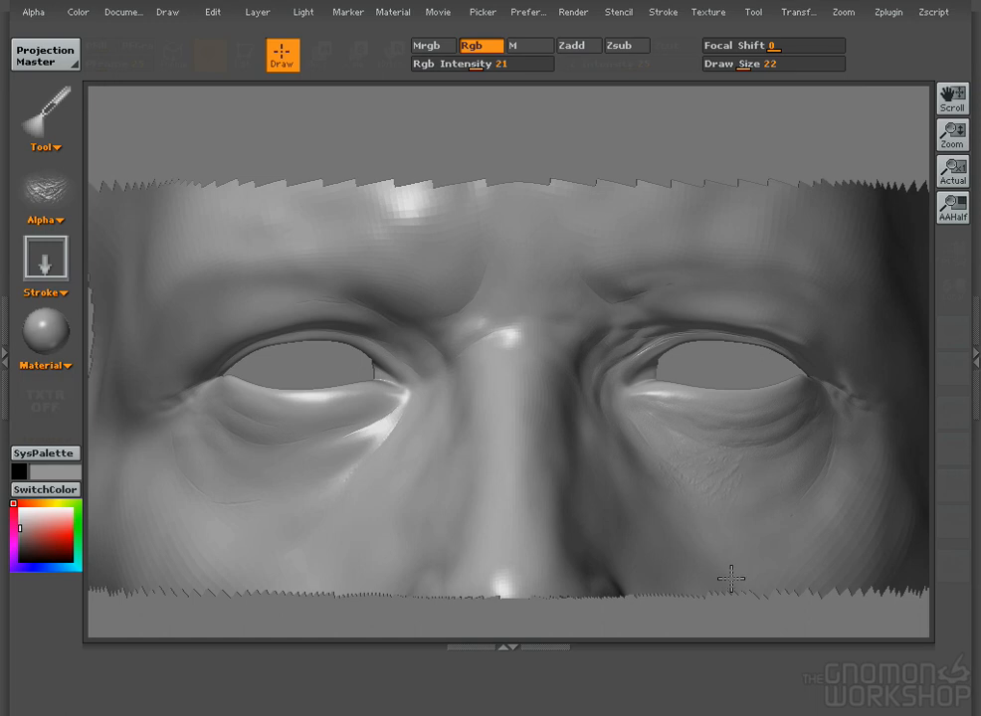
key("ctrl+z")
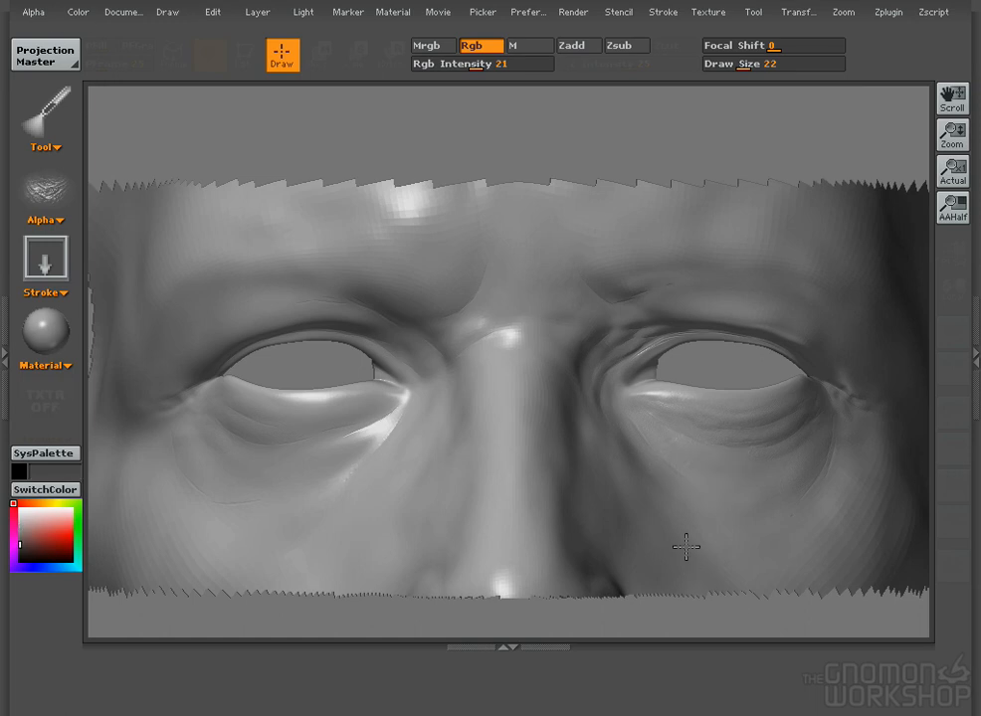
- Choose the Leathery_Skin_79 alpha from page 7 of the alpha browser
mouse_move(889, 12)
left_click(882, 152)
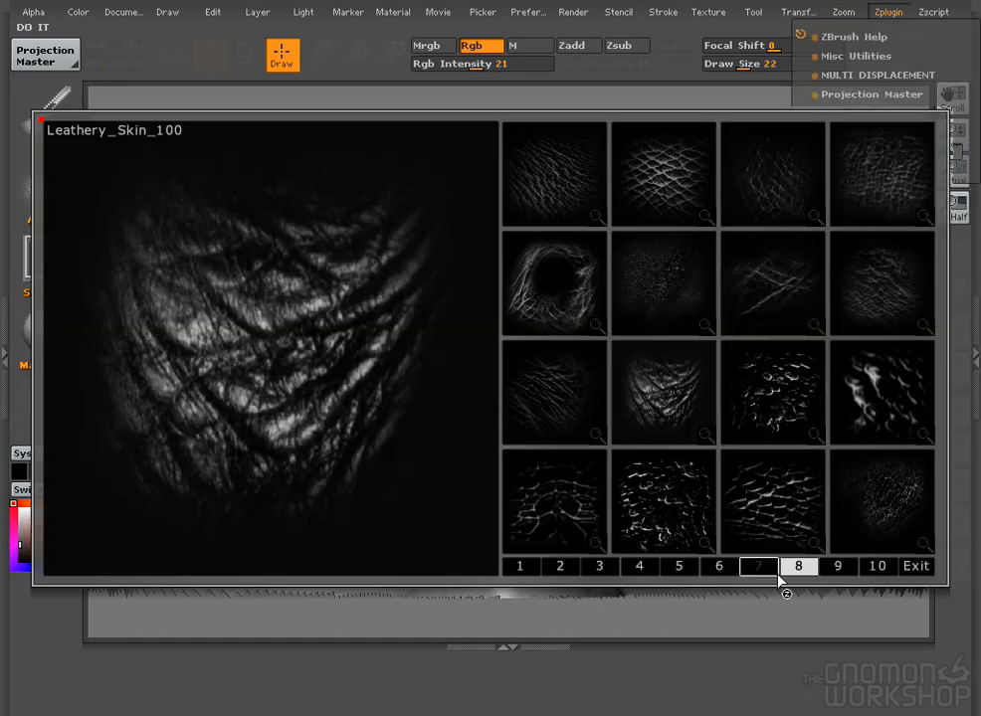
left_click(837, 567)
left_click(760, 569)
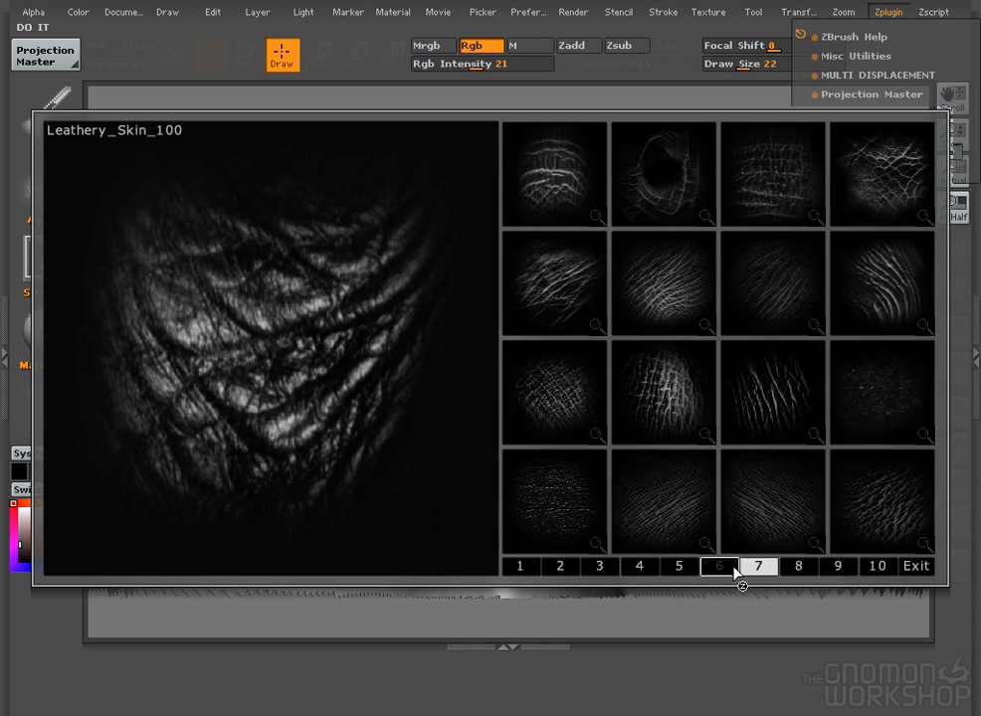
left_click(574, 280)
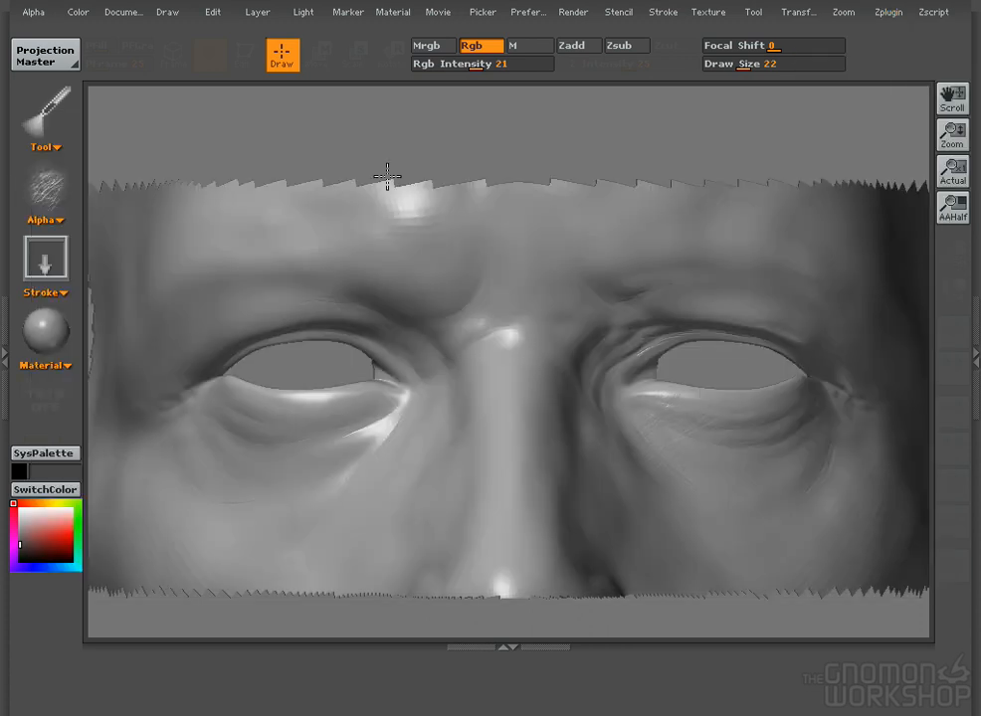
- Set the Rgb Intensity to 31 and stamp the wrinkle alpha on the inner part of the right-hand eye bag
left_click(34, 12)
left_click_drag(476, 64, 491, 64)
left_click_drag(752, 533, 753, 533)
mouse_move(664, 406)
left_mouse_down()
mouse_move(678, 460)
mouse_move(735, 526)
mouse_move(695, 460)
left_mouse_up()
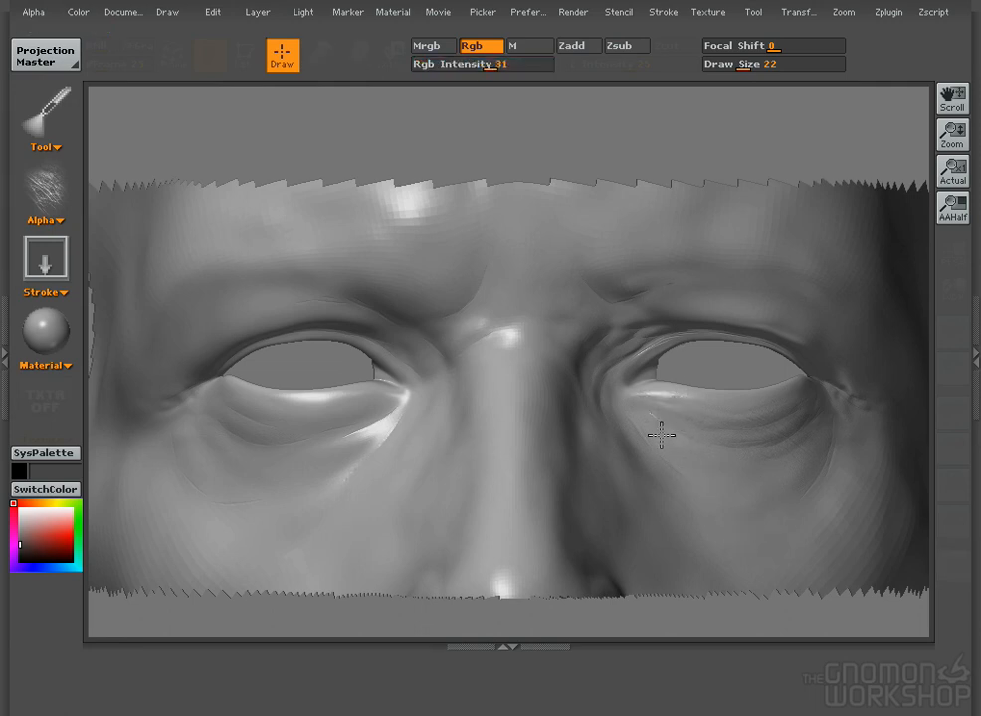
- Relight the head from the lower right and stamp wrinkles across the right-hand eye bag at Rgb Intensity 19
left_click(303, 12)
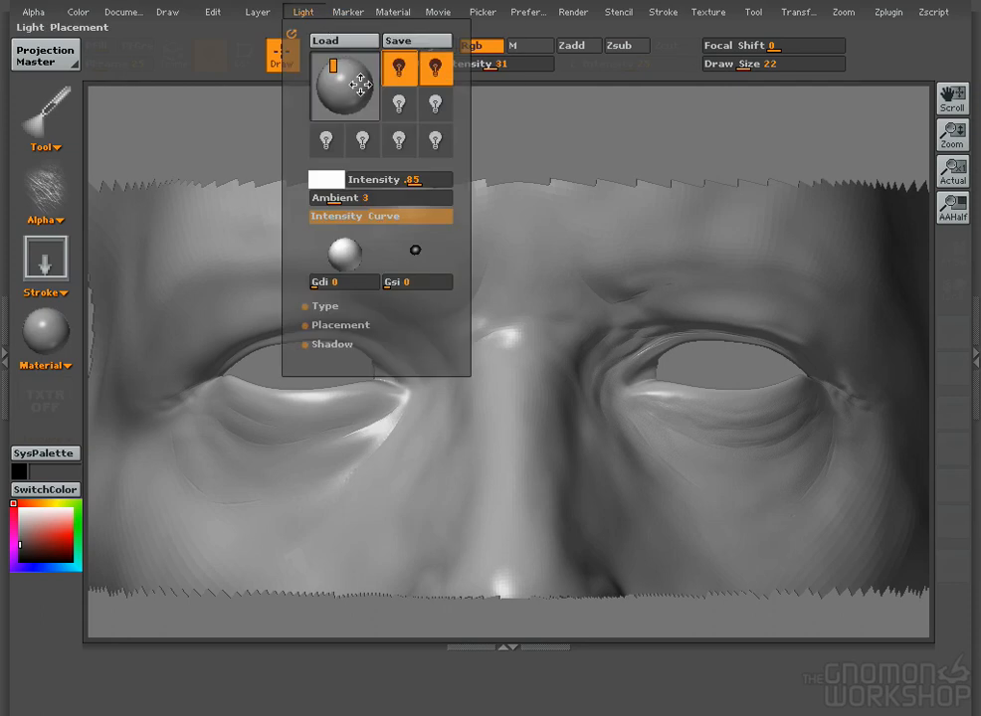
left_click_drag(349, 85, 378, 108)
left_click(474, 65)
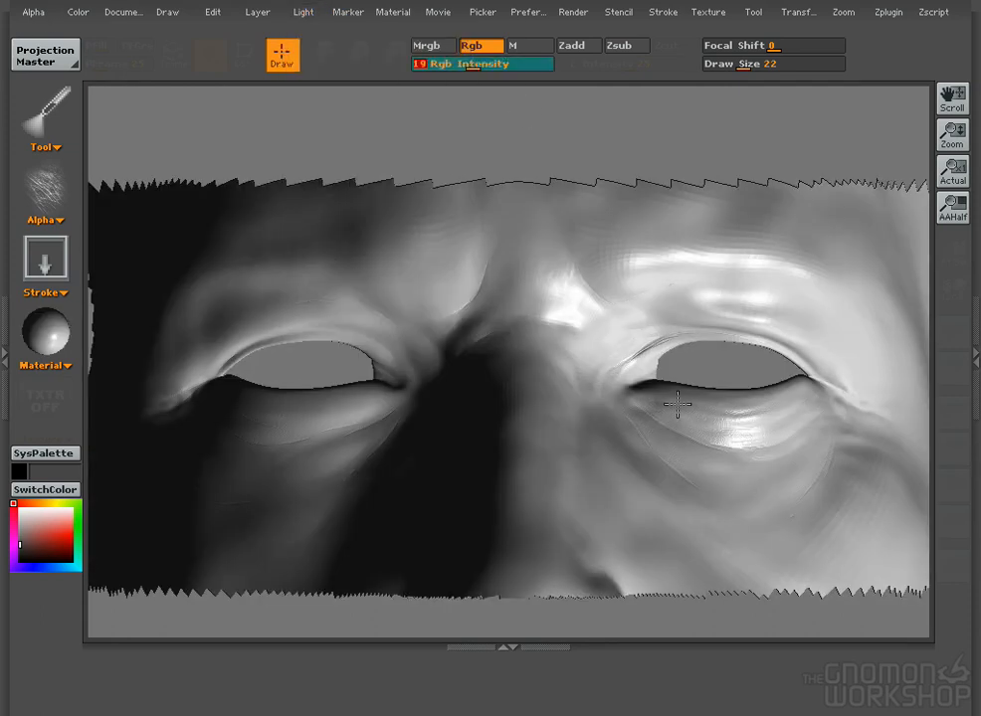
left_click(36, 13)
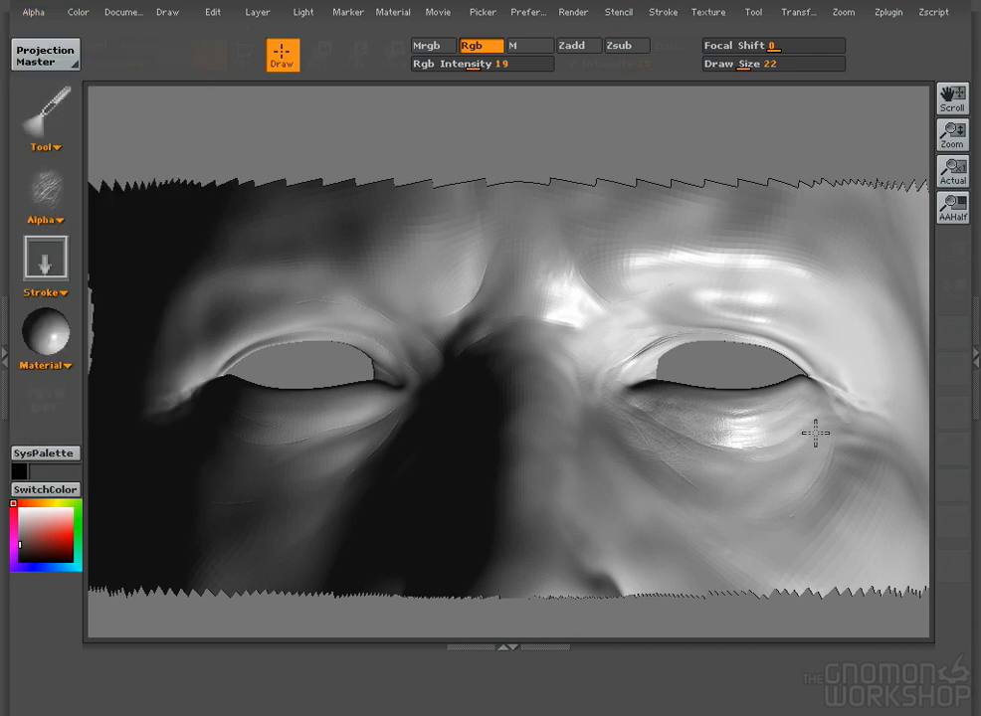
- Stamp wrinkles on the outer right-hand eye bag at Rgb Intensity 15 and on the left-hand eye bag at 19
type("ity 15")
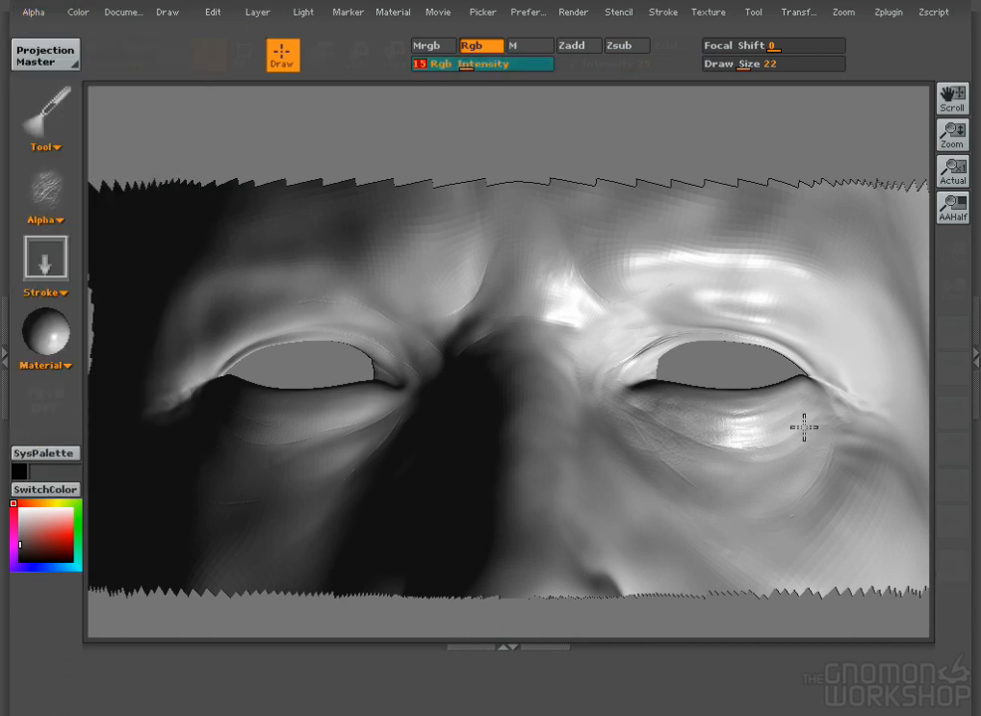
key("Return")
type("ity 19")
key("Return")
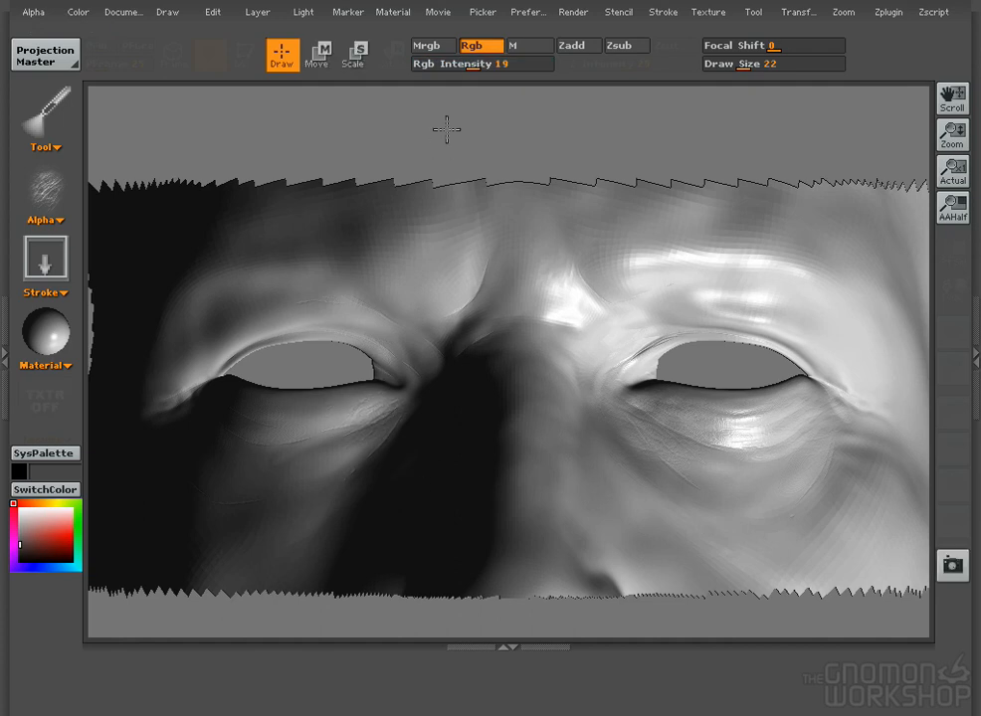
left_click(33, 11)
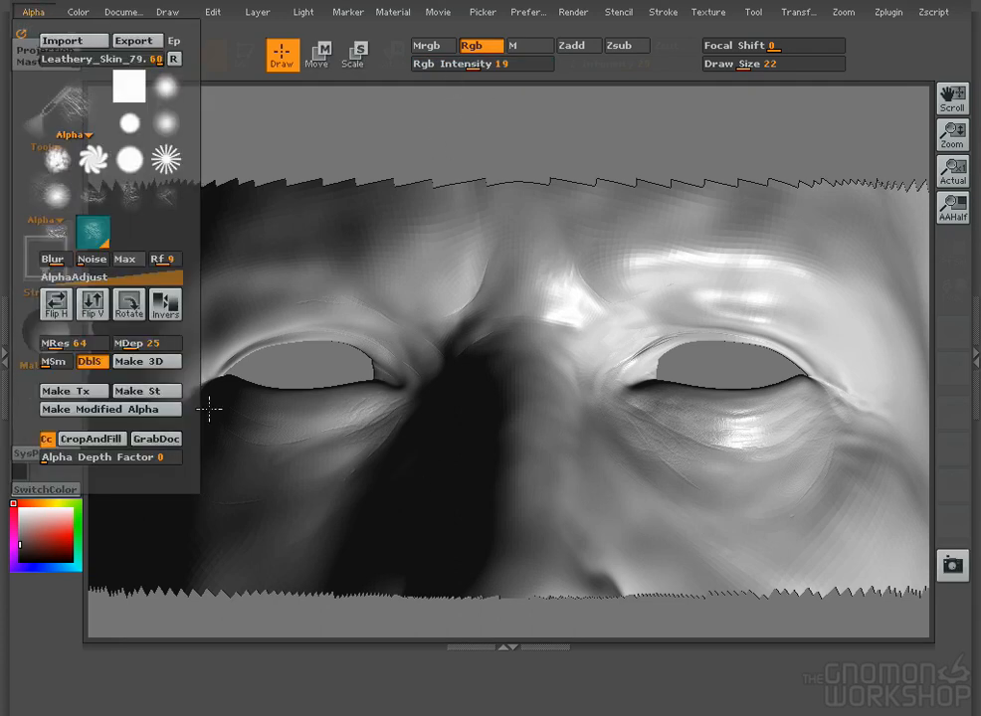
- Relight the head from the lower left and choose the grid-like wrinkle alpha in the first row of page 7
mouse_move(303, 12)
left_click(329, 97)
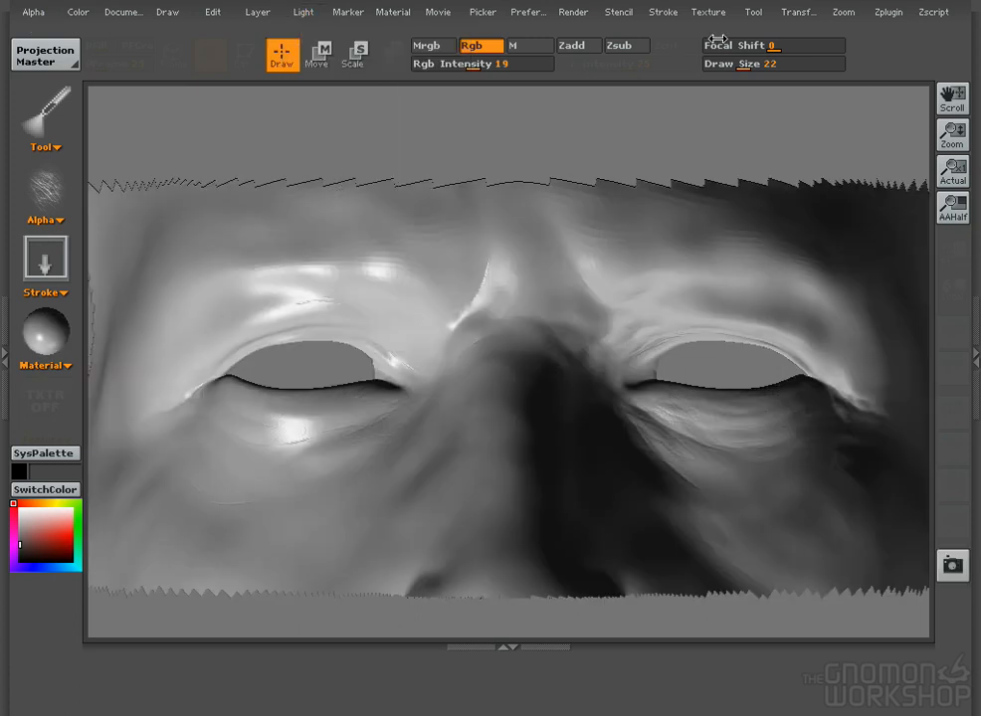
left_click(889, 12)
left_click(856, 149)
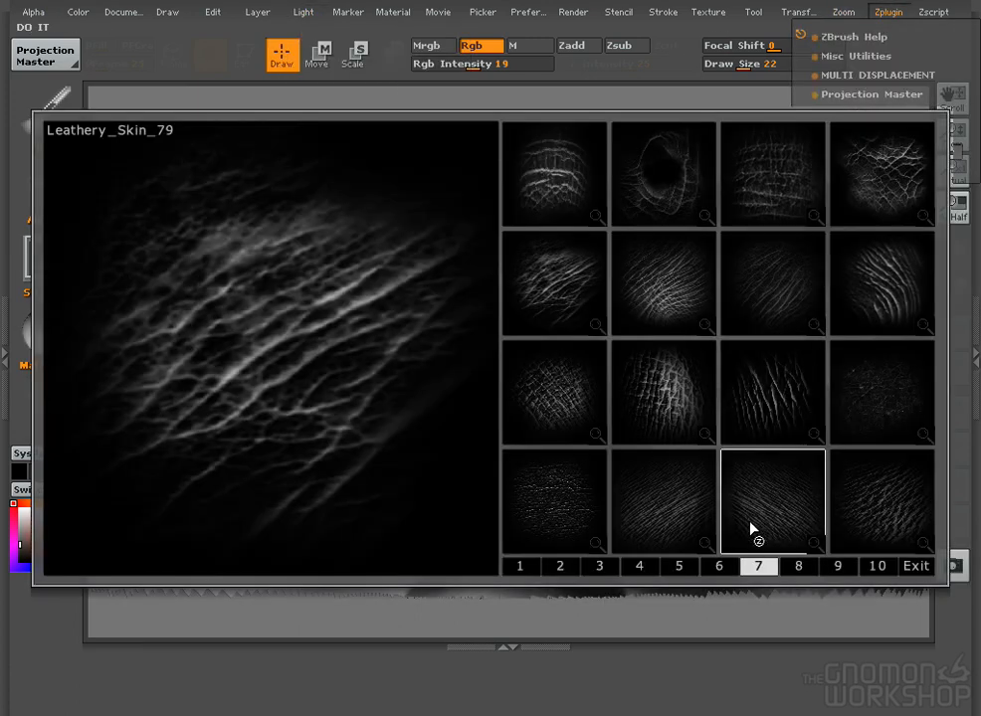
left_click(804, 217)
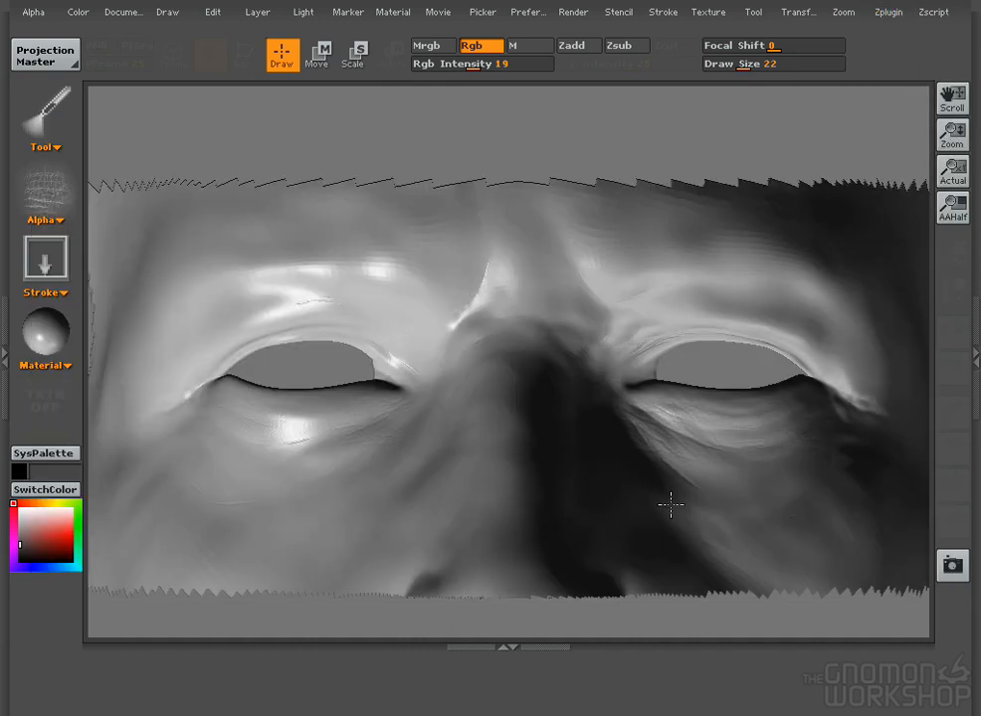
- Stamp the grid-like alpha on the right-hand eye bag, move it up toward the lower eyelid, and set its Rgb Intensity to 36
left_click_drag(467, 66, 494, 66)
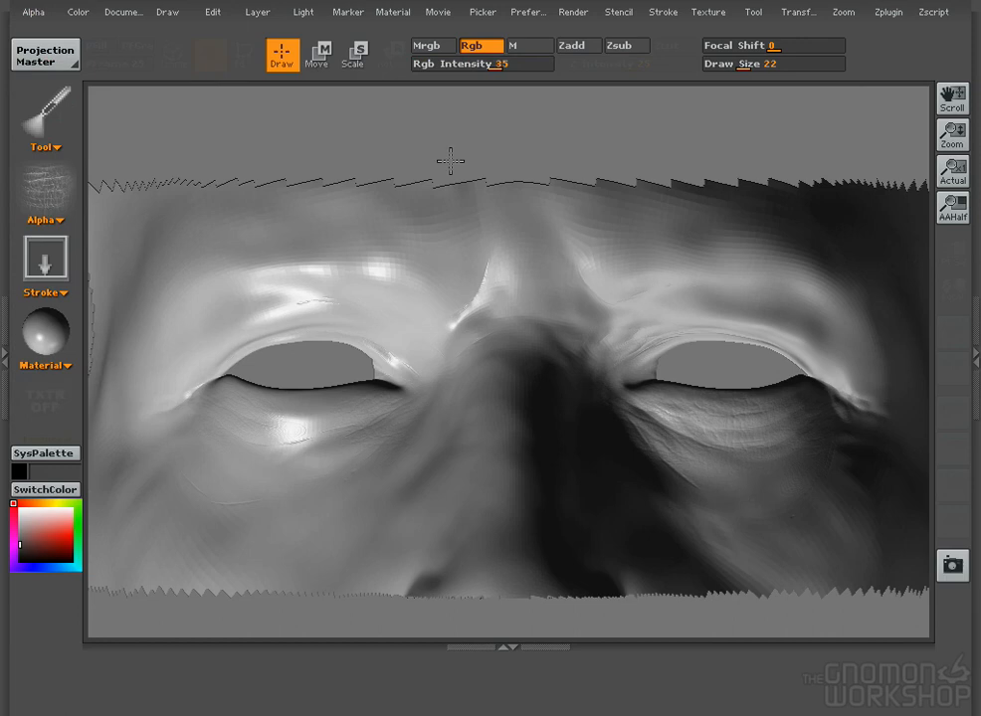
key("e")
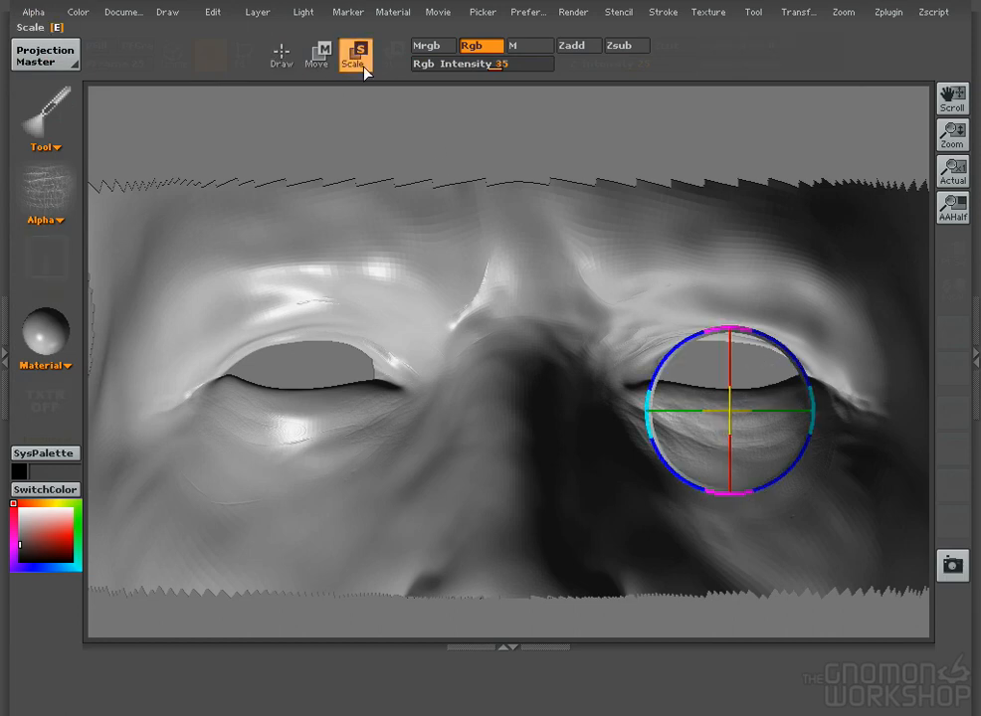
key("w")
left_click_drag(500, 63, 509, 63)
left_click_drag(767, 306, 768, 324)
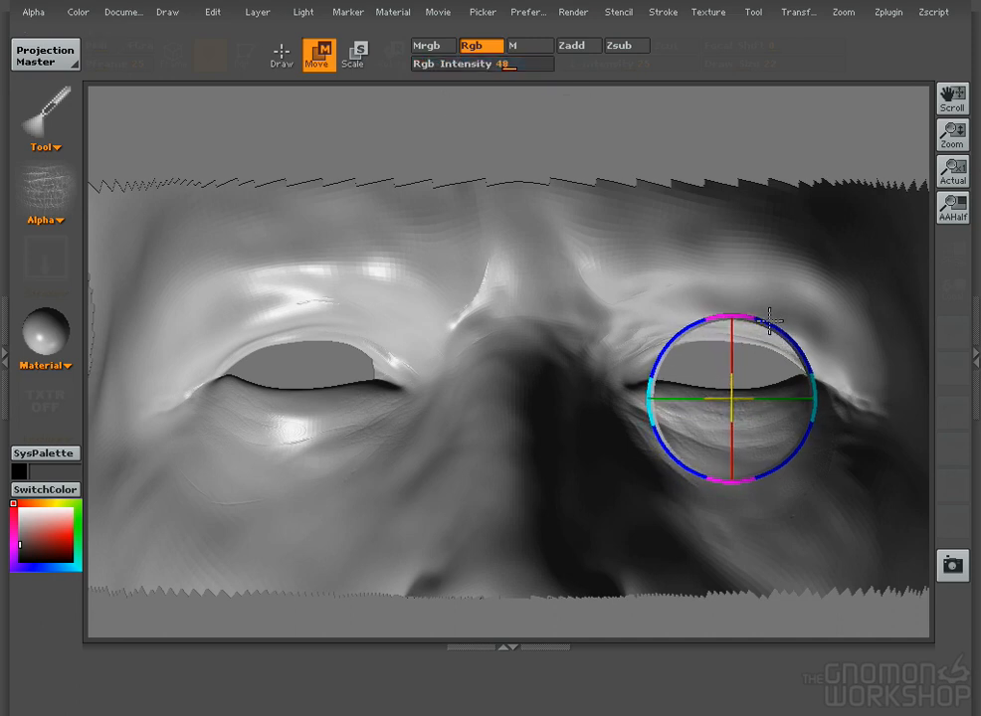
left_click(353, 52)
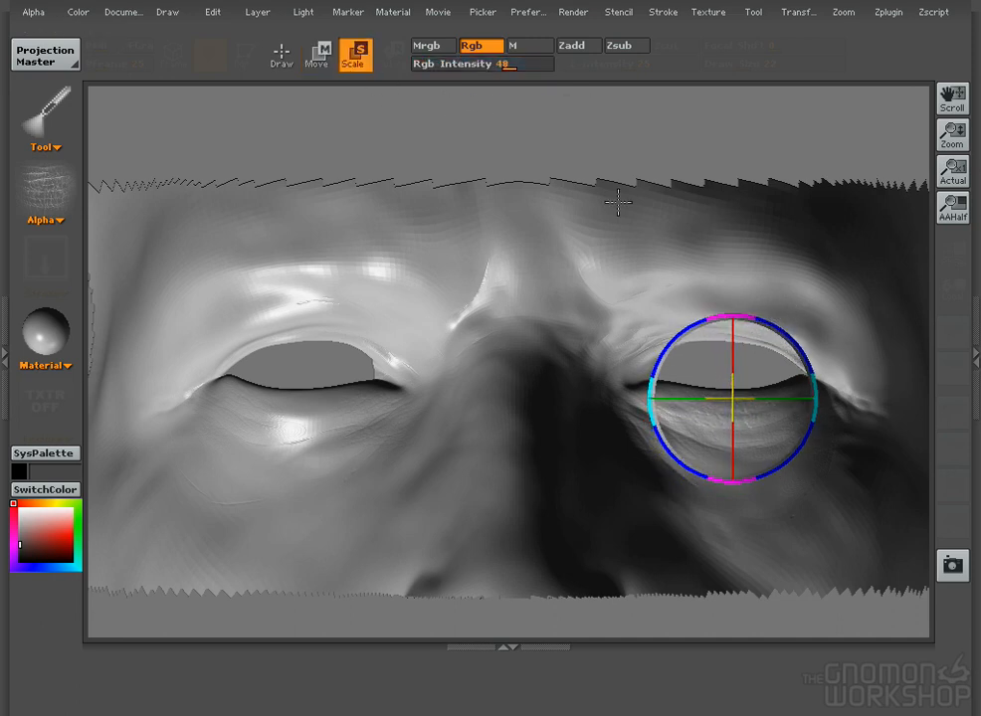
key("w")
left_click_drag(759, 316, 757, 296)
left_click_drag(507, 64, 498, 64)
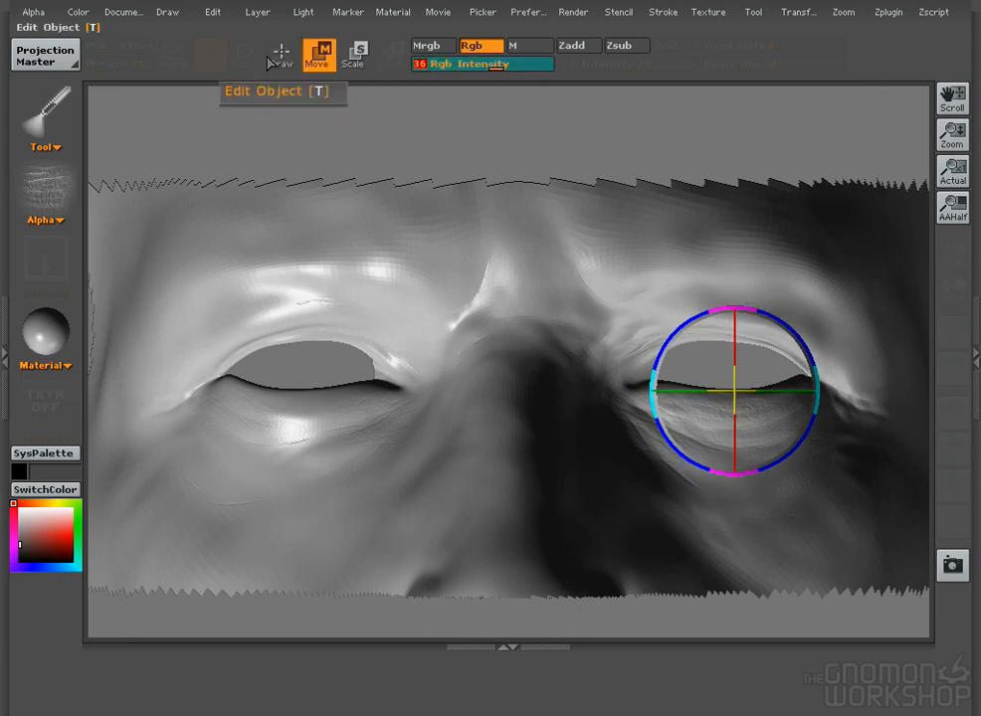
- Stamp the grid-like alpha over the left-hand eye bag and move it slightly toward the nose
left_click(261, 11)
left_click(349, 12)
key("q")
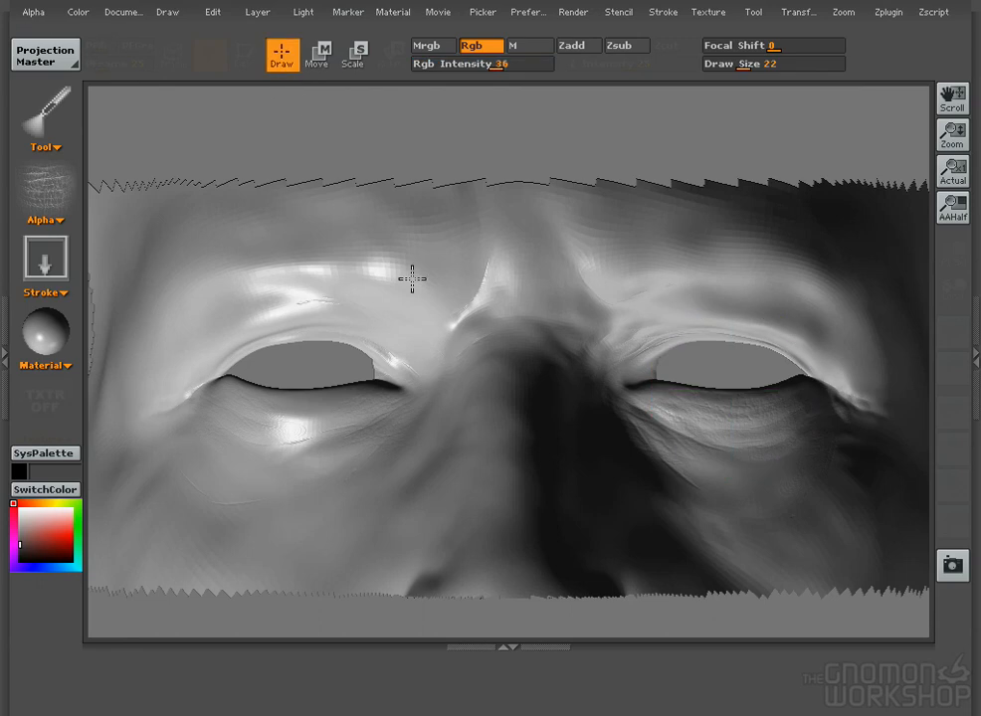
left_click(352, 53)
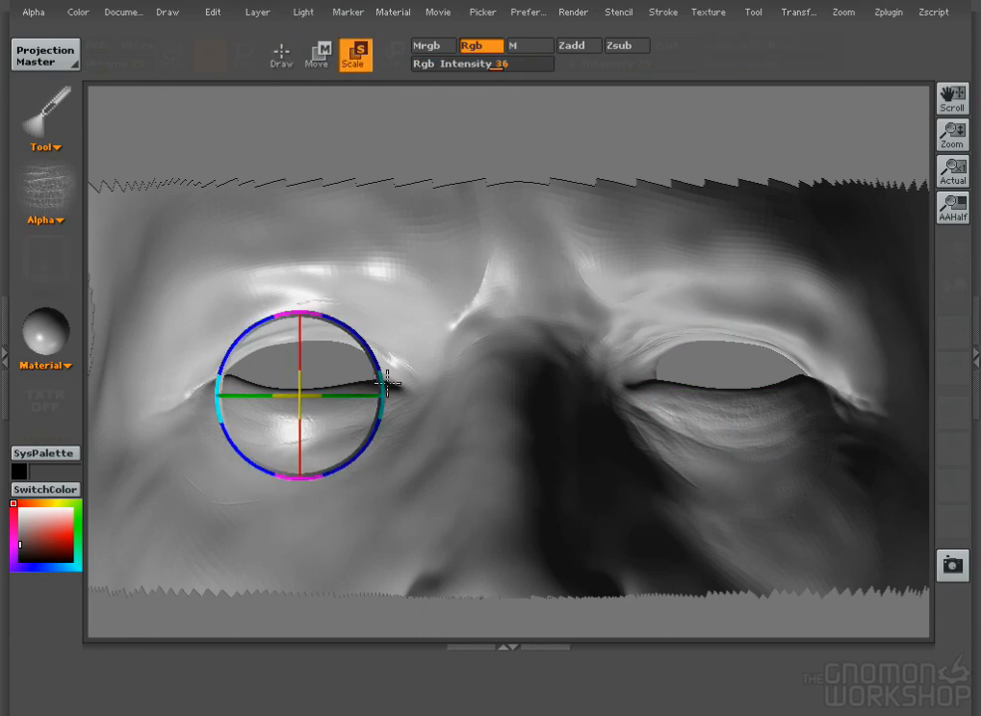
left_click(317, 55)
left_click_drag(349, 324, 357, 323)
- Switch to the BlurBrush, set its Draw Size to 43, and soften the stamped skin detail under the eyes
left_click(59, 175)
left_click(60, 132)
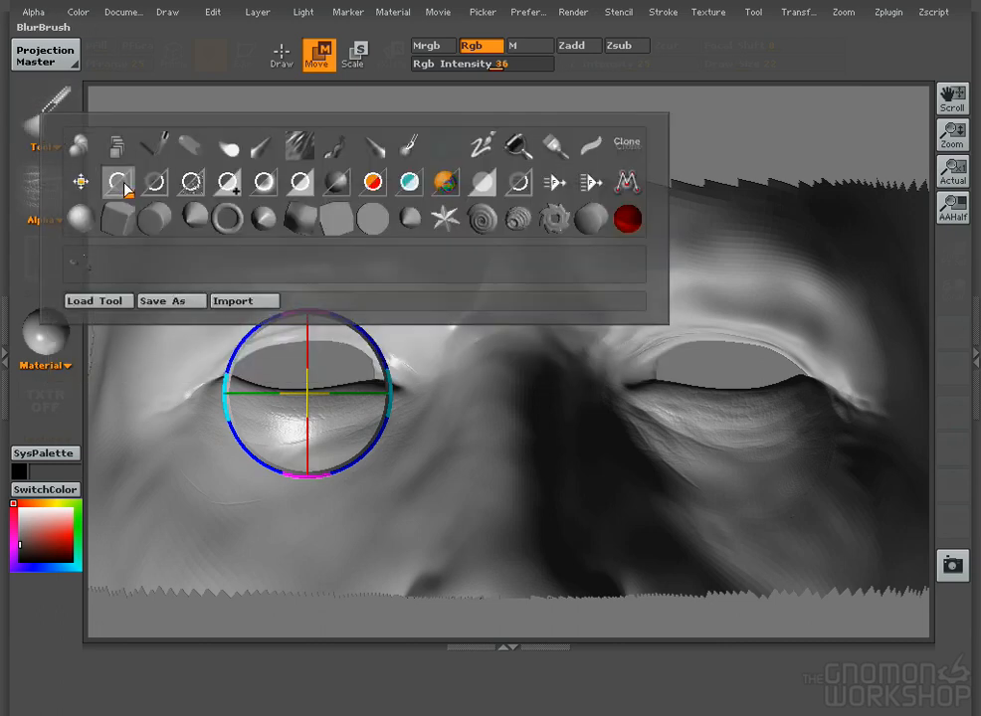
left_click(127, 186)
left_click(424, 394)
left_click(283, 56)
left_click(53, 146)
left_click(157, 202)
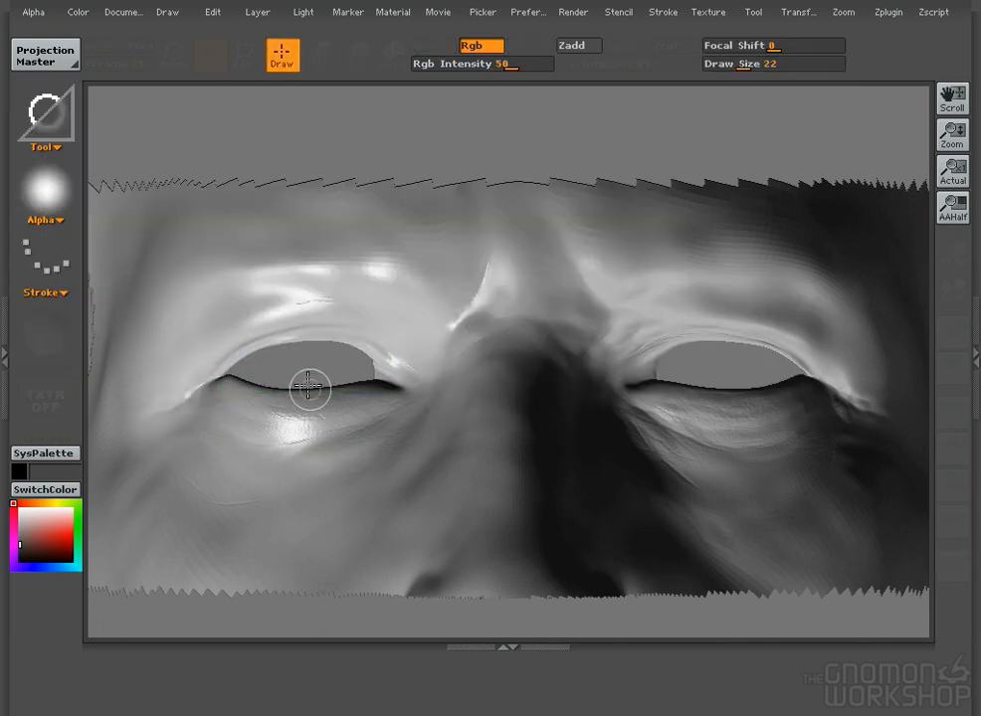
key("space")
left_click(363, 417)
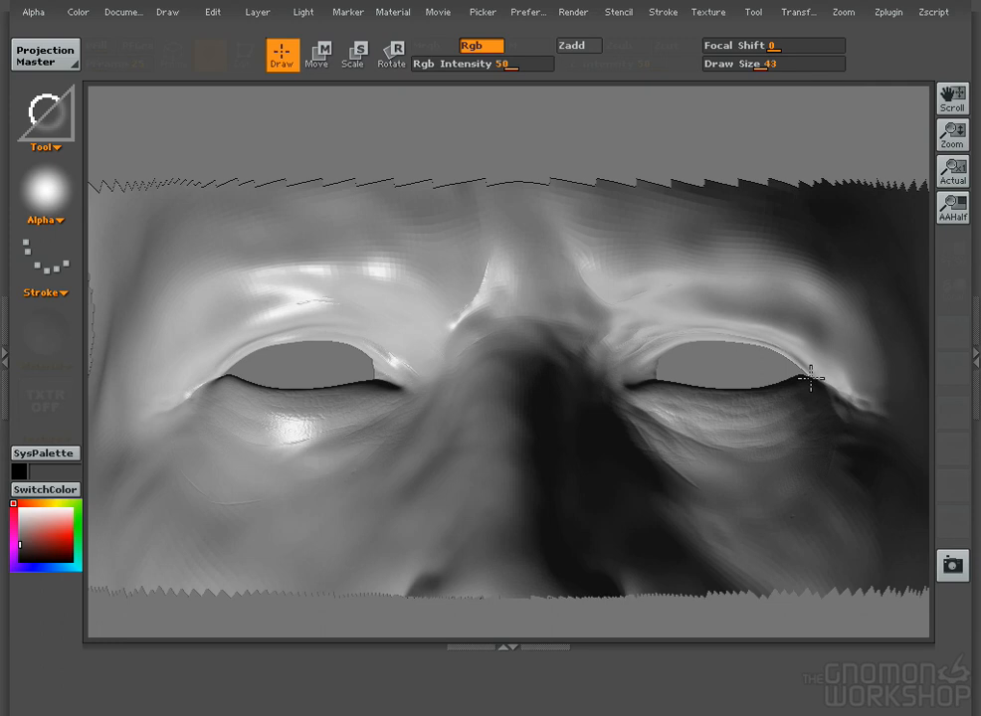
- Relight the head from the upper right and switch to the curved stroke brush with a dark grey and Rgb Intensity 36
mouse_move(303, 13)
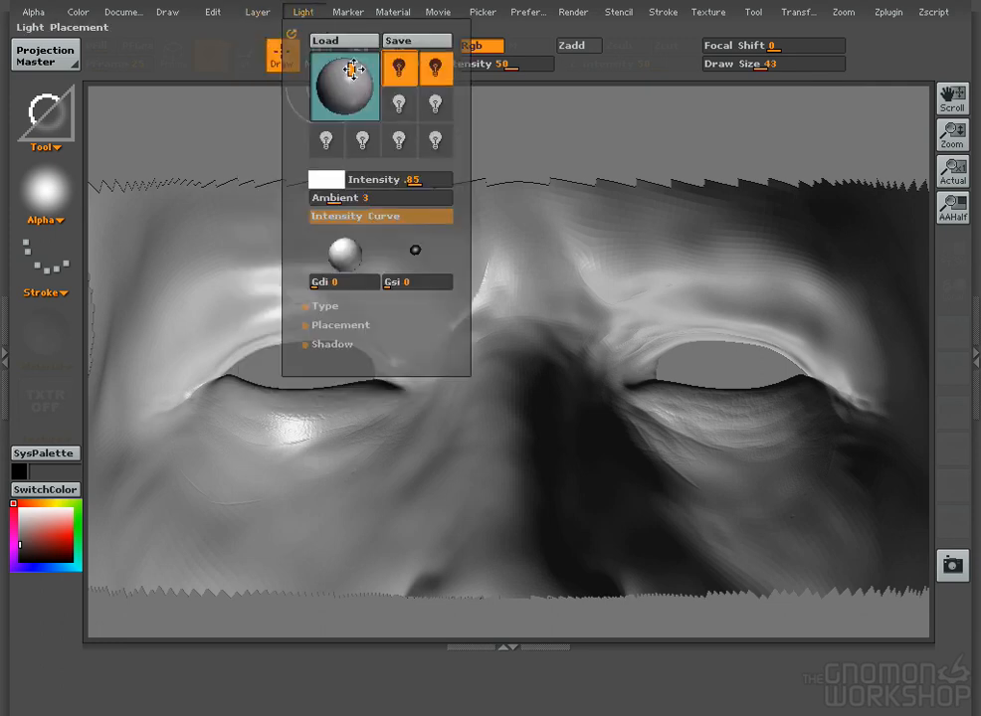
left_click_drag(348, 73, 345, 84)
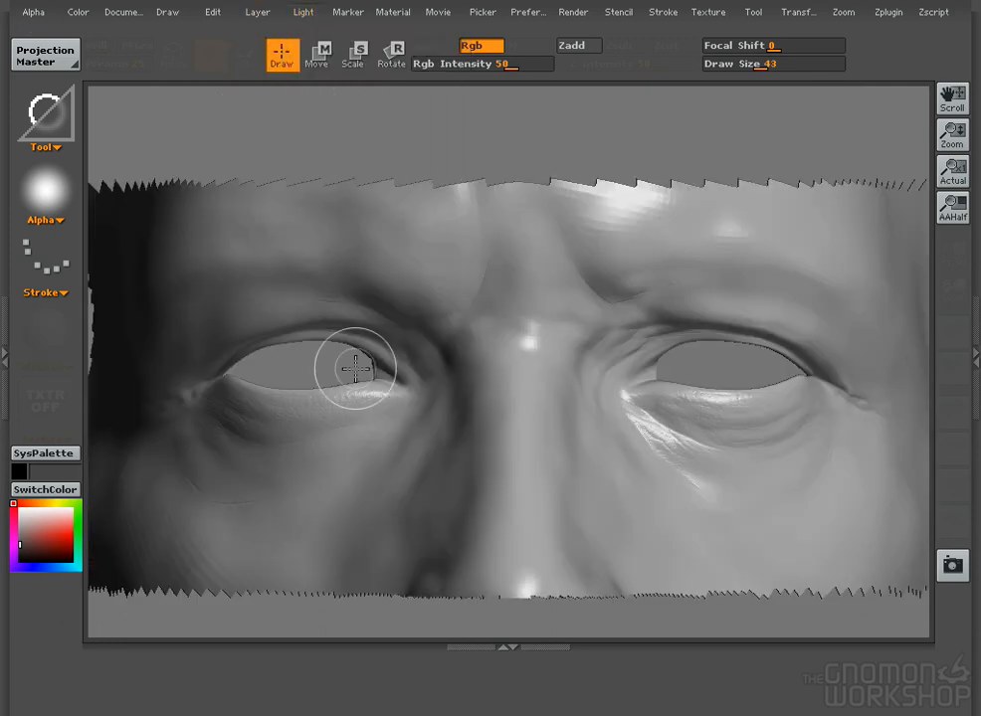
left_click(55, 120)
left_click(45, 110)
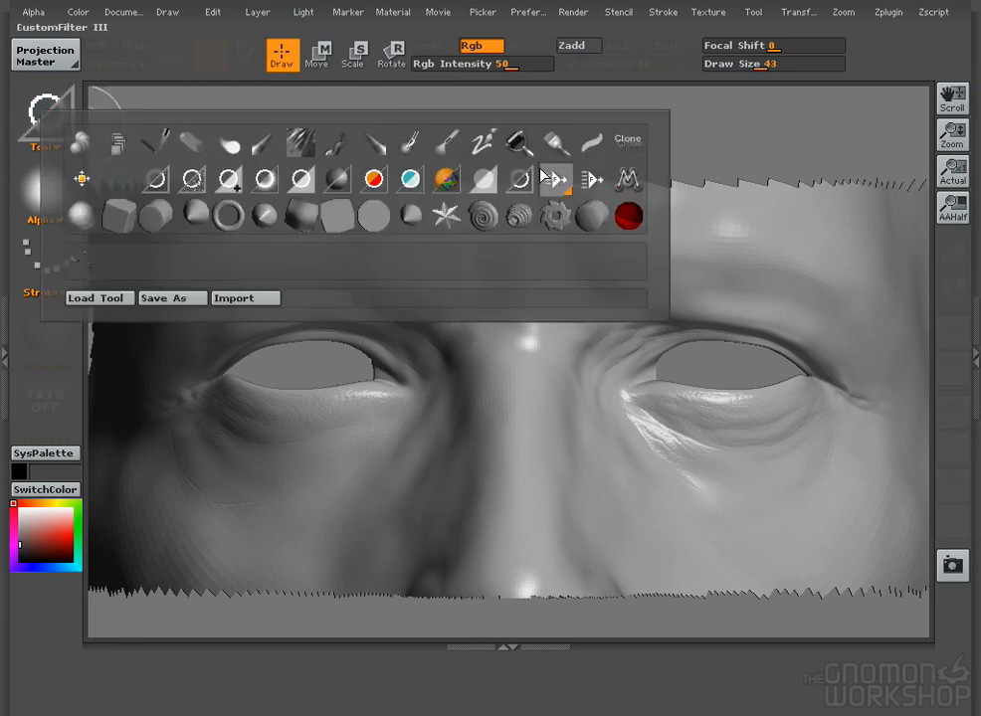
left_click(377, 147)
left_click(20, 531)
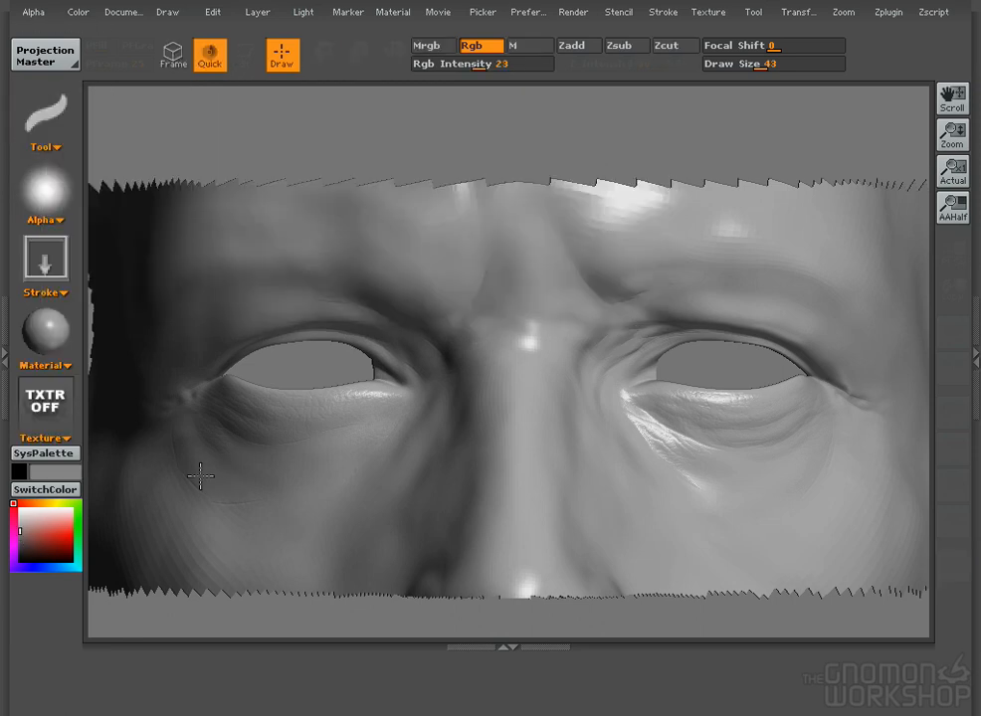
left_click(500, 64)
left_click(19, 527)
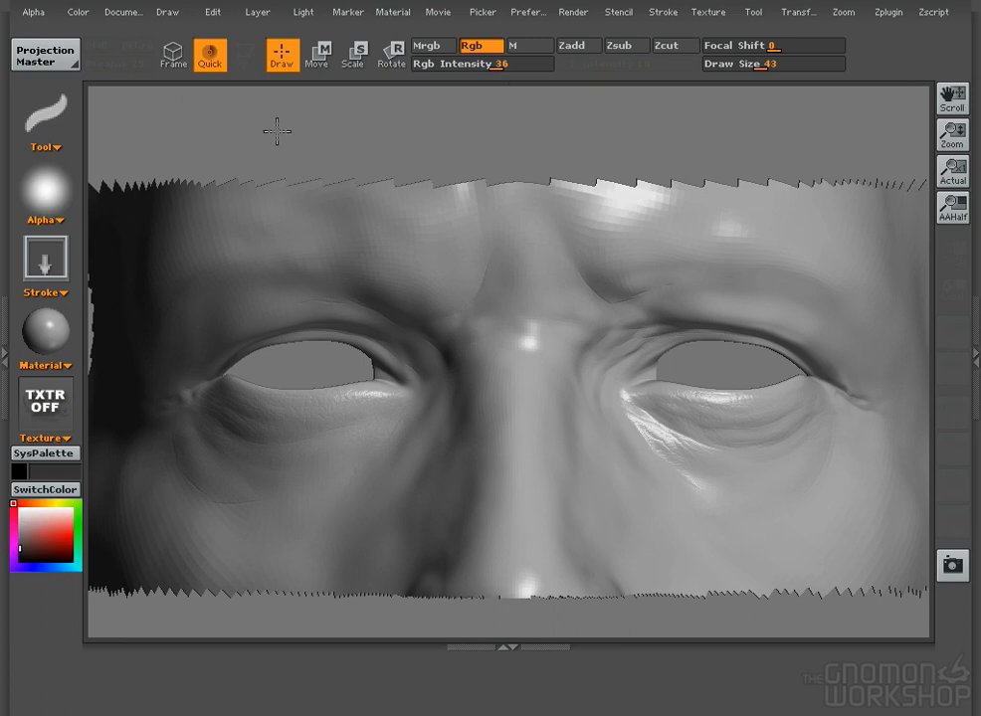
- Draw fine crease lines around the left-hand eye bag with Draw Size 6 and Rgb Intensity 15
left_click(483, 62)
key("space")
left_click_drag(310, 351, 279, 352)
left_click(465, 64)
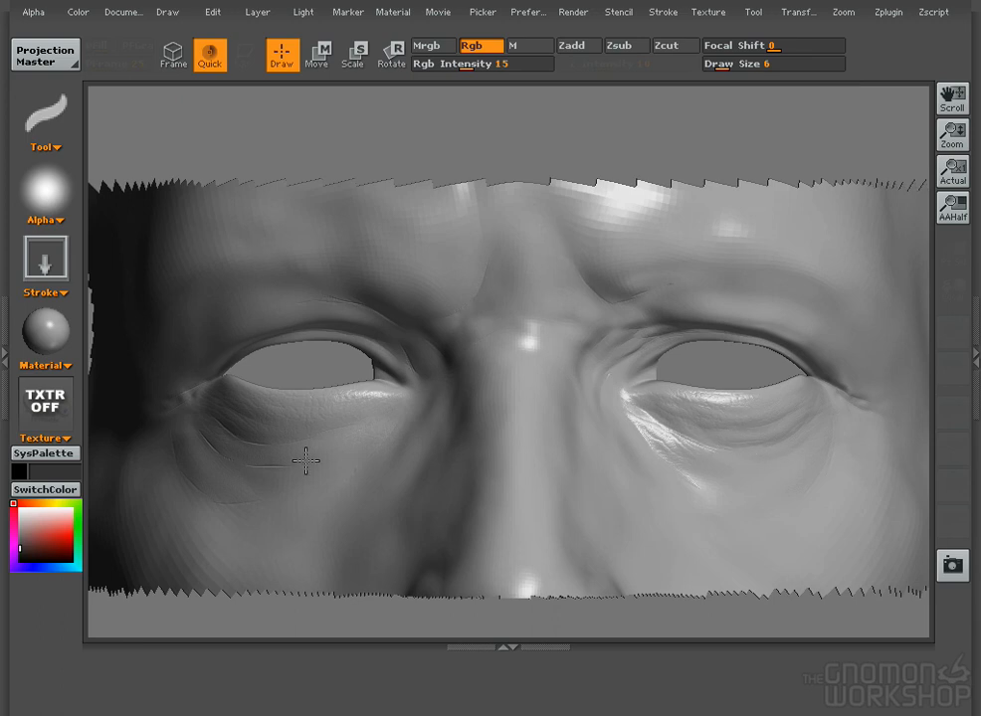
- Relight the head from the upper left and soften the new left-hand creases with the BlurBrush at Draw Size 16
left_click(304, 12)
left_click(326, 83)
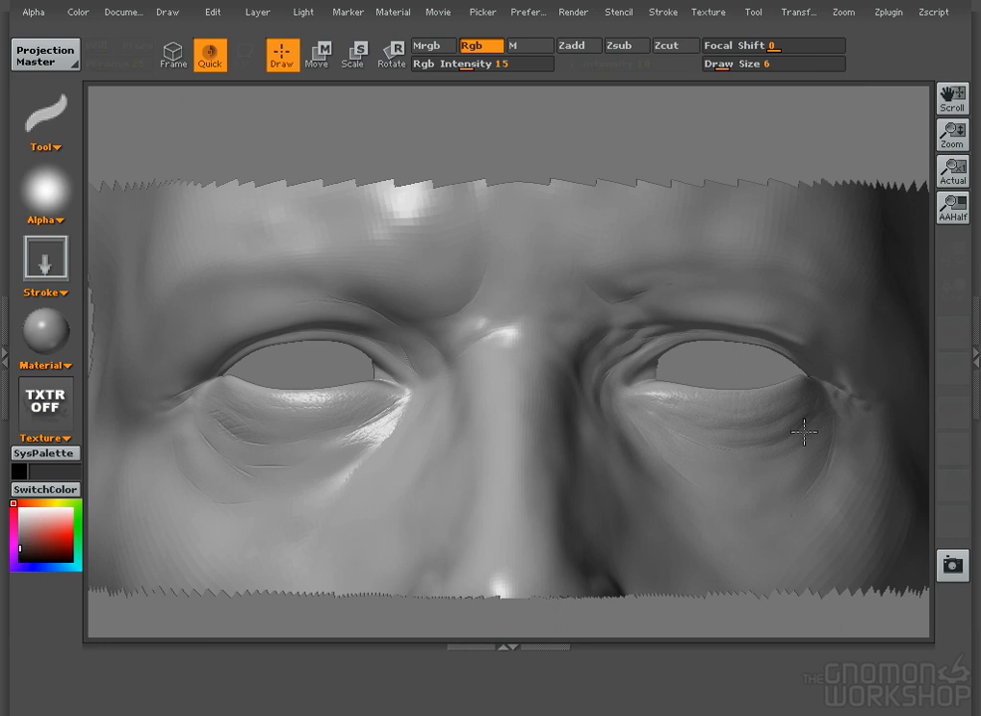
left_click(65, 141)
key("space")
left_click(210, 432)
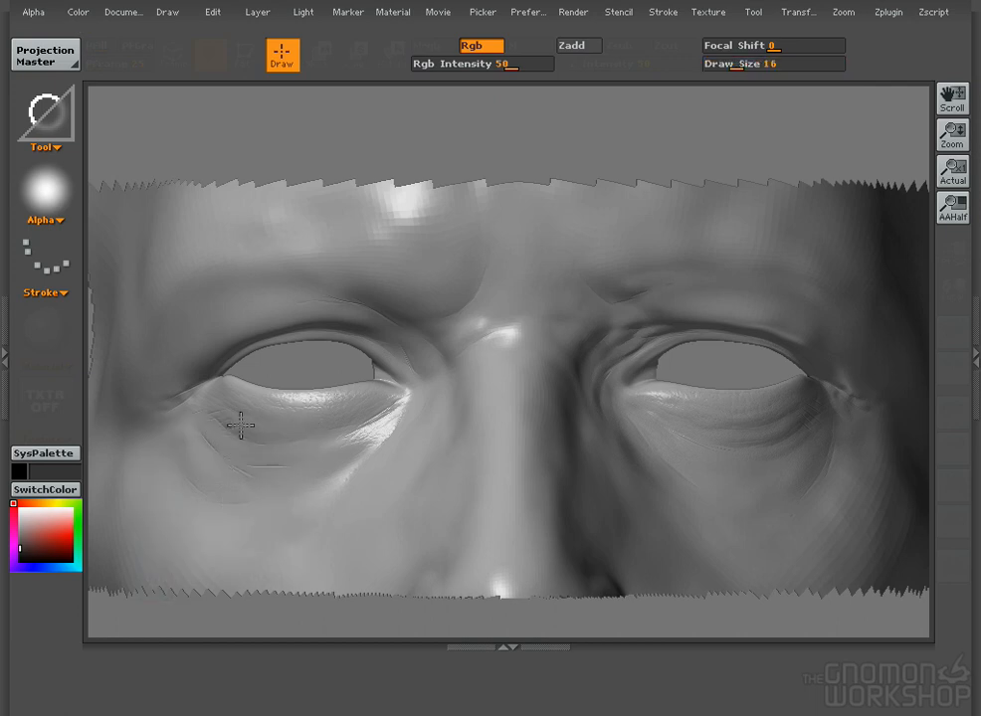
- Blur the remaining creases along the left-hand eye bag with the BlurBrush at Draw Size 16
left_click_drag(213, 454, 262, 476)
left_click_drag(340, 423, 375, 406)
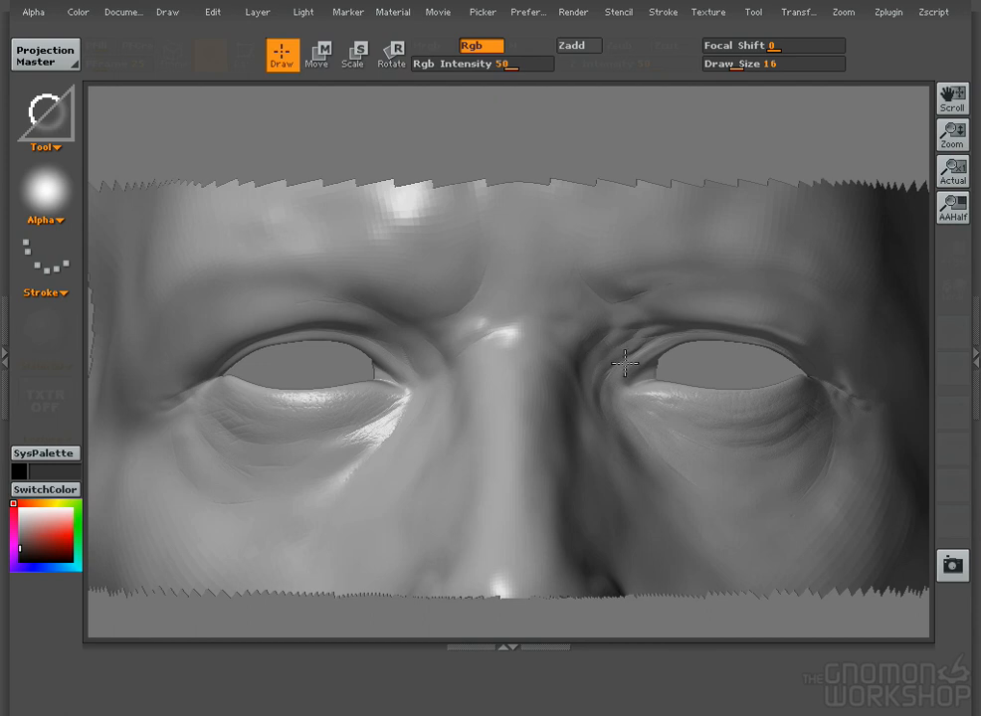
- Switch to the curved stroke brush and draw fine creases at the inner right-hand brow with Draw Size 4, setting Rgb Intensity to 7
left_click(33, 137)
left_click(248, 150)
key("space")
left_click(563, 302)
mouse_move(625, 299)
left_mouse_down()
mouse_move(664, 295)
mouse_move(617, 298)
left_mouse_up()
left_click(449, 65)
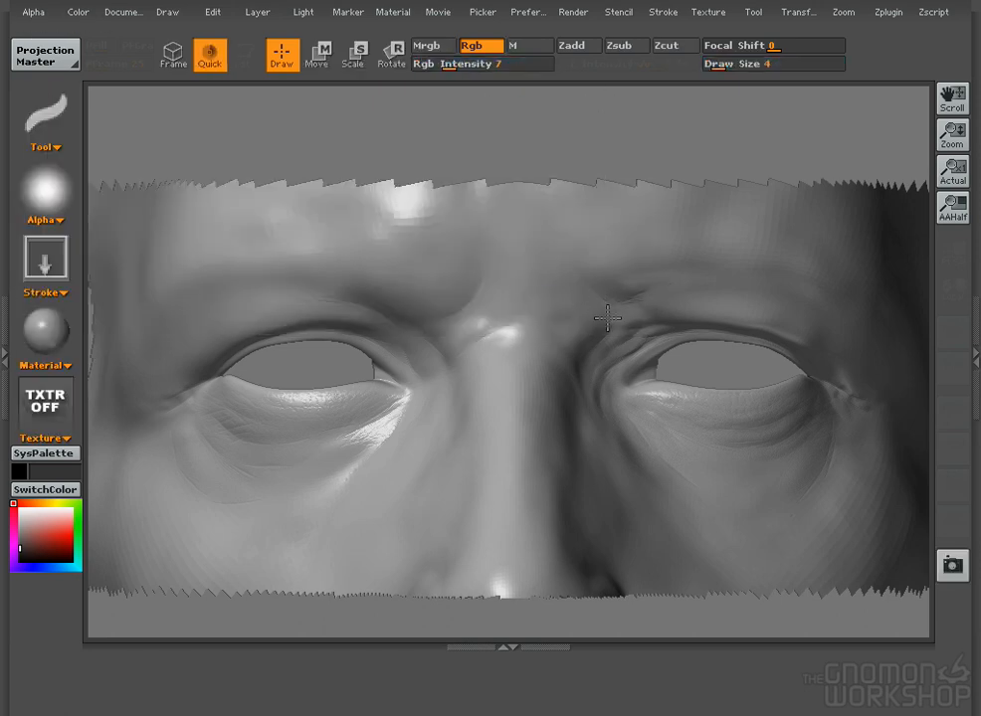
- Add a lighter grey stroke along the right-hand brow at Draw Size 11, relight from the upper right, and set Rgb Intensity to 27
left_click(19, 528)
key("space")
left_click_drag(606, 294, 674, 287)
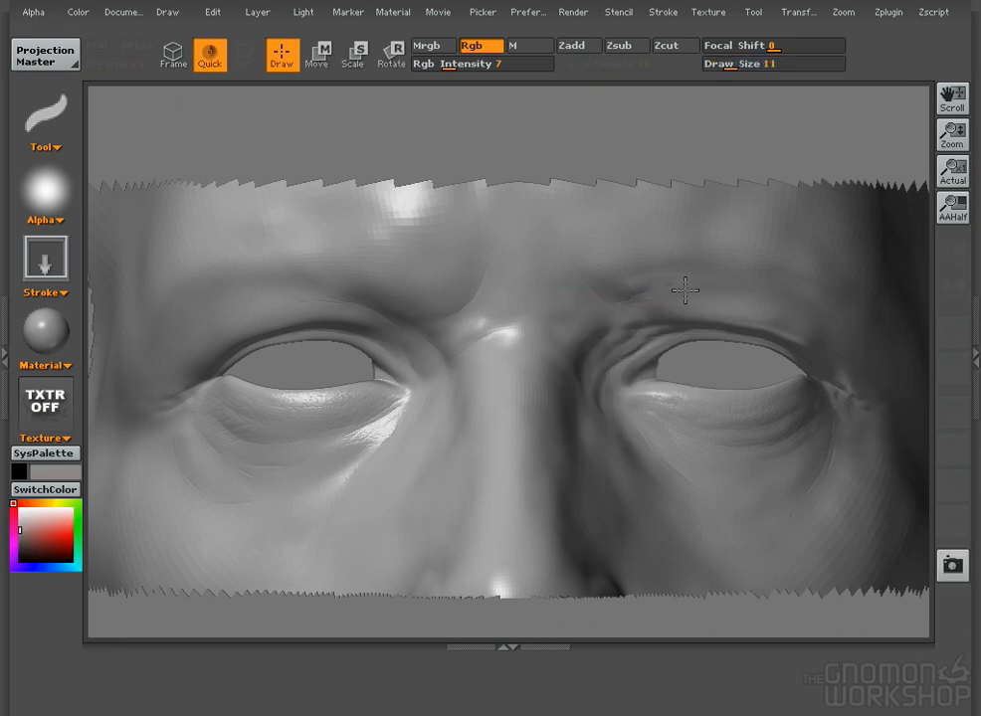
left_click(302, 12)
left_click_drag(350, 69, 364, 73)
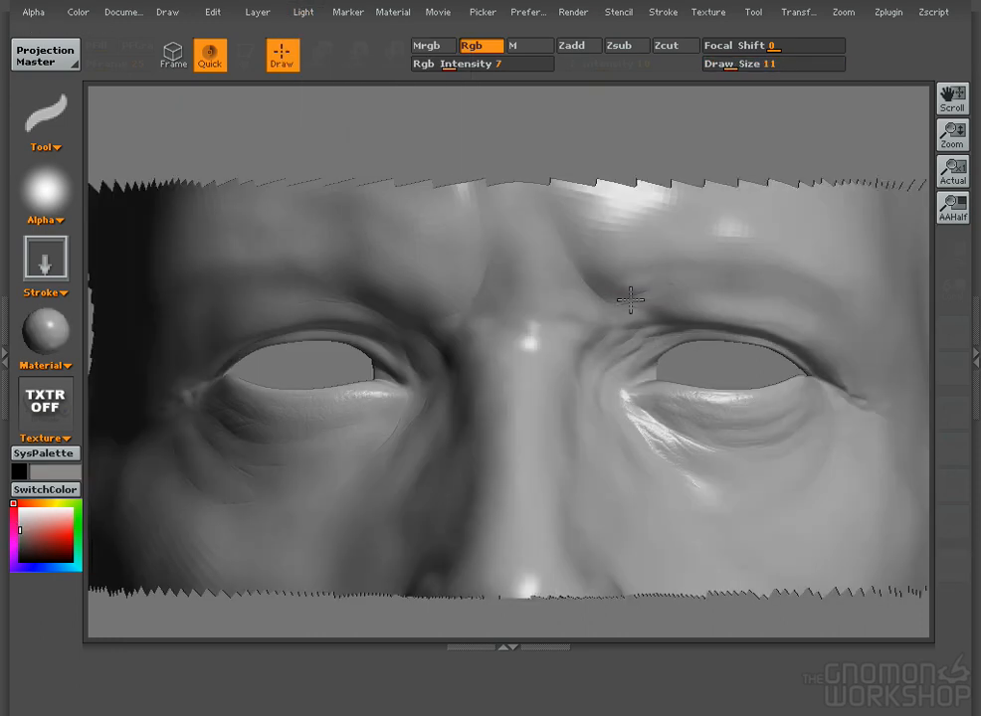
left_click(486, 66)
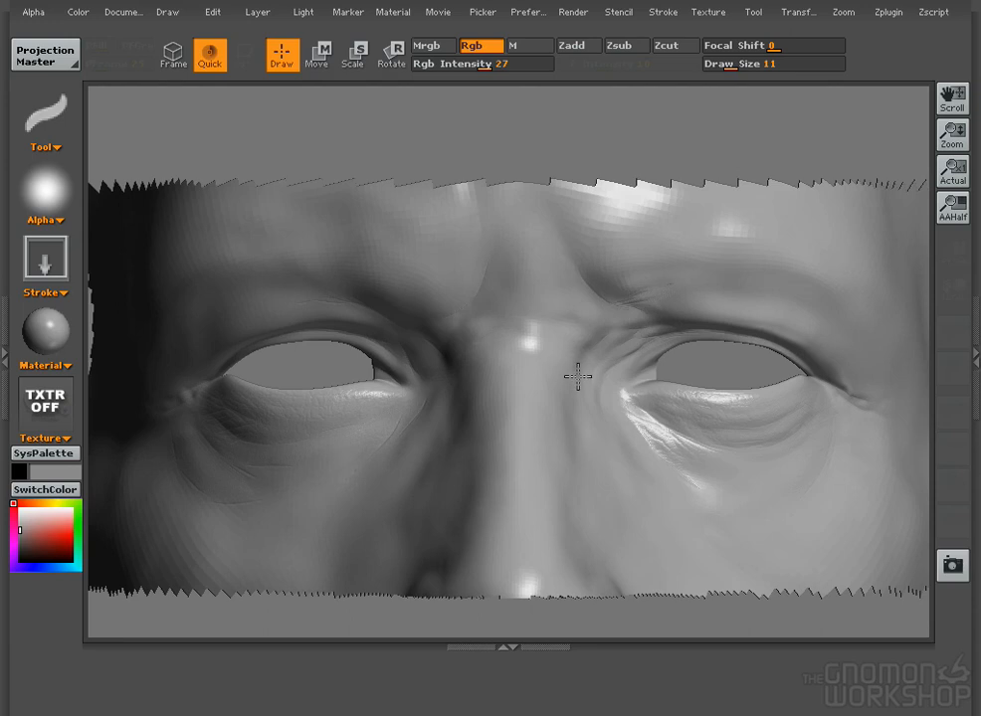
- Soften the inner right-hand brow creases with the BlurBrush at Draw Size 26
left_click(62, 128)
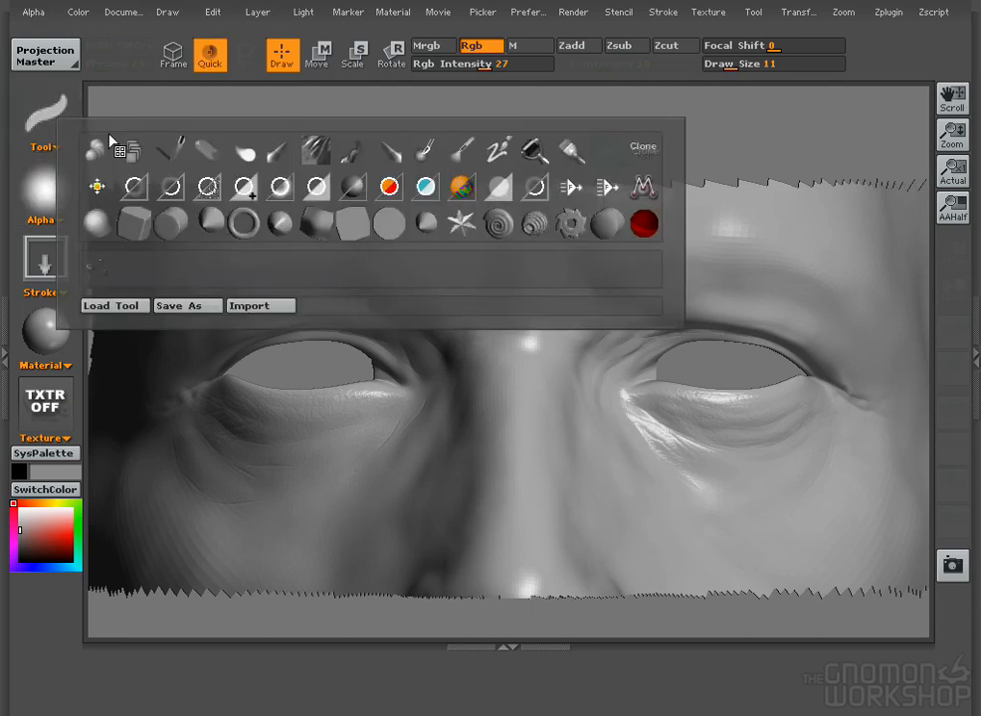
left_click(134, 186)
key("space")
left_click(595, 297)
left_click_drag(595, 298, 633, 281)
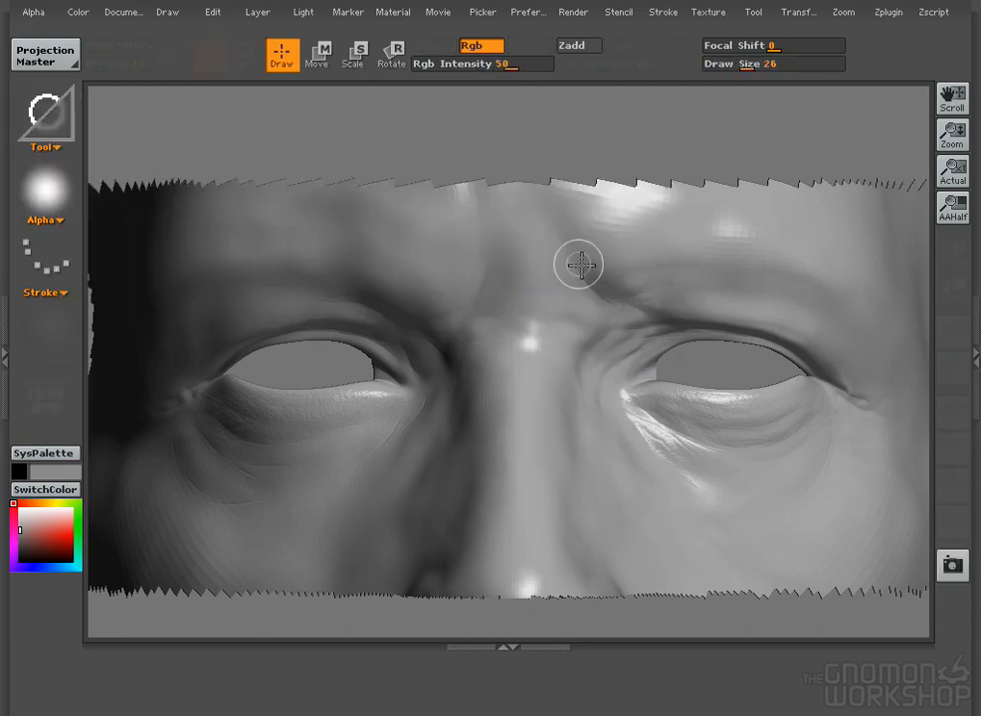
- Draw a dark grey frown crease beside the right-hand brow using the curved stroke brush with Draw Size 11 and Rgb Intensity 12
left_click(47, 112)
left_click(476, 156)
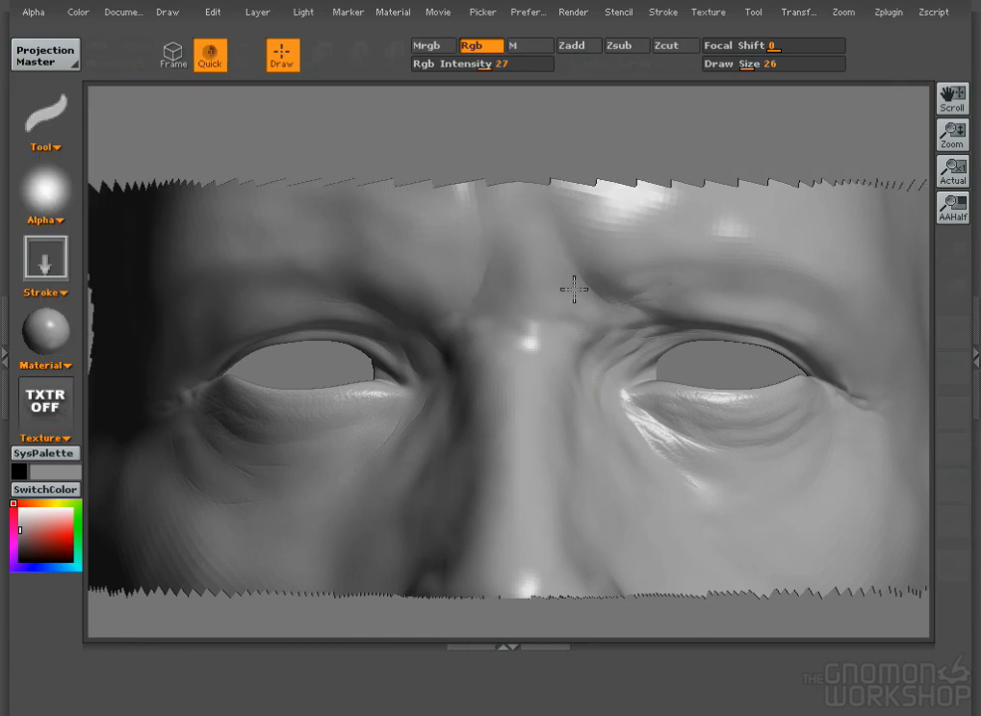
left_click_drag(25, 534, 20, 553)
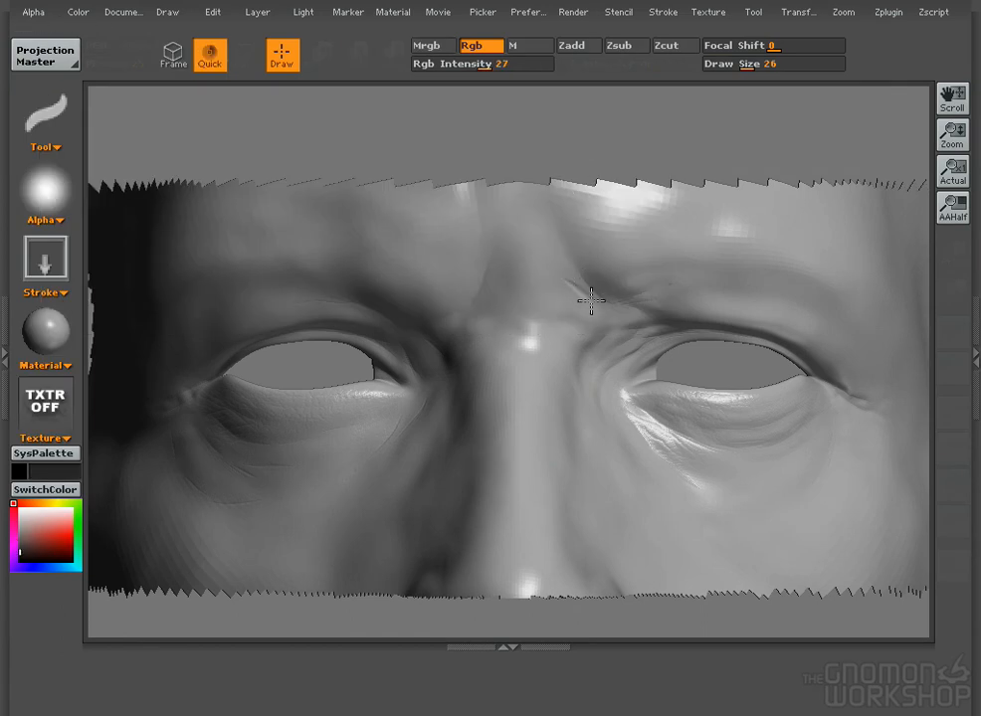
type("s1")
key("Return")
type("i12")
key("Return")
mouse_move(595, 291)
left_mouse_down()
mouse_move(607, 313)
mouse_move(617, 304)
mouse_move(601, 301)
left_mouse_up()
key("ctrl+z")
key("]")
left_click_drag(556, 233, 580, 277)
- Draw faint creases from the left-hand brow down beside the nose bridge with Rgb Intensity 6
left_click(446, 64)
left_click_drag(475, 304, 450, 343)
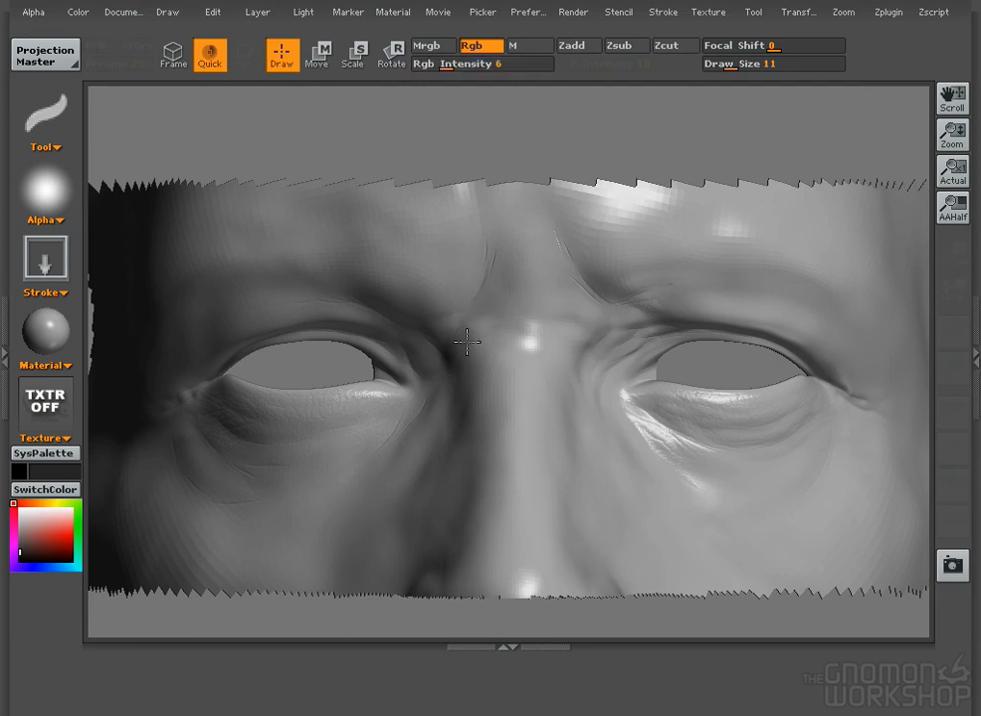
left_click_drag(450, 255, 447, 258)
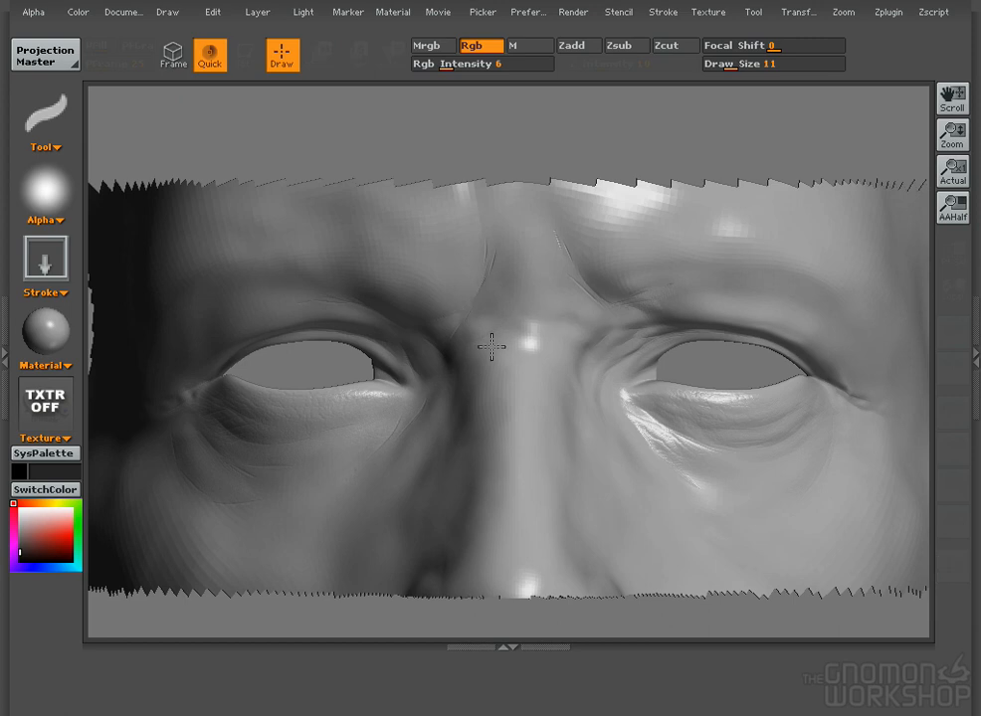
left_click_drag(453, 388, 456, 380)
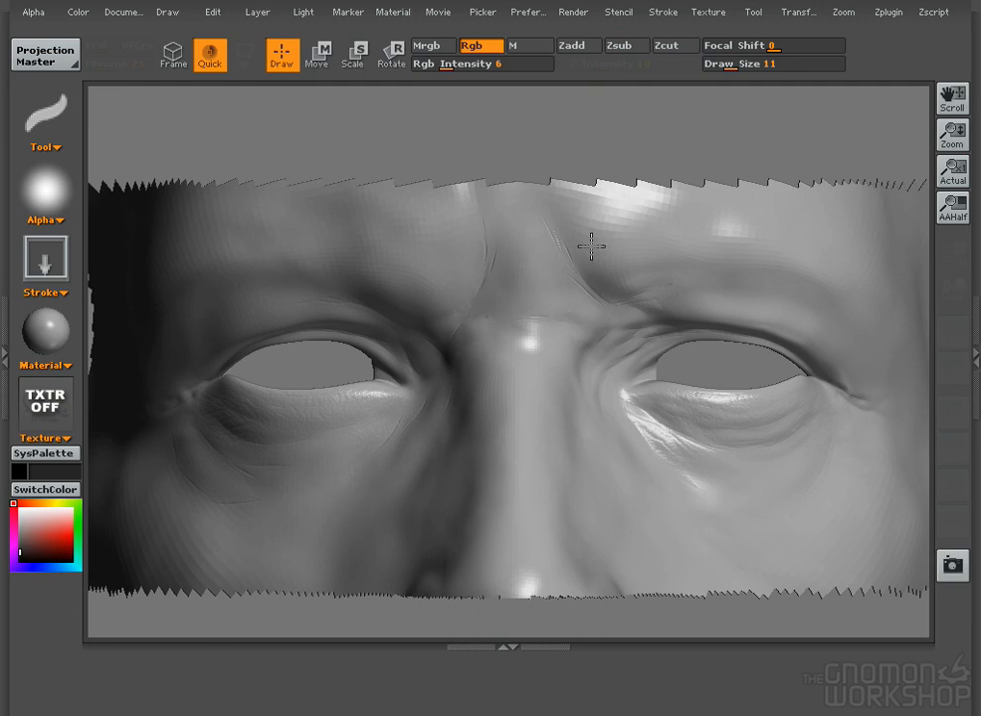
- Soften the new frown creases between the brows with the BlurBrush at Draw Size 26
left_click(56, 121)
left_click(112, 195)
key("space")
left_click(448, 271)
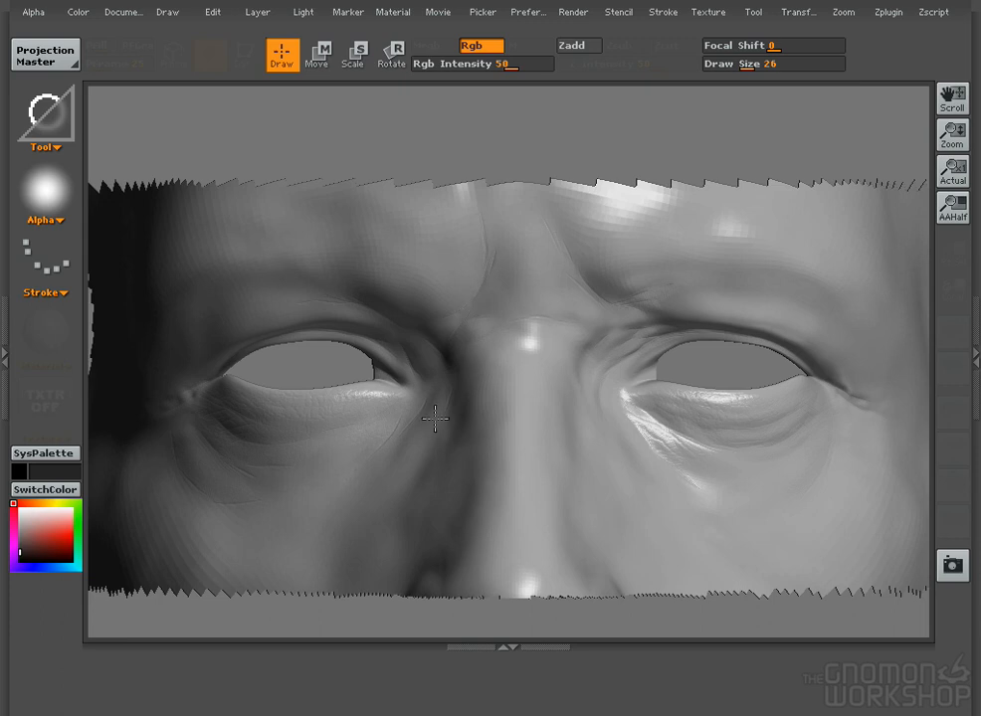
- Relight the head from the lower right and draw thin creases across the nose bridge with the curved stroke brush at Draw Size 4
left_click(45, 112)
left_click(593, 140)
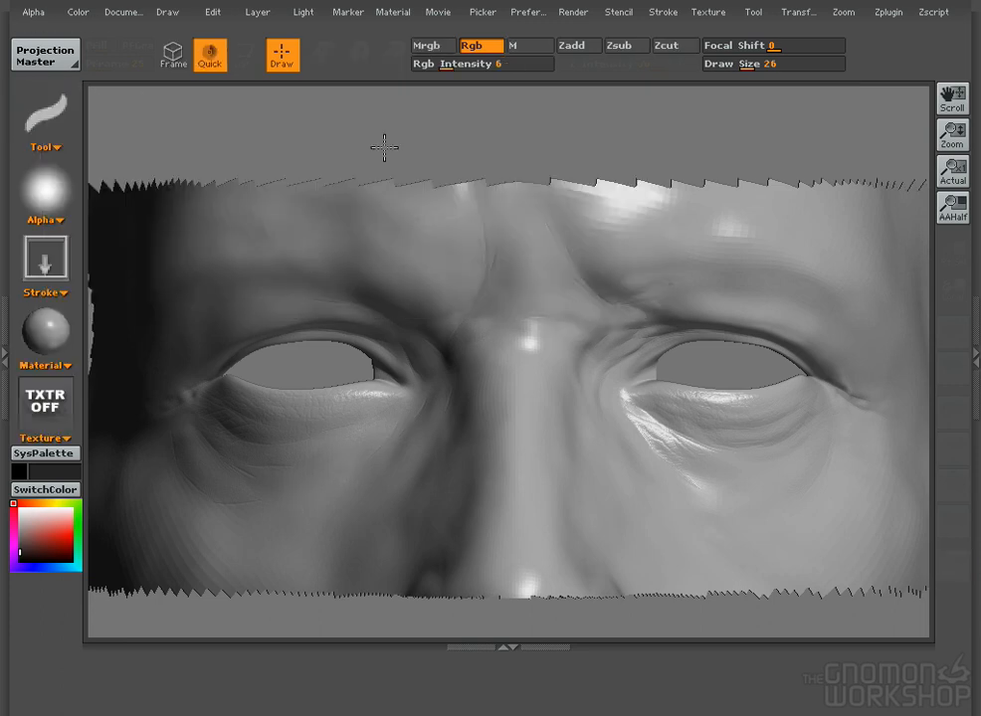
left_click(303, 11)
mouse_move(343, 85)
left_mouse_down()
mouse_move(335, 73)
mouse_move(358, 84)
mouse_move(354, 100)
left_mouse_up()
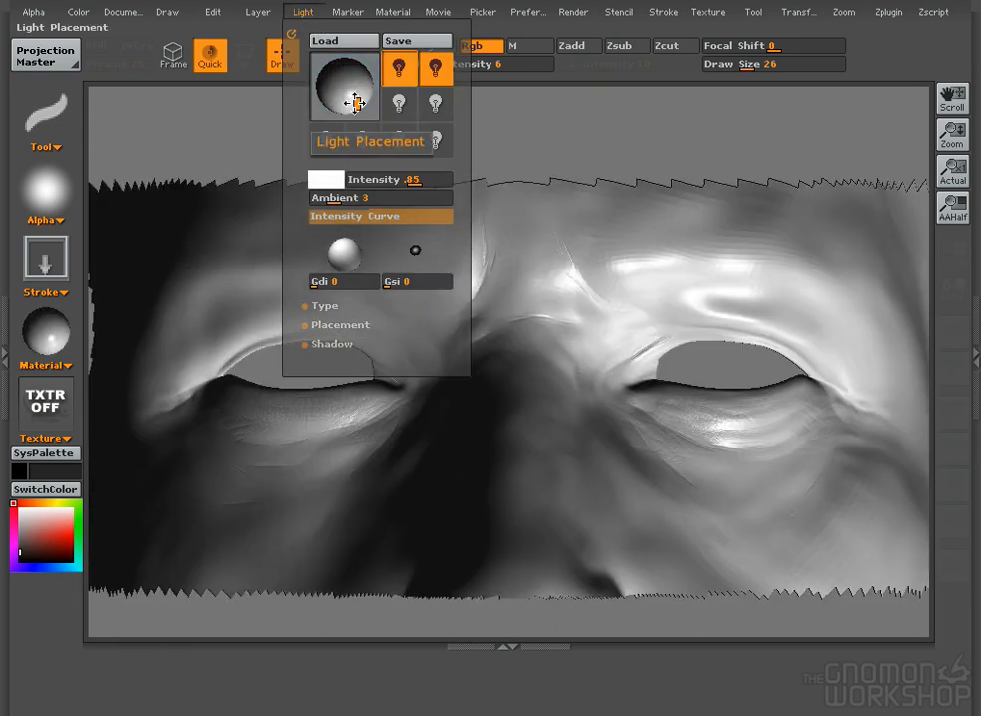
key("space")
left_click_drag(500, 303, 470, 317)
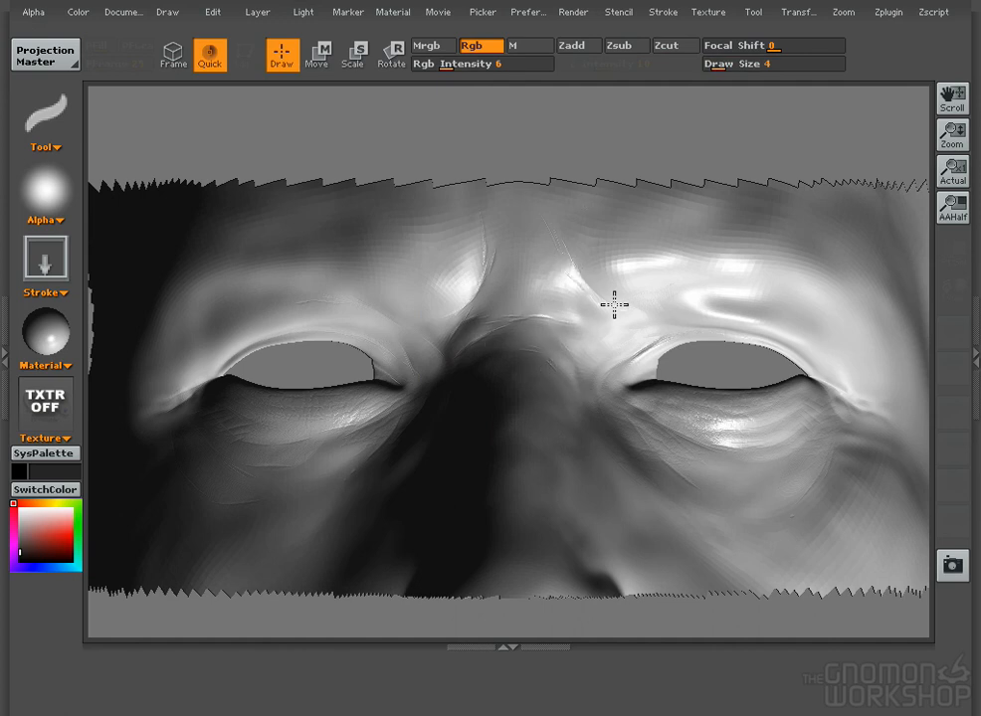
- Soften the creases across the nose bridge with the BlurBrush at Draw Size 20
left_click(45, 113)
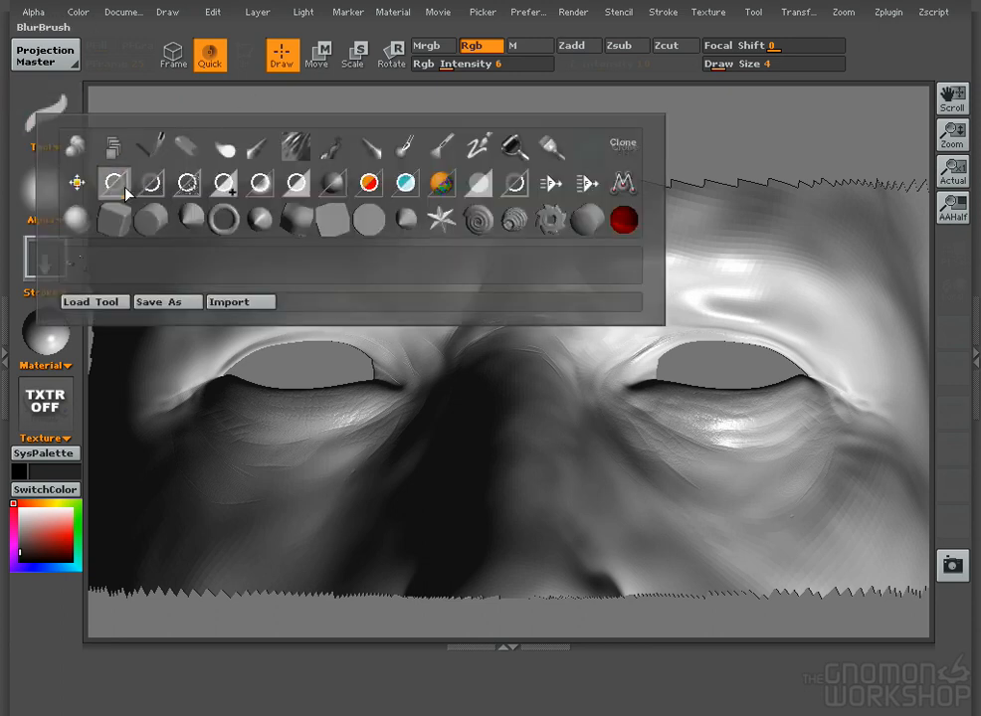
left_click(149, 199)
key("space")
mouse_move(505, 309)
left_mouse_down()
mouse_move(527, 323)
mouse_move(542, 370)
left_mouse_up()
key("space")
left_click_drag(507, 320, 518, 318)
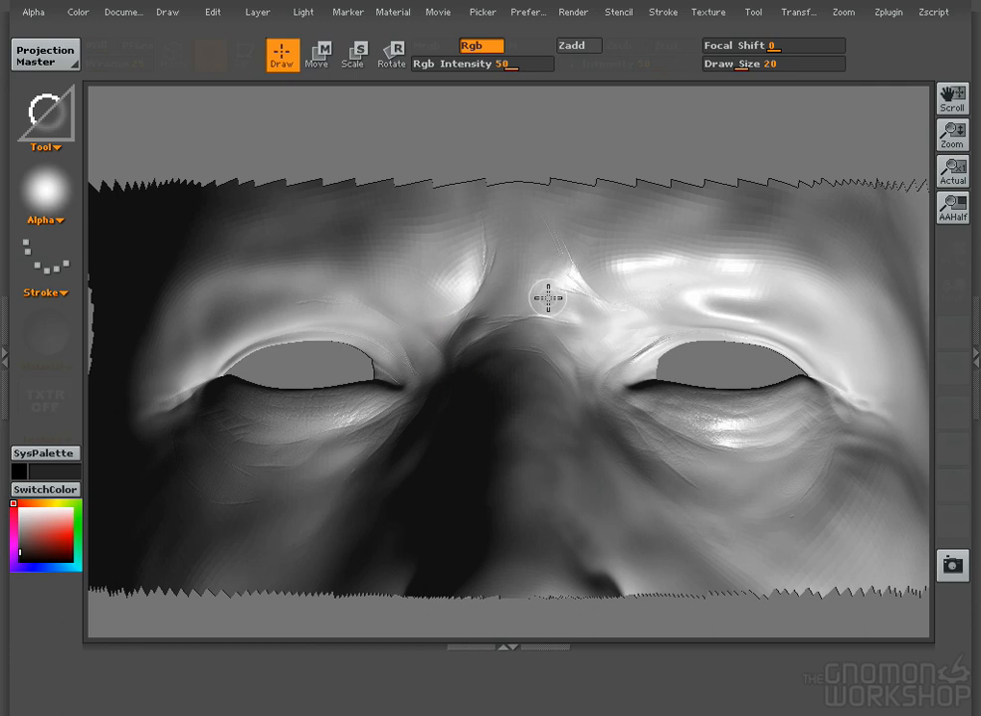
- Relight the head from the upper left and pick the painted detail back up onto the model with Projection Master
left_click(303, 12)
left_click(343, 82)
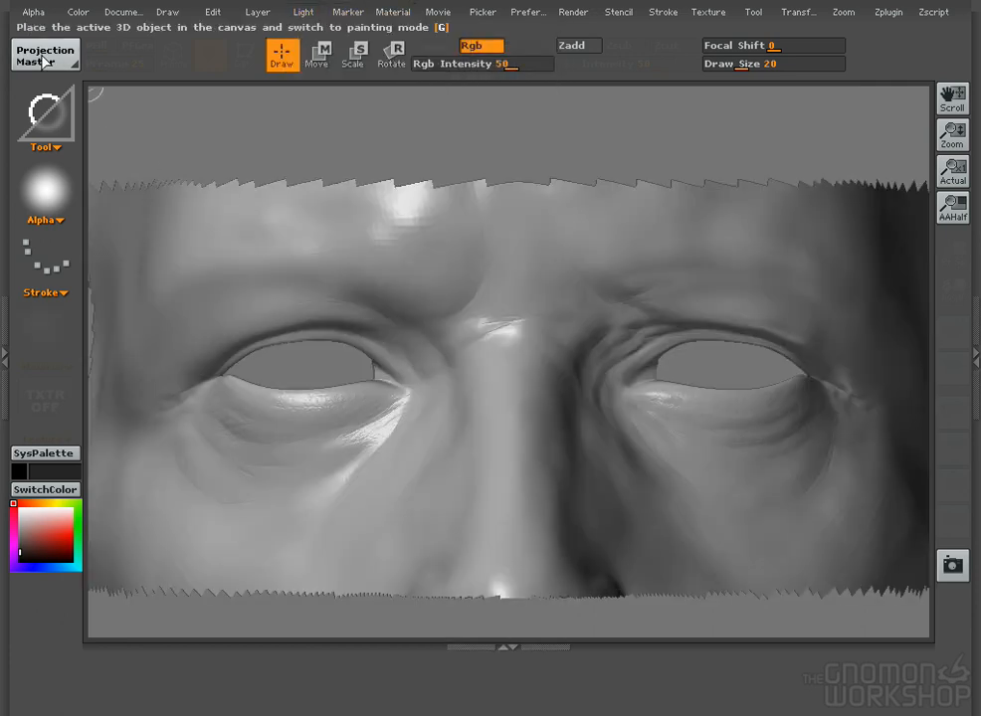
left_click(64, 55)
left_click(435, 548)
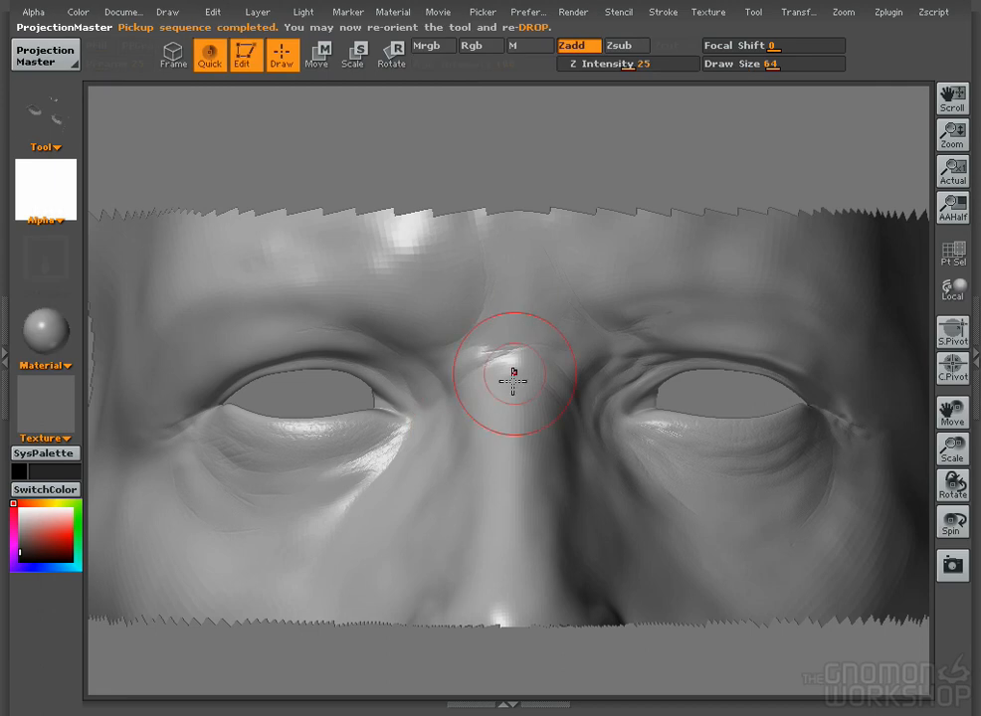
- Export the head texture to the geo_Head folder as geo_wrinkles.bmp_B01.PSD in Photoshop format
left_click(62, 129)
left_click(45, 403)
left_click(159, 581)
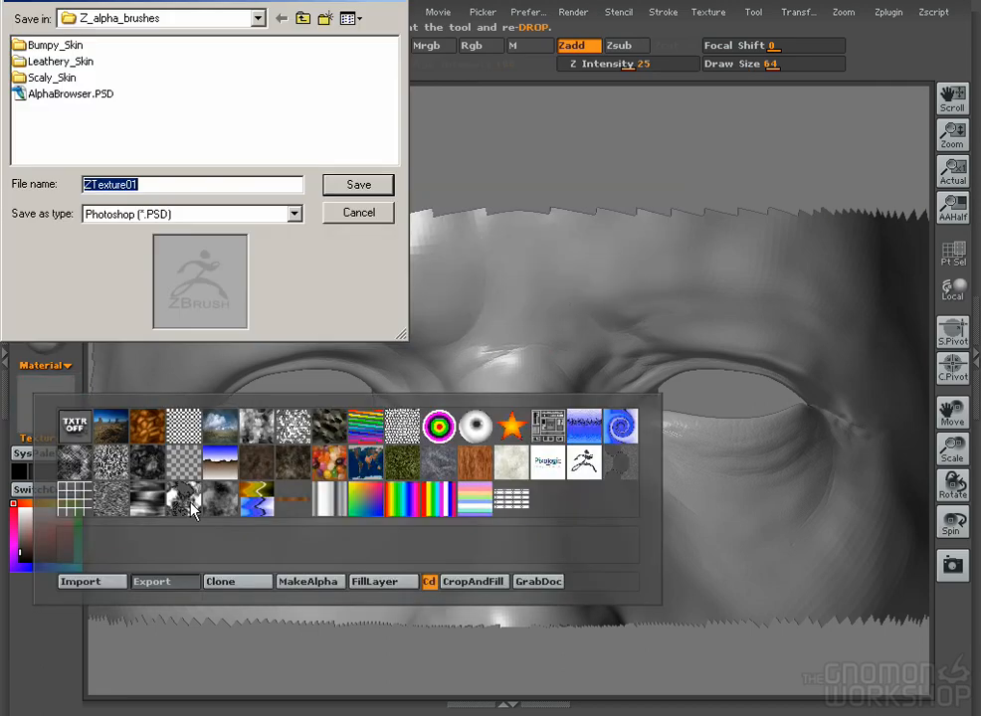
left_click(297, 19)
left_click(297, 19)
double_click(37, 43)
double_click(55, 62)
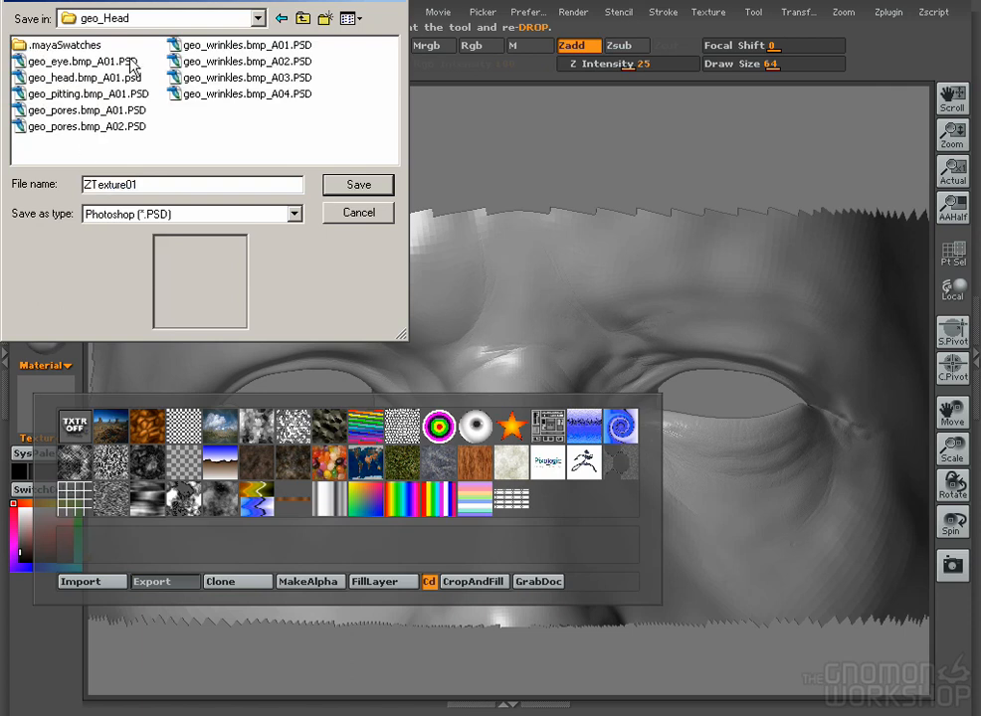
left_click(225, 95)
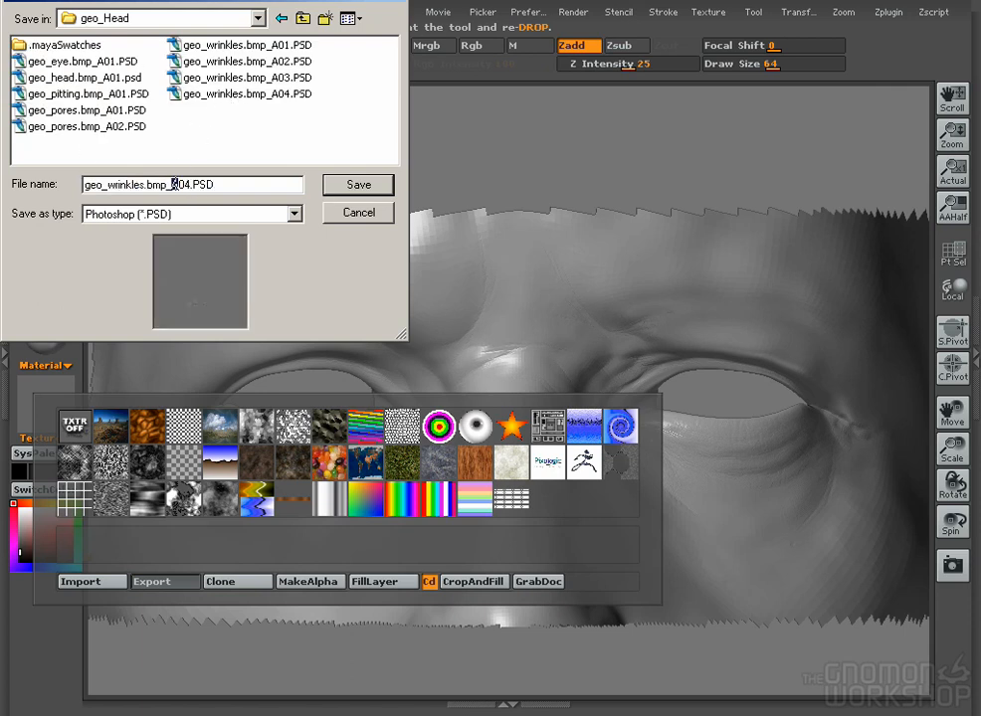
left_click(358, 184)
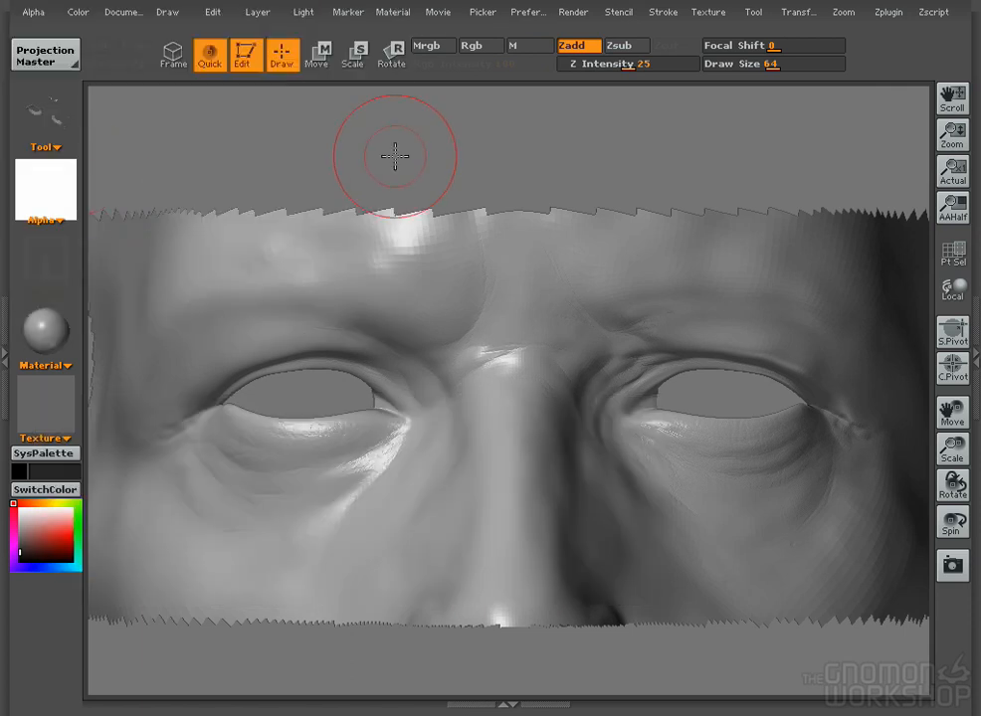
left_click_drag(530, 174, 505, 144, "alt")
mouse_move(467, 204)
left_mouse_down("alt")
mouse_move(467, 147)
mouse_move(465, 219)
mouse_move(479, 190)
mouse_move(450, 195)
mouse_move(458, 212)
left_mouse_up("alt")
left_click_drag(381, 245, 569, 263)
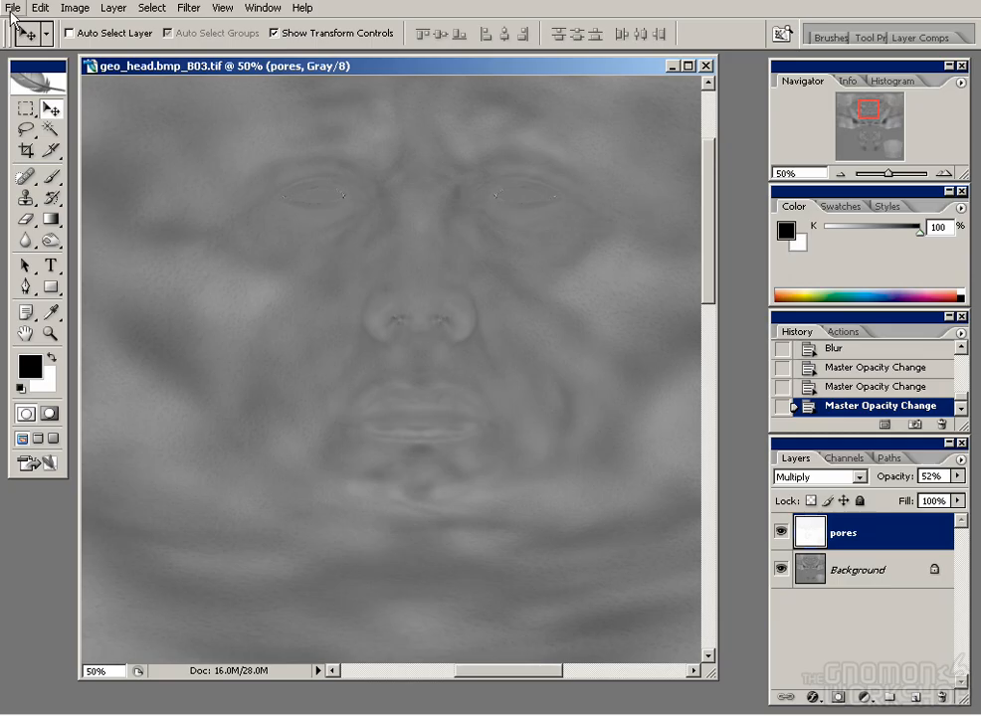
- Switch to Photoshop, open geo_wrinkles.bmp_B01.PSD, and flip its canvas vertically
left_click(14, 8)
left_click(40, 42)
double_click(428, 396)
left_click(74, 7)
mouse_move(149, 182)
left_click(318, 273)
left_click(361, 293)
left_click(492, 274)
- Enlarge the brush, sample the light grey of the left-hand eye bag, and paint over the wrinkles there
double_click(50, 333)
left_click_drag(303, 167, 311, 326)
left_click_drag(338, 129, 362, 300)
left_click_drag(398, 149, 416, 376)
left_click_drag(598, 593, 816, 669)
left_click_drag(373, 403, 556, 406)
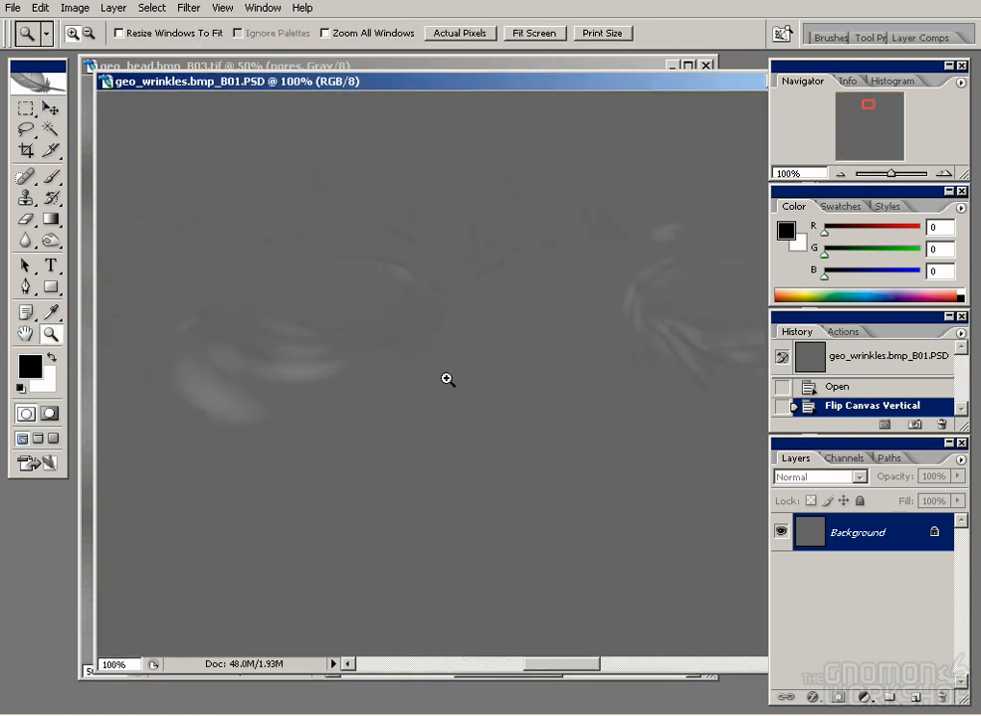
key("b")
key("bracketright")
key("bracketright")
key("bracketright")
left_click(824, 38)
mouse_move(217, 376)
left_mouse_down()
mouse_move(235, 398)
mouse_move(201, 425)
mouse_move(226, 408)
mouse_move(360, 382)
left_mouse_up()
left_click(224, 415, "alt")
mouse_move(306, 403)
left_mouse_down()
mouse_move(429, 353)
mouse_move(446, 316)
left_mouse_up()
- Smudge the creases between the brows and across the nose bridge with a 13 px Smudge tool at 50% strength
key("ctrl+plus")
key("ctrl+plus")
left_click_drag(391, 204, 492, 460)
left_click_drag(509, 233, 273, 433)
mouse_move(533, 376)
left_mouse_down()
mouse_move(488, 334)
mouse_move(447, 318)
left_mouse_up()
left_click_drag(657, 328, 681, 421)
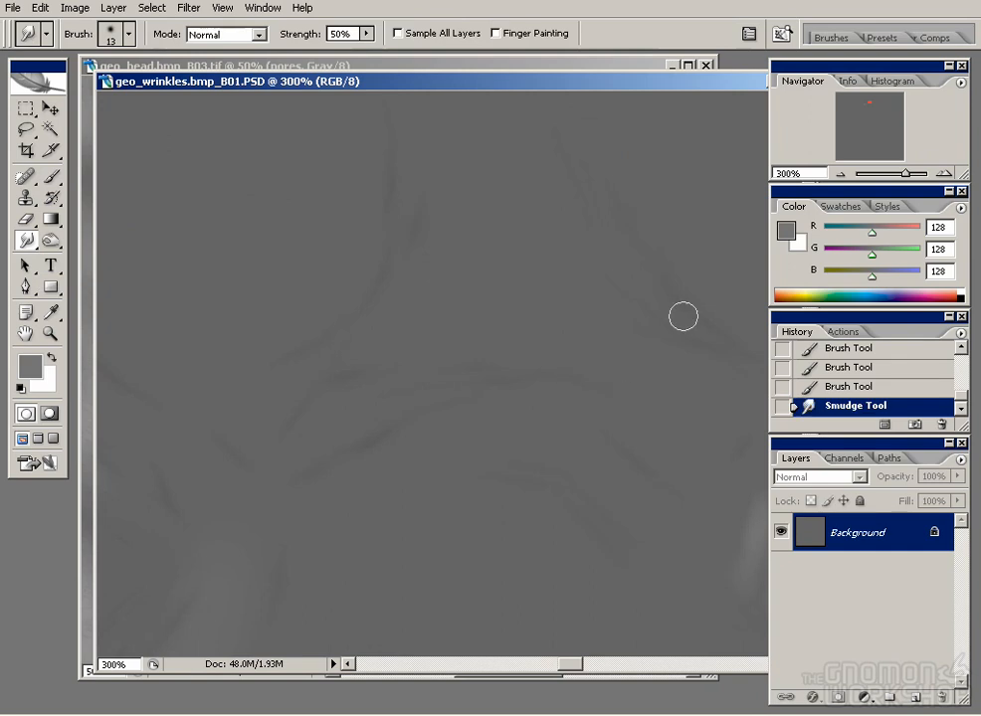
mouse_move(623, 401)
left_mouse_down()
mouse_move(656, 483)
mouse_move(577, 481)
left_mouse_up()
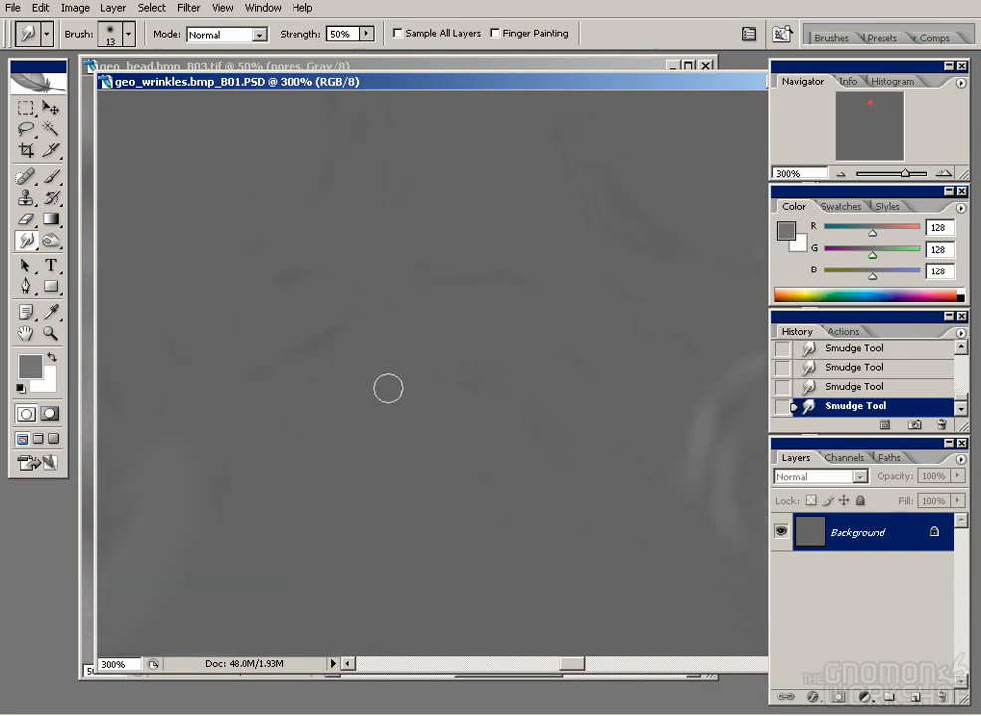
left_click_drag(238, 386, 297, 373)
left_click_drag(231, 310, 262, 382)
left_click_drag(427, 199, 444, 340)
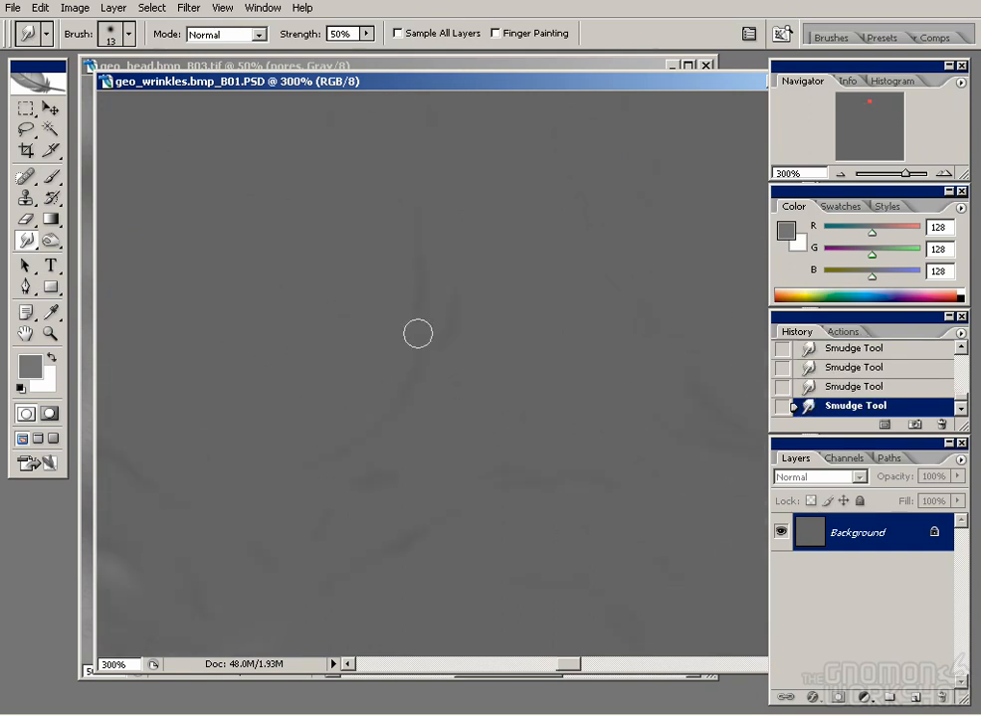
left_click_drag(557, 242, 493, 246)
- Smudge the wrinkles at the outer corner and beneath the left-hand eye with the 13 px brush
left_click_drag(745, 508, 560, 390)
left_click_drag(199, 393, 631, 365)
left_click_drag(269, 355, 459, 379)
left_click_drag(258, 382, 538, 274)
left_click_drag(283, 418, 453, 316)
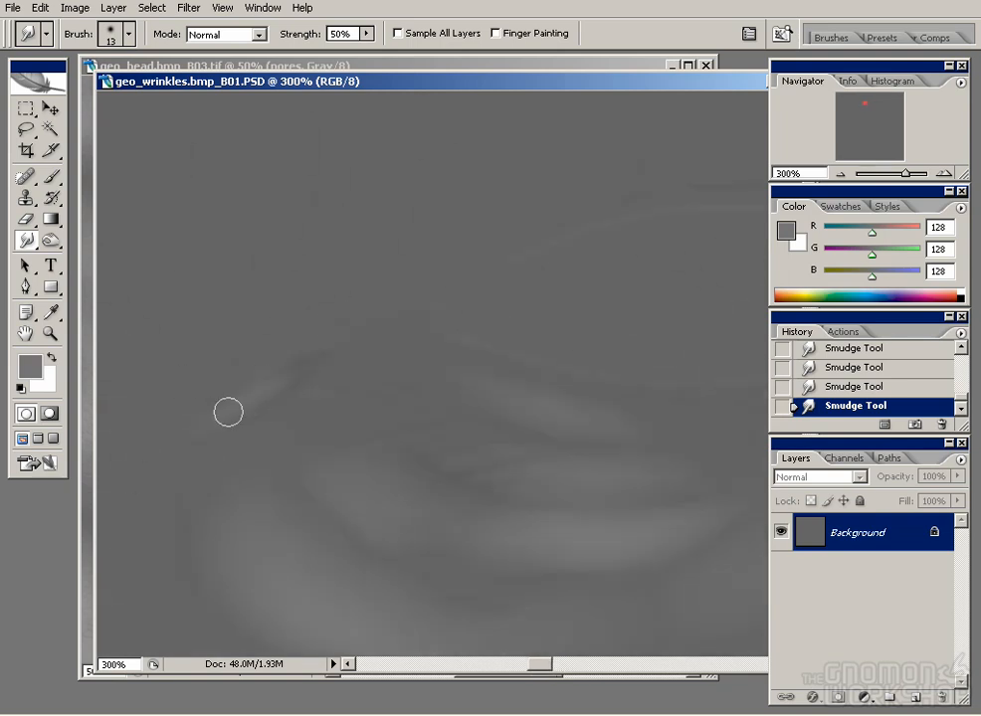
left_click_drag(197, 491, 175, 319)
left_click_drag(599, 449, 532, 478)
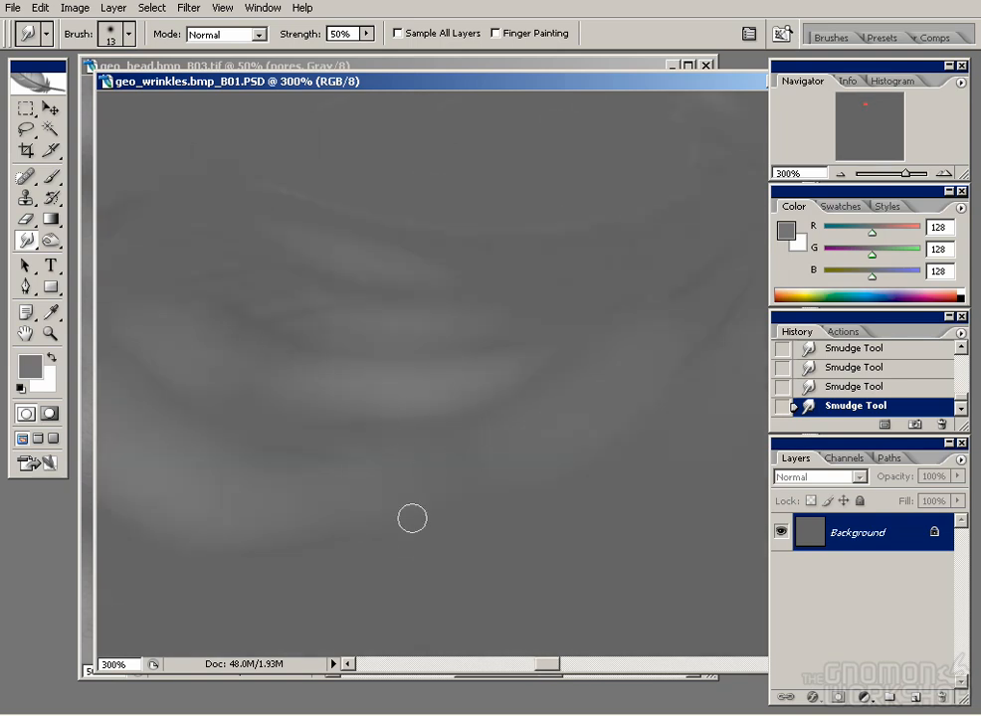
- Smudge the rest of the eye bag wrinkles through to the right-hand eye, enlarging the smudge brush to 30 px
mouse_move(687, 370)
left_mouse_down()
mouse_move(529, 411)
mouse_move(464, 442)
left_mouse_up()
left_click_drag(652, 309, 402, 390)
mouse_move(731, 368)
left_mouse_down()
mouse_move(307, 433)
mouse_move(207, 334)
left_mouse_up()
mouse_move(681, 294)
left_mouse_down()
mouse_move(578, 341)
mouse_move(403, 233)
left_mouse_up()
left_click_drag(473, 400, 386, 320)
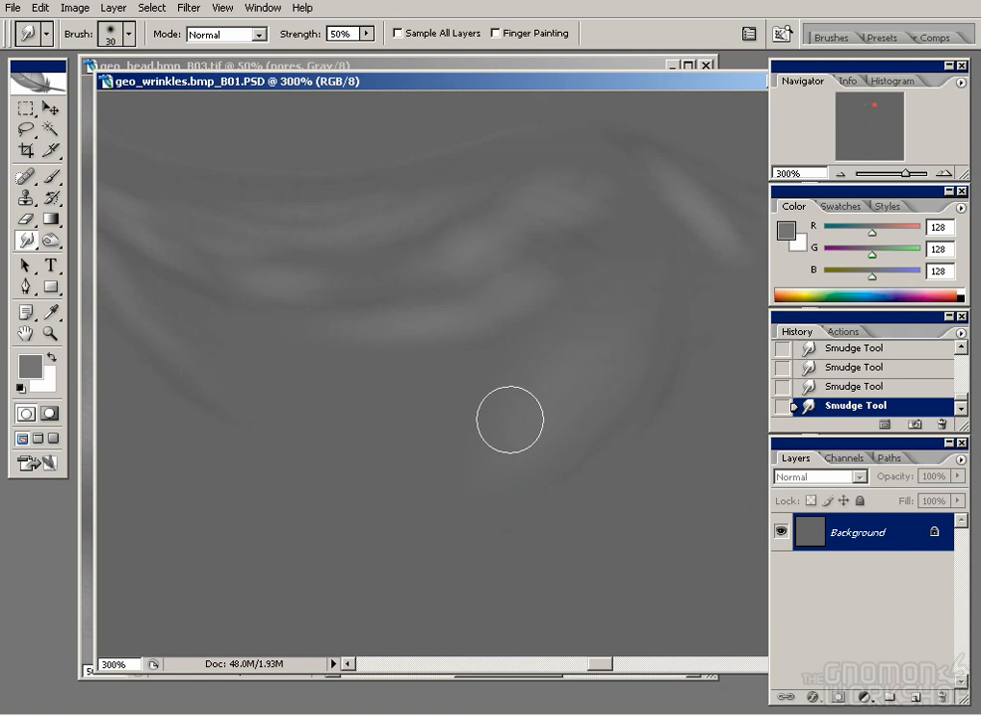
left_click_drag(721, 288, 566, 364)
- Sample the base grey with the Brush tool and paint over the edges of the wrinkles beneath the right-hand eye
key("n")
key("b")
left_click(607, 428, "alt")
left_click_drag(606, 398, 629, 358)
mouse_move(629, 359)
left_mouse_down()
mouse_move(597, 420)
mouse_move(542, 368)
left_mouse_up()
left_click_drag(257, 346, 351, 372)
left_click_drag(251, 429, 352, 404)
- Set the brush to 50 px and 100% opacity and paint the base grey over leftover marks around the eyes
key("ctrl+minus")
key("ctrl+minus")
left_click_drag(339, 338, 431, 381)
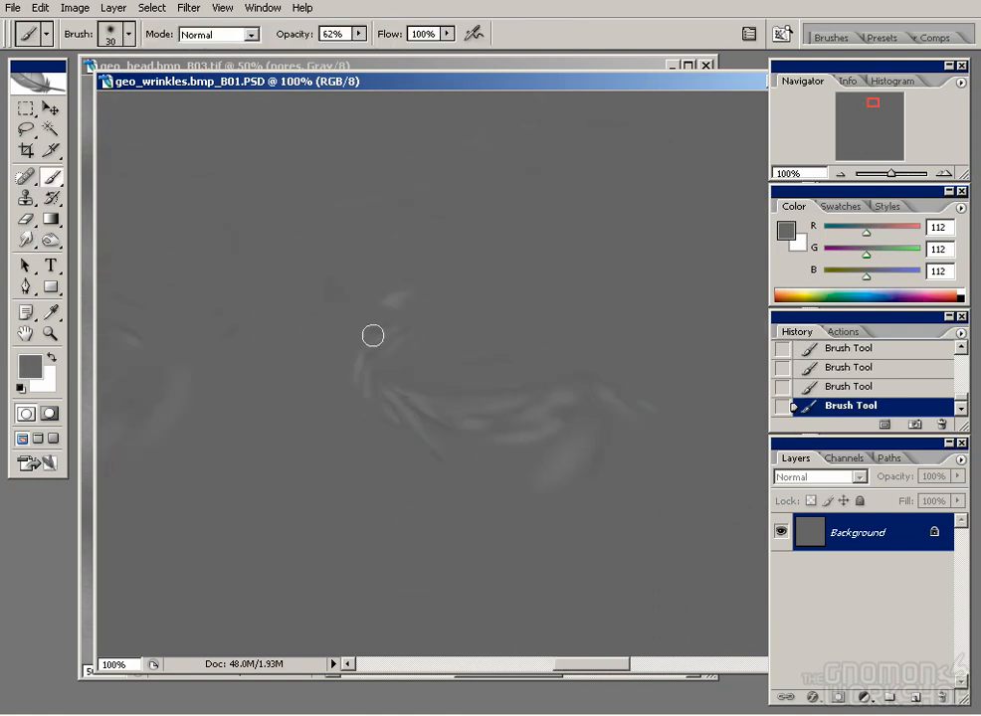
key("ctrl+plus")
key("ctrl+plus")
key("ctrl+minus")
key("ctrl+minus")
key("ctrl+plus")
key("ctrl+plus")
key("Return")
mouse_move(359, 34)
left_mouse_down()
mouse_move(368, 47)
mouse_move(406, 51)
left_mouse_up()
left_click_drag(234, 173, 381, 297)
key("ctrl+minus")
key("ctrl+minus")
left_click_drag(382, 425, 491, 342)
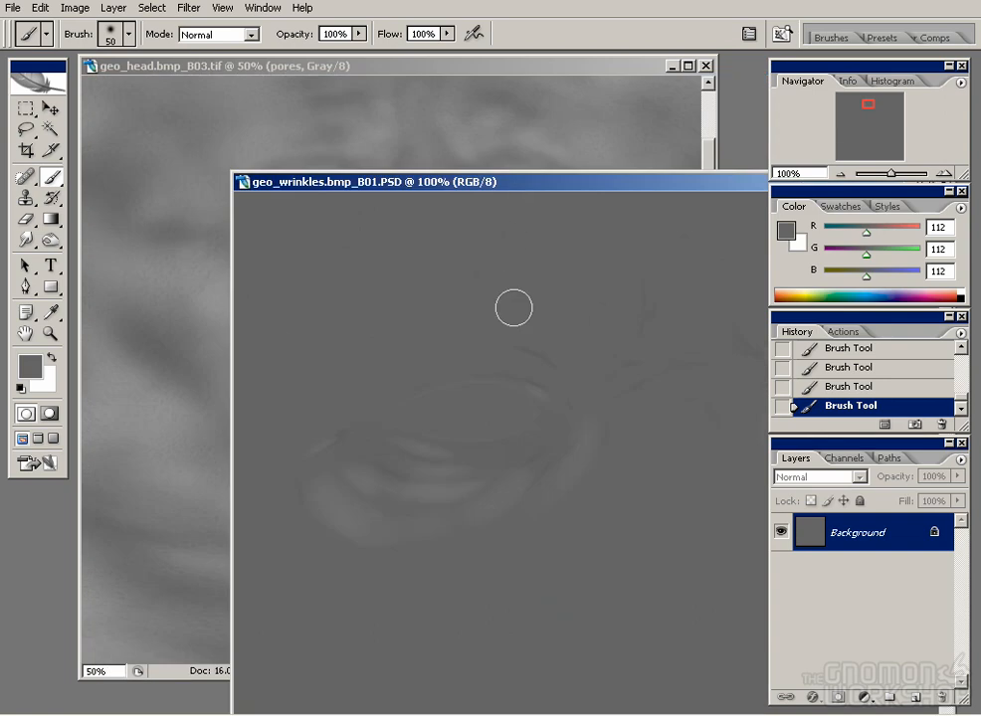
- Copy the wrinkle map into the head map as a layer beneath the pores layer, with its blending mode set to Overlay
key("v")
left_click_drag(856, 529, 856, 589)
left_click(818, 477)
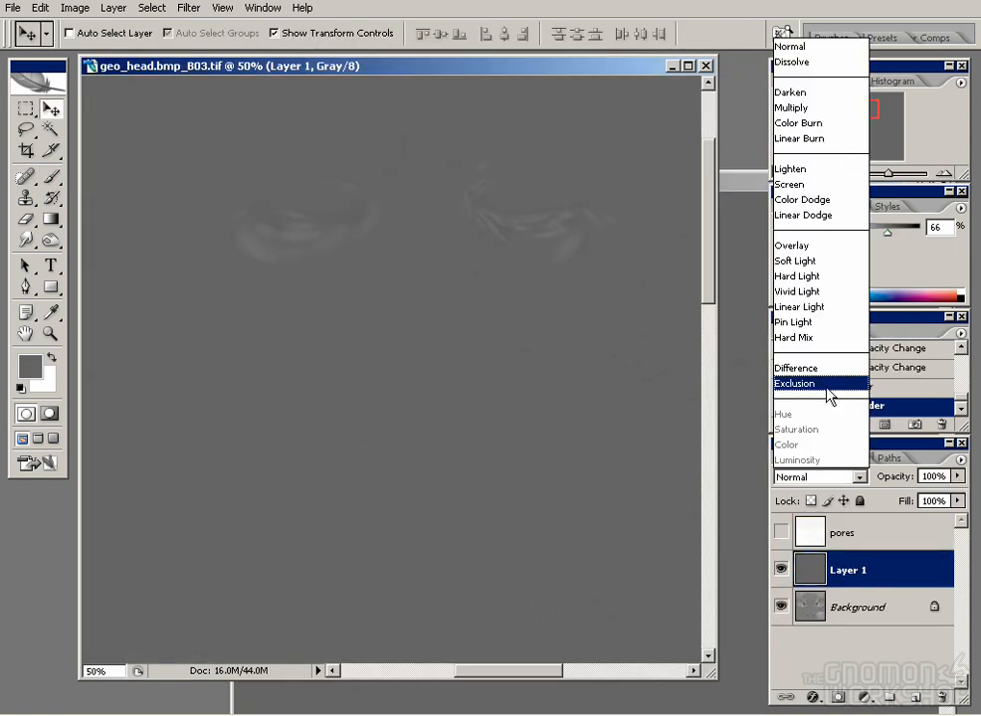
left_click(802, 243)
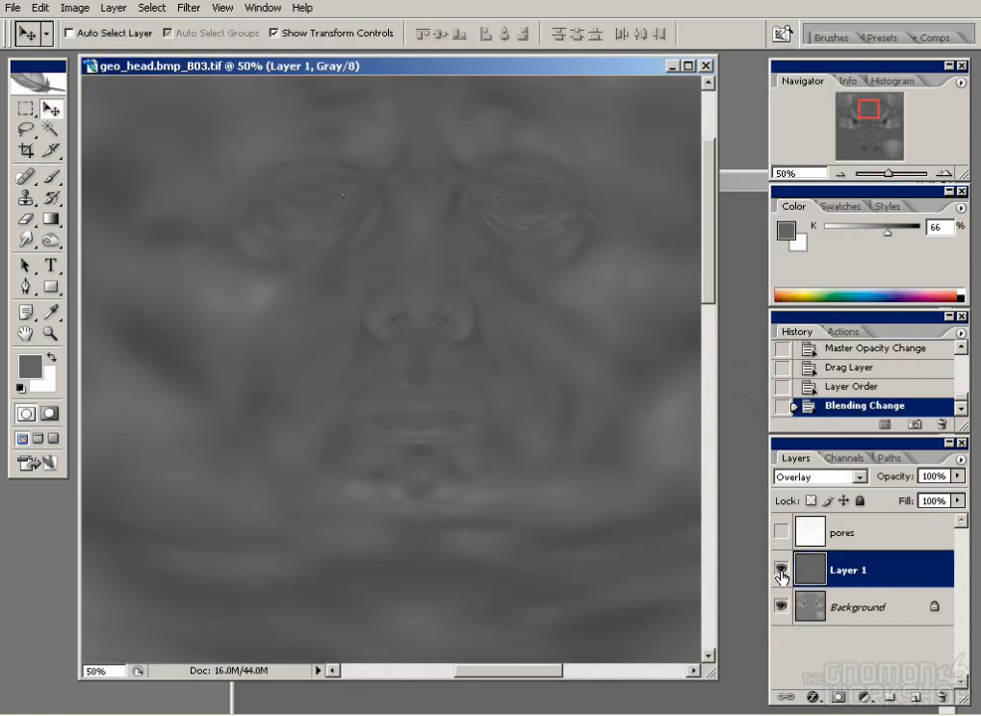
left_click(743, 181)
left_click_drag(580, 190, 436, 174)
left_click(76, 9)
left_click(155, 139)
key("Escape")
left_click(84, 9)
mouse_move(110, 53)
left_click(274, 53)
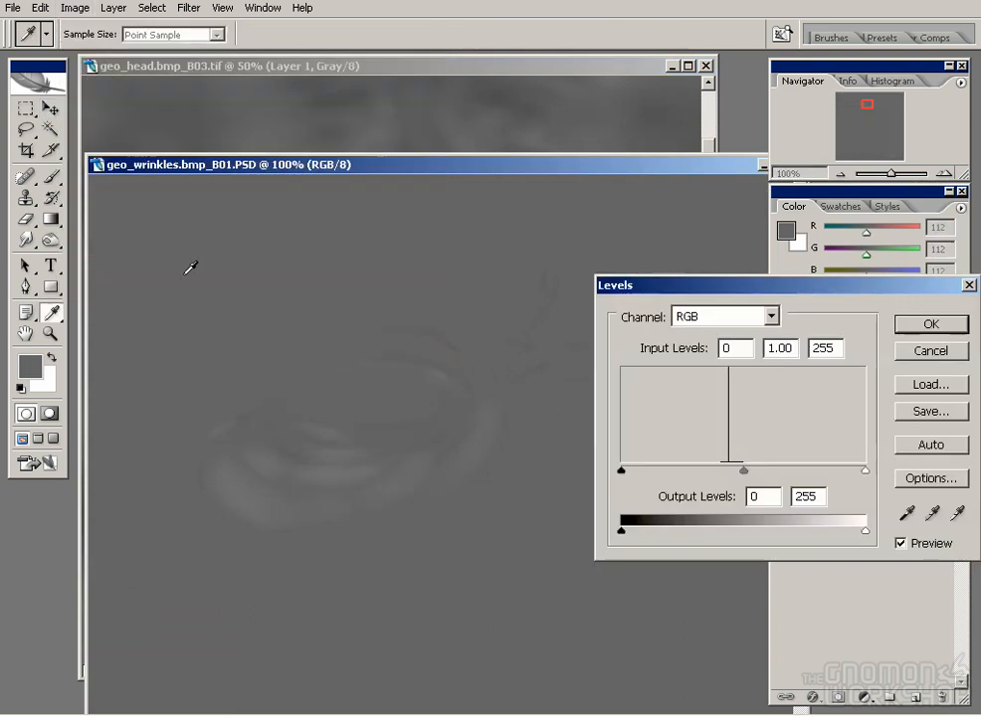
left_click_drag(767, 286, 431, 274)
left_click(619, 340)
key("v")
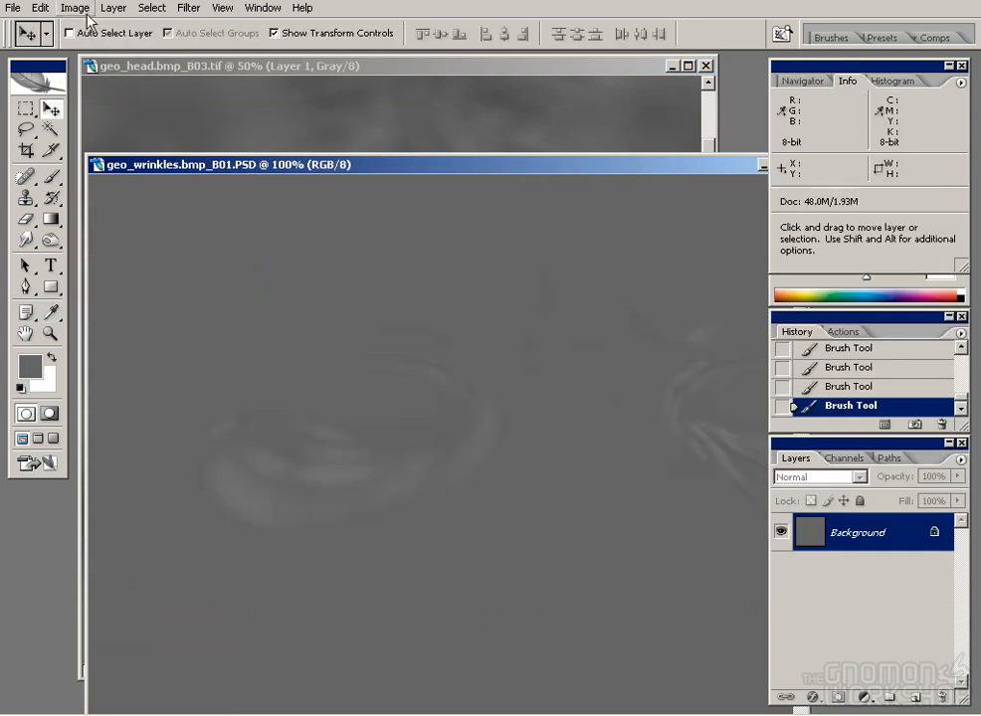
left_click(845, 279)
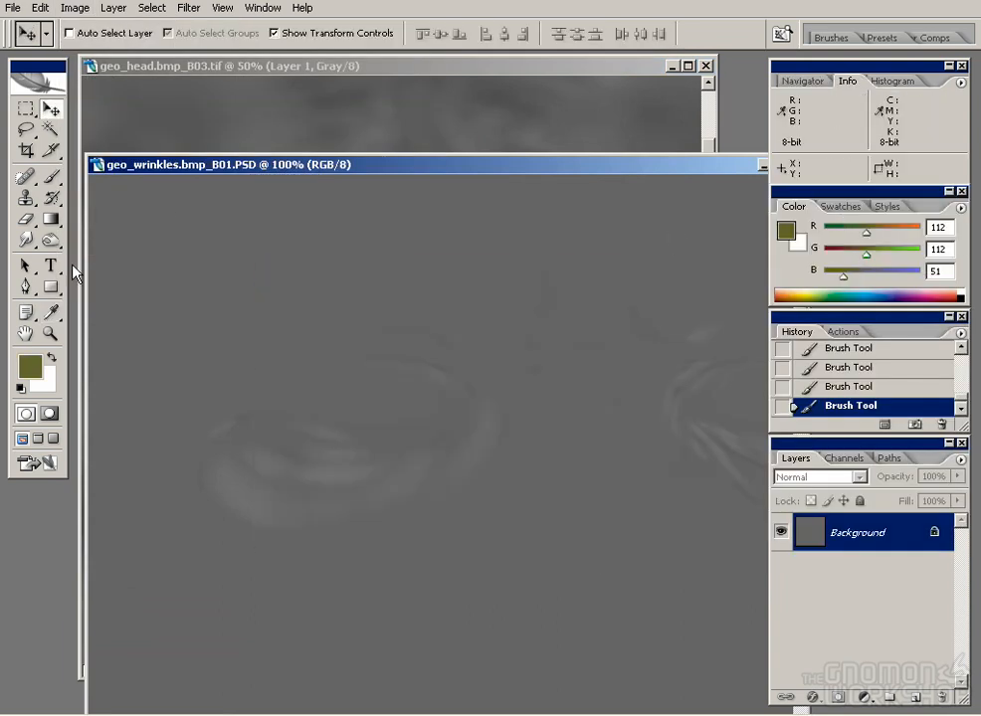
- Brighten the wrinkle map with Levels by lowering the white input level to about 226
left_click(75, 7)
left_click(277, 52)
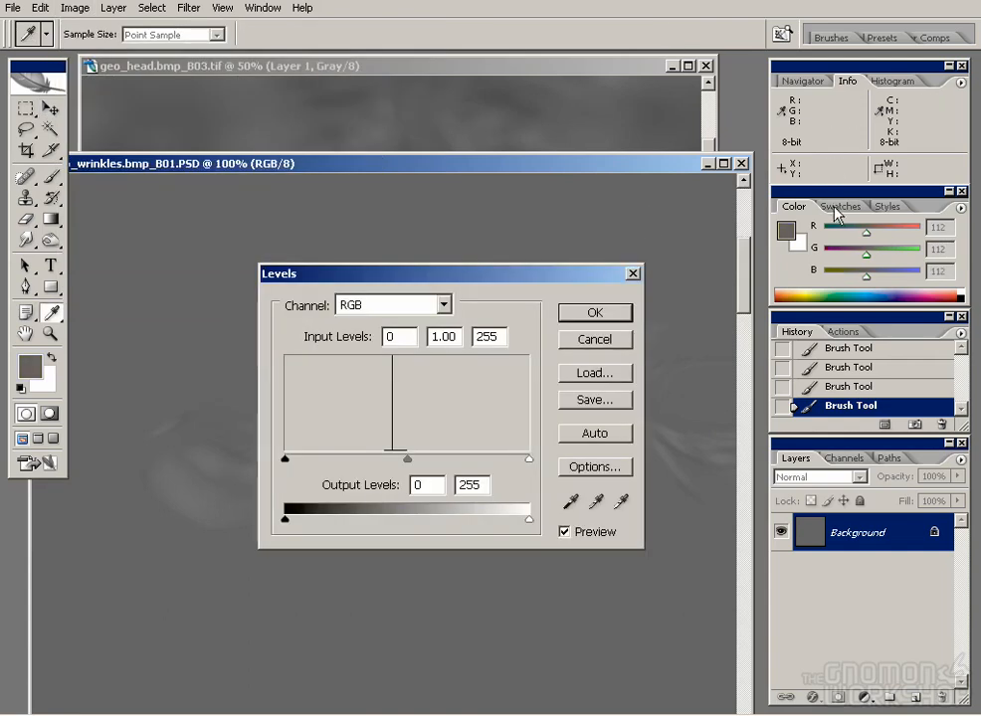
left_click_drag(528, 460, 505, 461)
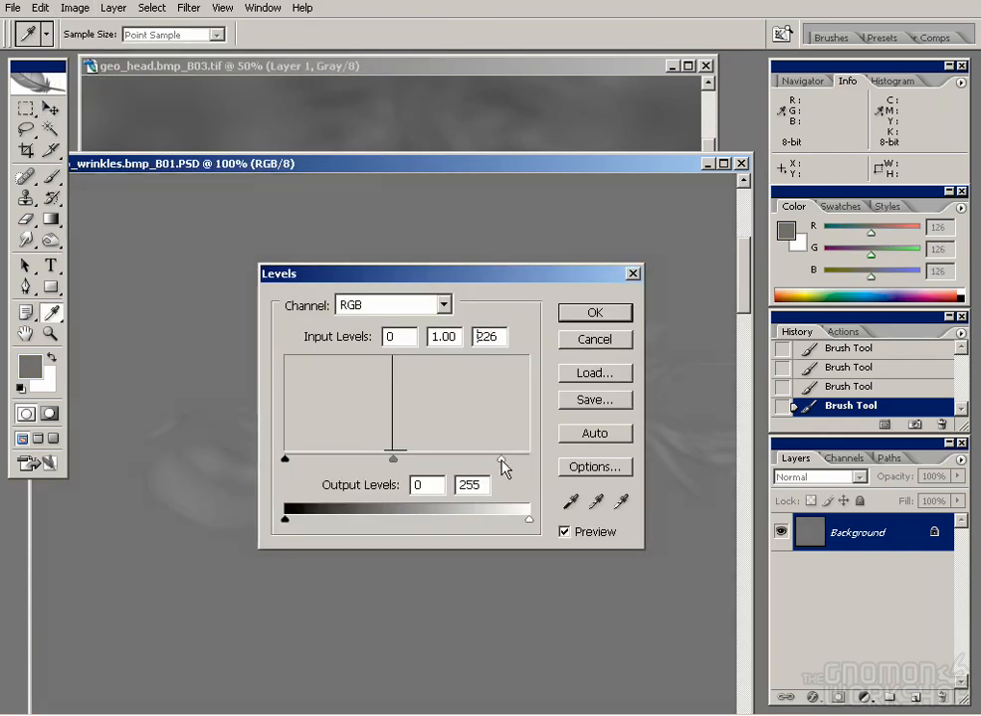
left_click(595, 313)
- Replace the wrinkle layer in the head map with the brightened wrinkle map and set the new layer's blending mode to Overlay
key("v")
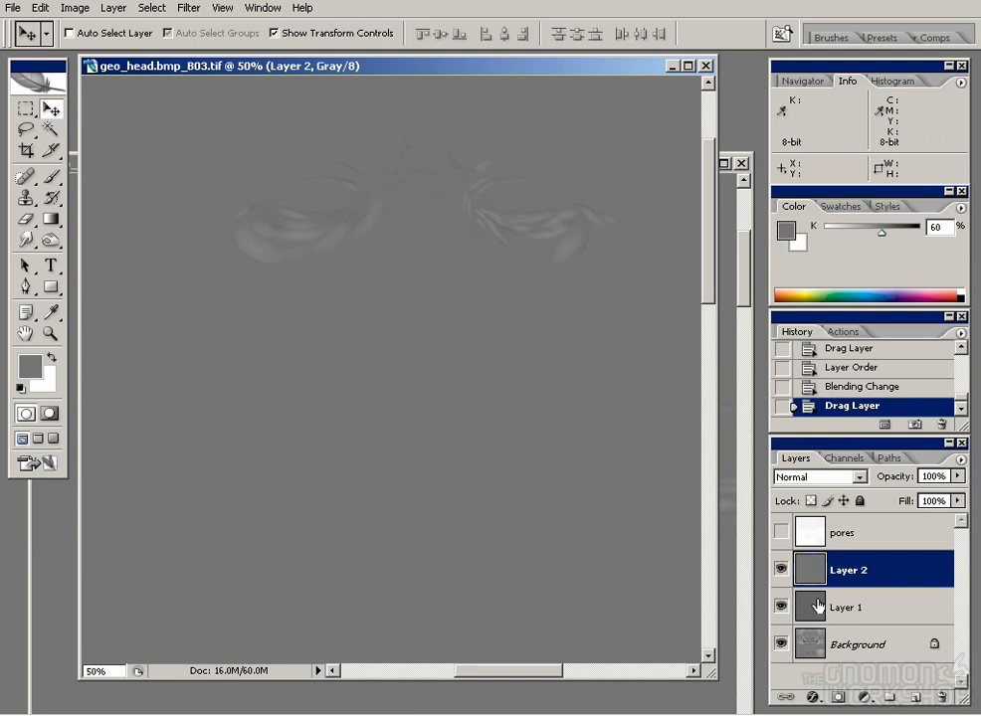
key("Delete")
left_click(816, 477)
left_click(799, 261)
- Compare the eye area of the head map with the wrinkle layer switched on and off
left_click(782, 572)
key("ctrl+plus")
key("ctrl+plus")
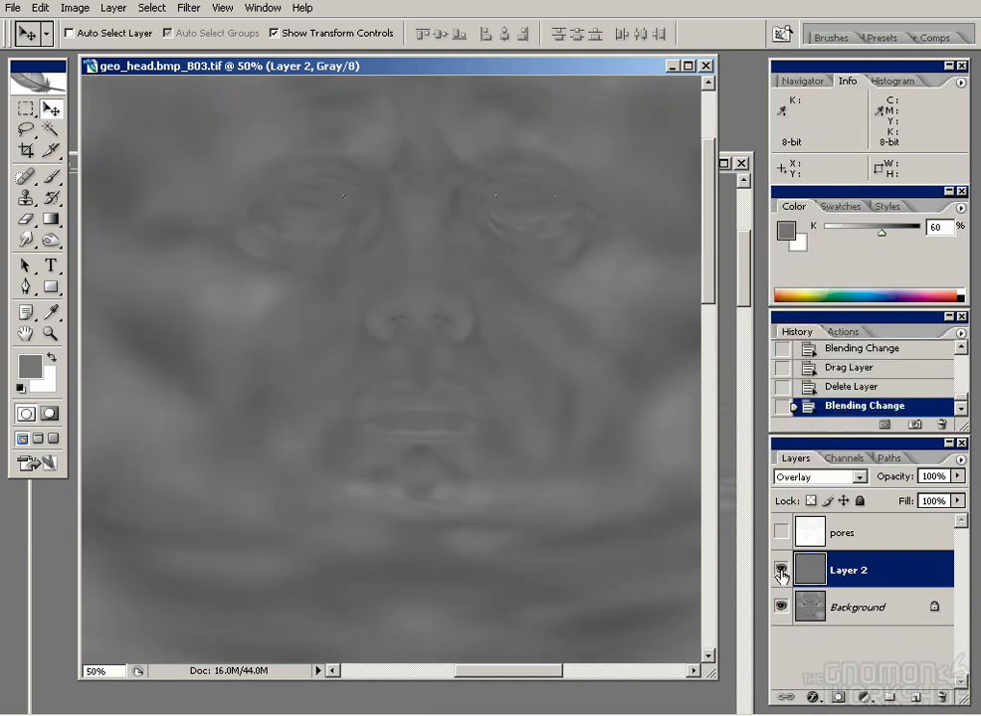
left_click_drag(416, 232, 467, 426)
key("ctrl+minus")
left_click(782, 571)
left_click(782, 571)
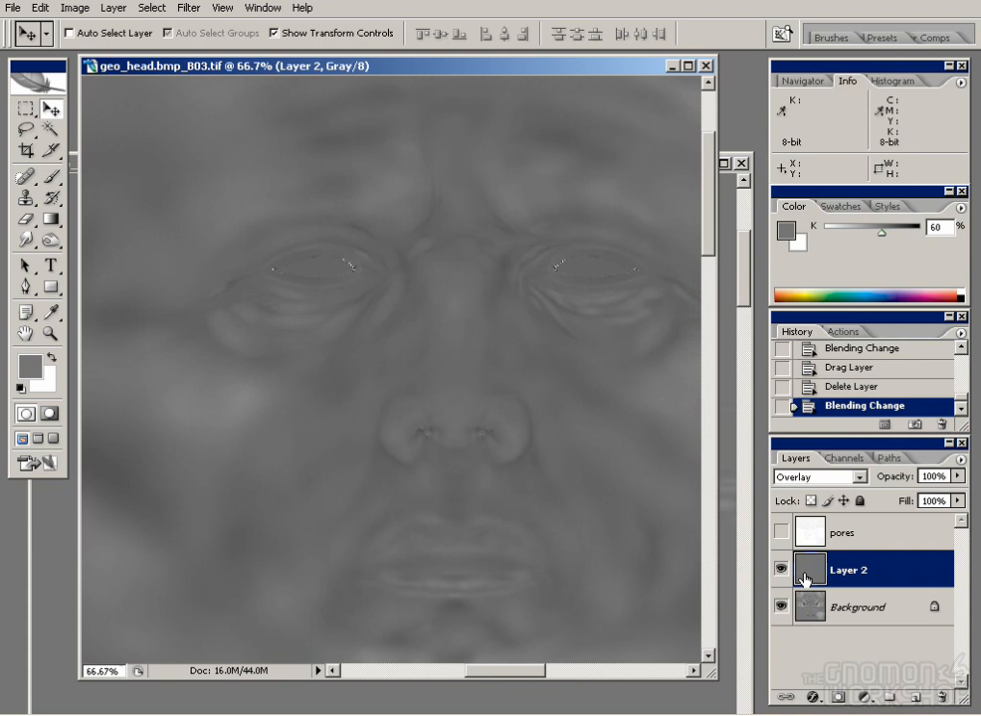
- Try Soft Light blending on the wrinkle layer and return it to Overlay
left_click(815, 476)
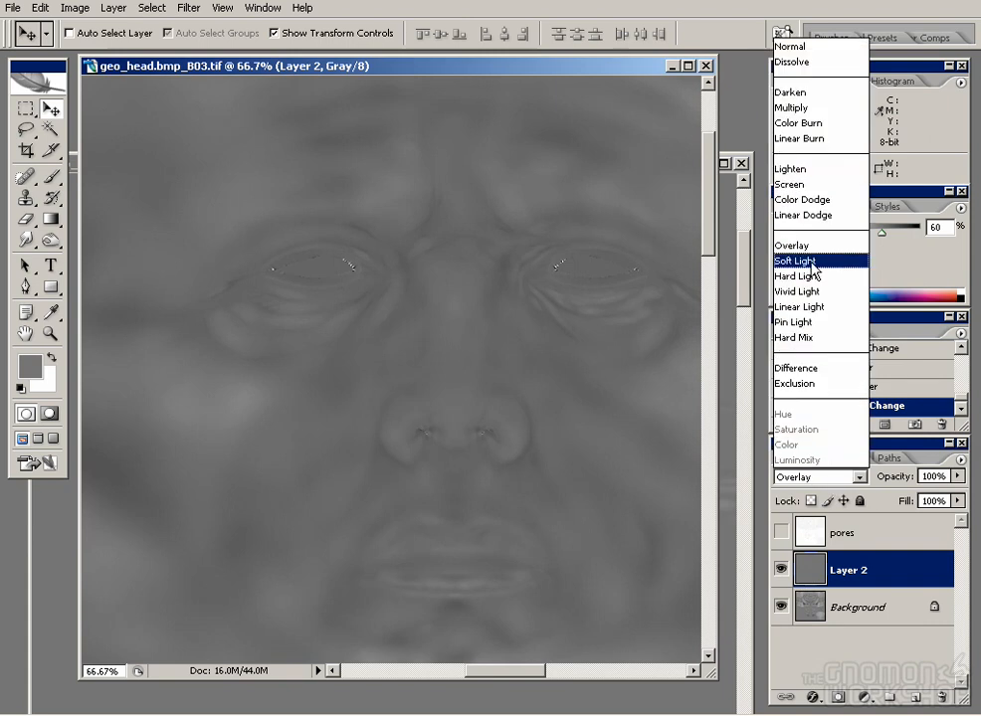
left_click(798, 259)
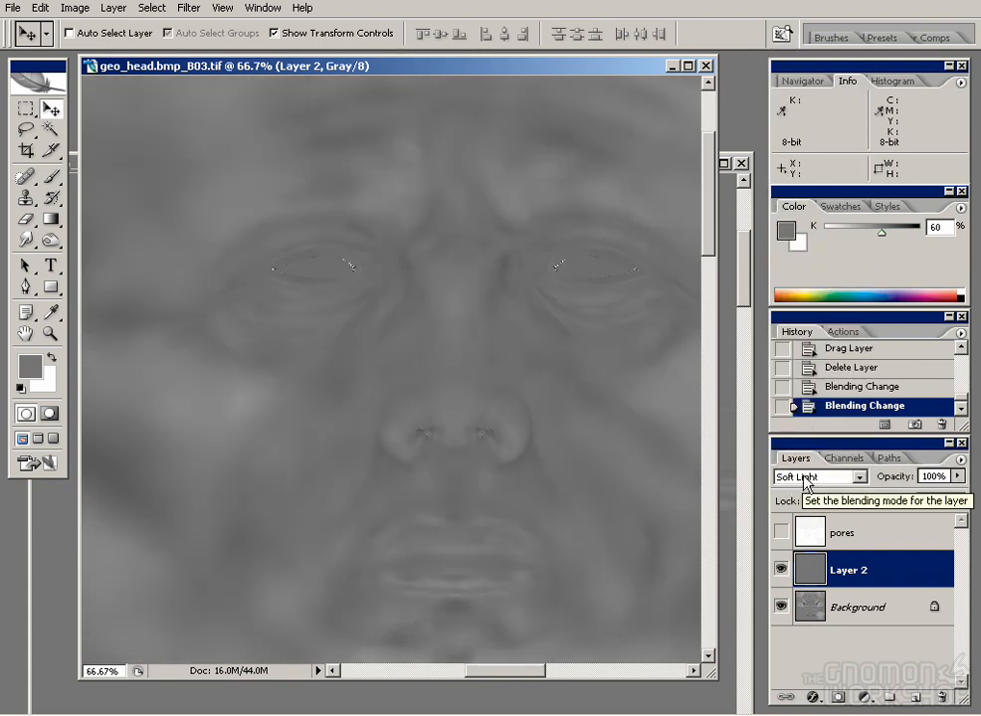
key("Up")
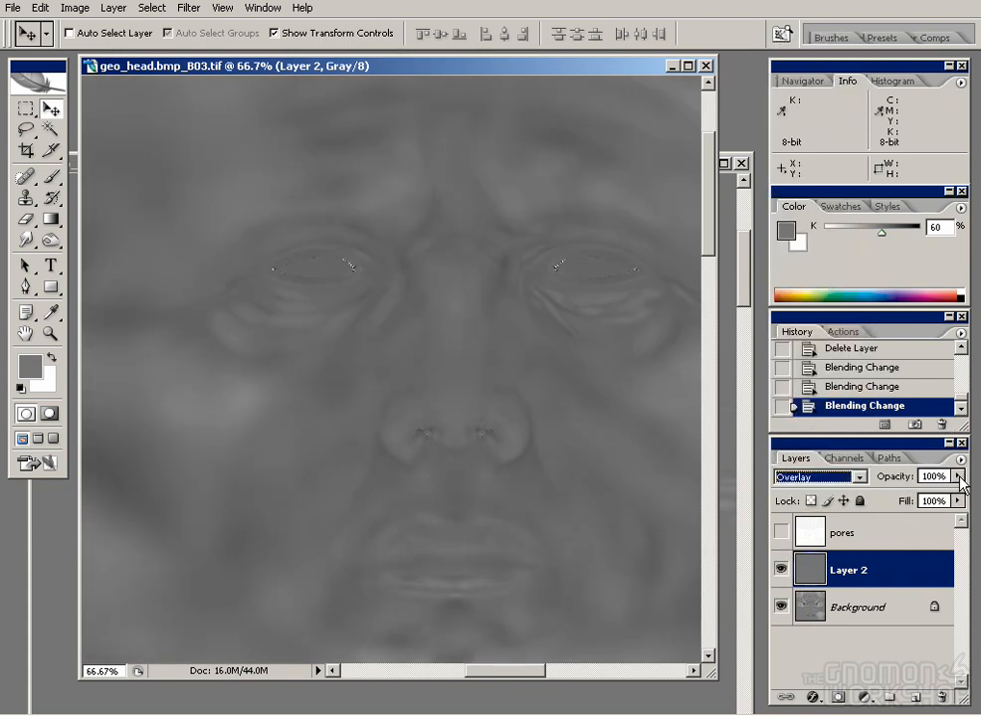
- Turn the pores layer back on and add a layer mask to it
left_click(781, 533)
left_click(843, 533)
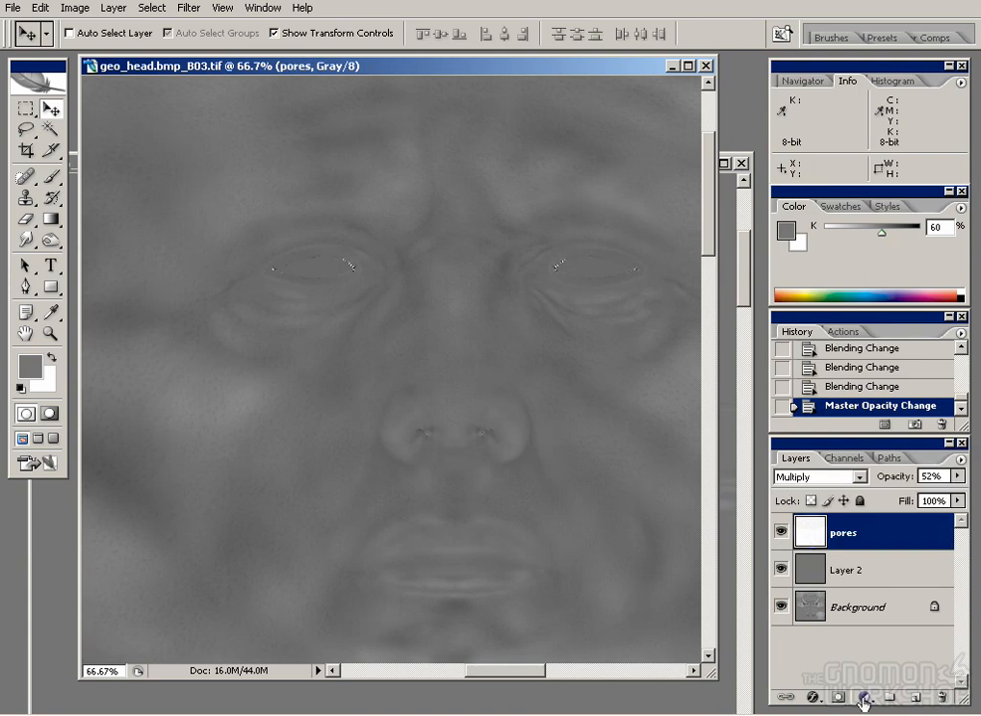
left_click(864, 697)
left_click(875, 647)
left_click(838, 698)
- Paint black on the pores layer mask over the left-hand eye, using a smaller brush for its edges
key("b")
left_click(390, 307)
key("x")
left_click(348, 283)
double_click(342, 319, "ctrl")
key("bracketleft")
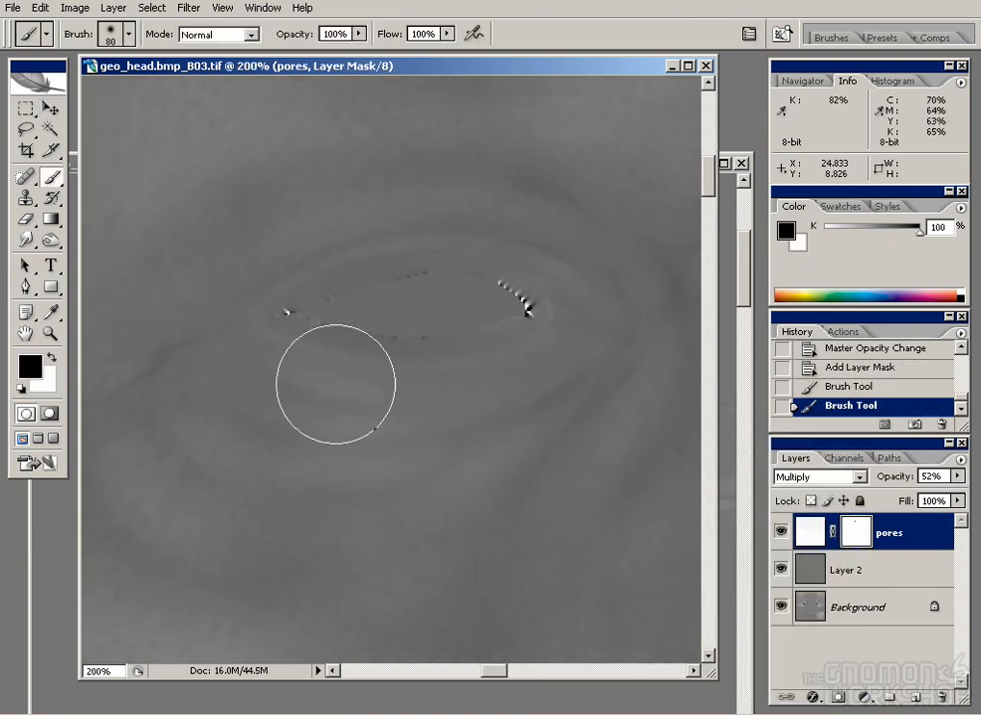
key("bracketleft")
key("bracketleft")
key("bracketleft")
key("bracketleft")
key("bracketleft")
key("bracketleft")
left_click(231, 369)
left_click(221, 360)
left_click_drag(214, 351, 332, 339)
- Set the brush to 60 px and mask out the pores from the left-hand eye's inner corner through to the right-hand eye
key("bracketleft")
key("bracketleft")
key("bracketright")
key("bracketright")
left_click_drag(602, 430, 390, 472)
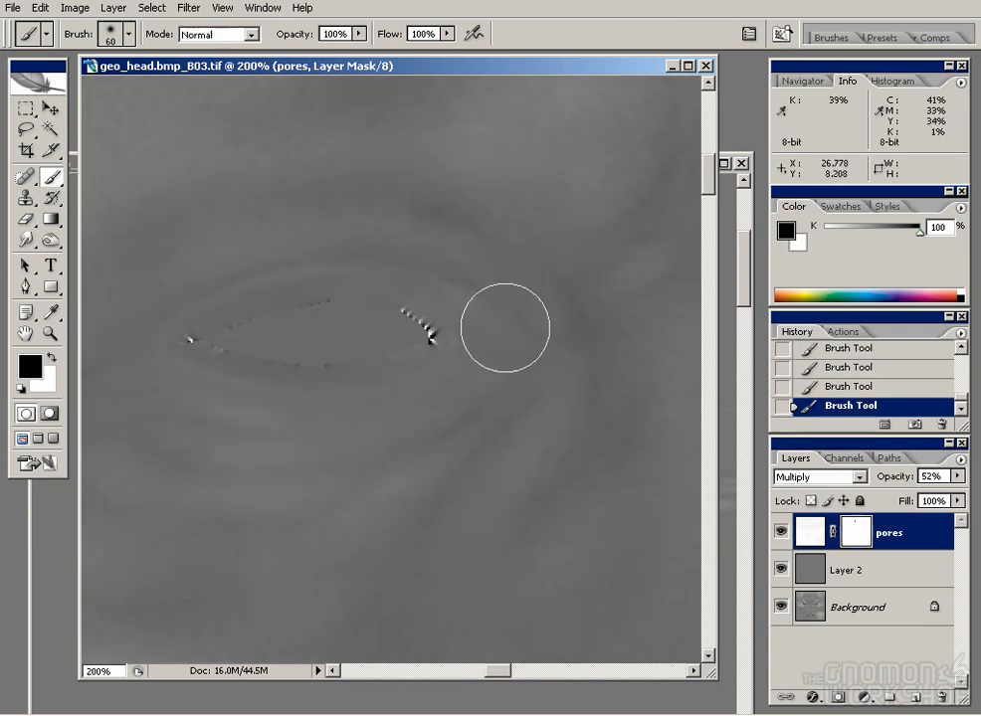
left_click_drag(647, 369, 90, 378)
mouse_move(601, 411)
left_mouse_down()
mouse_move(426, 367)
mouse_move(465, 398)
mouse_move(286, 361)
left_mouse_up()
left_click_drag(348, 288, 420, 333)
left_click_drag(569, 466, 414, 399)
left_click(811, 533)
key("ctrl+minus")
key("ctrl+minus")
left_click_drag(378, 452, 532, 446)
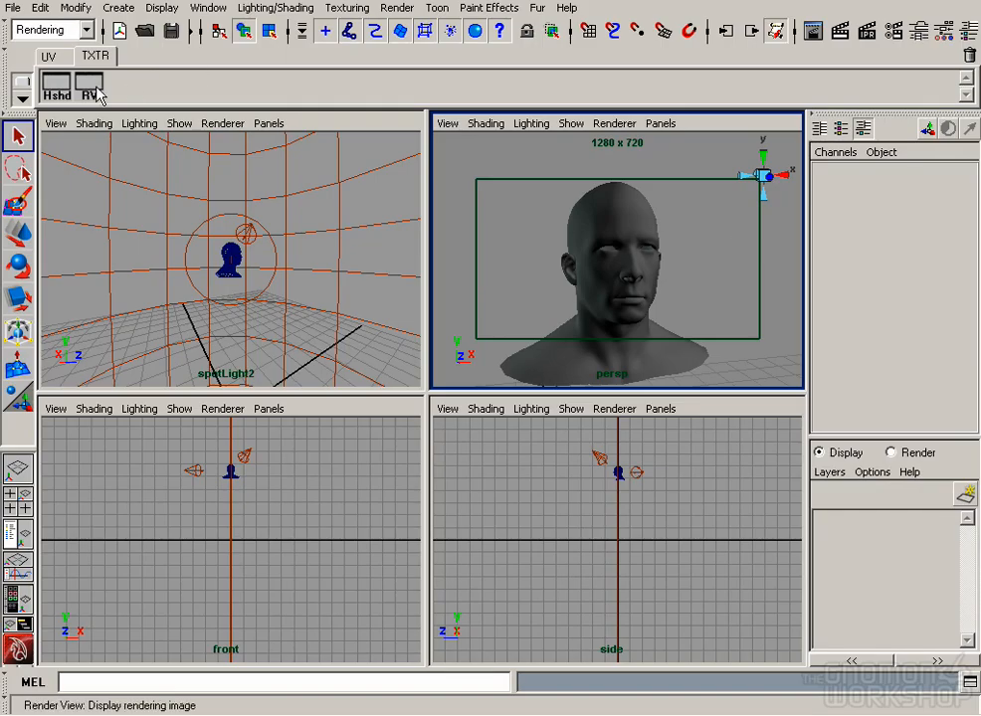
- Switch to Maya and render the face region around the eyes and nose in the Render View
left_click(92, 92)
scroll(378, 263, "up", 3)
left_click_drag(287, 210, 659, 498)
left_click(62, 66)
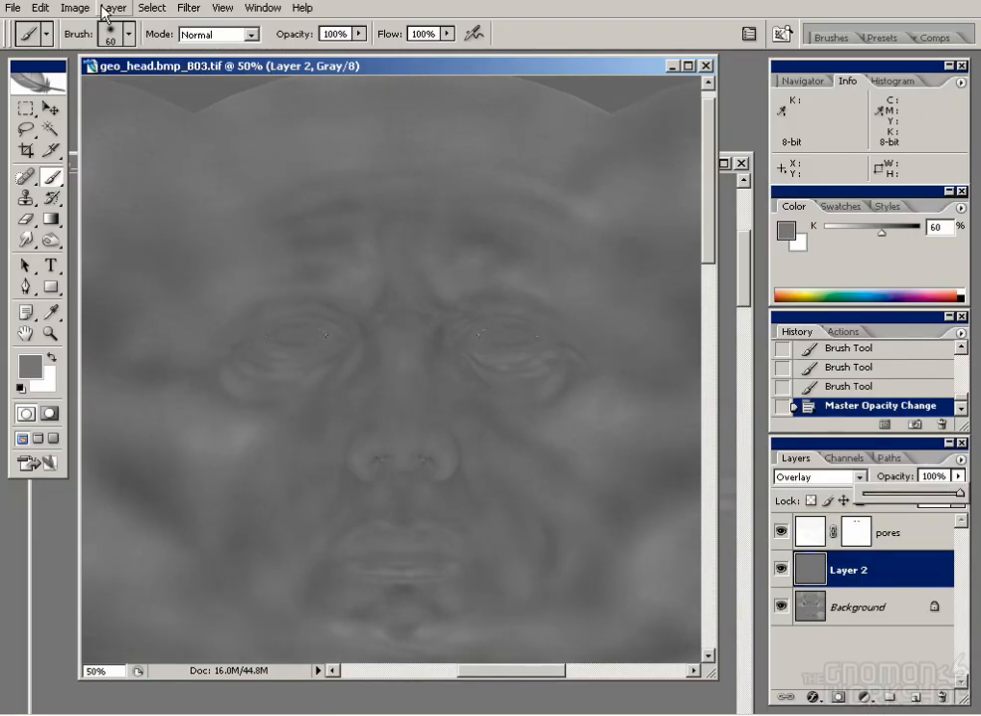
left_click(82, 9)
mouse_move(110, 54)
left_click(260, 54)
left_click_drag(557, 511, 536, 511)
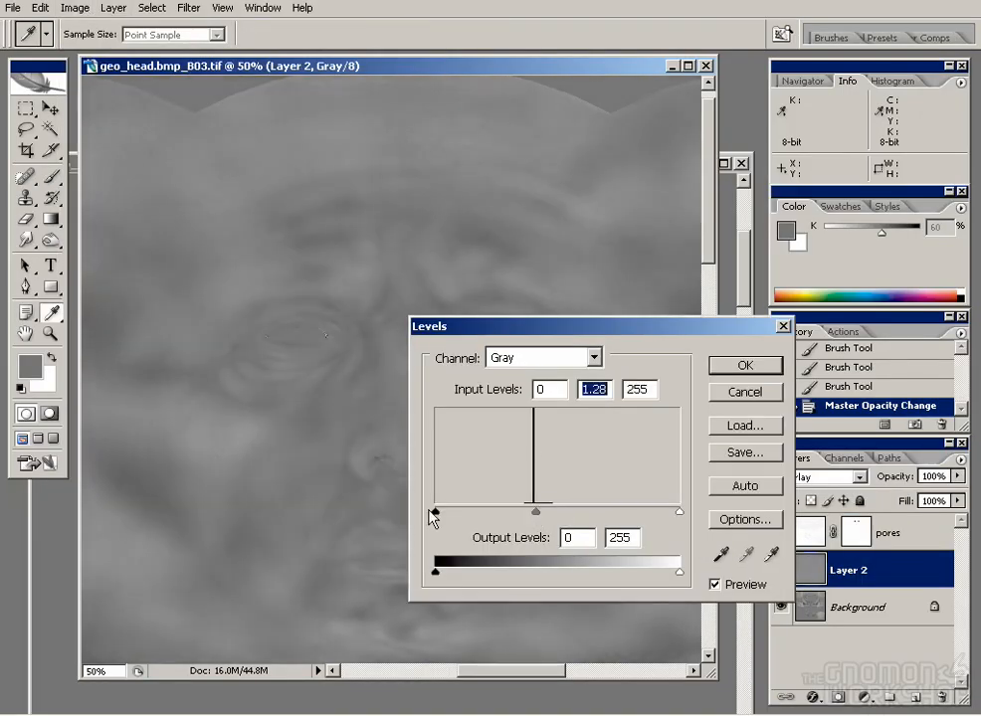
left_click(744, 392)
- Increase the contrast of the geo_wrinkles map with Levels by bringing the black and white input levels inward
left_click(743, 294)
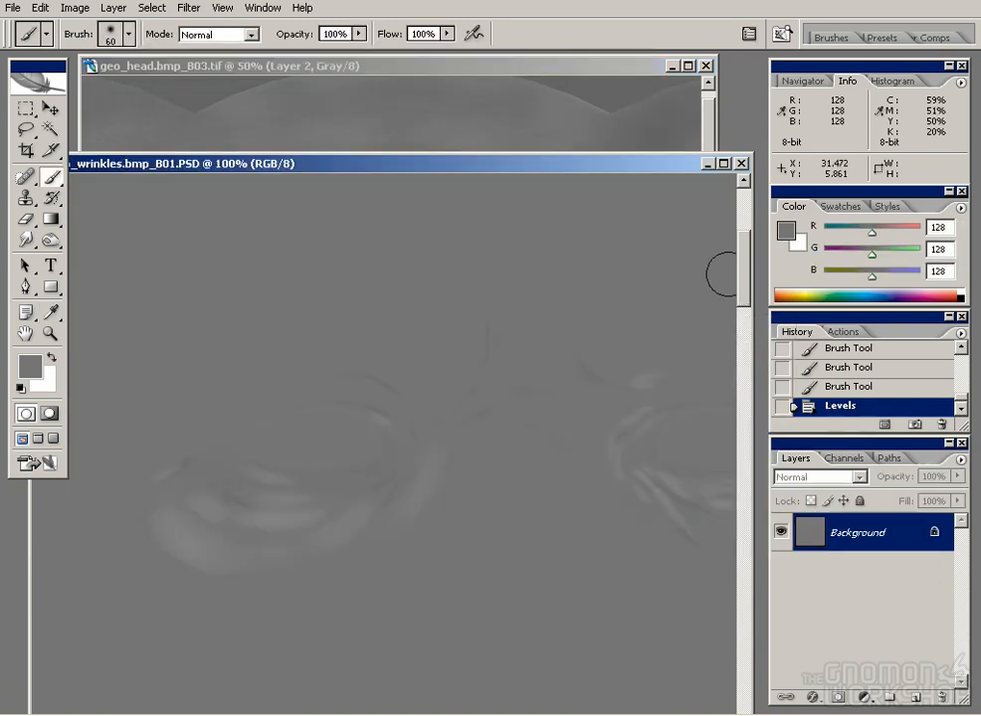
left_click(75, 8)
mouse_move(110, 54)
left_click(260, 54)
left_click_drag(679, 511, 601, 511)
left_click_drag(435, 511, 515, 511)
left_click(745, 366)
- Soften the wrinkle map with the Blur More filter
left_click(221, 9)
mouse_move(189, 9)
mouse_move(214, 159)
left_click(422, 194)
- Copy the softened wrinkle map into the head map as a layer above the background and set its blending mode to Overlay
key("v")
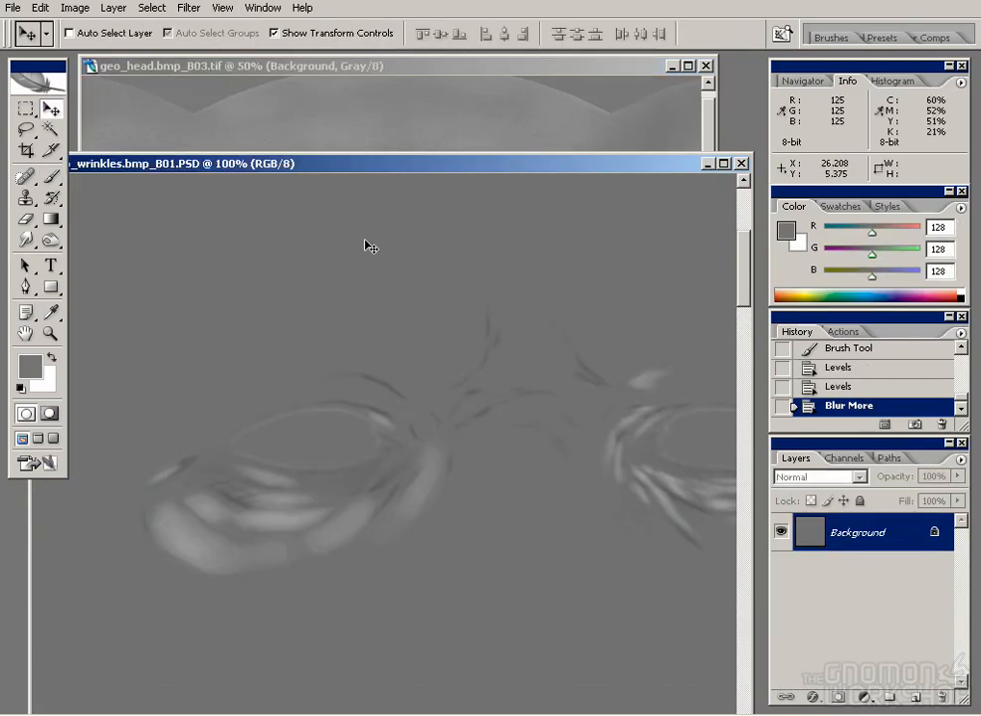
left_click_drag(368, 246, 358, 127)
left_click(814, 478)
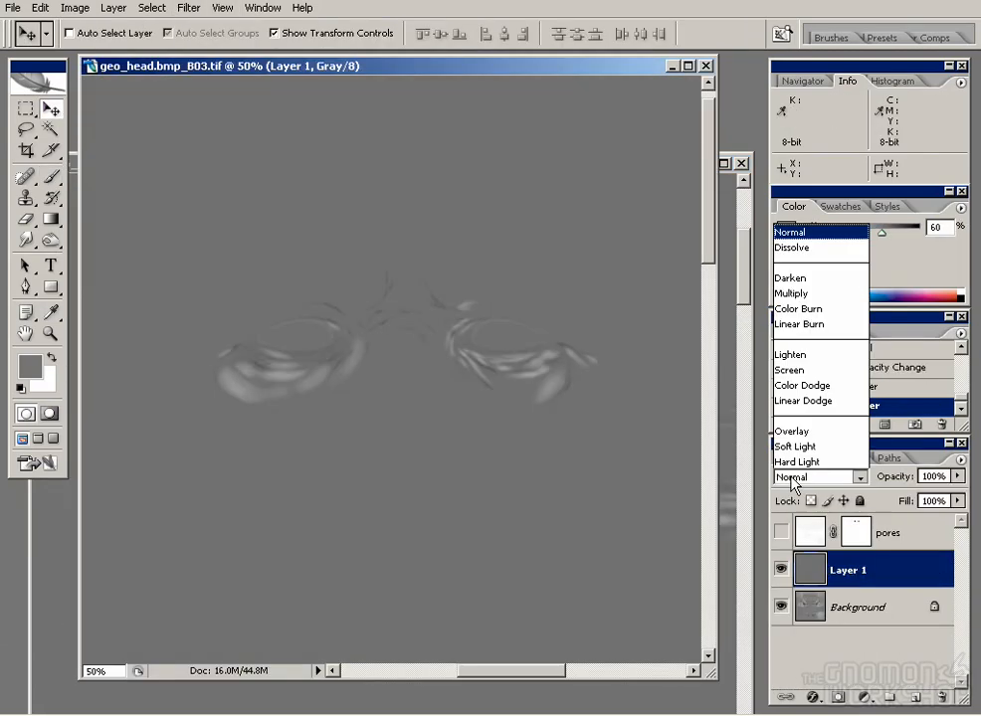
left_click(792, 431)
- Try the Difference, Hard Light and Hard Mix blending modes on the wrinkle layer and return it to Overlay
left_click(814, 477)
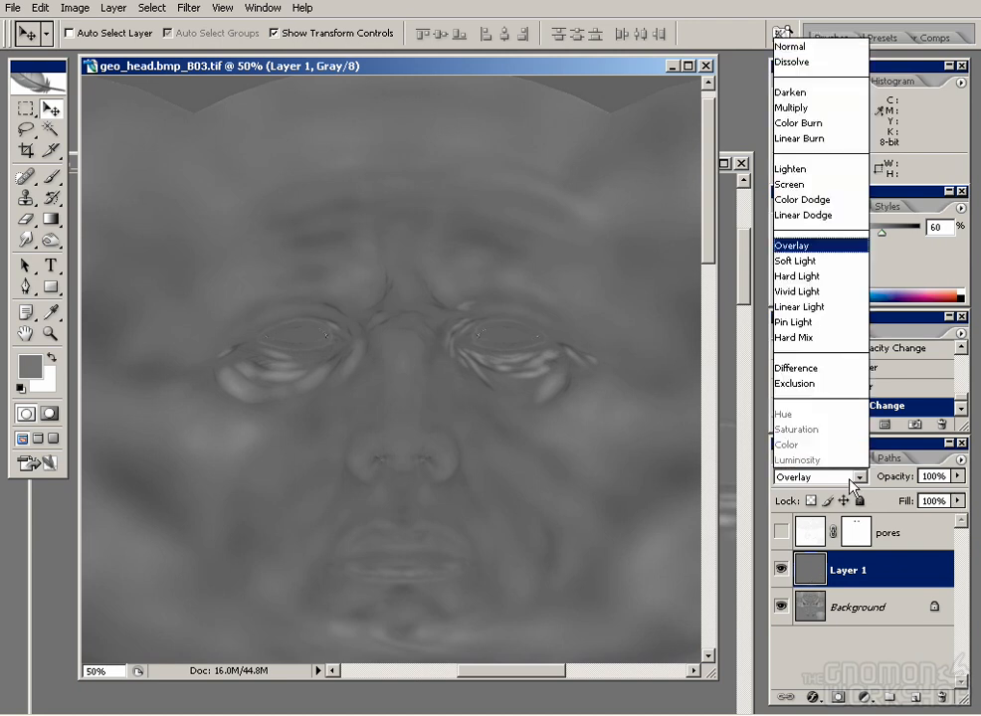
left_click(796, 368)
left_click(814, 477)
left_click(839, 276)
left_click(780, 569)
left_click(781, 569)
left_click(814, 478)
left_click(794, 337)
left_click(814, 478)
left_click(792, 245)
- Lower the wrinkle layer's opacity to 48% and turn the pores layer back on
left_click_drag(958, 476, 921, 504)
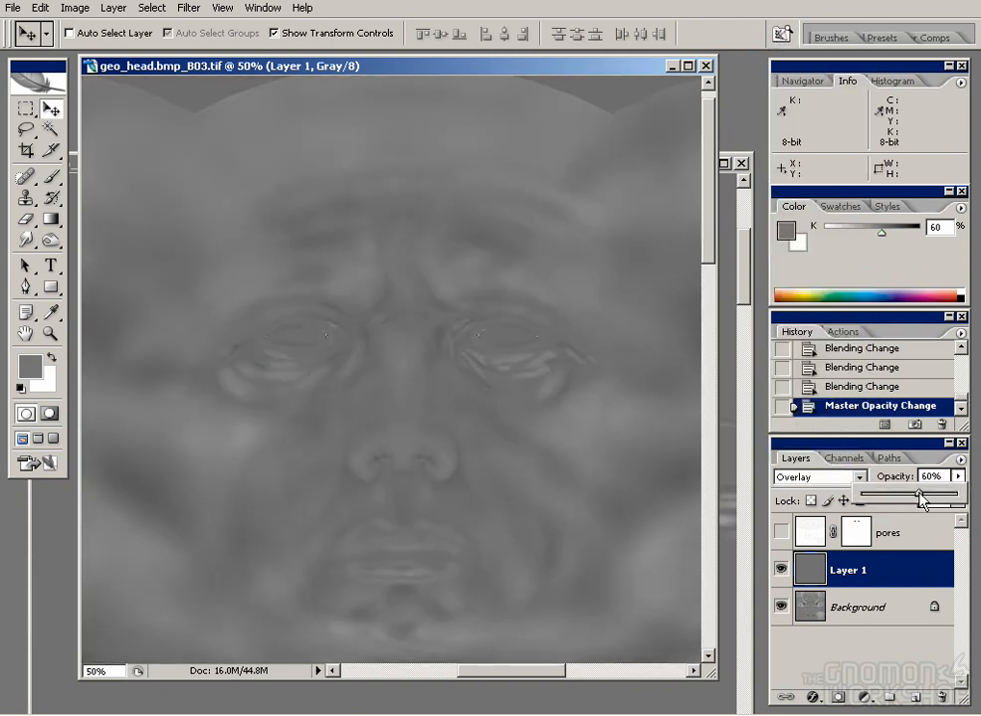
left_click(781, 533)
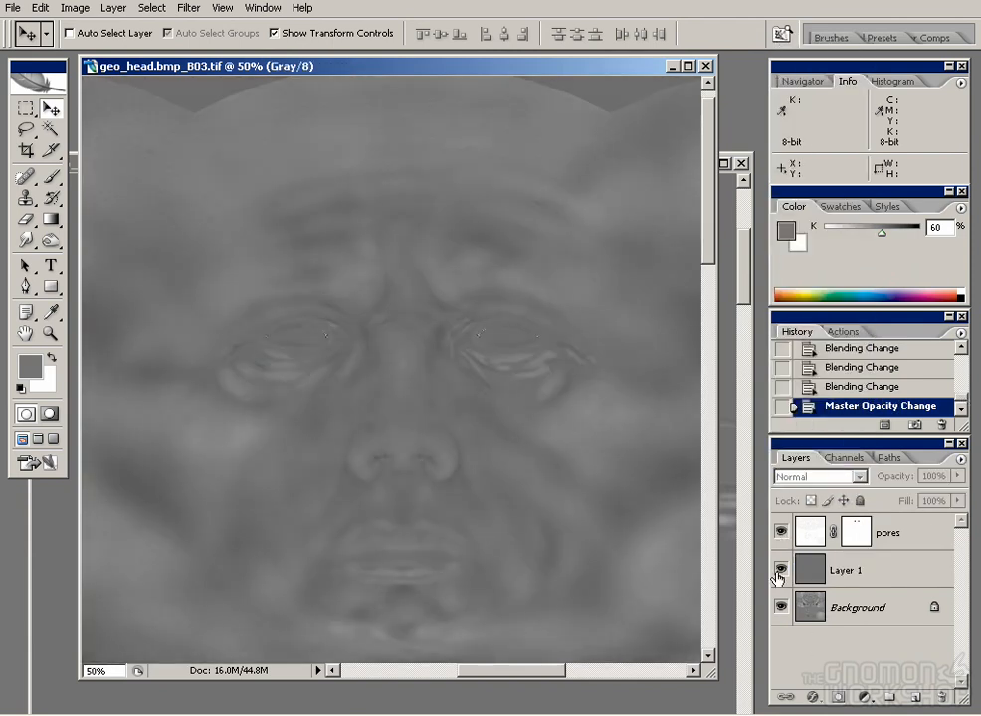
left_click(779, 573)
- Adjust the wrinkle layer with Levels by raising the black input level and shifting the midtones
left_click(853, 571)
left_click(81, 9)
mouse_move(105, 53)
left_click(298, 52)
left_click_drag(436, 512, 482, 513)
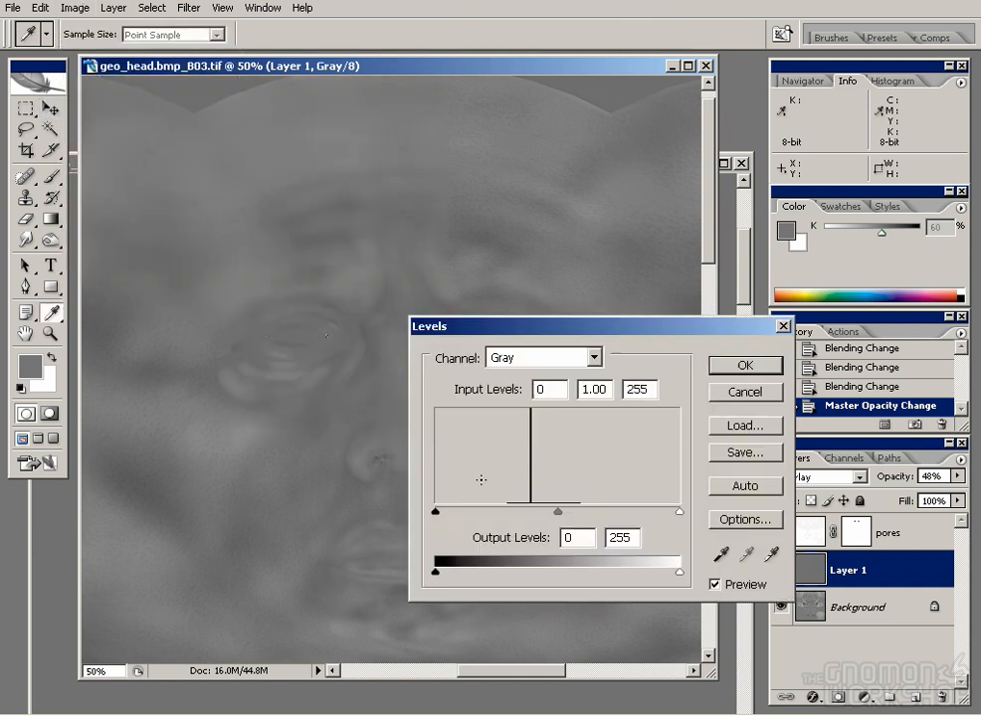
left_click_drag(580, 514, 550, 514)
left_click(745, 366)
key("v")
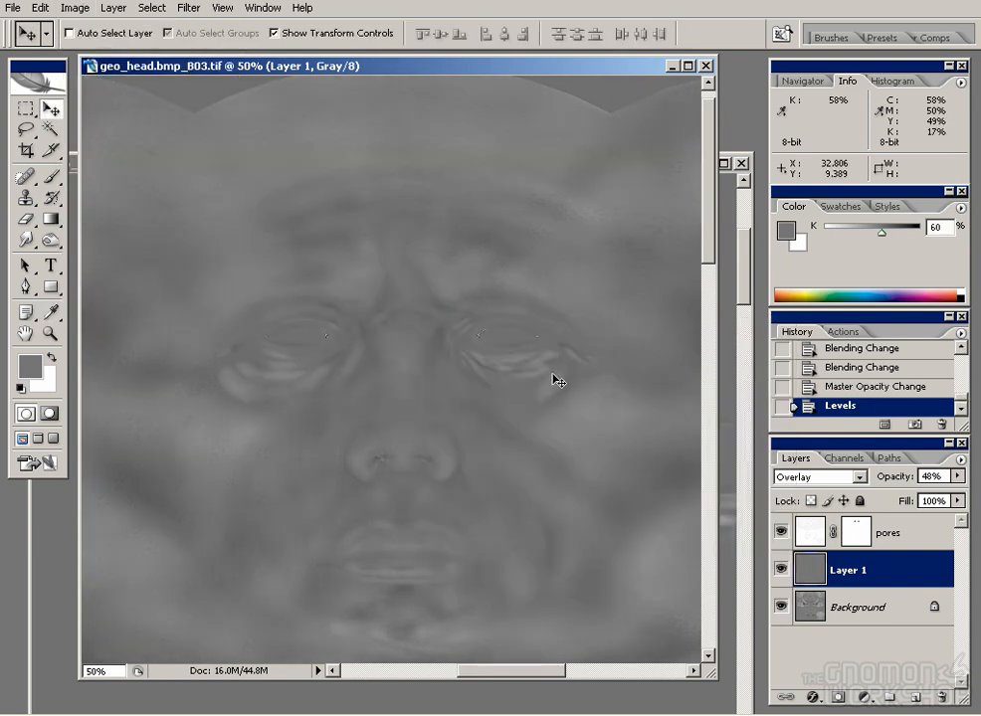
- Try Levels on the wrinkle layer with black input 68, midtones 2.25 and a reduced white output, and undo it
double_click(52, 333)
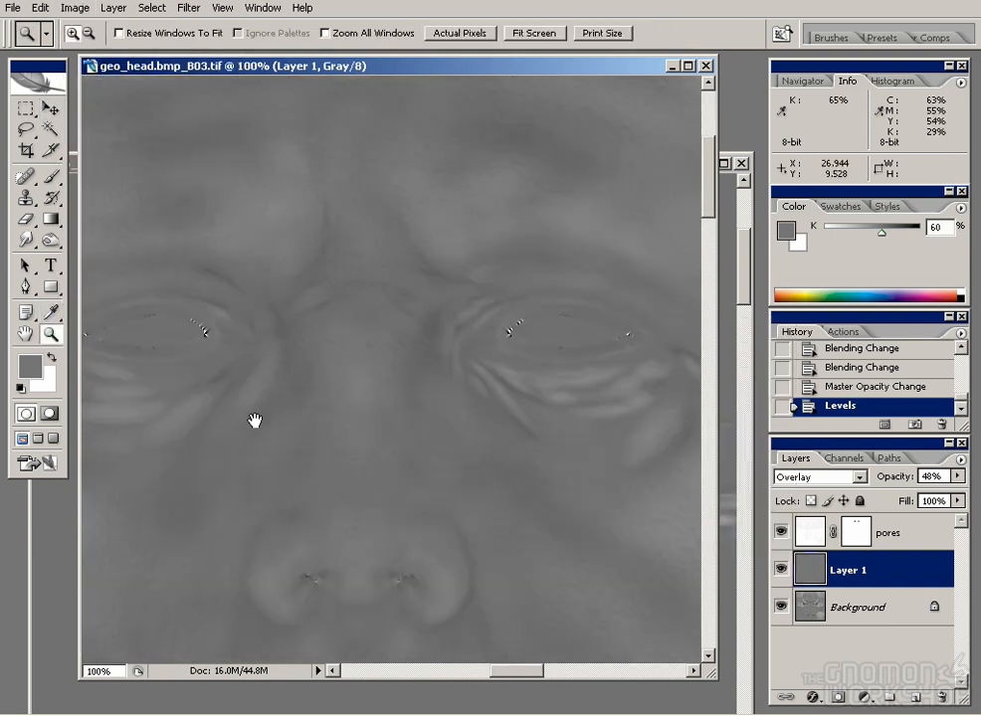
left_click(75, 8)
mouse_move(91, 48)
left_click(298, 51)
left_click_drag(680, 573, 525, 574)
left_click_drag(469, 512, 501, 513)
left_click_drag(590, 513, 539, 514)
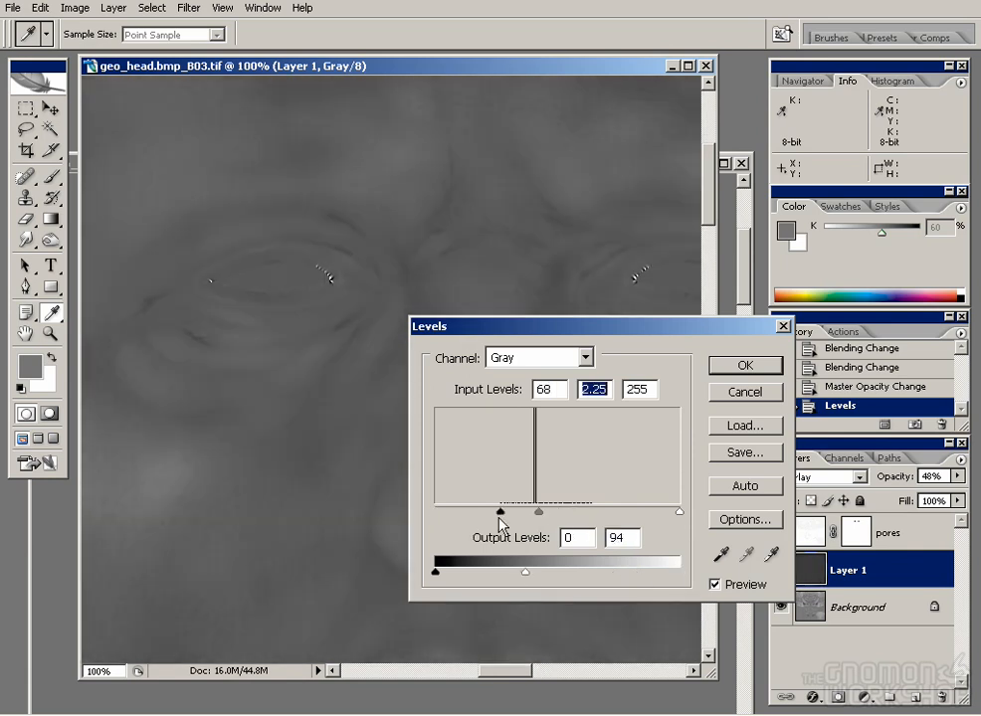
left_click_drag(533, 573, 552, 574)
key("Return")
key("ctrl+z")
key("ctrl+z")
key("ctrl+z")
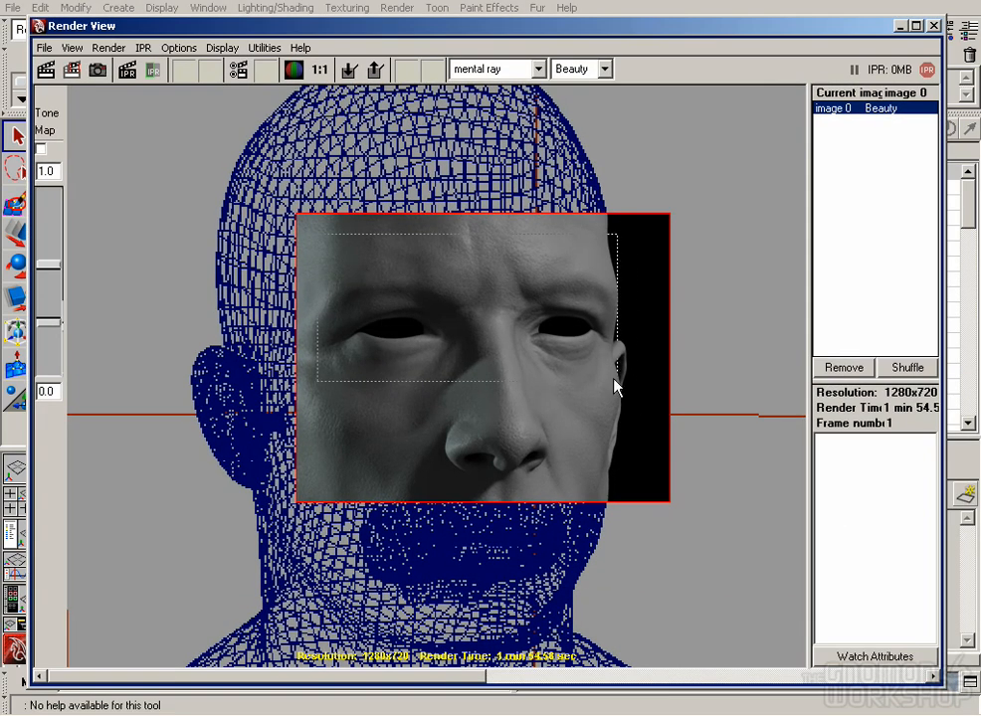
- Render the region around the eyes in Maya, and back in Photoshop set the wrinkle layer's opacity to 35%
left_click_drag(614, 388, 622, 393)
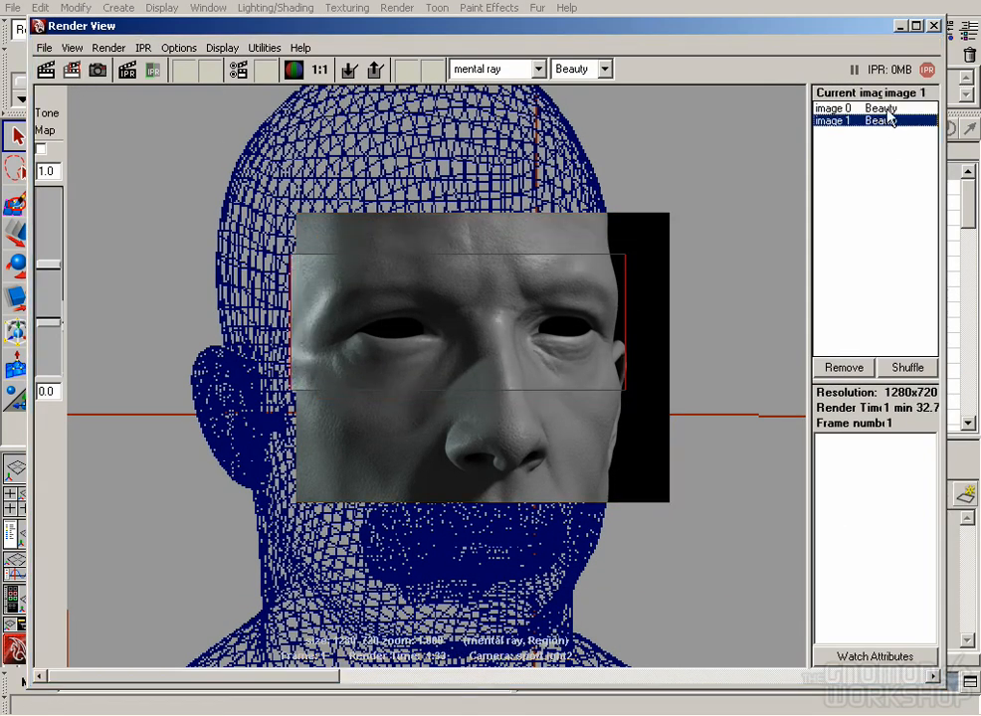
left_click(326, 703)
left_click(886, 478)
type("35")
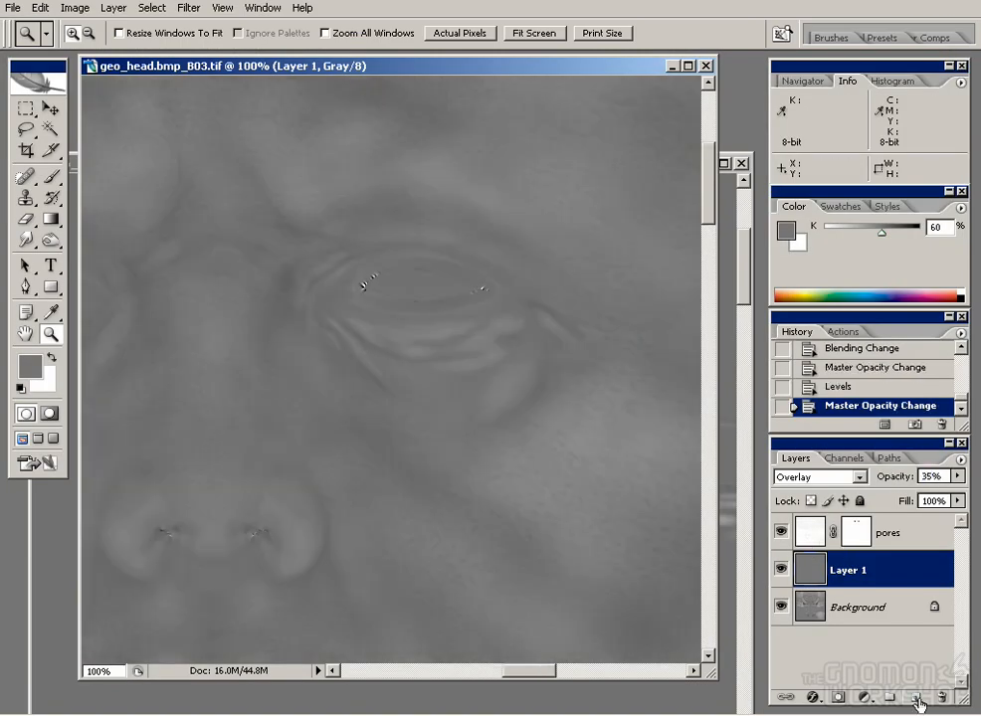
- Create a new layer above the wrinkle layer and sample a dark wrinkle grey beneath the right-hand eye for a 1 px brush
left_click(917, 701)
key("ctrl+equal")
key("ctrl+equal")
left_click_drag(458, 252, 423, 287)
key("b")
left_click(310, 336, "alt")
key("shift+comma")
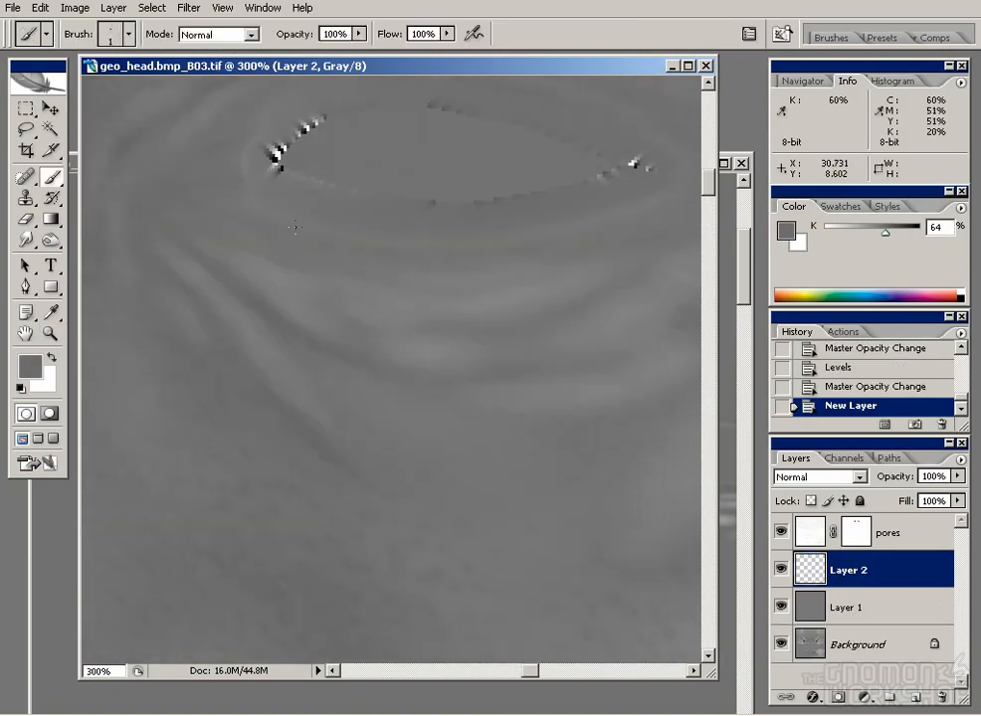
- Paint fine dark creases along the folds beneath the right-hand eye on Layer 2 with a 2 px brush
left_click_drag(542, 363, 478, 374)
key("bracketright")
left_click_drag(356, 264, 428, 303)
mouse_move(437, 308)
left_mouse_down()
mouse_move(514, 346)
mouse_move(438, 344)
left_mouse_up()
left_click_drag(574, 365, 415, 374)
left_click_drag(191, 419, 379, 461)
left_click_drag(687, 519, 449, 388)
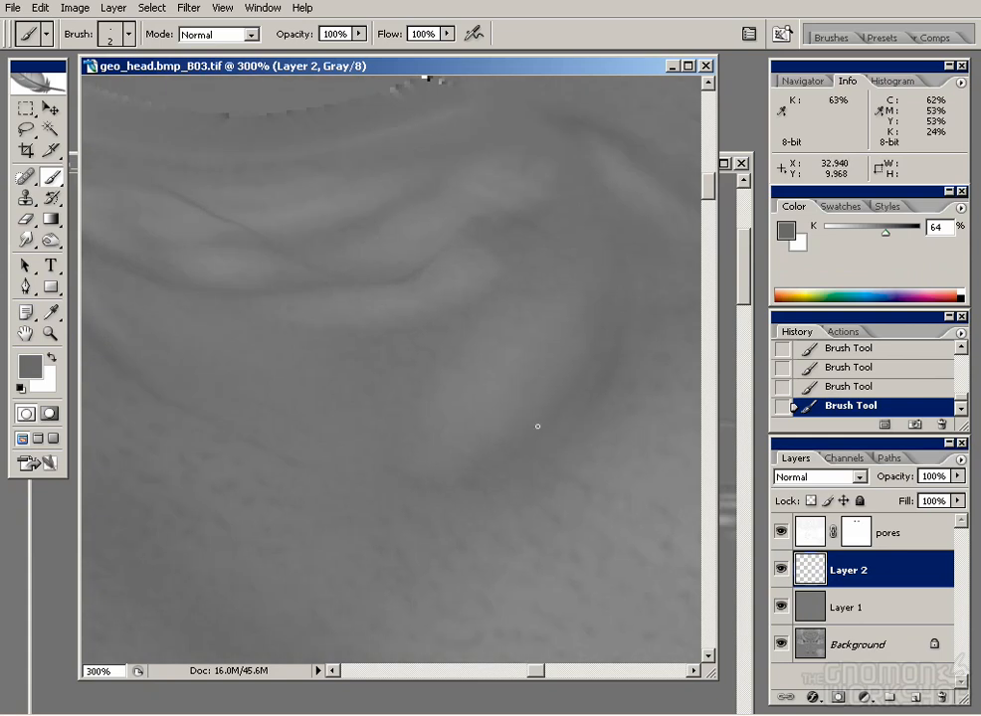
- Paint thin crease lines at the outer corner of the right-hand eye and along the fold above its inner corner
left_click_drag(610, 311, 576, 343)
left_click_drag(677, 235, 552, 338)
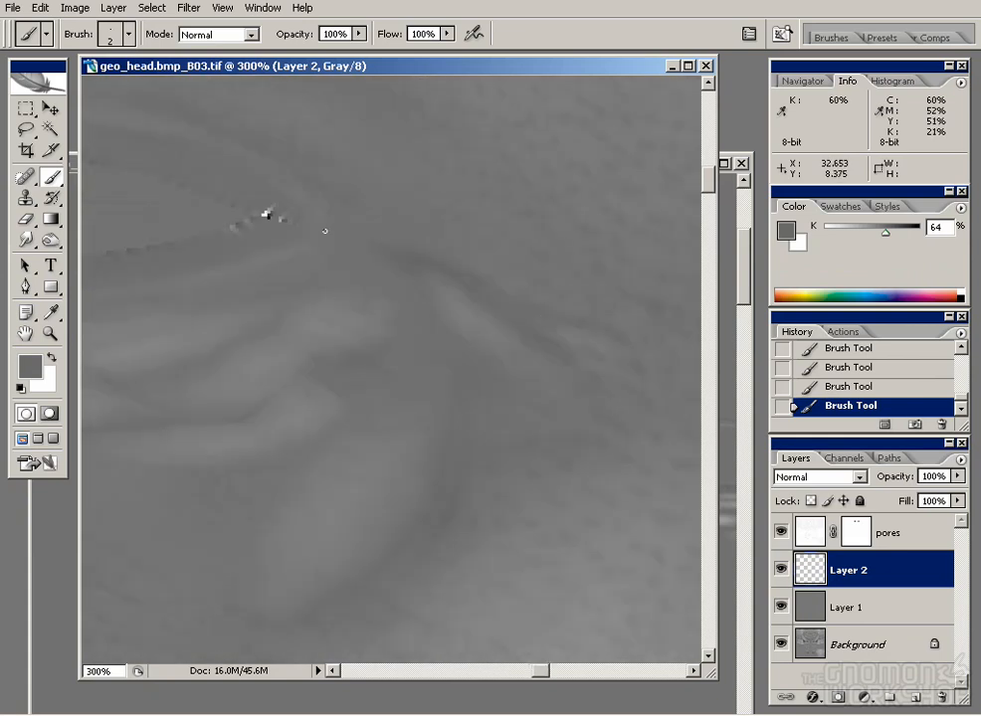
left_click_drag(356, 261, 672, 397)
left_click_drag(125, 314, 202, 302)
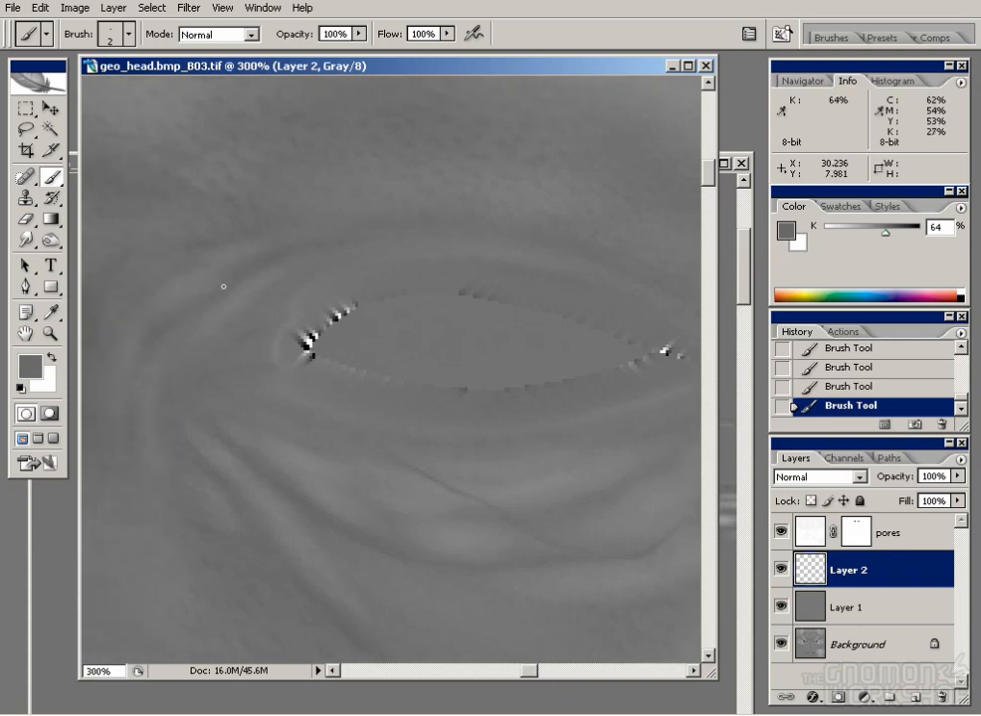
left_click_drag(241, 350, 372, 266)
- Paint fine creases into the folds across the bridge of the nose between the eyes
left_click_drag(233, 231, 388, 548)
mouse_move(282, 443)
left_mouse_down()
mouse_move(379, 453)
mouse_move(243, 402)
left_mouse_up()
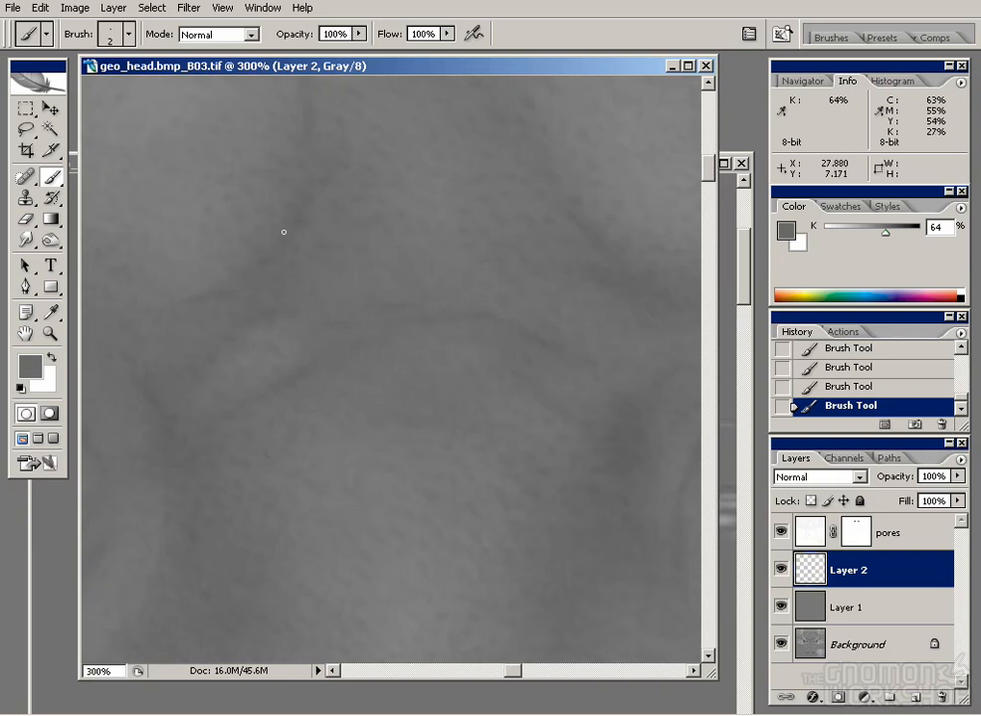
left_click_drag(261, 260, 251, 371)
left_click_drag(150, 427, 296, 271)
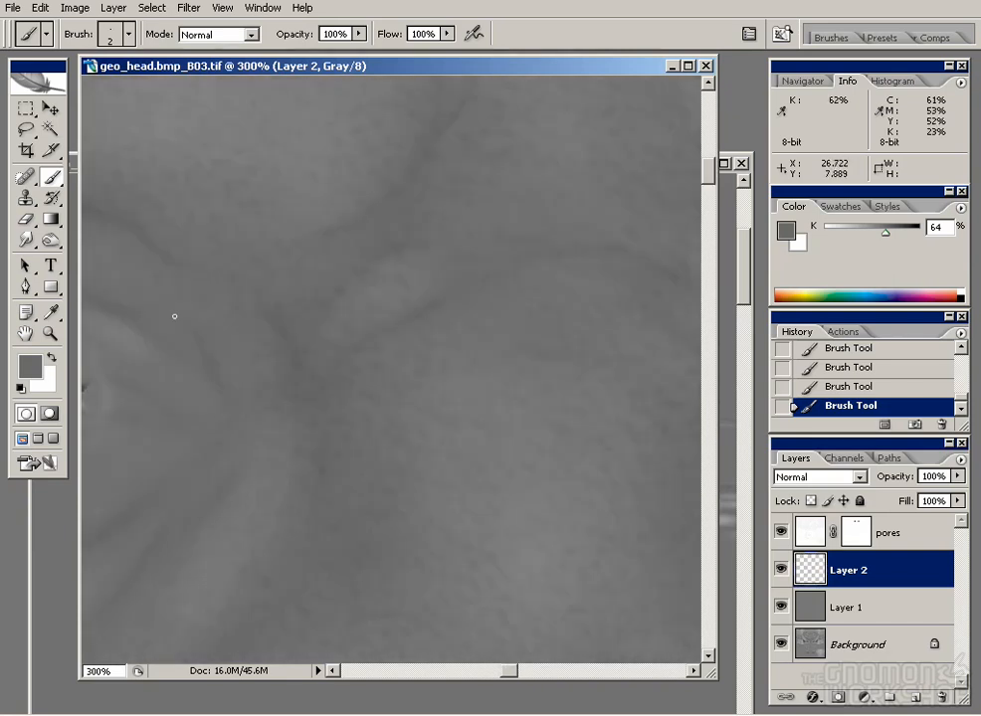
- Paint fine crease lines from the inner corner of the left-hand eye into the folds beneath it
left_click_drag(175, 298, 247, 317)
left_click_drag(353, 362, 346, 271)
left_click_drag(202, 227, 343, 212)
left_click_drag(241, 254, 354, 230)
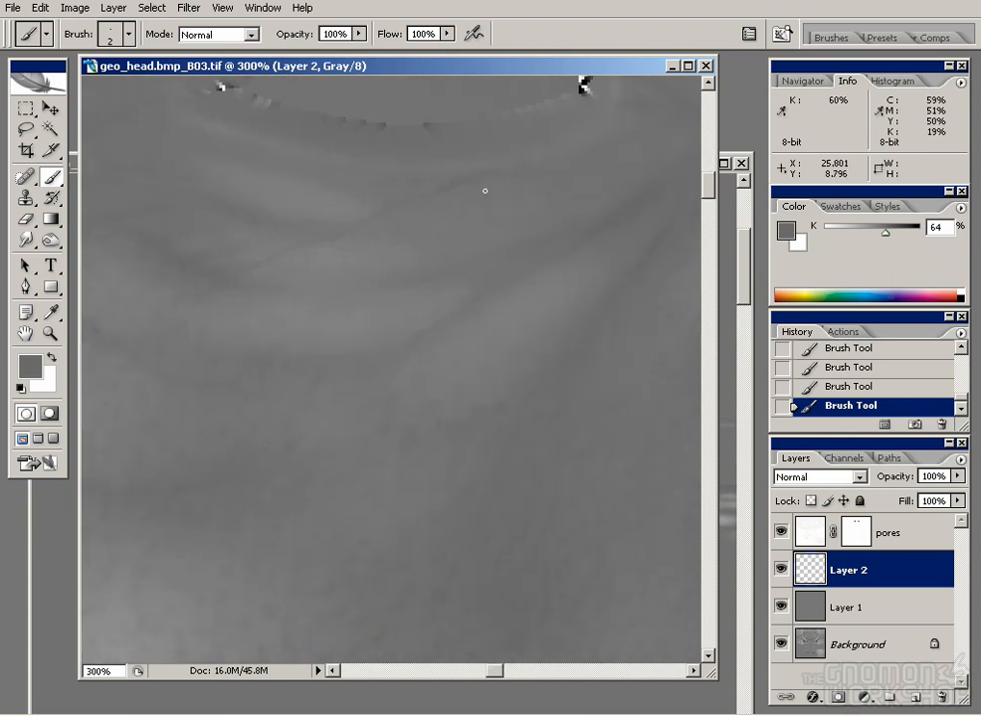
- Soften the new crease lines beneath the left-hand eye with the Blur tool at 50% strength
key("r")
left_click_drag(252, 264, 323, 234)
left_click_drag(323, 234, 383, 218)
left_click_drag(383, 218, 547, 187)
key("shift+r")
left_click_drag(517, 199, 587, 179)
- Add another fine crease beneath the right-hand eye and soften the lines there with a 20 px Blur tool
left_click_drag(637, 273, 193, 387)
left_click_drag(617, 417, 214, 383)
left_click_drag(613, 396, 471, 355)
key("b")
left_click_drag(432, 241, 487, 270)
key("r")
mouse_move(383, 250)
left_mouse_down()
mouse_move(423, 279)
mouse_move(572, 296)
left_mouse_up()
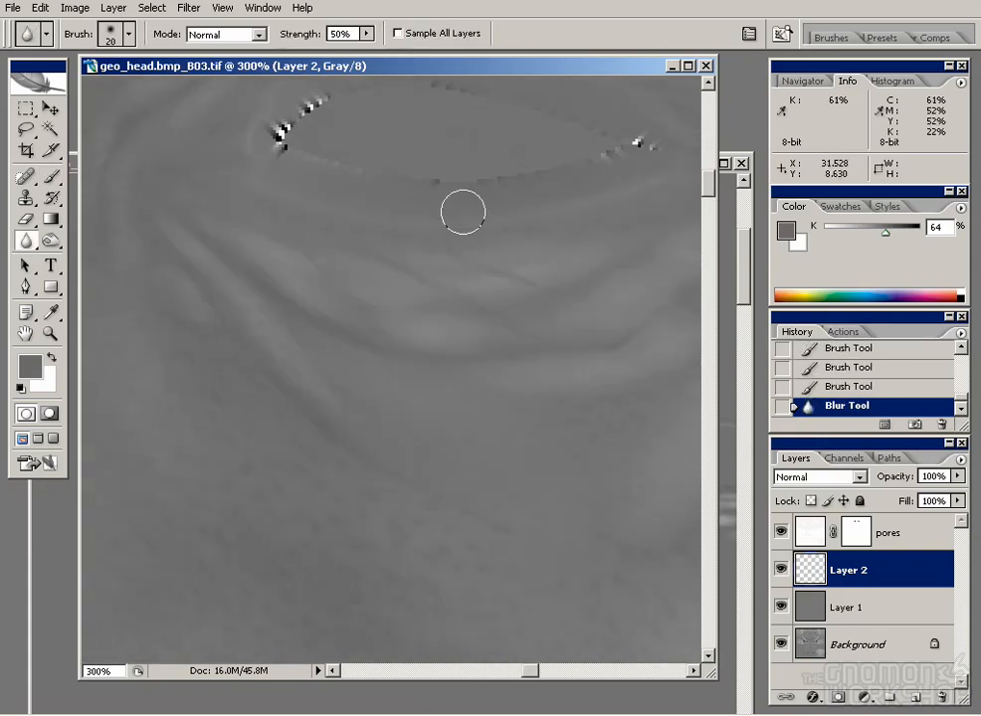
key("b")
key("r")
left_click_drag(271, 333, 352, 433)
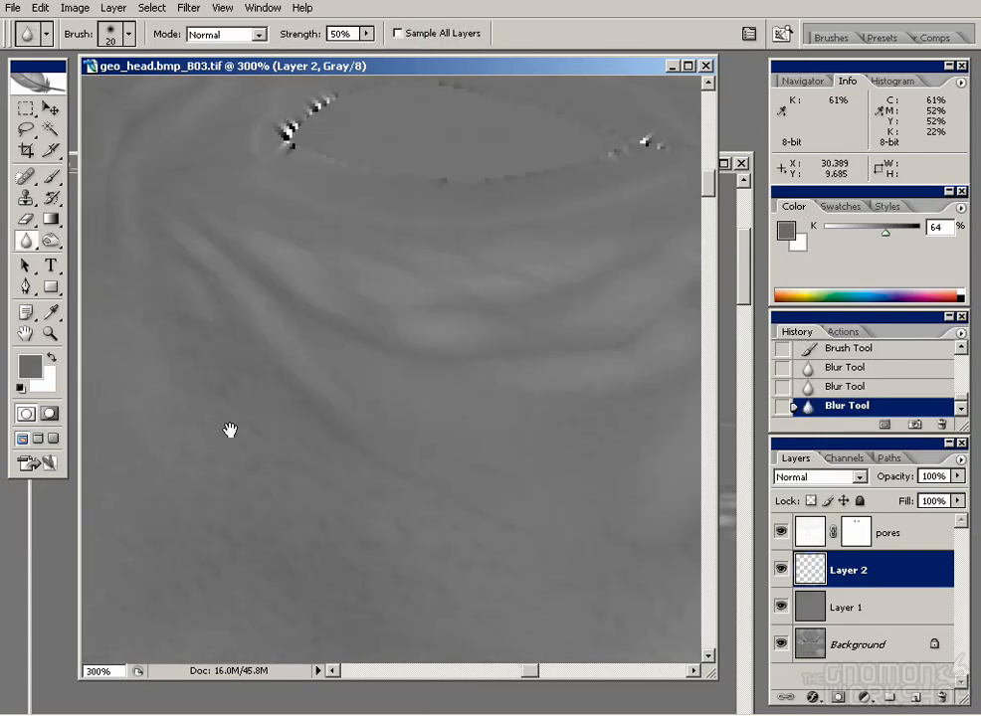
- Paint an additional crease beneath the left-hand eye and blur it into the surrounding folds
left_click_drag(169, 393, 617, 403)
left_click_drag(174, 393, 614, 401)
key("b")
mouse_move(440, 184)
left_mouse_down()
mouse_move(398, 309)
mouse_move(423, 239)
left_mouse_up()
key("r")
left_click_drag(180, 318, 617, 324)
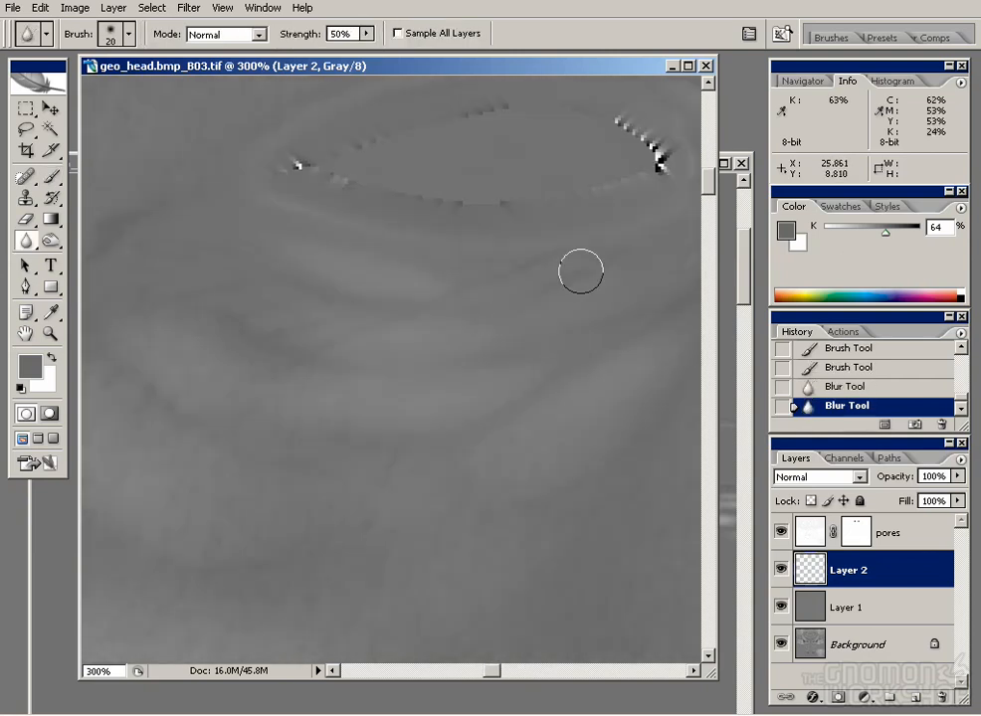
left_click_drag(420, 308, 324, 238)
- Paint thin creases radiating from the outer corner of the left-hand eye
key("b")
left_click_drag(236, 270, 201, 288)
mouse_move(179, 264)
left_mouse_down()
mouse_move(303, 273)
mouse_move(281, 249)
left_mouse_up()
left_click_drag(343, 233, 204, 278)
key("r")
- Paint one more crease near the left-hand eye and blur the new lines around it
key("b")
mouse_move(423, 159)
left_mouse_down()
mouse_move(304, 281)
mouse_move(361, 264)
mouse_move(328, 289)
left_mouse_up()
key("r")
mouse_move(504, 464)
left_mouse_down()
mouse_move(401, 410)
mouse_move(354, 447)
mouse_move(383, 423)
left_mouse_up()
key("b")
key("r")
mouse_move(539, 468)
left_mouse_down()
mouse_move(237, 513)
mouse_move(269, 477)
left_mouse_up()
left_click_drag(687, 299, 457, 416)
key("ctrl+minus")
key("ctrl+minus")
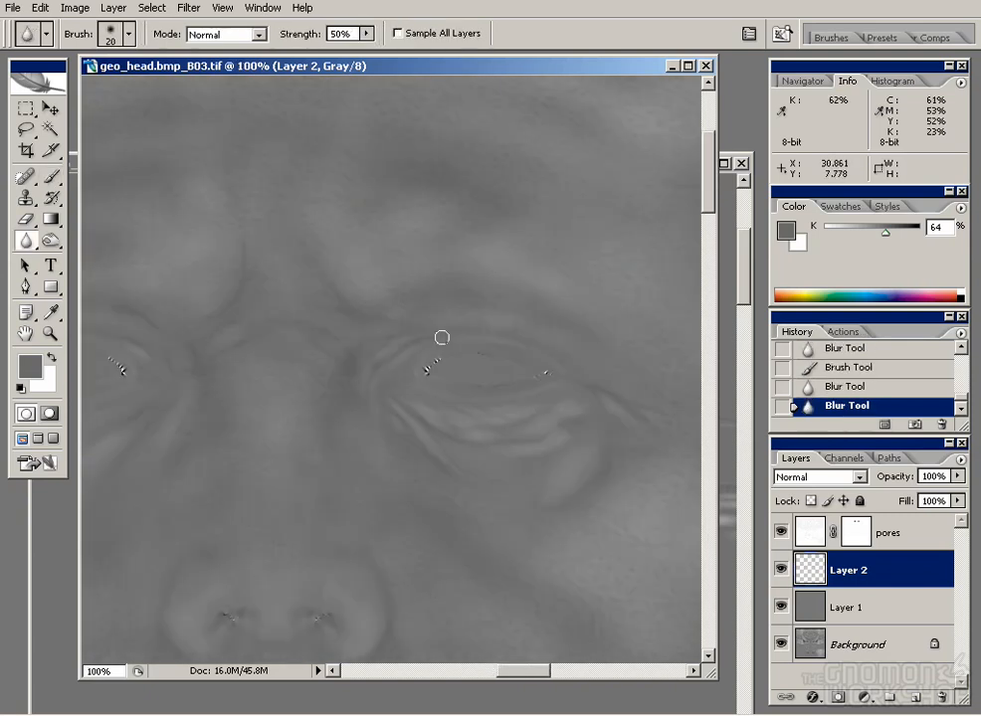
- Paint fine creases beside and below the outer corner of the right-hand eye and soften them with the Blur tool
key("ctrl+plus")
key("ctrl+plus")
left_click_drag(393, 437, 359, 477)
key("b")
mouse_move(422, 478)
left_mouse_down()
mouse_move(395, 466)
mouse_move(438, 487)
left_mouse_up()
mouse_move(565, 480)
left_mouse_down()
mouse_move(422, 443)
mouse_move(513, 463)
left_mouse_up()
mouse_move(613, 519)
left_mouse_down()
mouse_move(464, 405)
mouse_move(357, 371)
left_mouse_up()
left_click_drag(572, 306, 465, 383)
key("r")
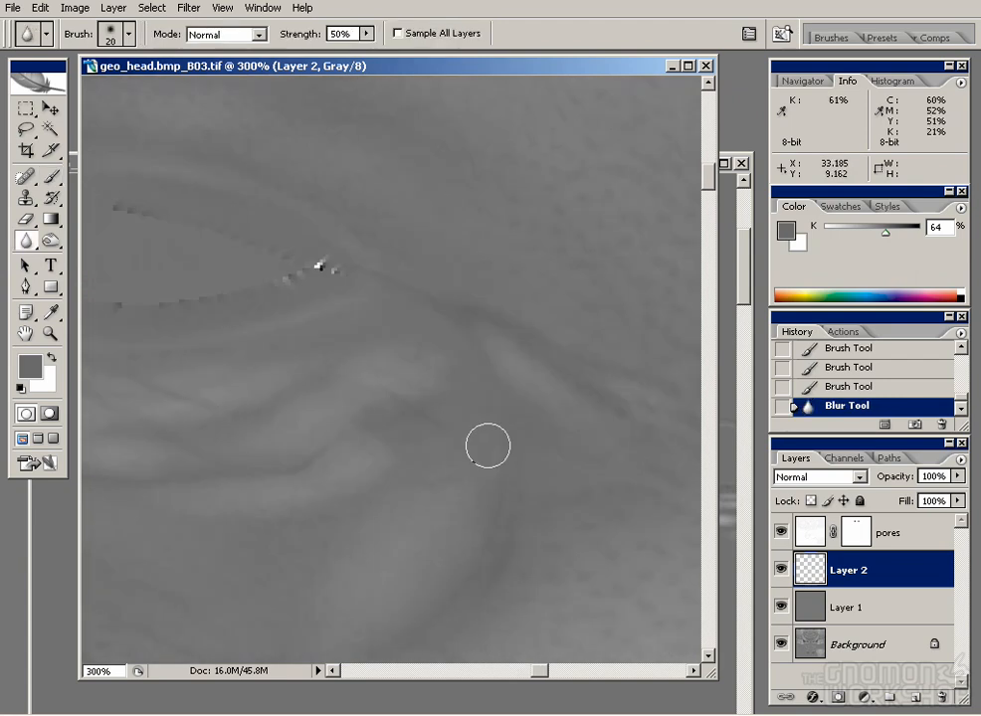
left_click_drag(468, 449, 473, 423)
- Isolate Layer 1, sample its 59% base grey for the brush, and show all the layers again
key("ctrl+minus")
key("ctrl+minus")
key("ctrl+minus")
left_click_drag(239, 343, 377, 304)
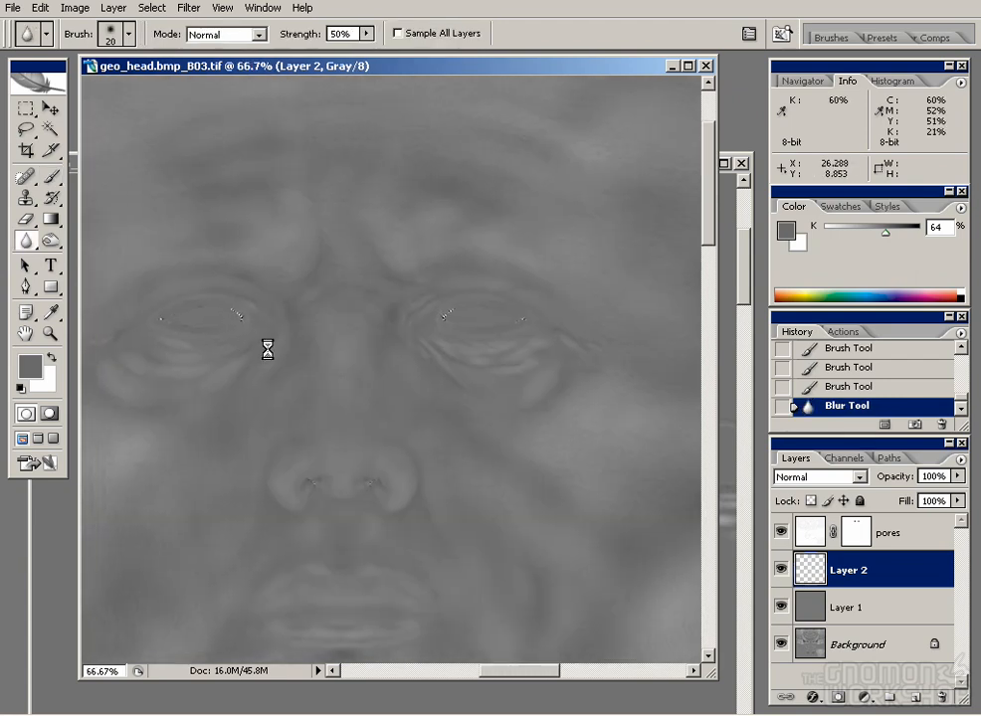
left_click(812, 609)
left_click(781, 606, "alt")
key("b")
left_click(619, 469, "alt")
left_click_drag(781, 643, 781, 533)
- Paint the sampled grey over Layer 1's wrinkles below the outer part of the right-hand eye with a soft 20 px brush
key("ctrl+plus")
key("bracketright")
key("bracketright")
key("bracketright")
key("ctrl+plus")
key("bracketleft")
key("bracketleft")
key("bracketright")
mouse_move(539, 288)
left_mouse_down()
mouse_move(543, 343)
mouse_move(572, 343)
left_mouse_up()
left_click_drag(577, 333, 606, 348)
mouse_move(632, 337)
left_mouse_down()
mouse_move(471, 331)
mouse_move(429, 301)
left_mouse_up()
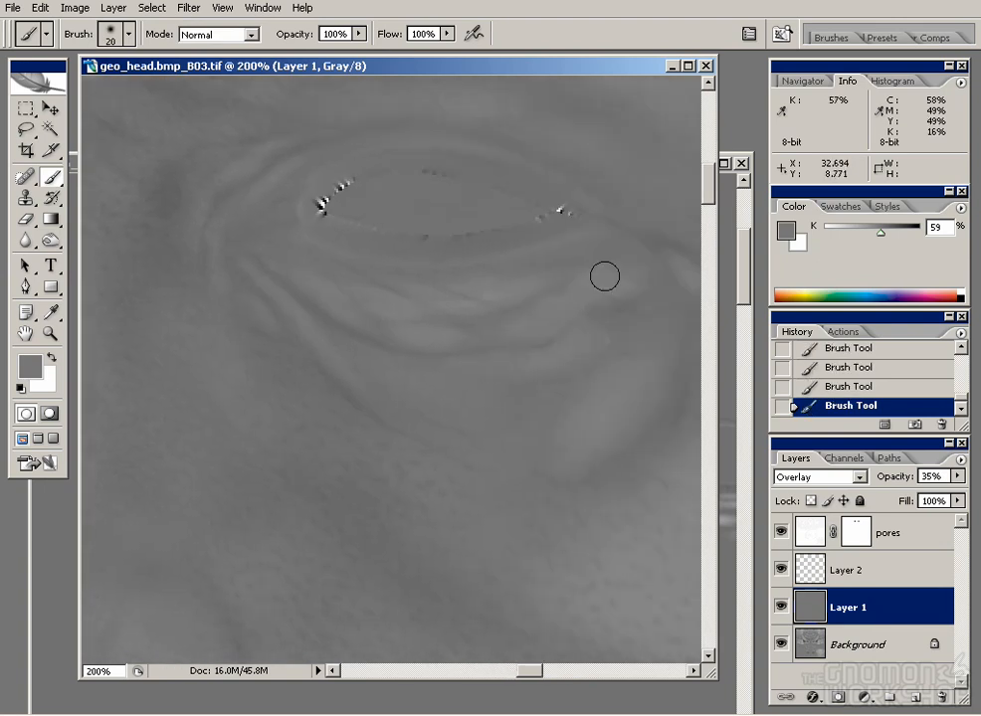
left_click_drag(605, 275, 549, 227)
left_click_drag(351, 297, 450, 342)
- Paint creases above the left-hand eye on Layer 2 with a 3 px brush in 67% grey, erasing the stray strokes
left_click_drag(130, 328, 686, 377)
left_click_drag(203, 394, 346, 472)
key("alt+bracketright")
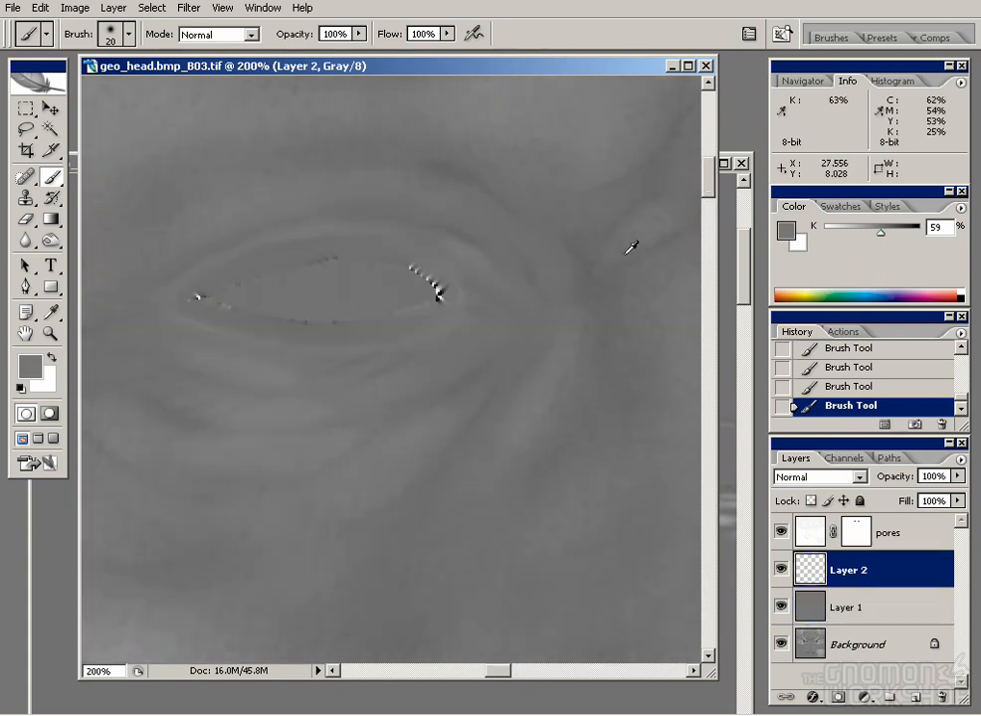
left_click_drag(418, 210, 541, 254)
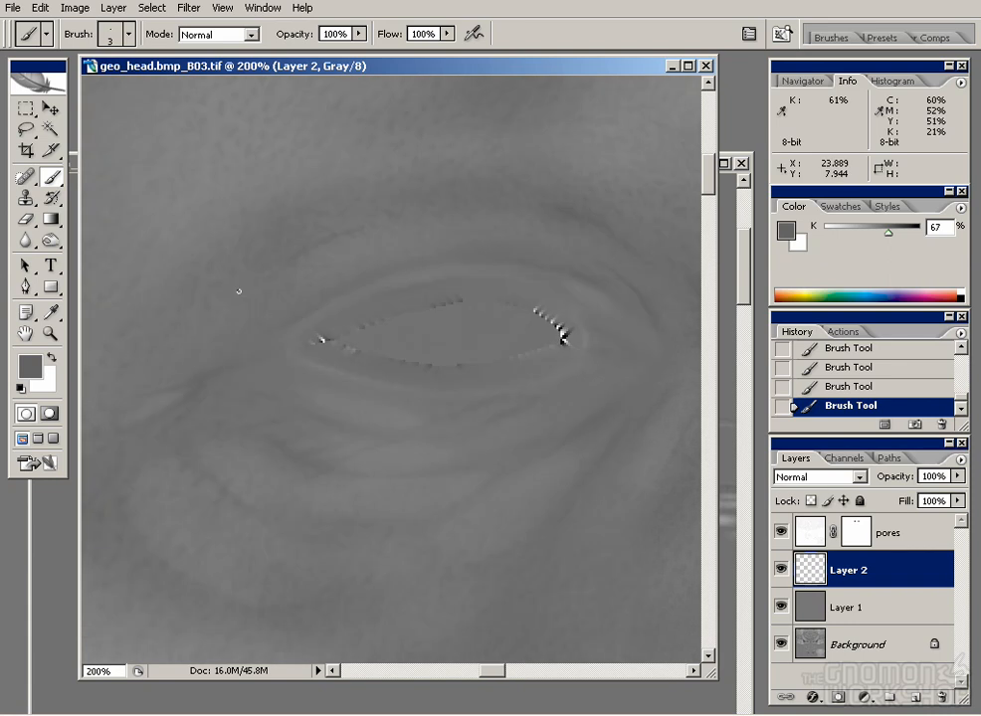
key("e")
left_click_drag(376, 235, 392, 219)
mouse_move(321, 239)
left_mouse_down()
mouse_move(232, 318)
mouse_move(406, 229)
left_mouse_up()
key("b")
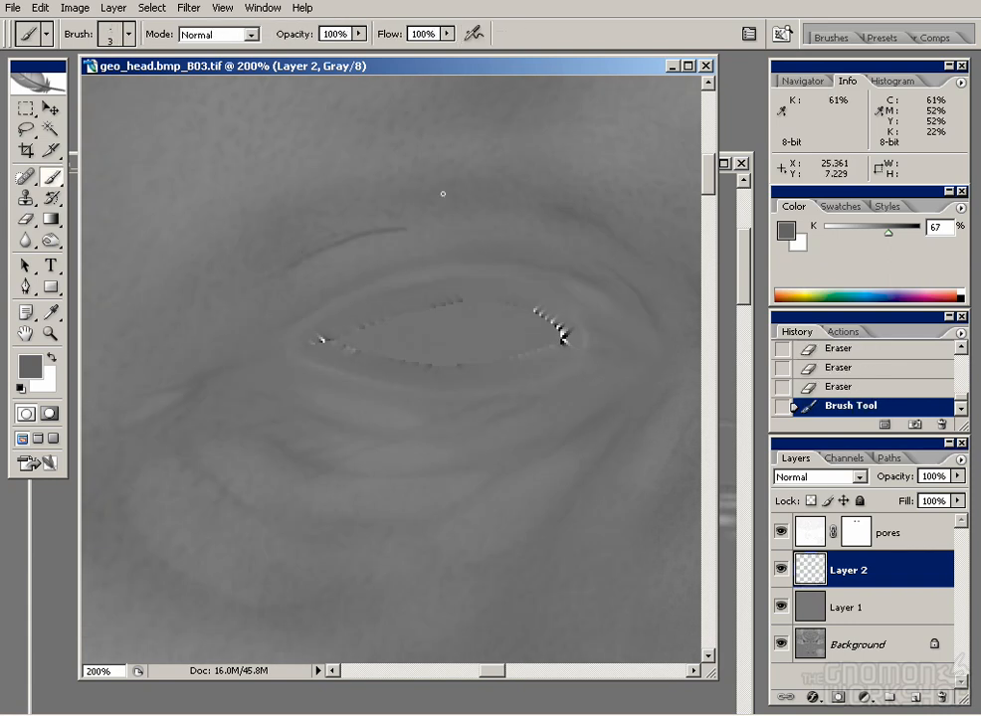
key("ctrl+z")
- Paint 2 px creases at the outer corner and below the left-hand eye, and soften them with the Blur tool
key("bracketleft")
left_click_drag(138, 394, 284, 345)
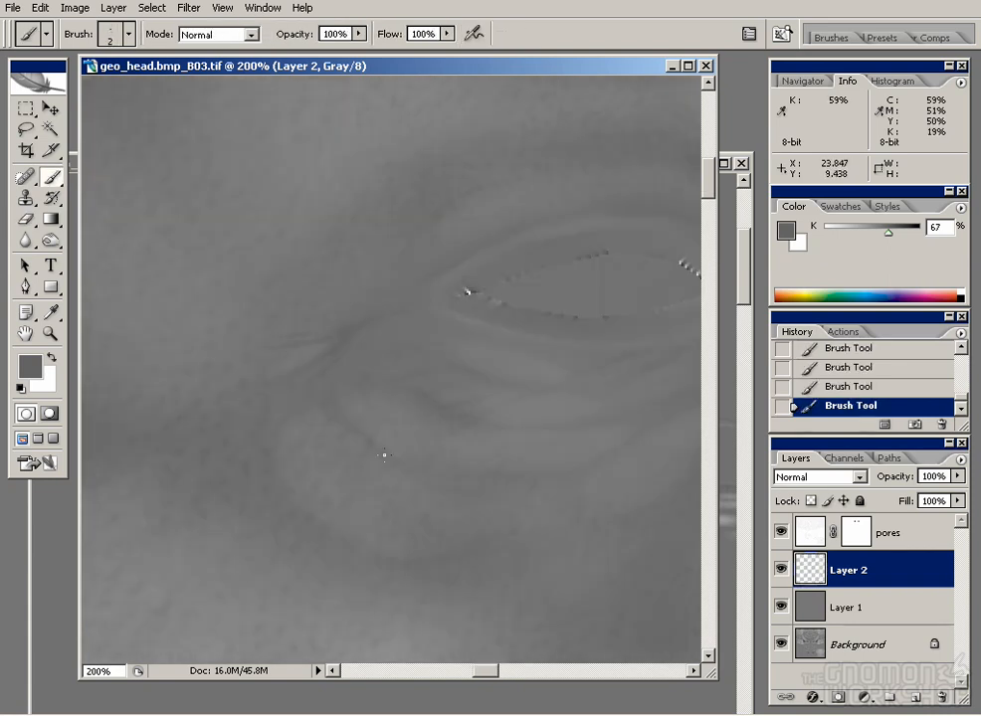
key("r")
key("b")
mouse_move(328, 532)
left_mouse_down()
mouse_move(394, 465)
mouse_move(423, 471)
left_mouse_up()
key("r")
left_click_drag(362, 429, 413, 468)
- Paint fine crease lines along the lower edge of the bag beneath the left-hand eye
key("b")
mouse_move(301, 496)
left_mouse_down()
mouse_move(287, 498)
mouse_move(390, 555)
left_mouse_up()
left_click_drag(563, 445, 382, 412)
left_click_drag(579, 350, 508, 412)
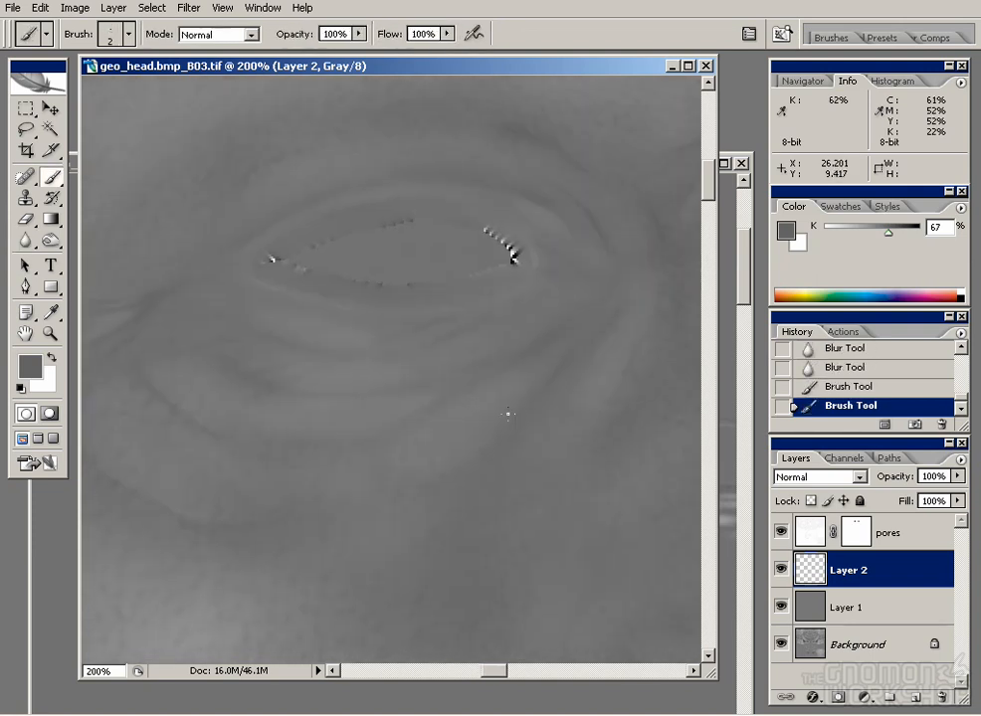
- Try fading Layer 1's wrinkles beneath the left-hand eye with the 20 px Eraser at 30% opacity, undo it, and toggle the layer's visibility
left_click(801, 601)
key("e")
left_click_drag(286, 462, 427, 390)
key("ctrl+z")
left_click(782, 608)
left_click(782, 608)
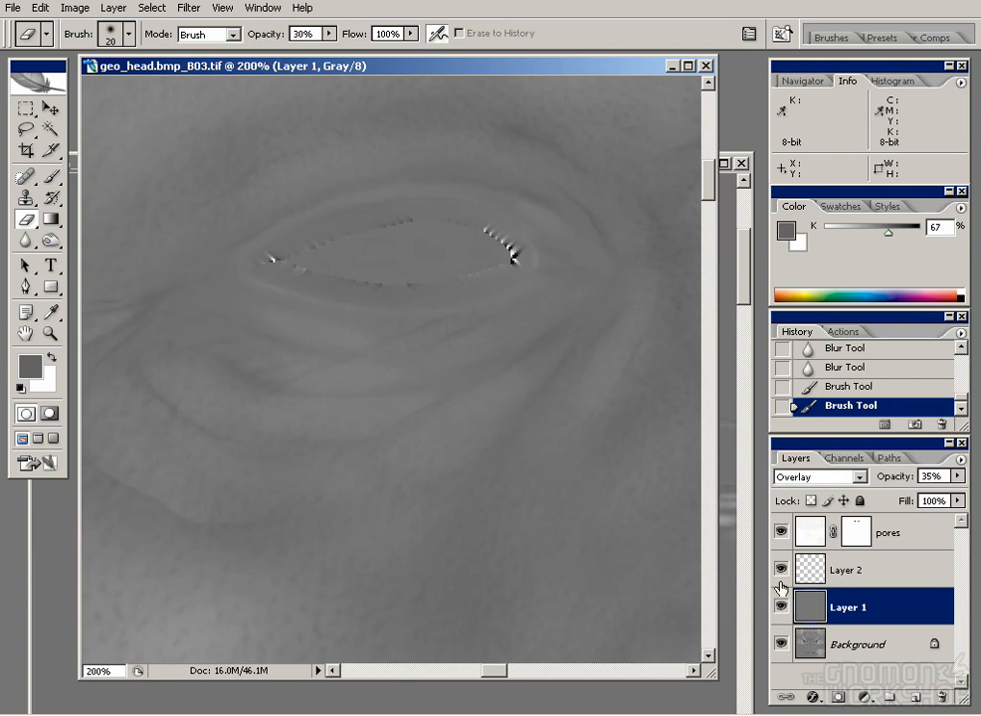
- Return to Layer 2 and paint fine creases around the inner corner of the left-hand eye with the 2 px brush
key("b")
left_click_drag(590, 300, 441, 426)
left_click_drag(599, 463, 556, 475)
left_click(830, 567)
left_click_drag(619, 273, 595, 380)
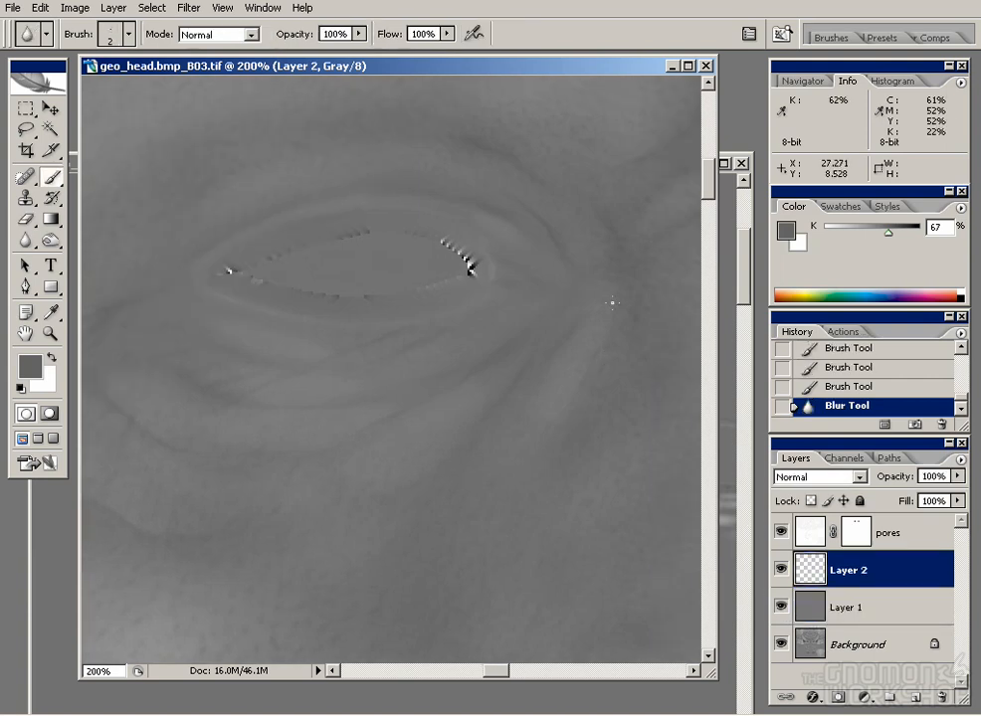
left_click_drag(618, 284, 559, 373)
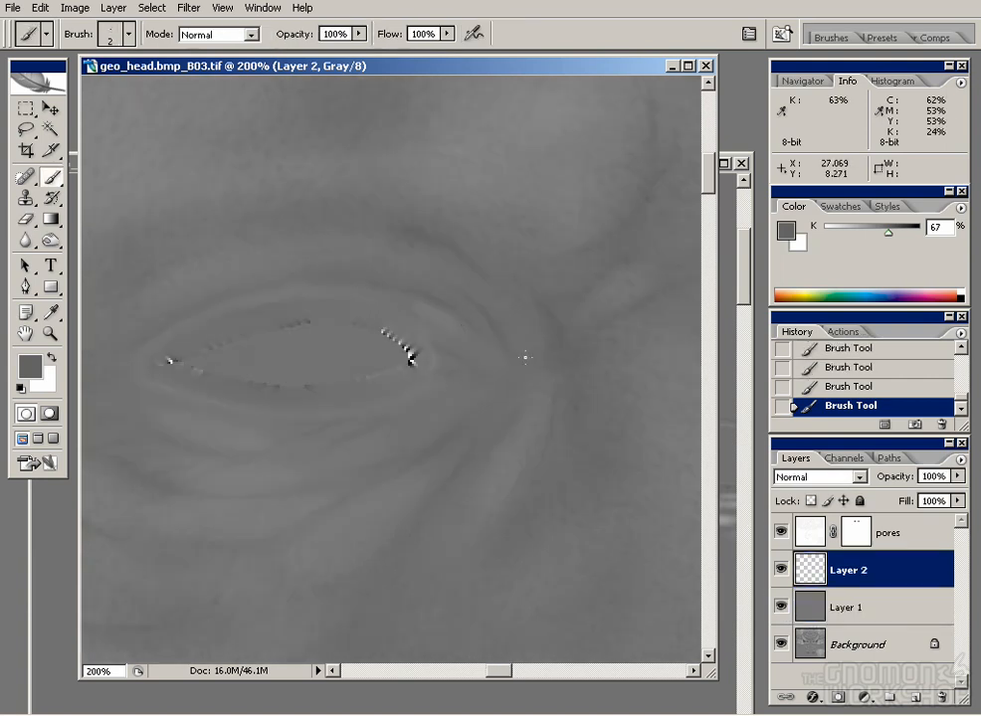
- Paint creases along the outer edge of the right-hand eye bag and blur them into the skin
left_click_drag(657, 343, 164, 344)
left_click_drag(536, 510, 228, 314)
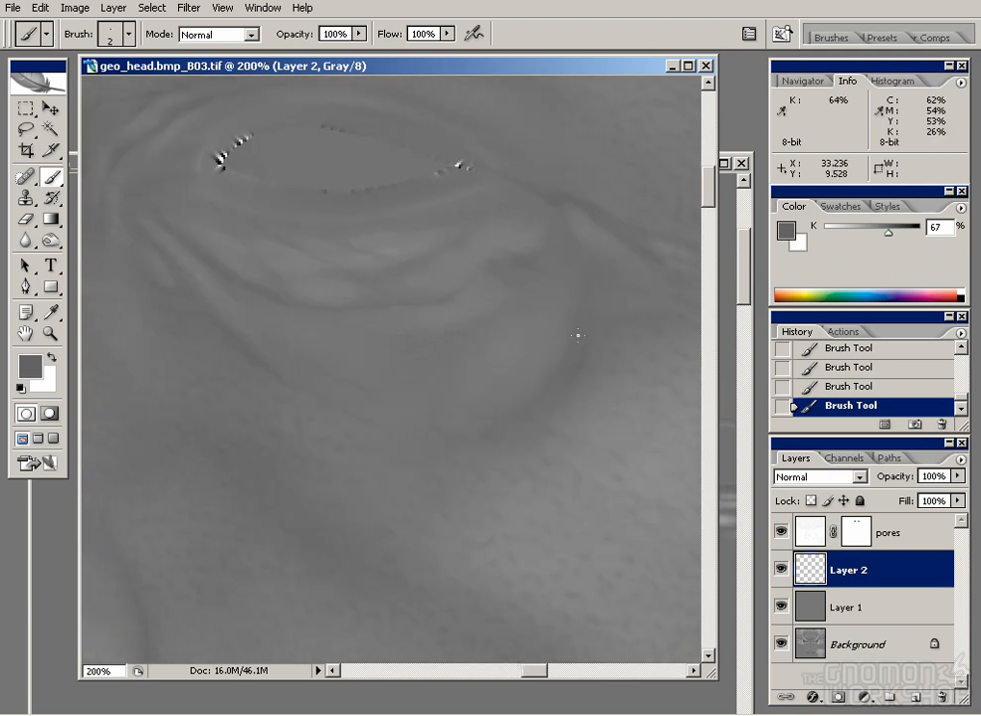
left_click_drag(642, 282, 542, 336)
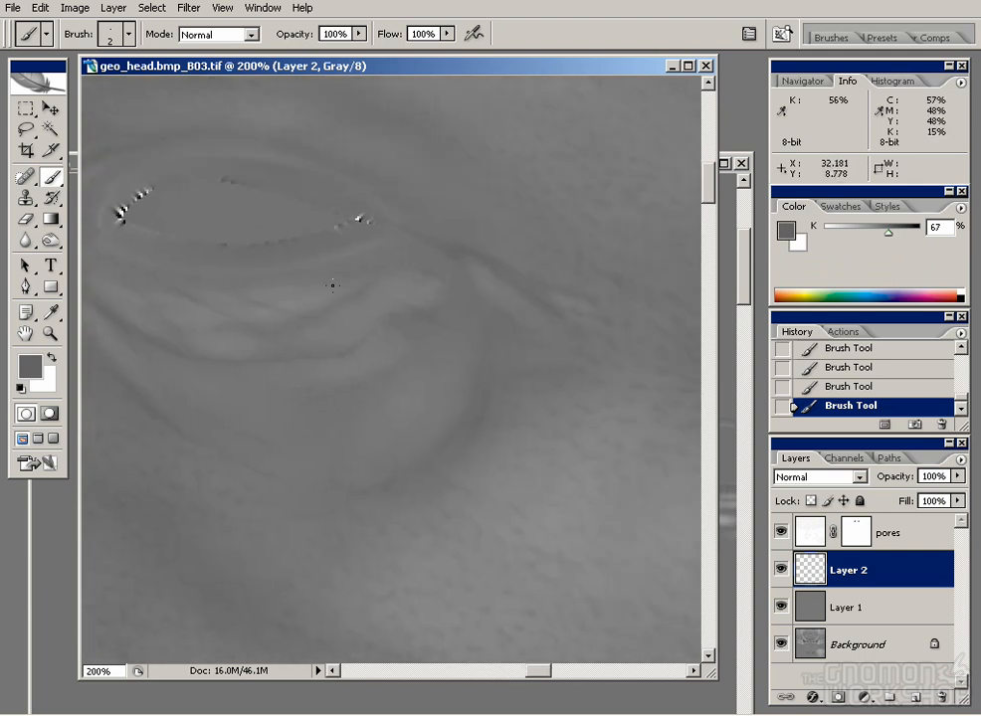
key("r")
mouse_move(353, 204)
left_mouse_down()
mouse_move(347, 266)
mouse_move(464, 382)
left_mouse_up()
- Darken the crease running outward from the right-hand eye's outer corner and soften it with the Blur tool
key("b")
left_click_drag(502, 316, 582, 366)
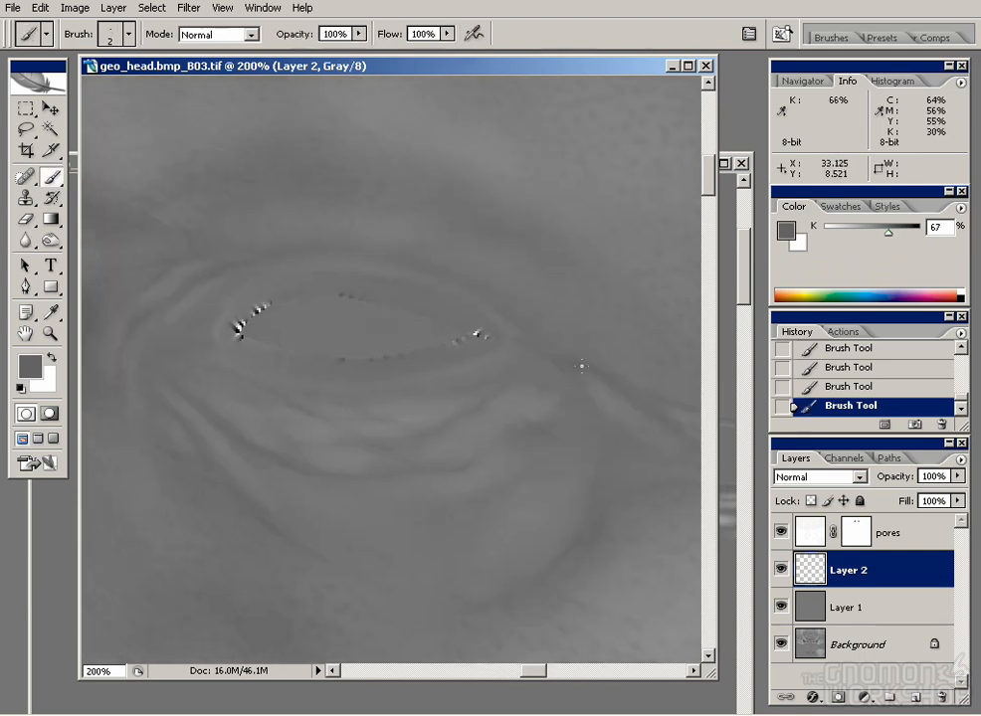
key("r")
mouse_move(498, 323)
left_mouse_down()
mouse_move(354, 254)
mouse_move(248, 313)
left_mouse_up()
- Paint a fine vertical frown crease between the brows and blur it
key("ctrl+minus")
key("ctrl+minus")
key("ctrl+minus")
key("ctrl+plus")
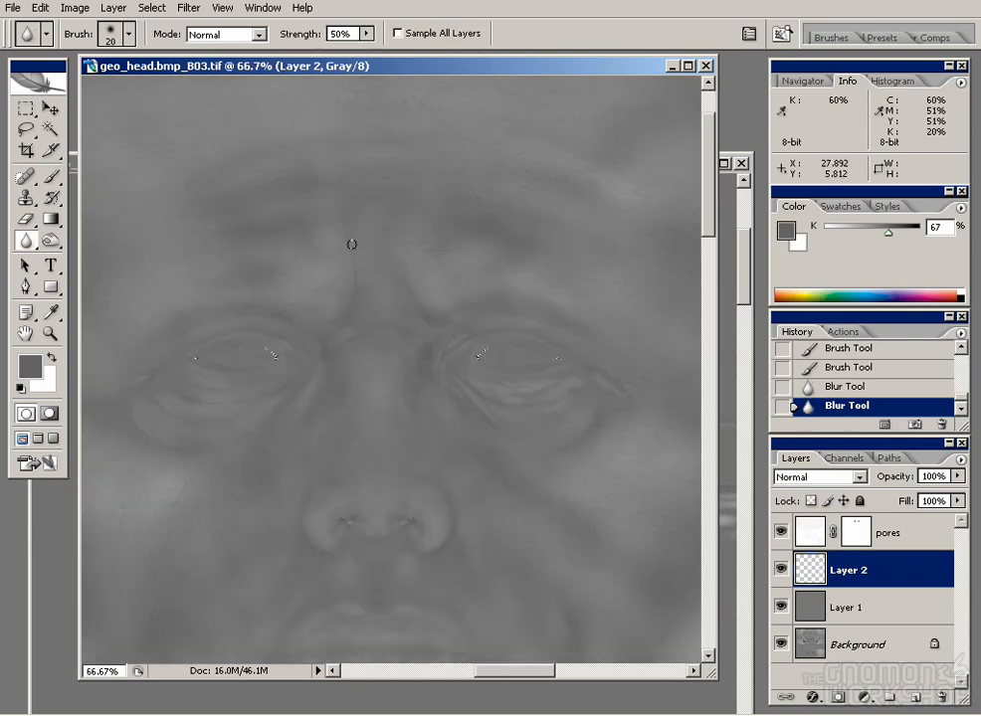
key("b")
left_click(356, 269)
key("r")
mouse_move(368, 308)
left_mouse_down()
mouse_move(414, 287)
mouse_move(360, 303)
mouse_move(356, 268)
left_mouse_up()
- Lighten the frown crease with the Eraser and paint thin horizontal wrinkle lines across the forehead with the 2 px brush
key("ctrl+plus")
key("e")
mouse_move(360, 273)
left_mouse_down()
mouse_move(368, 250)
mouse_move(386, 312)
mouse_move(424, 289)
left_mouse_up()
key("b")
mouse_move(424, 288)
left_mouse_down()
mouse_move(467, 291)
mouse_move(313, 290)
left_mouse_up()
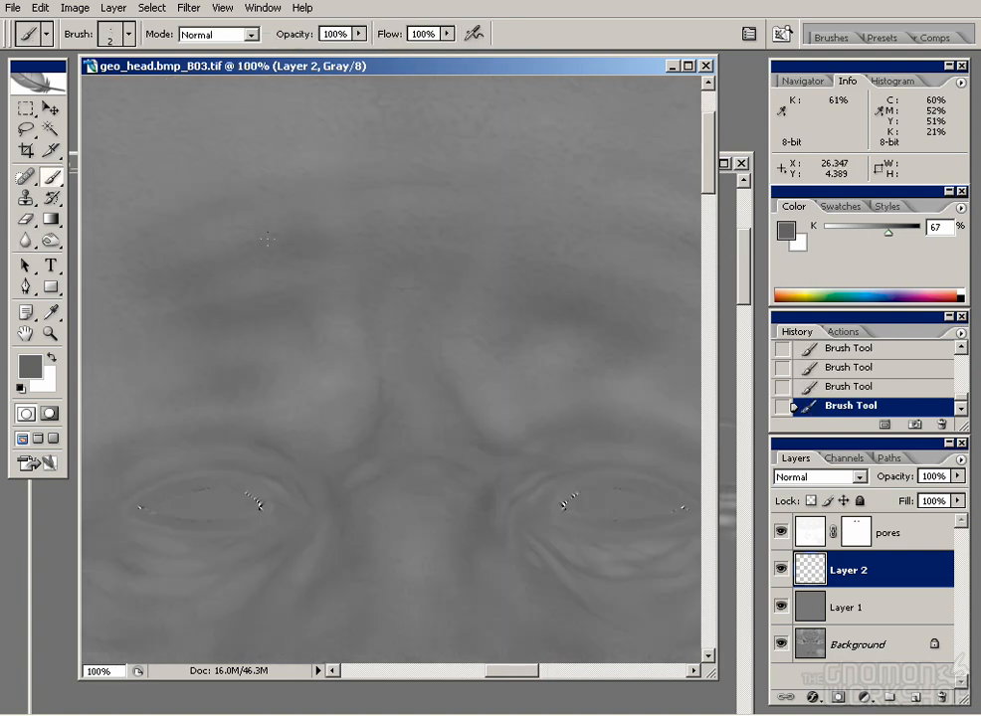
left_click_drag(553, 284, 463, 271)
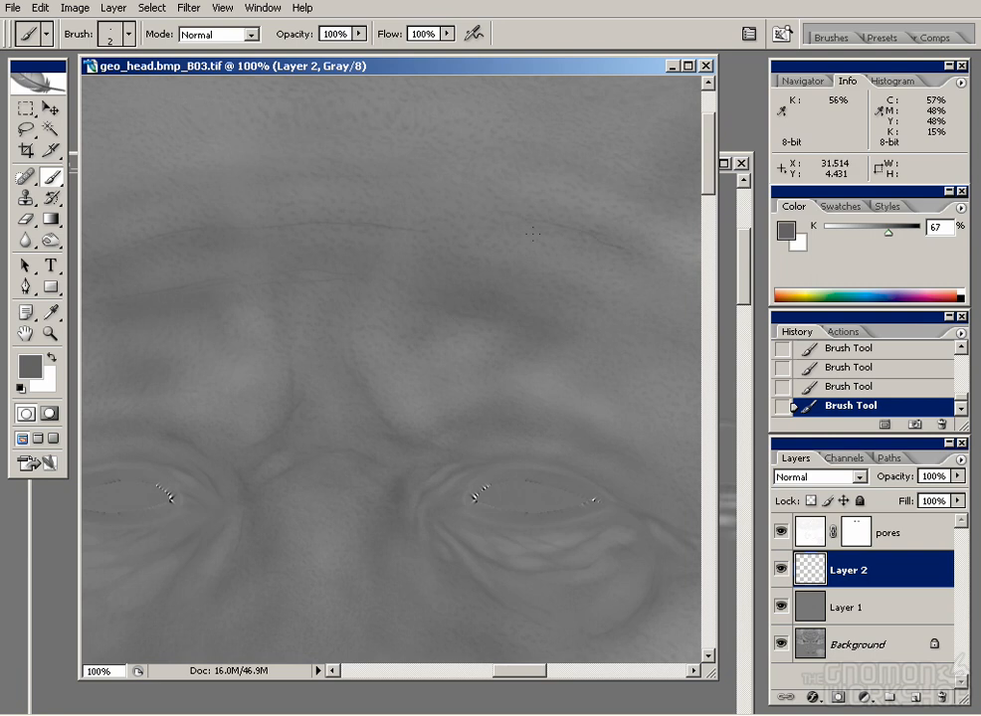
left_click_drag(299, 188, 394, 208)
left_click_drag(177, 263, 323, 241)
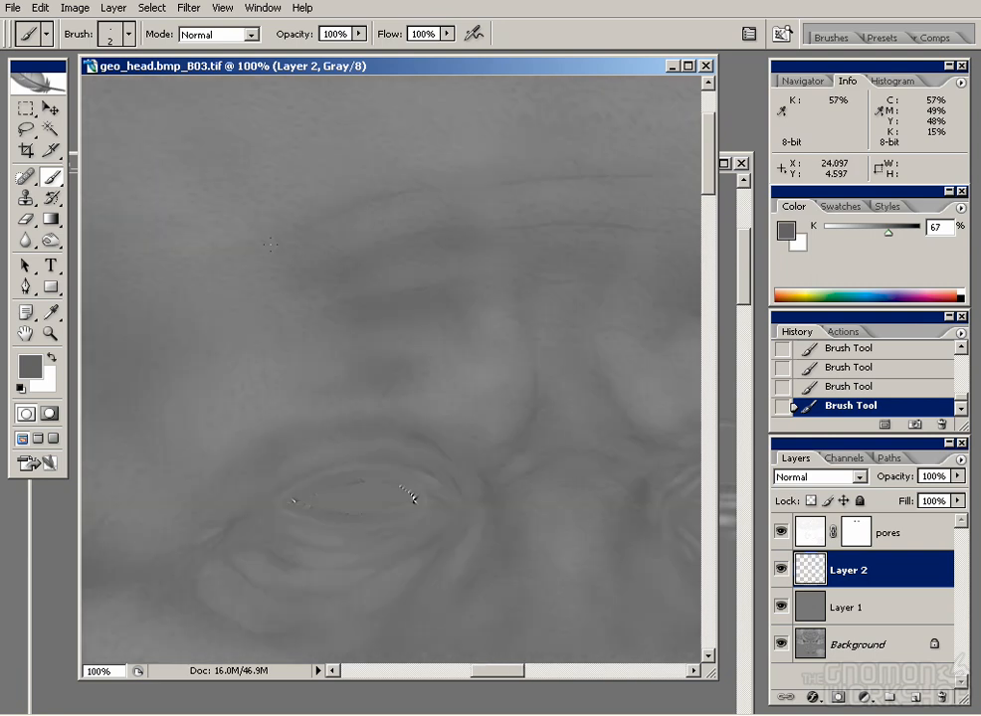
- Paint further fine wrinkle lines on the central forehead just above the brows
key("ctrl+minus")
key("ctrl+plus")
left_click_drag(657, 237, 485, 243)
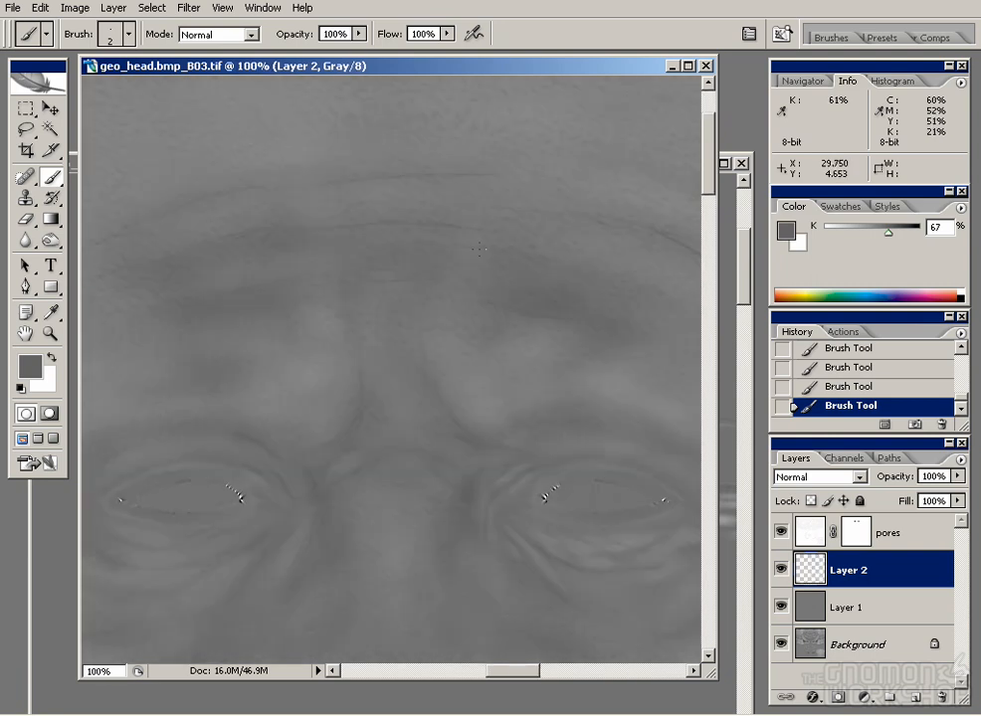
left_click_drag(314, 282, 436, 213)
left_click(464, 301, "alt")
- Soften the forehead wrinkle lines with the Blur tool and paint a fine line above the right-hand brow
key("r")
mouse_move(283, 295)
left_mouse_down()
mouse_move(460, 317)
mouse_move(357, 265)
left_mouse_up()
mouse_move(497, 278)
left_mouse_down()
mouse_move(624, 297)
mouse_move(557, 274)
left_mouse_up()
key("ctrl+plus")
key("ctrl+plus")
key("ctrl+minus")
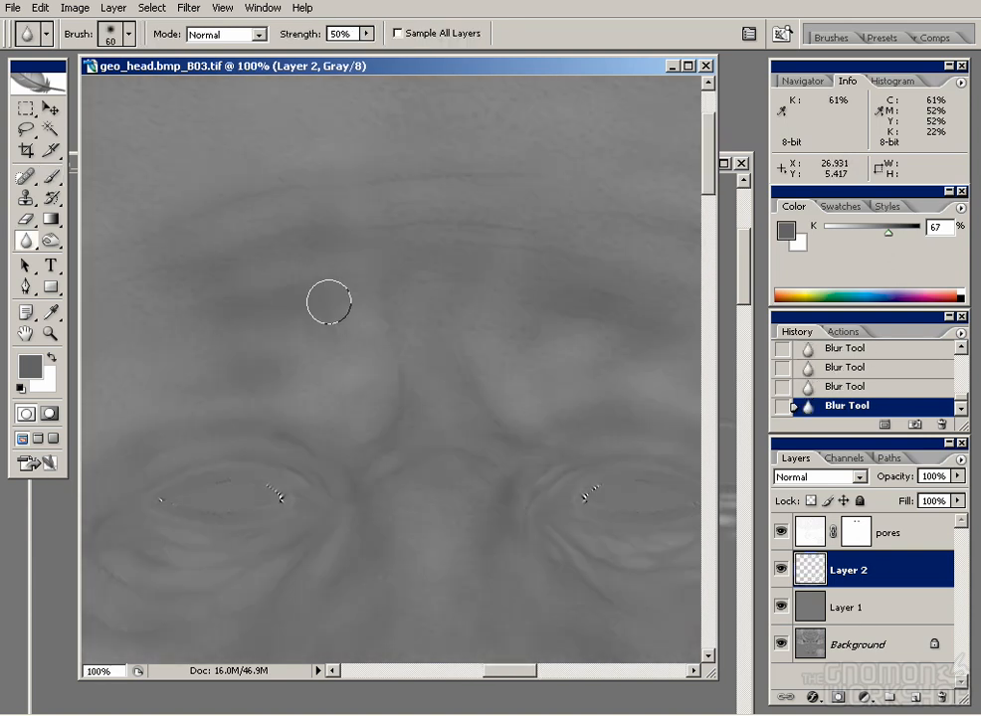
left_click_drag(696, 211, 571, 205)
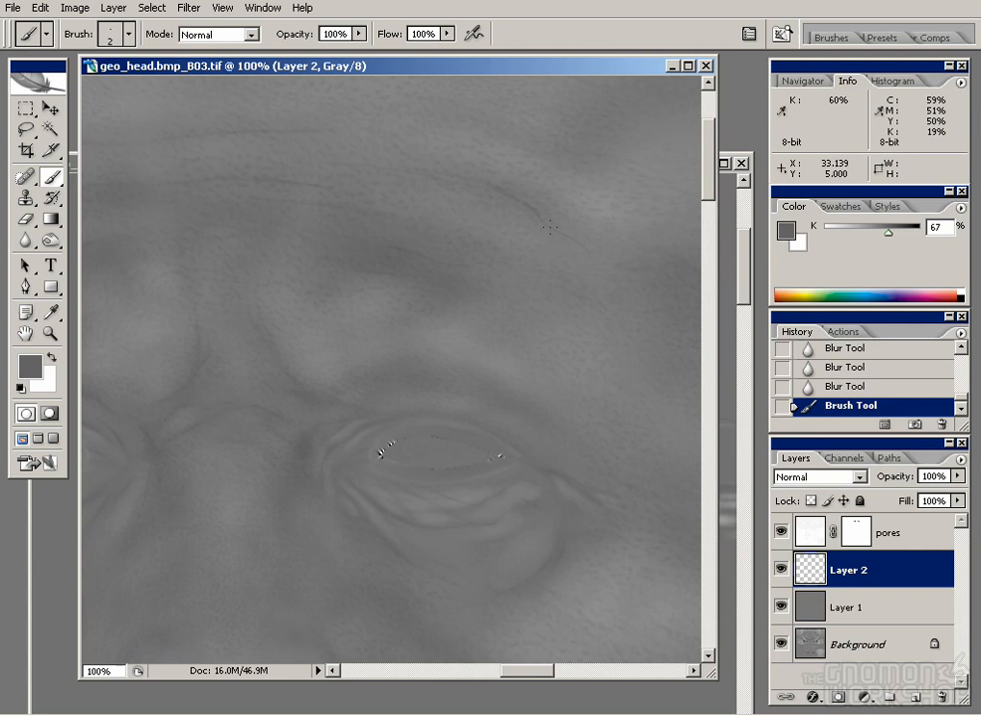
key("r")
- Open geo_pitting.bmp_A01.PSD and check its image size
key("ctrl+minus")
left_click(15, 8)
left_click(39, 45)
double_click(345, 282)
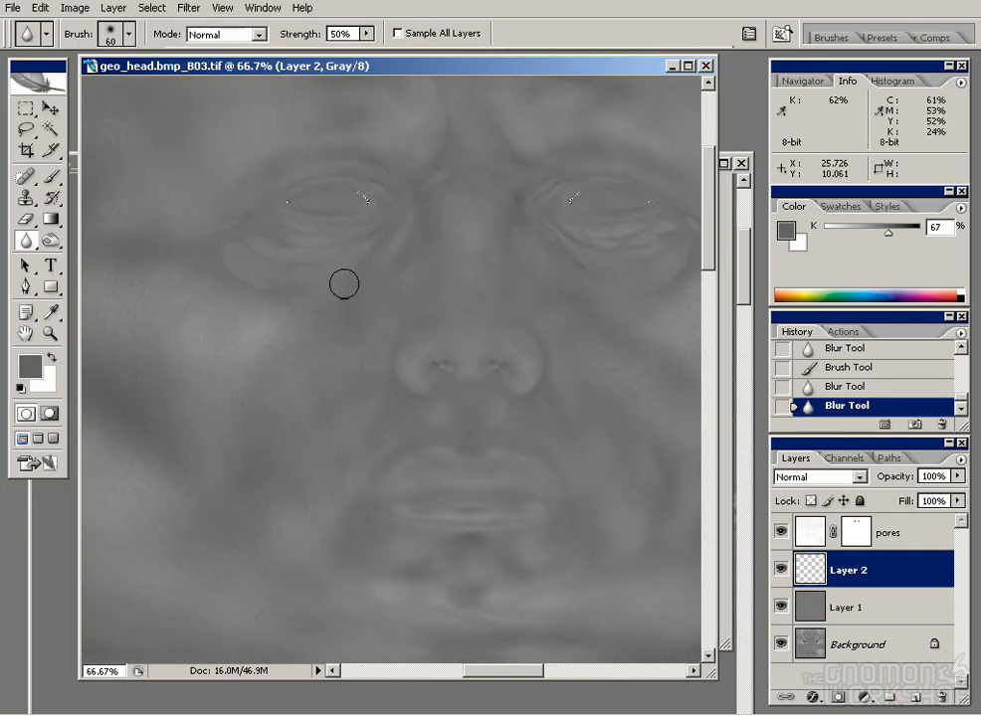
left_click_drag(362, 86, 339, 145)
left_click(75, 8)
left_click(99, 135)
left_click(636, 179)
- Set the pitting map's white point in Levels by sampling its light background
key("v")
left_click(74, 8)
mouse_move(100, 52)
left_click(284, 52)
left_click(771, 554)
left_click(495, 308)
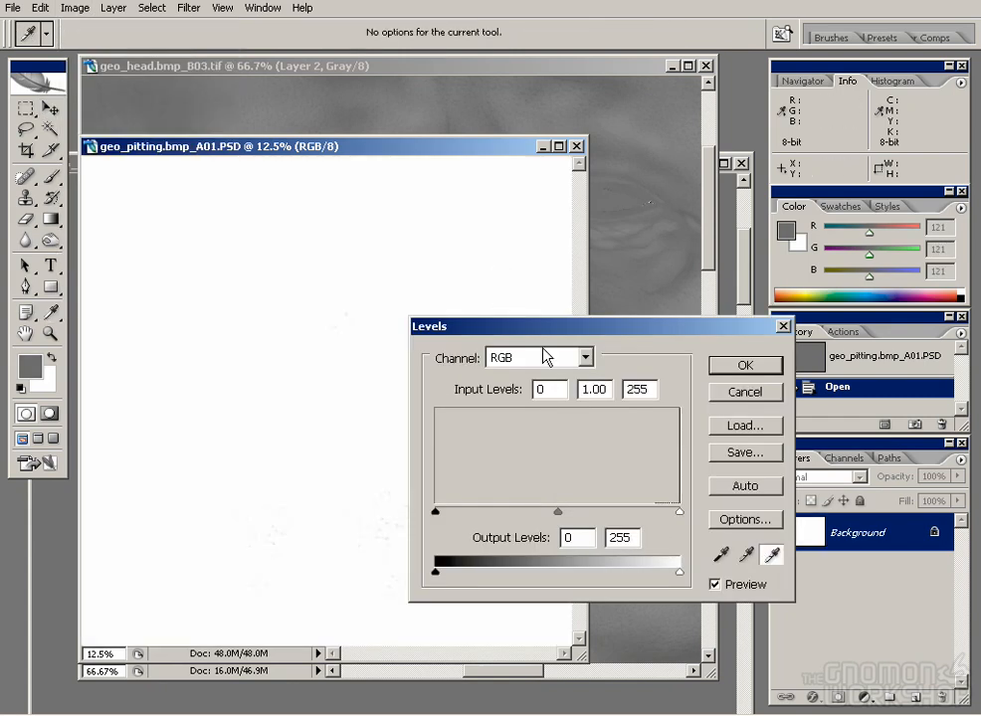
key("Return")
- Flip the pitting map's canvas vertically and bring it into geo_head.bmp_B03.tif as a layer above Layer 2
key("ctrl+plus")
key("ctrl+plus")
left_click_drag(400, 535, 281, 361)
key("ctrl+minus")
left_click(75, 8)
mouse_move(109, 182)
left_click(317, 272)
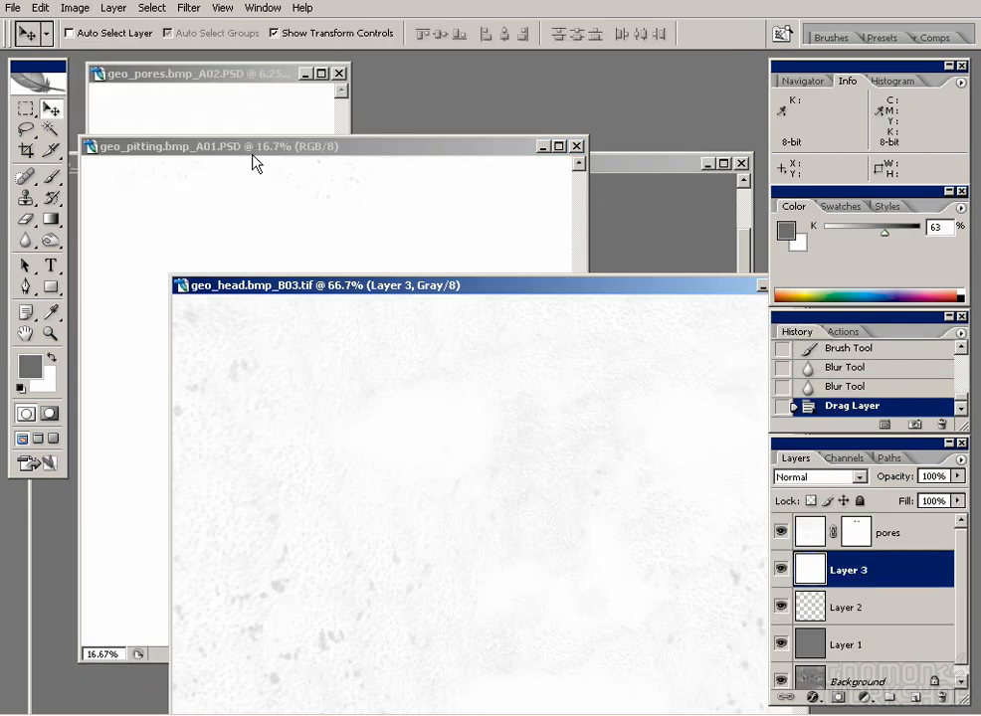
left_click(252, 151)
left_click_drag(613, 288, 493, 105)
- Set the imported layer's blend mode to Multiply and name it pitting
left_click(820, 479)
left_click(794, 332)
double_click(848, 570)
type("pitting")
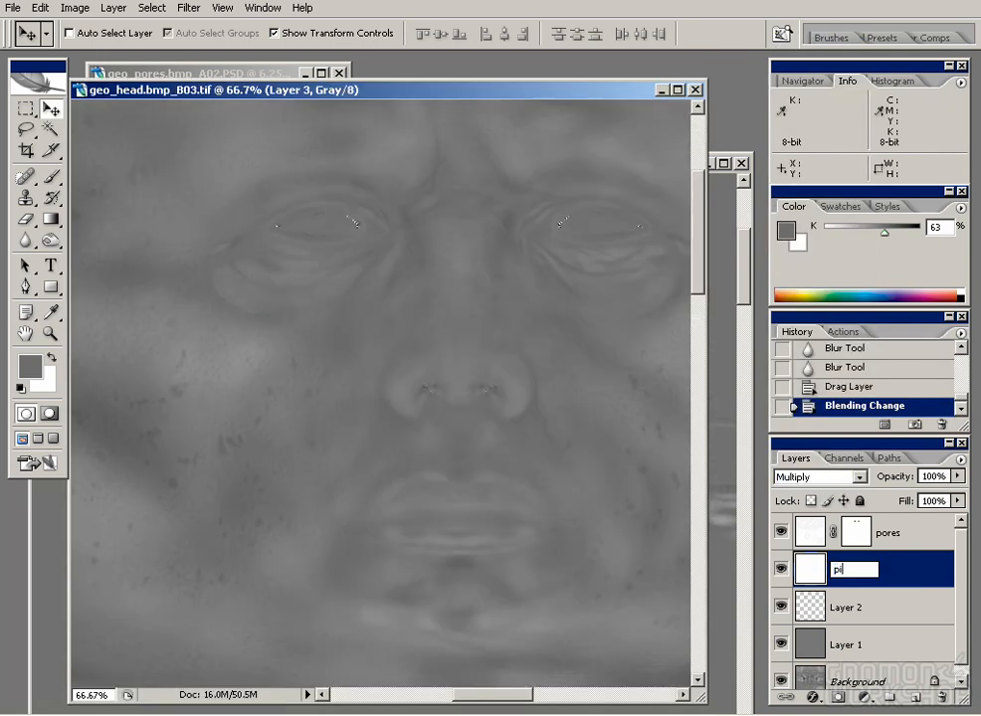
key("Return")
- Lower the opacity of the pitting layer
left_click(850, 613)
left_click(876, 564)
left_click_drag(958, 478, 921, 490)
- Rename Layer 1 as wrinkles1 and Layer 2 as wrinkles2
double_click(846, 646)
type("wrinkles")
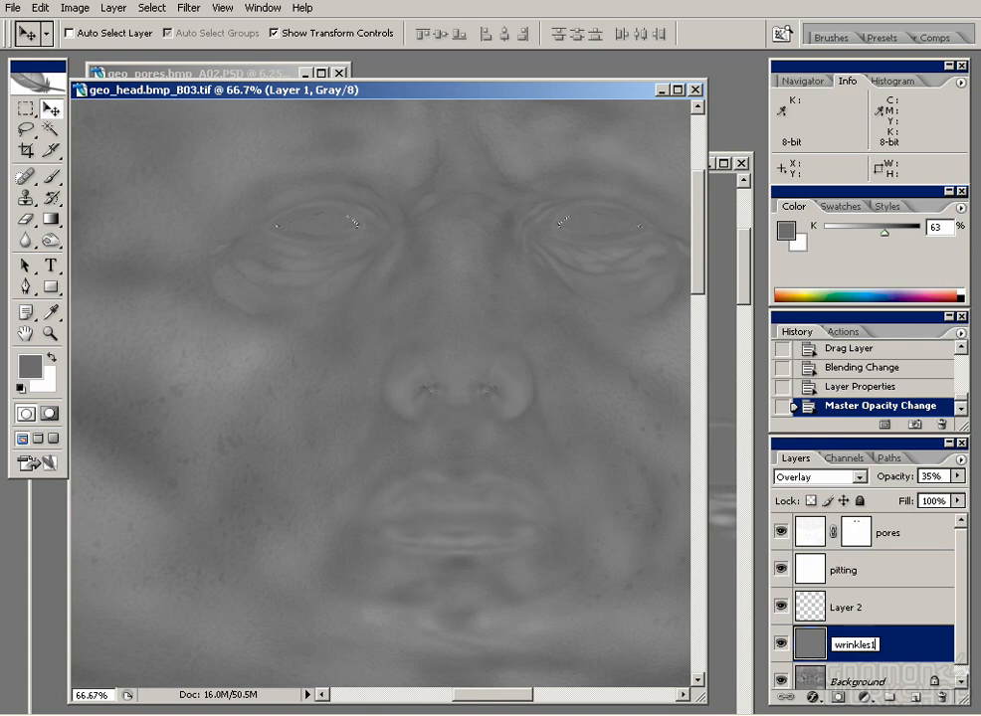
type("1")
key("Return")
double_click(846, 607)
type("wrinkles2")
key("Return")
- Set the pitting layer's opacity to 50% and save the head map
left_click_drag(580, 284, 503, 297)
left_click(848, 564)
left_click(901, 479)
type("40")
key("Return")
type("50")
key("Return")
left_click_drag(418, 393, 458, 410)
key("ctrl+s")
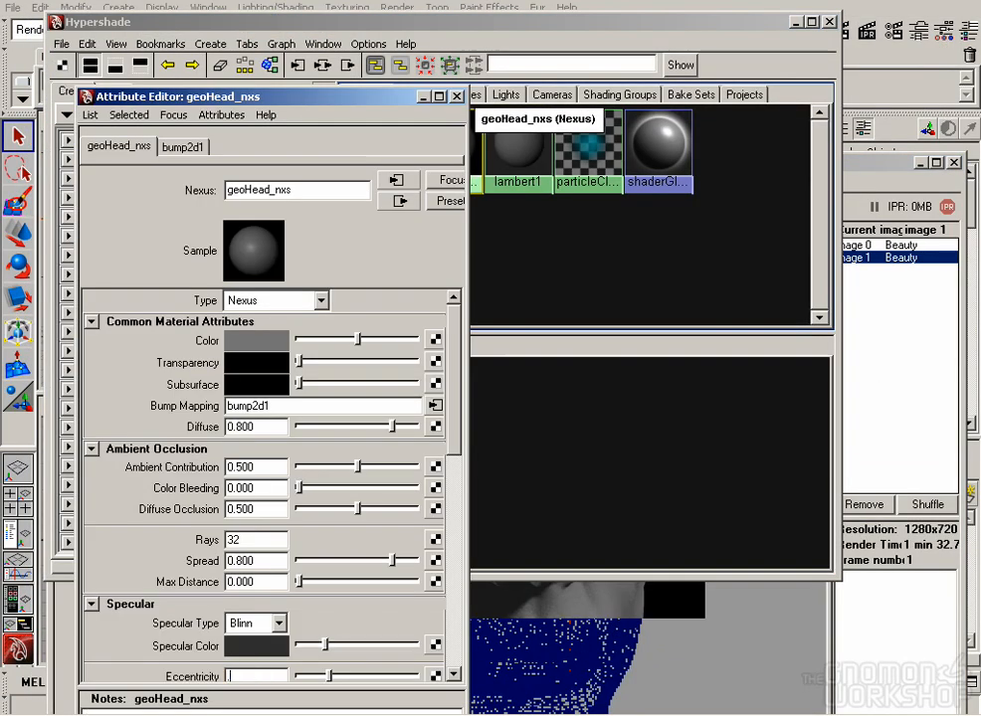
- Switch to Maya, brighten the geoHead_nxs material's specular color slightly, and set its eccentricity to 0.285
left_click_drag(328, 675, 330, 645)
type(".285")
key("Return")
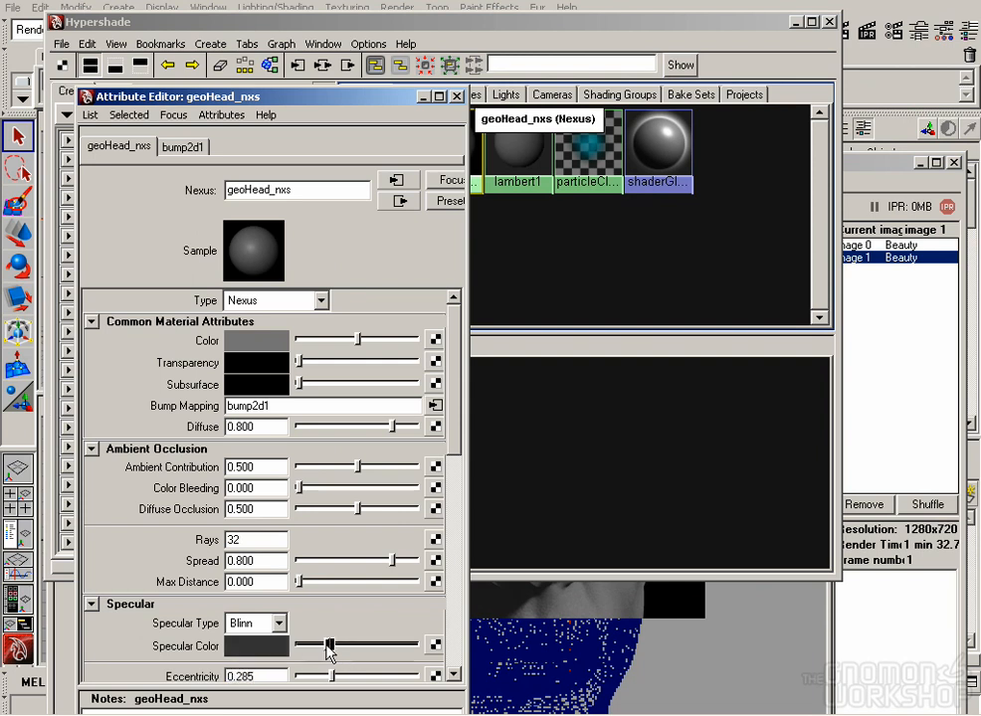
- Close the material editors, render the head with the updated map, and view the render at actual size
left_click(456, 96)
left_click(830, 22)
left_click_drag(461, 168, 478, 20)
left_click_drag(201, 144, 681, 622)
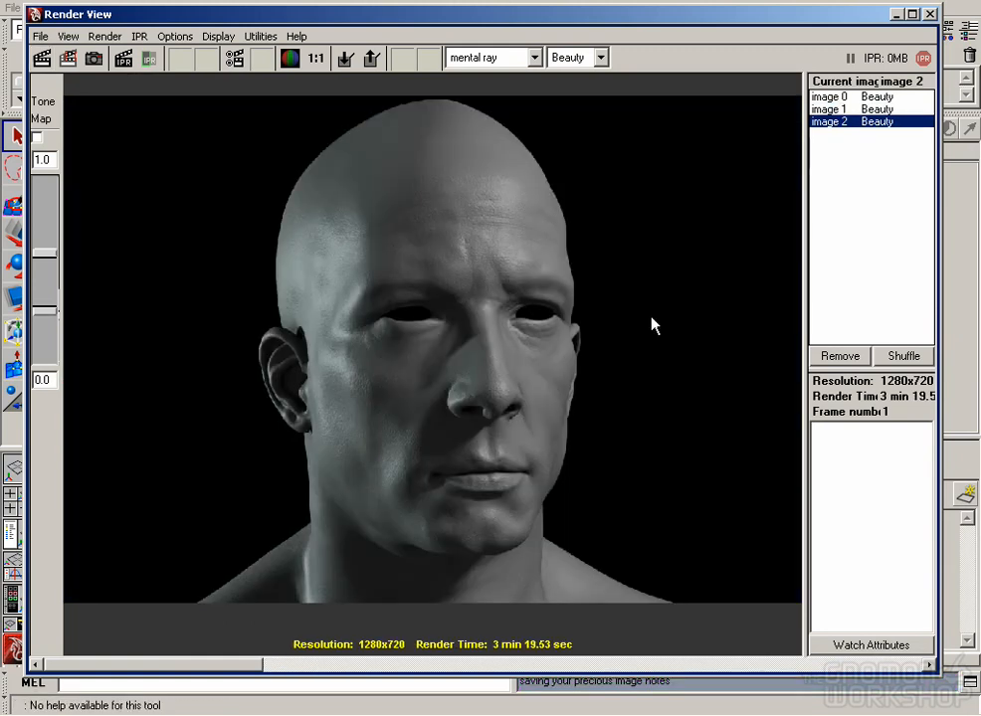
left_click(316, 58)
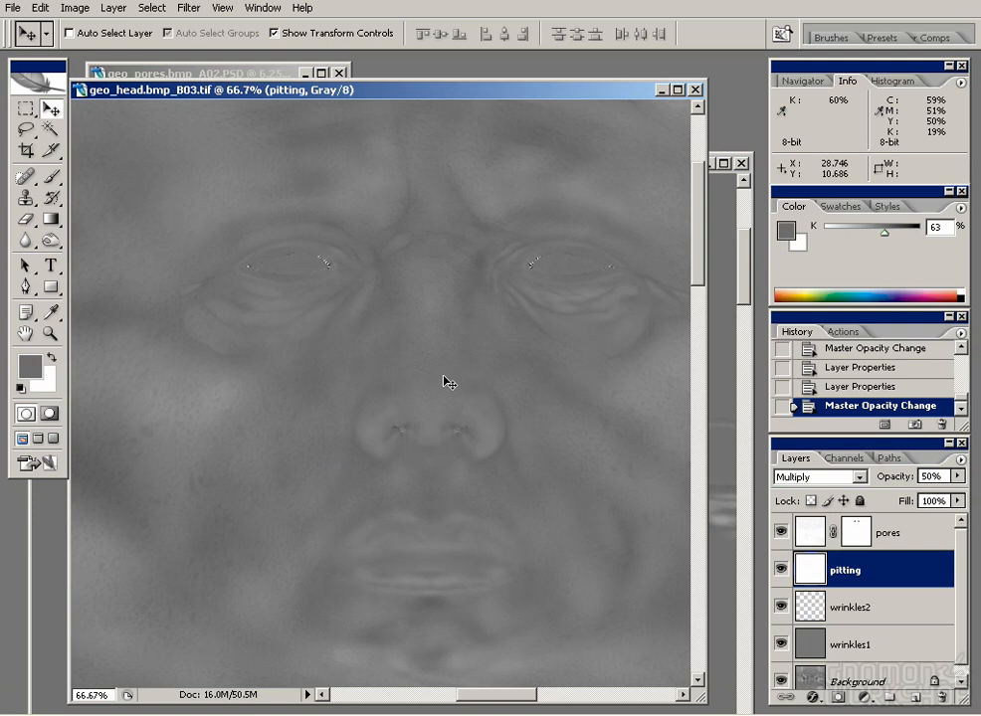
- Switch to Photoshop, make wrinkles2 the active layer, and set the foreground color to 83% black
left_click(866, 607)
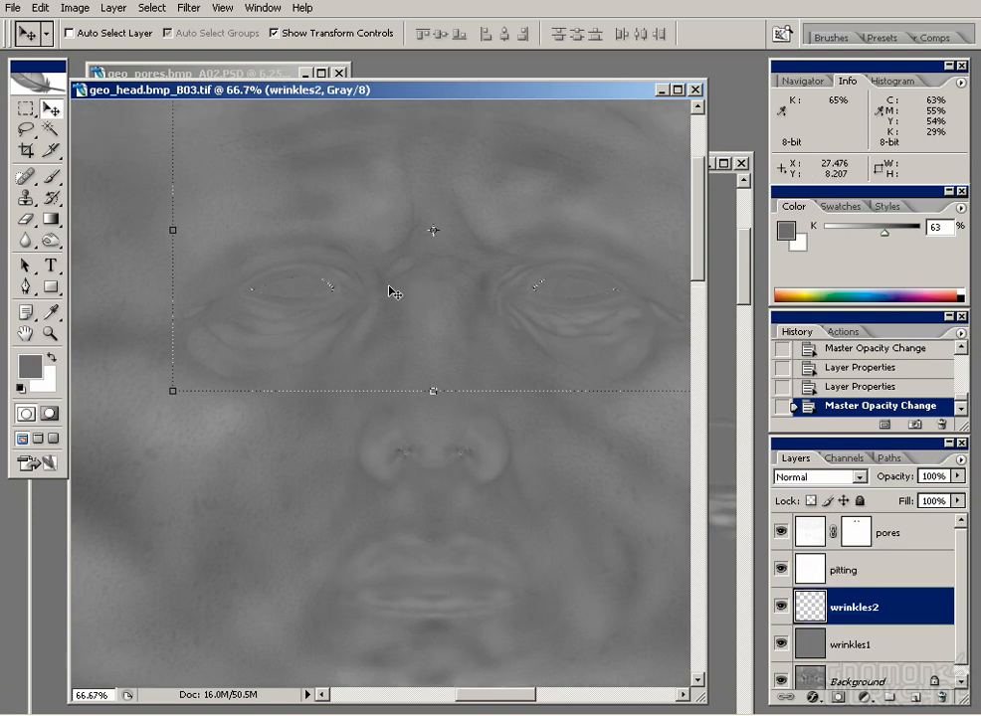
left_click(29, 366)
left_click_drag(260, 290, 254, 335)
left_click(664, 146)
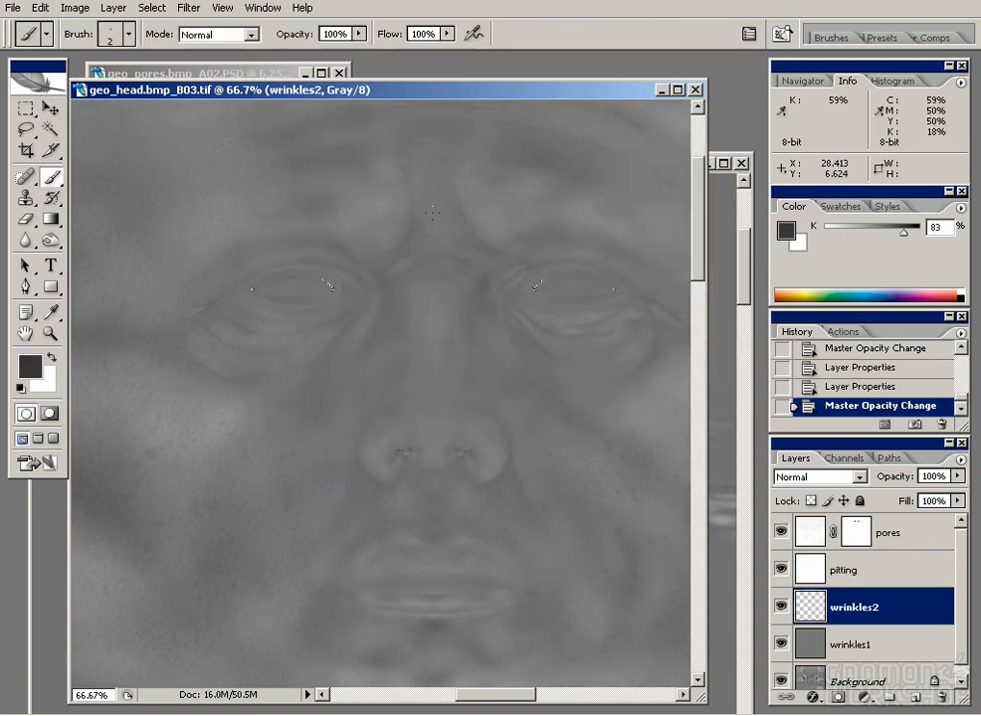
- Paint short diagonal wrinkles and a curved crease beneath the left-hand eye with the 2 px brush
key("ctrl+plus")
key("ctrl+plus")
left_click_drag(112, 208, 352, 361)
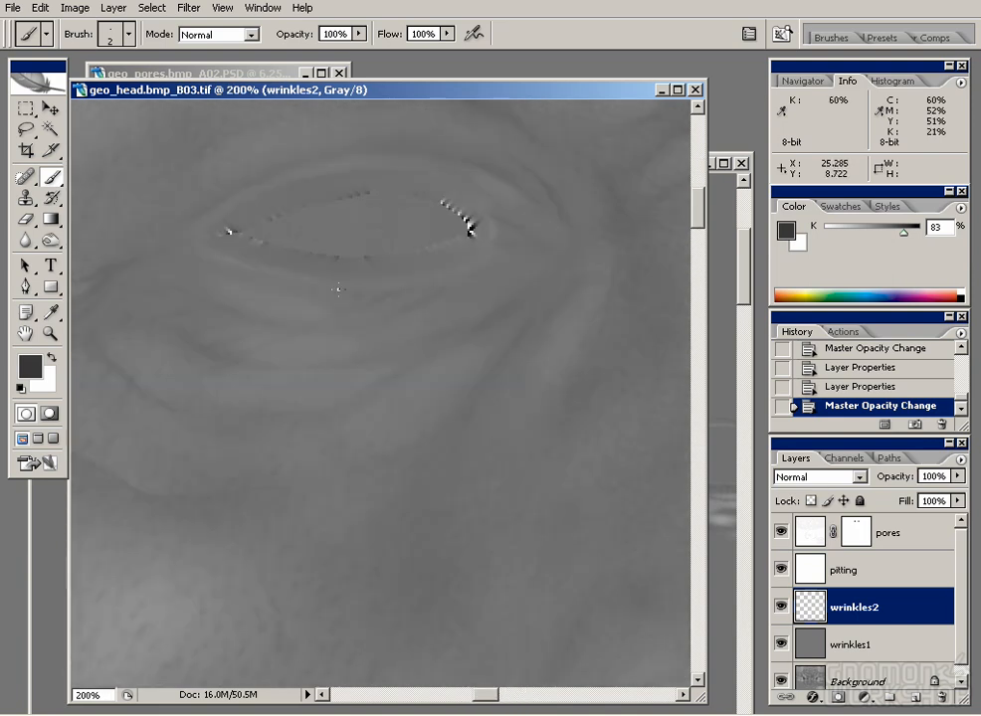
left_click_drag(192, 353, 238, 333)
left_click_drag(165, 342, 208, 328)
left_click_drag(133, 324, 202, 310)
left_click_drag(263, 345, 409, 293)
key("ctrl+z")
left_click_drag(206, 306, 321, 323)
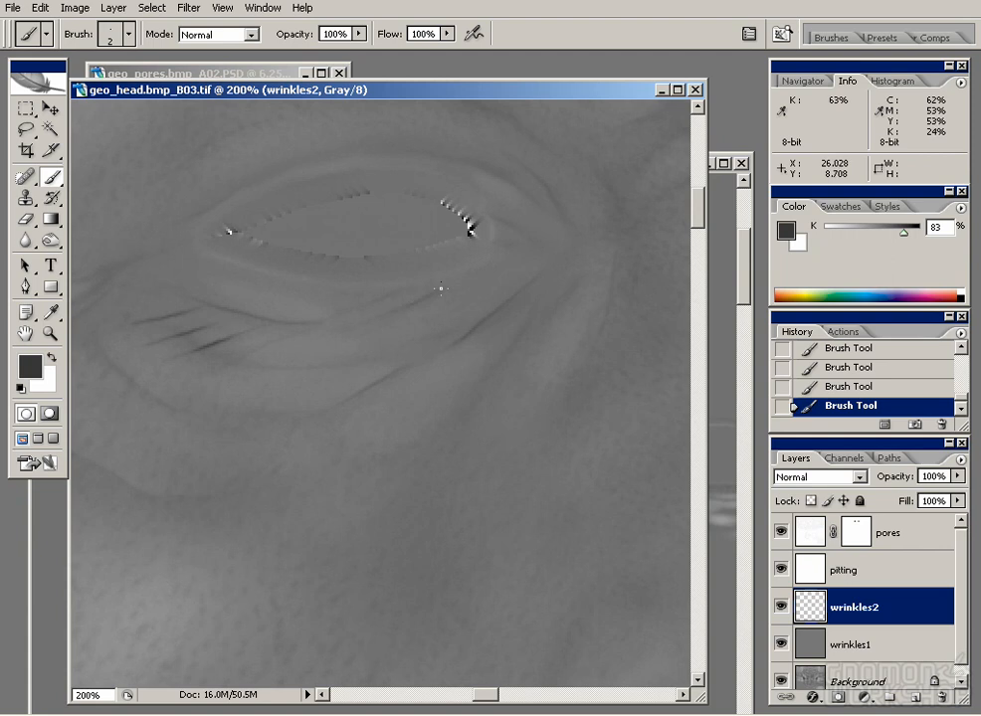
- Paint fine creases along the left-hand eye bag and outward from the eye's outer corner
left_click_drag(480, 272, 402, 313)
mouse_move(162, 278)
left_mouse_down()
mouse_move(290, 295)
mouse_move(346, 229)
left_mouse_up()
left_click_drag(210, 336, 286, 302)
left_click_drag(314, 358, 310, 348)
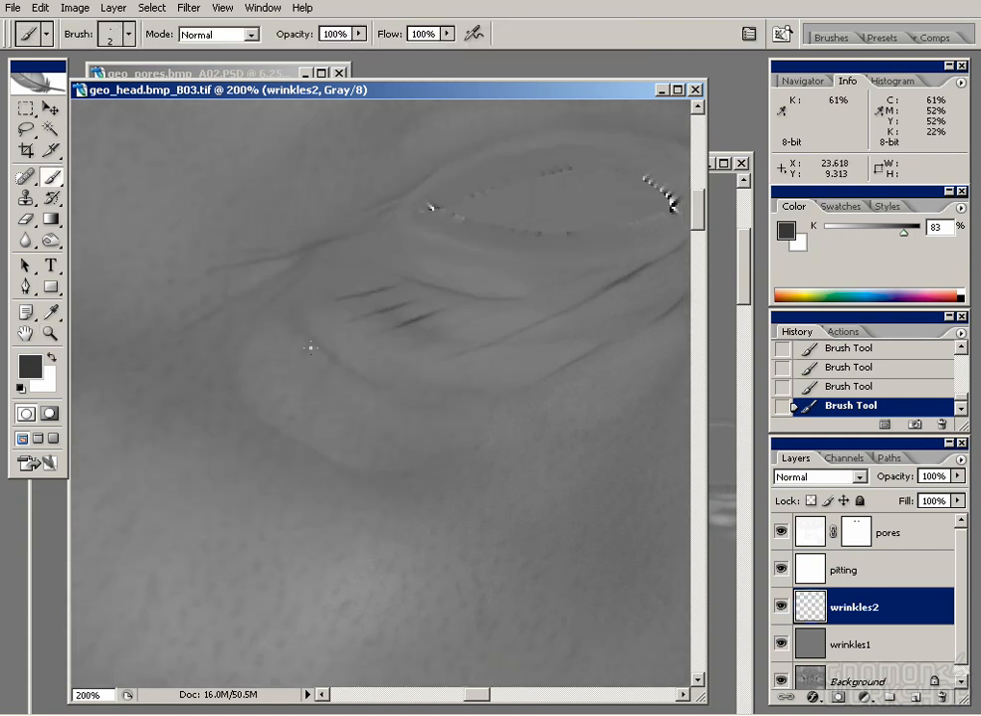
left_click_drag(355, 249, 224, 314)
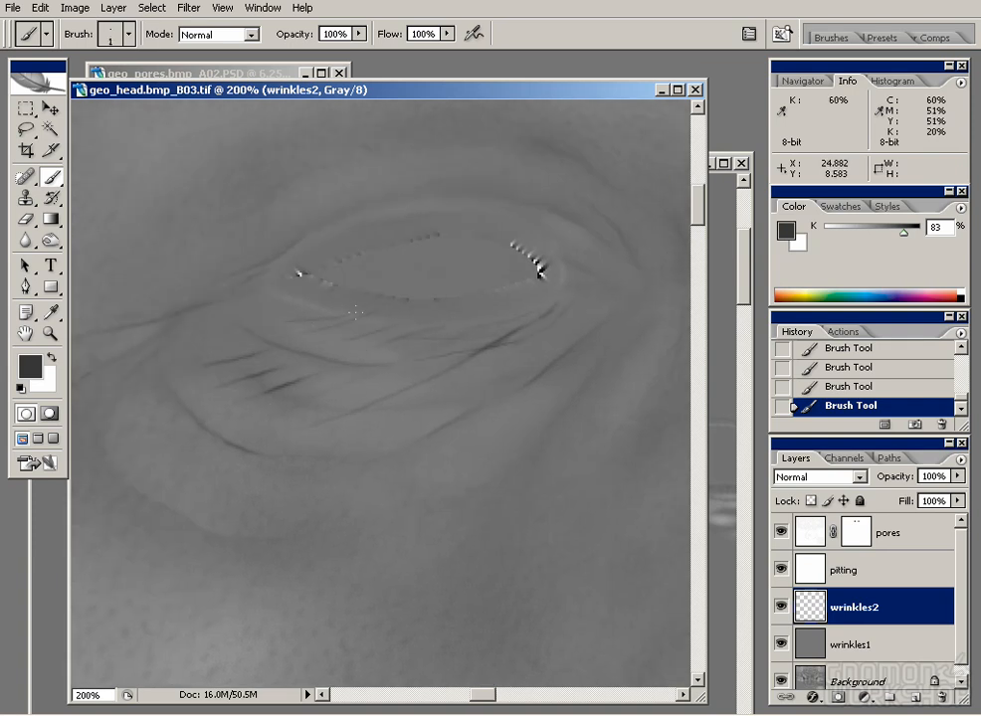
- Soften the wrinkles beneath the left-hand eye with a 20 px Blur tool and lighten them with the Eraser
key("r")
key("bracketleft")
key("bracketleft")
key("bracketleft")
key("bracketleft")
mouse_move(343, 308)
left_mouse_down()
mouse_move(355, 330)
mouse_move(403, 340)
left_mouse_up()
mouse_move(477, 334)
left_mouse_down()
mouse_move(522, 326)
mouse_move(558, 295)
left_mouse_up()
key("e")
mouse_move(285, 367)
left_mouse_down()
mouse_move(259, 363)
mouse_move(261, 381)
left_mouse_up()
mouse_move(248, 395)
left_mouse_down()
mouse_move(229, 406)
mouse_move(220, 365)
left_mouse_up()
- Paint additional fine wrinkles beneath the left-hand eye toward its inner corner with the 1 px brush
key("b")
left_click_drag(423, 409, 348, 403)
key("r")
key("b")
left_click_drag(487, 396, 542, 370)
left_click_drag(525, 382, 581, 340)
left_click_drag(583, 324, 559, 350)
- Paint fine creases around the left-hand eye's inner corner and soften them with the Blur tool
left_click_drag(538, 238, 612, 283)
left_click_drag(681, 281, 482, 307)
left_click_drag(520, 251, 482, 306)
left_click_drag(687, 318, 581, 316)
mouse_move(525, 274)
left_mouse_down()
mouse_move(587, 299)
mouse_move(589, 334)
left_mouse_up()
key("r")
left_click_drag(439, 316, 383, 336)
- Paint fine creases along the frown folds and across the nose bridge, and blur them
key("b")
left_click_drag(374, 246, 386, 295)
left_click_drag(425, 234, 418, 258)
left_click_drag(451, 213, 424, 251)
mouse_move(507, 159)
left_mouse_down()
mouse_move(451, 181)
mouse_move(527, 258)
left_mouse_up()
left_click_drag(626, 340, 523, 318)
key("r")
left_click_drag(458, 296, 408, 199)
mouse_move(268, 239)
left_mouse_down()
mouse_move(239, 305)
mouse_move(251, 229)
left_mouse_up()
mouse_move(557, 357)
left_mouse_down()
mouse_move(456, 298)
mouse_move(481, 291)
left_mouse_up()
- Paint fine diagonal wrinkles beneath the right-hand eye with the 1 px brush and soften them with the Blur tool
key("b")
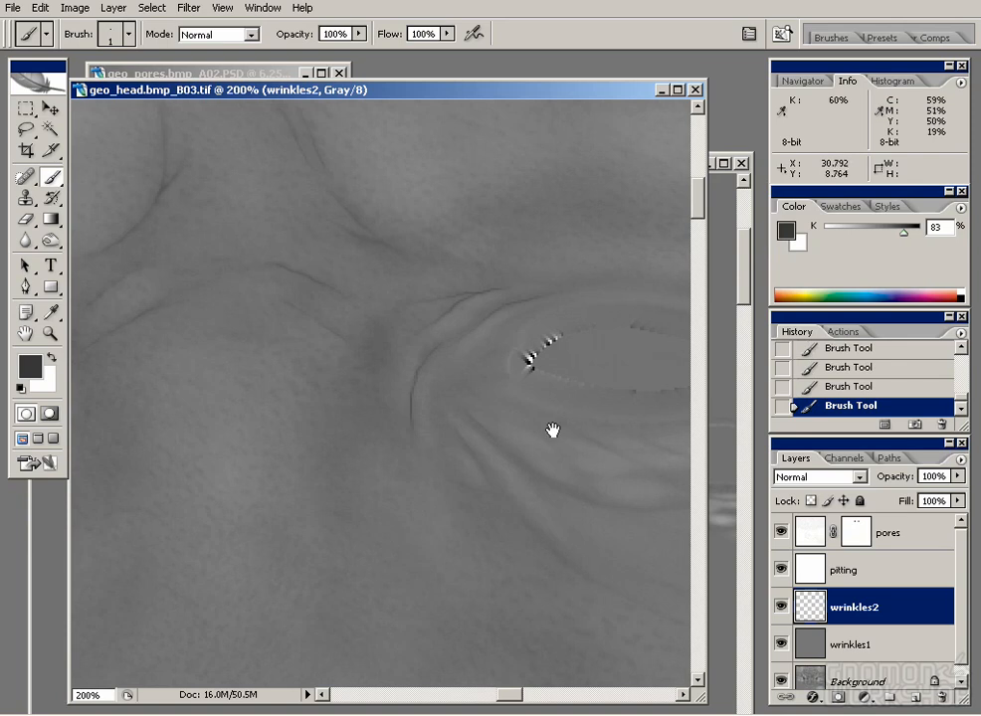
left_click_drag(552, 430, 429, 390)
left_click_drag(620, 403, 534, 398)
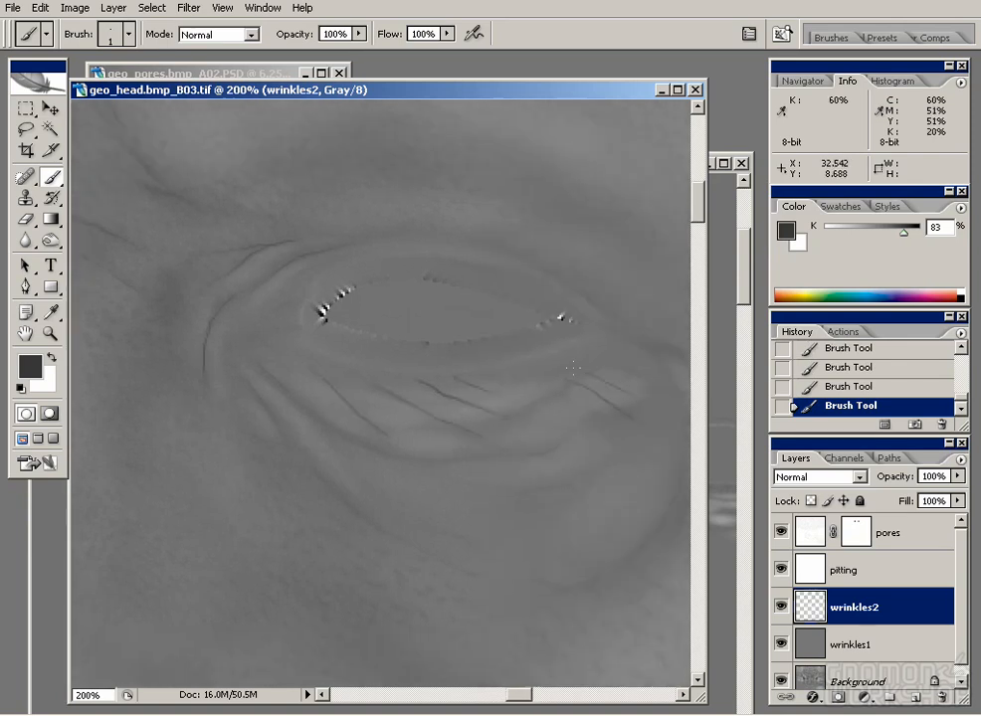
key("r")
left_click_drag(339, 361, 418, 398)
mouse_move(428, 403)
left_mouse_down()
mouse_move(506, 435)
mouse_move(557, 398)
left_mouse_up()
left_click_drag(567, 393, 612, 368)
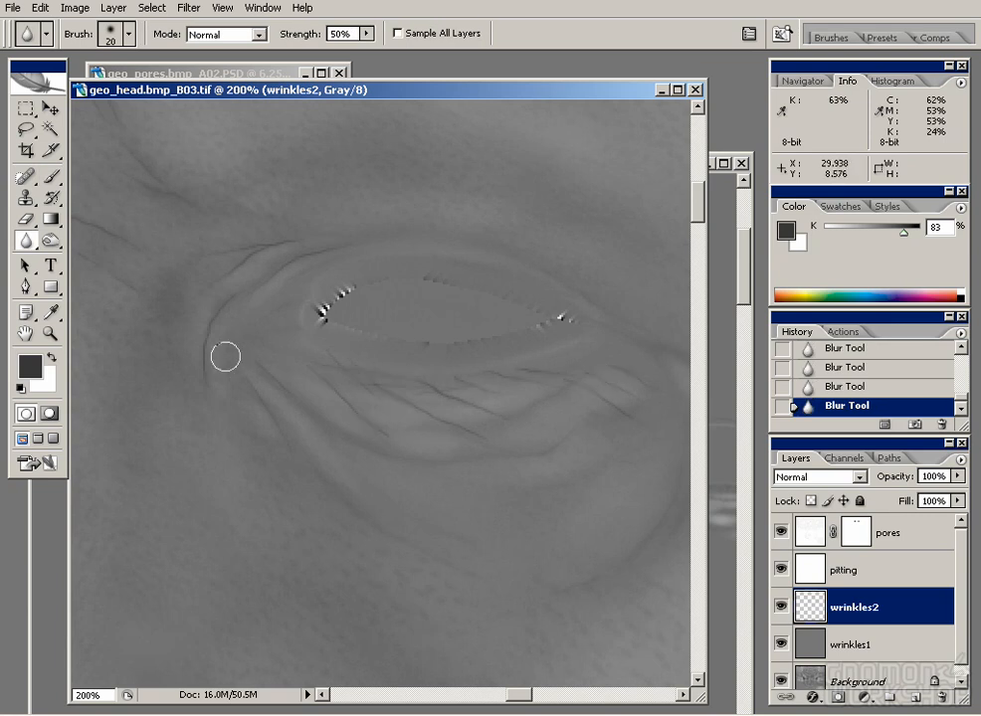
- Paint a short crease on the right-hand eye bag and lighten it with the Eraser
key("b")
left_click_drag(461, 477, 484, 495)
key("e")
left_click_drag(460, 476, 470, 487)
mouse_move(483, 495)
left_mouse_down()
mouse_move(470, 424)
mouse_move(517, 406)
left_mouse_up()
- Paint creases along the right-hand eye bag's lower edge and outward from the eye's outer corner, and blur them
key("b")
mouse_move(611, 404)
left_mouse_down()
mouse_move(527, 399)
mouse_move(478, 329)
left_mouse_up()
mouse_move(546, 437)
left_mouse_down()
mouse_move(509, 479)
mouse_move(435, 515)
left_mouse_up()
left_click_drag(655, 328, 629, 337)
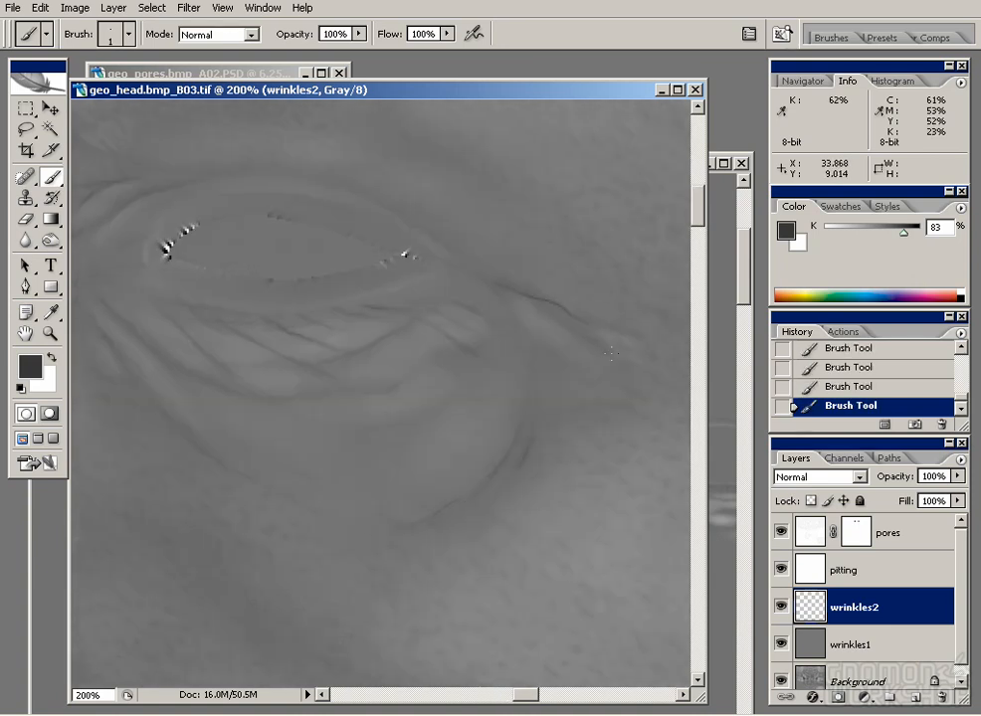
mouse_move(347, 517)
left_mouse_down()
mouse_move(388, 509)
mouse_move(196, 387)
left_mouse_up()
key("r")
mouse_move(181, 289)
left_mouse_down()
mouse_move(234, 365)
mouse_move(425, 543)
mouse_move(604, 295)
left_mouse_up()
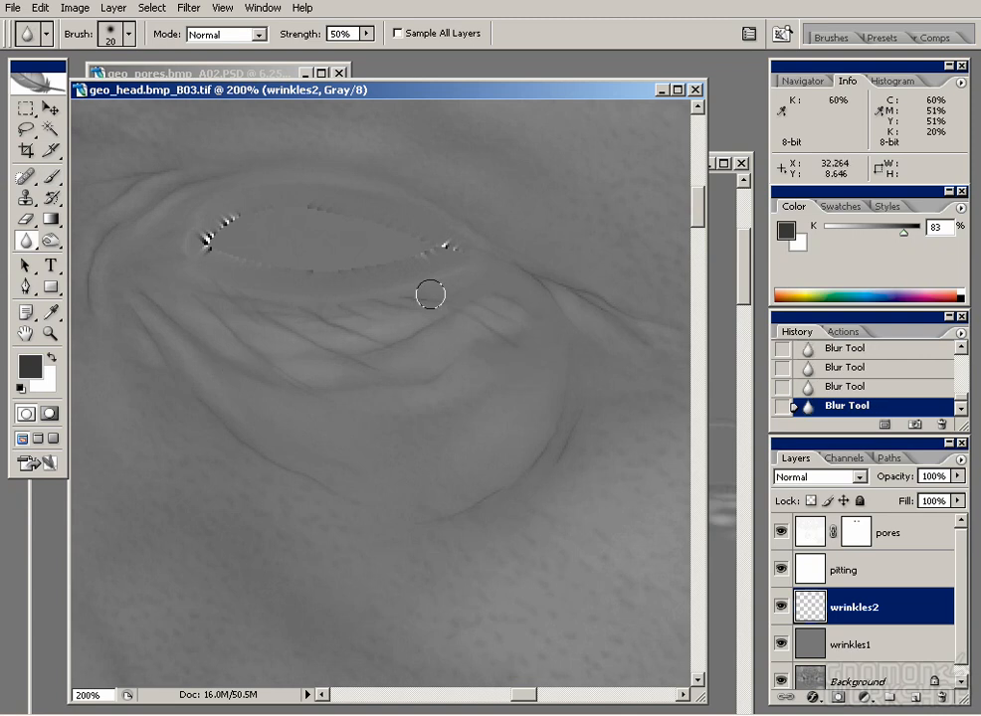
key("ctrl+minus")
key("ctrl+minus")
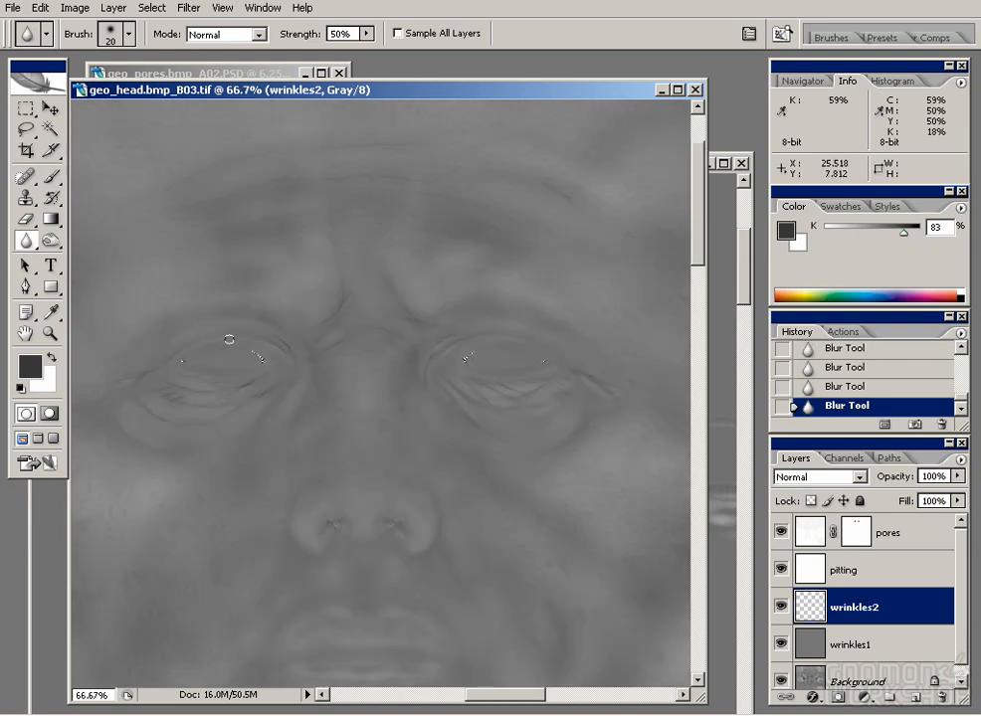
- Paint further fine wrinkles beneath the left-hand eye with the 1 px brush and soften them
key("b")
key("ctrl+plus")
key("ctrl+plus")
left_click_drag(212, 318, 532, 327)
left_click_drag(113, 390, 190, 383)
mouse_move(146, 364)
left_mouse_down()
mouse_move(203, 374)
mouse_move(239, 366)
left_mouse_up()
left_click_drag(224, 358, 281, 369)
mouse_move(147, 334)
left_mouse_down()
mouse_move(220, 358)
mouse_move(132, 350)
mouse_move(189, 362)
left_mouse_up()
key("r")
- Add a few wrinkle lines toward the inner side beneath the left-hand eye and blur them
key("b")
left_click_drag(214, 356, 281, 347)
mouse_move(393, 364)
left_mouse_down()
mouse_move(452, 343)
mouse_move(445, 357)
left_mouse_up()
key("r")
key("ctrl+minus")
key("ctrl+minus")
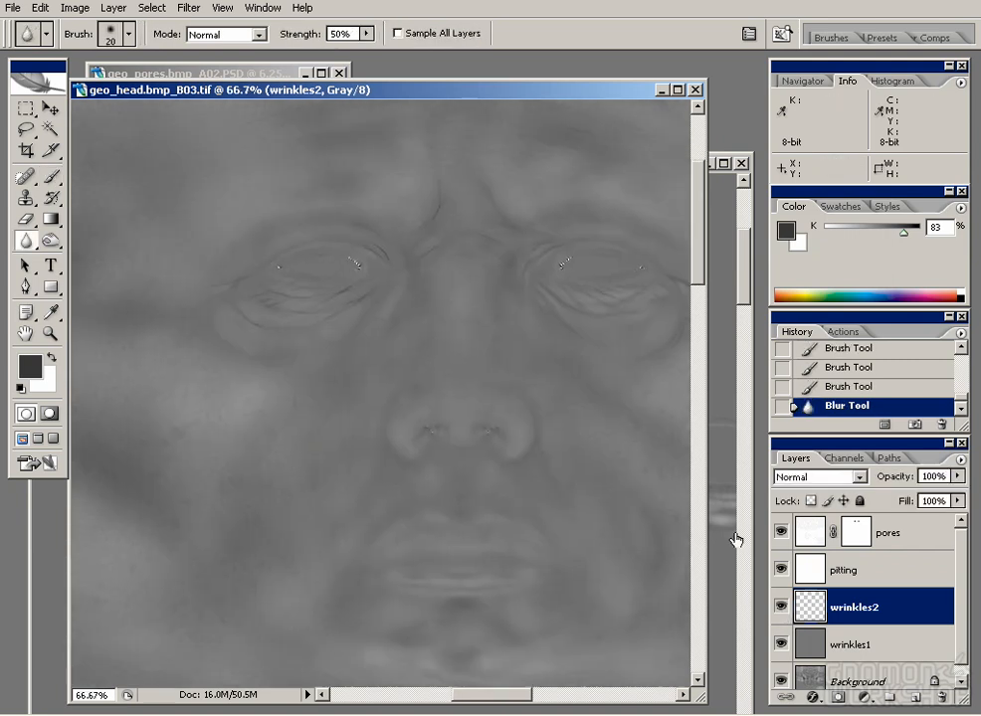
- Set the pitting layer's opacity to 75%
left_click(876, 570)
left_click_drag(892, 477, 900, 487)
left_click_drag(338, 424, 382, 378)
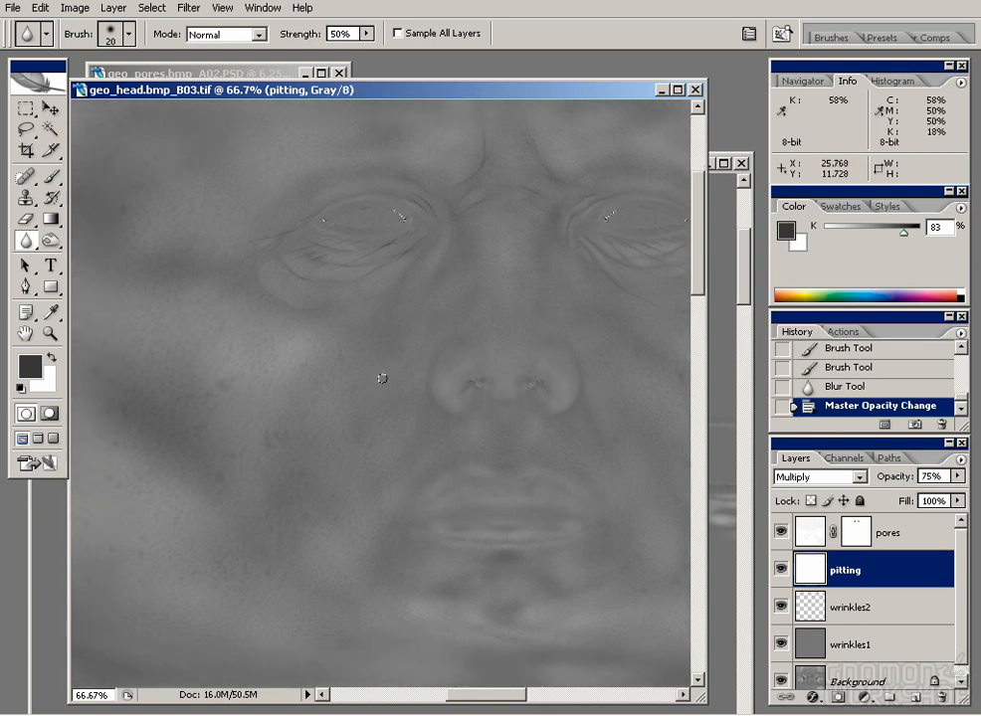
- Paint black into the pores layer's mask with a 9 px brush to thin out the pores on the left-hand cheek
left_click(814, 534)
key("ctrl+plus")
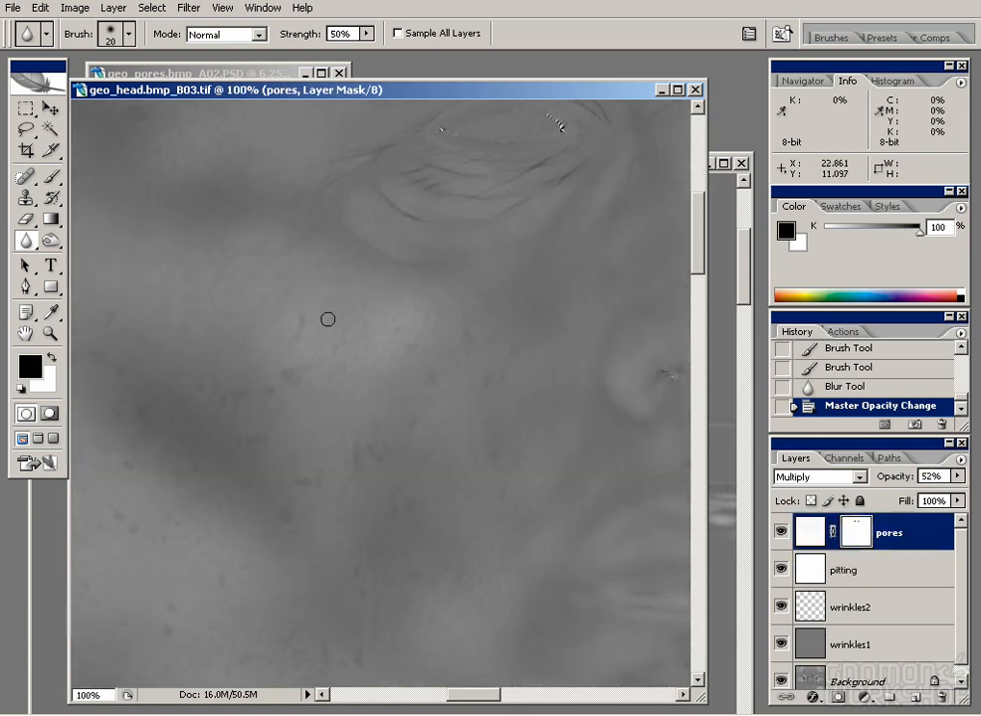
key("b")
key("bracketright")
key("bracketright")
key("bracketright")
key("bracketright")
left_click_drag(290, 378, 279, 525)
key("ctrl+z")
left_click(782, 534)
left_click(782, 534)
mouse_move(289, 376)
left_mouse_down()
mouse_move(288, 519)
mouse_move(310, 446)
left_mouse_up()
left_click_drag(318, 497, 343, 438)
left_click_drag(348, 507, 372, 454)
mouse_move(197, 435)
left_mouse_down()
mouse_move(348, 521)
mouse_move(342, 615)
left_mouse_up()
left_click_drag(626, 397, 232, 318)
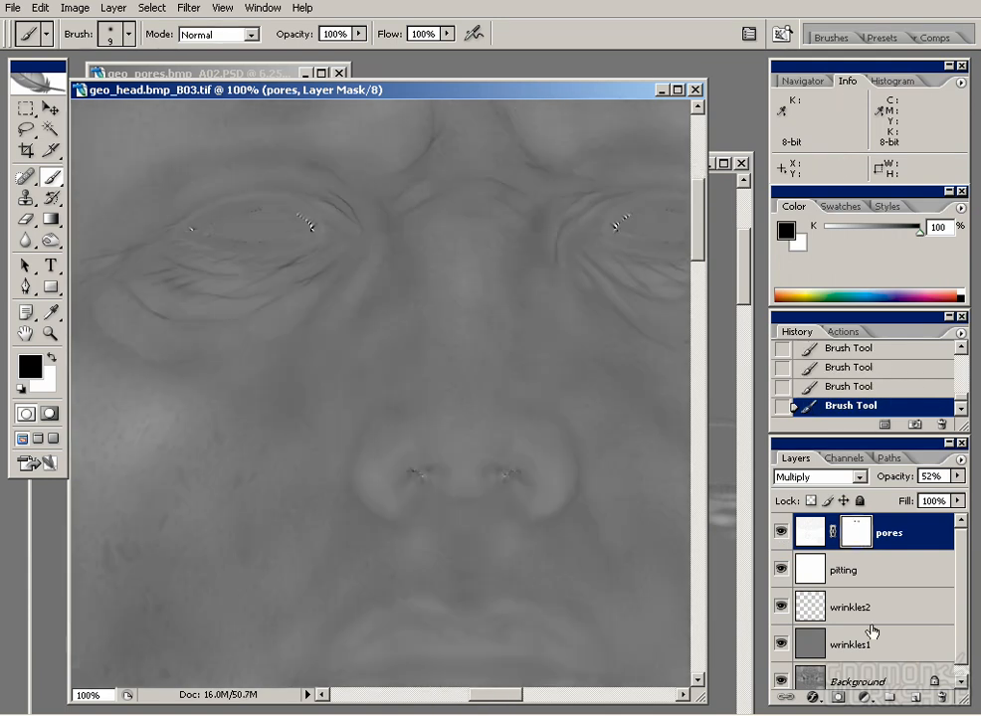
- Create a new layer named bumps above the pores layer
left_click(917, 697)
double_click(850, 533)
type("bumps")
key("Return")
- Dab scattered soft white spots over the forehead, cheeks, nose and jaw with brushes around 20 px, and set the bumps layer's opacity to 30%
key("x")
left_click(307, 436)
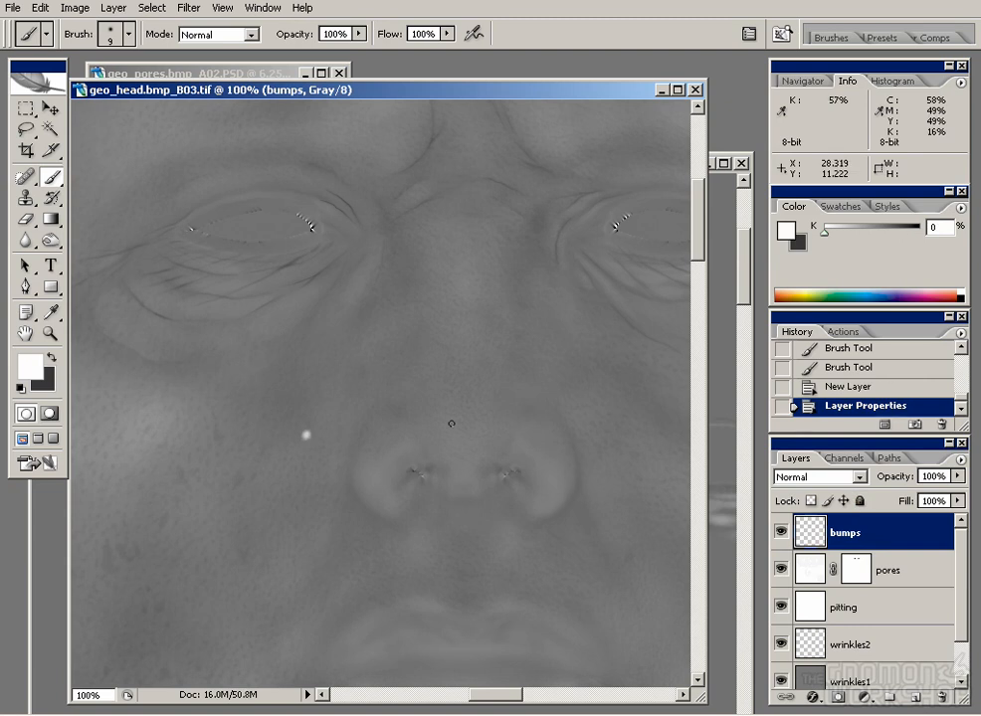
key("ctrl+z")
key("ctrl+minus")
key("bracketright")
key("bracketright")
key("bracketright")
left_click(113, 409)
left_click(113, 410)
key("bracketleft")
left_click(330, 495)
left_click(445, 365)
left_click(445, 366)
left_click(239, 196)
left_click(572, 429)
left_click(678, 557)
mouse_move(547, 675)
left_mouse_down()
mouse_move(457, 526)
mouse_move(474, 490)
left_mouse_up()
left_click(509, 485)
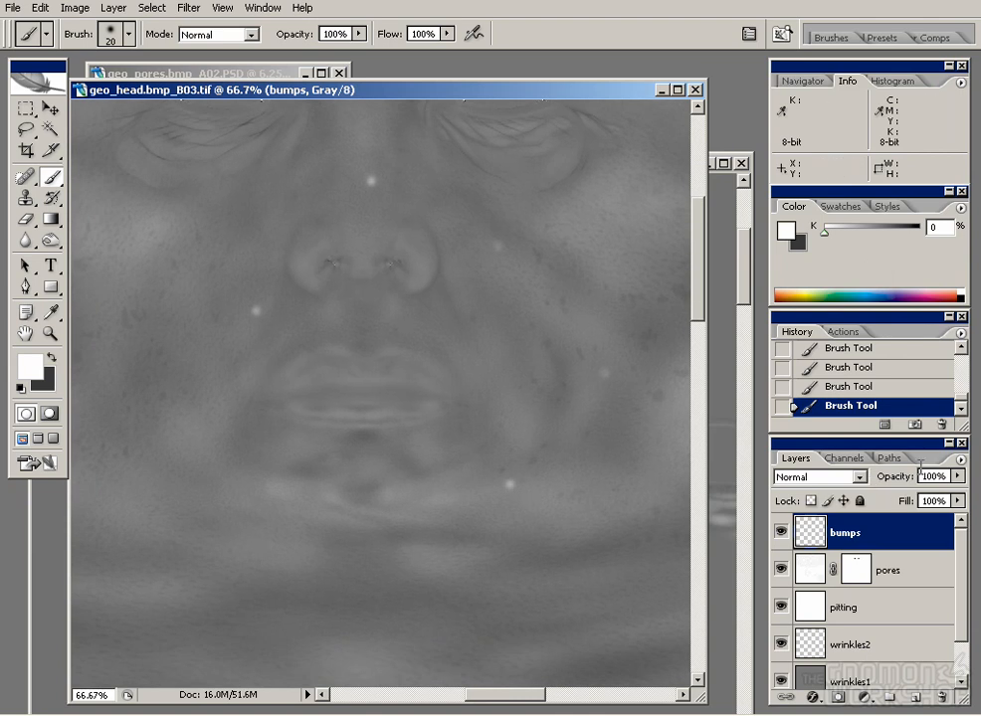
left_click_drag(958, 476, 896, 500)
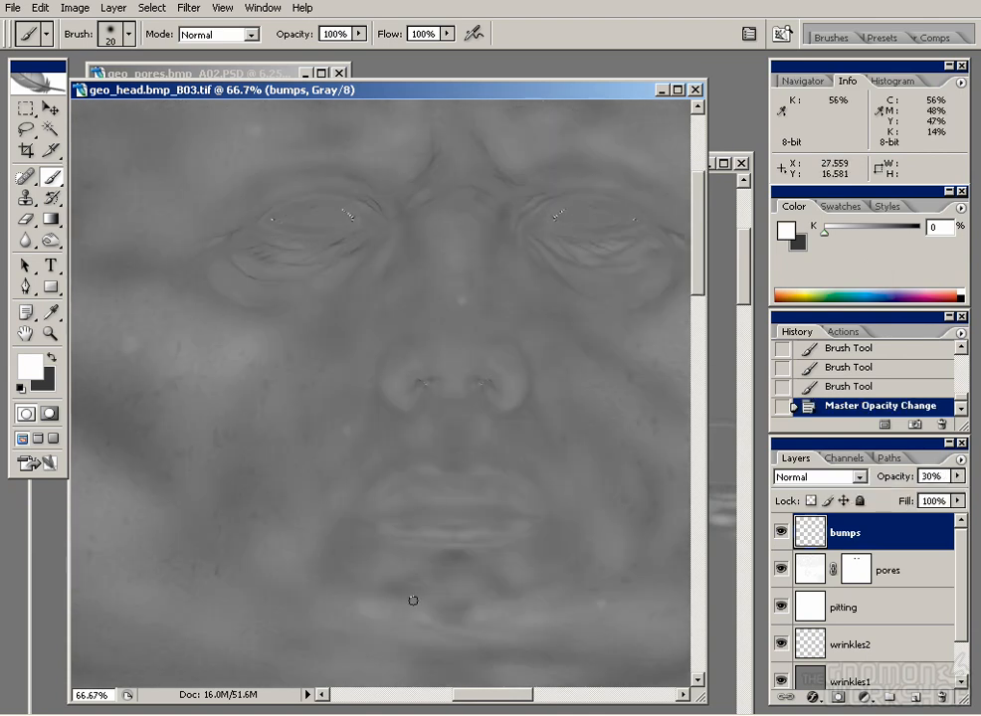
- Switch to Maya and render a region of the Render View covering the face from brow to chin
left_click(487, 704)
left_click_drag(257, 180, 647, 608)
left_click(67, 57)
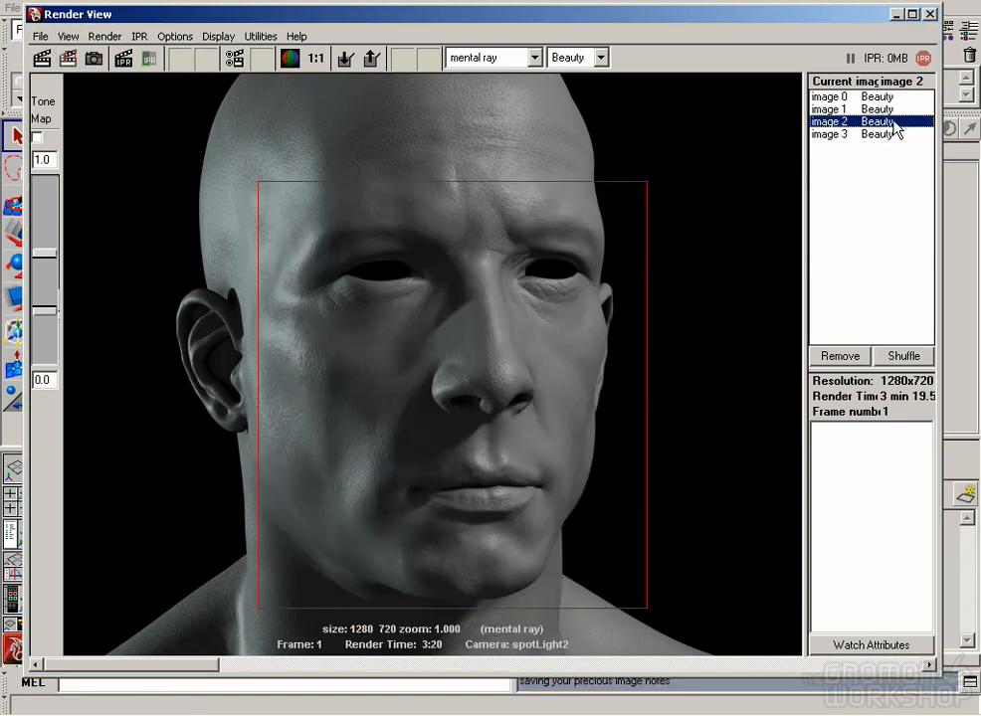
- Compare renders image 2 and image 3 by shuffling back and forth between them
left_click(893, 134)
left_click(886, 121)
left_click(888, 134, "shift")
left_click(896, 357)
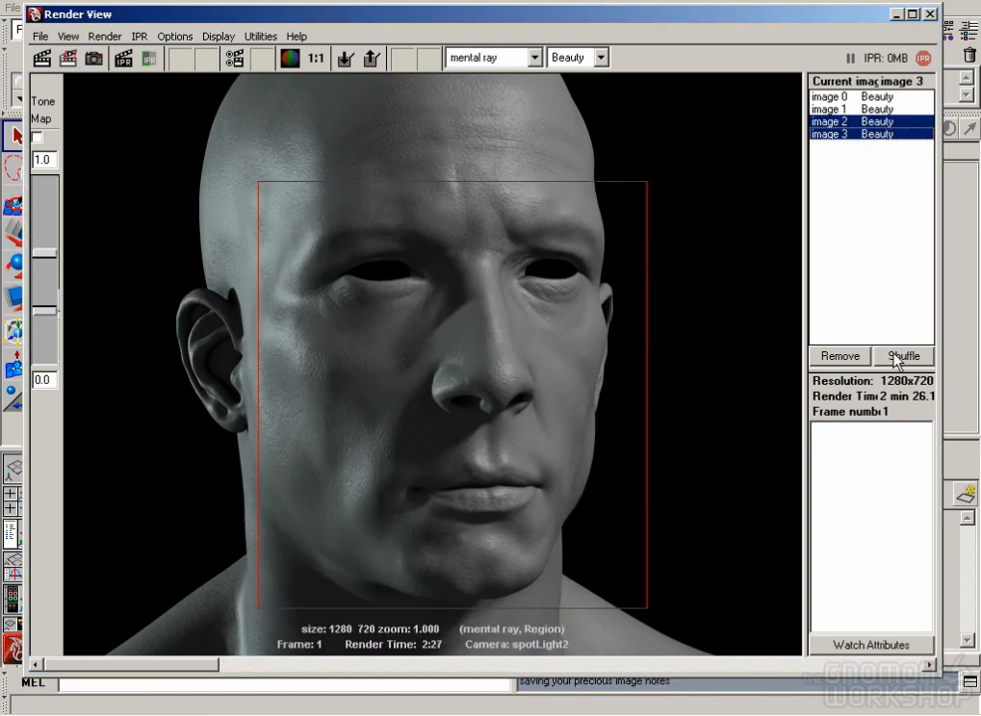
left_click(895, 356)
left_click(895, 356)
left_click(896, 357)
left_click(895, 356)
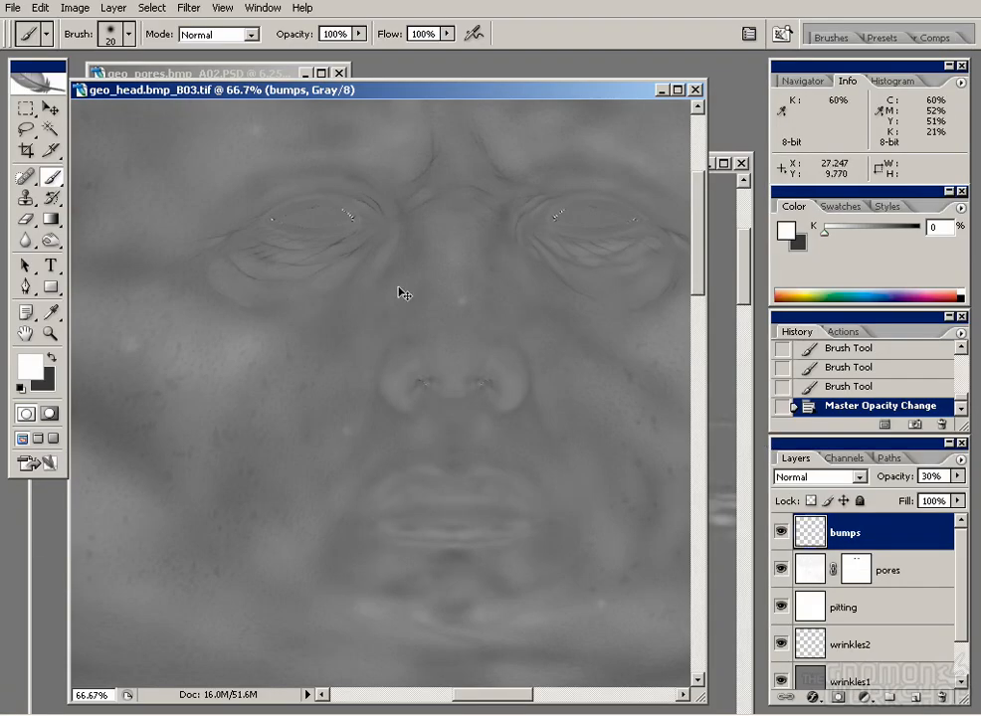
- In Photoshop, lightly erase the wrinkles around the left-hand eye on the wrinkles2 layer with a 20 px eraser at 30% opacity
left_click(342, 319, "ctrl")
left_click(342, 319, "ctrl")
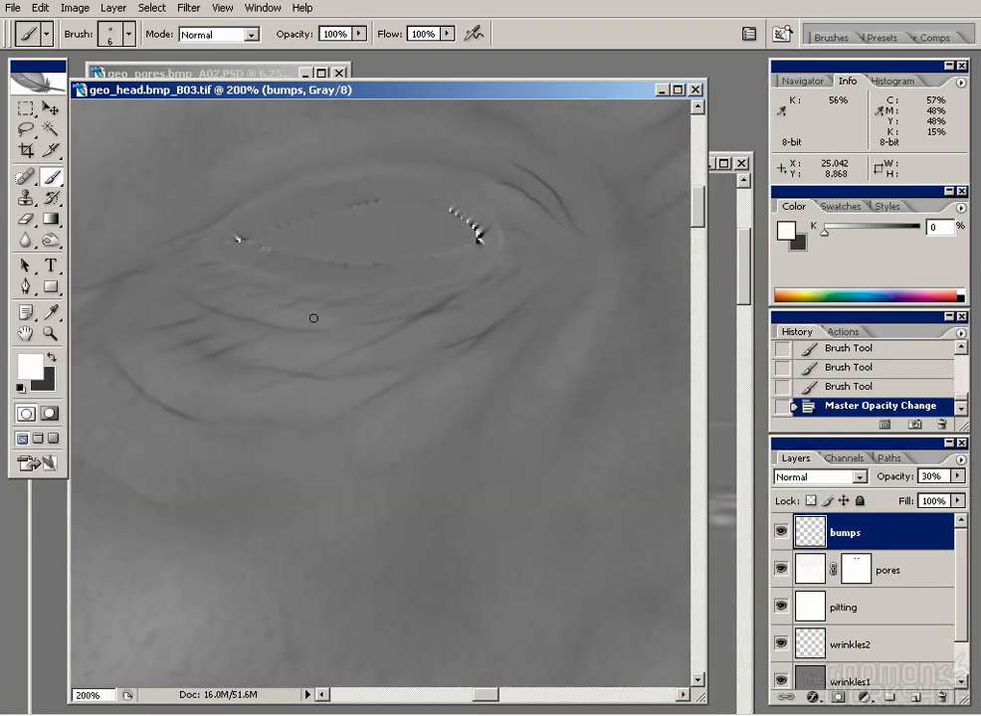
key("e")
left_click(804, 643)
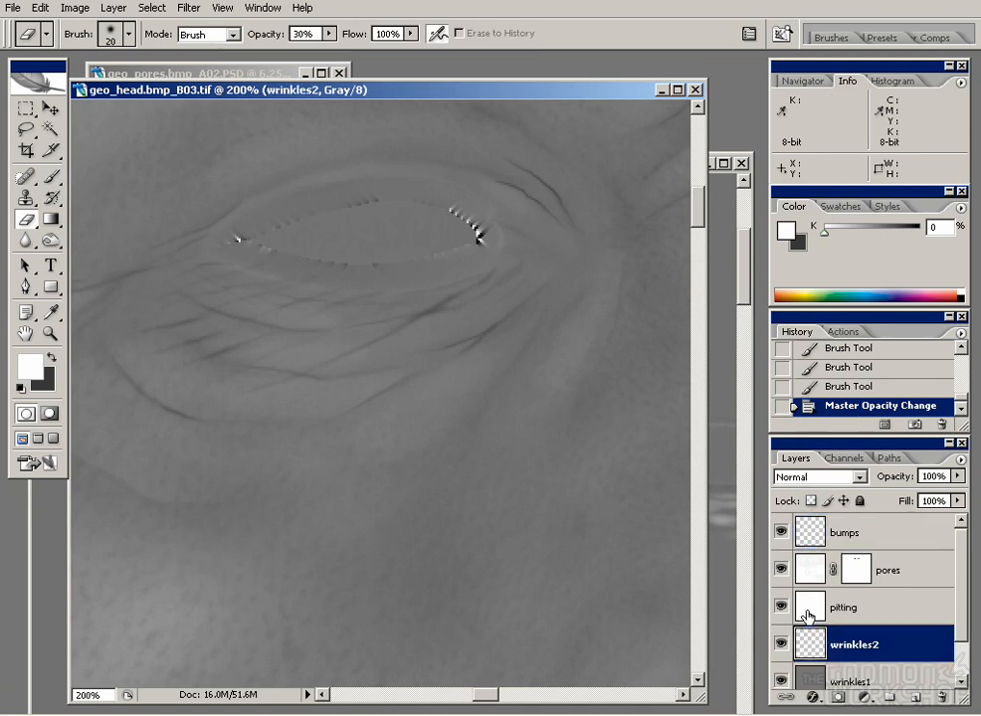
left_click_drag(405, 419, 421, 452)
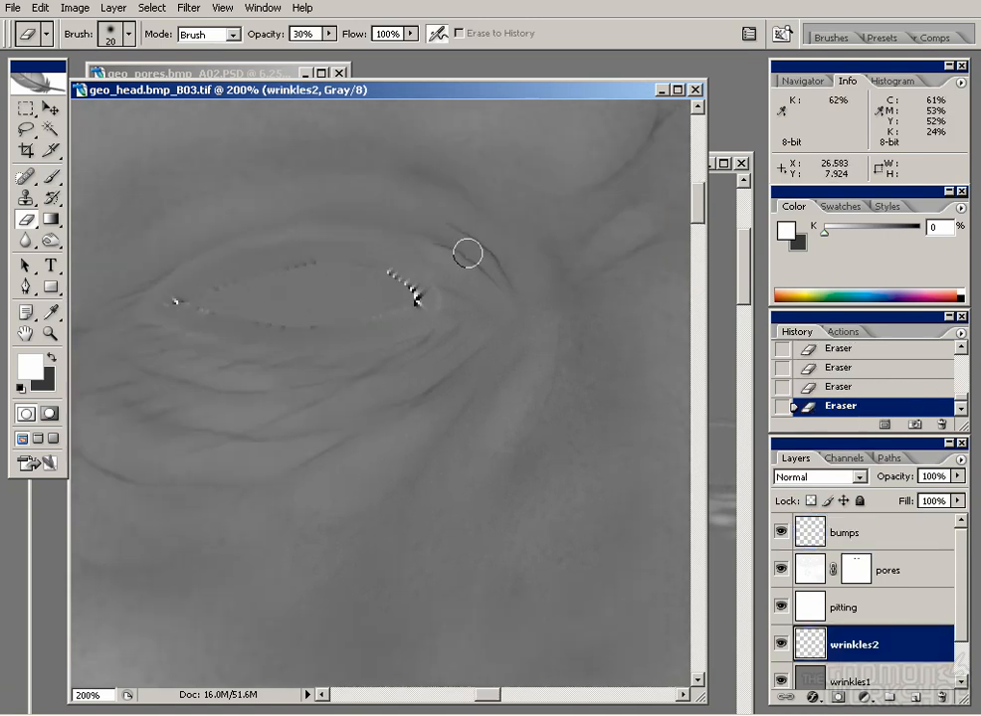
- Blur the creases near the inner eye corner and lightly erase the wrinkles beneath the right-hand eye on wrinkles2
key("r")
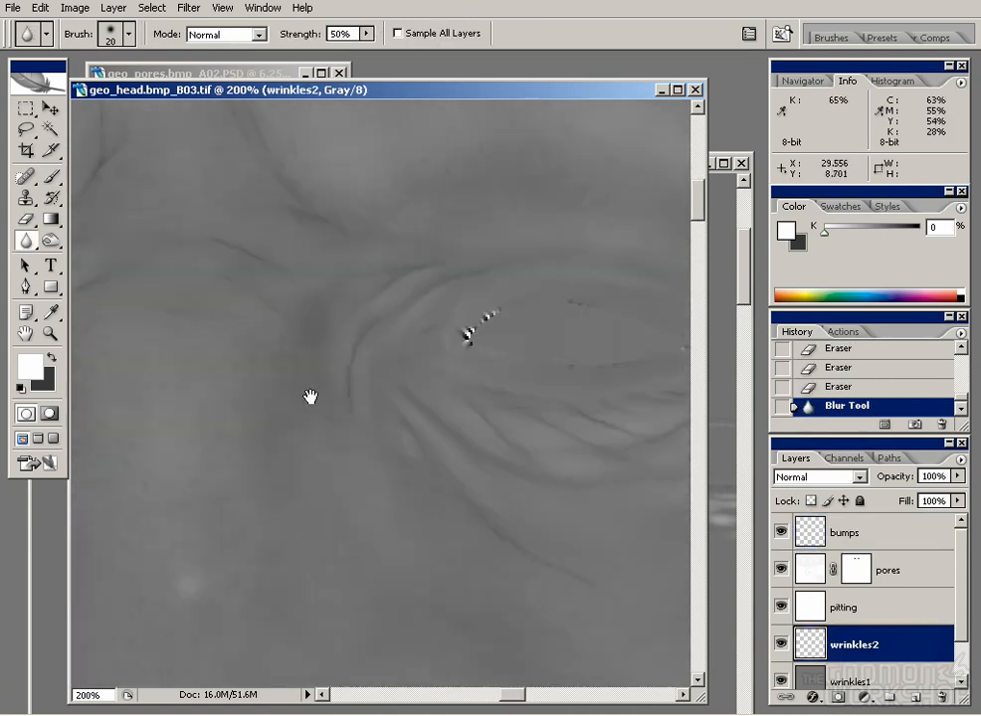
key("e")
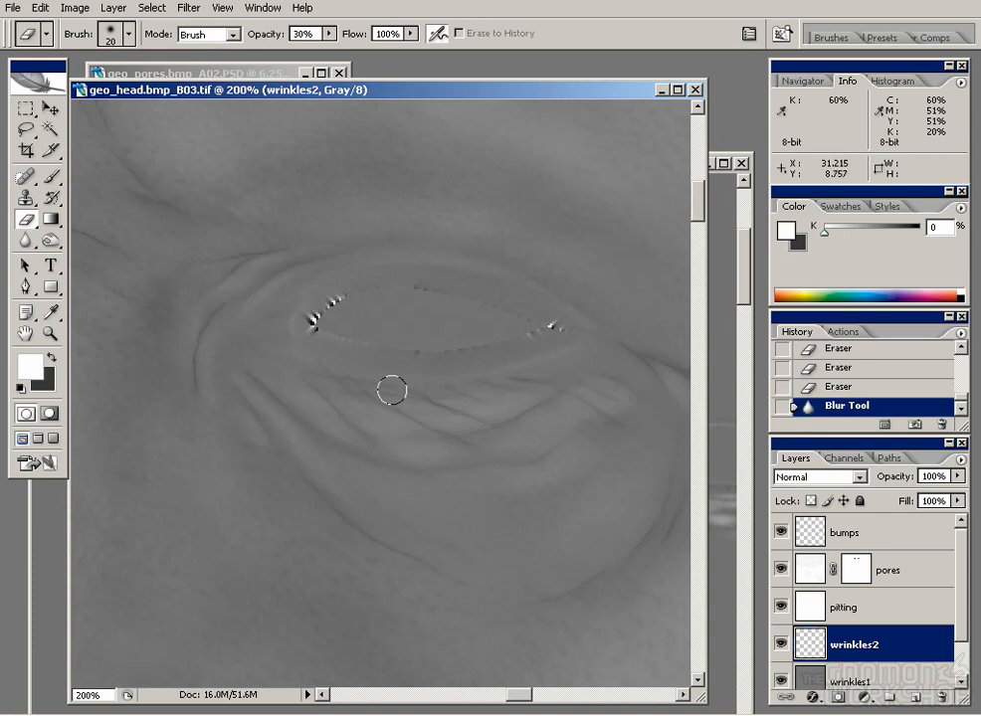
left_click_drag(392, 390, 462, 409)
mouse_move(463, 409)
left_mouse_down()
mouse_move(427, 398)
mouse_move(483, 378)
left_mouse_up()
mouse_move(483, 378)
left_mouse_down()
mouse_move(359, 398)
mouse_move(463, 431)
left_mouse_up()
- Create a new layer above wrinkles2 and set up a soft 20 px brush with Other Dynamics enabled and 31% spacing
left_click(913, 701)
key("b")
key("bracketright")
key("bracketright")
key("bracketright")
key("bracketright")
key("bracketright")
key("bracketright")
key("bracketright")
key("ctrl+z")
left_click(831, 38)
left_click(694, 198)
left_click(678, 82)
left_click_drag(788, 341, 797, 339)
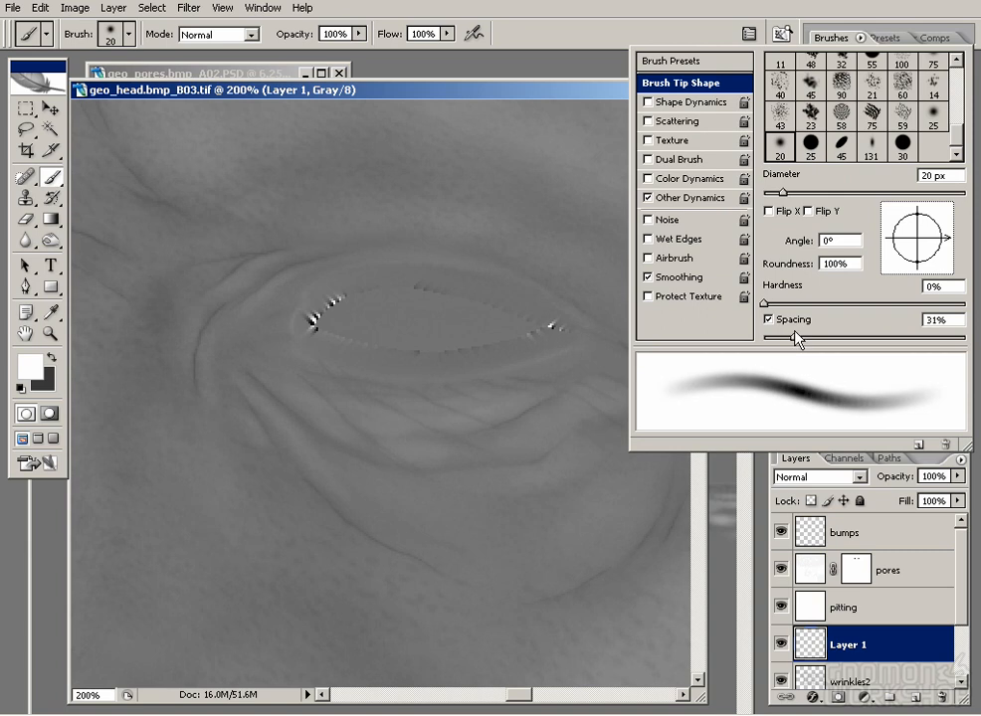
- Paint short white highlights between the wrinkles beneath the right-hand eye on Layer 1 with a 10 px brush
left_click_drag(512, 373, 478, 438)
key("ctrl+z")
left_click_drag(398, 398, 478, 436)
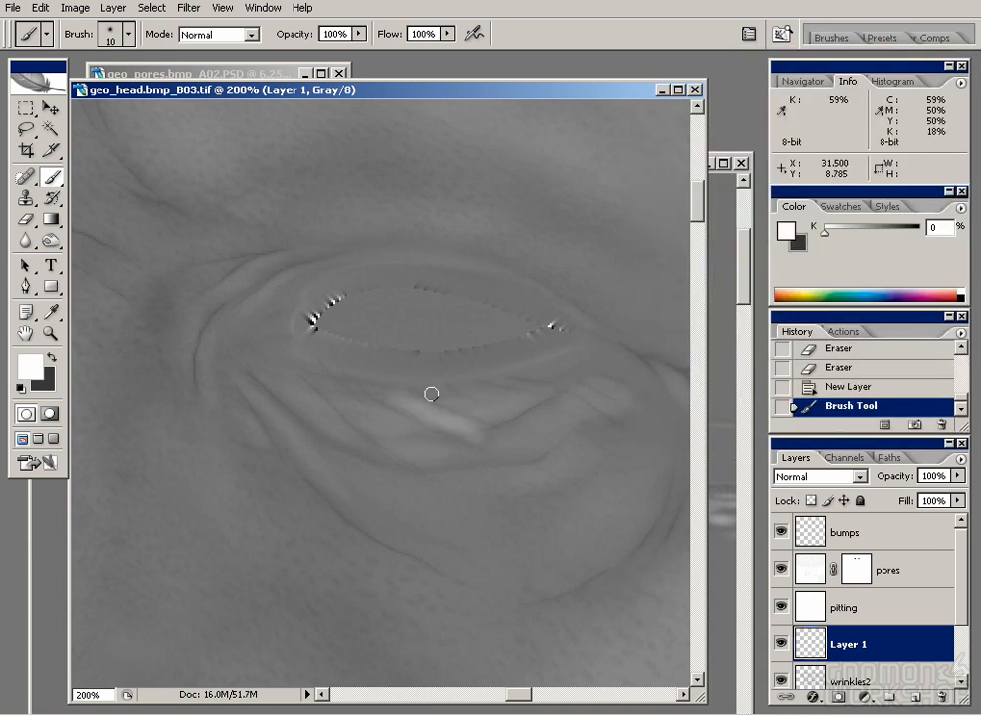
left_click_drag(439, 399, 484, 413)
left_click_drag(464, 388, 493, 399)
left_click_drag(589, 382, 627, 397)
left_click_drag(568, 401, 601, 421)
left_click_drag(602, 370, 633, 386)
key("bracketright")
key("bracketright")
left_click_drag(337, 428, 362, 440)
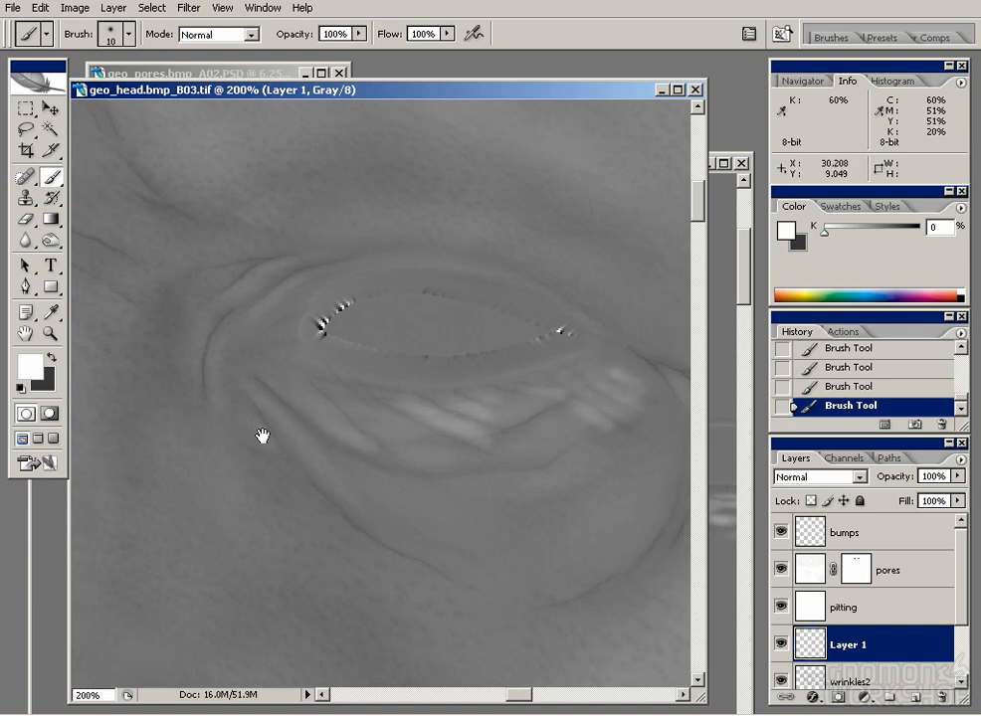
- Paint soft white highlights on the raised folds between the brows with a 20 px brush
left_click_drag(302, 433, 679, 460)
key("bracketright")
left_click_drag(258, 303, 307, 273)
left_click_drag(246, 316, 310, 277)
left_click_drag(80, 343, 277, 357)
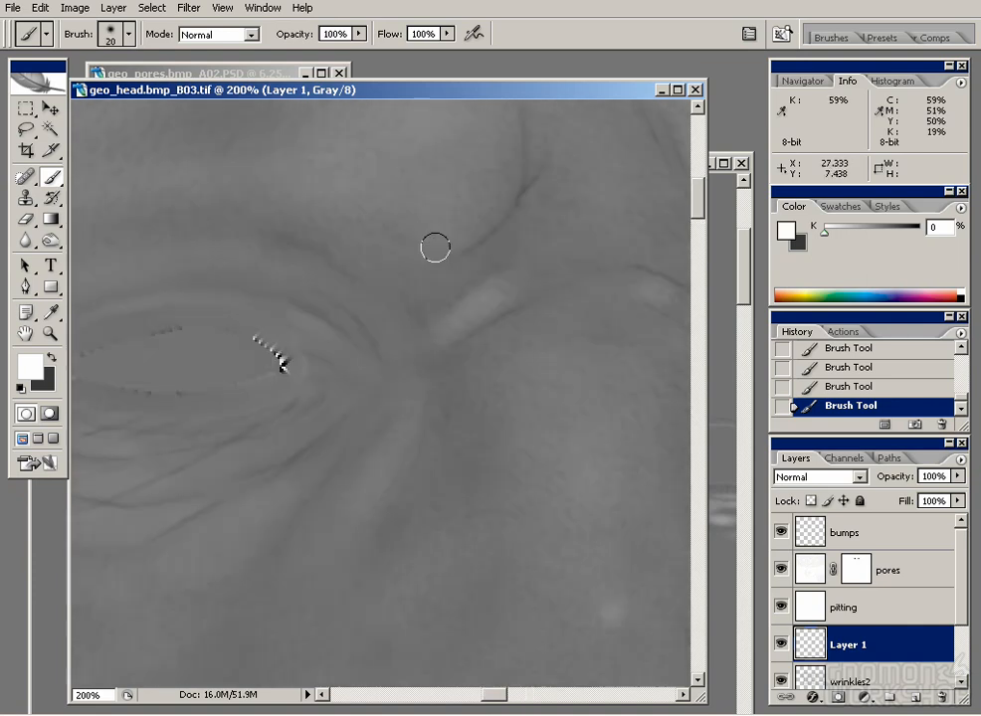
- Paint white highlight strokes between the wrinkles beneath the left-hand eye with a 10 px brush
mouse_move(92, 423)
left_mouse_down()
mouse_move(252, 404)
mouse_move(129, 407)
left_mouse_up()
key("bracketleft")
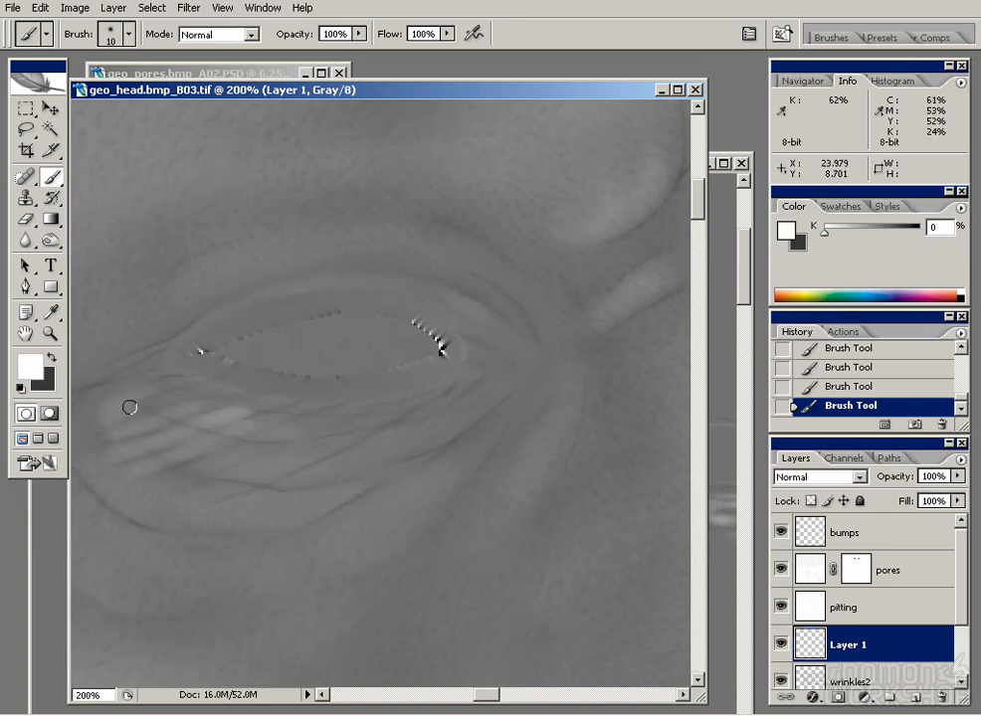
left_click_drag(235, 482, 338, 427)
left_click_drag(148, 491, 239, 473)
left_click_drag(351, 420, 378, 410)
left_click_drag(443, 416, 370, 454)
mouse_move(161, 452)
left_mouse_down()
mouse_move(227, 461)
mouse_move(324, 519)
left_mouse_up()
- Erase parts of the white highlights beneath the left-hand eye on Layer 1, raising the eraser's opacity from 30% to 100%
left_click(858, 680)
key("e")
left_click(858, 633)
left_click_drag(188, 414, 159, 467)
left_click_drag(164, 473, 222, 513)
left_click_drag(222, 513, 273, 523)
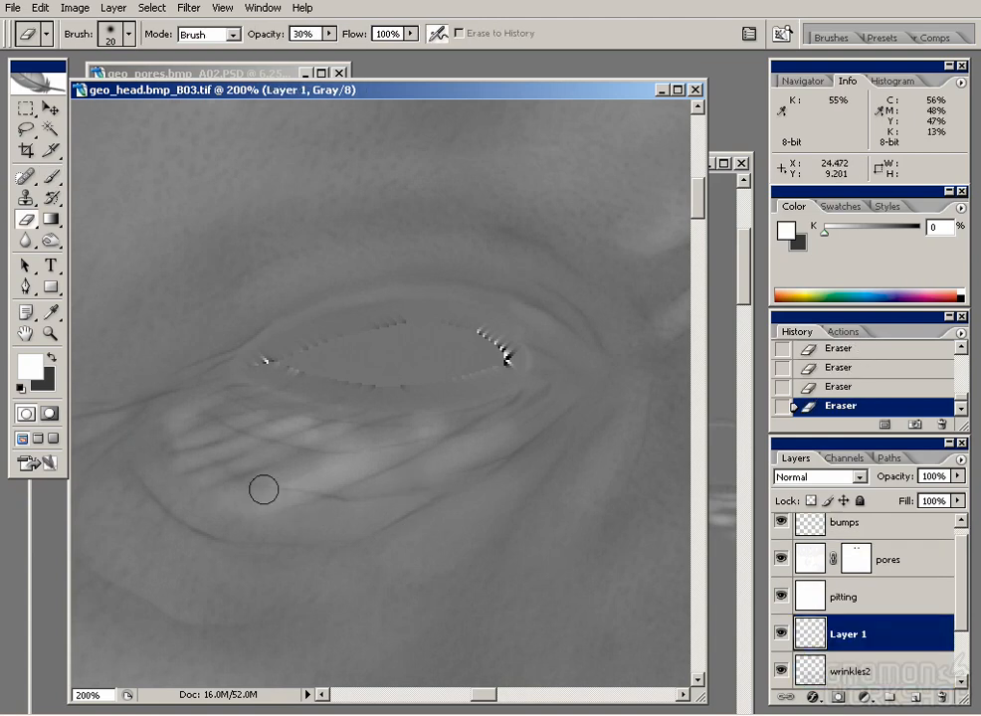
key("0")
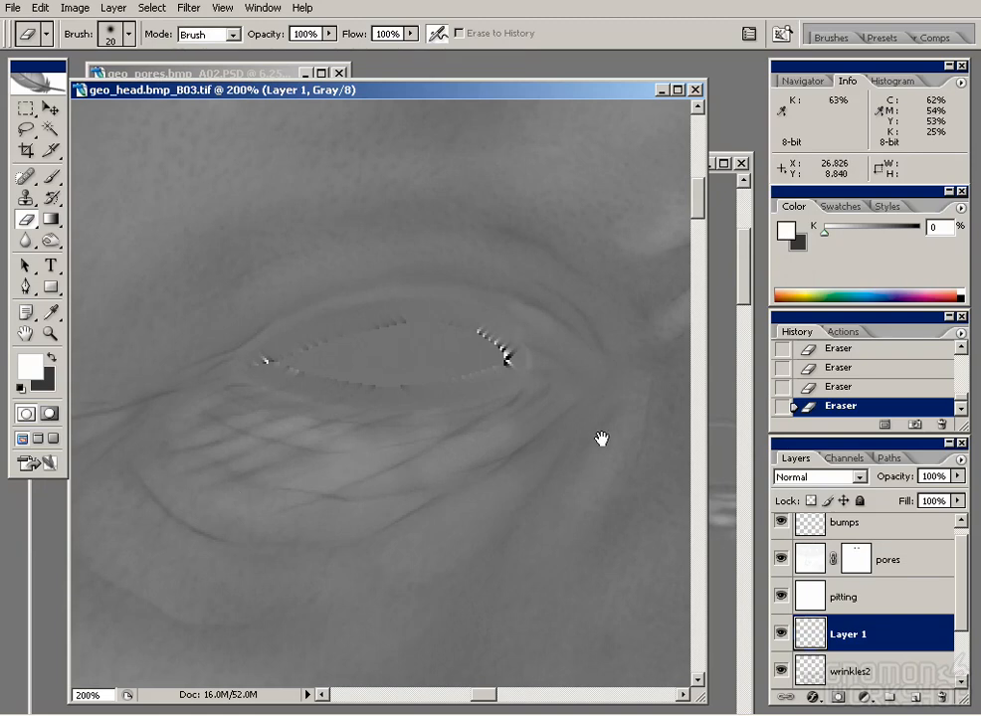
- Erase parts of the highlights and wrinkles beneath the right-hand eye, working on Layer 1 and wrinkles2 with the eraser at 100% opacity
left_click_drag(559, 458, 244, 473)
left_click_drag(637, 464, 109, 445)
left_click(820, 669)
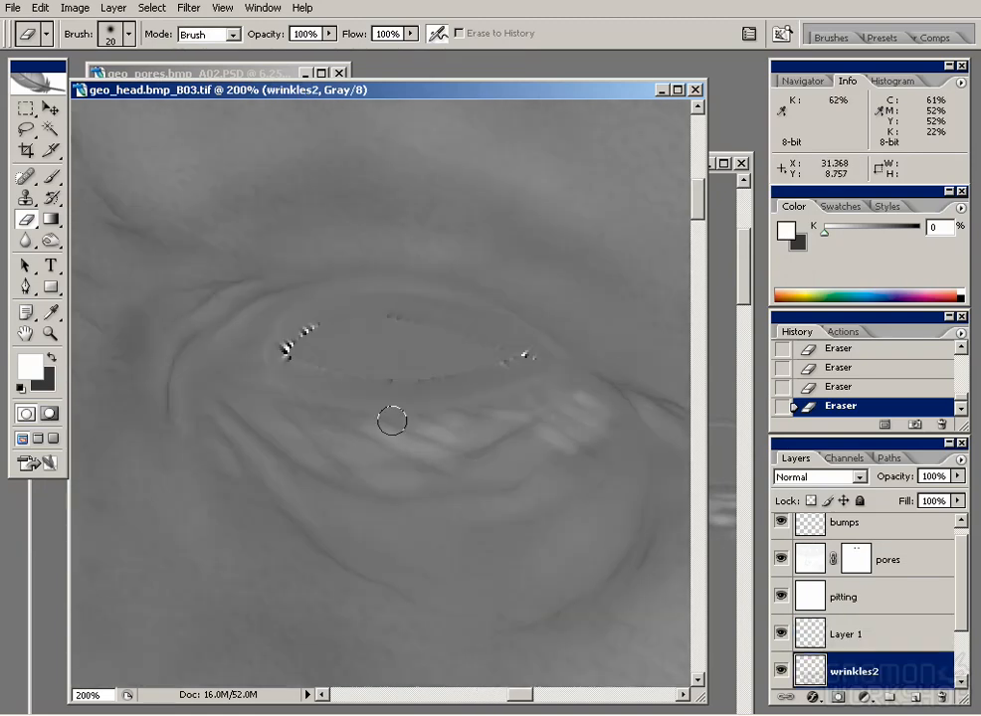
left_click(819, 631)
left_click(820, 668)
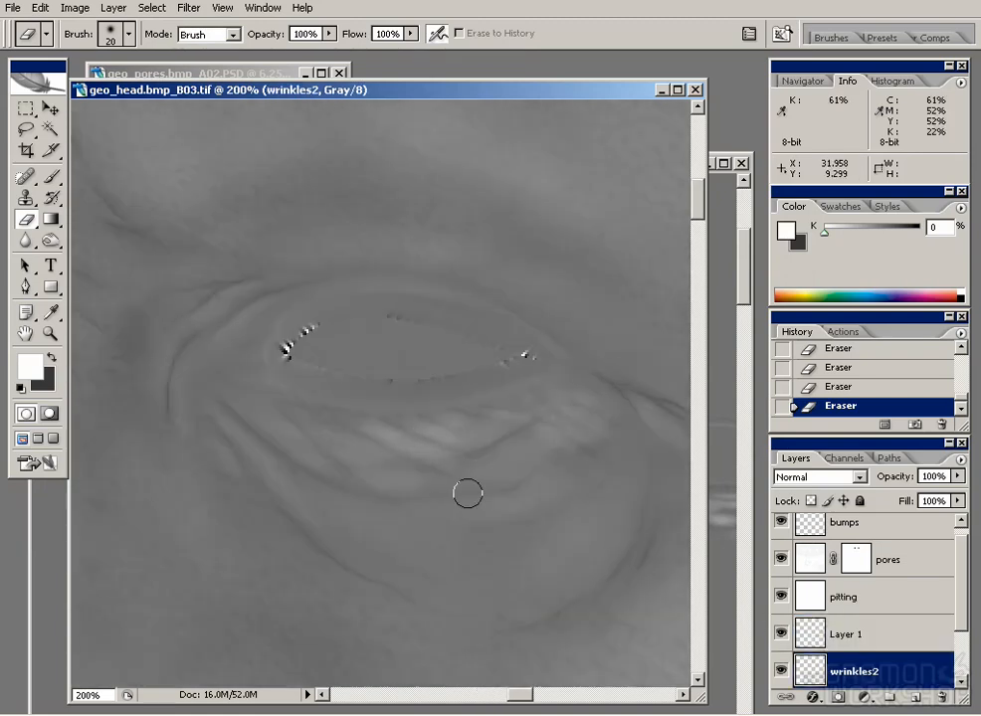
left_click_drag(525, 620, 460, 587)
left_click(820, 642)
key("ctrl+minus")
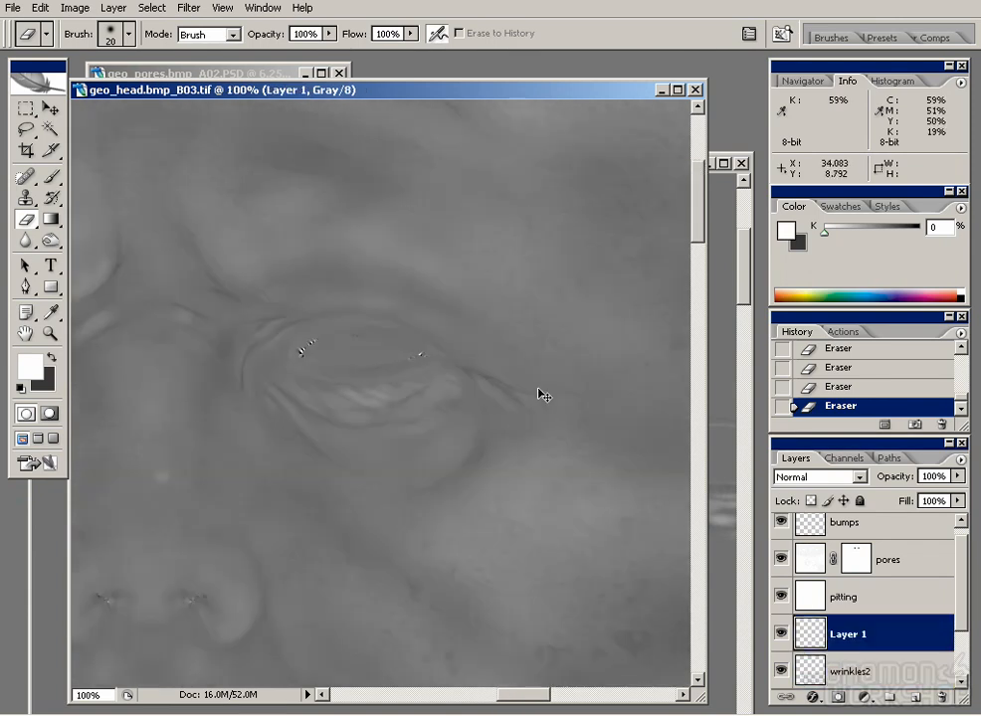
key("ctrl+minus")
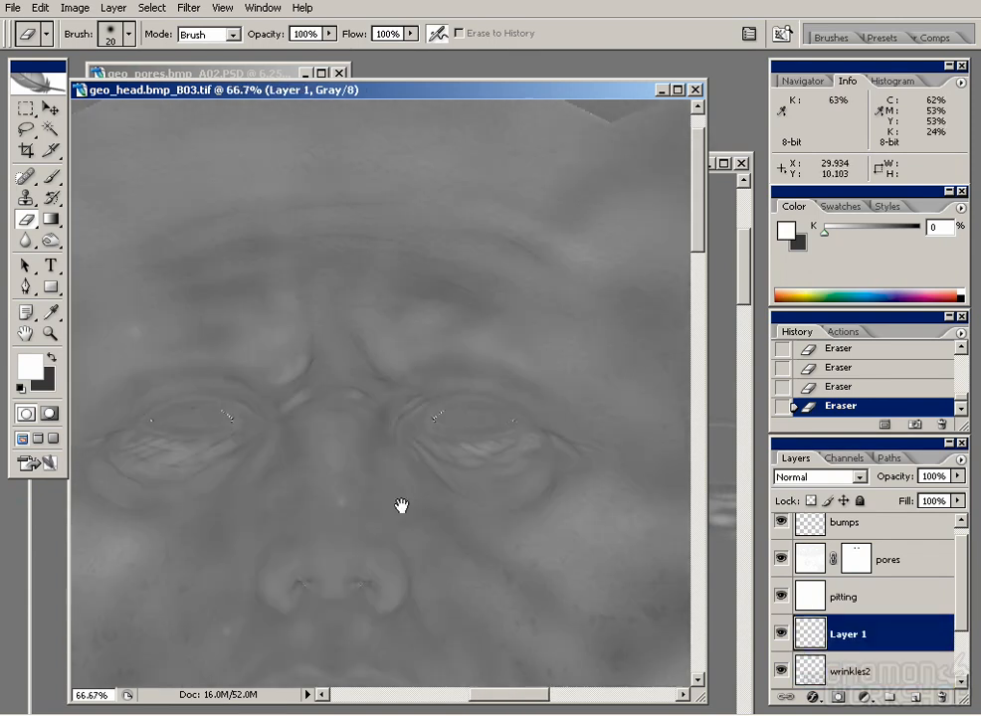
- Lower the opacity of the wrinkles2 layer and set Layer 1's opacity to 86%
left_click(820, 669)
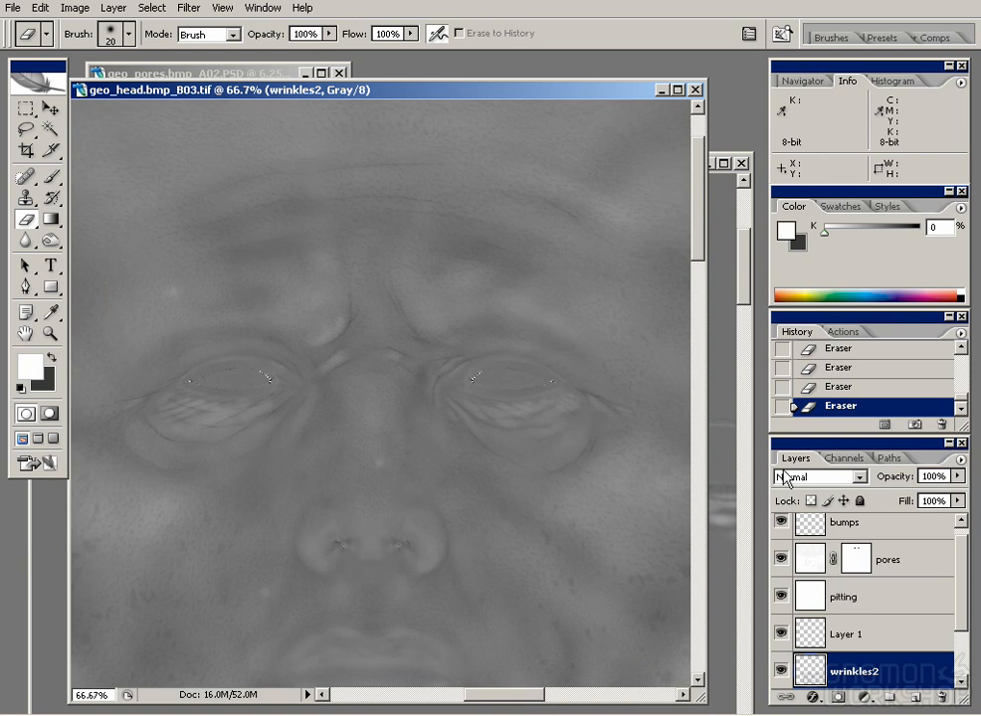
left_click(959, 477)
mouse_move(953, 492)
left_mouse_down()
mouse_move(927, 495)
mouse_move(945, 494)
left_mouse_up()
left_click(880, 637)
left_click(958, 477)
left_click_drag(416, 424, 435, 352)
- Set the bumps layer's opacity to 58%
left_click(844, 522)
left_click(958, 477)
left_click_drag(957, 493, 917, 493)
left_click_drag(394, 518, 428, 511)
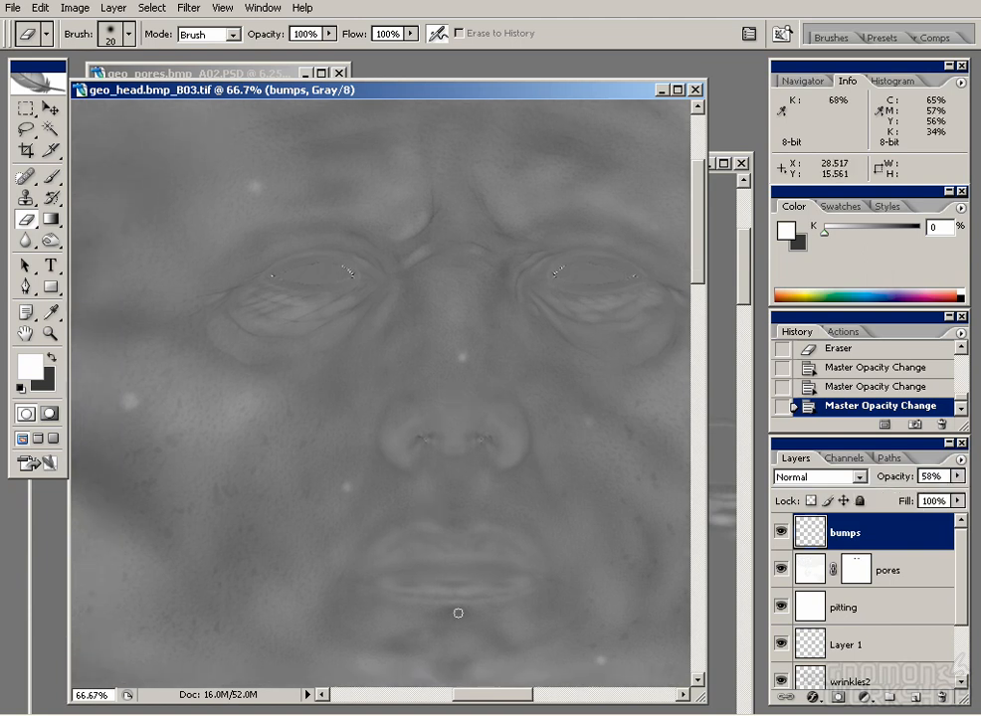
- Save the head bump map, and re-render the face region in Maya's Render View
left_click(14, 8)
left_click(488, 704)
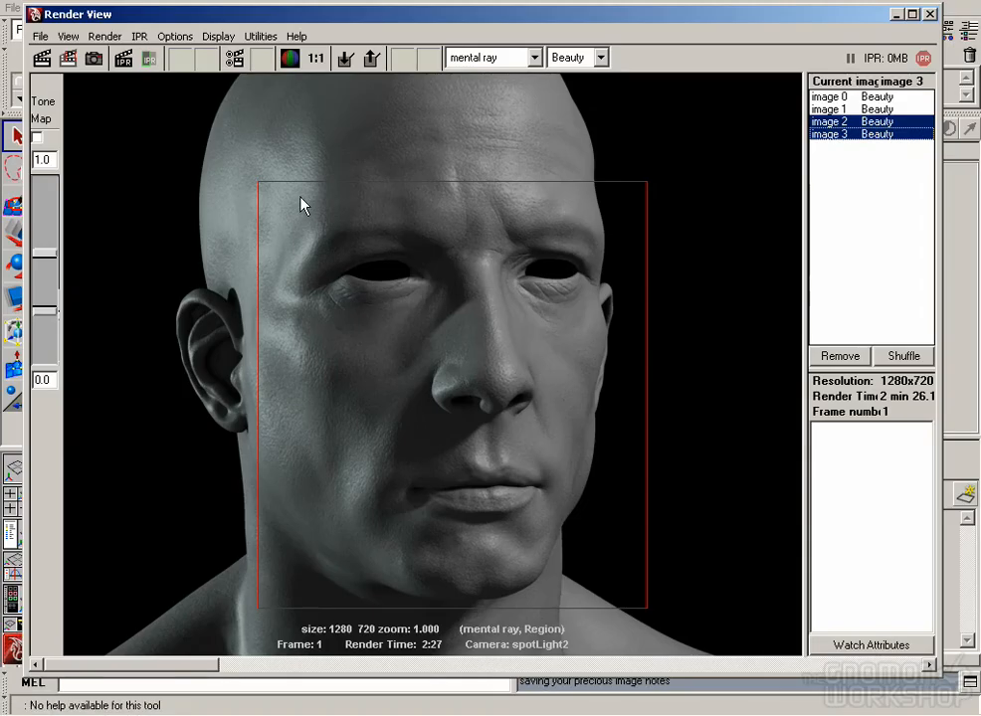
left_click(68, 59)
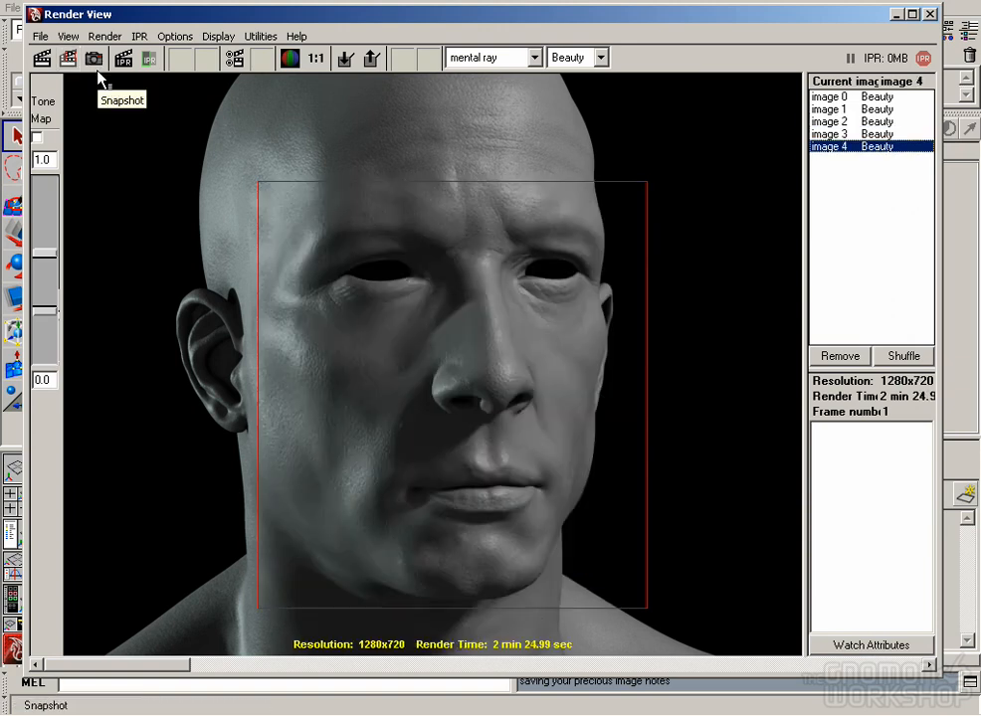
- Select renders image 3 and image 4 together to compare them
left_click(886, 133)
left_click(891, 146, "shift")
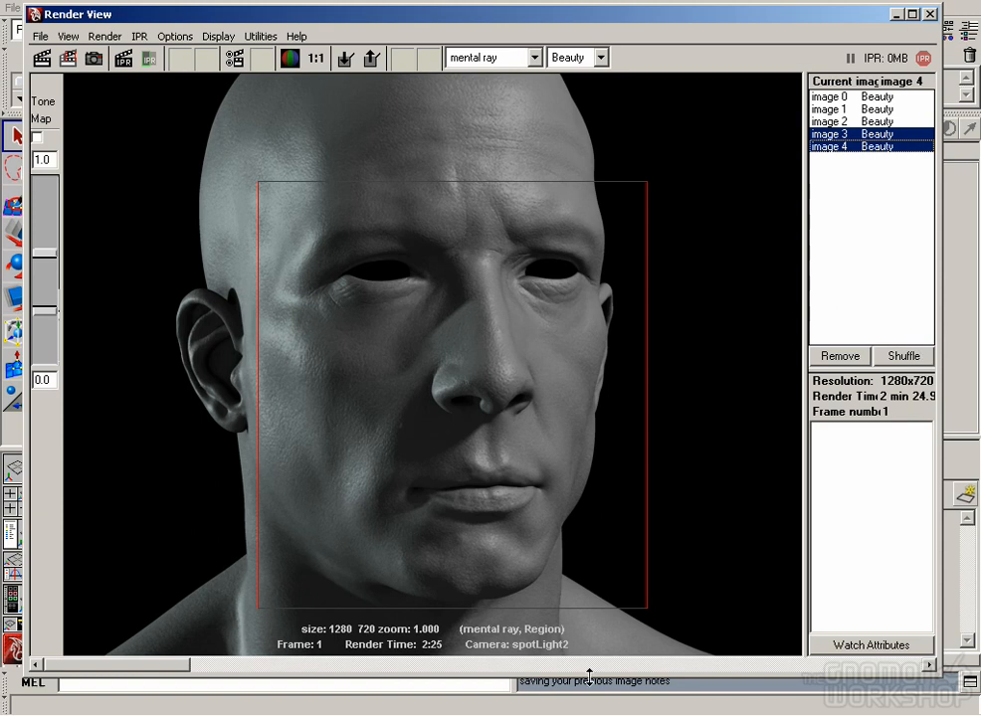
- Switch back to Photoshop, raise the pitting layer's opacity to 100% and strengthen its contrast with a Levels adjustment
left_click(418, 705)
left_click(825, 597)
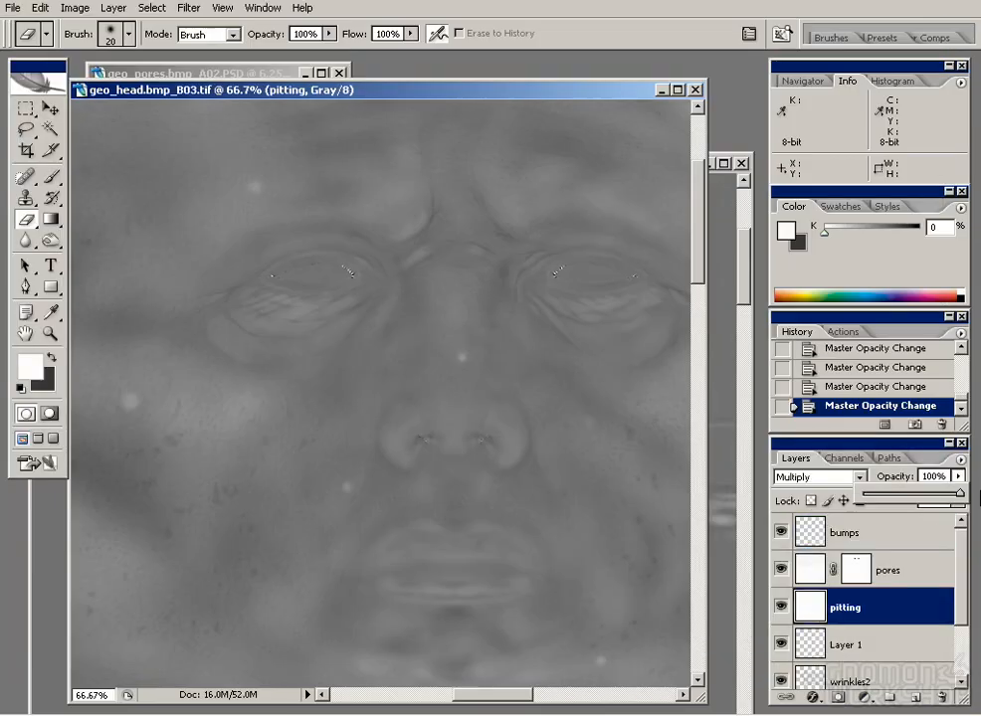
left_click(77, 8)
mouse_move(116, 52)
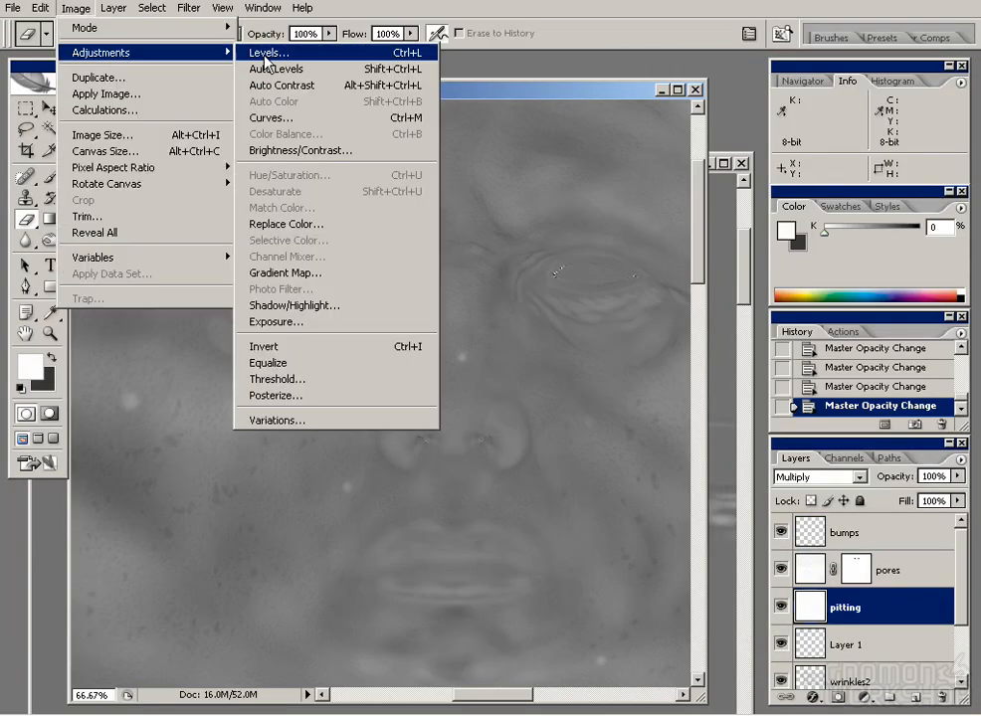
left_click(263, 56)
left_click_drag(557, 512, 578, 512)
left_click(744, 366)
- Set the pitting layer's opacity to 85%
double_click(933, 477)
type("90")
key("Return")
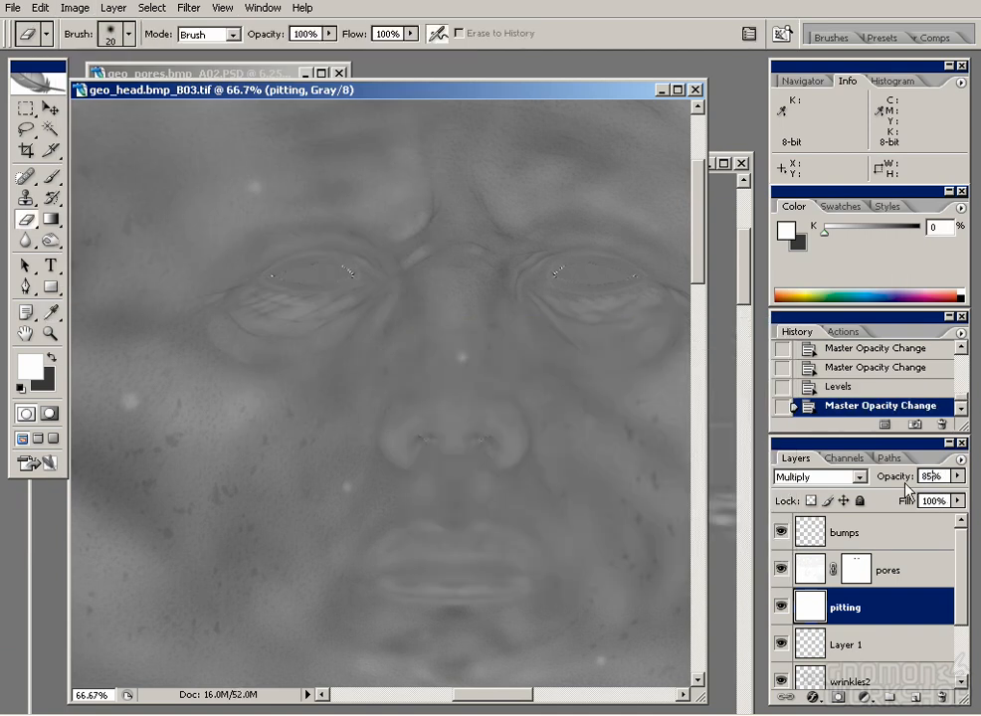
- Set Layer 1's opacity to 75% and the wrinkles2 layer's opacity to 54%
left_click(814, 645)
scroll(886, 640, "down", 2)
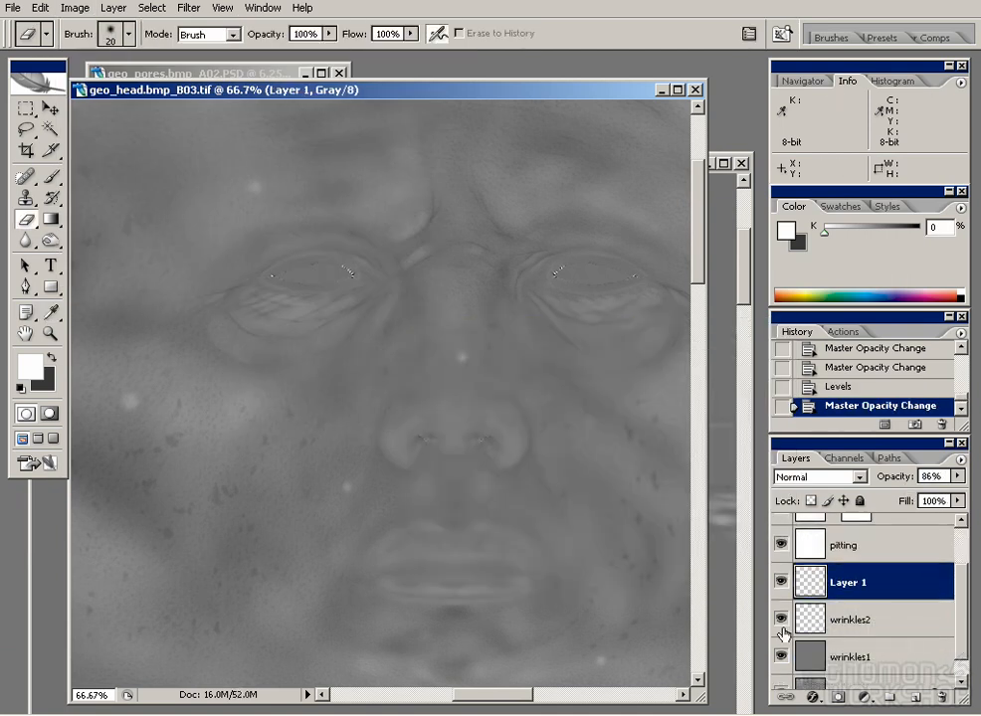
left_click(957, 477)
left_click_drag(945, 494, 916, 493)
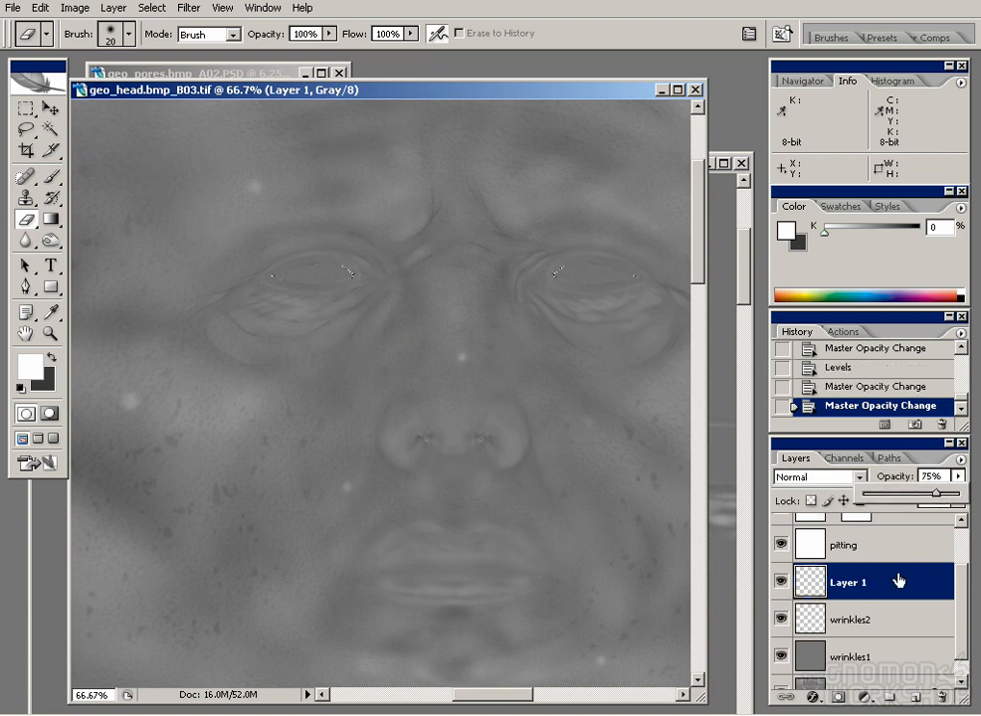
left_click(900, 622)
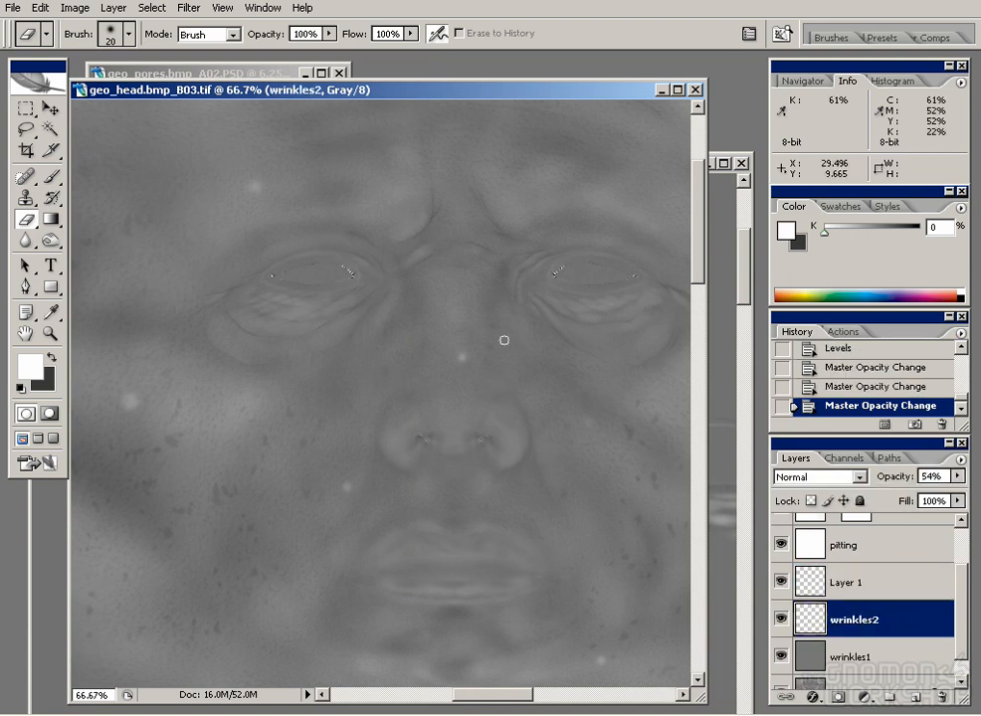
- Erase unwanted paint below the eye, working on Layer 1 with the Eraser
mouse_move(276, 314)
left_mouse_down()
mouse_move(316, 317)
mouse_move(212, 276)
left_mouse_up()
left_click(847, 583)
scroll(282, 308, "up", 2, "alt")
left_click_drag(168, 337, 312, 346)
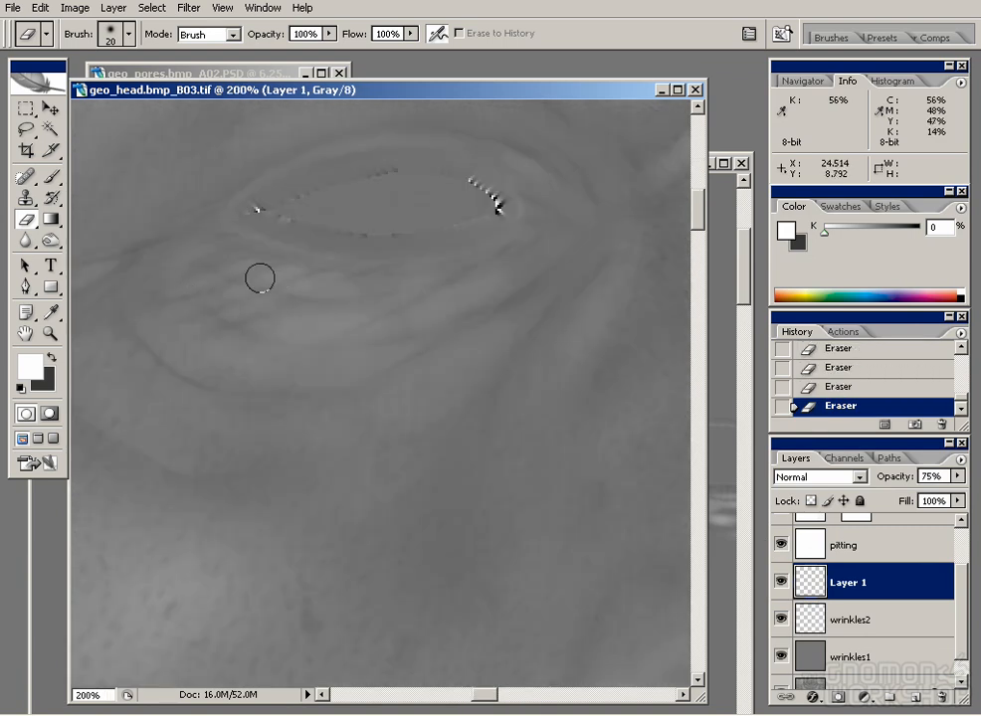
- Paint soft light folds along the lower eyelid and under-eye area of Layer 1 with a smaller brush in a sampled gray
key("b")
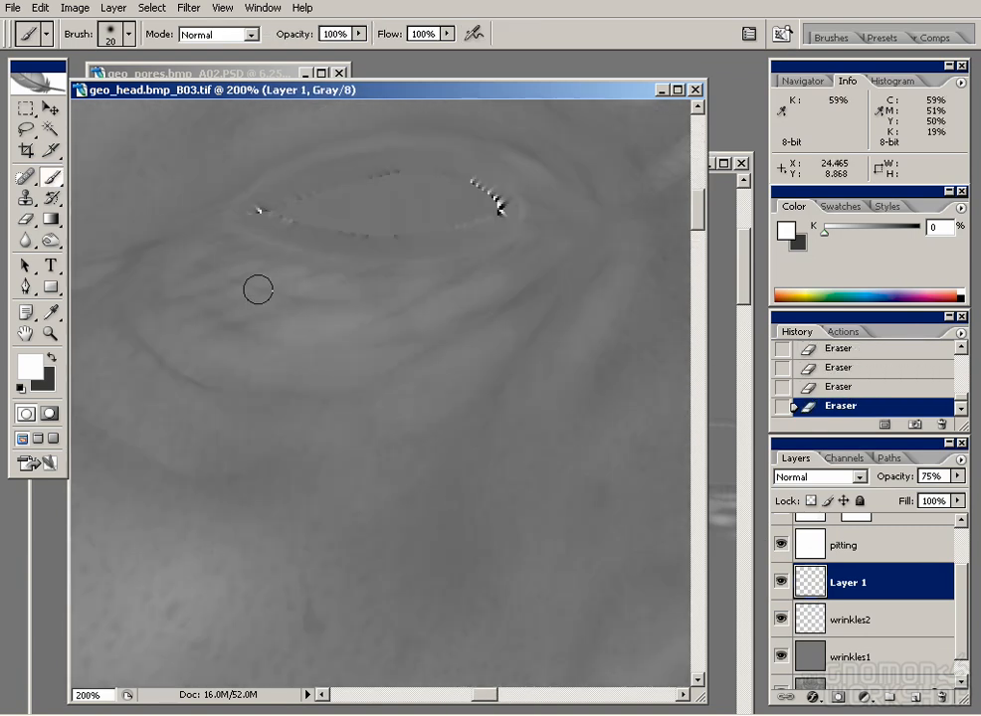
key("bracketleft")
key("bracketleft")
left_click(267, 267, "alt")
mouse_move(267, 267)
left_mouse_down()
mouse_move(282, 270)
mouse_move(212, 305)
mouse_move(239, 310)
left_mouse_up()
left_click_drag(239, 310, 335, 284)
left_click_drag(288, 253, 306, 255)
left_click_drag(316, 261, 376, 263)
left_click_drag(398, 268, 419, 263)
left_click_drag(435, 263, 450, 260)
left_click_drag(597, 263, 228, 308)
left_click_drag(597, 308, 206, 321)
left_click_drag(480, 319, 496, 321)
left_click_drag(537, 316, 586, 307)
left_click_drag(603, 302, 628, 289)
left_click_drag(454, 317, 403, 310)
left_click_drag(380, 302, 365, 298)
- Paint fine detail under the eye on Layer 1 with a 2-pixel brush in a newly sampled gray
key("bracketleft")
key("bracketleft")
key("bracketleft")
key("bracketleft")
key("bracketleft")
key("bracketleft")
key("bracketleft")
left_click(521, 359, "alt")
left_click_drag(537, 316, 341, 370)
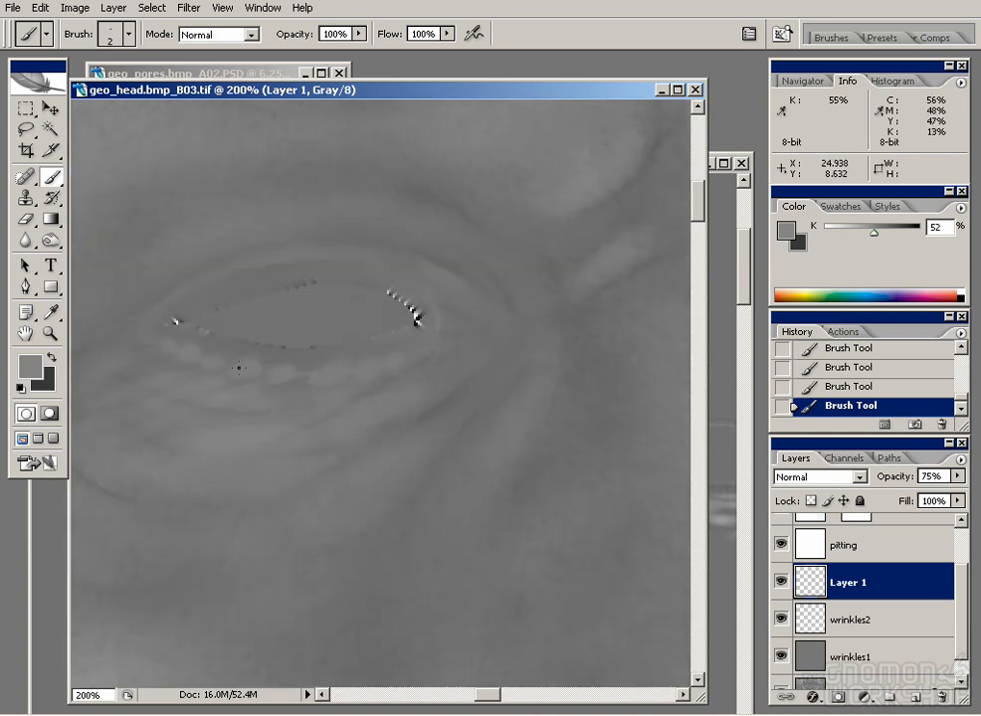
- Select a layer further up the stack and adjust its opacity
key("ctrl+minus")
key("ctrl+minus")
left_click(961, 543)
left_click(895, 534)
mouse_move(957, 476)
left_mouse_down()
mouse_move(938, 491)
mouse_move(947, 492)
left_mouse_up()
left_click_drag(473, 469, 449, 430)
- Switch to Maya's Render View and compare render images 3, 4 and 5
left_click(488, 709)
left_click(68, 58)
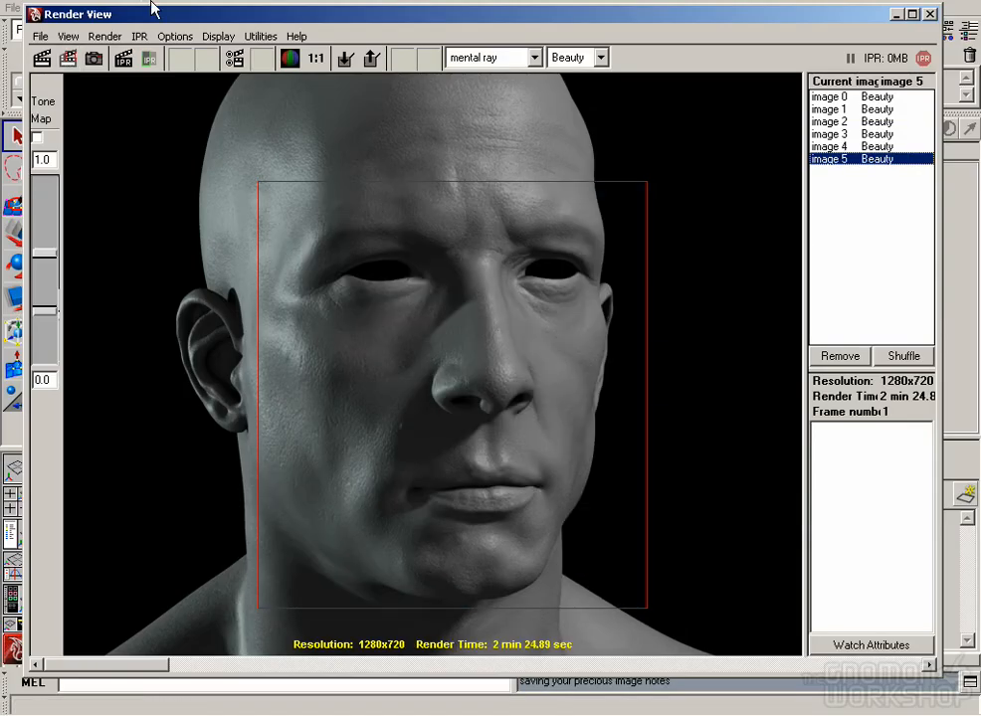
left_click(858, 133)
left_click(862, 147)
left_click(875, 159)
left_click(846, 148)
left_click(876, 162)
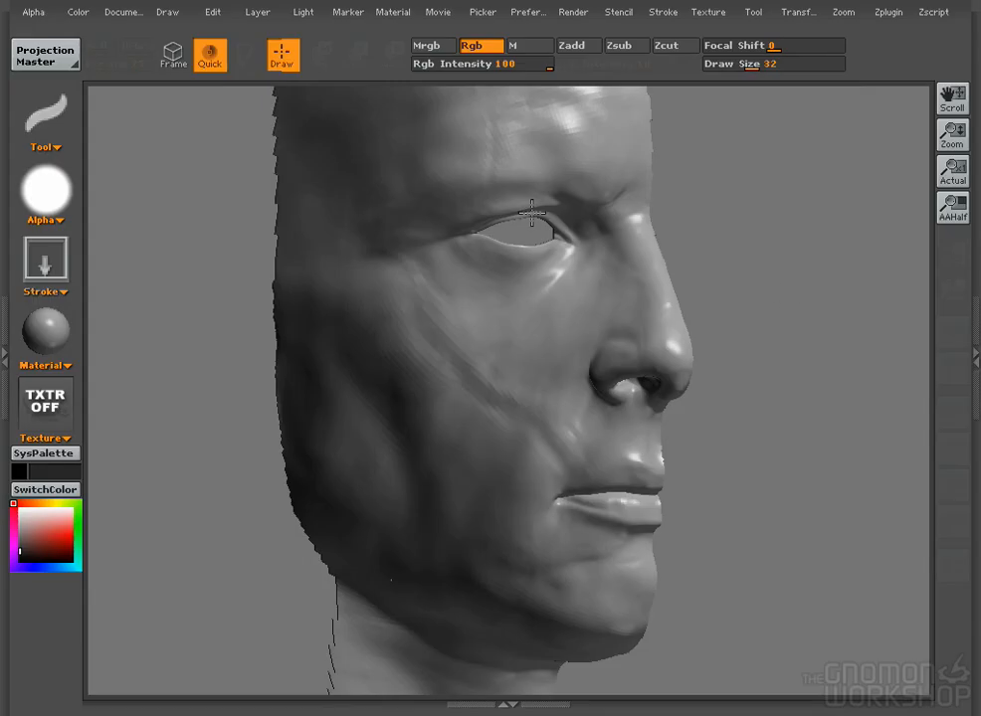
- In ZBrush, try a dark stroke along the cheek scar using a soft round alpha at draw size 9
left_click(45, 189)
left_click(146, 217)
key("space")
left_click_drag(507, 319, 484, 320)
left_click_drag(479, 316, 547, 465)
key("ctrl+z")
left_click(482, 66)
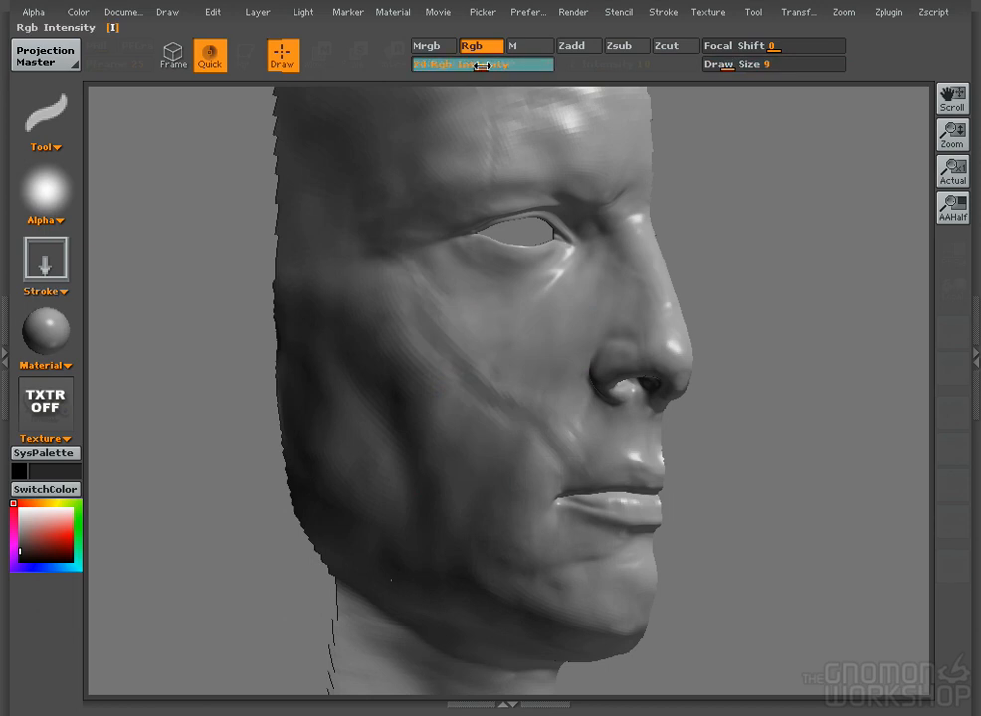
- Try thinner dark strokes along the cheek scar, reducing the draw size to 6
mouse_move(952, 135)
left_mouse_down()
mouse_move(952, 199)
mouse_move(952, 151)
left_mouse_up()
left_click_drag(404, 369, 531, 441)
key("ctrl+z")
key("space")
left_click_drag(513, 381, 508, 380)
left_click_drag(398, 363, 584, 489)
key("ctrl+z")
- Set the Rgb Intensity to 12, choose a bristled alpha and paint a dark groove along the scar to the mouth corner
left_click(463, 64)
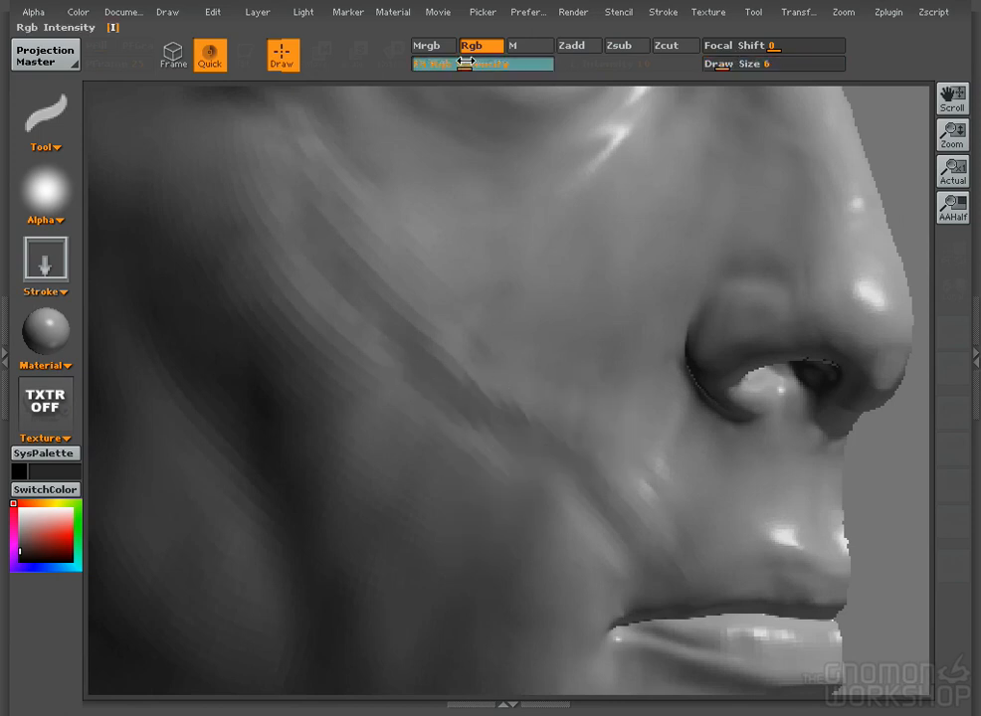
left_click(49, 195)
left_click(169, 218)
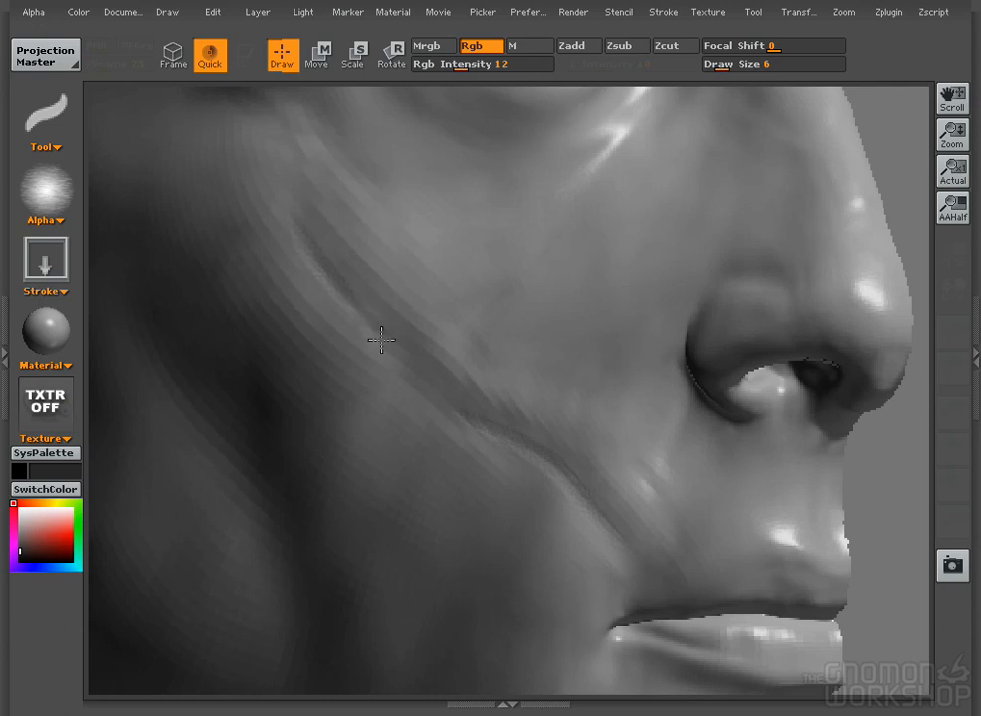
key("space")
mouse_move(651, 521)
left_mouse_down()
mouse_move(624, 519)
mouse_move(662, 593)
left_mouse_up()
- Reduce the draw size to 4 and deepen the scar's groove near the corner of the mouth
key("space")
left_click_drag(647, 532, 610, 528)
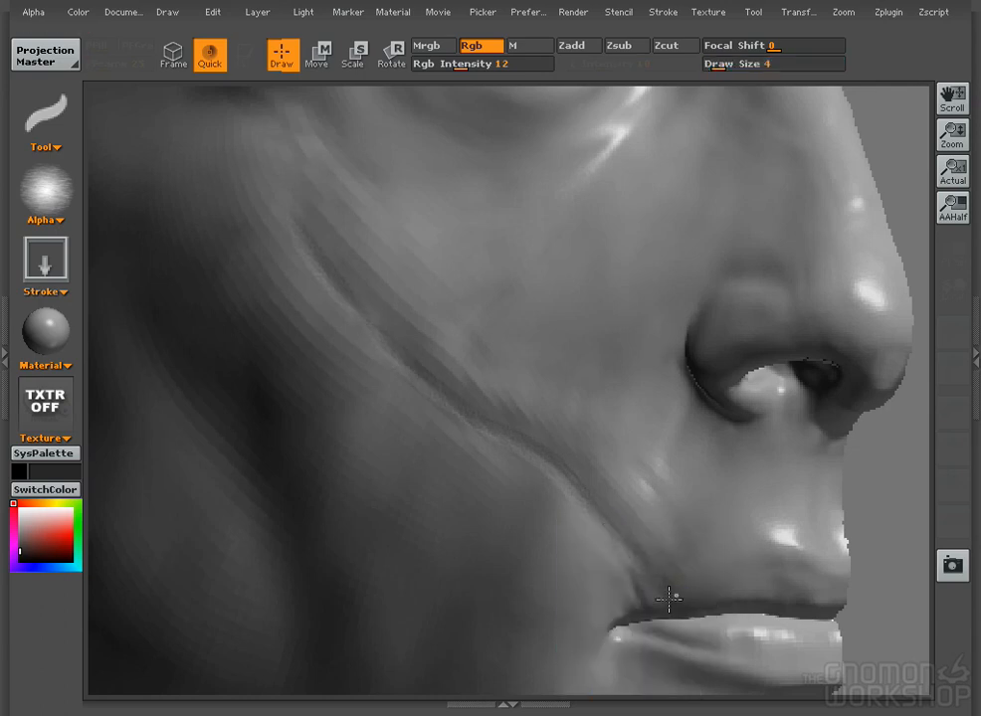
key("space")
left_click_drag(642, 528, 618, 530)
- Set the draw size to 2 and paint a sharp thin line along the length of the cheek scar
key("space")
key("space")
left_click_drag(479, 423, 439, 425)
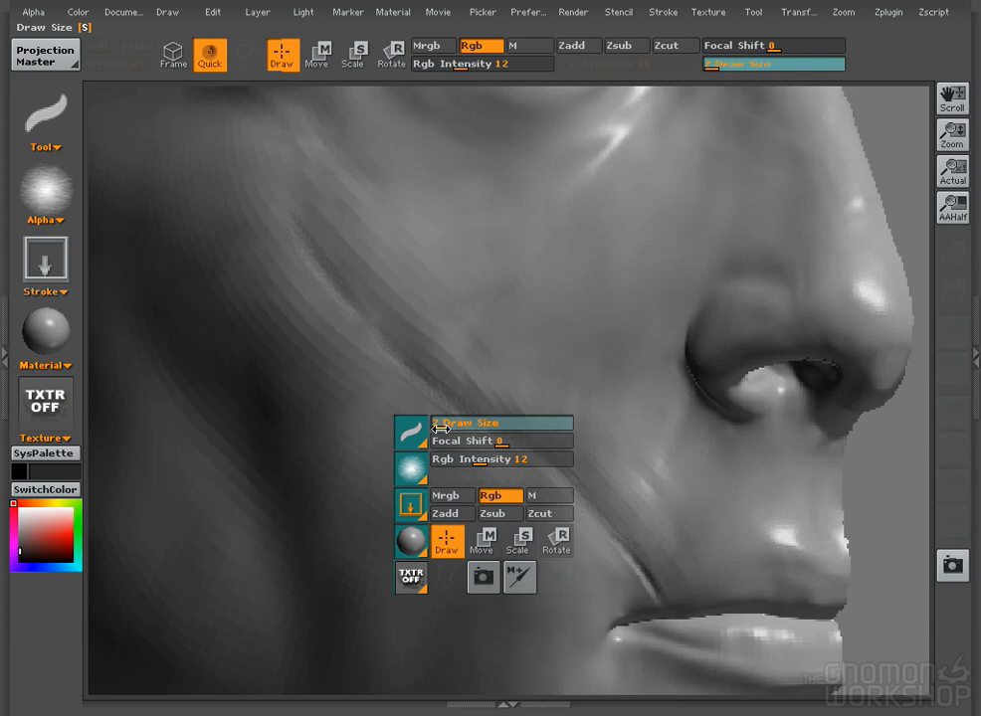
left_click_drag(378, 339, 413, 369)
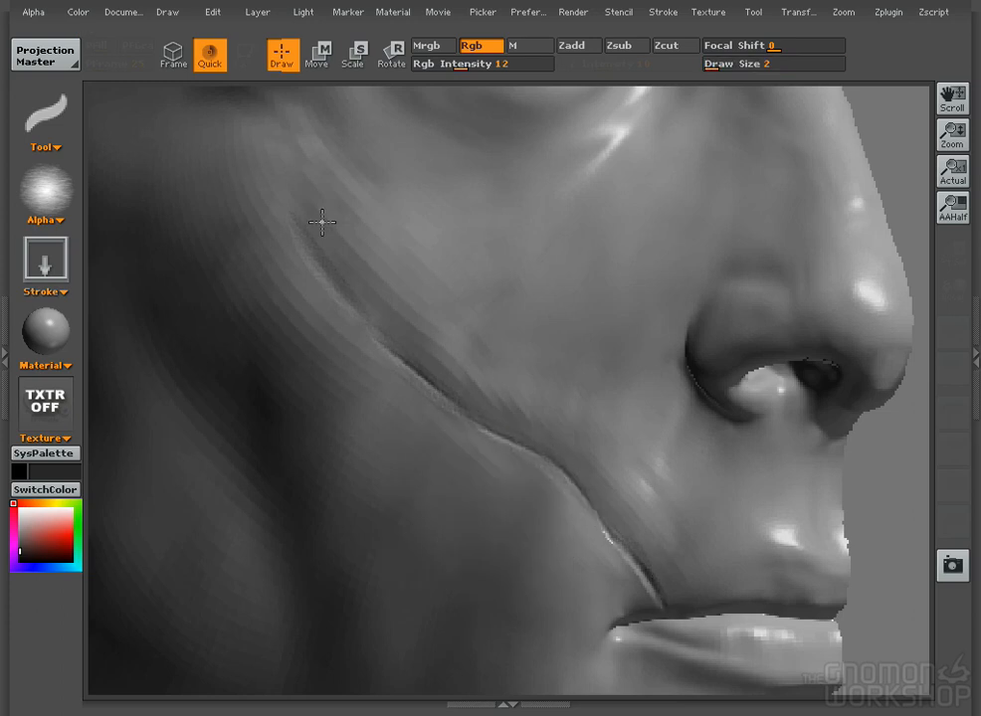
mouse_move(257, 162)
left_mouse_down()
mouse_move(383, 314)
mouse_move(331, 256)
mouse_move(408, 398)
left_mouse_up()
- Choose a light gray, set draw size 4 and Rgb Intensity 35, and paint rough raised texture along the scar
left_click_drag(570, 437, 455, 238)
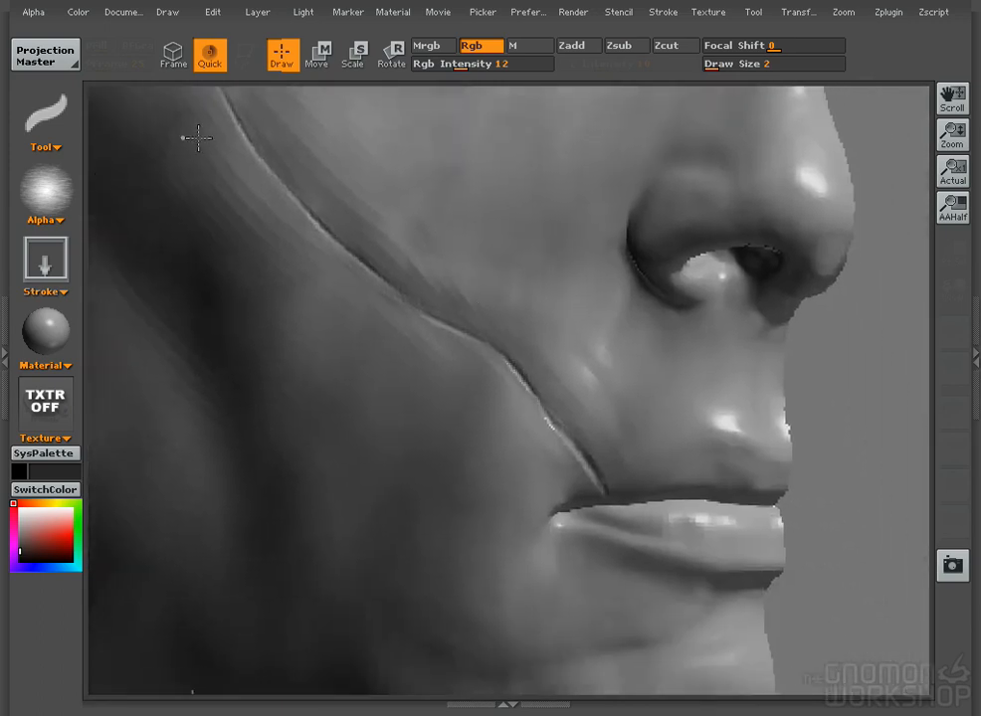
left_click(19, 527)
mouse_move(332, 237)
left_mouse_down()
mouse_move(344, 223)
mouse_move(330, 239)
left_mouse_up()
key("space")
left_click(493, 66)
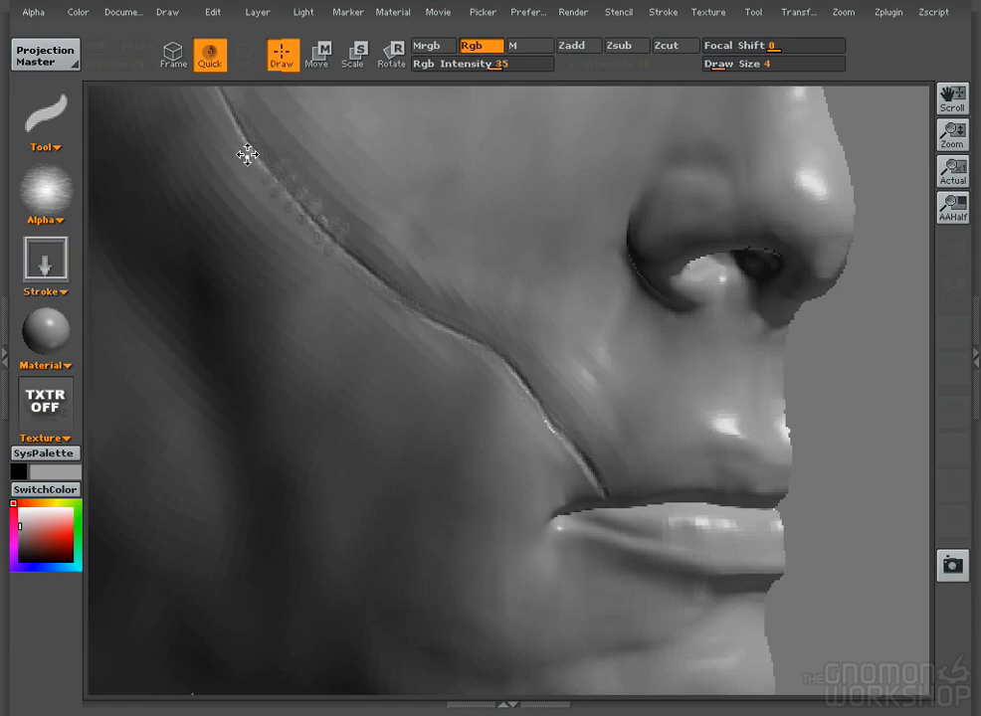
left_click_drag(261, 138, 301, 238)
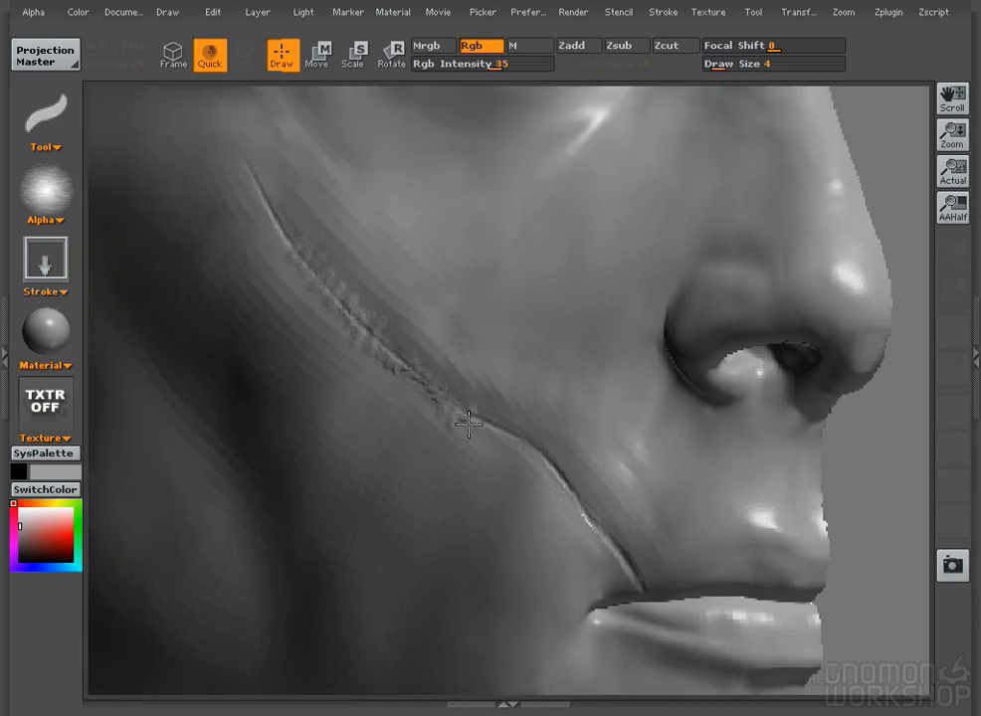
left_click_drag(495, 410, 513, 450)
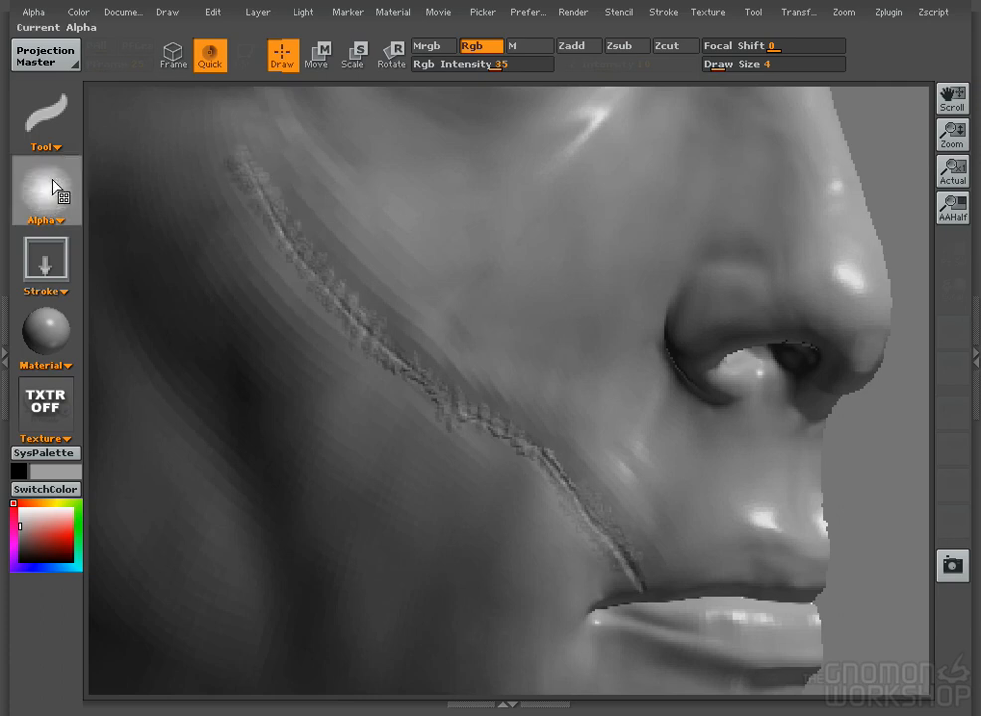
- Soften the rough texture along the scar with the blur brush at draw size 29 and Rgb Intensity 50
left_click(52, 121)
left_click(119, 191)
key("s")
left_click(305, 233)
mouse_move(303, 239)
left_mouse_down()
mouse_move(268, 194)
mouse_move(492, 430)
mouse_move(481, 395)
left_mouse_up()
key("space")
left_click_drag(446, 375, 430, 372)
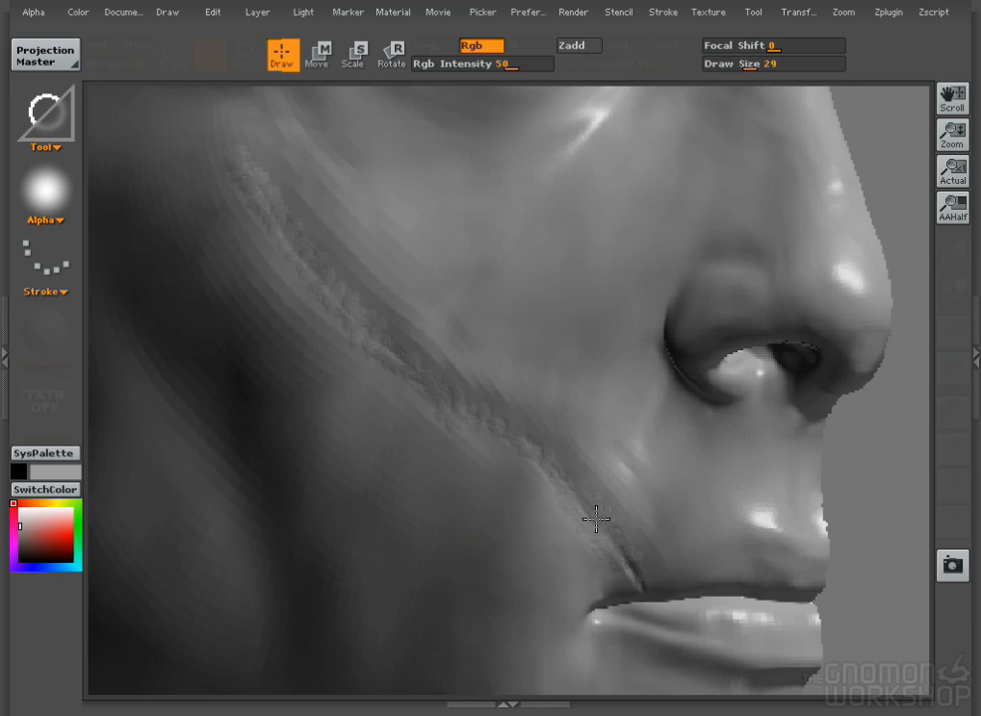
left_click(952, 171)
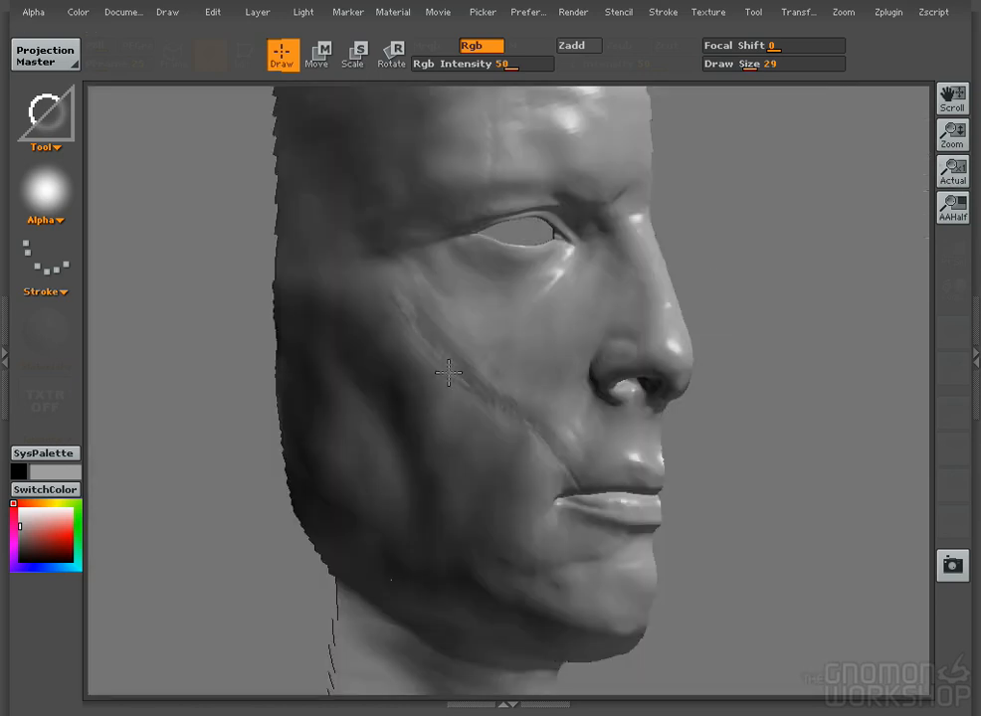
- Paint light strokes along the upper scar with the Brush 01 alpha, draw size 9 and Rgb Intensity 21
left_click(42, 128)
left_click(221, 140)
left_click(46, 192)
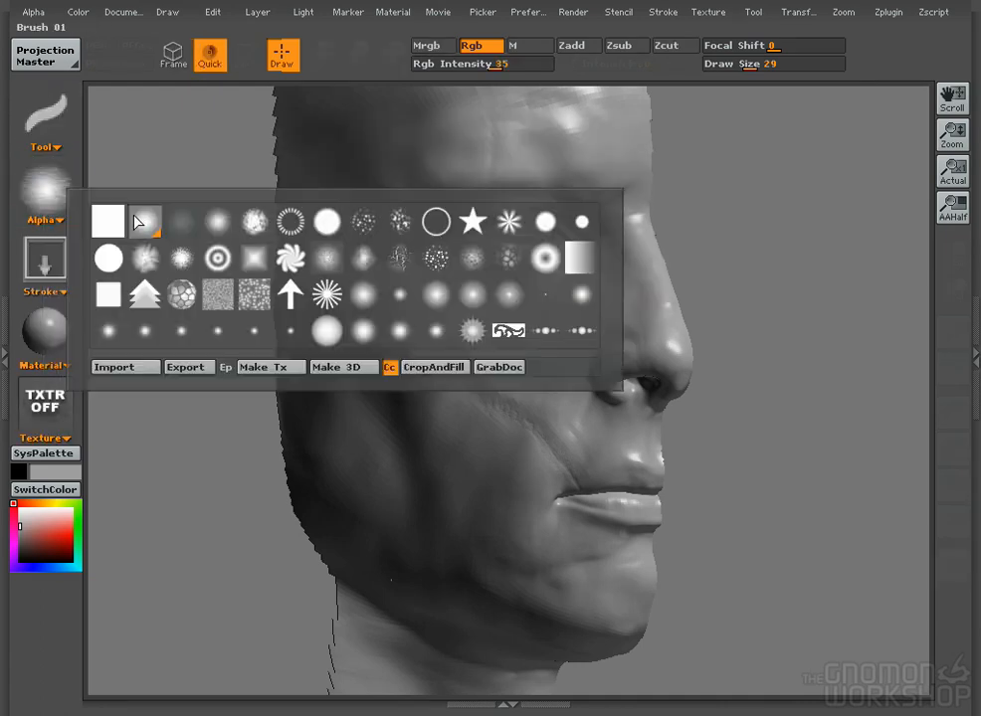
left_click(145, 221)
key("space")
left_click(457, 442)
left_click_drag(432, 328, 472, 373)
left_click_drag(402, 299, 483, 383)
left_click_drag(438, 343, 483, 399)
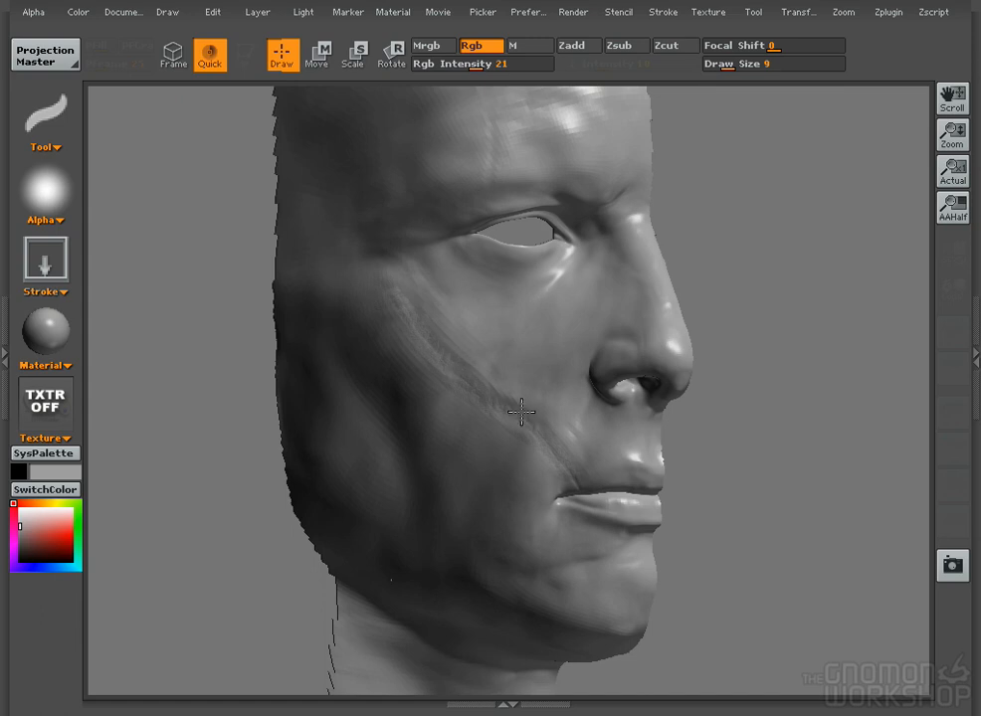
- Reduce the draw size to 5 and add finer texture along the scar with the Brush 15 alpha
key("space")
left_click(489, 399)
left_click(71, 211)
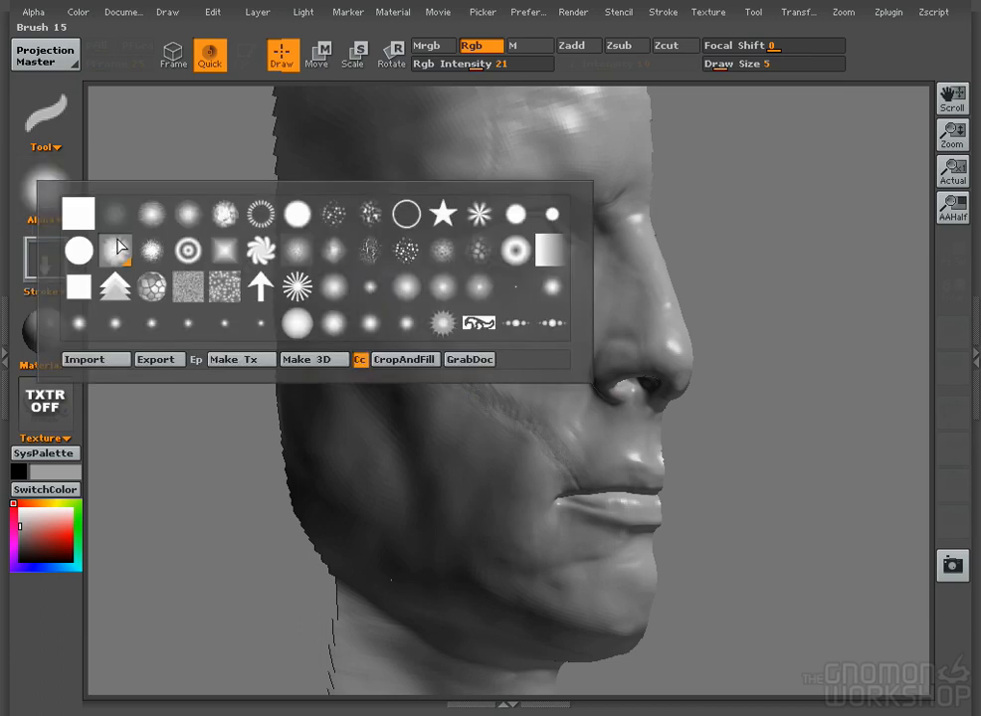
- Blend the scar's upper end and lower cheek section with the blur brush at draw size 39
left_click(49, 142)
left_click(125, 169)
key("space")
left_click_drag(341, 285, 404, 305)
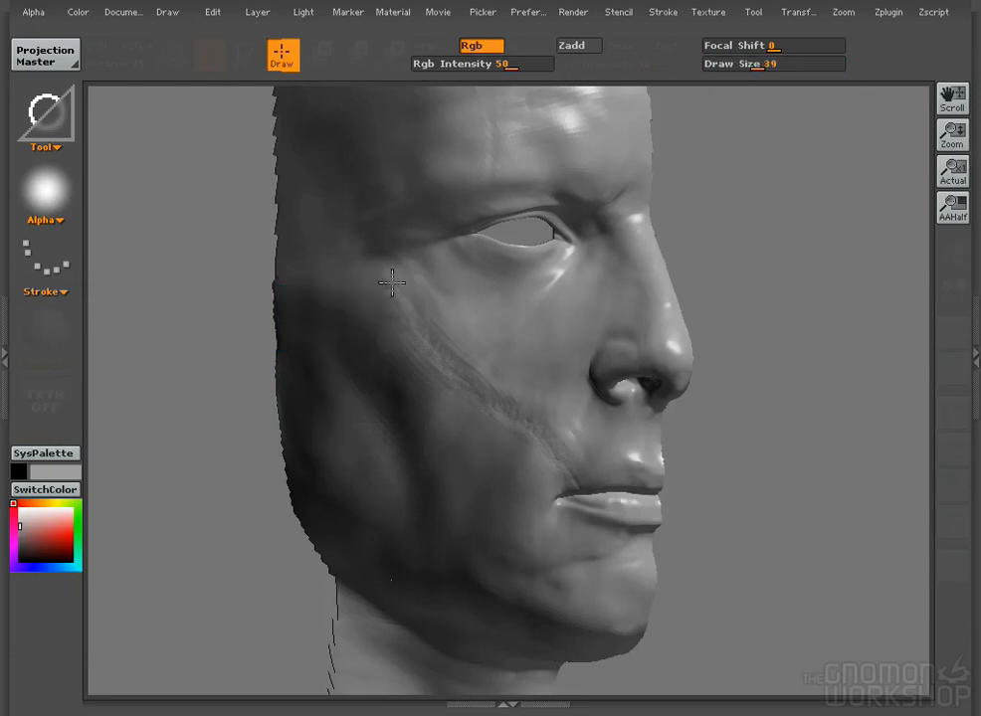
left_click_drag(504, 410, 532, 436)
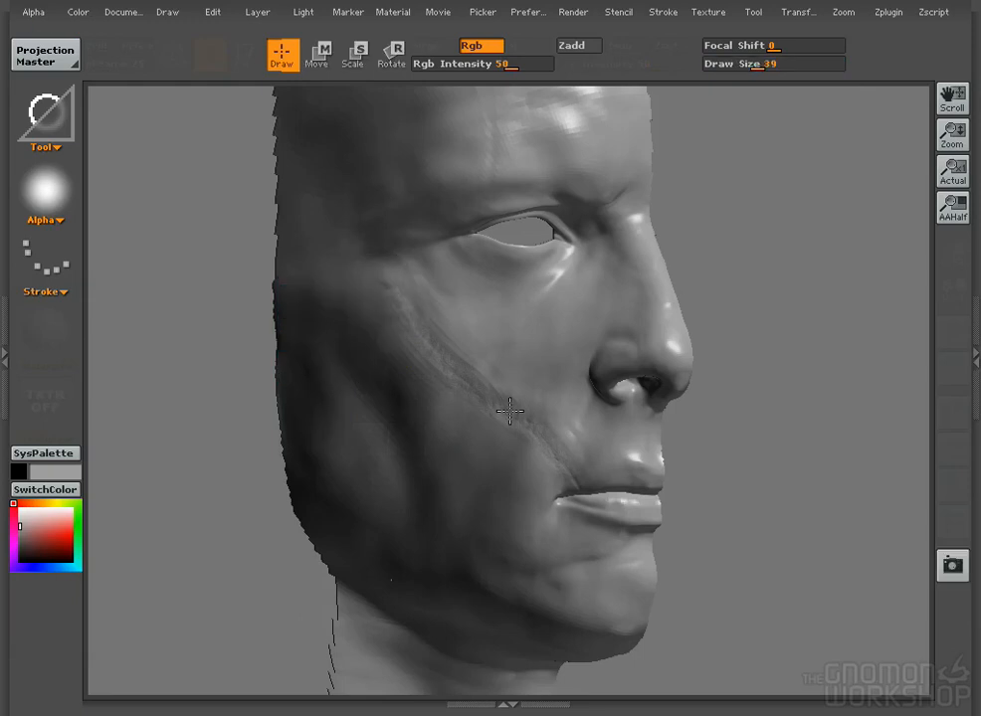
- Shift the light's placement to check the relief of the cheek scar
left_click(302, 13)
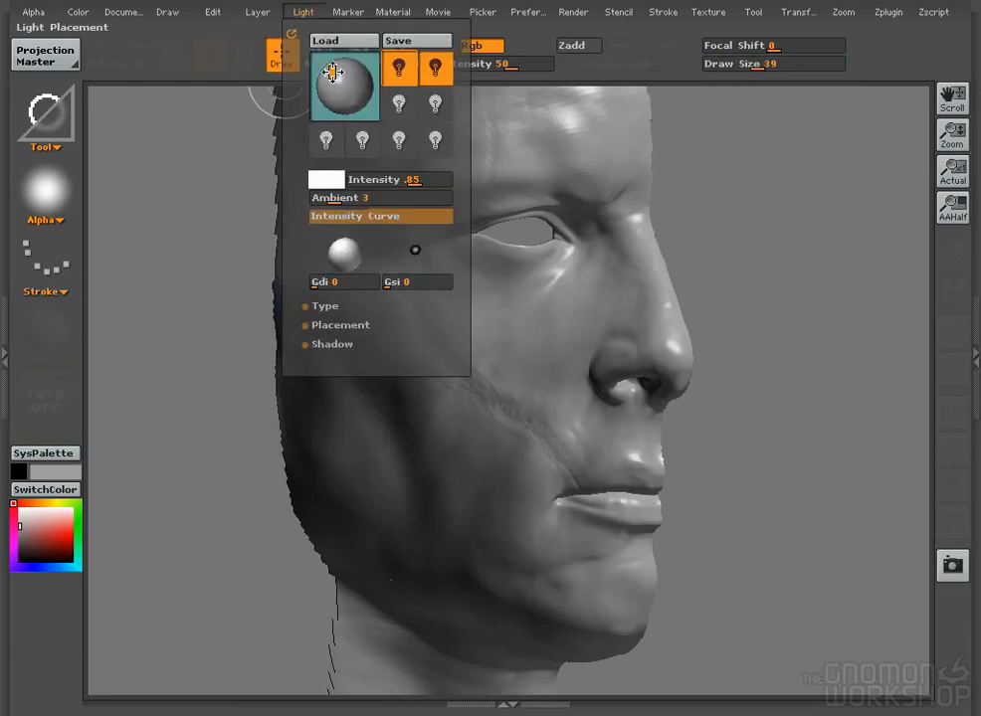
left_click(329, 70)
left_click(297, 18)
mouse_move(332, 72)
left_mouse_down()
mouse_move(365, 92)
mouse_move(332, 97)
mouse_move(322, 80)
mouse_move(342, 54)
mouse_move(324, 83)
left_mouse_up()
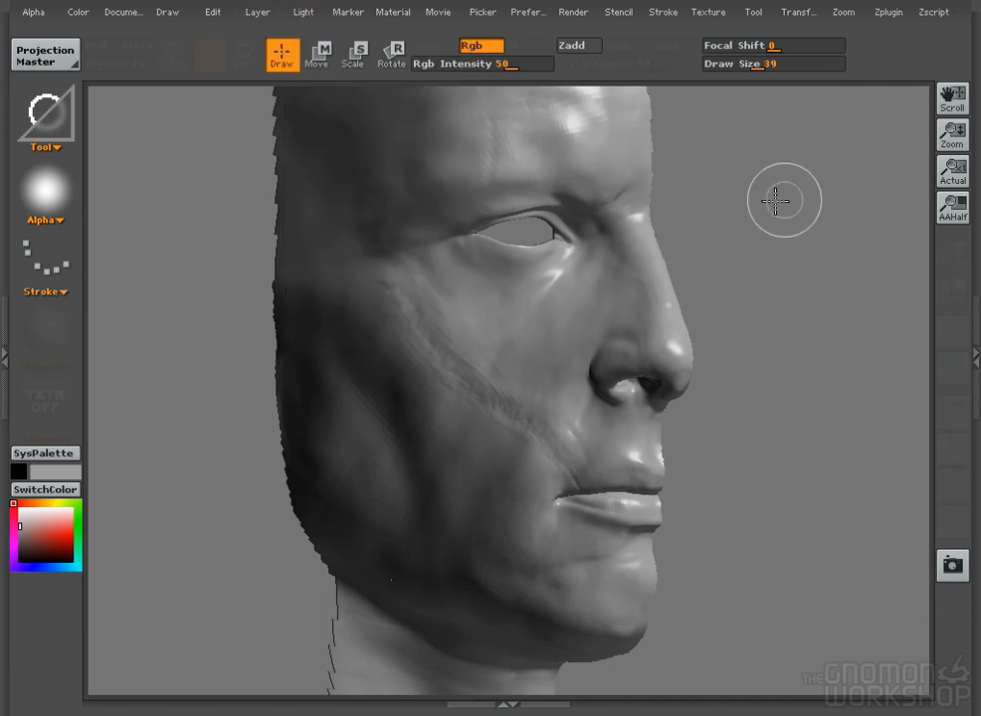
- Pick up the Projection Master painting onto the head and isolate the region around the eye, cheek and mouth
left_click(46, 56)
left_click(388, 548)
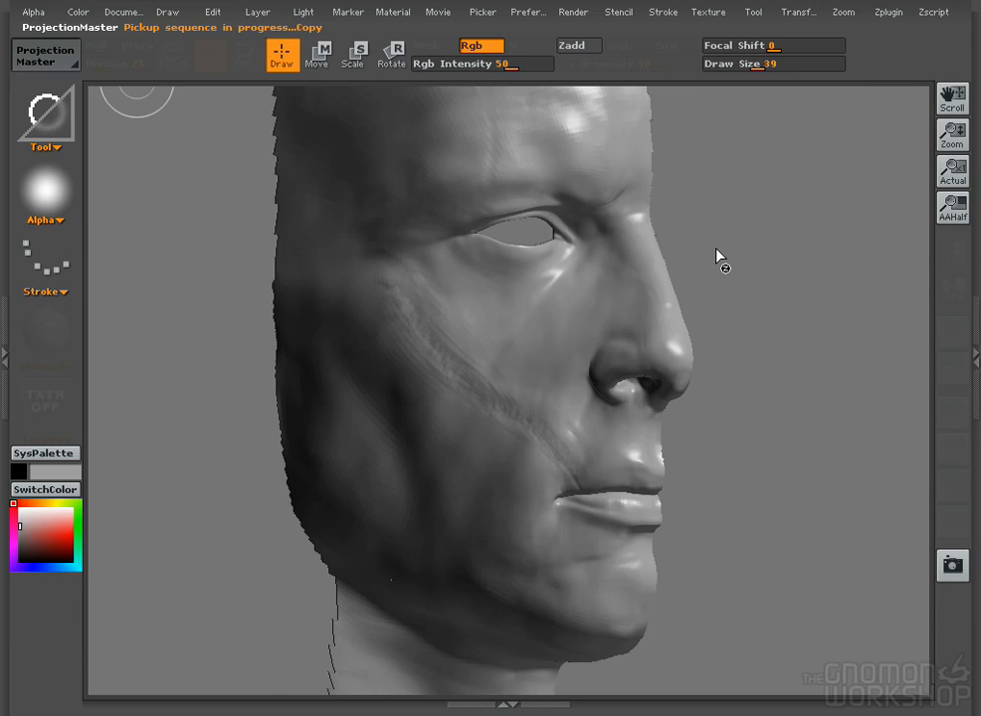
left_click_drag(707, 248, 766, 236)
left_click_drag(240, 168, 755, 573, "ctrl+shift")
- Frame the isolated face closer to profile and drop it in Projection Master with Colors enabled
left_click_drag(804, 241, 740, 226)
left_click_drag(952, 136, 952, 104)
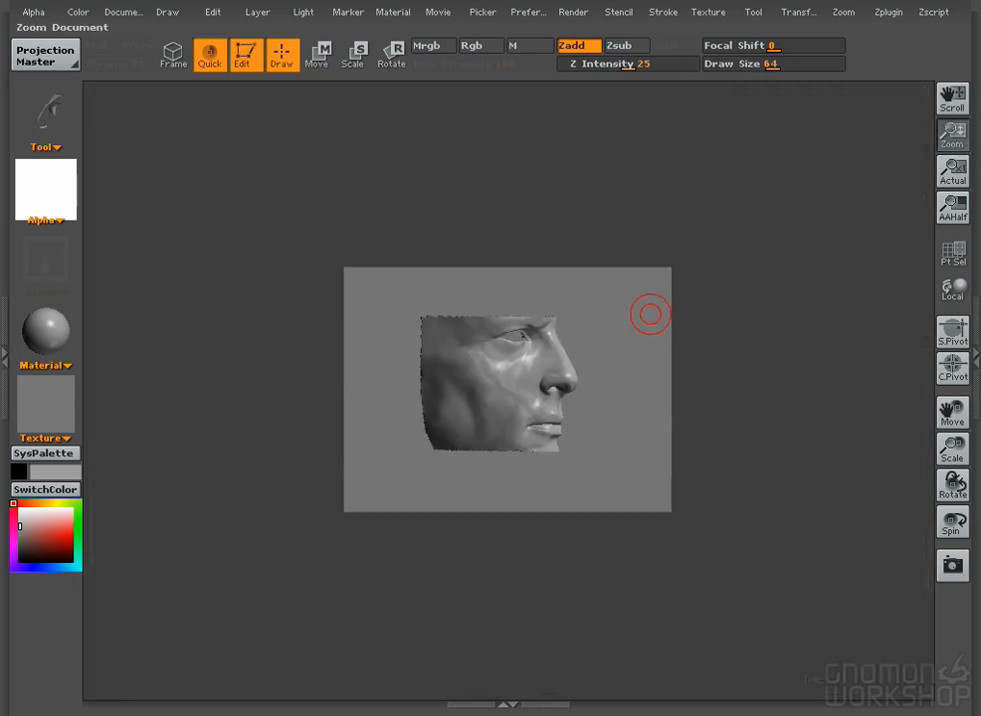
left_click(952, 207)
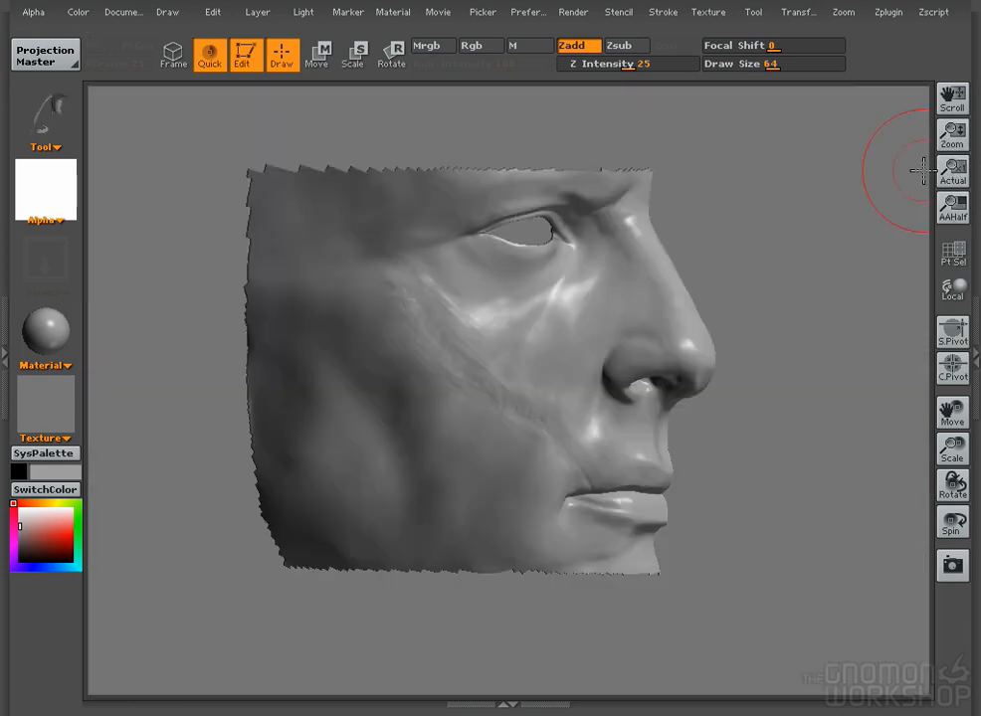
left_click_drag(952, 449, 960, 368)
left_click_drag(804, 256, 826, 279, "alt")
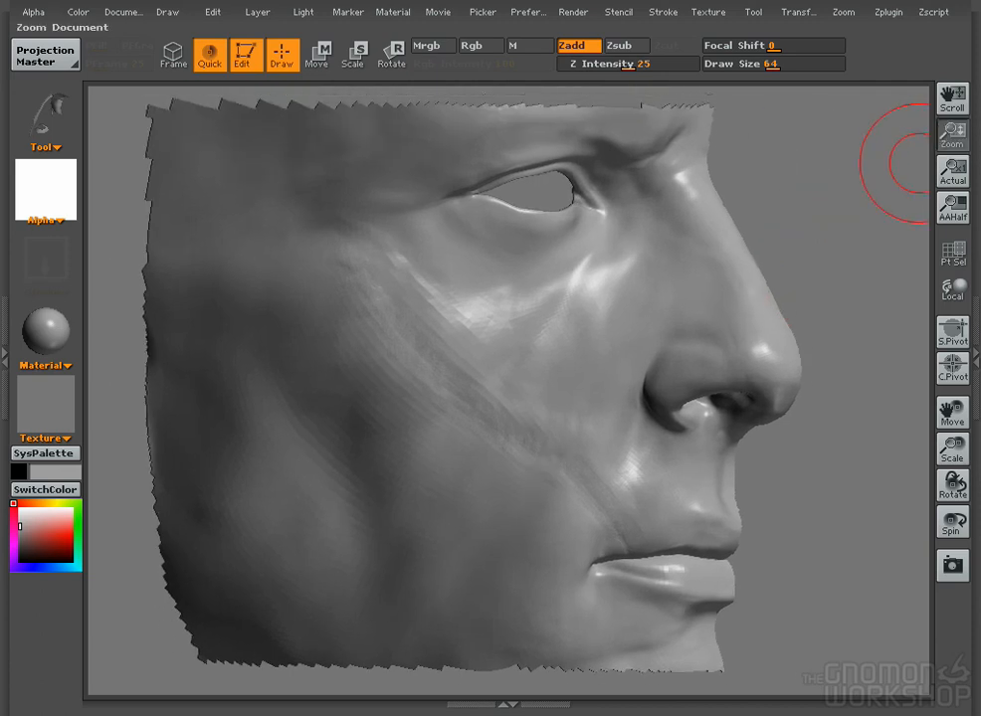
left_click_drag(952, 141, 952, 167)
left_click(27, 55)
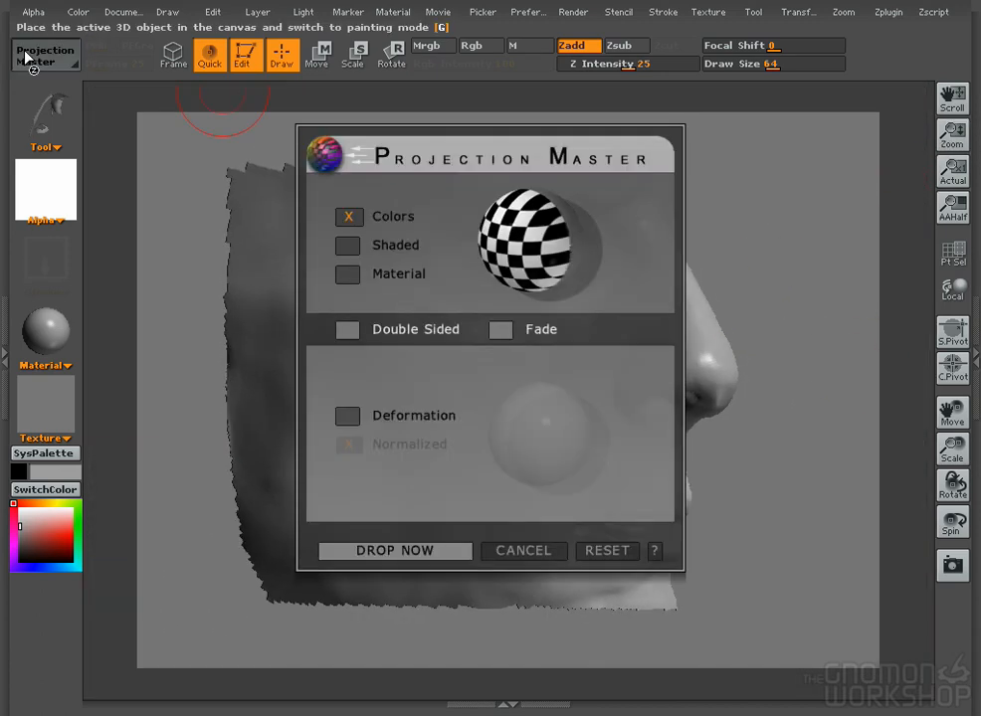
left_click(399, 550)
key("0")
- Choose the basic paint brush and set its draw size to 2 for painting wrinkles under the eye
left_click(50, 117)
left_click(601, 147)
key("space")
left_click_drag(554, 281, 519, 282)
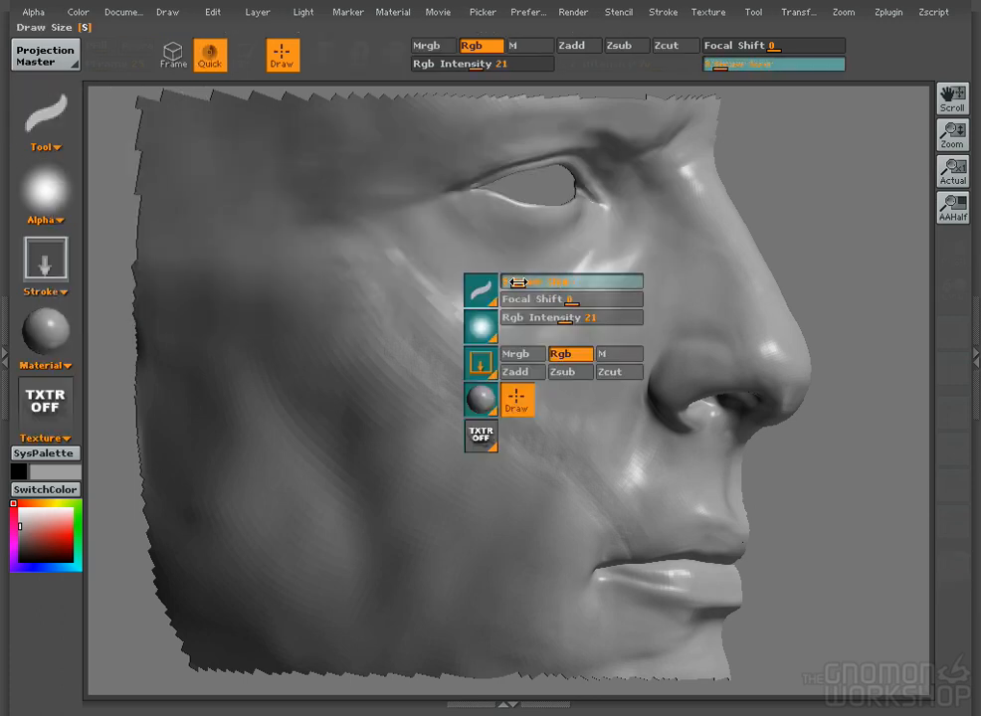
key("space")
left_click(580, 251)
key("space")
left_click_drag(571, 229, 527, 231)
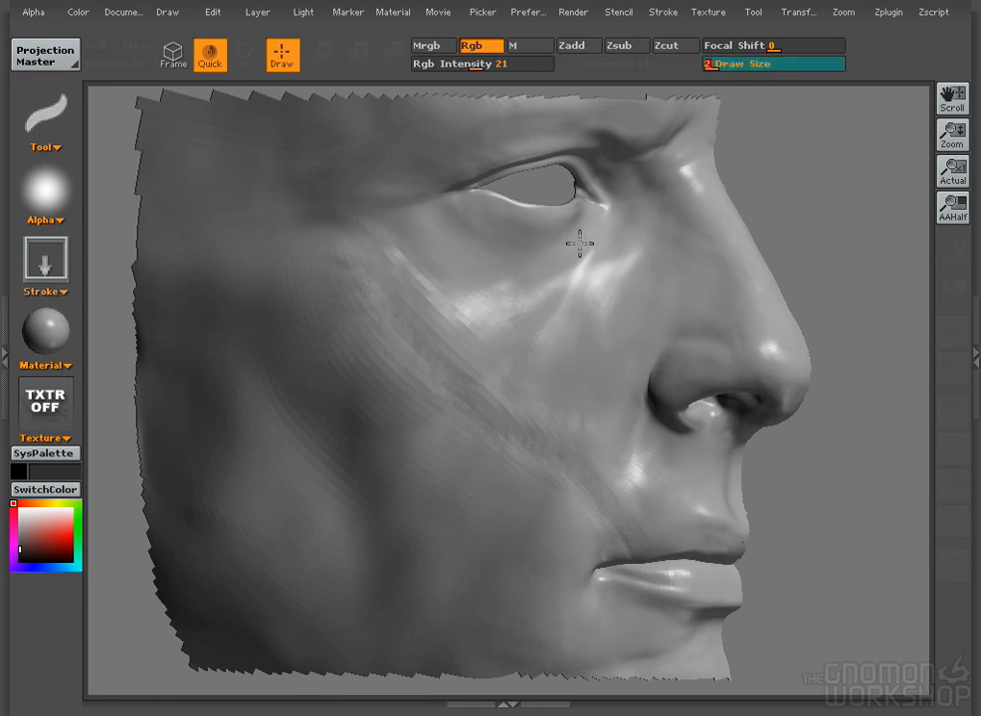
- Move the light's placement to bring out the surface relief around the eye and cheek
left_click(256, 12)
left_click(304, 12)
mouse_move(340, 76)
left_mouse_down()
mouse_move(346, 68)
mouse_move(350, 79)
left_mouse_up()
- Set the Rgb Intensity to 13, paint thin wrinkle lines beneath the eye and undo the lines on the rear cheek
left_click(498, 64)
type("13")
key("Return")
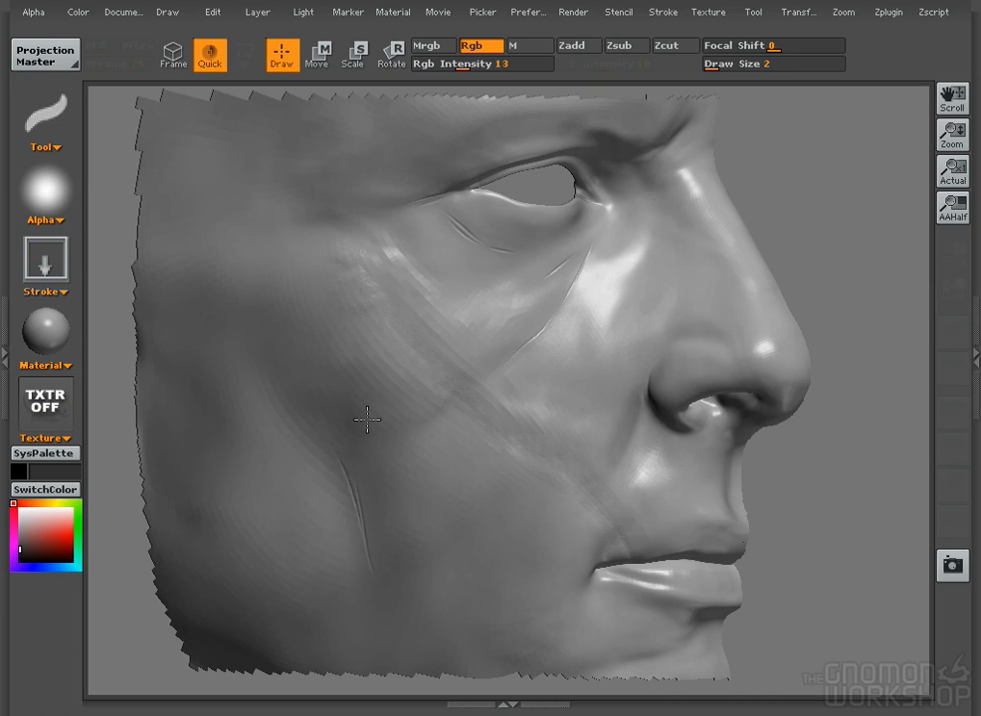
key("ctrl+z")
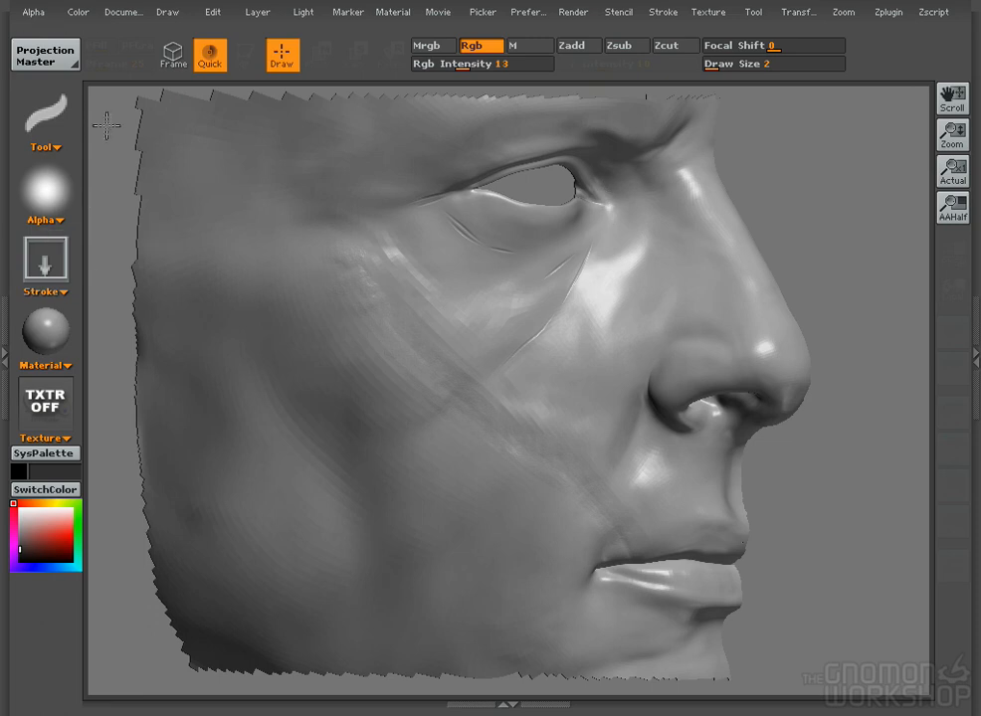
- Soften the under-eye wrinkles with the blur brush at draw size 43 and reposition the light to check them
left_click(46, 135)
left_click(208, 165)
left_click_drag(376, 263, 388, 264)
mouse_move(511, 261)
left_mouse_down()
mouse_move(544, 338)
mouse_move(548, 319)
left_mouse_up()
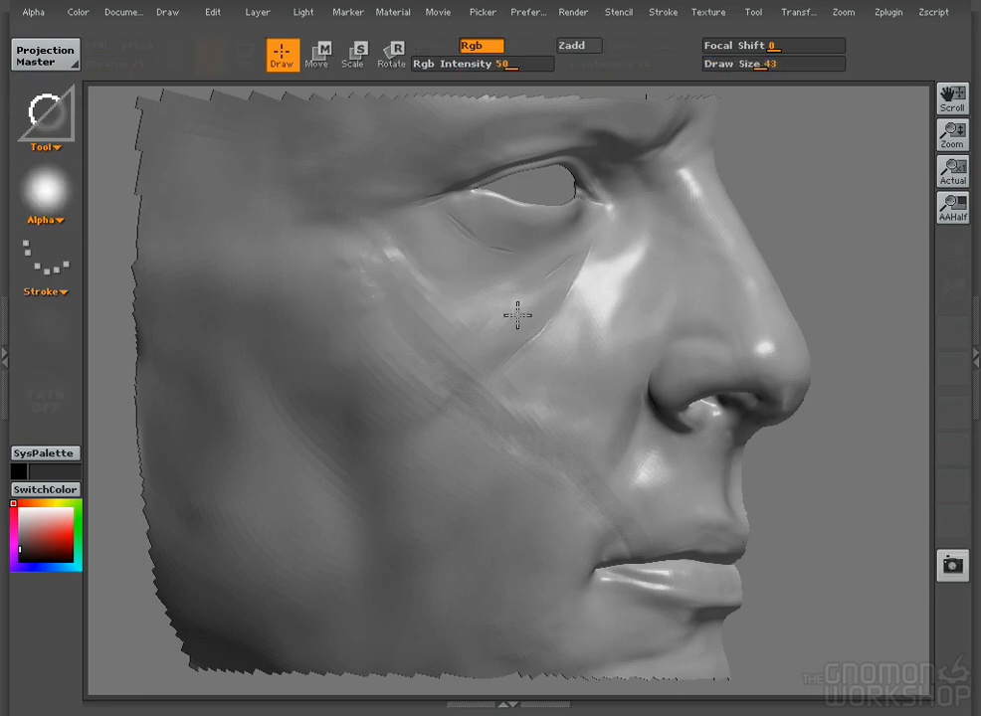
left_click(303, 12)
mouse_move(331, 68)
left_mouse_down()
mouse_move(339, 80)
mouse_move(327, 72)
mouse_move(325, 80)
left_mouse_up()
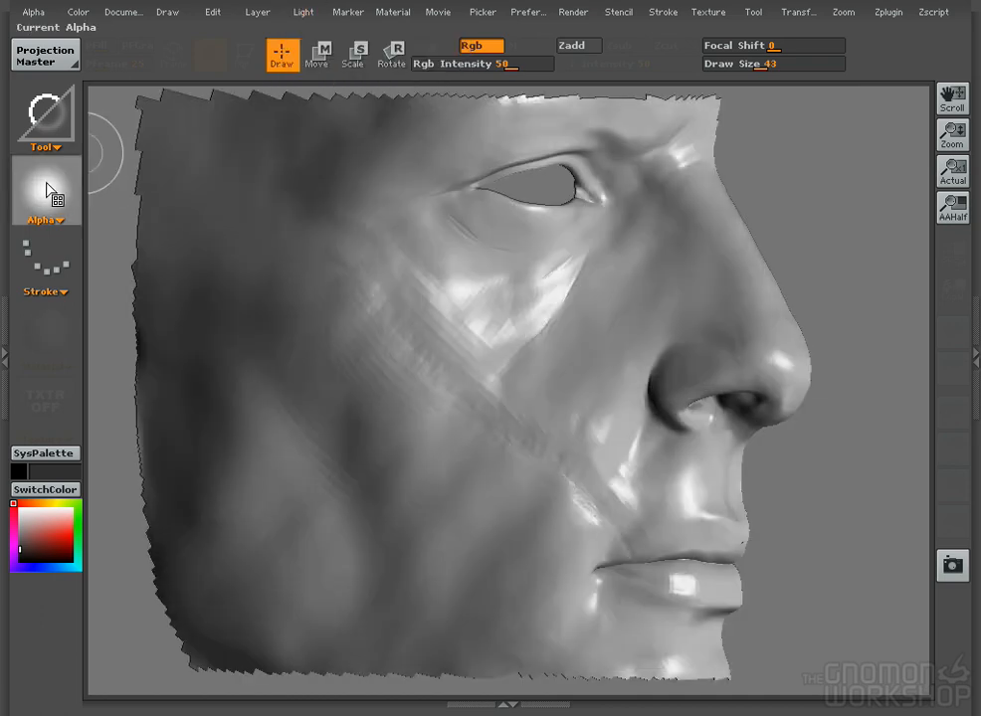
- Choose the basic paint brush and set its draw size to 4 for detailing the cheek scar
left_click(41, 107)
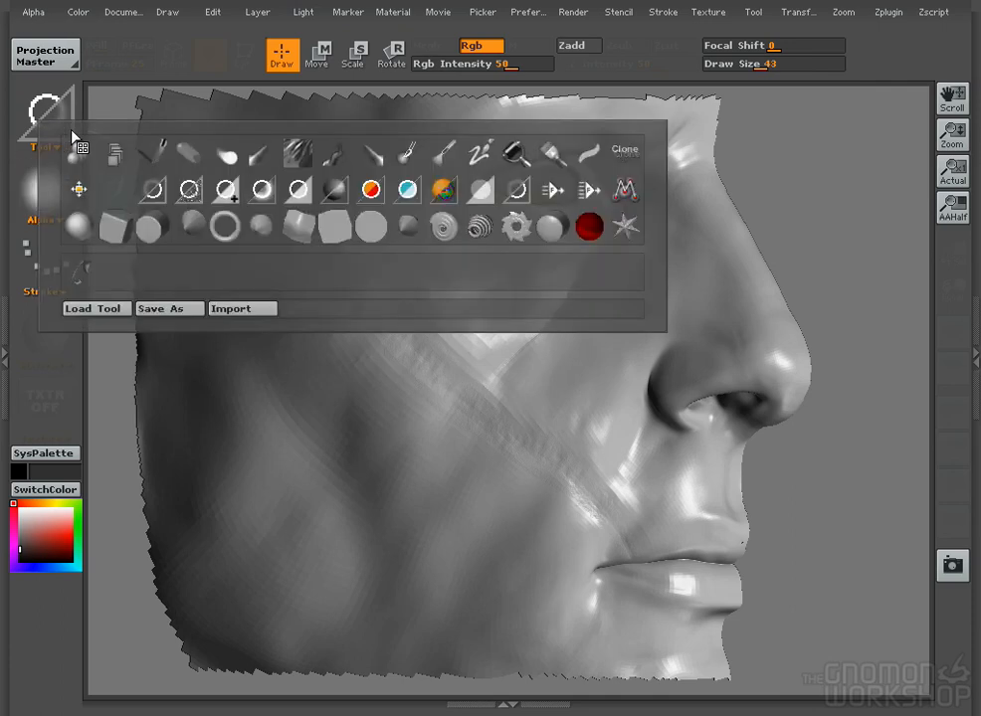
left_click(49, 100)
left_click(587, 151)
key("space")
left_click(409, 344)
key("space")
left_click(382, 346)
- Undo the test stroke, then paint short marks across the cheek scar at Rgb Intensity 11 and 27
left_click_drag(382, 346, 454, 368)
key("ctrl+z")
left_click(462, 65)
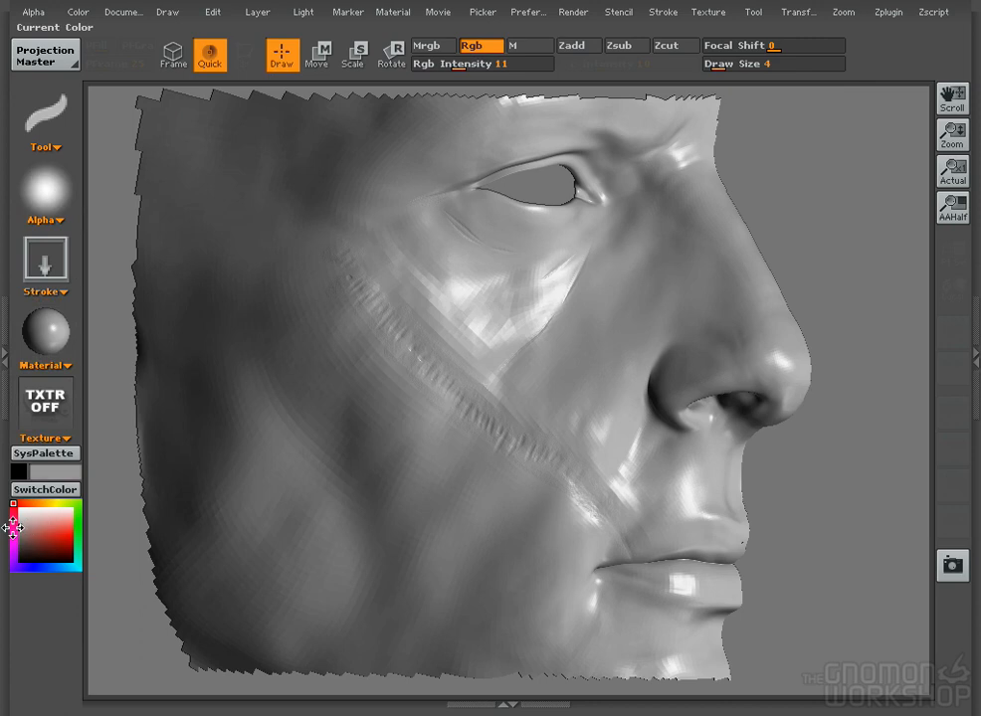
left_click(485, 62)
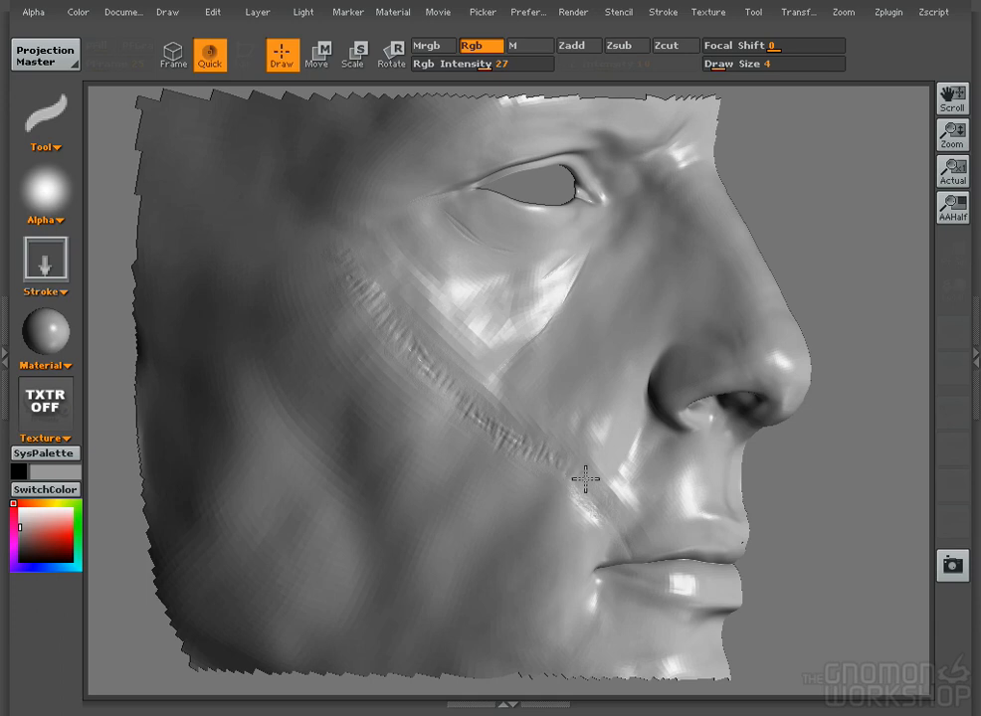
- Soften the upper end of the cheek scar with the blur brush at draw size 28
left_click(50, 115)
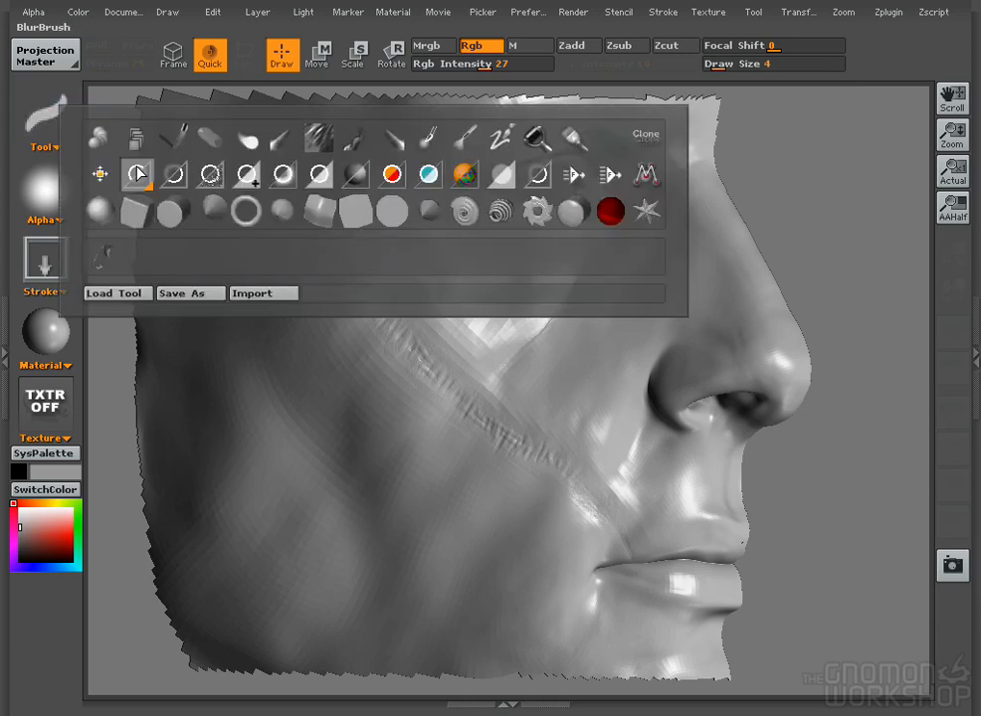
left_click(130, 167)
key("space")
left_click(322, 230)
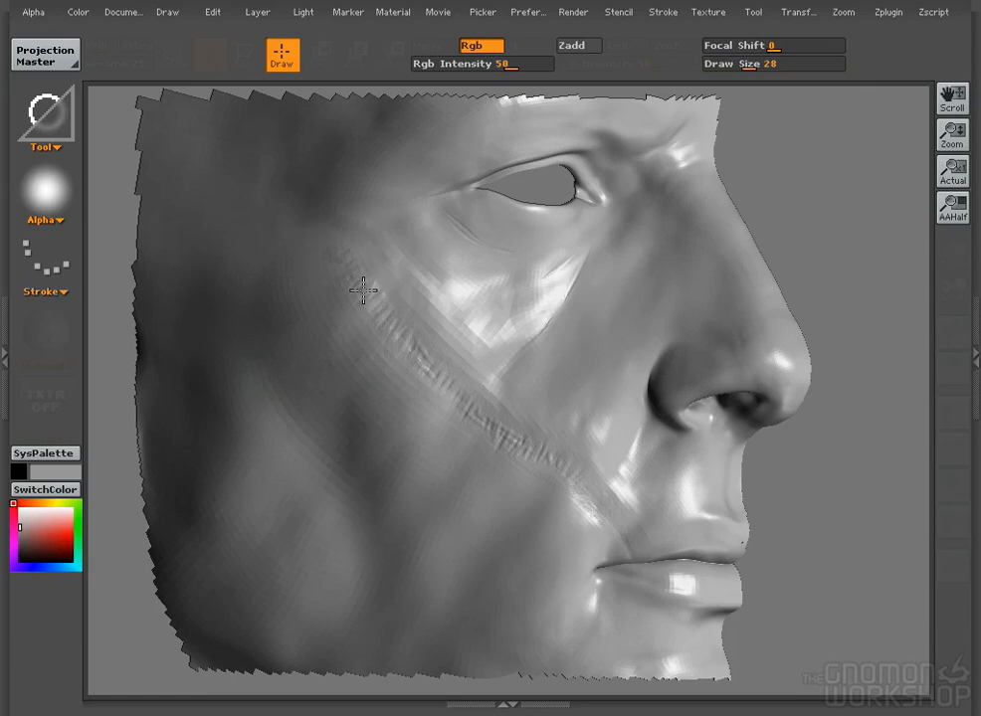
- Reposition the light to inspect the relief of the cheek scar and the under-eye area
left_click(304, 12)
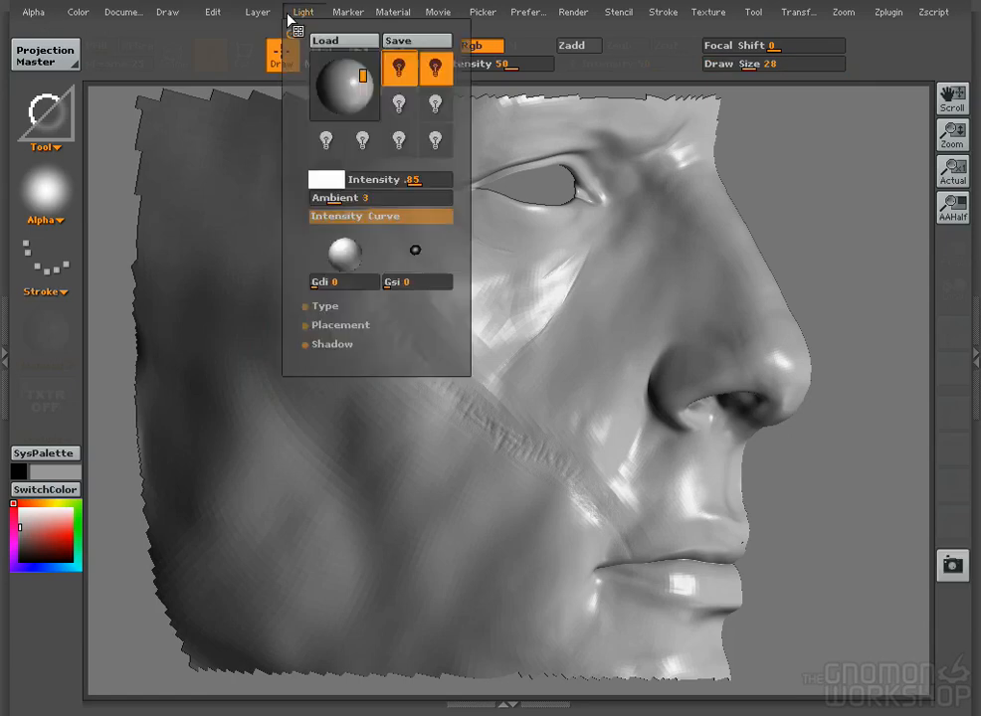
left_click(340, 92)
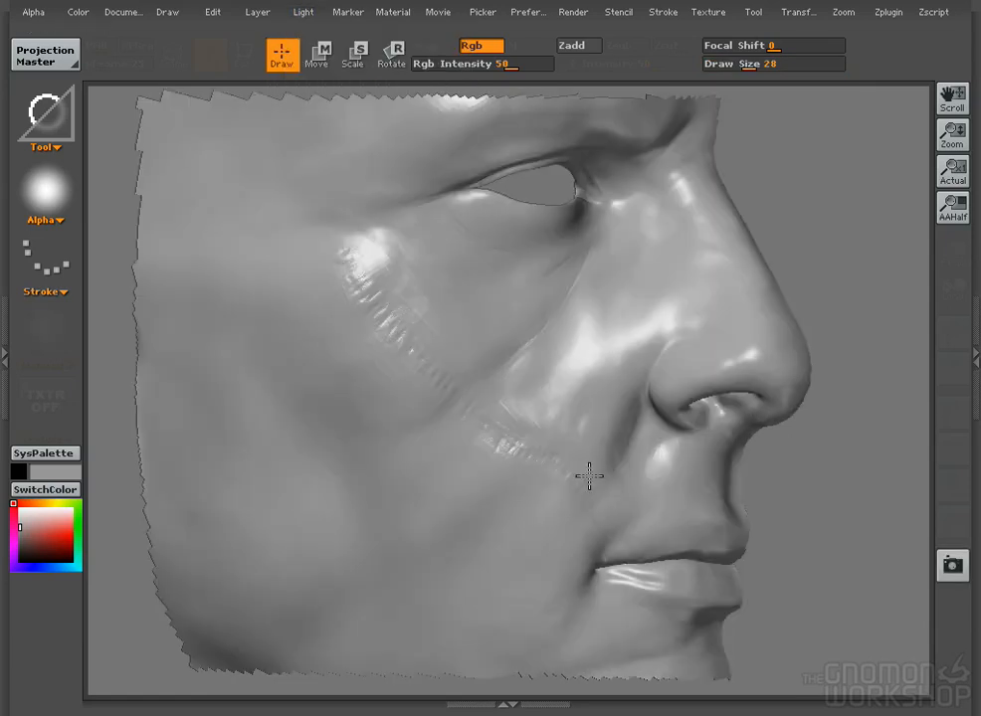
left_click(304, 12)
left_click(339, 88)
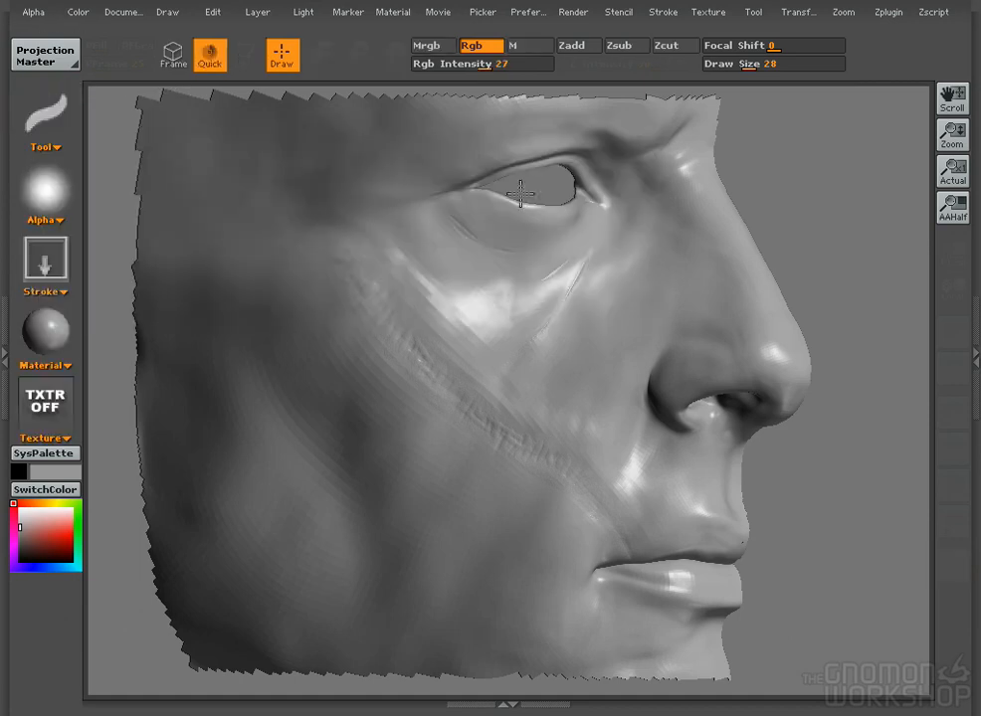
- Paint fine wrinkles below the inner eye corner at draw size 10 and blur the scar's upper end at draw size 38
key("space")
left_click(445, 228)
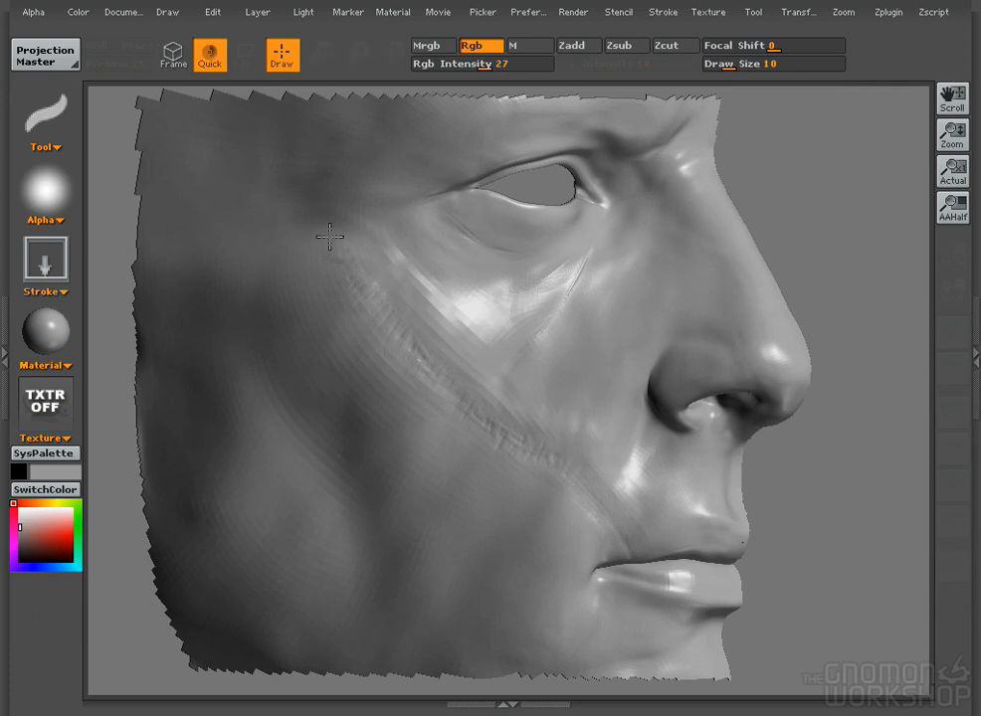
left_click(45, 114)
left_click(204, 155)
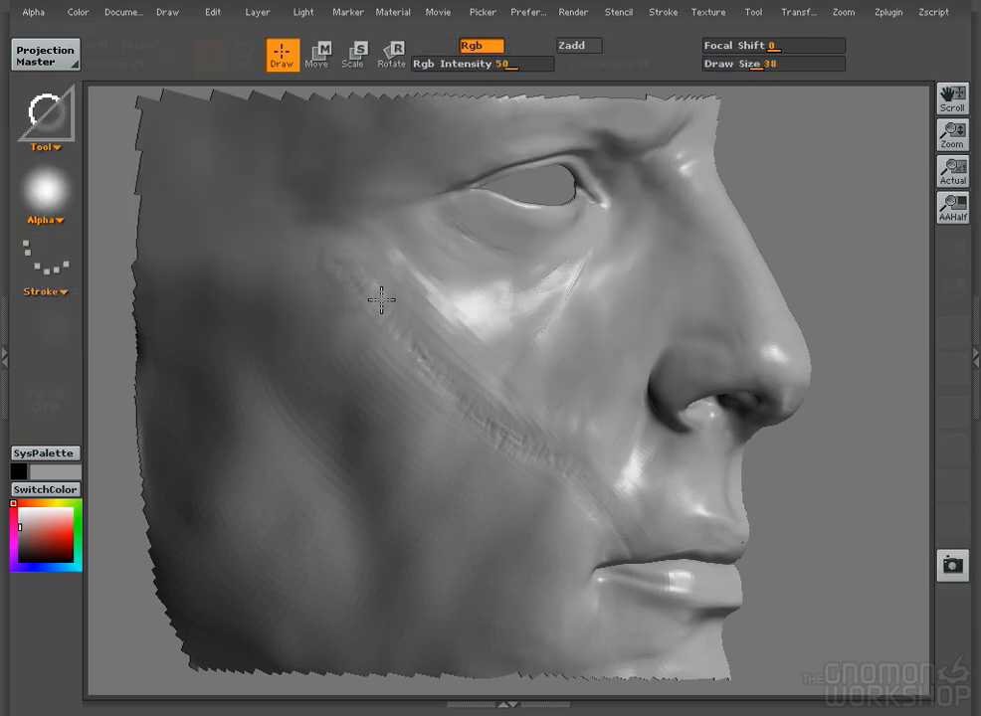
- Pick up the painted detail onto the head with Projection Master and turn the model to check it
left_click(72, 63)
left_click(398, 549)
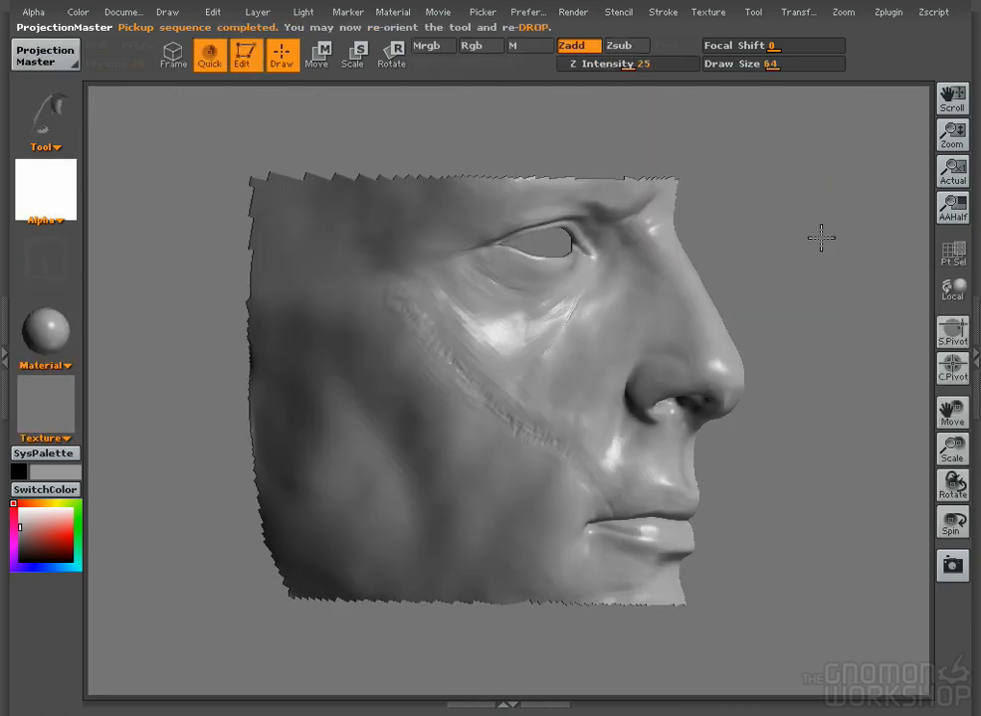
left_click_drag(821, 237, 784, 278)
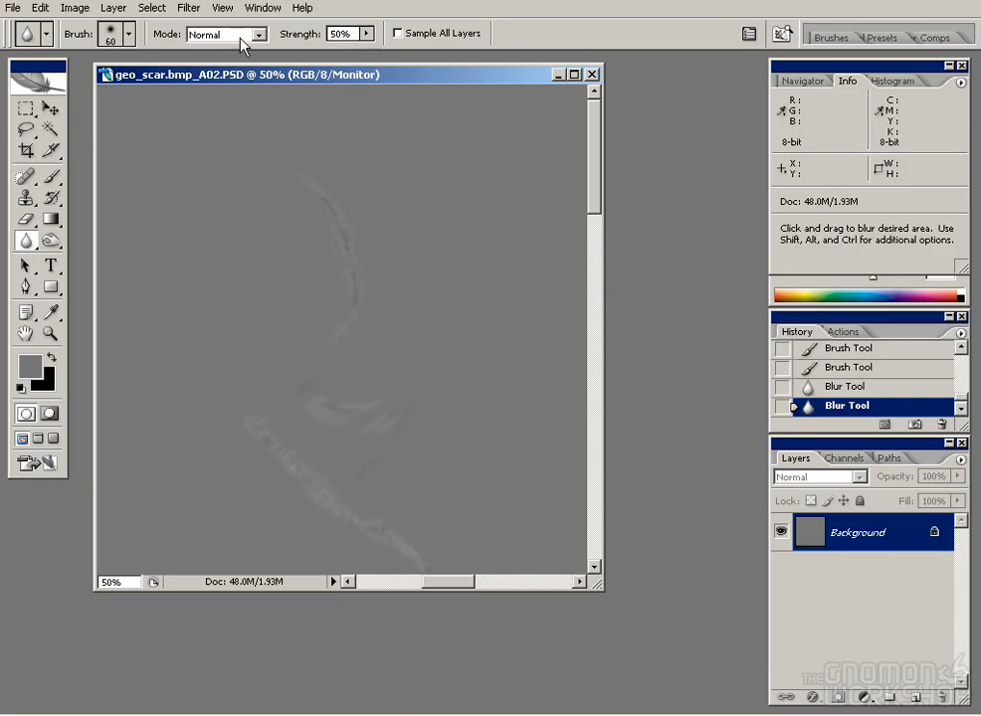
- Switch to Photoshop, open geo_head.bmp_B04.tif and set the opacity of Layer 2 to 50%
left_click(8, 10)
left_click(30, 42)
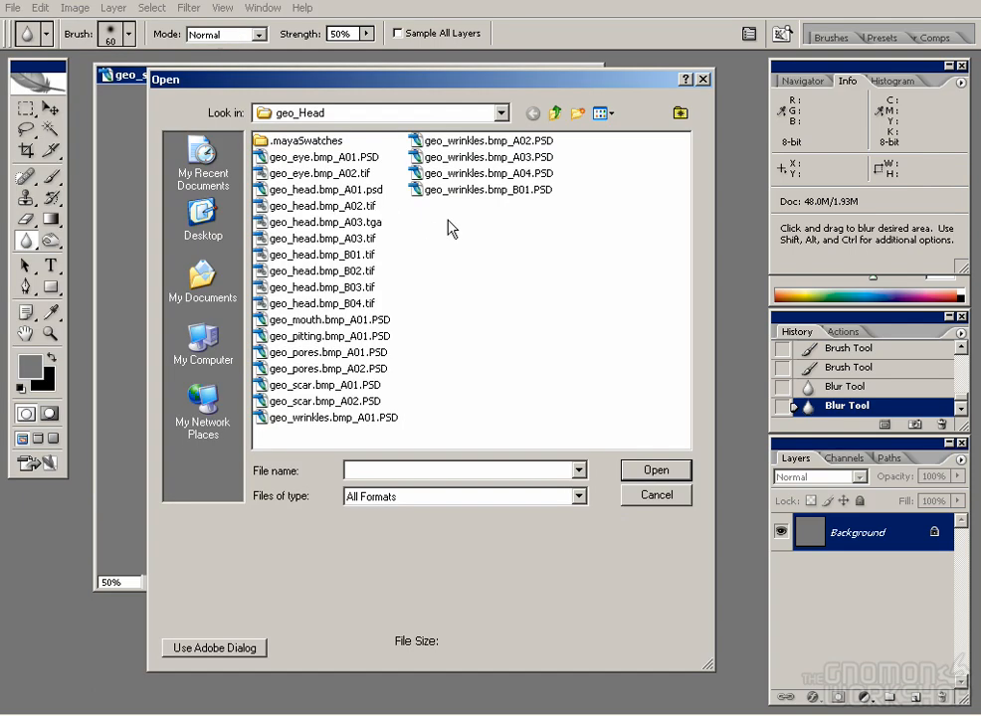
double_click(373, 304)
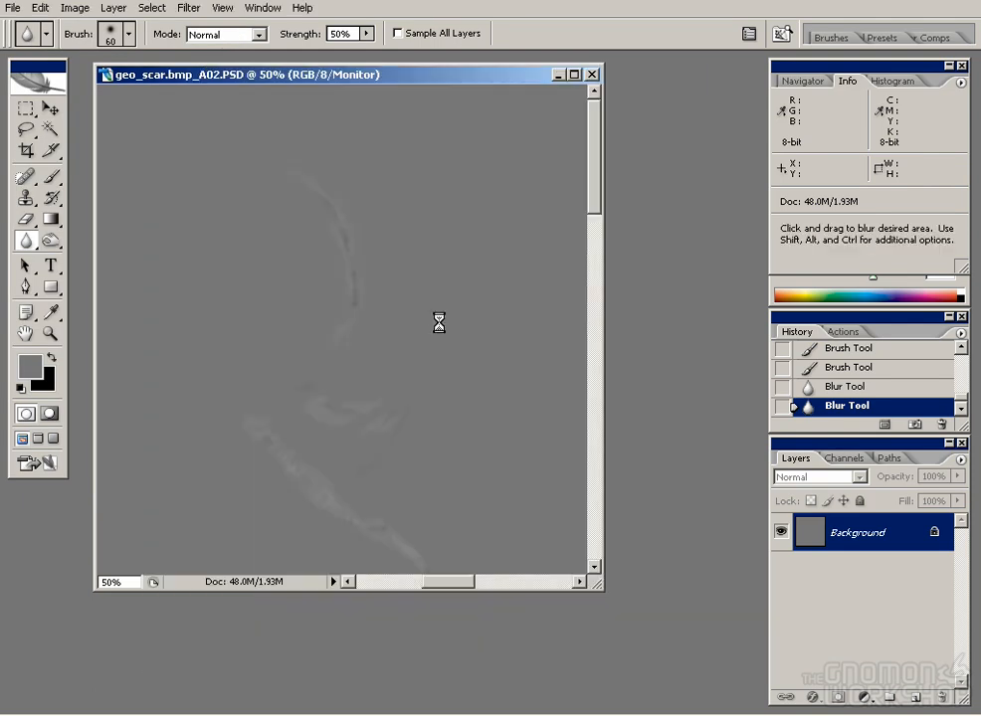
scroll(885, 650, "down", 1)
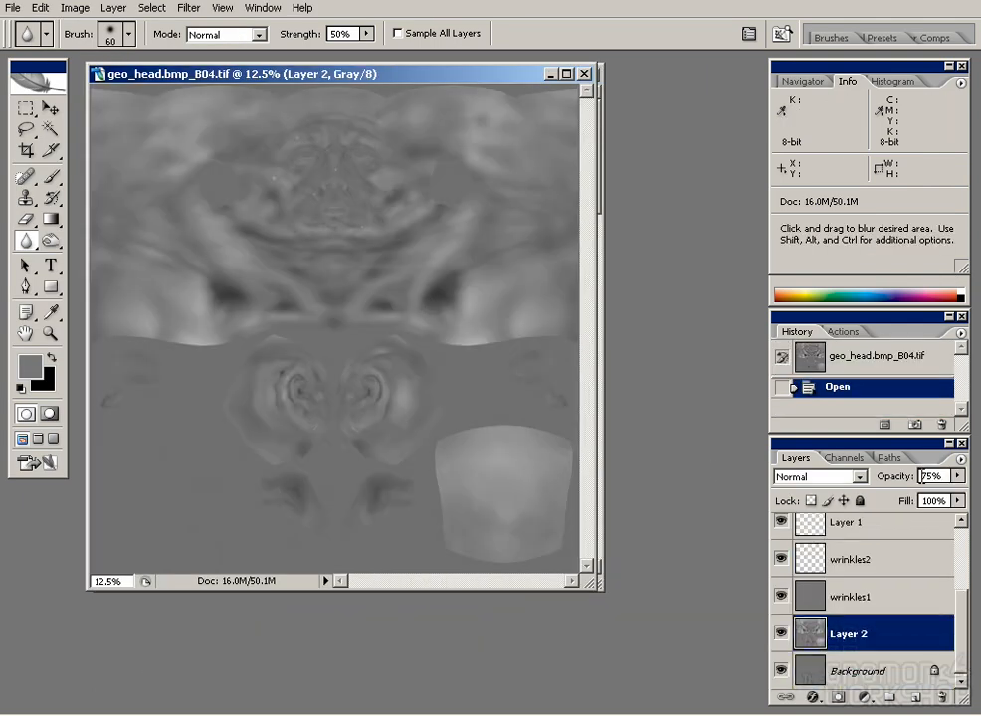
type("50")
- Copy the geo_scar.bmp_A02.PSD image into geo_head.bmp_B04.tif and place its layer directly above wrinkles1
left_click(48, 333)
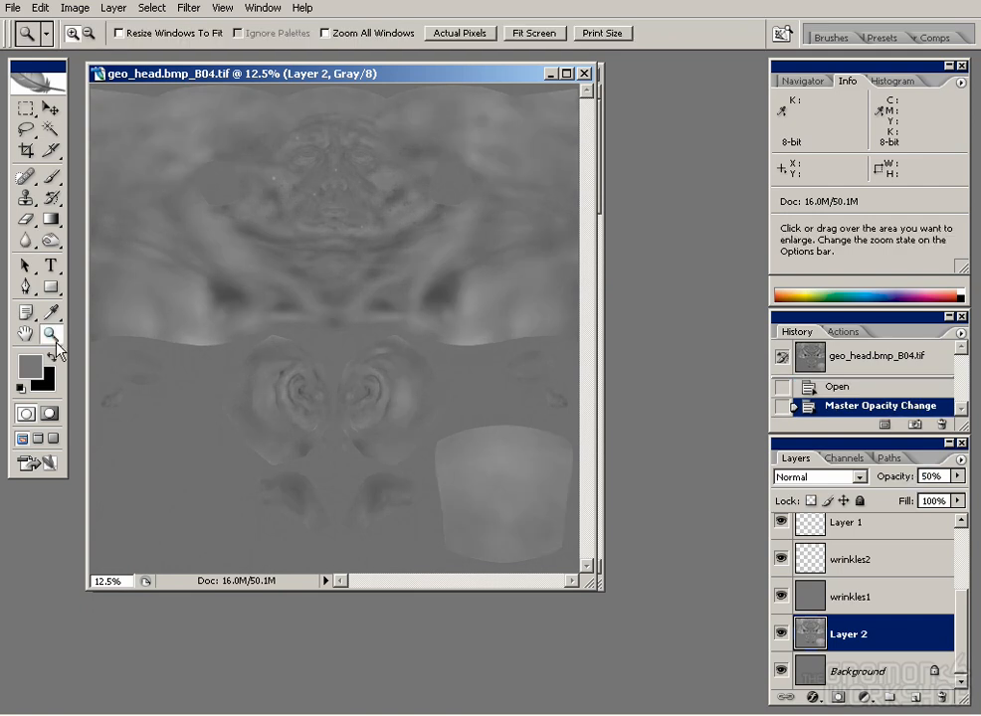
double_click(48, 333)
left_click_drag(597, 589, 702, 705)
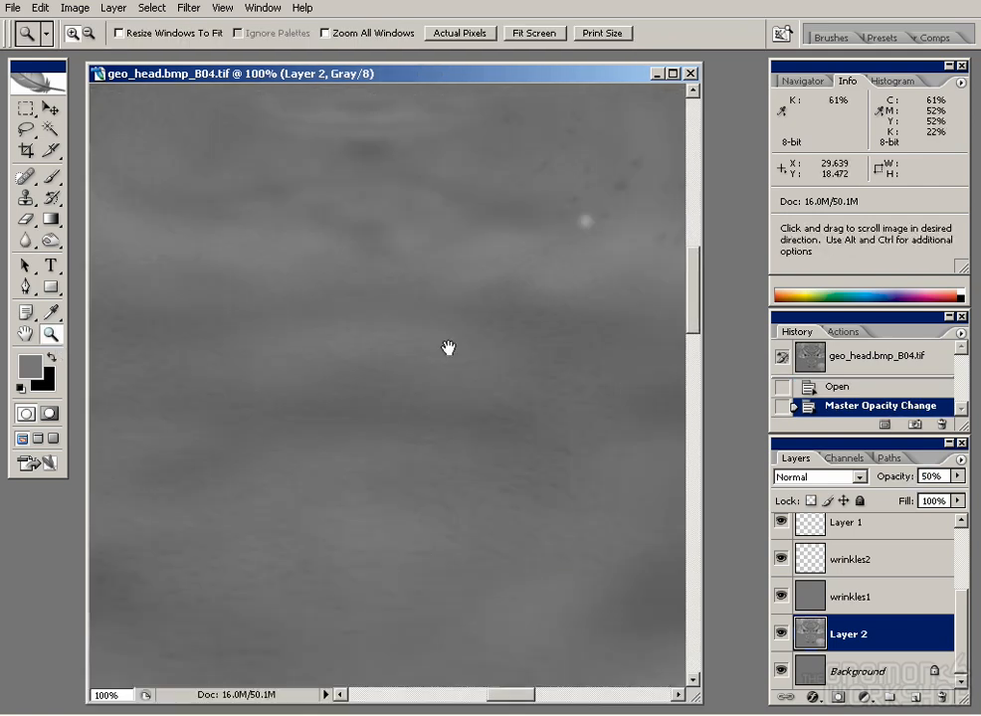
key("ctrl+minus")
key("ctrl+minus")
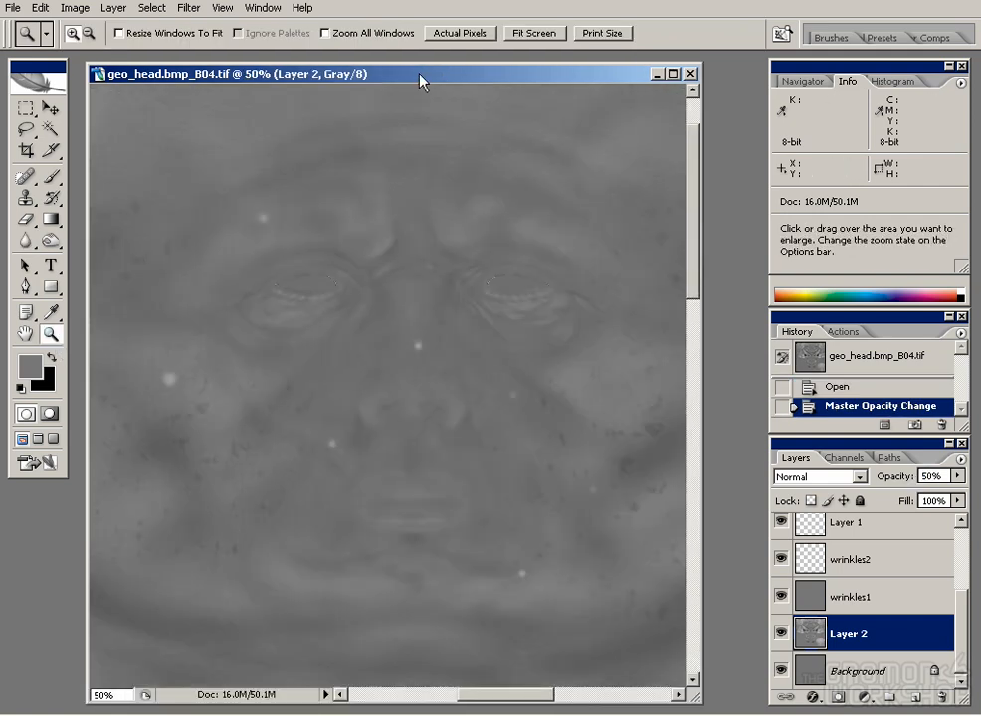
left_click_drag(423, 78, 489, 88)
left_click(141, 76)
left_click(49, 106)
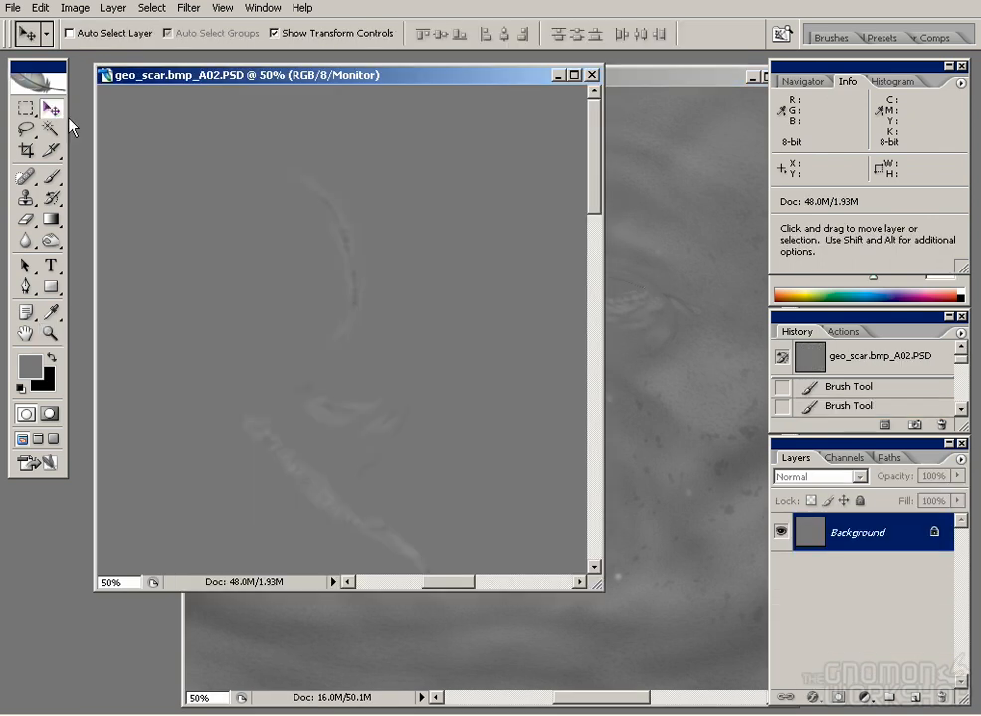
left_click_drag(339, 302, 624, 350)
left_click_drag(867, 677, 836, 615)
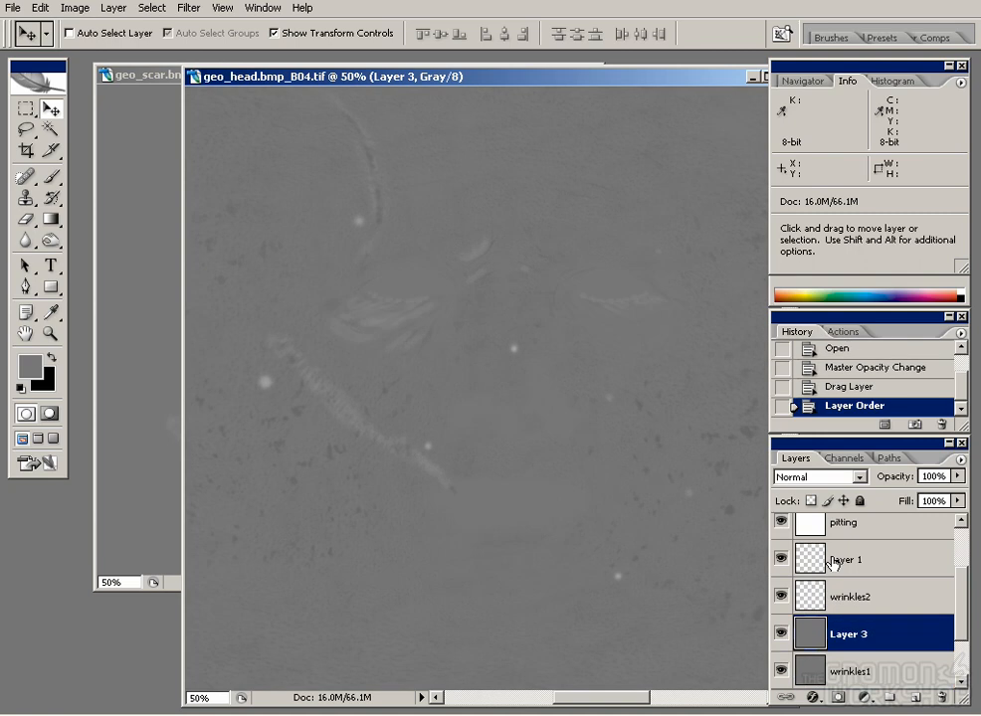
- Set the scar layer's blend mode to Overlay and toggle its visibility to compare the effect
left_click(823, 478)
left_click(807, 247)
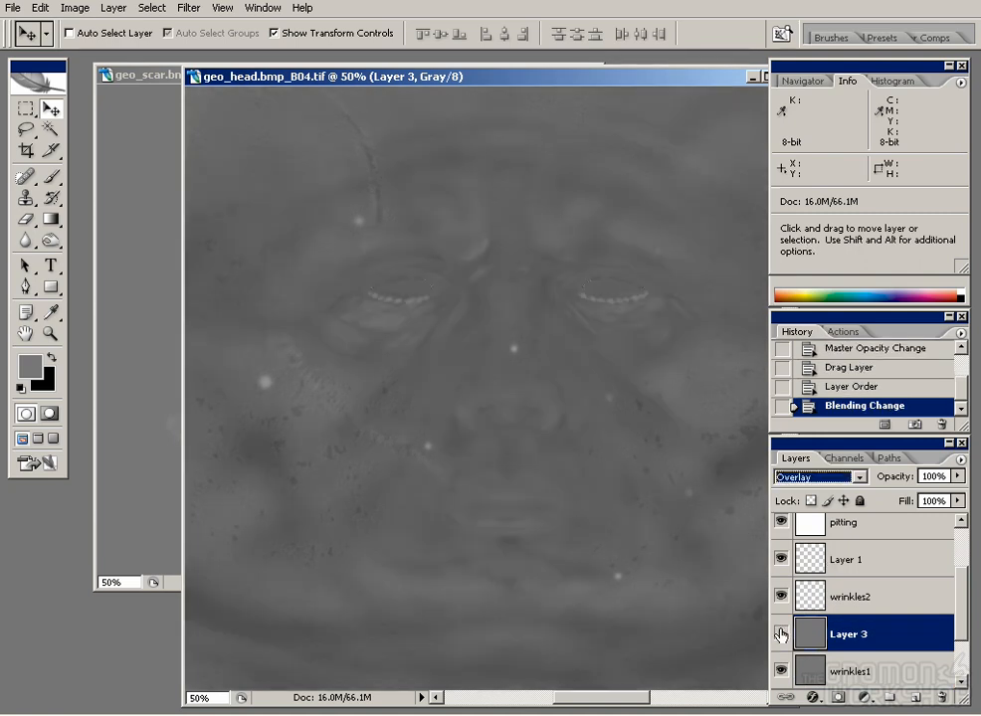
left_click(781, 635)
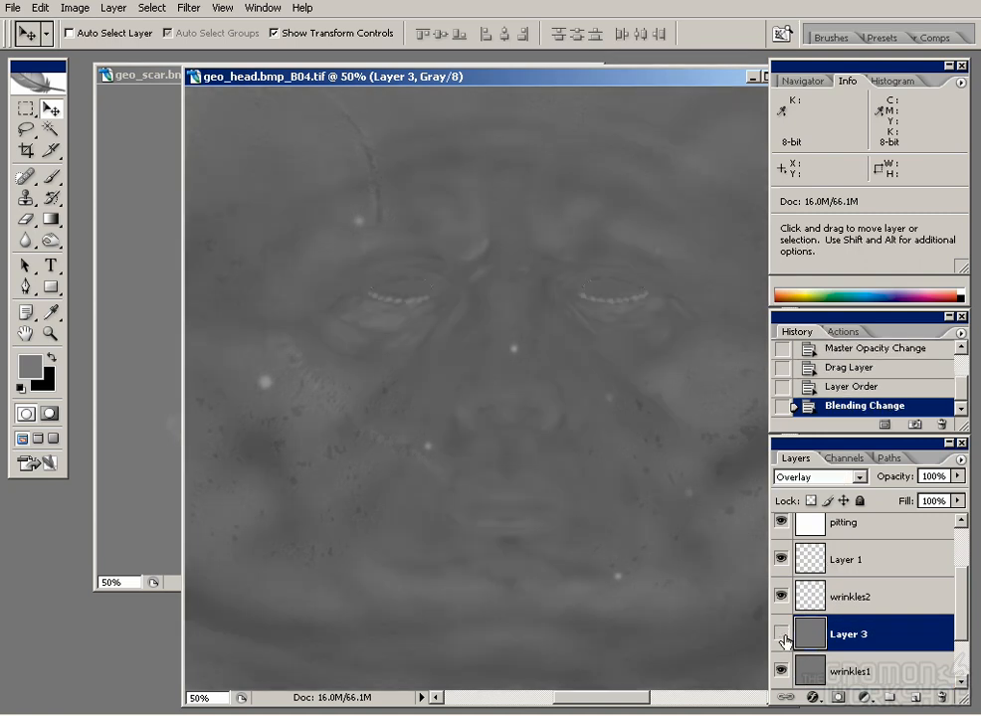
- Adjust the scar layer's Levels to a midtone input of 0.63 and a white input of 158
left_click(75, 8)
left_click(266, 48)
left_click_drag(816, 435, 781, 436)
left_click_drag(679, 436, 706, 440)
left_click_drag(779, 437, 726, 438)
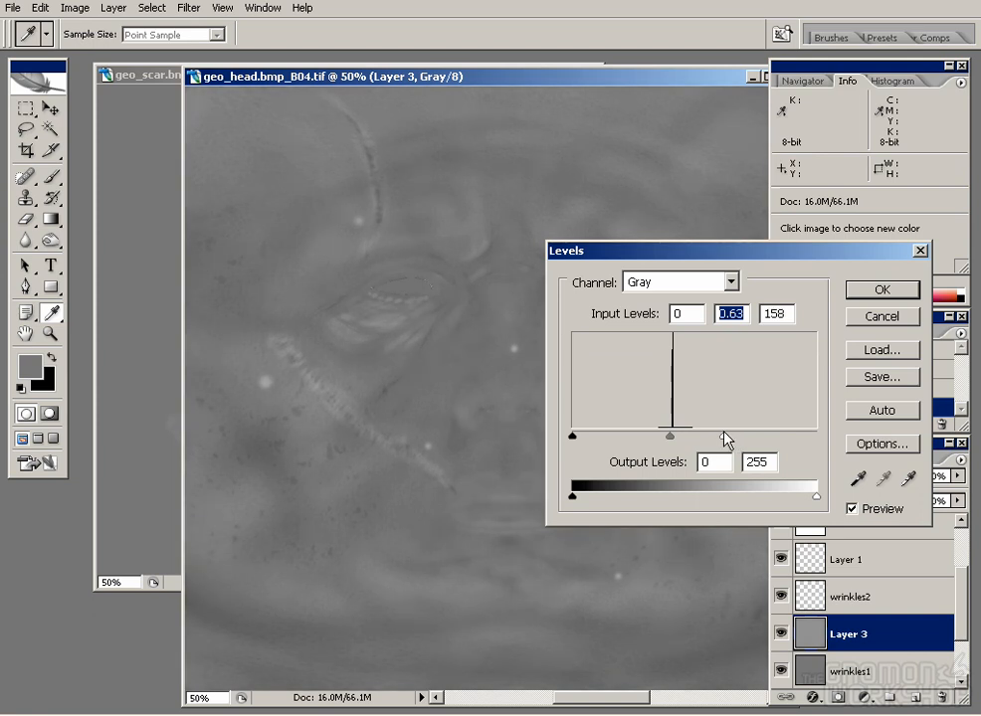
left_click(881, 289)
- Compare the face with and without the scar layer and set that layer's opacity to 60%
left_click(781, 634)
left_click(781, 634)
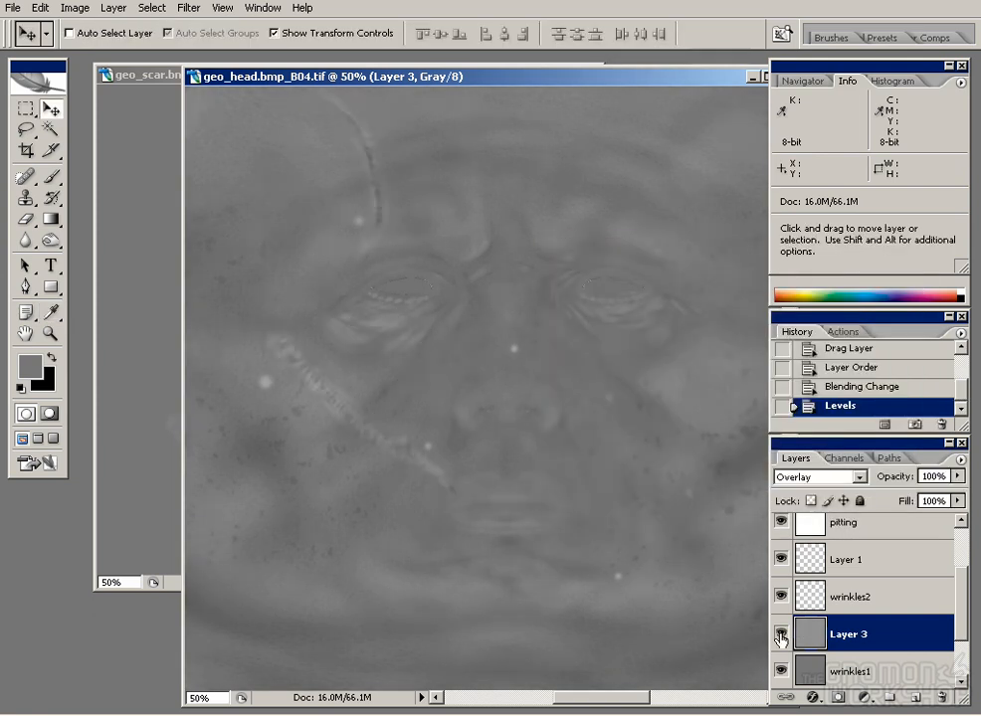
left_click(905, 477)
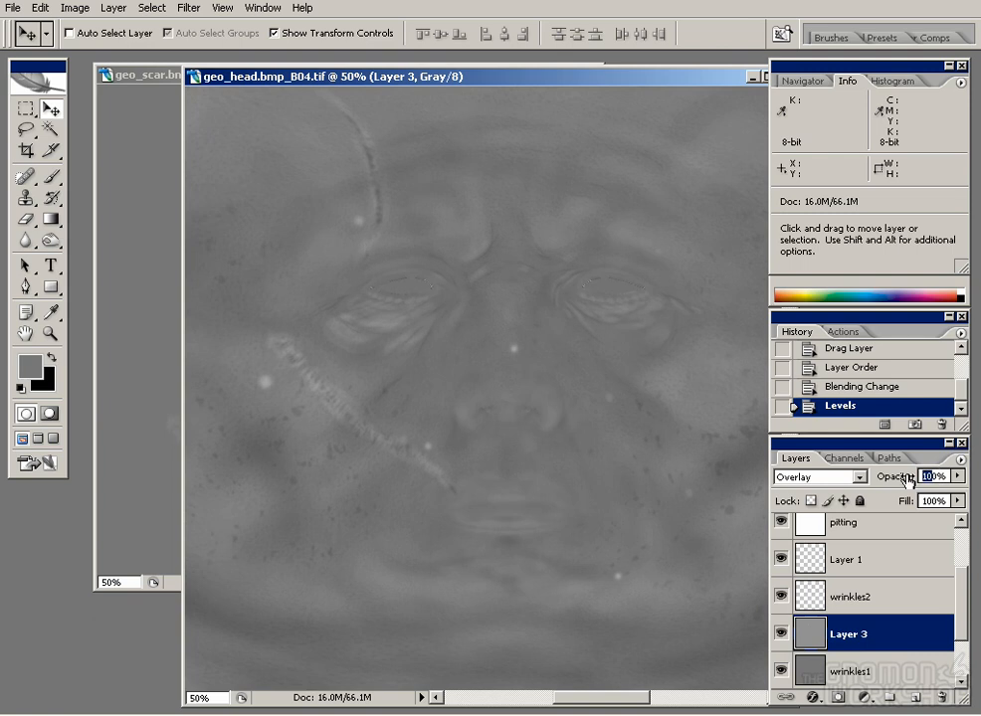
type("70")
key("Return")
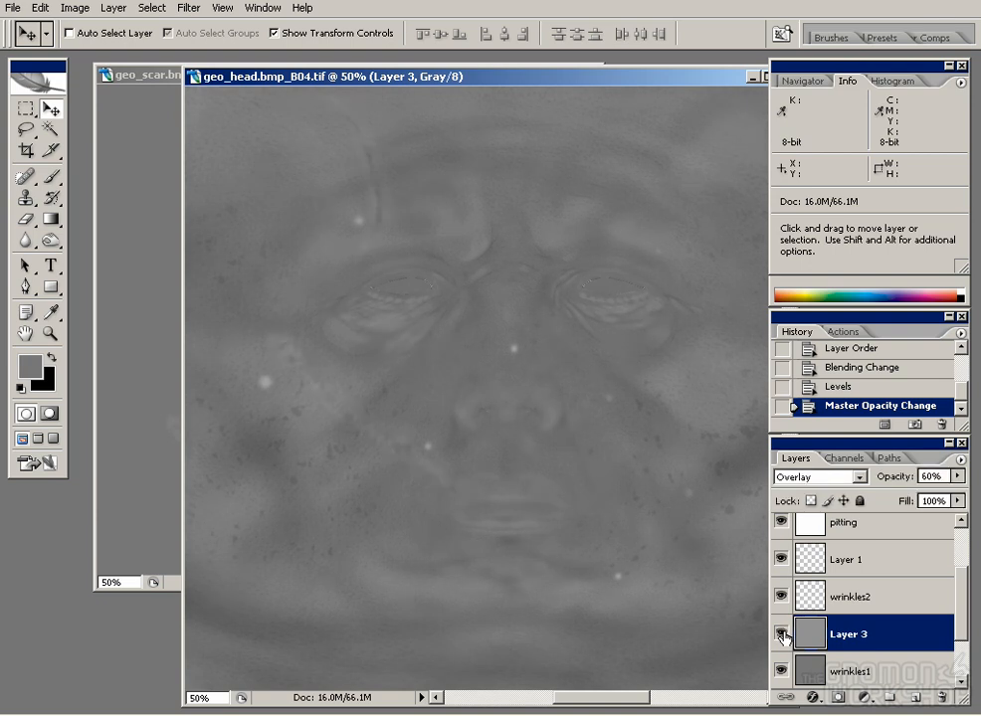
- Select the pores layer's mask, zoom in on the cheek scar and set up a size 40 brush
scroll(910, 545, "up", 2)
left_click(925, 570)
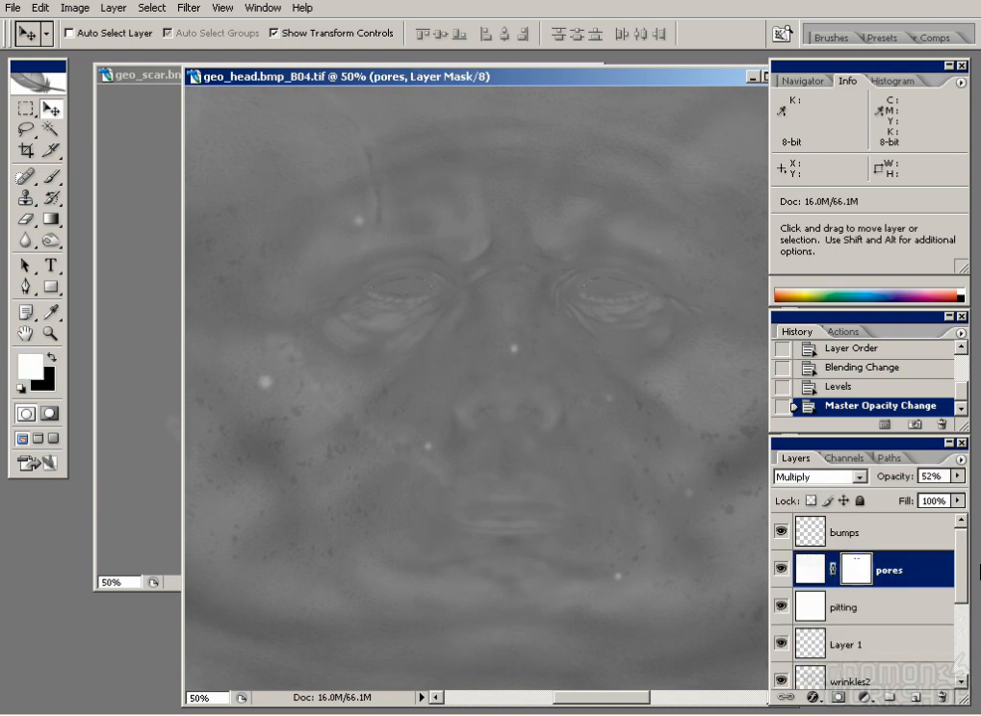
scroll(445, 377, "up", 3)
key("b")
mouse_move(284, 336)
left_mouse_down()
mouse_move(368, 365)
mouse_move(321, 295)
left_mouse_up()
key("bracketleft")
key("bracketleft")
key("bracketright")
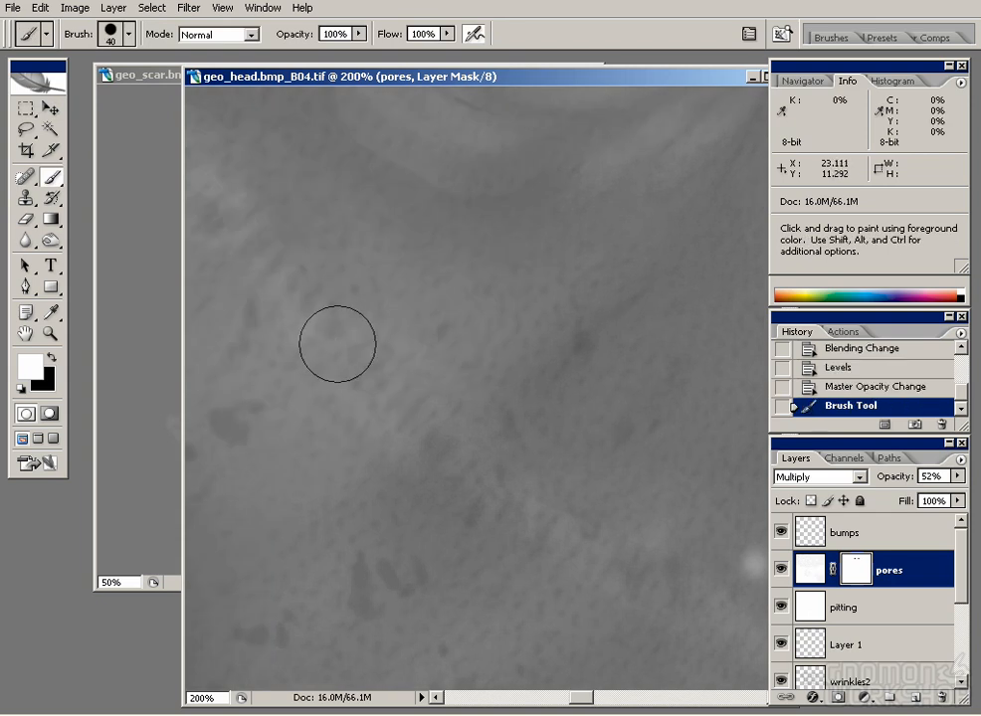
- Paint black on the pores mask to hide the pores over the upper part of the cheek scar
key("x")
left_click(219, 411)
left_click(329, 314)
left_click(324, 321)
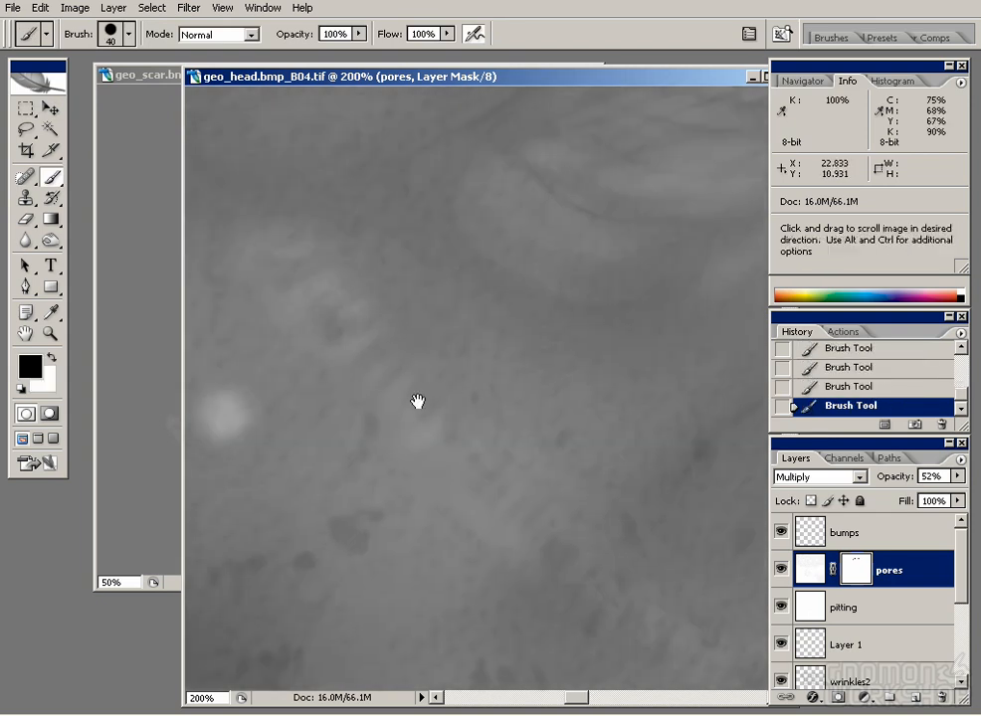
left_click_drag(442, 415, 349, 365)
mouse_move(460, 492)
left_mouse_down()
mouse_move(339, 403)
mouse_move(330, 416)
left_mouse_up()
- Mask out the pores along the lower part of the cheek scar with a size 20 brush
key("bracketleft")
key("bracketleft")
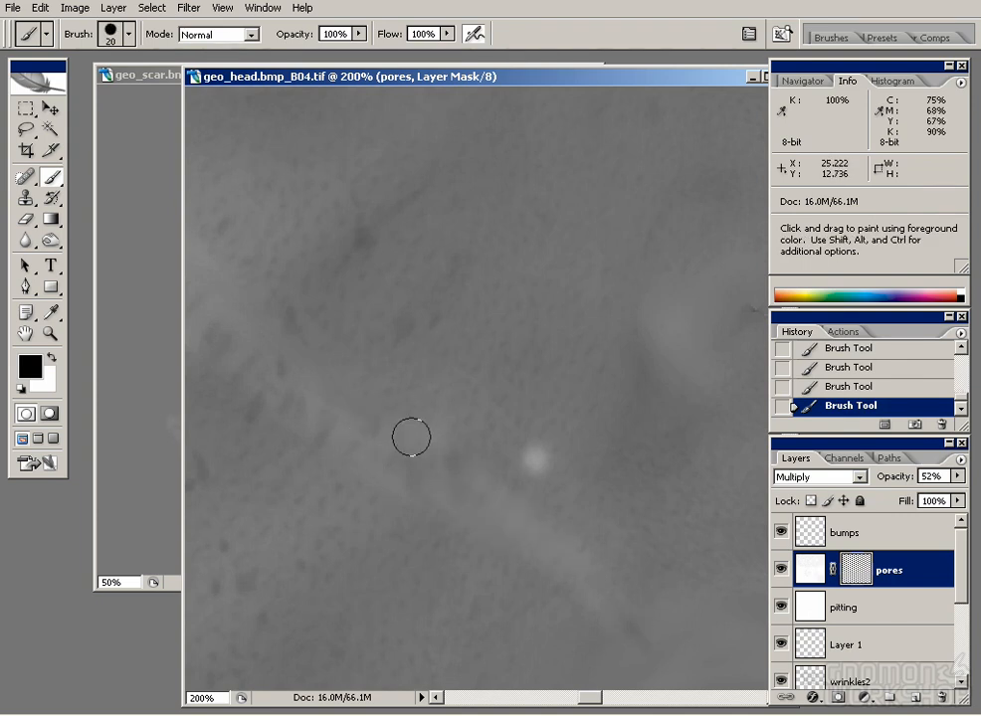
left_click_drag(313, 374, 412, 425)
left_click_drag(330, 398, 457, 519)
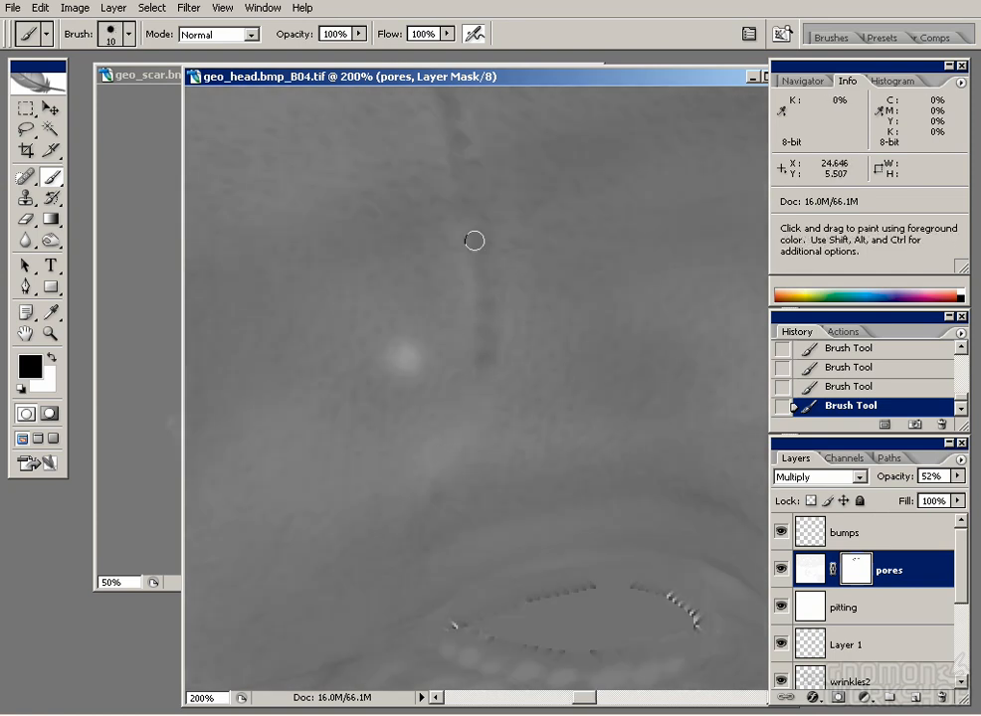
- Mask out the pores along the lower part of the forehead scar, starting with a size 10 brush
left_click_drag(487, 277, 483, 387)
left_click_drag(464, 212, 486, 348)
key("bracketright")
left_click_drag(446, 230, 432, 226)
key("bracketleft")
- Mask out the pores along the upper forehead scar, enlarging the brush to size 30, and review the whole face
left_click_drag(383, 166, 436, 264)
key("bracketright")
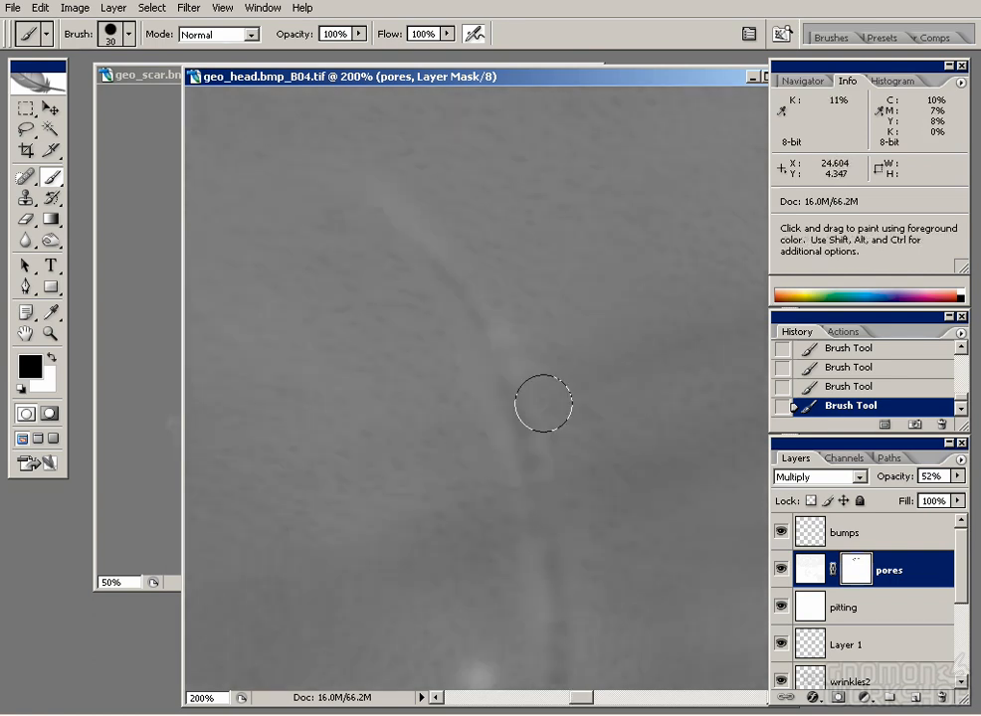
left_click_drag(376, 251, 478, 376)
left_click_drag(572, 558, 426, 220)
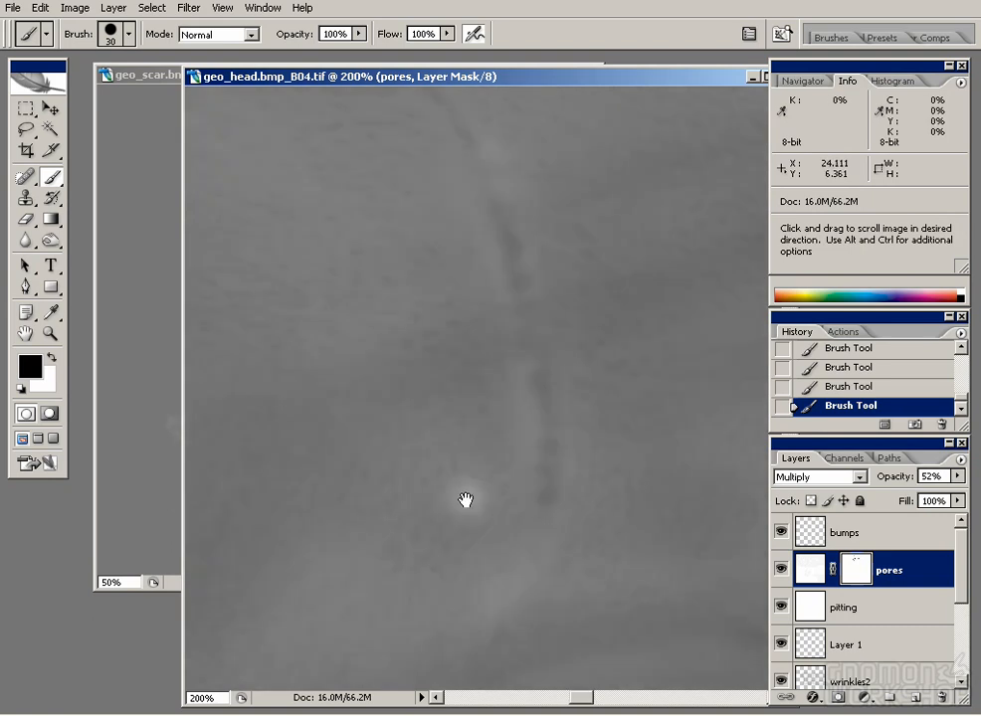
left_click_drag(466, 587, 484, 124)
key("ctrl+minus")
key("ctrl+minus")
left_click_drag(552, 382, 441, 285)
key("ctrl+minus")
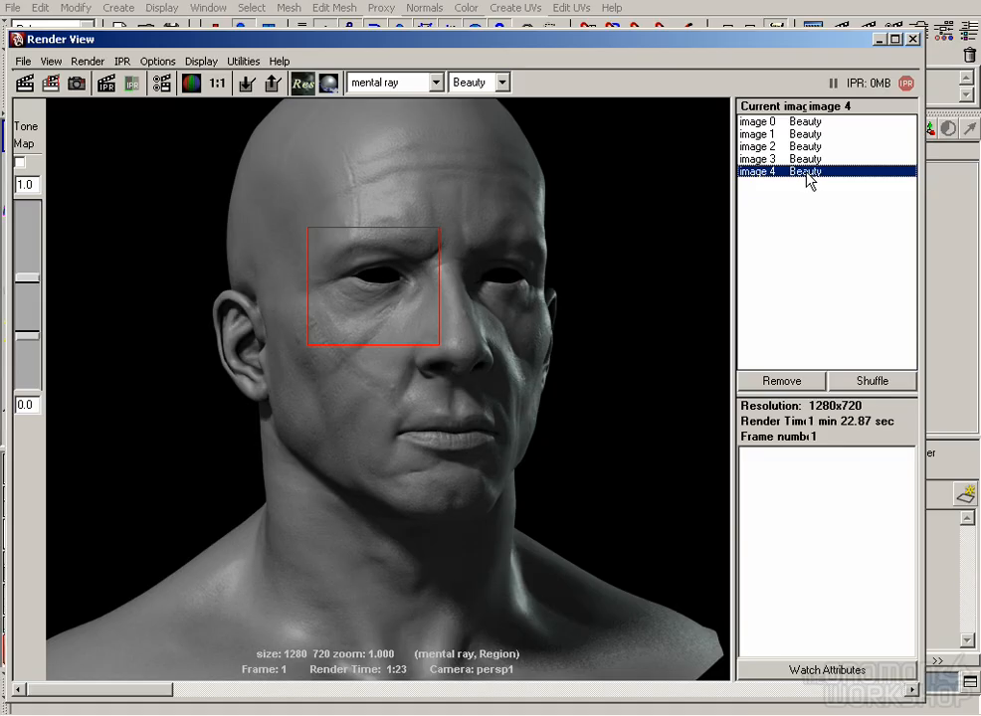
- Switch to Photoshop and paint a light grey ridge along the lower eyelid edge on Layer 5
mouse_move(243, 706)
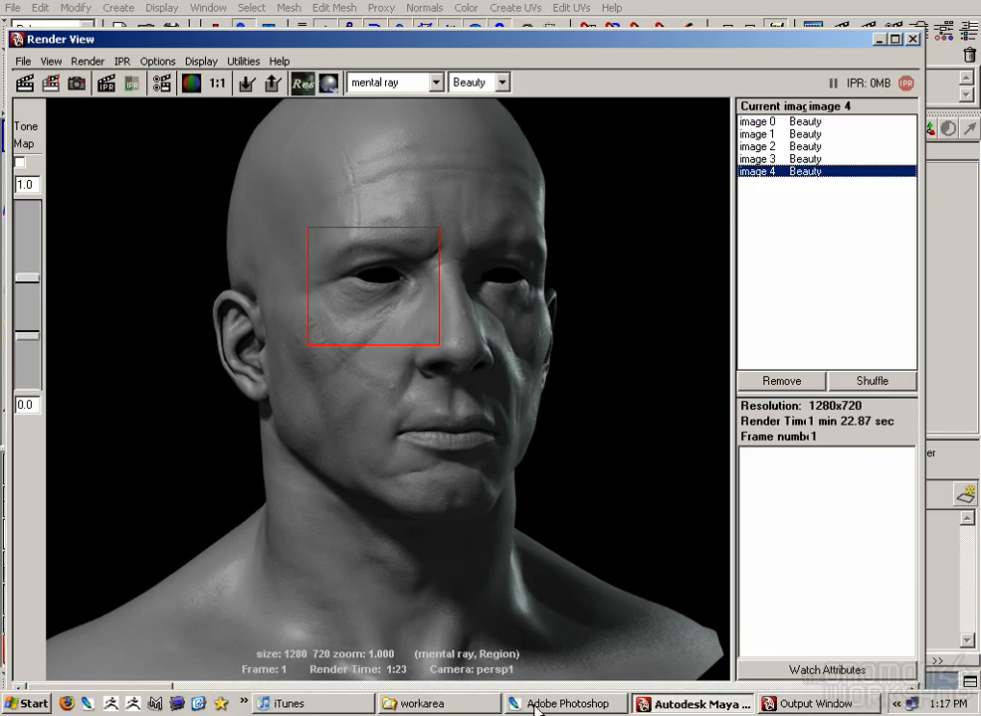
left_click(569, 703)
key("b")
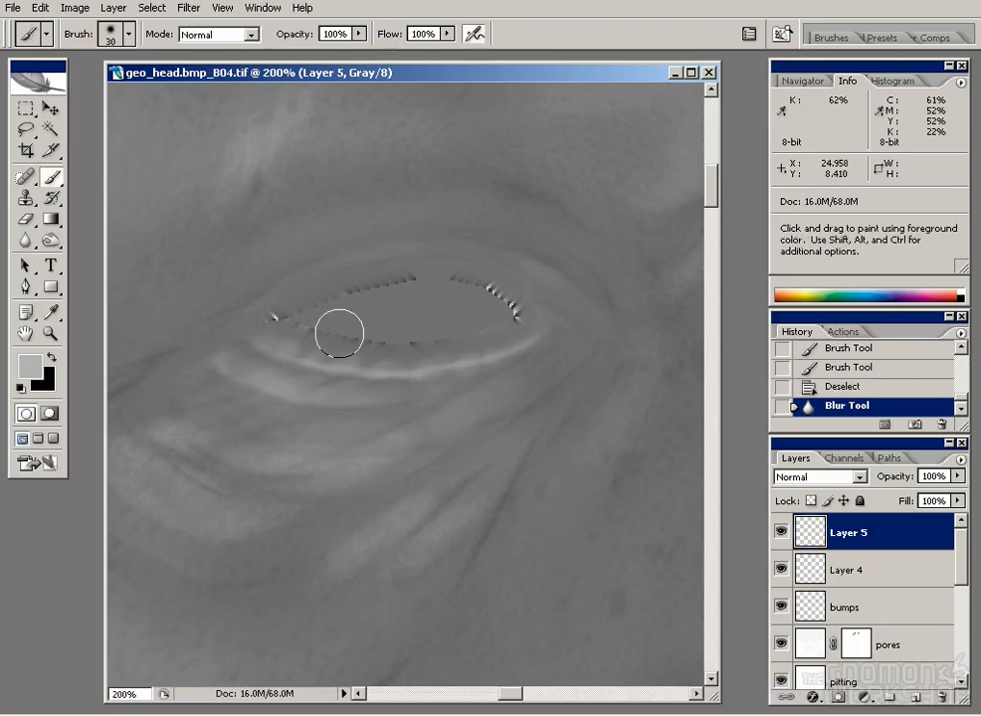
left_click_drag(271, 336, 409, 364)
key("ctrl+z")
key("bracketright")
left_click_drag(333, 359, 382, 362)
left_click_drag(388, 361, 499, 343)
key("bracketleft")
left_click_drag(500, 335, 511, 332)
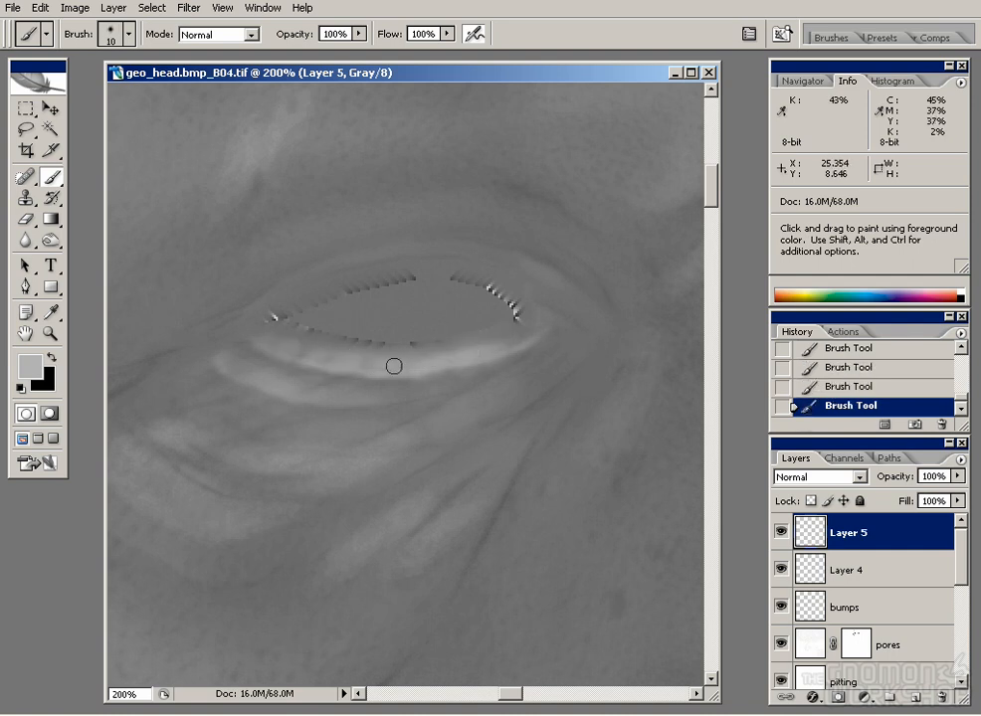
- Erase the outer end of the lower eyelid strokes and repaint the lid ridge with a size 10 brush
key("bracketright")
key("e")
left_click_drag(239, 363, 222, 371)
left_click_drag(225, 369, 236, 369)
mouse_move(241, 370)
left_mouse_down()
mouse_move(296, 350)
mouse_move(341, 373)
left_mouse_up()
key("b")
key("bracketleft")
left_click_drag(348, 373, 467, 365)
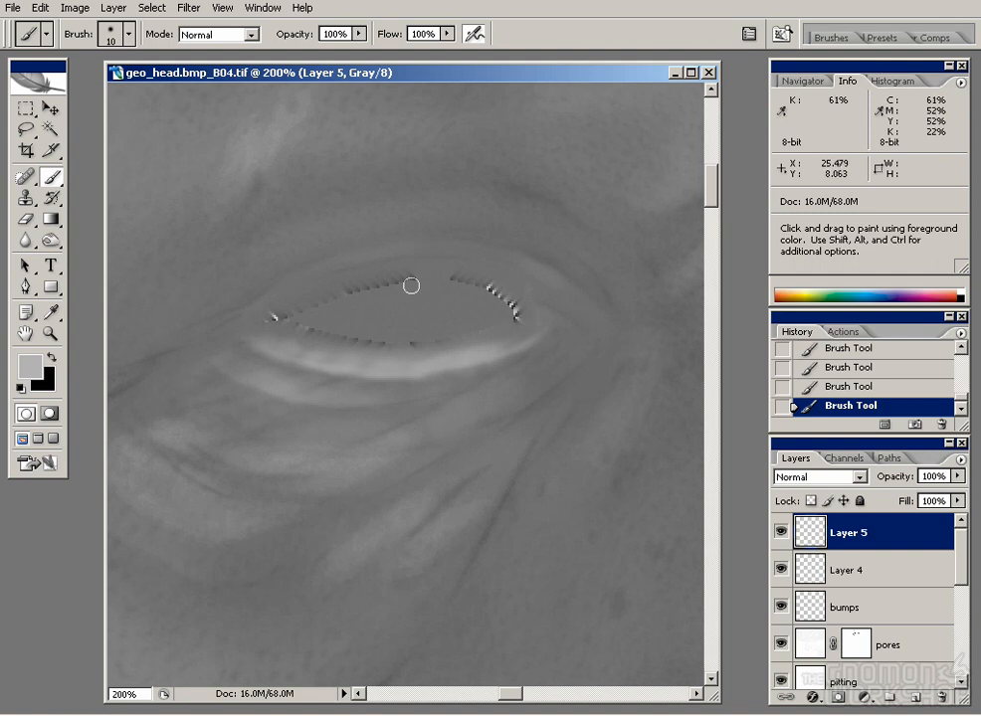
- Trim the lower eyelid strokes and eye corners with a size 20 eraser and soften them with the Blur tool
key("r")
left_click_drag(221, 383, 197, 346)
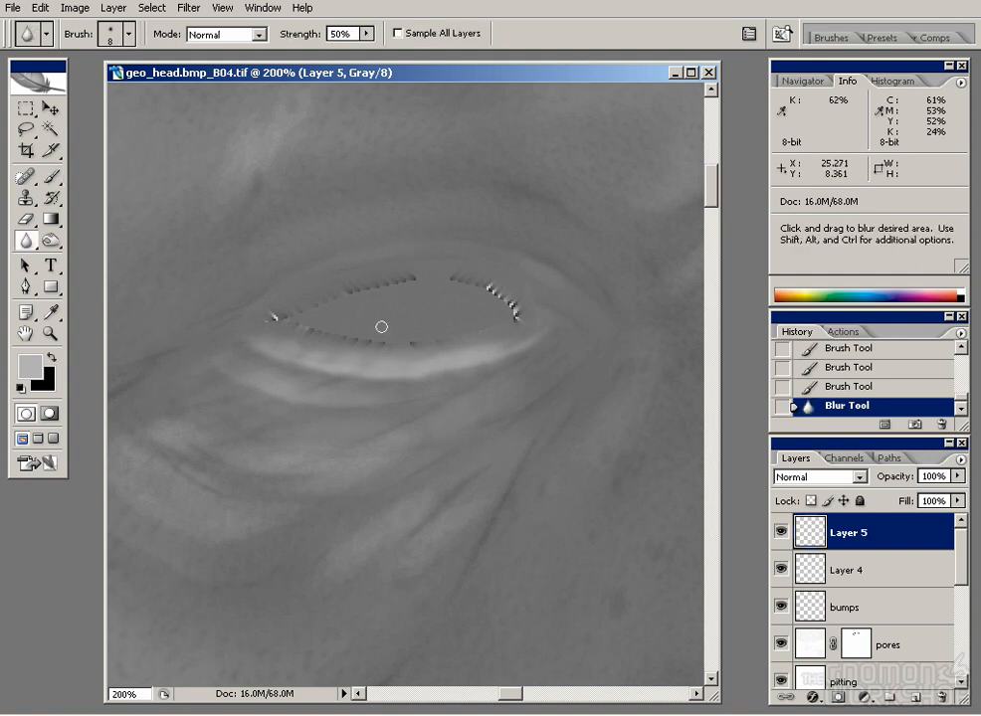
key("e")
left_click_drag(531, 339, 512, 348)
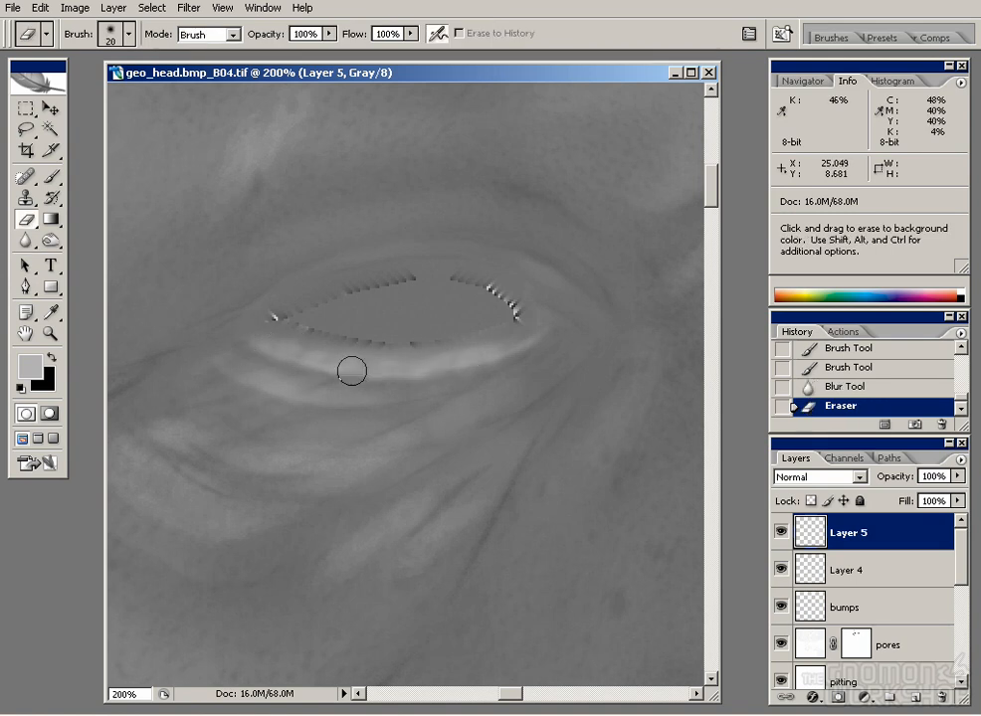
left_click_drag(365, 374, 344, 376)
left_click_drag(323, 372, 303, 367)
left_click_drag(269, 351, 247, 338)
mouse_move(540, 253)
left_mouse_down()
mouse_move(373, 307)
mouse_move(478, 286)
left_mouse_up()
key("r")
left_click_drag(293, 408, 428, 399)
- Lower Layer 4's opacity to 18% and save the bump map file
left_click(828, 571)
left_click(956, 477)
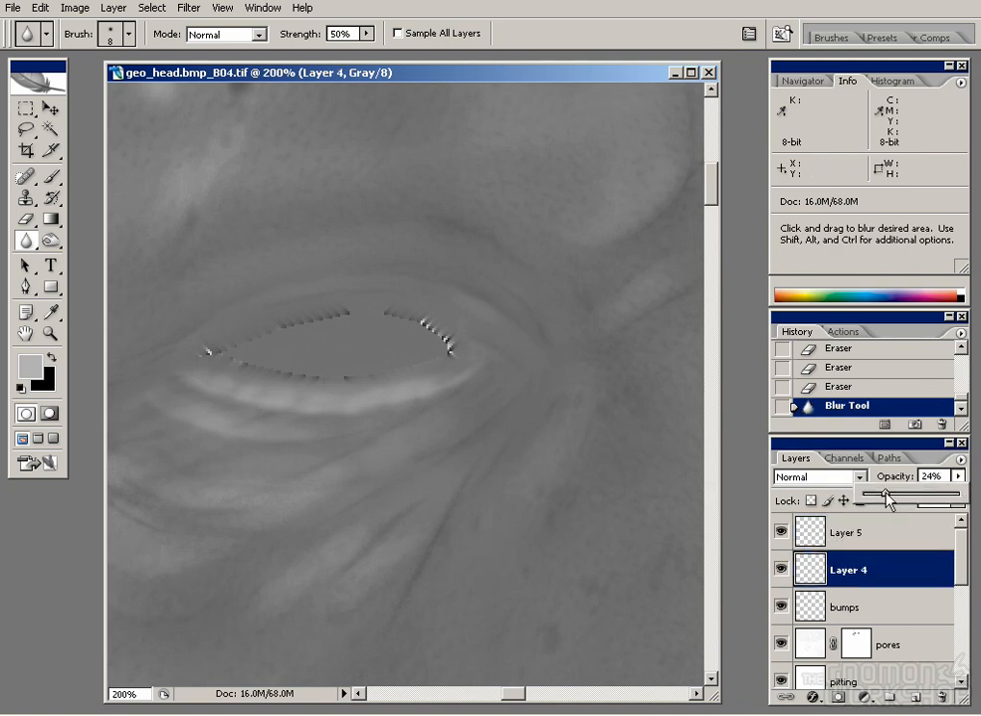
left_click_drag(885, 493, 879, 494)
left_click_drag(337, 217, 357, 278)
key("ctrl+s")
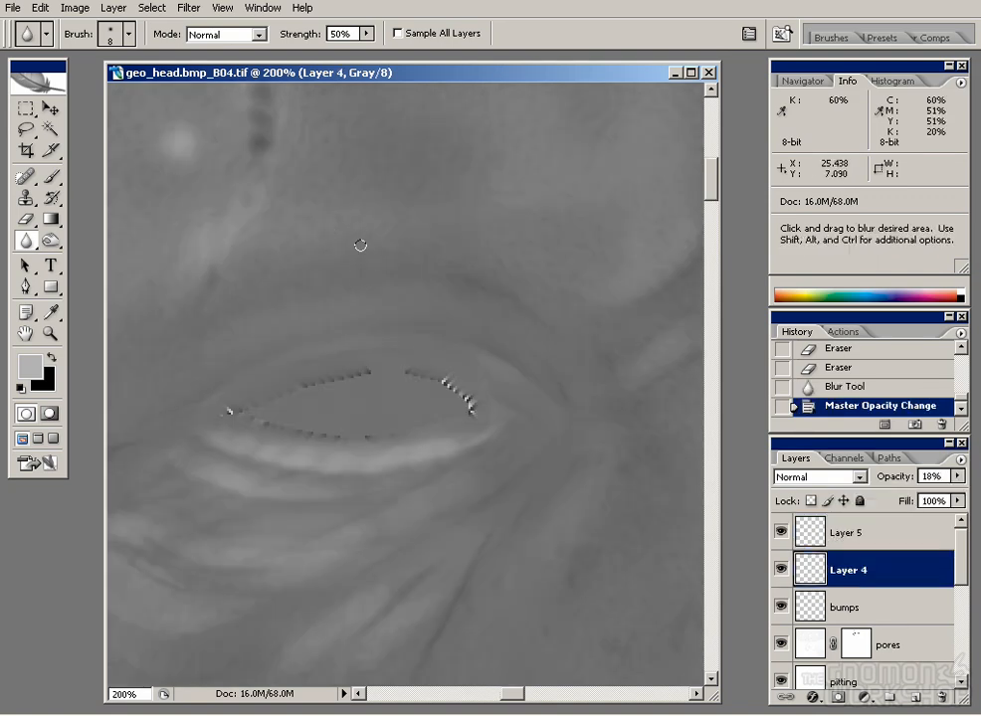
- Soften the forehead scar on the scars layer using the Blur tool with a size 90 brush
left_click_drag(340, 171, 399, 354)
left_click_drag(957, 573, 957, 649)
left_click(854, 592)
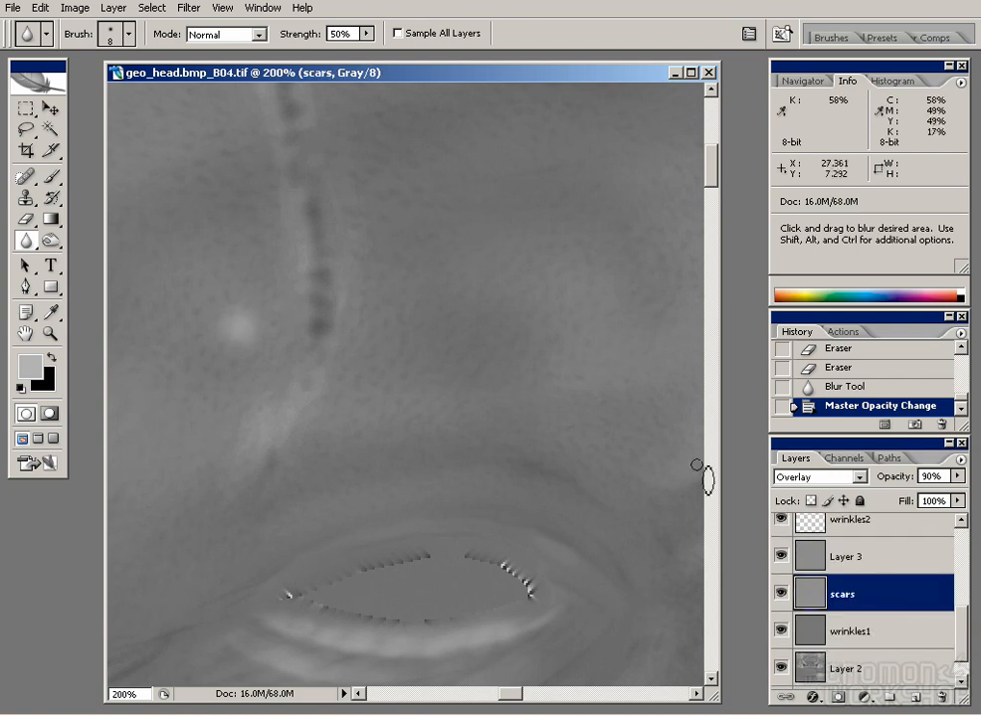
key("bracketright")
key("bracketright")
key("bracketright")
key("bracketright")
key("bracketright")
key("bracketright")
key("bracketright")
key("bracketright")
key("bracketright")
key("bracketright")
left_click_drag(306, 250, 253, 348)
mouse_move(292, 121)
left_mouse_down()
mouse_move(374, 384)
mouse_move(261, 124)
left_mouse_up()
left_click_drag(261, 124, 380, 291)
mouse_move(292, 227)
left_mouse_down()
mouse_move(432, 368)
mouse_move(408, 326)
left_mouse_up()
- Blur the cheek scar on the scars layer and compare it with the Maya render
key("ctrl+minus")
left_click_drag(438, 637, 382, 120)
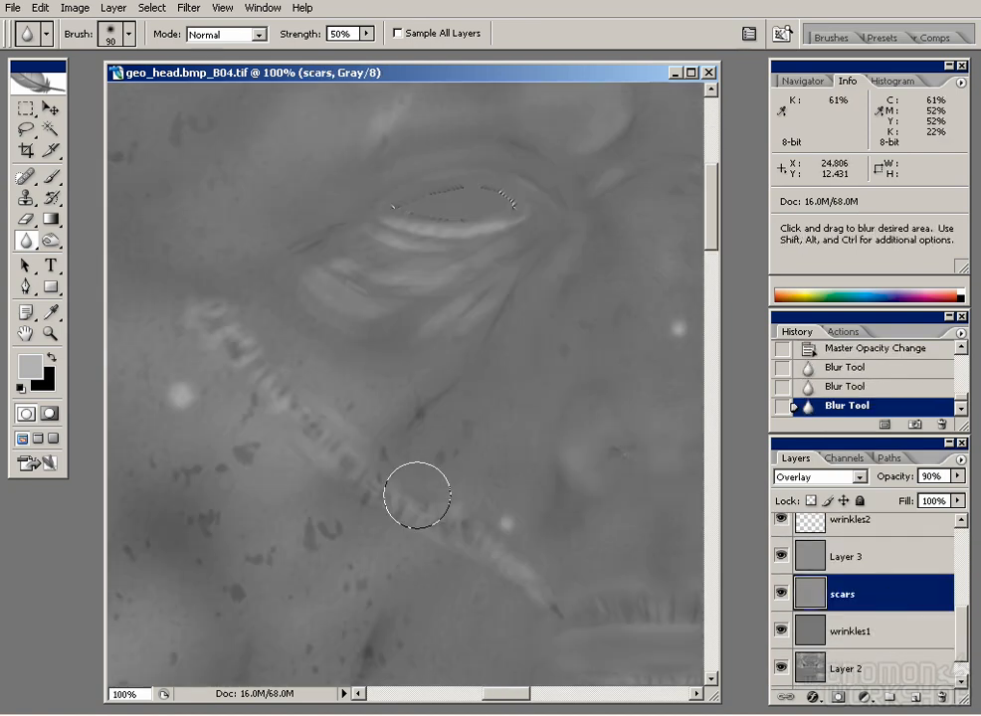
mouse_move(417, 494)
left_mouse_down()
mouse_move(537, 419)
mouse_move(414, 283)
left_mouse_up()
key("alt+Tab")
key("alt+Tab")
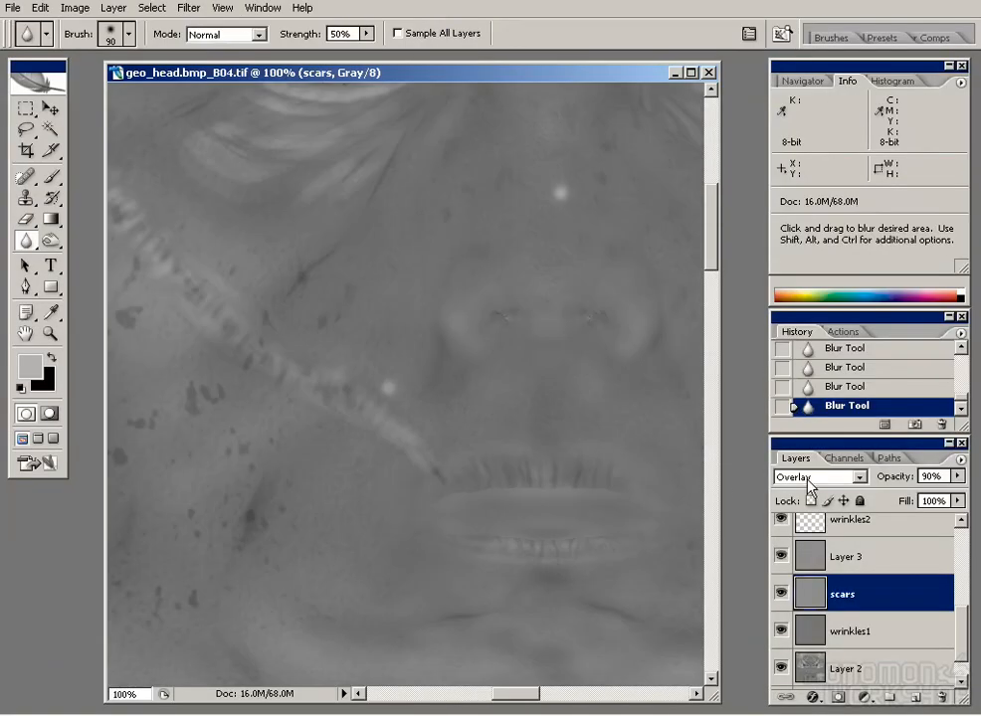
key("b")
key("ctrl+plus")
left_click_drag(430, 515, 458, 559)
key("ctrl+z")
- Burn a thin dark crease into the lower end of the cheek scar with a size 5 brush at 13% exposure
left_click_drag(52, 241, 86, 260)
mouse_move(396, 464)
left_mouse_down()
mouse_move(436, 517)
mouse_move(414, 509)
left_mouse_up()
key("ctrl+z")
key("bracketleft")
key("bracketleft")
key("bracketleft")
key("bracketleft")
key("bracketleft")
key("bracketleft")
key("bracketleft")
key("bracketleft")
key("bracketleft")
key("bracketleft")
key("bracketleft")
left_click_drag(382, 481, 406, 499)
left_click_drag(403, 498, 446, 539)
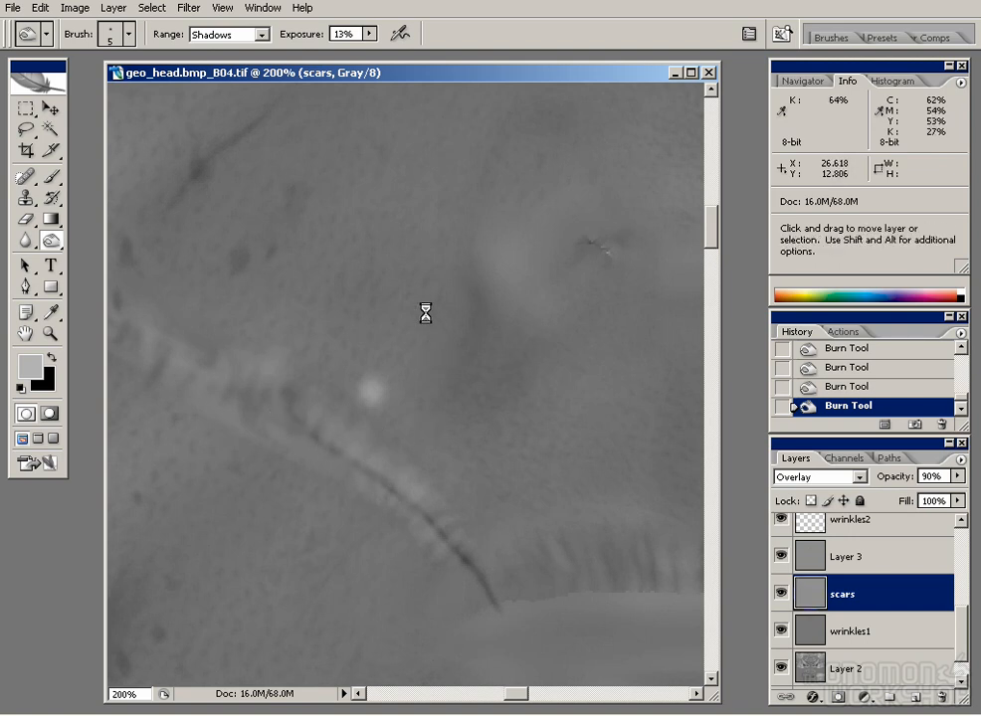
- Check the scars in the last Maya render and return to Photoshop
key("alt")
key("alt+Tab")
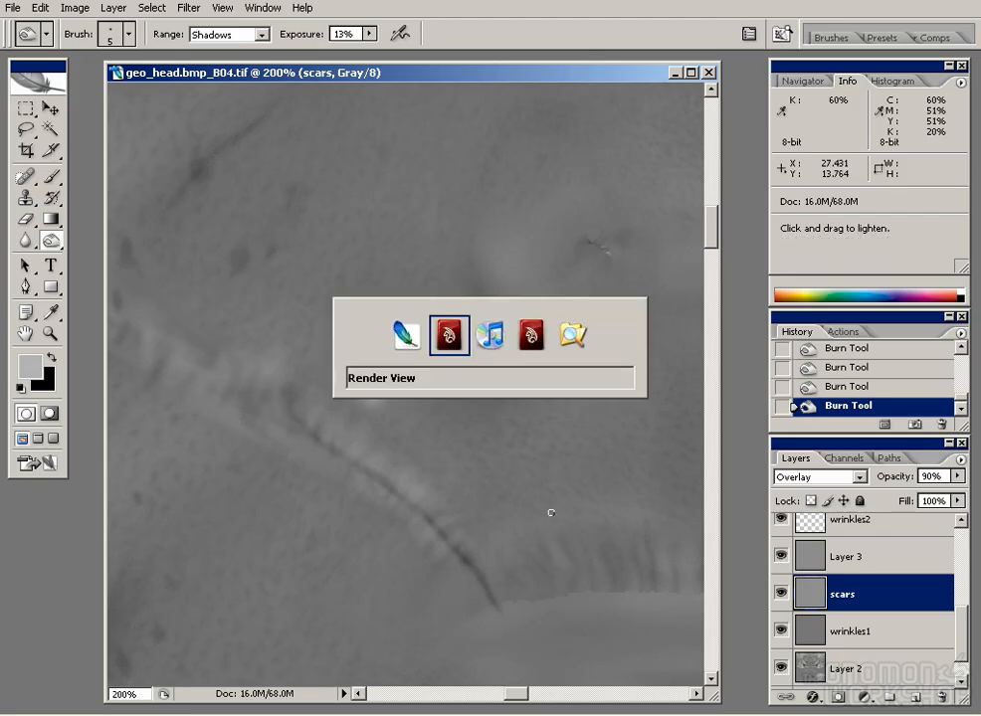
key("alt+Tab")
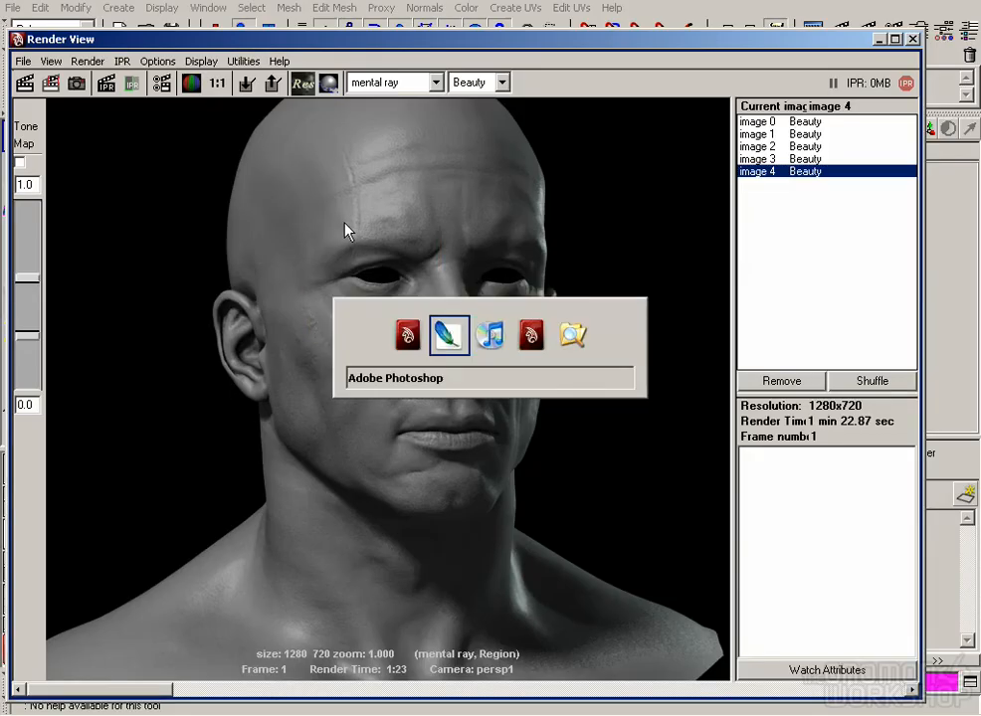
- Duplicate Layer 5, which holds the lower eyelid strokes
key("ctrl+minus")
key("ctrl+minus")
left_click_drag(485, 229, 456, 329)
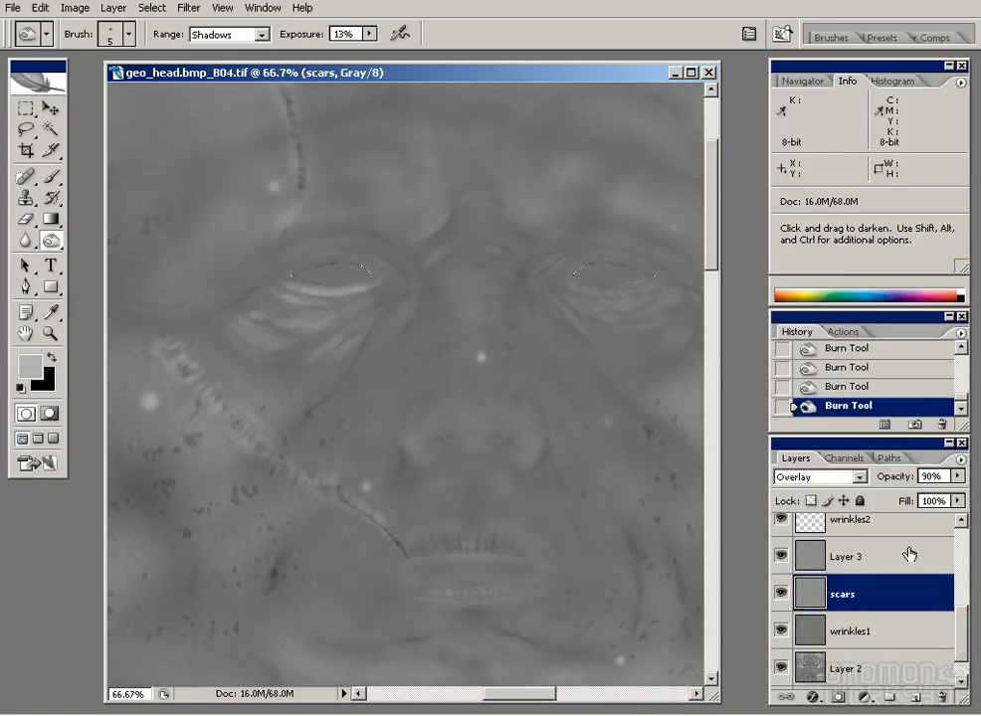
left_click(961, 541)
left_click(961, 546)
left_click_drag(846, 534, 914, 698)
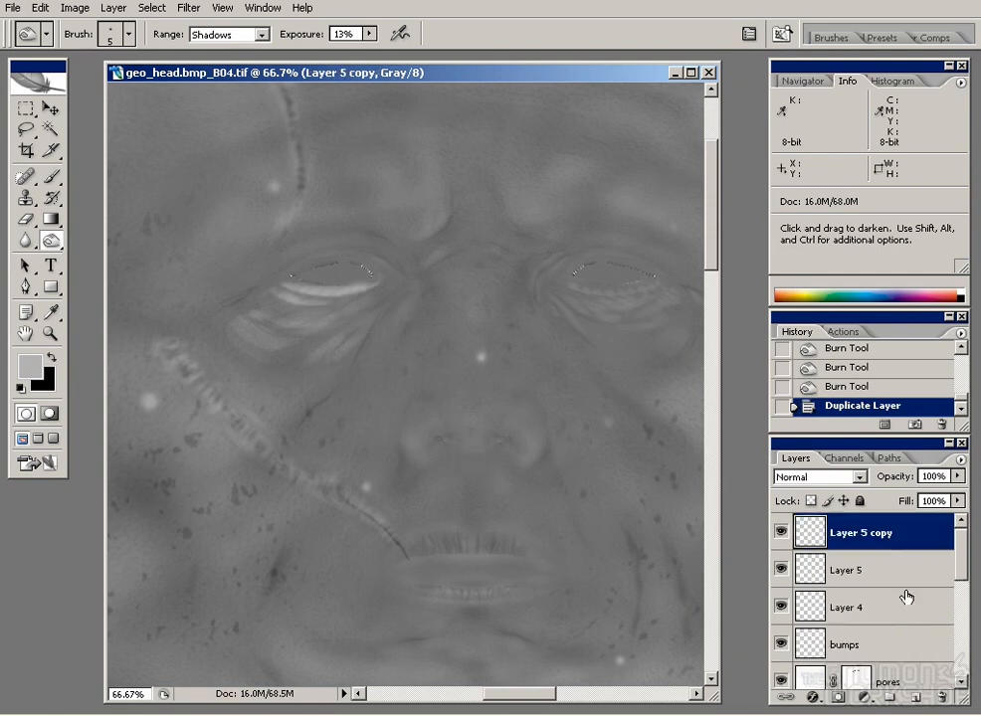
- Flip the Layer 5 copy horizontally and move it onto the opposite eye's lower lid
key("v")
left_click(77, 8)
mouse_move(40, 8)
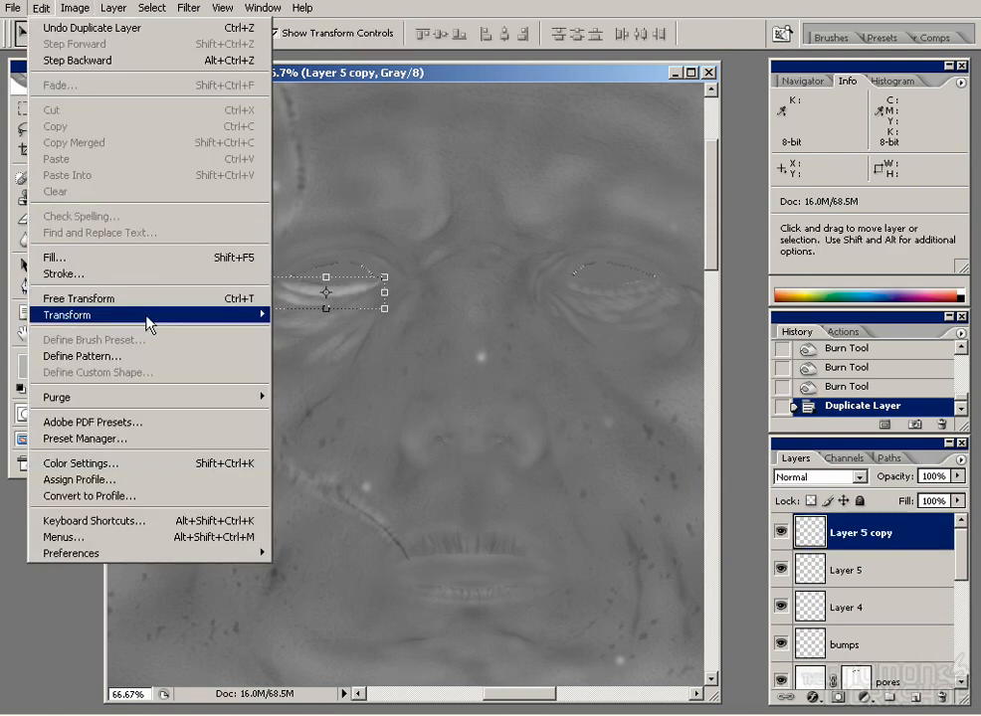
mouse_move(139, 314)
left_click(320, 504)
left_click_drag(542, 312, 575, 317, "shift")
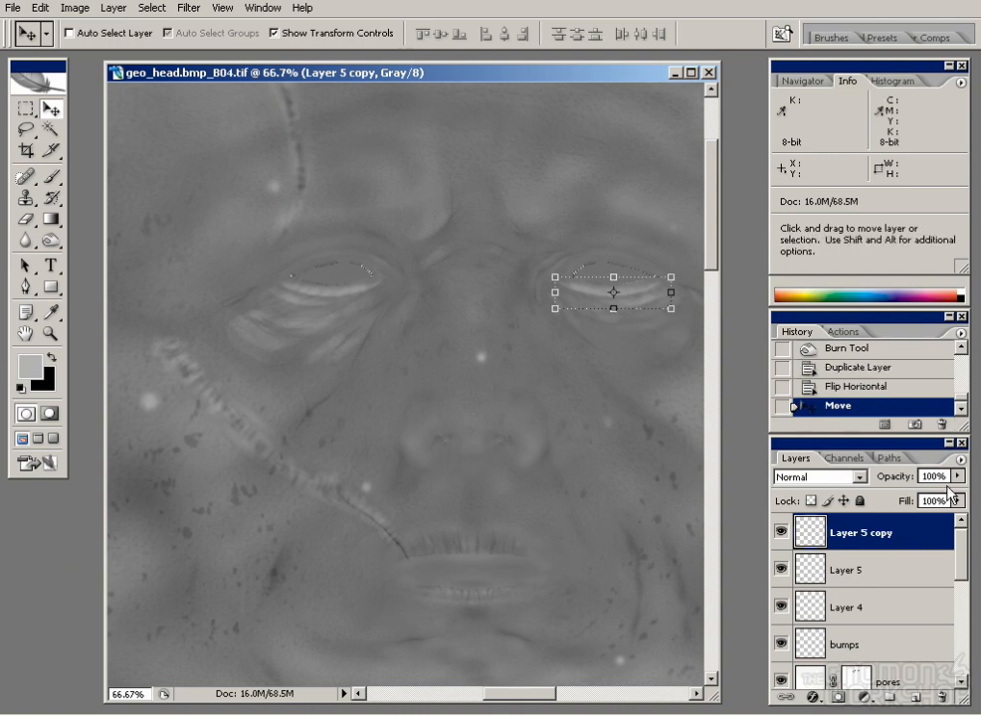
- Set the opacity of the Layer 5 copy to 80%
left_click(957, 478)
mouse_move(955, 493)
left_mouse_down()
mouse_move(931, 491)
mouse_move(940, 498)
left_mouse_up()
left_click(445, 292)
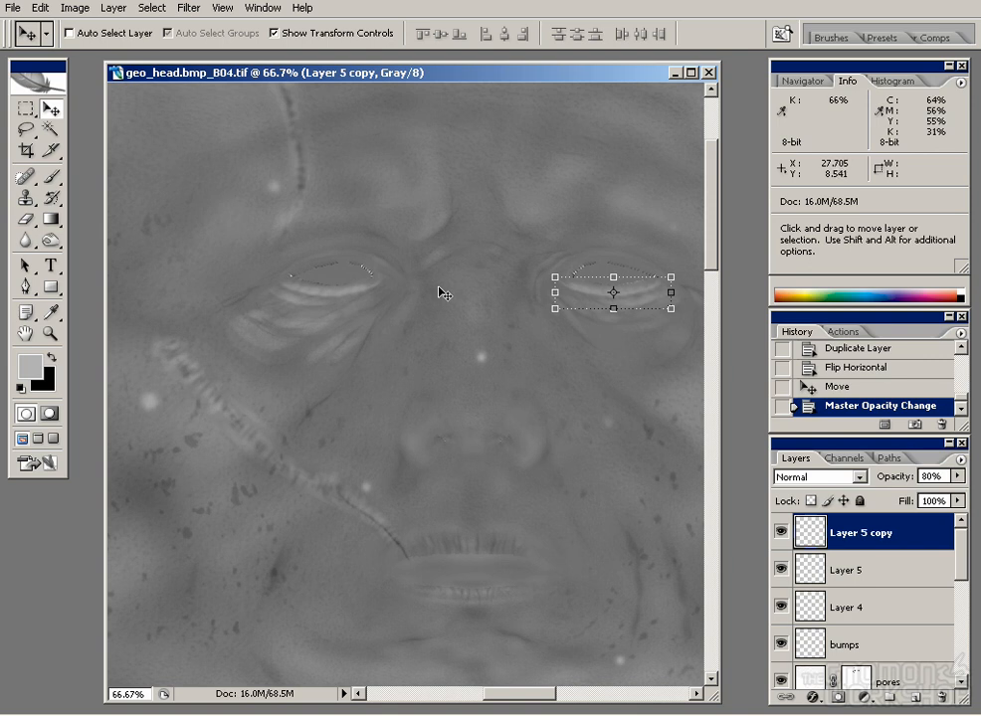
- Switch to Maya's Render View, render a region around the whole face, and compare it with image 4
key("Tab")
key("alt+Tab")
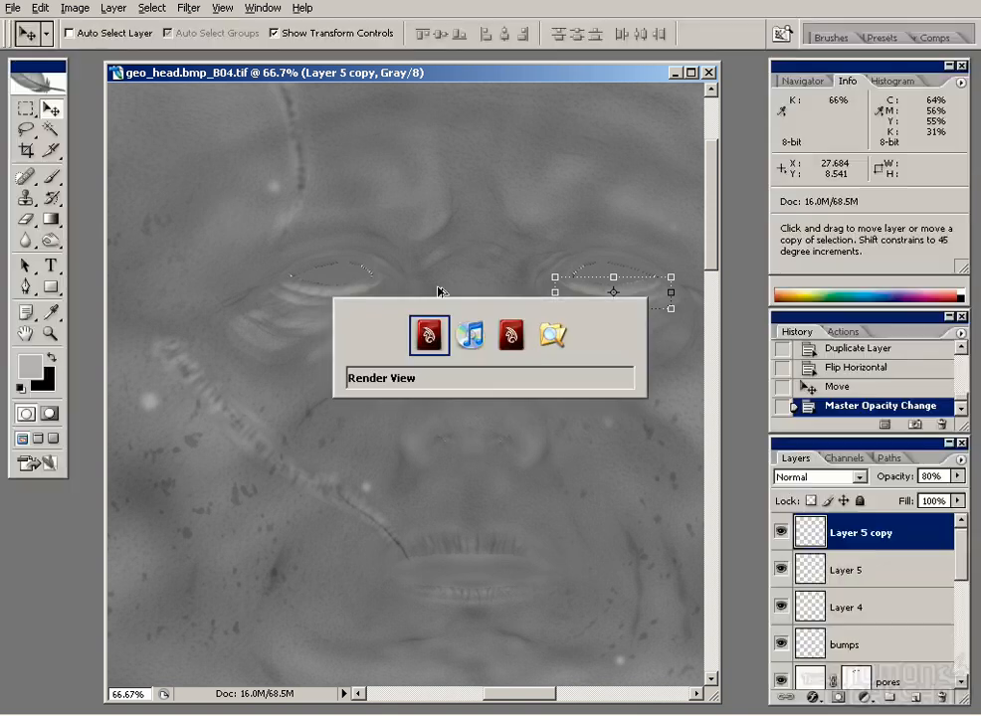
left_click_drag(419, 279, 582, 525)
left_click(13, 8)
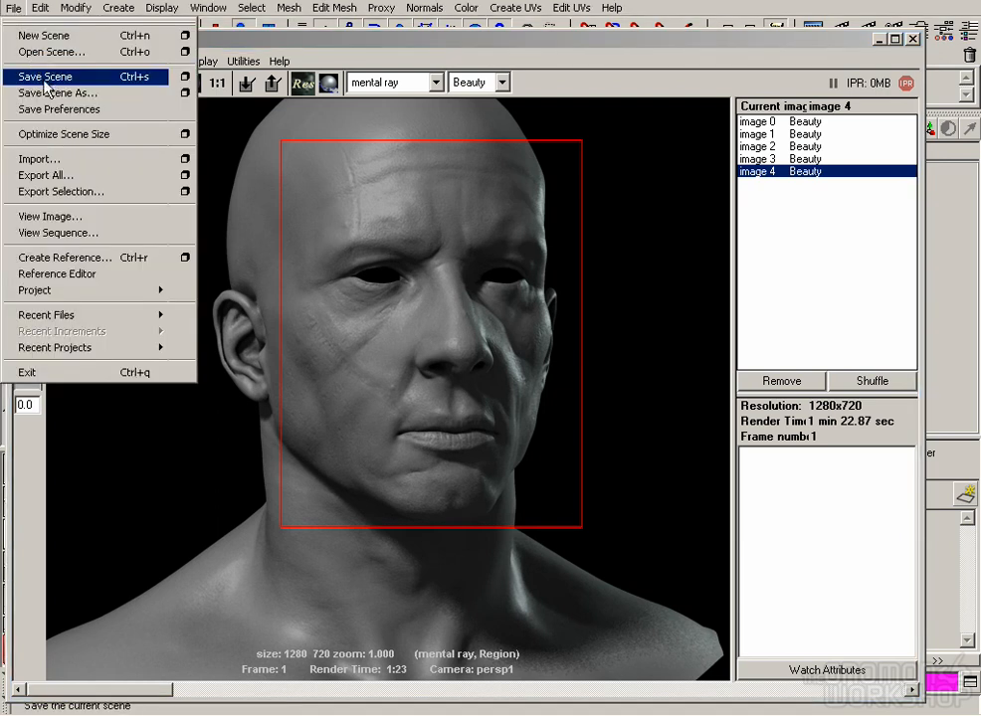
key("Escape")
left_click(50, 83)
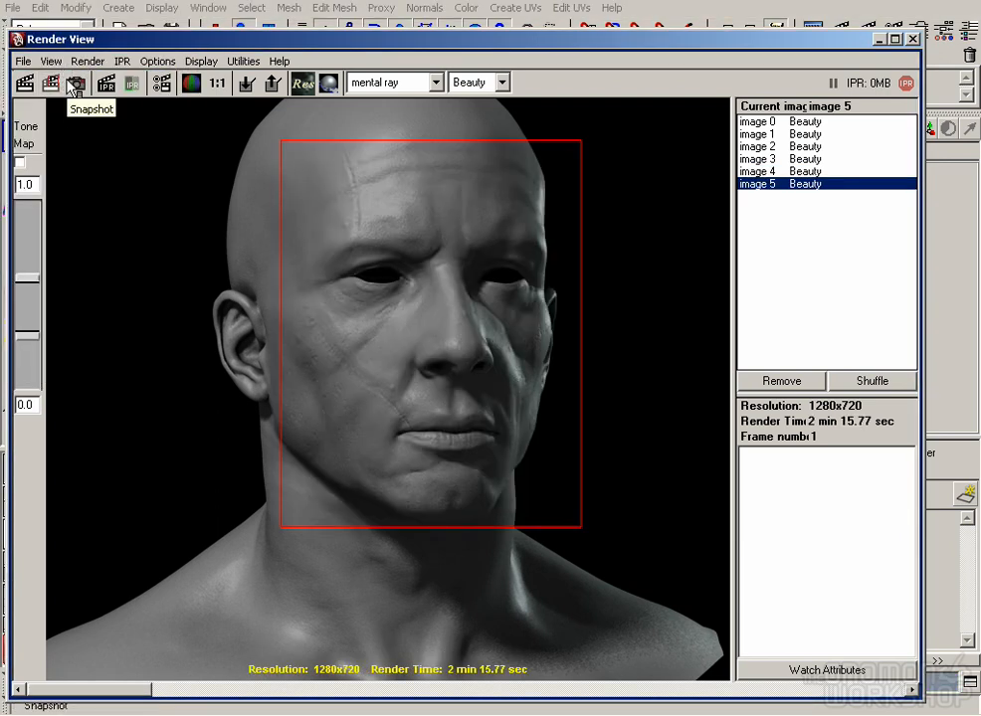
left_click(806, 172)
left_click(810, 185)
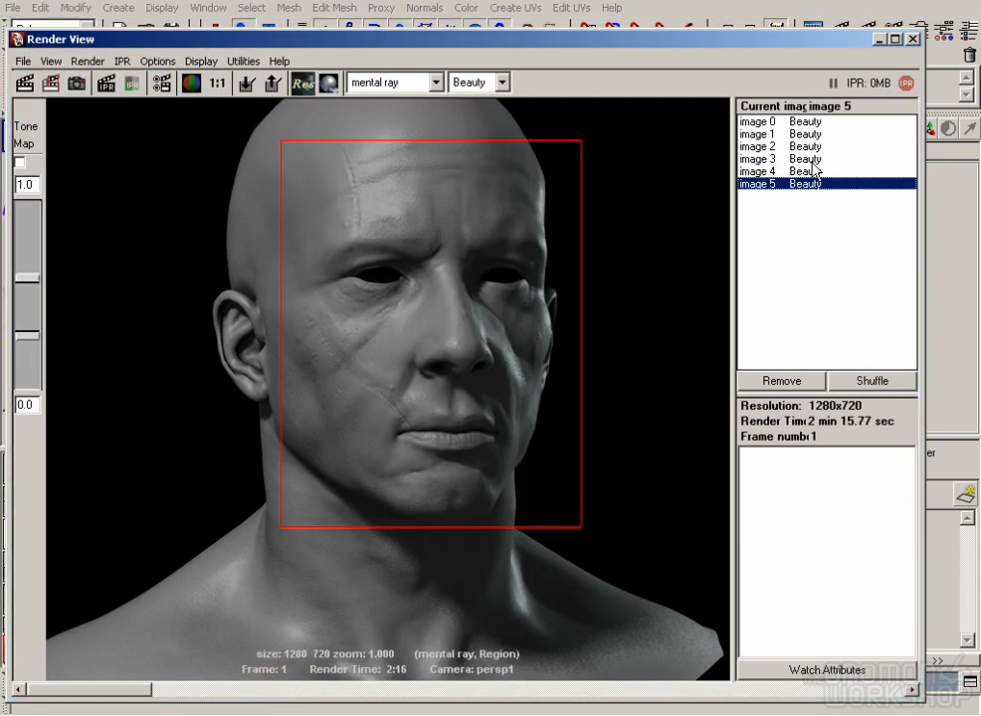
- Close the Render View and save the Maya scene
left_click(912, 39)
left_click(13, 7)
left_click(44, 76)
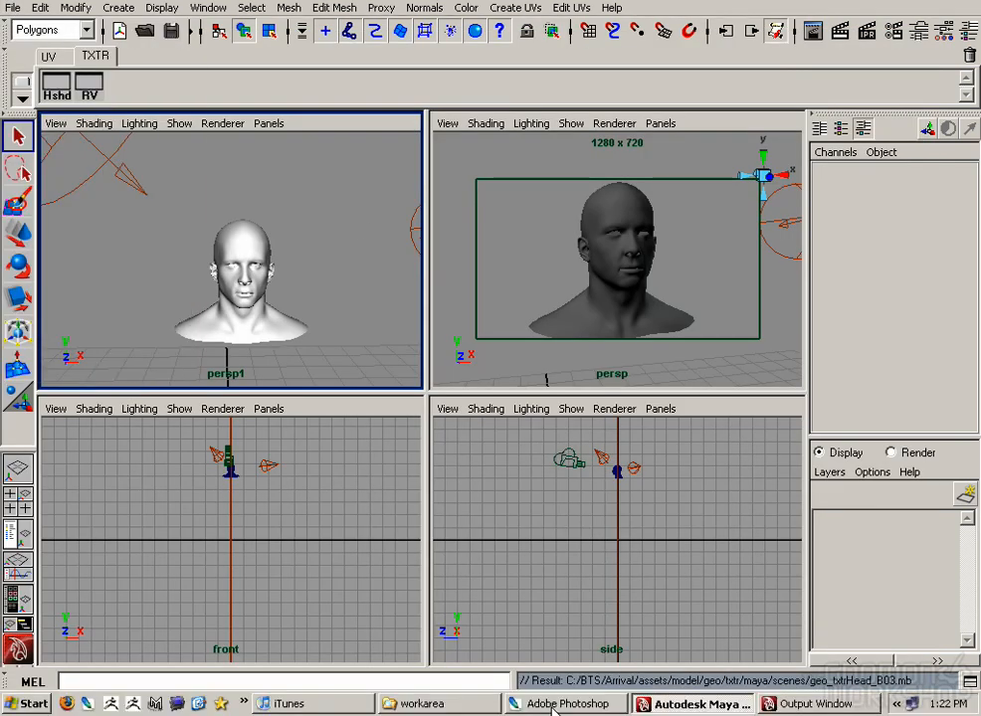
- Switch to Photoshop and soften the lower end of the cheek scar on the scars layer with the Blur tool
left_click(557, 704)
key("ctrl+plus")
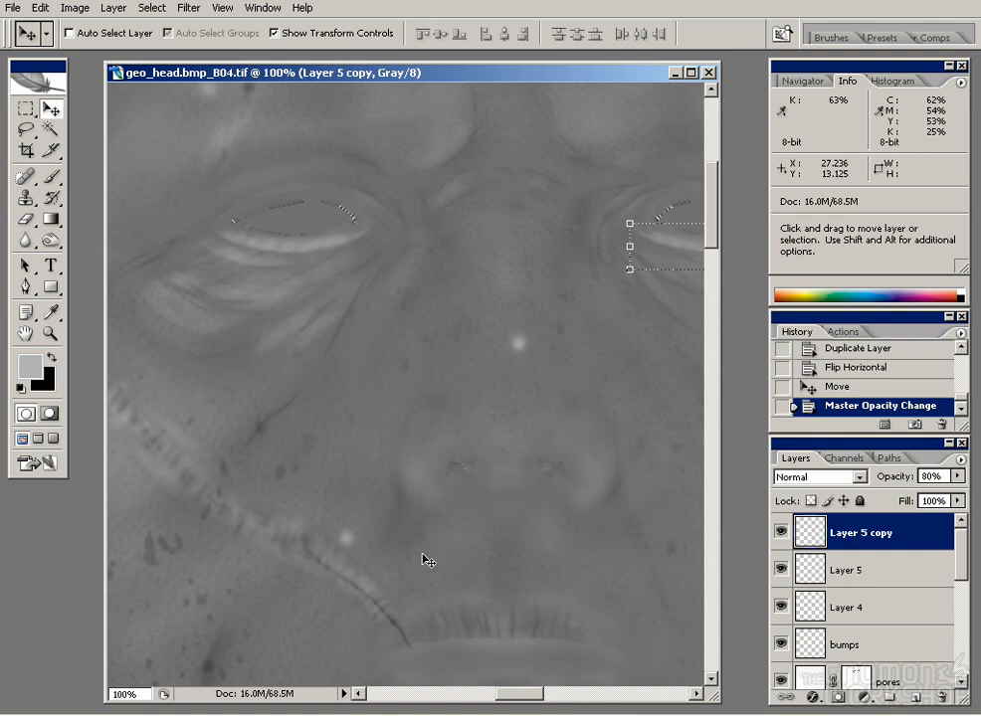
left_click_drag(426, 436, 418, 388)
key("r")
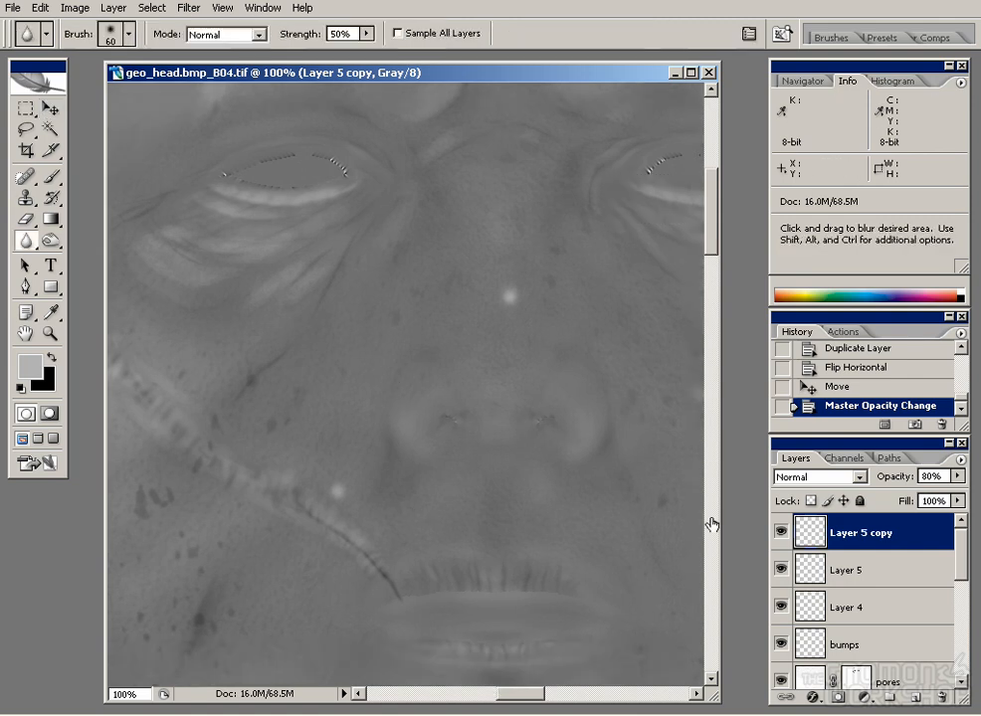
left_click_drag(960, 542, 946, 630)
left_click(898, 570)
key("ctrl+plus")
mouse_move(342, 601)
left_mouse_down()
mouse_move(337, 541)
mouse_move(382, 389)
left_mouse_up()
key("bracketleft")
key("bracketleft")
key("bracketleft")
key("bracketleft")
mouse_move(449, 576)
left_mouse_down()
mouse_move(383, 535)
mouse_move(329, 458)
left_mouse_up()
left_click_drag(378, 507, 346, 442)
- Dodge raised edges beside the cheek scar's lower end at 21% exposure, reducing the brush from size 20 to 9
key("b")
left_click(54, 243)
key("shift+o")
key("shift+o")
mouse_move(388, 558)
left_mouse_down()
mouse_move(376, 533)
mouse_move(443, 563)
left_mouse_up()
left_click_drag(444, 557, 439, 531)
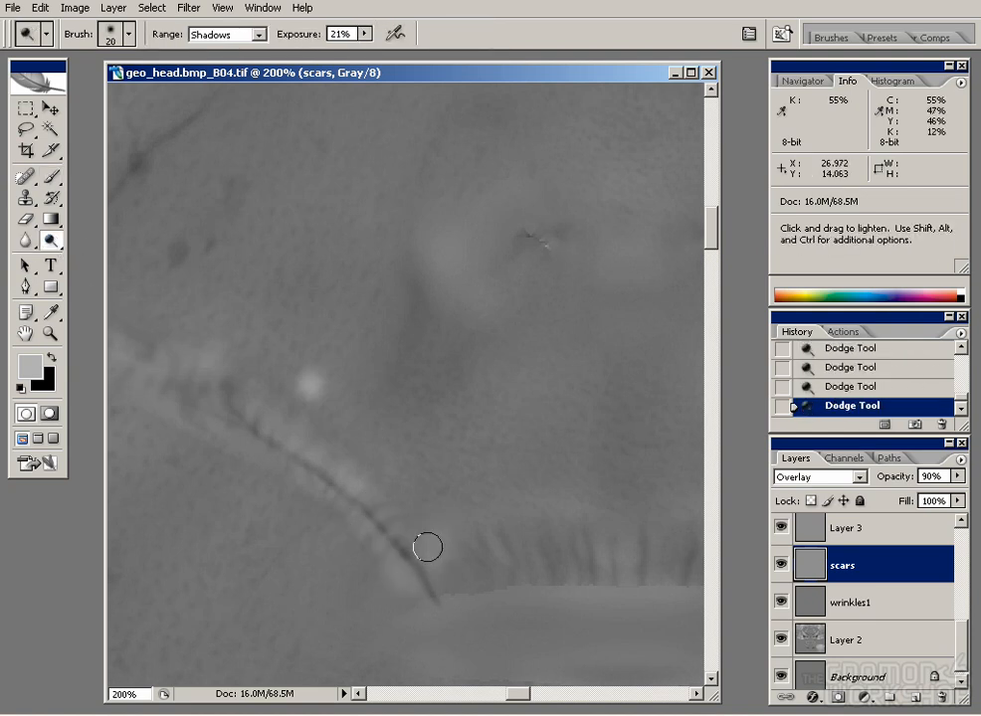
key("bracketleft")
key("bracketleft")
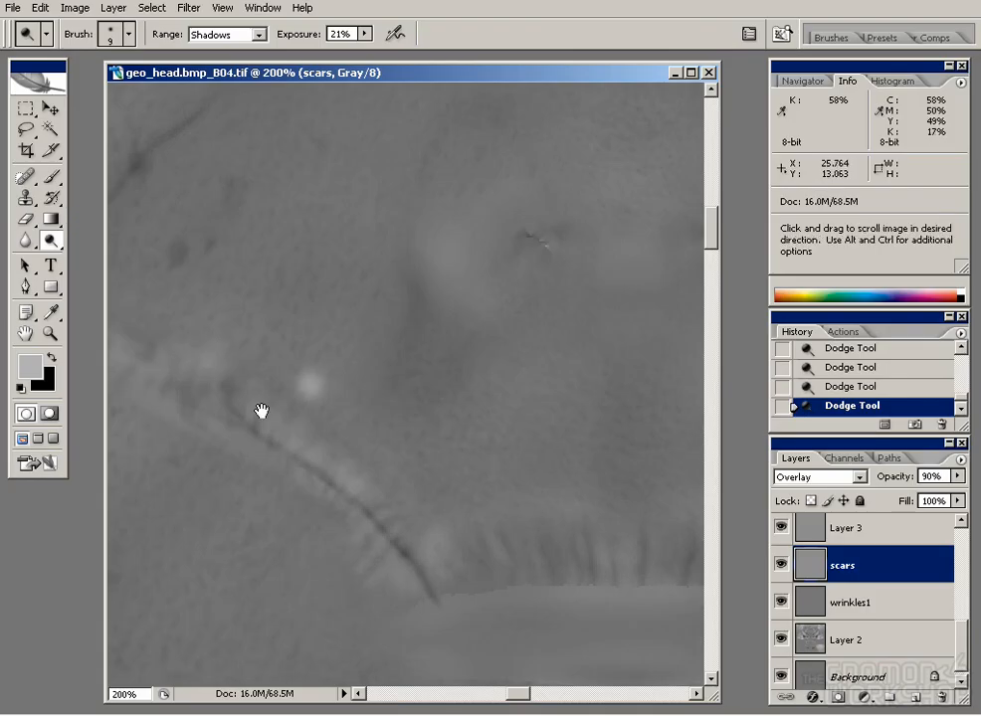
- Burn the dark crease further up the lower middle of the cheek scar with a size 6 brush
left_click_drag(261, 410, 446, 447)
left_click_drag(50, 239, 89, 263)
left_click(90, 263)
left_click_drag(409, 436, 366, 432)
left_click_drag(427, 463, 342, 422)
key("ctrl+z")
key("bracketright")
left_click_drag(326, 419, 337, 416)
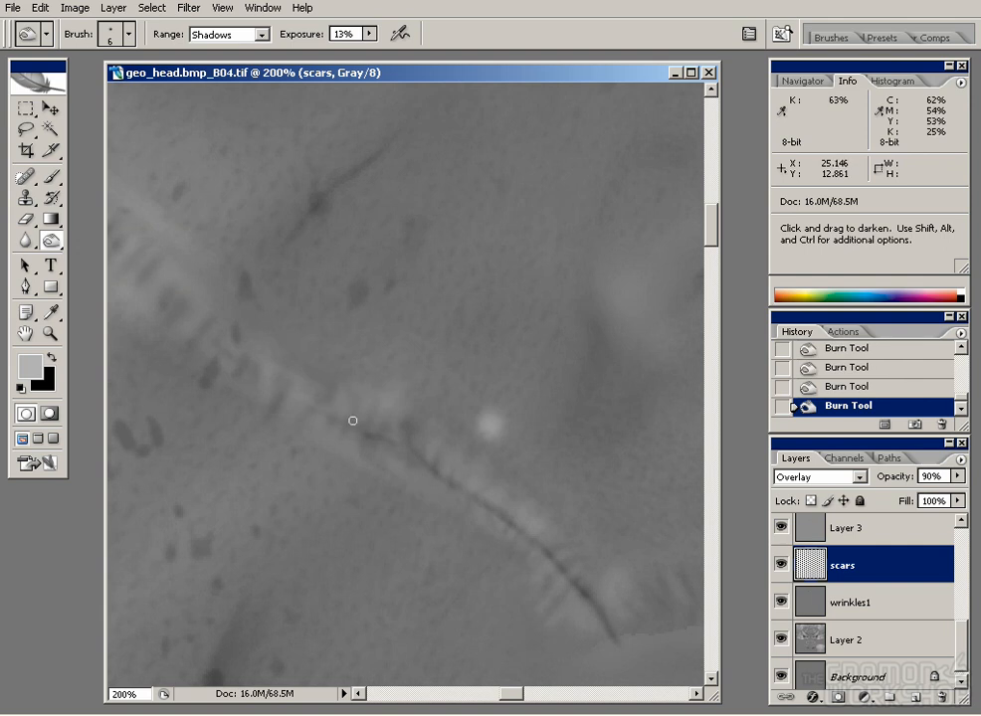
left_click_drag(280, 388, 320, 394)
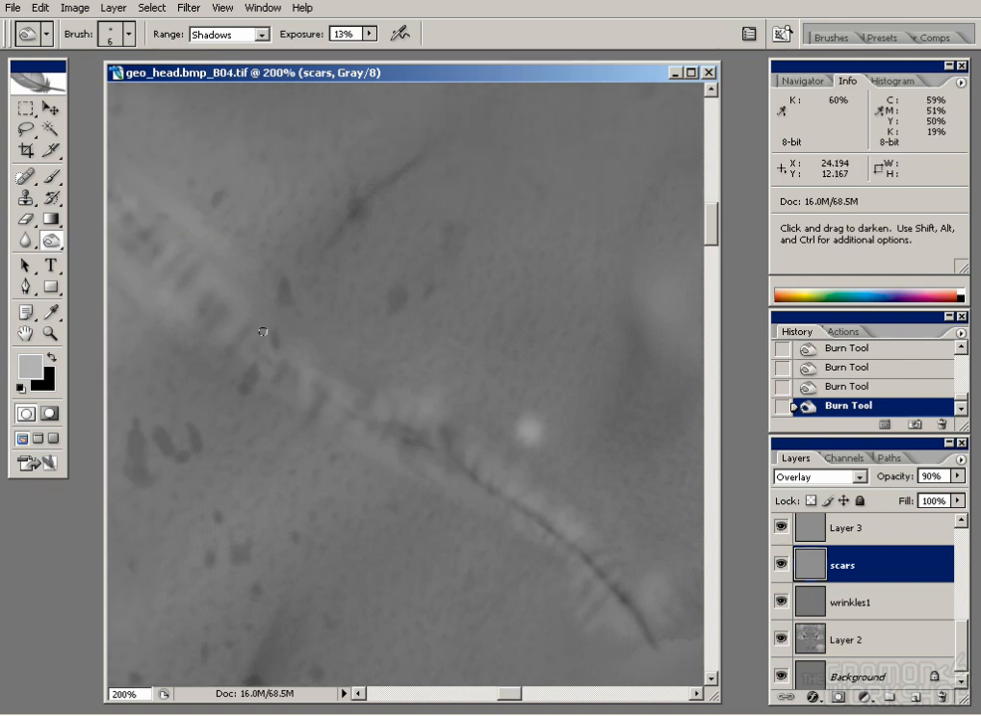
- Burn the crease along the upper part of the cheek scar with a size 8 brush and soften it with Blur
key("bracketright")
key("bracketright")
left_click_drag(248, 344, 288, 385)
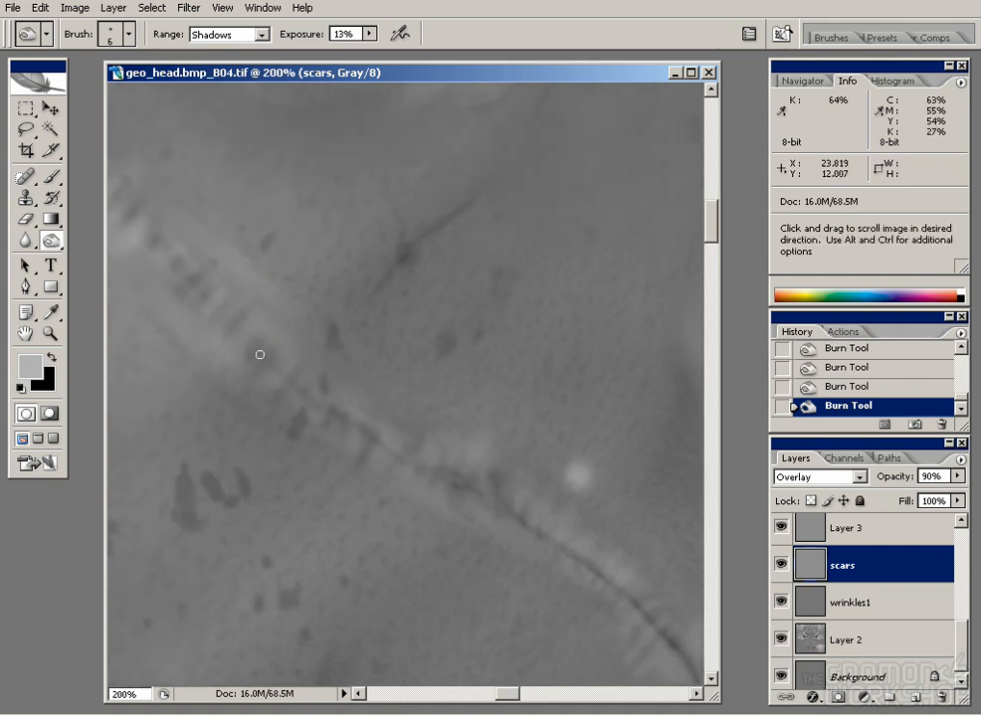
left_click_drag(174, 270, 297, 372)
left_click_drag(165, 230, 287, 361)
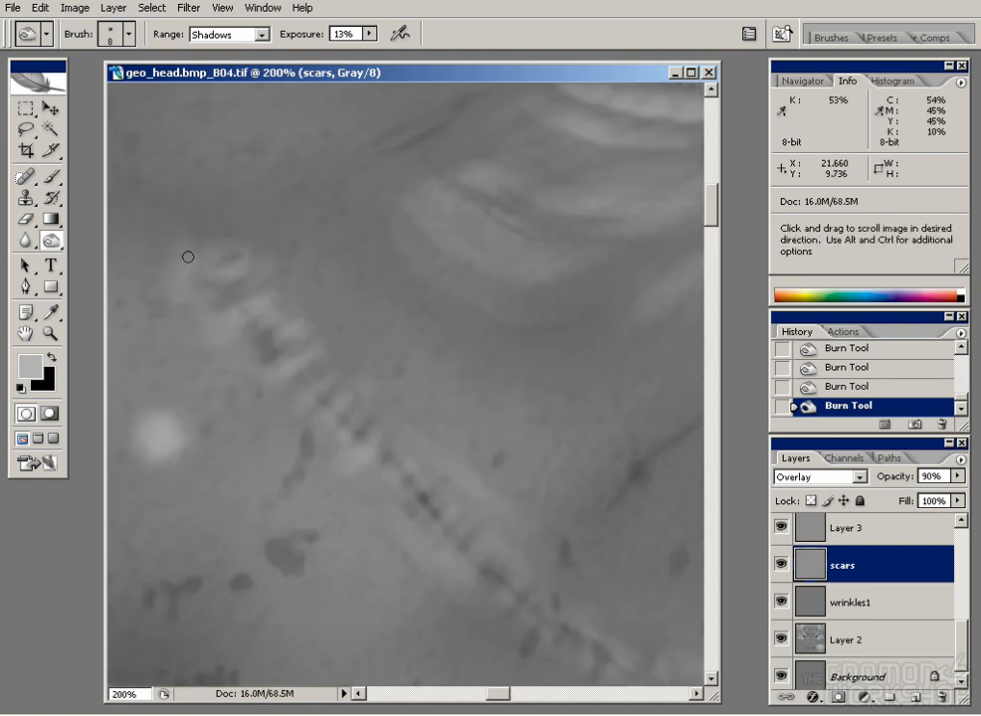
left_click_drag(444, 414, 344, 275)
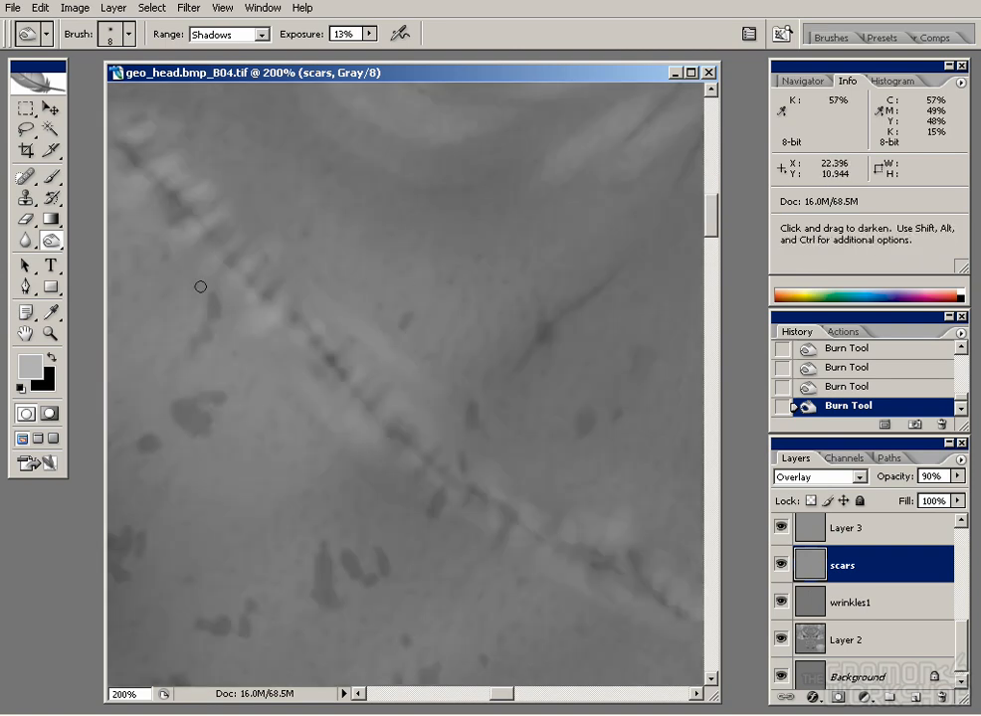
key("r")
left_click_drag(363, 394, 286, 295)
- Dodge the raised edges along the middle and lower cheek scar at 21% exposure, ending with a size 10 brush
mouse_move(52, 241)
left_mouse_down()
mouse_move(103, 230)
mouse_move(125, 238)
left_mouse_up()
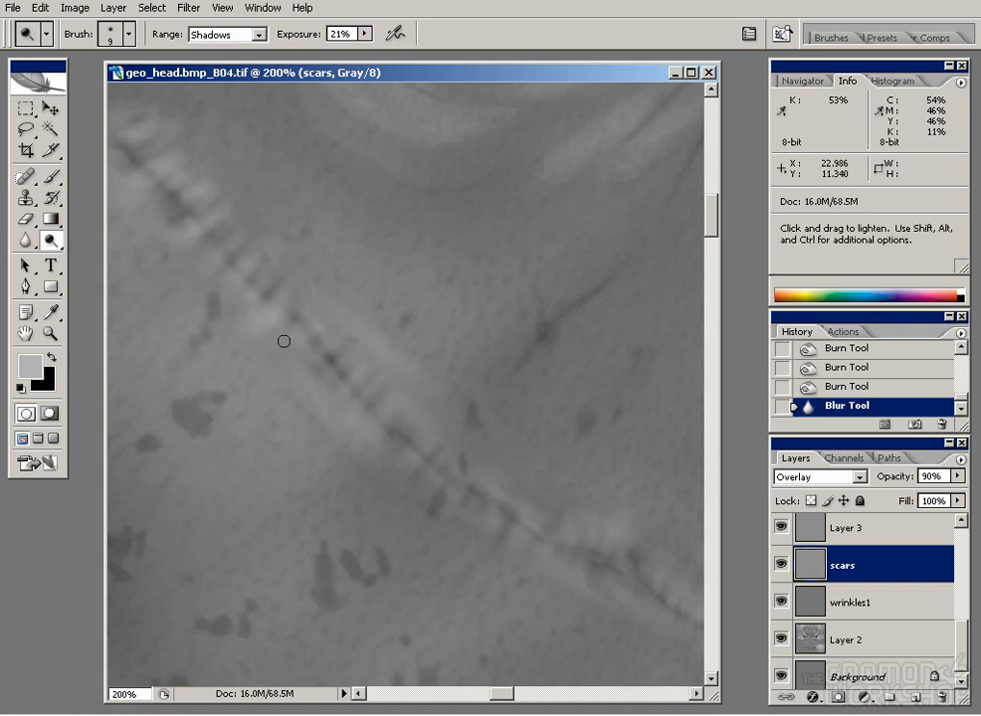
left_click_drag(303, 342, 299, 361)
key("bracketright")
key("bracketright")
left_click_drag(434, 432, 367, 363)
key("bracketleft")
left_click_drag(405, 461, 413, 457)
left_click_drag(443, 441, 454, 450)
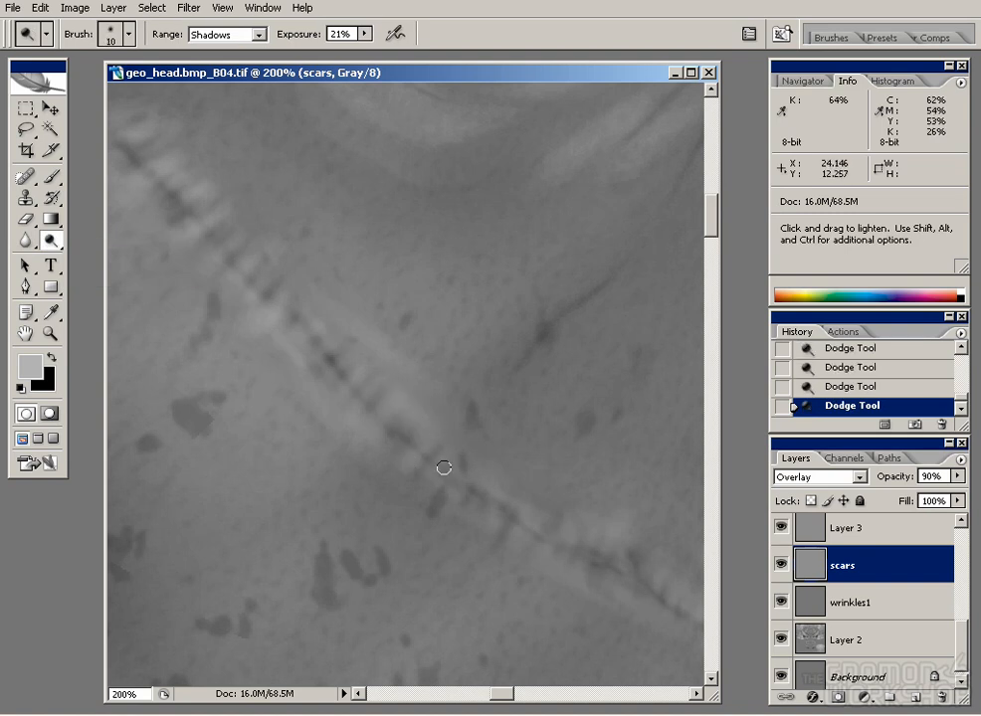
left_click_drag(636, 594, 438, 468)
left_click(163, 158, "alt")
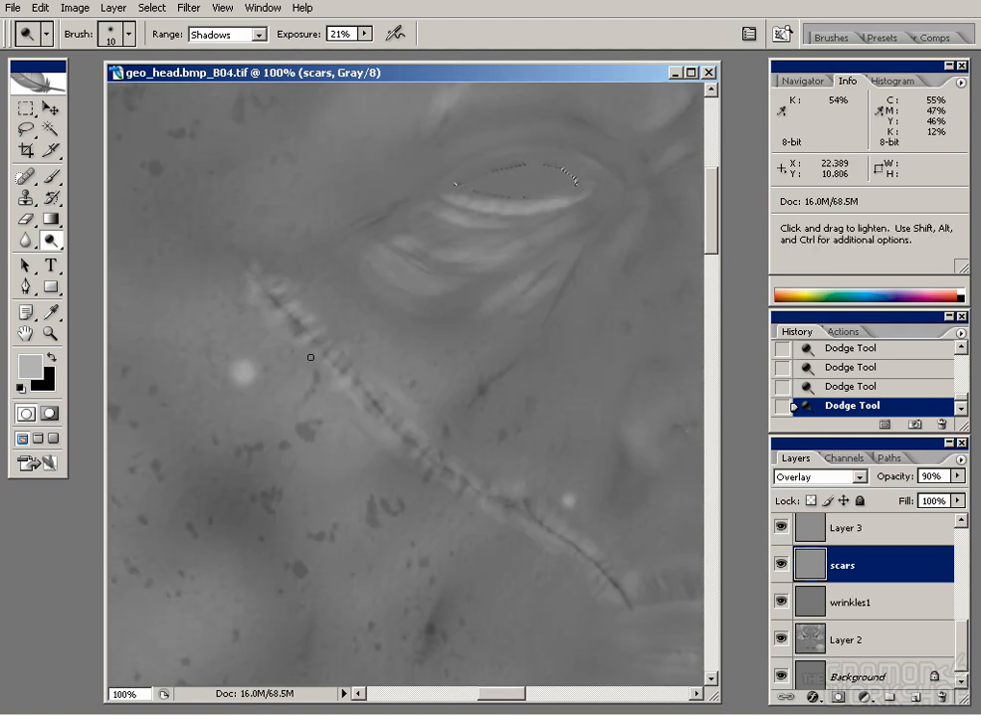
left_click_drag(581, 506, 544, 462)
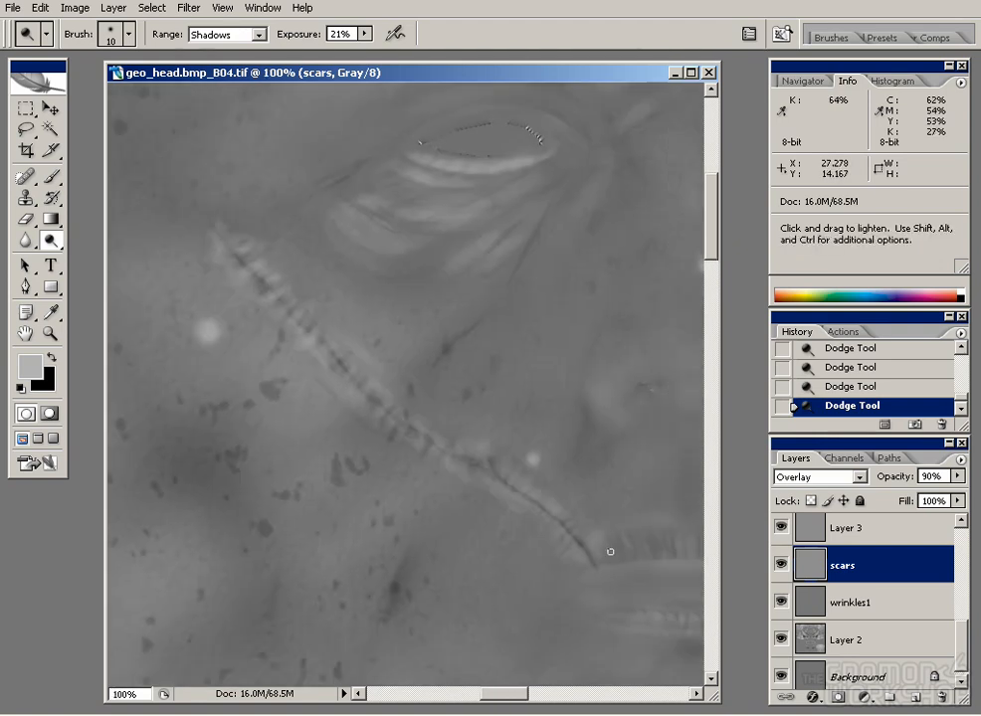
left_click_drag(562, 389, 550, 404)
scroll(476, 447, "up", 5)
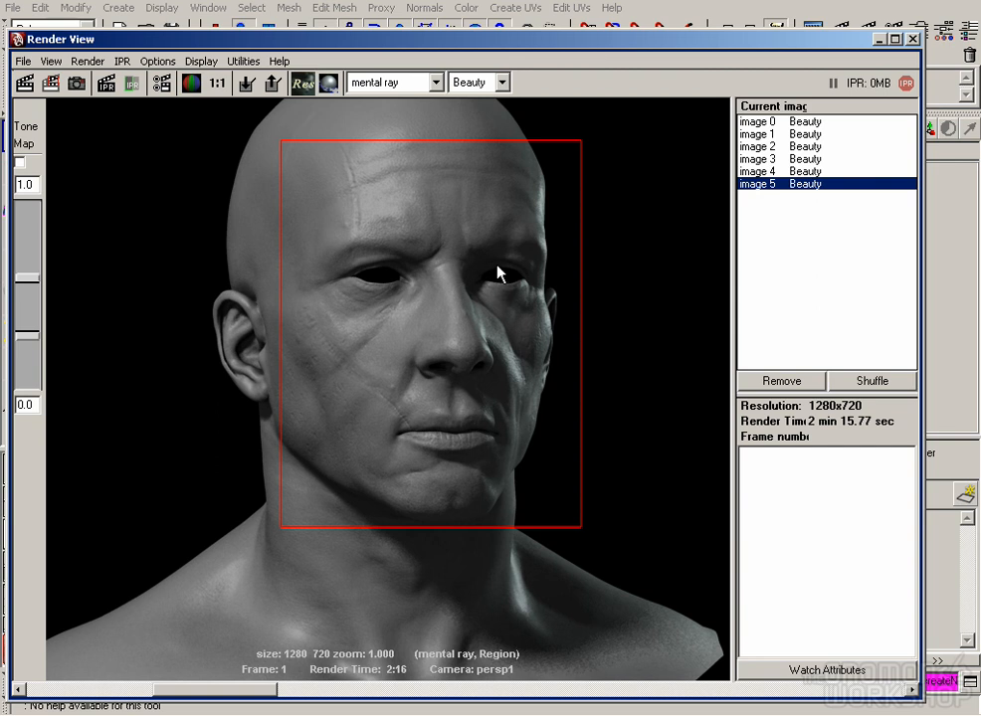
- Switch to Maya and place the geoHead_nxs material and the file1 colour texture in the Hypershade work area
left_click(587, 308)
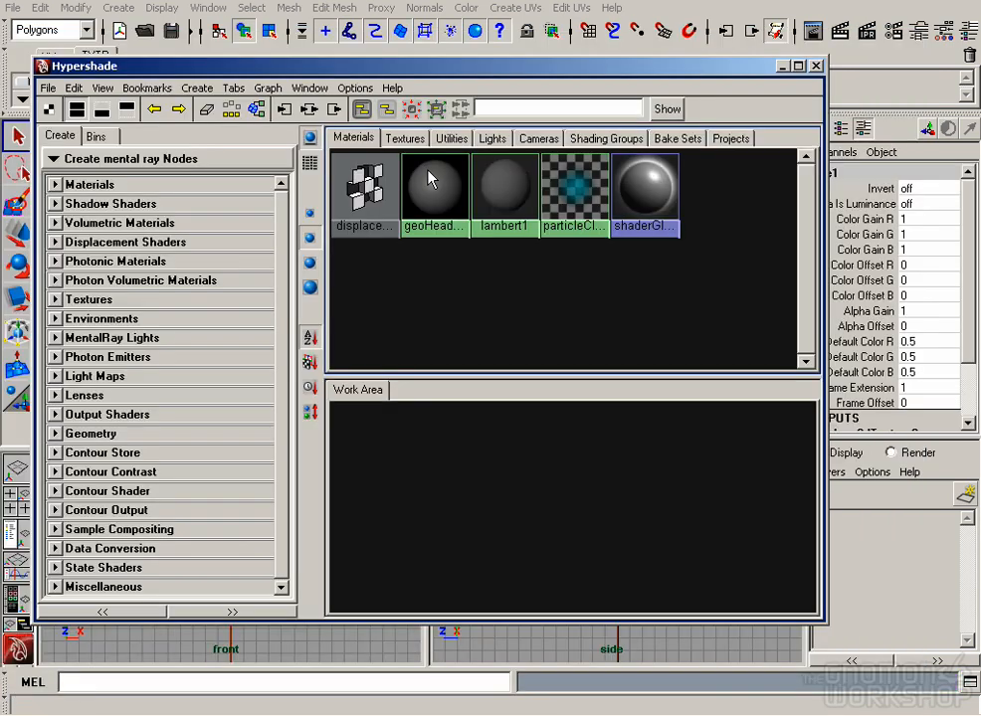
middle_click_drag(426, 175, 452, 477)
left_click(405, 138)
middle_click_drag(364, 189, 610, 511)
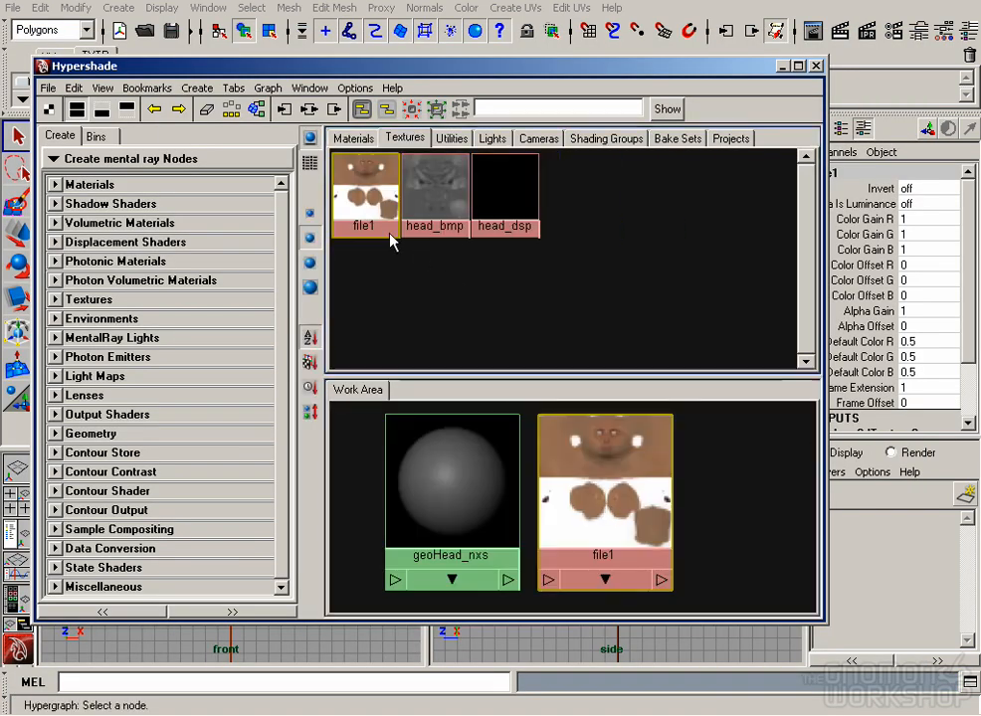
- Rename the file1 texture node as head_clr and close its attributes
double_click(387, 231)
type("head_c")
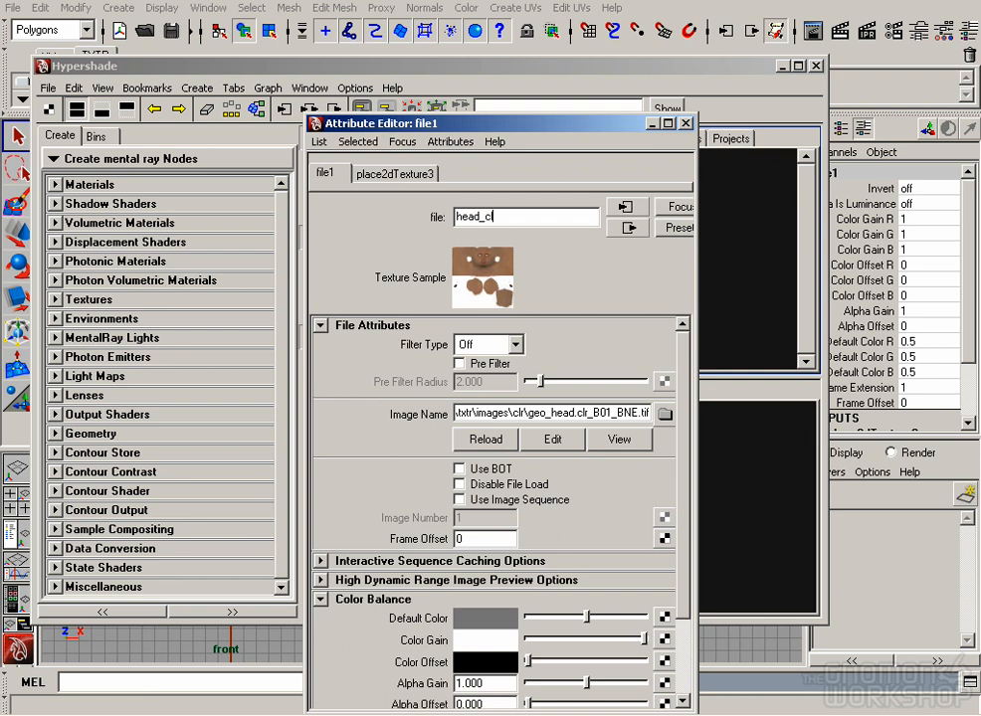
type("lr")
key("Return")
left_click(685, 124)
- Save the scene under a new name, changing the file's version number to 4
left_click(12, 7)
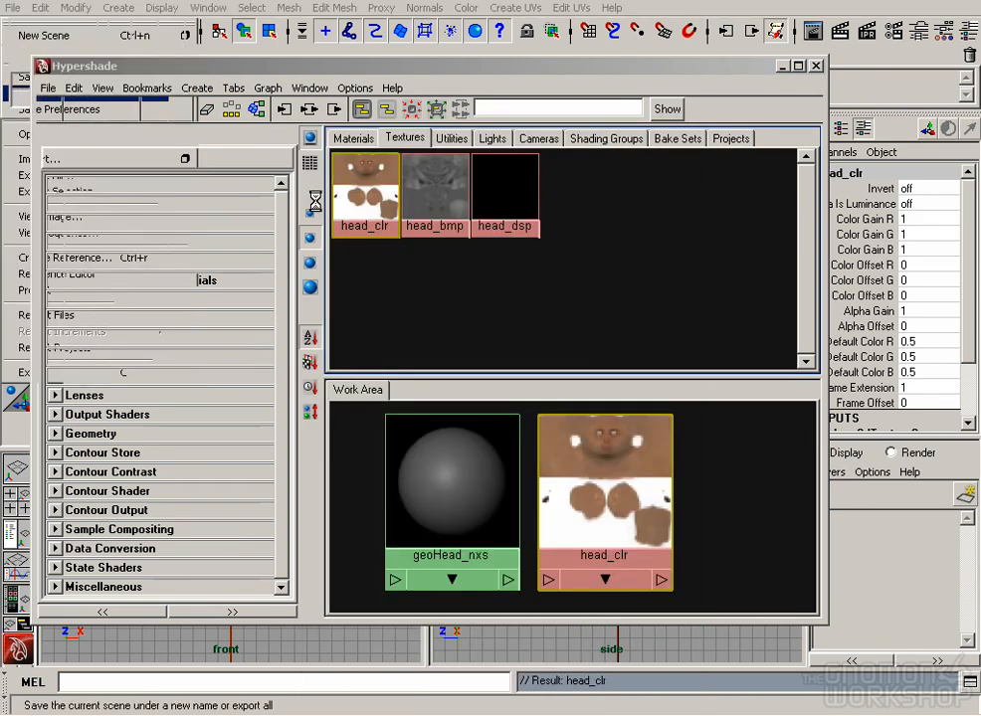
left_click(217, 314)
left_click(277, 432)
type("4")
key("Return")
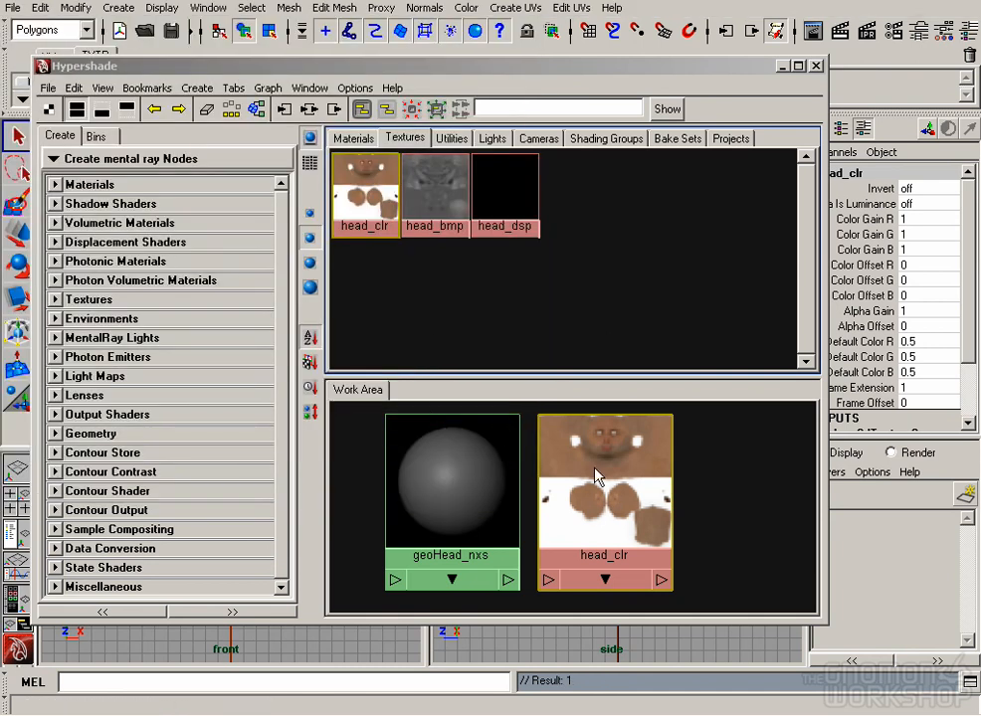
- Connect the head_clr texture to the color of the geoHead_nxs material and close the Hypershade
middle_click_drag(574, 430, 489, 455)
left_click(557, 530)
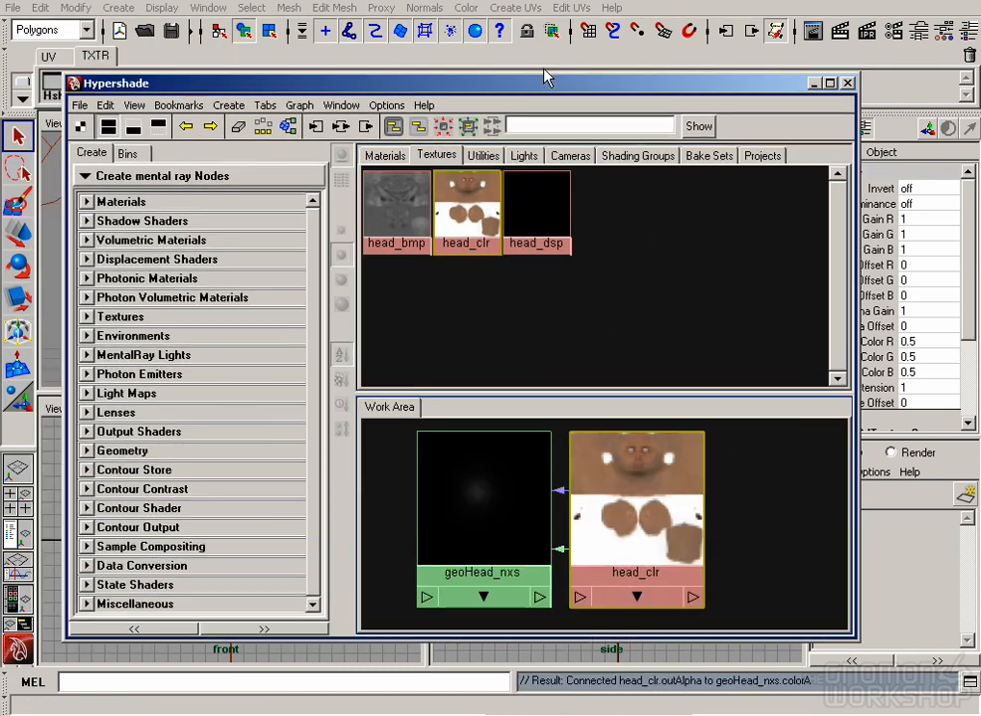
left_click_drag(545, 83, 464, 196)
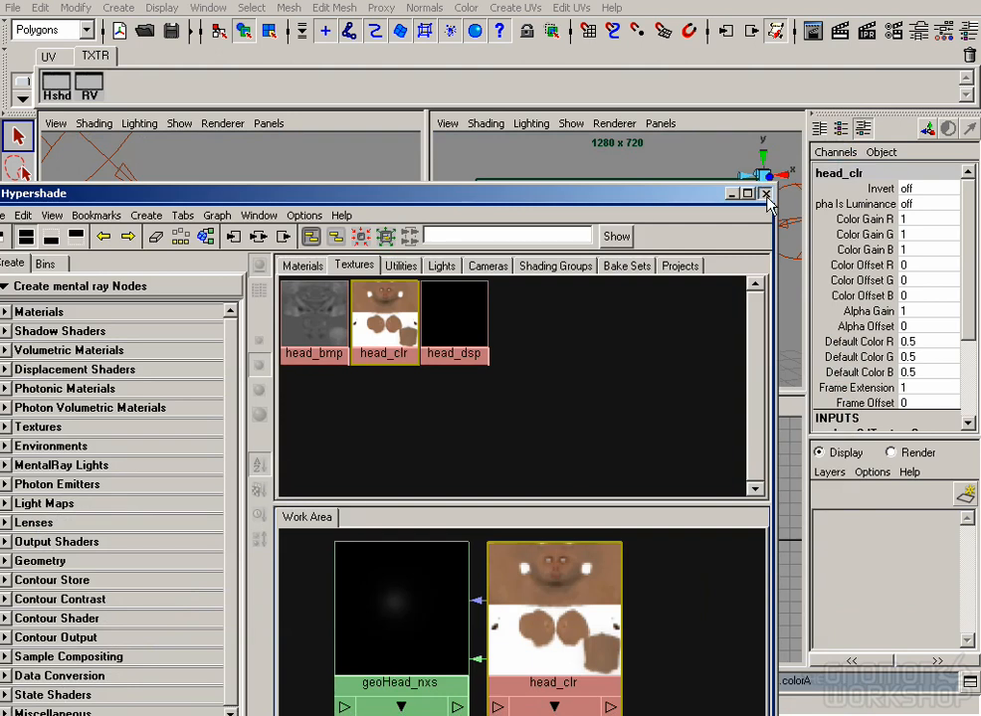
left_click(766, 196)
- Open the Render View and render the head from the persp1 camera with mental ray
left_click(686, 241)
left_click(89, 87)
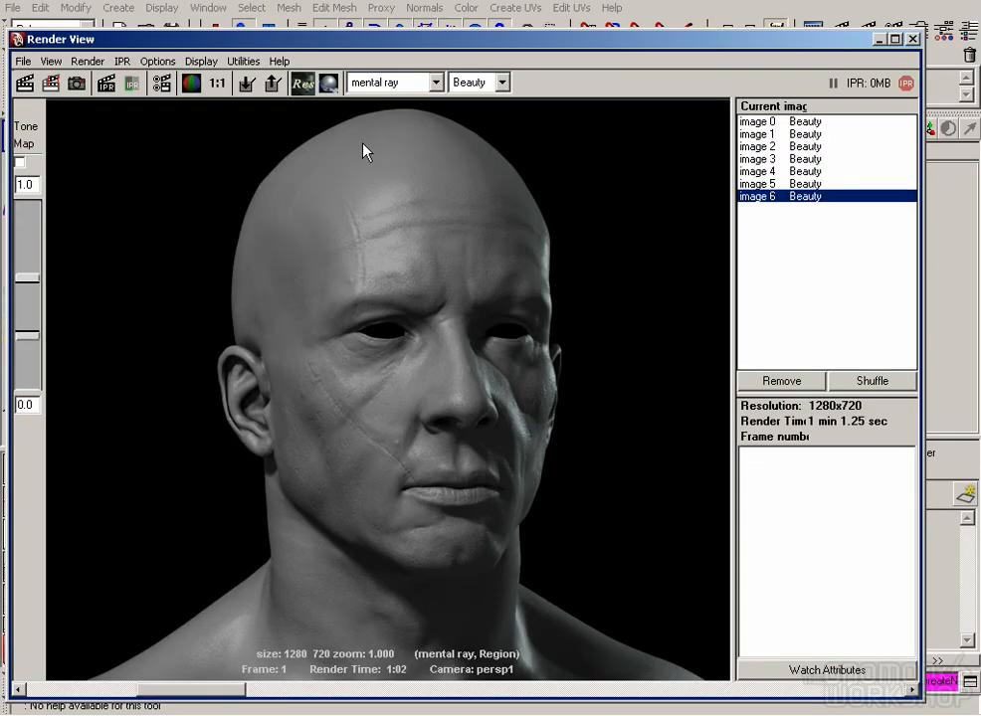
left_click(25, 82)
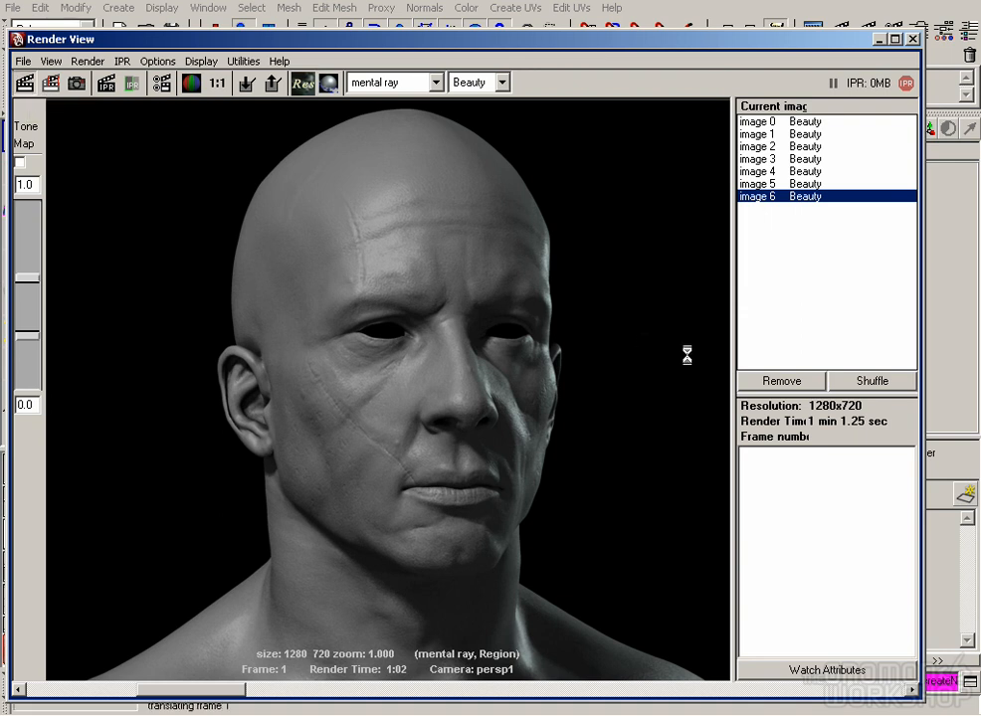